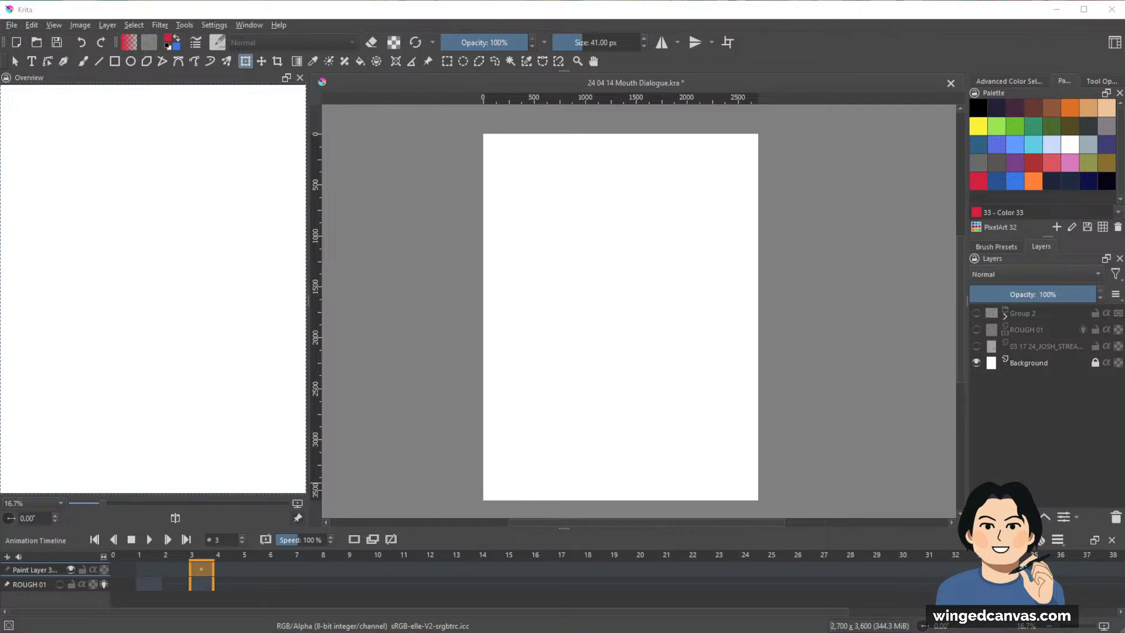
Add a new paint layer above Group 2.
click(1058, 315)
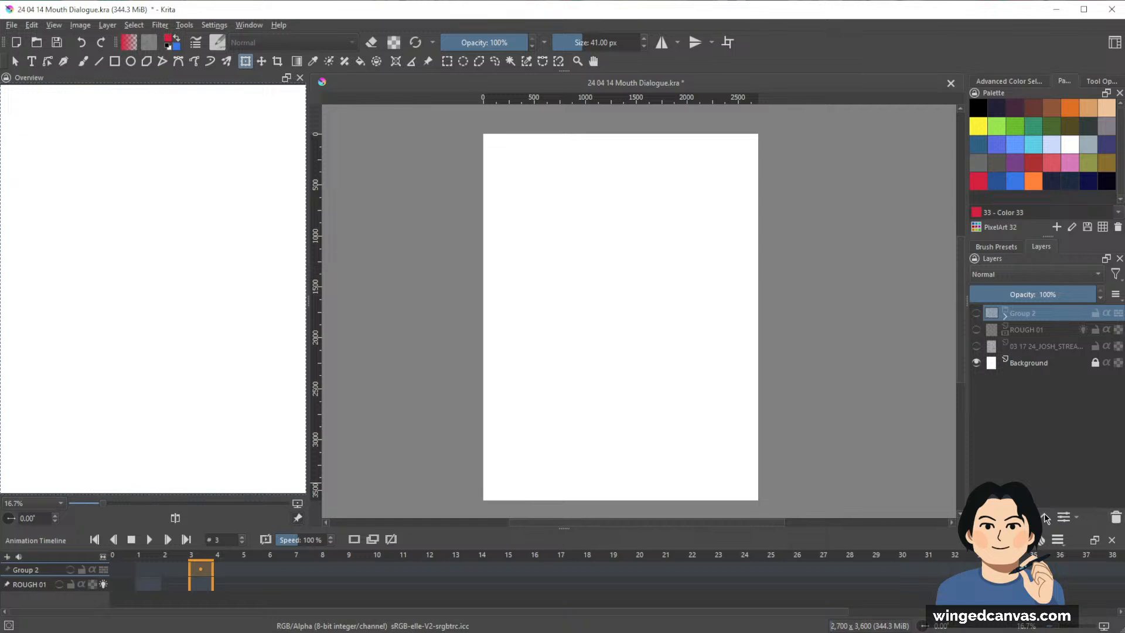
click(977, 516)
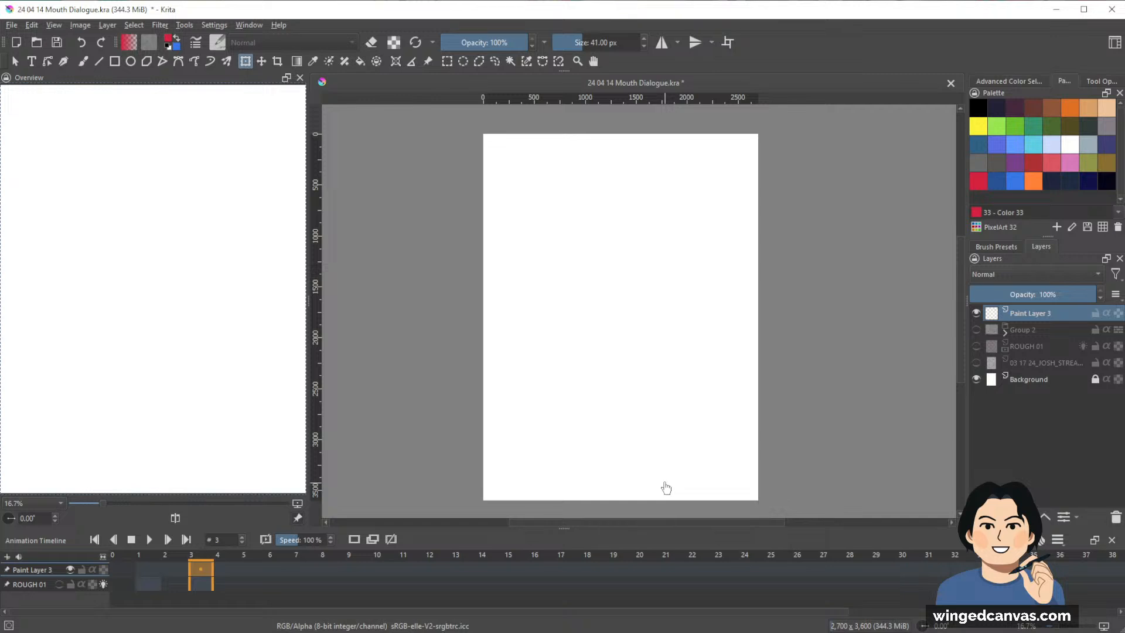
click(647, 198)
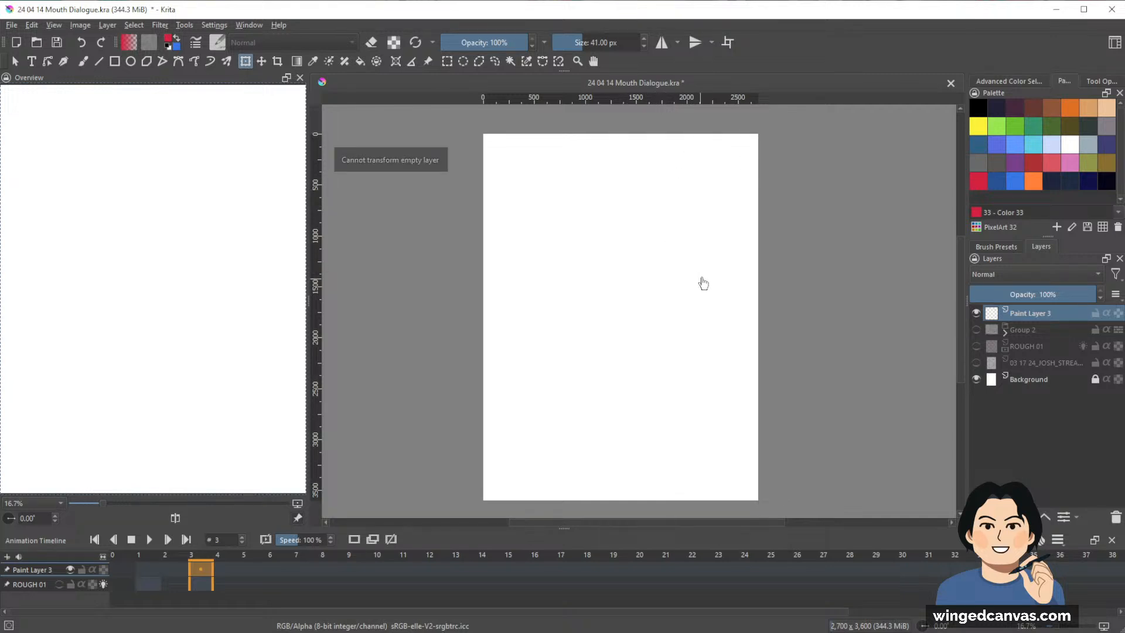
Sketch a rough red head in the canvas's upper part with the brush, using a round cranium and a tapered jaw.
key(b)
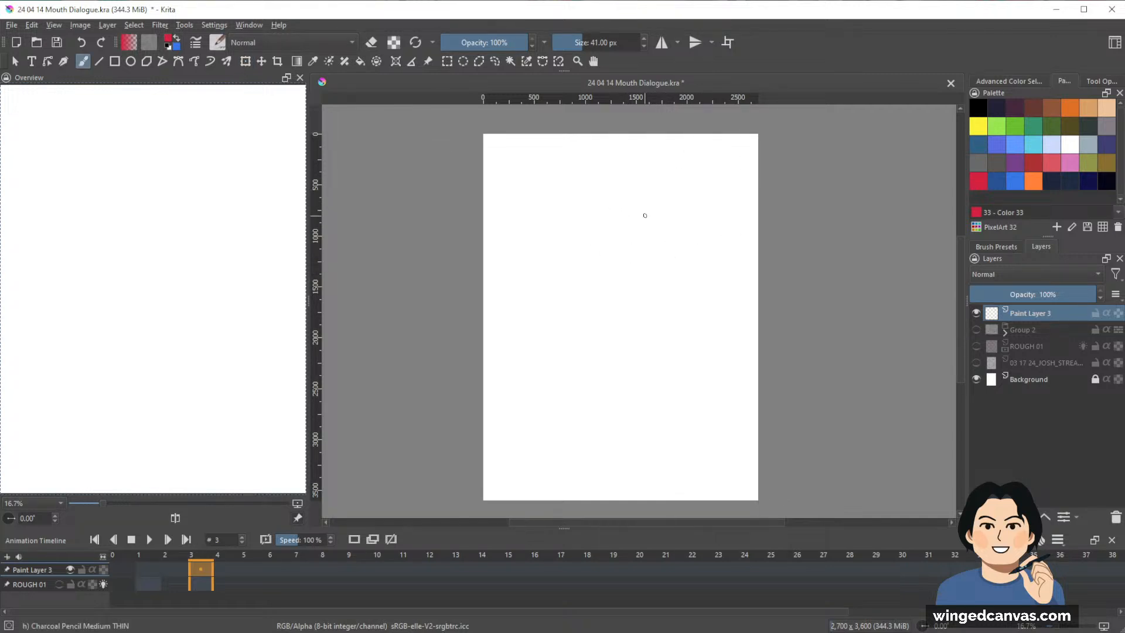
mouse_move(643, 202)
mouse_down()
mouse_move(656, 202)
mouse_move(671, 258)
mouse_up()
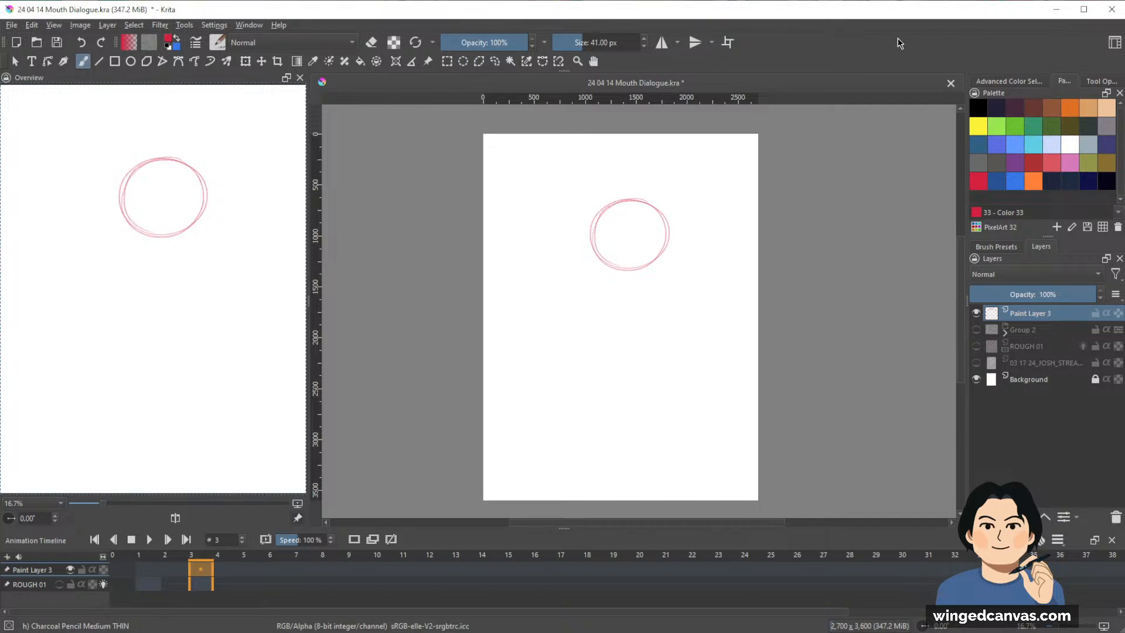
scroll(675, 221, up, 1)
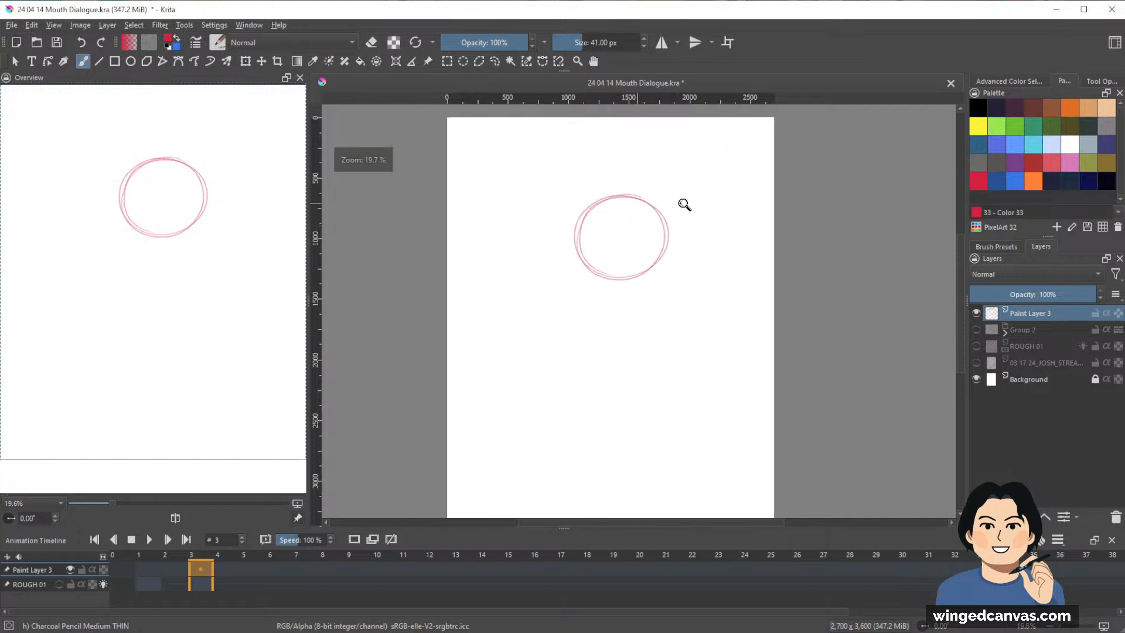
mouse_move(588, 206)
mouse_down()
mouse_move(581, 251)
mouse_move(596, 298)
mouse_up()
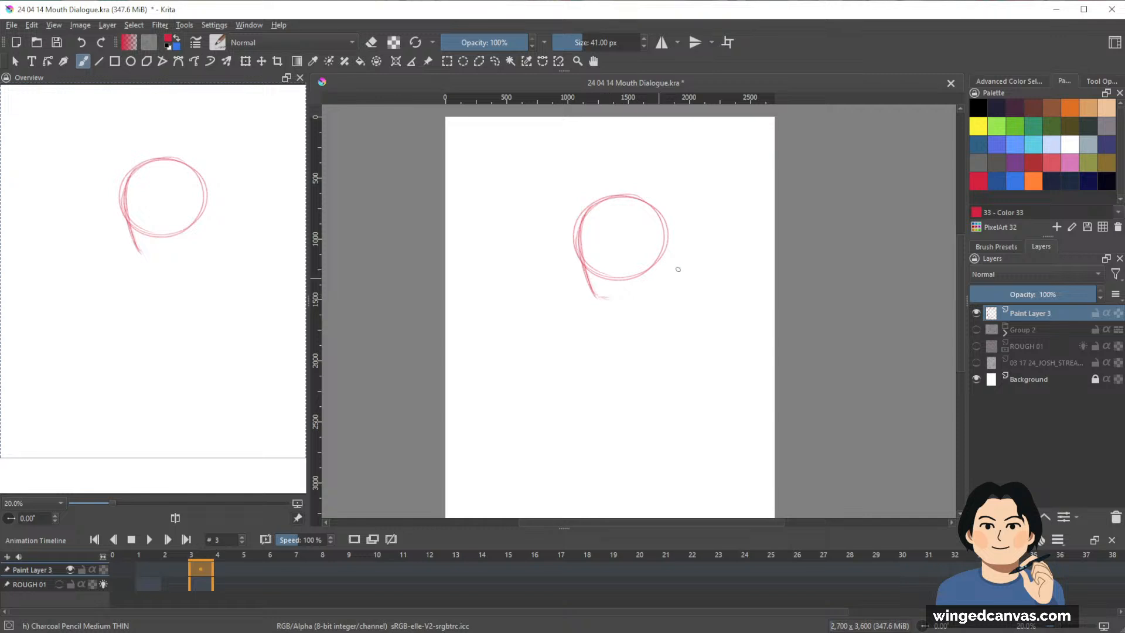
mouse_move(597, 296)
mouse_down()
mouse_move(638, 287)
mouse_move(648, 271)
mouse_up()
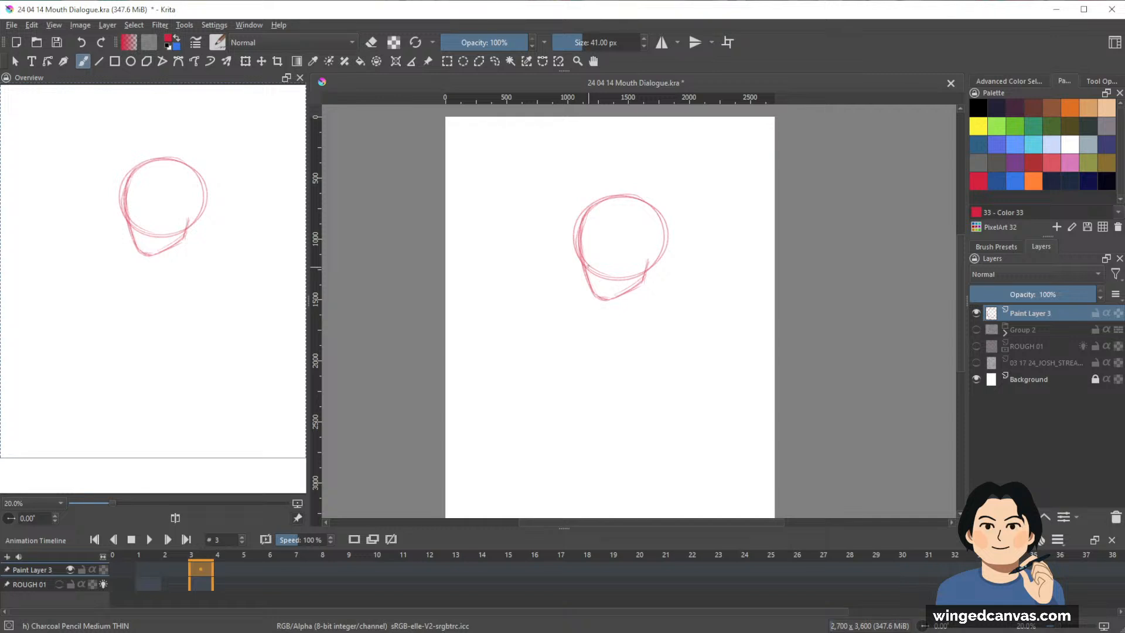
Sketch a wide-open mouth, nose, eyes and eyebrows on the red head and shade the inside of the mouth.
mouse_move(588, 265)
mouse_down()
mouse_move(610, 266)
mouse_move(623, 294)
mouse_move(596, 251)
mouse_up()
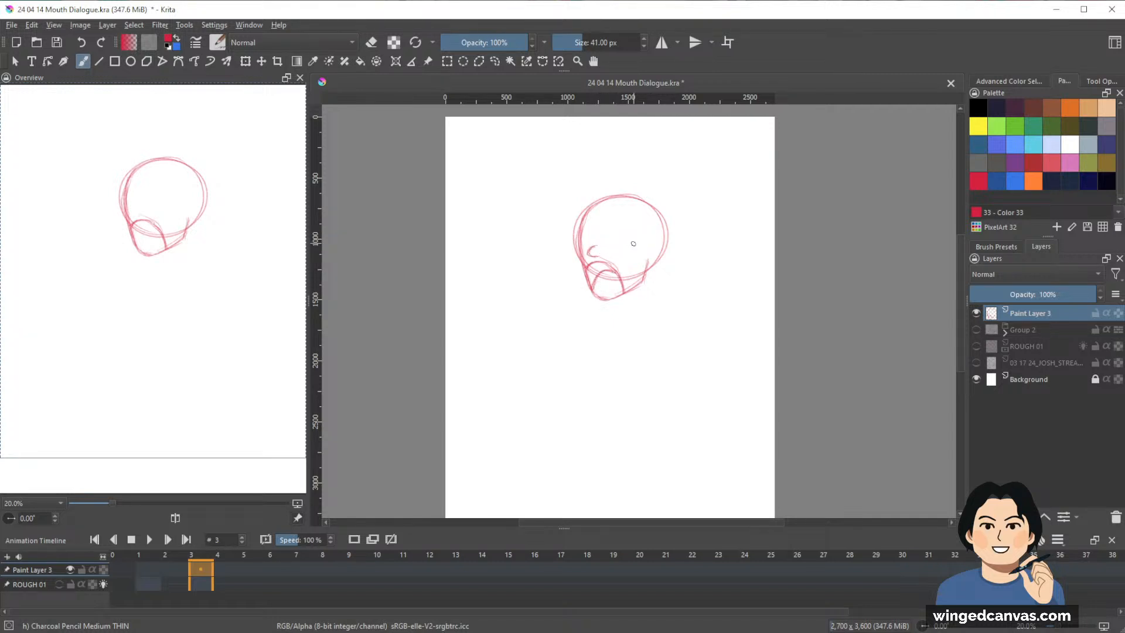
key(e)
key(e)
key(ctrl+z)
mouse_move(609, 222)
mouse_down()
mouse_move(621, 216)
mouse_move(616, 242)
mouse_move(590, 240)
mouse_move(588, 230)
mouse_move(626, 218)
mouse_move(619, 226)
mouse_up()
key(e)
key(e)
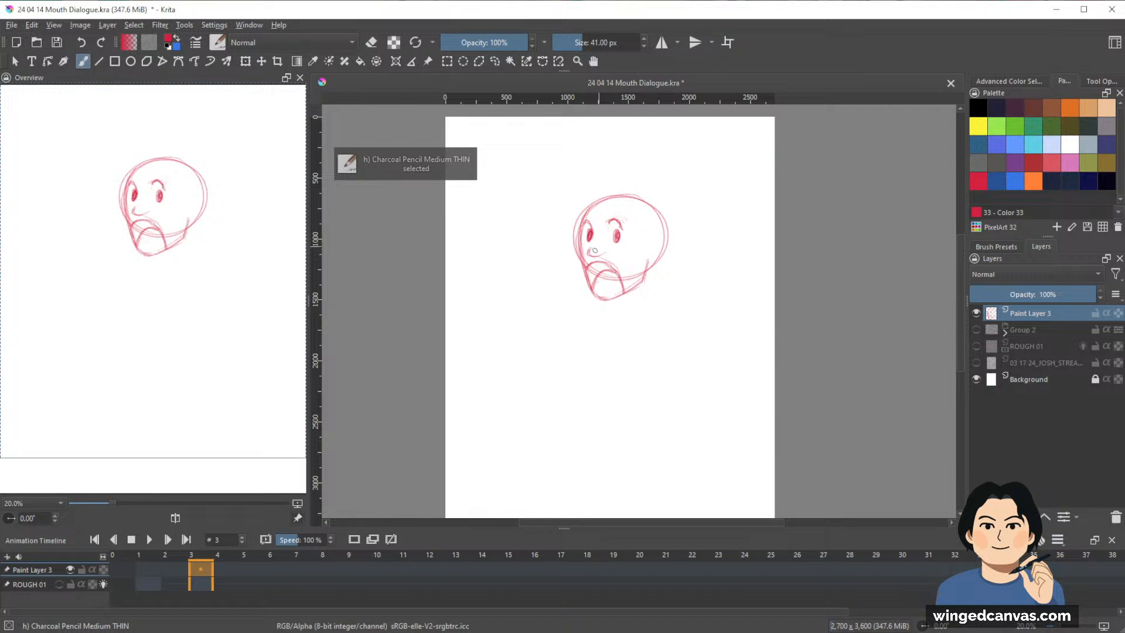
mouse_move(586, 282)
mouse_down()
mouse_move(593, 264)
mouse_move(610, 263)
mouse_move(589, 284)
mouse_up()
mouse_move(702, 276)
mouse_down()
mouse_move(742, 247)
mouse_move(713, 276)
mouse_up()
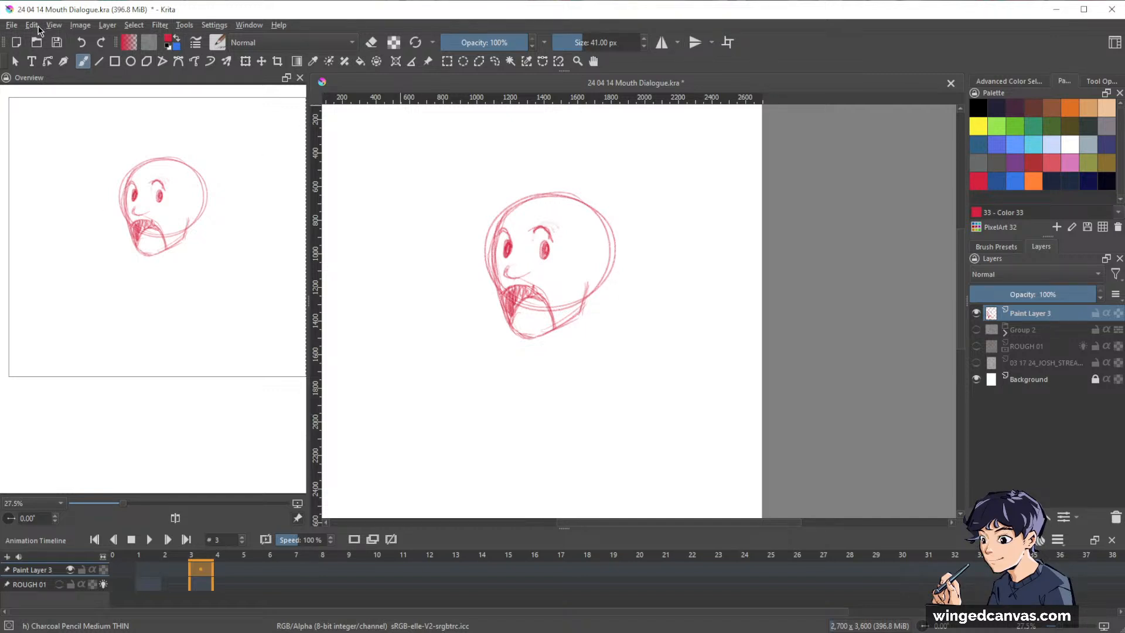
Open the PNG TUBER_2048.kra character document from the recent files.
click(13, 24)
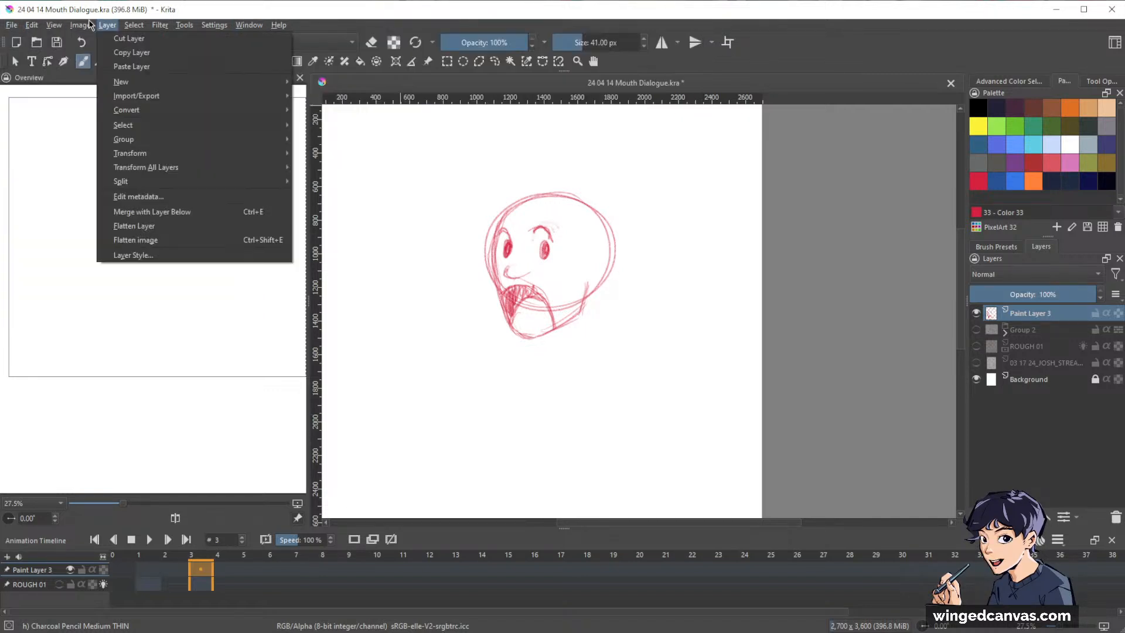
click(80, 24)
click(12, 25)
mouse_move(41, 66)
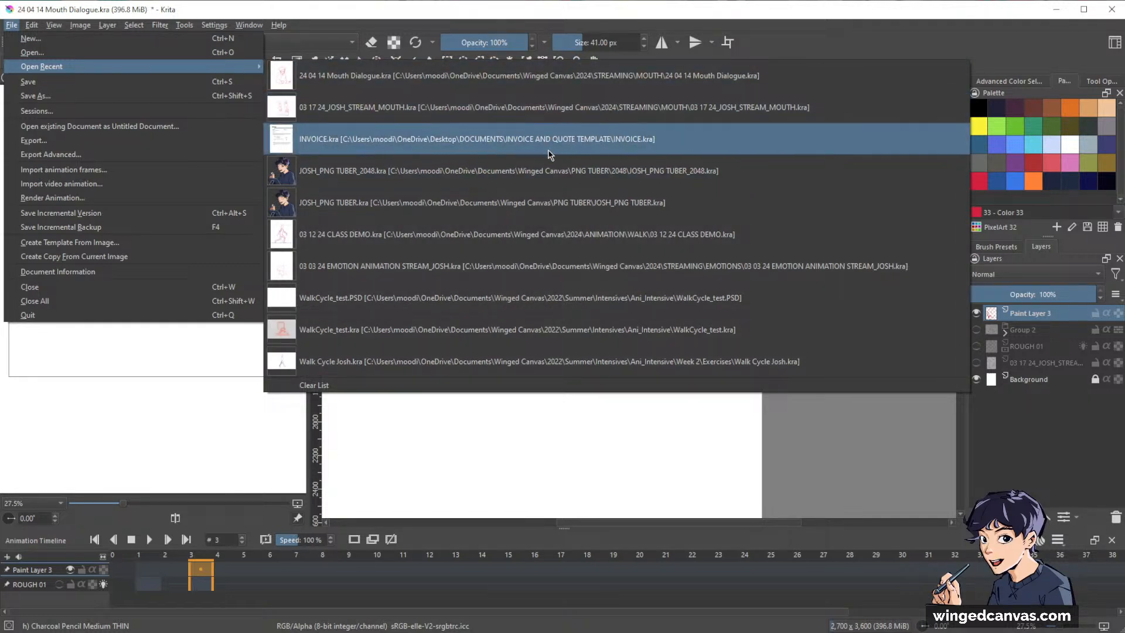
click(546, 167)
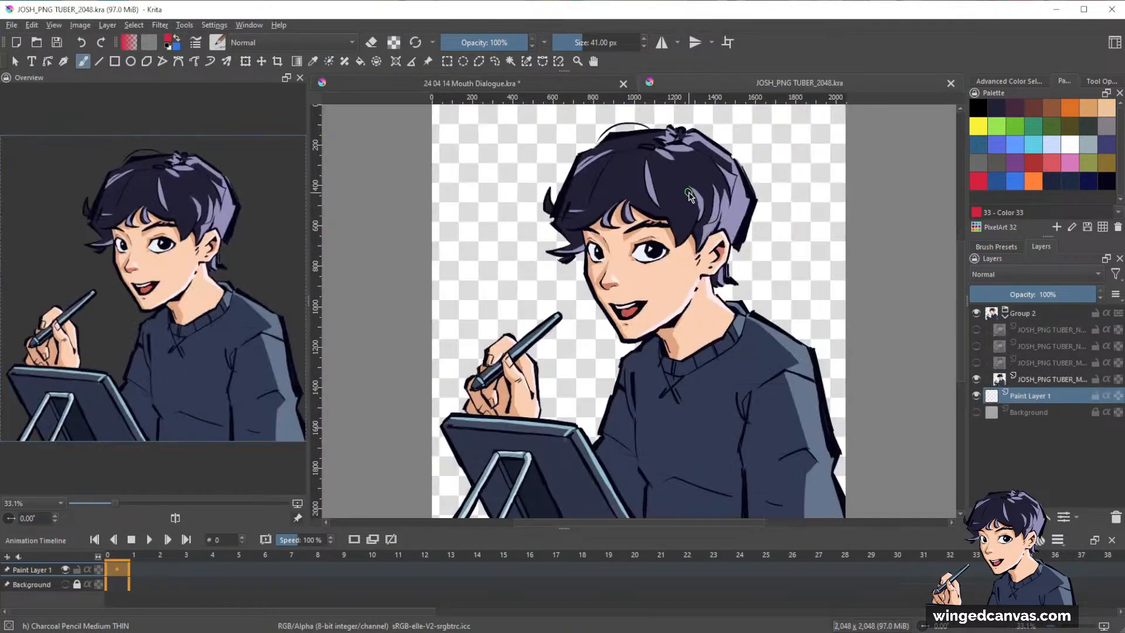
Show the white Background layer behind the character and close the Animation Timeline.
scroll(690, 196, down, 1)
click(977, 412)
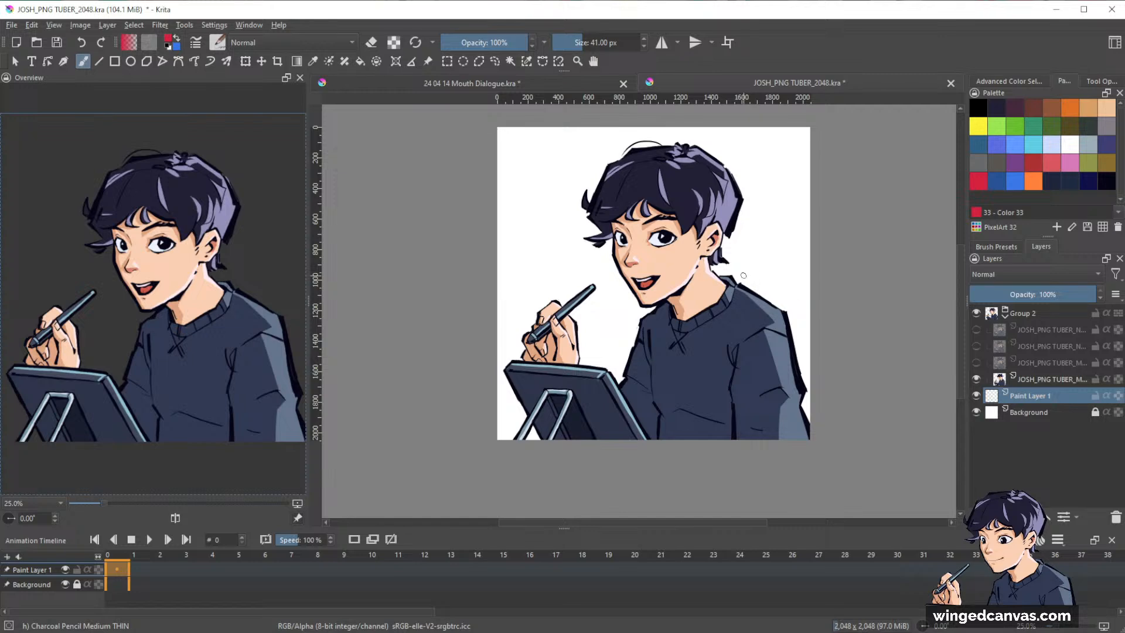
scroll(740, 272, up, 1)
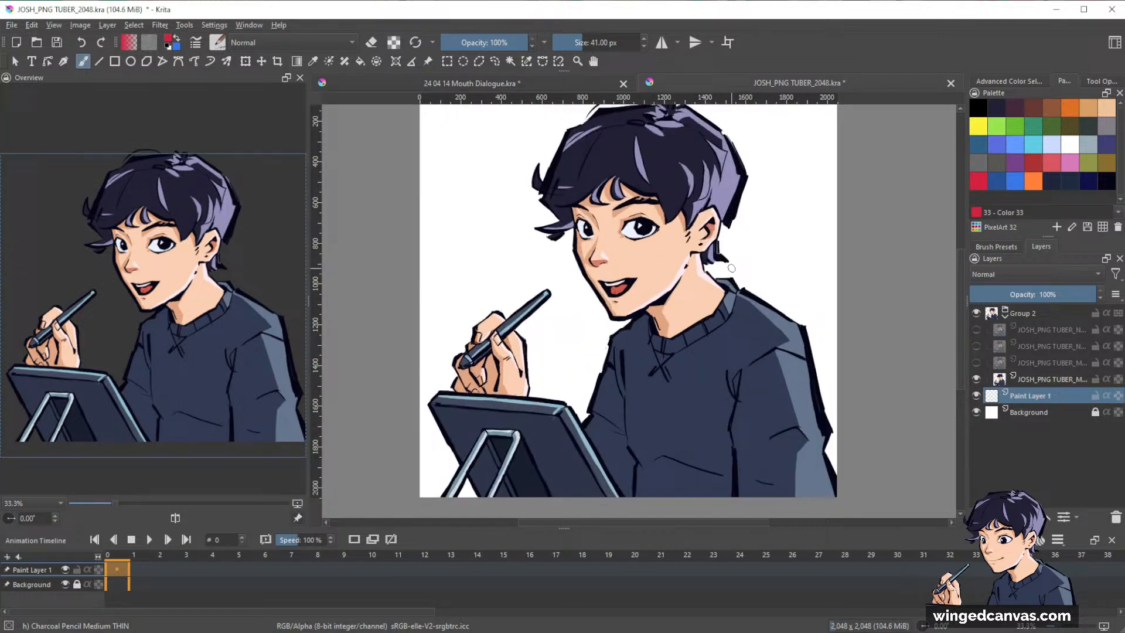
click(1113, 542)
drag(736, 257, 750, 314)
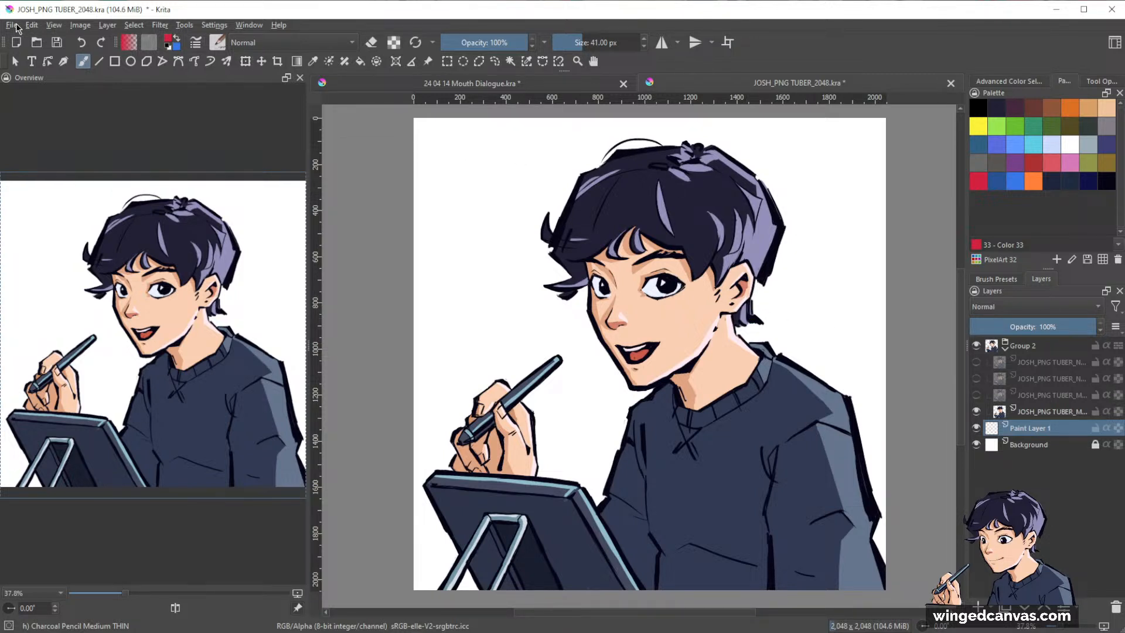
Open the PNG TUBER.kra document from the recent files and close the PNG TUBER_2048.kra document without saving it.
click(16, 26)
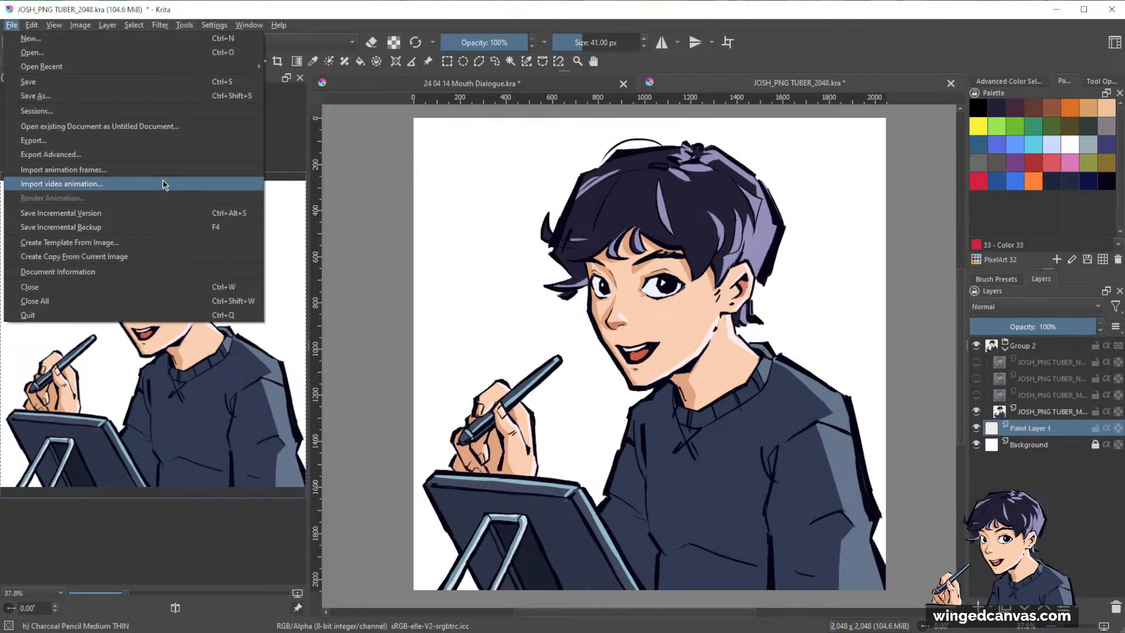
mouse_move(185, 65)
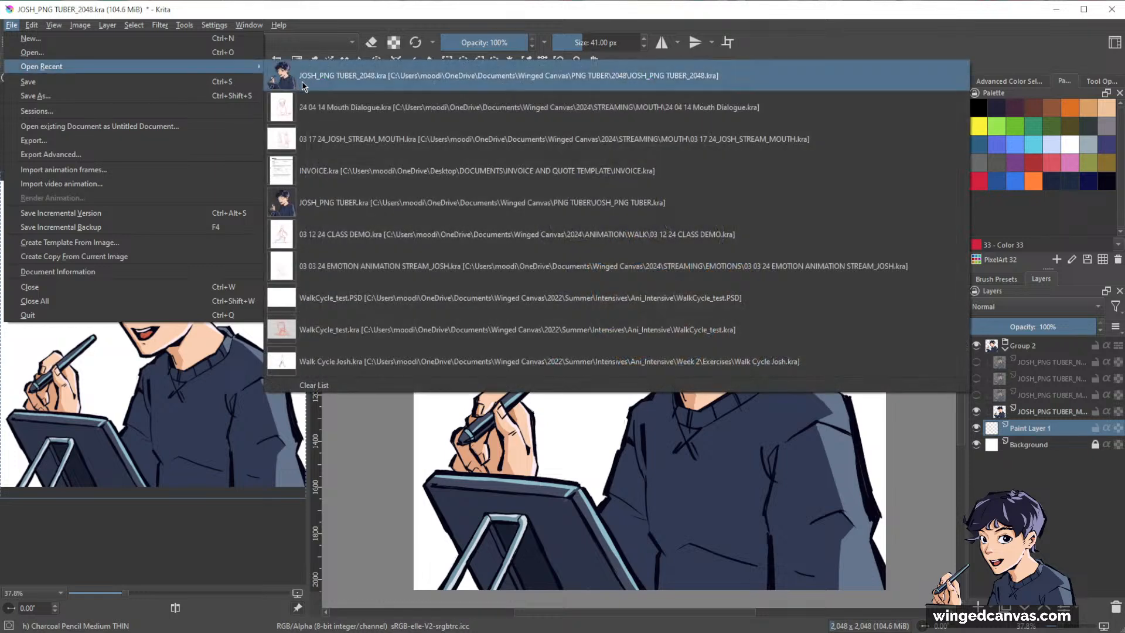
click(468, 202)
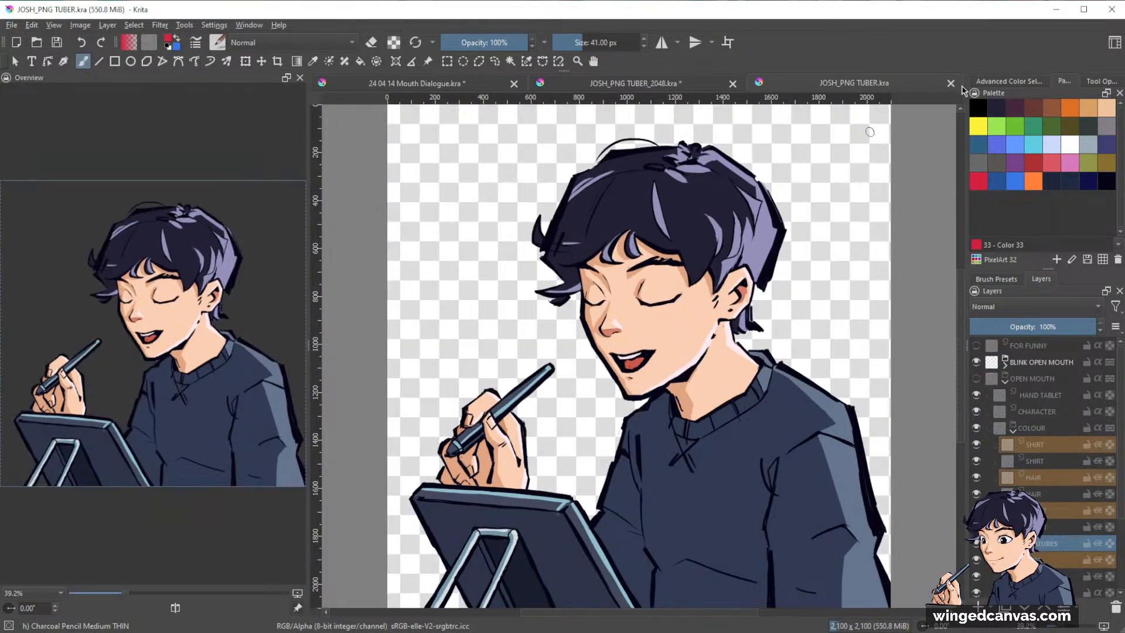
click(732, 83)
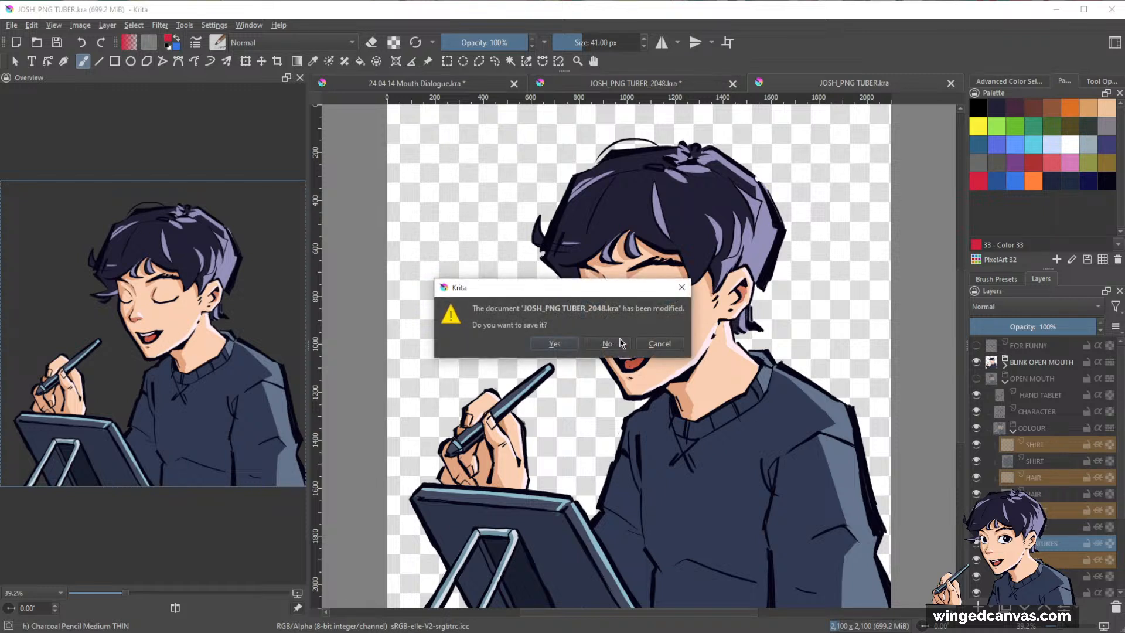
click(607, 344)
Collapse the COLOUR group and its parent OPEN MOUTH group in the layer stack.
scroll(1049, 442, down, 2)
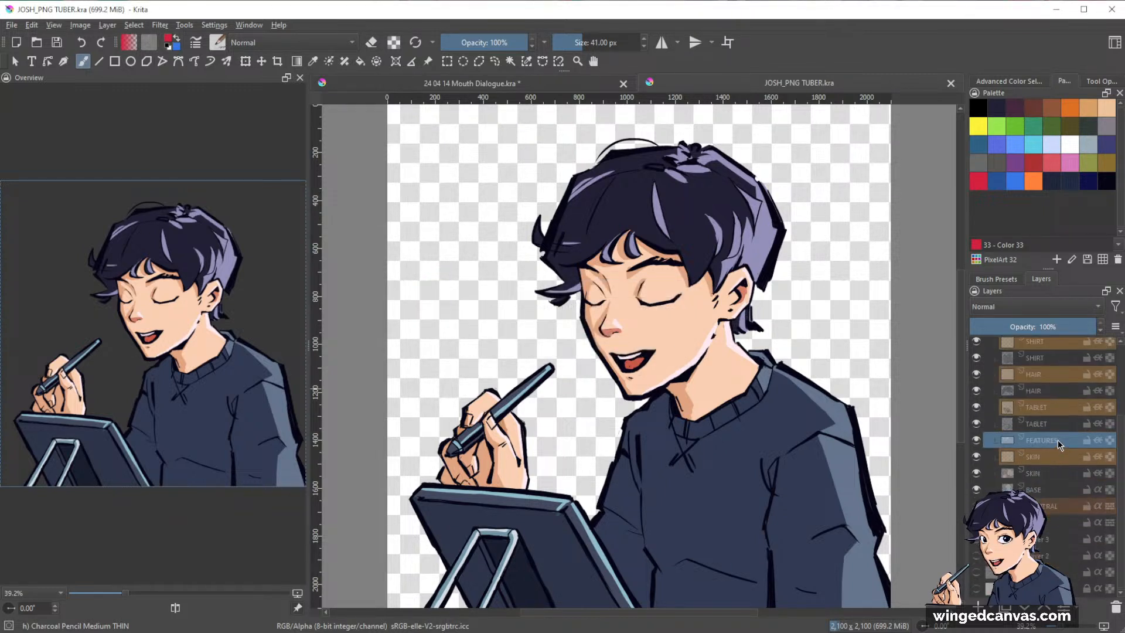
scroll(1060, 446, up, 2)
scroll(1055, 445, down, 2)
scroll(1029, 432, up, 2)
click(1014, 432)
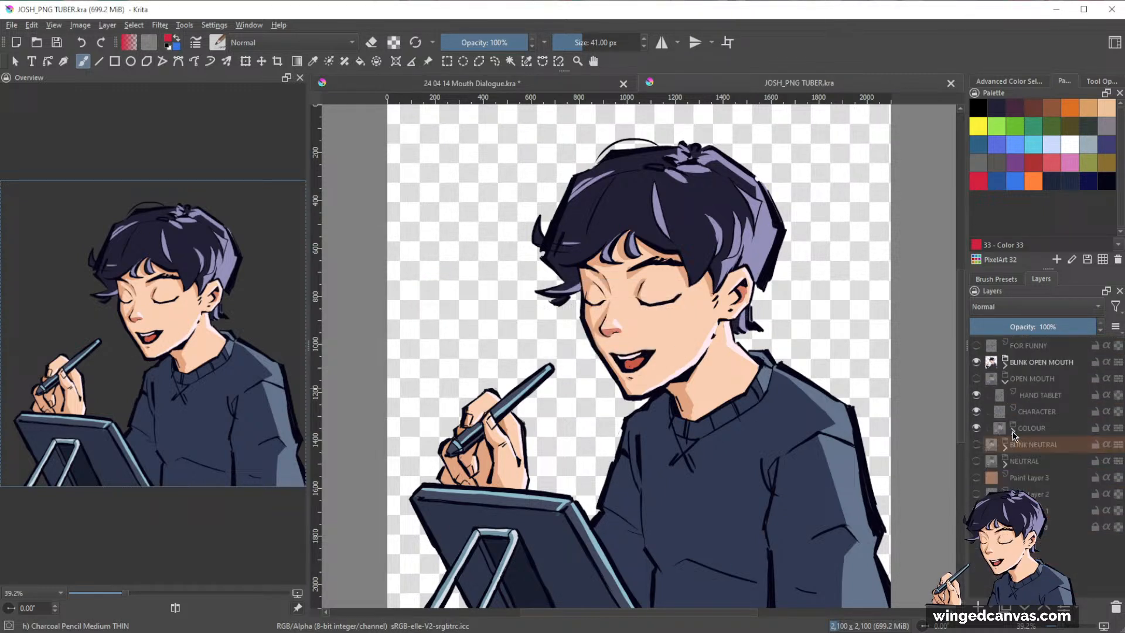
click(1005, 381)
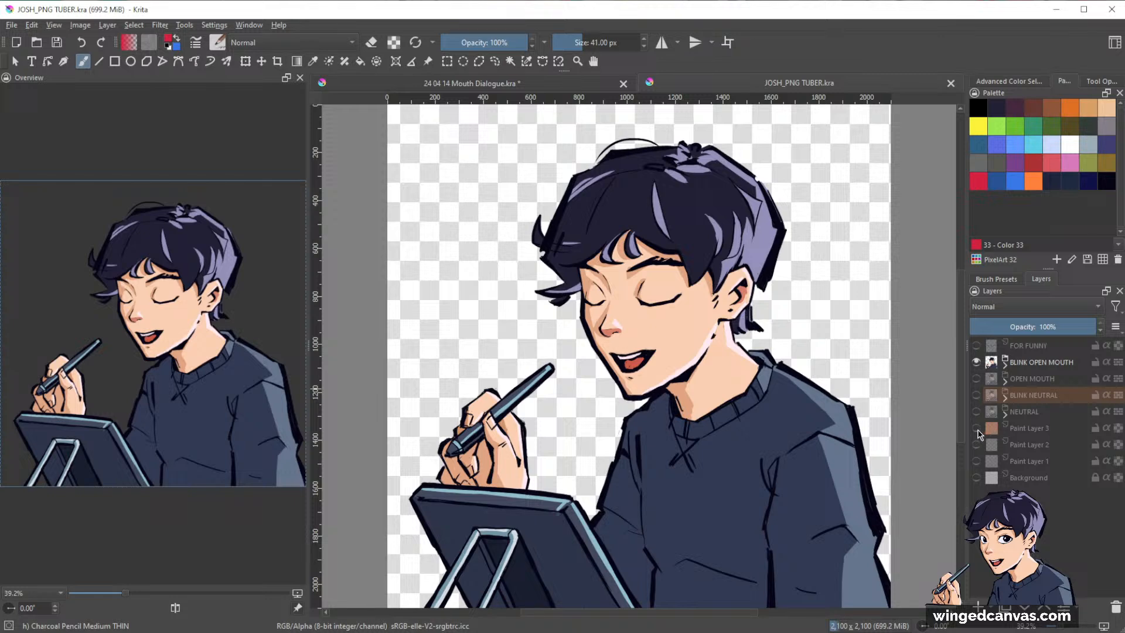
Hide the BLINK OPEN MOUTH group, show the NEUTRAL group instead and expand it.
click(977, 362)
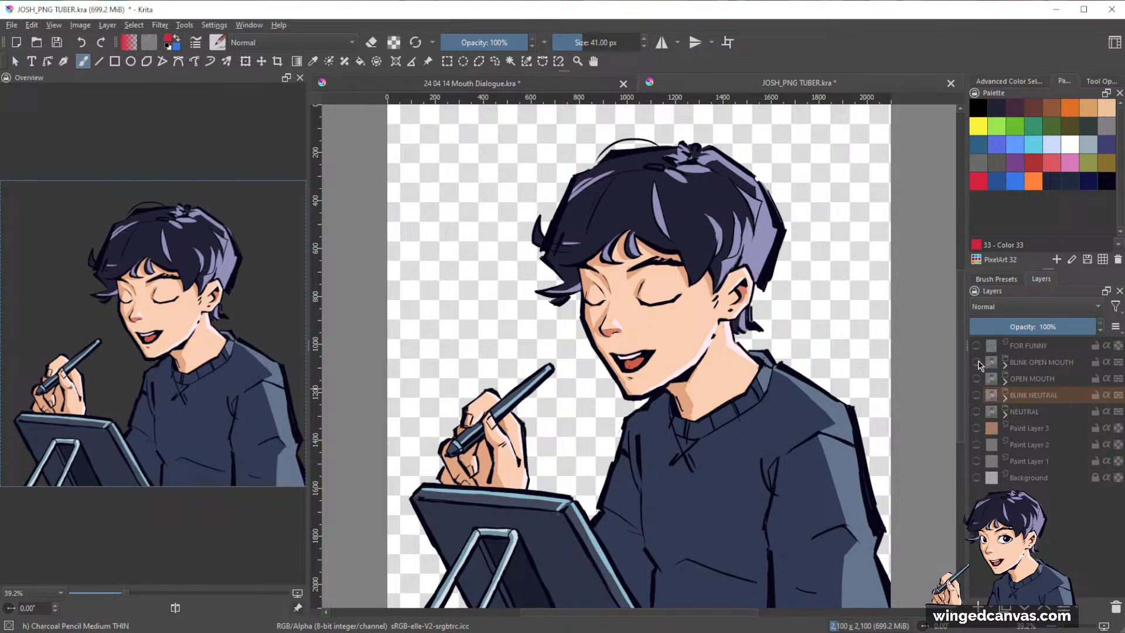
click(977, 412)
click(1005, 413)
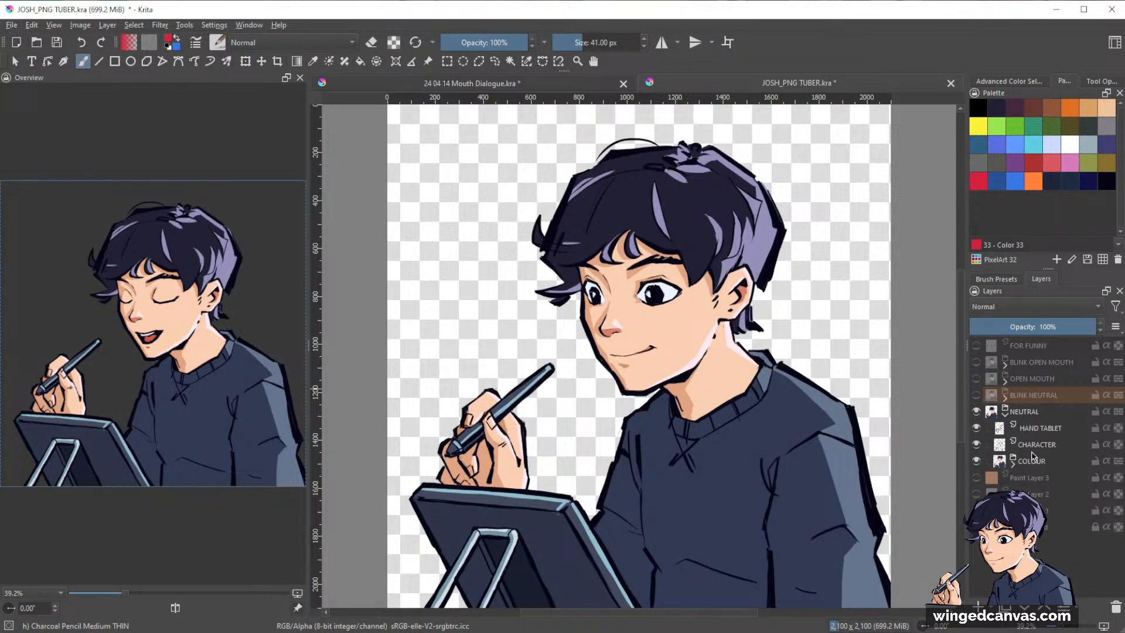
Hide the NEUTRAL group's COLOUR subgroup and show the white Background layer behind the line art.
click(976, 461)
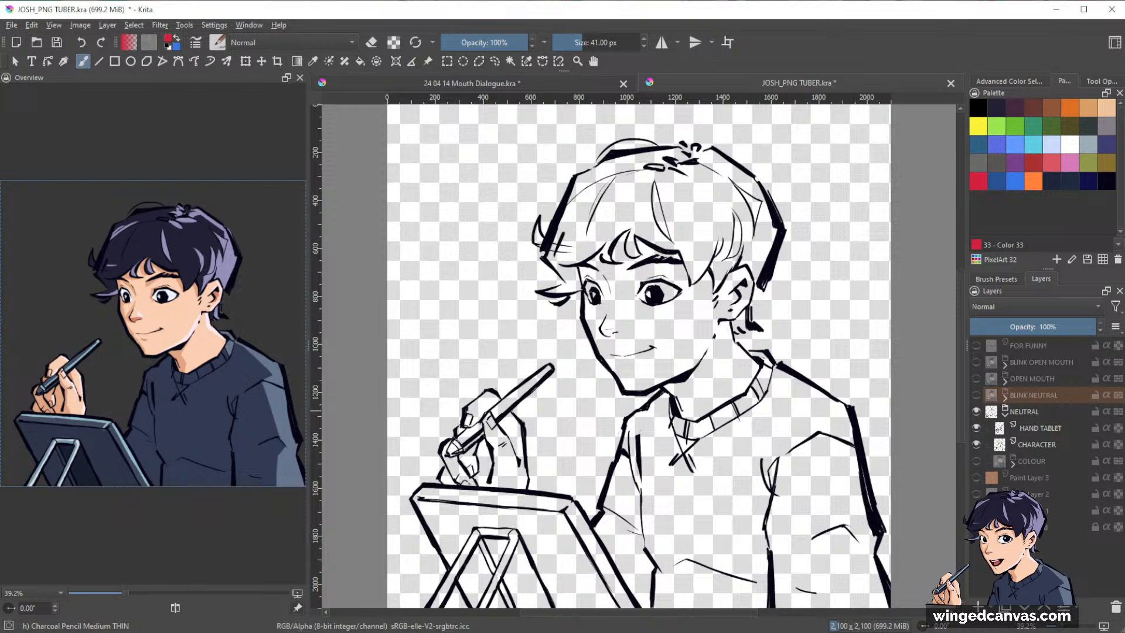
click(976, 526)
Examine the neutral character's line art up close and as a whole, especially the face and hair.
scroll(768, 350, down, 1)
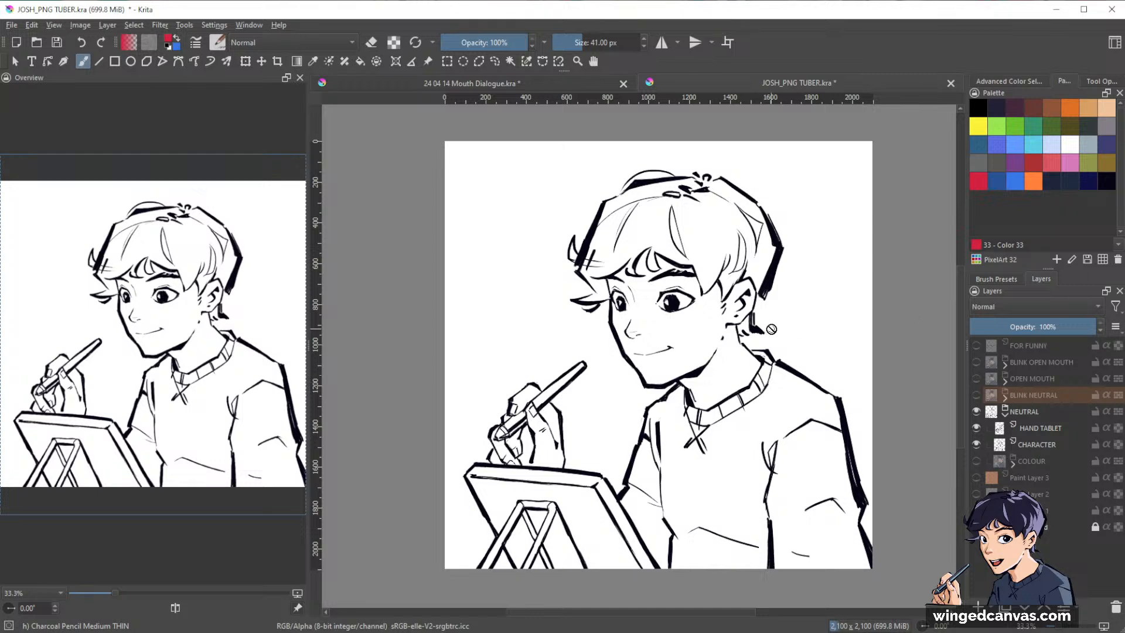
scroll(769, 327, up, 4)
scroll(755, 312, down, 5)
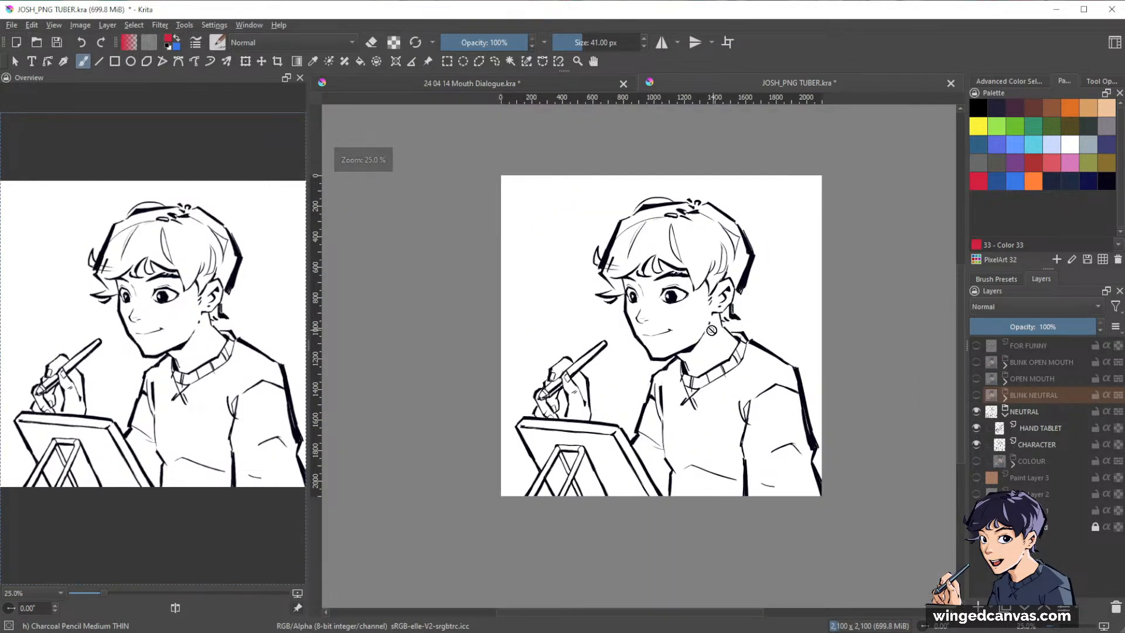
scroll(727, 323, up, 4)
scroll(721, 330, down, 1)
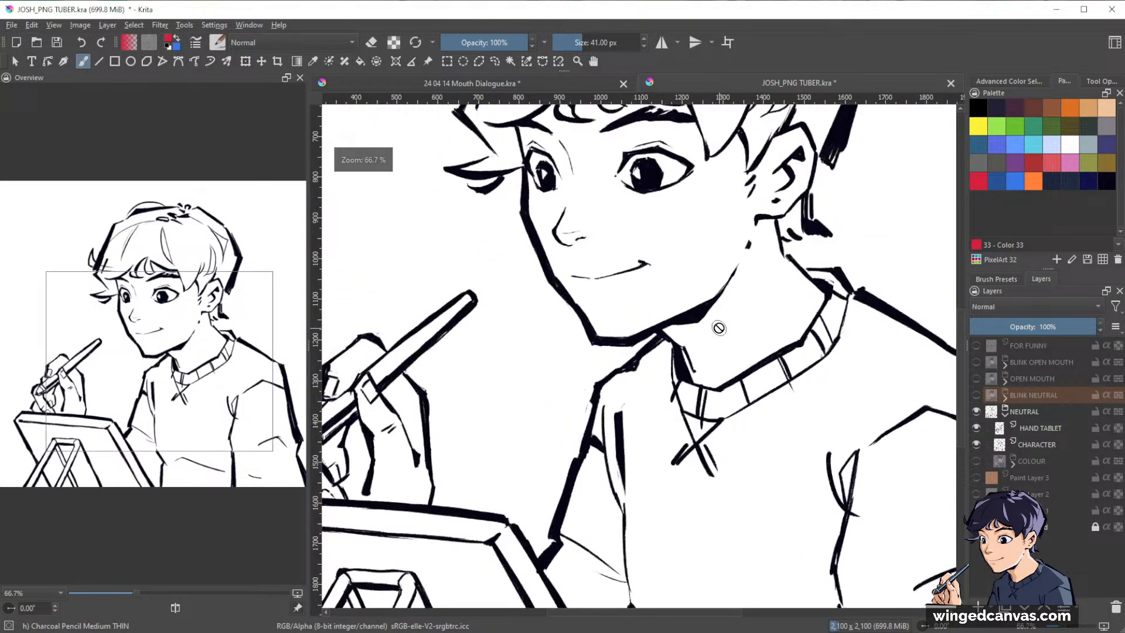
drag(720, 281, 736, 497)
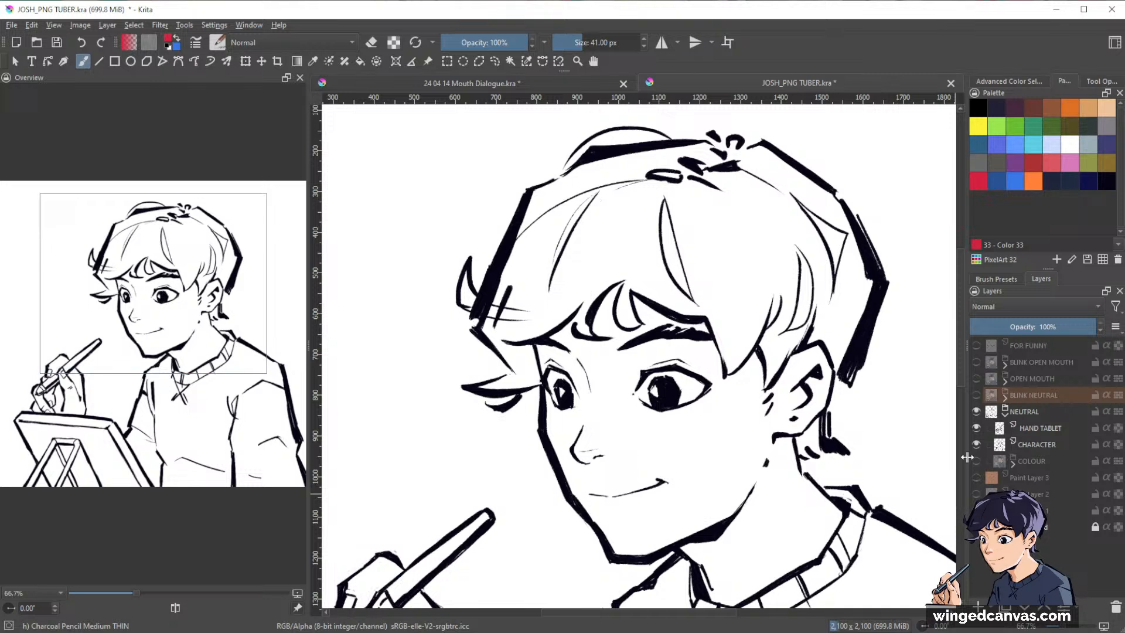
scroll(713, 399, down, 1)
scroll(764, 404, down, 1)
drag(813, 447, 785, 357)
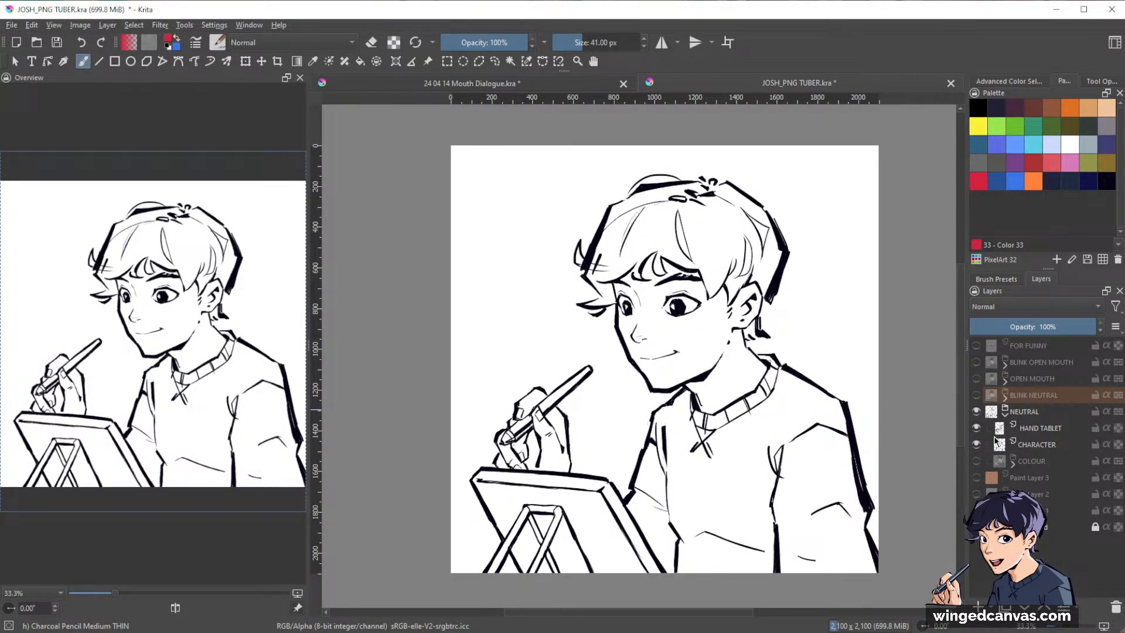
Show the NEUTRAL group's COLOUR subgroup again and collapse the NEUTRAL group.
click(976, 461)
click(1005, 412)
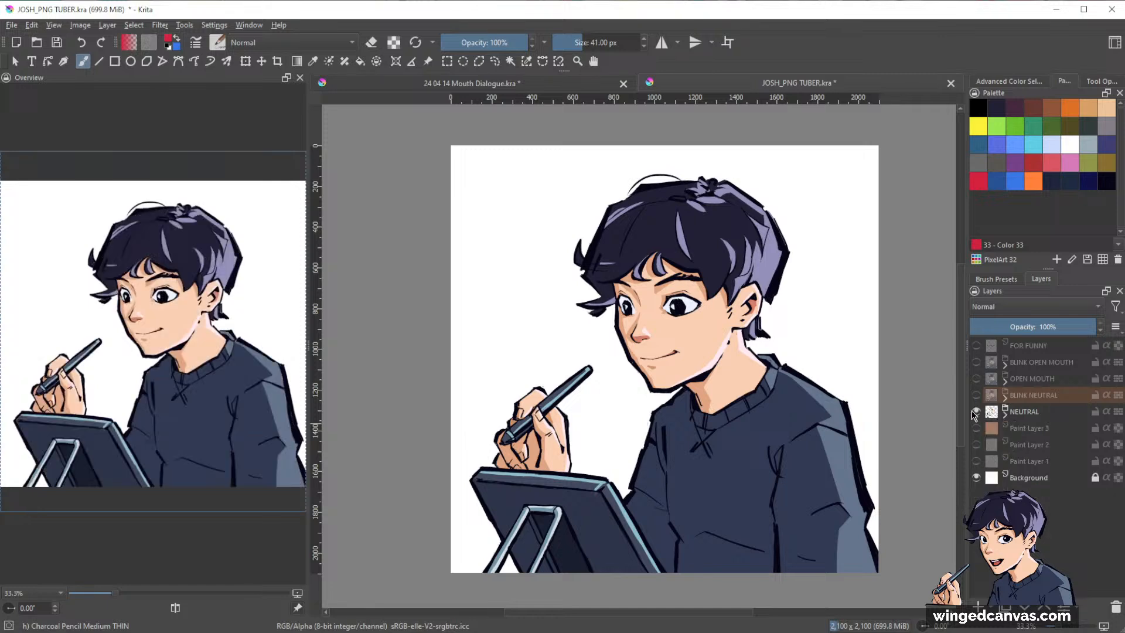
Hide the NEUTRAL group and show the BLINK NEUTRAL group in its place.
scroll(814, 367, up, 2)
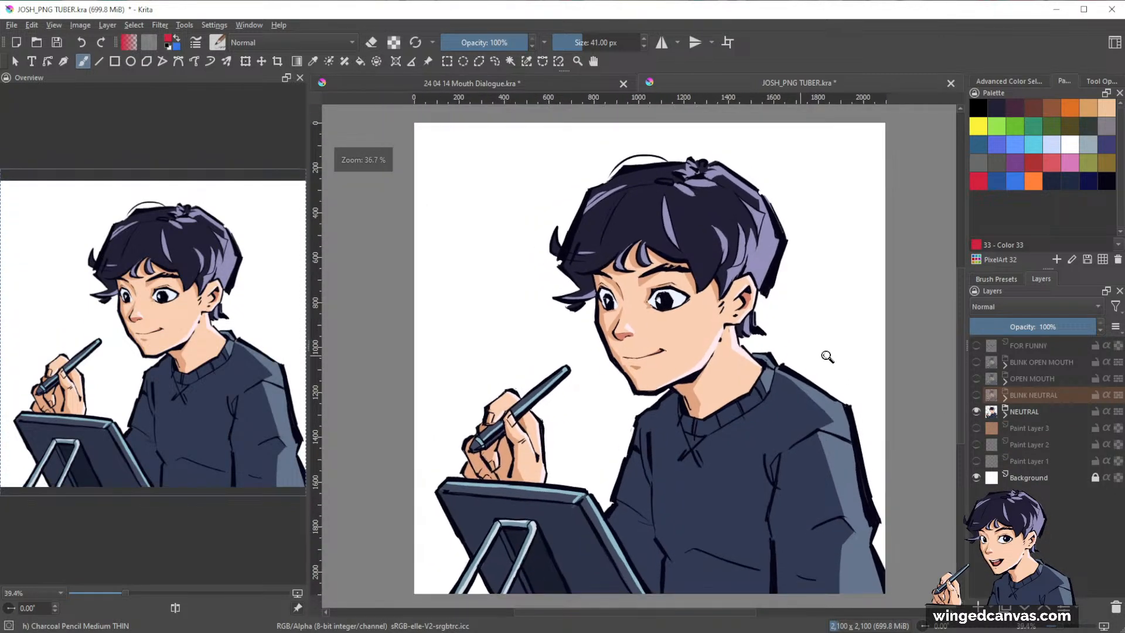
click(976, 411)
click(976, 395)
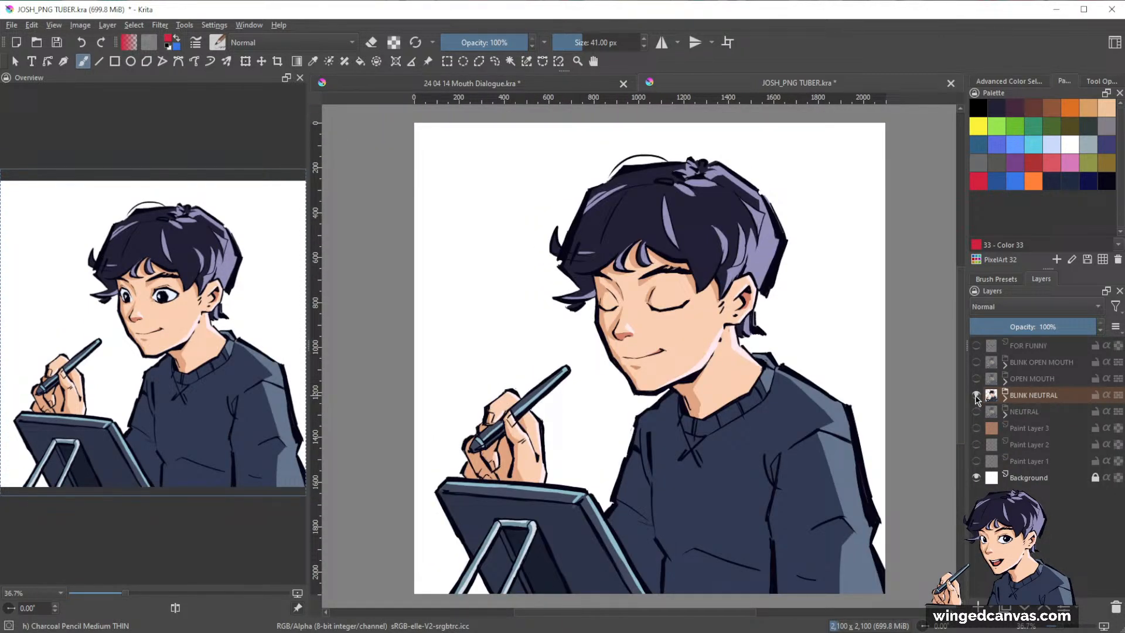
Hide the BLINK NEUTRAL group, preview the OPEN MOUTH and BLINK OPEN MOUTH groups one after the other, and leave both hidden.
click(976, 395)
click(976, 378)
click(976, 378)
click(977, 363)
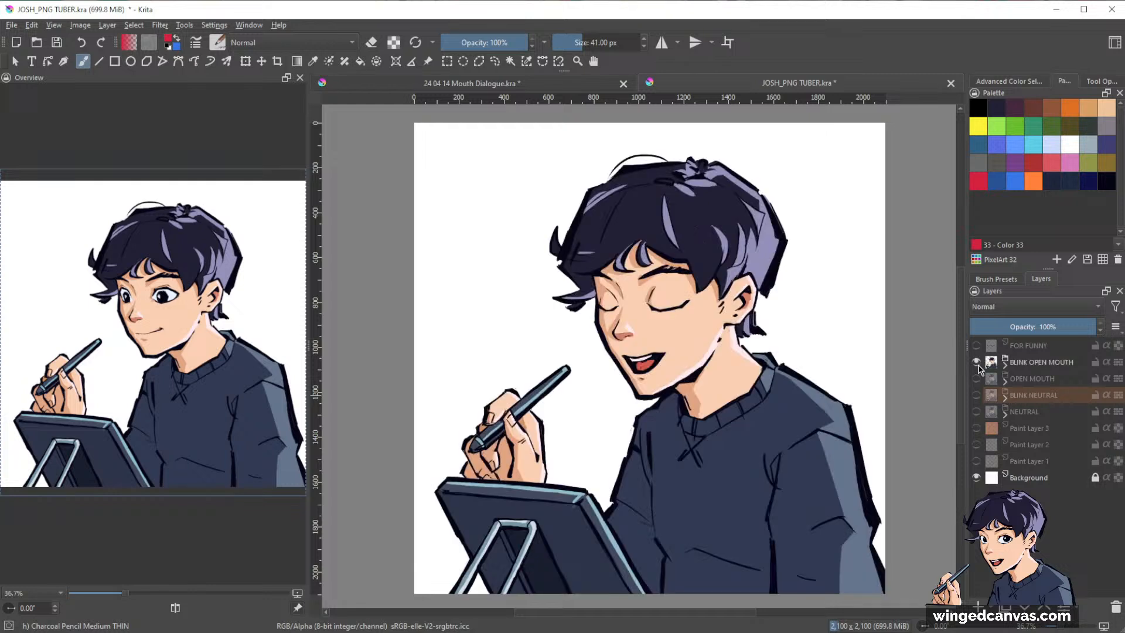
click(976, 363)
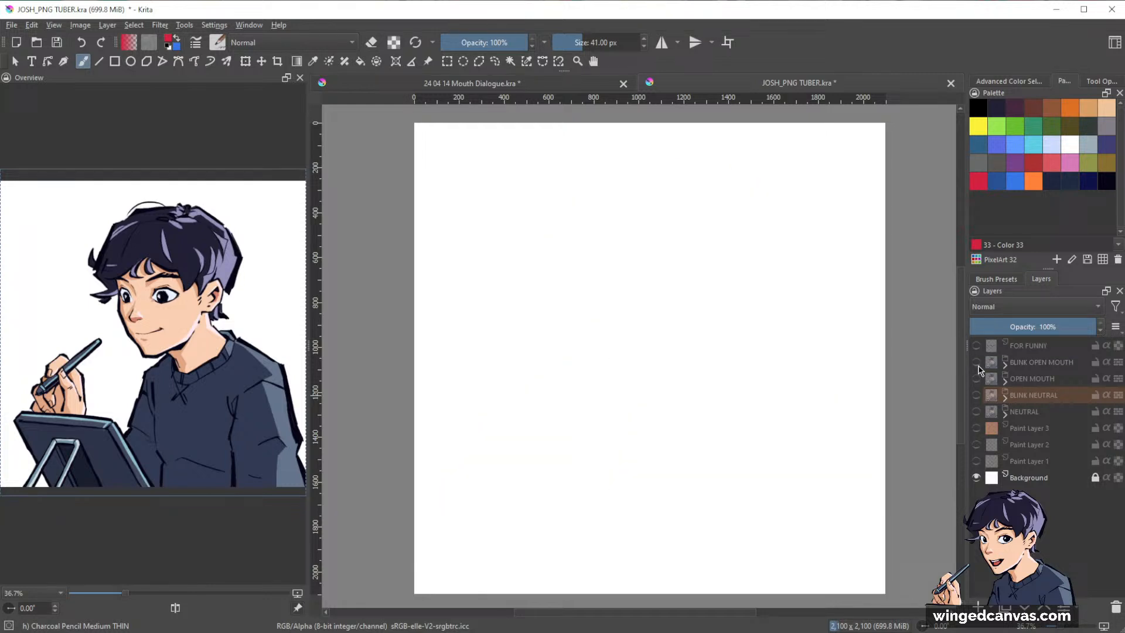
Close the JOSH_PNG TUBER.kra document and return to the mouth dialogue document.
click(950, 83)
click(597, 343)
key(ctrl+t)
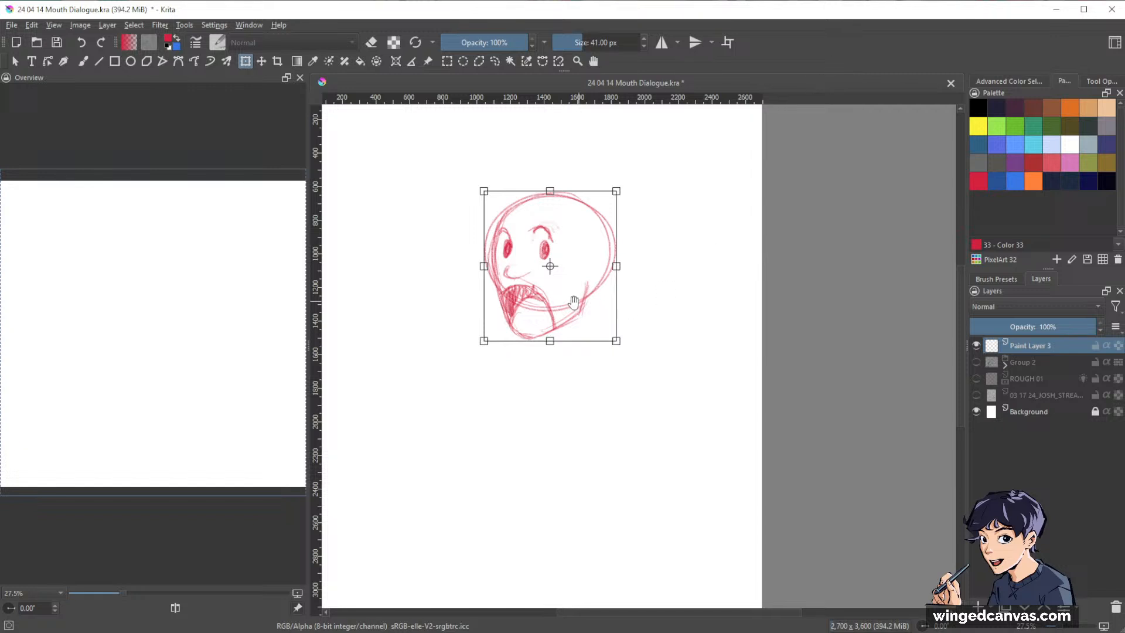
drag(573, 303, 681, 318)
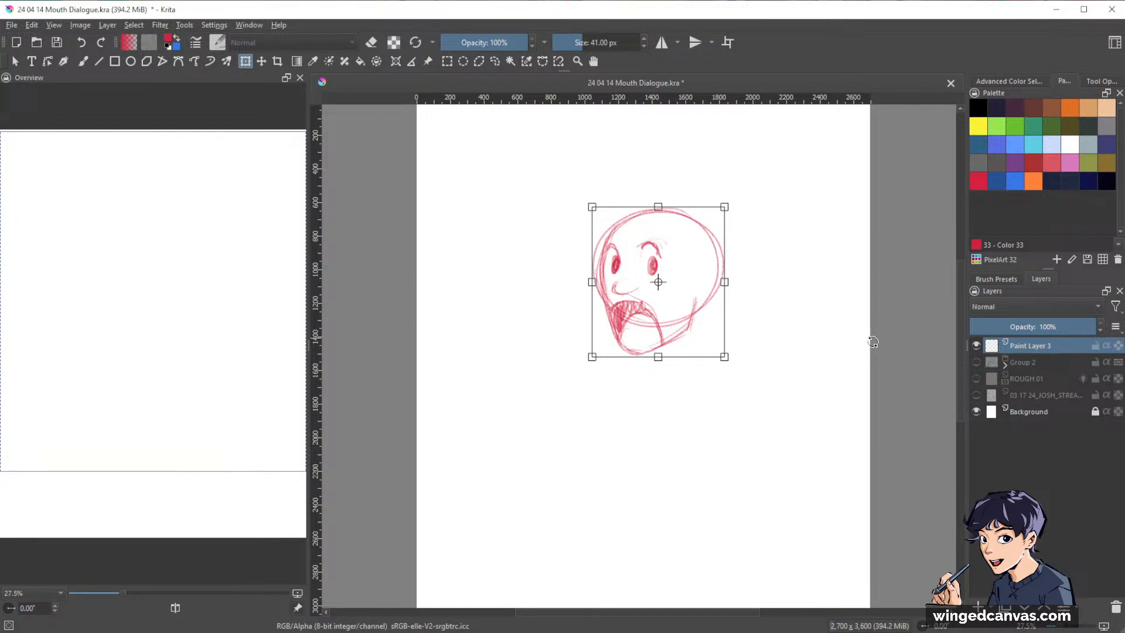
key(b)
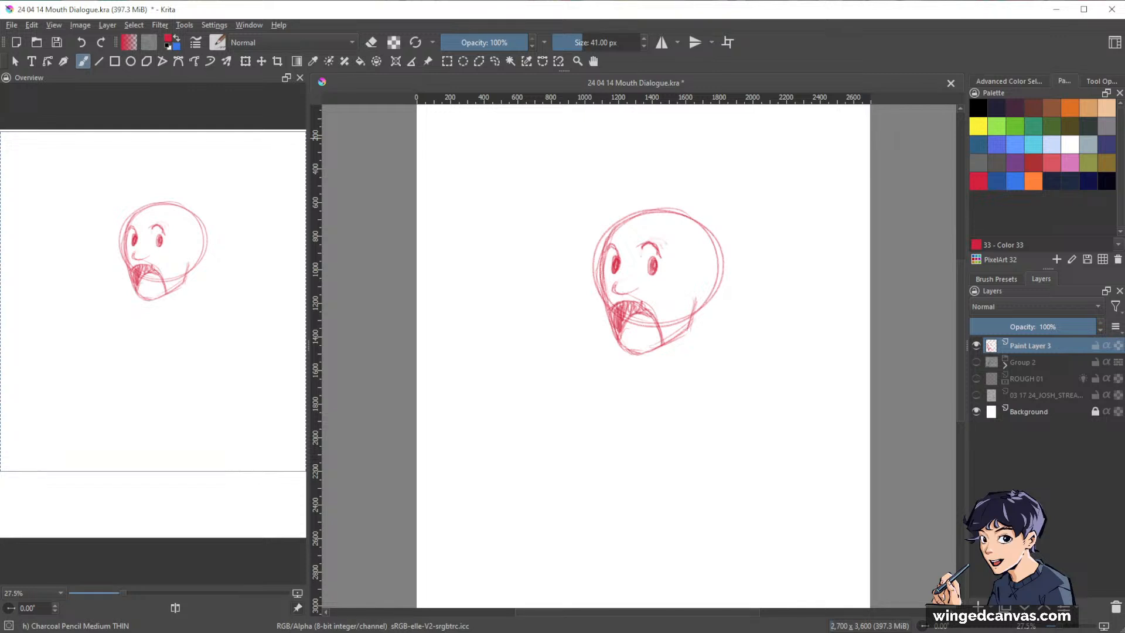
Hide the red head sketch layer and Group 2 so only the white Background layer is shown.
click(977, 345)
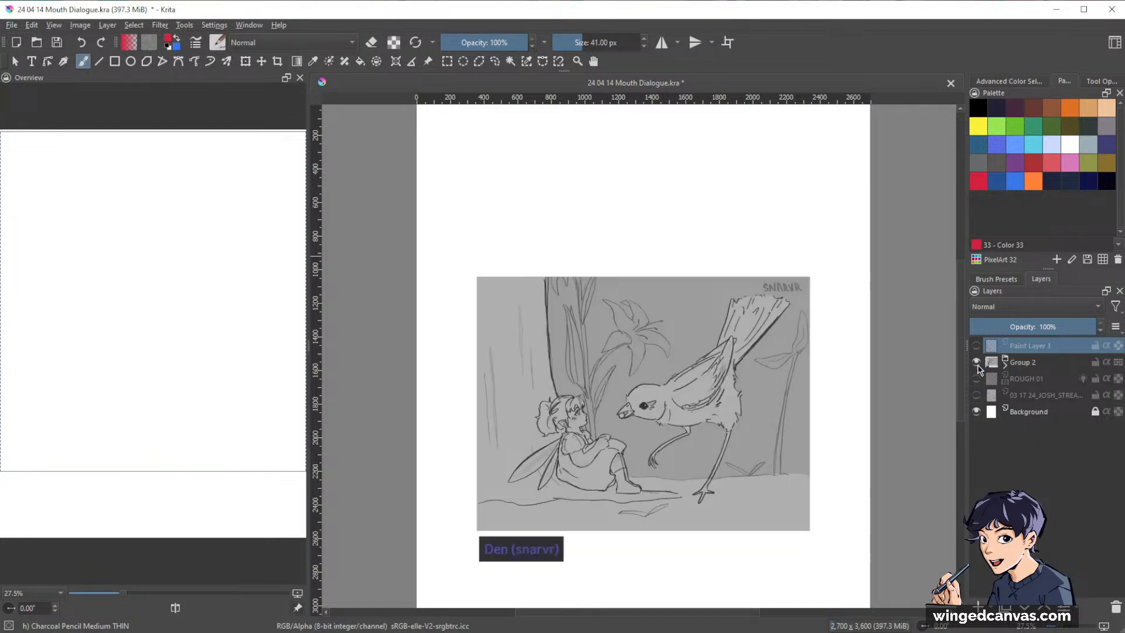
click(976, 363)
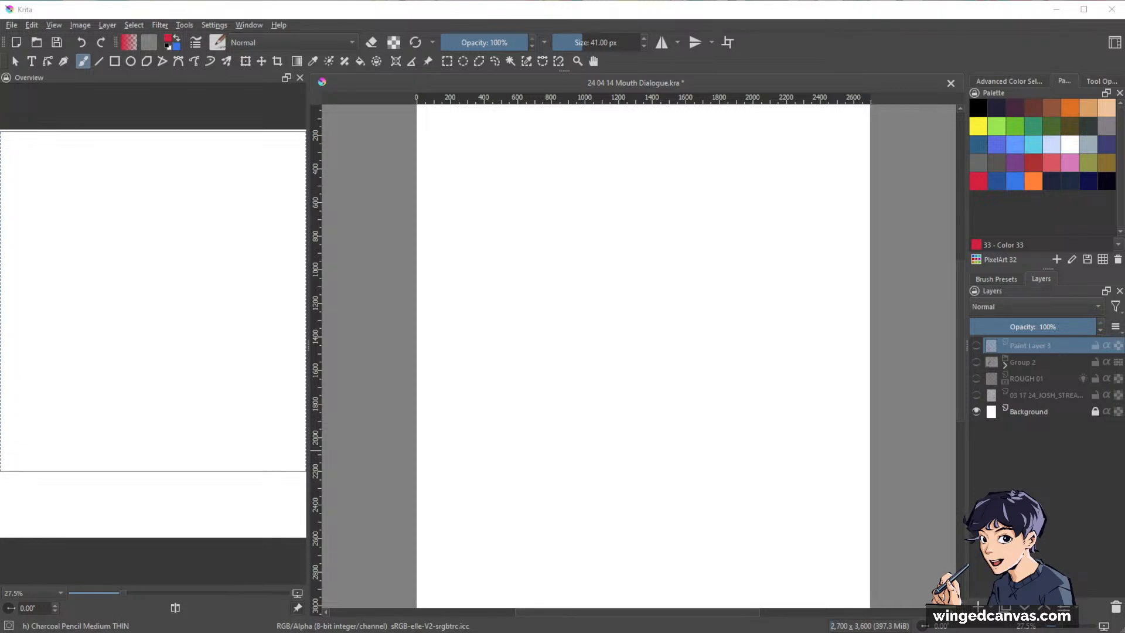
click(950, 12)
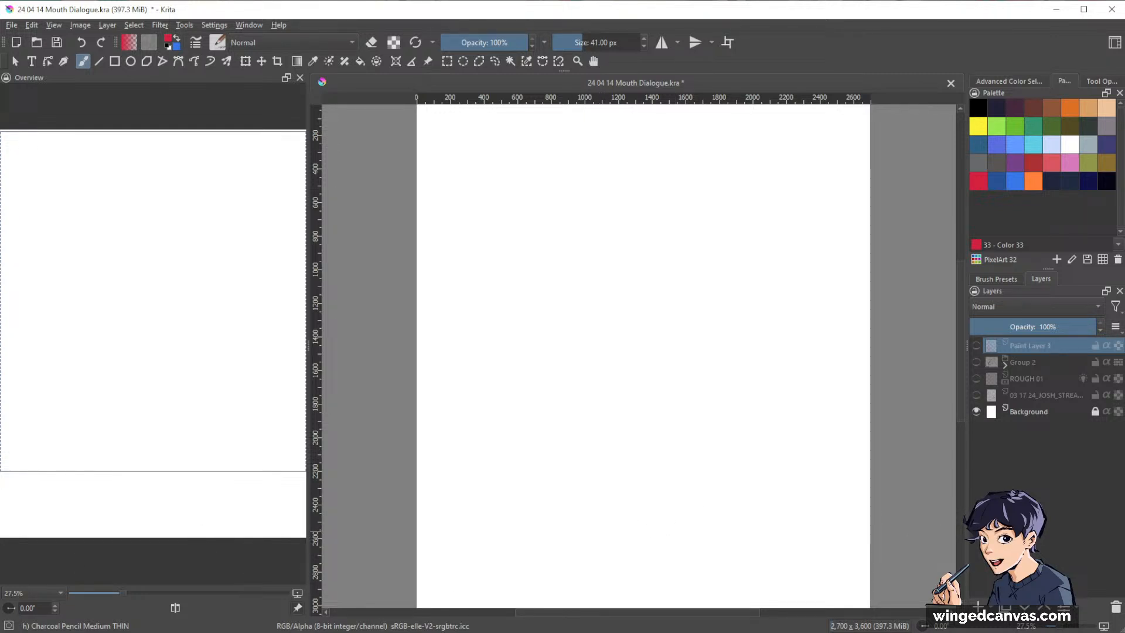
Show and expand Group 2, and frame its fairy-and-bird sketch in the view.
click(976, 362)
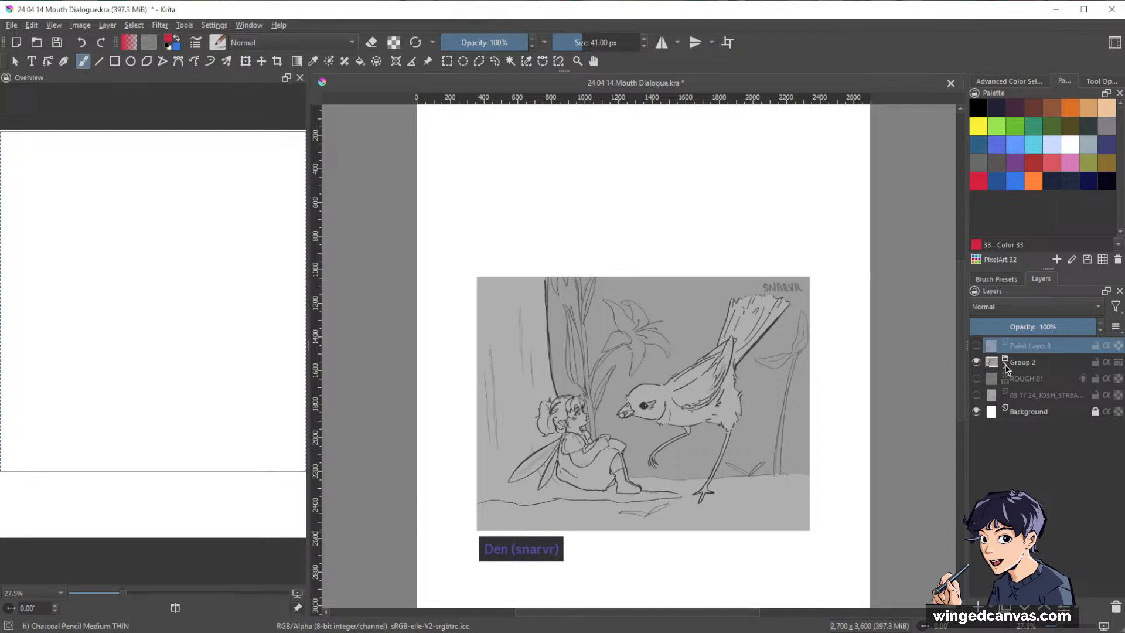
click(1005, 362)
scroll(754, 446, down, 1)
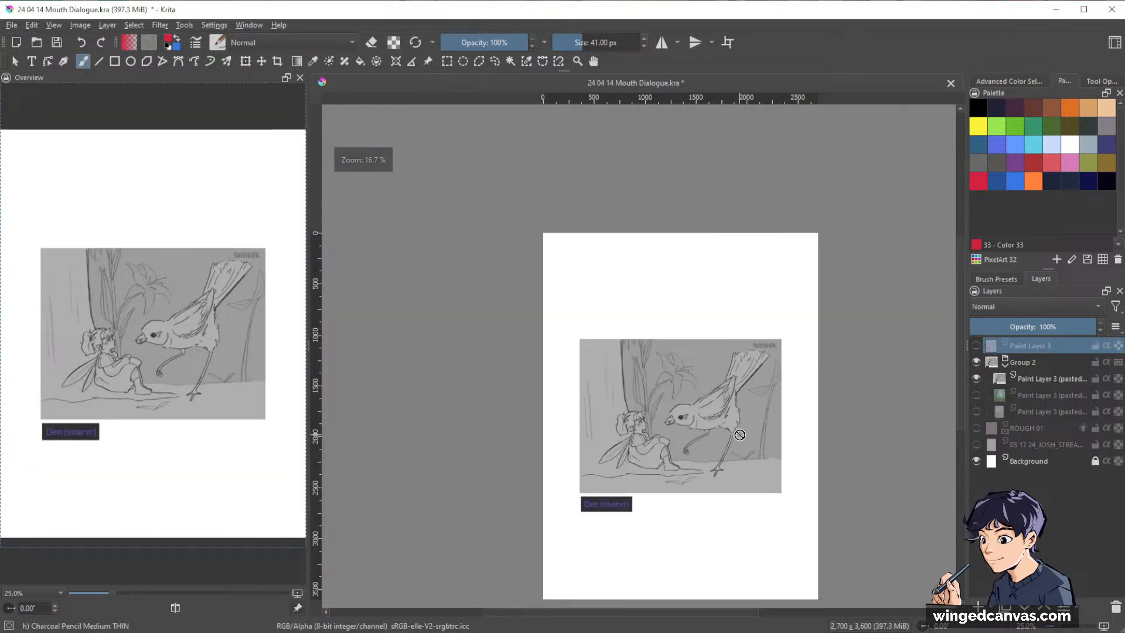
scroll(754, 446, down, 2)
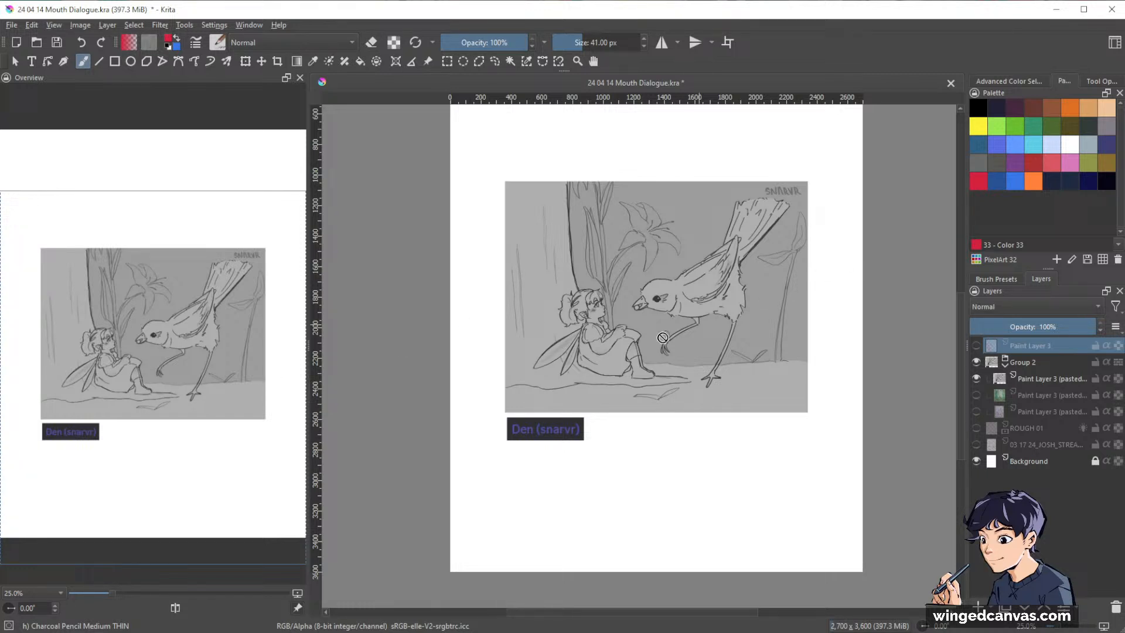
scroll(673, 333, up, 1)
drag(774, 313, 772, 317)
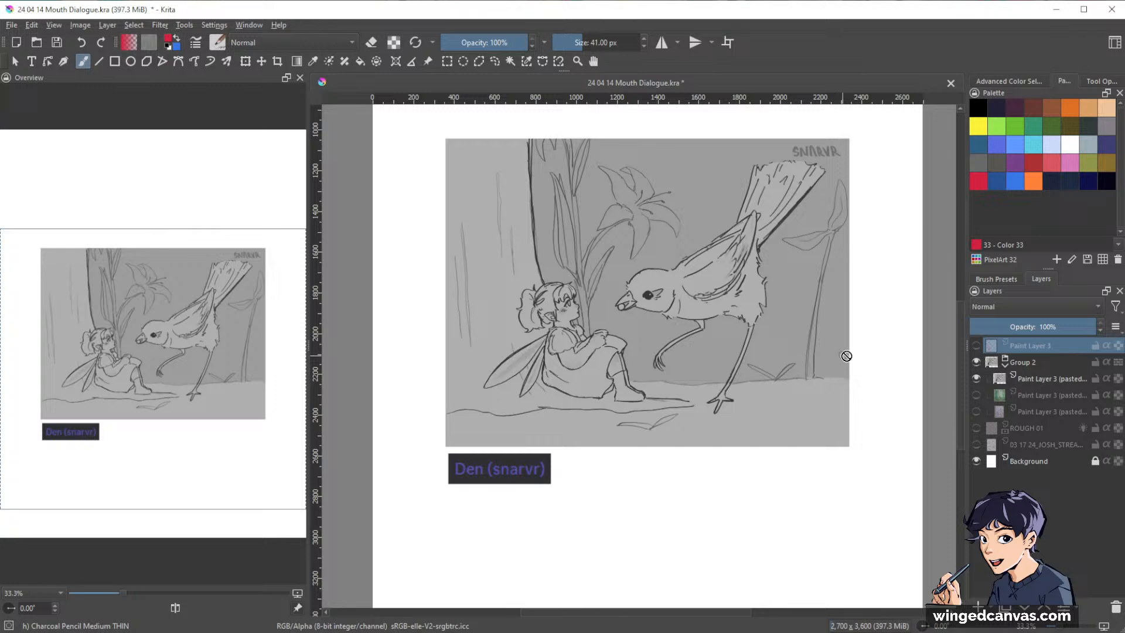
In Group 2, hide the fairy-and-bird sketch and show the green forest pony painting in its place.
click(976, 378)
click(977, 395)
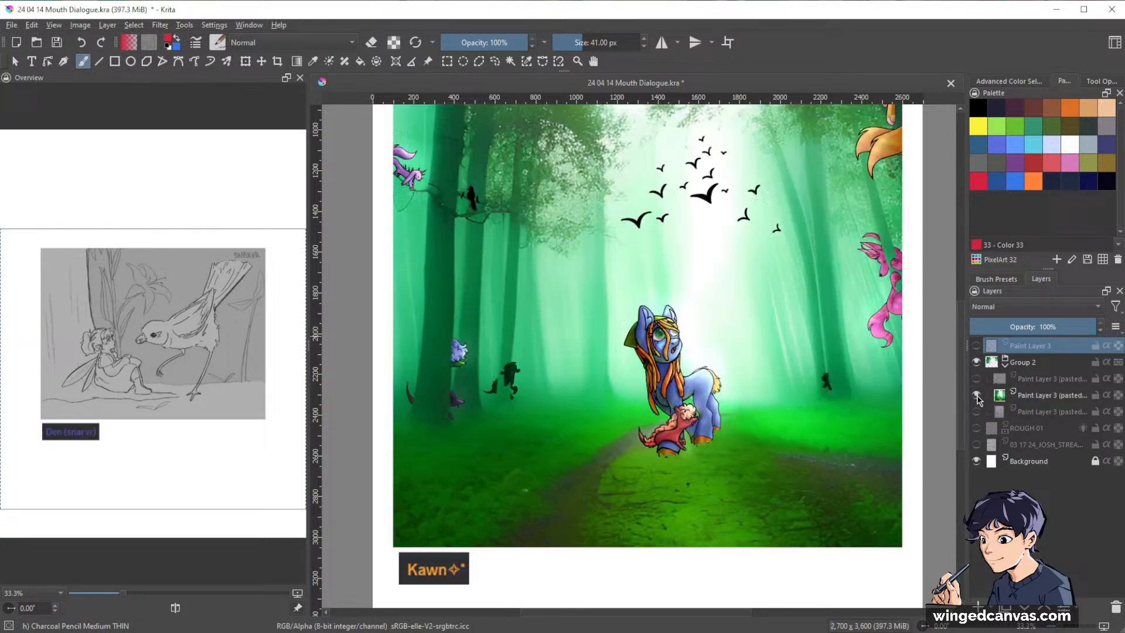
scroll(832, 329, down, 1)
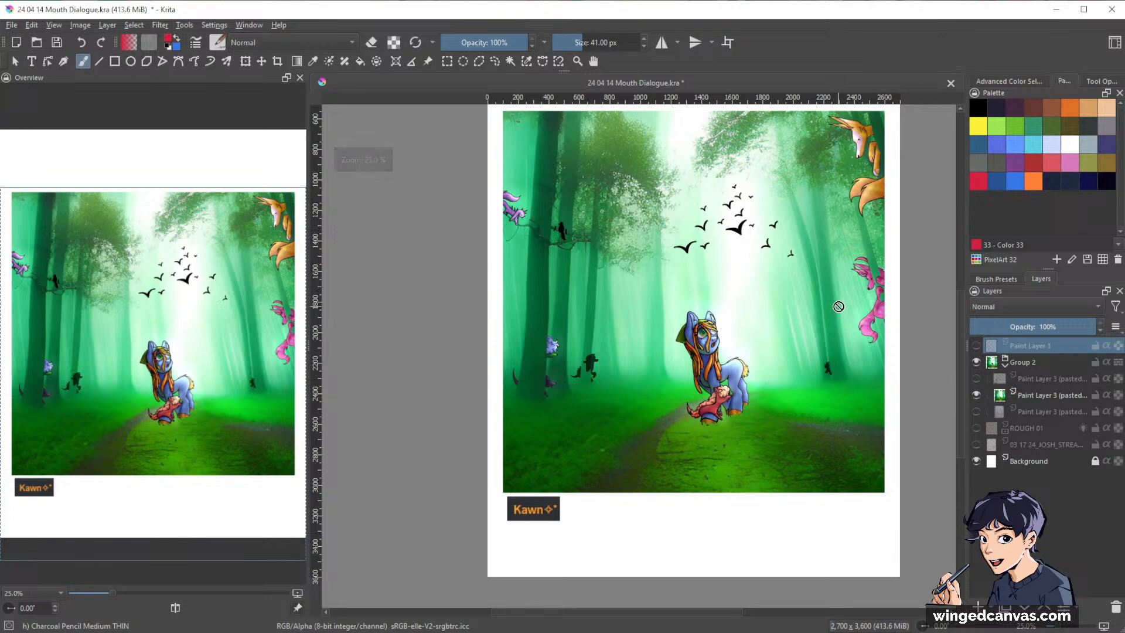
mouse_move(842, 302)
mouse_down()
mouse_move(820, 320)
mouse_move(843, 311)
mouse_up()
scroll(819, 317, up, 1)
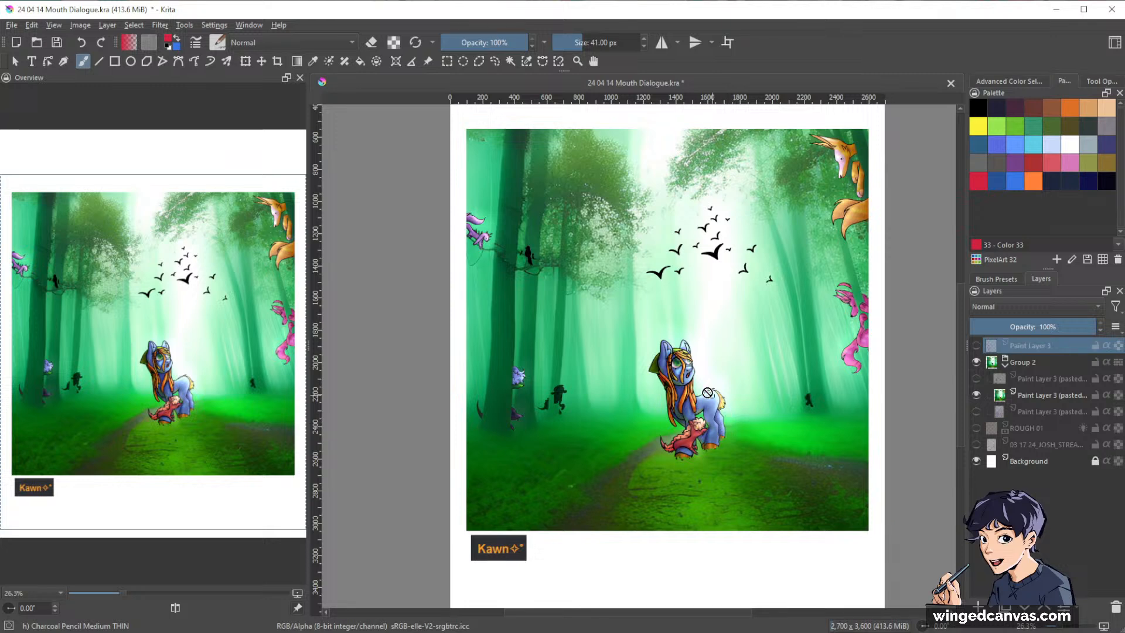
Examine the forest pony painting up close and as a whole, including the pony, birds, trees and creatures along the edges.
scroll(586, 366, up, 3)
scroll(587, 366, down, 1)
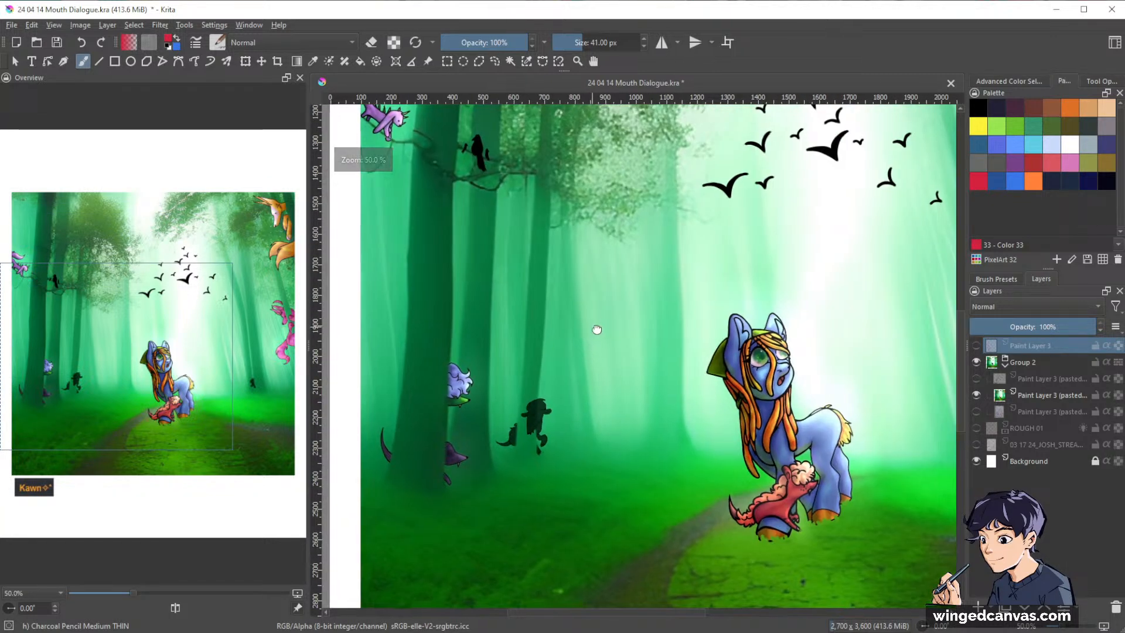
drag(595, 326, 700, 486)
drag(729, 368, 659, 331)
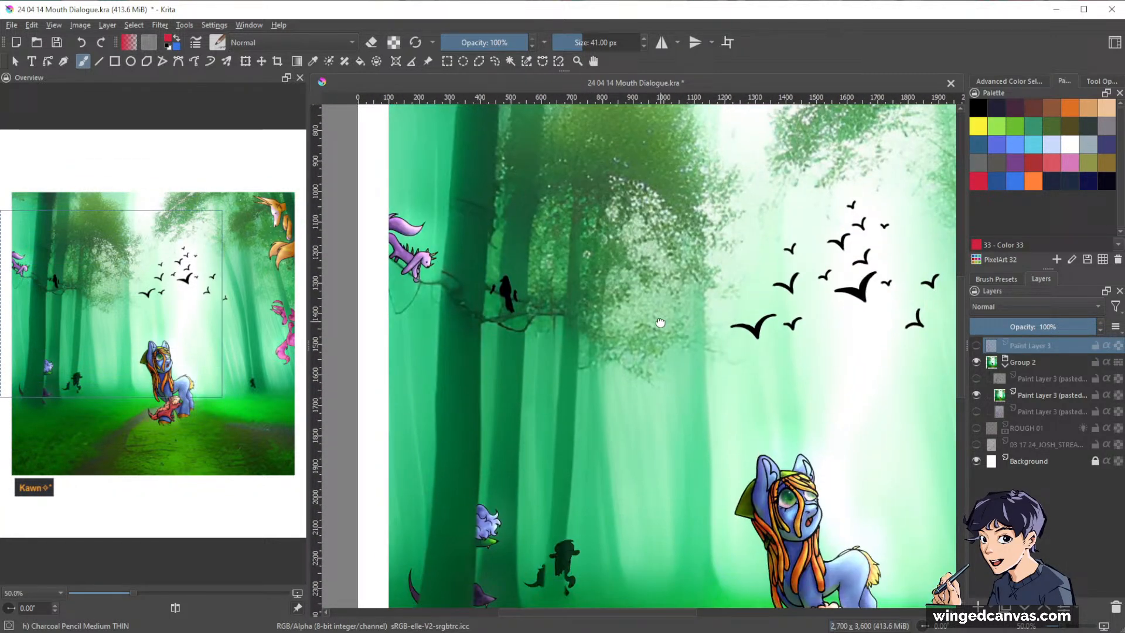
click(801, 351)
drag(599, 335, 712, 338)
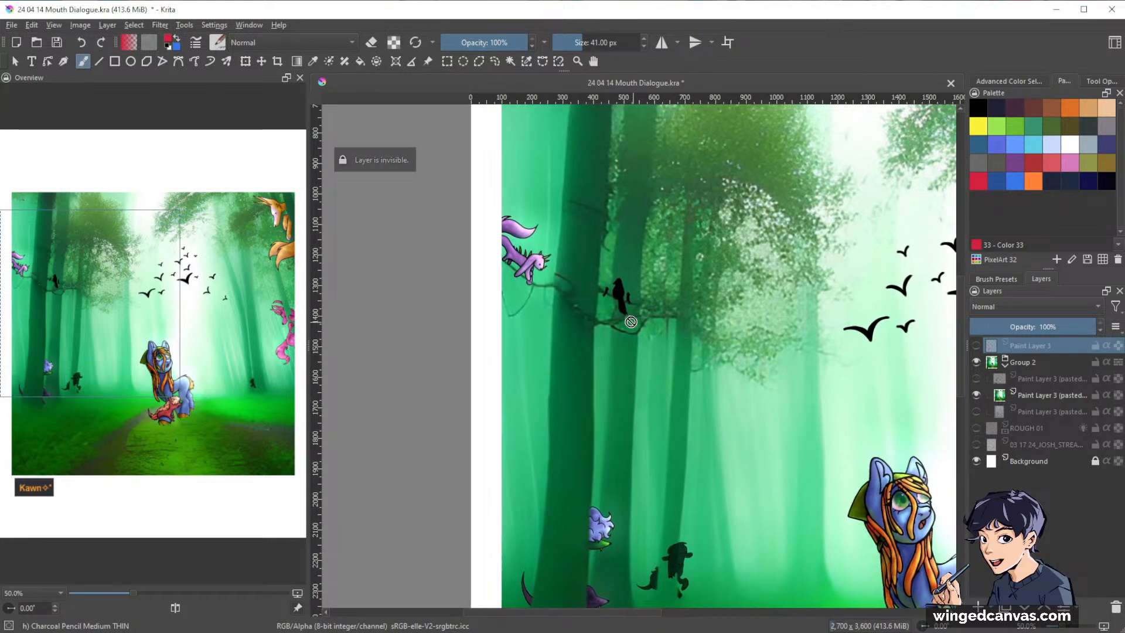
drag(830, 344, 544, 269)
drag(723, 297, 558, 279)
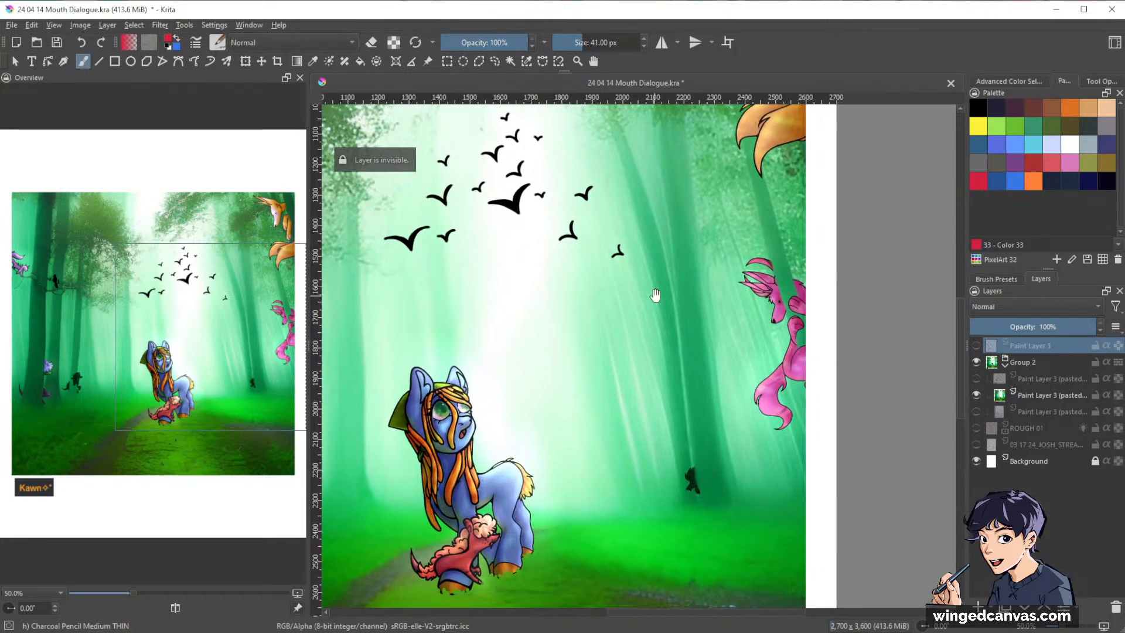
scroll(656, 296, down, 2)
drag(605, 306, 718, 334)
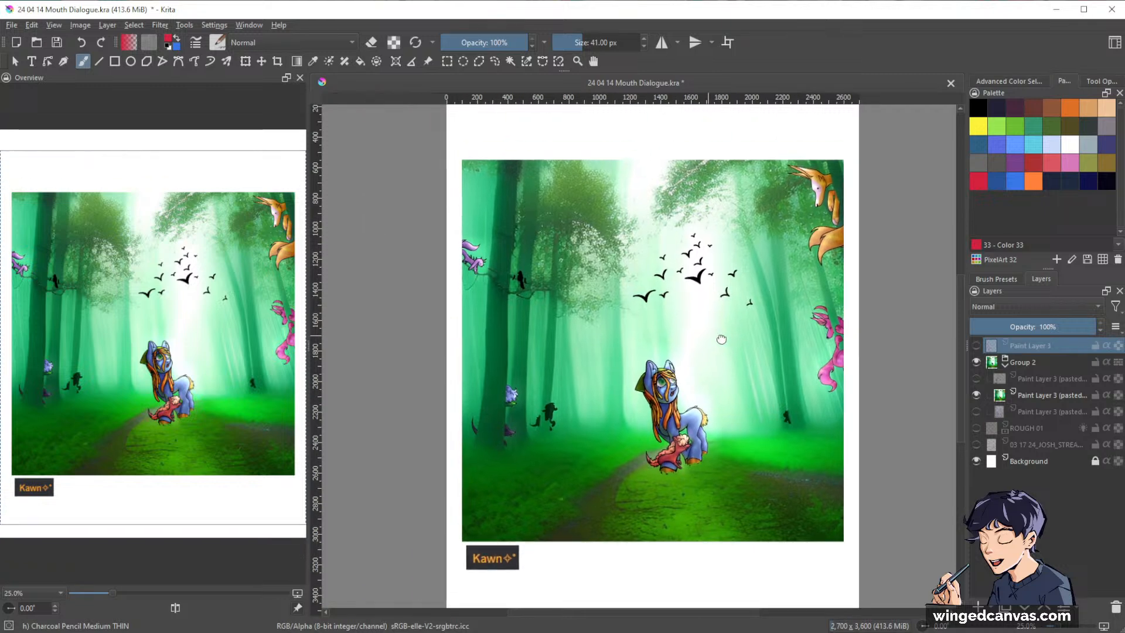
scroll(715, 397, up, 1)
drag(801, 435, 838, 296)
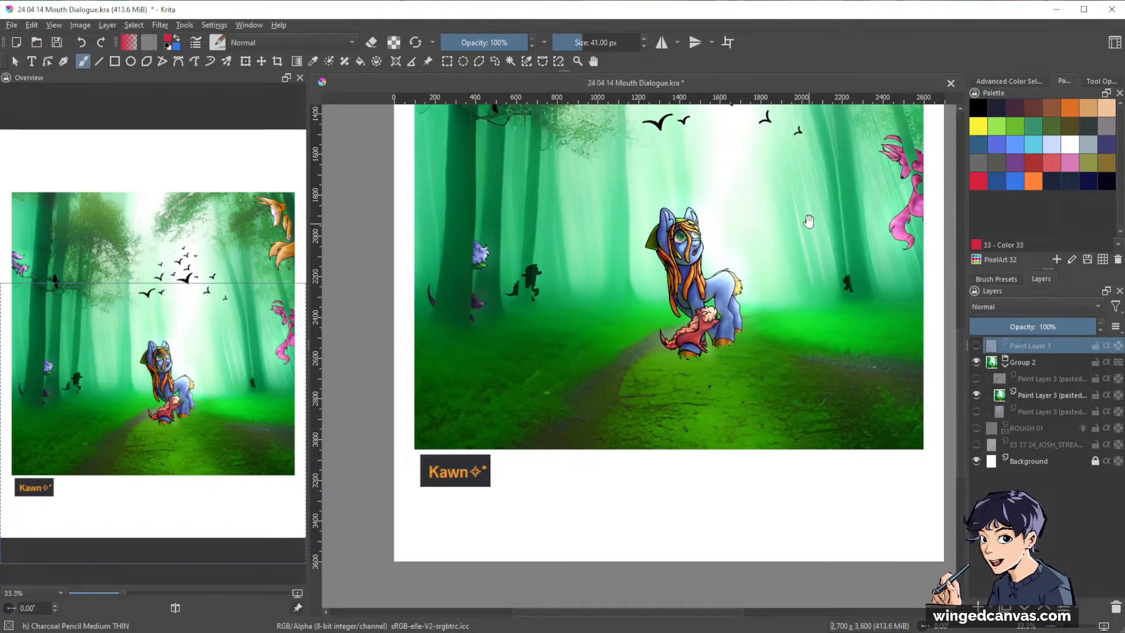
drag(805, 241, 785, 340)
scroll(727, 352, down, 1)
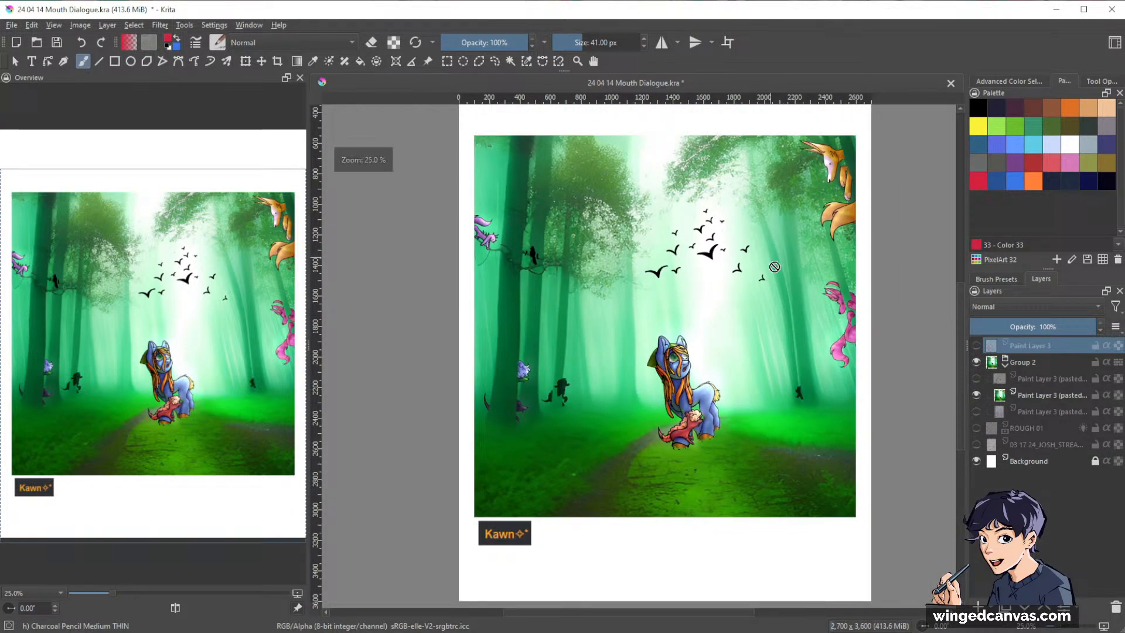
Show the lavender-field portrait in place of the forest painting, and enlarge it to fill most of the page.
click(977, 395)
click(976, 411)
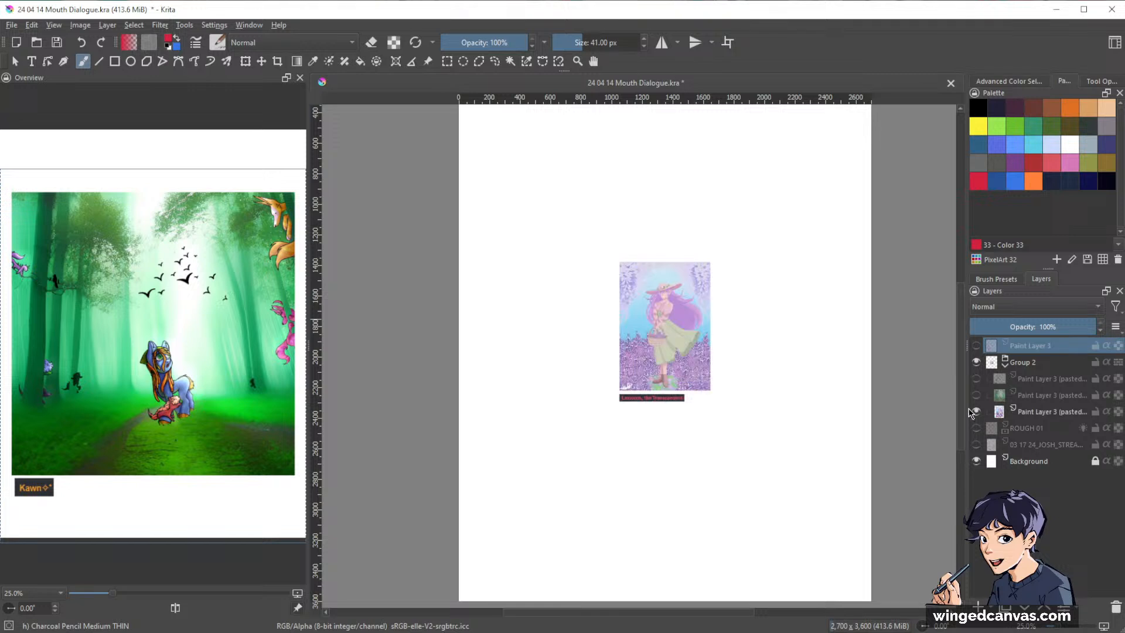
click(1049, 411)
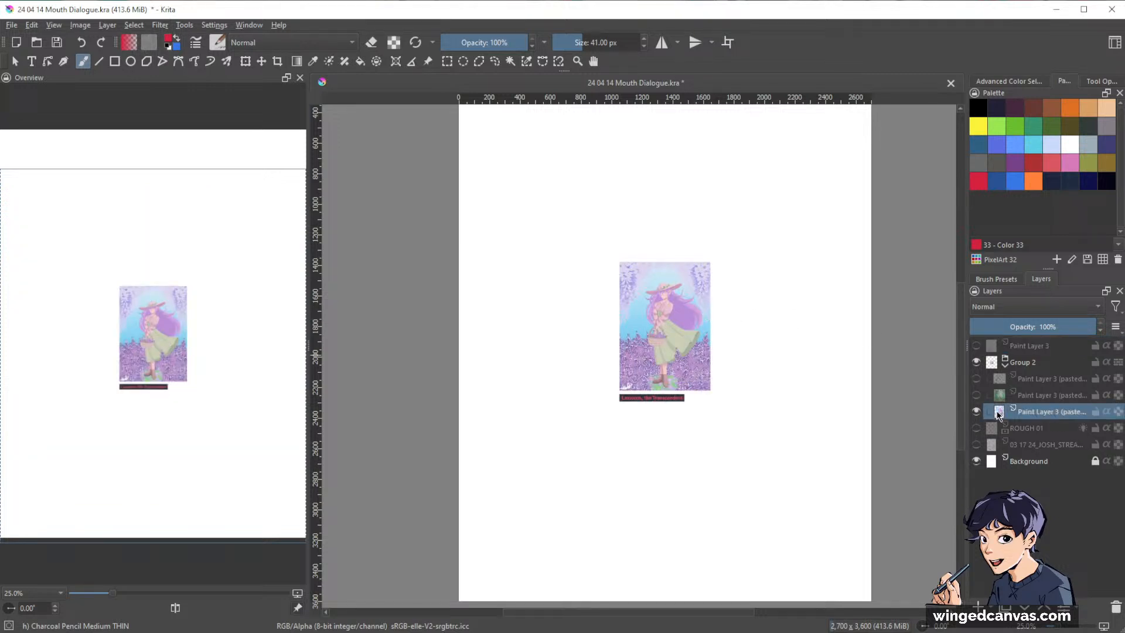
key(ctrl+t)
drag(711, 331, 840, 331)
drag(620, 331, 573, 332)
drag(735, 291, 694, 294)
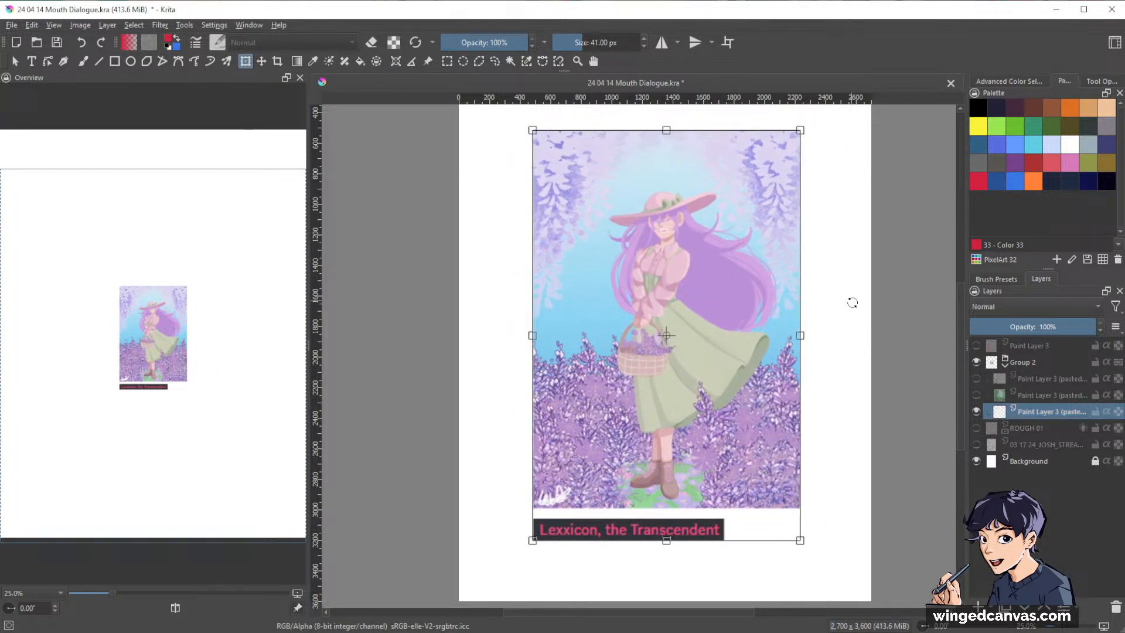
key(Return)
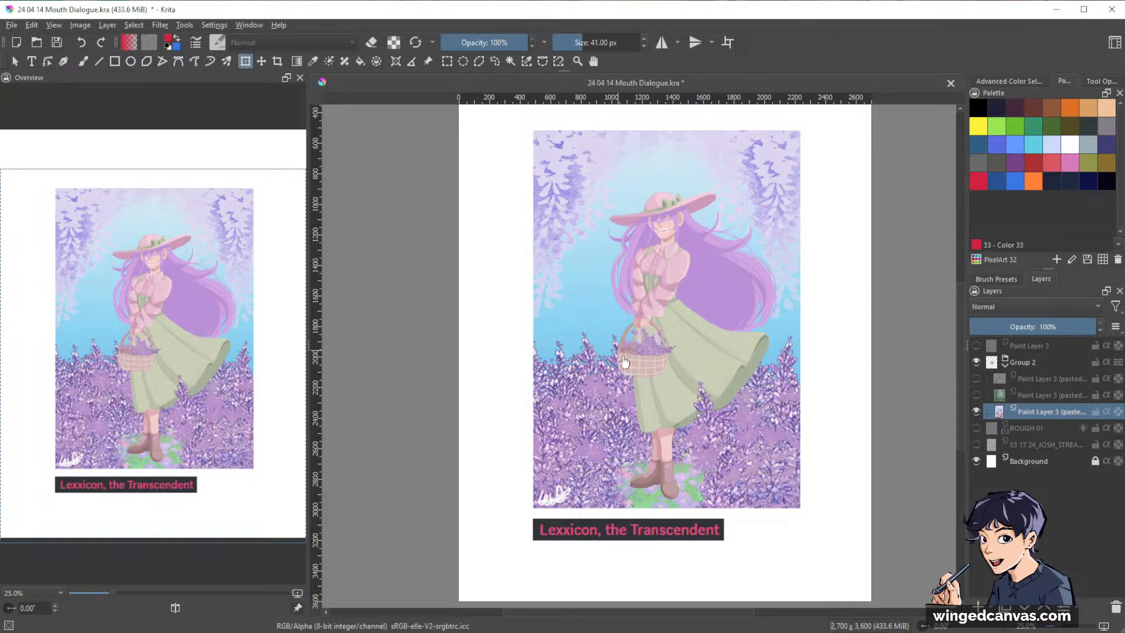
Switch Group 2's visible picture from the lavender-field portrait, by way of the forest painting, back to the fairy-and-bird sketch.
scroll(658, 329, down, 1)
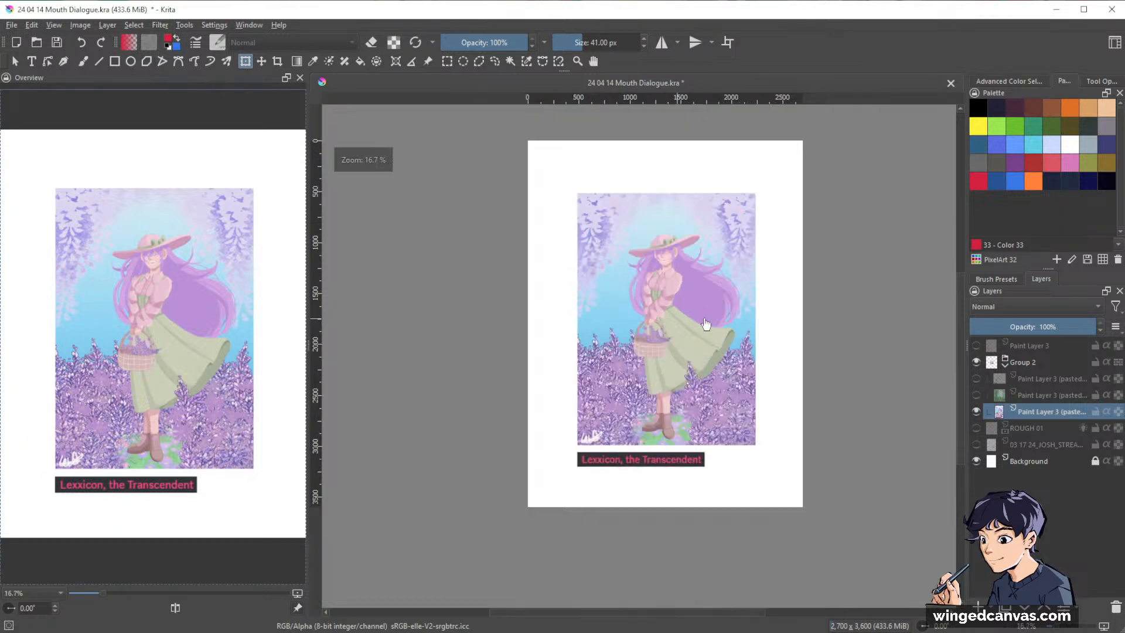
click(976, 395)
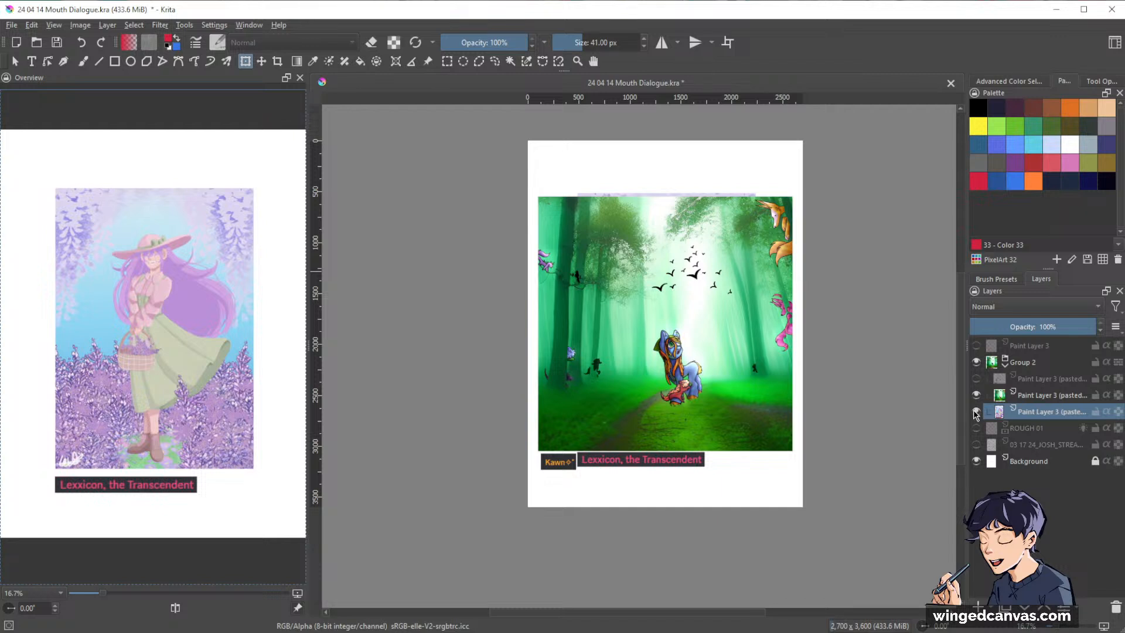
click(976, 411)
click(976, 394)
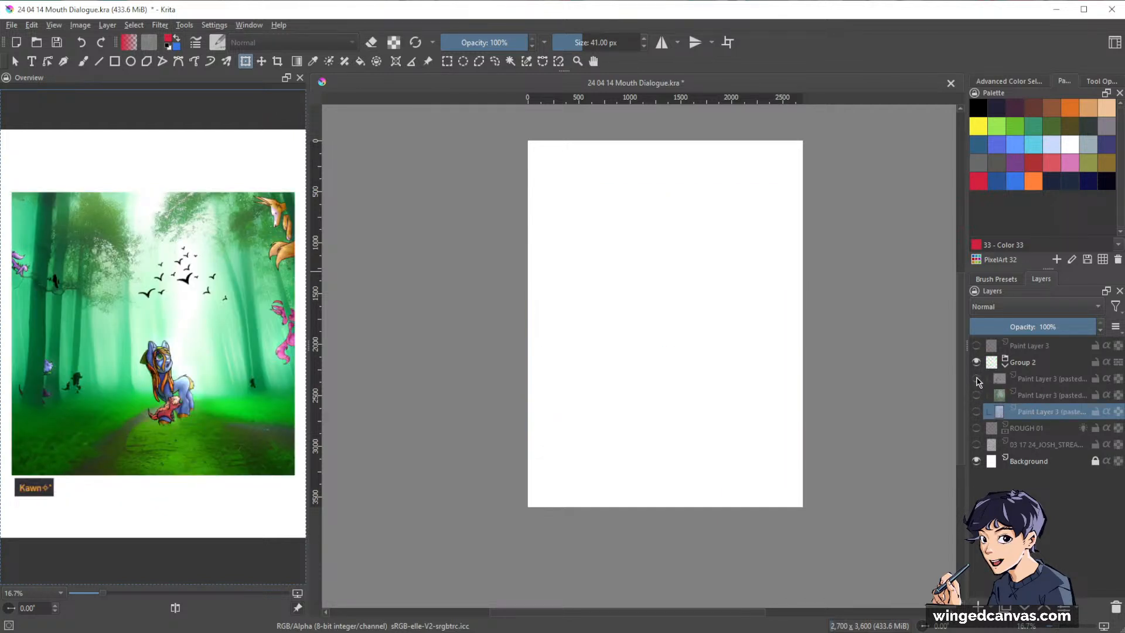
click(977, 379)
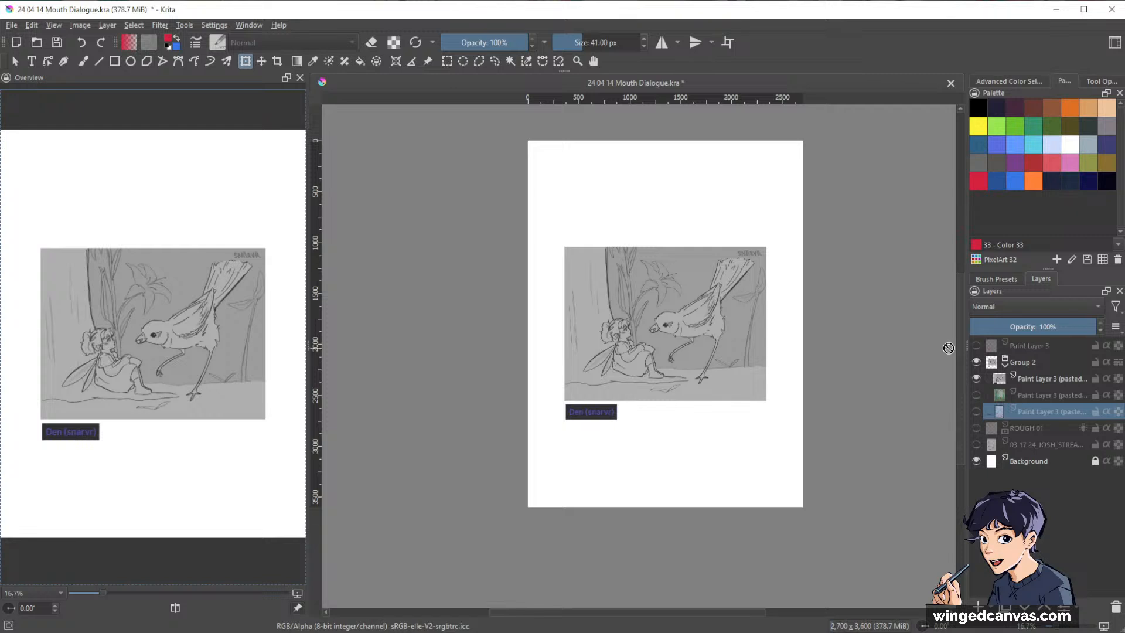
Hide the fairy-and-bird sketch, briefly view the forest painting again, and end with only the lavender-field portrait shown in Group 2.
click(976, 380)
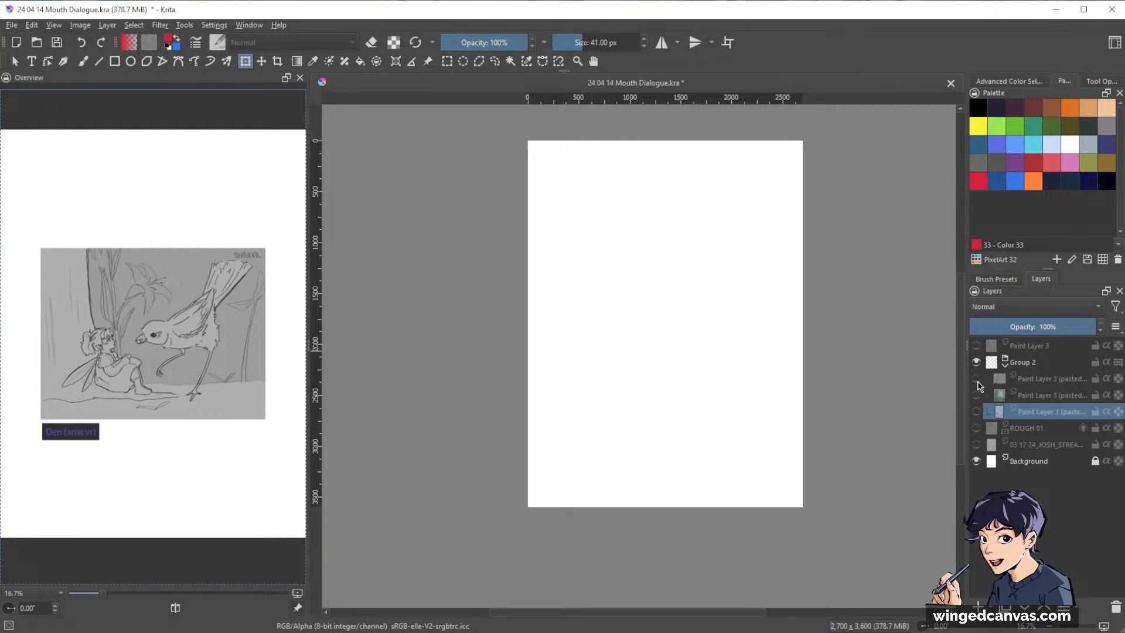
click(976, 395)
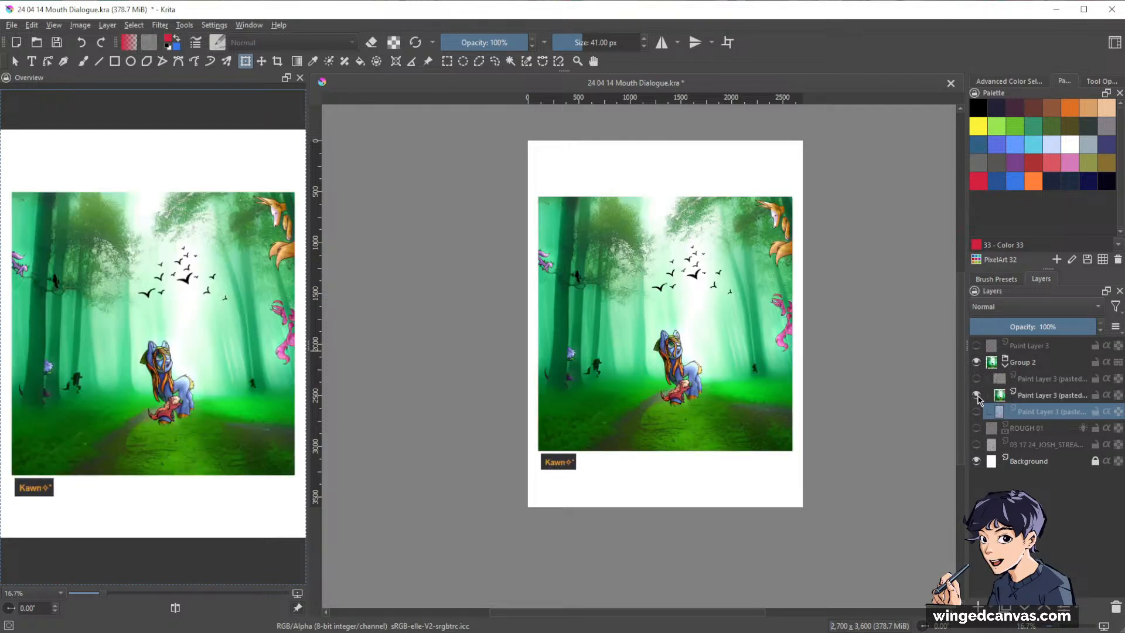
click(977, 396)
click(976, 411)
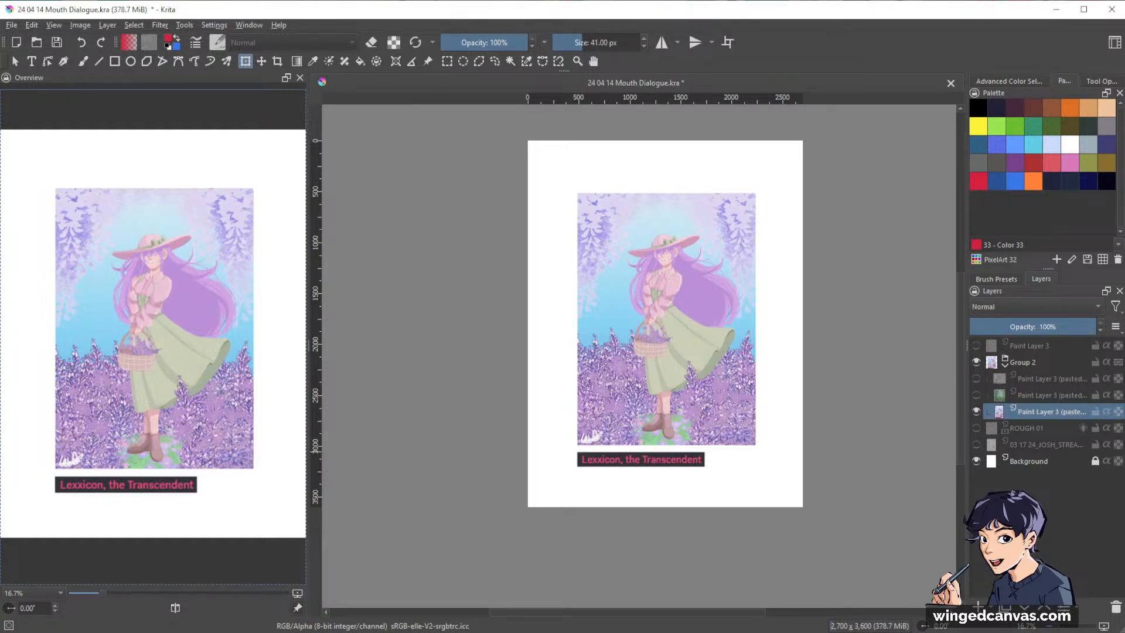
Collapse Group 2 and hide it, leaving the blank white page.
click(1006, 367)
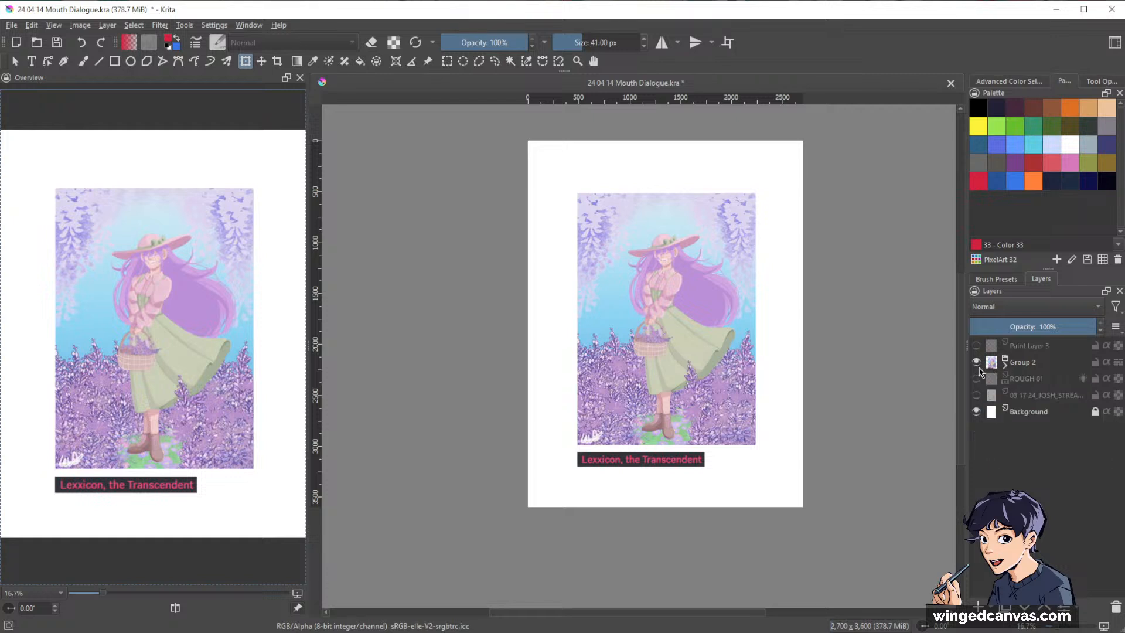
click(976, 362)
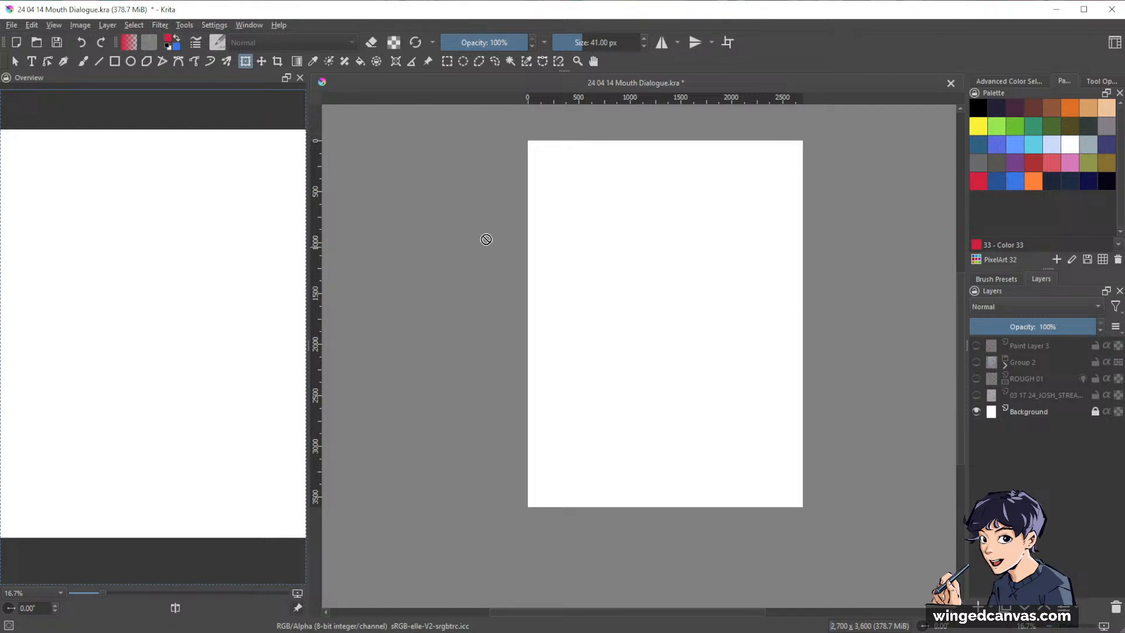
Show the Animation Timeline docker.
click(214, 25)
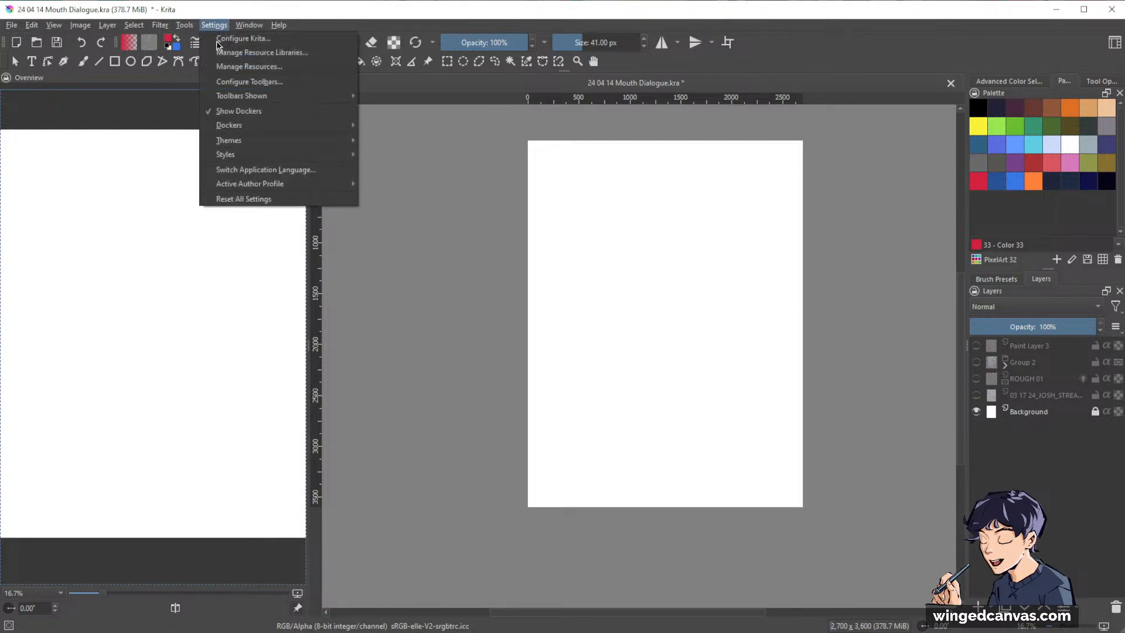
mouse_move(334, 124)
click(417, 153)
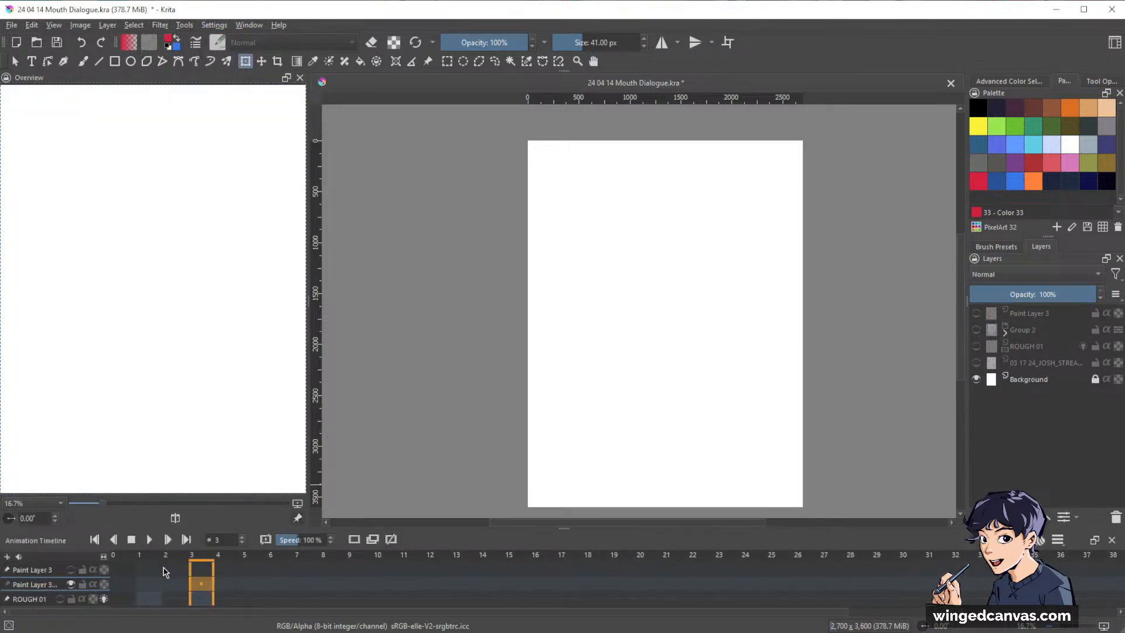
Play the animation from frame 1 two times, stopping each playback.
click(152, 569)
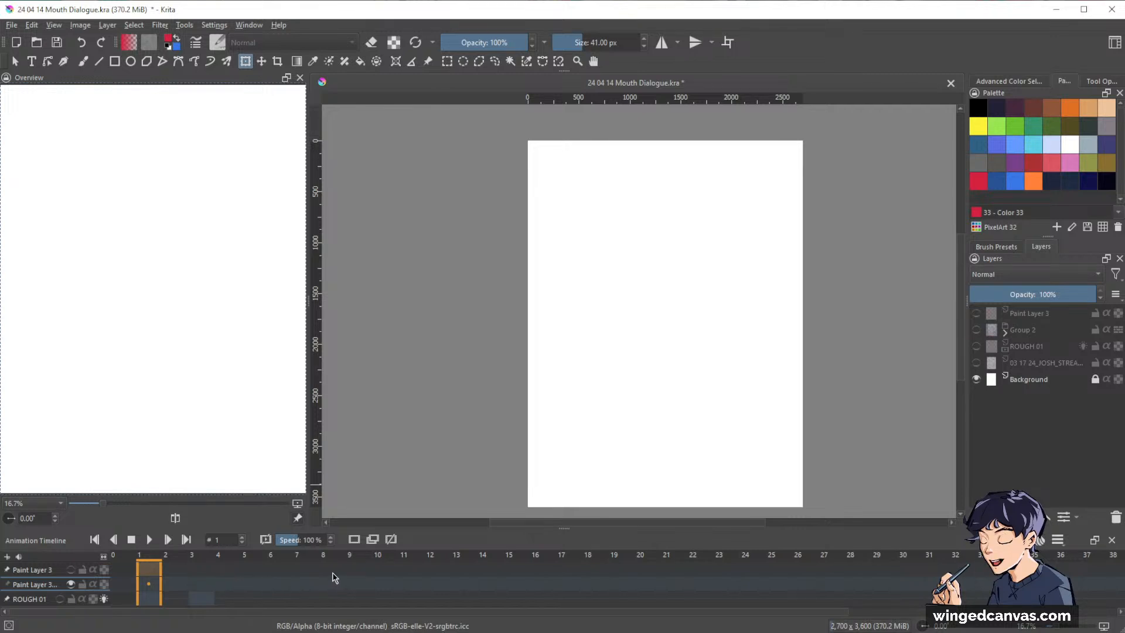
key(space)
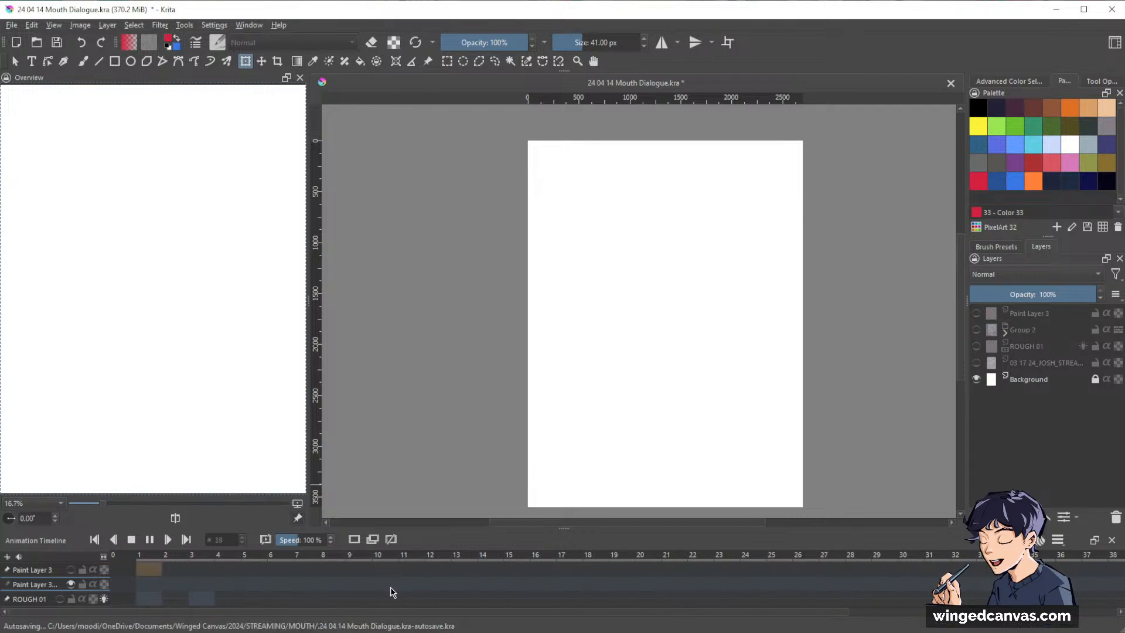
key(space)
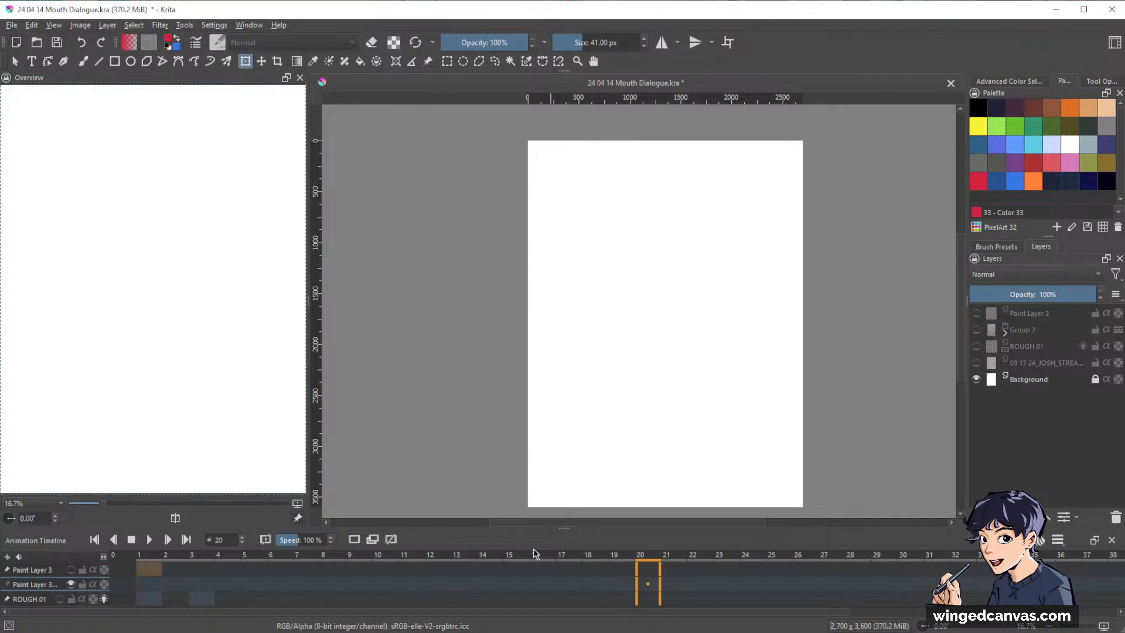
click(147, 577)
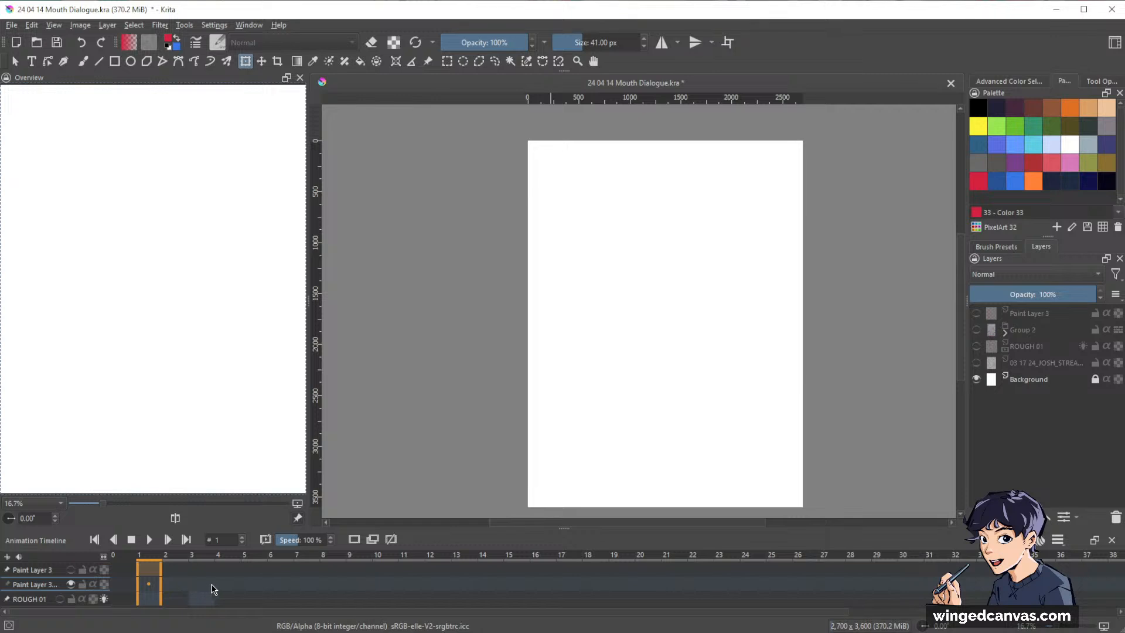
key(space)
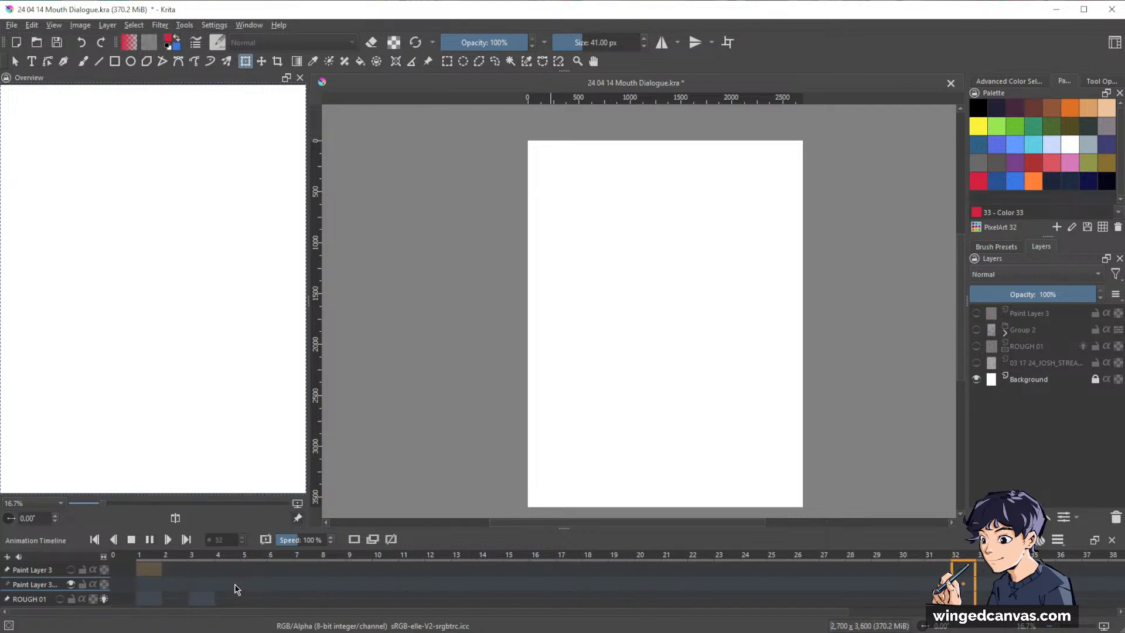
key(space)
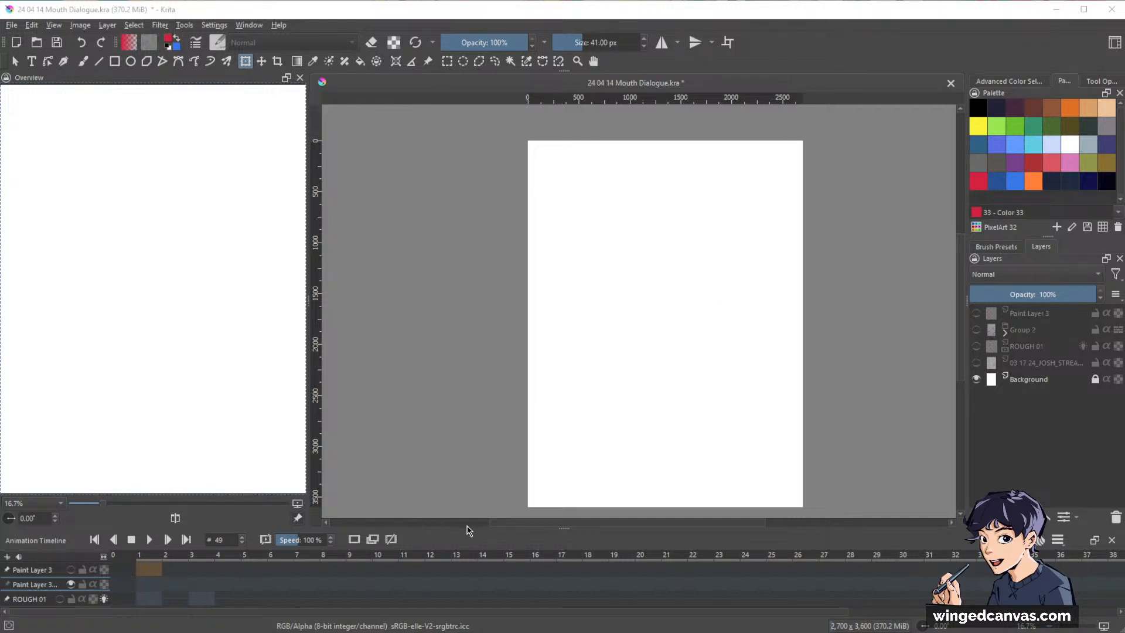
Make the Animation Timeline taller and scrub through its frames from frame 4 to frame 35.
drag(567, 528, 567, 452)
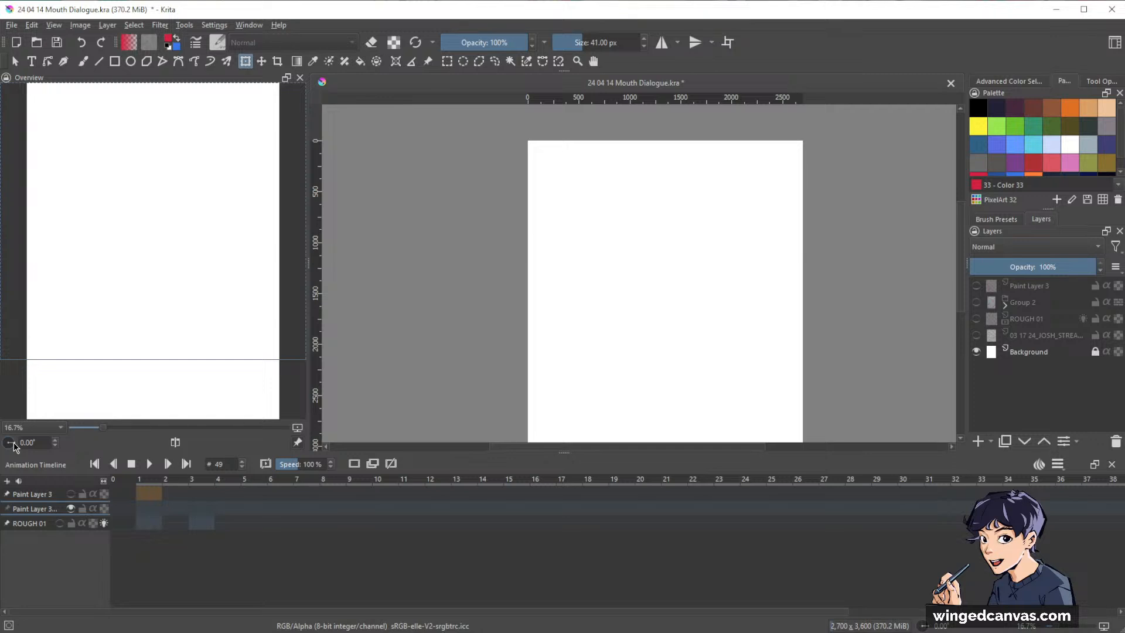
click(225, 482)
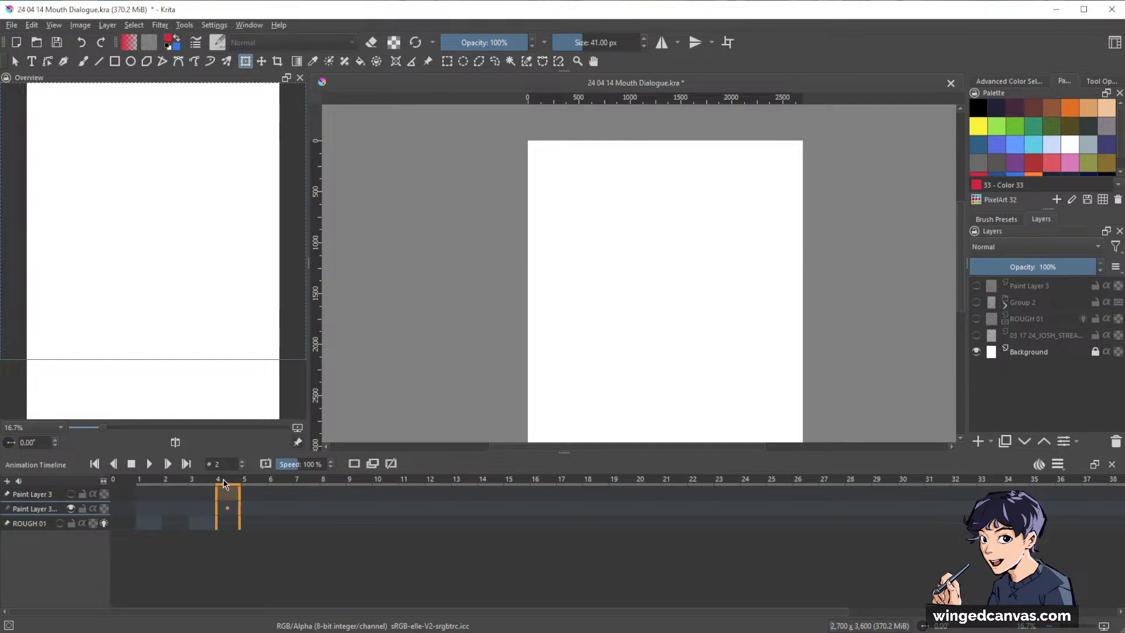
drag(224, 483, 1042, 507)
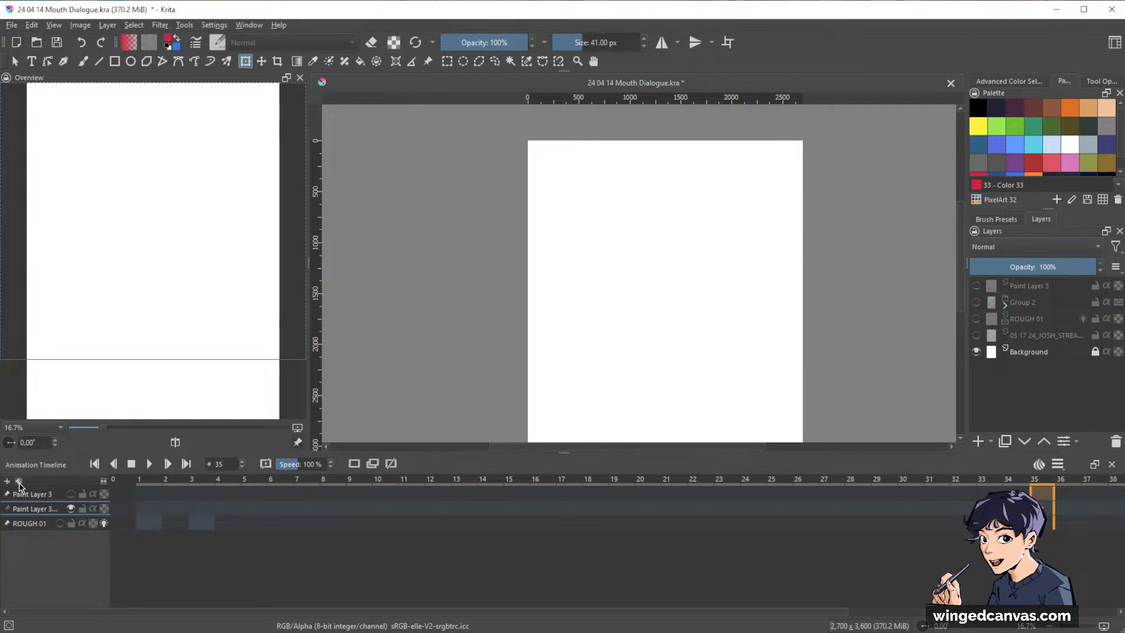
View the timeline's audio options and the MOUTH folder in the audio file chooser, and close it without replacing GHOST DIALOGUE.wav.
click(19, 482)
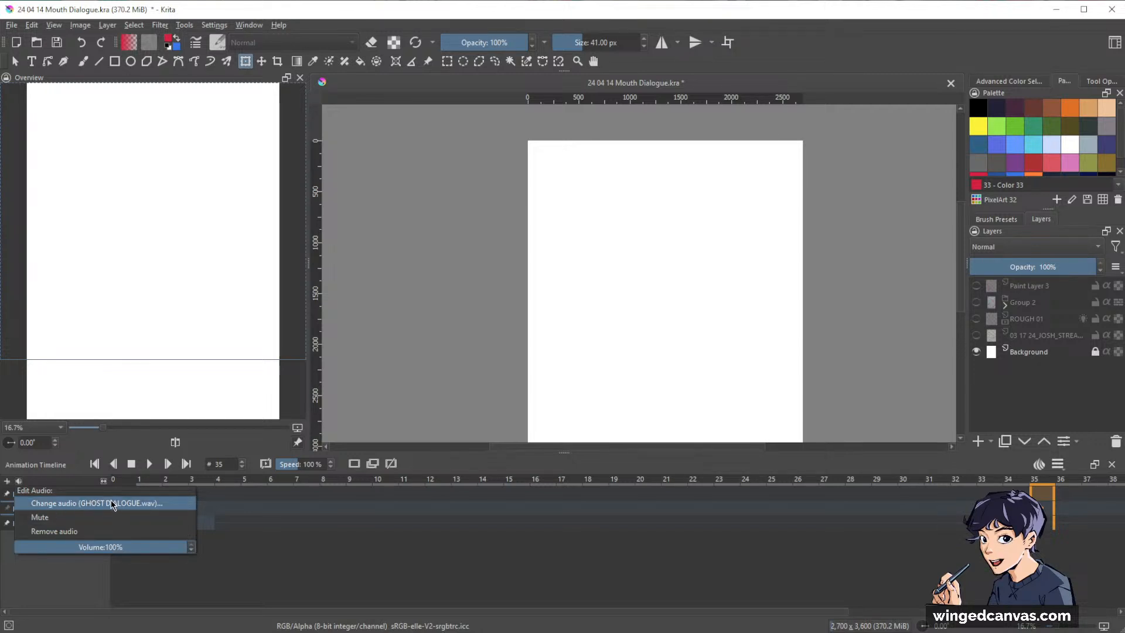
click(89, 504)
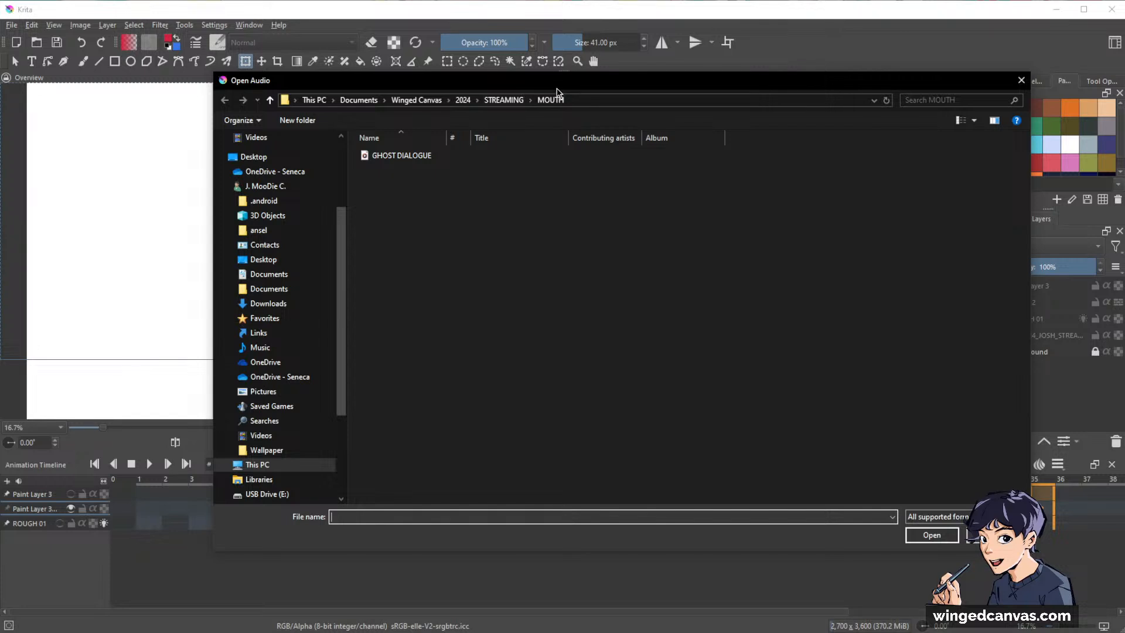
drag(557, 83, 597, 94)
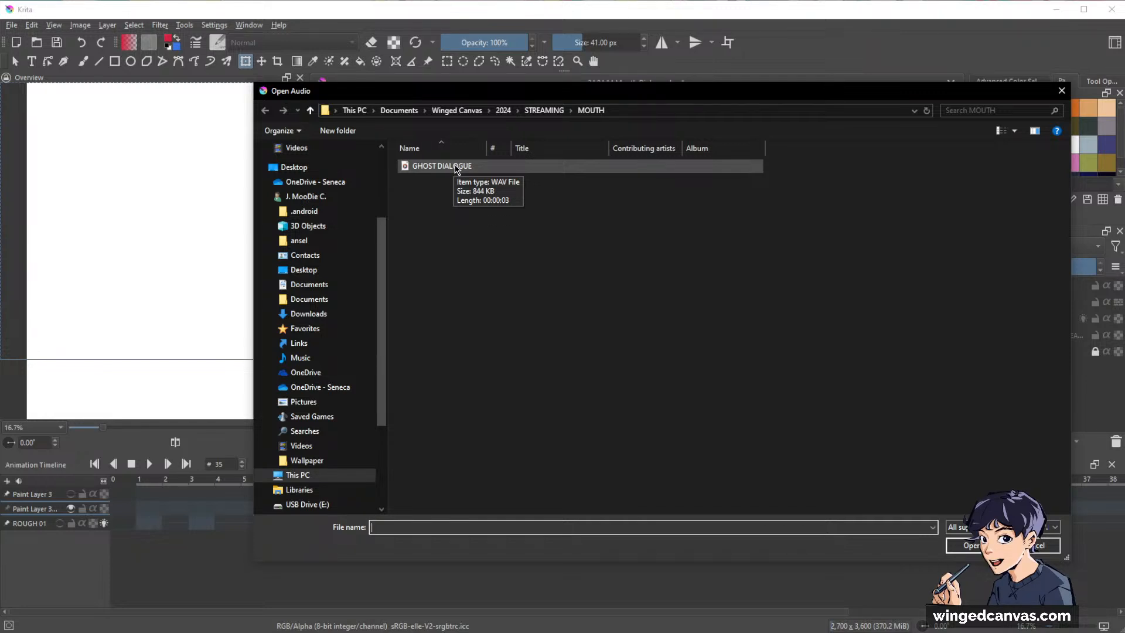
click(1060, 92)
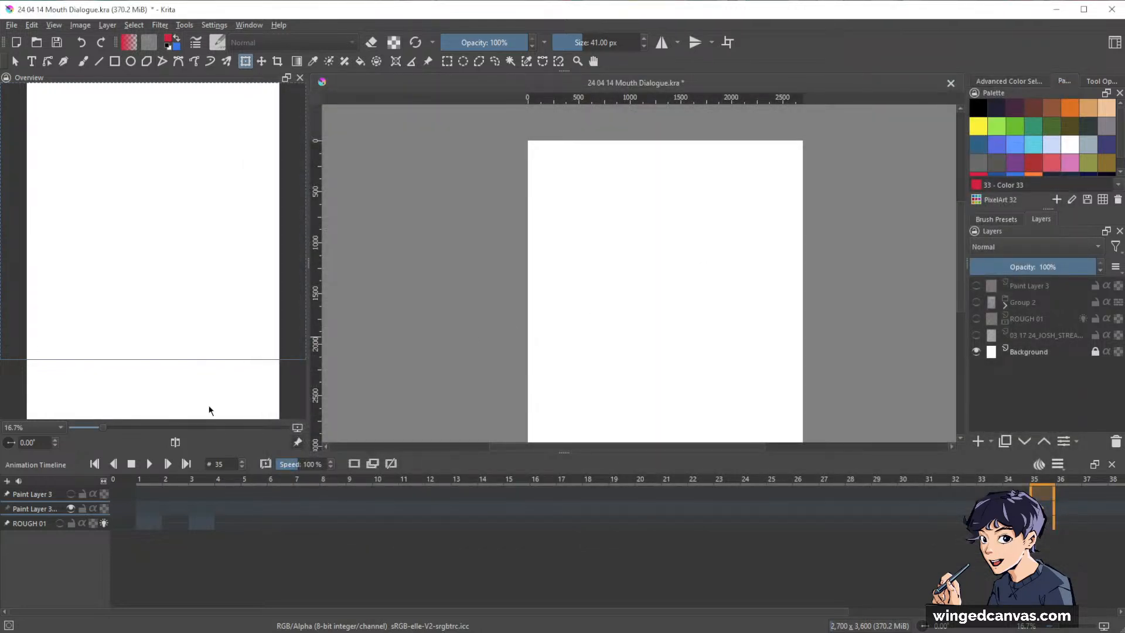
View the list of available dockers and close it without changing any.
click(212, 26)
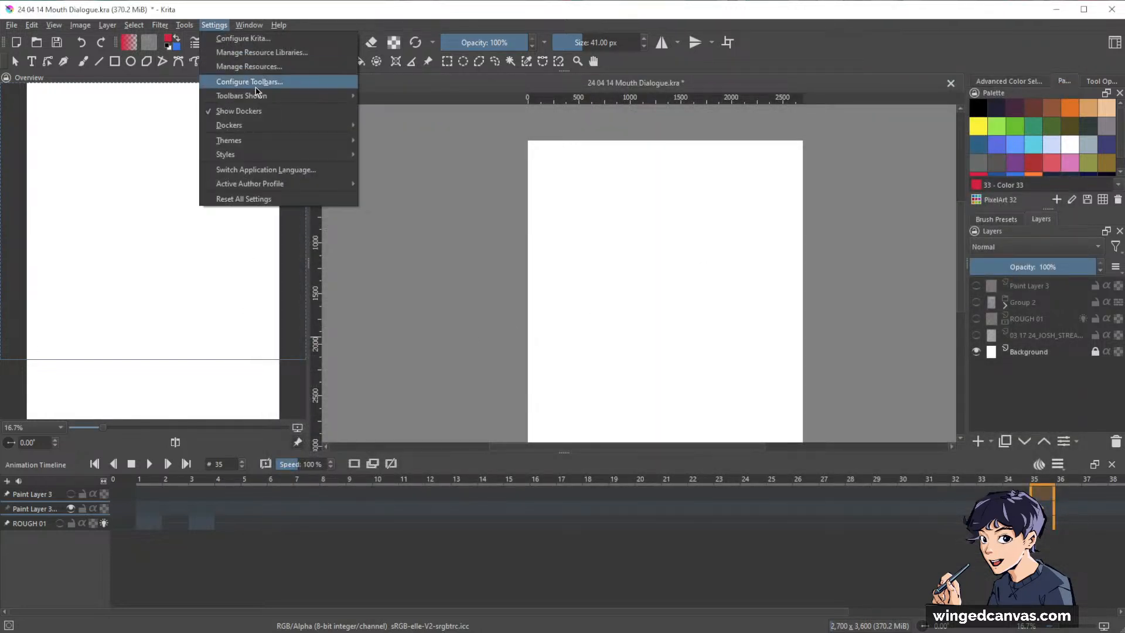
mouse_move(309, 125)
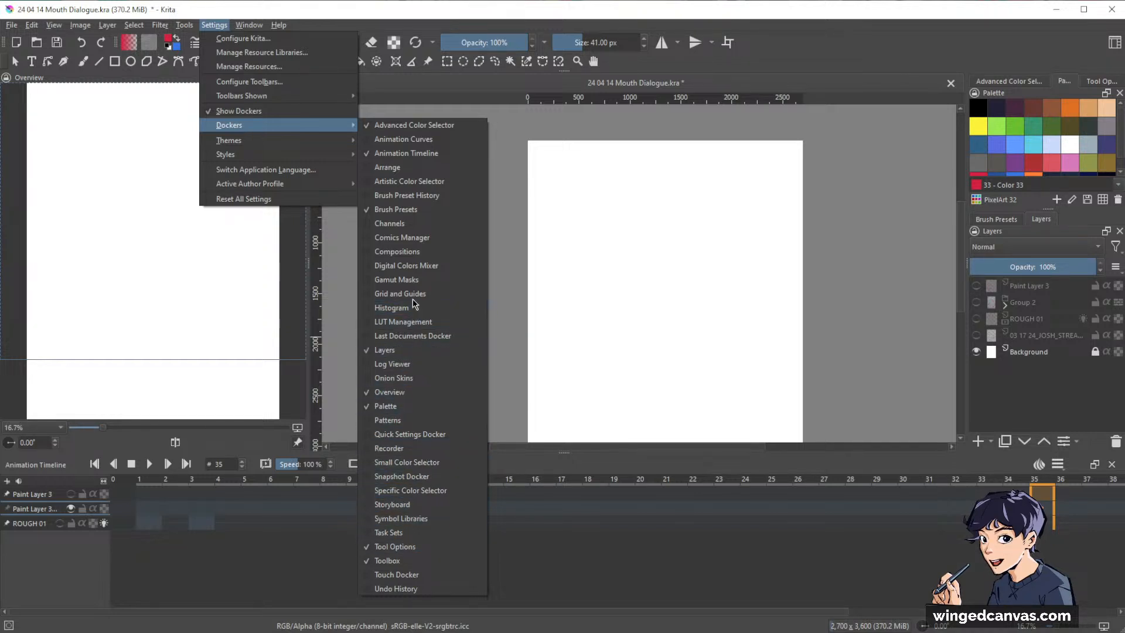
click(663, 582)
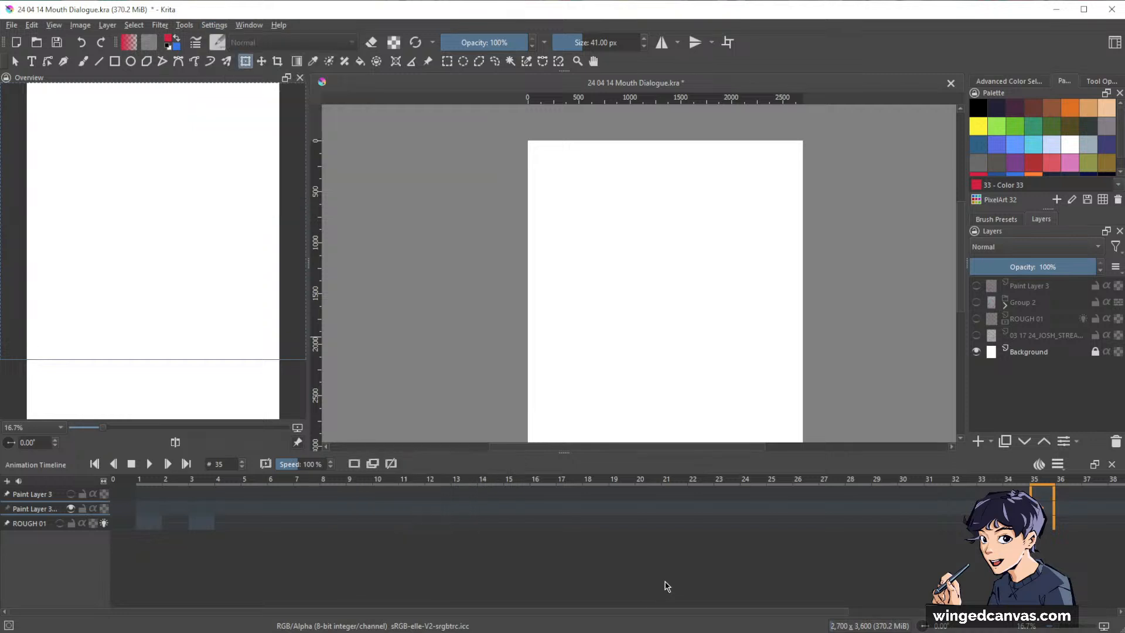
Make ROUGH 01 the active layer in the timeline and select its keyframe at frame 3.
mouse_move(708, 611)
mouse_down()
mouse_move(1066, 612)
mouse_move(727, 612)
mouse_up()
click(20, 496)
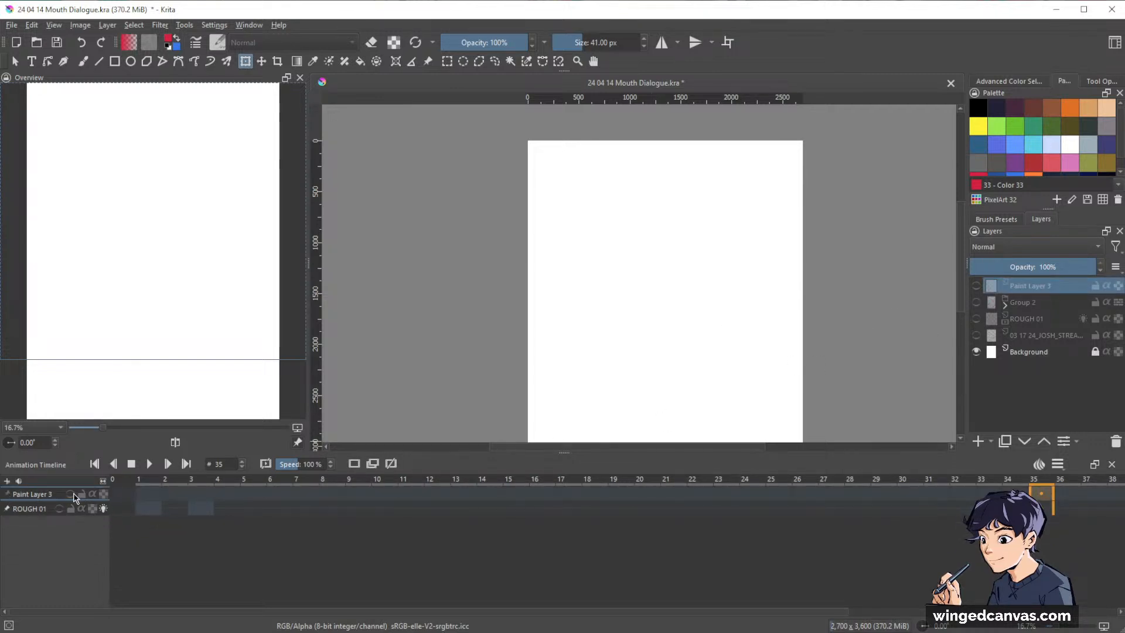
click(27, 509)
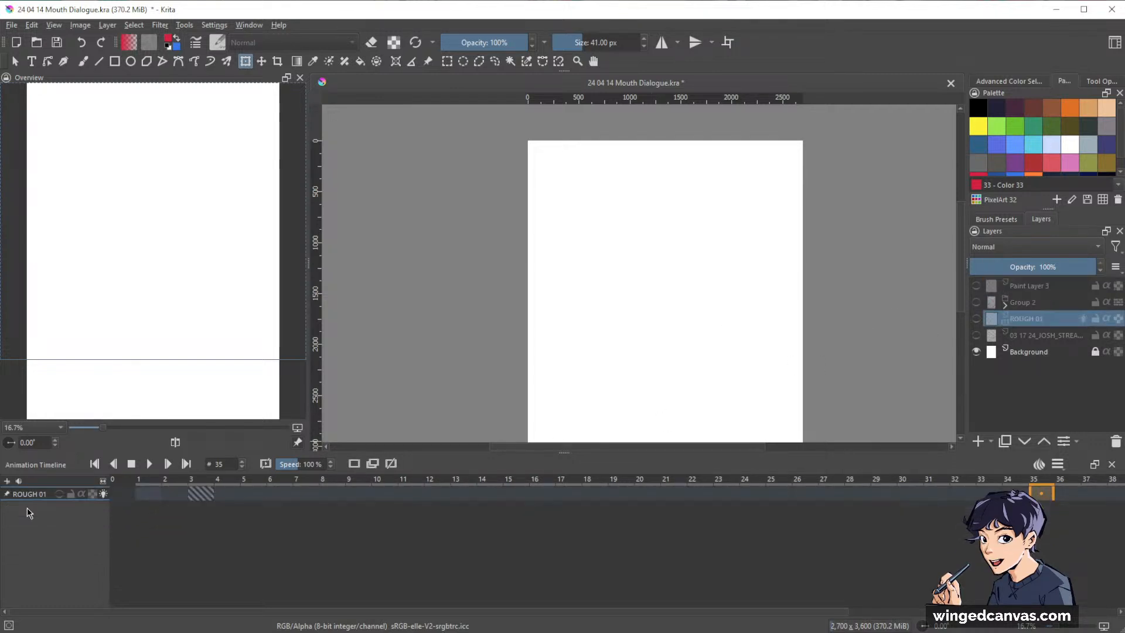
click(199, 491)
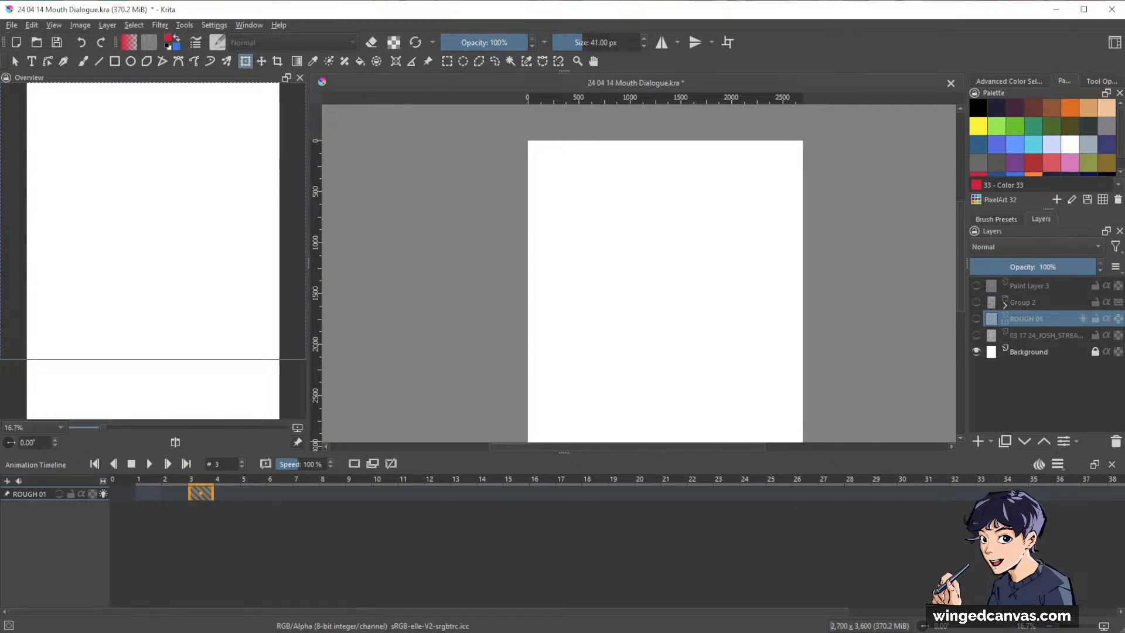
Scrub ROUGH 01's timeline out to frame 50, return to frame 3, and move on through frames 5 and 12.
mouse_move(368, 611)
mouse_down()
mouse_move(691, 611)
mouse_move(368, 611)
mouse_up()
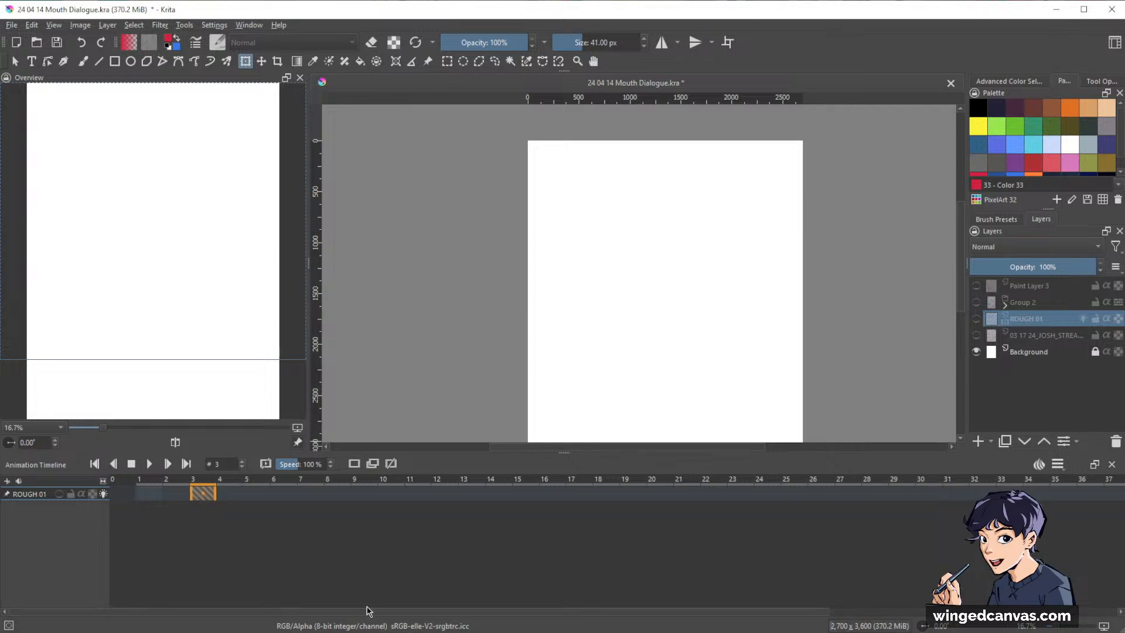
drag(202, 491, 1112, 493)
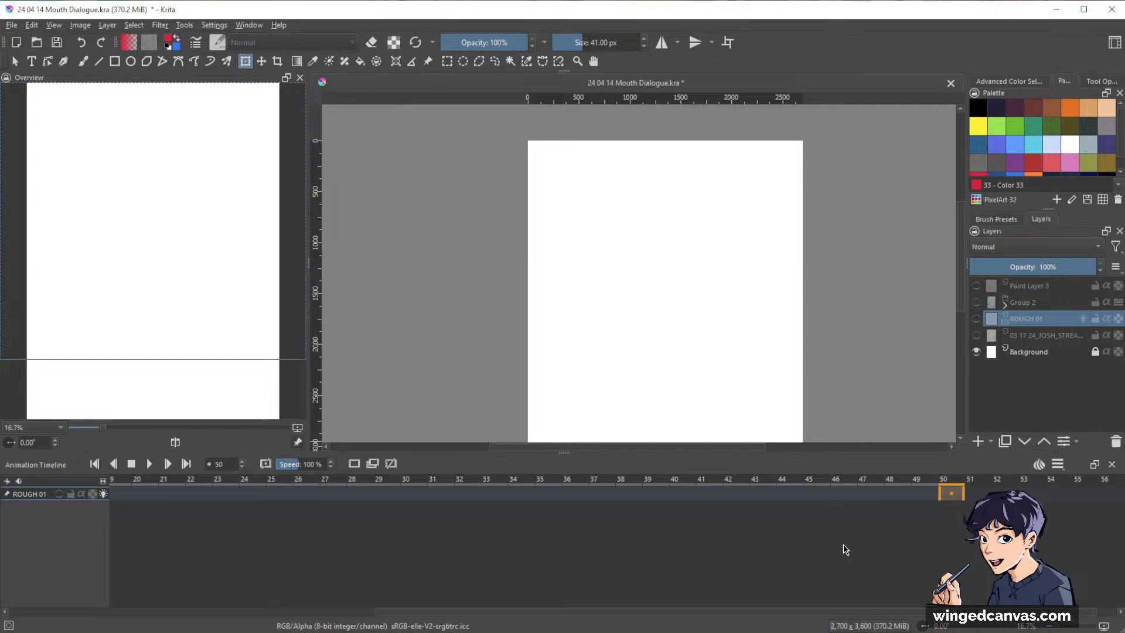
drag(788, 611, 435, 611)
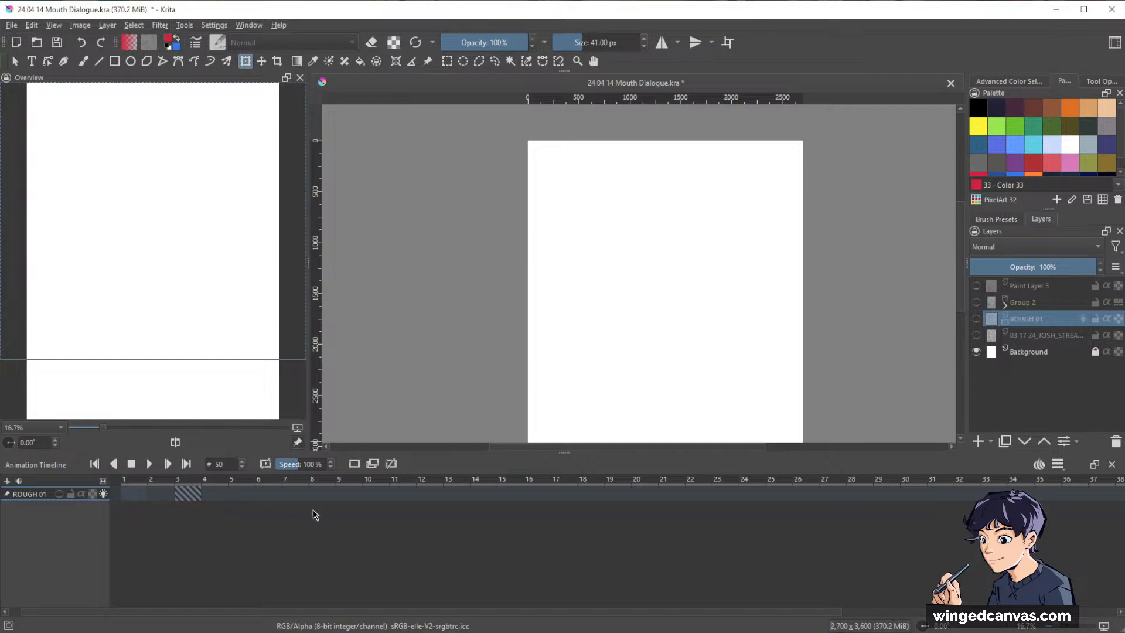
click(184, 493)
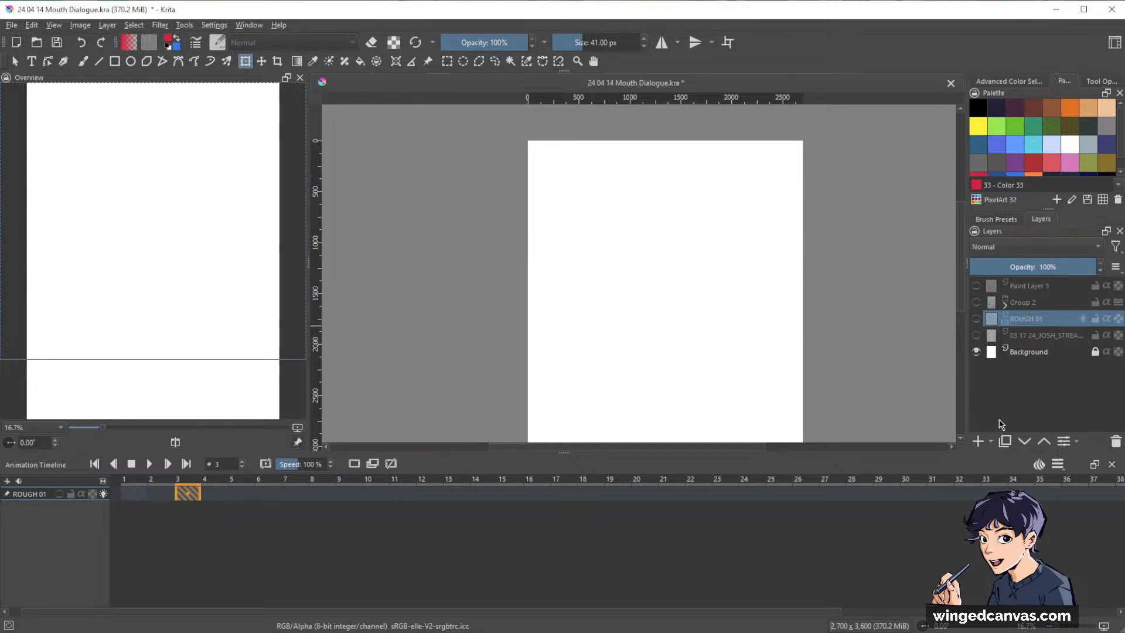
click(244, 499)
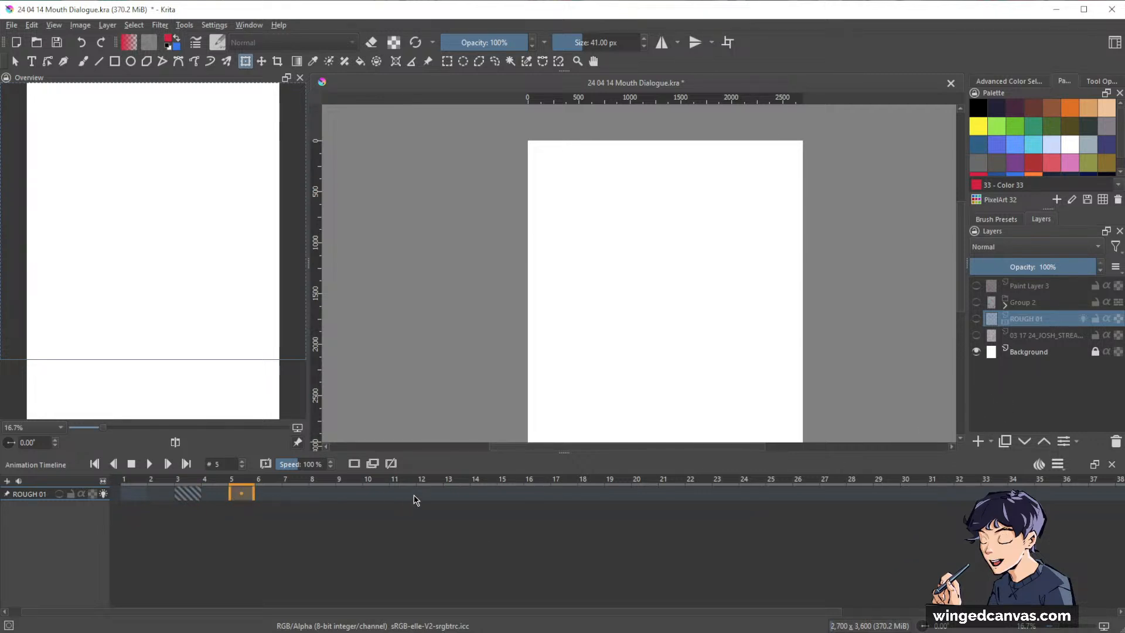
click(429, 493)
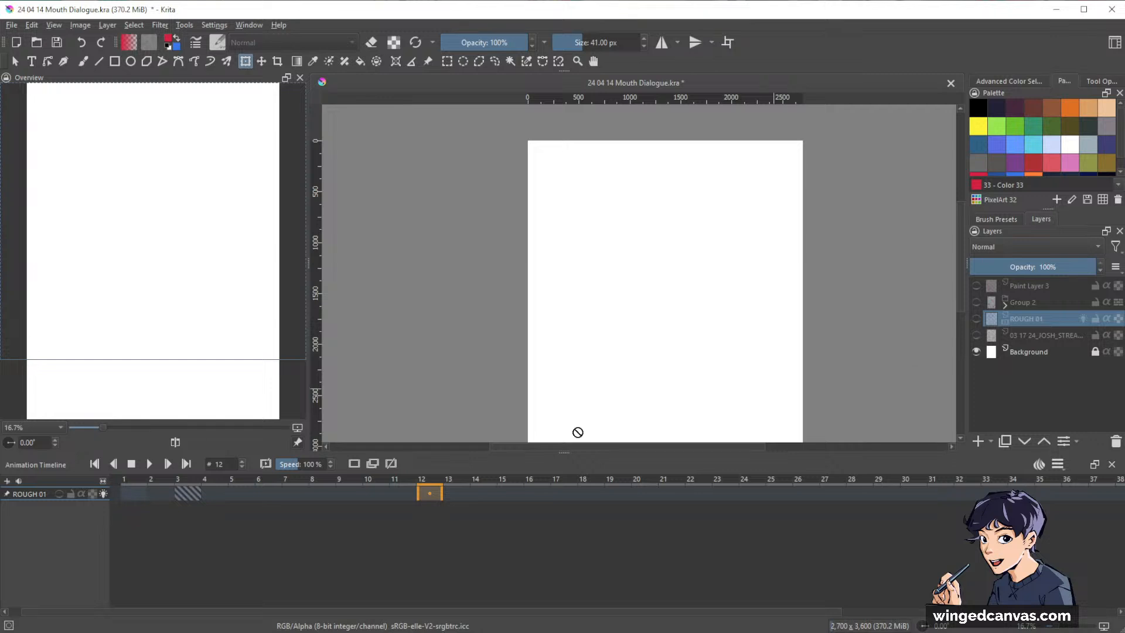
Make the ROUGH 01 layer visible and set the animation's clip end to frame 50.
click(976, 319)
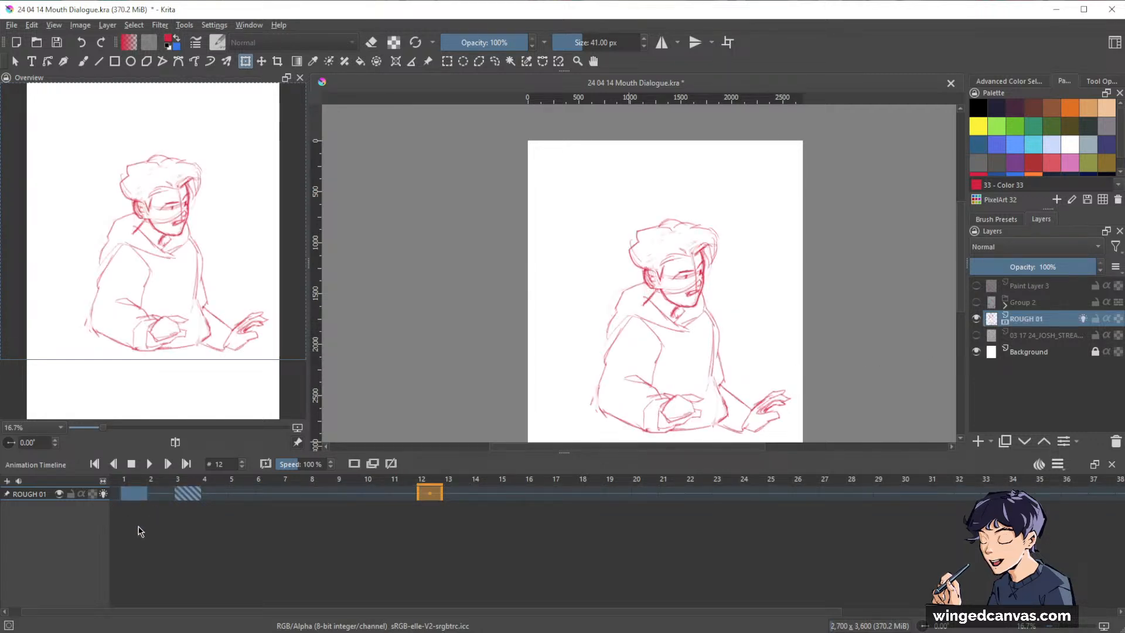
mouse_move(1018, 355)
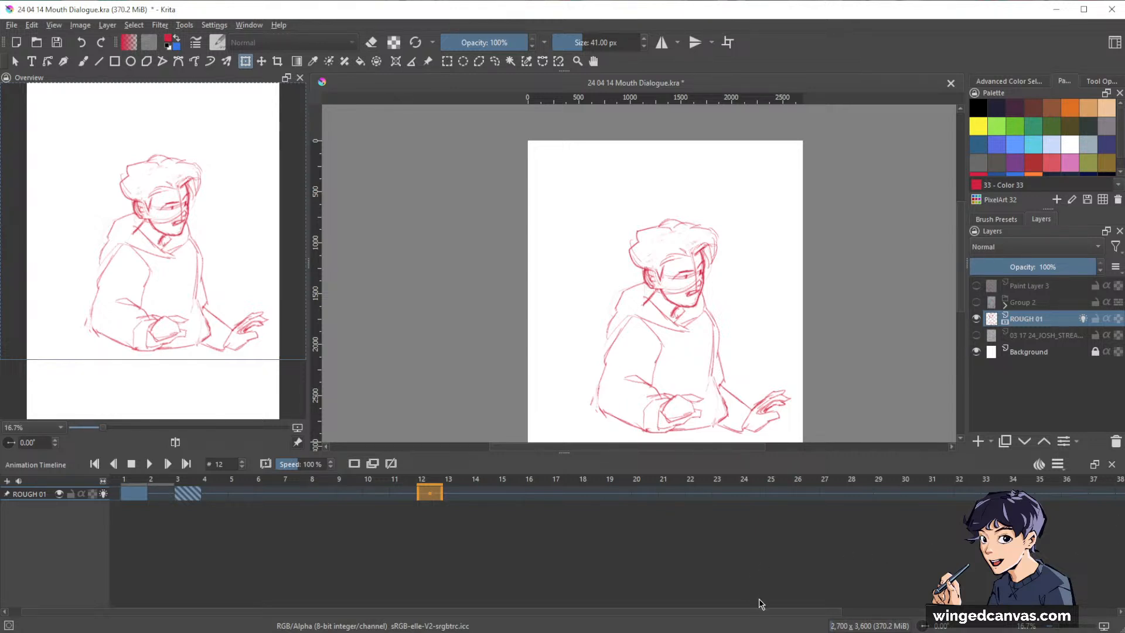
click(1058, 464)
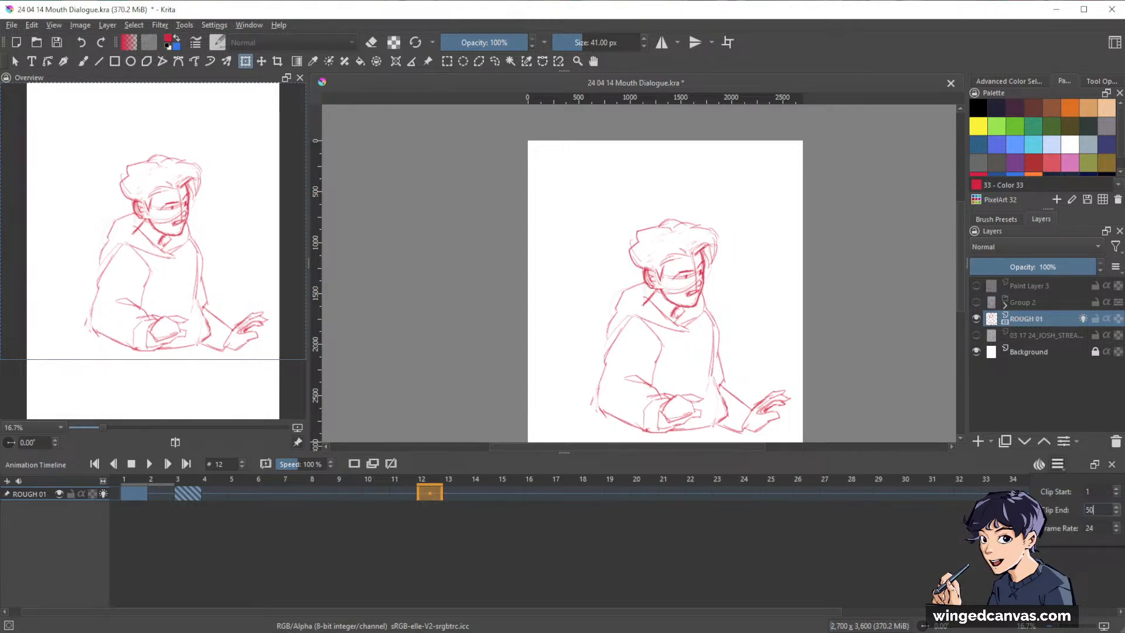
click(839, 570)
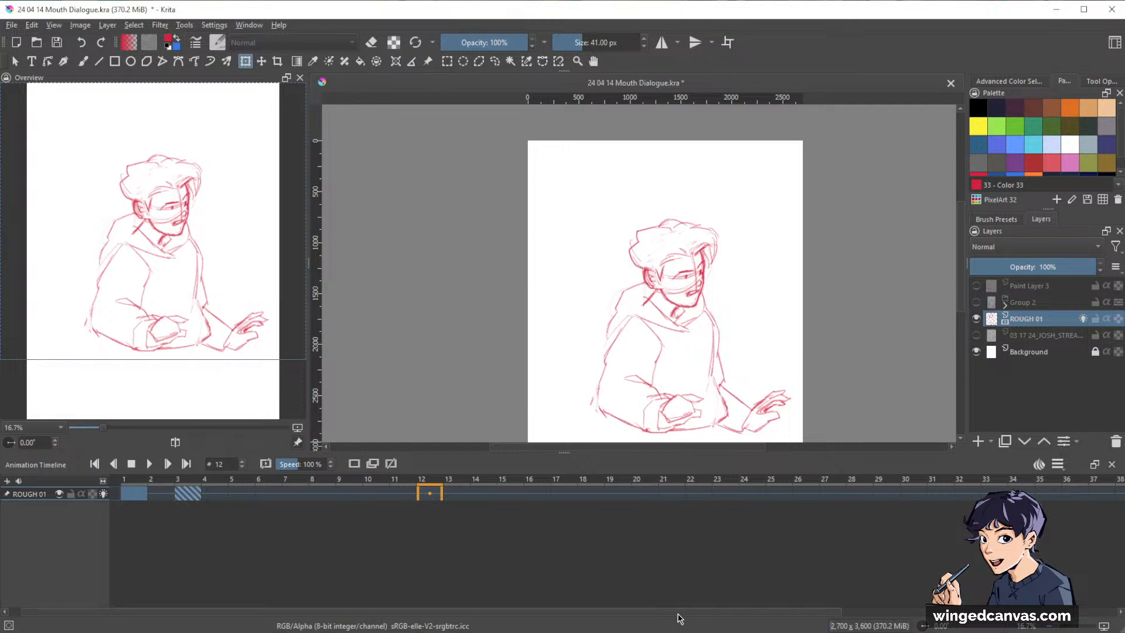
Go through frame 4 to frame 1 of ROUGH 01, and show the numbered storyboard sketch layer below it in its place.
click(217, 493)
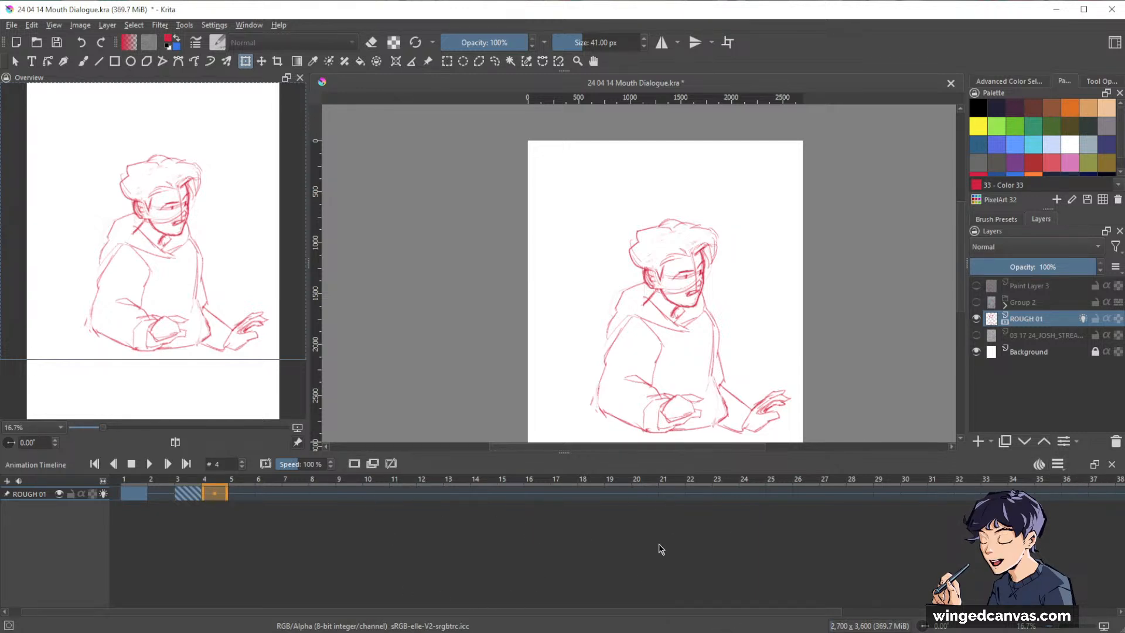
click(132, 494)
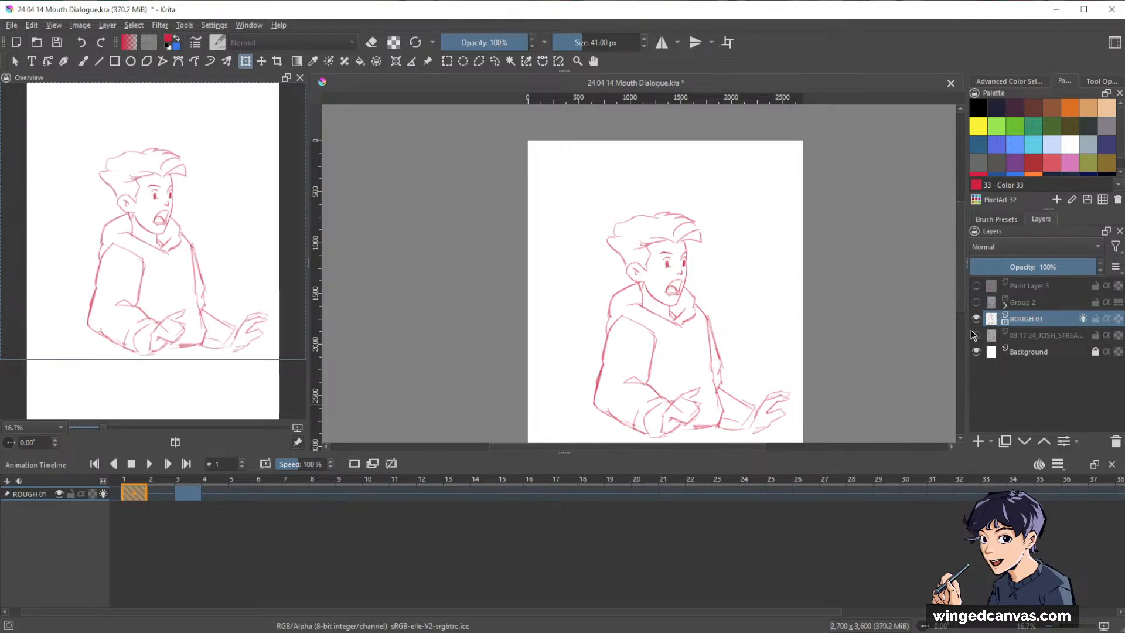
click(976, 336)
click(976, 319)
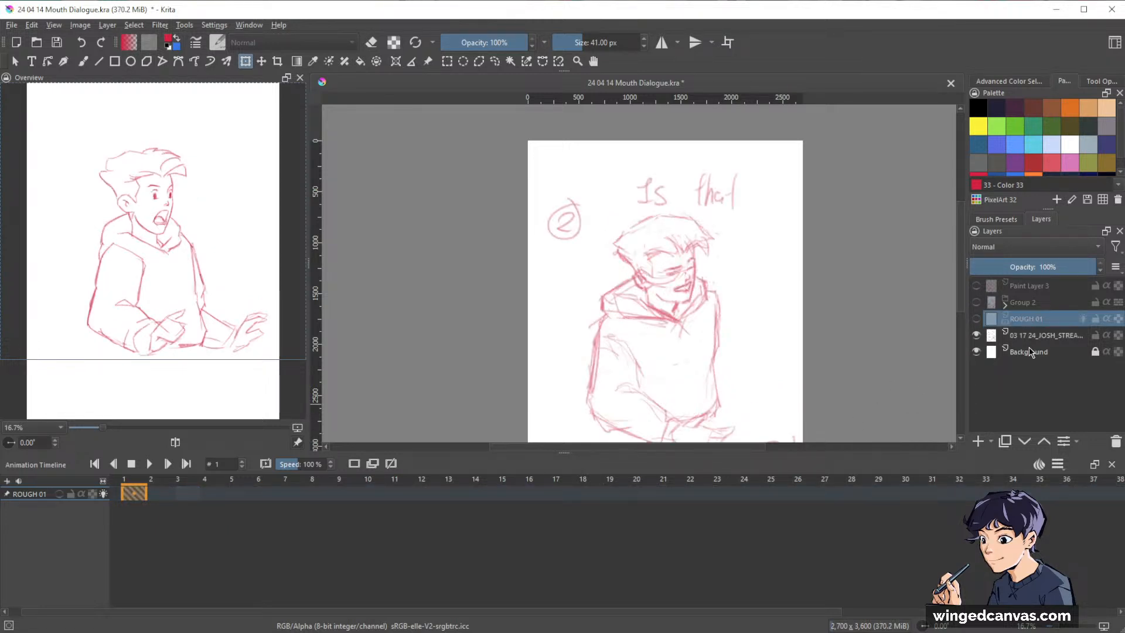
scroll(735, 306, down, 1)
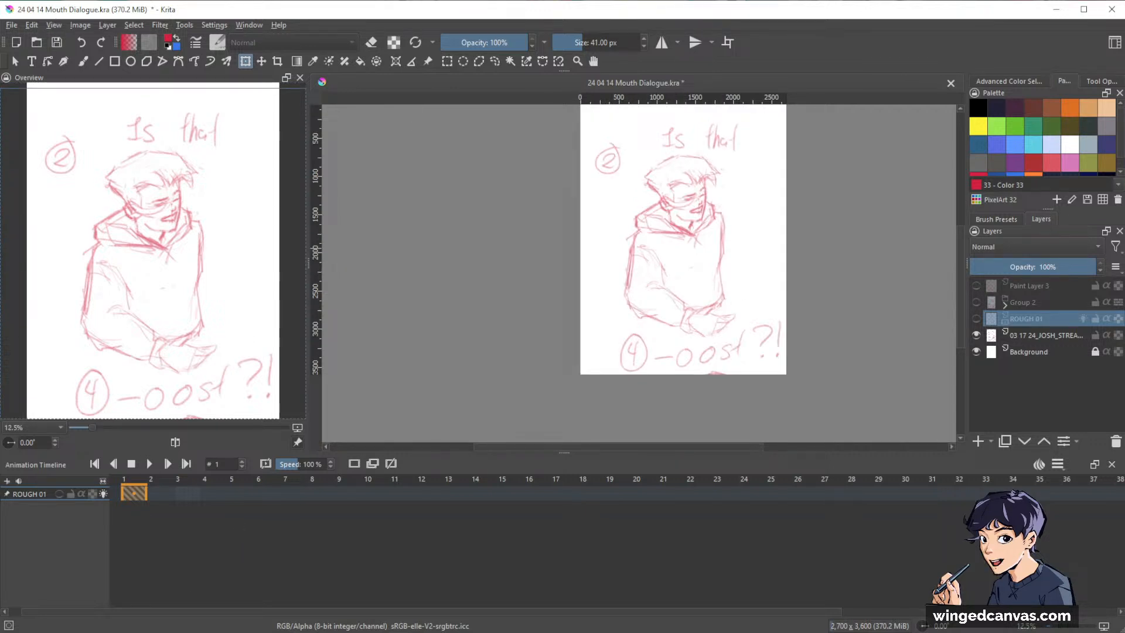
Activate the storyboard sketch layer and move it across the canvas to show panel 4, panel 1 and panel 3.
click(1040, 336)
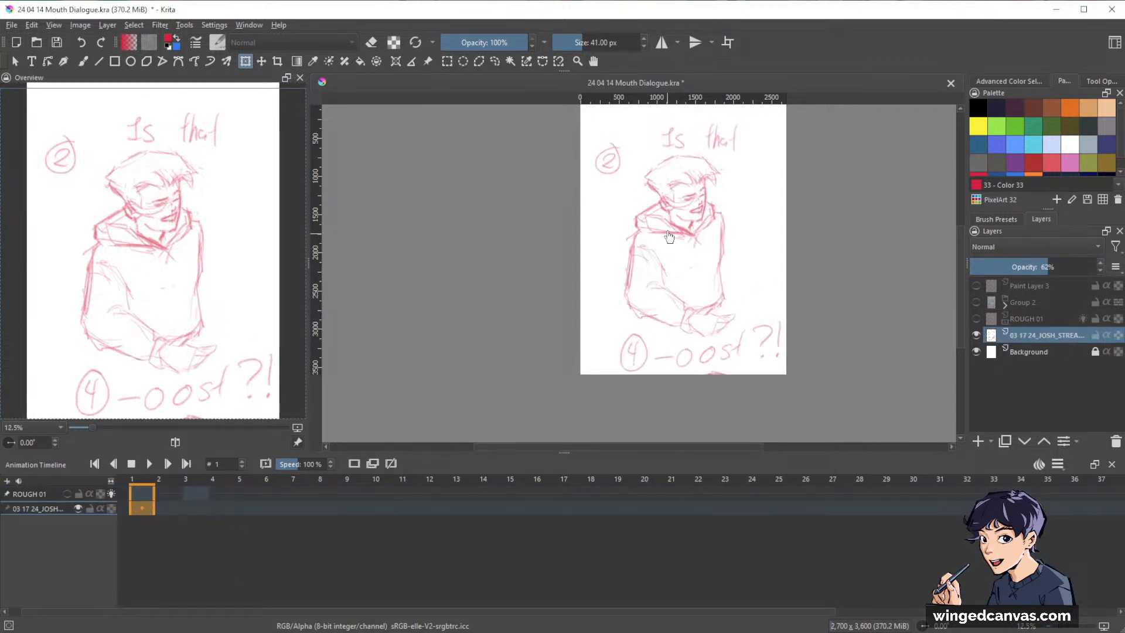
scroll(705, 243, down, 1)
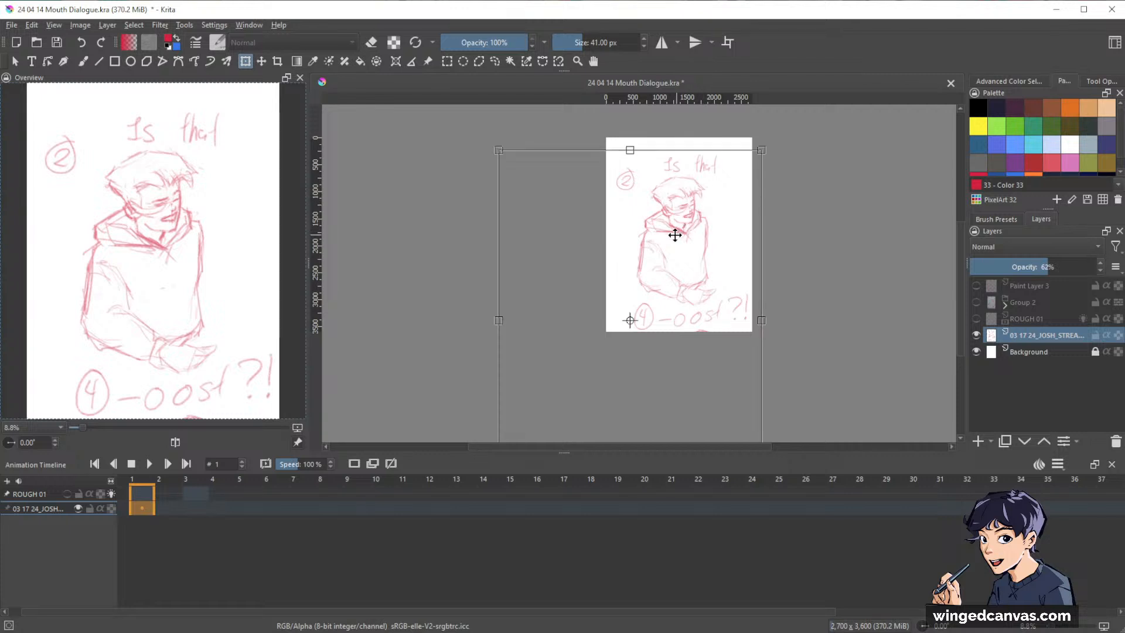
mouse_move(673, 234)
mouse_down()
mouse_move(779, 222)
mouse_move(793, 196)
mouse_move(781, 178)
mouse_move(711, 216)
mouse_move(706, 177)
mouse_move(698, 205)
mouse_move(586, 208)
mouse_up()
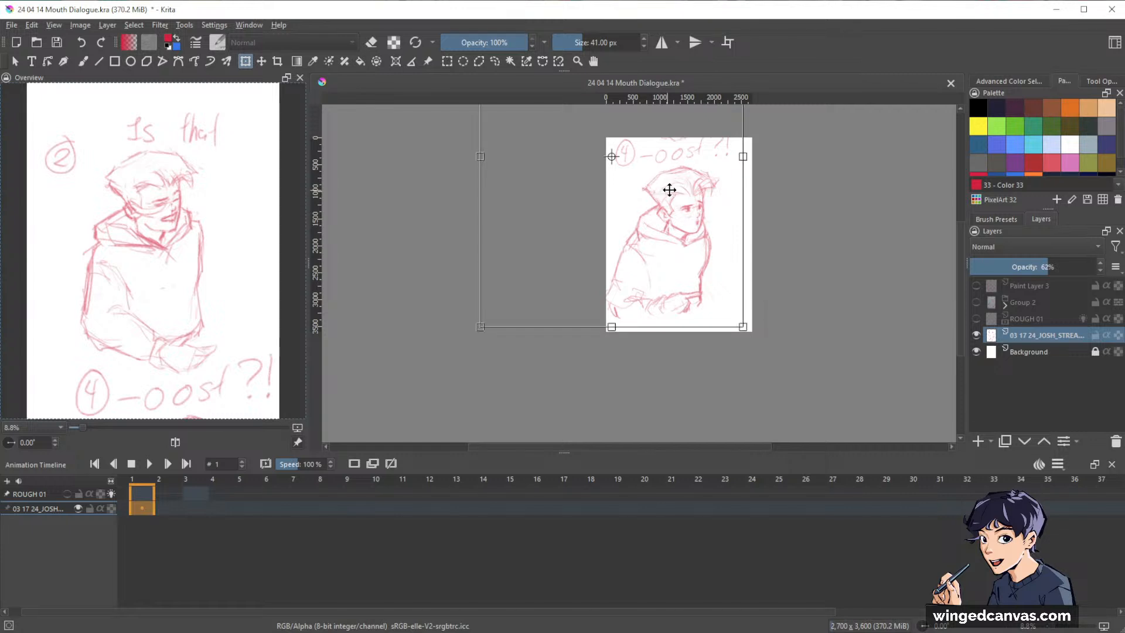
drag(670, 188, 670, 328)
drag(673, 241, 779, 252)
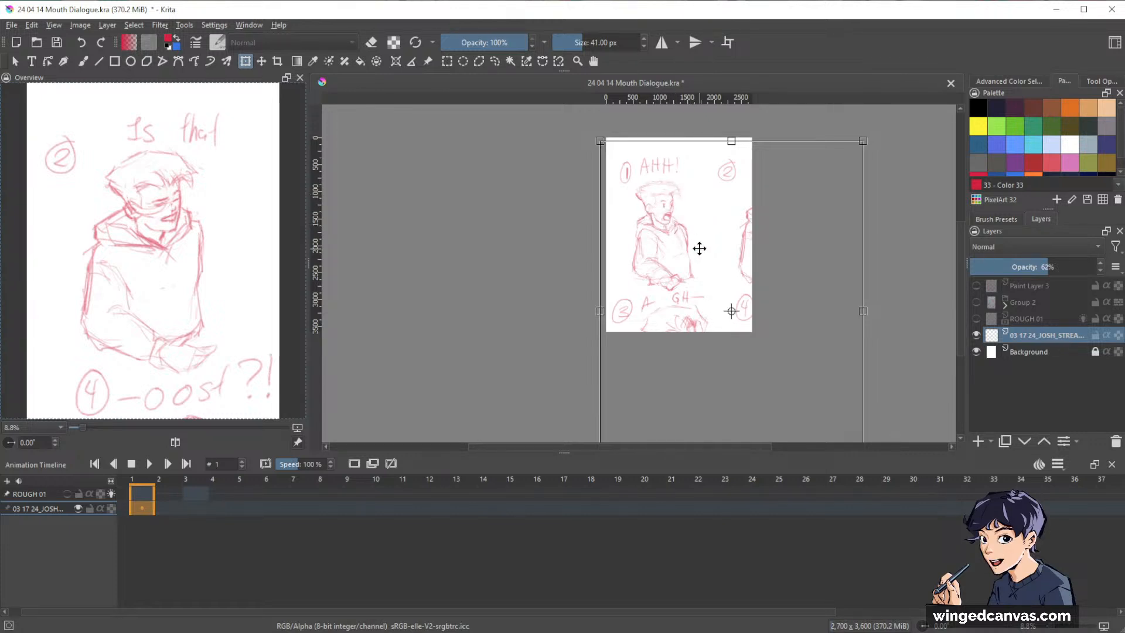
mouse_move(670, 263)
mouse_down()
mouse_move(705, 191)
mouse_move(685, 145)
mouse_up()
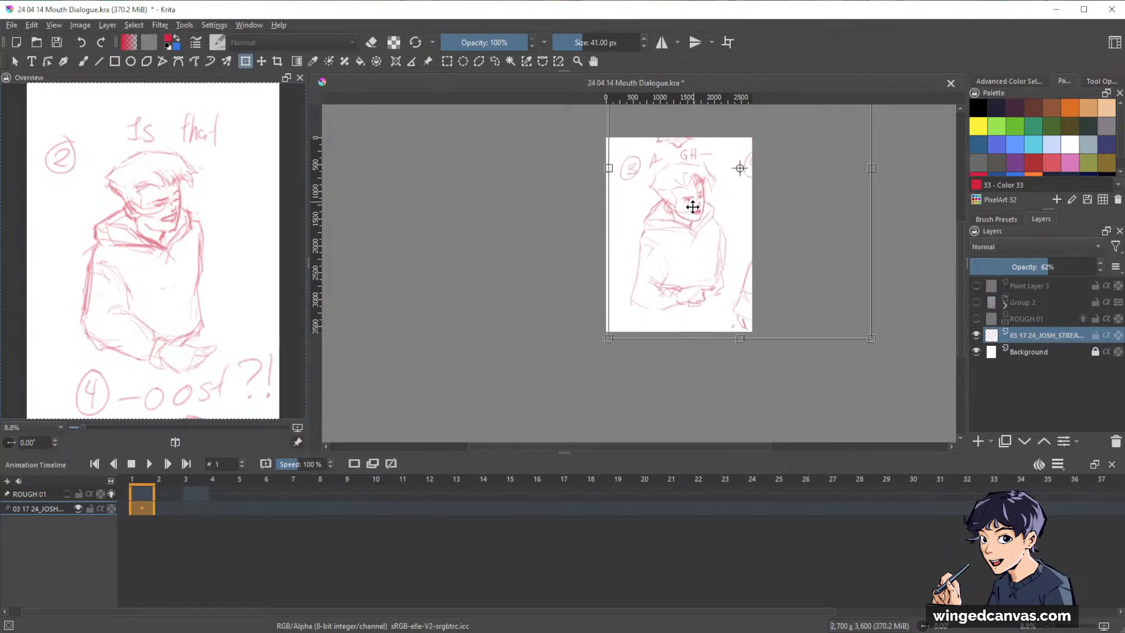
scroll(690, 206, up, 1)
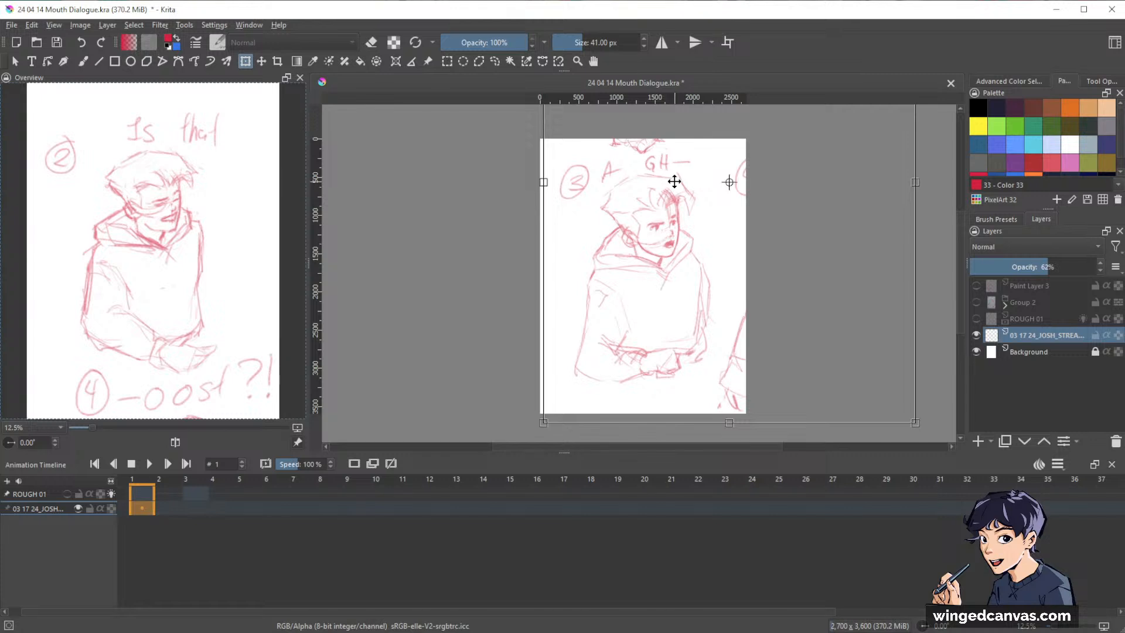
Shift the storyboard sketch to panel 2, compare it with panel 4, and bring it back to panel 2.
drag(651, 167, 539, 284)
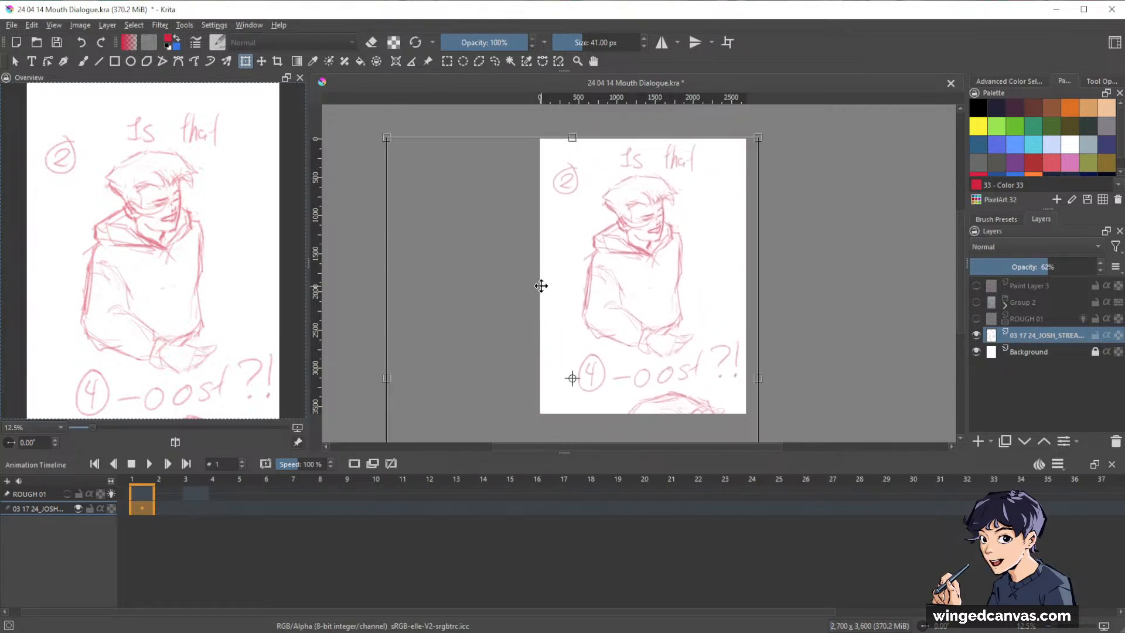
drag(662, 320, 661, 170)
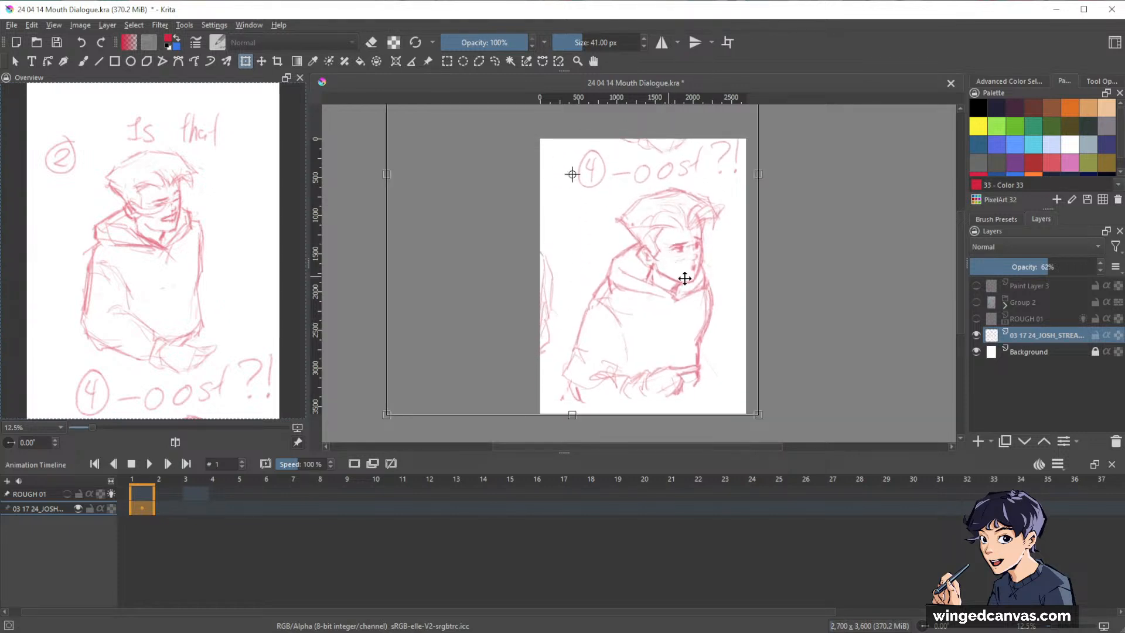
drag(655, 226, 709, 392)
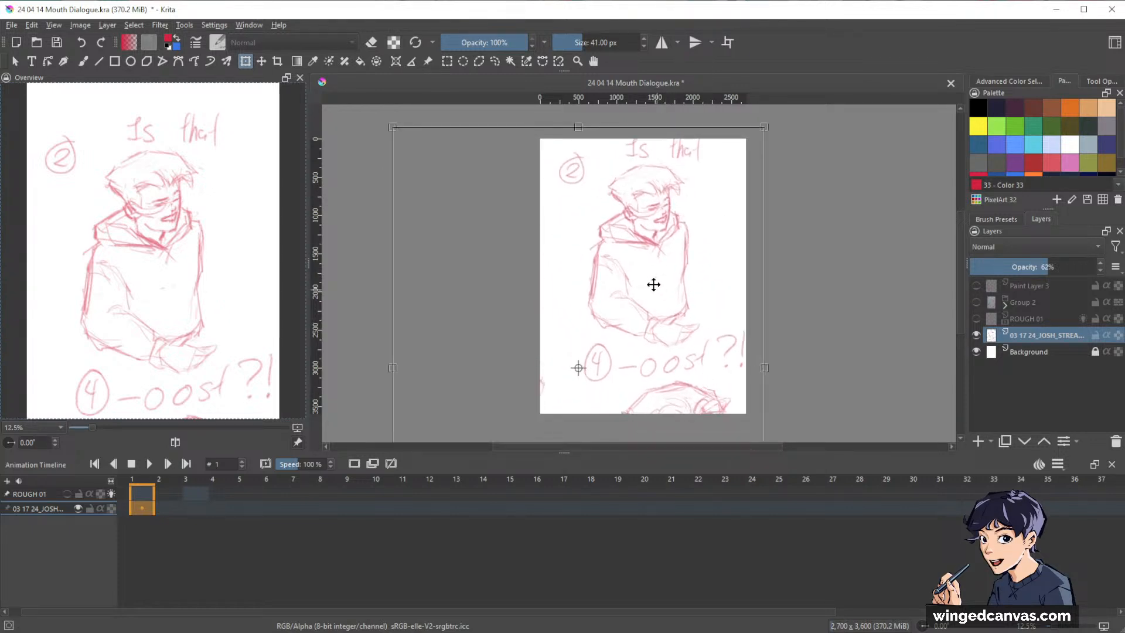
drag(653, 284, 645, 309)
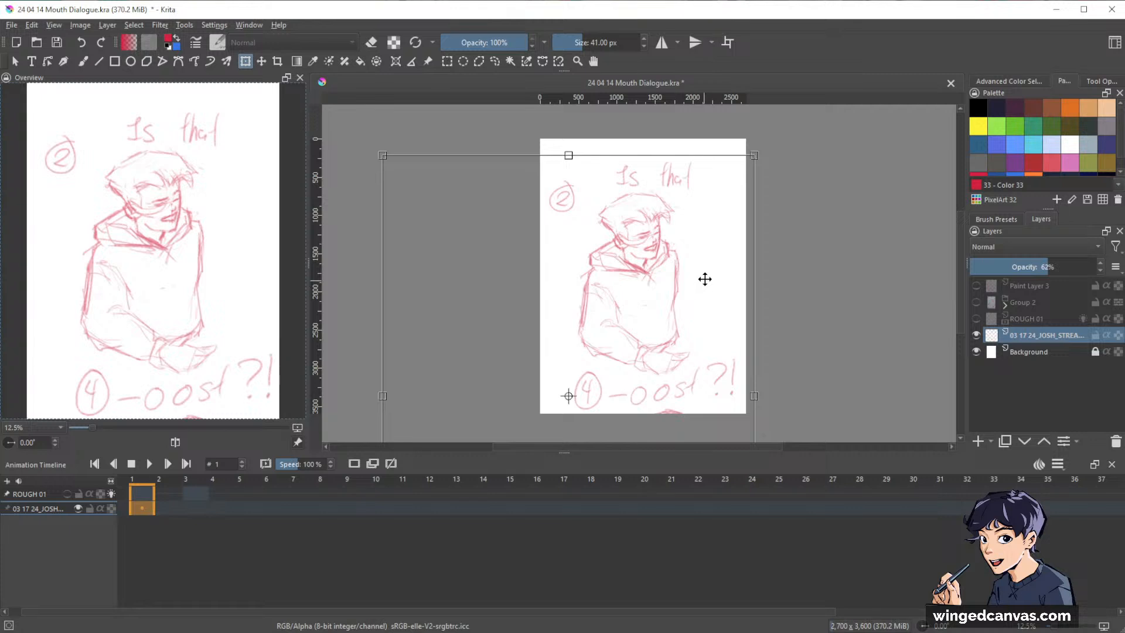
Show the ROUGH 01 layer and hide the storyboard sketch layer below it.
click(976, 319)
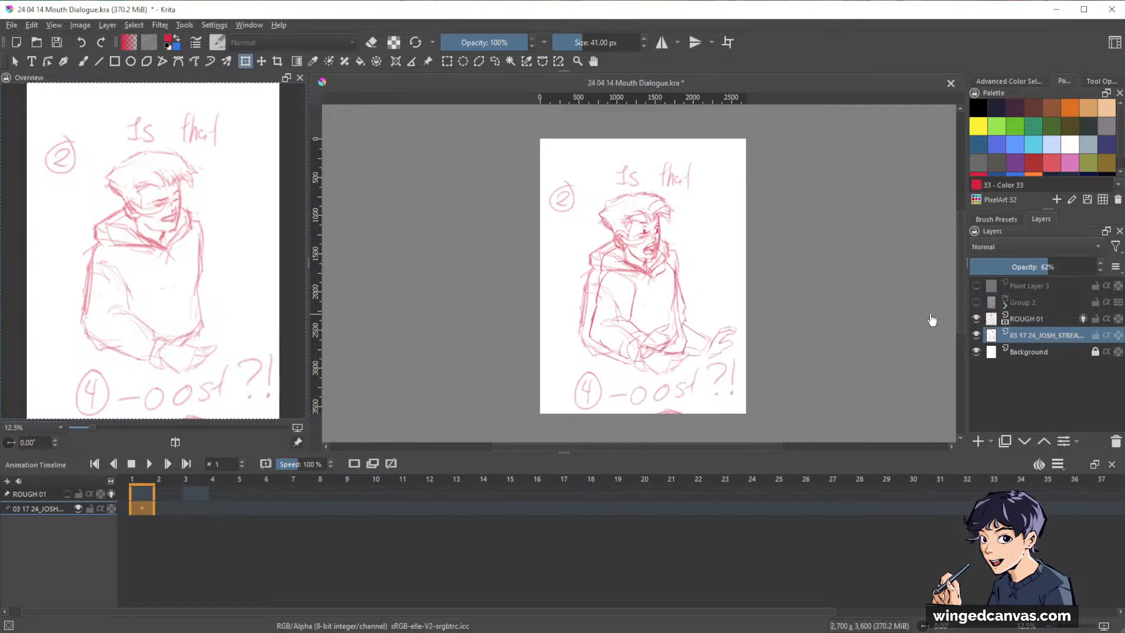
click(976, 335)
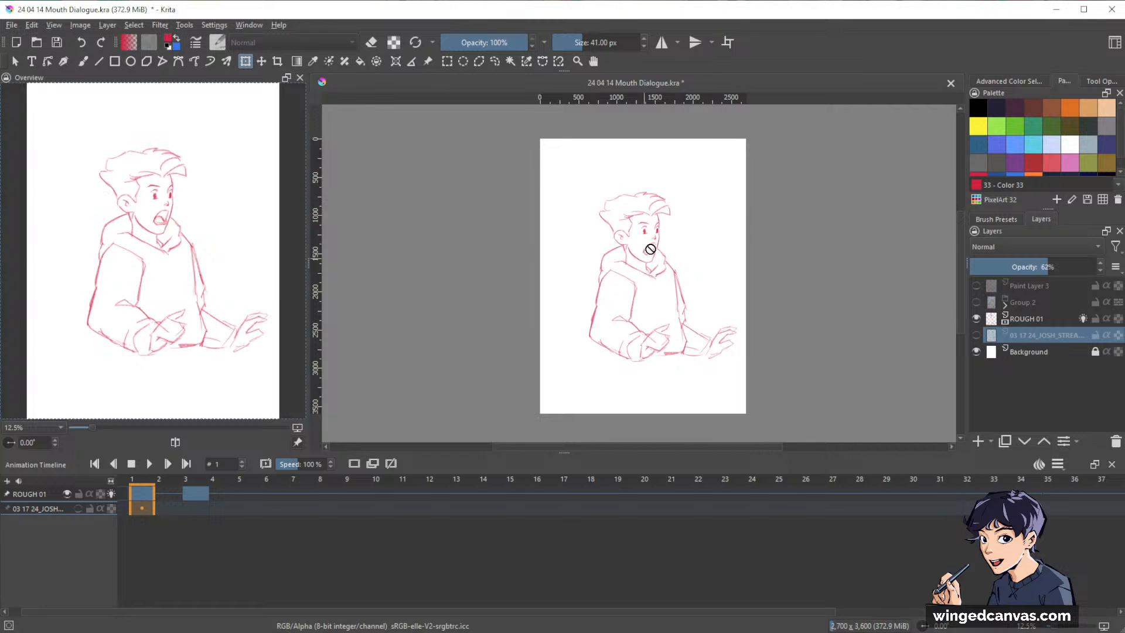
scroll(650, 249, up, 1)
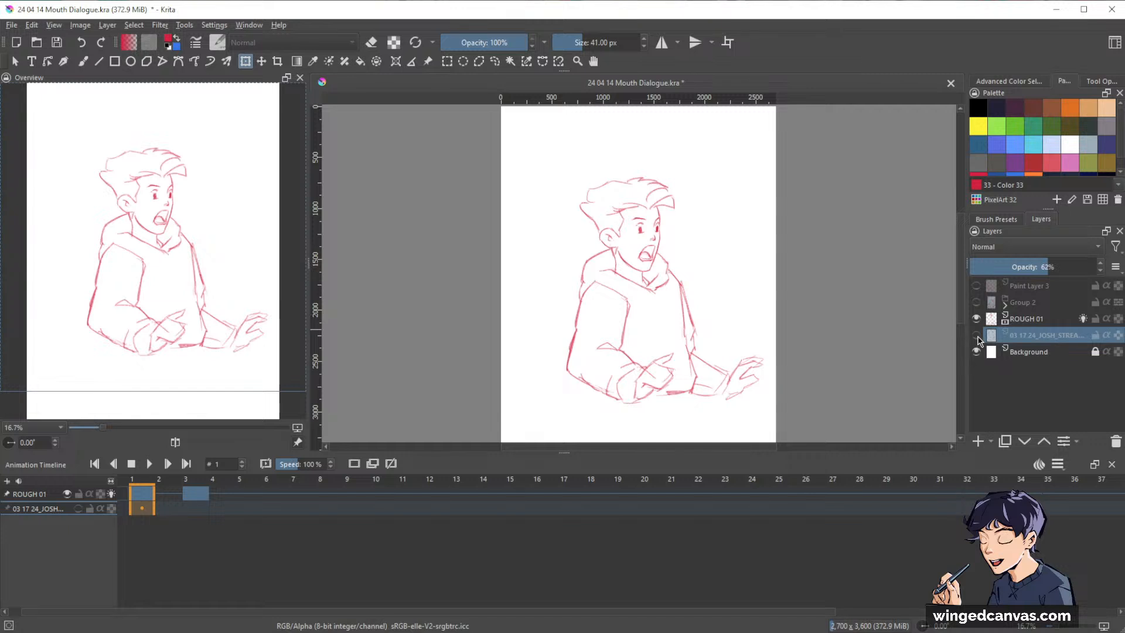
View the keyframes at frames 3 and 1, then make ROUGH 01 the active layer in the timeline.
click(189, 495)
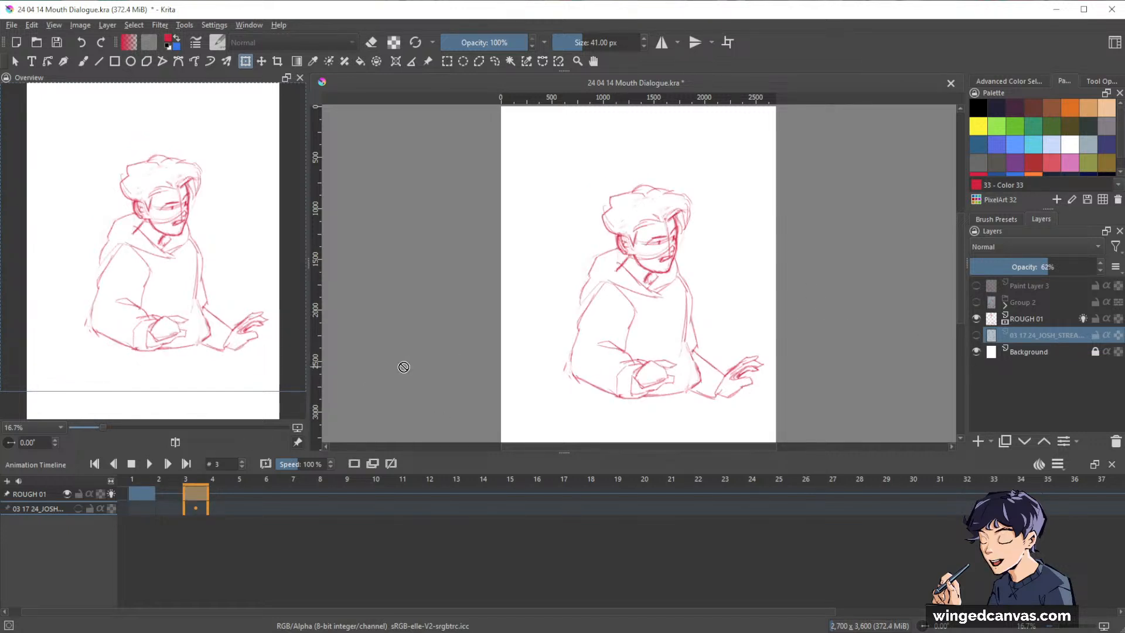
click(138, 498)
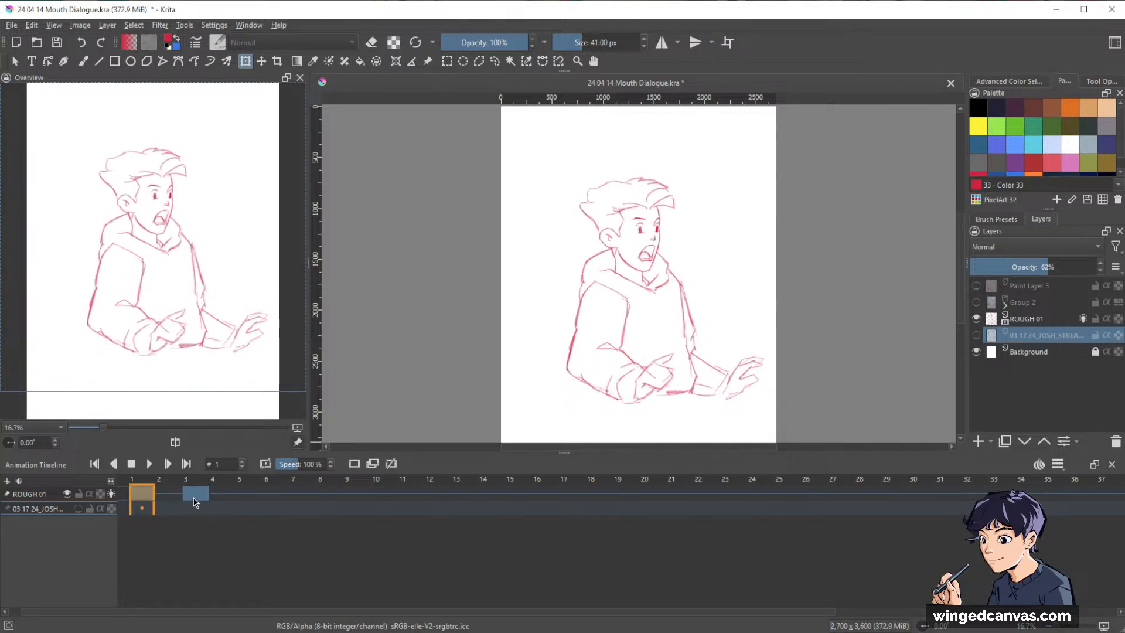
click(195, 508)
click(35, 498)
Flip repeatedly between frames 1 and 3 of ROUGH 01 to compare the two poses, ending on frame 3.
key(Left)
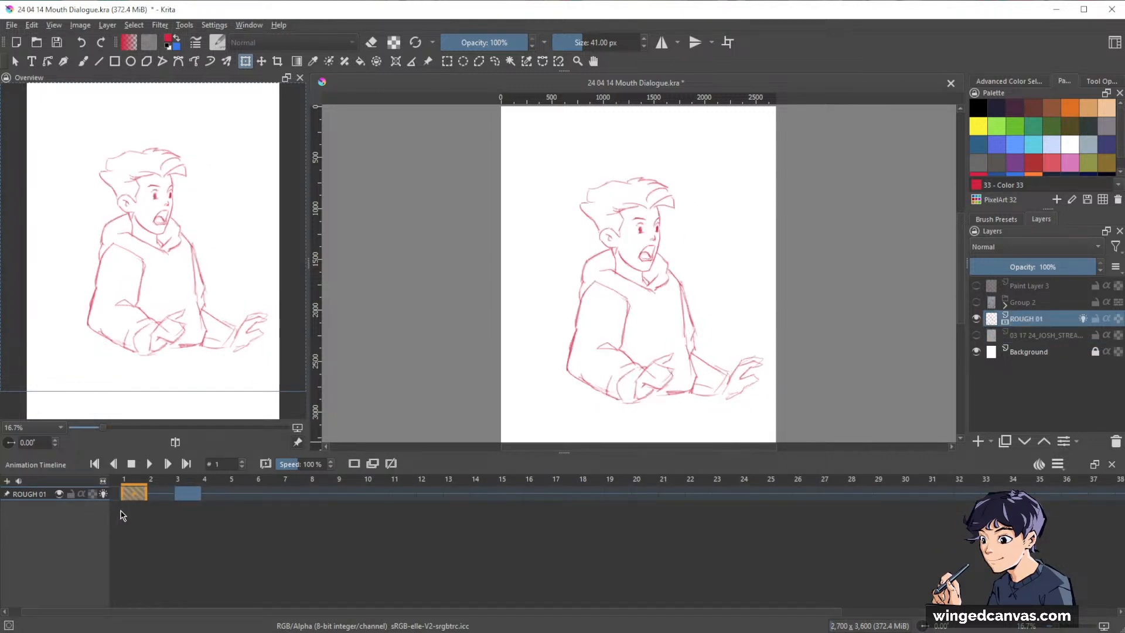
key(Right)
key(Left)
key(Right)
key(Left)
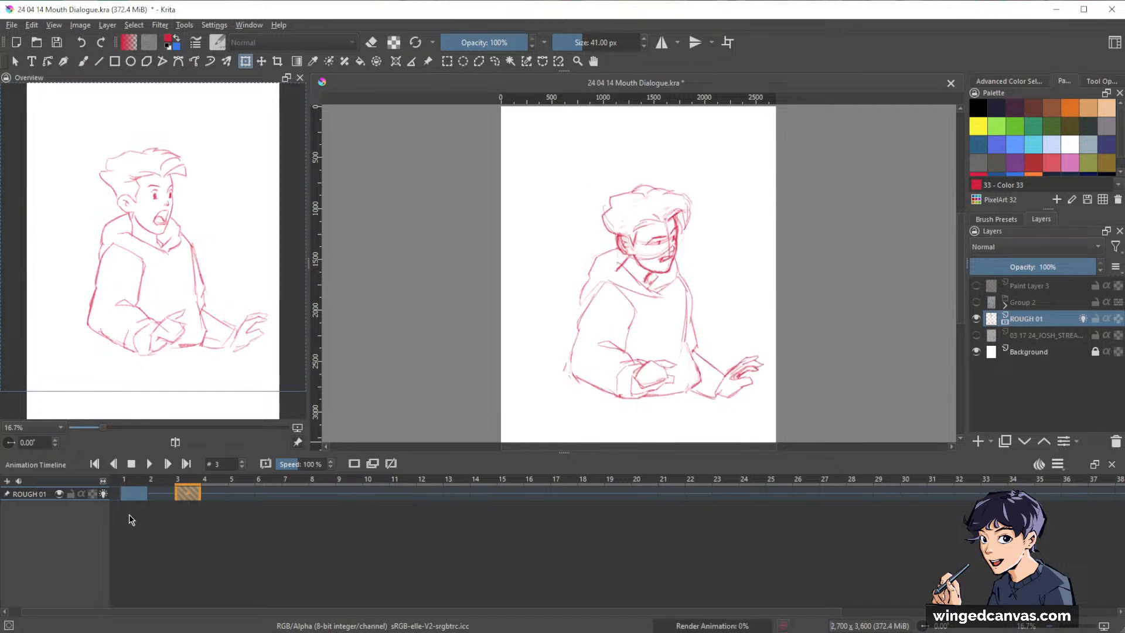
key(Right)
key(Left)
key(Right)
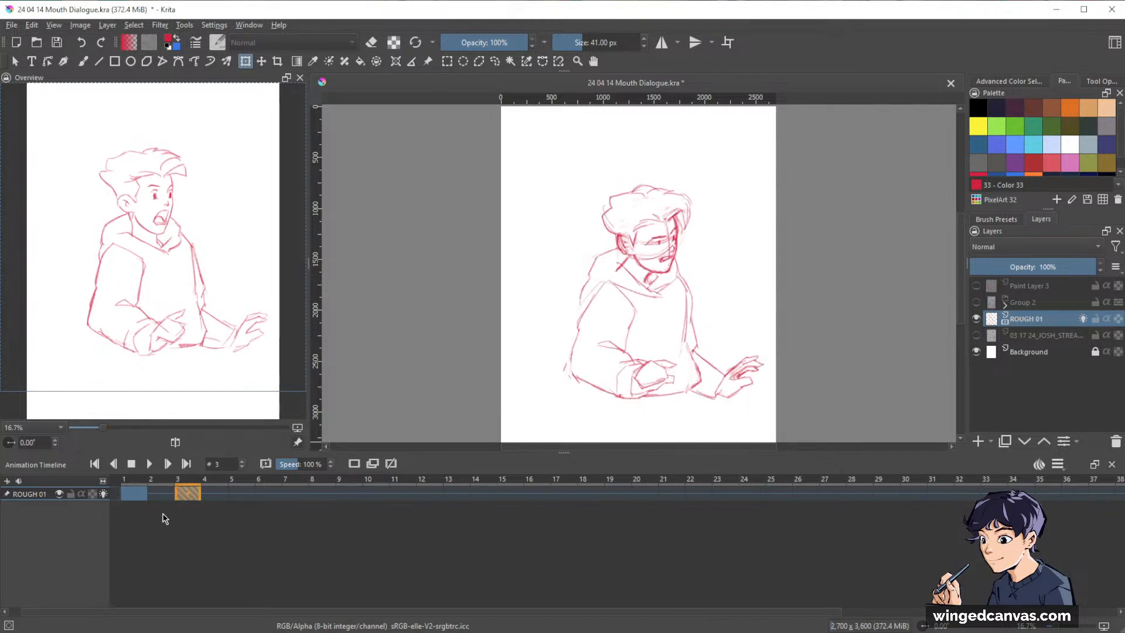
key(Left)
key(Right)
key(Left)
key(Right)
Select the head on frame 3 with a freehand outline, enlarge it slightly with a transform, and clear the selection.
scroll(719, 246, up, 1)
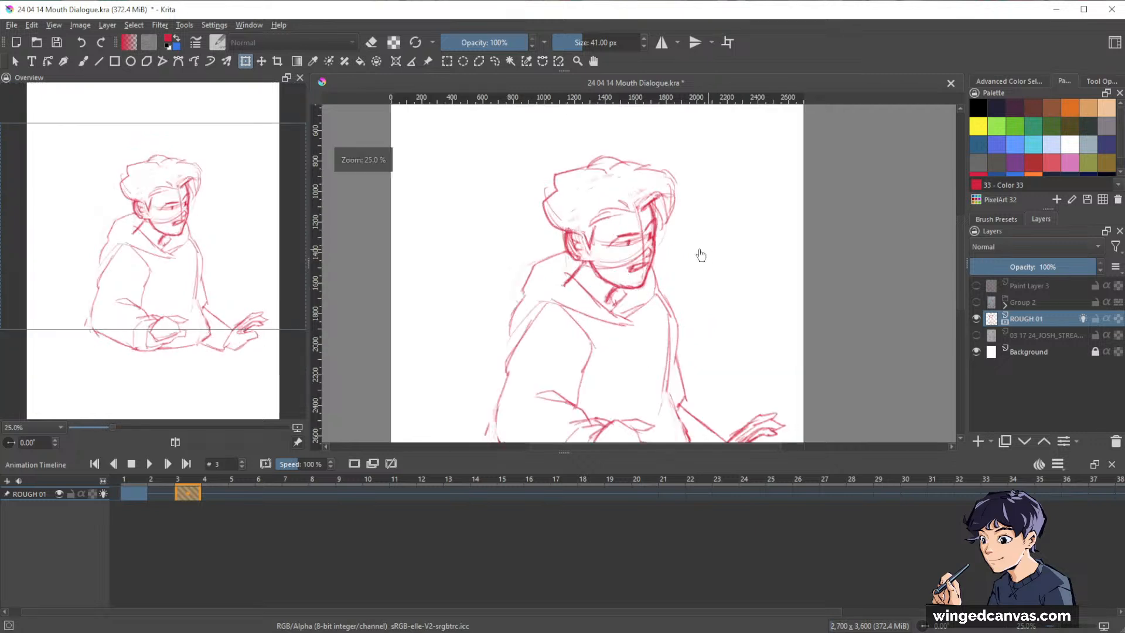
drag(698, 251, 758, 265)
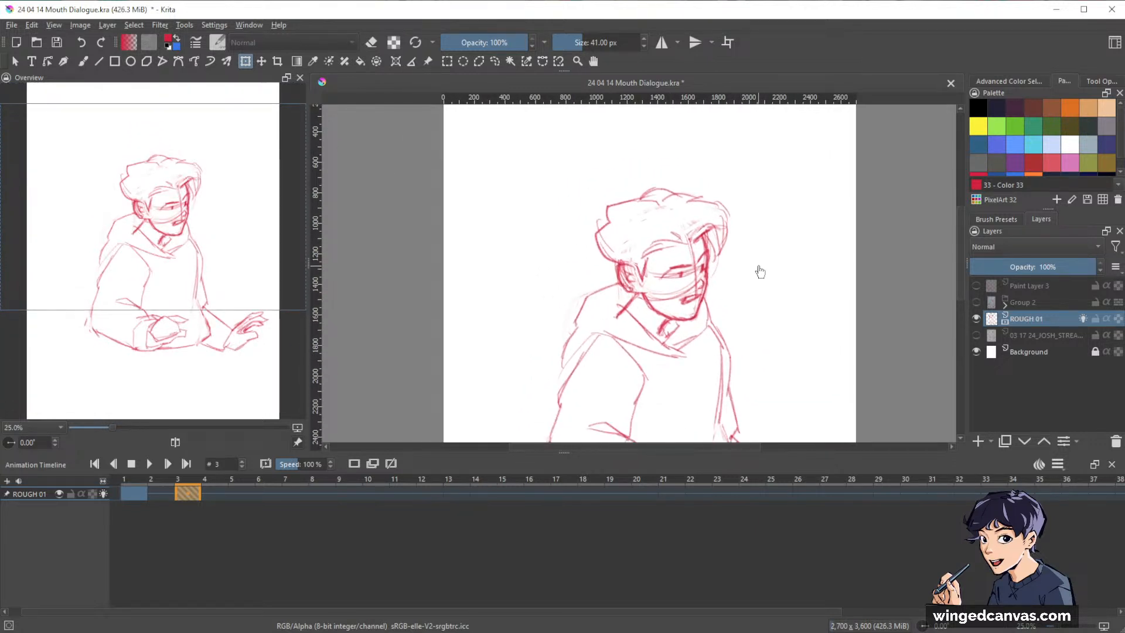
key(e)
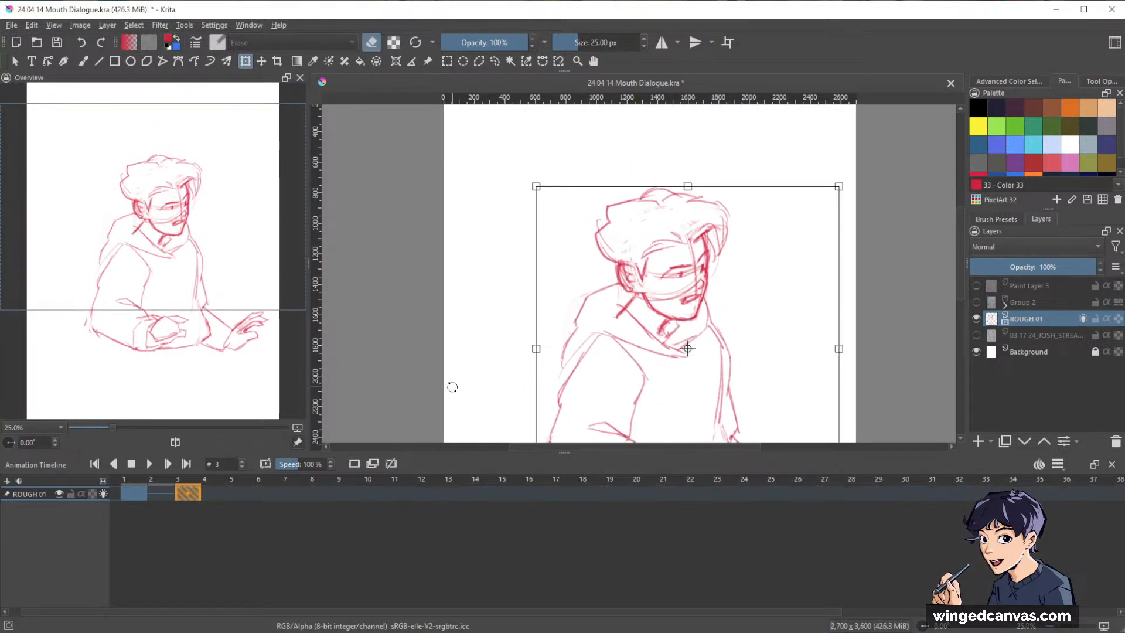
key(b)
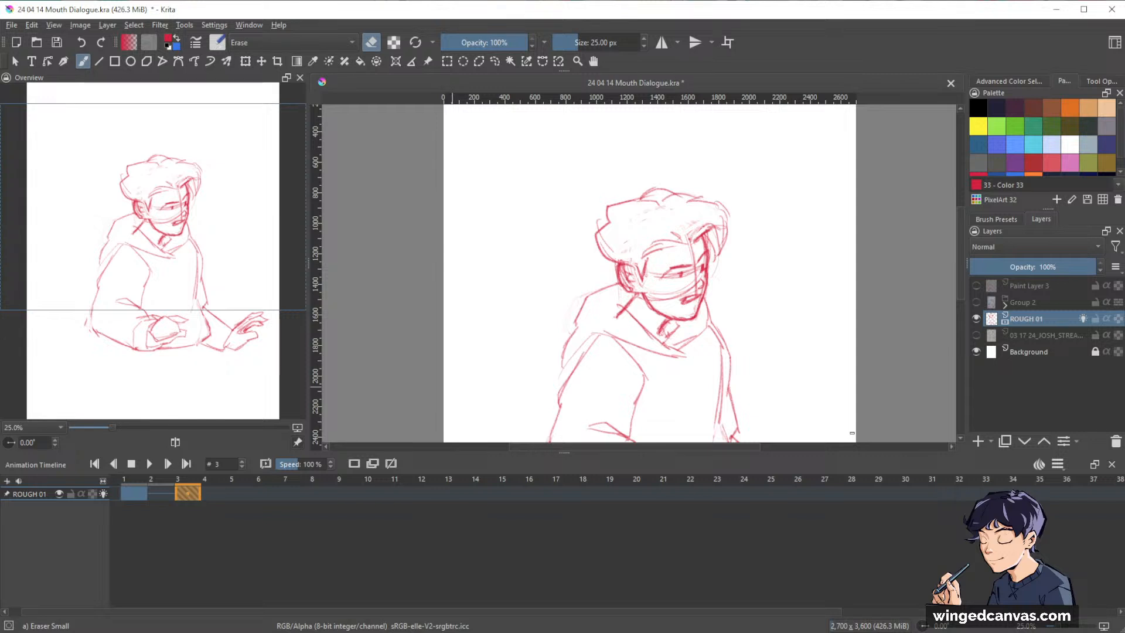
key(e)
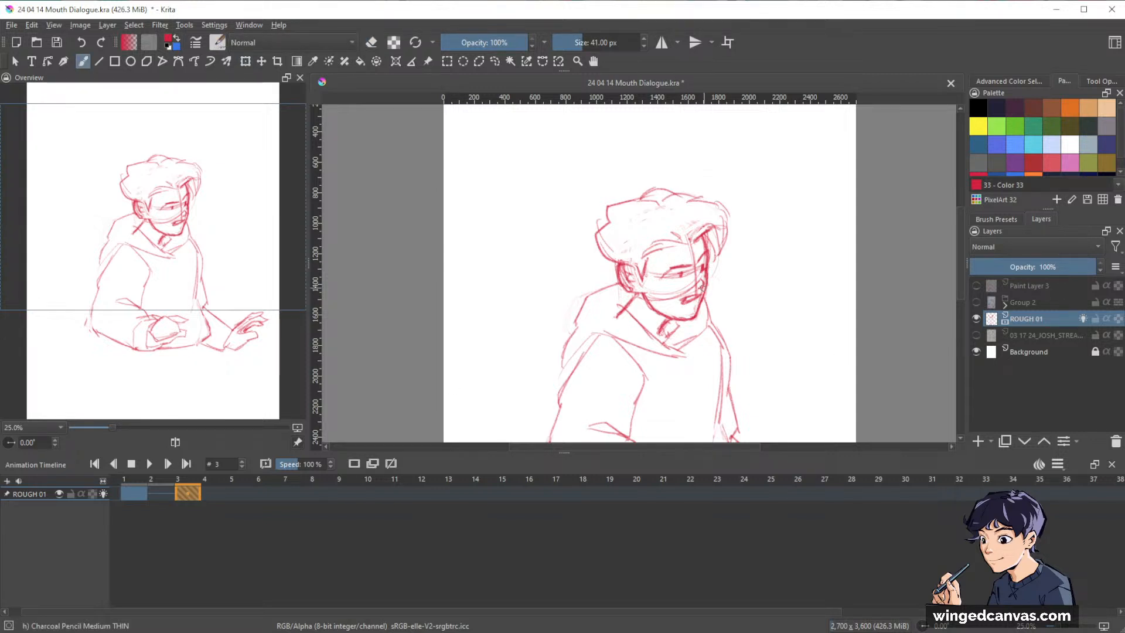
key(l)
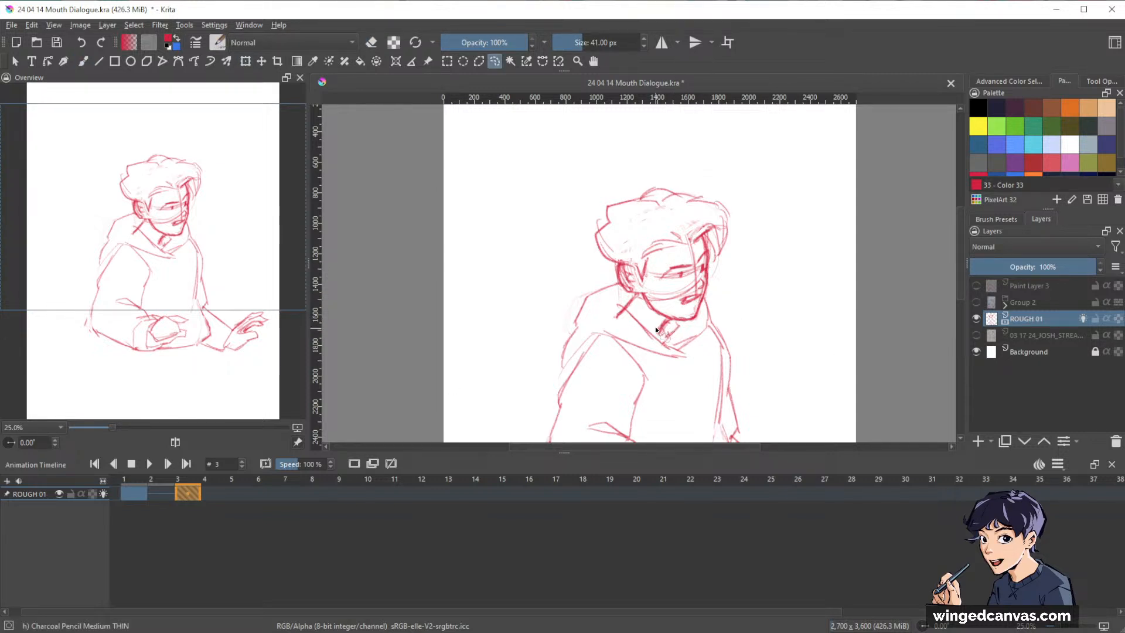
mouse_move(661, 319)
mouse_down()
mouse_move(695, 323)
mouse_move(745, 263)
mouse_move(632, 147)
mouse_move(573, 242)
mouse_move(617, 303)
mouse_move(634, 297)
mouse_move(661, 320)
mouse_up()
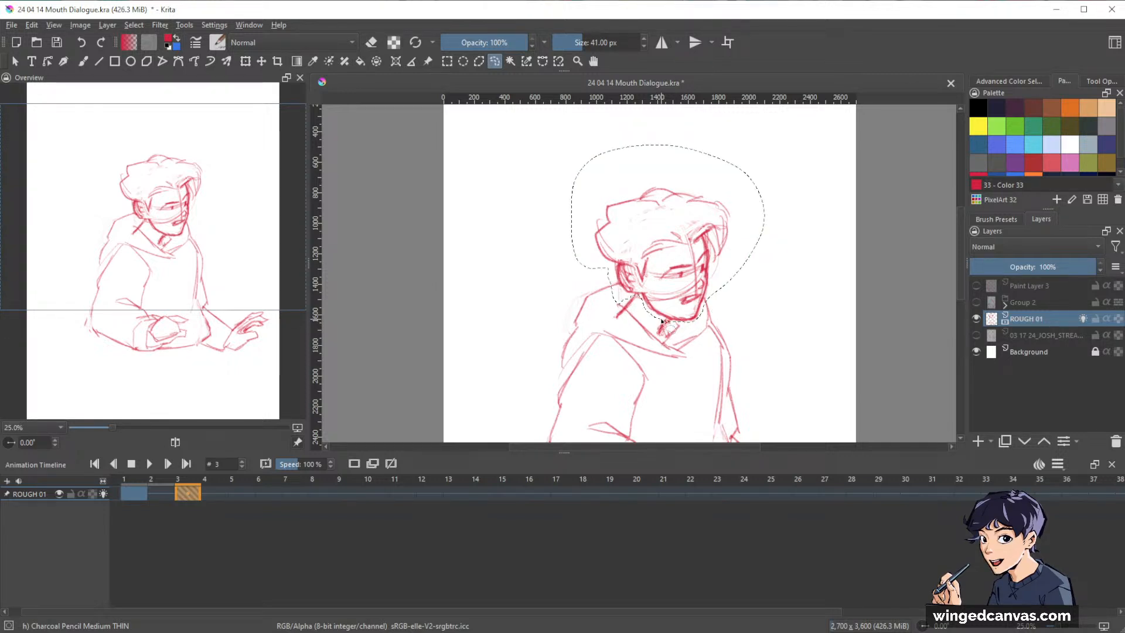
key(ctrl+t)
drag(765, 144, 781, 128)
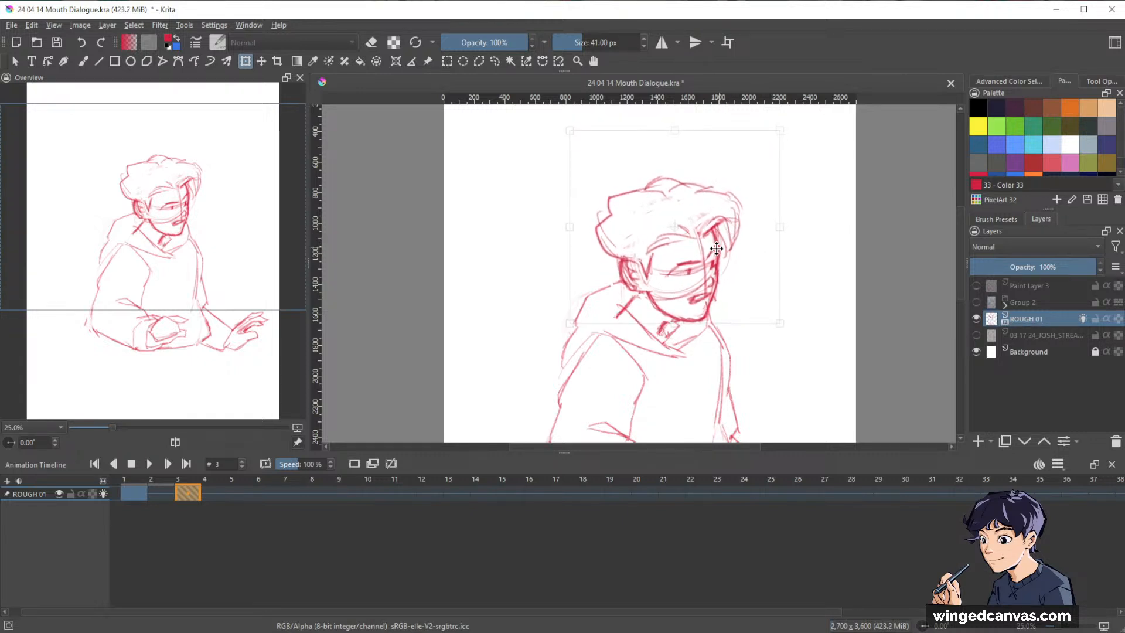
key(Return)
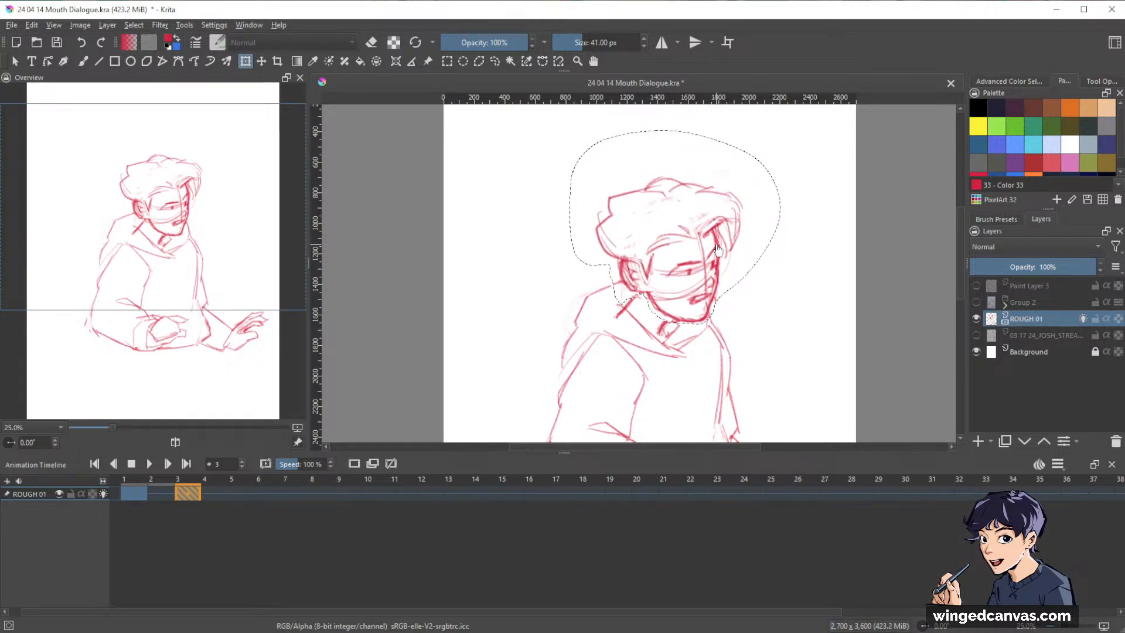
key(ctrl+shift+a)
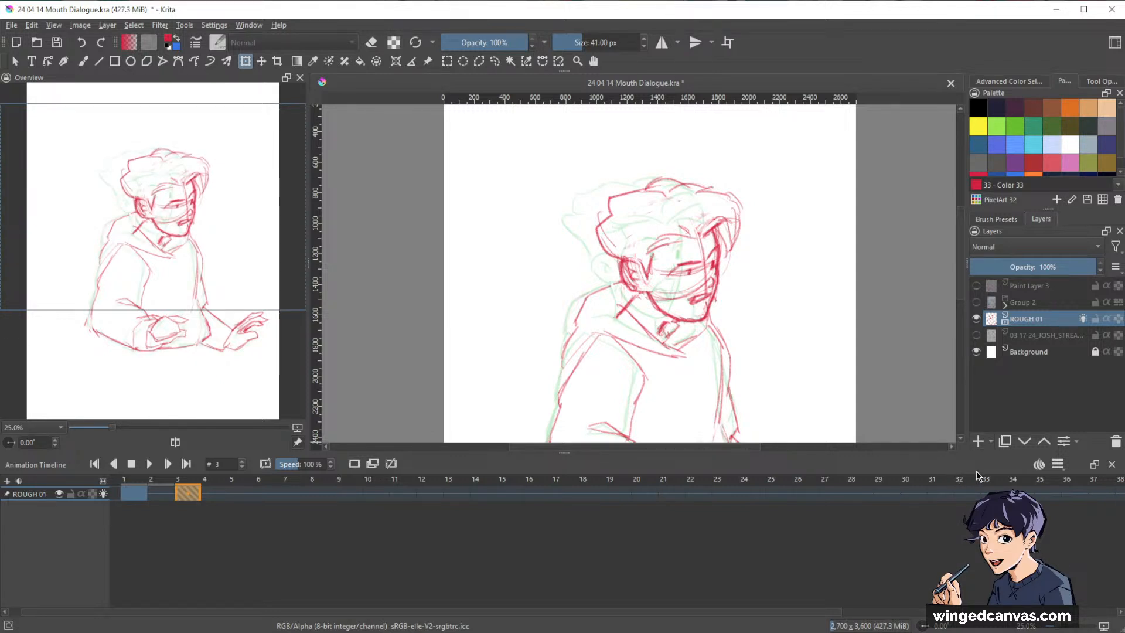
key(ctrl+t)
drag(855, 273, 803, 316)
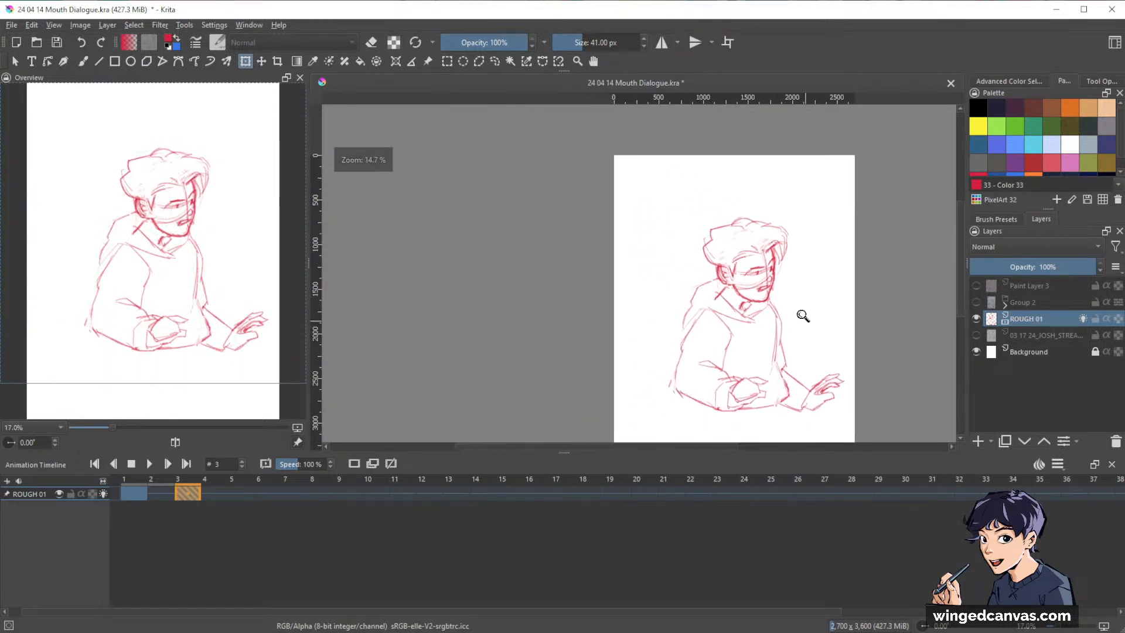
drag(863, 365, 836, 336)
key(space)
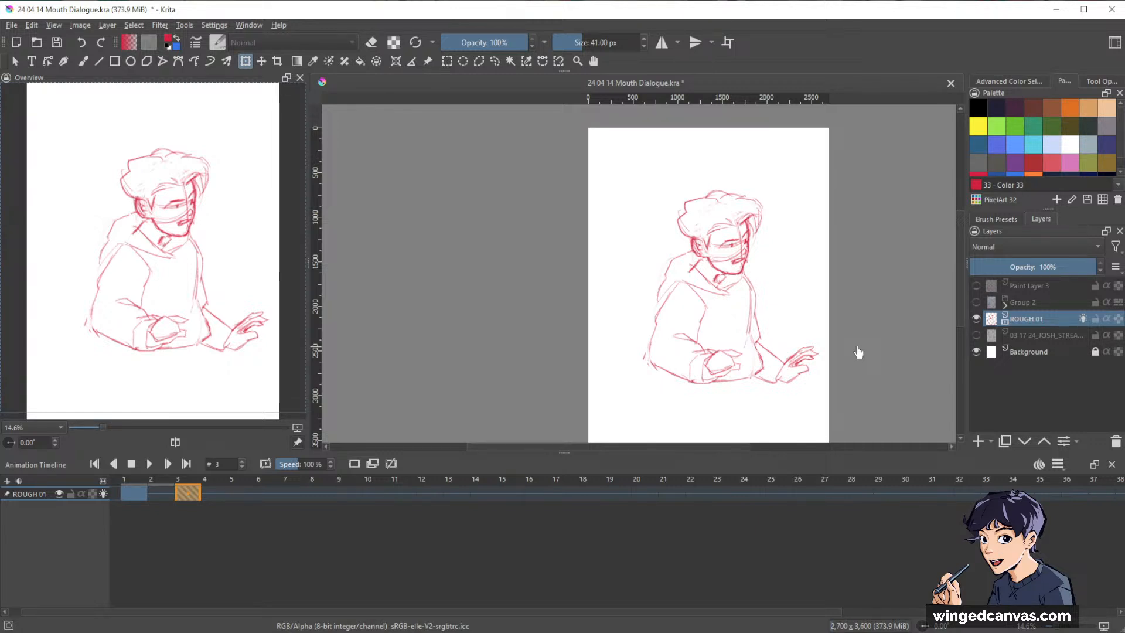
Clean up the jaw, neck and collar lines beneath the chin on frame 3, alternating the Charcoal Pencil brush with its eraser mode.
key(b)
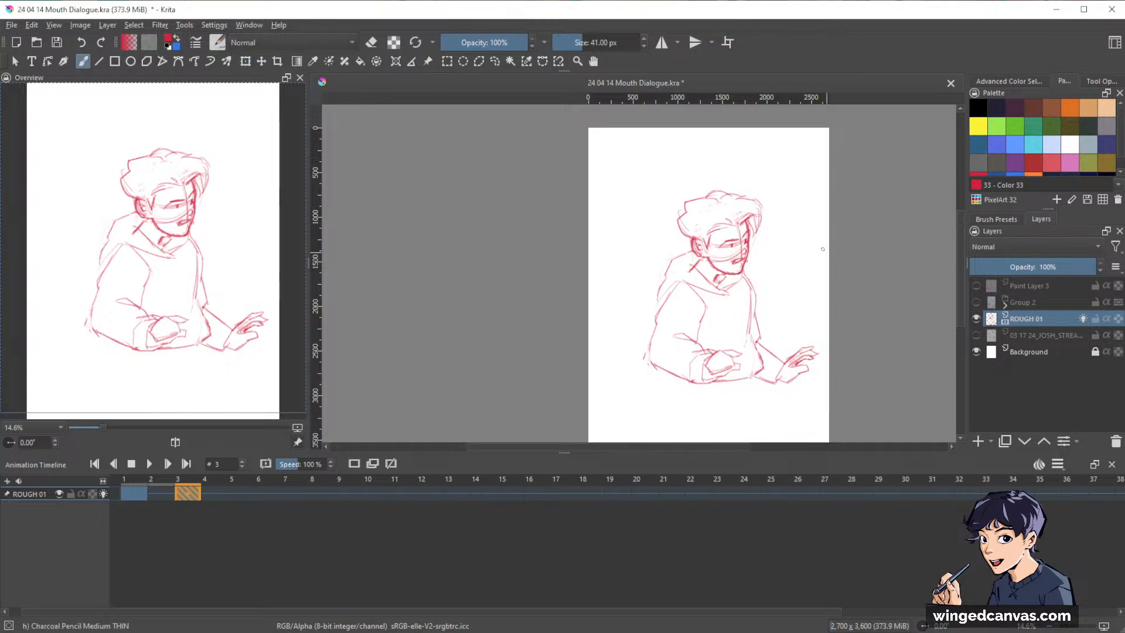
drag(756, 262, 798, 205)
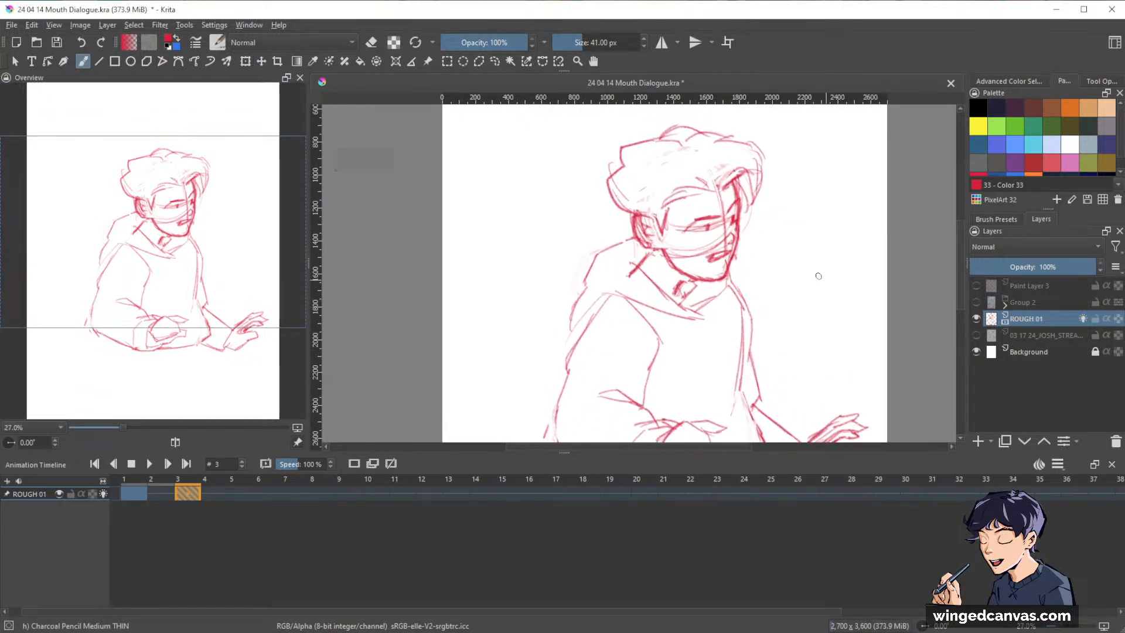
key(e)
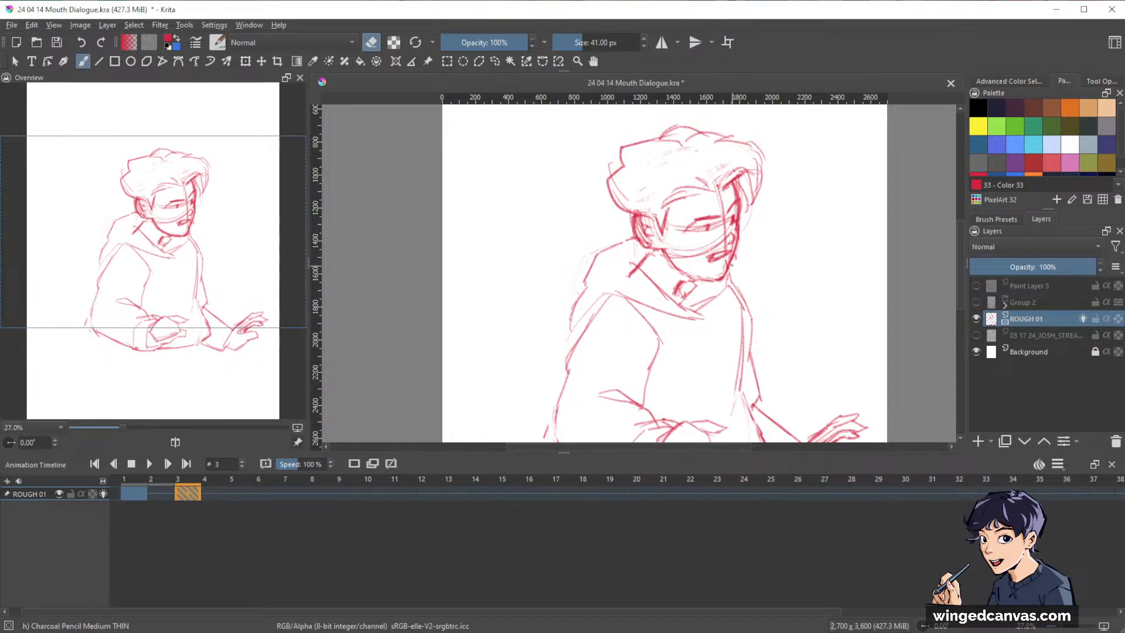
key(e)
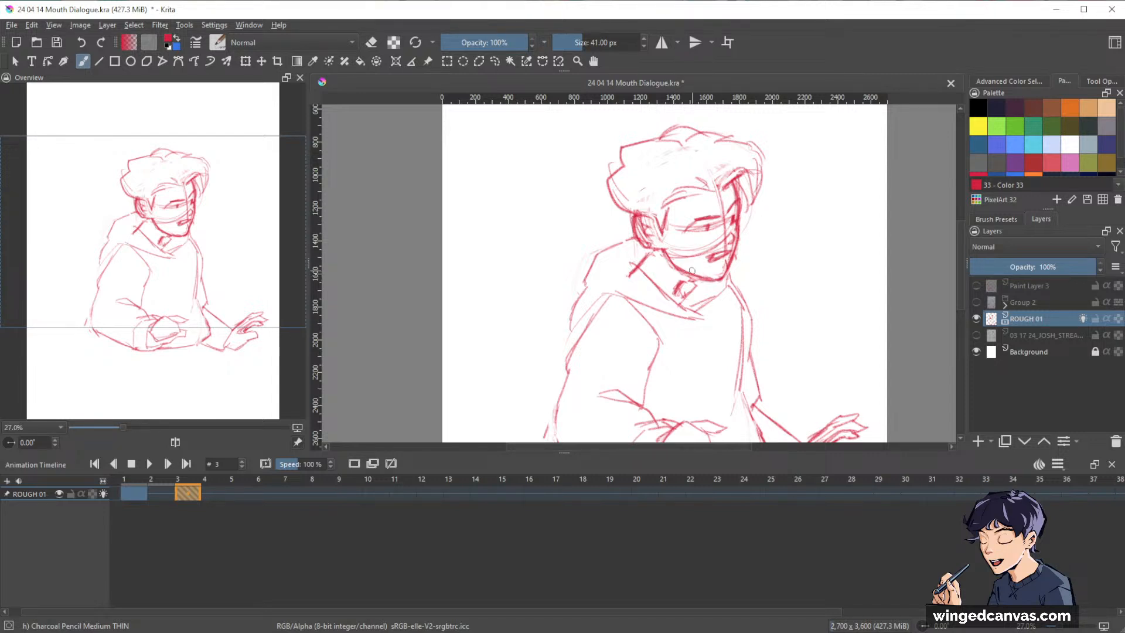
key(e)
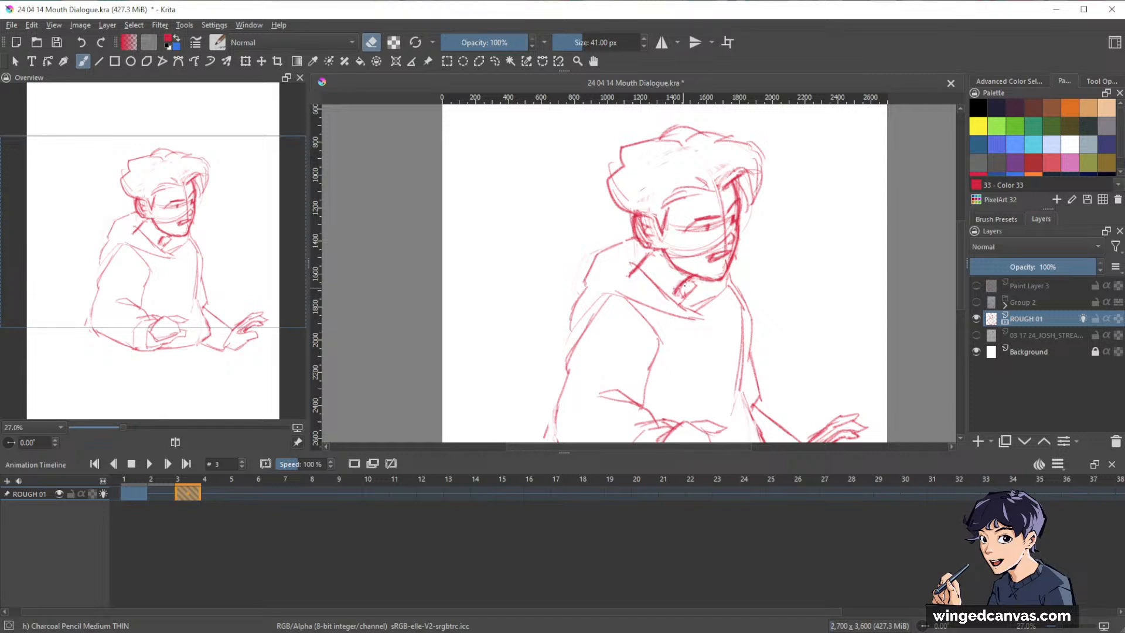
drag(682, 284, 676, 289)
key(e)
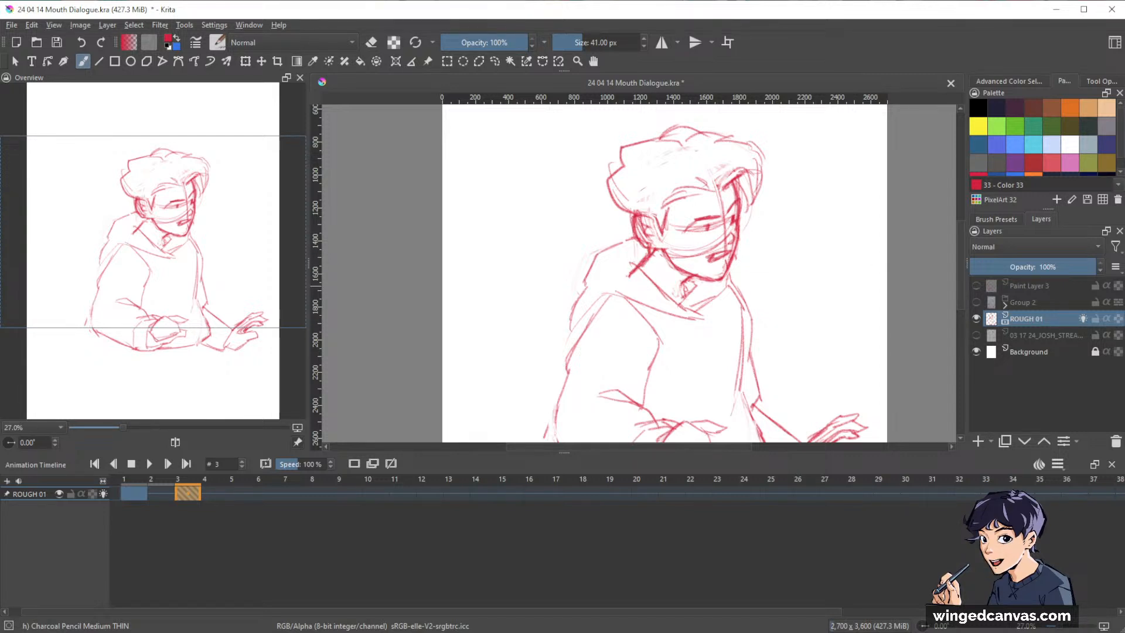
Flip between frames 1 and 3 of ROUGH 01 to compare the head and neck poses, ending on frame 3.
drag(912, 300, 887, 310)
key(ctrl+Left)
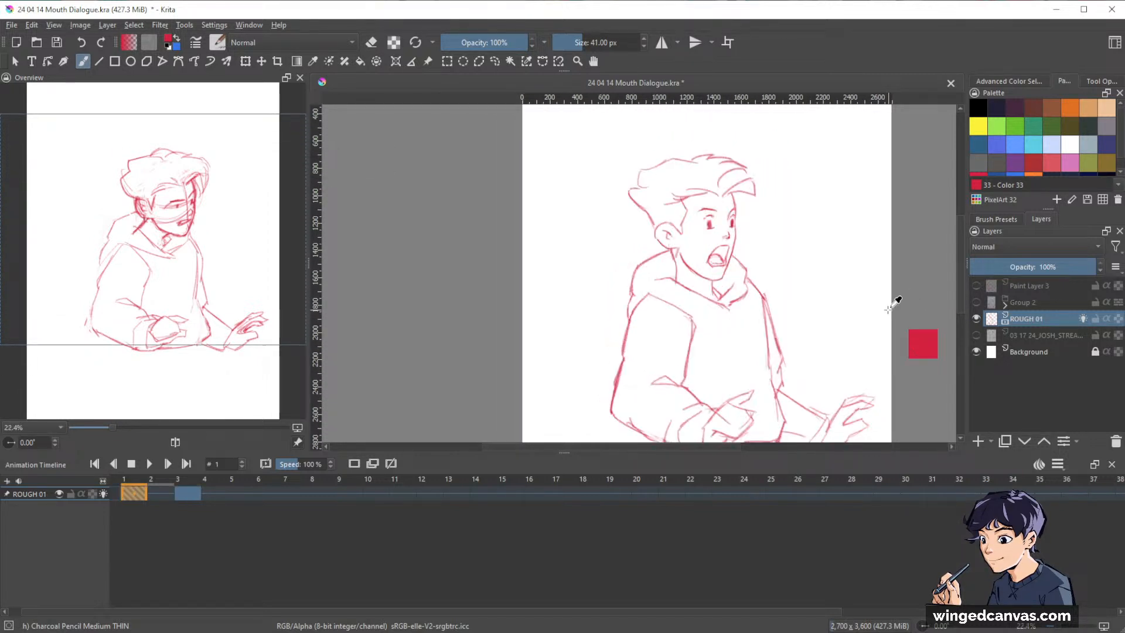
key(ctrl+Right)
key(ctrl+Left)
key(ctrl+Right)
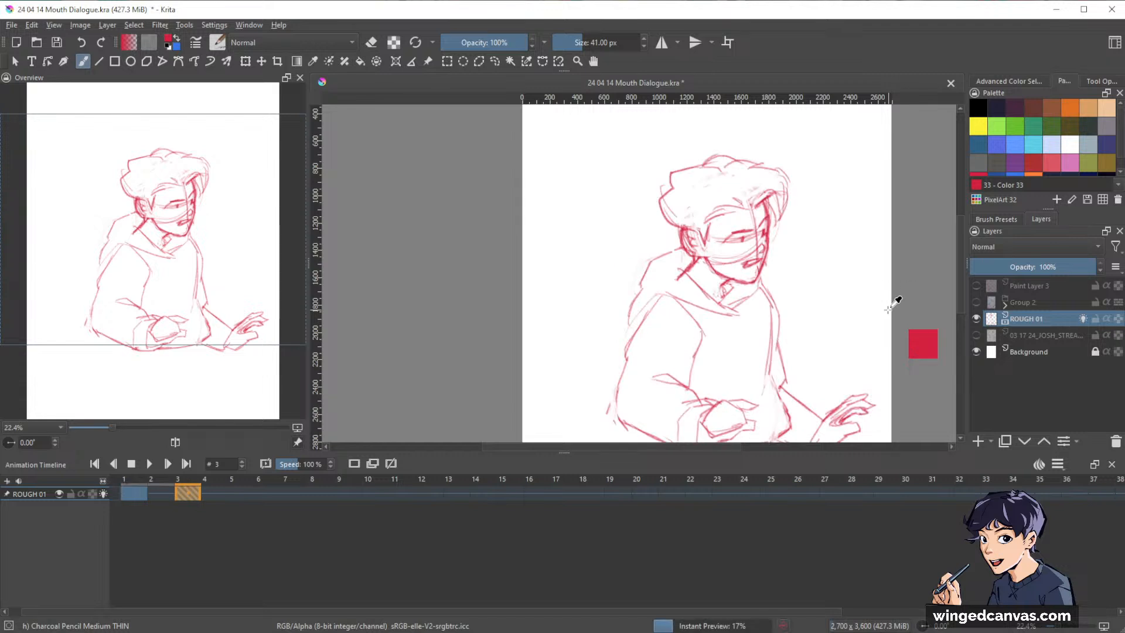
key(ctrl+Left)
key(ctrl+Right)
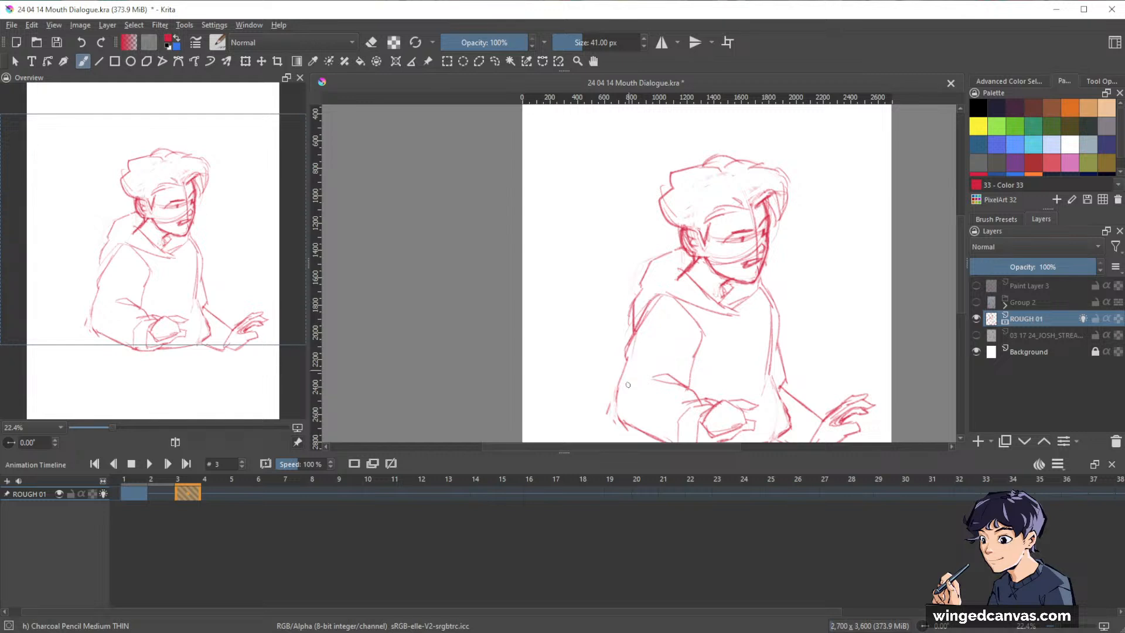
Erase stray shoulder strokes on frame 3, redraw the hood line over the near shoulder, and check it against frame 1.
drag(870, 331, 868, 292)
key(e)
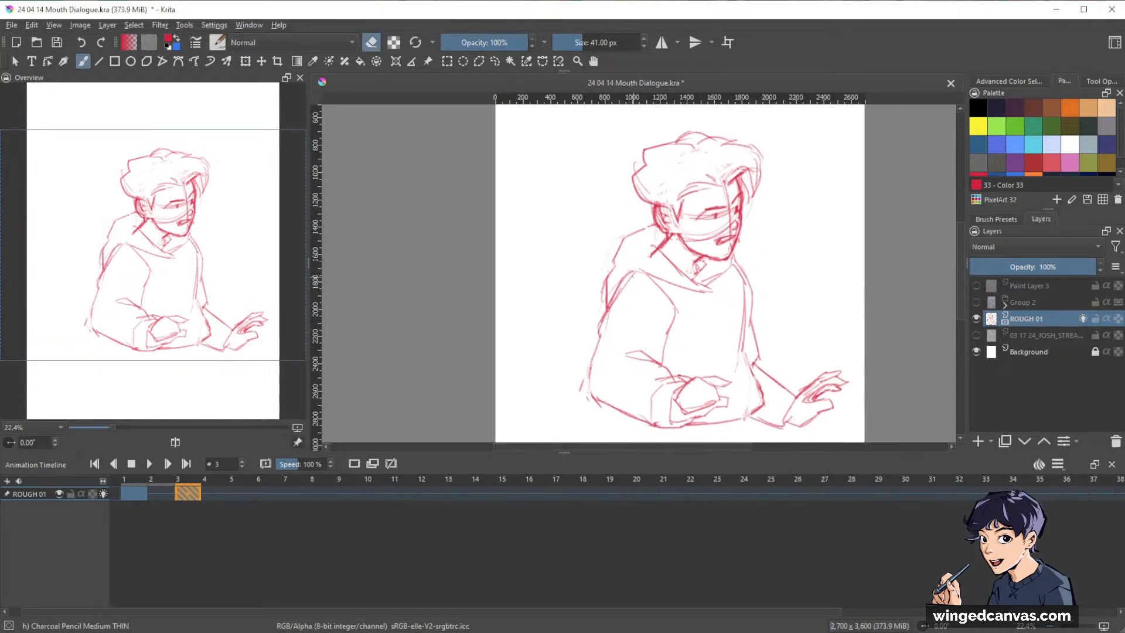
drag(621, 290, 615, 301)
key(e)
drag(895, 304, 865, 304)
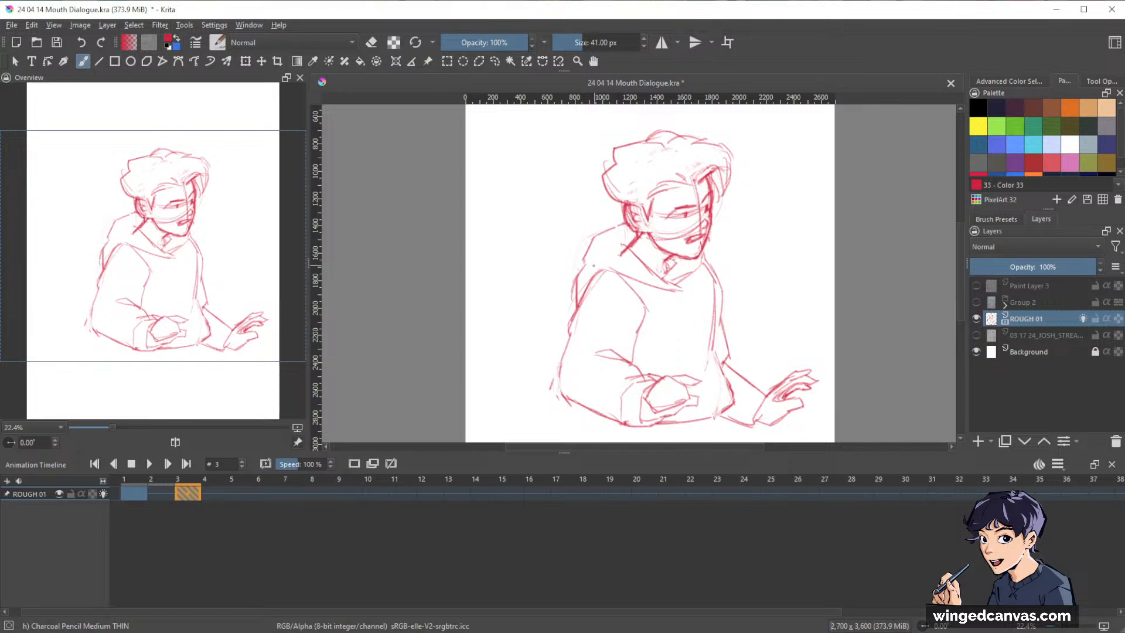
drag(594, 267, 625, 275)
key(ctrl+Left)
key(ctrl+Right)
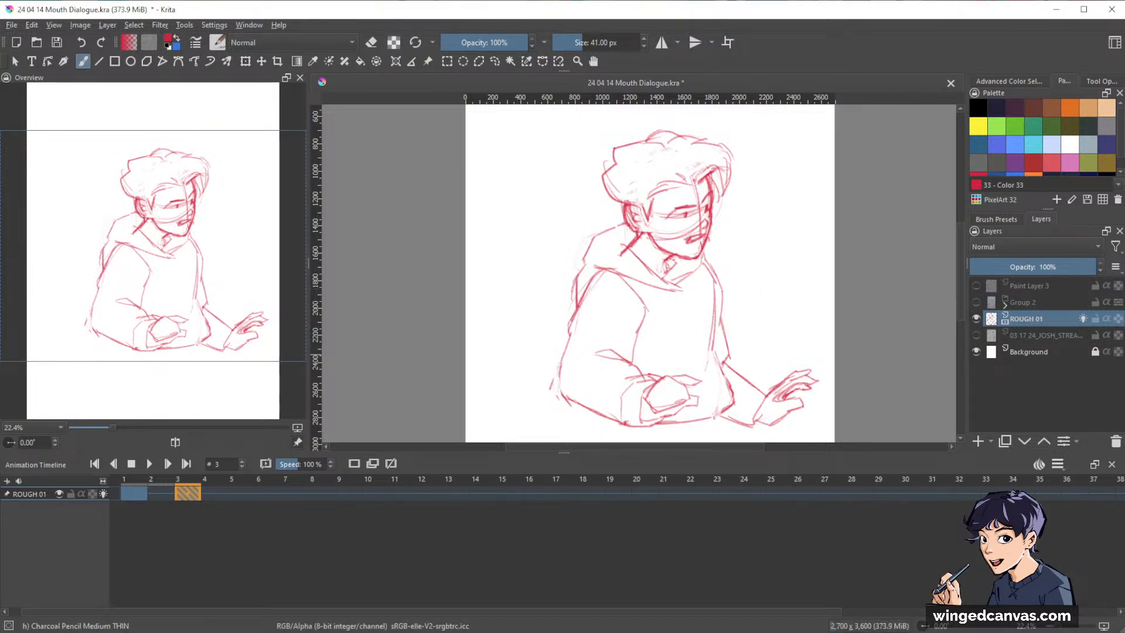
Try clearing the drawing at frame 5 of ROUGH 01, undo the clearing, and return to frame 3.
double_click(242, 493)
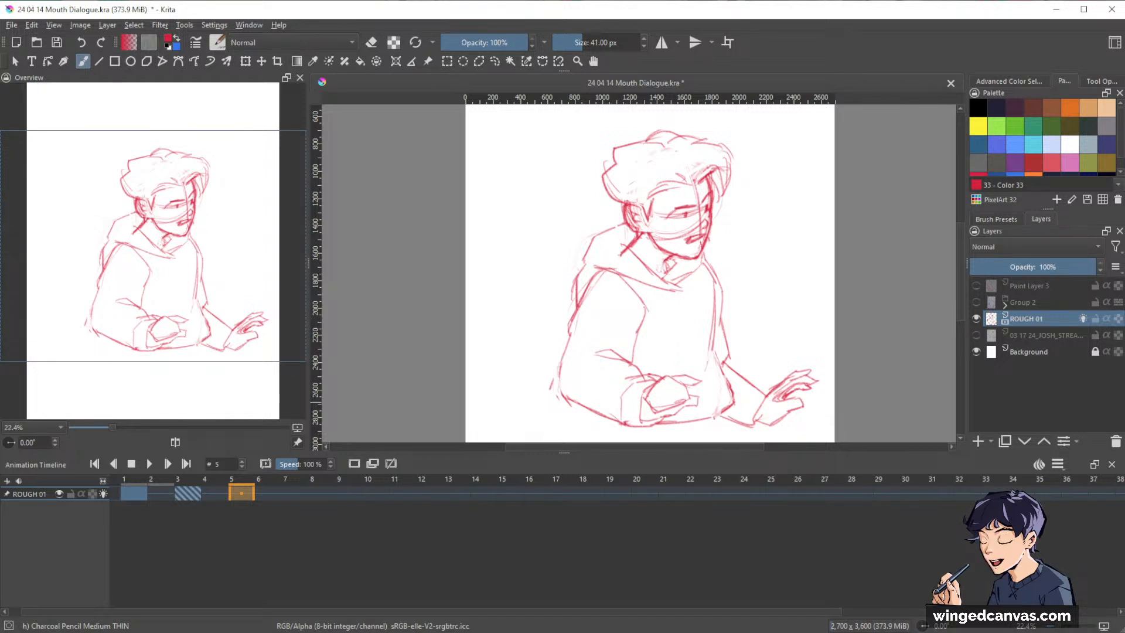
key(Delete)
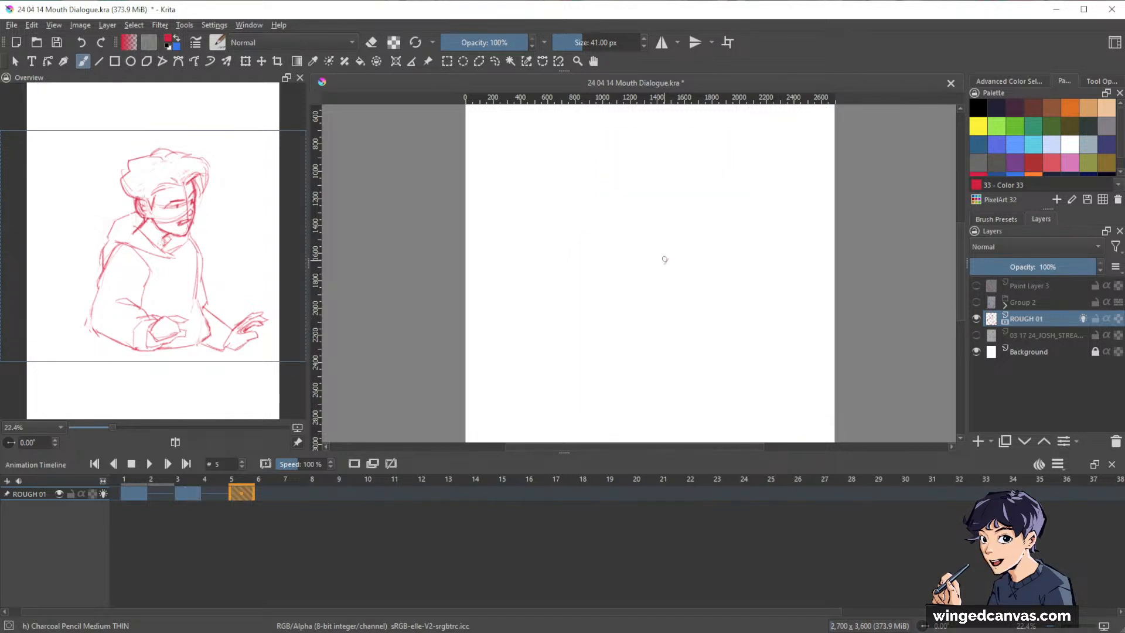
key(ctrl+z)
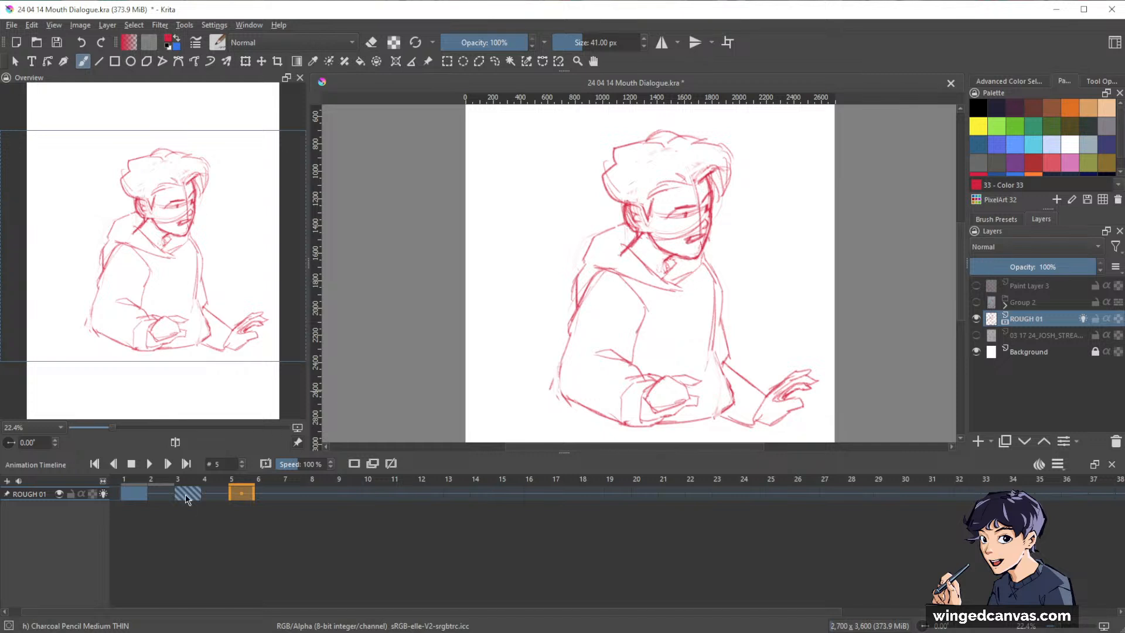
drag(186, 498, 186, 495)
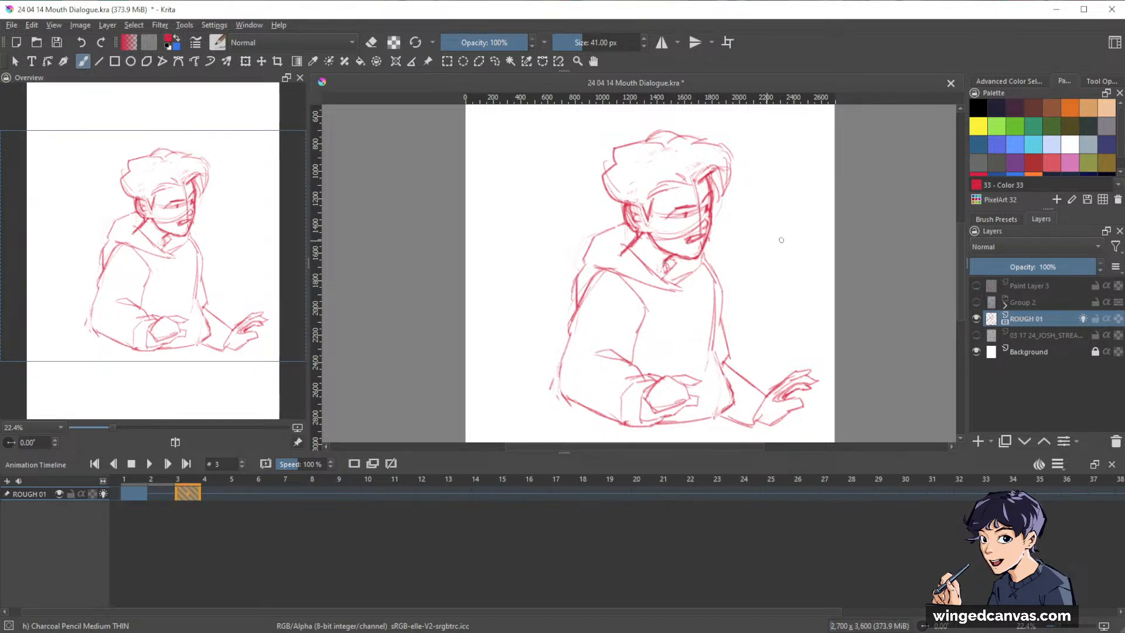
At frame 5, show the storyboard sketch layer and move it so panel 3 lies behind the rough figure.
click(239, 497)
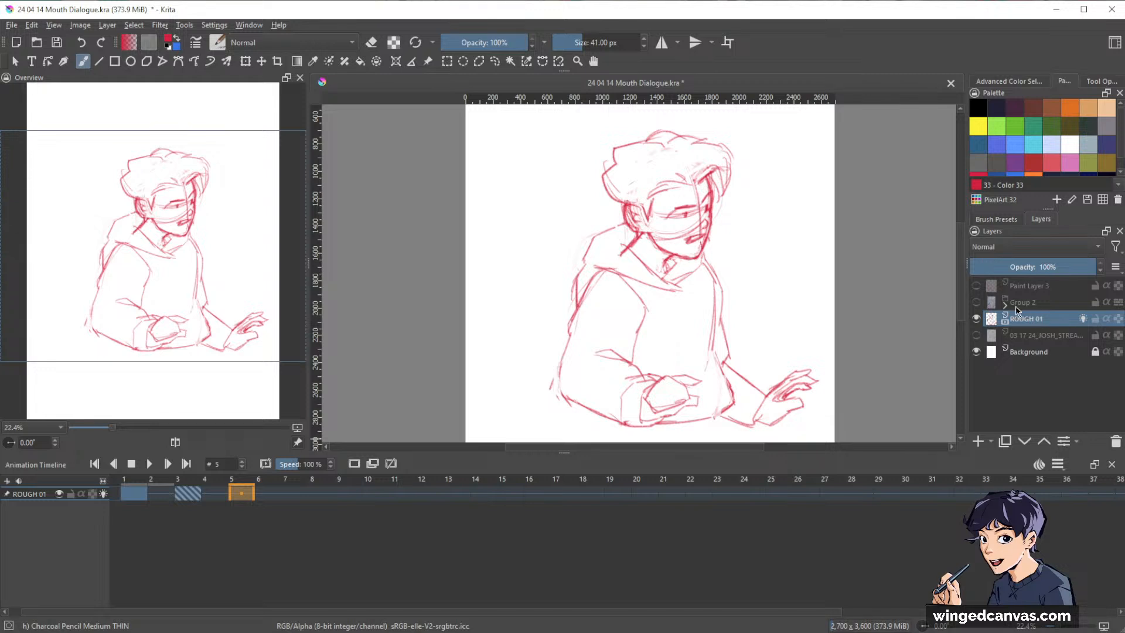
click(977, 337)
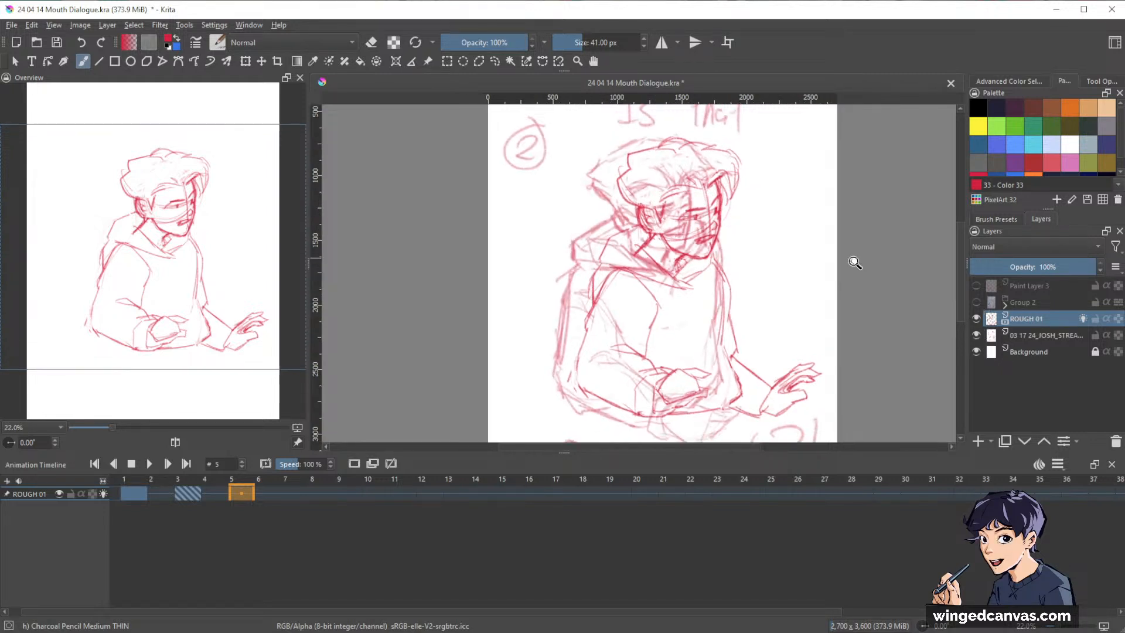
scroll(851, 259, down, 5)
drag(822, 367, 783, 383)
key(t)
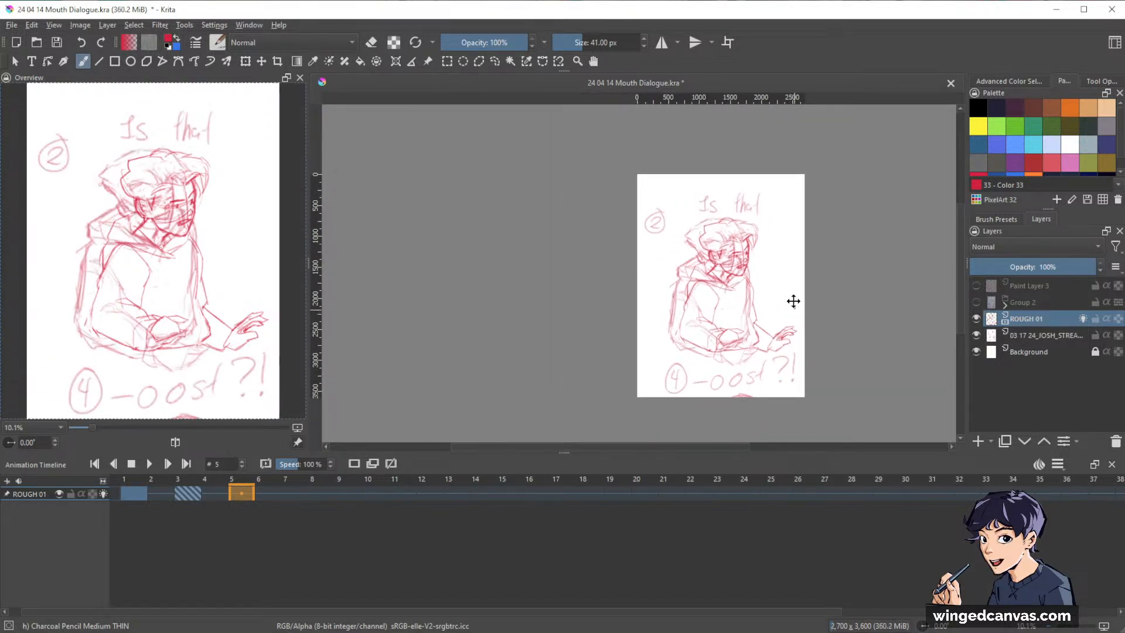
mouse_move(772, 293)
mouse_down()
mouse_move(883, 187)
mouse_move(814, 243)
mouse_move(776, 216)
mouse_move(795, 223)
mouse_up()
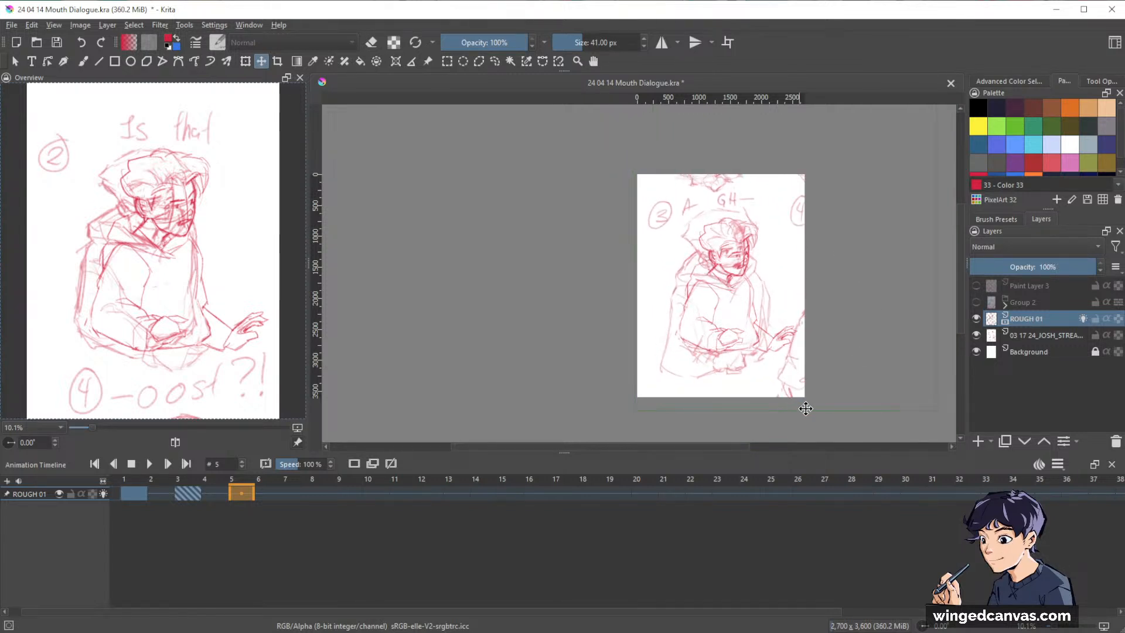
Transform the storyboard sketch layer, scaling it down and placing the panel 3 and 4 figures on either side of the rough head.
key(ctrl+t)
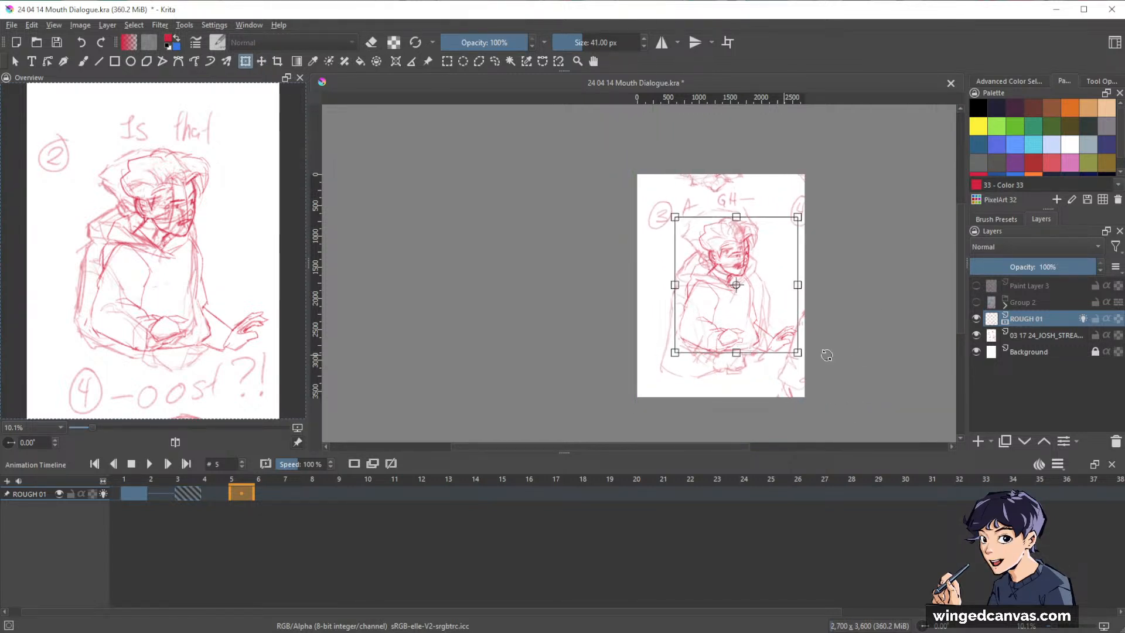
click(1034, 335)
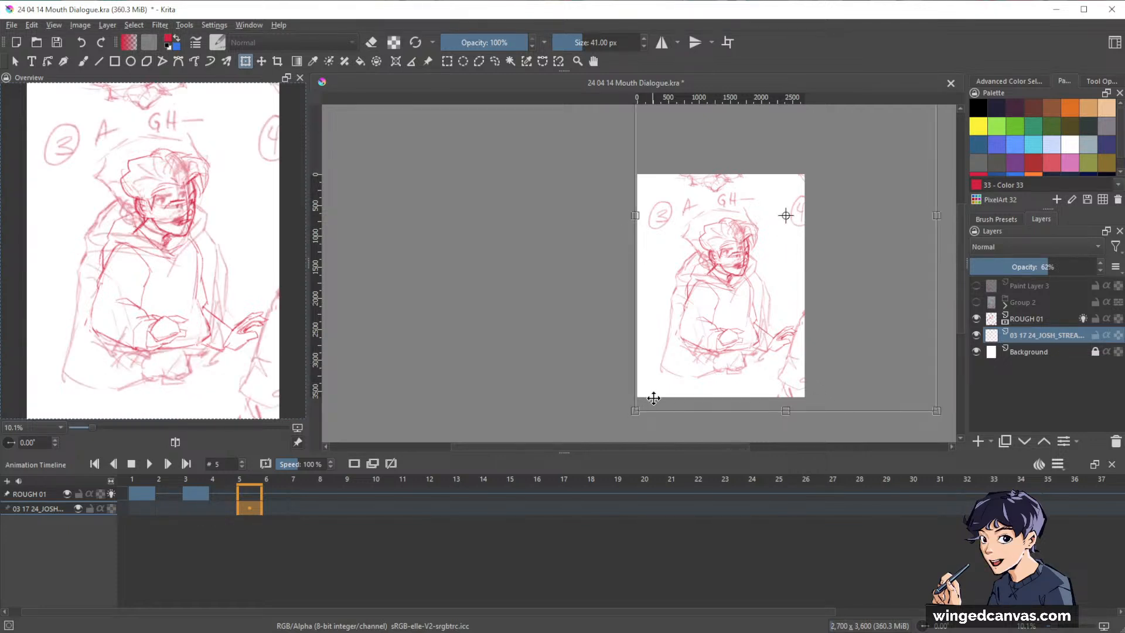
drag(634, 400, 686, 355)
mouse_move(782, 269)
mouse_down()
mouse_move(756, 302)
mouse_move(704, 278)
mouse_move(718, 253)
mouse_move(698, 221)
mouse_move(704, 213)
mouse_up()
scroll(808, 270, up, 2)
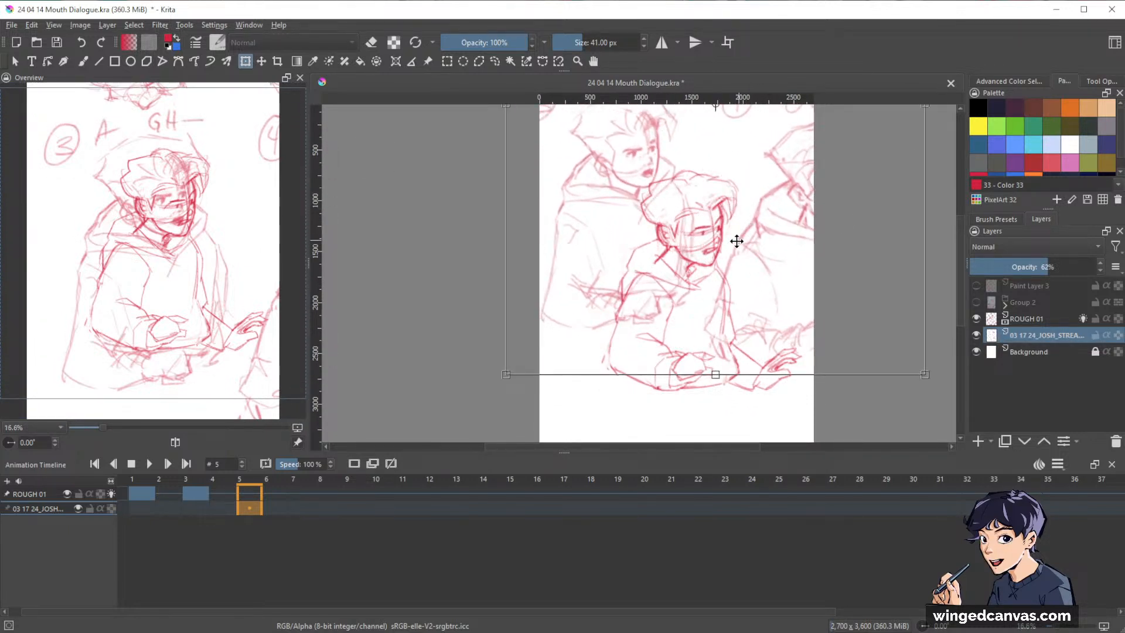
drag(731, 248, 750, 271)
drag(732, 397, 738, 311)
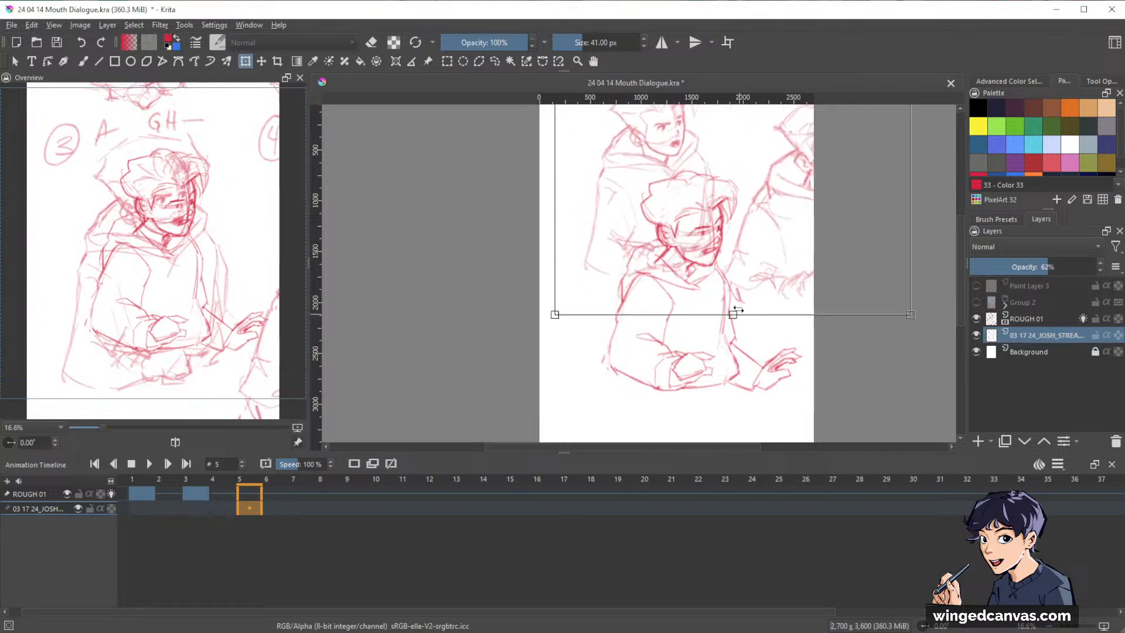
mouse_move(782, 229)
mouse_down()
mouse_move(736, 242)
mouse_move(743, 248)
mouse_up()
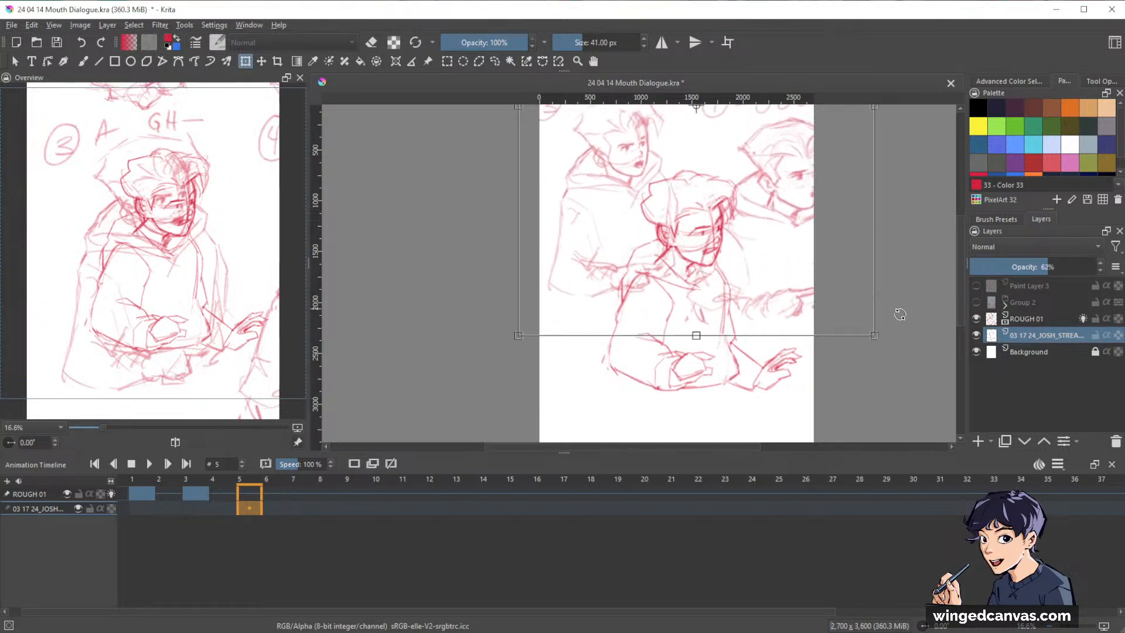
drag(839, 275, 843, 299)
drag(851, 259, 859, 282)
drag(856, 319, 827, 279)
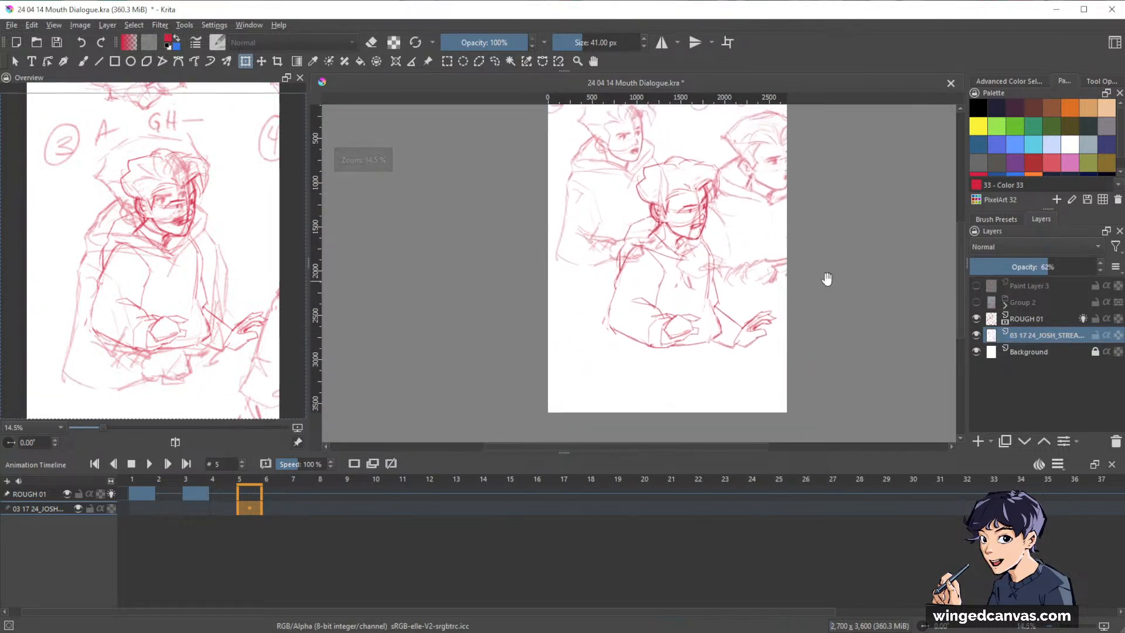
Set the storyboard sketch layer's opacity to 40% and make ROUGH 01 the active layer.
click(1021, 266)
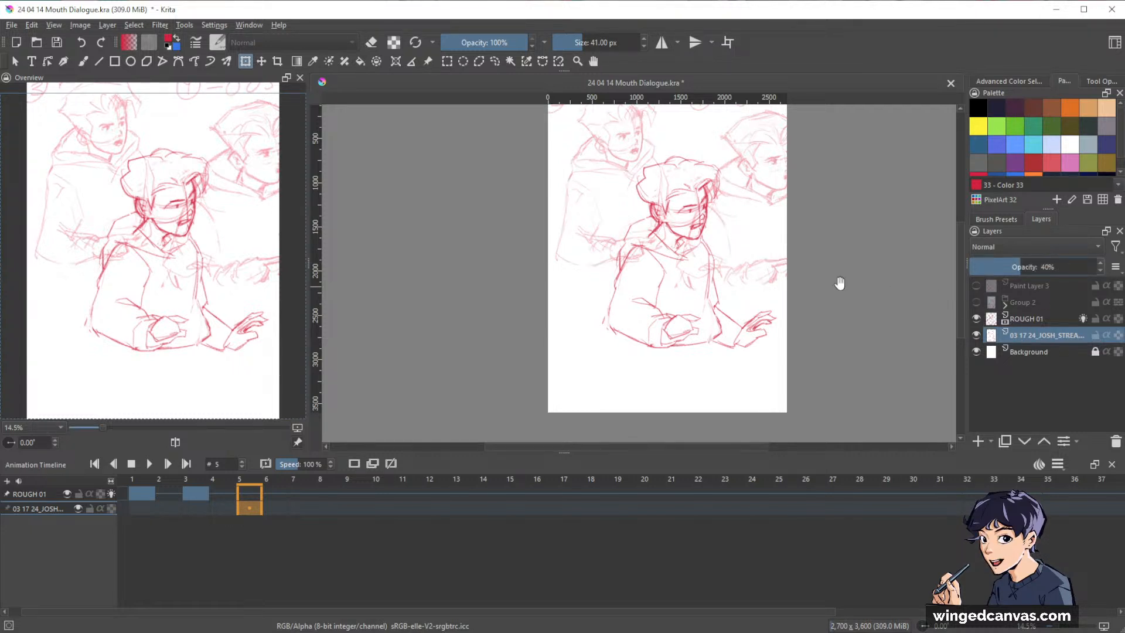
drag(838, 281, 862, 289)
click(1027, 318)
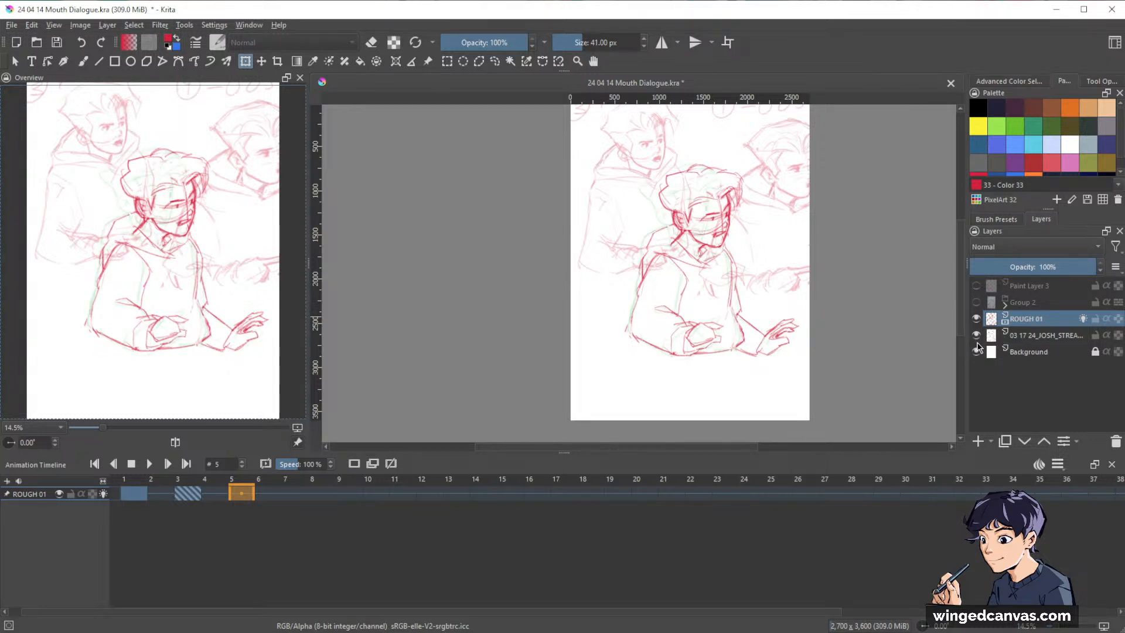
drag(829, 307, 837, 342)
drag(796, 294, 854, 314)
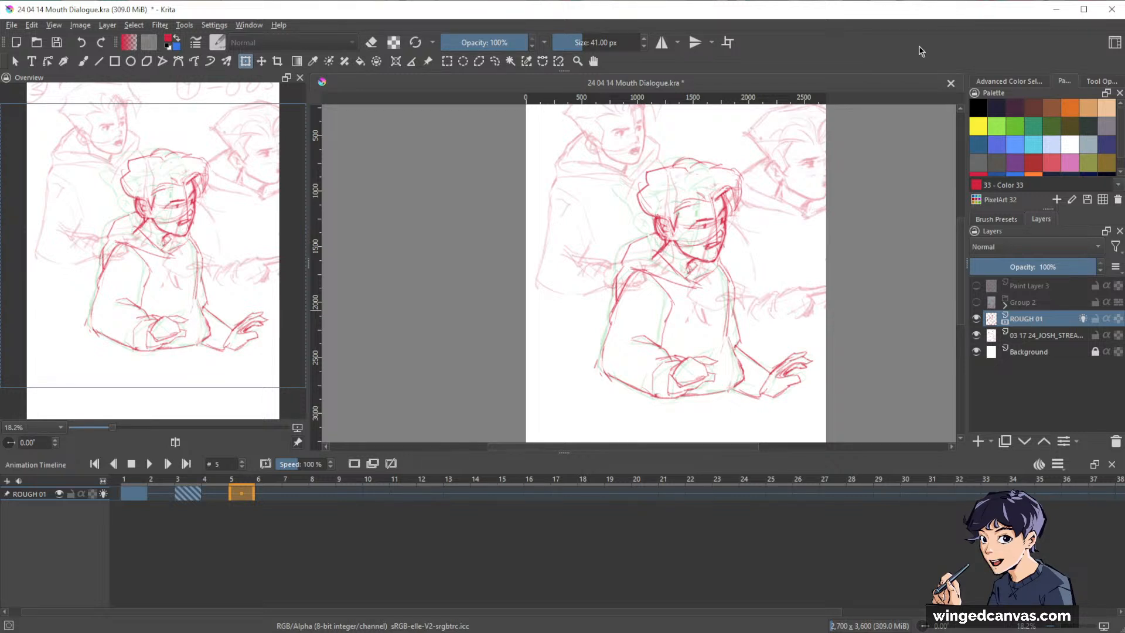
drag(770, 278, 759, 266)
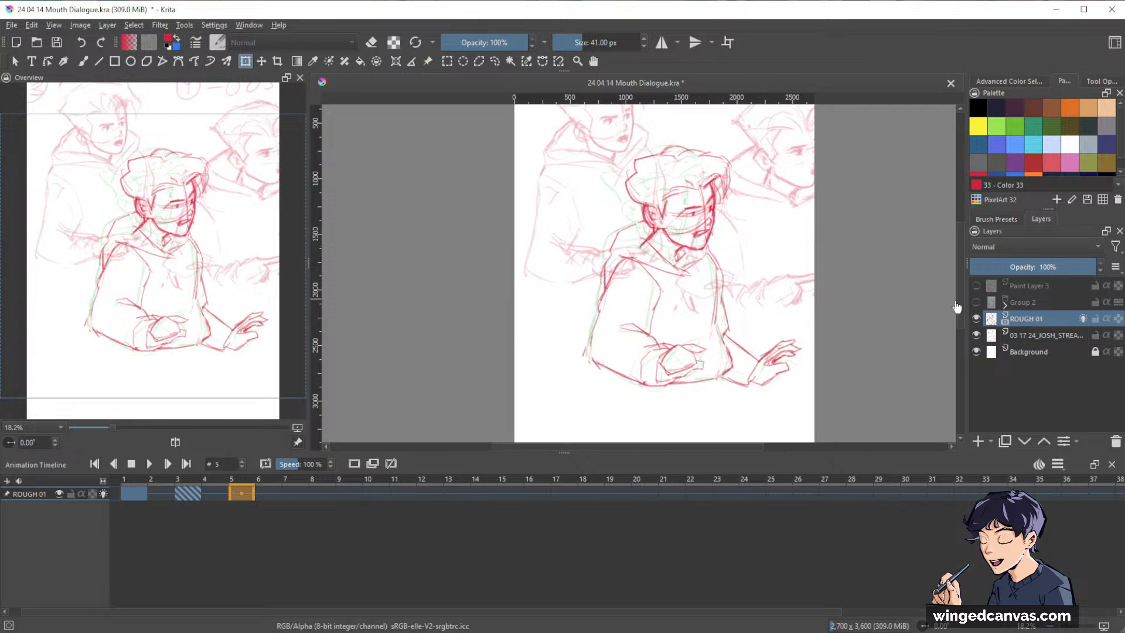
drag(845, 257, 848, 263)
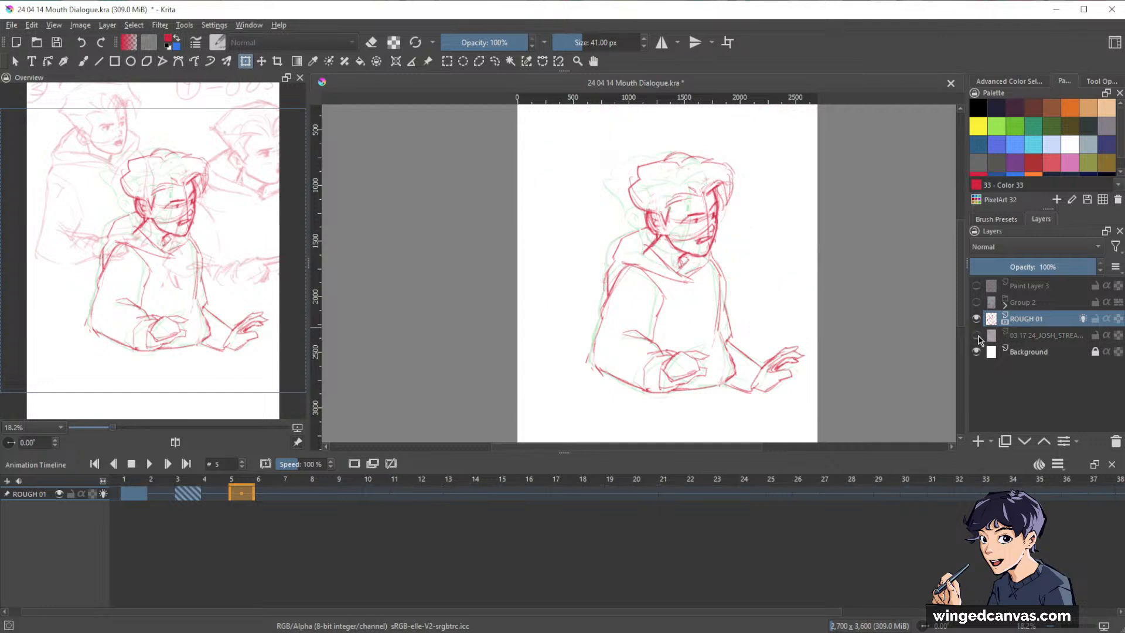
mouse_move(726, 252)
mouse_down()
mouse_move(792, 222)
mouse_move(746, 291)
mouse_move(820, 314)
mouse_move(821, 248)
mouse_up()
key(b)
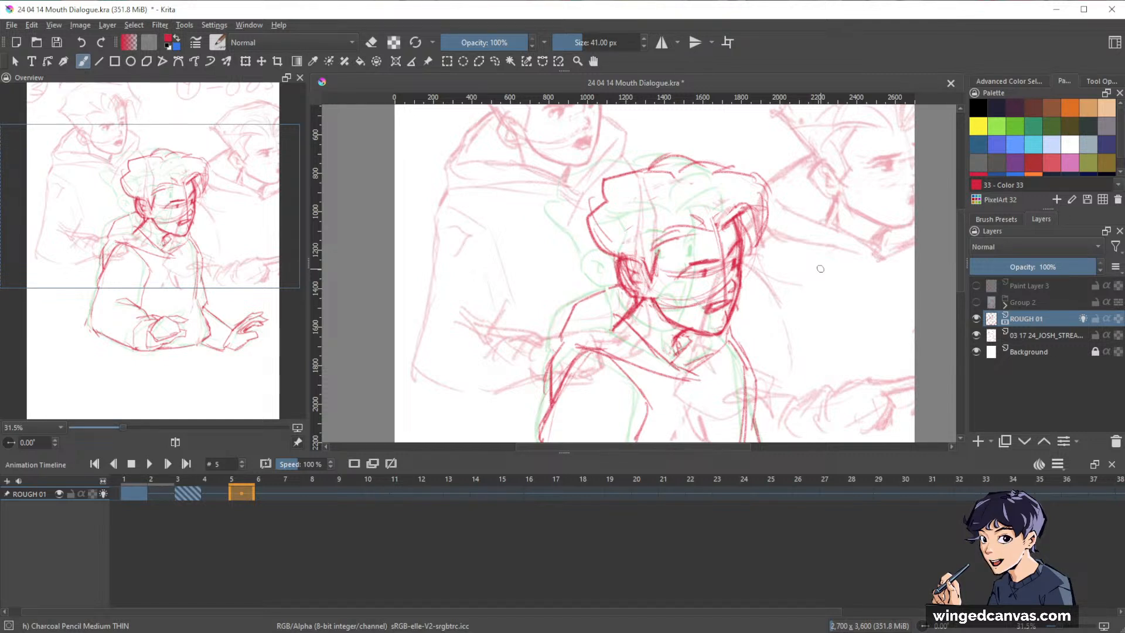
drag(759, 205, 785, 273)
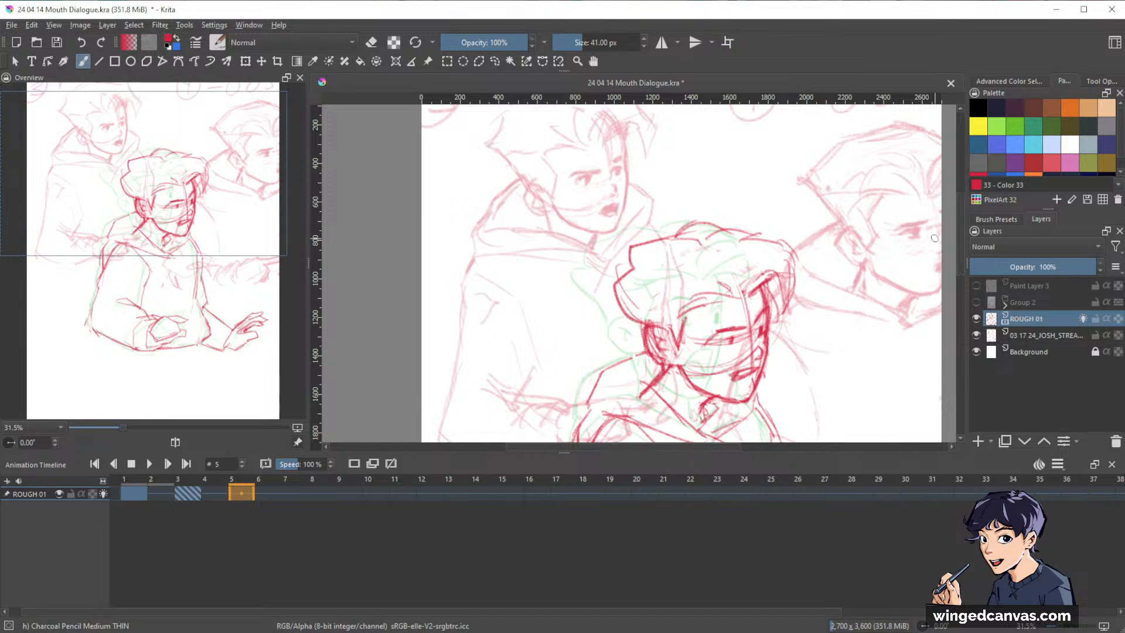
Move the storyboard sketch layer so its panel 3 figure sits closer to the rough figure, and hide the layer.
click(1033, 337)
key(t)
mouse_move(740, 158)
mouse_down()
mouse_move(791, 226)
mouse_move(772, 254)
mouse_move(846, 235)
mouse_up()
scroll(846, 235, down, 1)
scroll(829, 258, down, 3)
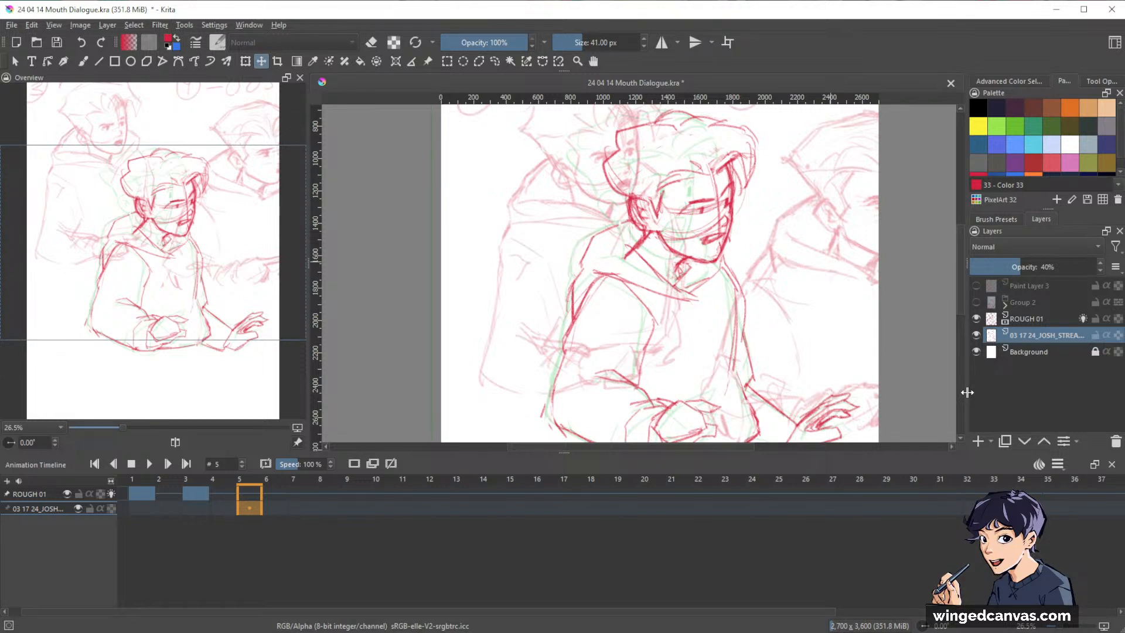
click(976, 335)
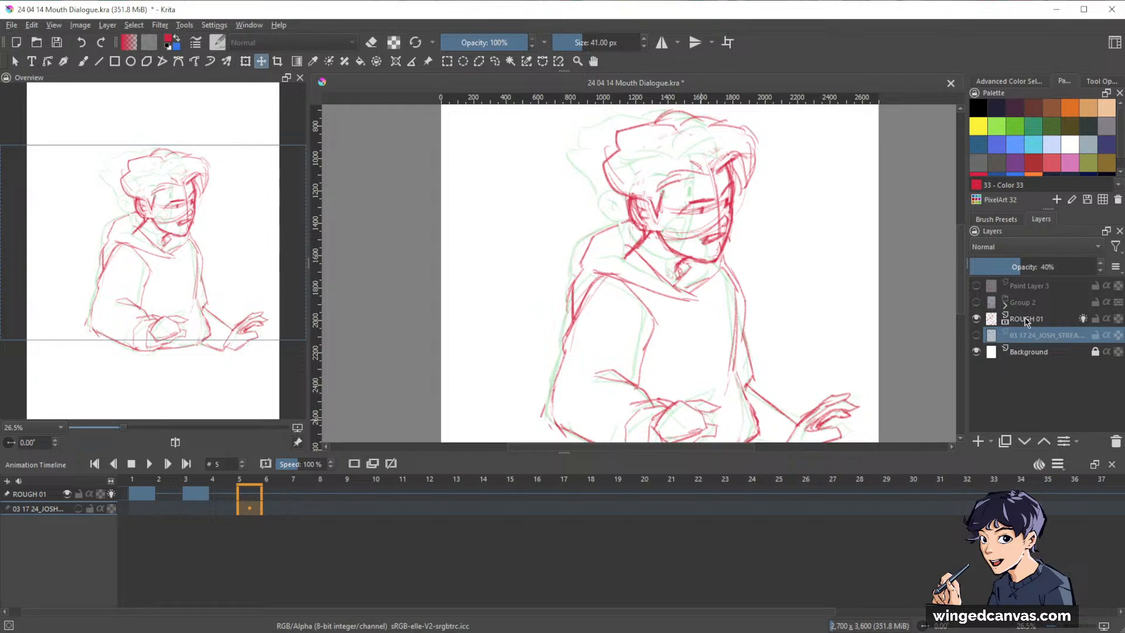
Make ROUGH 01 the active layer and duplicate its frame 3 drawing into a new keyframe at frame 5.
click(1032, 320)
drag(739, 215, 768, 200)
drag(778, 241, 804, 256)
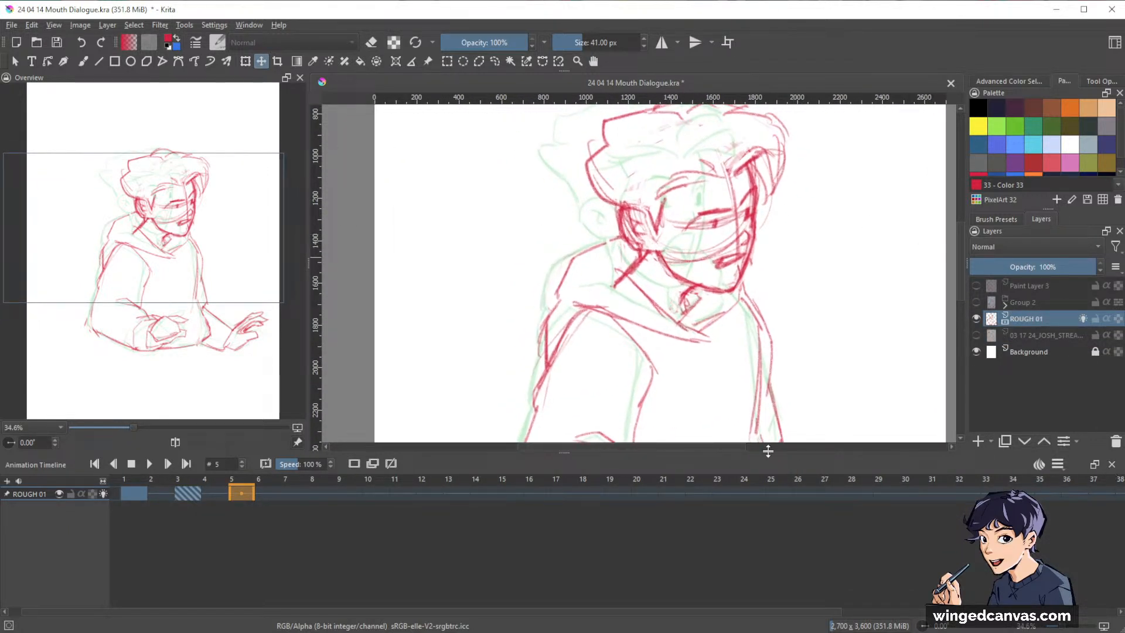
click(374, 464)
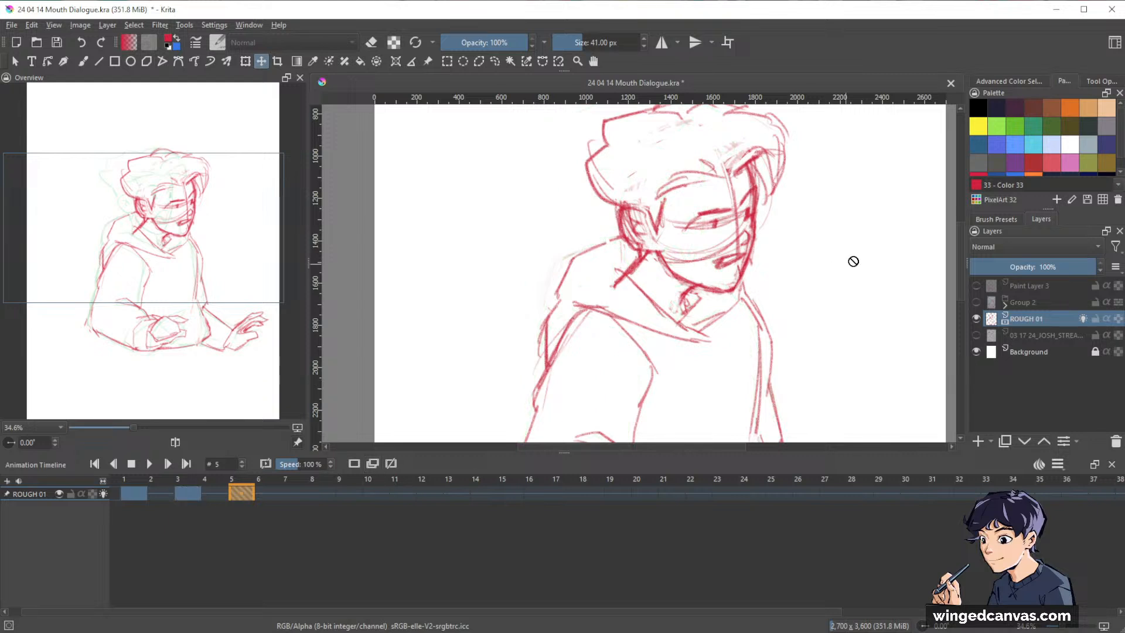
drag(853, 261, 854, 295)
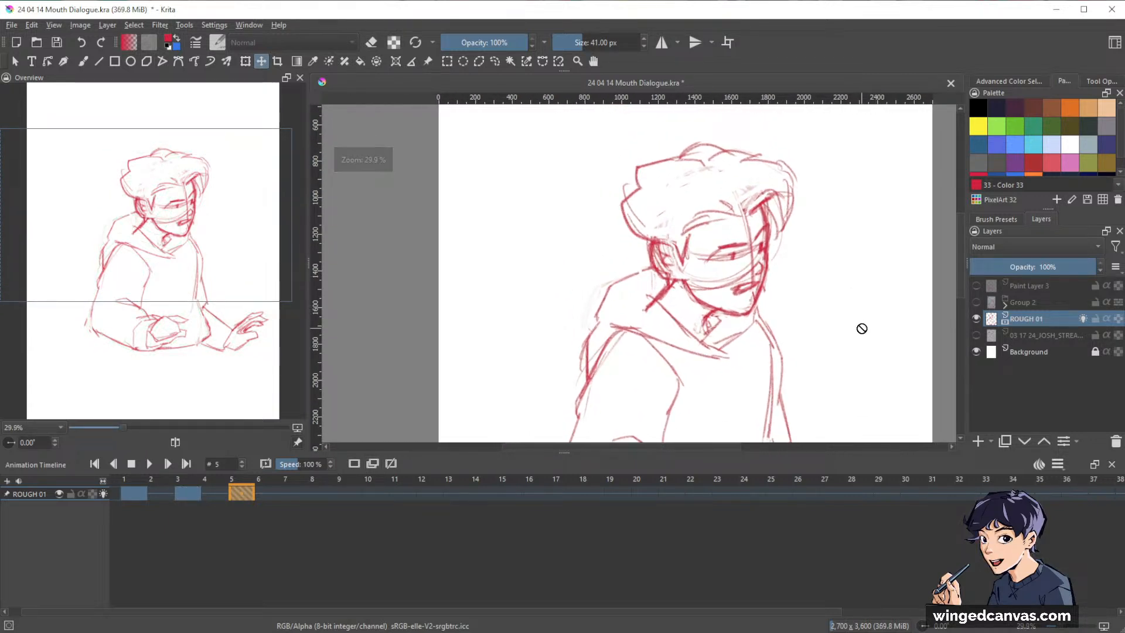
Erase the contour lines along the forehead and front hair of the frame 5 head.
key(e)
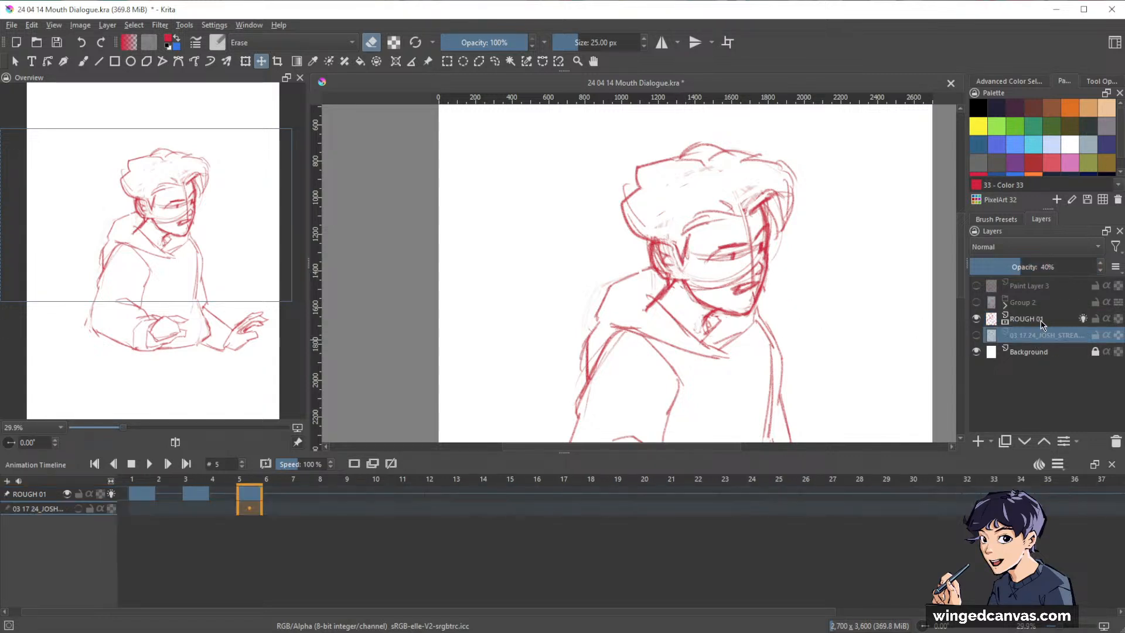
key(b)
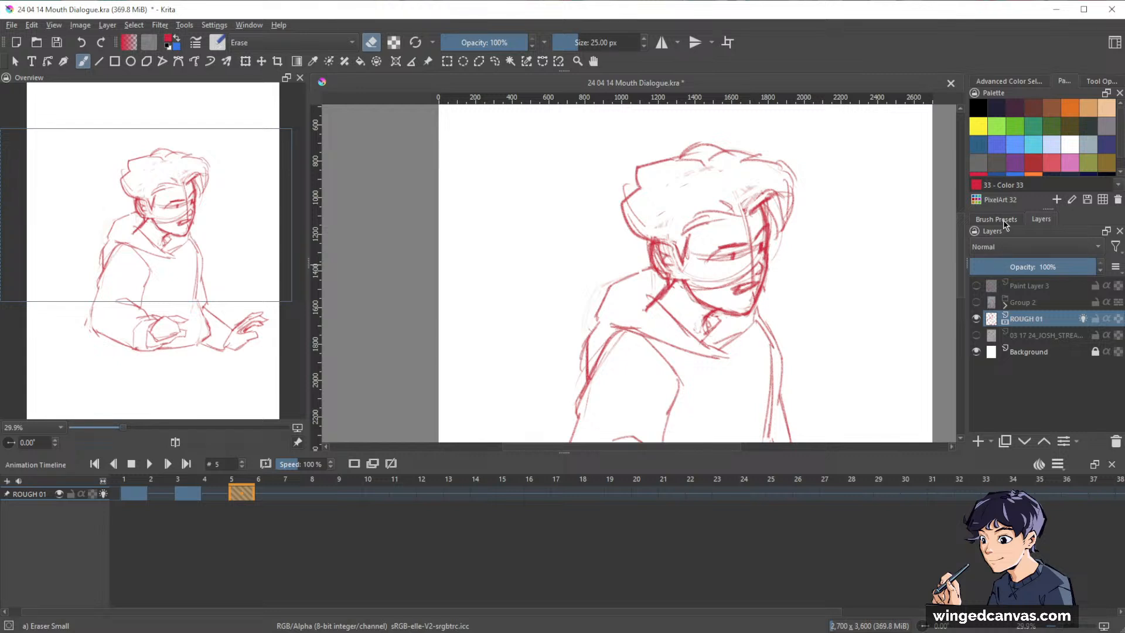
drag(764, 191, 769, 247)
drag(755, 195, 768, 254)
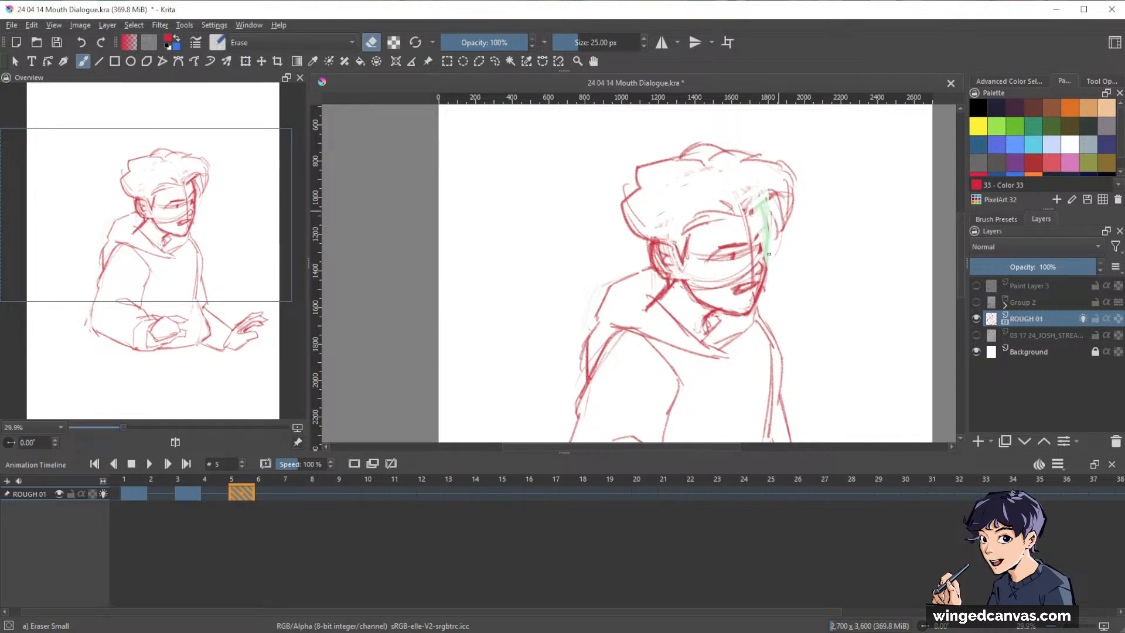
key(m)
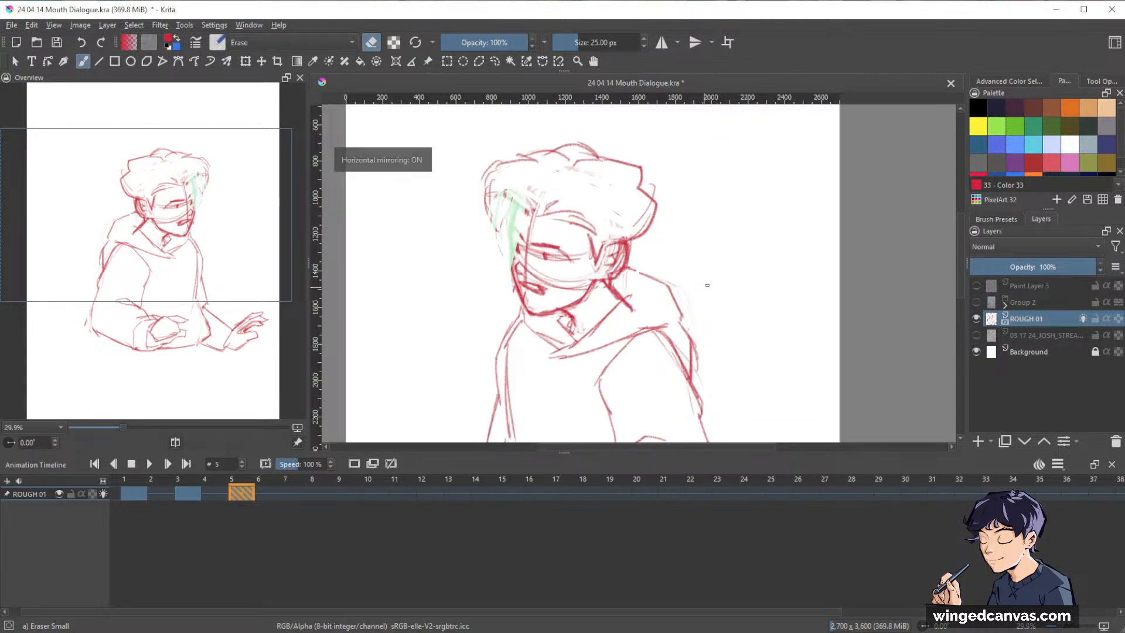
key(m)
Select the whole head at frame 5 with a freehand outline, delete it and clear the selection.
key(l)
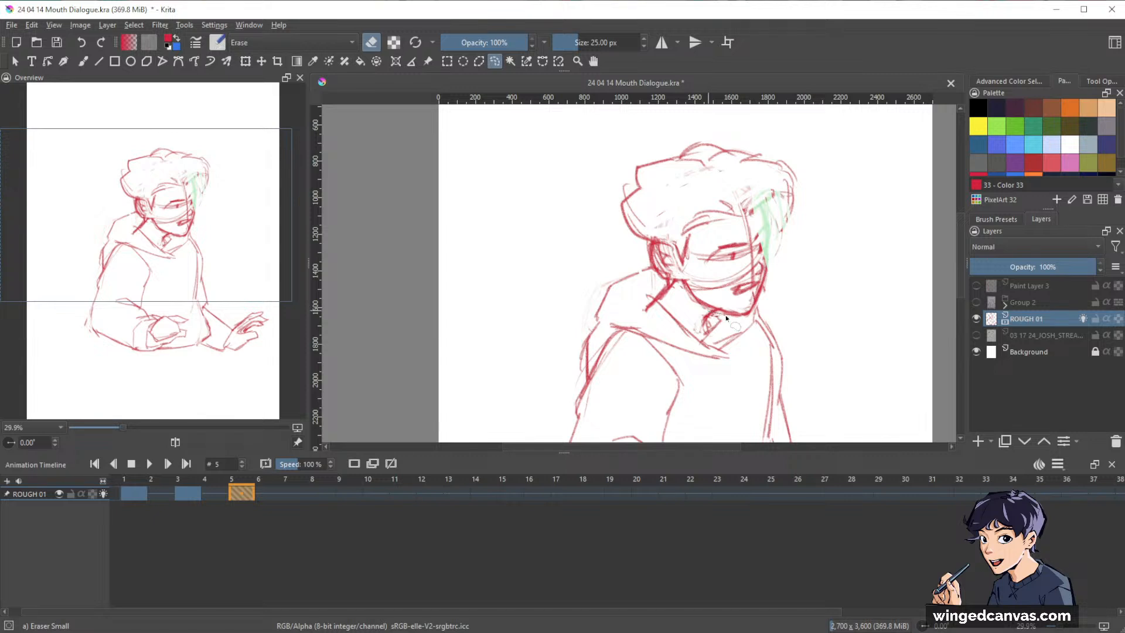
mouse_move(727, 318)
mouse_down()
mouse_move(767, 298)
mouse_move(837, 173)
mouse_move(627, 141)
mouse_move(600, 201)
mouse_move(654, 274)
mouse_move(633, 309)
mouse_move(675, 308)
mouse_move(725, 328)
mouse_up()
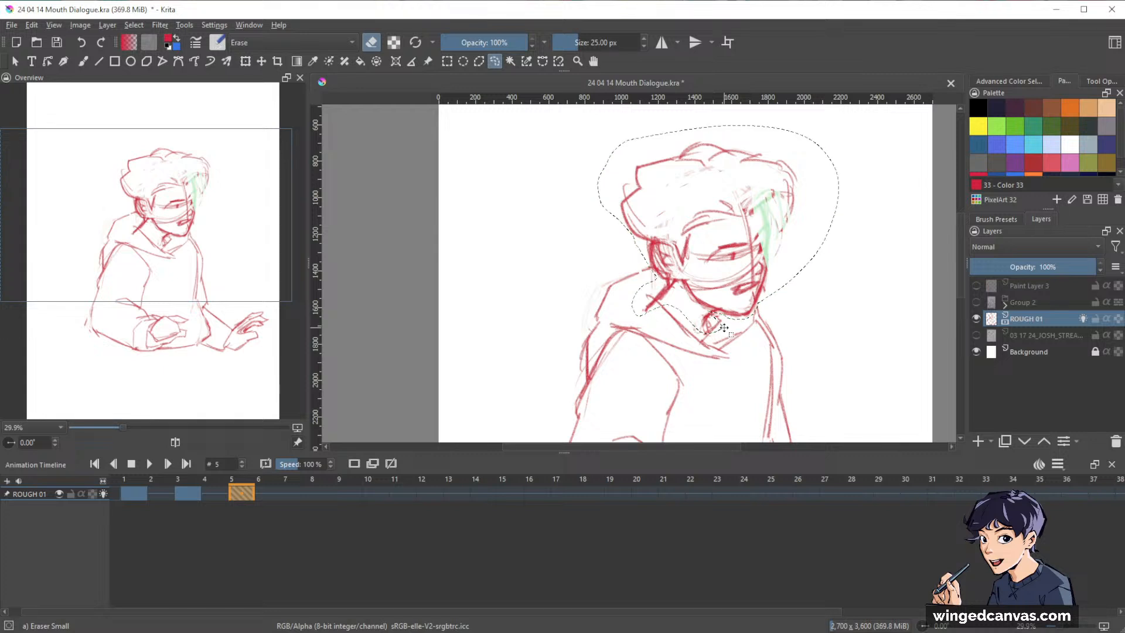
key(Delete)
key(ctrl+shift+a)
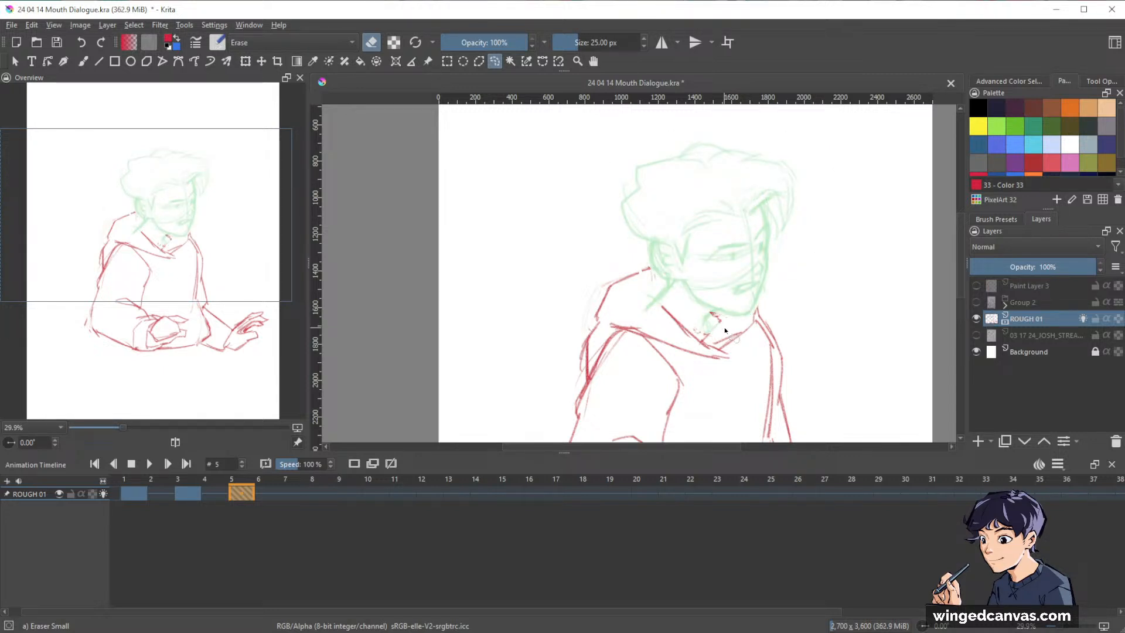
Choose the Charcoal Pencil Medium THIN brush preset and return to the layer list.
mouse_move(873, 329)
mouse_down()
mouse_move(854, 315)
mouse_move(868, 300)
mouse_move(824, 344)
mouse_move(866, 334)
mouse_move(815, 210)
mouse_up()
drag(836, 285, 854, 354)
key(b)
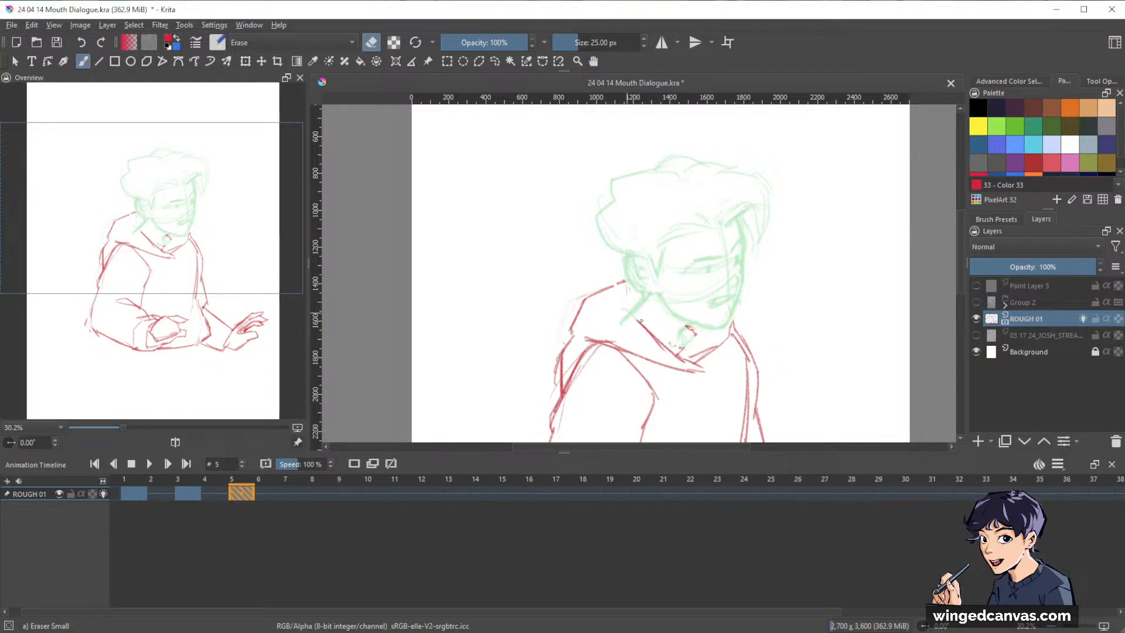
key(e)
drag(741, 311, 784, 269)
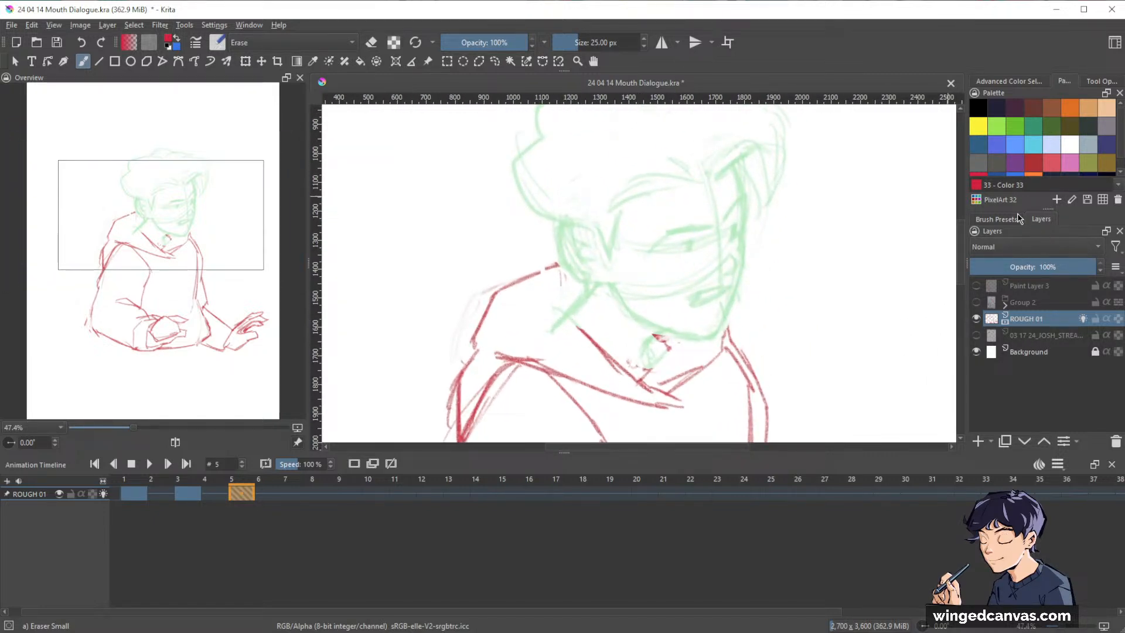
click(996, 219)
click(1015, 385)
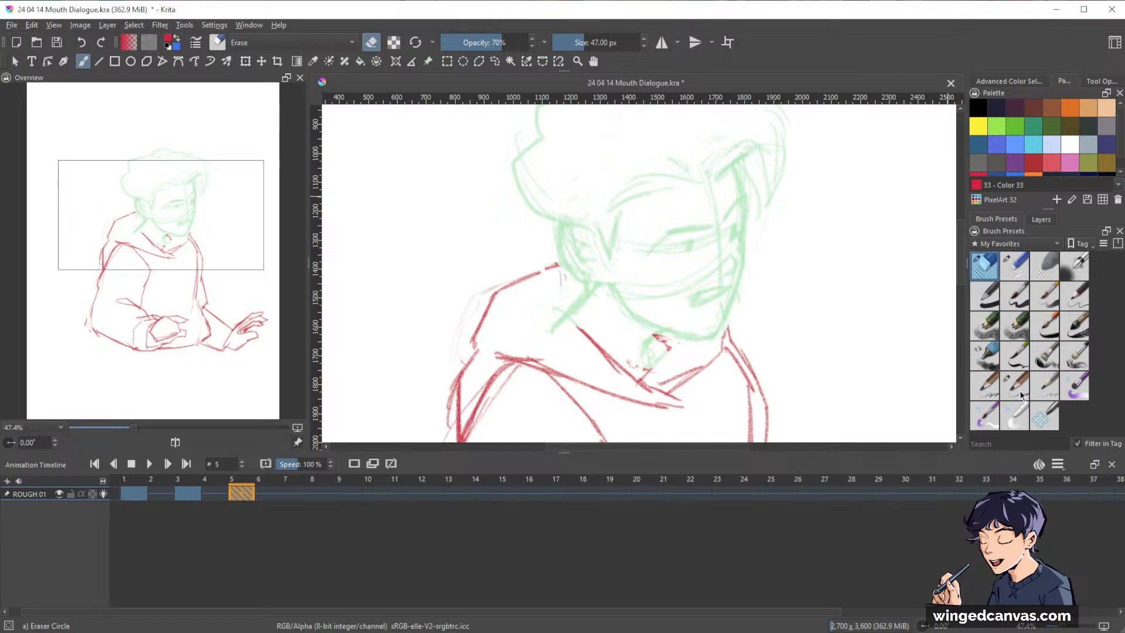
click(1045, 220)
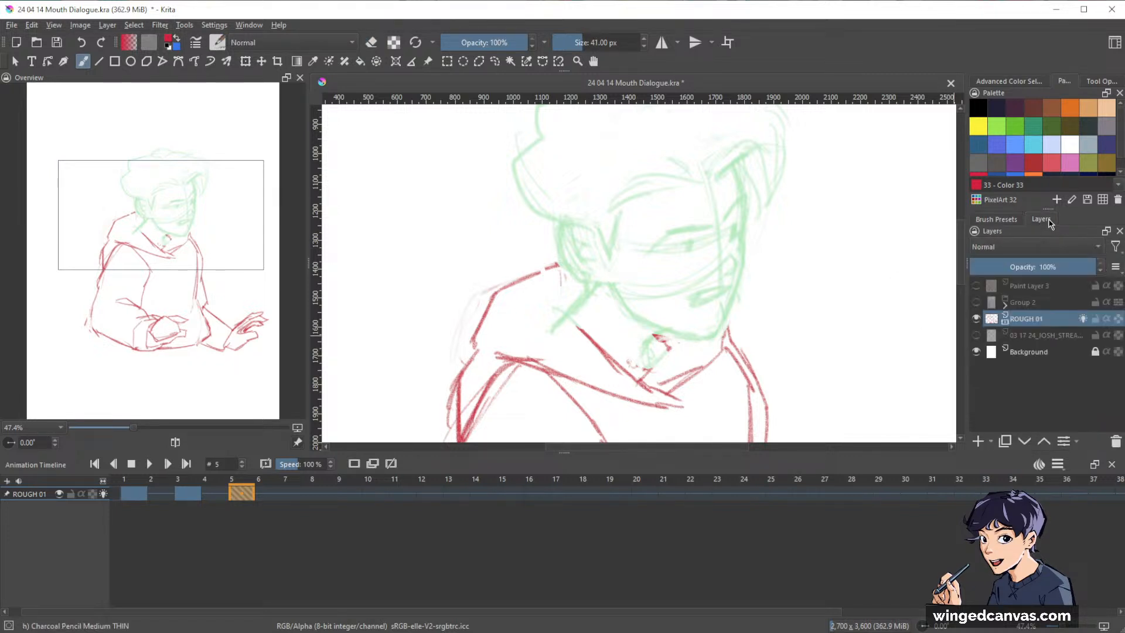
Enlarge the canvas area above the timeline and redraw the hood's inner edge and both neck lines at frame 5.
drag(816, 277, 830, 297)
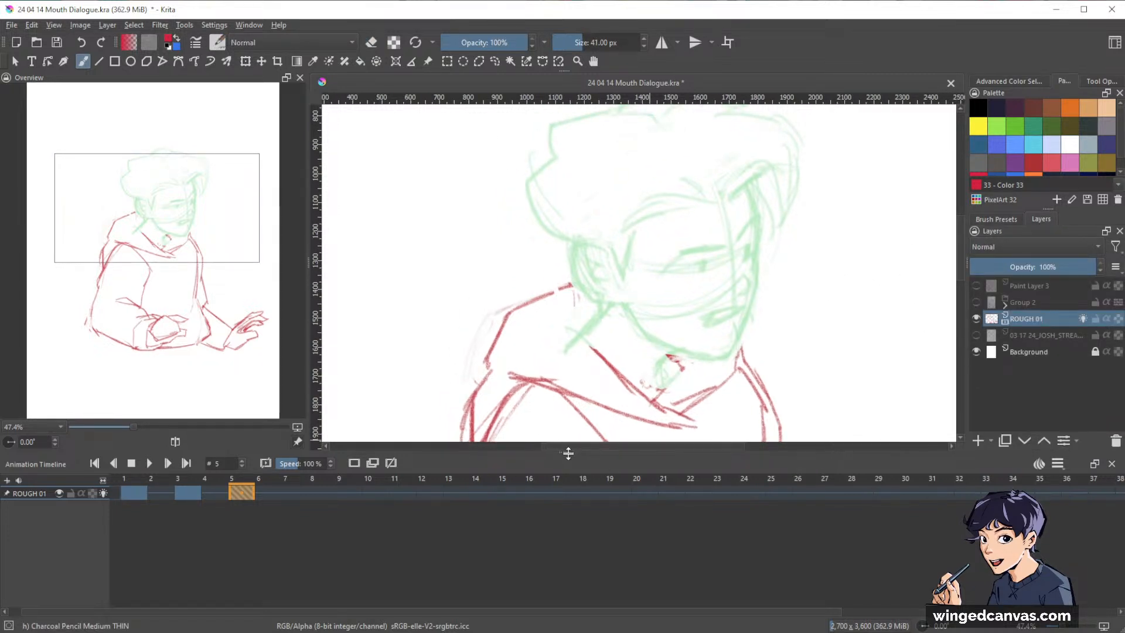
drag(568, 454, 567, 529)
drag(803, 332, 782, 385)
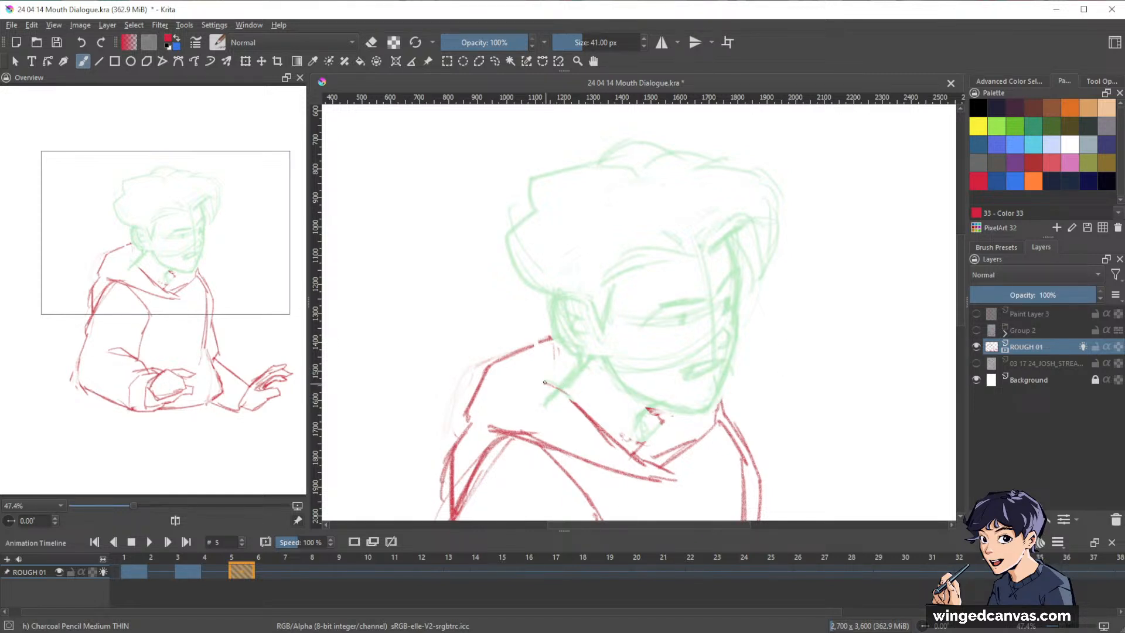
drag(544, 382, 582, 409)
key(o)
key(o)
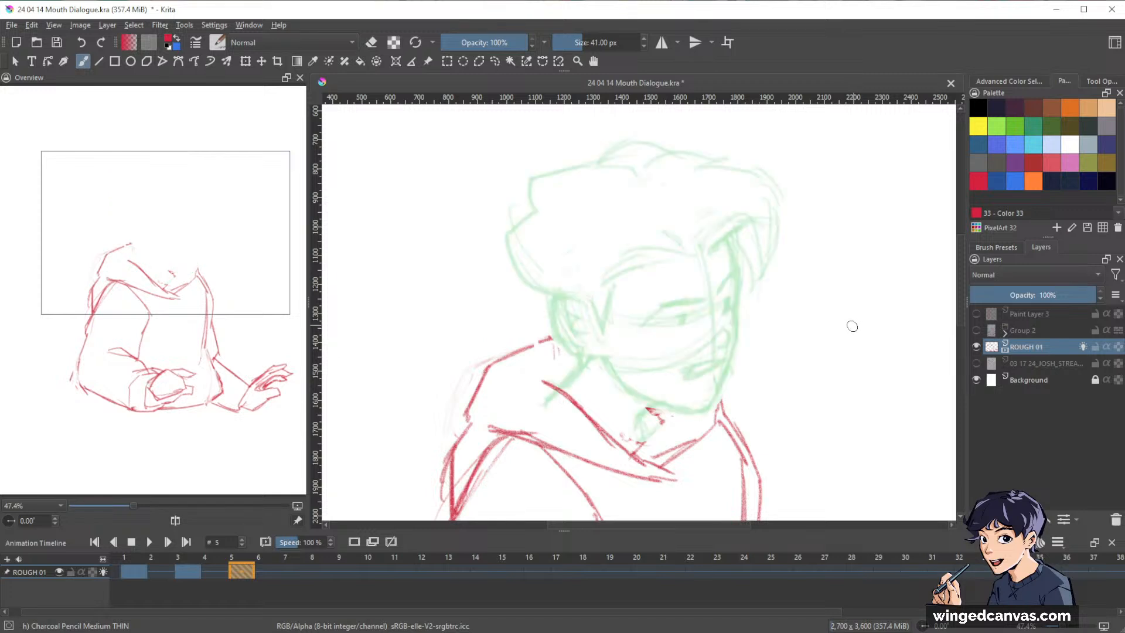
drag(768, 332, 802, 305)
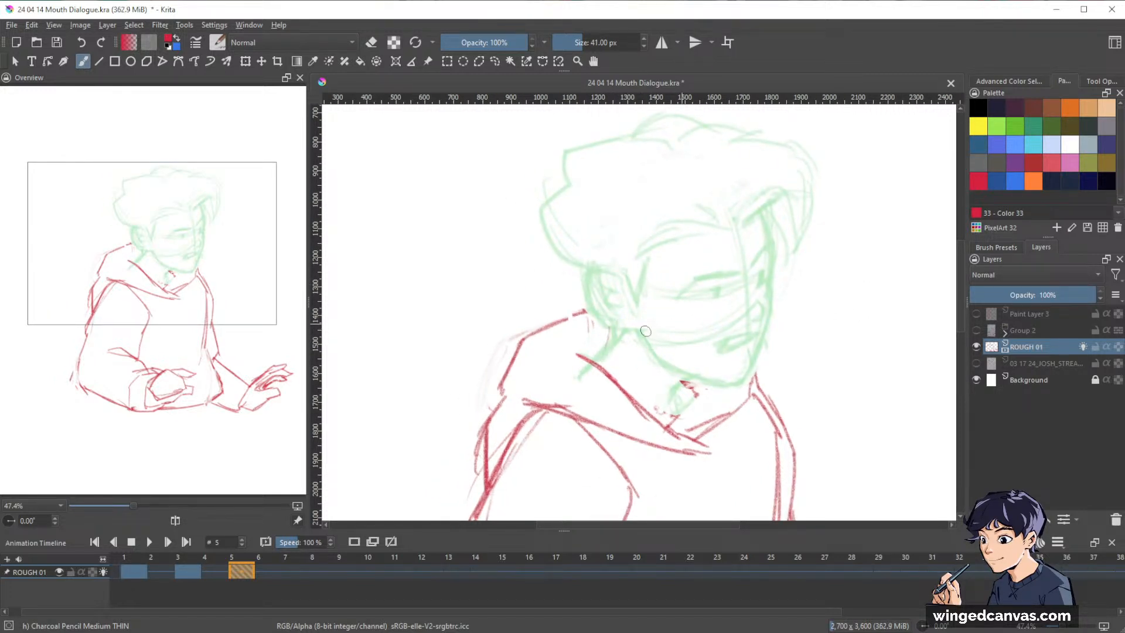
drag(611, 328, 604, 357)
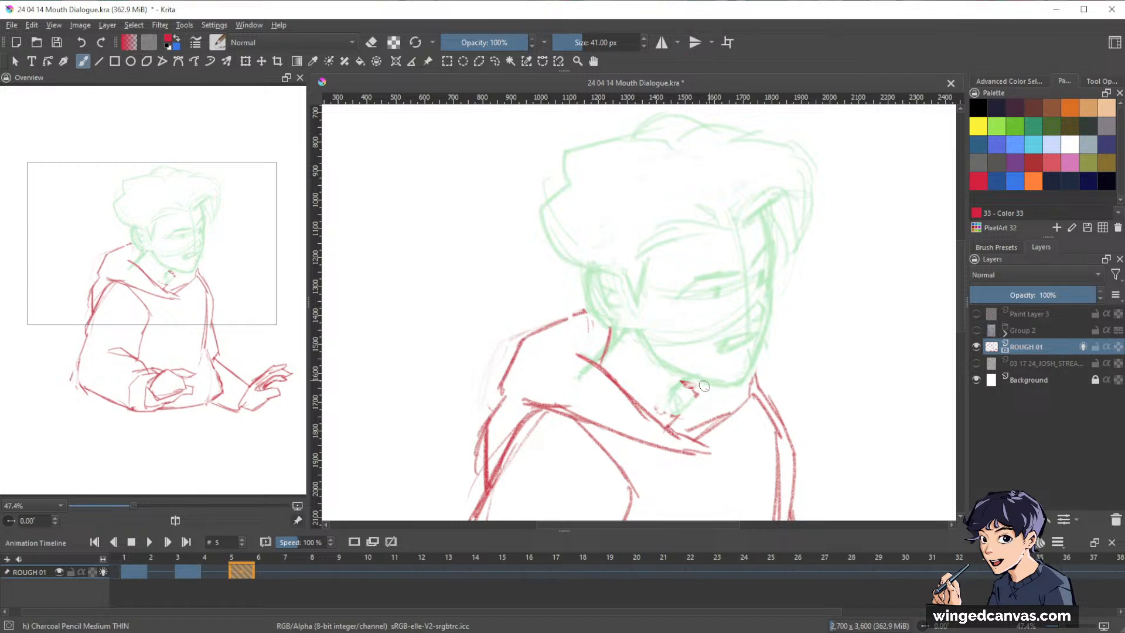
mouse_move(691, 377)
mouse_down()
mouse_move(672, 416)
mouse_move(672, 406)
mouse_up()
Sketch a construction circle for the skull over the onion-skinned head and darken its back edge down to the neck.
drag(824, 321, 794, 329)
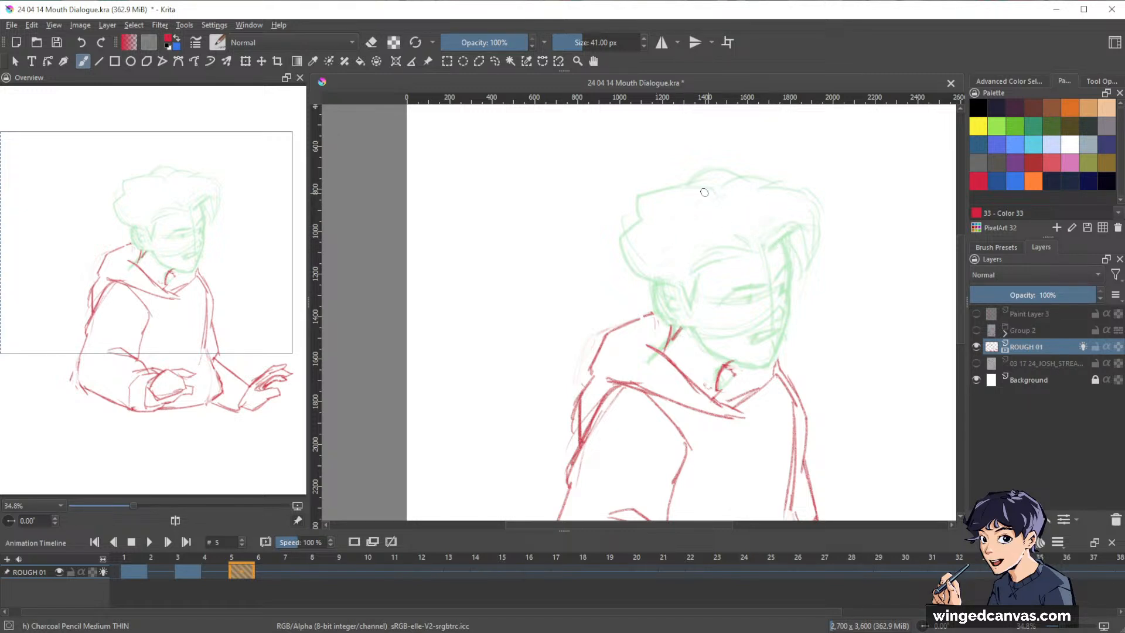
mouse_move(654, 228)
mouse_down()
mouse_move(657, 296)
mouse_move(642, 246)
mouse_move(697, 186)
mouse_up()
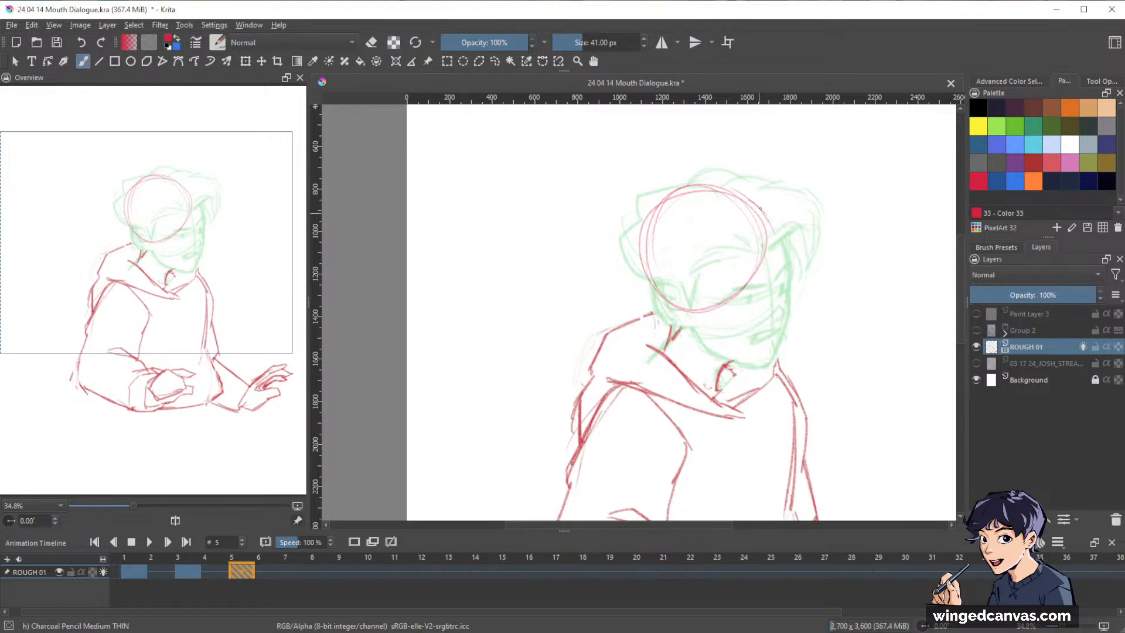
drag(645, 266, 651, 222)
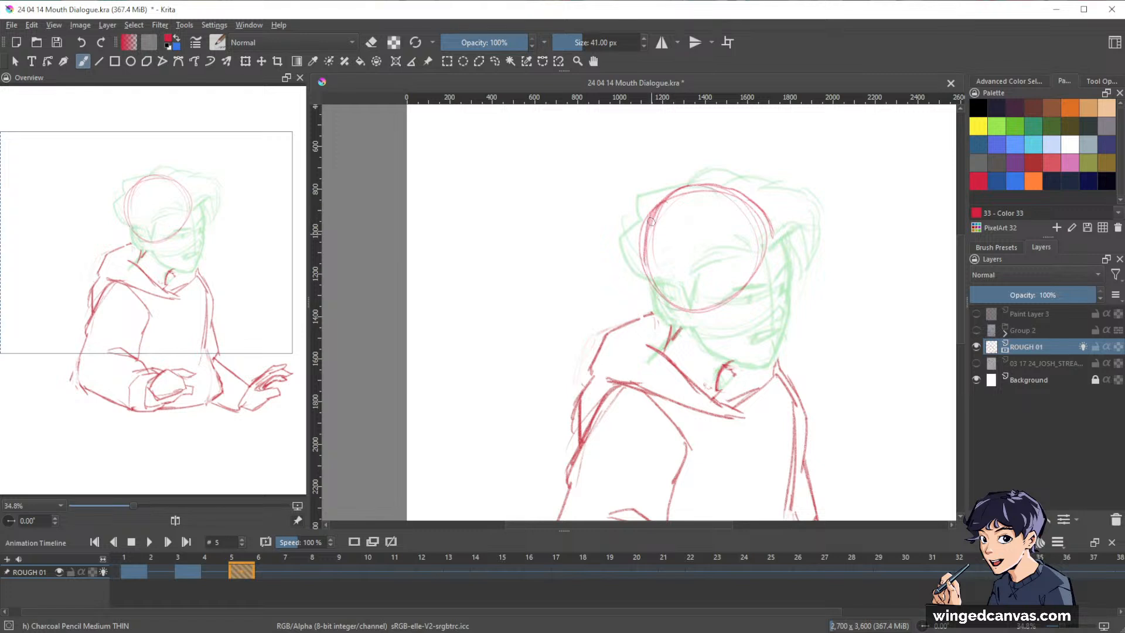
drag(813, 378, 808, 184)
drag(822, 322, 749, 389)
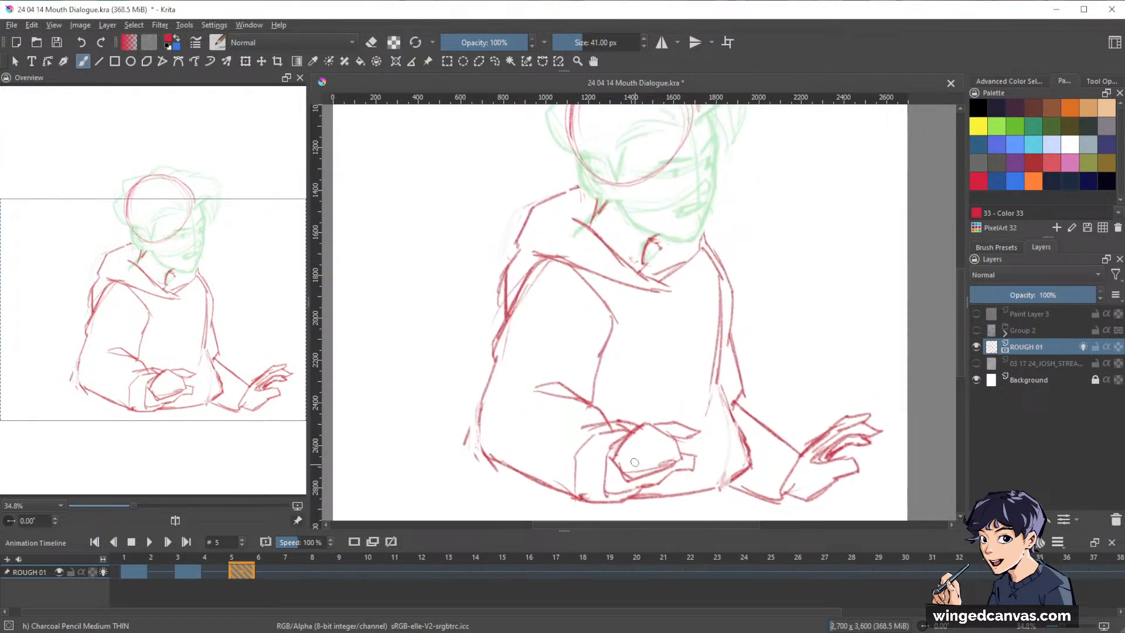
drag(812, 362, 843, 447)
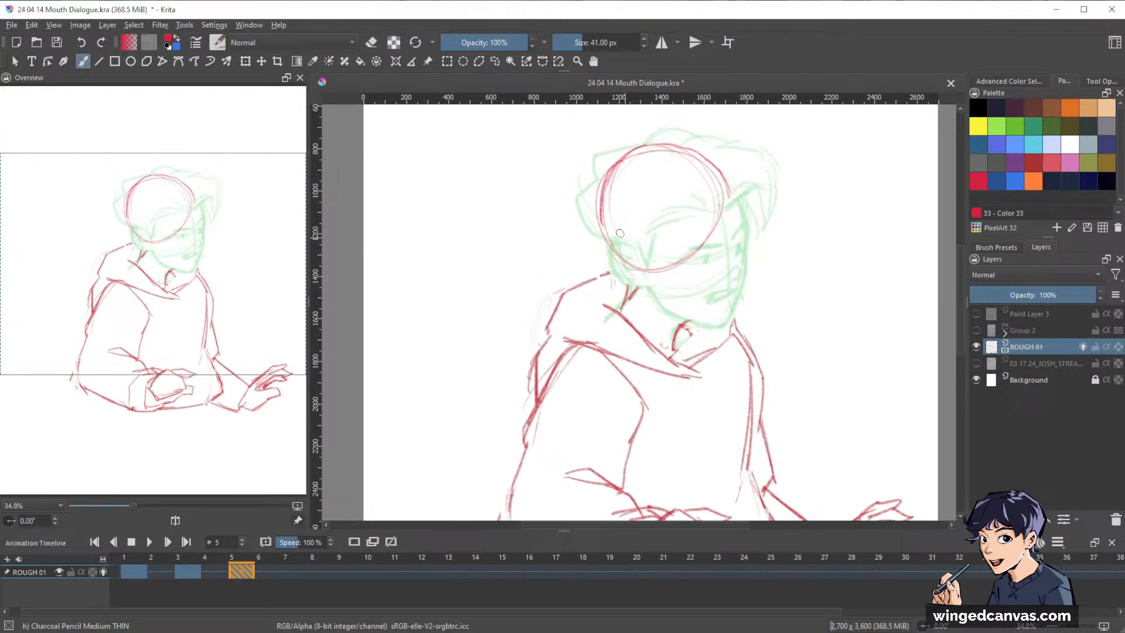
mouse_move(614, 163)
mouse_down()
mouse_move(606, 221)
mouse_move(633, 293)
mouse_up()
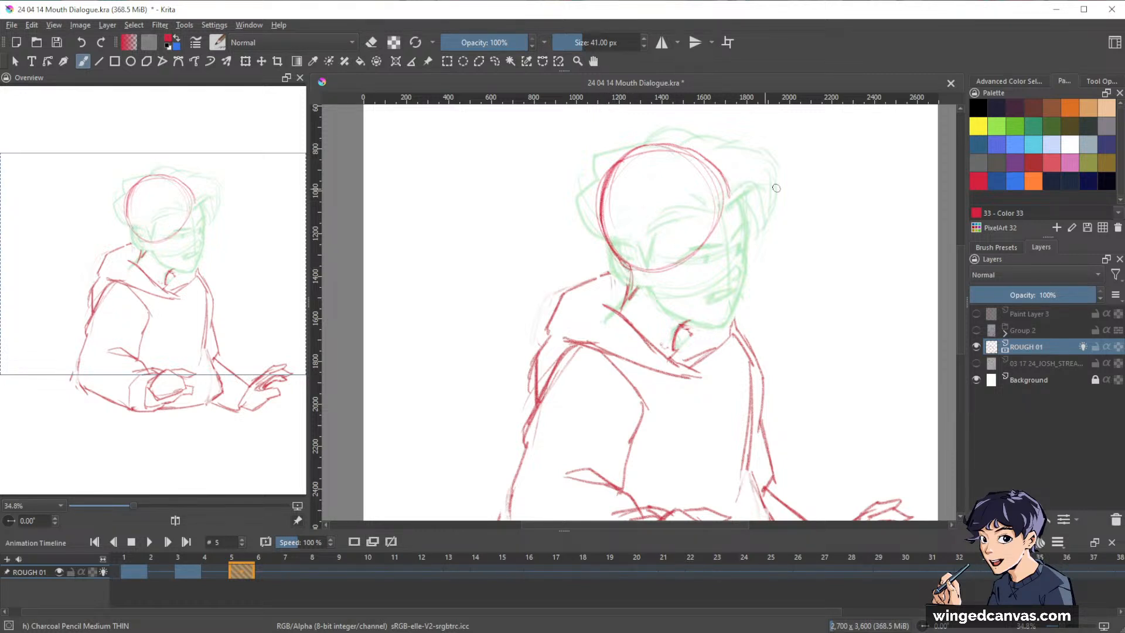
Select the skull circle with a freehand outline, move it slightly downward and clear the selection.
key(l)
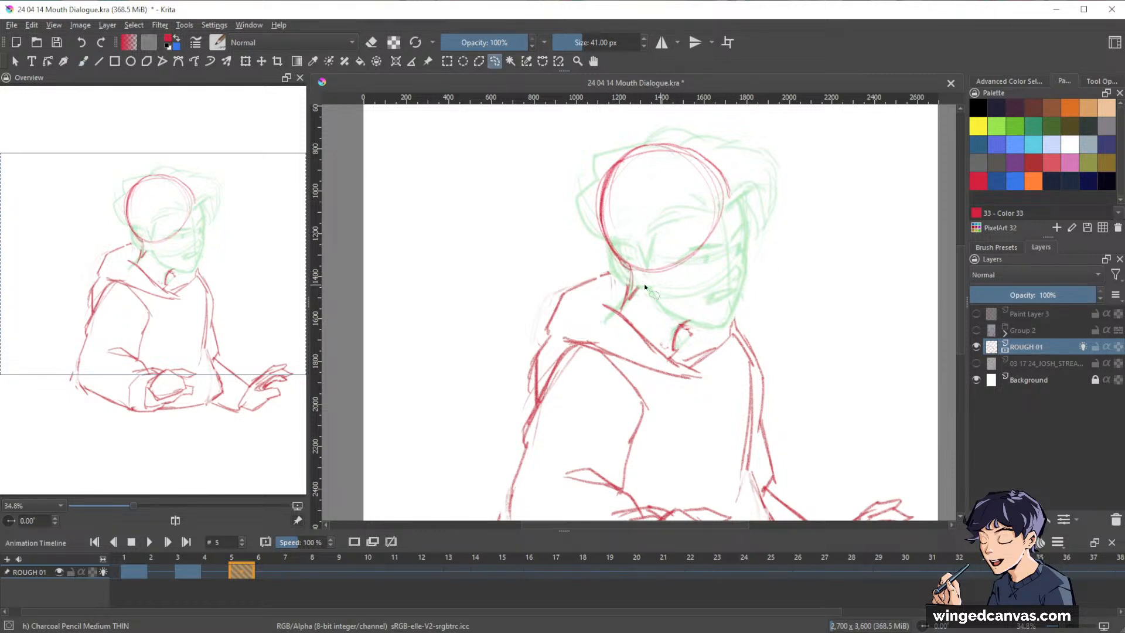
mouse_move(614, 263)
mouse_down()
mouse_move(774, 192)
mouse_move(580, 233)
mouse_up()
key(ctrl+t)
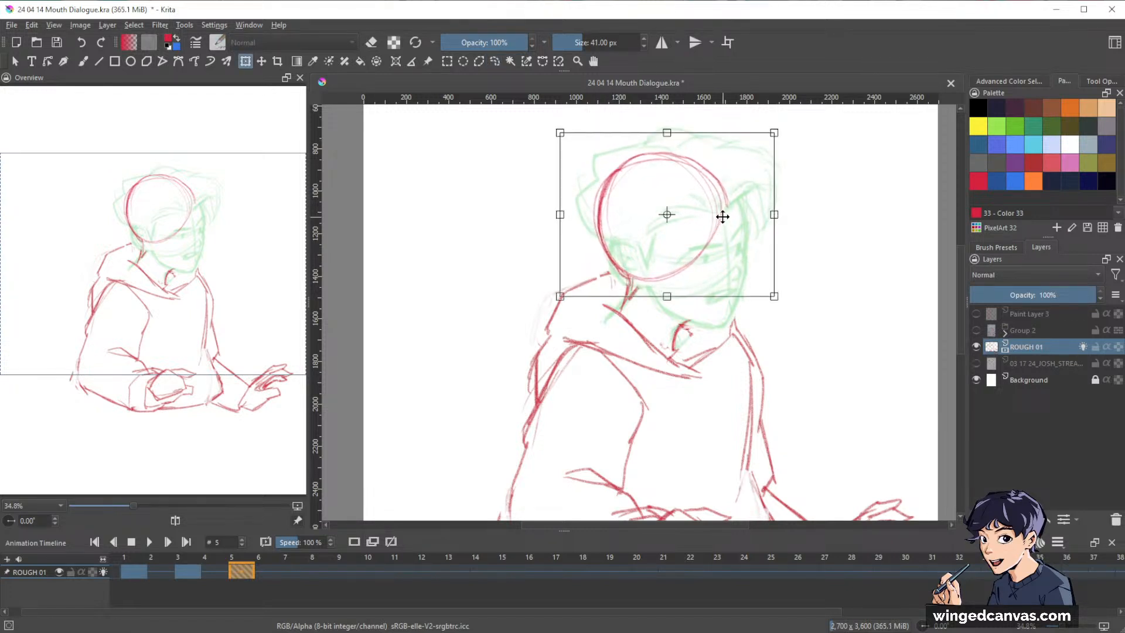
key(Return)
key(ctrl+shift+a)
Draw the front of the face, the jaw and the chin from the skull circle, and reinforce the top of the head.
key(b)
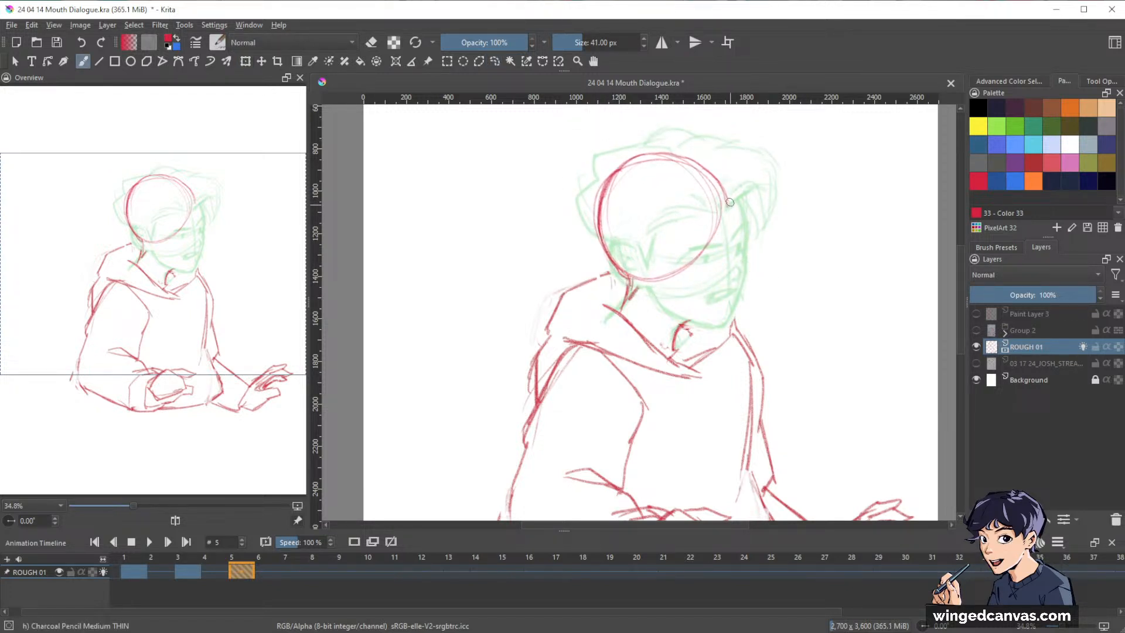
mouse_move(711, 169)
mouse_down()
mouse_move(736, 216)
mouse_move(725, 188)
mouse_move(733, 256)
mouse_up()
drag(728, 189, 737, 268)
mouse_move(728, 212)
mouse_down()
mouse_move(734, 275)
mouse_move(722, 301)
mouse_up()
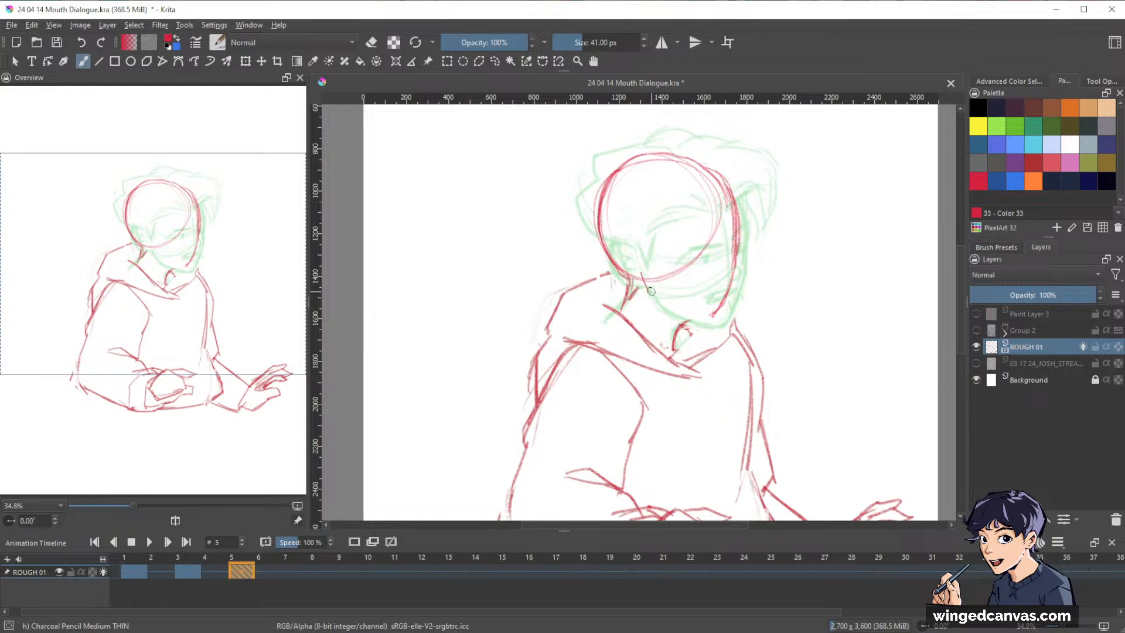
mouse_move(650, 296)
mouse_down()
mouse_move(706, 318)
mouse_move(680, 335)
mouse_up()
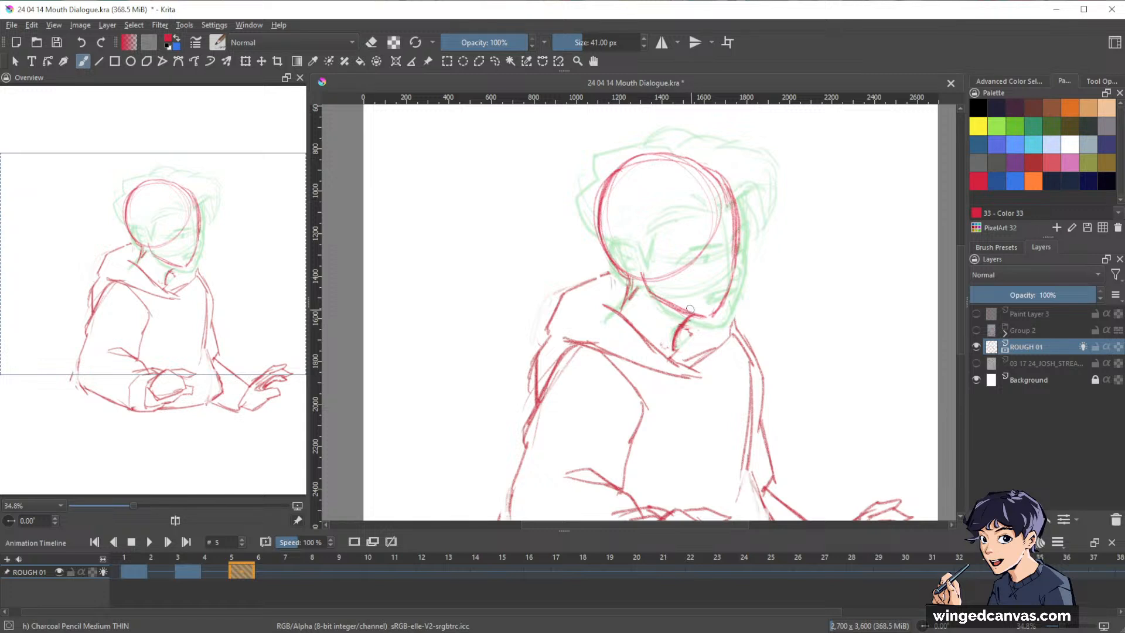
drag(651, 293, 708, 317)
mouse_move(726, 181)
mouse_down()
mouse_move(686, 157)
mouse_move(708, 162)
mouse_move(640, 159)
mouse_up()
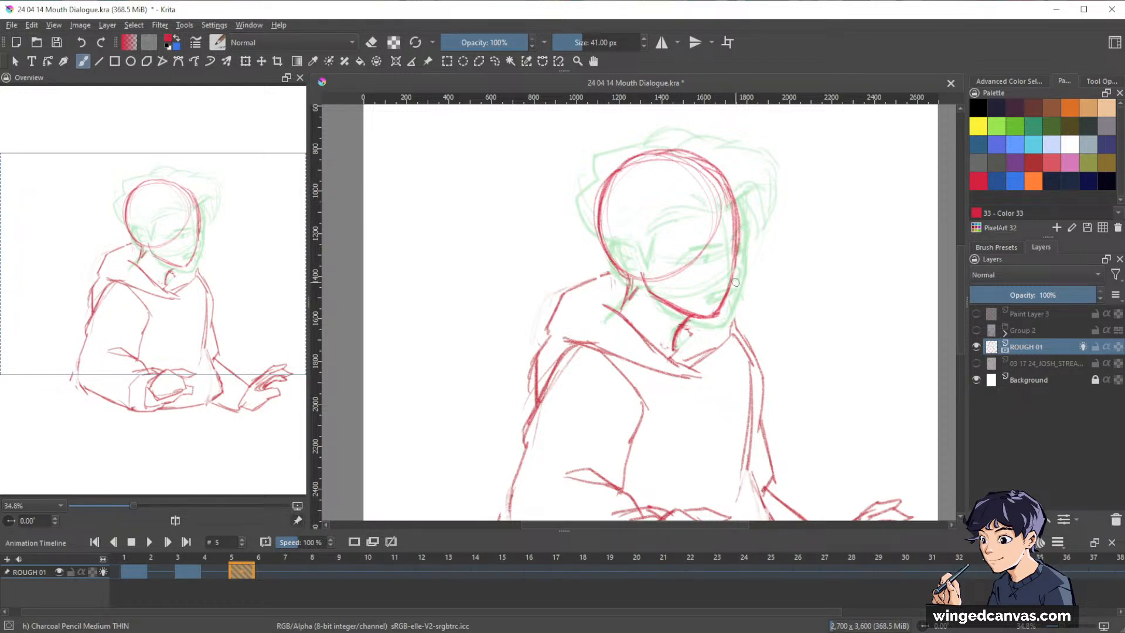
Erase the doubled sketch lines along the crown and the front of the skull with the Eraser Circle brush.
mouse_move(768, 252)
mouse_down()
mouse_move(693, 269)
mouse_move(743, 255)
mouse_up()
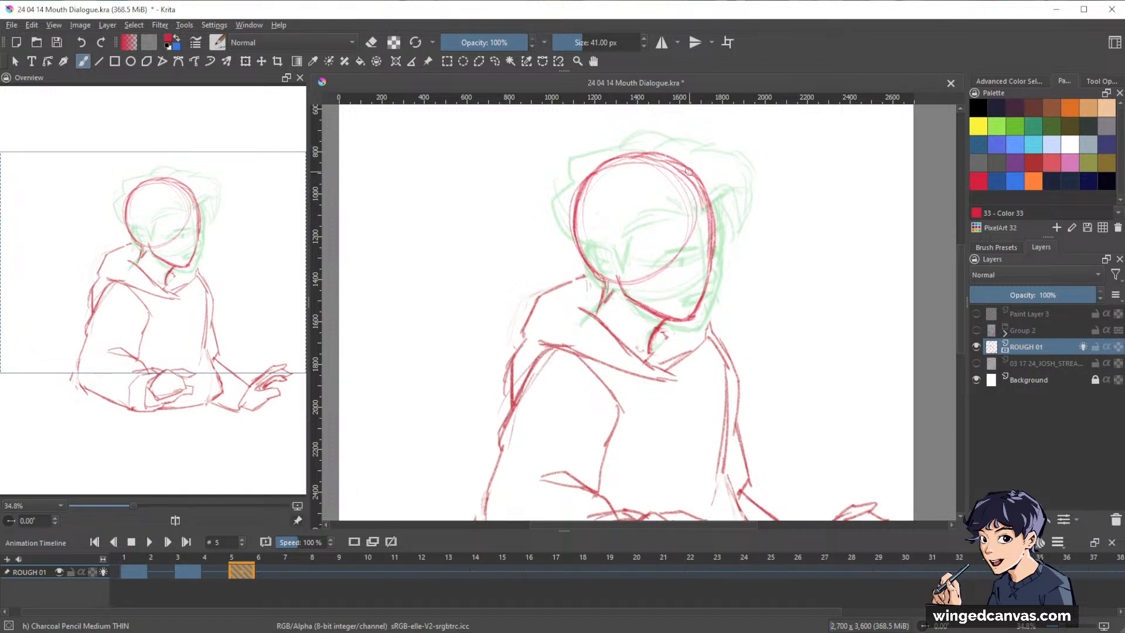
key(e)
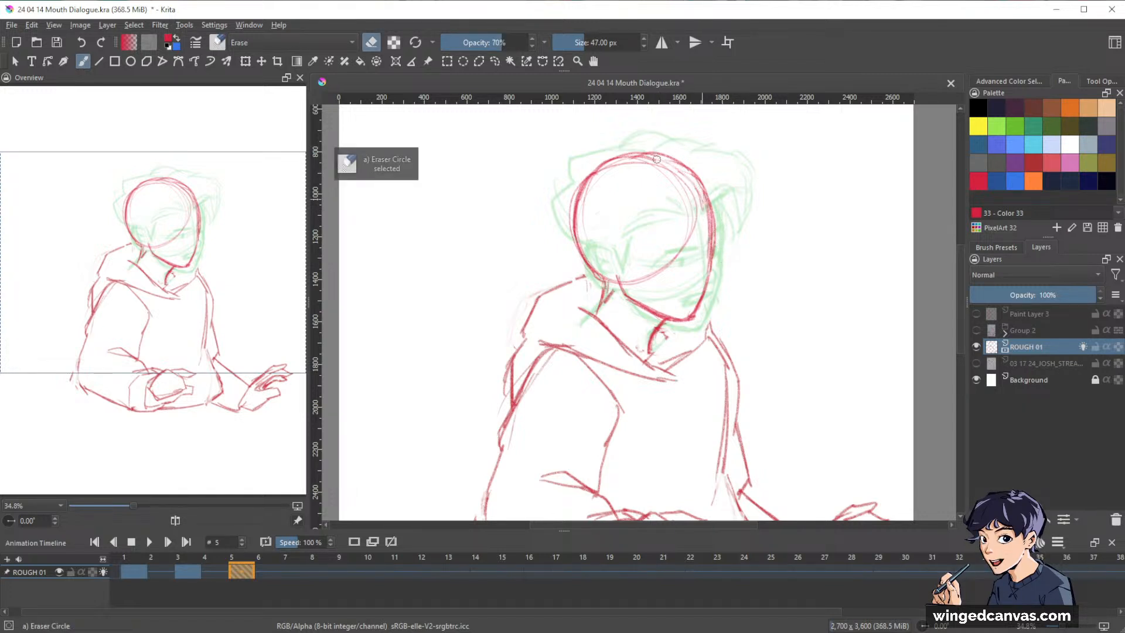
drag(657, 159, 612, 172)
drag(695, 185, 709, 211)
key(e)
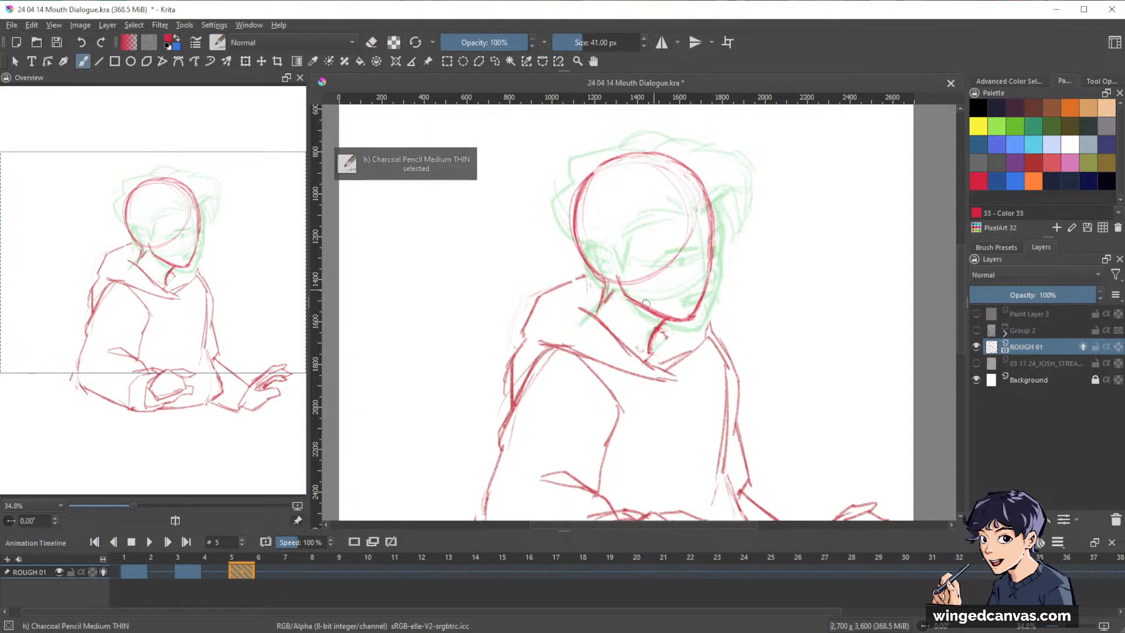
Clean up the front neck line below the chin and redraw it with the charcoal pencil.
key(e)
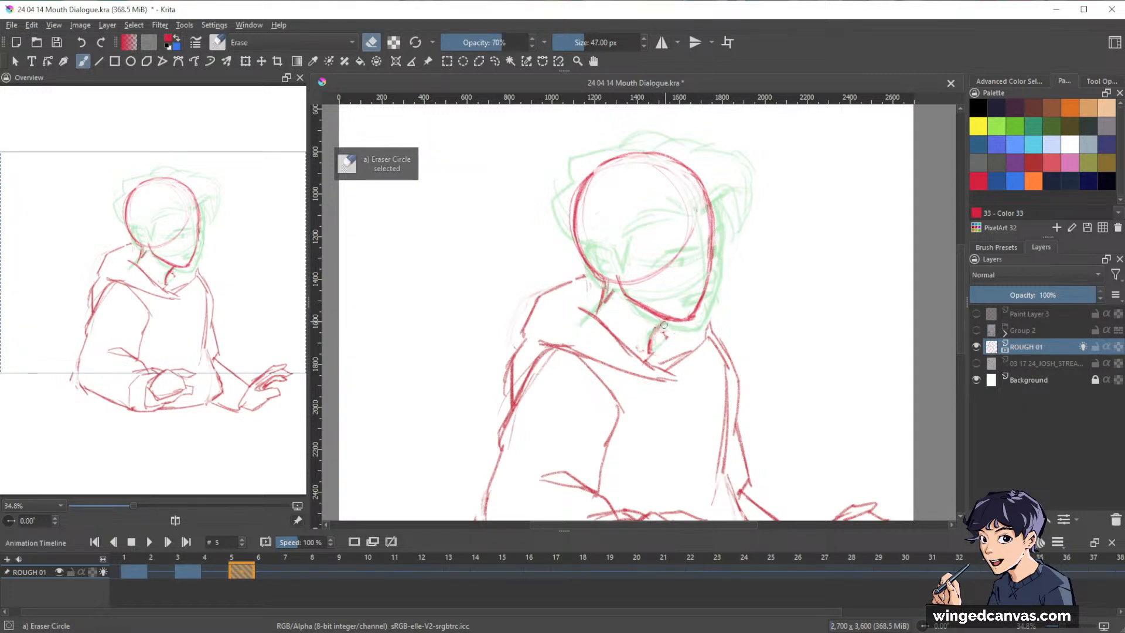
key(e)
drag(662, 320, 652, 348)
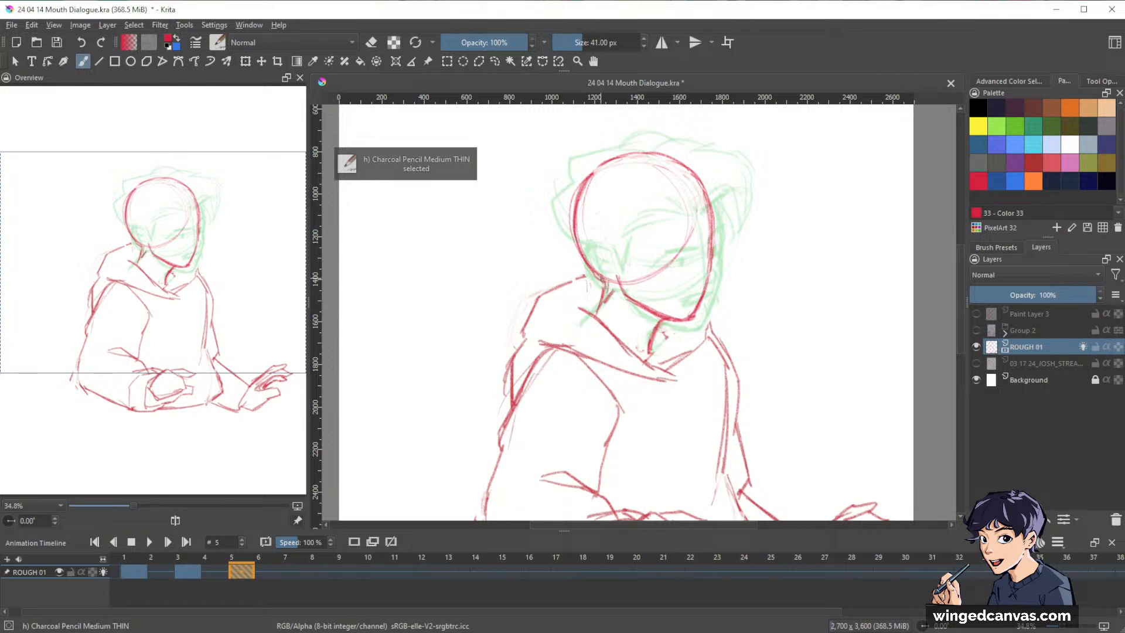
Select the head outline with a freehand selection, scale it up slightly and nudge it down over the neck.
mouse_move(834, 264)
mouse_down()
mouse_move(830, 205)
mouse_move(799, 276)
mouse_move(852, 258)
mouse_move(838, 309)
mouse_up()
drag(752, 271, 766, 254)
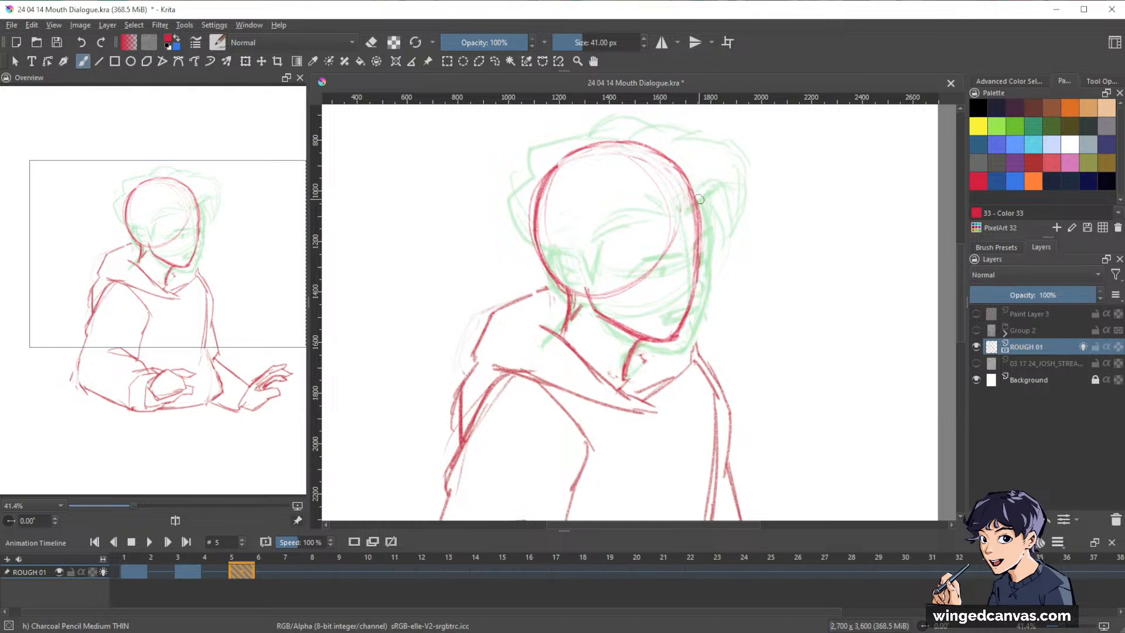
key(e)
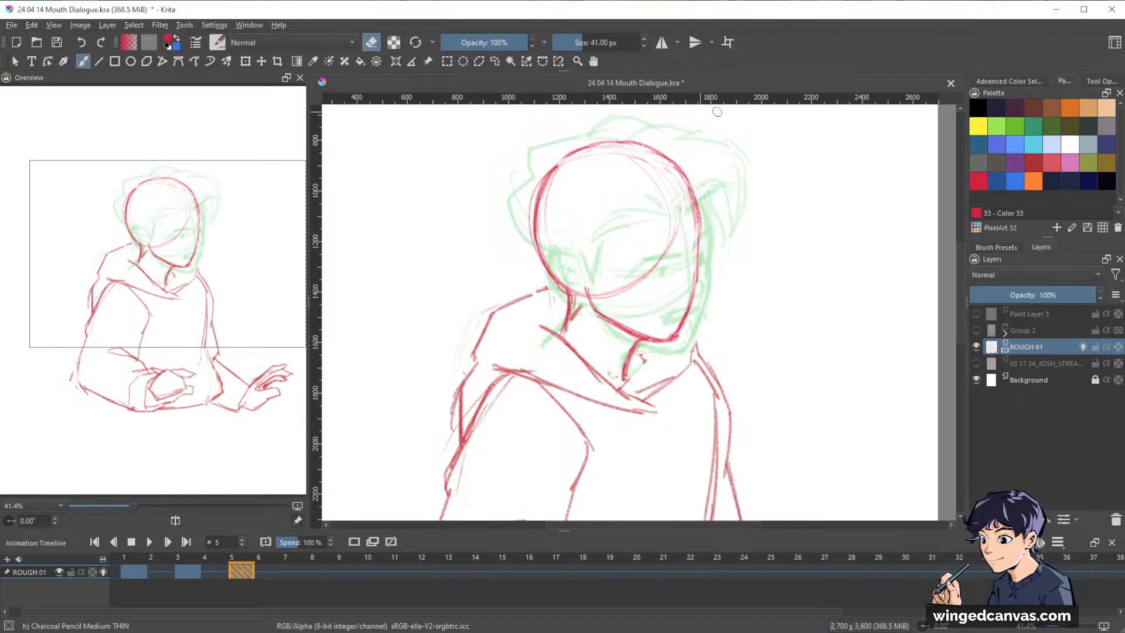
drag(801, 208, 794, 237)
drag(798, 277, 780, 322)
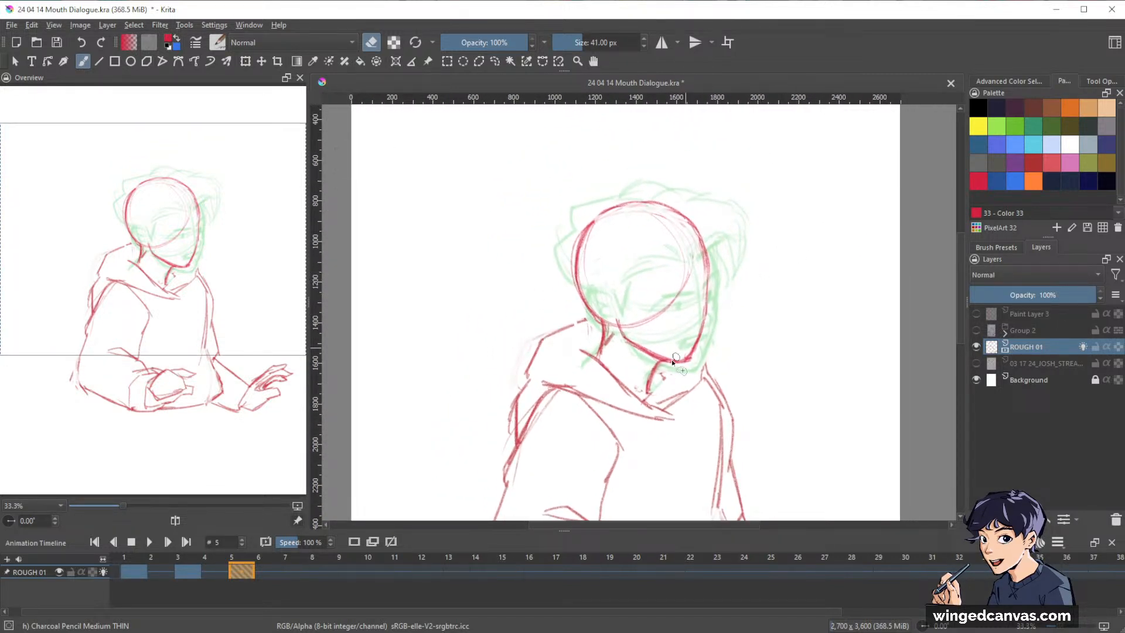
key(l)
mouse_move(649, 361)
mouse_down()
mouse_move(736, 242)
mouse_move(558, 285)
mouse_move(617, 356)
mouse_move(644, 366)
mouse_up()
key(ctrl+t)
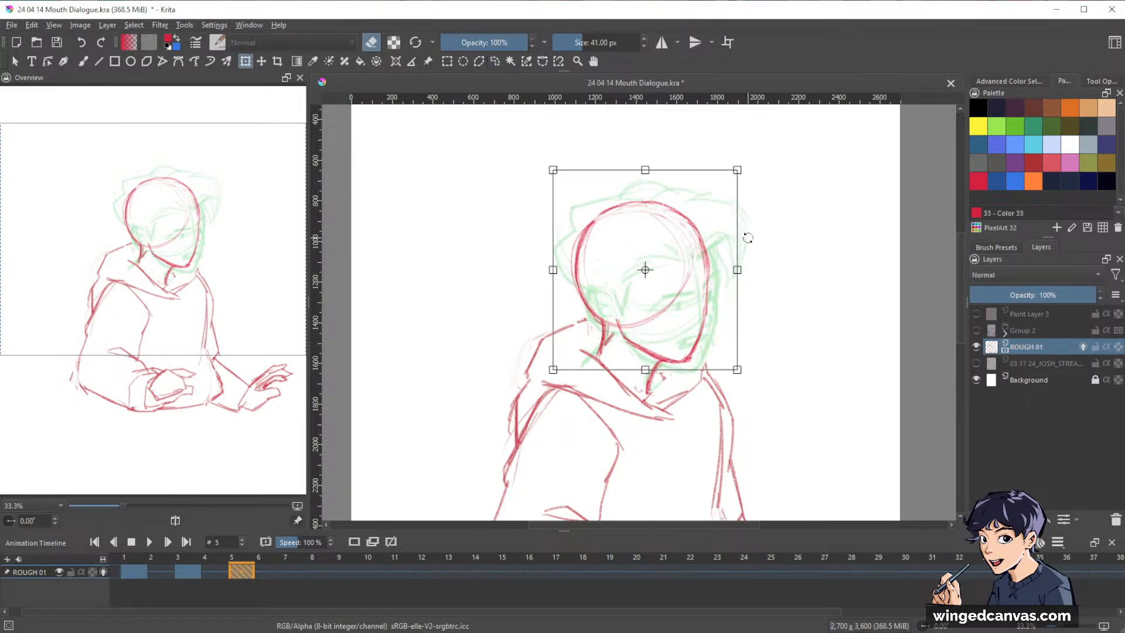
drag(738, 170, 752, 156)
mouse_move(707, 263)
mouse_down()
mouse_move(696, 267)
mouse_move(705, 272)
mouse_up()
key(Return)
key(b)
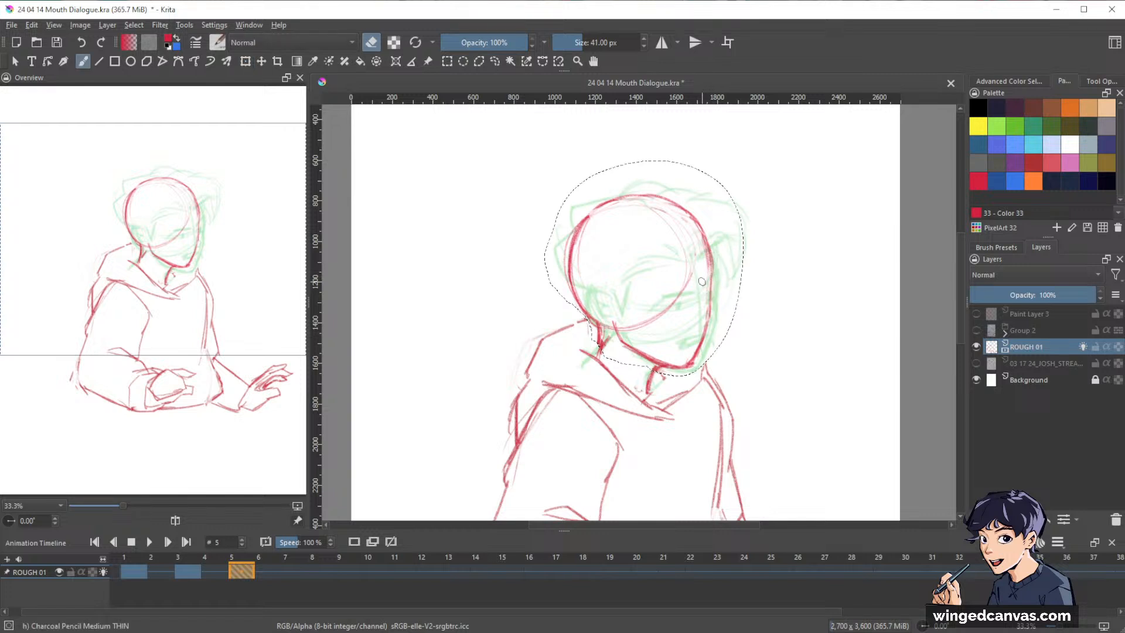
Clear the selection and redraw the back neck line to meet the resized head.
key(ctrl+shift+a)
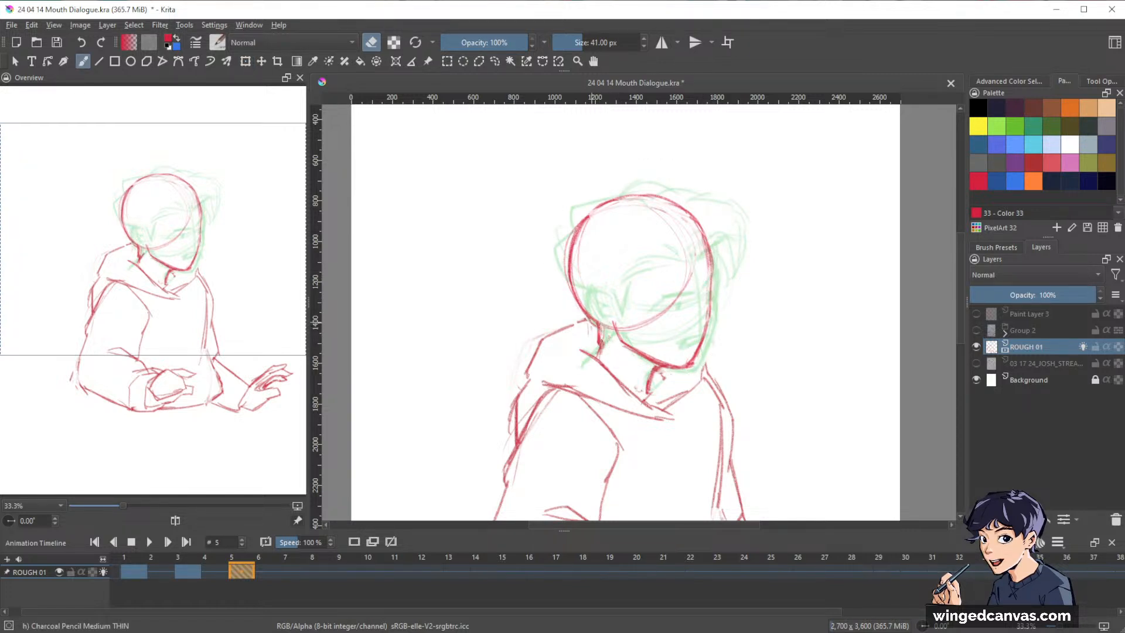
key(e)
drag(605, 322, 595, 356)
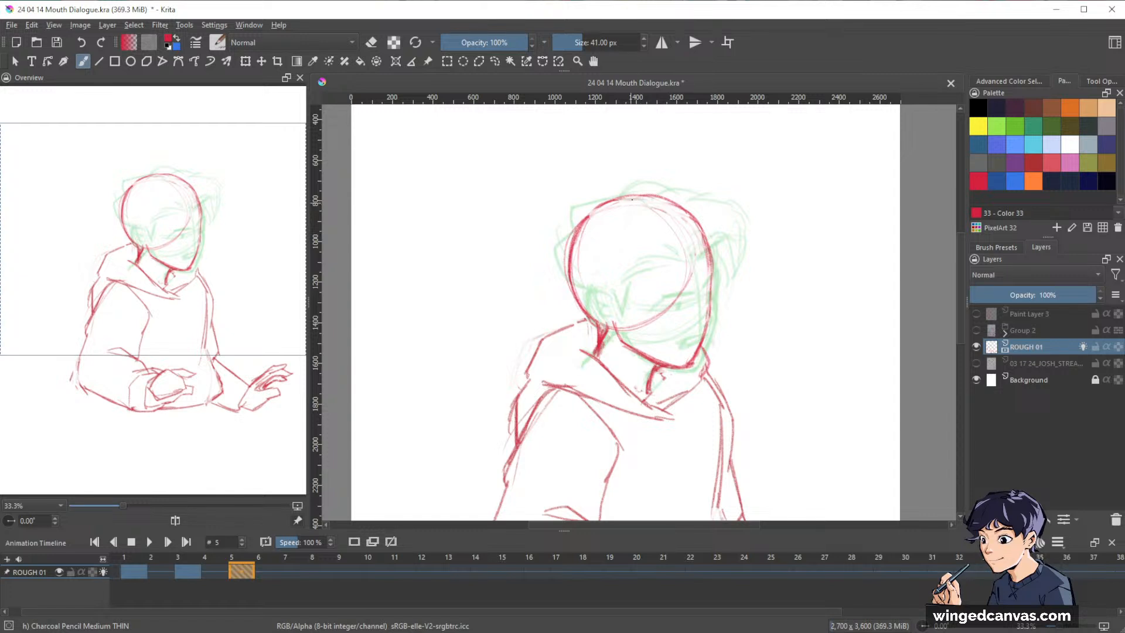
Show the storyboard reference layer, draw the face's curved centre line from crown to chin, lighten the front neck line and darken the face's front edge.
click(977, 364)
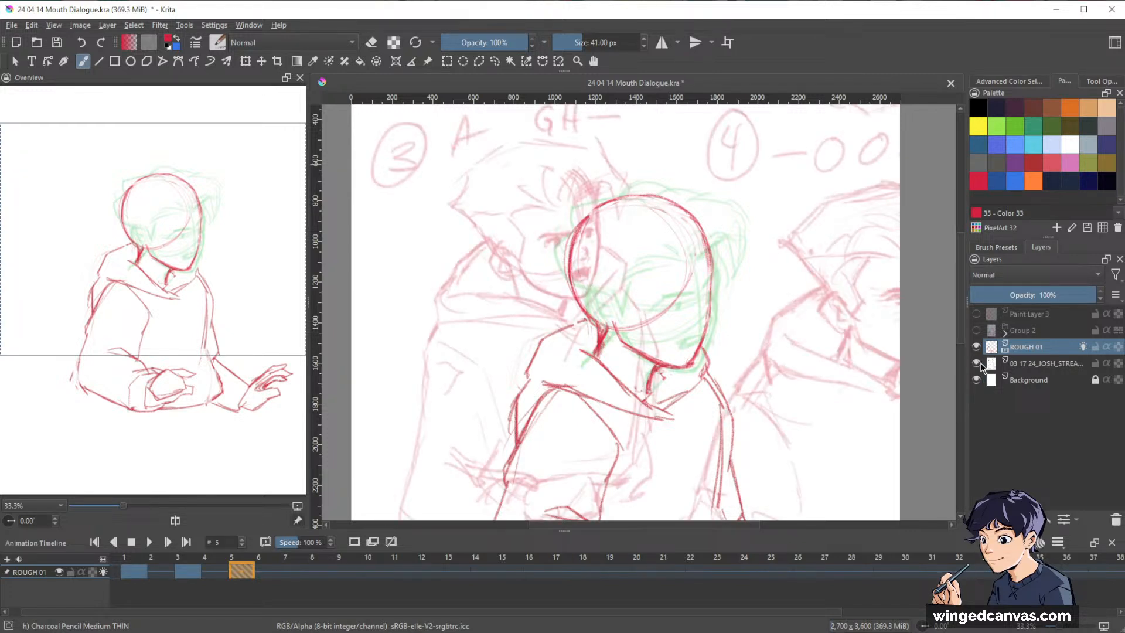
click(977, 364)
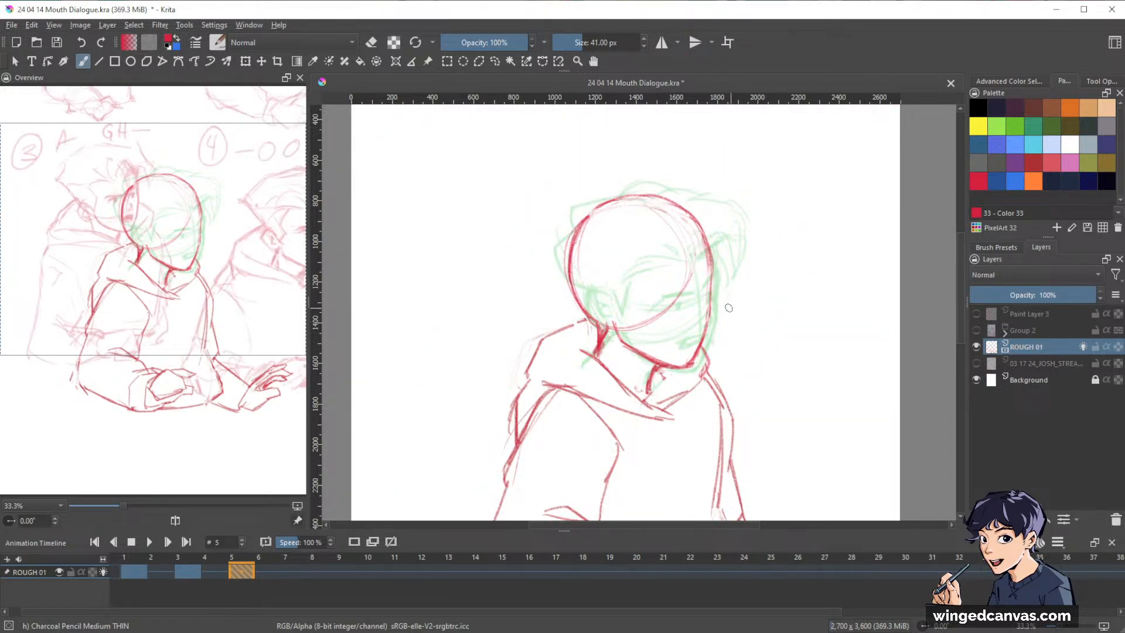
click(976, 364)
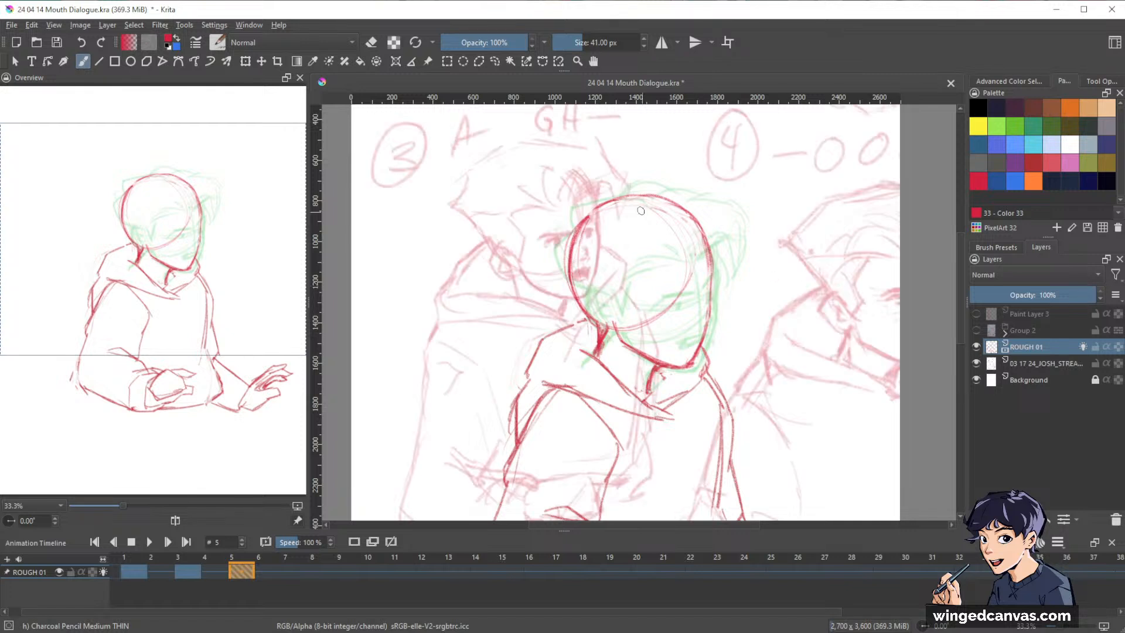
mouse_move(624, 204)
mouse_down()
mouse_move(678, 261)
mouse_move(655, 225)
mouse_move(687, 286)
mouse_up()
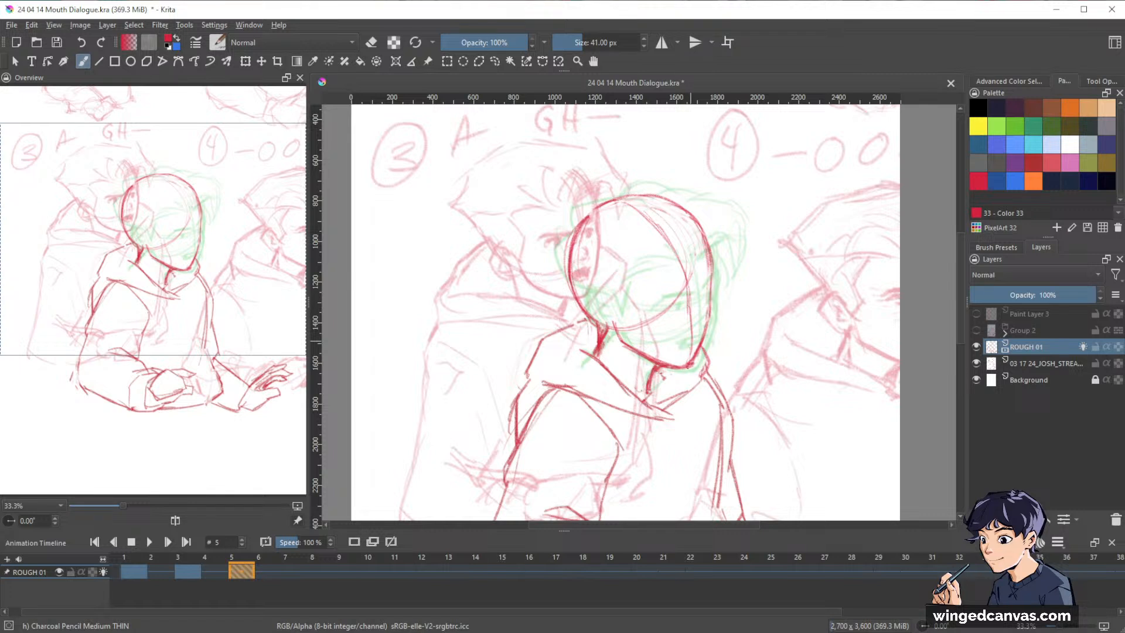
key(e)
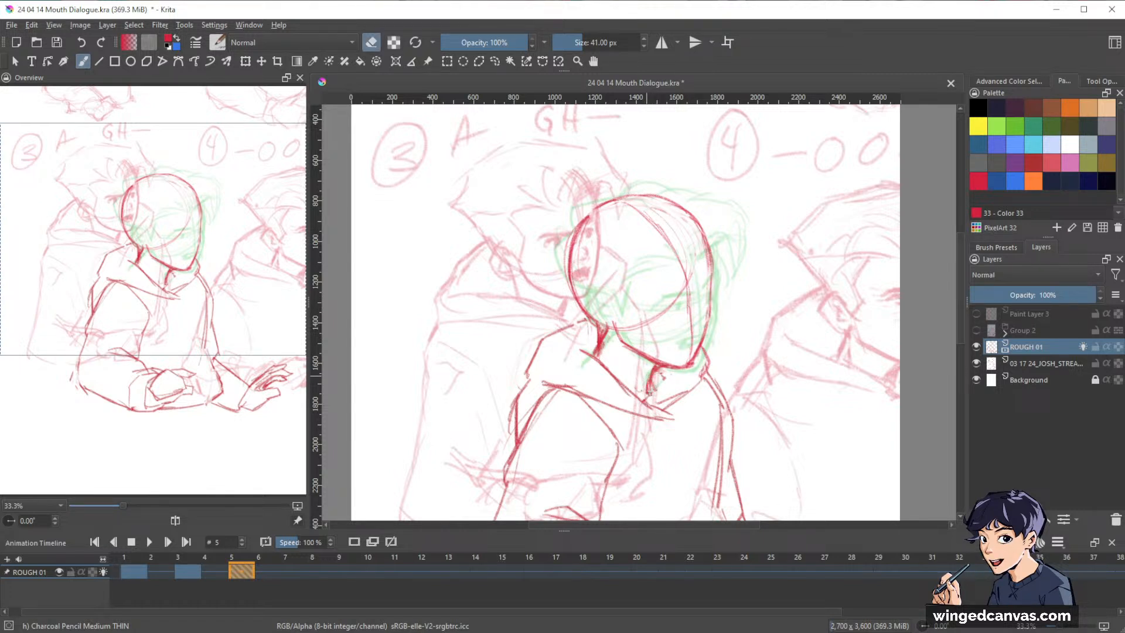
key(e)
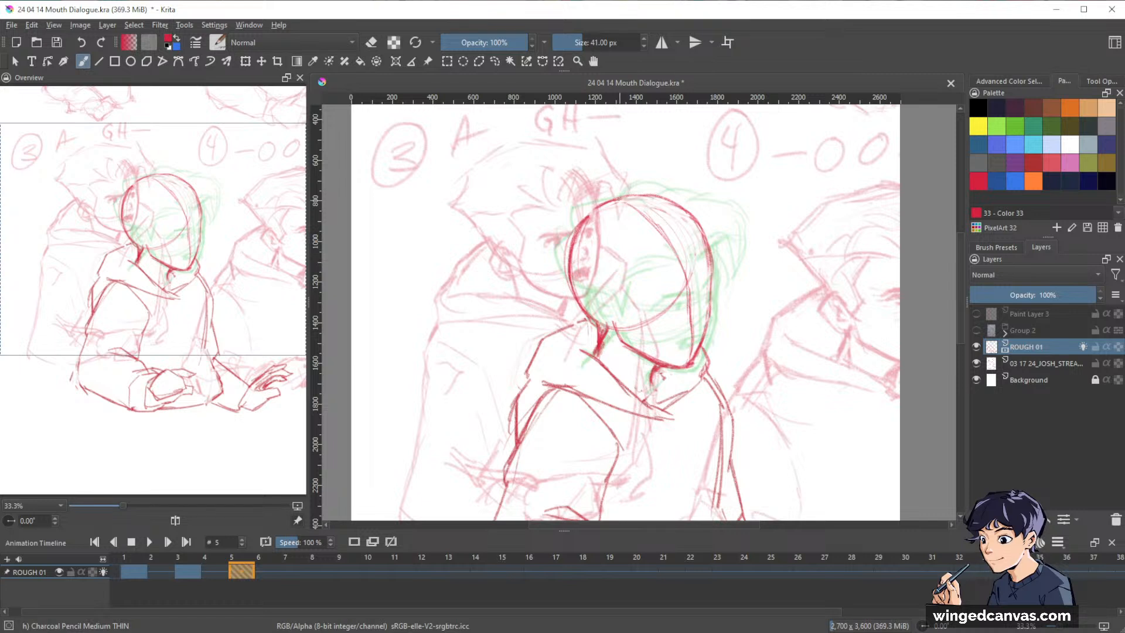
mouse_move(622, 200)
mouse_down()
mouse_move(672, 243)
mouse_move(684, 269)
mouse_up()
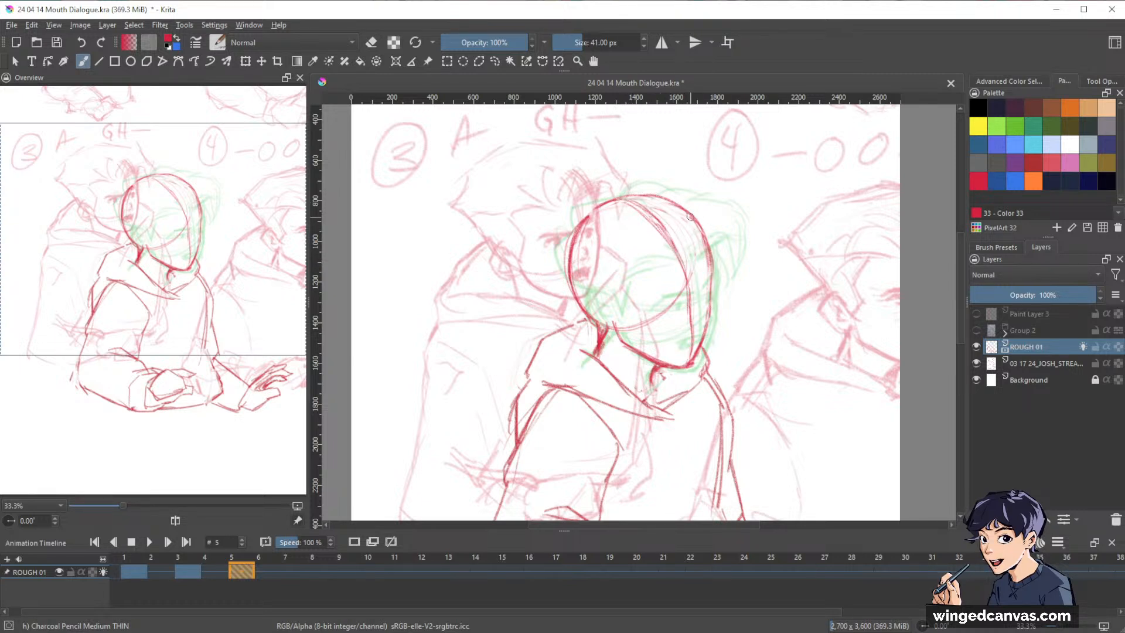
drag(694, 226, 710, 331)
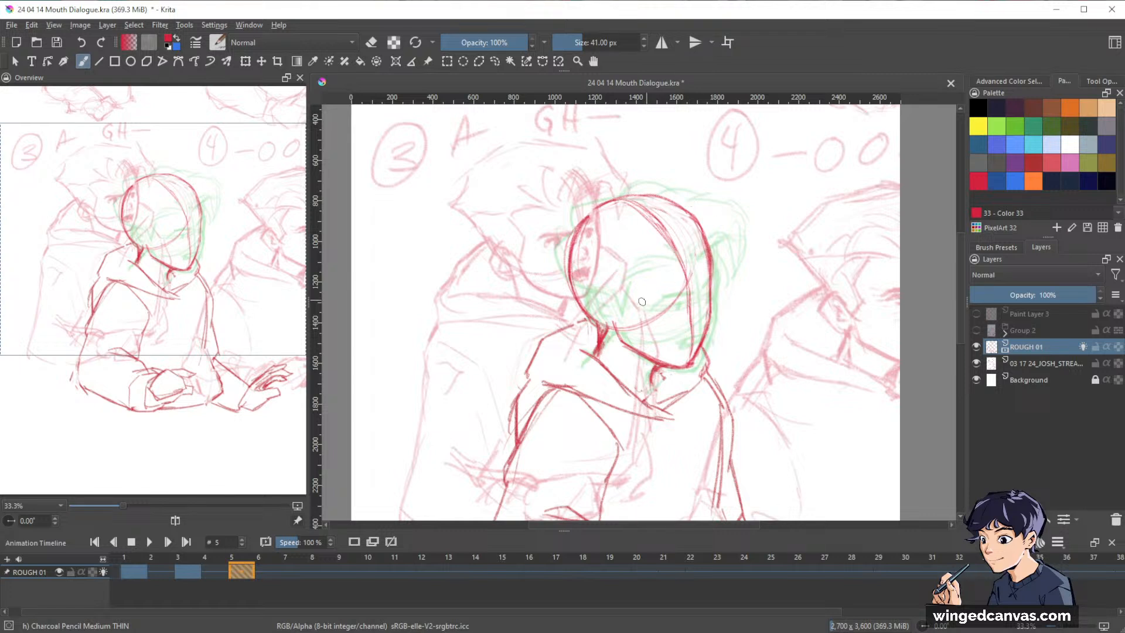
Draw the slanted eye line and the curved side plane from temple to jaw, and hide the storyboard reference layer.
mouse_move(639, 305)
mouse_down()
mouse_move(684, 301)
mouse_move(708, 283)
mouse_move(648, 309)
mouse_up()
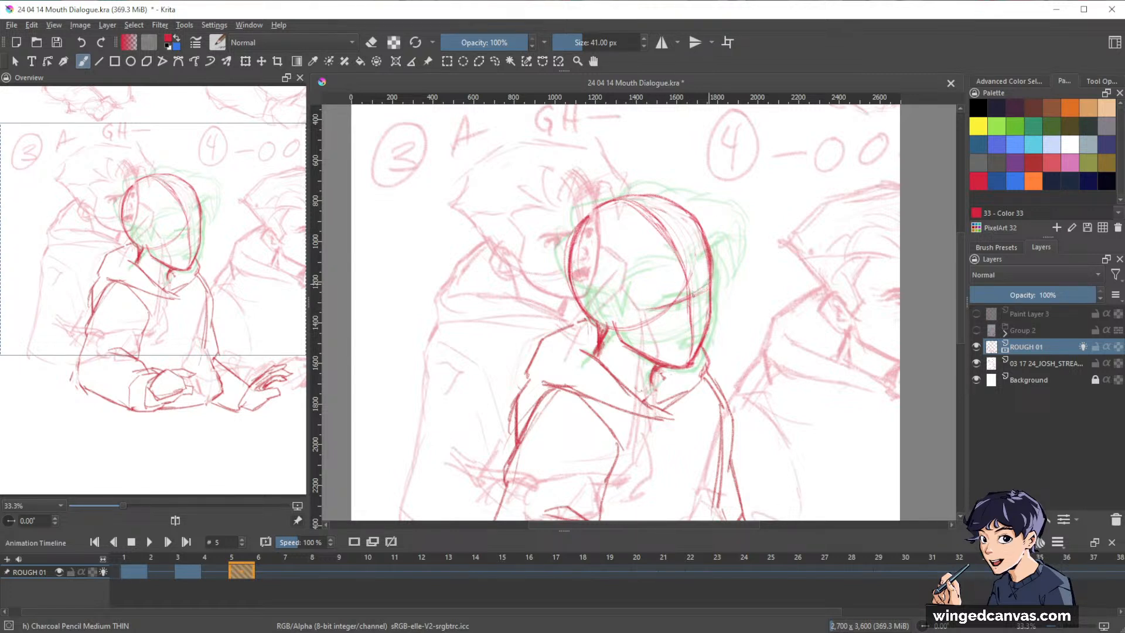
drag(710, 285, 646, 310)
mouse_move(590, 230)
mouse_down()
mouse_move(628, 279)
mouse_move(625, 318)
mouse_up()
drag(629, 290, 578, 230)
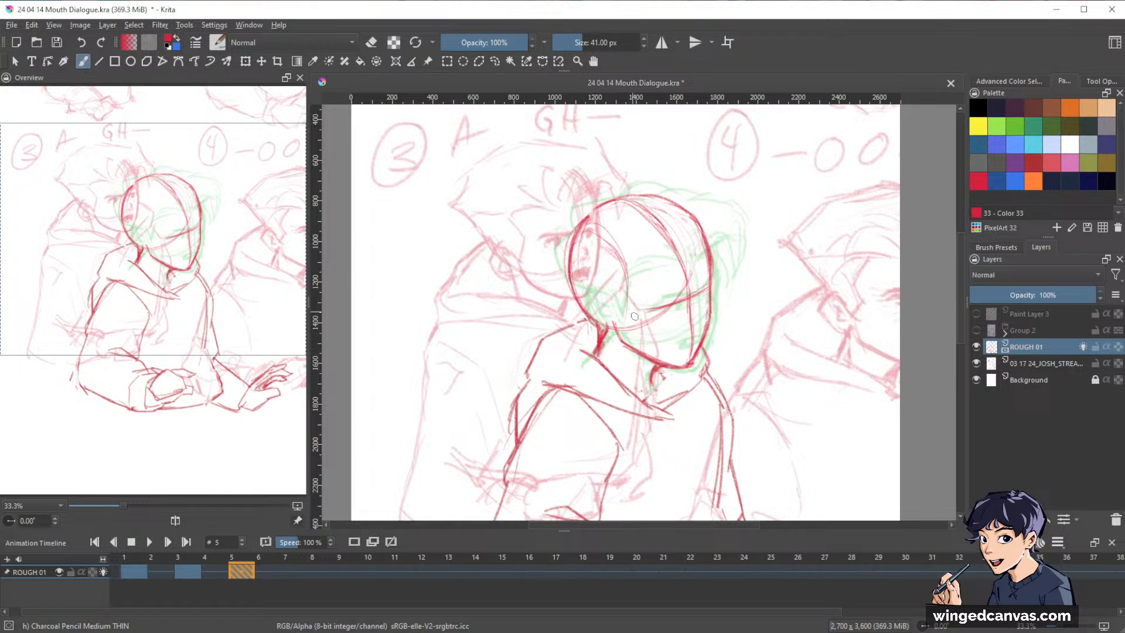
drag(627, 317, 656, 354)
click(976, 363)
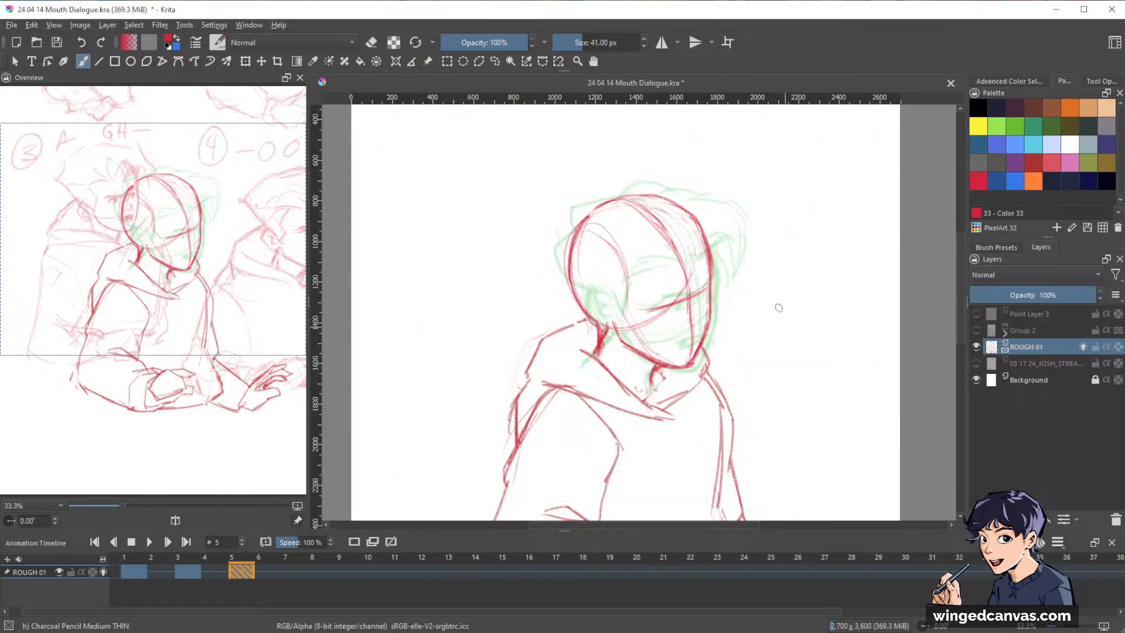
Check the storyboard reference and draw the lowered brows, both eyes and the nose along the face guides.
drag(794, 278, 801, 213)
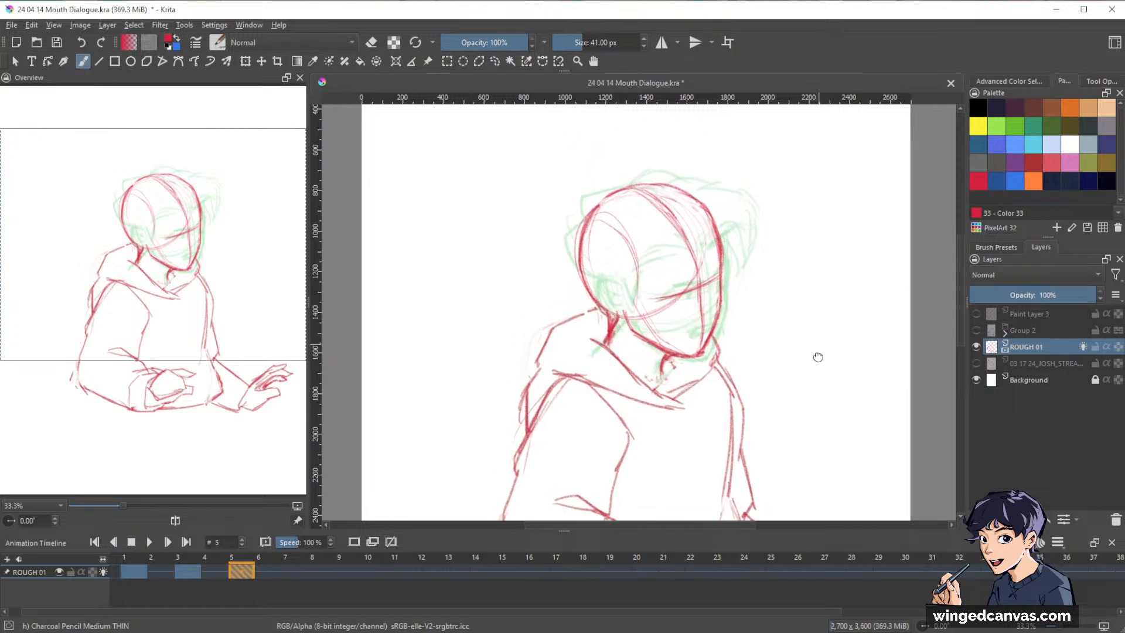
drag(815, 268, 818, 324)
click(976, 363)
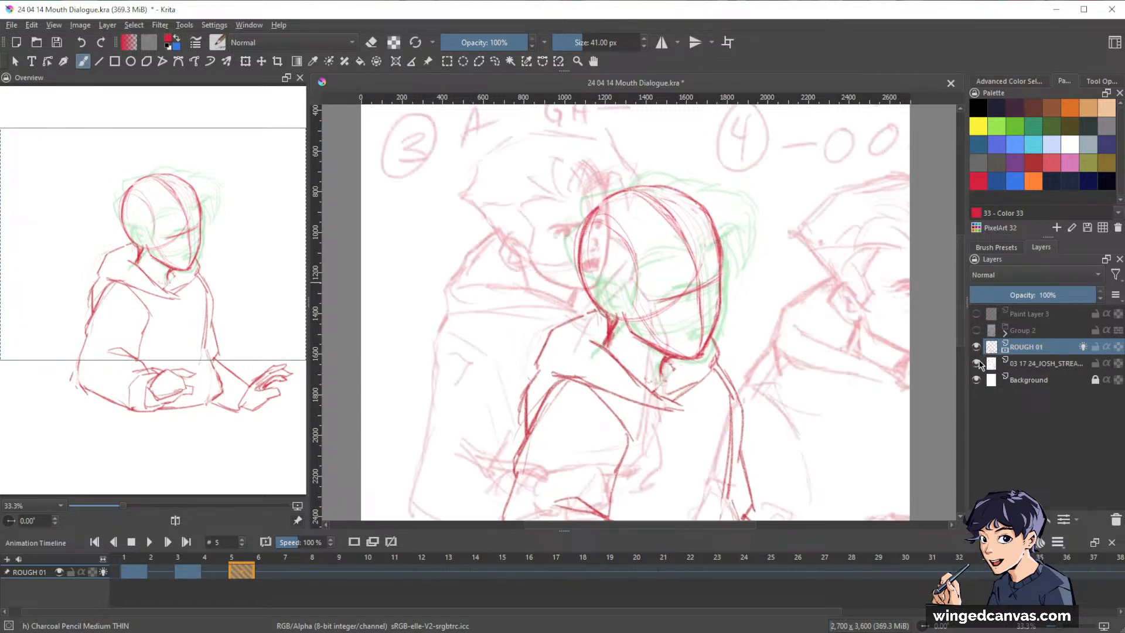
click(977, 363)
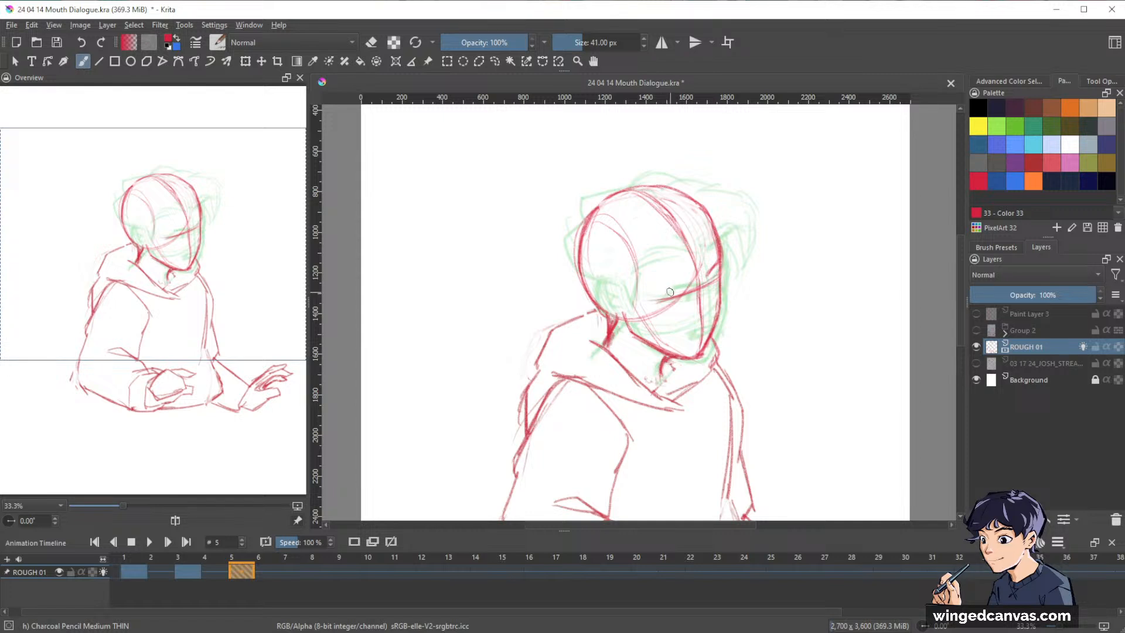
drag(670, 291, 719, 262)
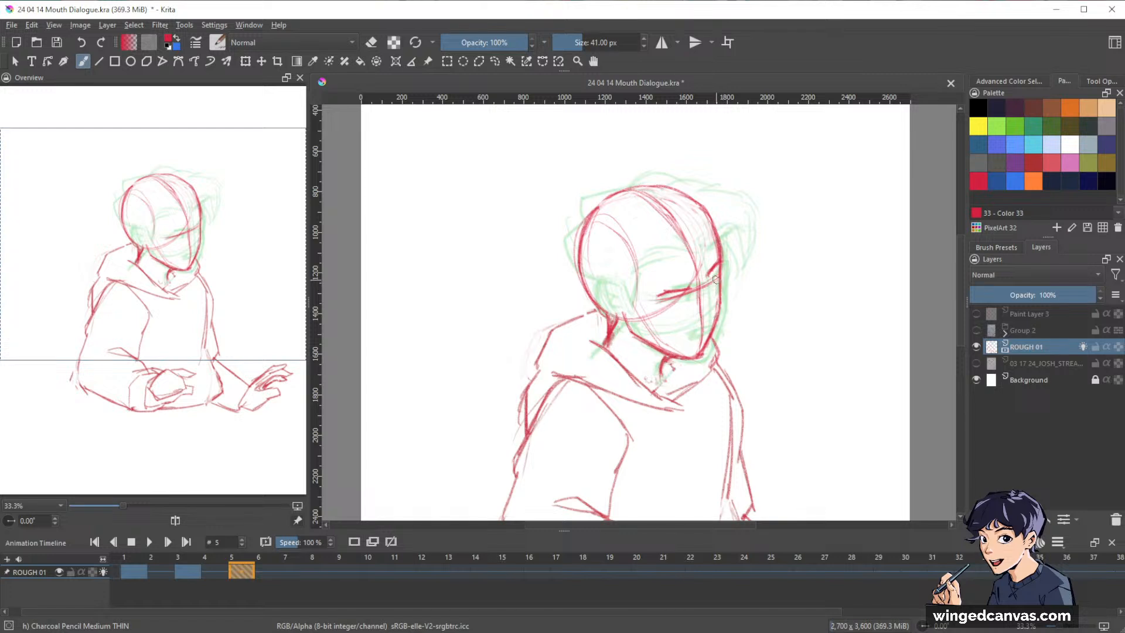
click(976, 363)
click(976, 363)
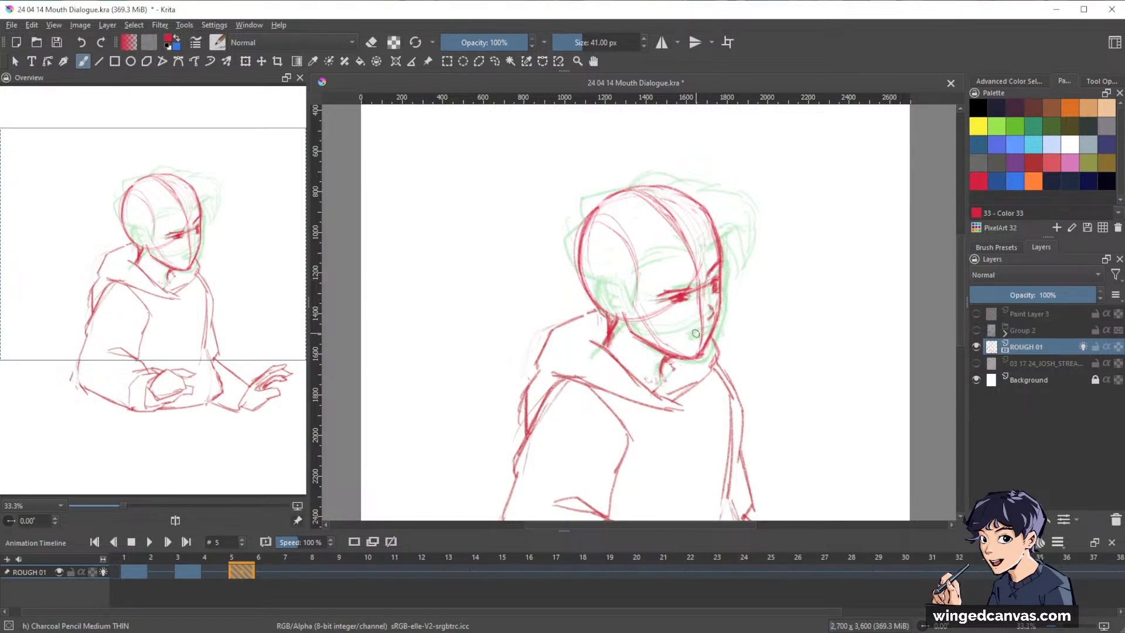
Compare with the storyboard reference again, and draw the open mouth above the chin and the ear behind the jaw.
click(976, 363)
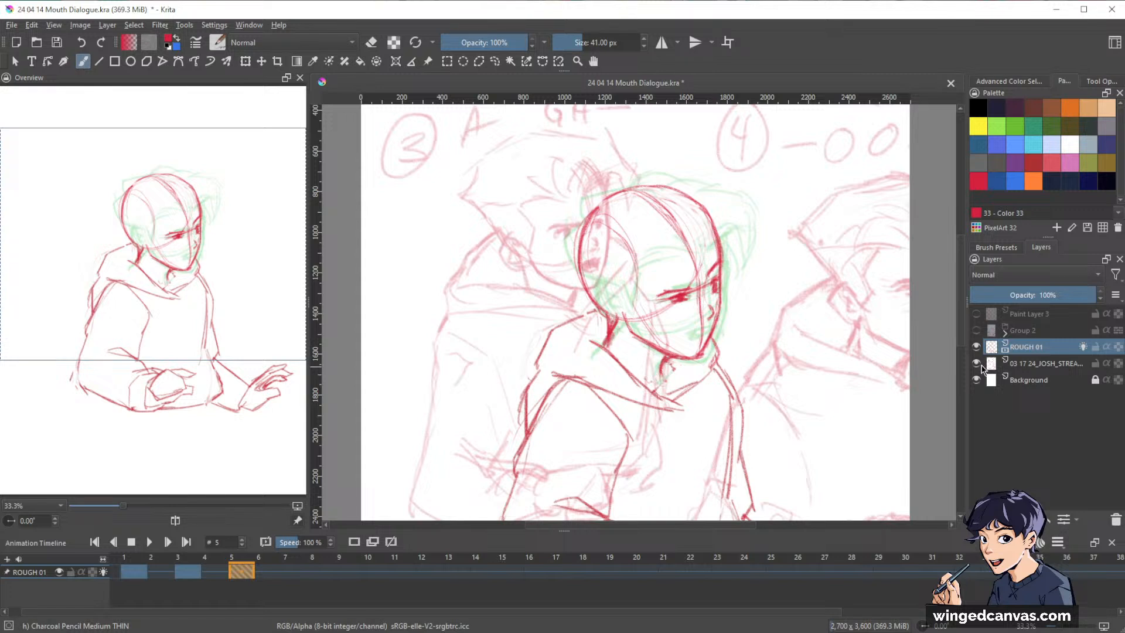
click(977, 363)
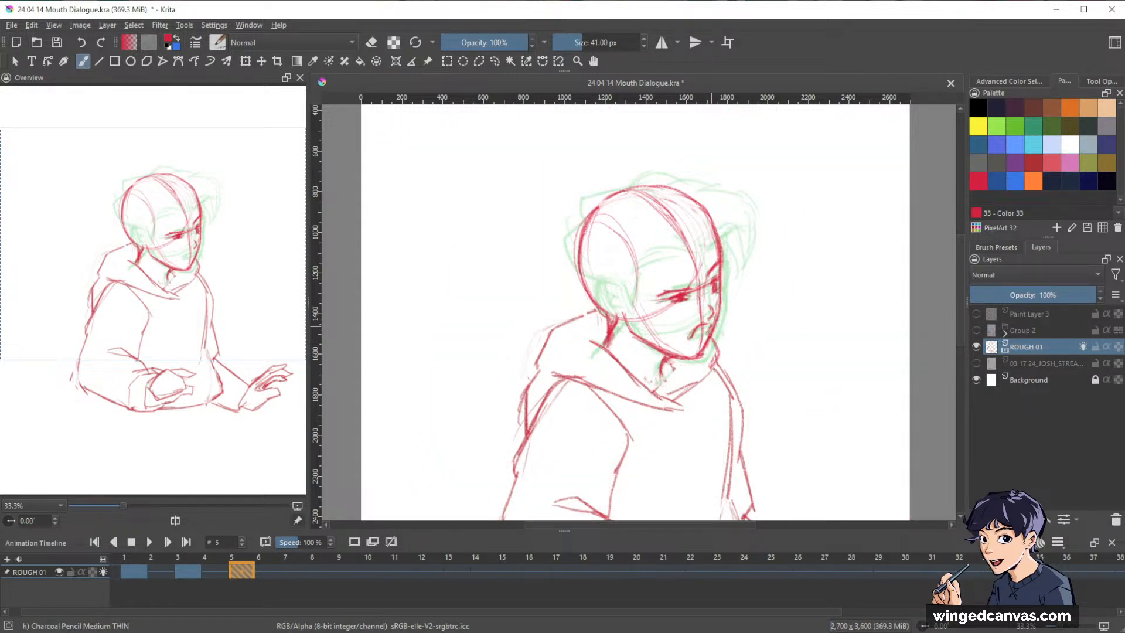
drag(709, 323, 699, 340)
mouse_move(1022, 367)
drag(874, 353, 866, 379)
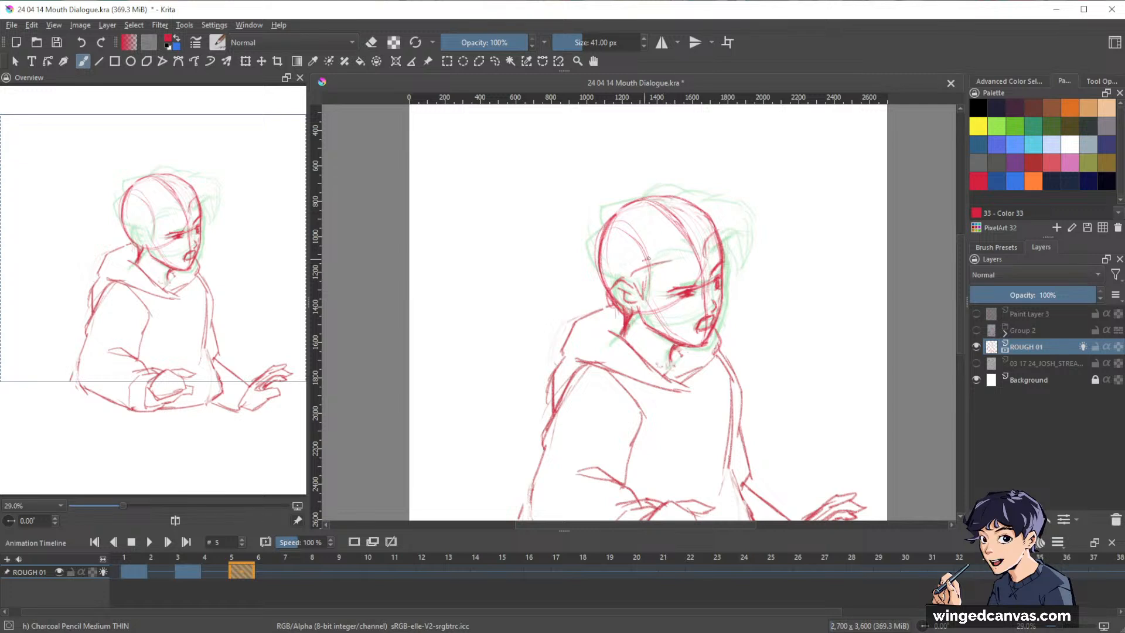
Draw the hairline across the forehead and the hair's outer outline, with a front tuft and spikes at the back of the head.
mouse_move(643, 261)
mouse_down()
mouse_move(723, 240)
mouse_move(712, 253)
mouse_move(702, 256)
mouse_move(736, 233)
mouse_up()
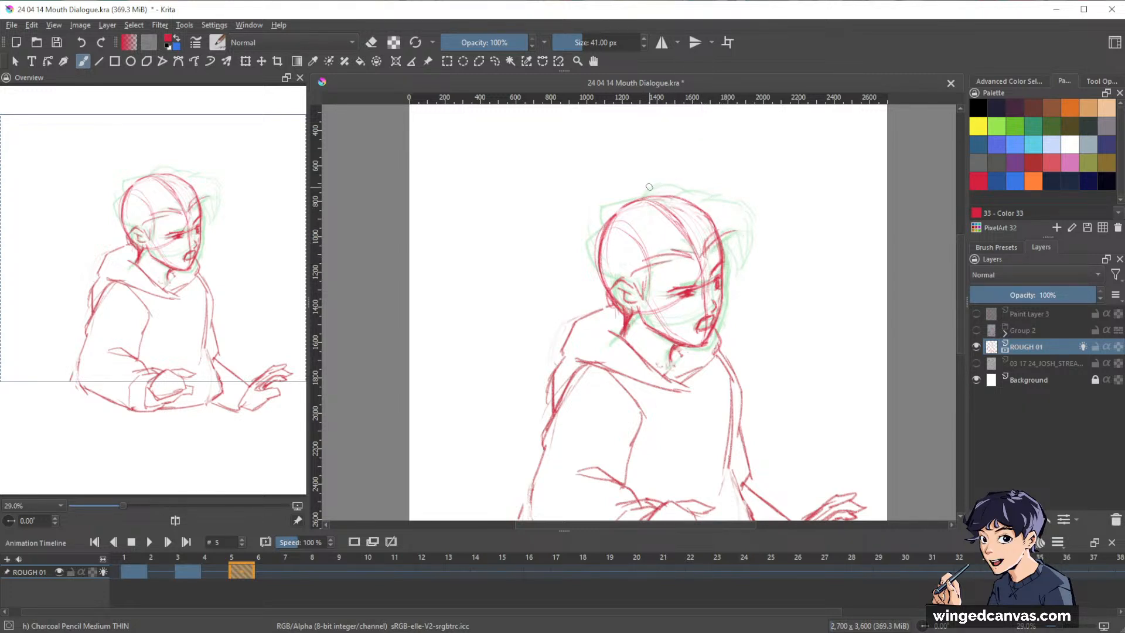
mouse_move(630, 198)
mouse_down()
mouse_move(648, 187)
mouse_move(712, 199)
mouse_move(744, 264)
mouse_up()
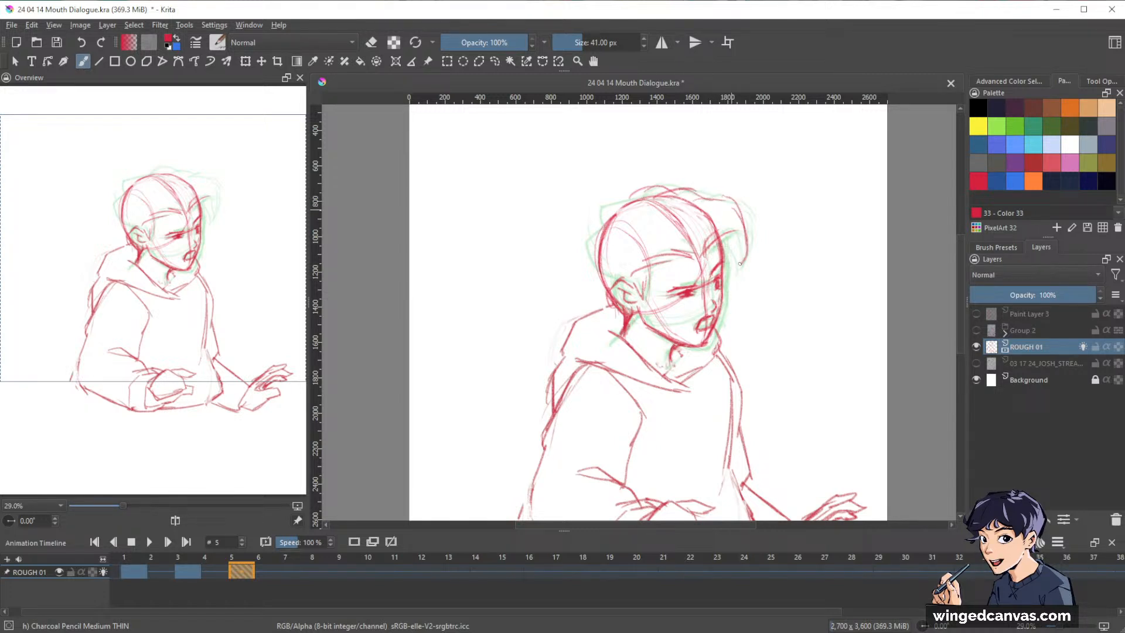
drag(737, 222, 745, 265)
drag(736, 223, 742, 269)
mouse_move(631, 197)
mouse_down()
mouse_move(594, 200)
mouse_move(605, 227)
mouse_move(578, 243)
mouse_move(601, 266)
mouse_move(576, 247)
mouse_move(607, 280)
mouse_up()
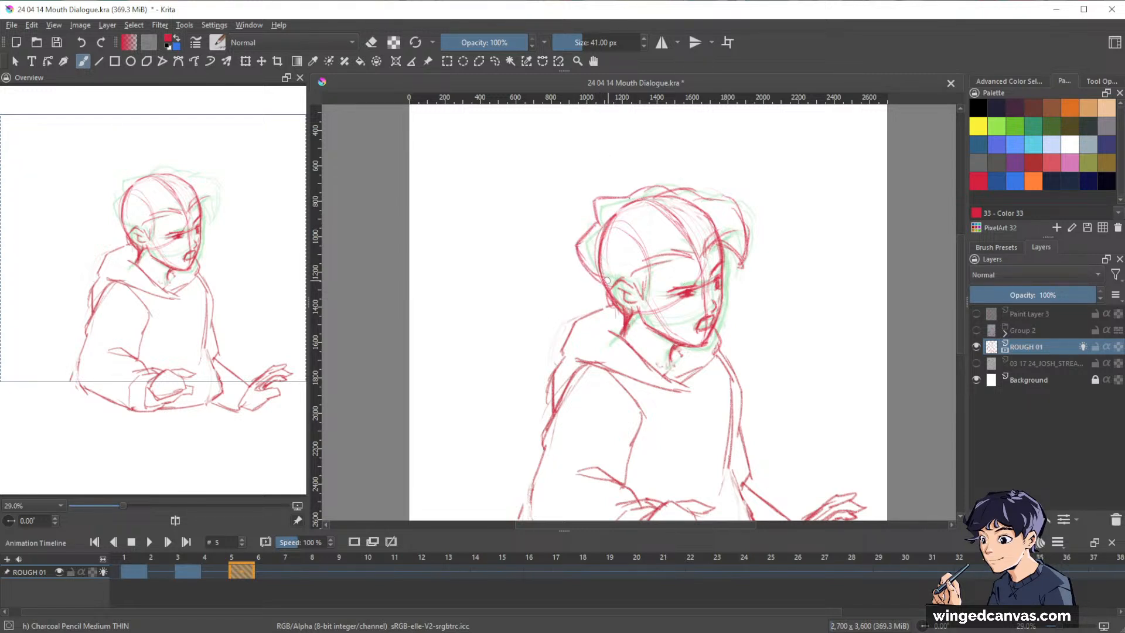
drag(574, 243, 608, 281)
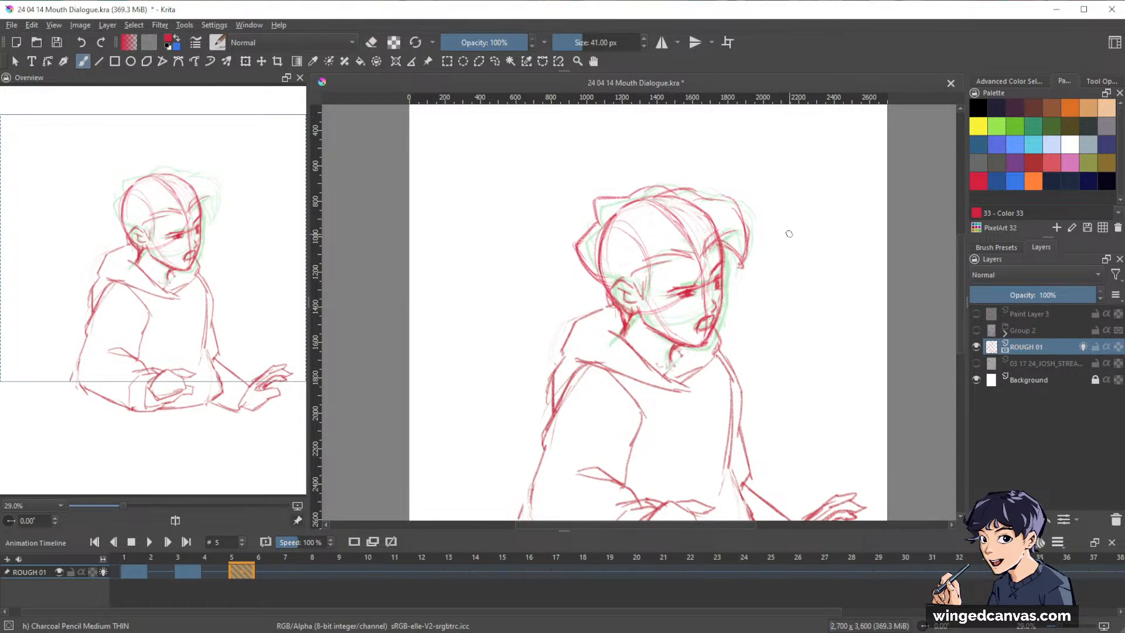
Fade the skull construction lines under the hair with the Eraser Circle brush and return to the charcoal pencil.
key(slash)
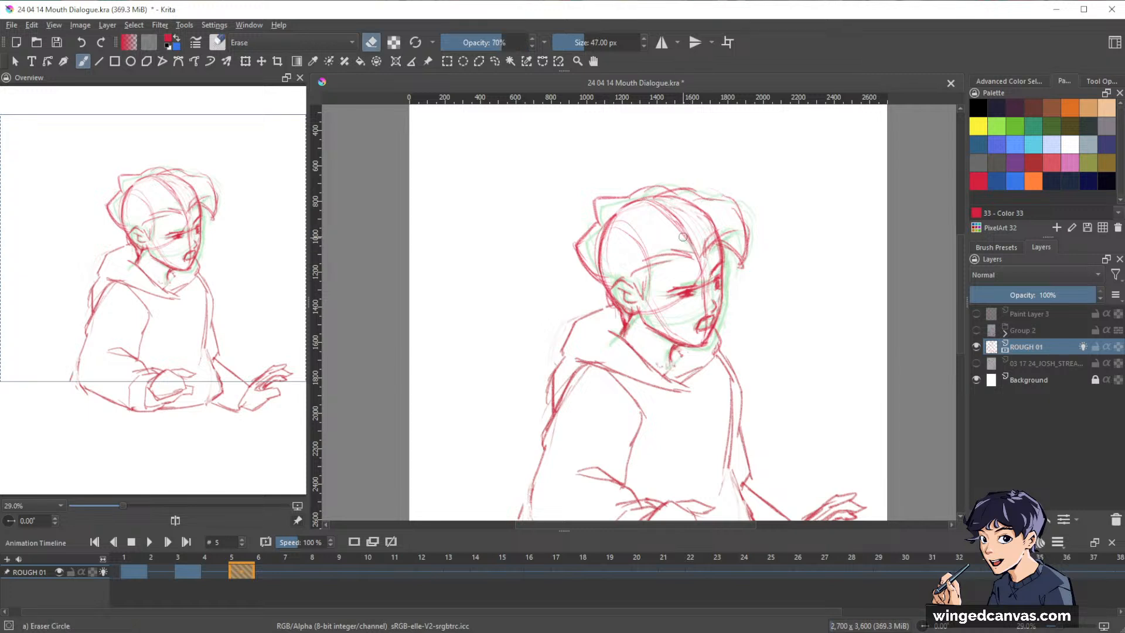
mouse_move(621, 211)
mouse_down()
mouse_move(600, 257)
mouse_move(604, 287)
mouse_move(664, 202)
mouse_move(721, 232)
mouse_up()
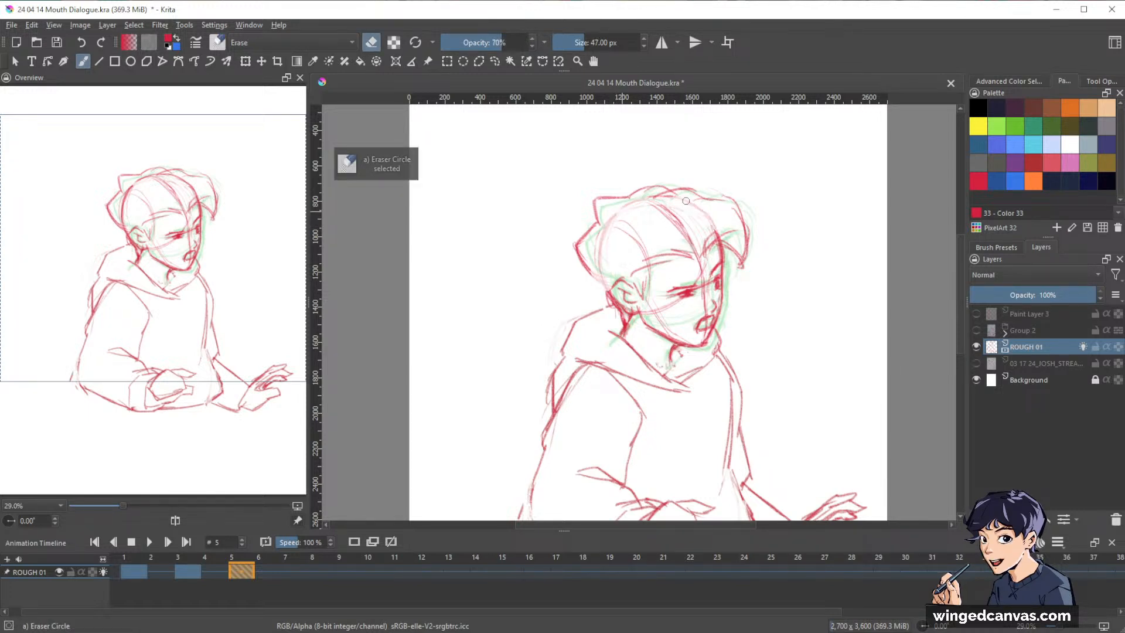
mouse_move(643, 197)
mouse_down()
mouse_move(712, 219)
mouse_move(716, 230)
mouse_up()
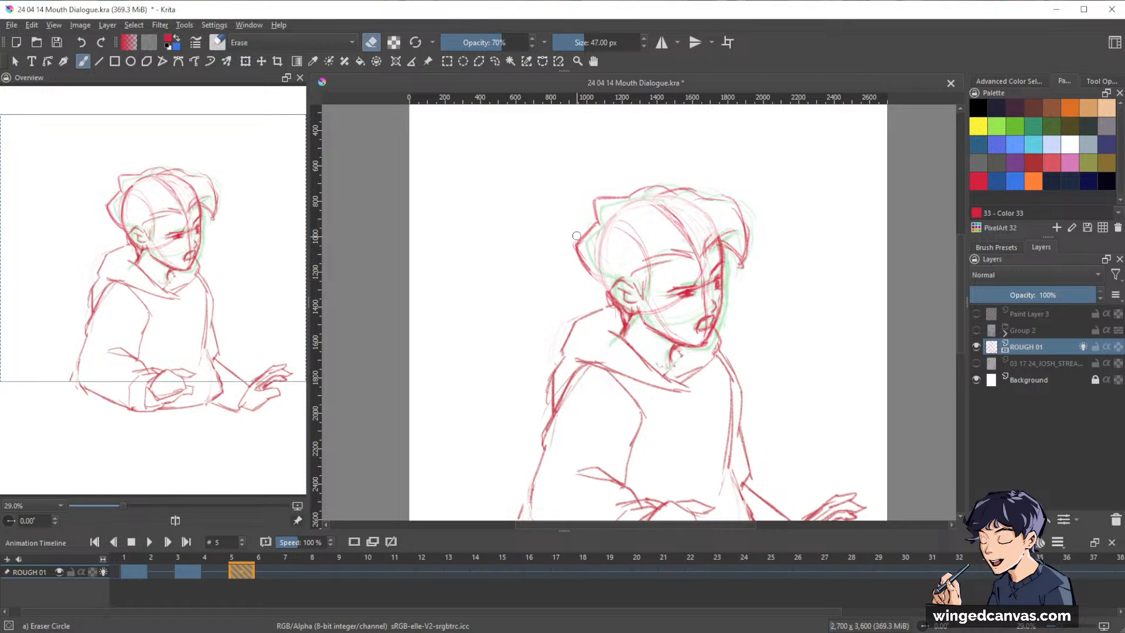
key(slash)
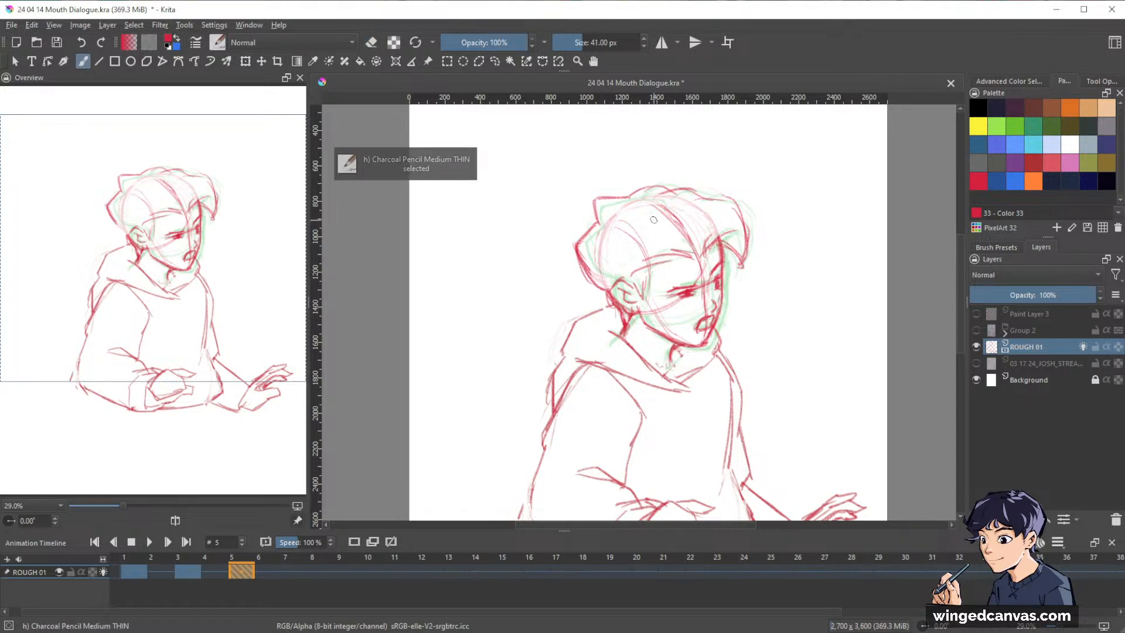
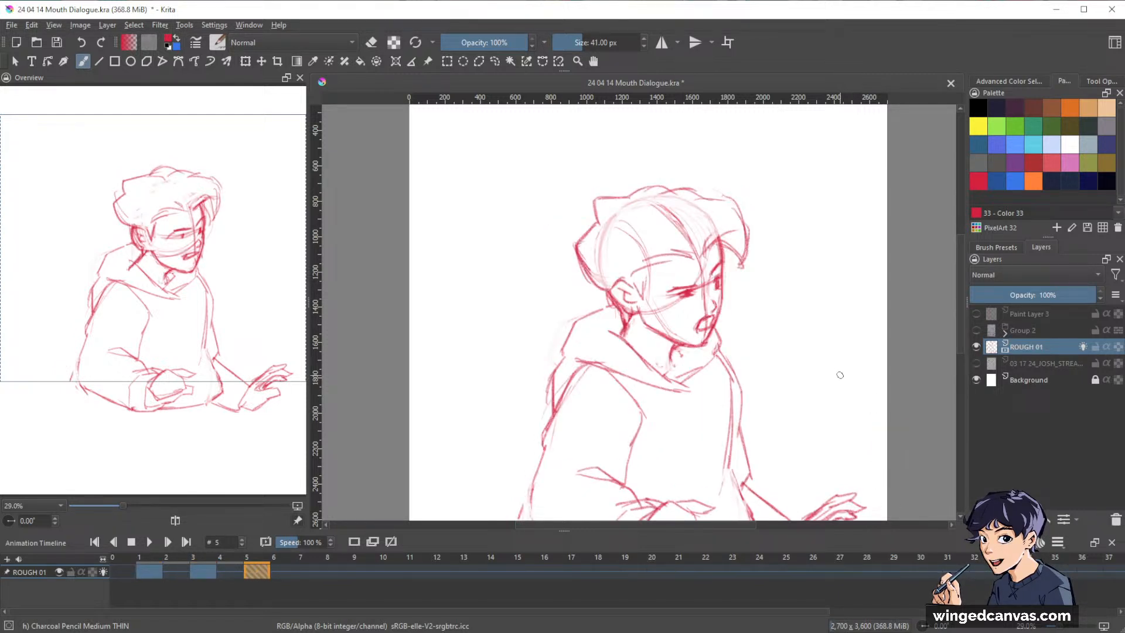
Select the head with the lasso, shift it slightly up and back over the shoulders, and return to the charcoal pencil.
key(l)
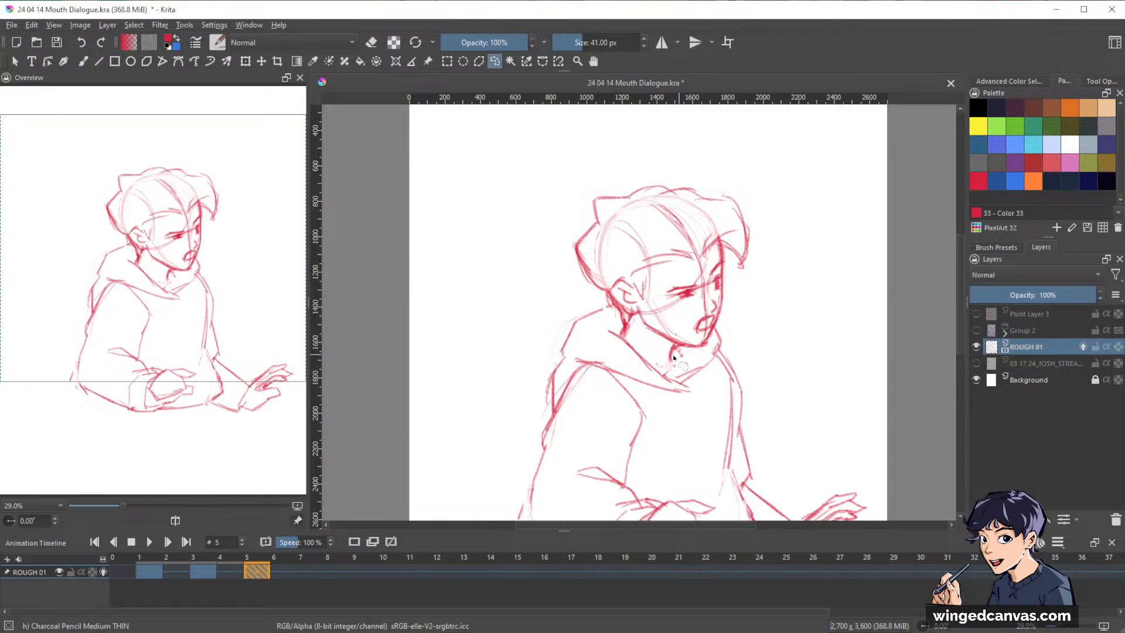
mouse_move(662, 355)
mouse_down()
mouse_move(723, 326)
mouse_move(787, 194)
mouse_move(545, 193)
mouse_move(569, 267)
mouse_move(615, 328)
mouse_up()
key(ctrl+t)
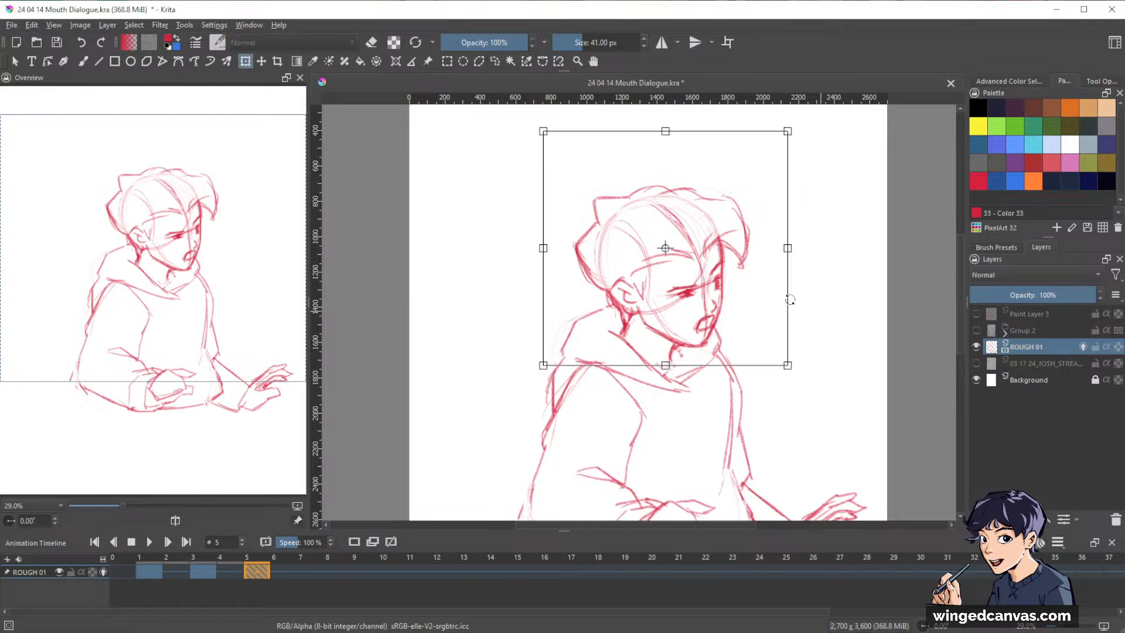
drag(713, 292, 708, 283)
key(Return)
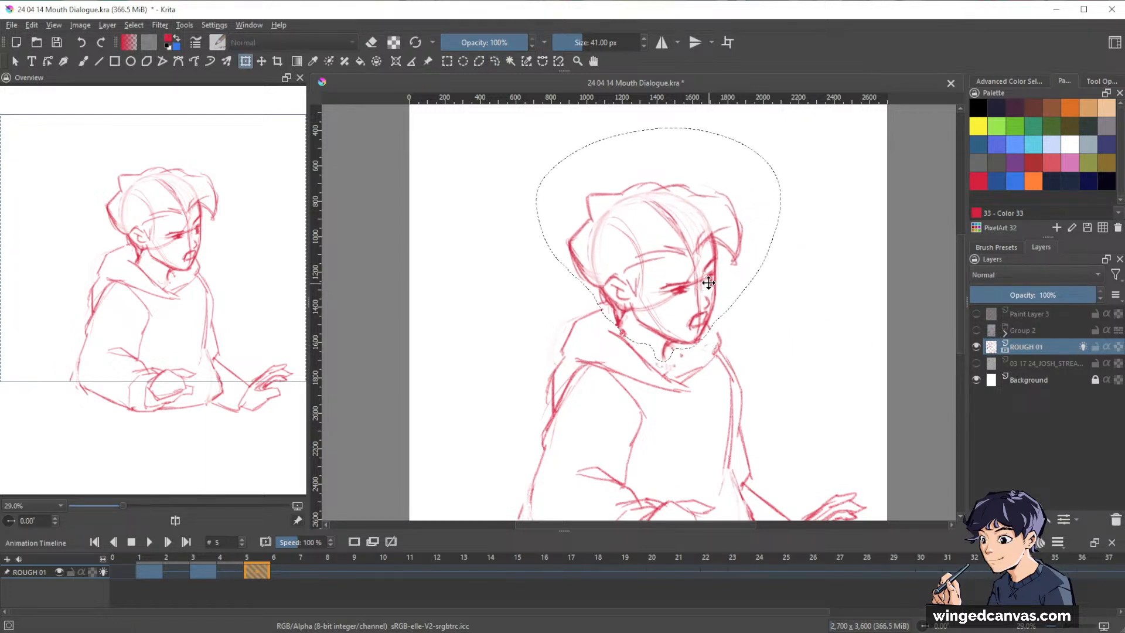
key(ctrl+shift+a)
key(b)
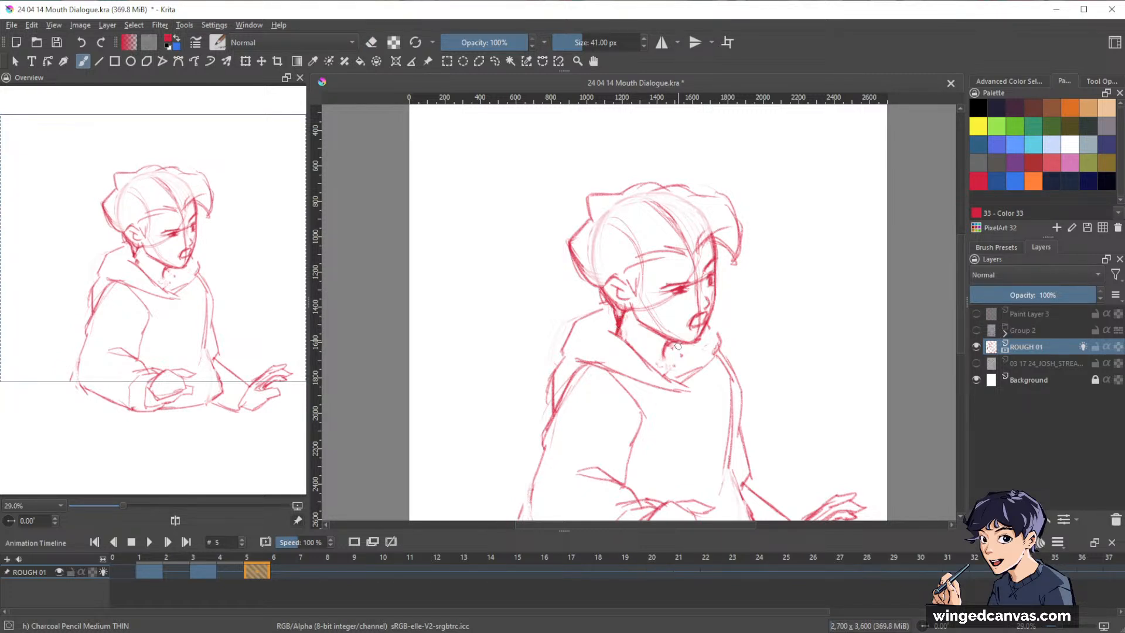
Draw the front of the neck and the collar opening under the chin, and check the whole figure against the storyboard reference.
mouse_move(666, 351)
mouse_down()
mouse_move(673, 368)
mouse_move(681, 355)
mouse_move(672, 371)
mouse_up()
drag(711, 322, 720, 340)
drag(857, 287, 805, 245)
key(space)
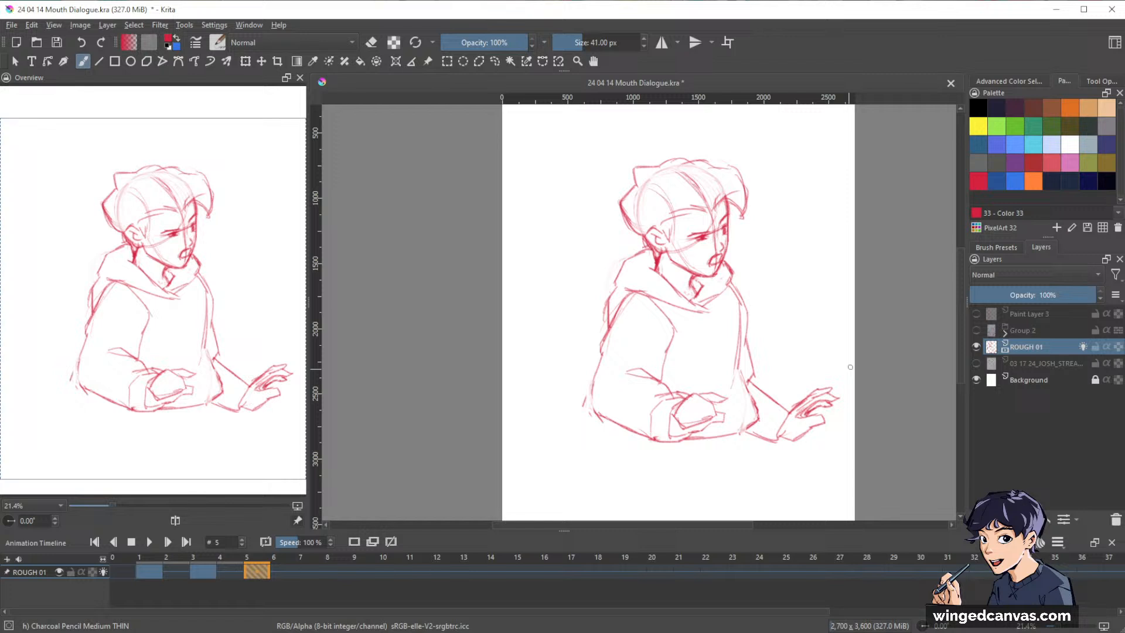
click(977, 363)
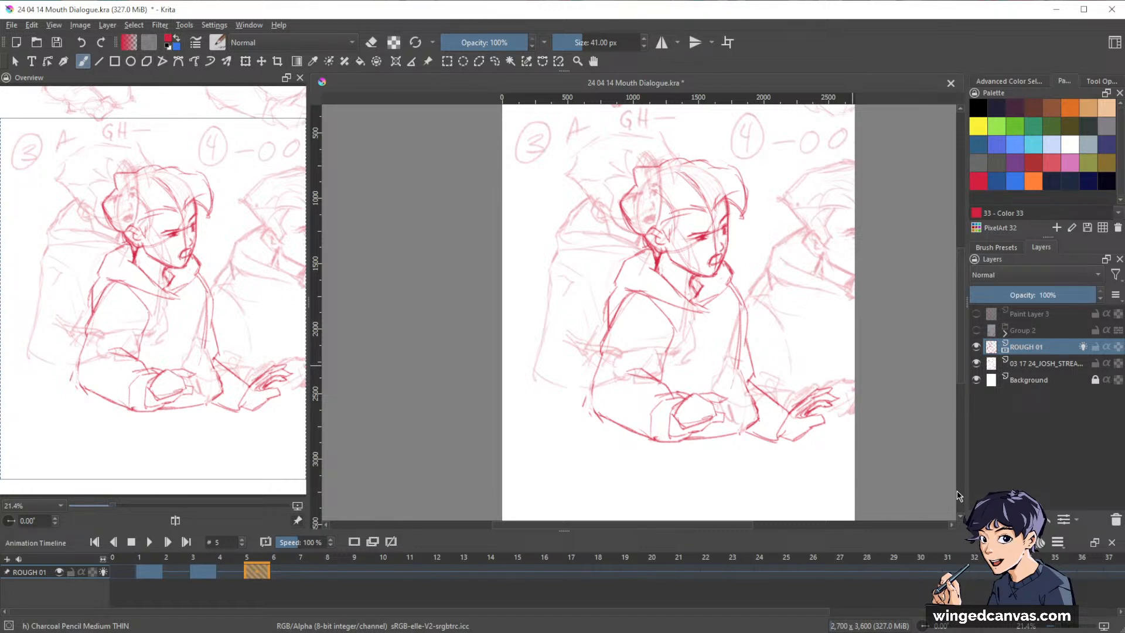
click(976, 363)
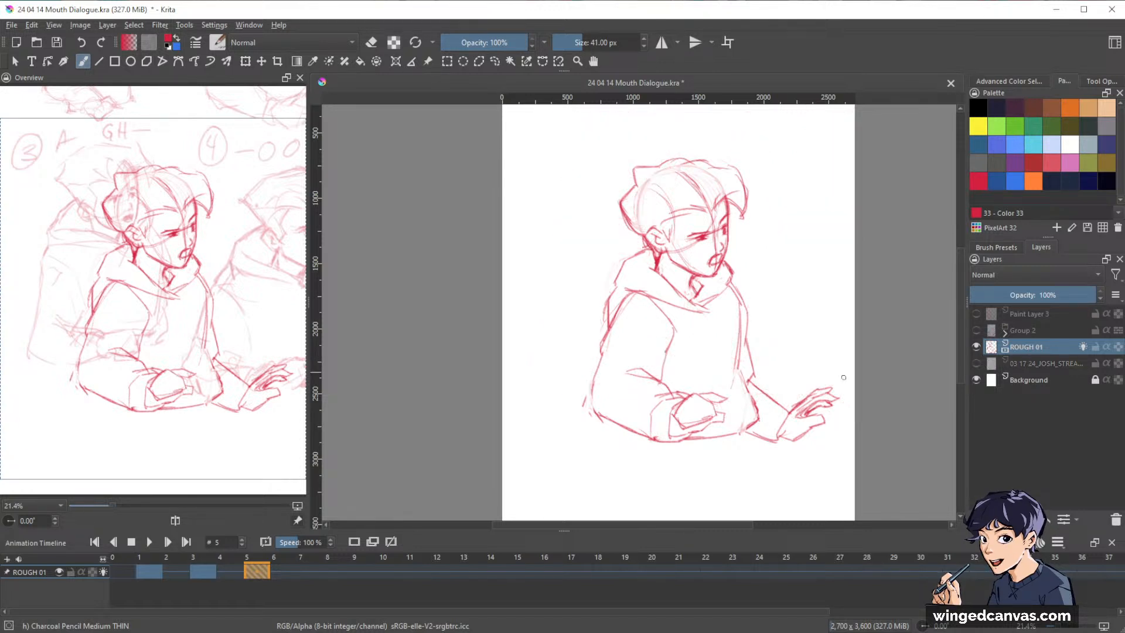
Lasso the outstretched forearm and hand, rotate them slightly clockwise and place them lower beside the hoodie.
drag(828, 351, 810, 309)
key(l)
mouse_move(748, 331)
mouse_down()
mouse_move(733, 339)
mouse_move(744, 376)
mouse_move(812, 413)
mouse_move(822, 312)
mouse_move(747, 331)
mouse_up()
key(ctrl+t)
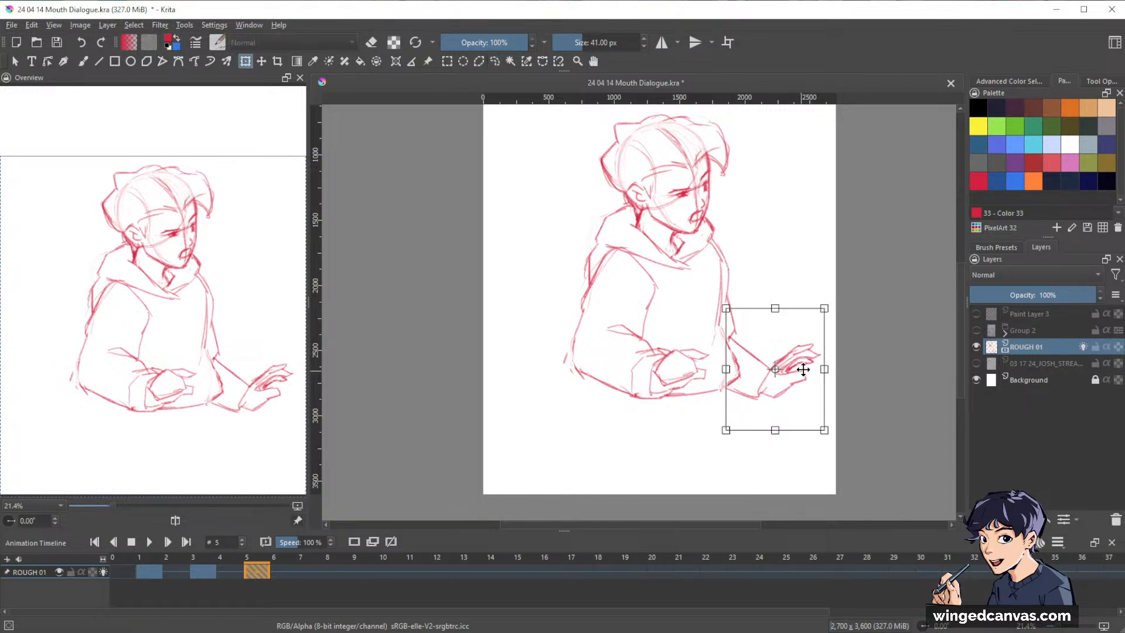
drag(849, 367, 790, 401)
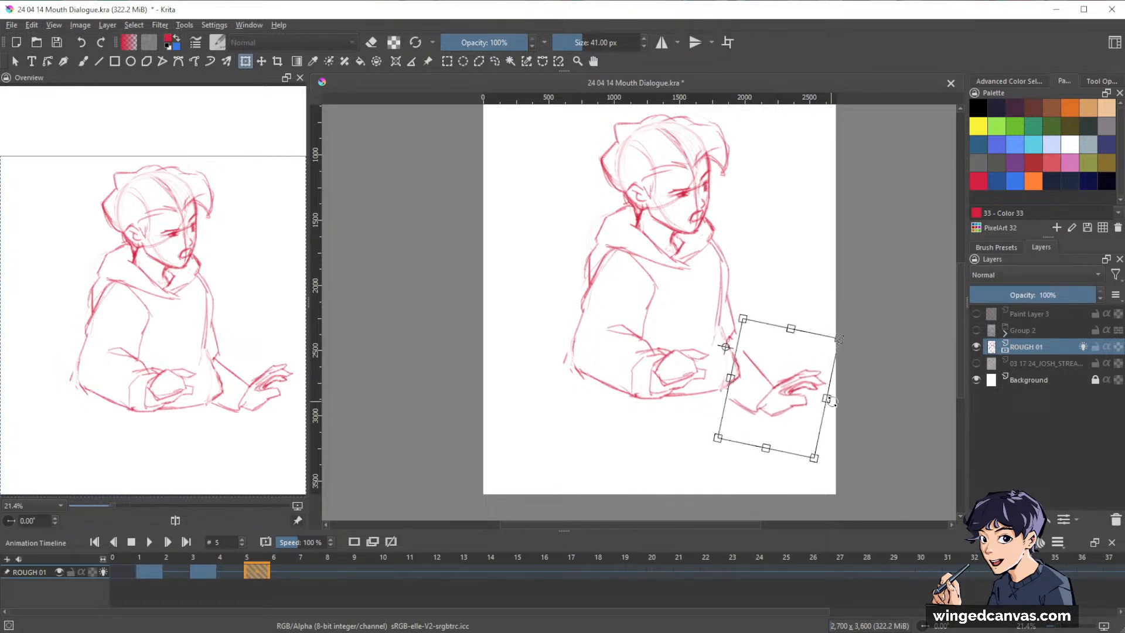
key(Return)
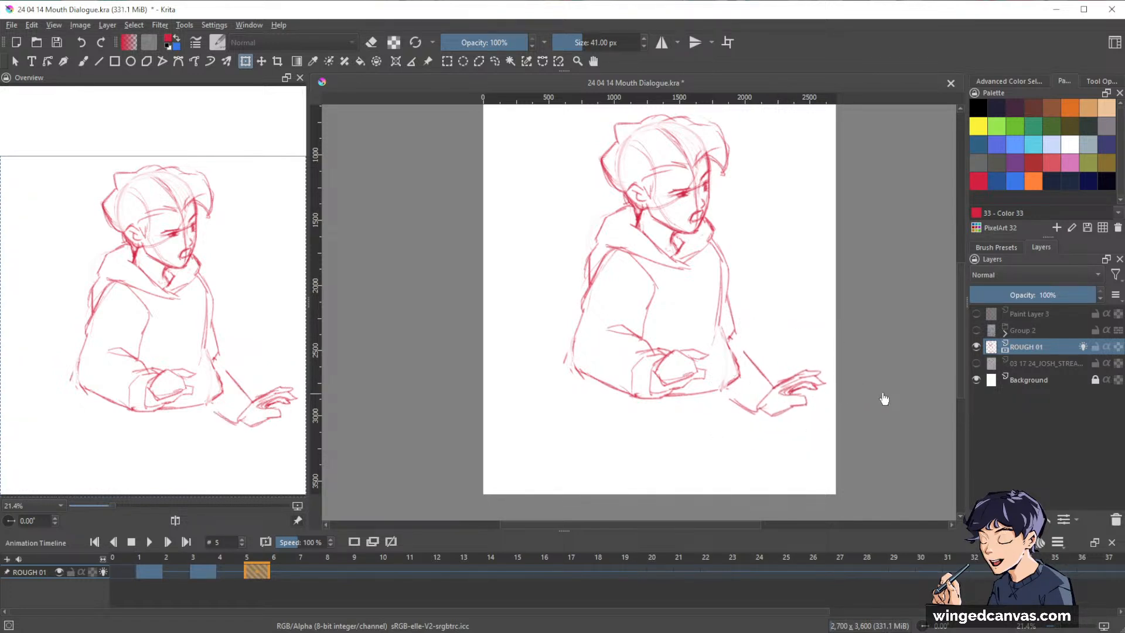
Compare the pose with the neighbouring frames, and redraw the bent arm's outer contour and the sleeve's lower edge.
key(Left)
key(Left)
key(Right)
key(Right)
key(b)
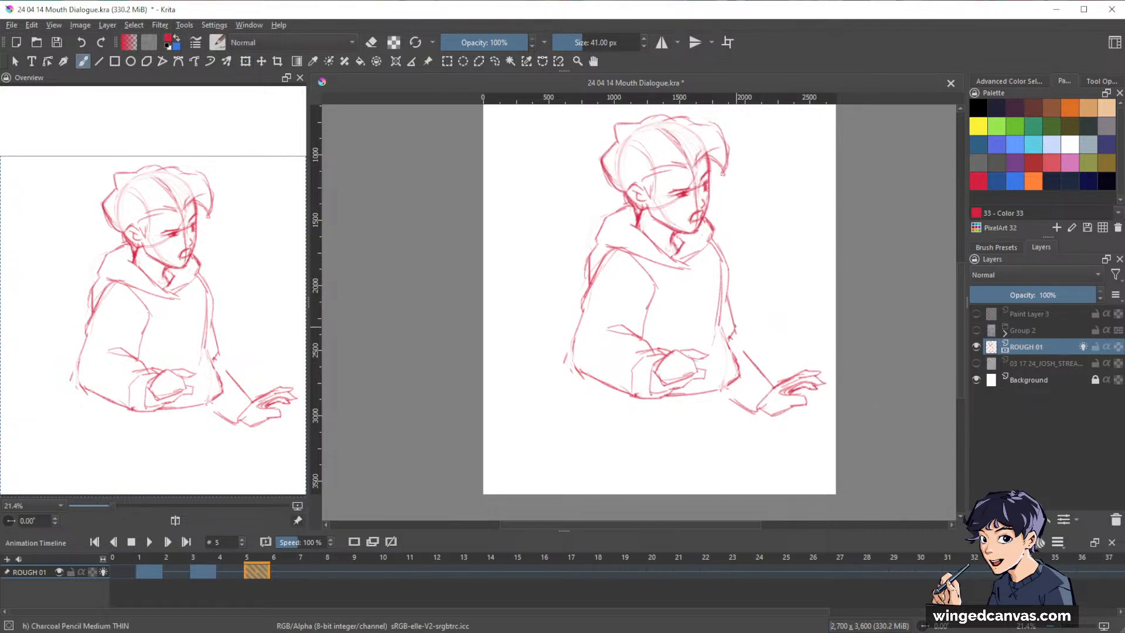
key(e)
key(e)
drag(598, 262, 578, 368)
mouse_move(598, 270)
mouse_down()
mouse_move(580, 388)
mouse_move(644, 398)
mouse_up()
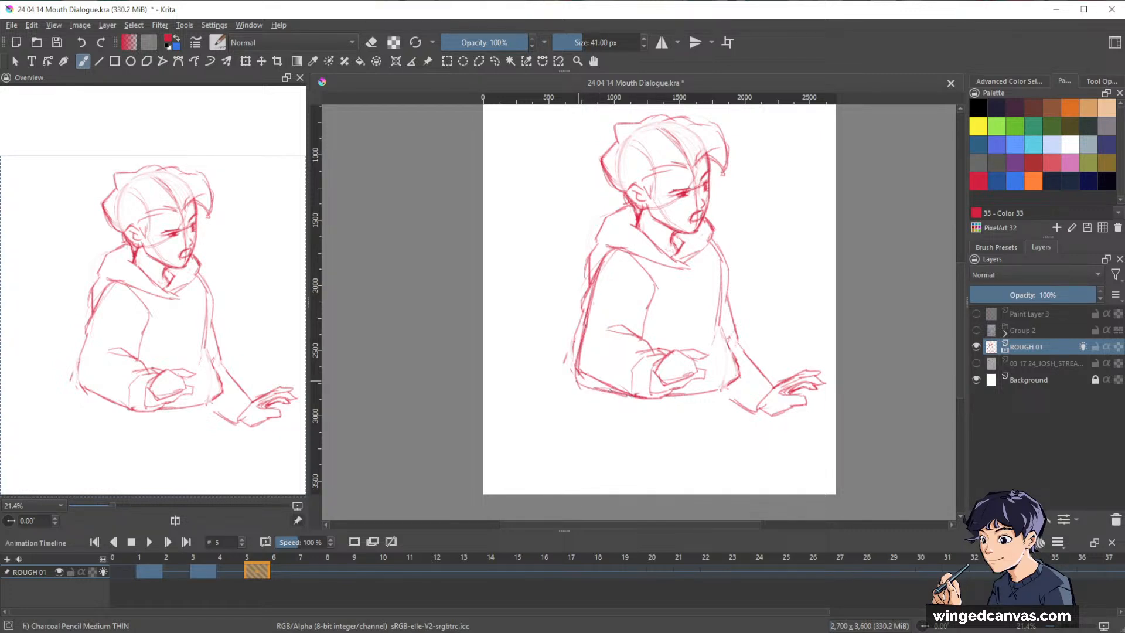
Fade the old outer line of the bent arm with the Eraser Circle brush and check the drawing mirrored.
key(slash)
drag(587, 288, 572, 349)
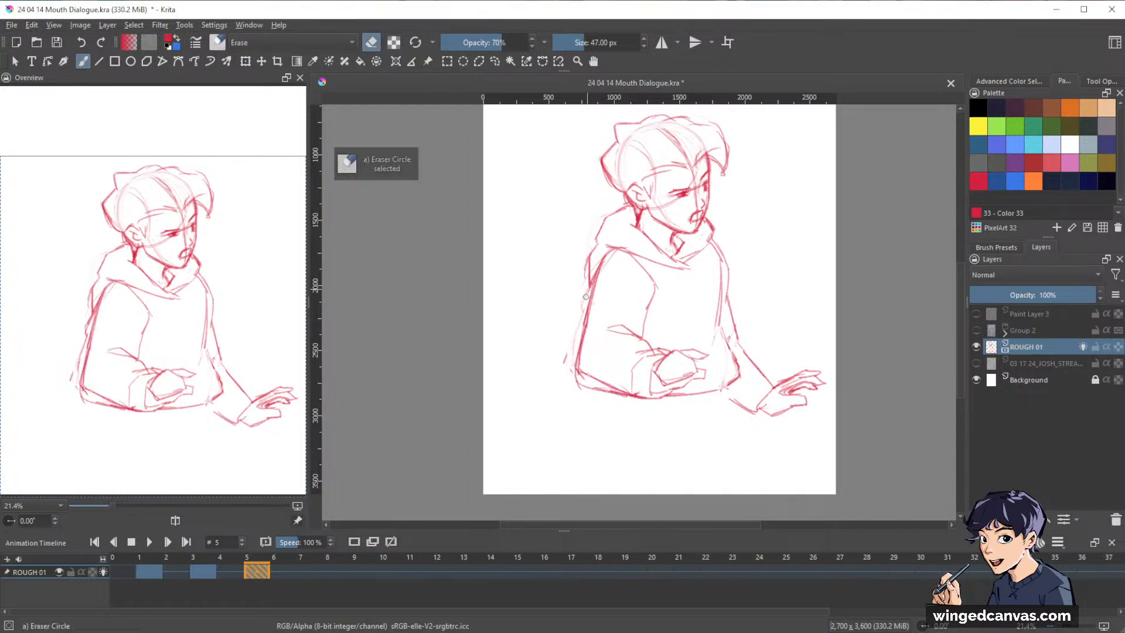
mouse_move(586, 295)
mouse_down()
mouse_move(581, 320)
mouse_move(594, 276)
mouse_move(592, 298)
mouse_up()
key(slash)
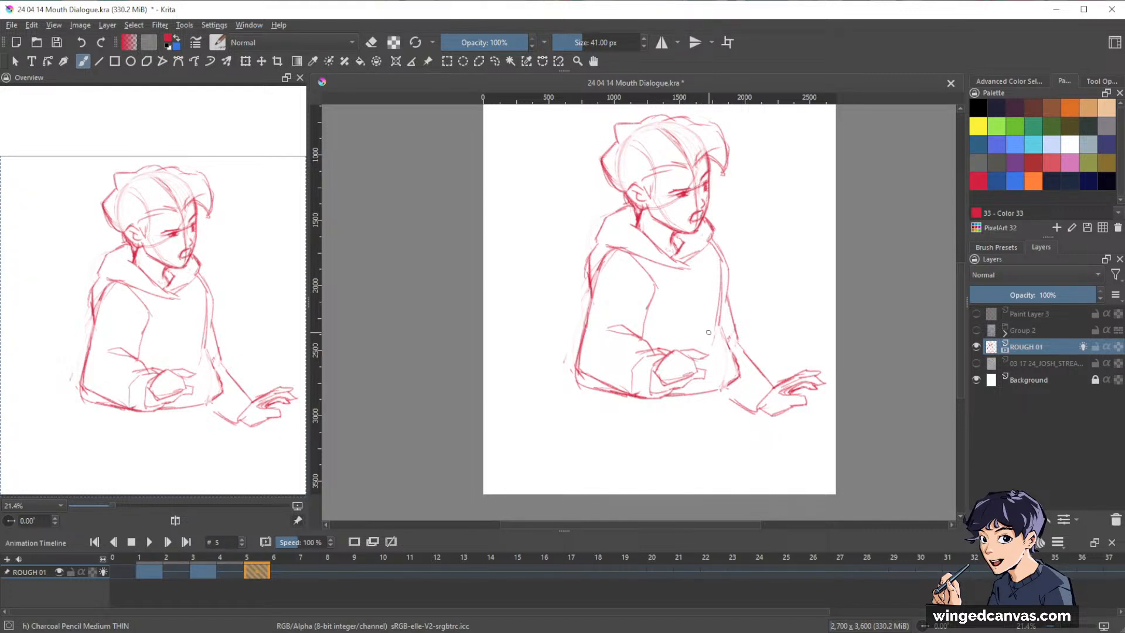
key(m)
key(m)
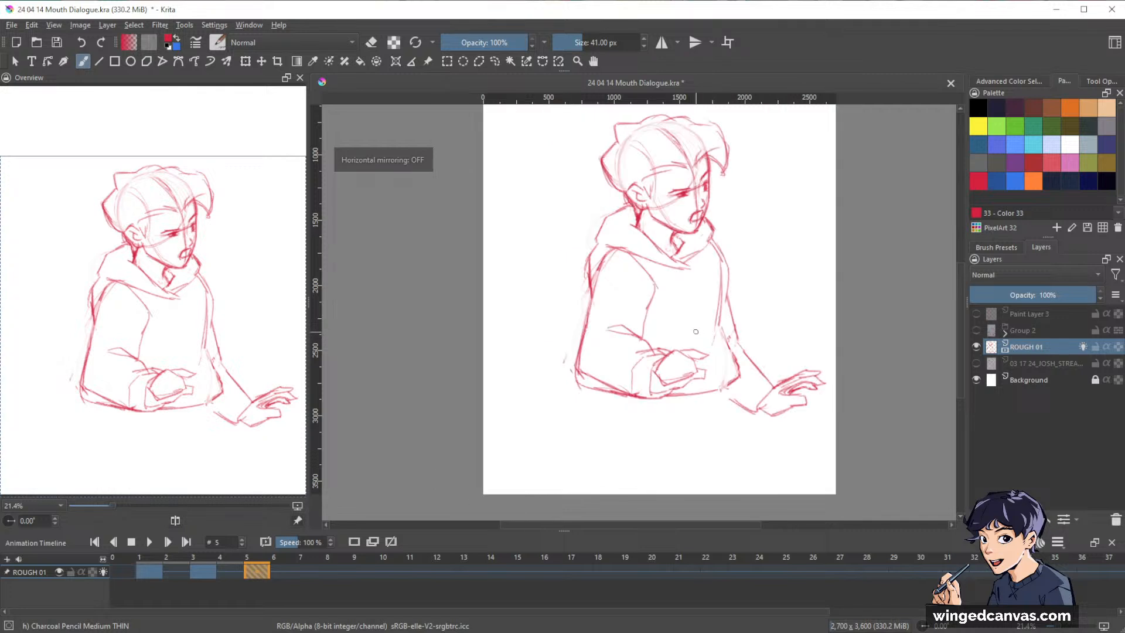
Erase part of the bent arm's lower sleeve edge with the Eraser Circle brush.
key(l)
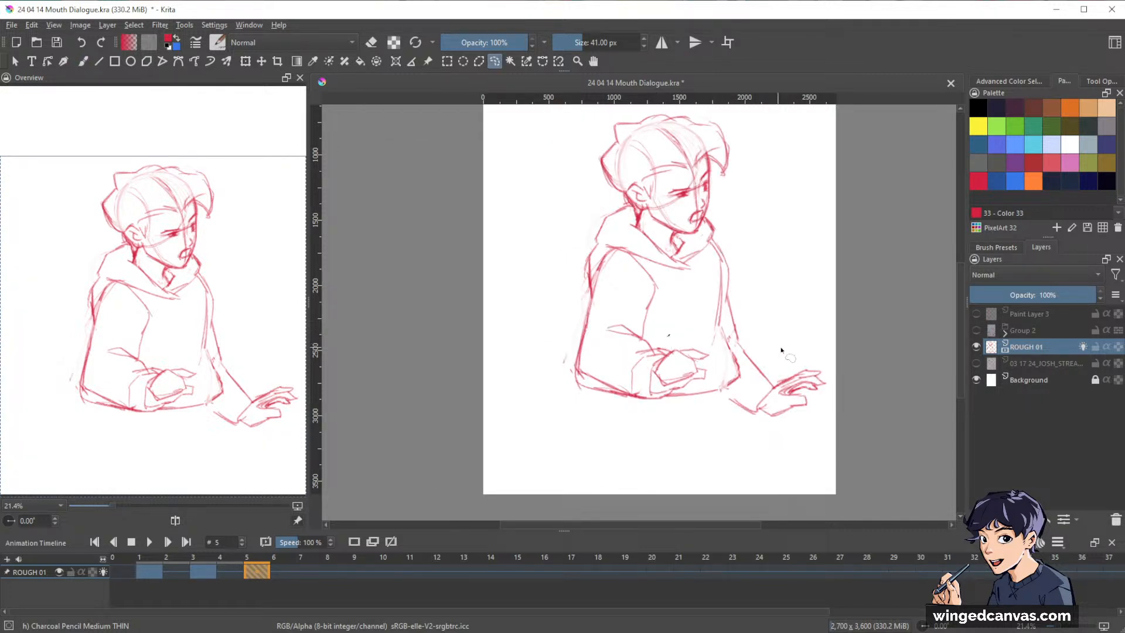
key(e)
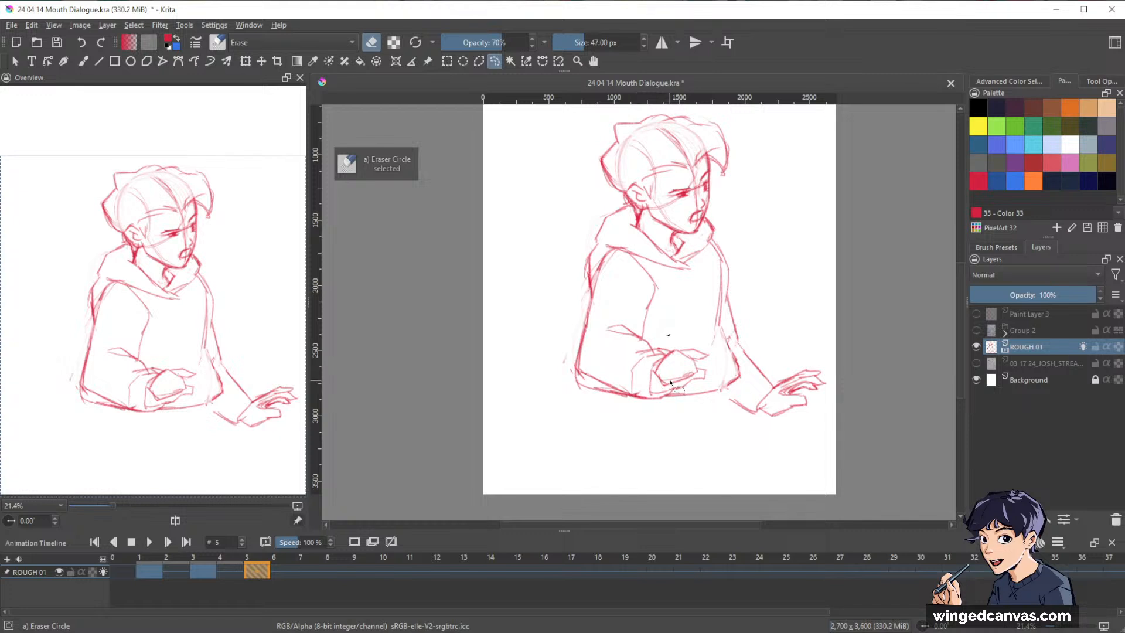
key(b)
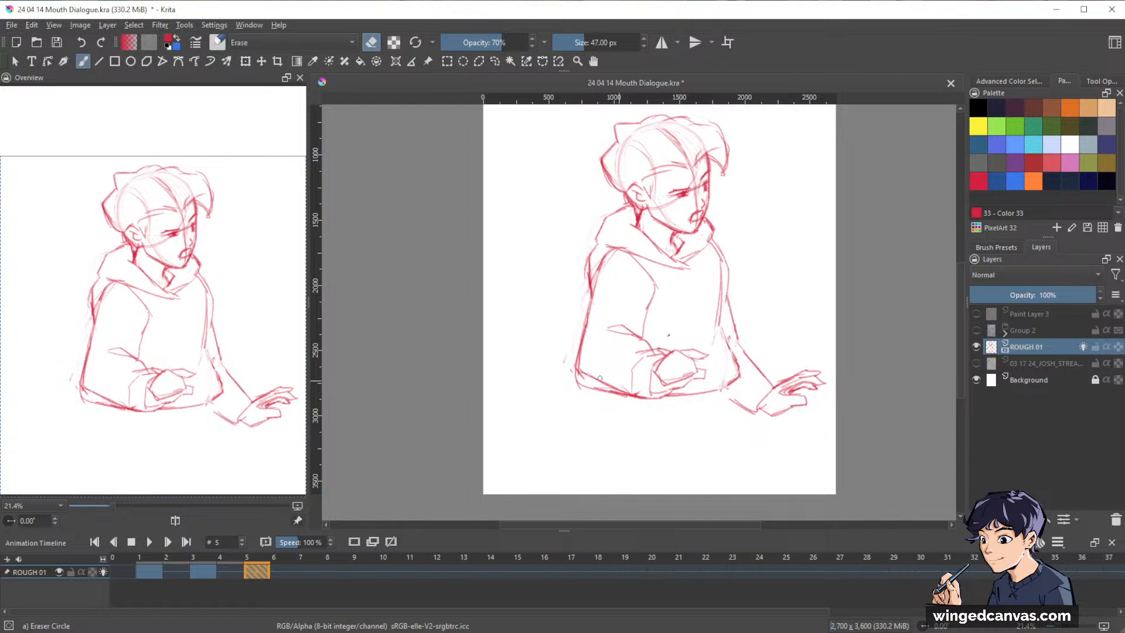
drag(588, 377, 614, 388)
Lasso the bent arm's hand and cuff and move them slightly away from the elbow.
key(l)
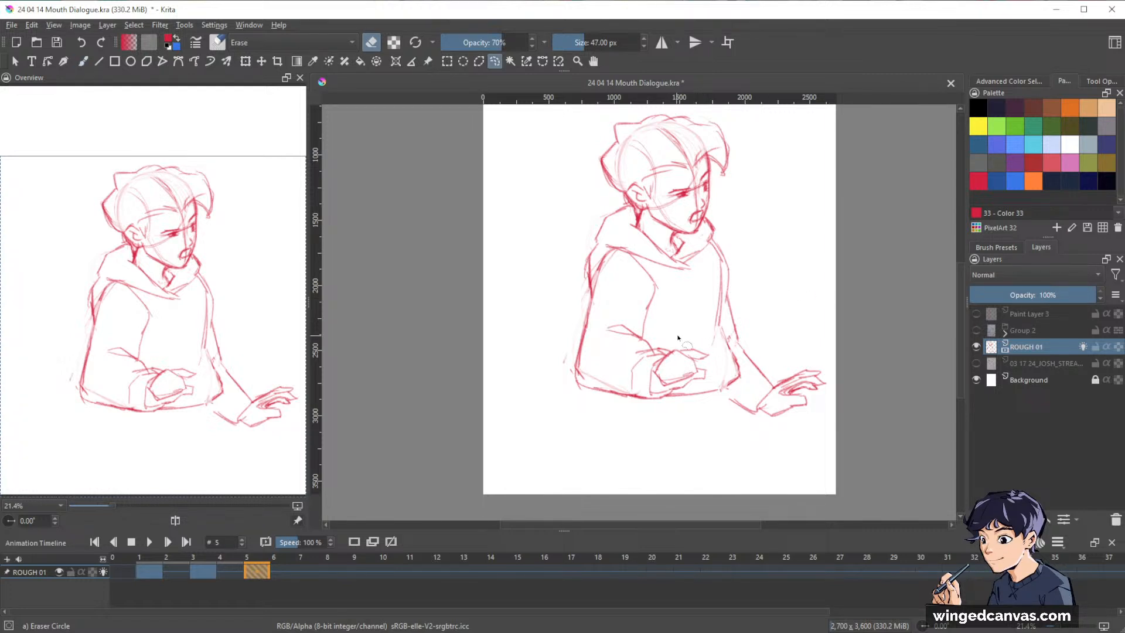
mouse_move(677, 335)
mouse_down()
mouse_move(612, 379)
mouse_move(634, 409)
mouse_move(703, 388)
mouse_move(706, 347)
mouse_move(706, 377)
mouse_up()
key(ctrl+t)
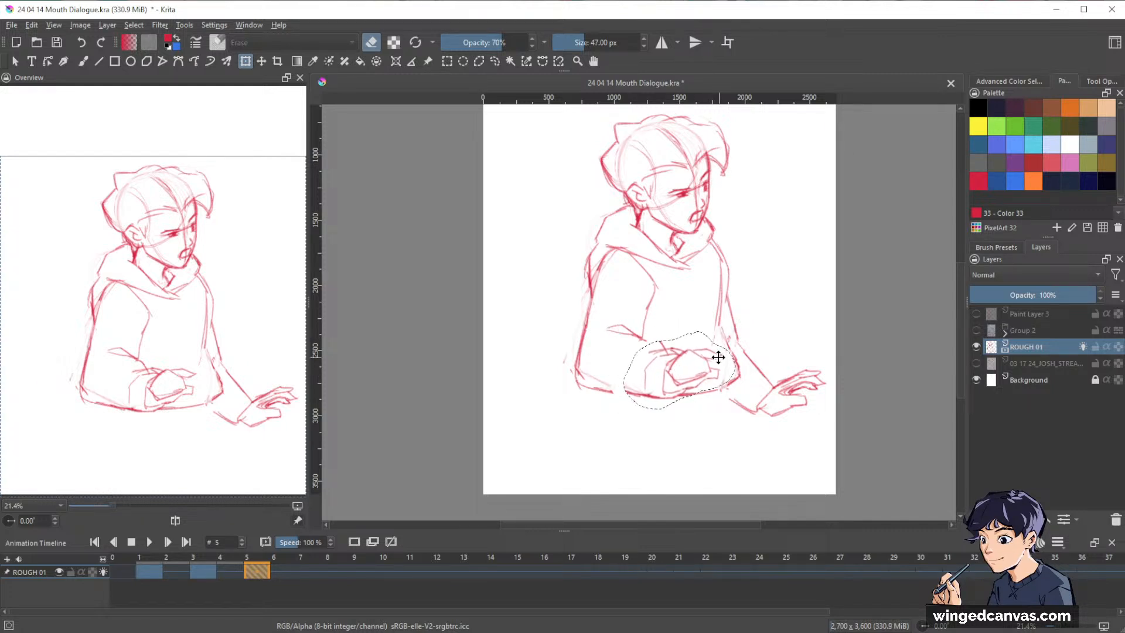
key(Return)
Check the storyboard reference, and reconnect the forearm lines to the moved cuff with the charcoal pencil.
click(976, 363)
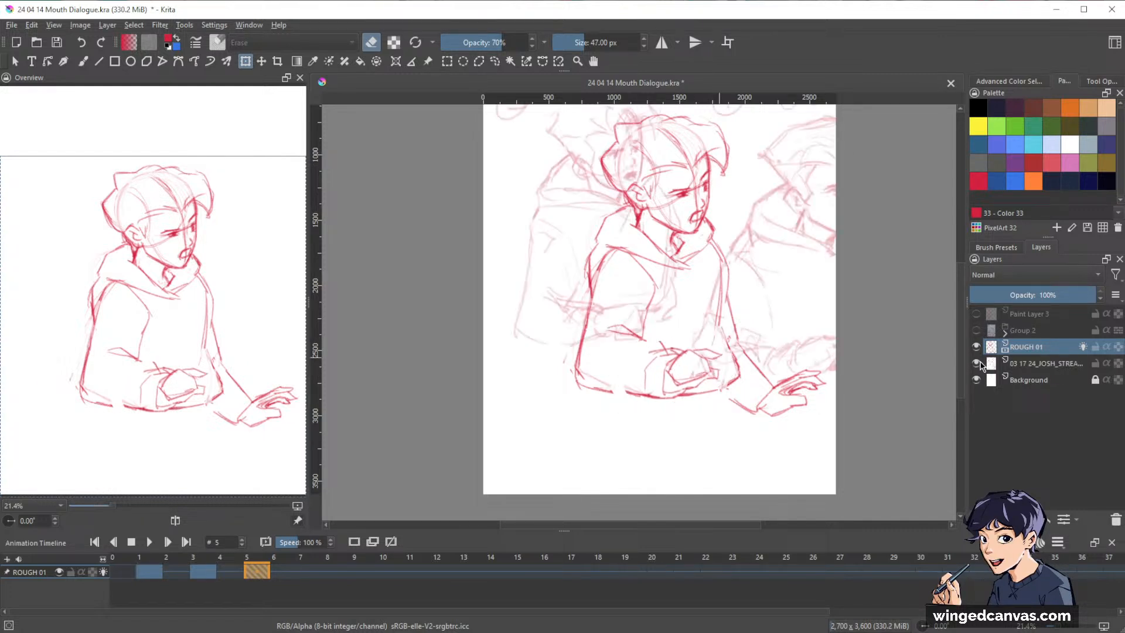
click(977, 363)
key(b)
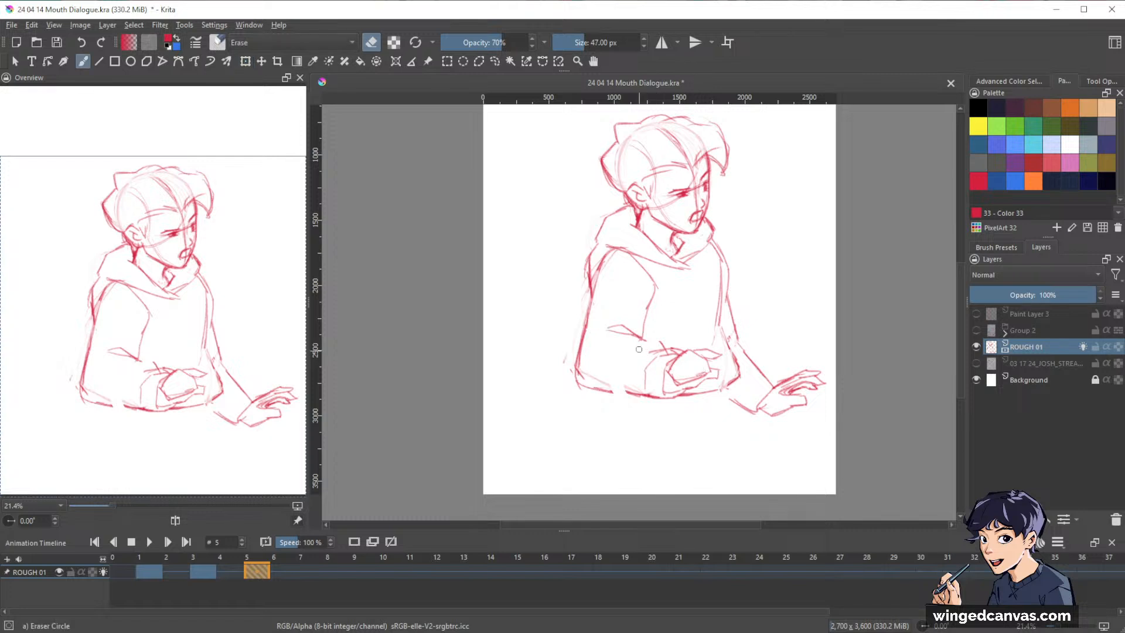
key(slash)
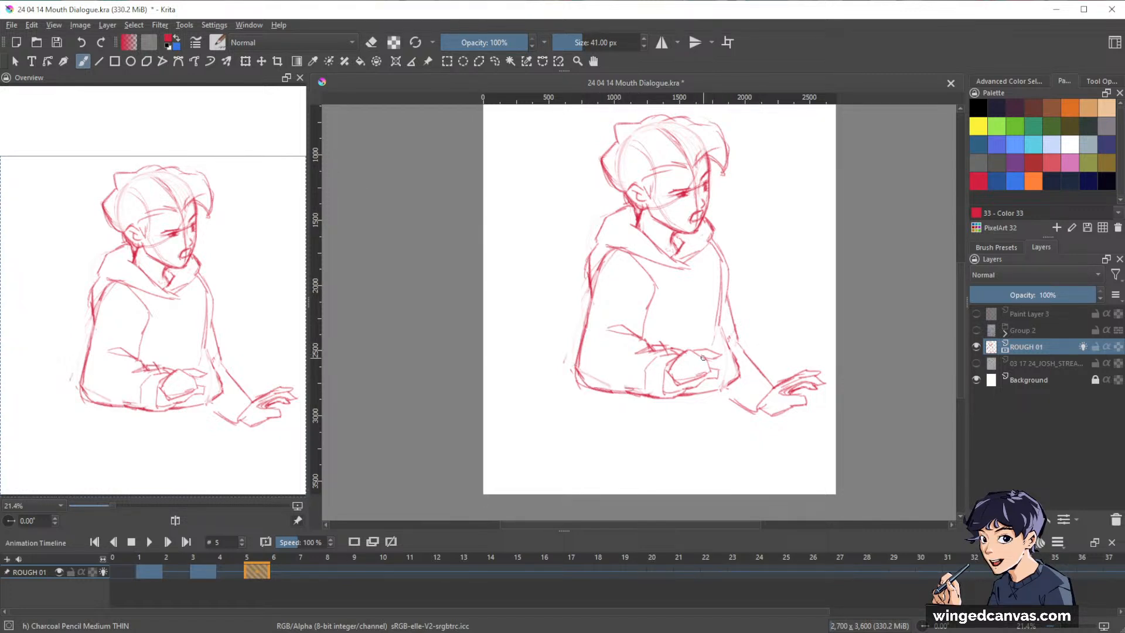
Erase the bent arm's hand with the Eraser Circle brush and check its pose on the storyboard reference.
key(slash)
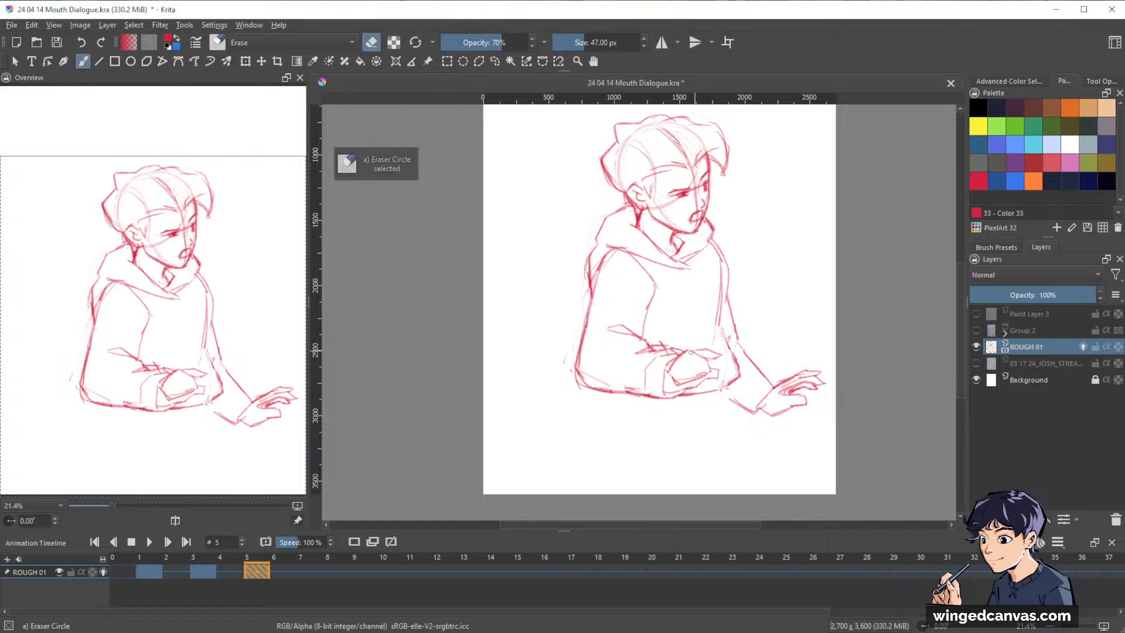
mouse_move(694, 351)
mouse_down()
mouse_move(652, 383)
mouse_move(709, 373)
mouse_move(691, 389)
mouse_move(711, 353)
mouse_move(682, 354)
mouse_up()
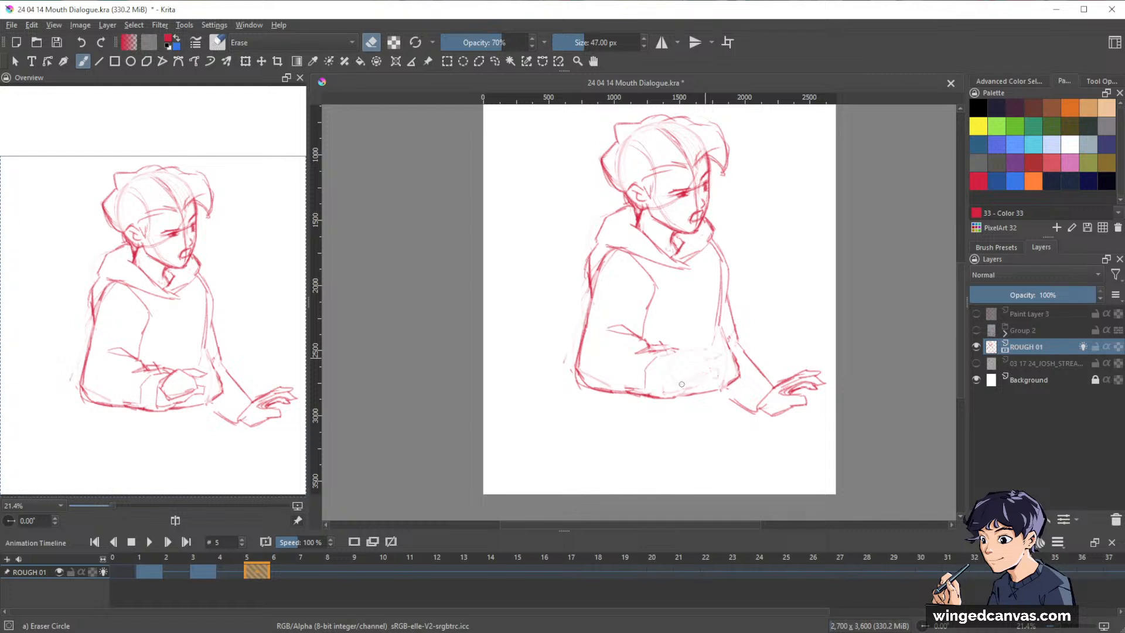
click(976, 363)
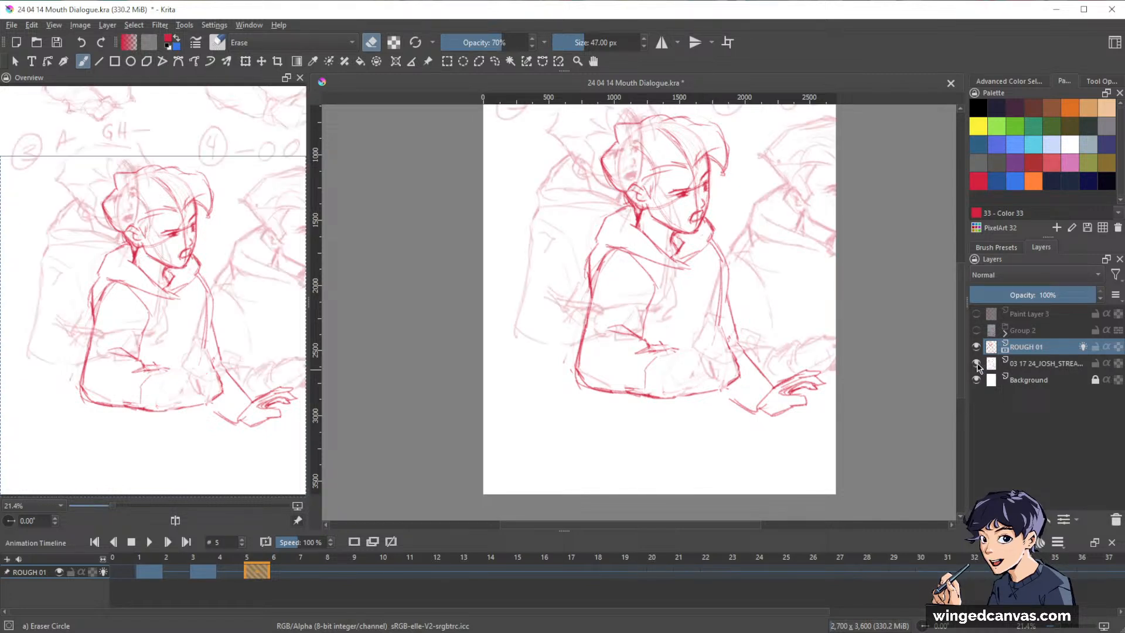
click(977, 363)
Draw the new cuff and a hand with curled fingers and one finger pointing toward the outstretched arm.
key(slash)
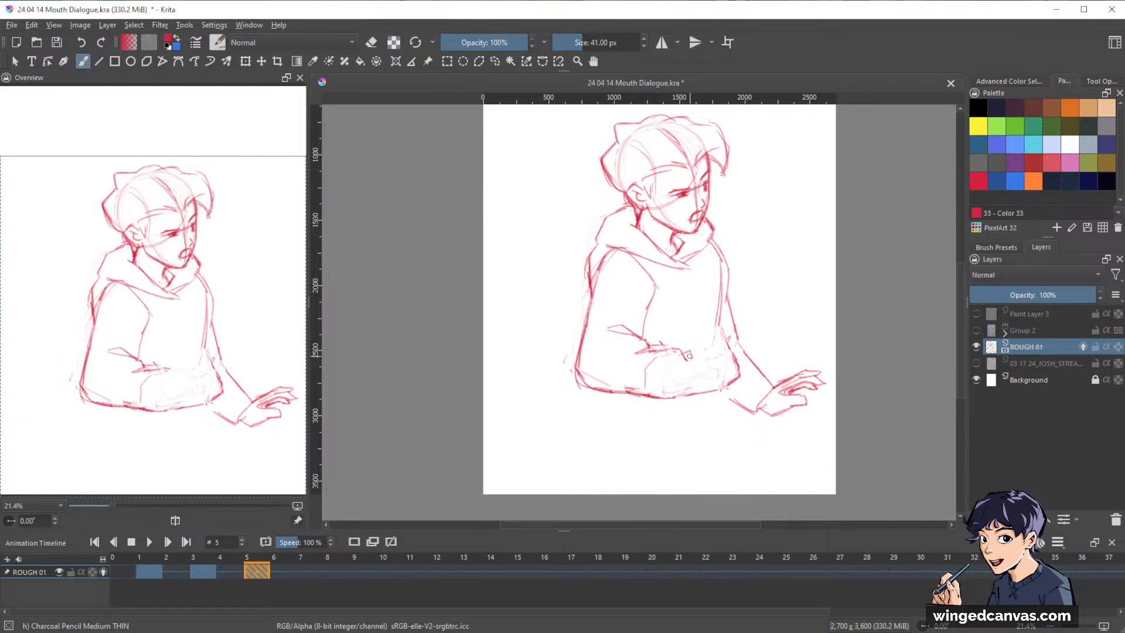
mouse_move(681, 360)
mouse_down()
mouse_move(677, 395)
mouse_move(652, 400)
mouse_up()
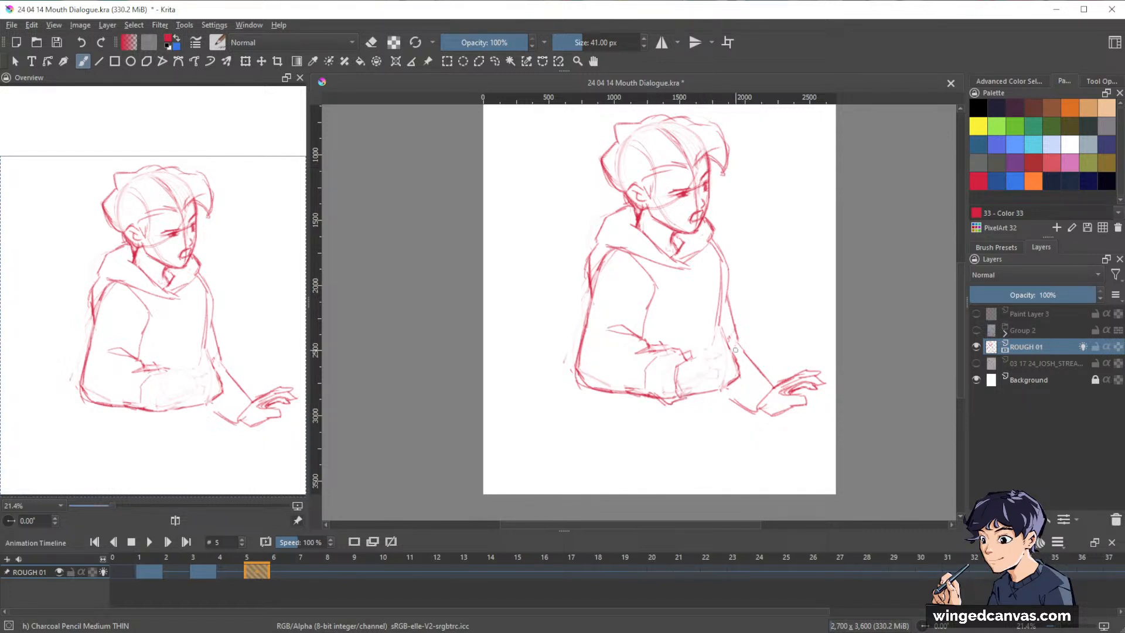
drag(694, 353, 667, 405)
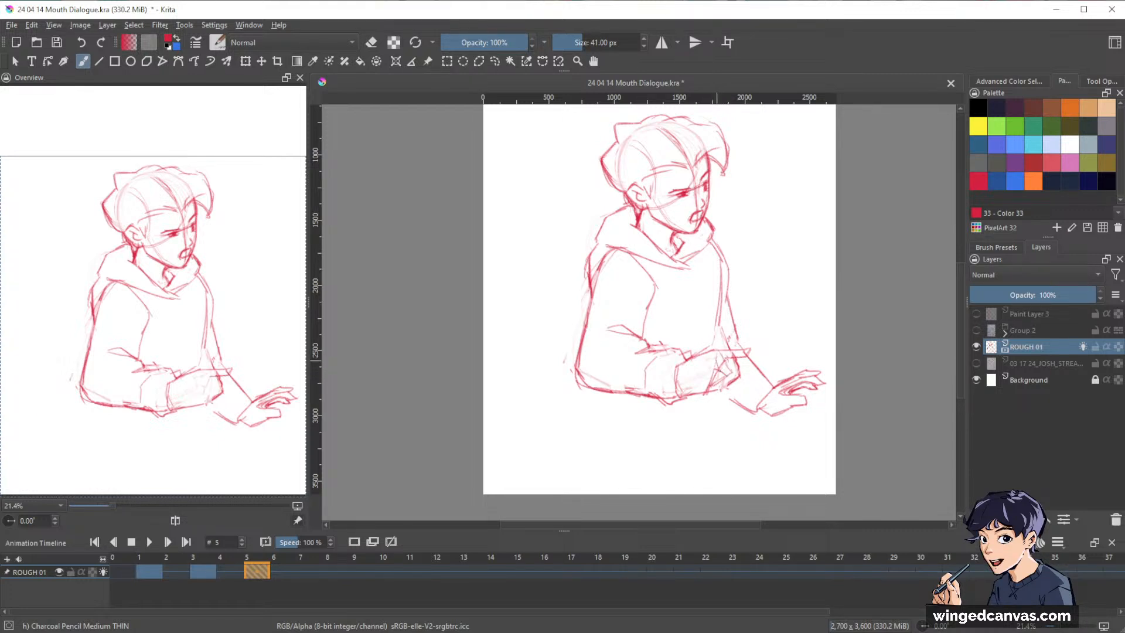
mouse_move(725, 376)
mouse_down()
mouse_move(712, 385)
mouse_move(726, 374)
mouse_up()
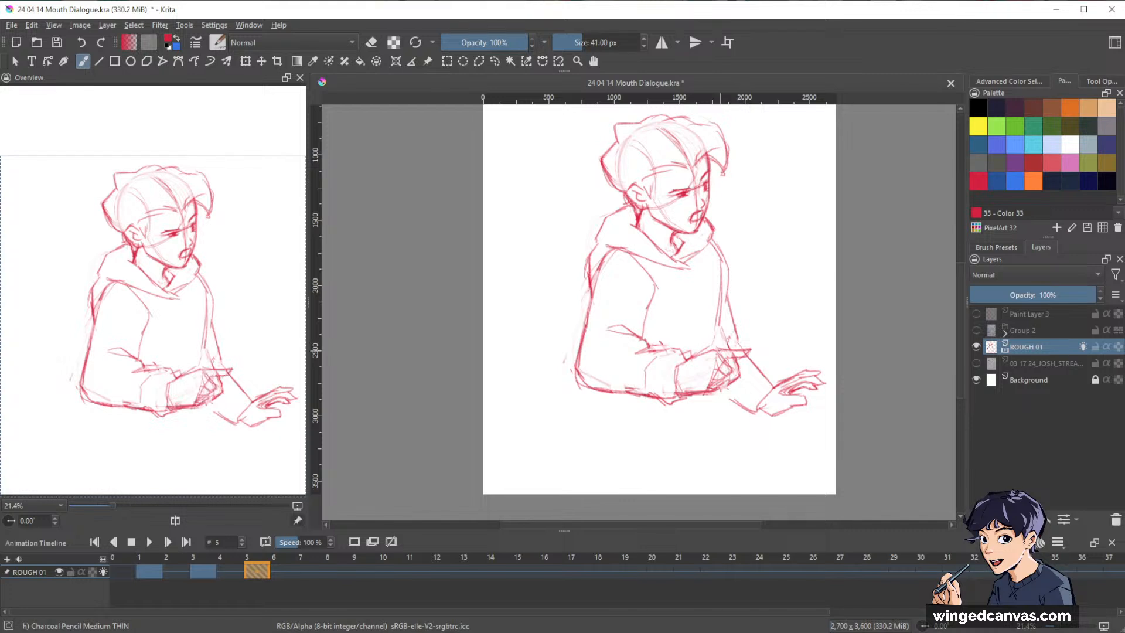
drag(714, 357, 706, 394)
drag(751, 351, 724, 355)
key(e)
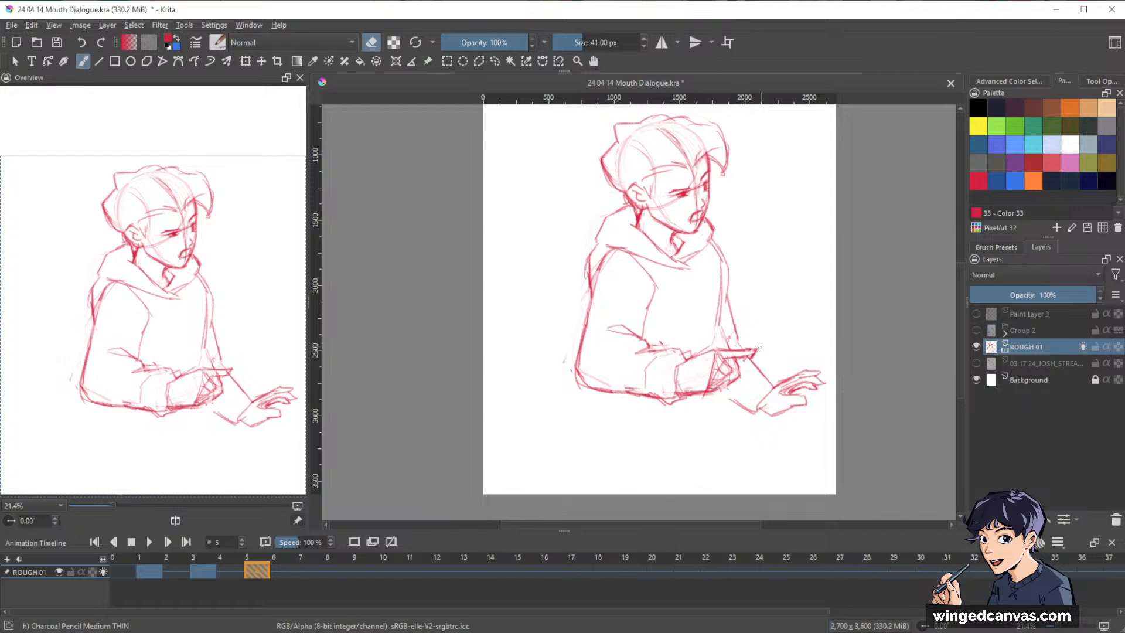
key(e)
Compare the full figure at frame 5 with the keyframe at frame 1 and with the storyboard reference.
scroll(842, 370, down, 1)
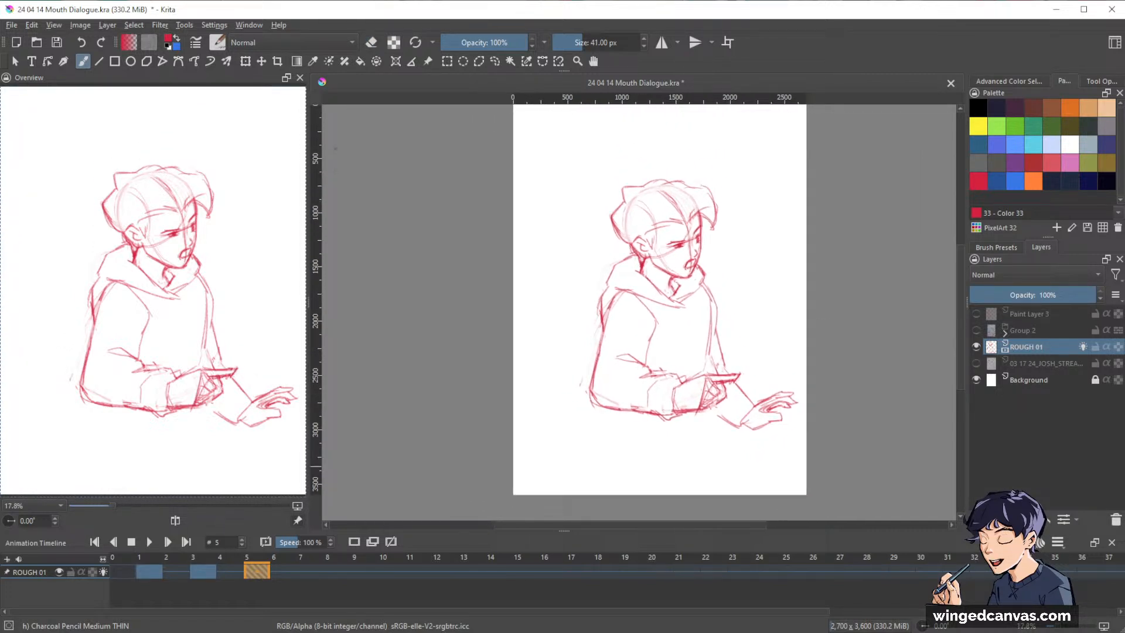
key(ctrl+Left)
key(ctrl+Left)
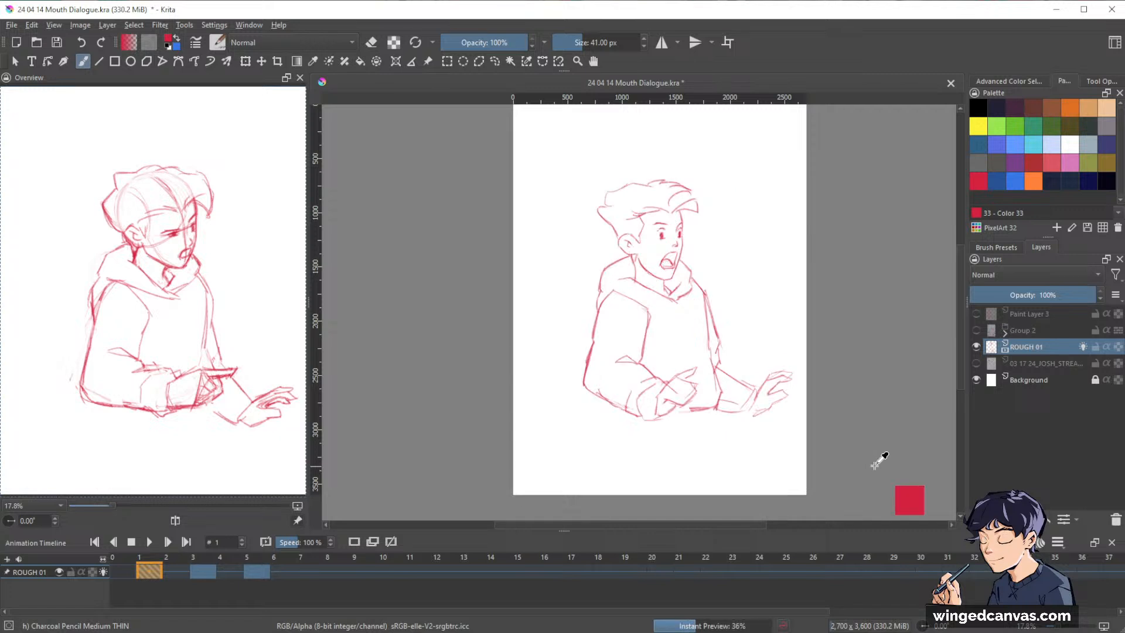
key(ctrl+Right)
key(ctrl+Right)
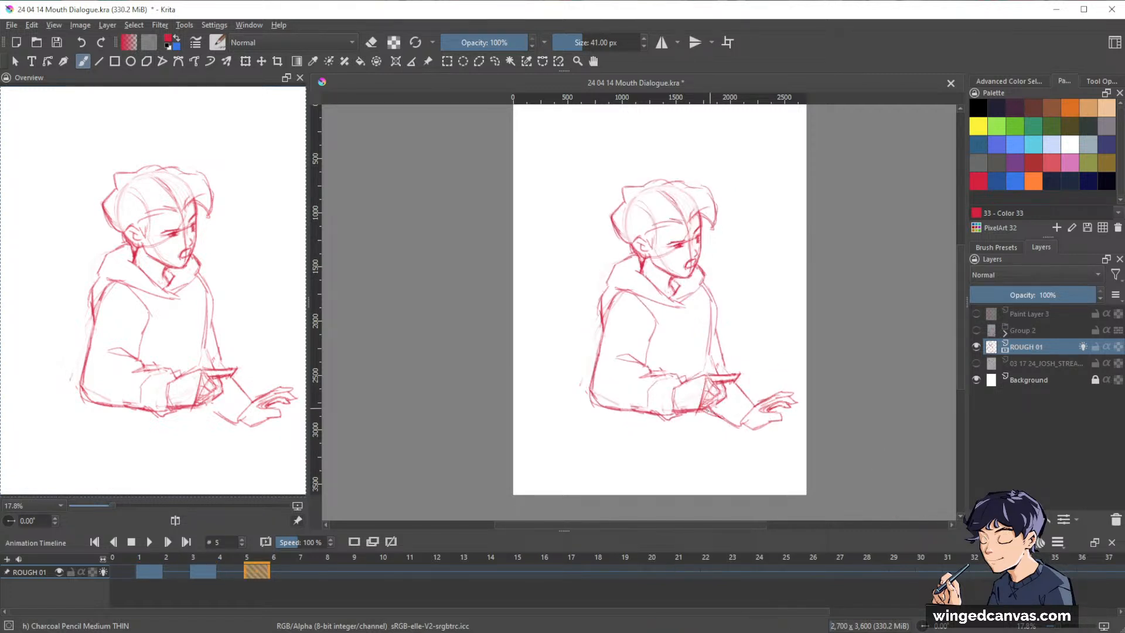
click(976, 364)
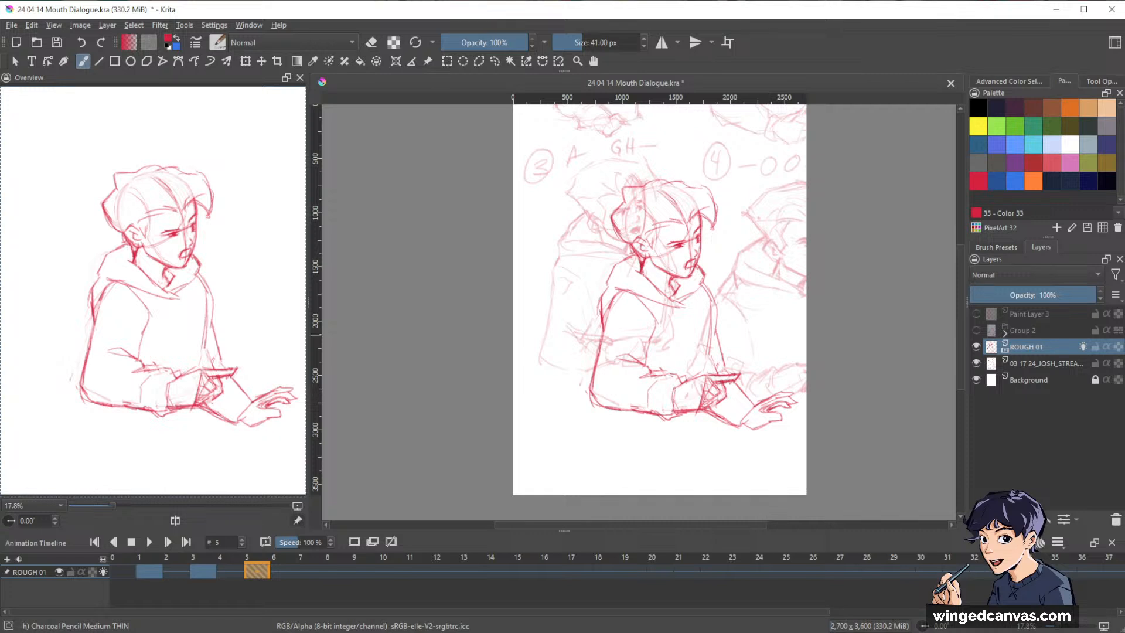
Move the storyboard reference layer so panel 4 sits at the page's upper left, and scale it down beside the rough figure.
click(1040, 365)
key(t)
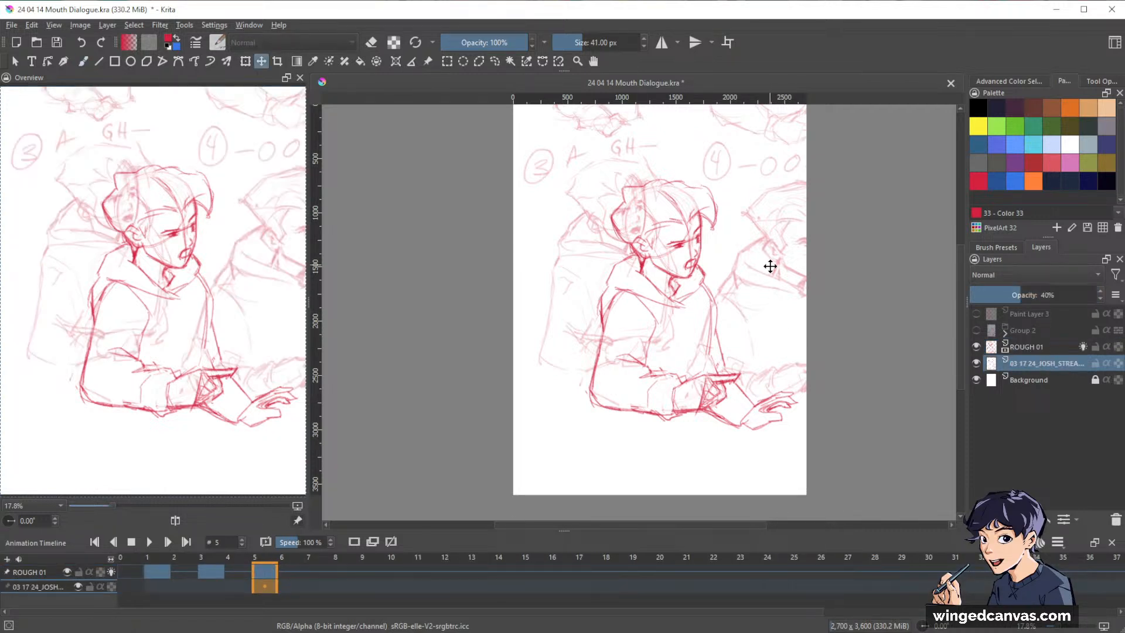
mouse_move(772, 293)
mouse_down()
mouse_move(703, 299)
mouse_move(625, 328)
mouse_move(575, 191)
mouse_move(603, 194)
mouse_up()
drag(643, 240, 656, 289)
key(ctrl+t)
drag(738, 444, 690, 397)
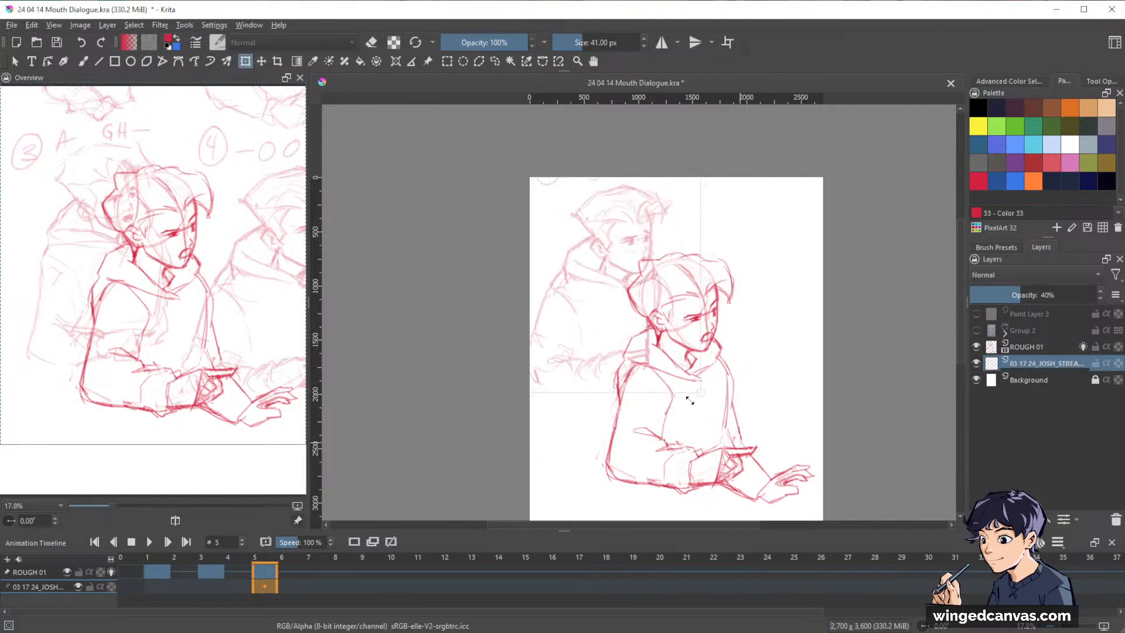
mouse_move(597, 329)
mouse_down()
mouse_move(704, 304)
mouse_move(785, 331)
mouse_move(723, 314)
mouse_move(606, 317)
mouse_move(600, 326)
mouse_up()
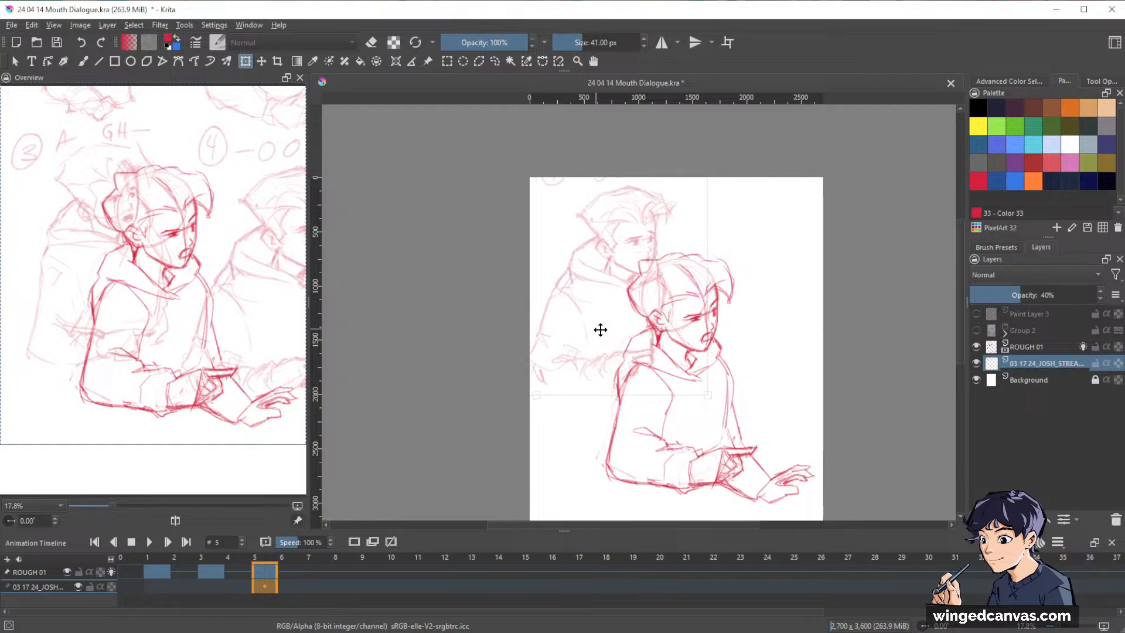
key(Return)
drag(859, 388, 846, 332)
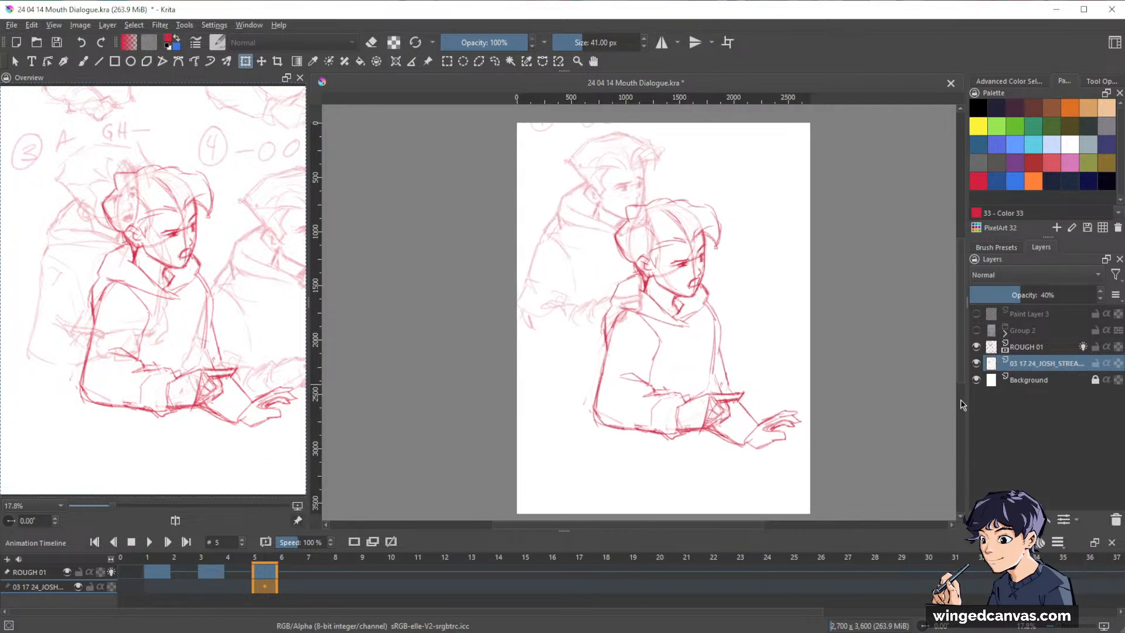
Create a blank keyframe at frame 7 on ROUGH 01, with the previous drawings visible as onion skins.
click(47, 572)
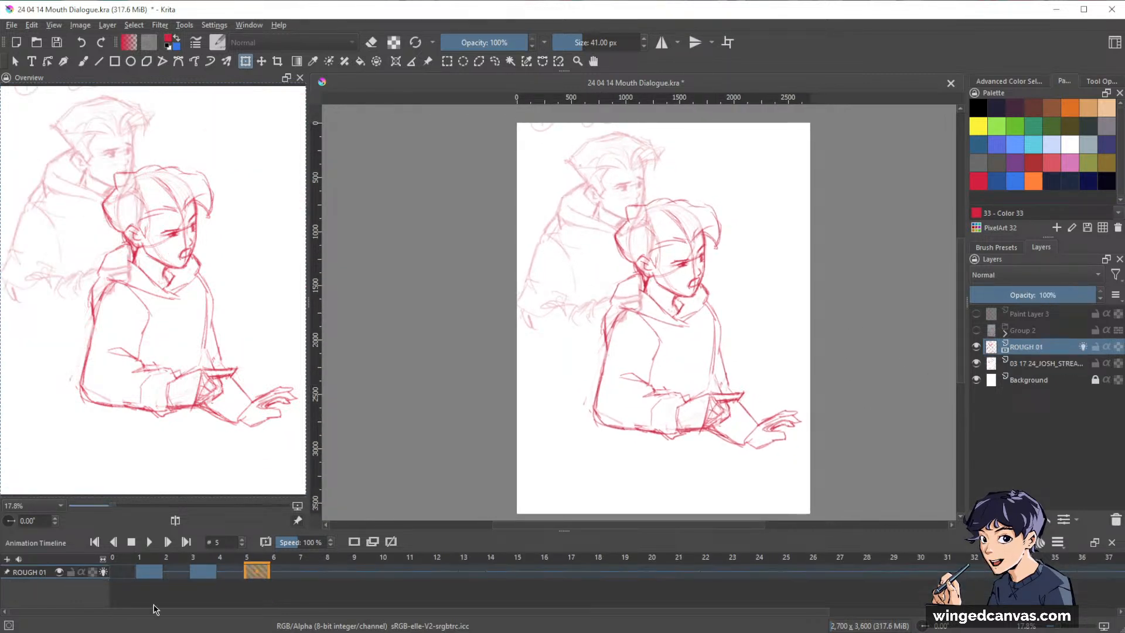
click(308, 572)
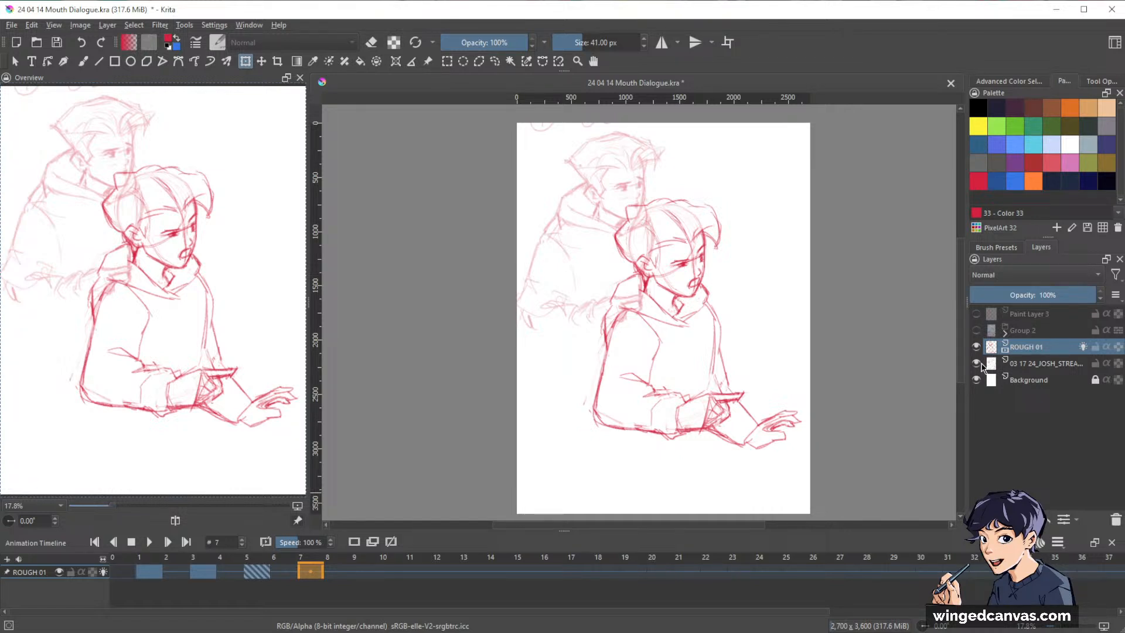
click(1038, 542)
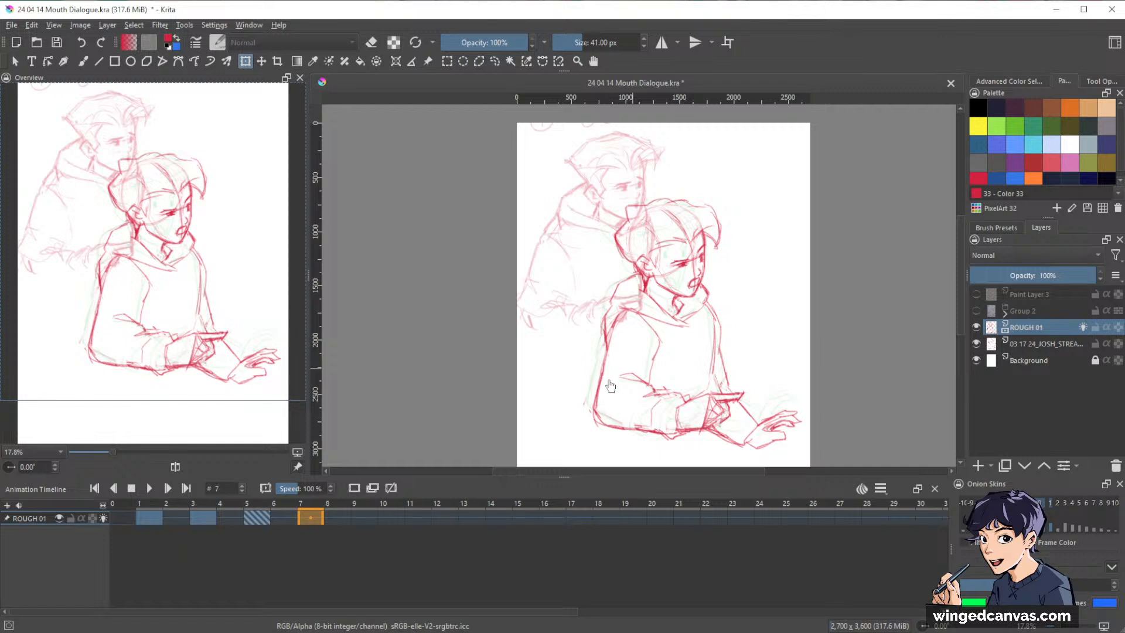
click(355, 489)
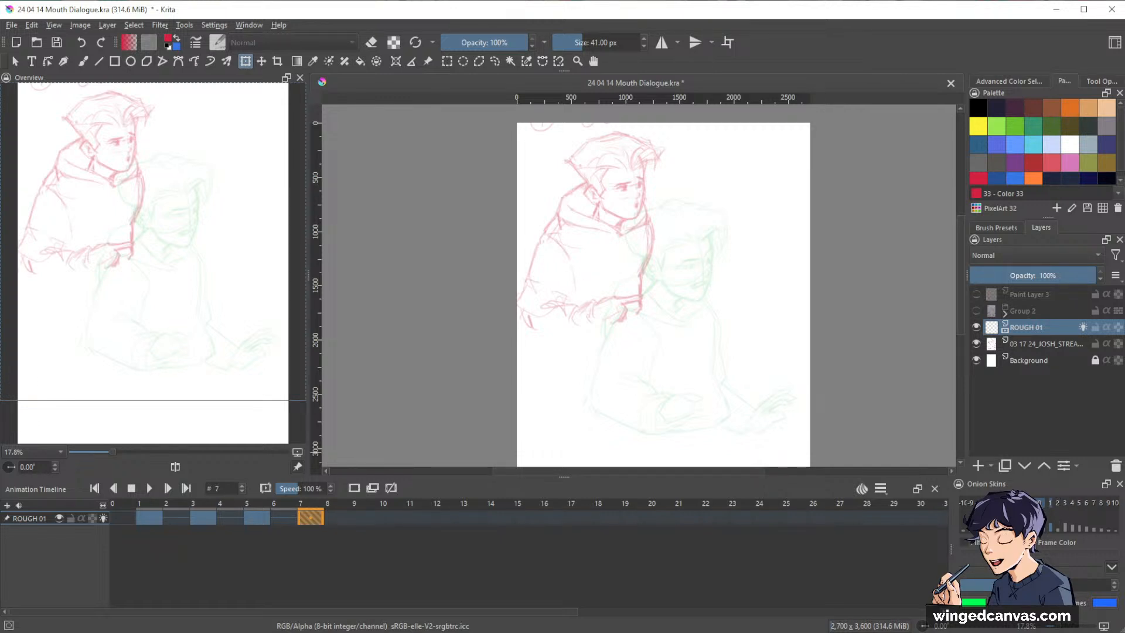
click(862, 489)
drag(565, 476, 566, 514)
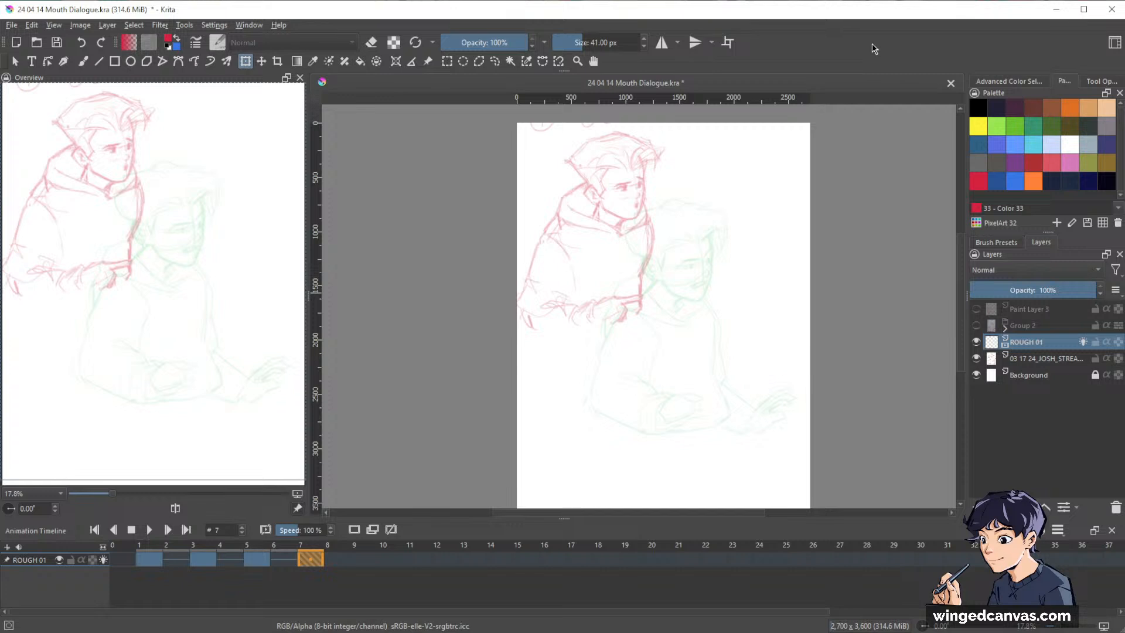
Limit the onion skins on the previous side to the nearest keyframe so only the frame 5 pose shows through.
key(b)
drag(815, 315, 833, 296)
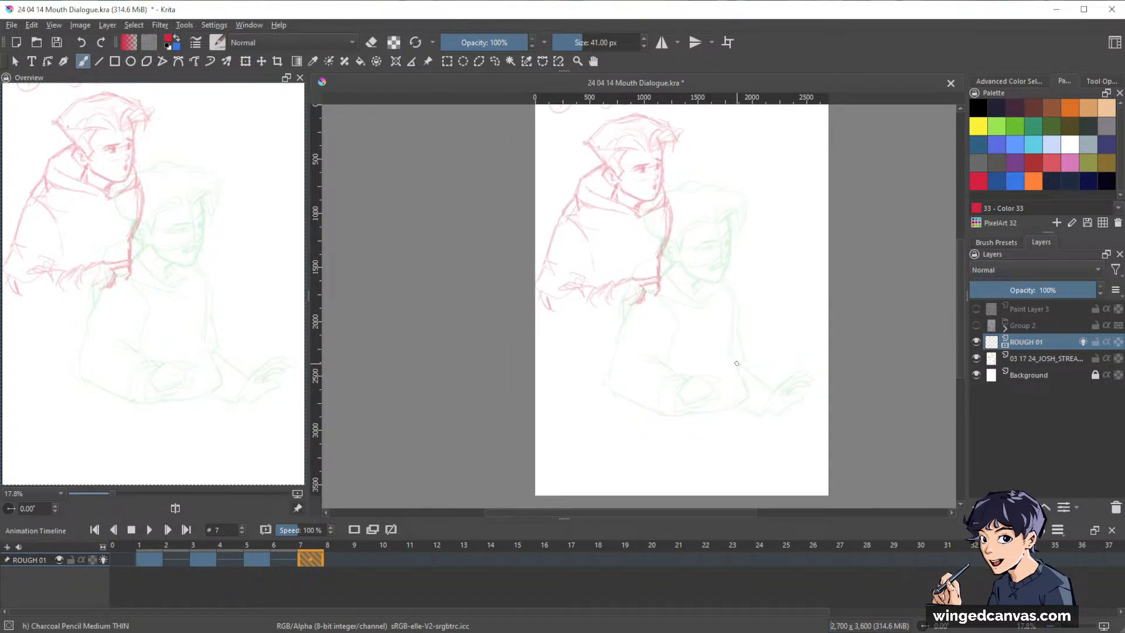
drag(758, 276, 819, 273)
mouse_move(839, 295)
mouse_down()
mouse_move(792, 358)
mouse_move(817, 355)
mouse_move(833, 244)
mouse_move(811, 264)
mouse_move(861, 333)
mouse_up()
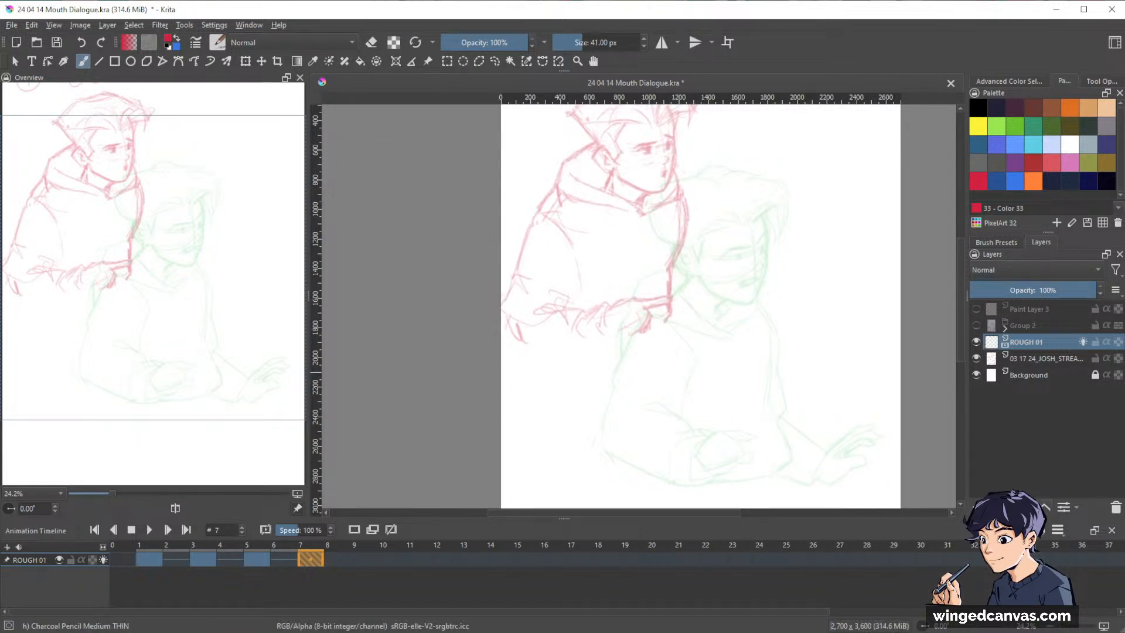
click(1043, 532)
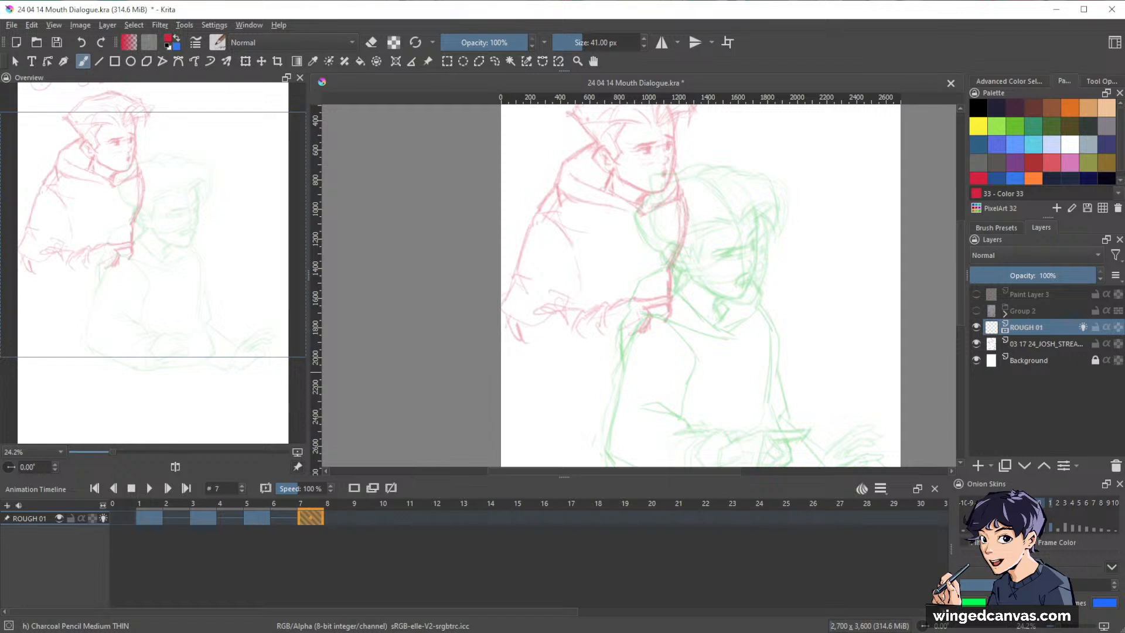
click(1029, 503)
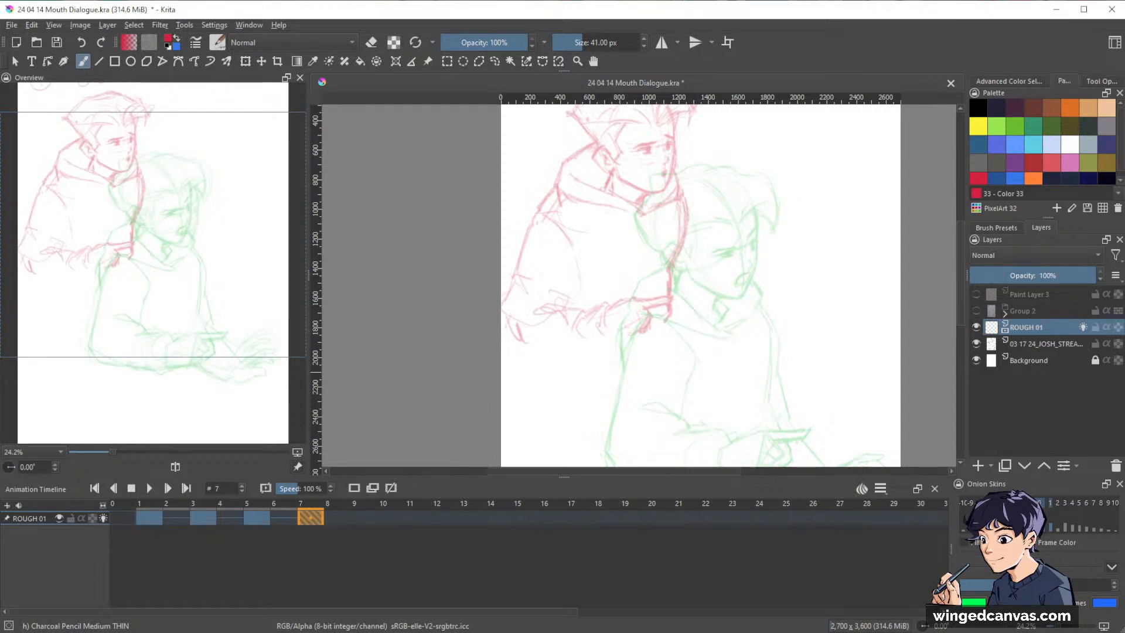
click(1032, 503)
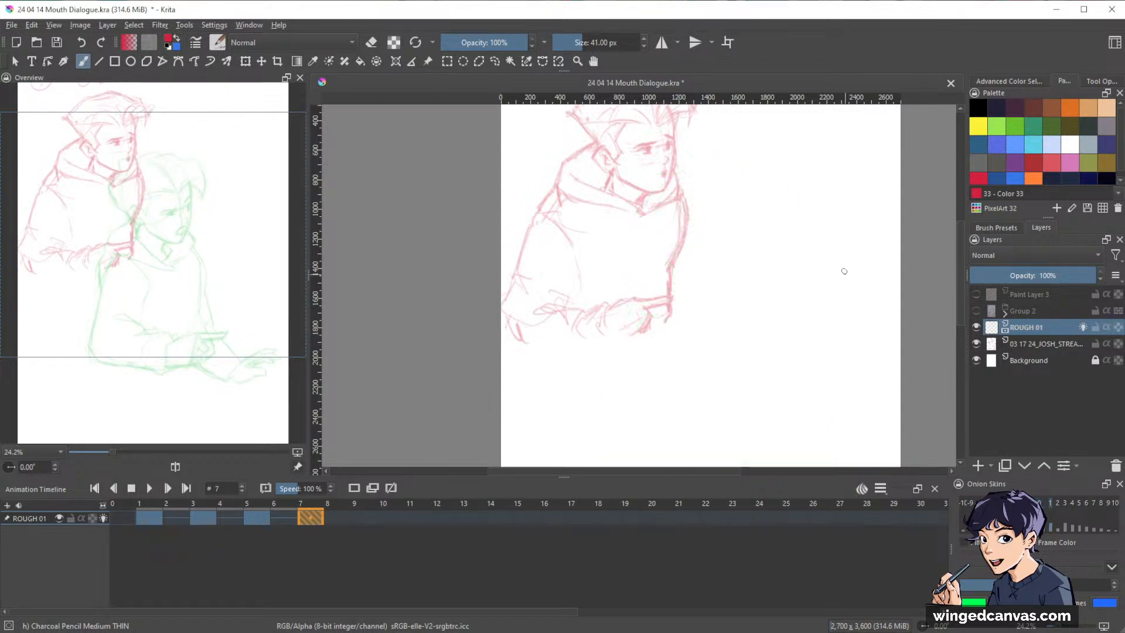
click(1033, 504)
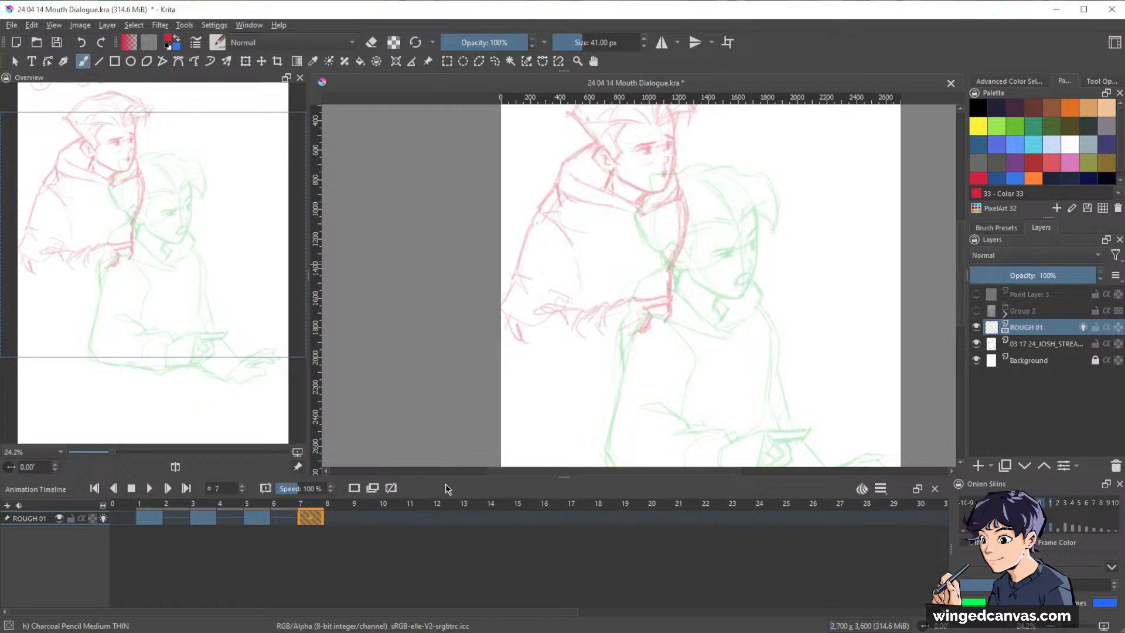
Undo the accidental docking of the Onion Skins panel with the timeline, close that panel and enlarge the canvas area.
drag(561, 487, 600, 530)
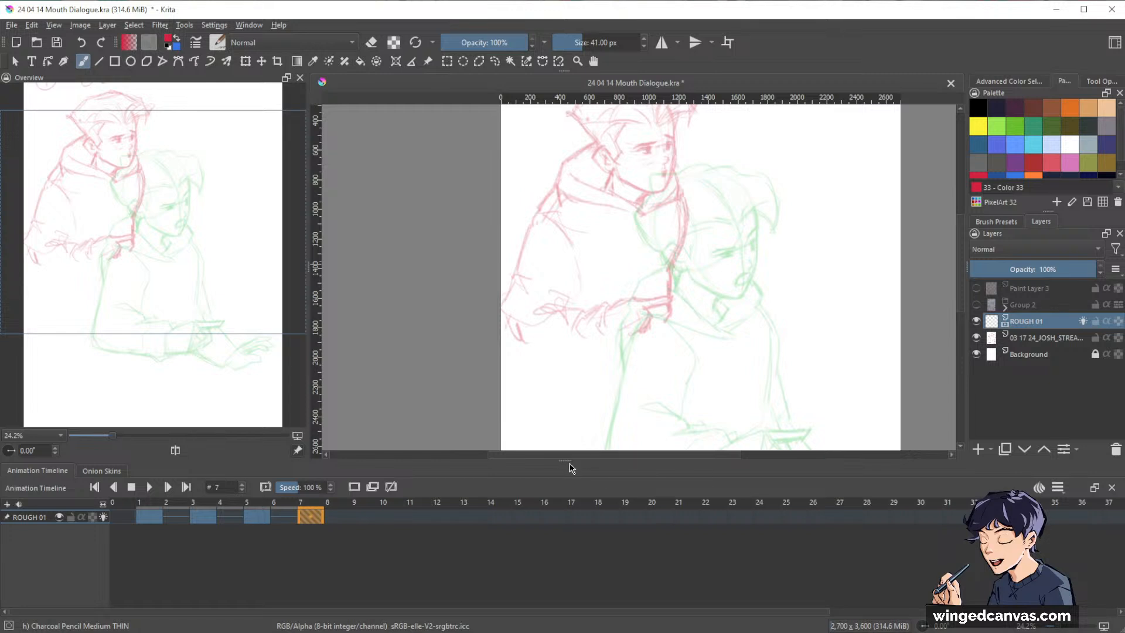
click(101, 471)
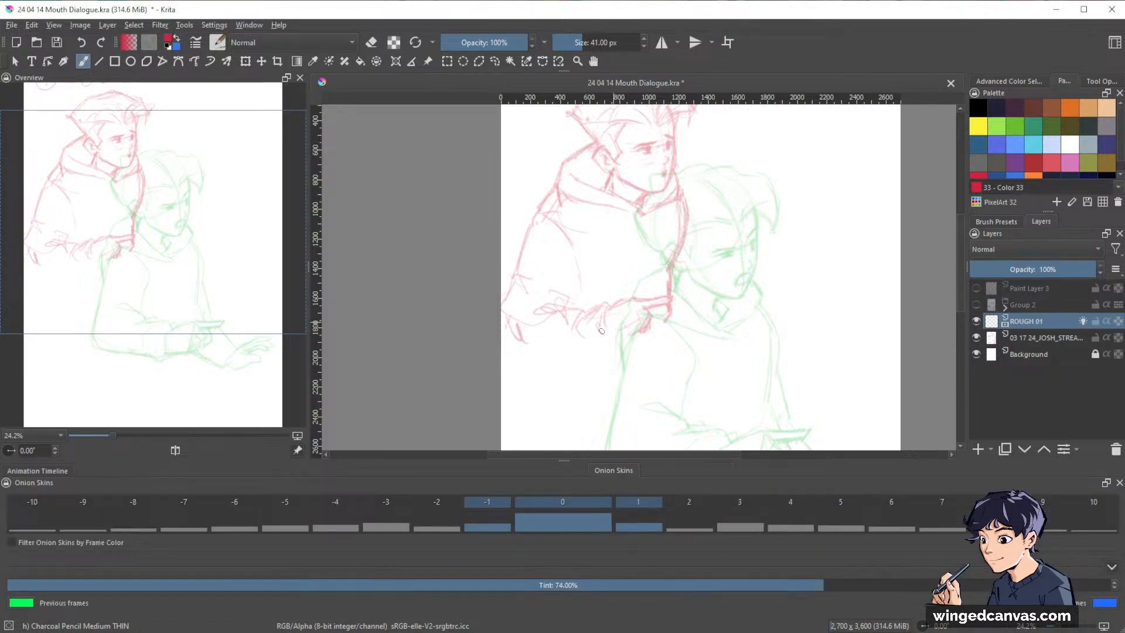
click(37, 473)
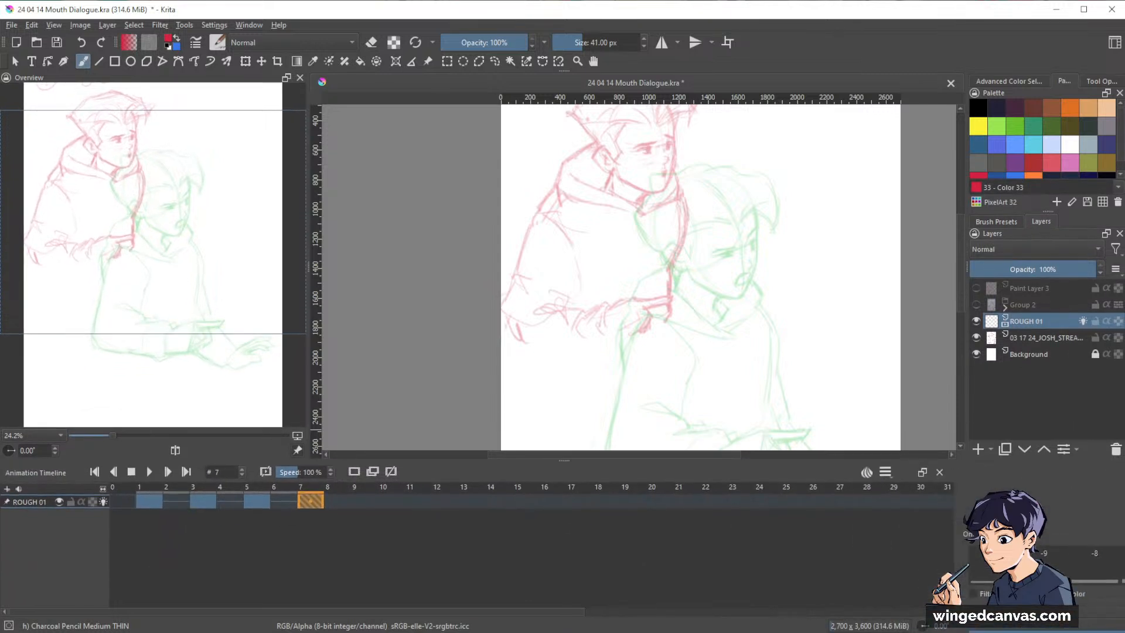
drag(990, 535, 984, 536)
click(863, 472)
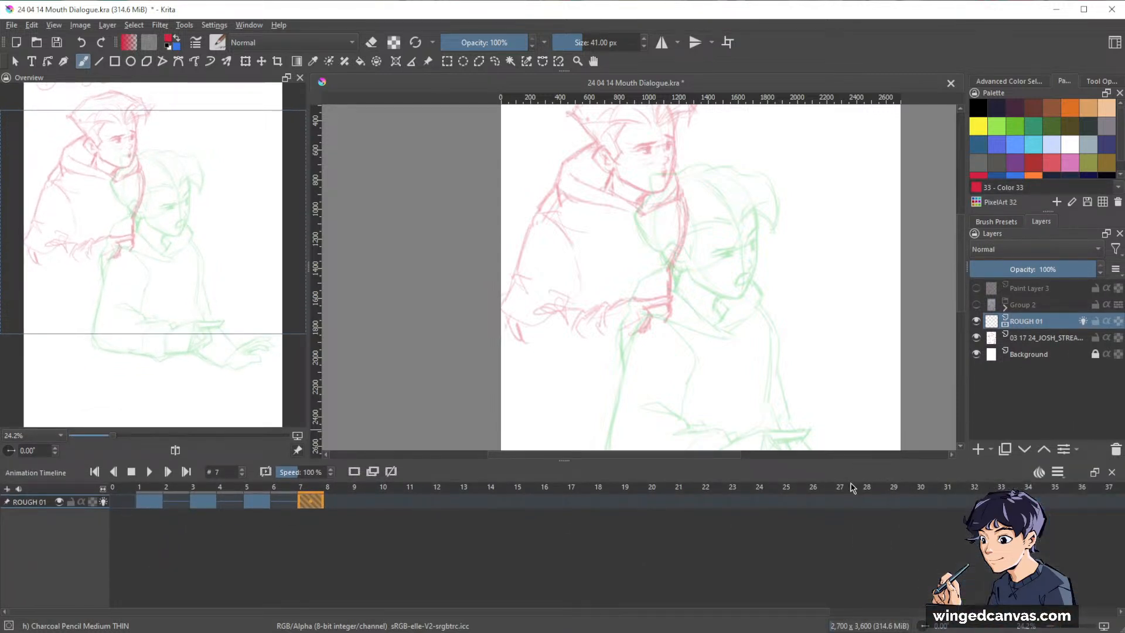
drag(567, 460, 571, 523)
Mark the chin and sketch the round head construction at frame 7 with the charcoal pencil, over the onion-skinned head.
drag(784, 394, 730, 434)
drag(730, 322, 750, 289)
drag(784, 353, 817, 375)
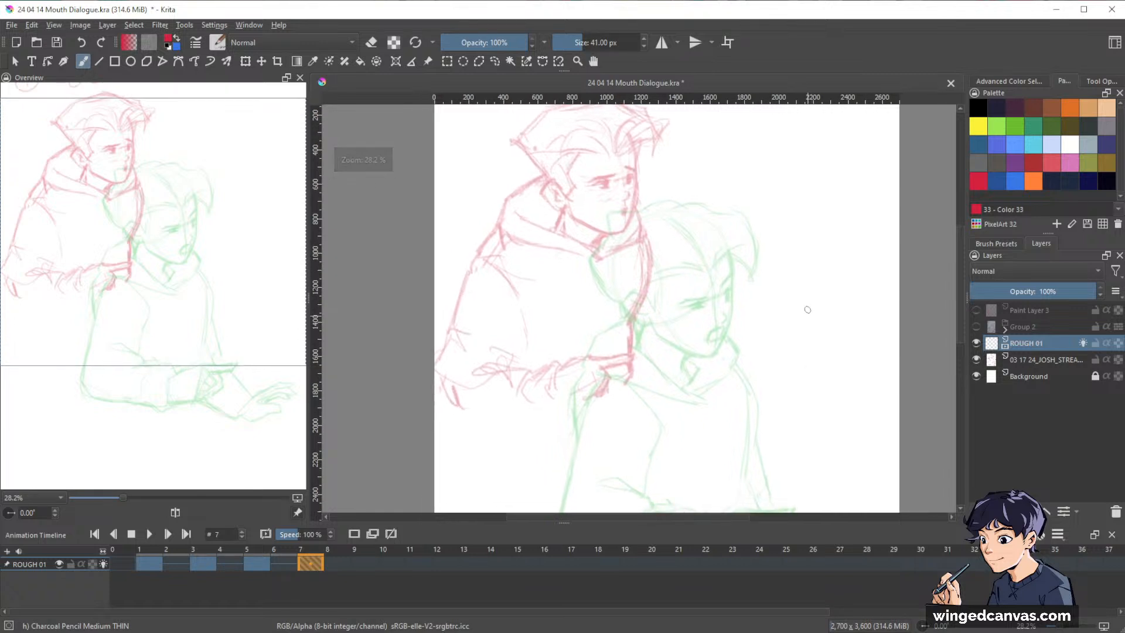
ctrl+drag(819, 283, 813, 311)
mouse_move(801, 279)
mouse_down()
mouse_move(796, 246)
mouse_move(813, 231)
mouse_up()
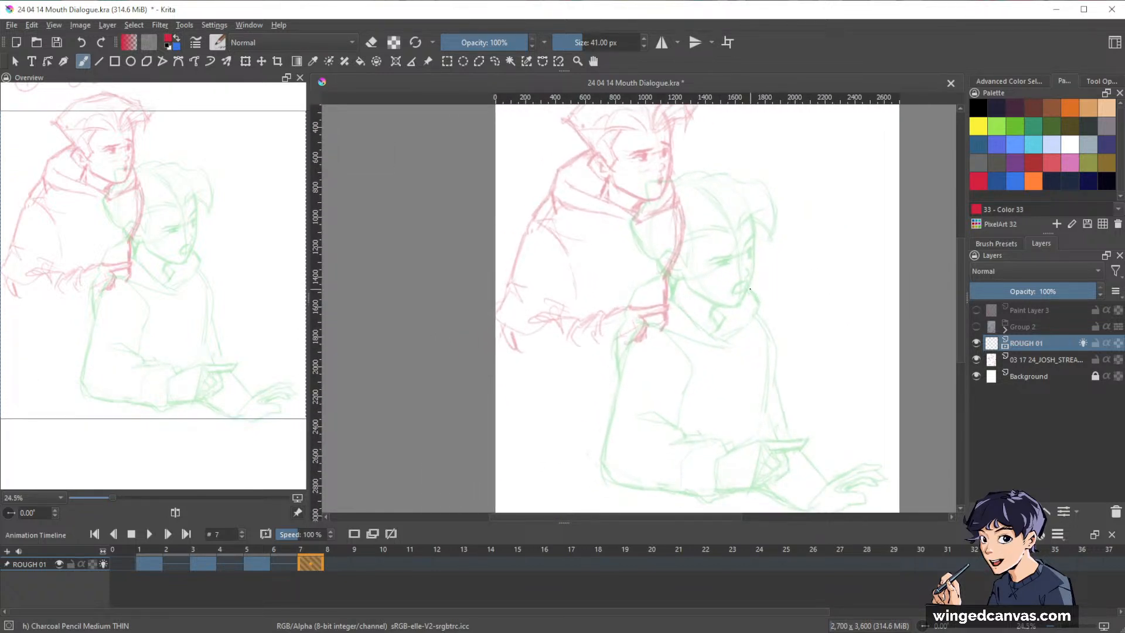
drag(751, 290, 760, 307)
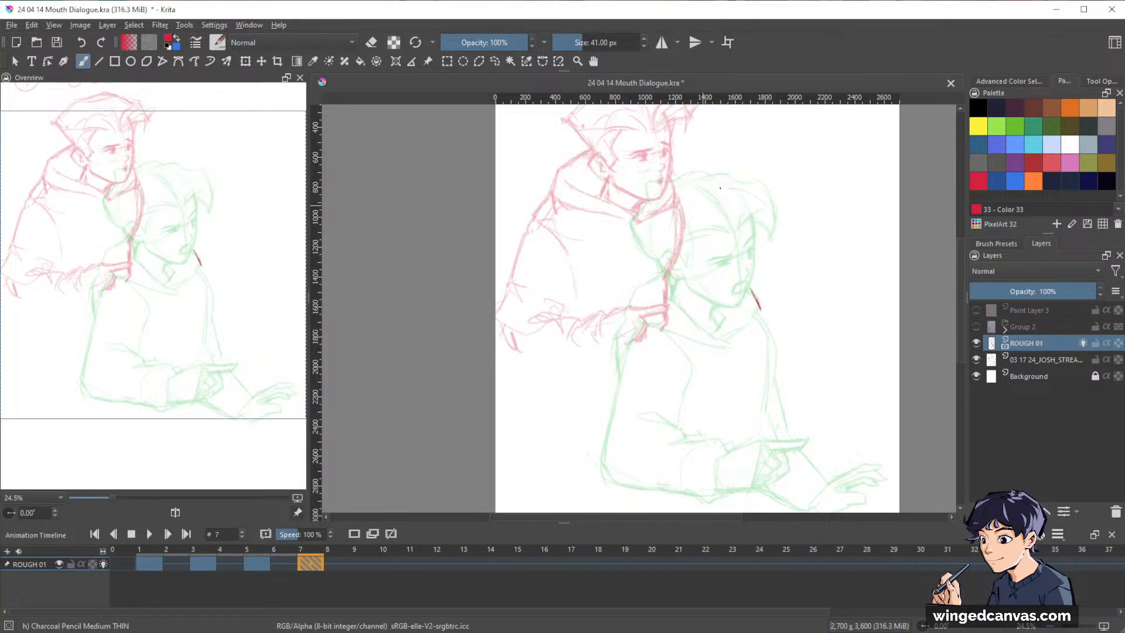
mouse_move(720, 188)
mouse_down()
mouse_move(708, 289)
mouse_move(690, 215)
mouse_up()
mouse_move(767, 200)
mouse_down()
mouse_move(776, 255)
mouse_move(760, 288)
mouse_up()
mouse_move(778, 234)
mouse_down()
mouse_move(743, 194)
mouse_move(695, 203)
mouse_up()
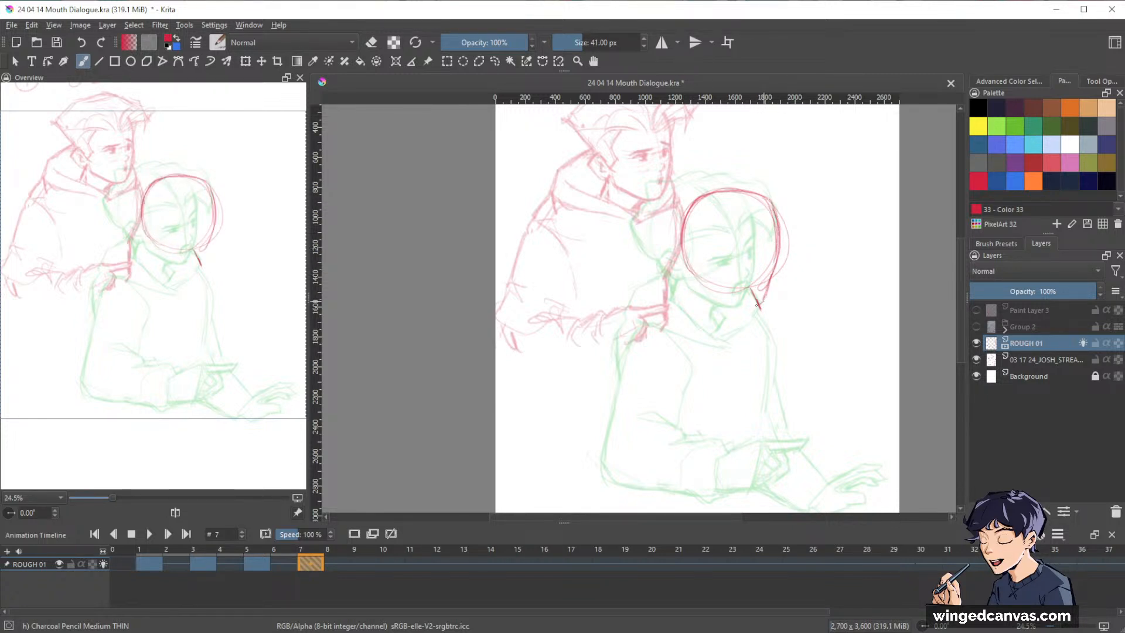
Draw the jawline down to the chin and rough in the neck lines beneath the head circle.
drag(780, 255, 758, 303)
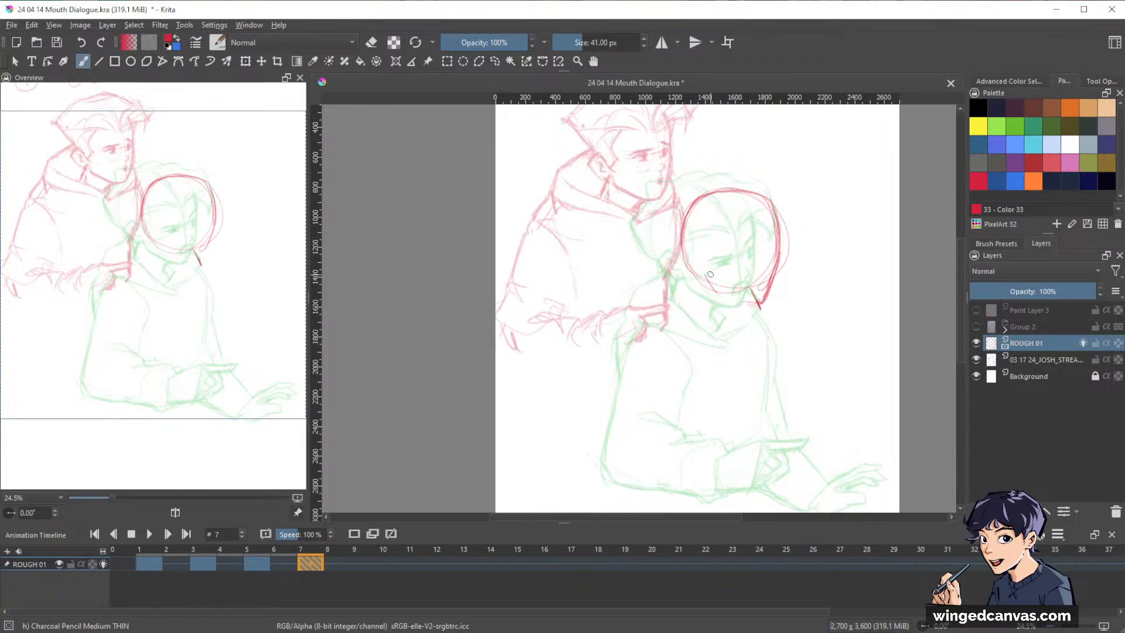
drag(704, 277, 743, 300)
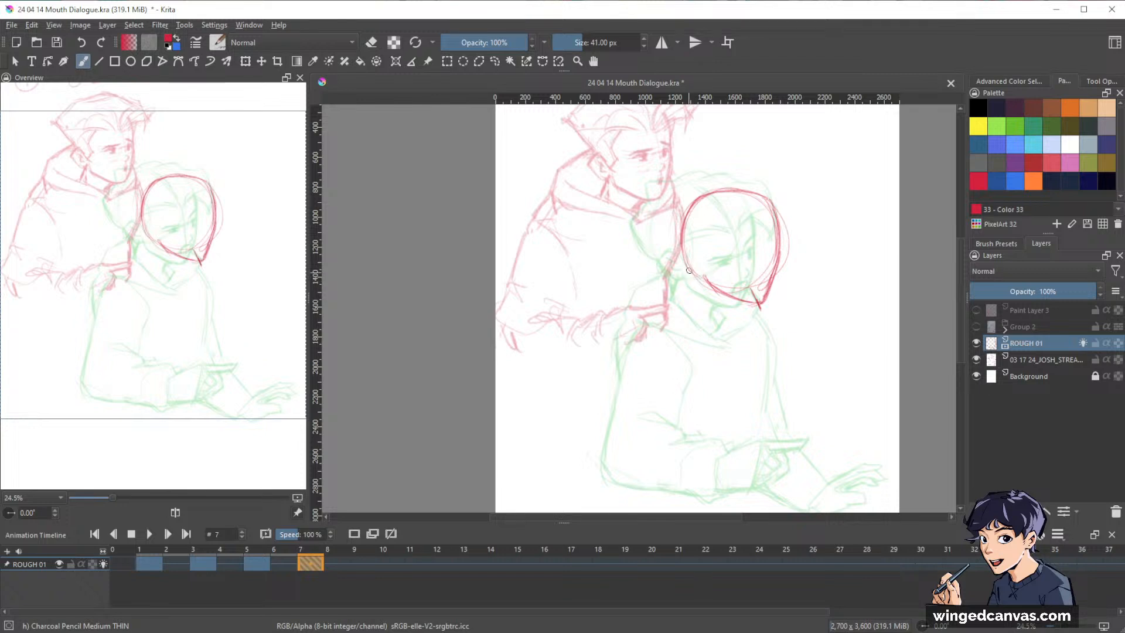
mouse_move(692, 271)
mouse_down()
mouse_move(672, 300)
mouse_move(715, 320)
mouse_up()
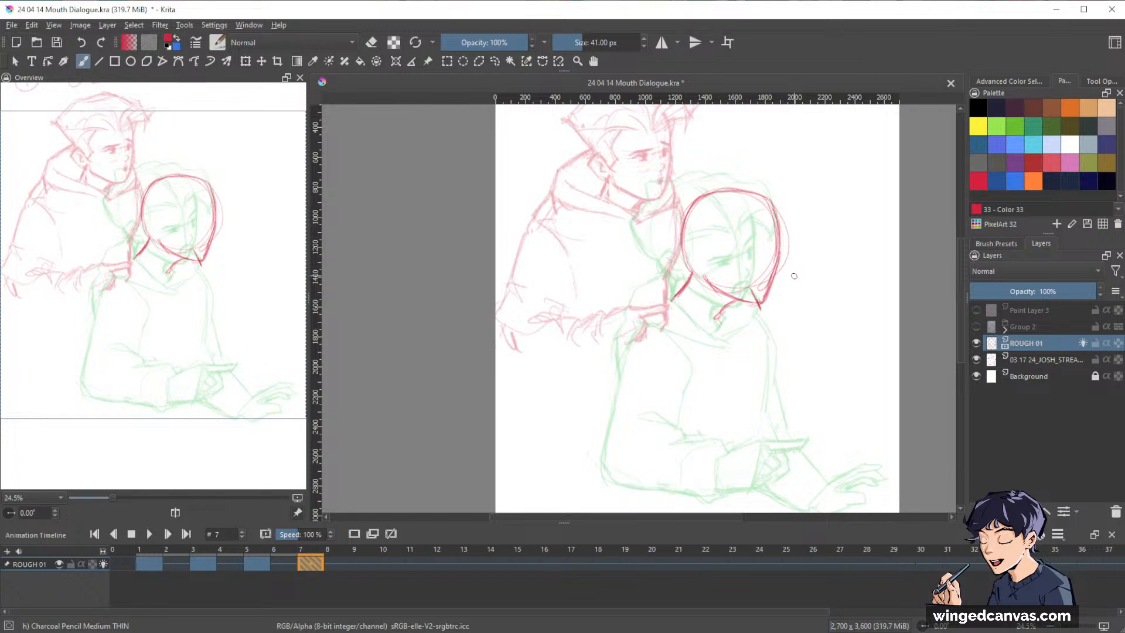
Move the new head sketch slightly down and to the left over the previous pose.
key(t)
drag(779, 258, 774, 266)
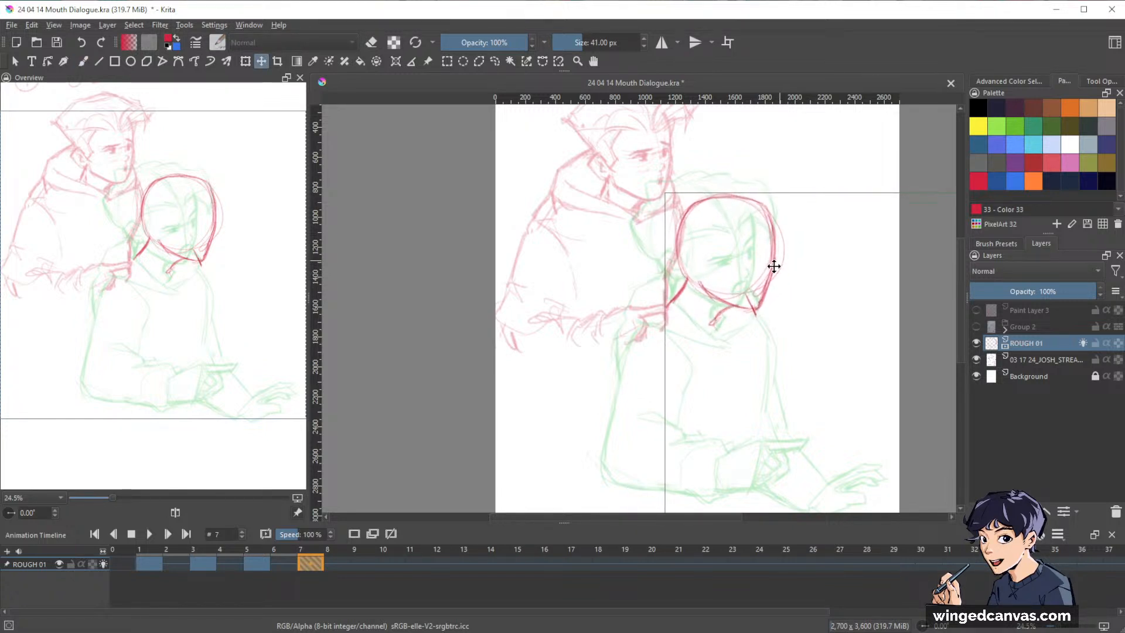
key(Return)
Erase part of the neck lines and rework the front of the neck under the jaw.
key(b)
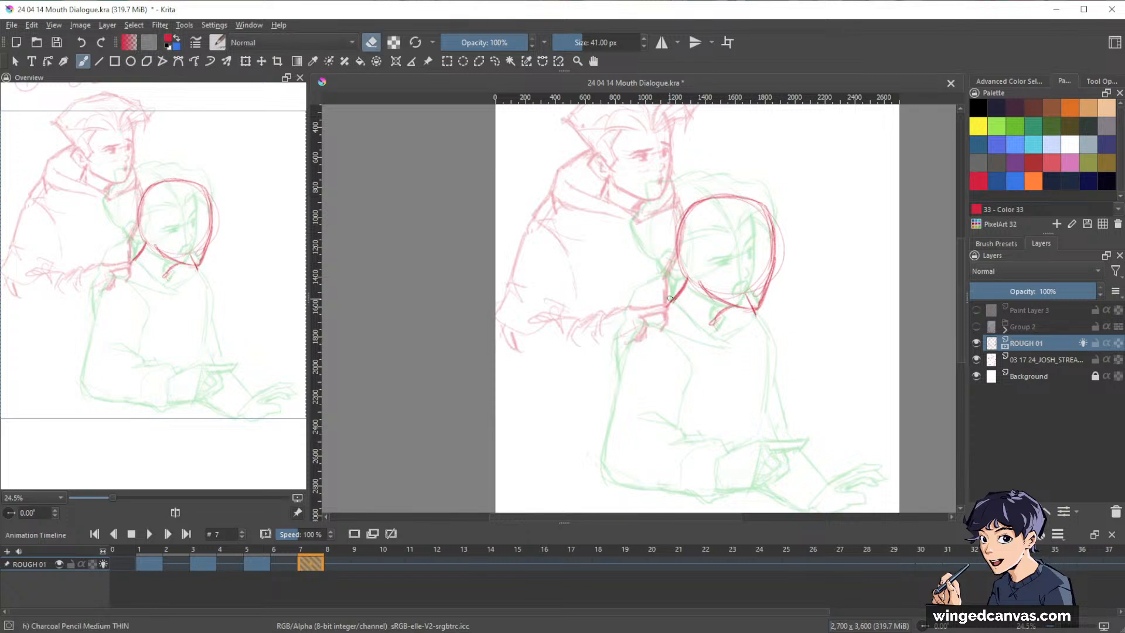
key(e)
key(e)
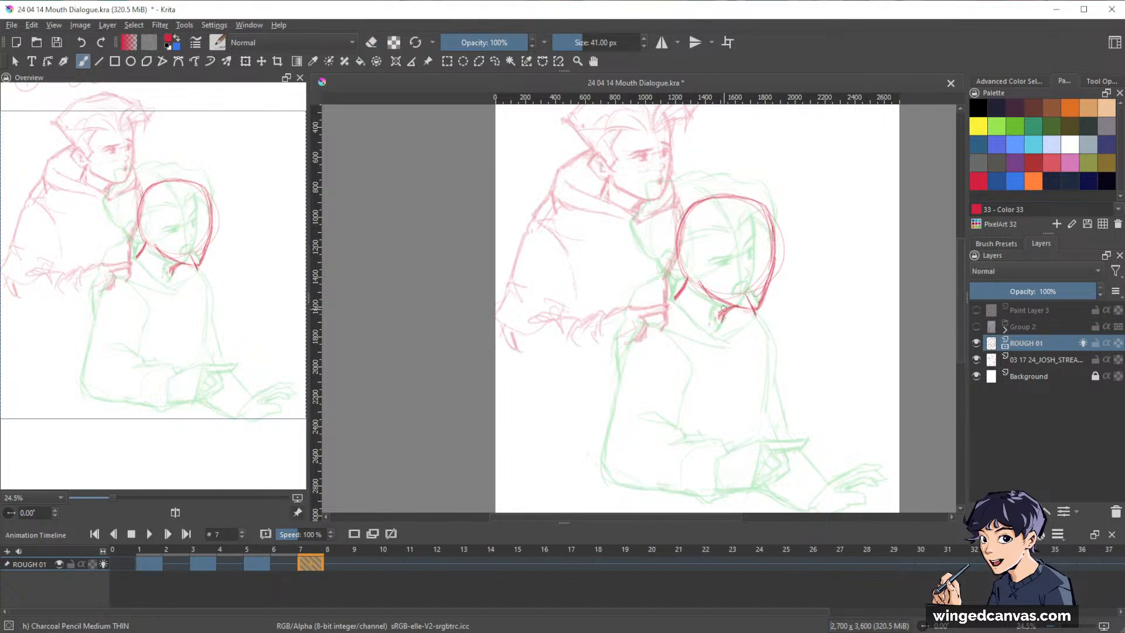
key(e)
key(e)
Draw the eye line and the vertical centre line of the face, and clean up the cheek and chin contour.
drag(722, 265, 771, 254)
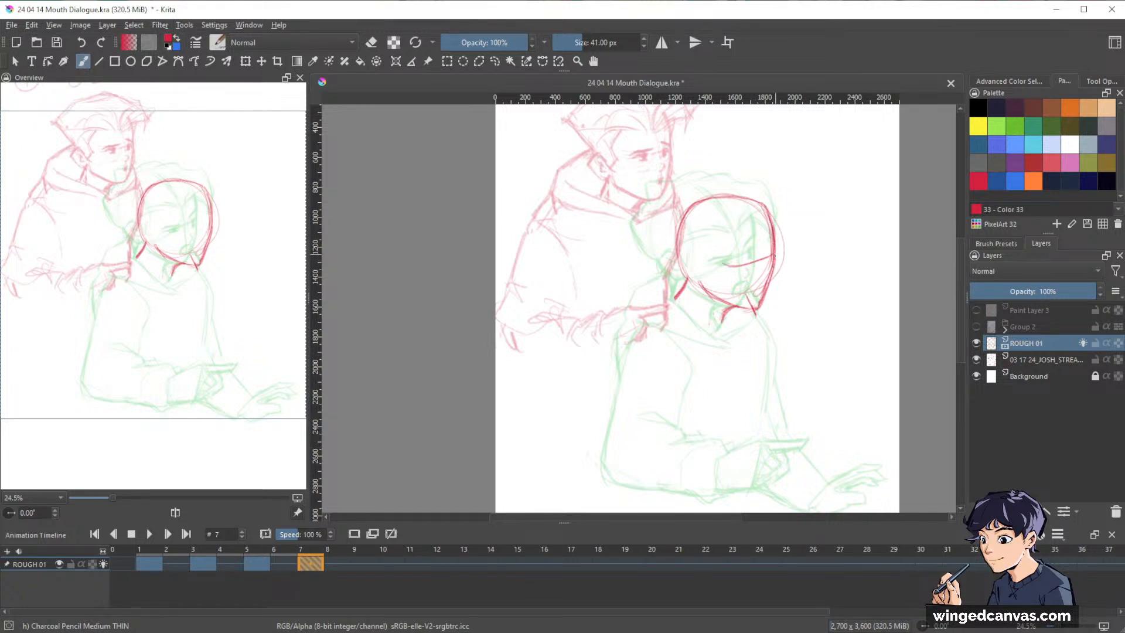
drag(774, 262, 767, 296)
key(e)
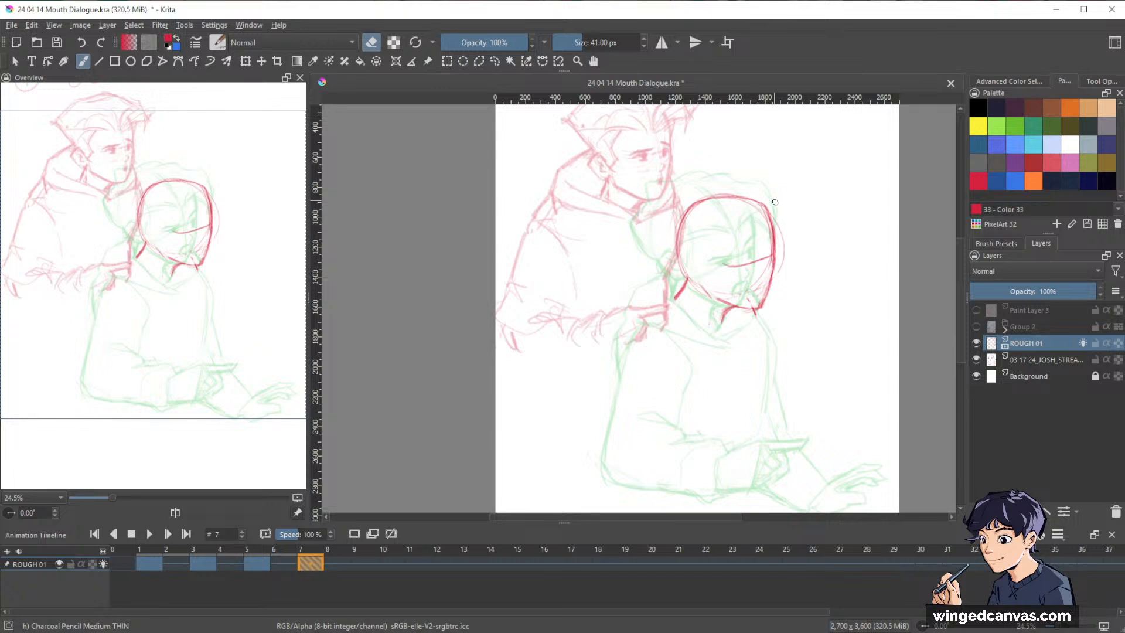
key(e)
drag(752, 211, 759, 253)
drag(751, 214, 761, 305)
Sketch the hair with the swept front lock, the crown, the back tuft and the hairline across the forehead.
mouse_move(768, 226)
mouse_down()
mouse_move(798, 216)
mouse_move(800, 235)
mouse_up()
mouse_move(799, 230)
mouse_down()
mouse_move(792, 183)
mouse_move(761, 178)
mouse_up()
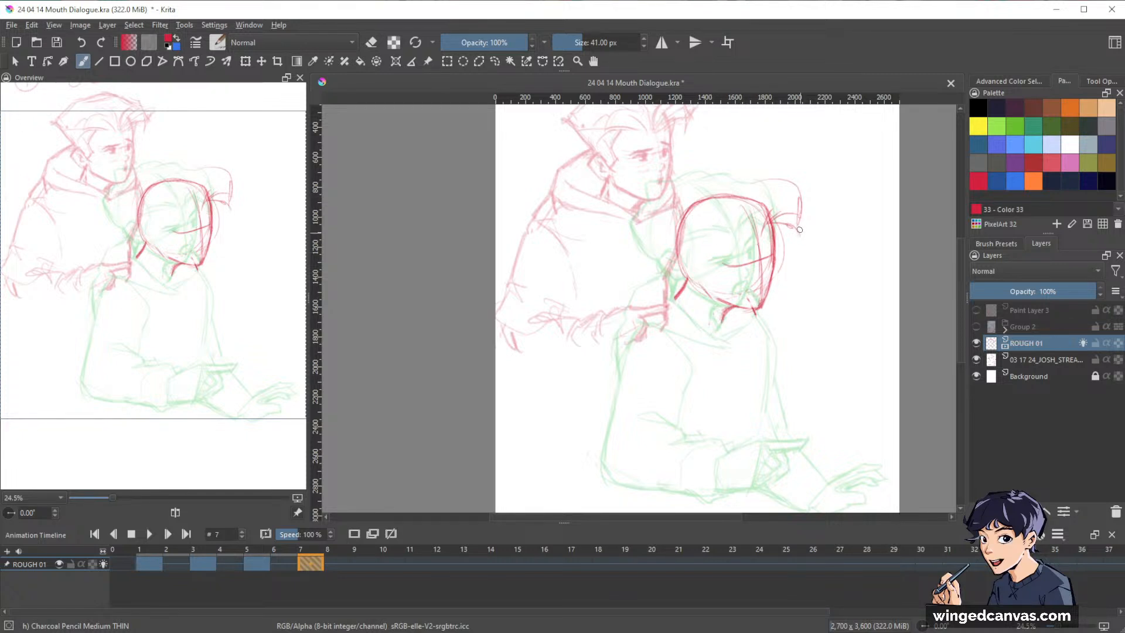
mouse_move(796, 227)
mouse_down()
mouse_move(772, 187)
mouse_move(781, 184)
mouse_move(724, 187)
mouse_move(673, 210)
mouse_move(660, 256)
mouse_up()
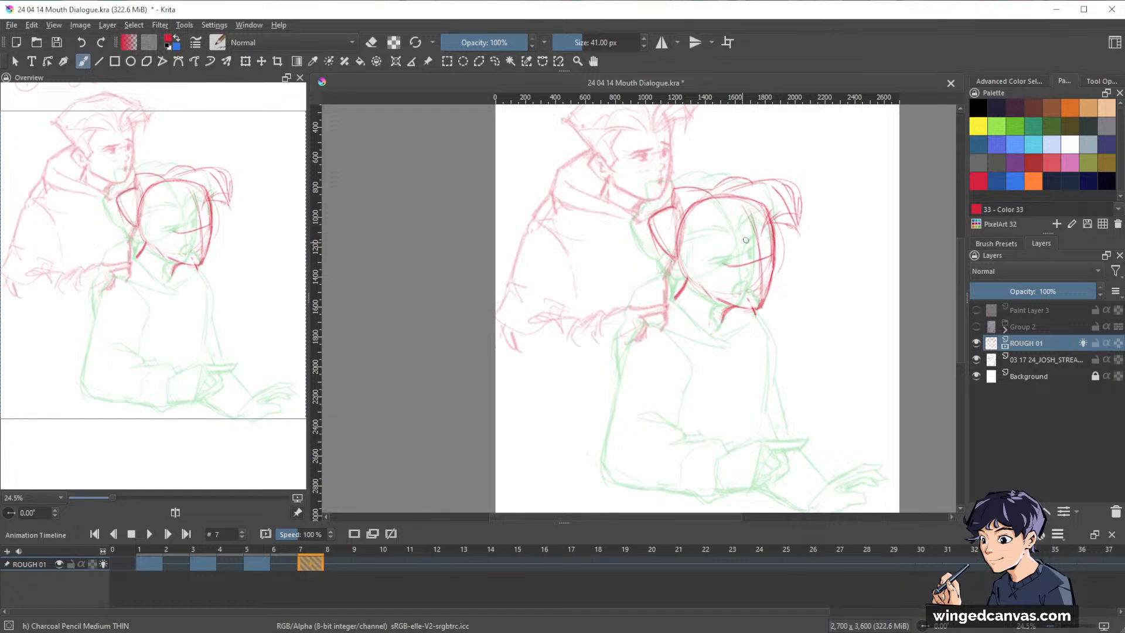
mouse_move(725, 232)
mouse_down()
mouse_move(757, 239)
mouse_move(751, 211)
mouse_move(775, 198)
mouse_up()
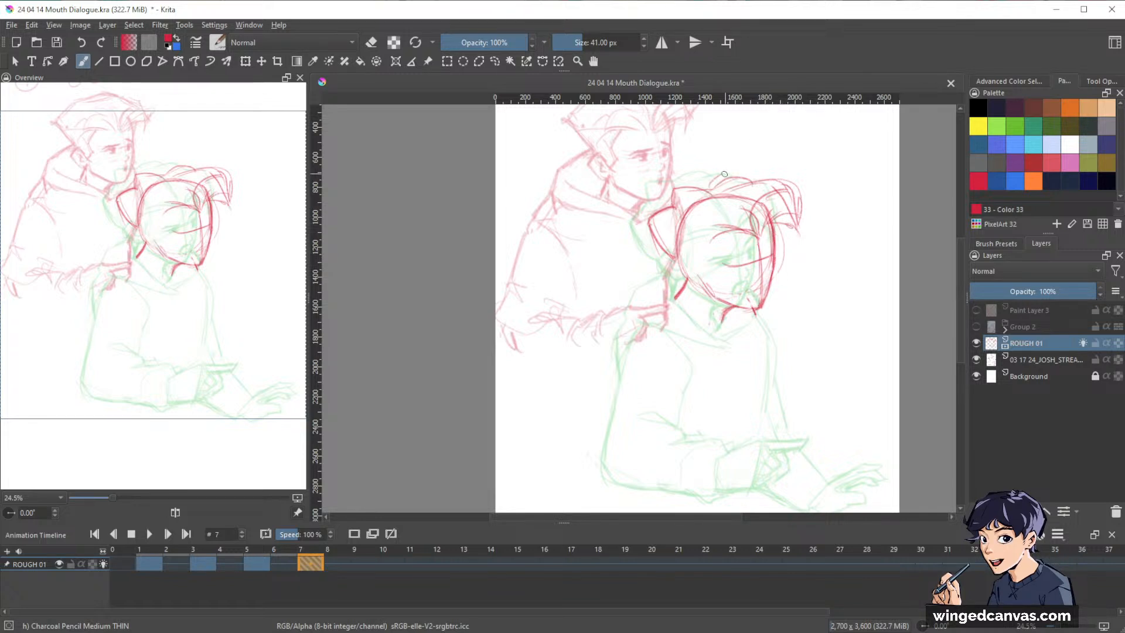
drag(721, 177, 752, 175)
Transform the head sketch to fine-tune its angle and shift it slightly left over the previous pose.
key(ctrl+t)
drag(805, 173, 812, 166)
drag(774, 266, 747, 258)
drag(789, 164, 786, 168)
drag(763, 276, 782, 293)
key(Return)
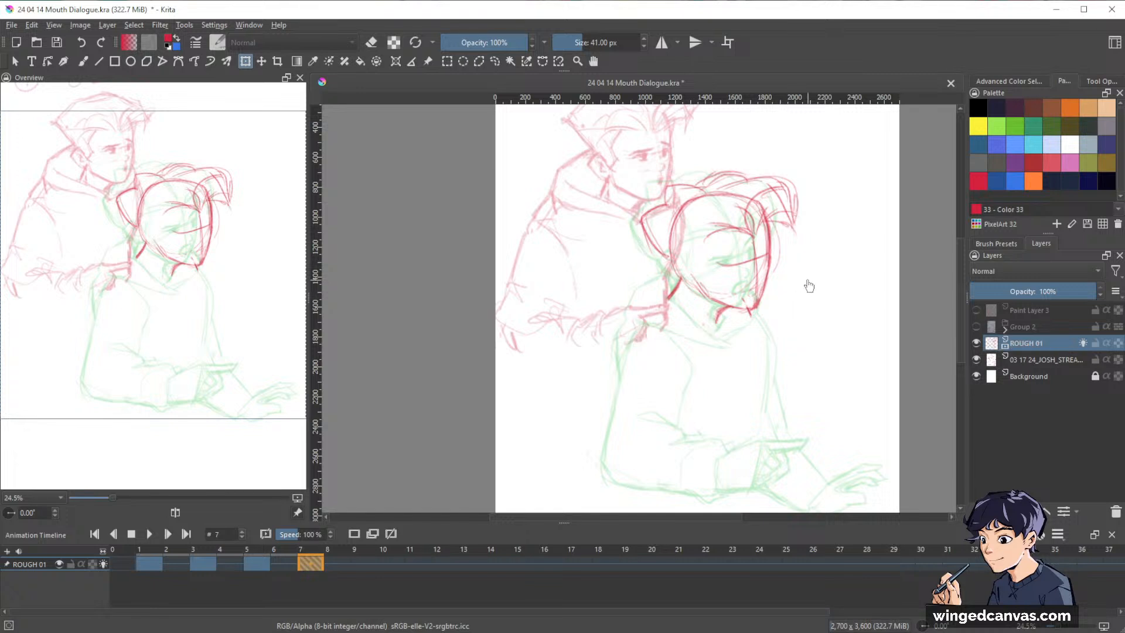
Sketch the ear, sideburn and hairline on the frame 7 head, and touch up the hair and jaw lines with the charcoal pencil.
key(b)
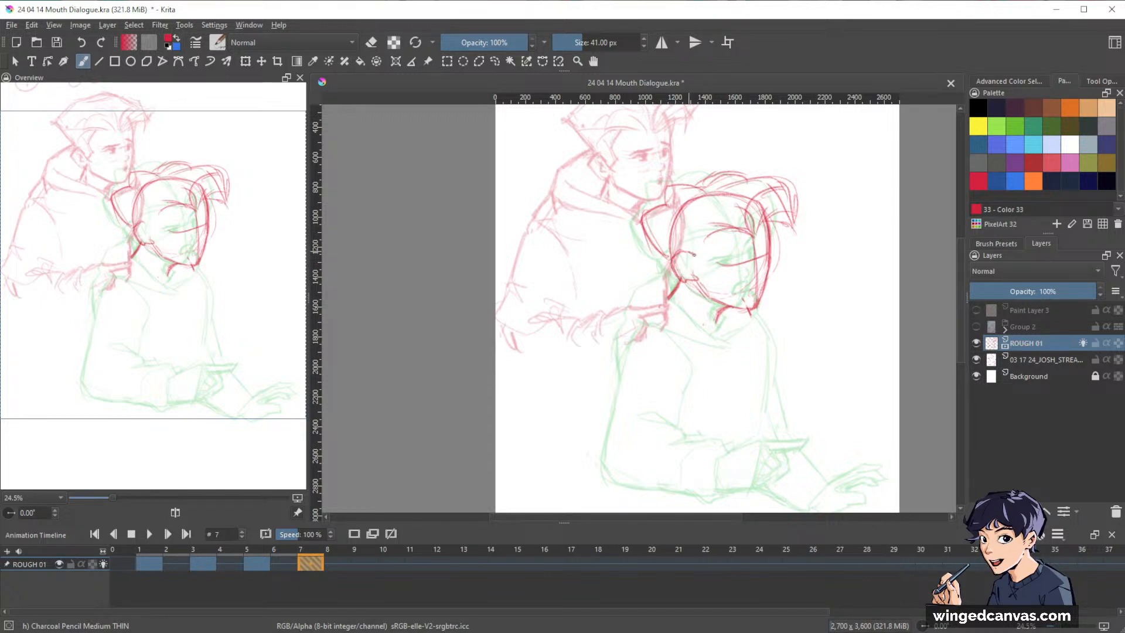
mouse_move(688, 261)
mouse_down()
mouse_move(691, 271)
mouse_move(705, 242)
mouse_move(701, 260)
mouse_move(734, 231)
mouse_move(787, 225)
mouse_move(794, 238)
mouse_up()
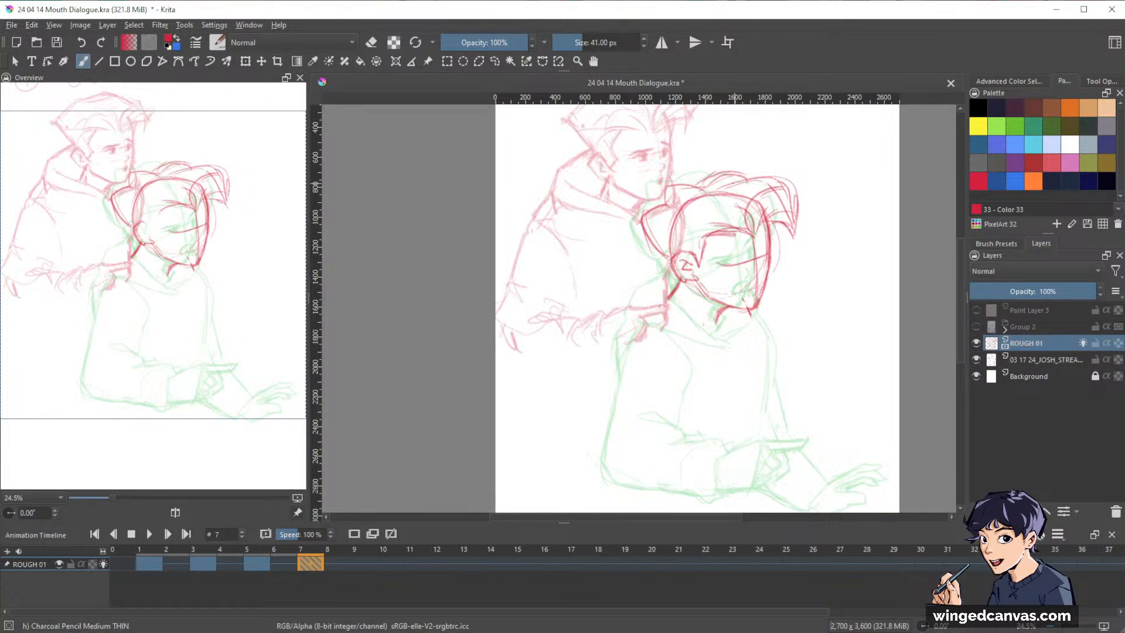
mouse_move(733, 183)
mouse_down()
mouse_move(778, 177)
mouse_move(792, 188)
mouse_move(725, 173)
mouse_move(666, 202)
mouse_up()
drag(870, 275, 855, 266)
mouse_move(755, 217)
mouse_down()
mouse_move(768, 227)
mouse_move(779, 206)
mouse_up()
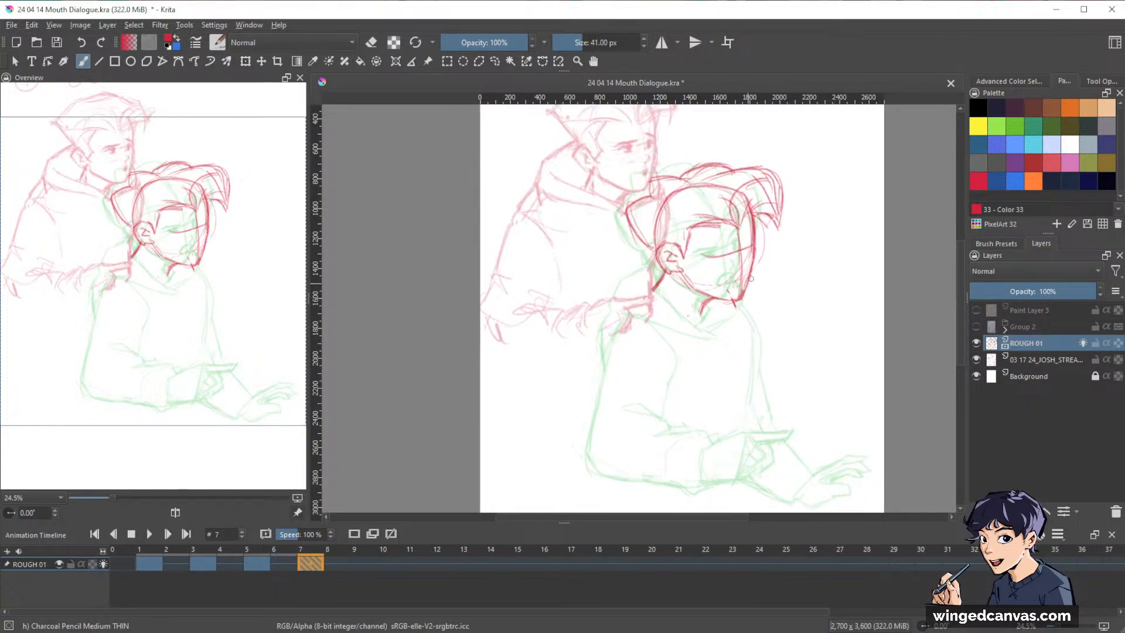
key(e)
key(e)
drag(685, 275, 706, 297)
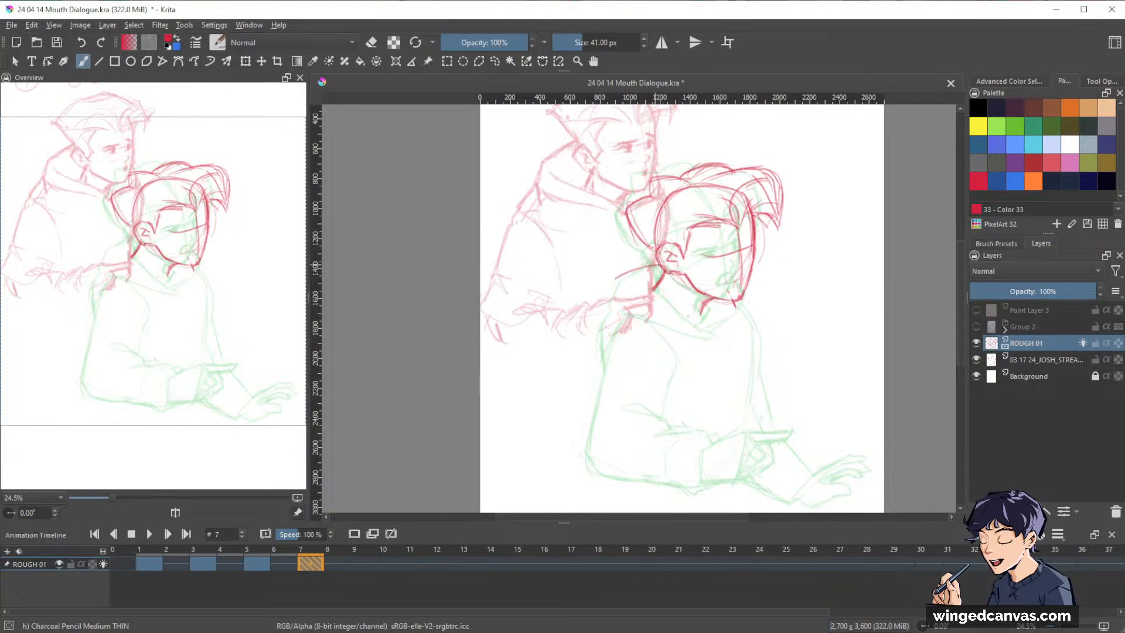
Sketch the hood from the nape to the back of the shoulder and the V-shaped collar beneath the chin.
drag(654, 265, 617, 285)
key(e)
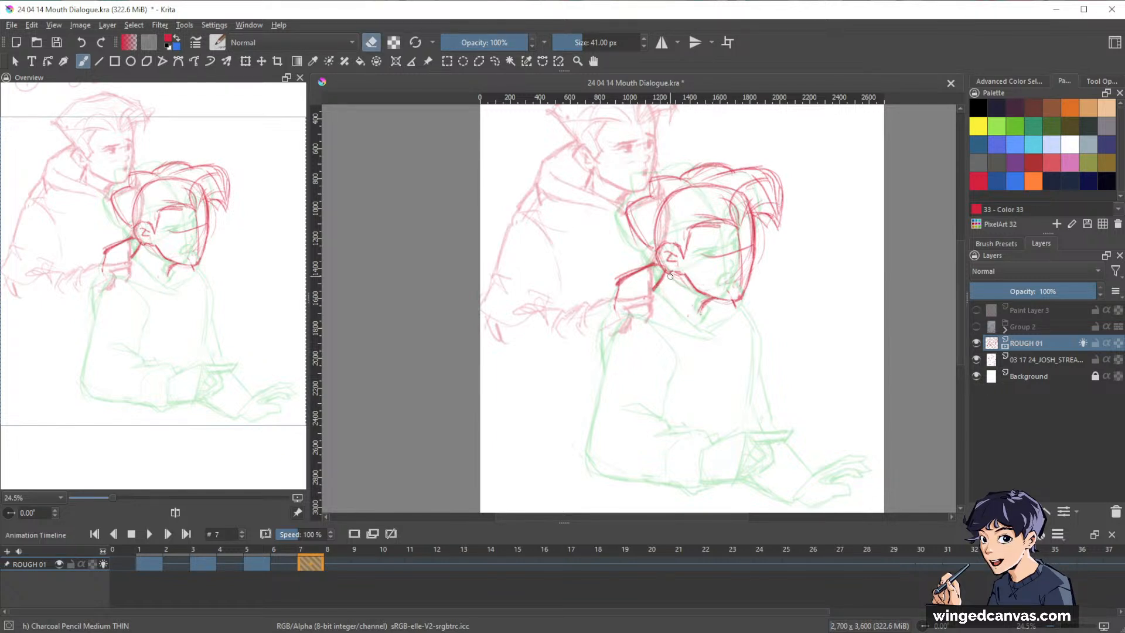
key(e)
drag(672, 273, 657, 288)
key(e)
key(e)
drag(667, 254, 677, 259)
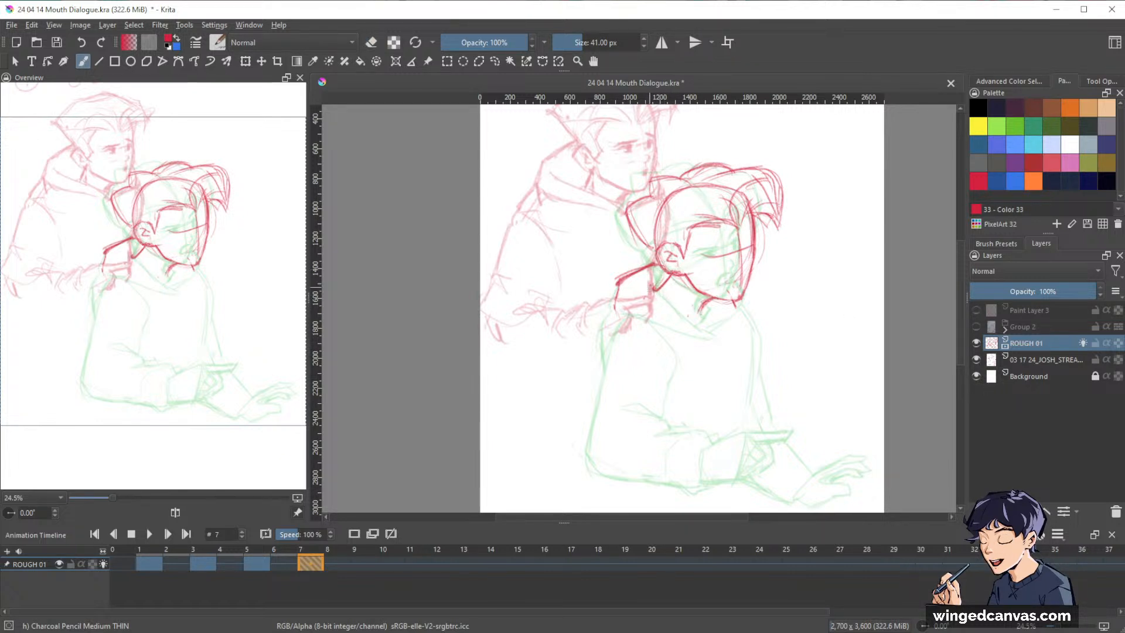
mouse_move(653, 290)
mouse_down()
mouse_move(706, 333)
mouse_move(706, 314)
mouse_move(746, 304)
mouse_move(712, 331)
mouse_up()
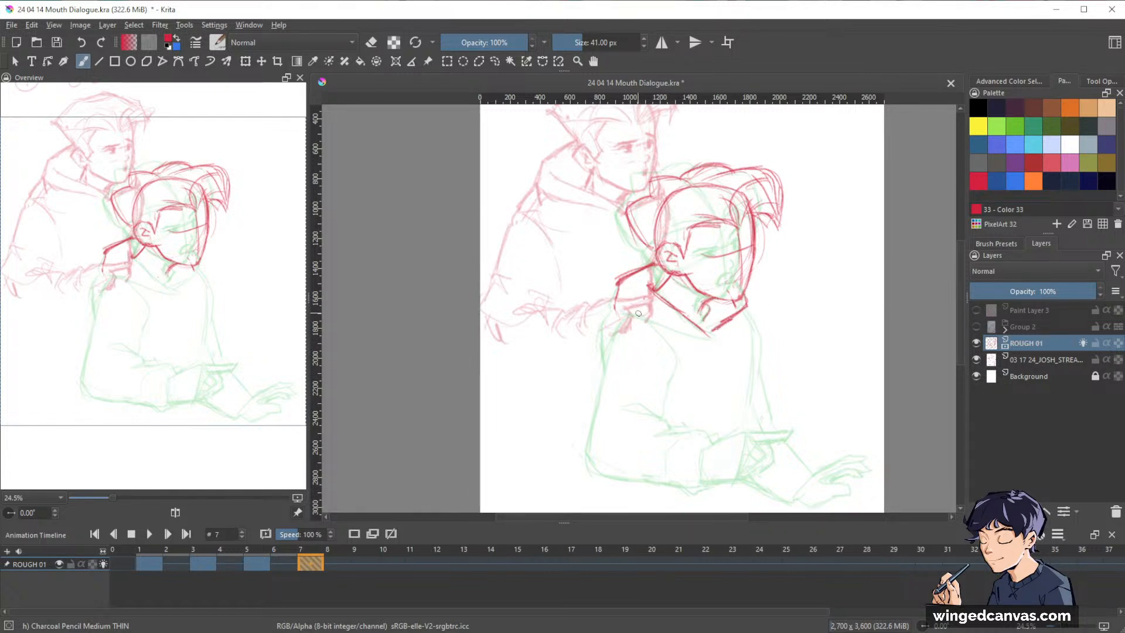
Draw the near shoulder and upper arm down to the elbow, including the inner sleeve line.
drag(640, 314, 614, 337)
drag(619, 285, 608, 359)
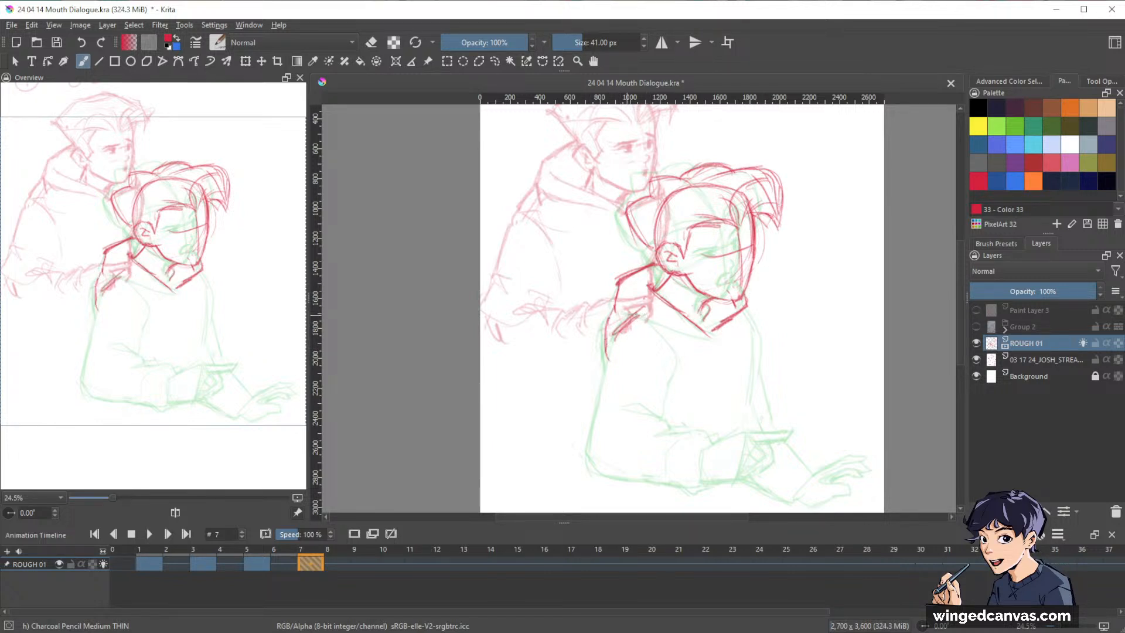
mouse_move(637, 314)
mouse_down()
mouse_move(671, 341)
mouse_move(594, 380)
mouse_up()
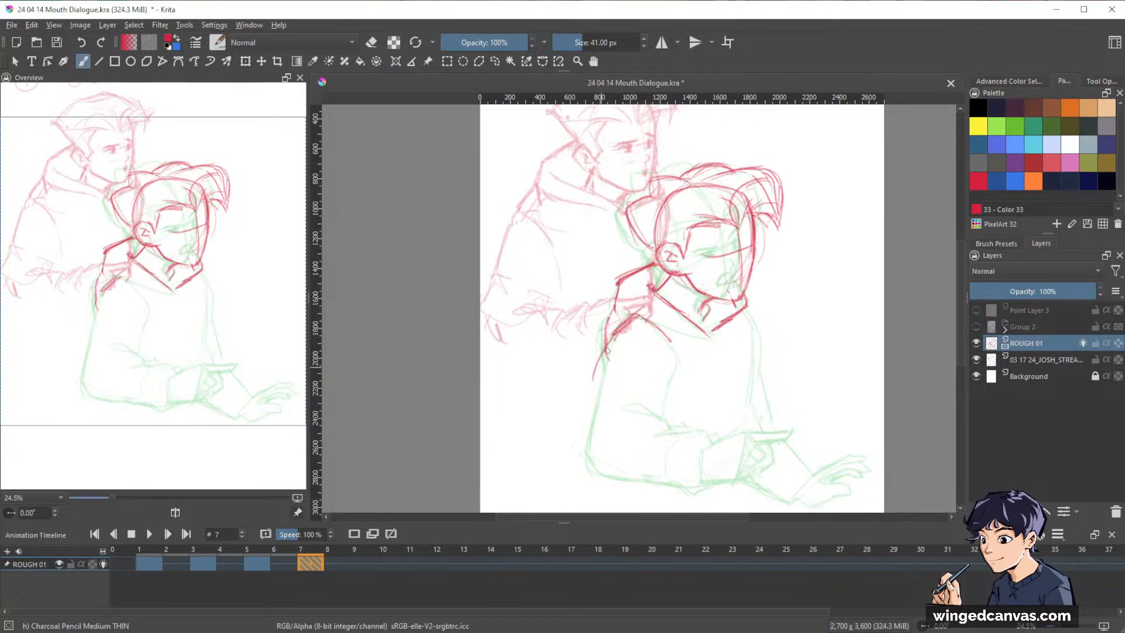
mouse_move(615, 335)
mouse_down()
mouse_move(570, 433)
mouse_move(587, 469)
mouse_move(614, 474)
mouse_up()
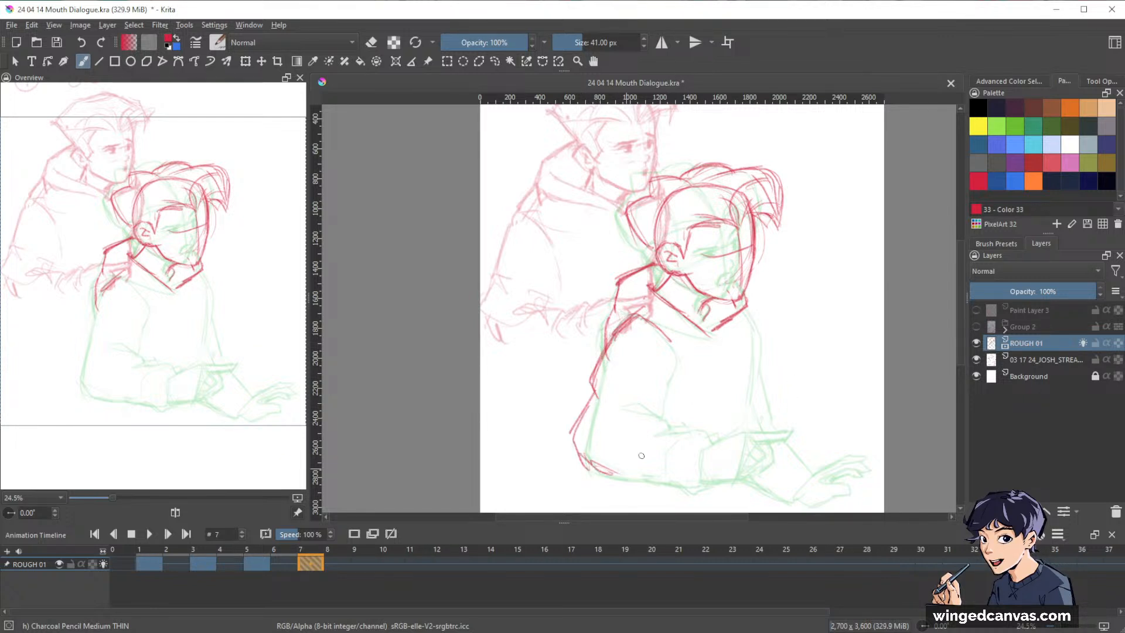
mouse_move(649, 321)
mouse_down()
mouse_move(671, 369)
mouse_move(653, 413)
mouse_up()
drag(672, 375, 658, 413)
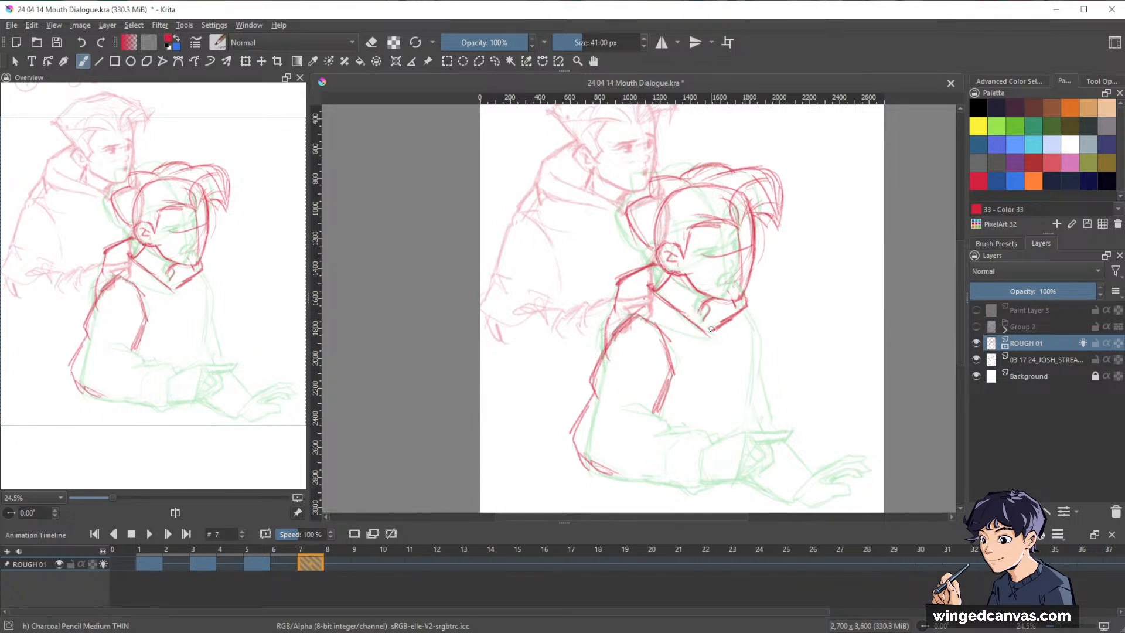
Draw the front of the torso below the collar and the far forearm sleeve with its cuff.
mouse_move(719, 334)
mouse_down()
mouse_move(683, 329)
mouse_move(718, 341)
mouse_move(755, 331)
mouse_move(745, 421)
mouse_move(757, 422)
mouse_move(753, 471)
mouse_up()
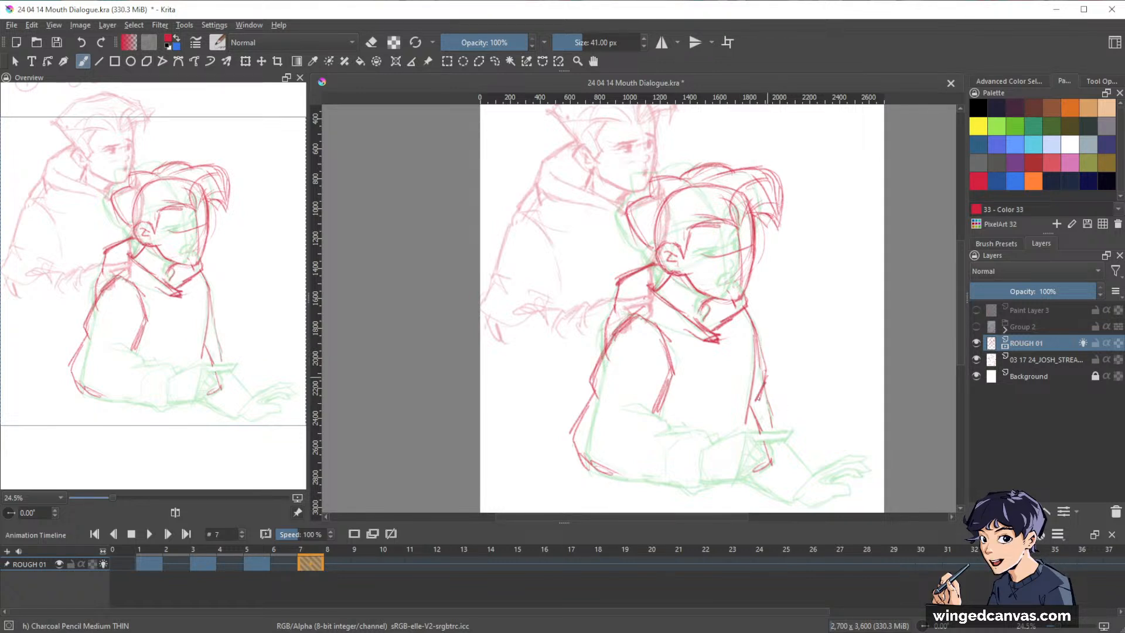
key(e)
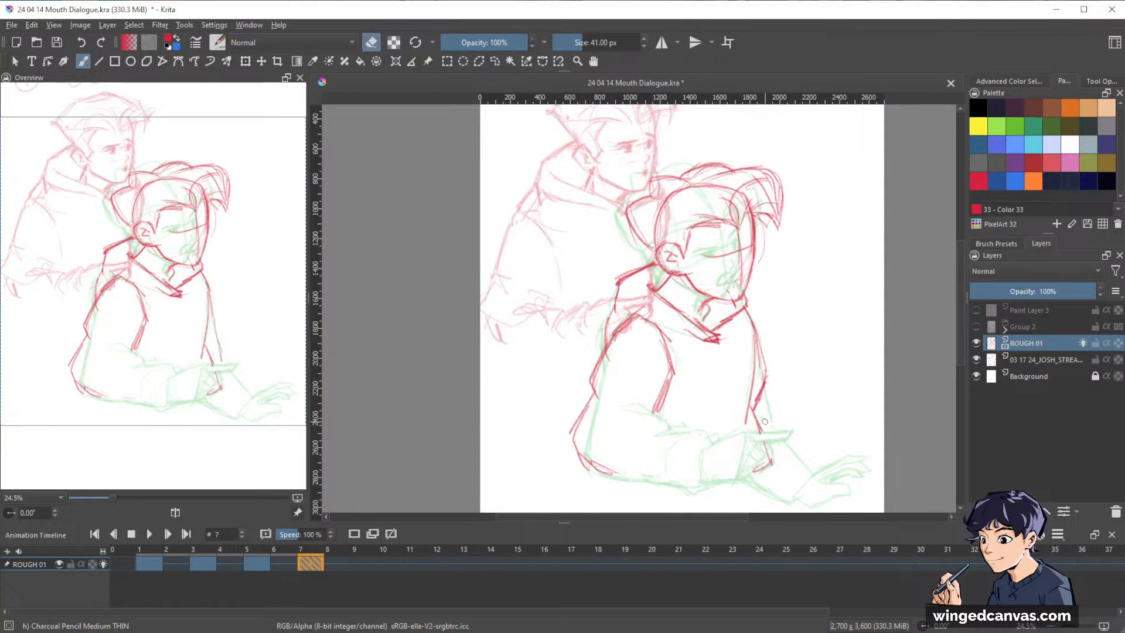
key(e)
mouse_move(763, 421)
mouse_down()
mouse_move(806, 435)
mouse_move(812, 448)
mouse_move(806, 437)
mouse_move(805, 484)
mouse_move(741, 487)
mouse_up()
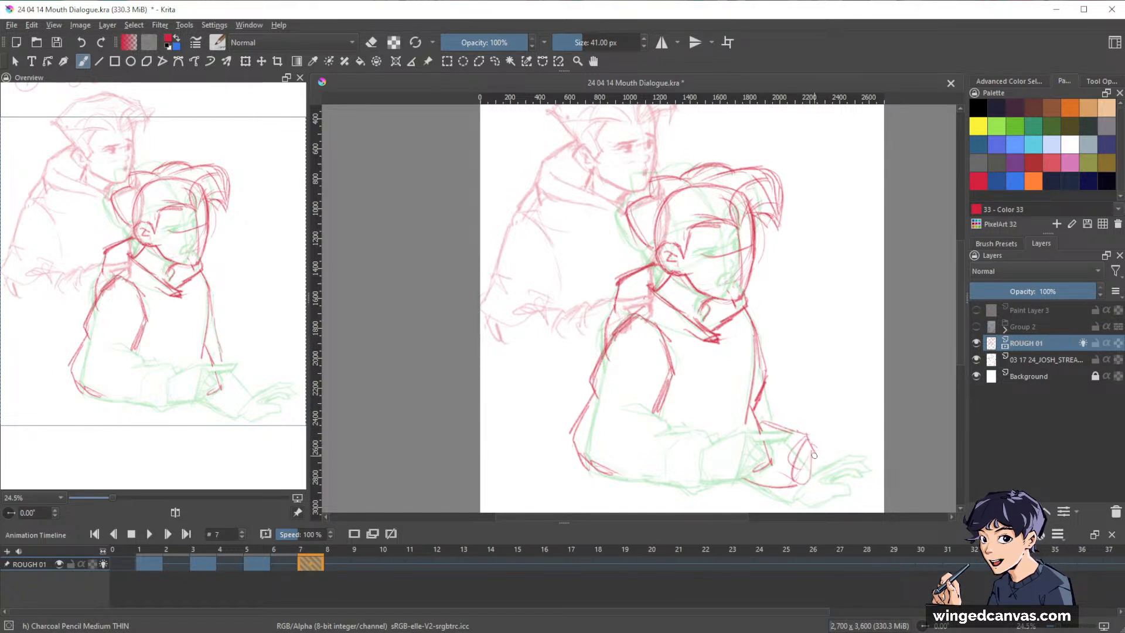
Sketch the far hand reaching forward from the cuff with spread fingers, and clean up the finger lines.
mouse_move(806, 452)
mouse_down()
mouse_move(836, 433)
mouse_move(859, 449)
mouse_move(839, 484)
mouse_move(821, 478)
mouse_move(842, 440)
mouse_move(879, 469)
mouse_up()
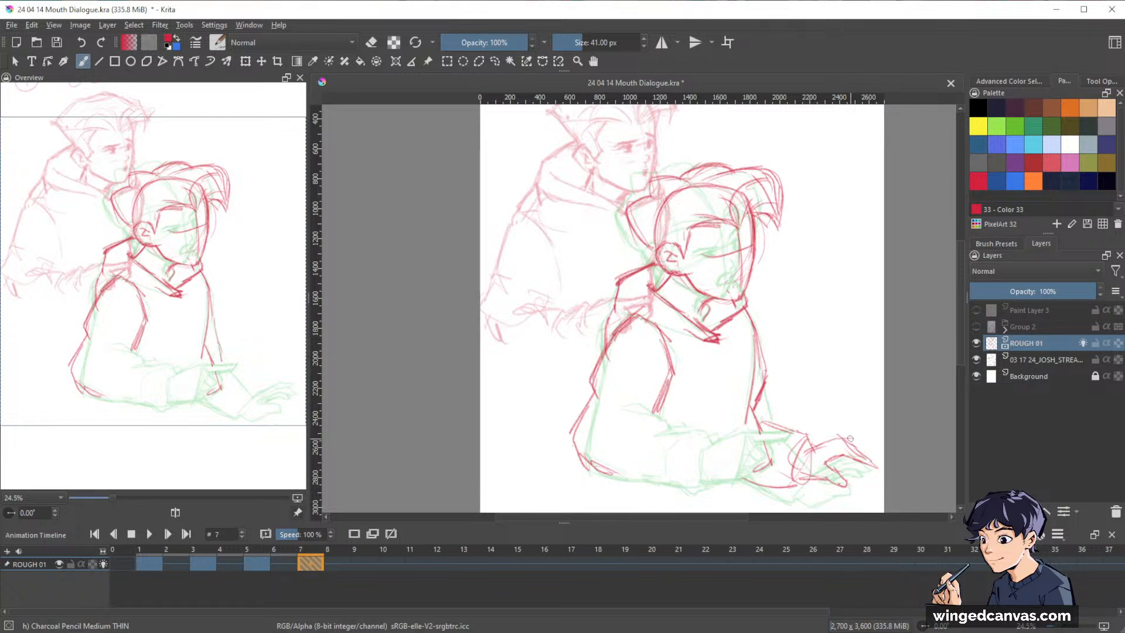
mouse_move(842, 435)
mouse_down()
mouse_move(872, 442)
mouse_move(841, 445)
mouse_move(878, 445)
mouse_move(853, 448)
mouse_up()
key(e)
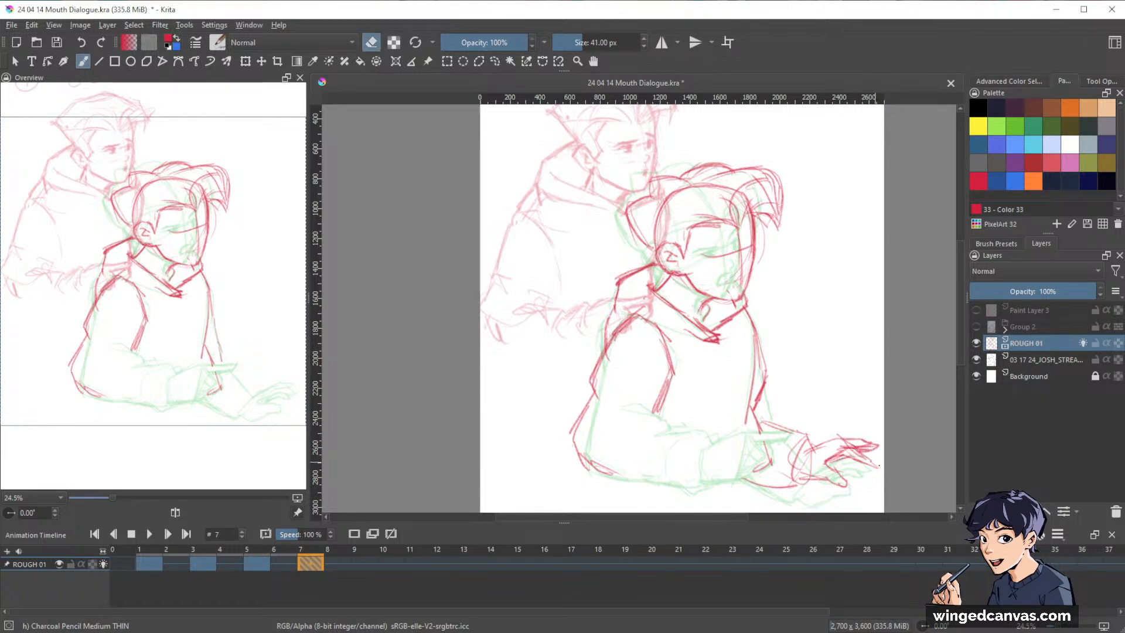
key(e)
mouse_move(864, 462)
mouse_down()
mouse_move(883, 439)
mouse_move(835, 443)
mouse_up()
key(e)
key(e)
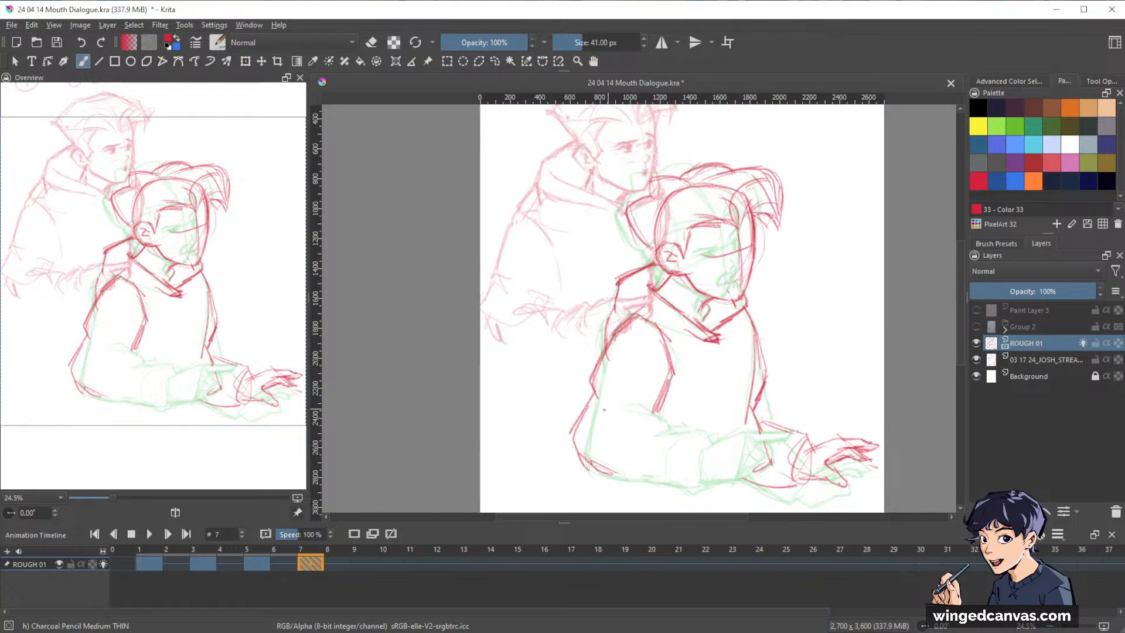
Draw the near forearm with sleeve folds, the cuff, and the hand with its extended finger across the body.
drag(604, 409, 647, 410)
drag(618, 443, 668, 425)
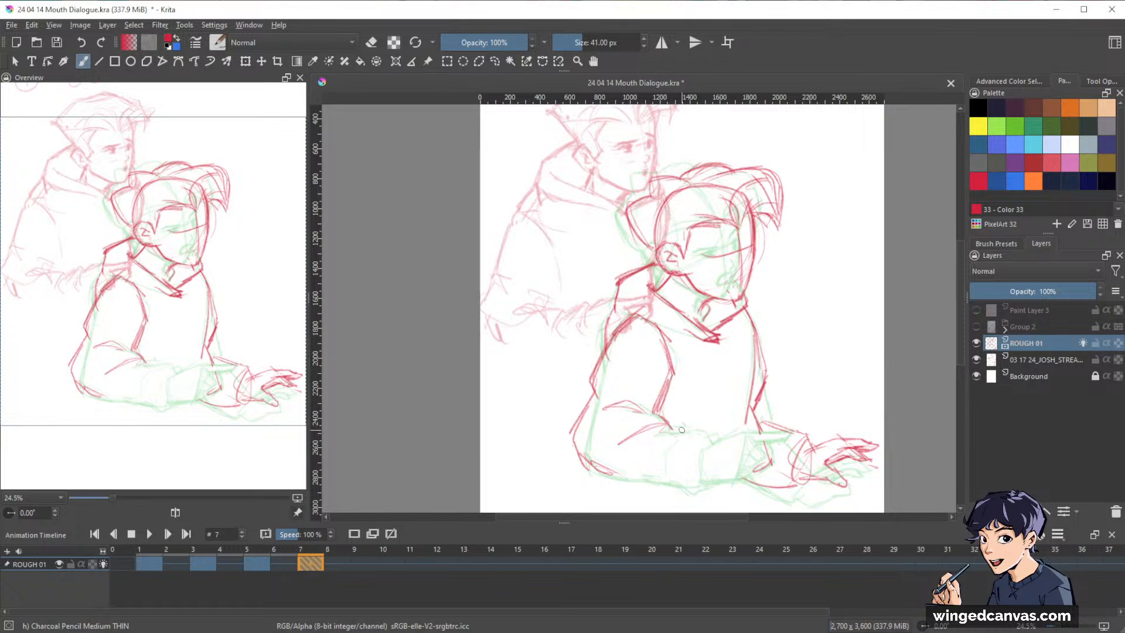
mouse_move(661, 428)
mouse_down()
mouse_move(718, 443)
mouse_move(697, 455)
mouse_up()
mouse_move(700, 456)
mouse_down()
mouse_move(701, 476)
mouse_move(688, 449)
mouse_move(668, 486)
mouse_up()
mouse_move(703, 451)
mouse_down()
mouse_move(700, 477)
mouse_move(643, 475)
mouse_move(690, 477)
mouse_move(744, 434)
mouse_move(724, 471)
mouse_move(703, 479)
mouse_up()
mouse_move(757, 435)
mouse_down()
mouse_move(762, 457)
mouse_move(742, 441)
mouse_move(755, 461)
mouse_move(743, 434)
mouse_move(786, 433)
mouse_move(758, 444)
mouse_move(786, 434)
mouse_up()
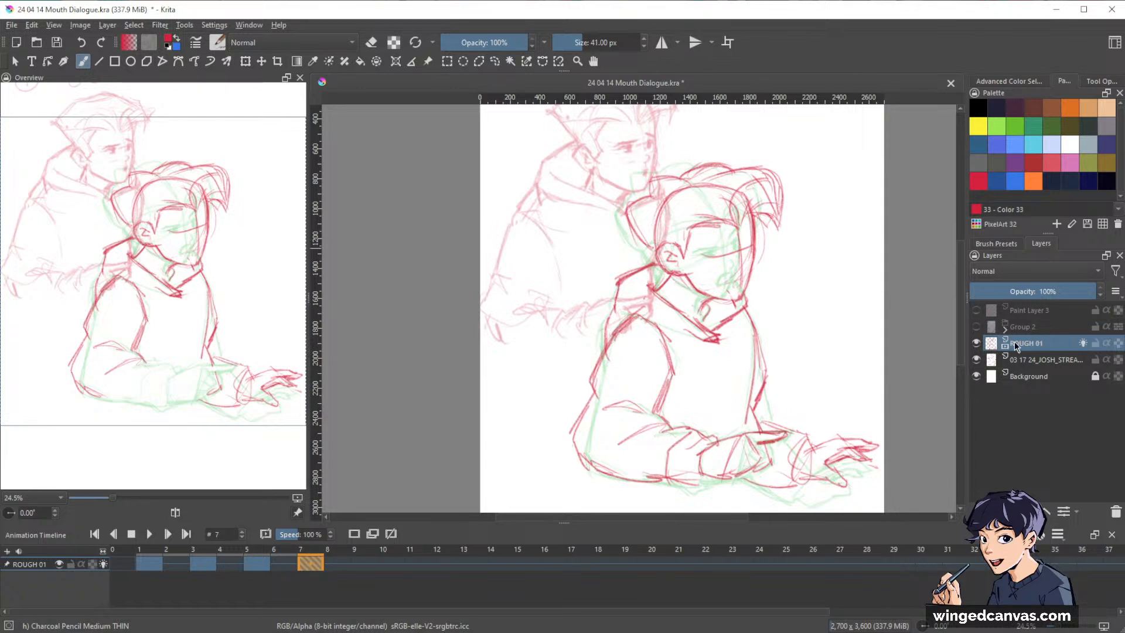
Compare the face with the storyboard reference layer, hide that layer, and draw the lowered upper eyelids.
click(976, 360)
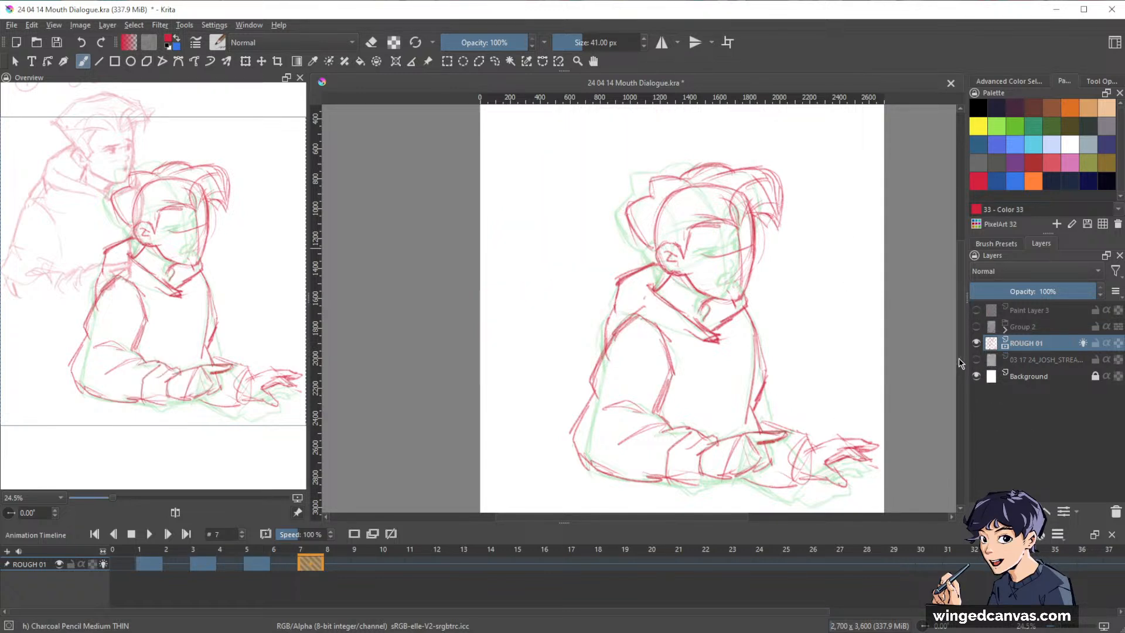
mouse_move(789, 258)
mouse_down()
mouse_move(801, 279)
mouse_move(801, 221)
mouse_move(785, 298)
mouse_up()
click(976, 359)
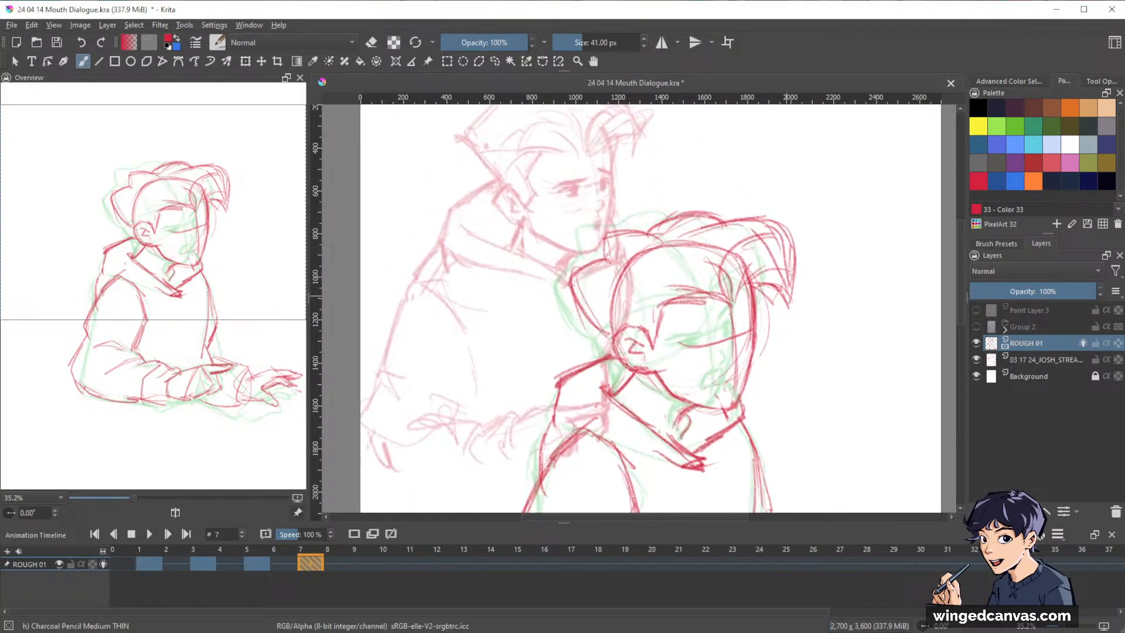
click(976, 359)
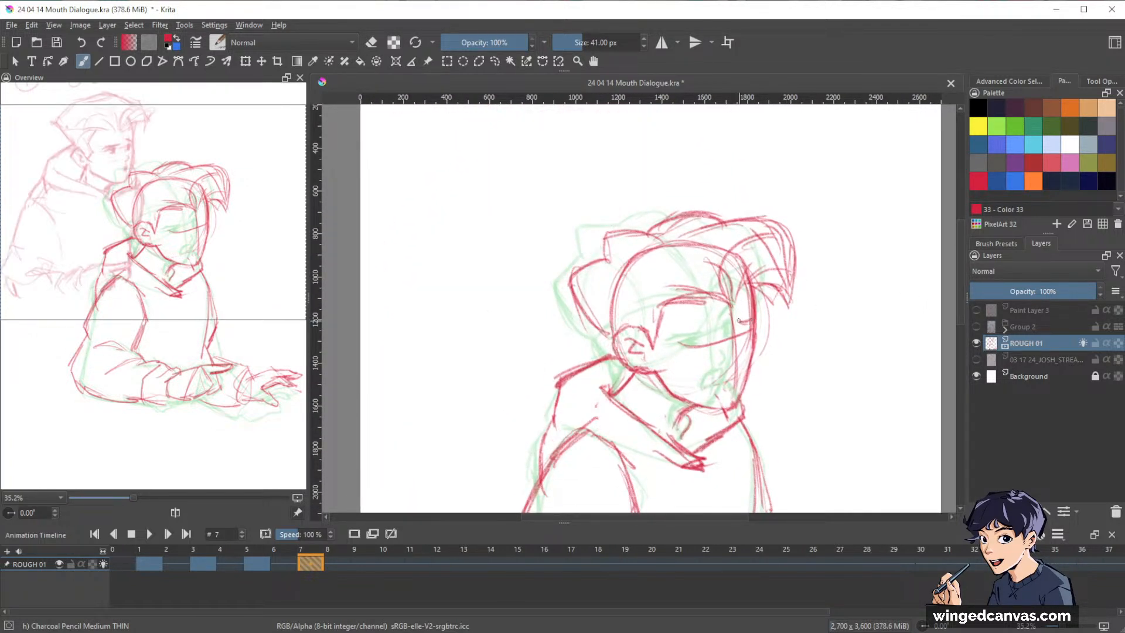
mouse_move(737, 321)
mouse_down()
mouse_move(751, 319)
mouse_move(697, 334)
mouse_up()
Fade the skull construction line inside the hair with the Eraser Circle brush, and return to the Charcoal Pencil Medium THIN brush.
key(e)
key(slash)
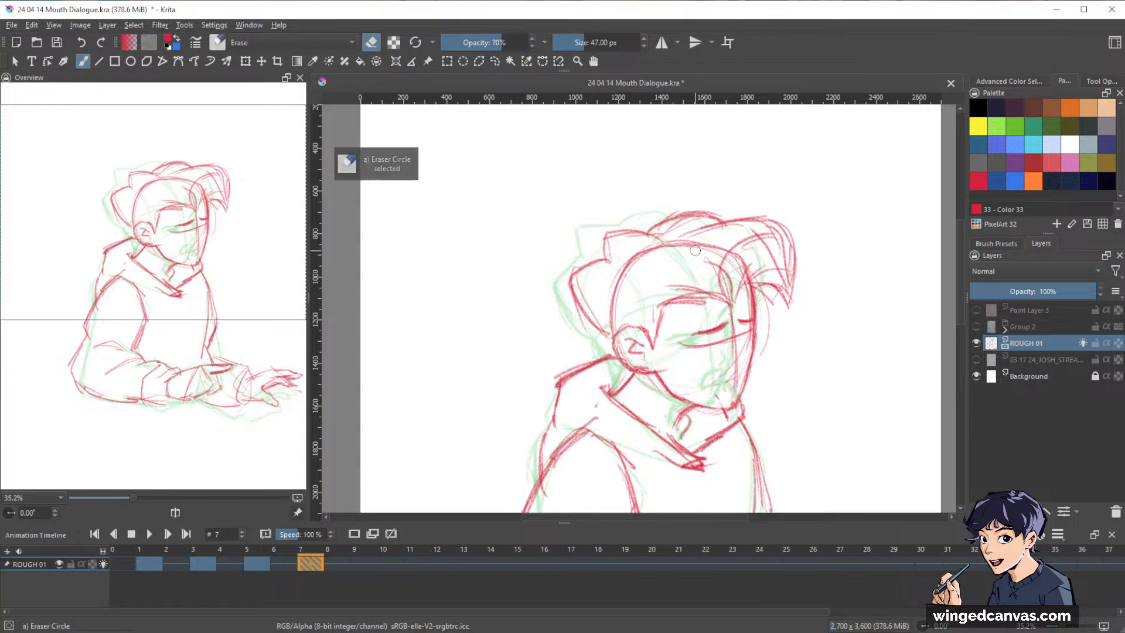
mouse_move(695, 250)
mouse_down()
mouse_move(611, 277)
mouse_move(615, 324)
mouse_move(625, 286)
mouse_move(732, 253)
mouse_up()
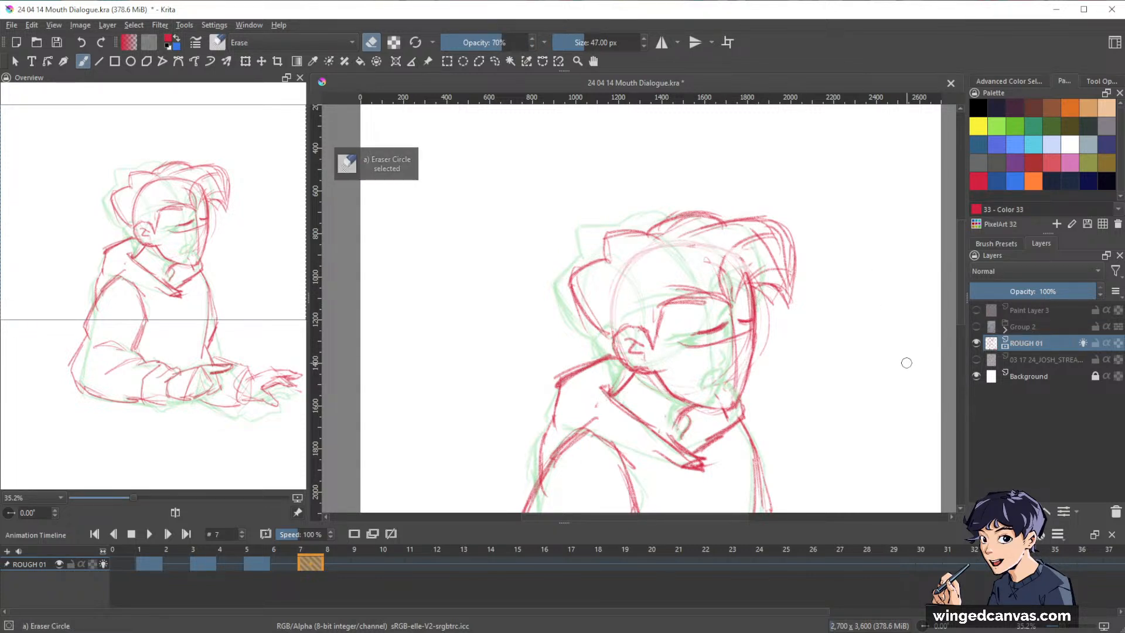
key(slash)
drag(821, 301, 858, 227)
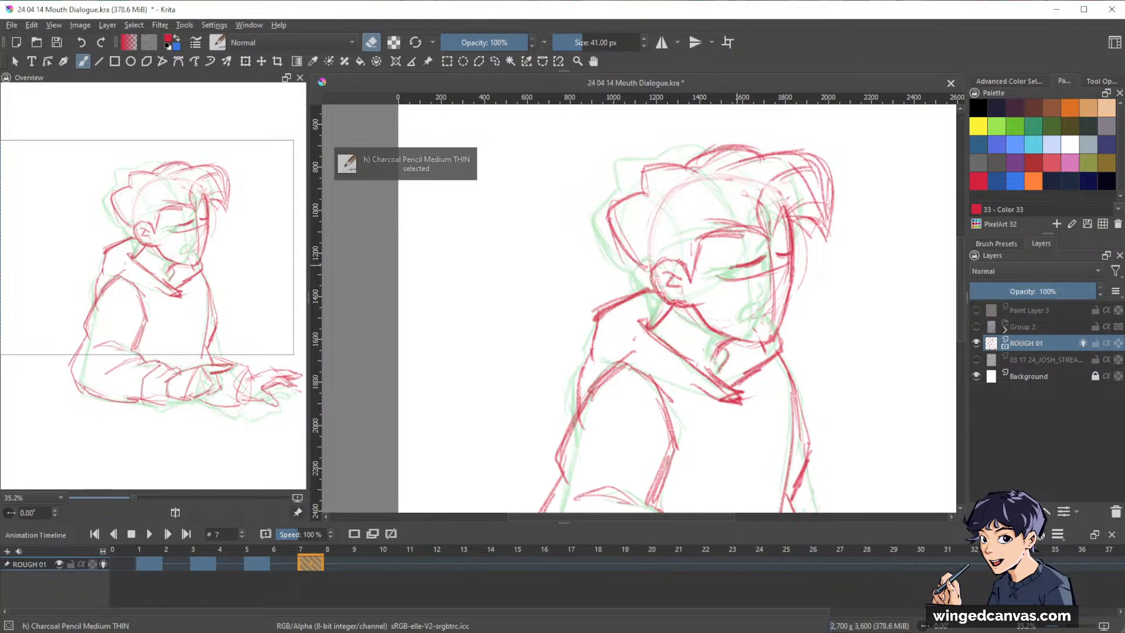
Draw the irises beneath both eyelids, erase the face guidelines around them, and sketch the nose.
key(e)
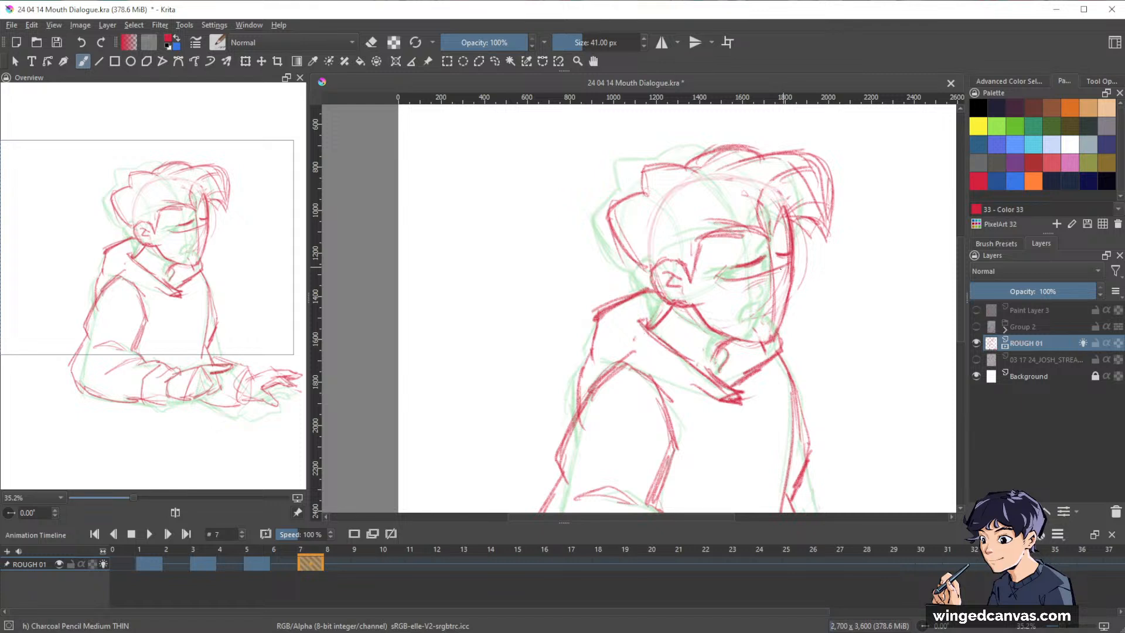
drag(782, 268, 781, 265)
drag(748, 271, 753, 276)
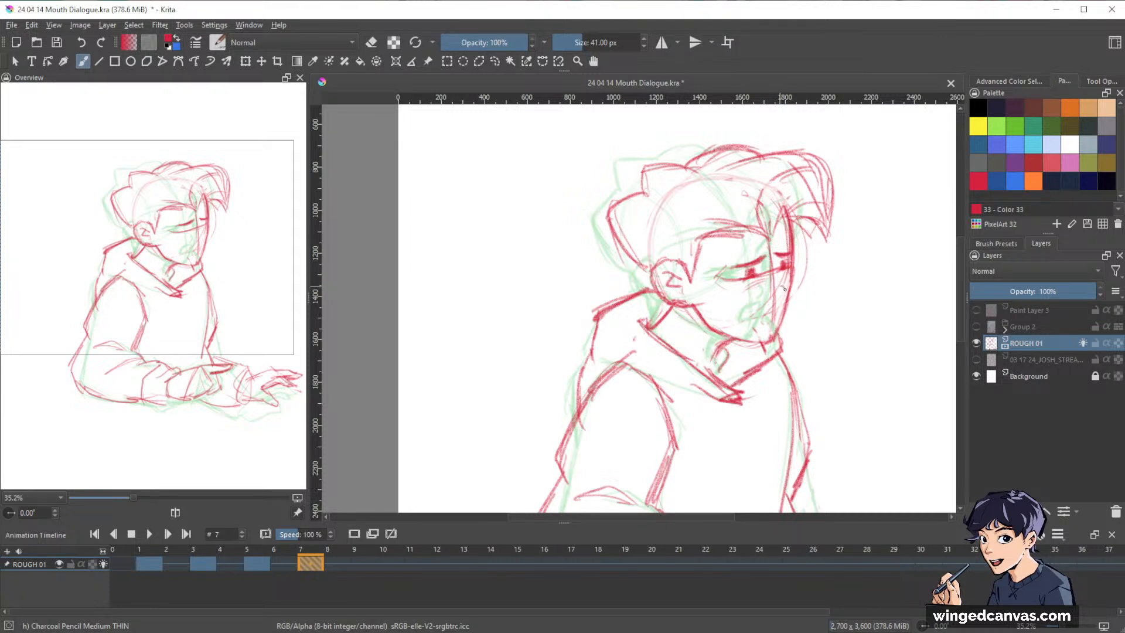
key(e)
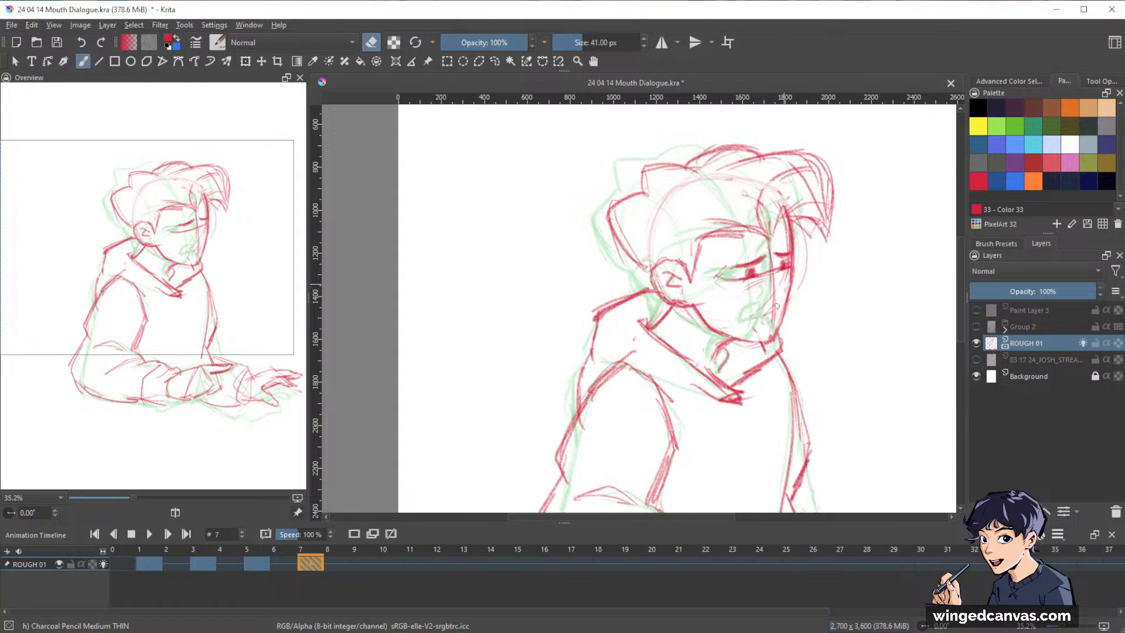
mouse_move(774, 301)
mouse_down()
mouse_move(772, 254)
mouse_move(737, 283)
mouse_move(760, 279)
mouse_up()
key(e)
key(e)
key(e)
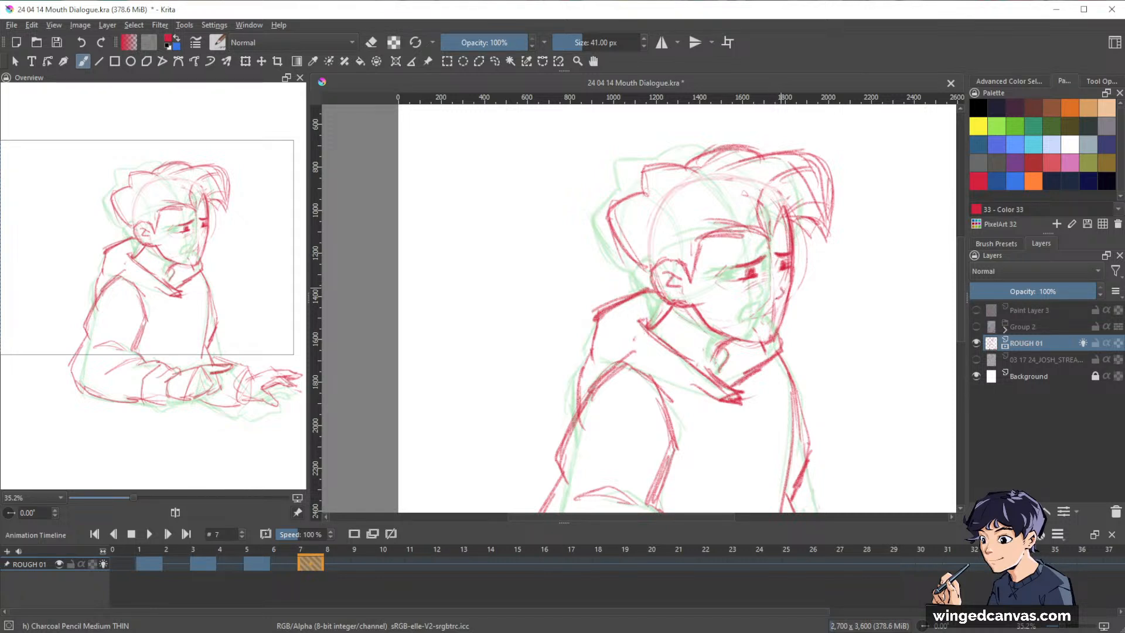
Check the expression against the storyboard reference layer and draw the small open mouth beneath the nose.
click(976, 359)
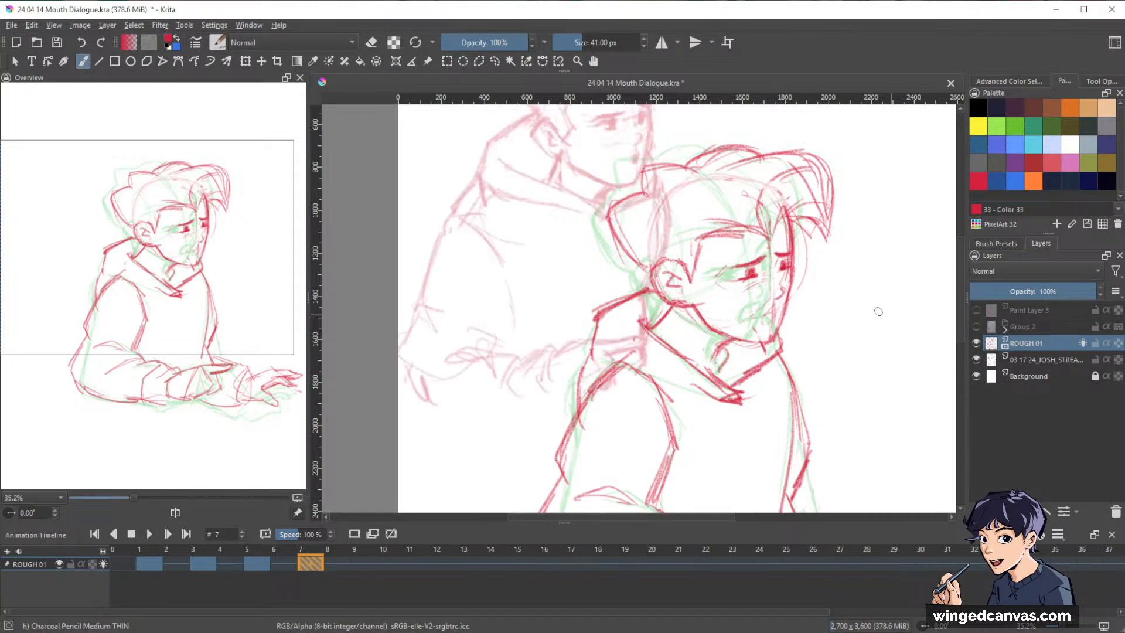
drag(878, 312, 861, 352)
click(976, 359)
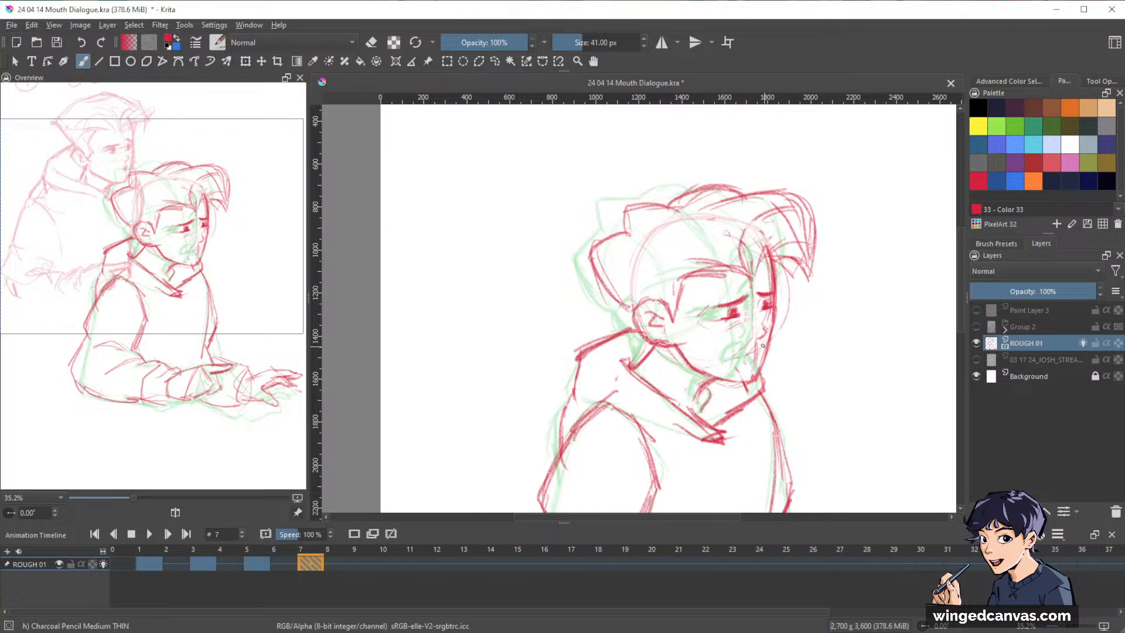
drag(763, 345, 761, 359)
key(e)
key(e)
Show the storyboard reference layer and refine the jaw line below the ear.
click(976, 360)
mouse_move(876, 239)
mouse_down()
mouse_move(821, 350)
mouse_move(765, 318)
mouse_up()
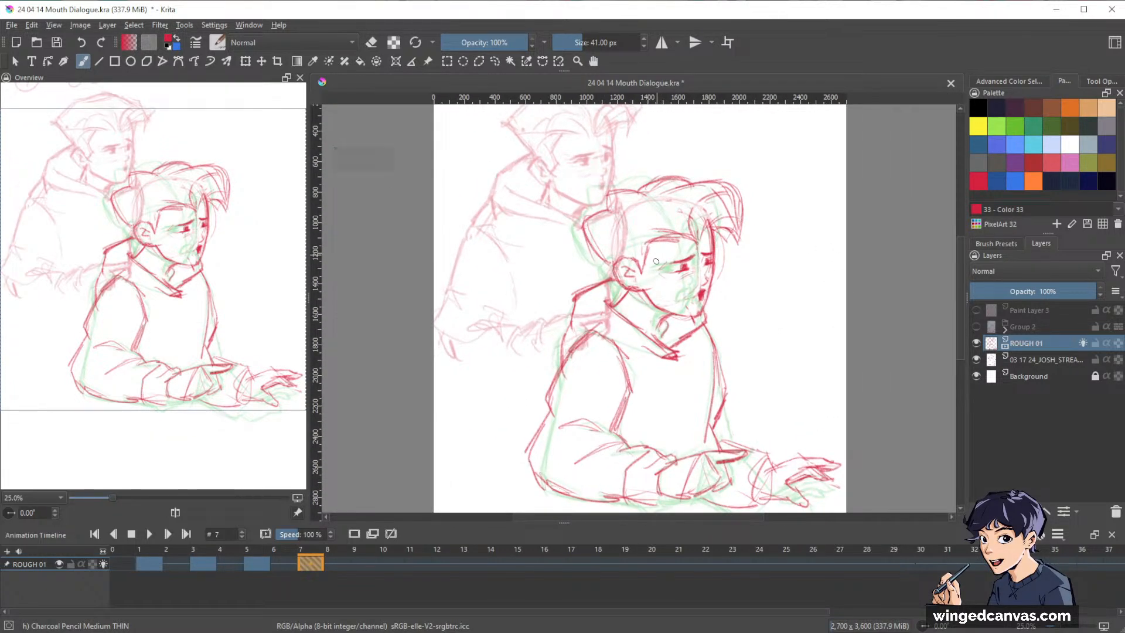
key(e)
key(e)
drag(644, 292, 668, 313)
key(minus)
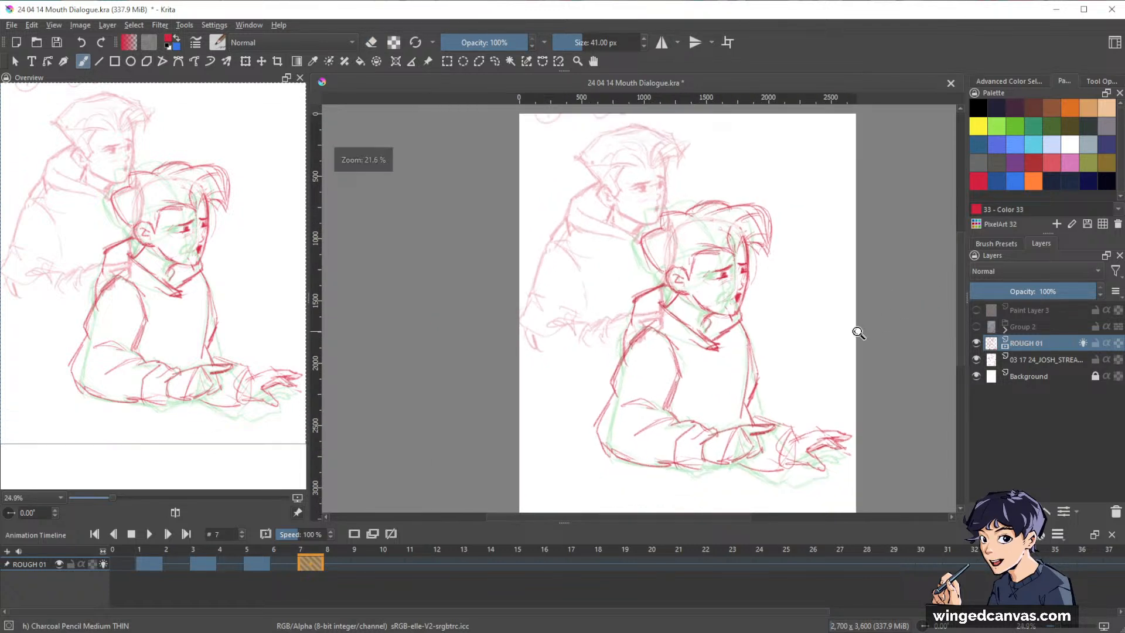
Hide the storyboard reference layer, toggle the visibility of ROUGH 01 off and on, and go to its keyframe at frame 1.
click(976, 359)
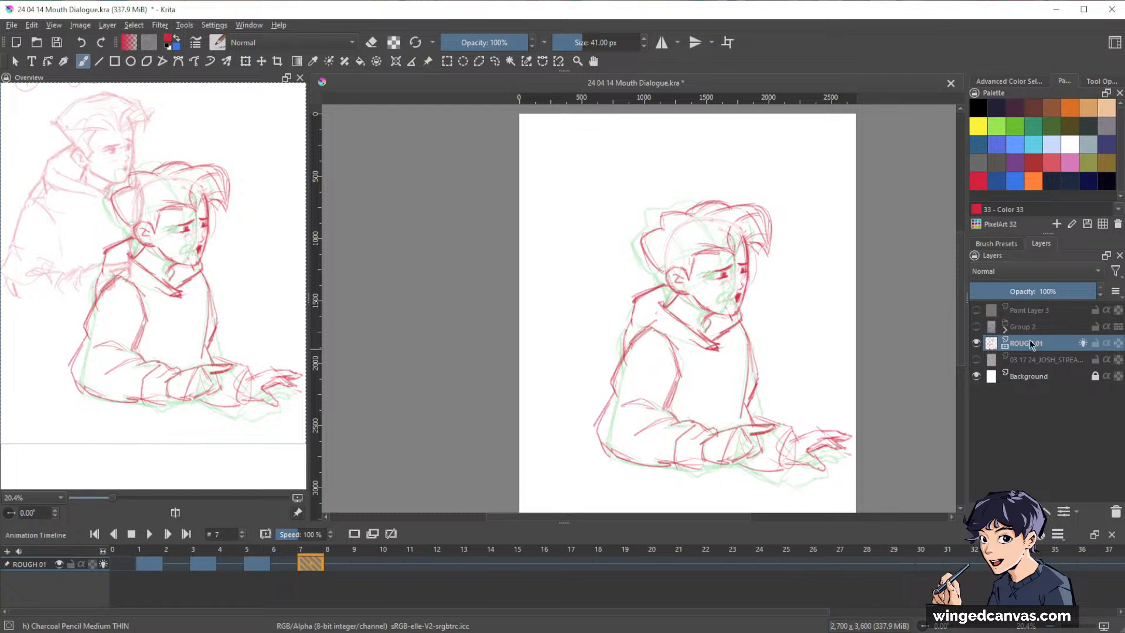
click(976, 342)
click(977, 342)
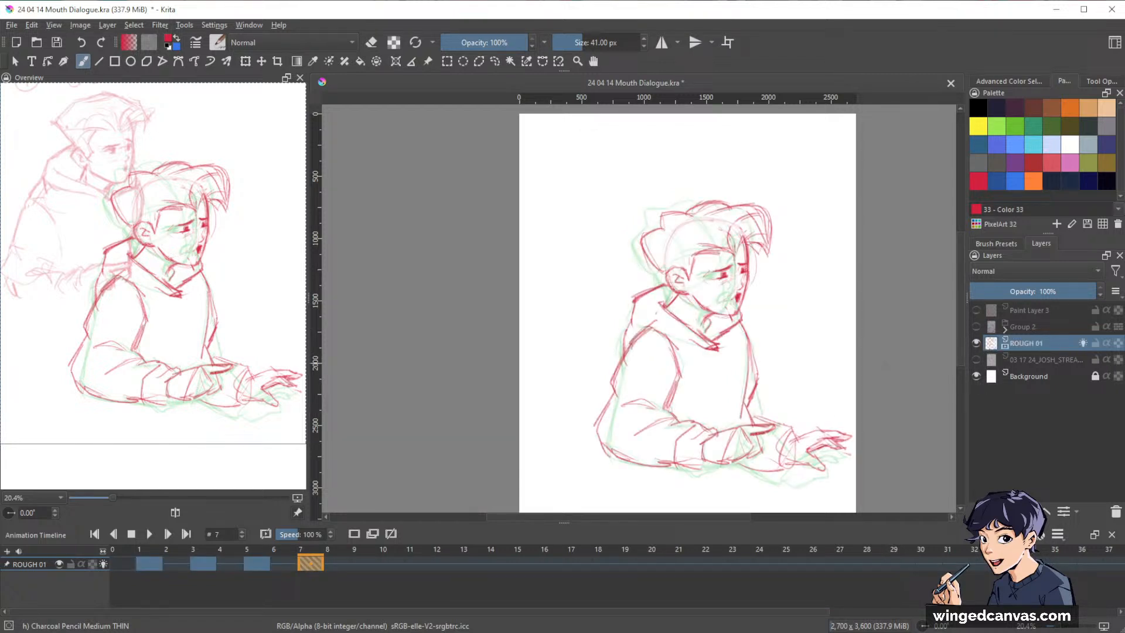
click(149, 563)
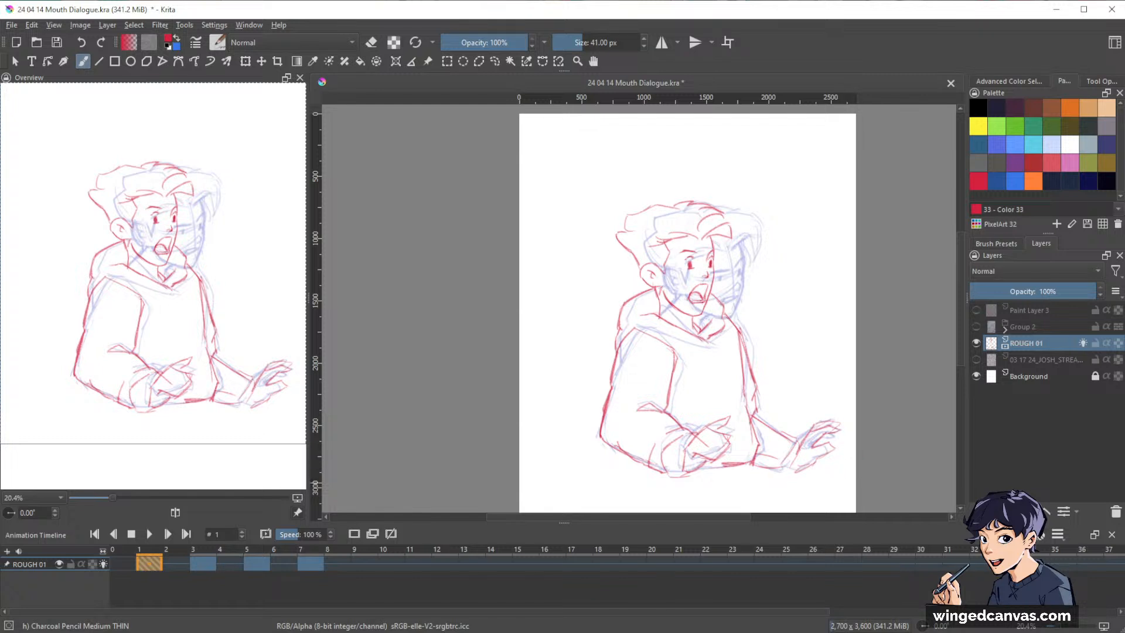
Flip back and forth through the frame 1, 3 and 5 keyframes of ROUGH 01 to compare the poses.
key(Right)
key(Right)
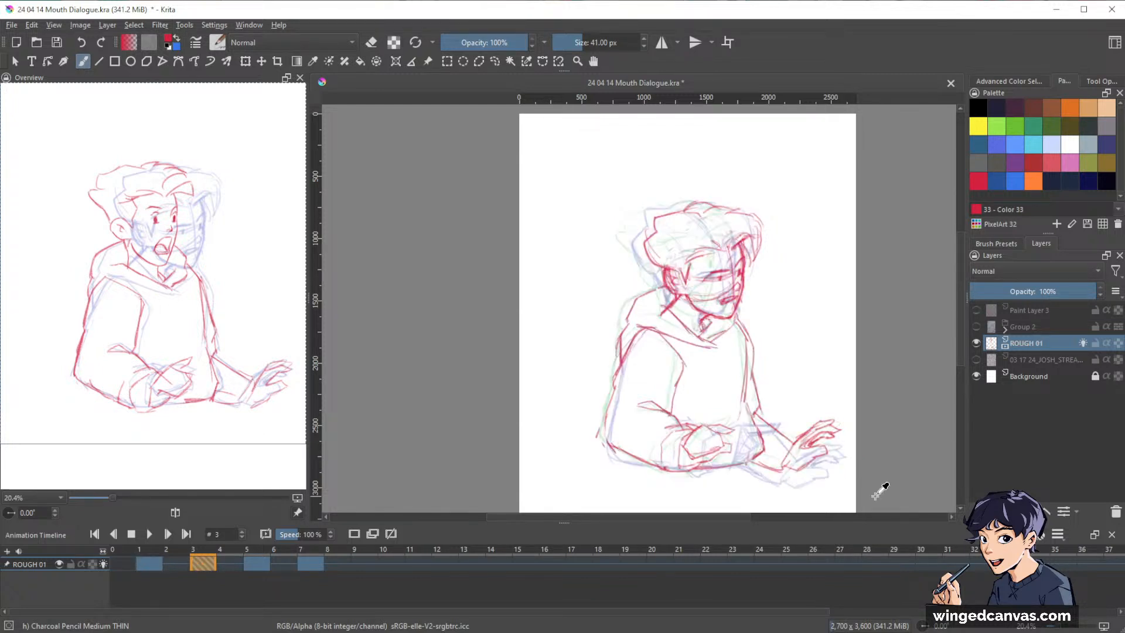
key(Left)
key(Left)
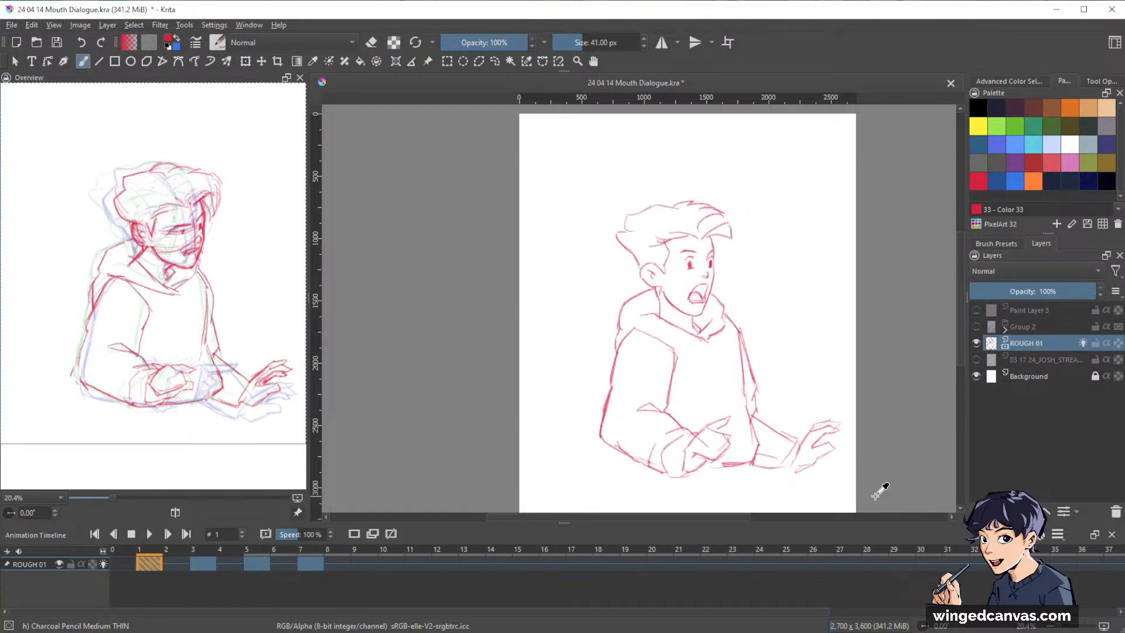
key(Right)
key(Right)
key(Right)
key(Right)
key(Right)
key(Right)
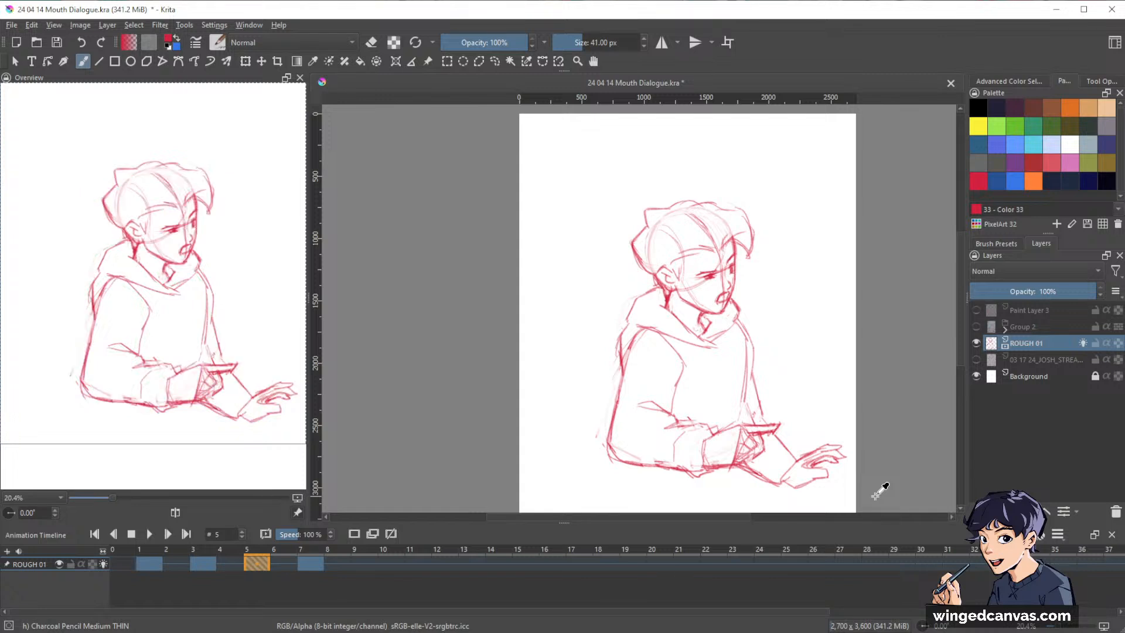
key(Left)
key(Left)
key(Left)
key(Left)
key(Left)
key(Left)
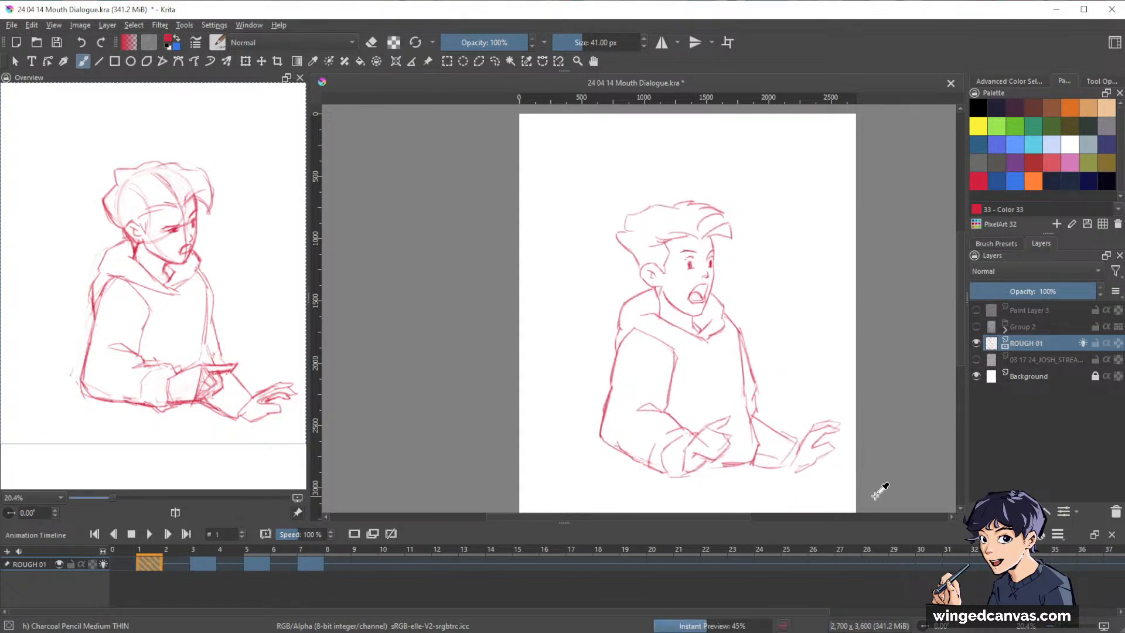
Step through all the ROUGH 01 keyframes up to frame 7 to review the pose progression, returning to frame 1.
key(Right)
key(Right)
key(Right)
key(Right)
key(Right)
key(Right)
key(Left)
key(Left)
key(Left)
key(Left)
key(Left)
key(Left)
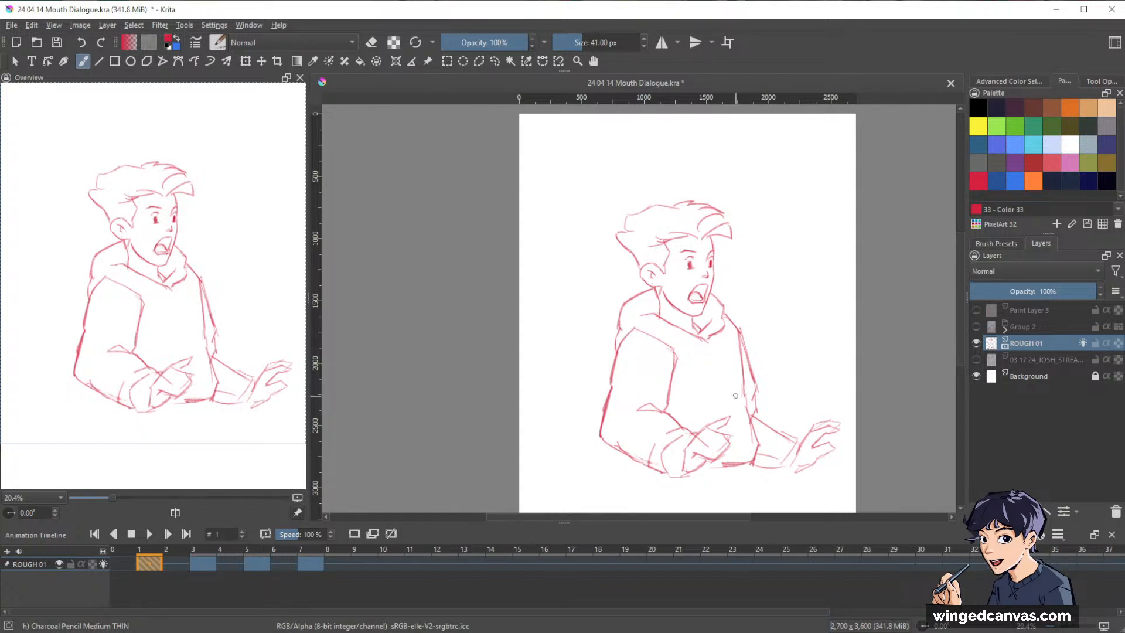
key(.)
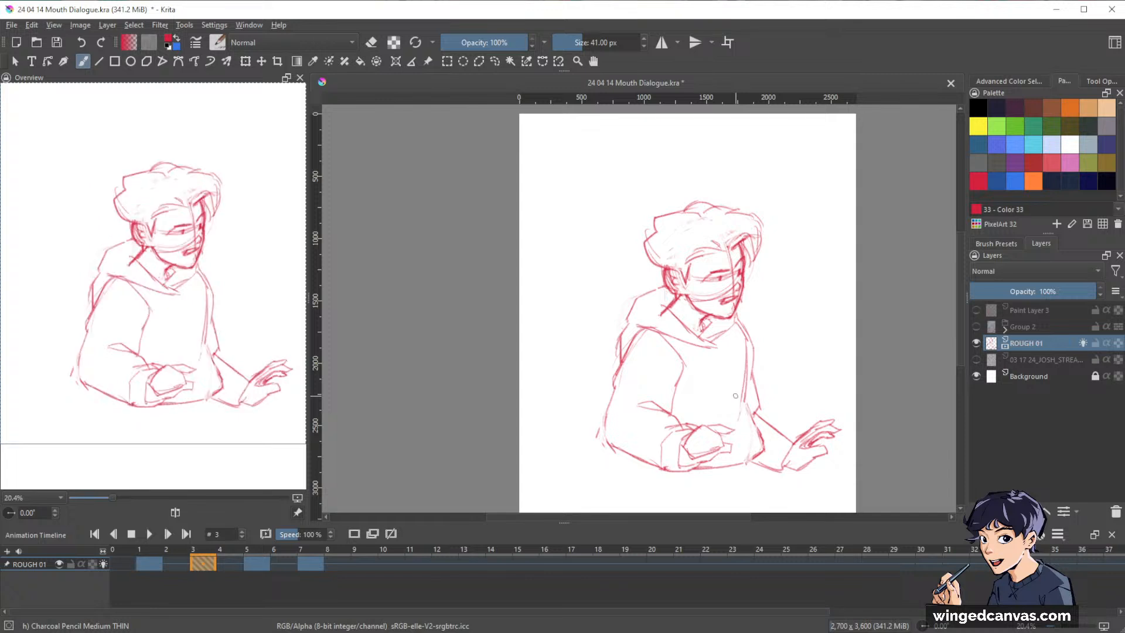
key(.)
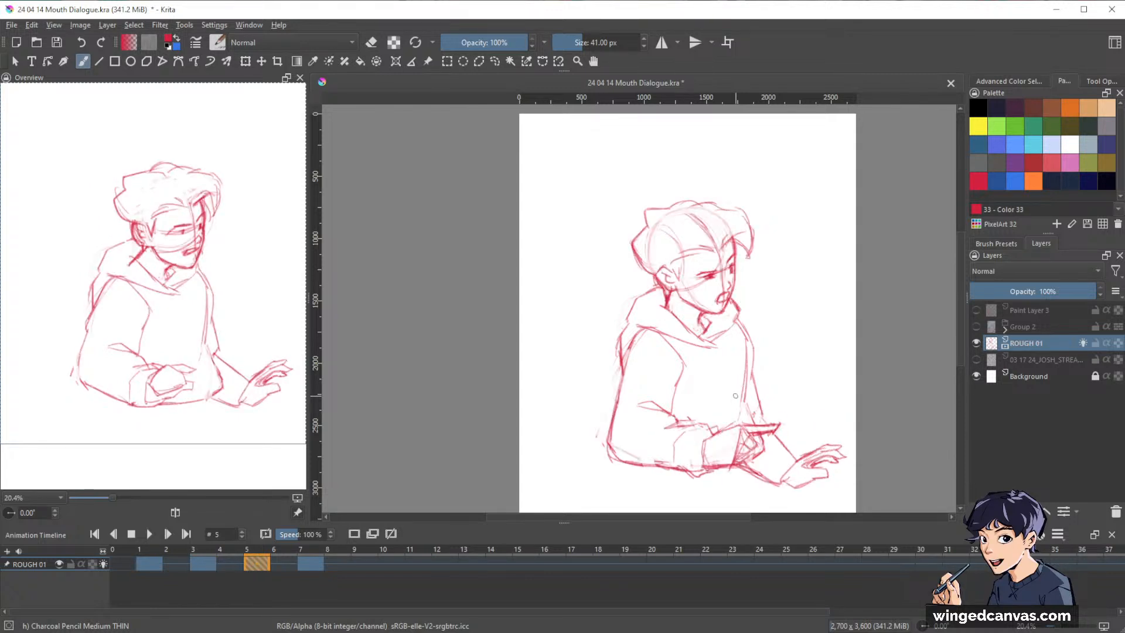
key(.)
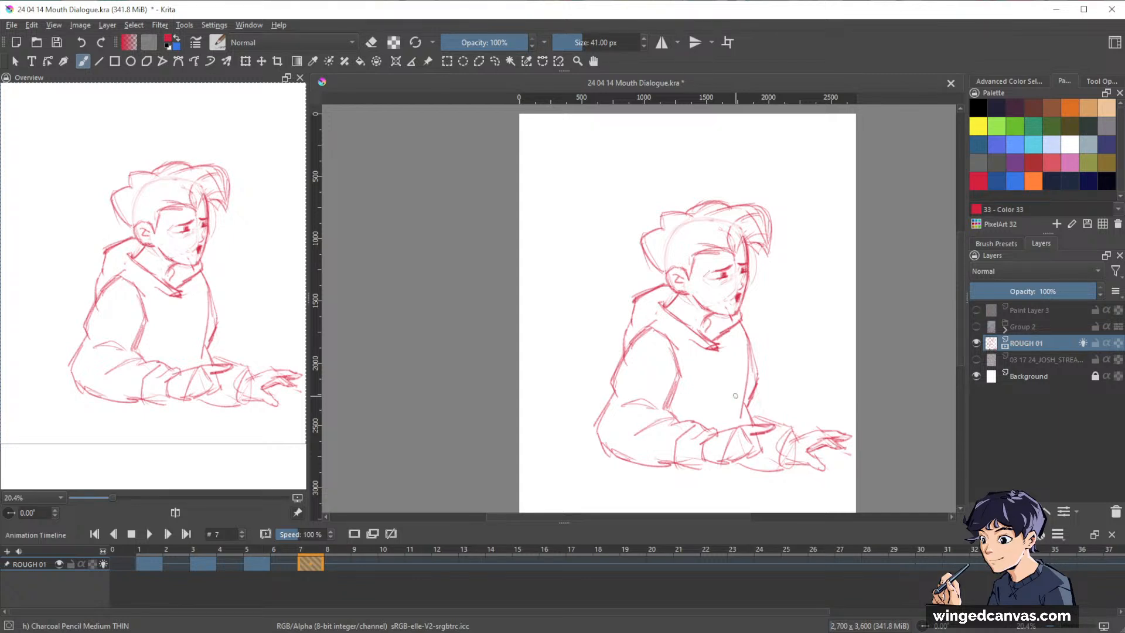
key(Left)
key(Left)
key(Left)
key(Left)
key(Left)
key(Left)
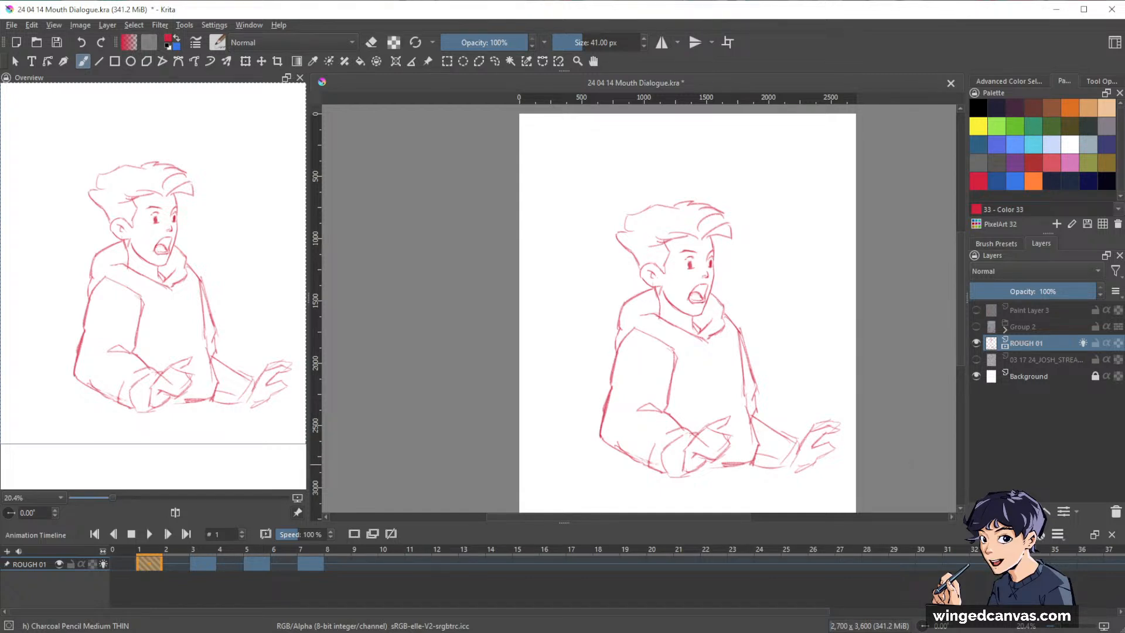
Alternate between the frame 1 and frame 3 keyframes to compare the head poses, stopping on frame 3.
key(period)
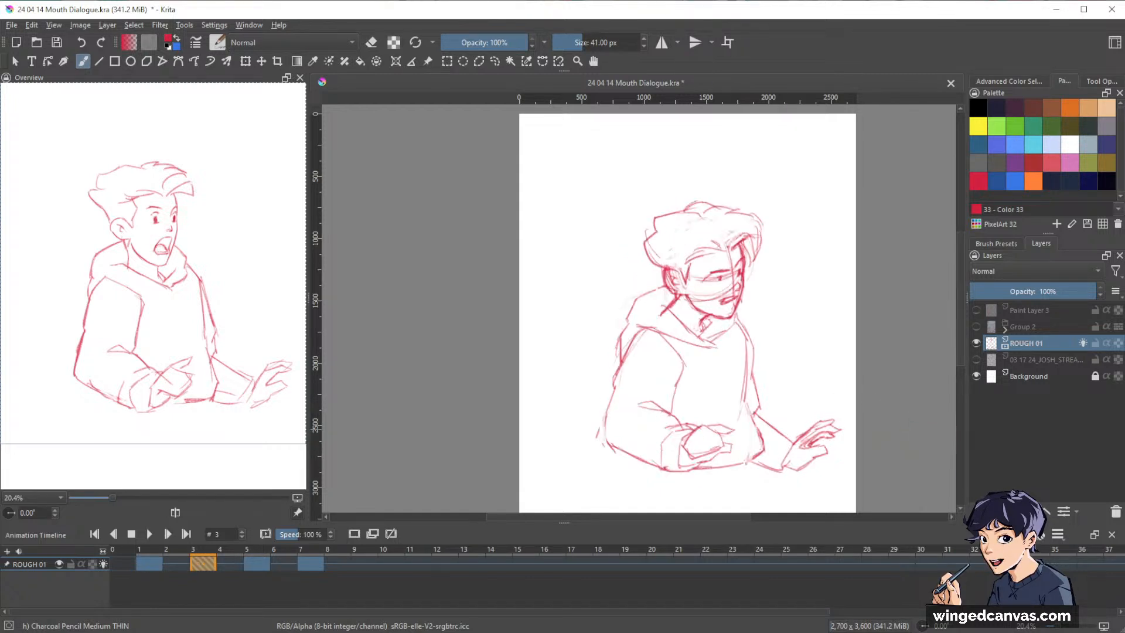
key(comma)
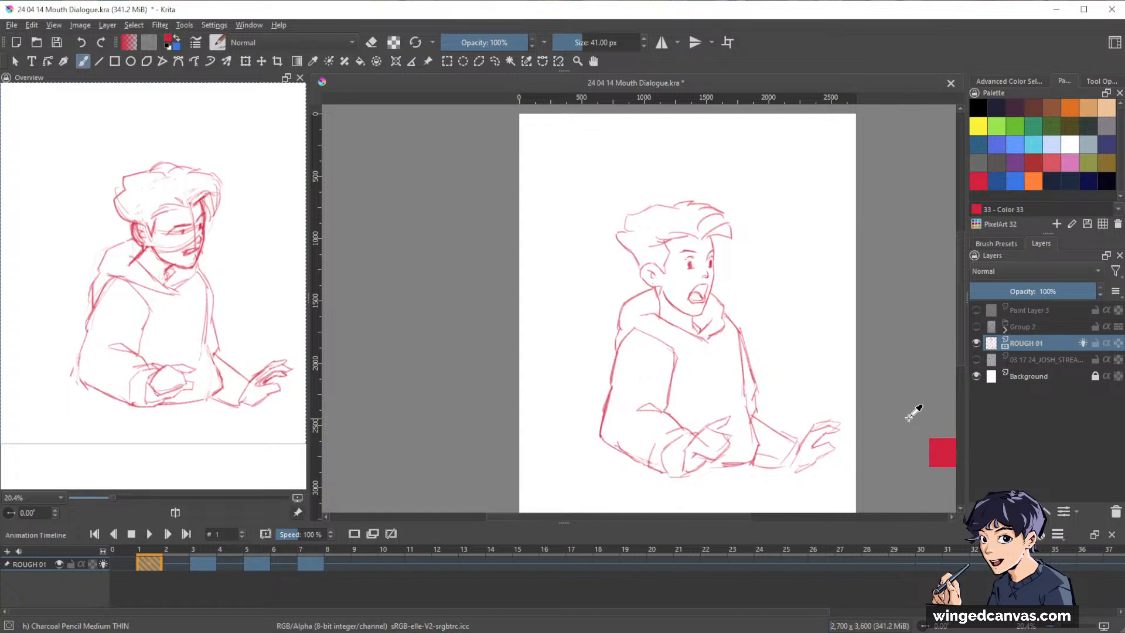
key(period)
key(comma)
key(period)
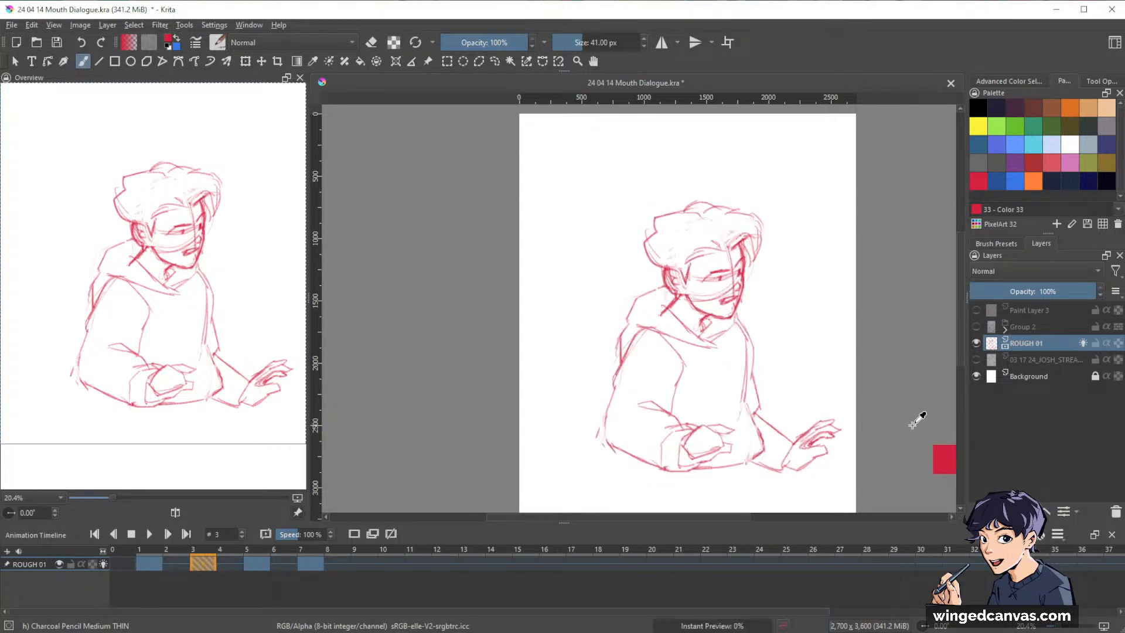
key(comma)
key(period)
key(comma)
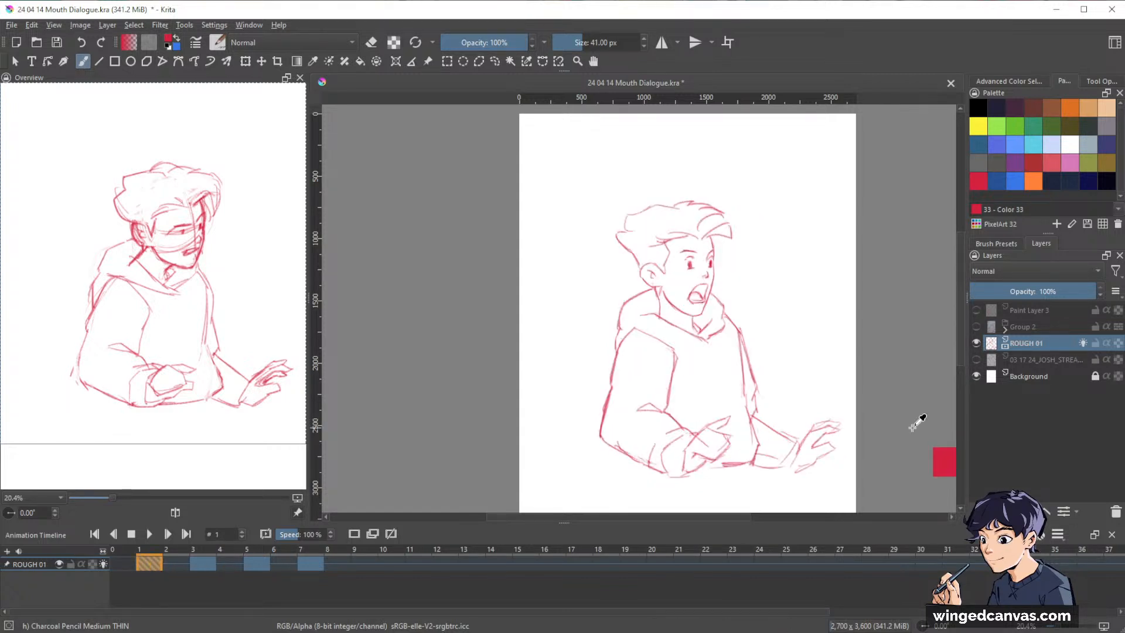
key(period)
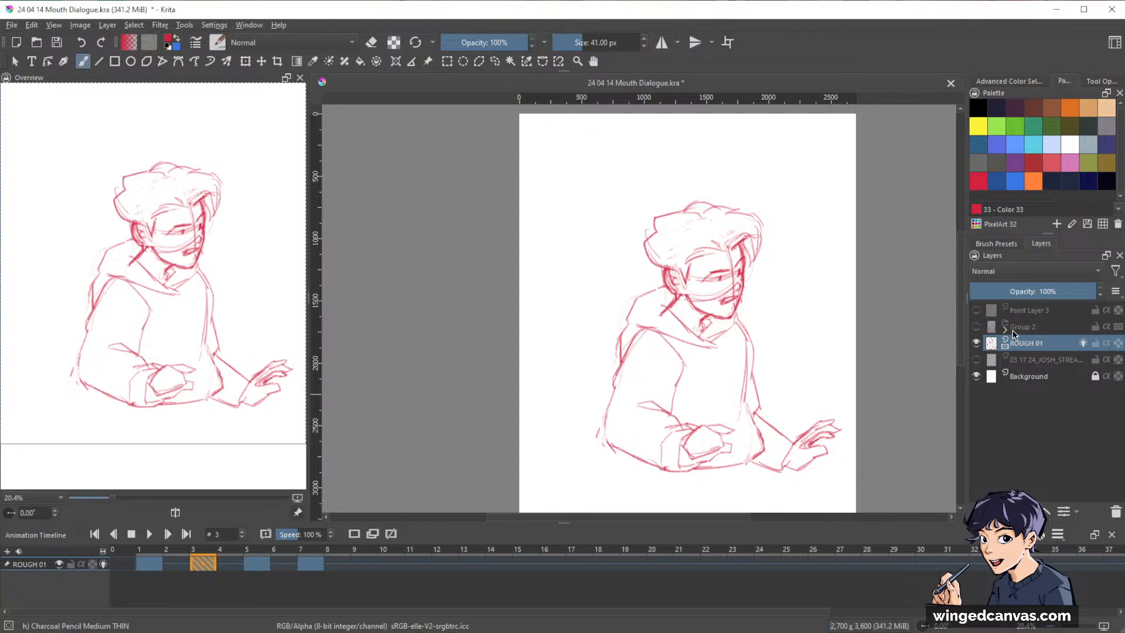
Clean up the jaw line on frame 3 and erase the construction guidelines across the cheek and ear.
scroll(778, 231, up, 4)
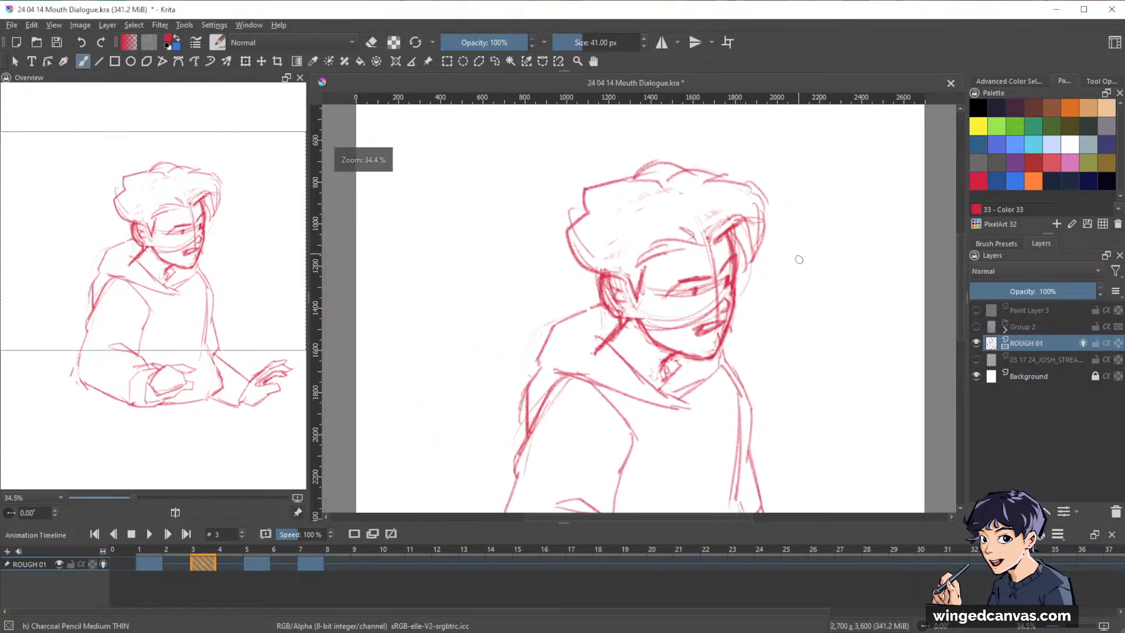
drag(827, 309, 848, 347)
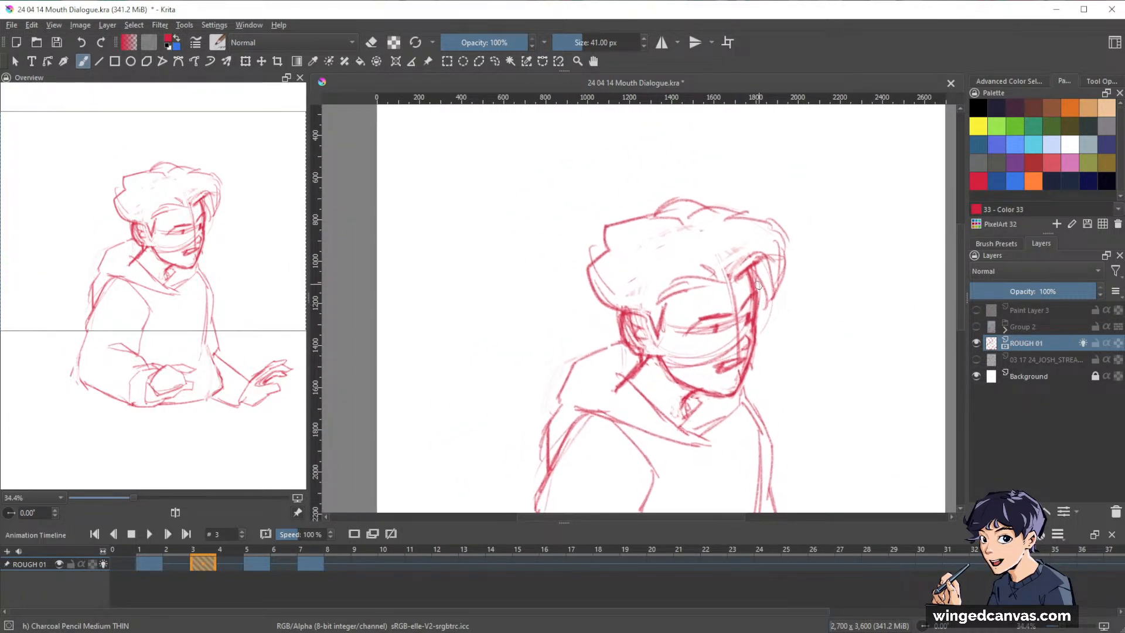
key(e)
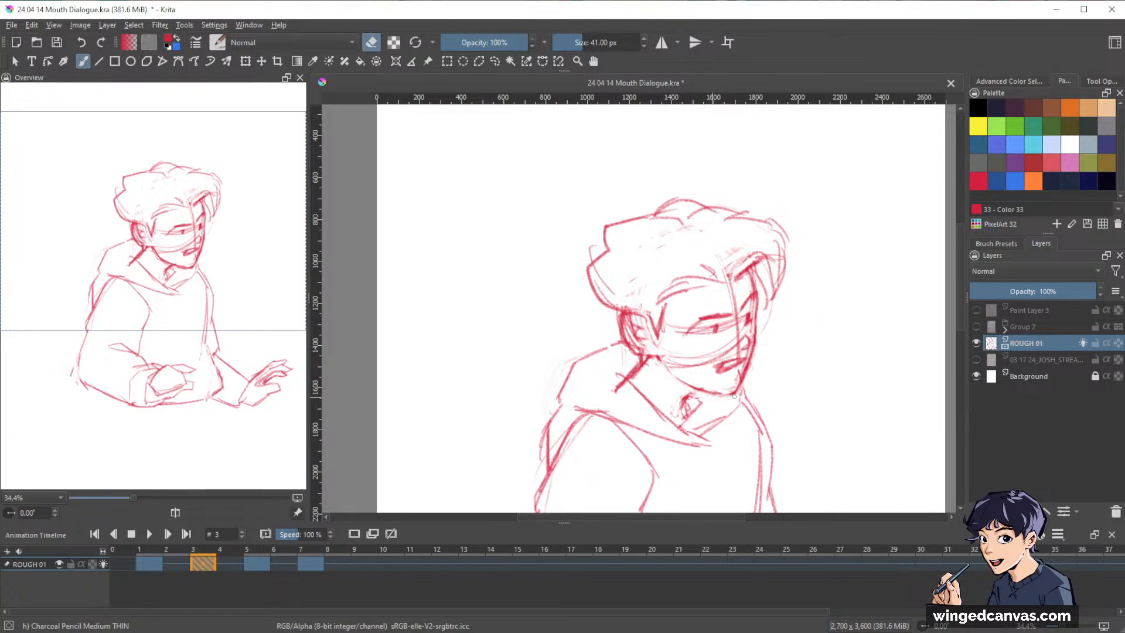
key(e)
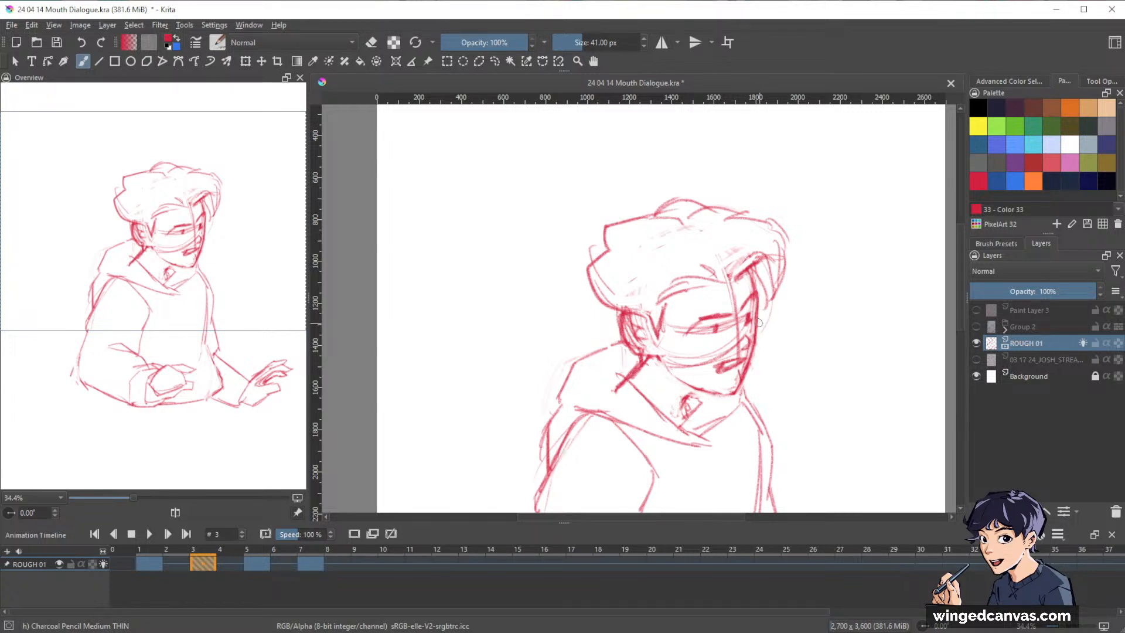
key(e)
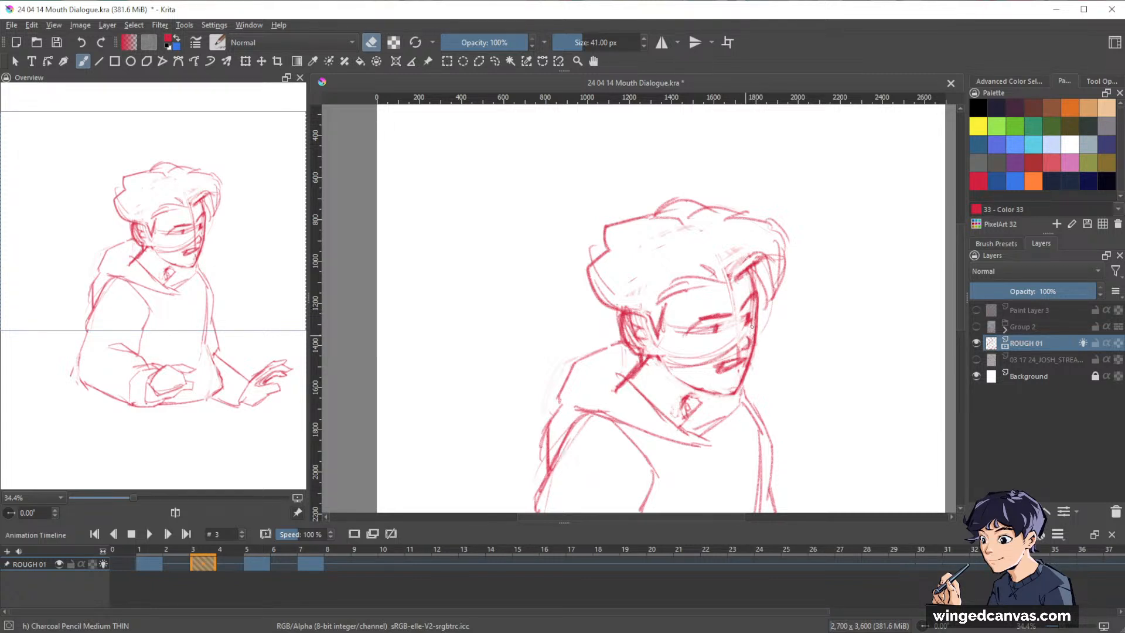
mouse_move(738, 337)
mouse_down()
mouse_move(729, 355)
mouse_move(684, 365)
mouse_move(668, 360)
mouse_move(704, 330)
mouse_move(682, 332)
mouse_up()
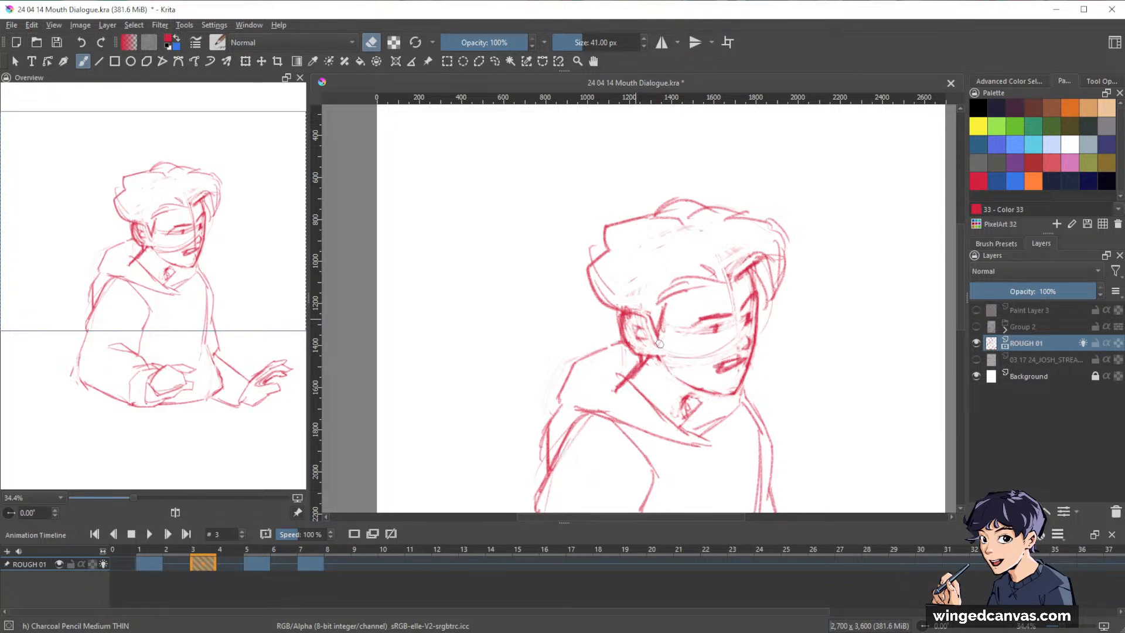
Redraw the sideburn and jaw on frame 3, strengthen the hairline above the forehead, and refine the ear outline.
key(e)
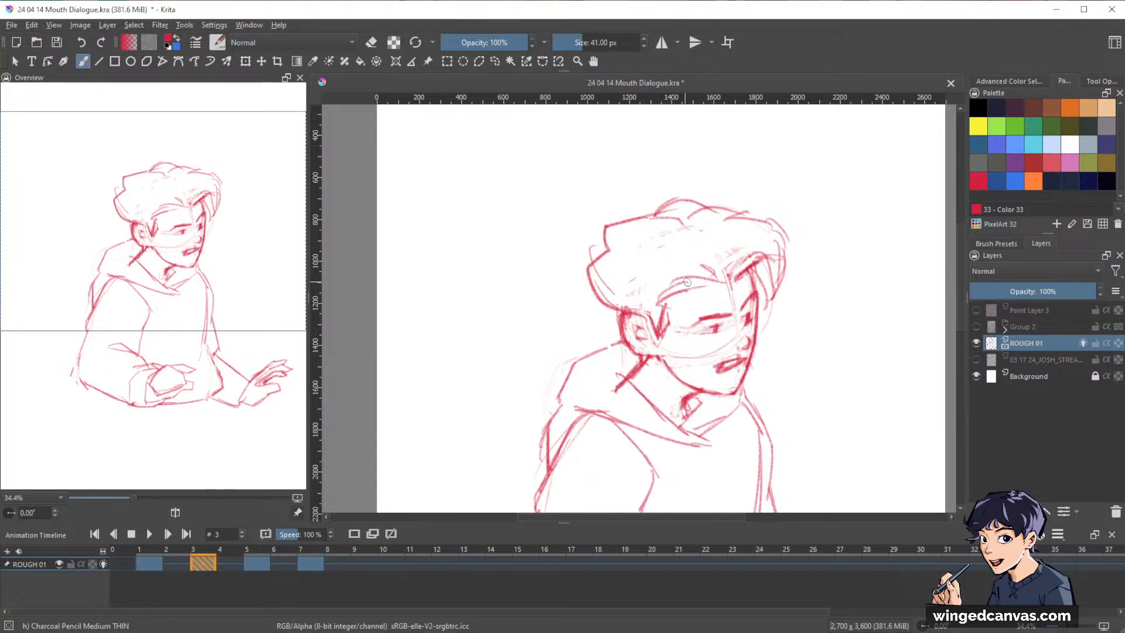
mouse_move(653, 303)
mouse_down()
mouse_move(682, 293)
mouse_move(670, 288)
mouse_move(717, 286)
mouse_move(702, 280)
mouse_move(736, 286)
mouse_move(758, 256)
mouse_move(739, 274)
mouse_up()
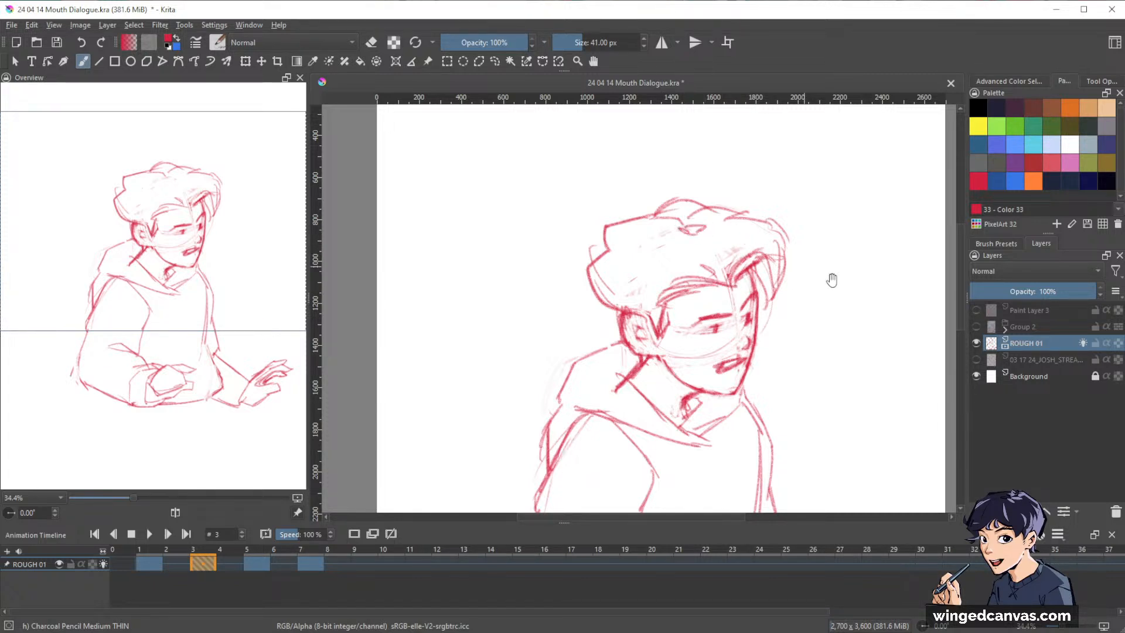
drag(832, 280, 850, 207)
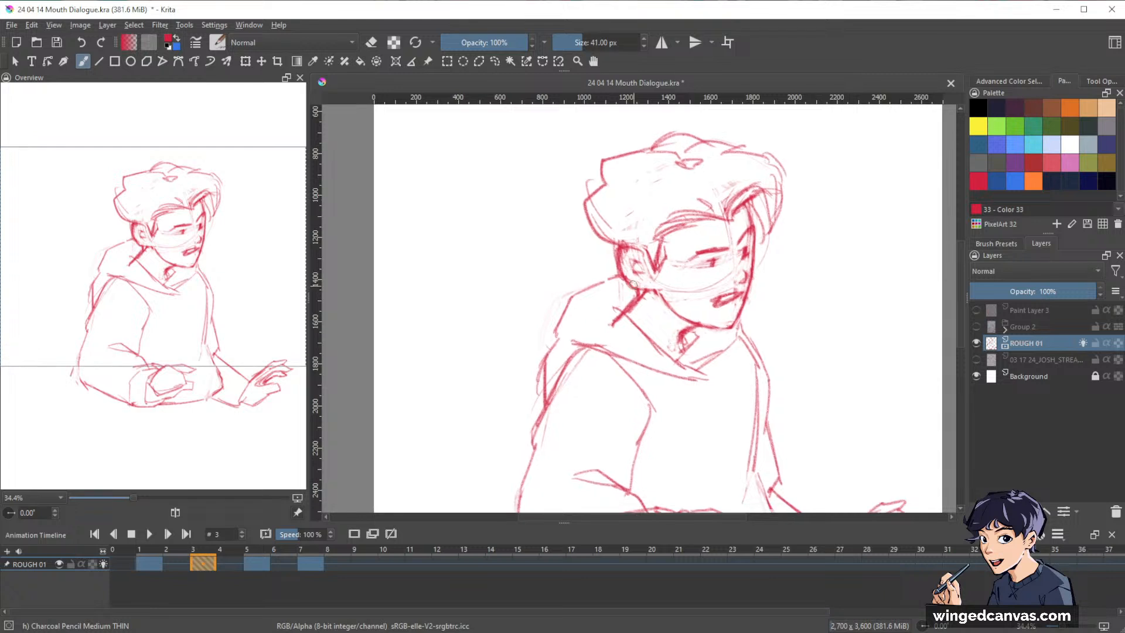
key(e)
key(e)
drag(623, 245, 621, 252)
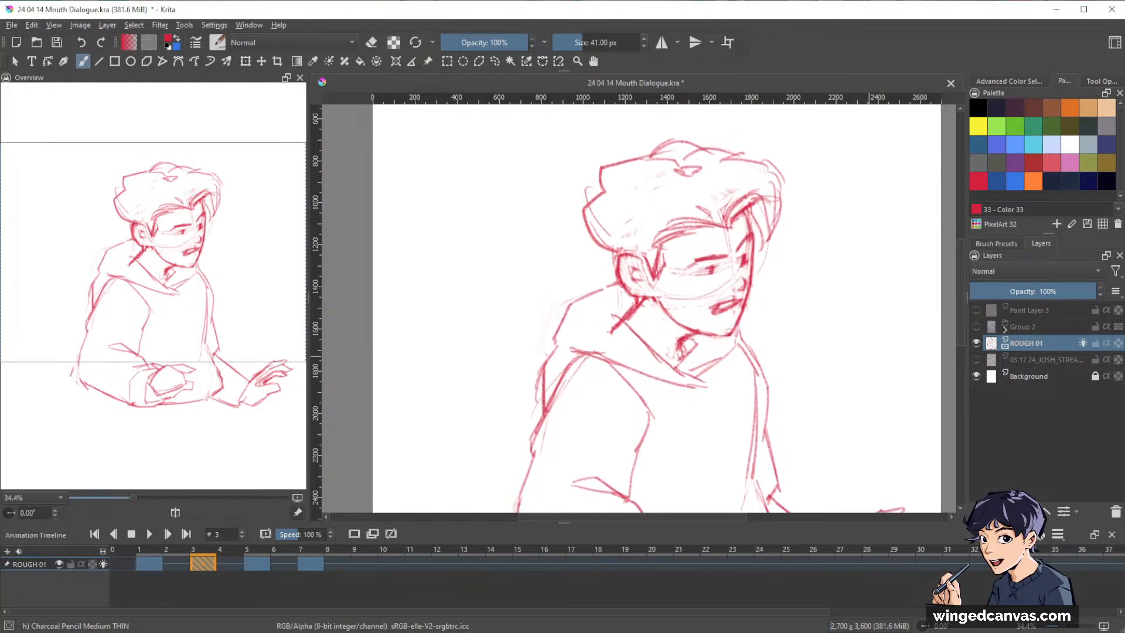
Alternate erasing and drawing to tidy the jaw, neck and collar lines below the ear on frame 3.
key(e)
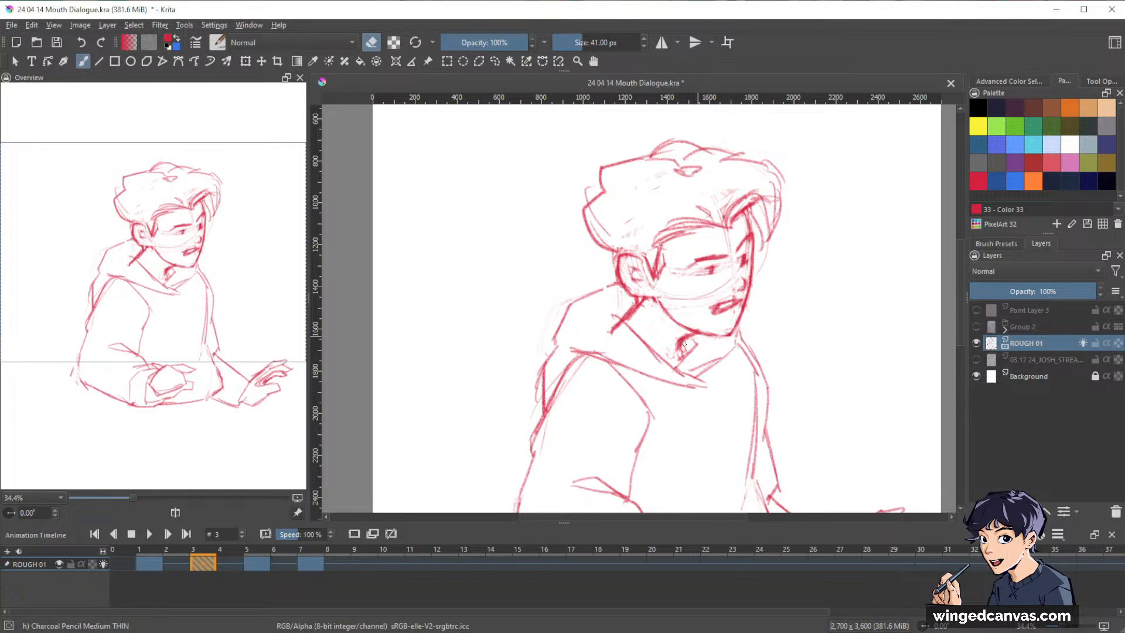
key(e)
key(e)
drag(661, 306, 651, 299)
key(e)
drag(657, 298, 670, 314)
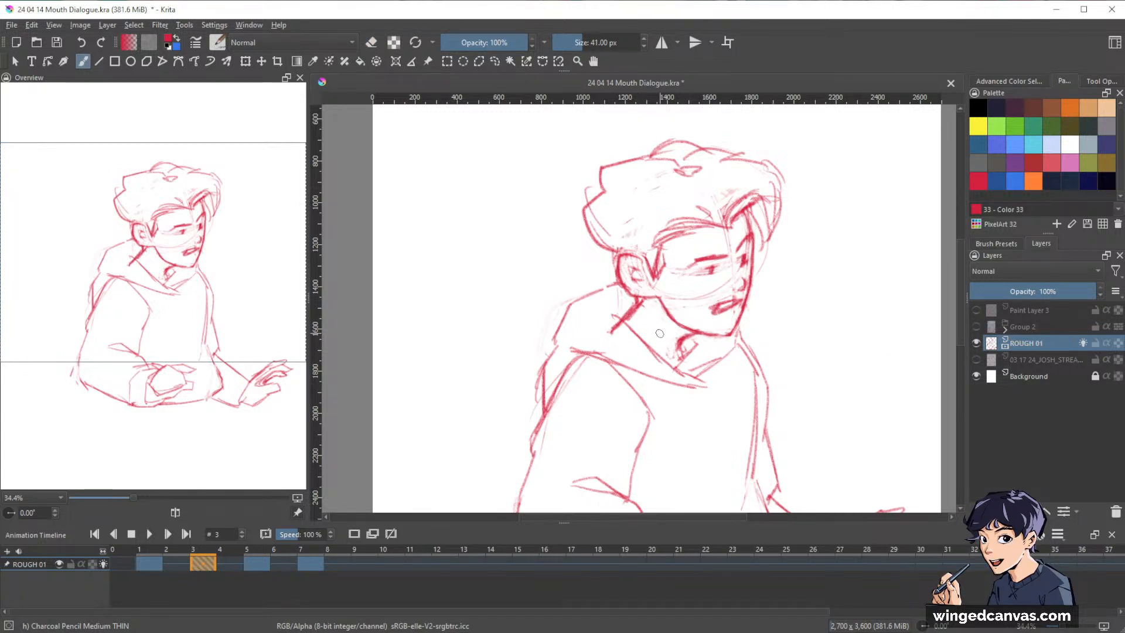
key(e)
key(e)
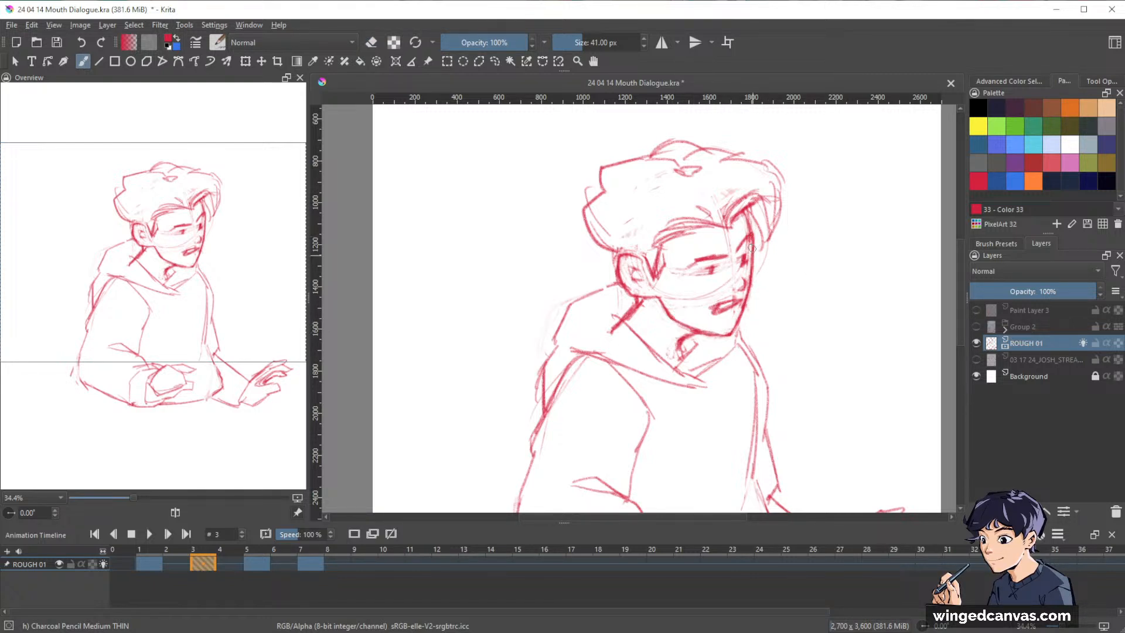
key(e)
key(e)
Flip repeatedly between frames 1 and 3 to check the cleaned-up head against the first pose, ending on frame 3.
key(ctrl+Left)
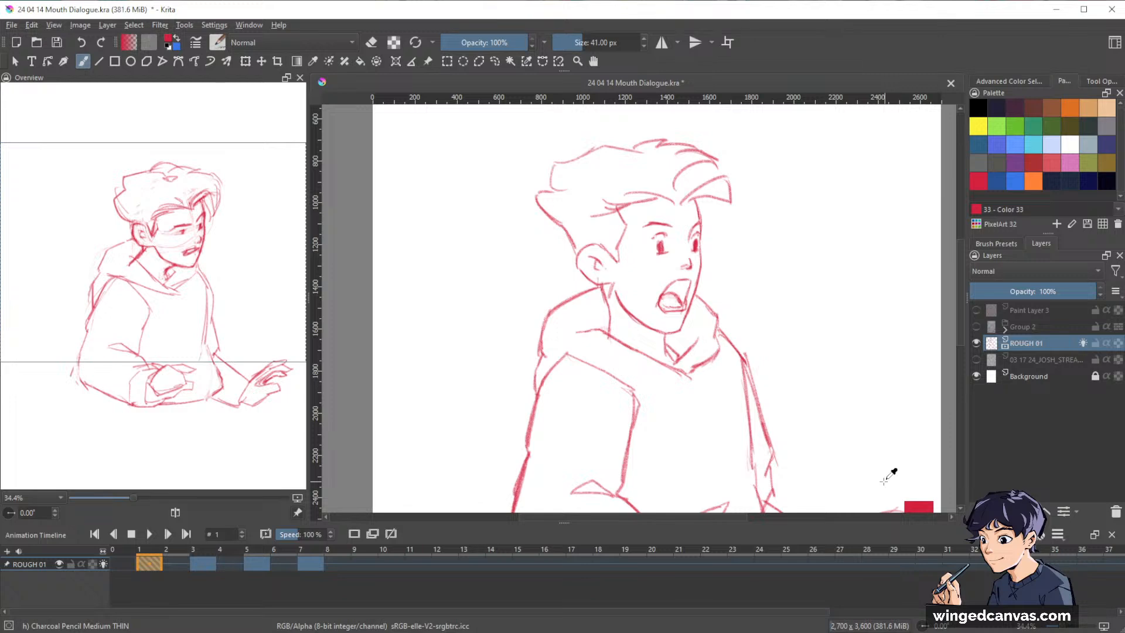
key(ctrl+Right)
key(ctrl+Left)
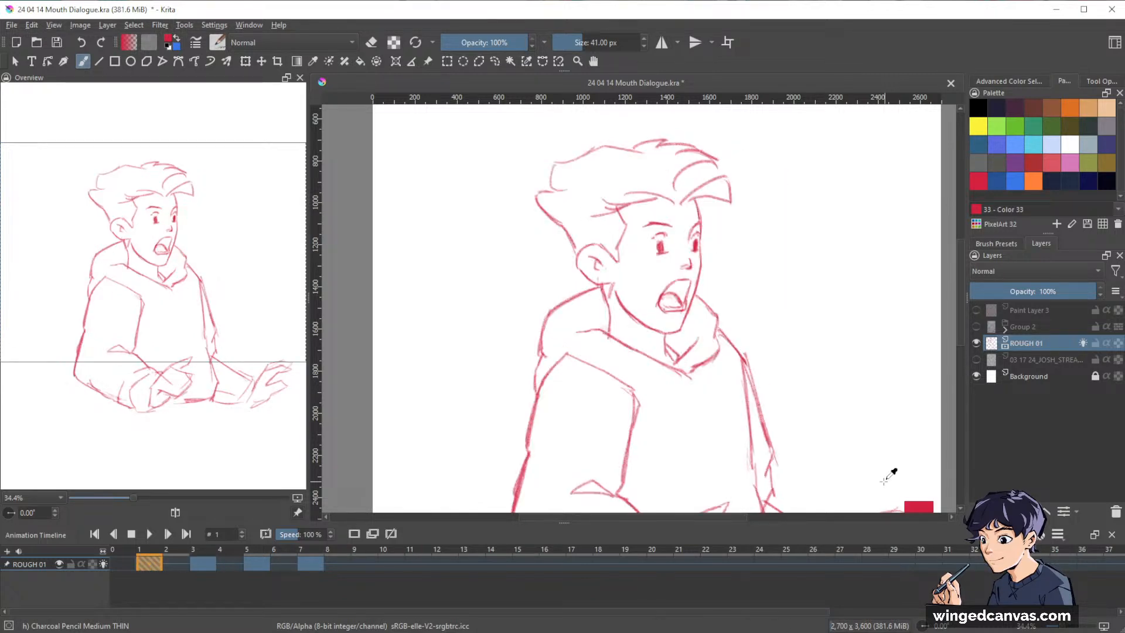
key(ctrl+Right)
key(ctrl+Left)
key(ctrl+Right)
key(ctrl+Left)
key(ctrl+Right)
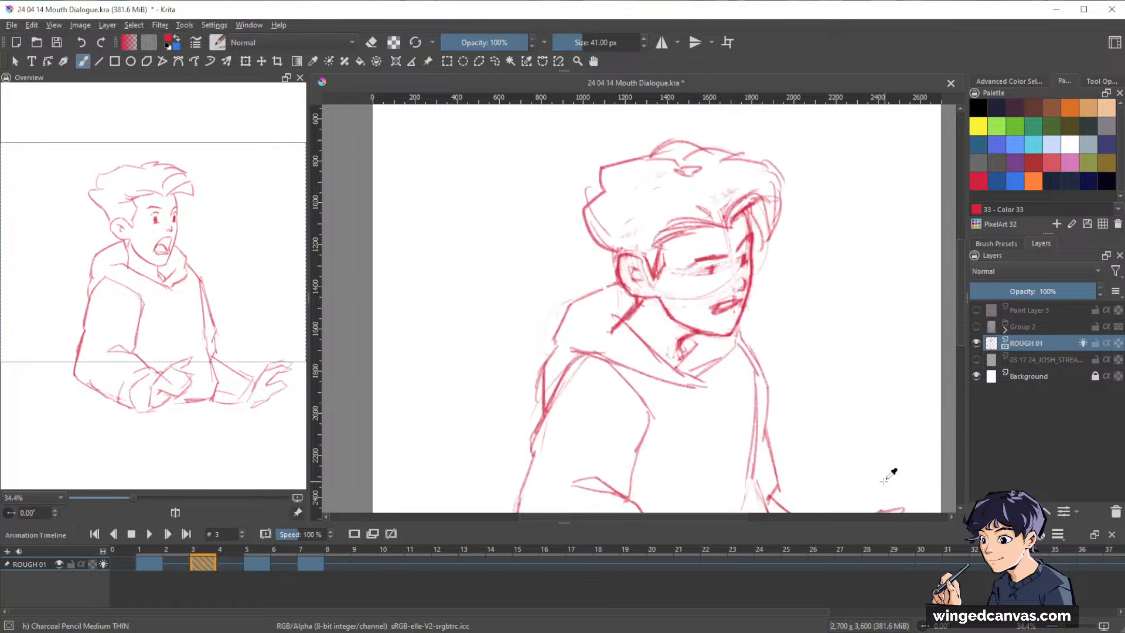
key(ctrl+Left)
key(ctrl+Right)
Erase the heavy neck line beneath the ear on frame 3, redraw it shorter, and touch up the sideburn.
key(e)
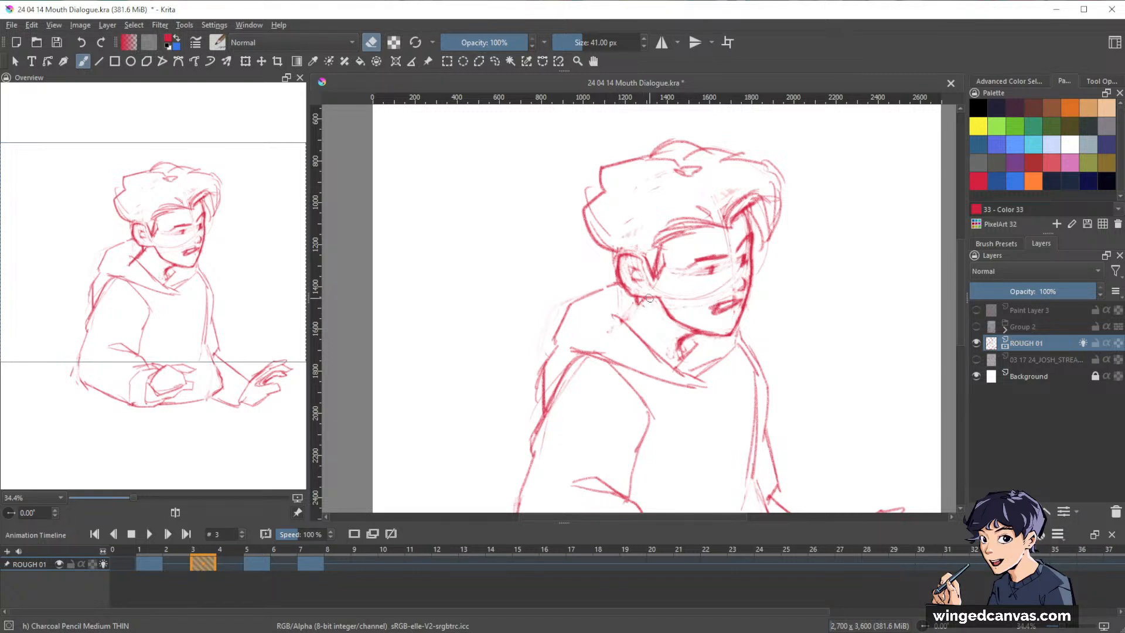
key(e)
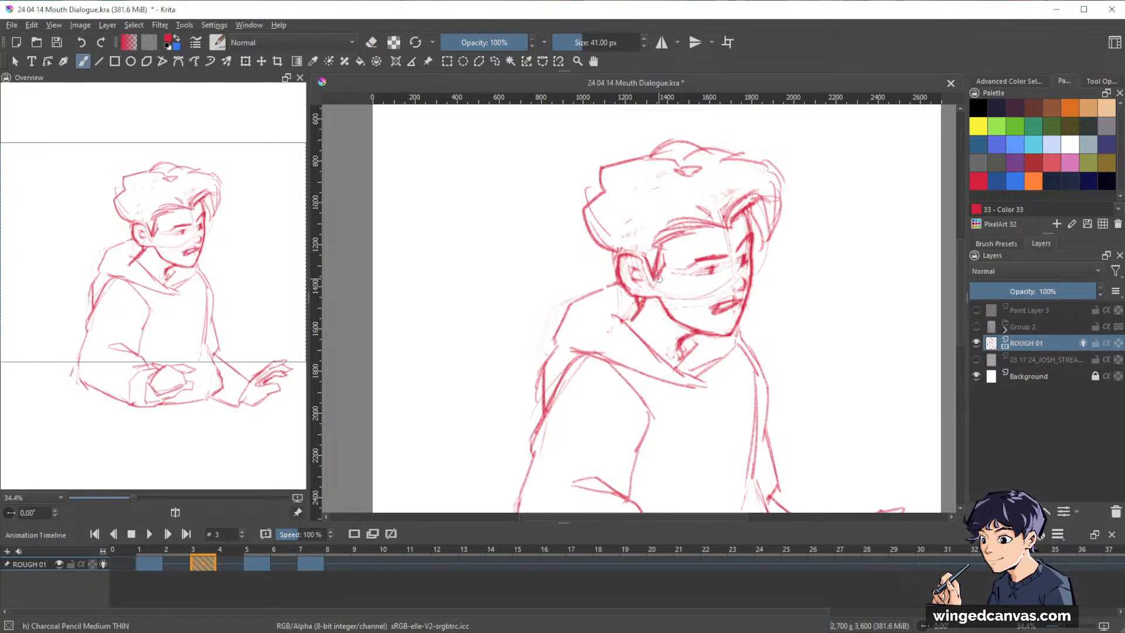
ctrl+click(658, 278)
Compare the full figures on frames 1 and 3, and go to the frame 5 keyframe.
drag(873, 282, 815, 354)
key(ctrl+Left)
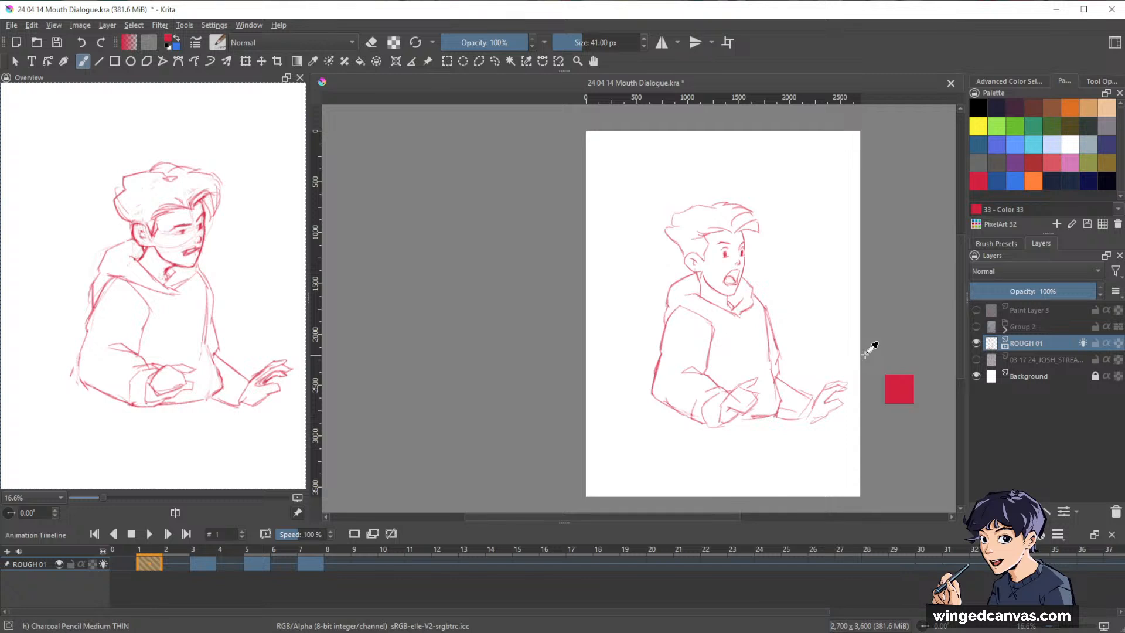
key(ctrl+Right)
key(ctrl+Left)
key(ctrl+Right)
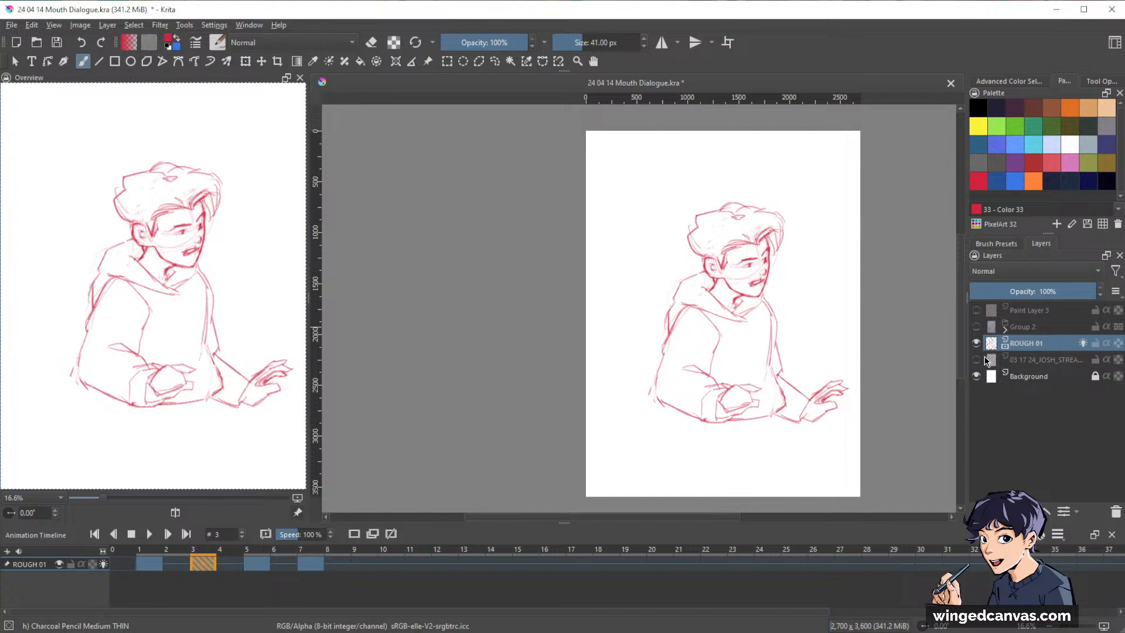
key(ctrl+Right)
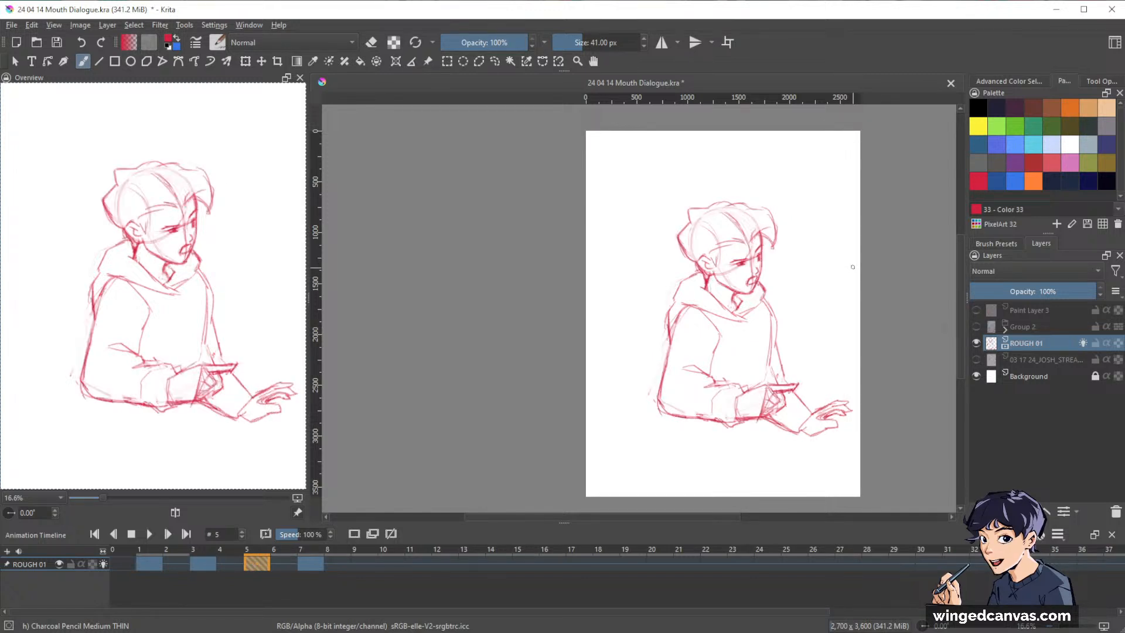
Flip between the frame 1, 3 and 5 keyframes to compare the full-figure poses, ending on frame 3.
key(ctrl+Left)
key(ctrl+Left)
key(ctrl+Right)
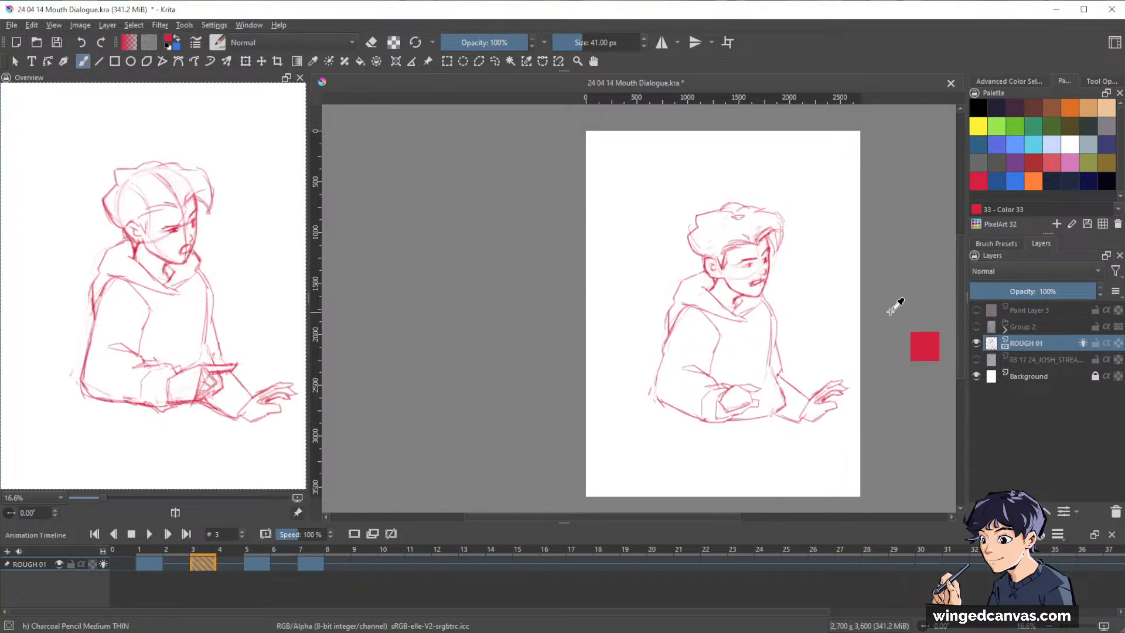
key(ctrl+Left)
key(ctrl+Right)
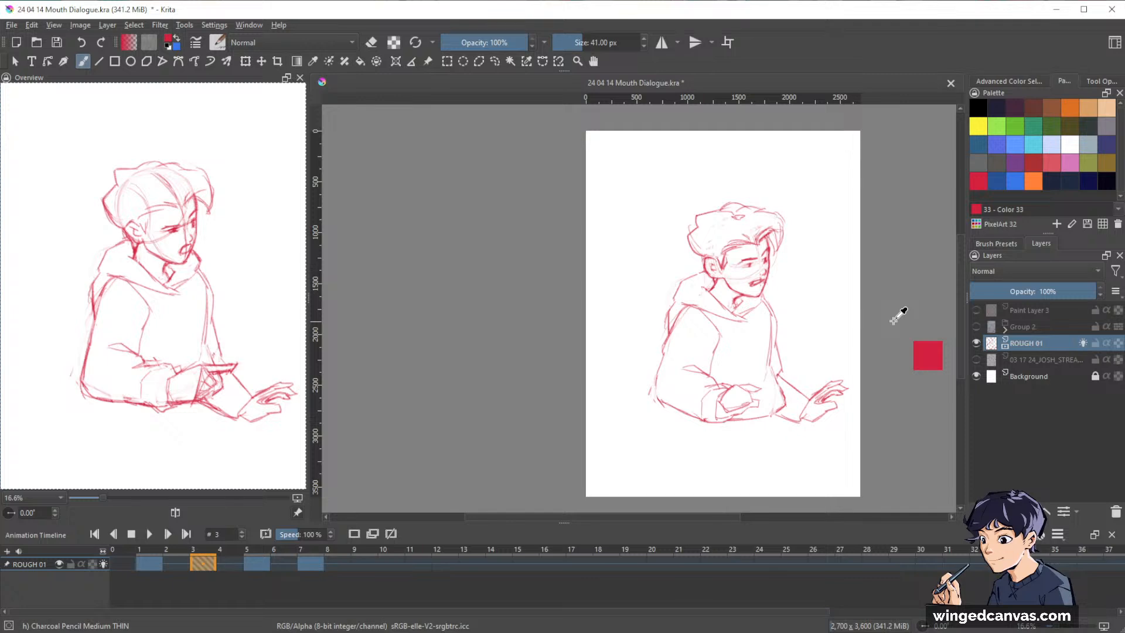
Touch up the collar area under the chin with the eraser on frame 3, compare it with frame 1, and go to frame 5.
drag(791, 263, 791, 181)
key(e)
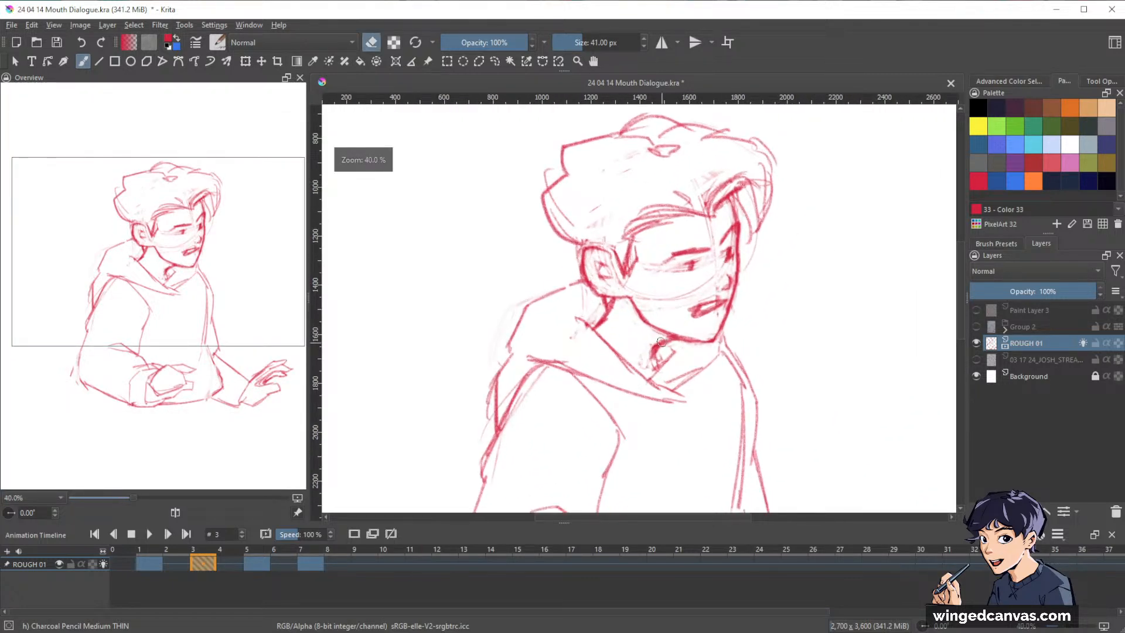
drag(803, 276, 854, 354)
key(ctrl+Left)
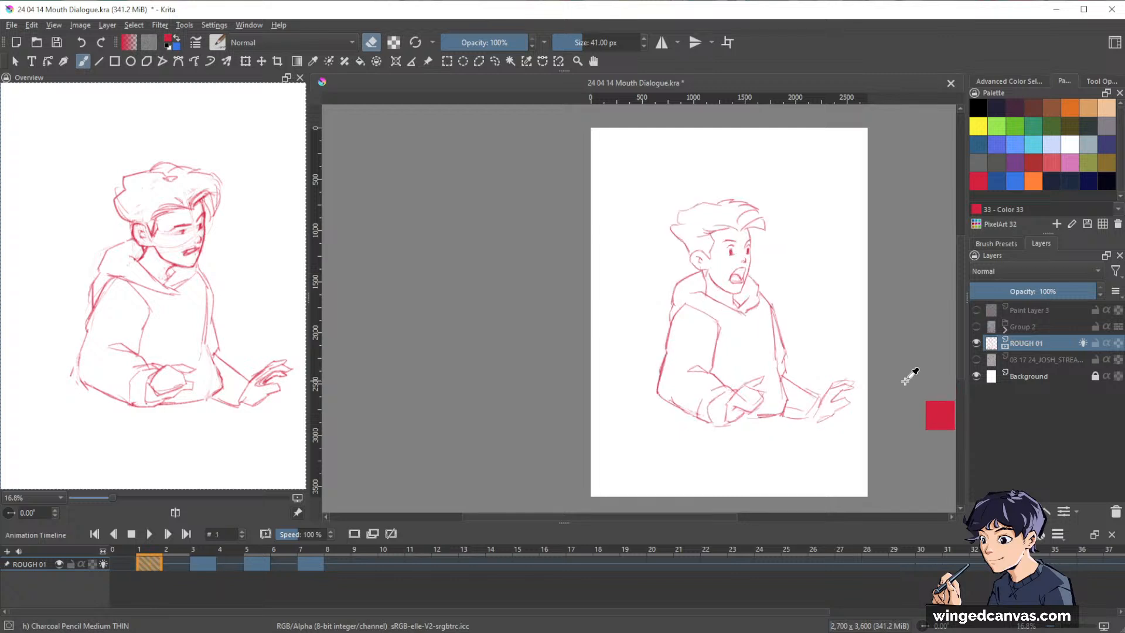
key(ctrl+Right)
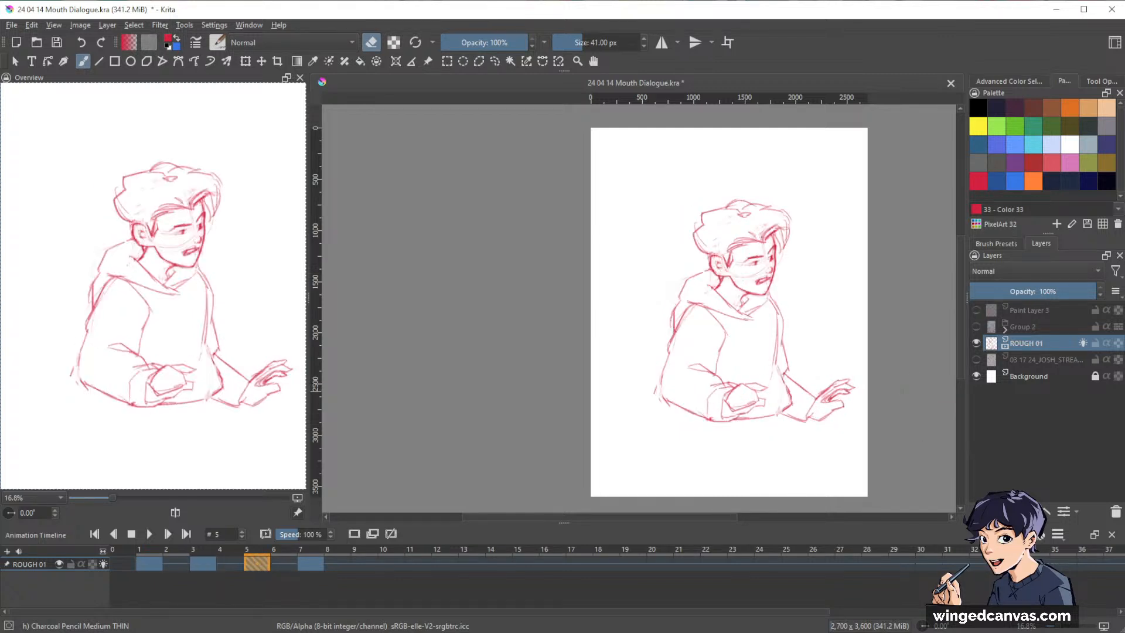
key(ctrl+Right)
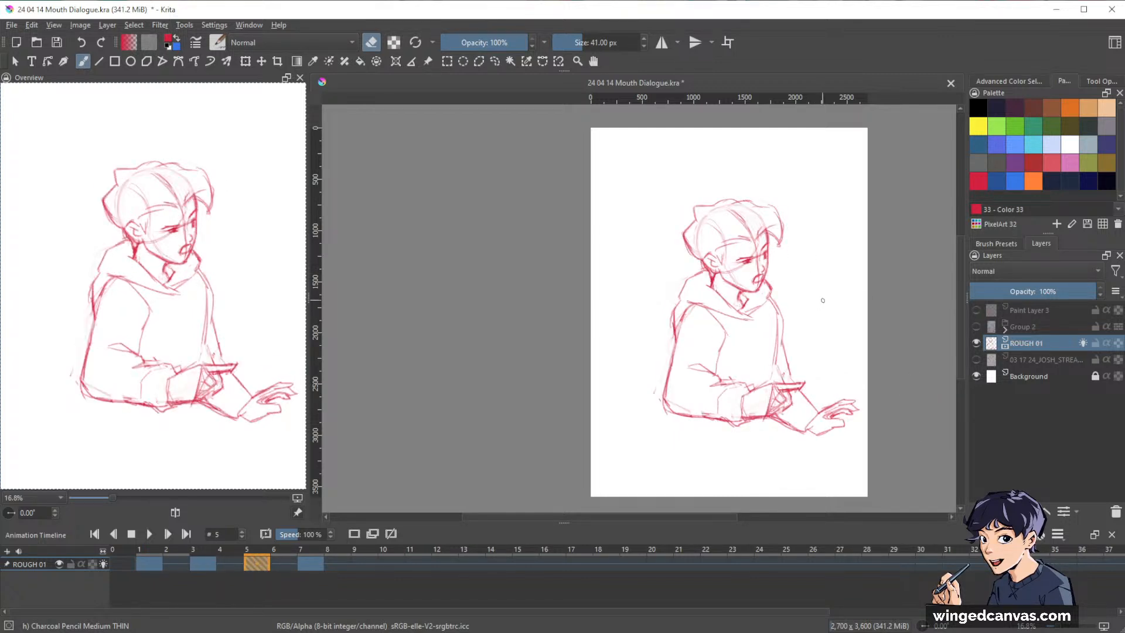
Strengthen the root of the forelock above the inner brow on frame 5 with short upward-curving strokes.
drag(823, 301, 829, 183)
drag(823, 279, 825, 254)
drag(819, 327, 811, 387)
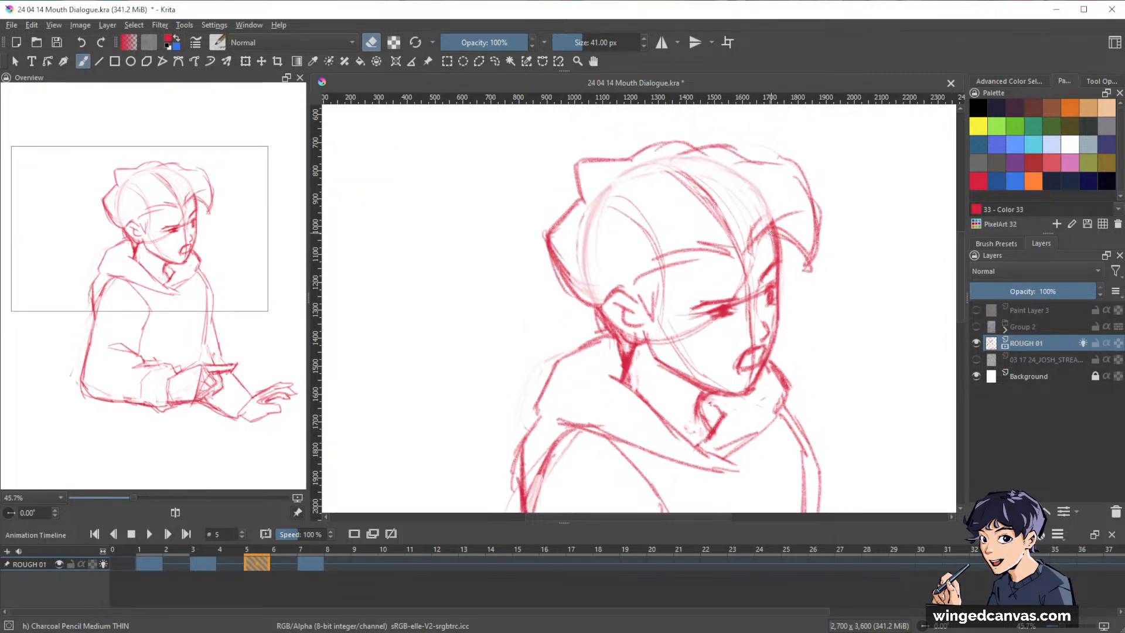
key(e)
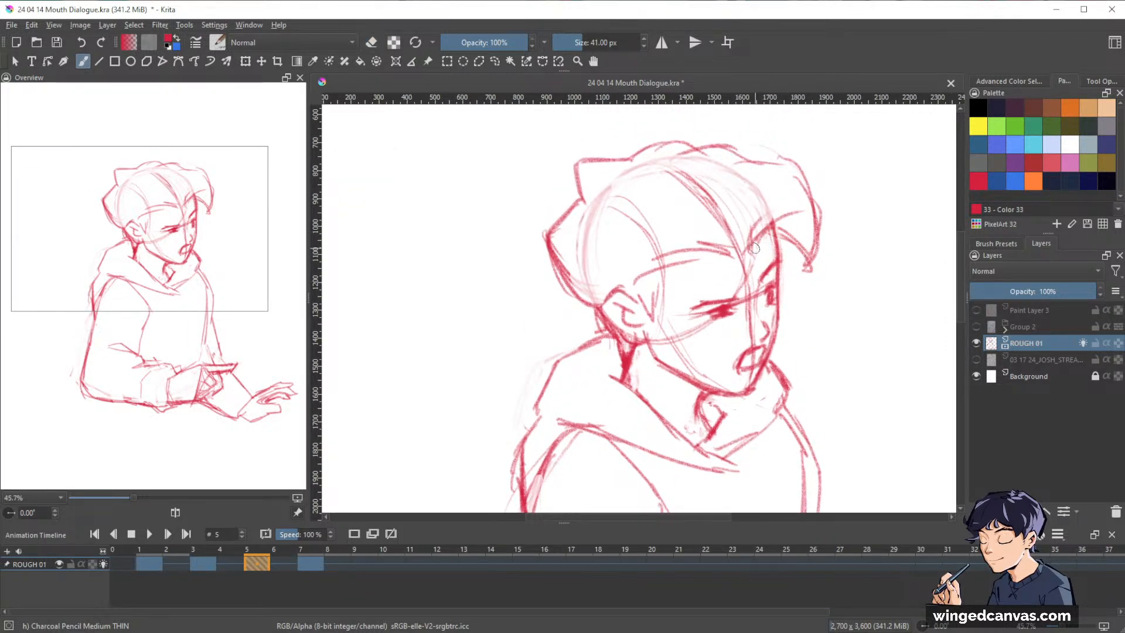
click(760, 247)
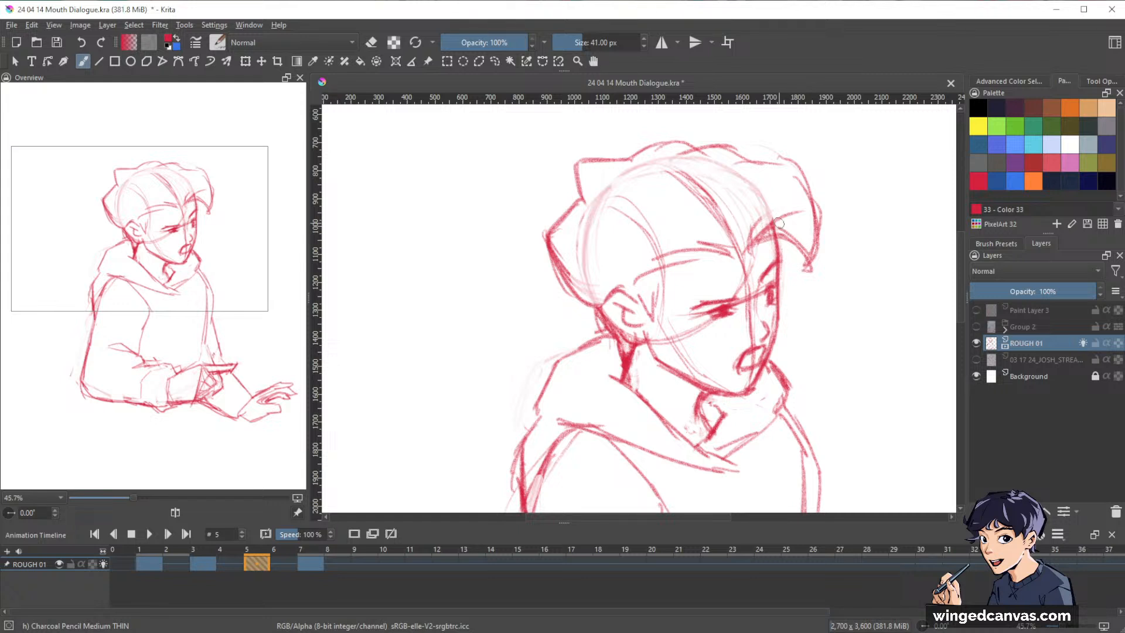
key(e)
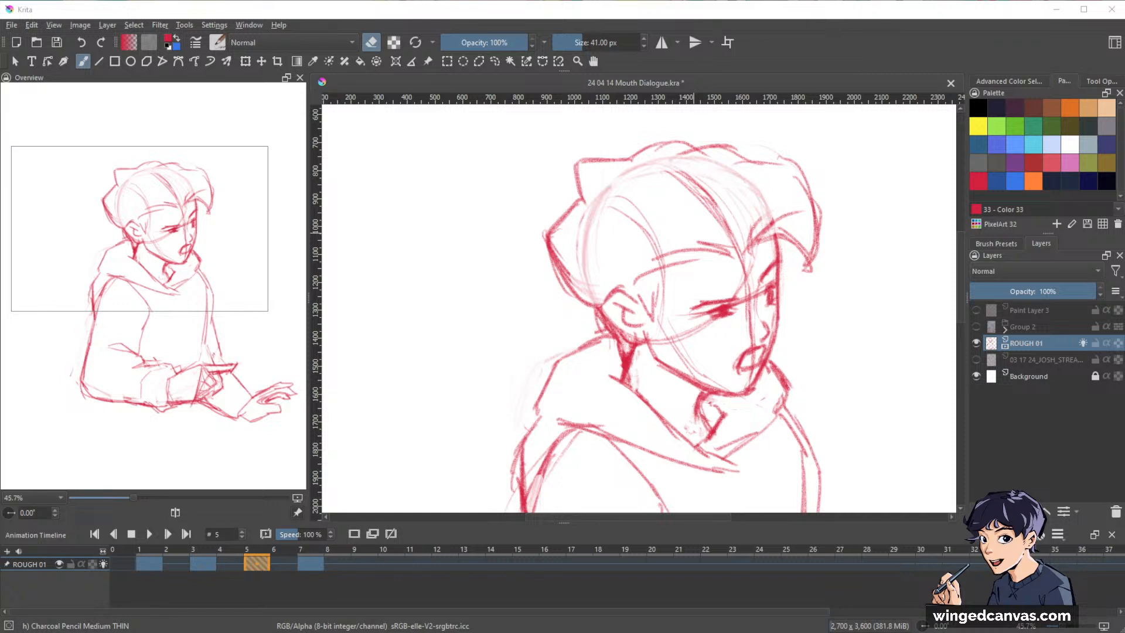
click(922, 57)
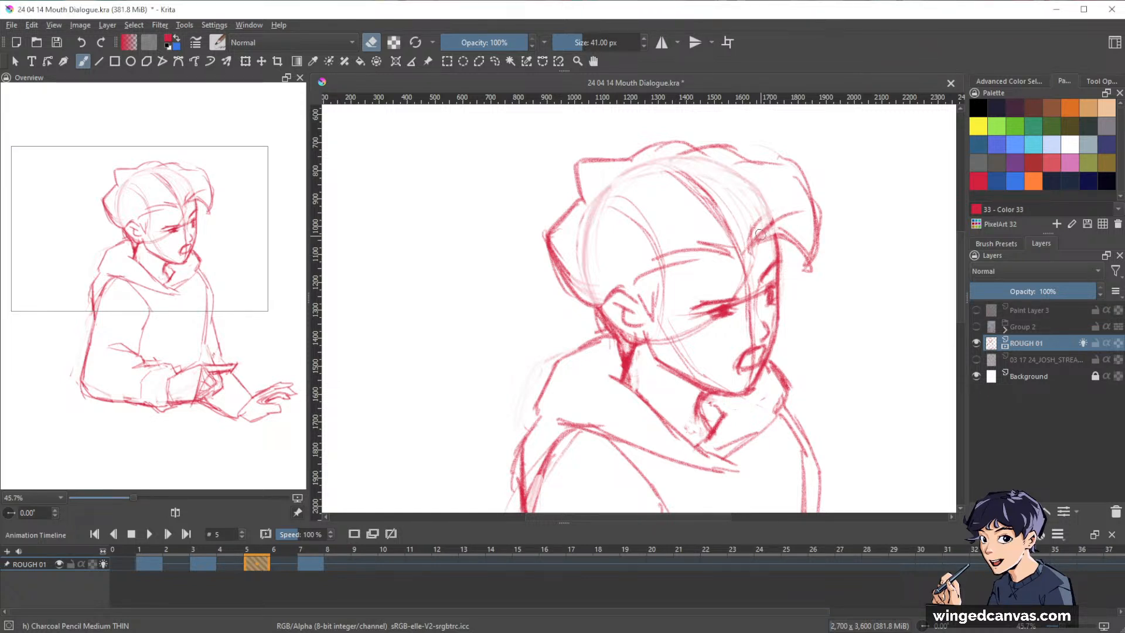
key(e)
mouse_move(745, 253)
mouse_down()
mouse_move(758, 221)
mouse_move(779, 232)
mouse_up()
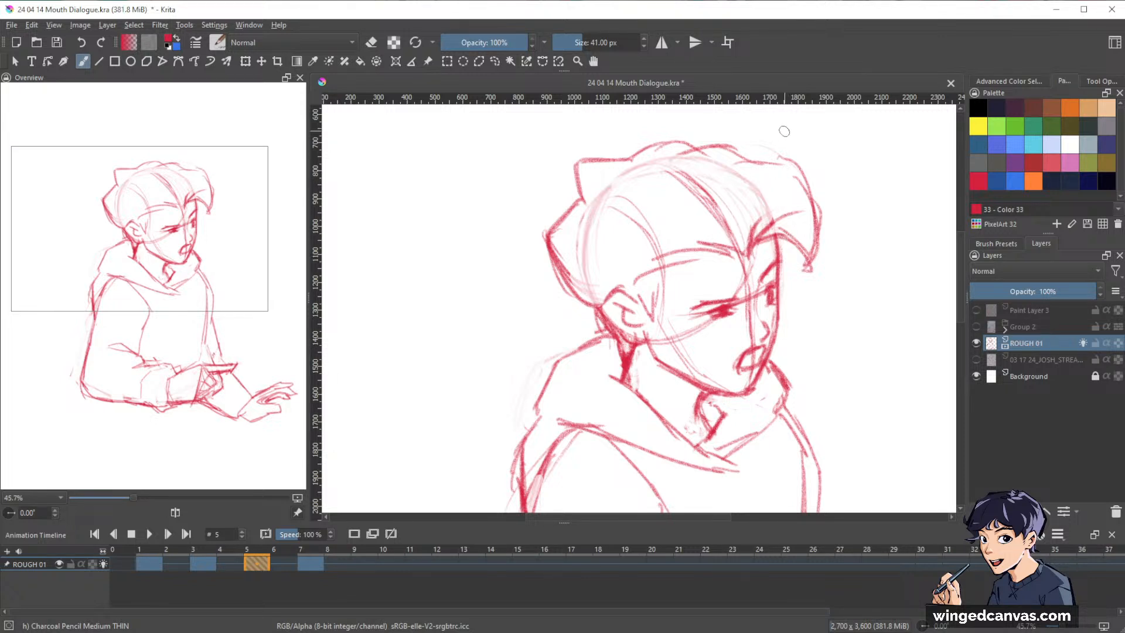
Lighten the skull guide lines over the forehead and draw the forelock's outer curve, inner strand and pointed tip on frame 5.
mouse_move(716, 213)
mouse_down()
mouse_move(781, 167)
mouse_move(732, 234)
mouse_move(733, 179)
mouse_move(714, 215)
mouse_move(705, 189)
mouse_move(681, 172)
mouse_move(726, 232)
mouse_move(728, 211)
mouse_up()
key(e)
key(e)
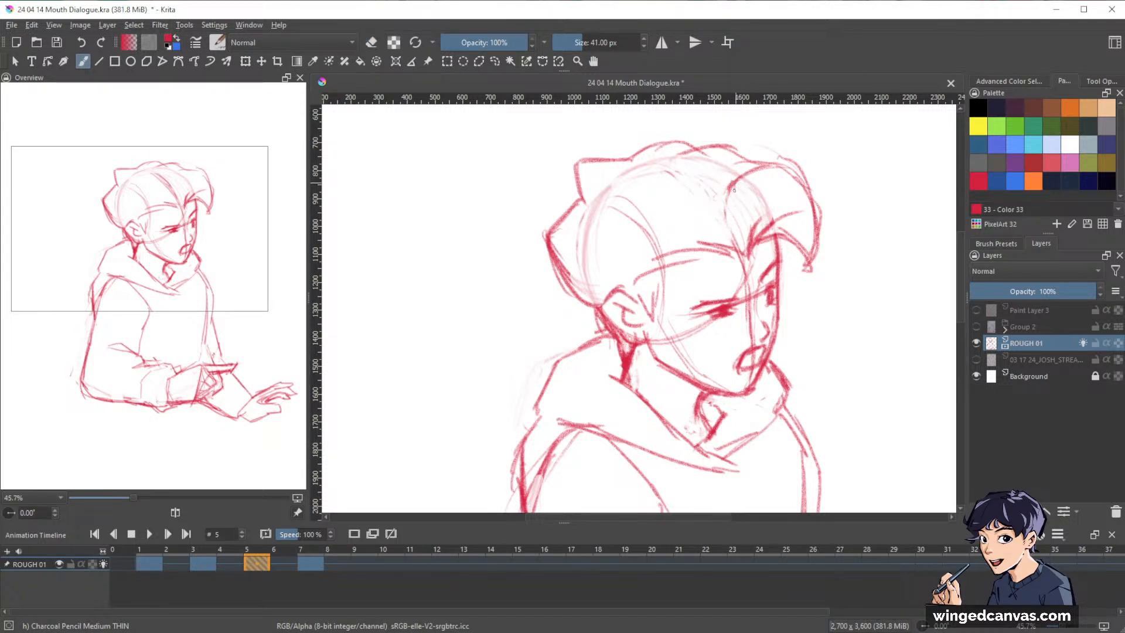
drag(754, 230, 803, 204)
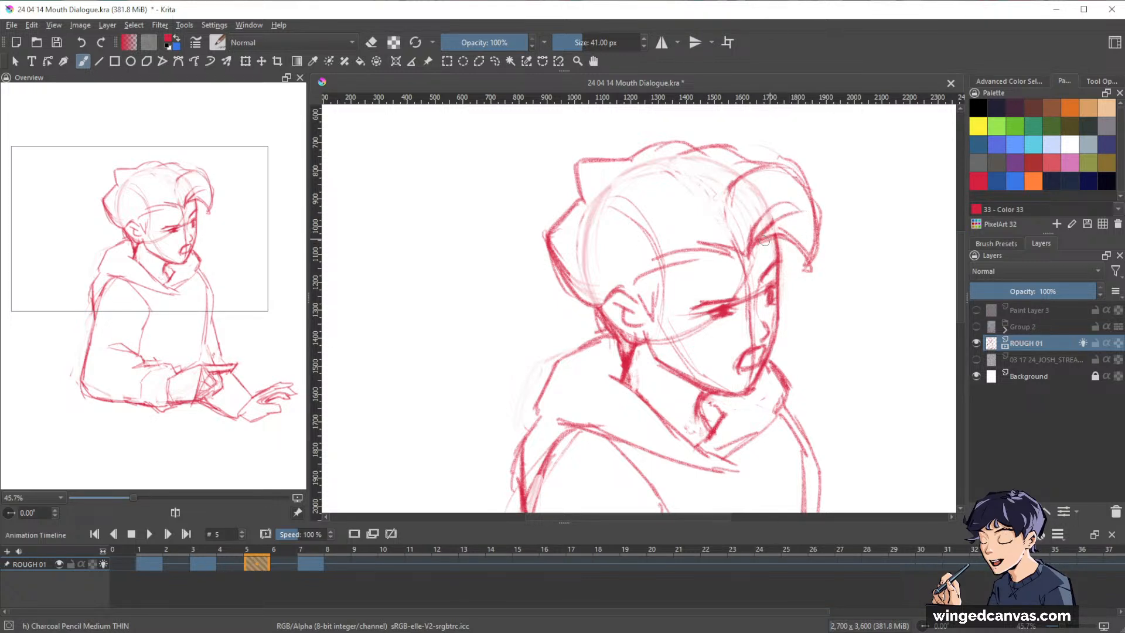
drag(782, 242, 803, 270)
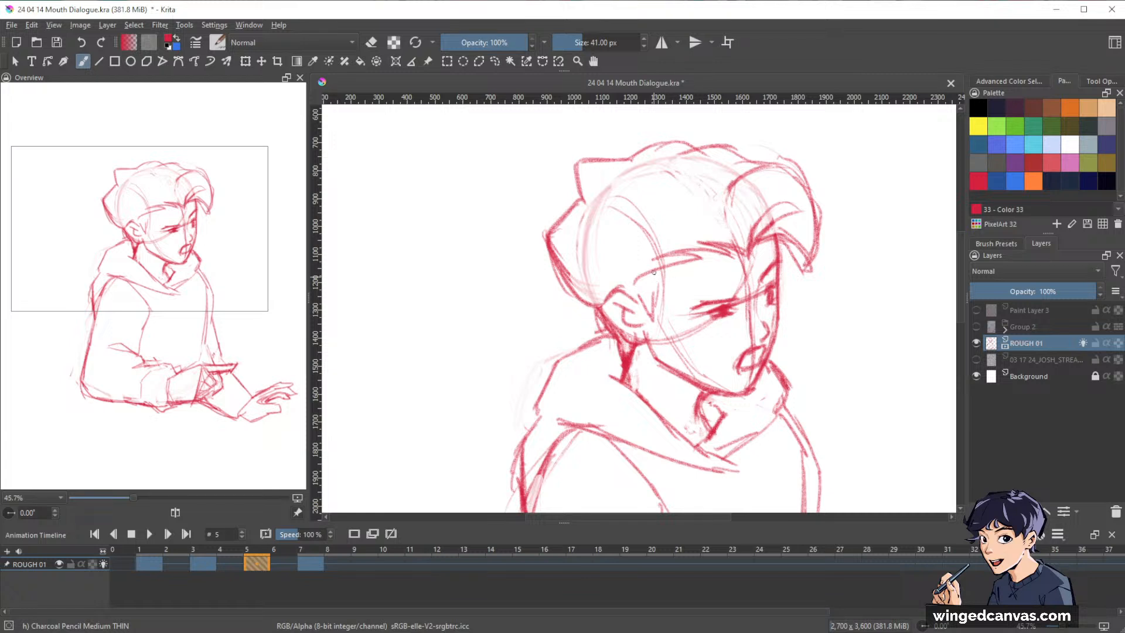
Draw the sideburn in front of the ear and refine the far edge of the face beneath the forelock on frame 5.
drag(655, 272, 652, 331)
key(e)
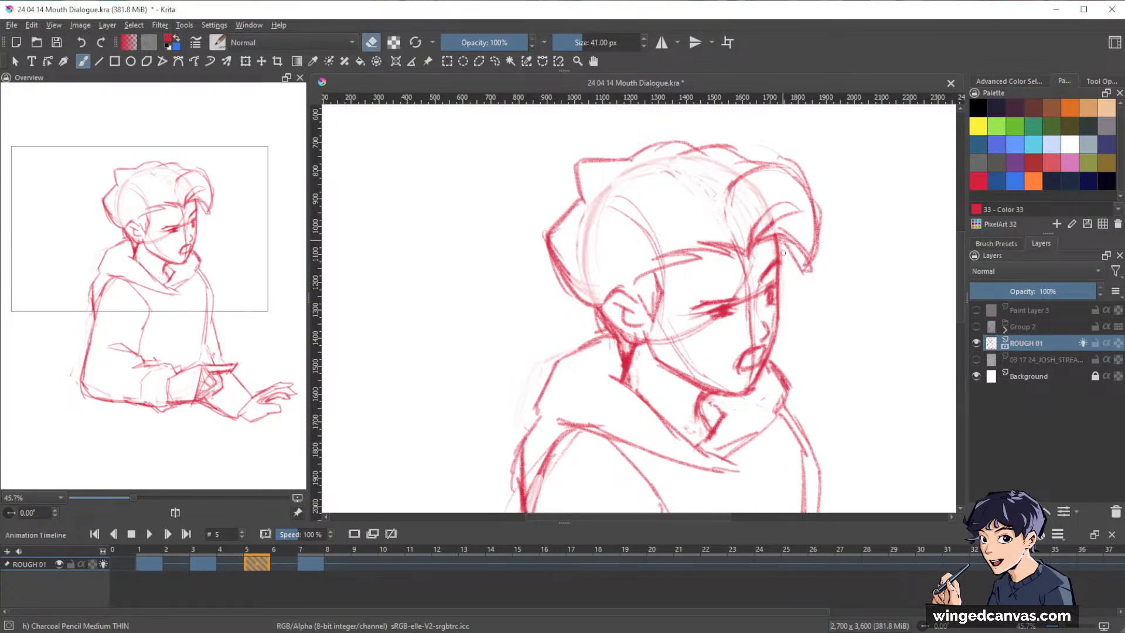
key(e)
drag(779, 257, 777, 301)
key(e)
key(e)
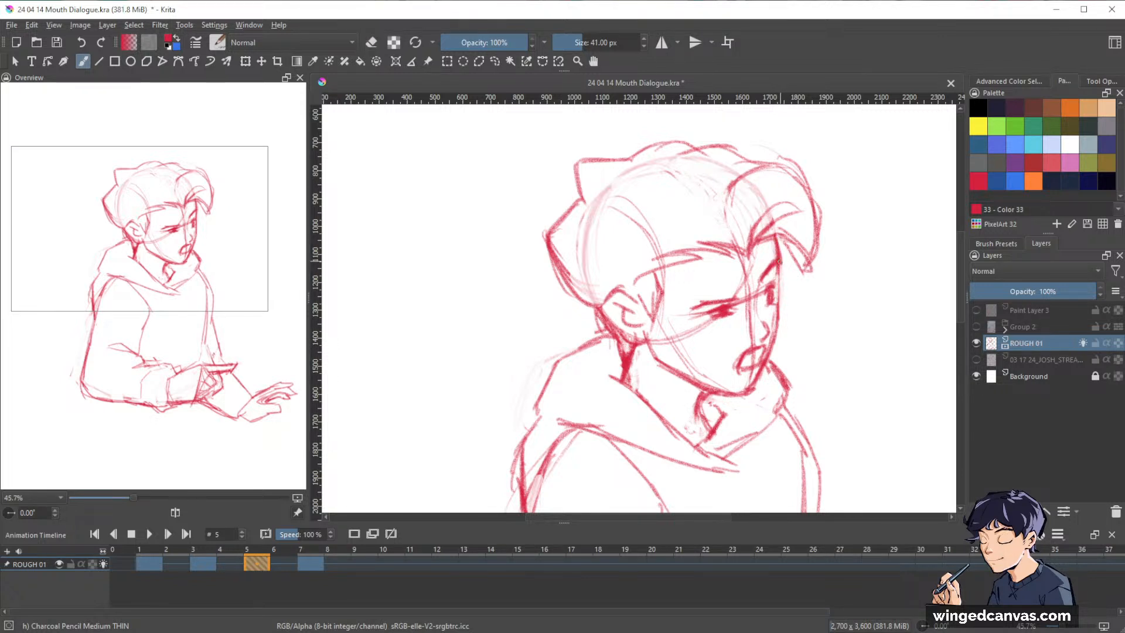
drag(779, 261, 779, 285)
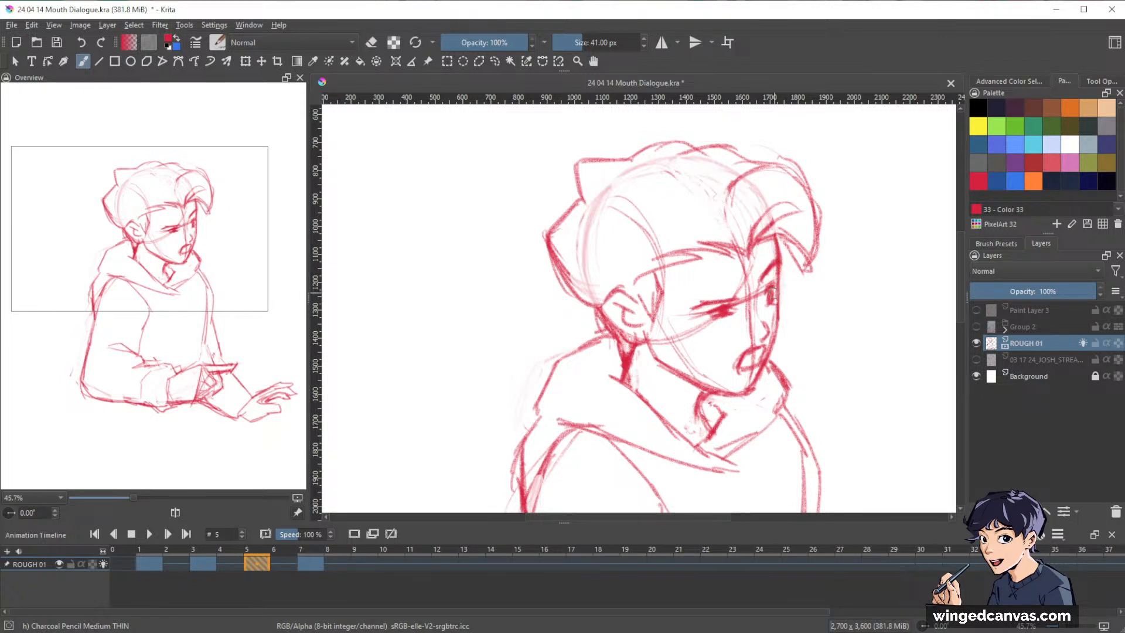
Clean up the far eye and redraw the far cheek contour down towards the mouth on frame 5.
key(e)
drag(769, 295, 768, 303)
key(e)
mouse_move(865, 228)
mouse_down()
mouse_move(867, 210)
mouse_move(854, 235)
mouse_up()
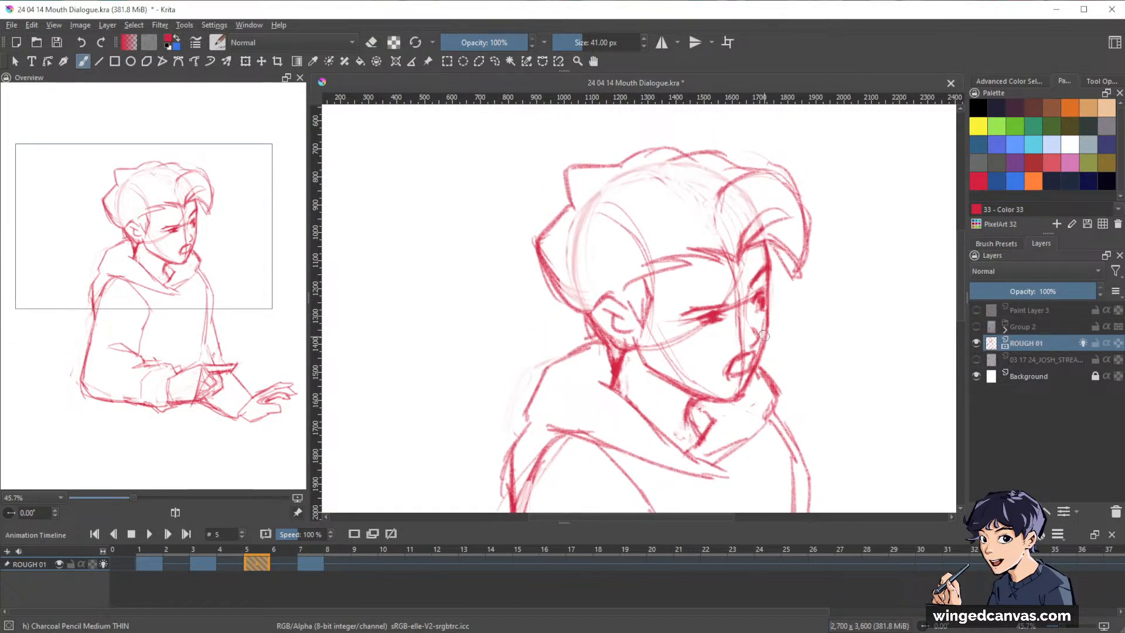
key(e)
key(e)
key(e)
drag(768, 340, 754, 373)
key(e)
drag(768, 315, 755, 368)
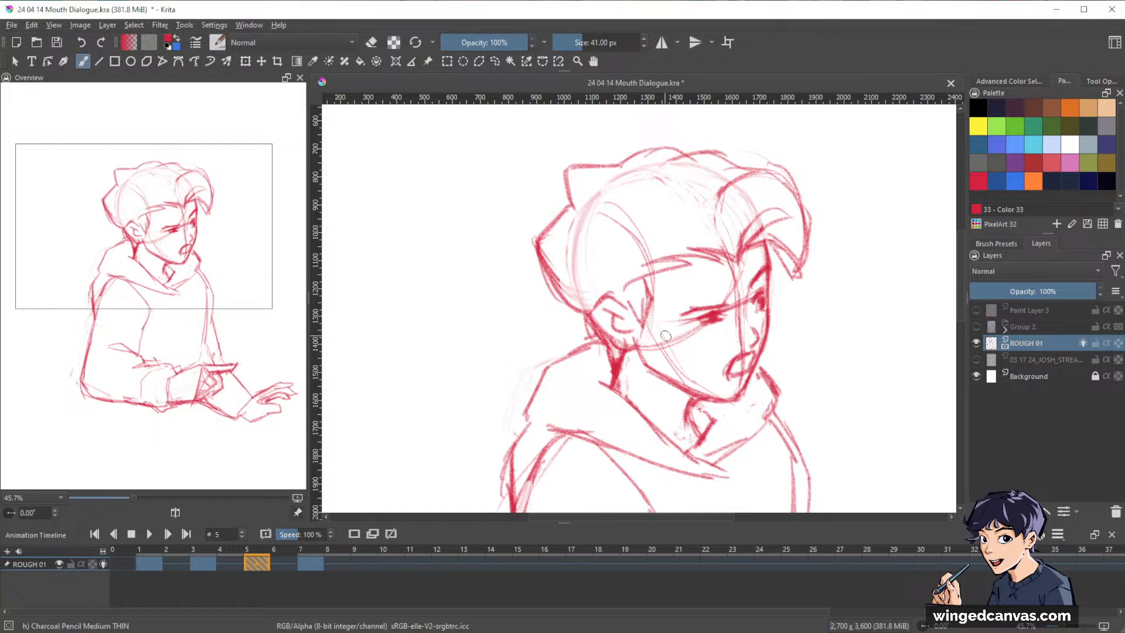
Erase the guide line below the ear and tidy the ear and jaw lines on frame 5.
mouse_move(644, 348)
mouse_down()
mouse_move(658, 373)
mouse_move(626, 348)
mouse_up()
key(e)
mouse_move(601, 320)
mouse_down()
mouse_move(596, 311)
mouse_move(605, 338)
mouse_move(617, 331)
mouse_move(606, 341)
mouse_up()
key(e)
key(e)
key(e)
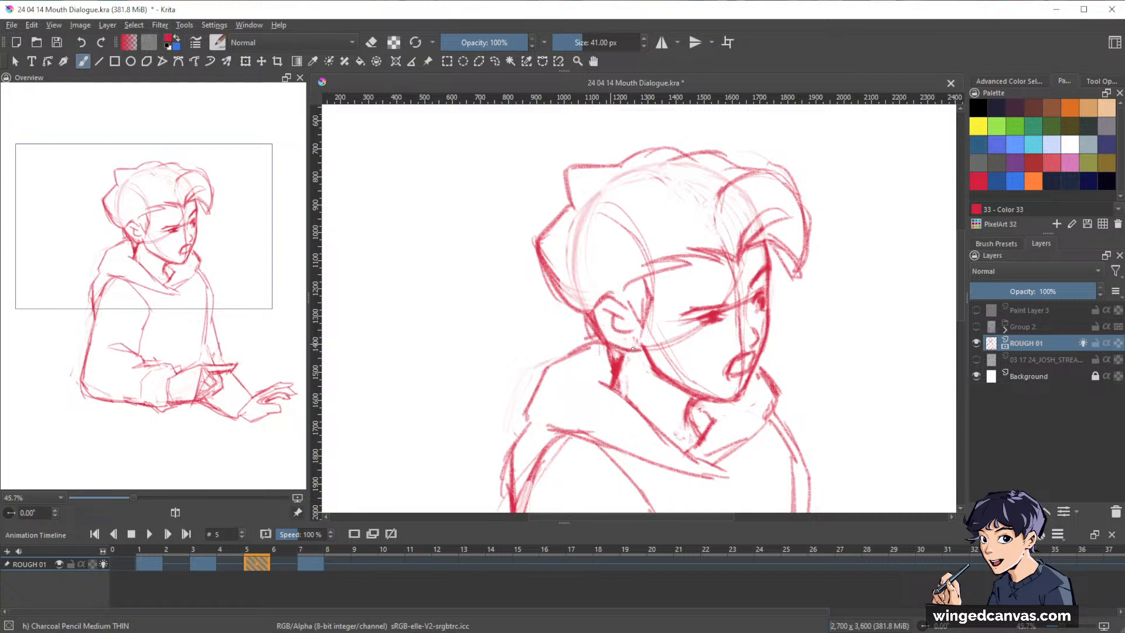
Erase the guide lines across the cheek and down the middle of the face, and redraw the nose on frame 5.
key(e)
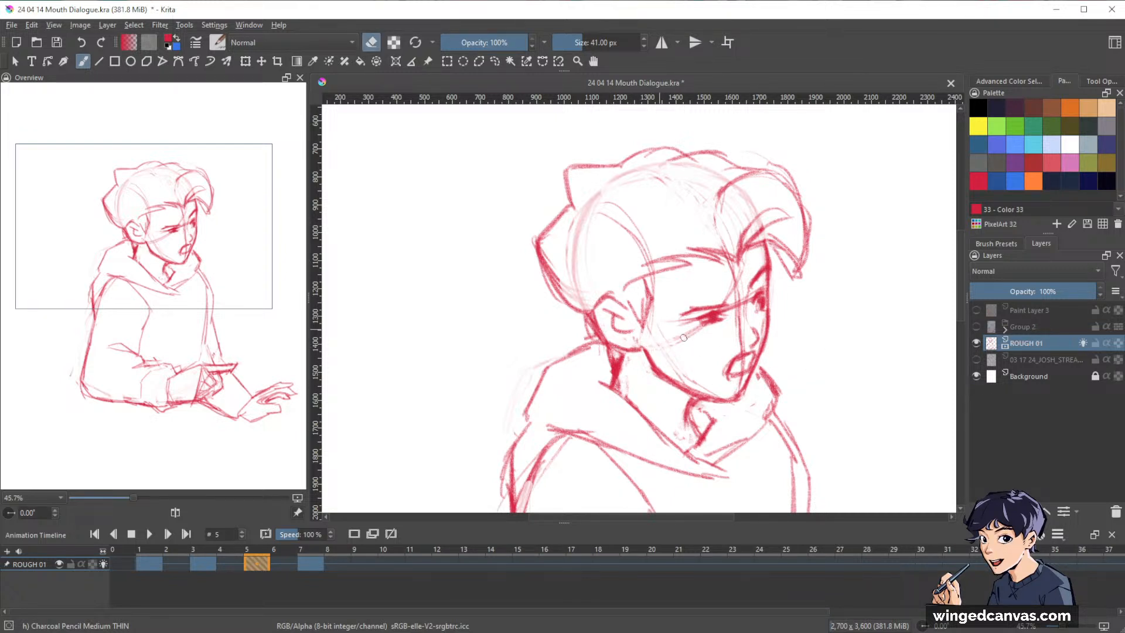
drag(683, 338, 710, 330)
mouse_move(737, 291)
mouse_down()
mouse_move(738, 342)
mouse_move(736, 270)
mouse_move(738, 340)
mouse_up()
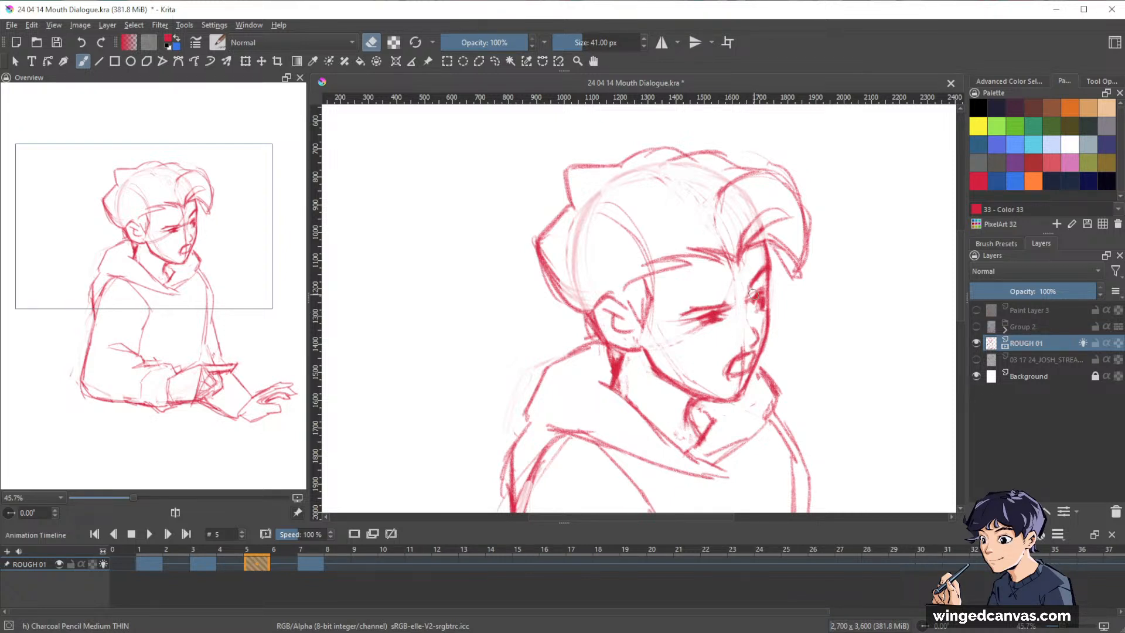
key(e)
mouse_move(745, 295)
mouse_down()
mouse_move(751, 277)
mouse_move(753, 348)
mouse_up()
key(e)
key(e)
key(e)
drag(752, 368, 757, 349)
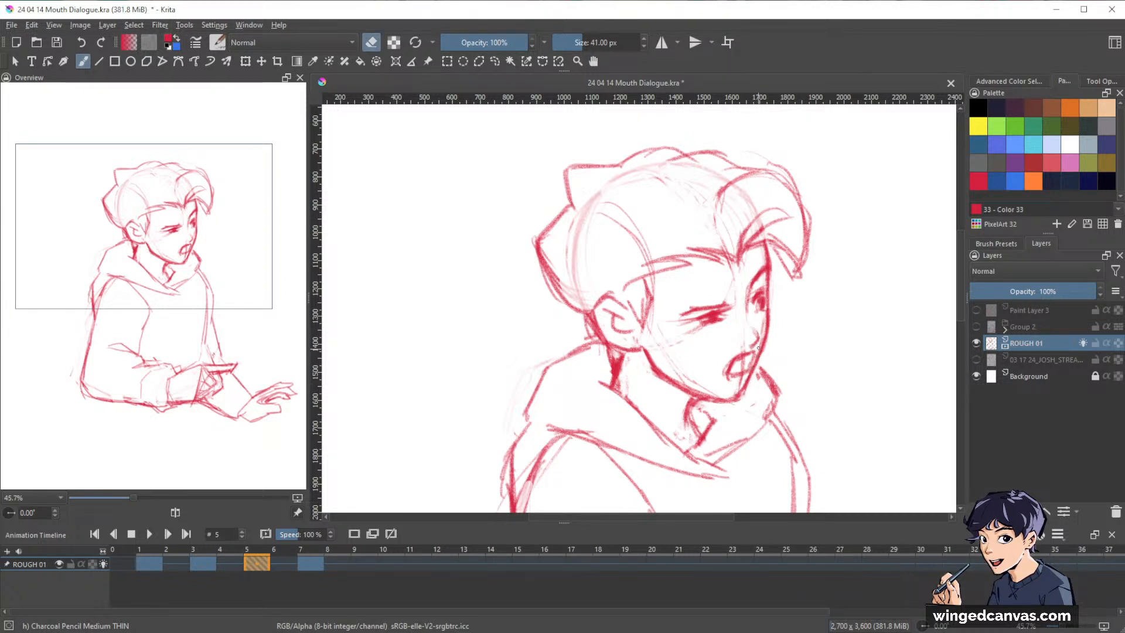
Erase the rough mouth on frame 5 and redraw it as a clean, slanted open shape.
key(e)
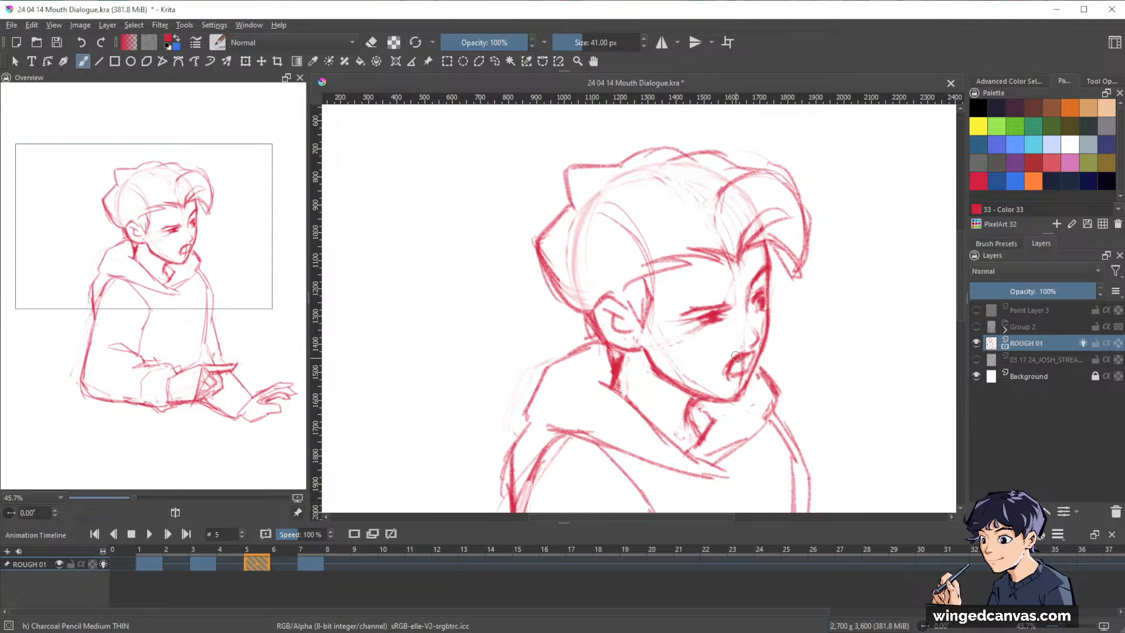
key(e)
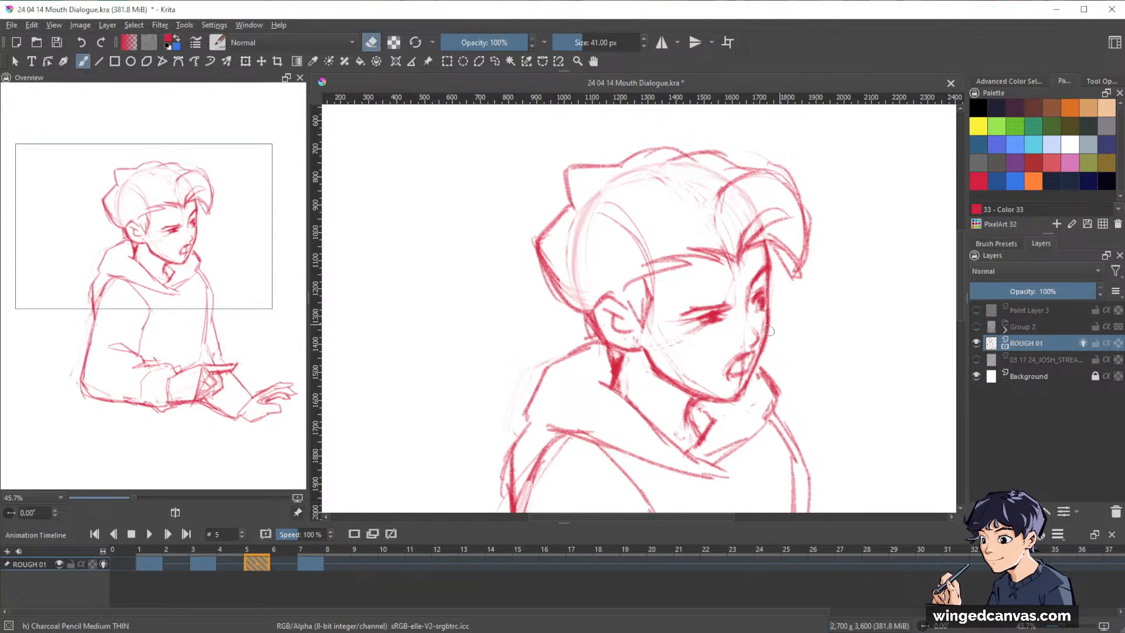
key(e)
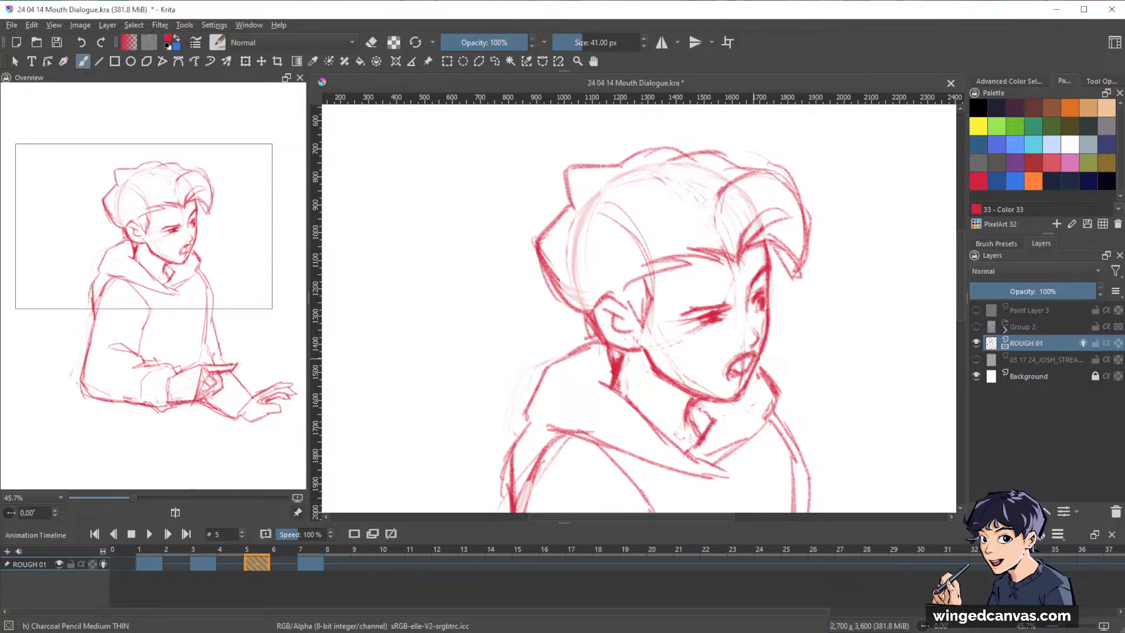
key(e)
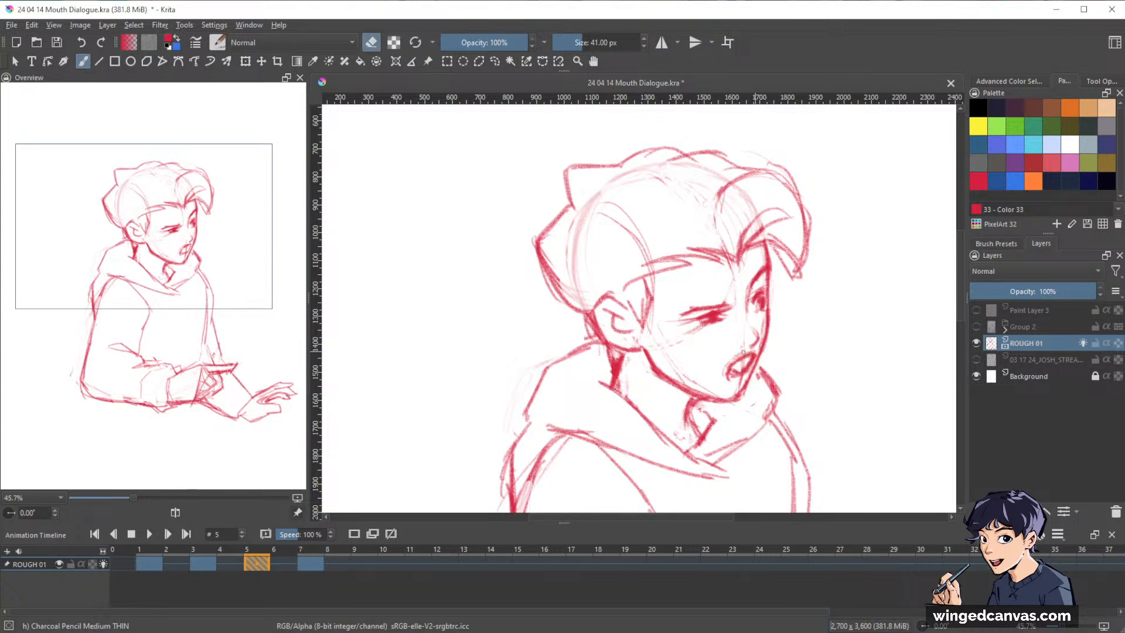
drag(745, 368, 732, 373)
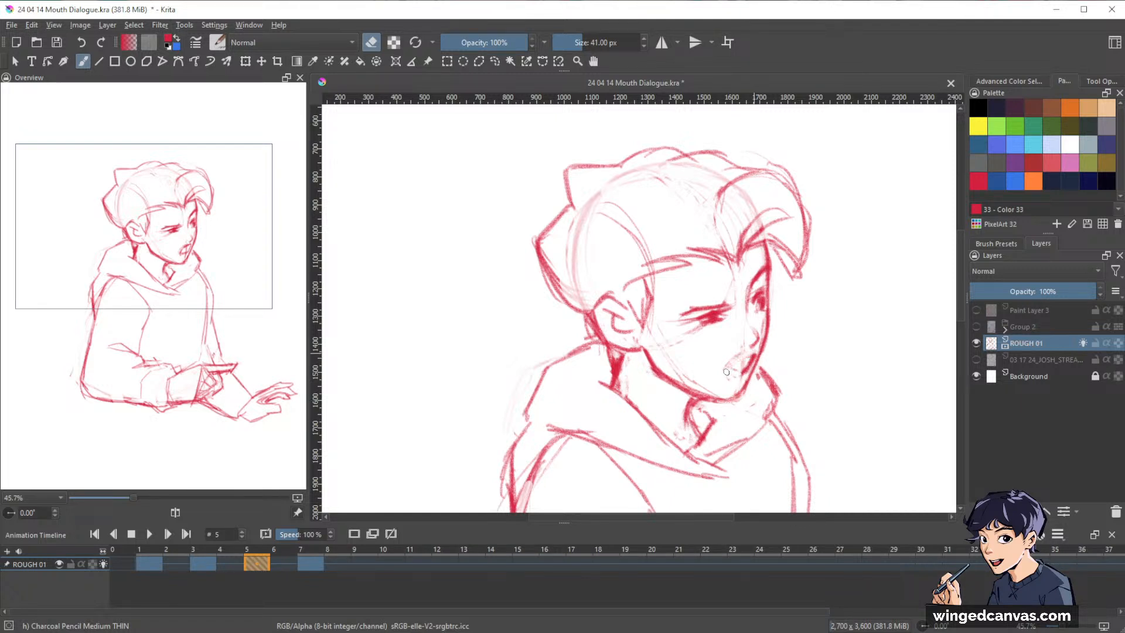
key(e)
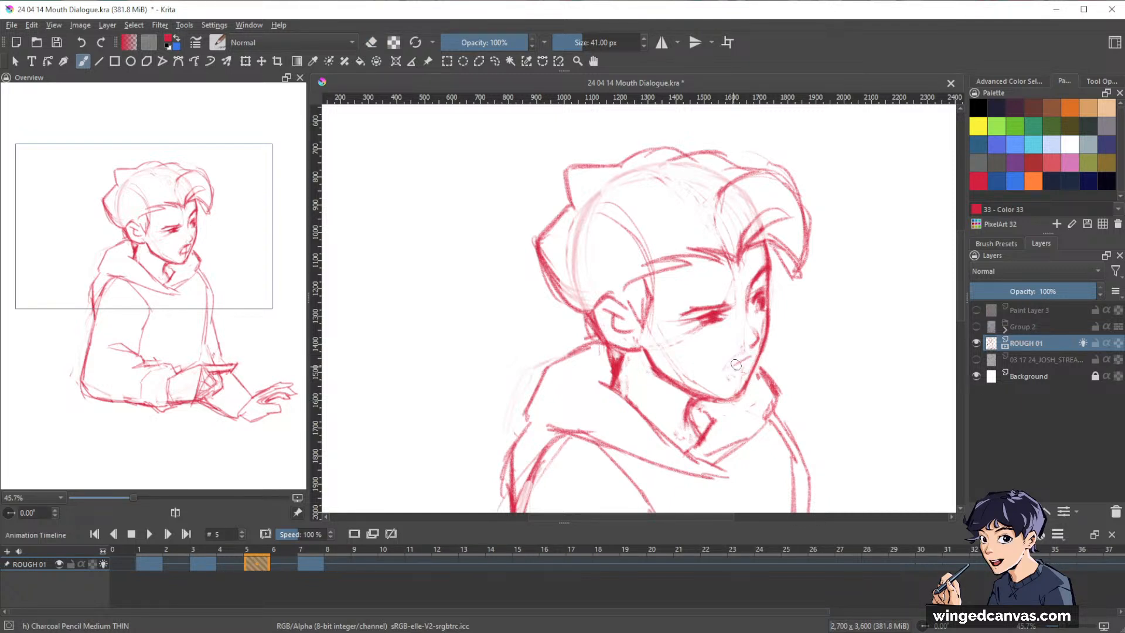
mouse_move(753, 355)
mouse_down()
mouse_move(746, 371)
mouse_move(728, 369)
mouse_up()
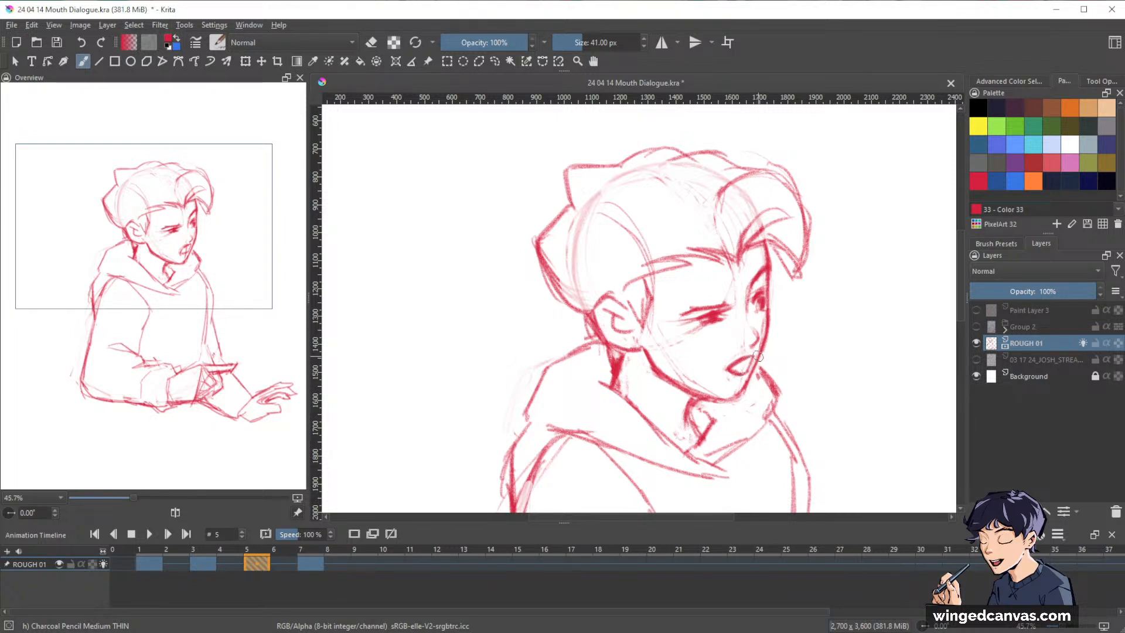
Refine the near eye and its brow, and redraw the top edge of the back hair tuft on frame 5.
key(e)
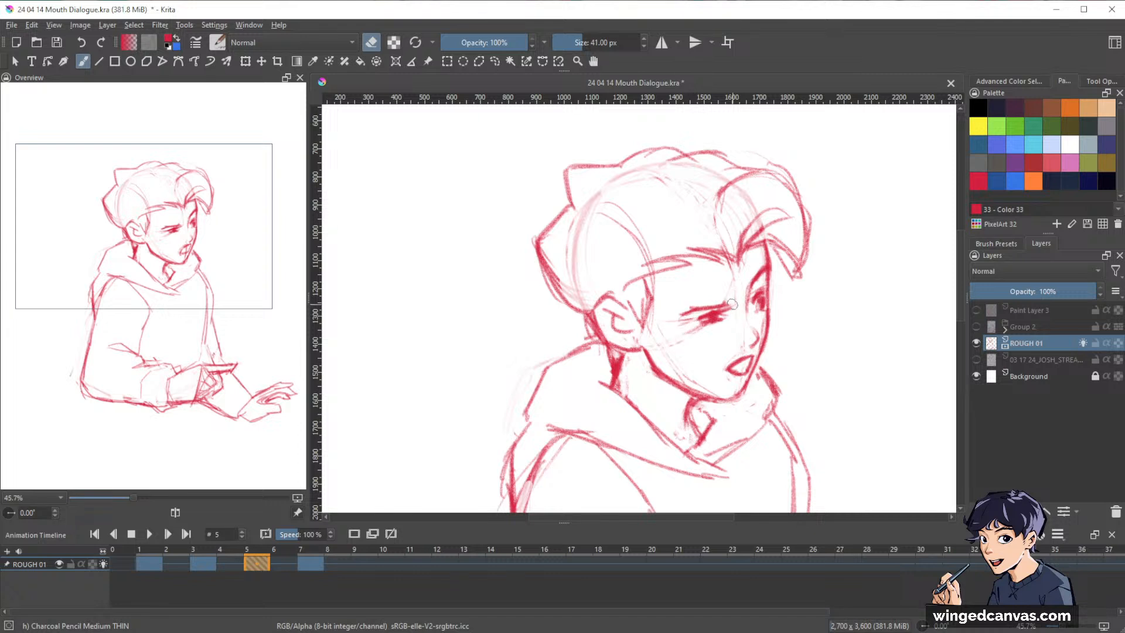
key(e)
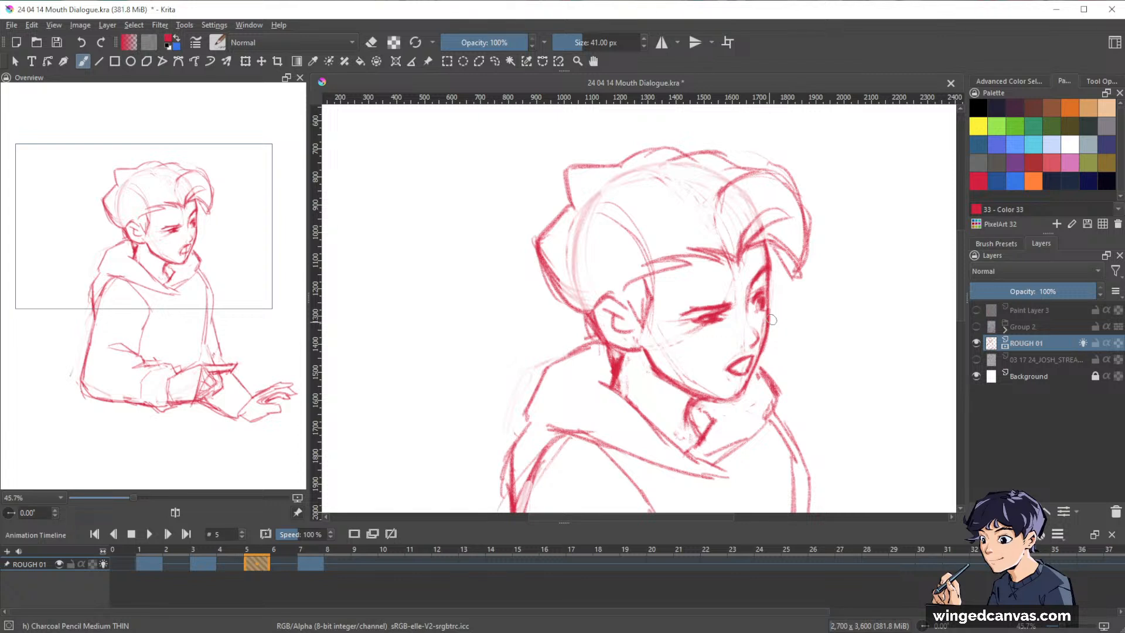
drag(884, 273, 863, 295)
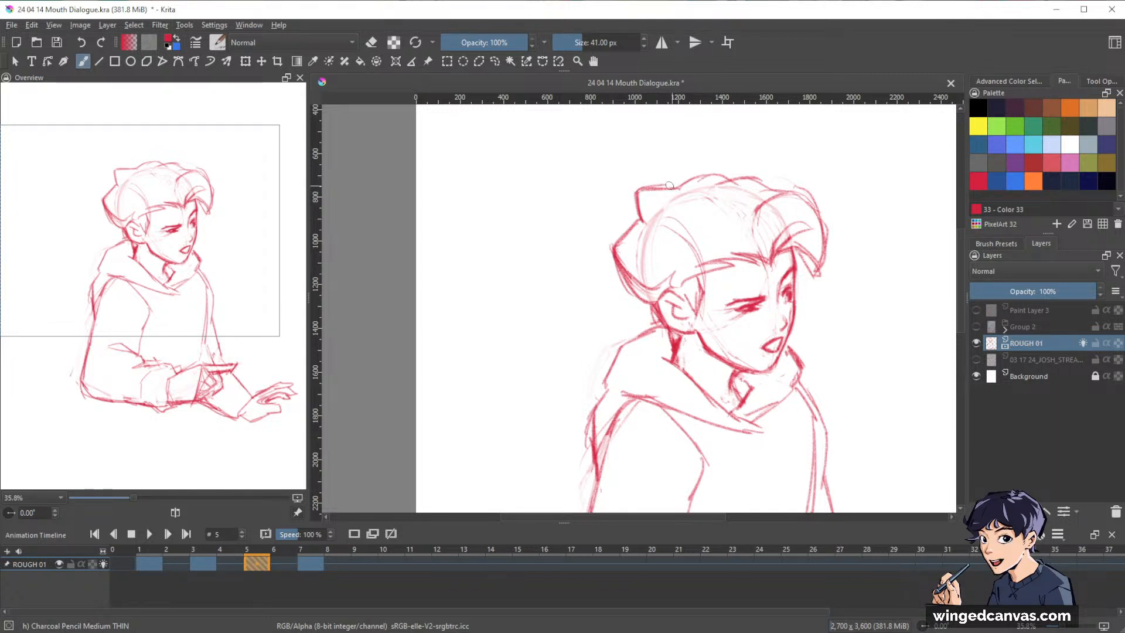
drag(646, 189, 680, 188)
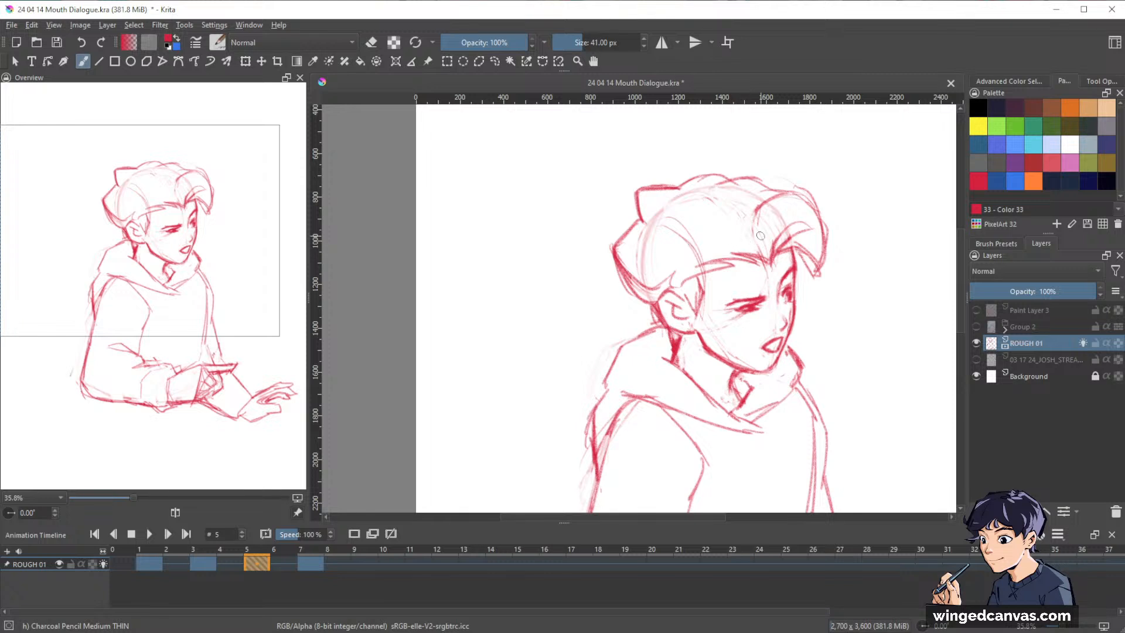
Redraw the hair outline over the crown, from the back tuft to the front quiff, on frame 5.
mouse_move(646, 190)
mouse_down()
mouse_move(661, 212)
mouse_move(732, 178)
mouse_up()
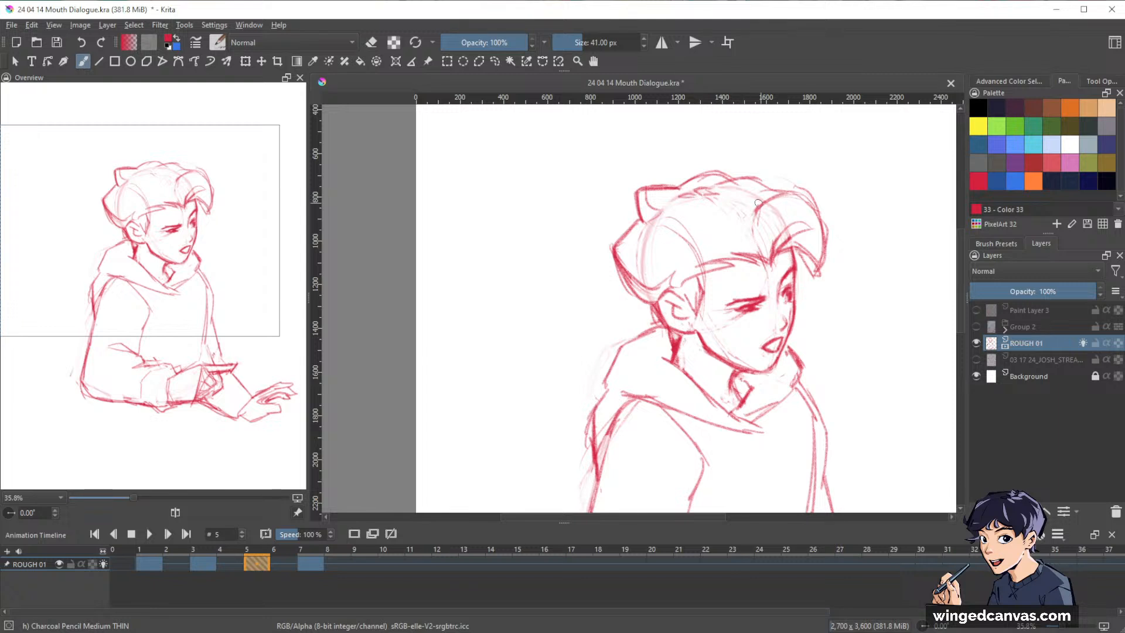
drag(750, 178, 783, 193)
Lighten the guide lines inside the back hair and draw a pointed sideburn in front of the ear on frame 5.
key(e)
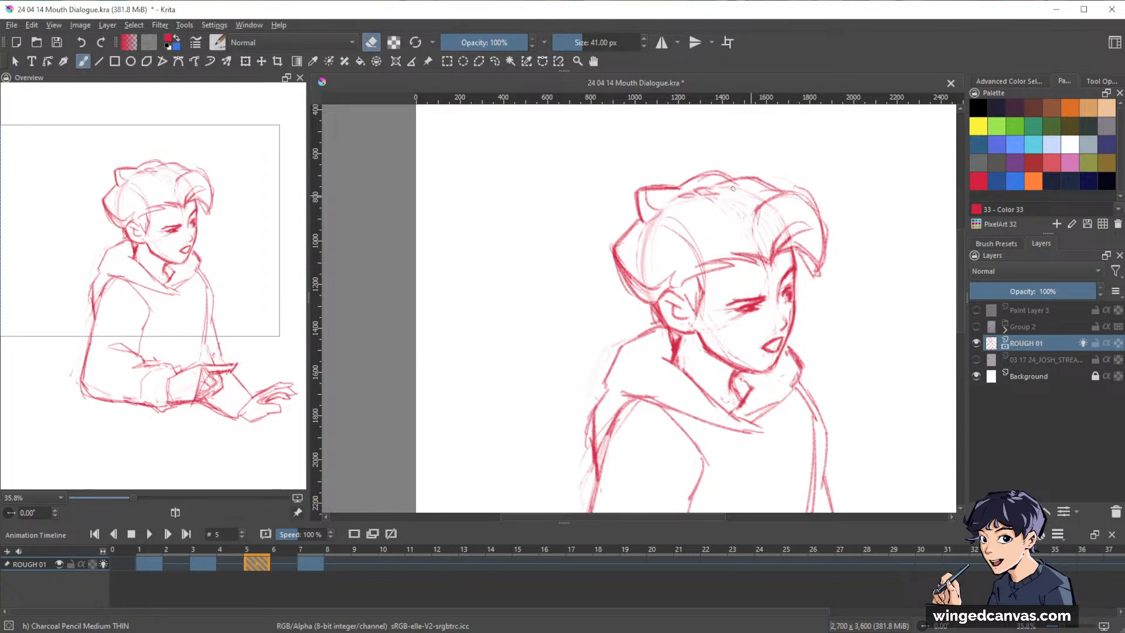
drag(642, 256, 648, 249)
key(e)
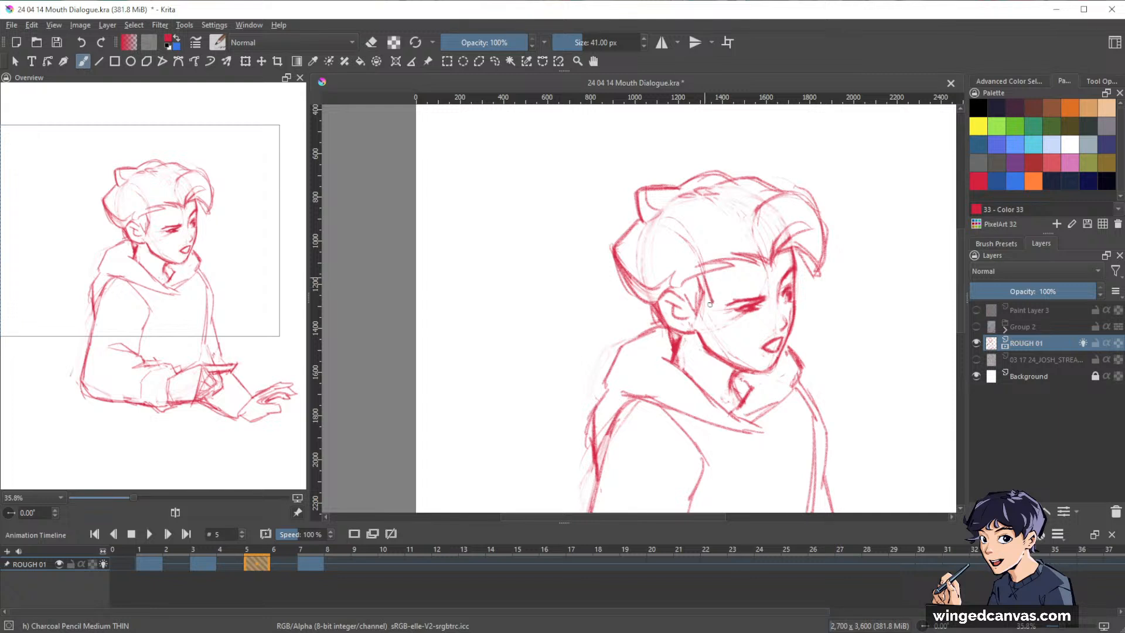
key(e)
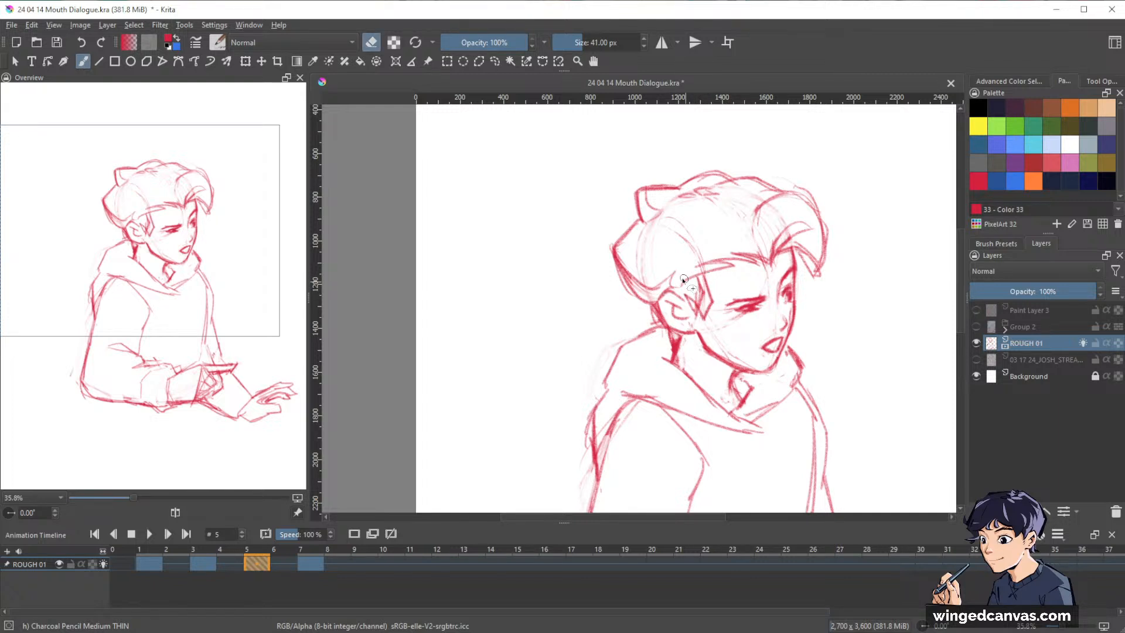
Try selecting the ear and shifting it closer to the face, erasing the leftover lines below it on frame 5.
key(l)
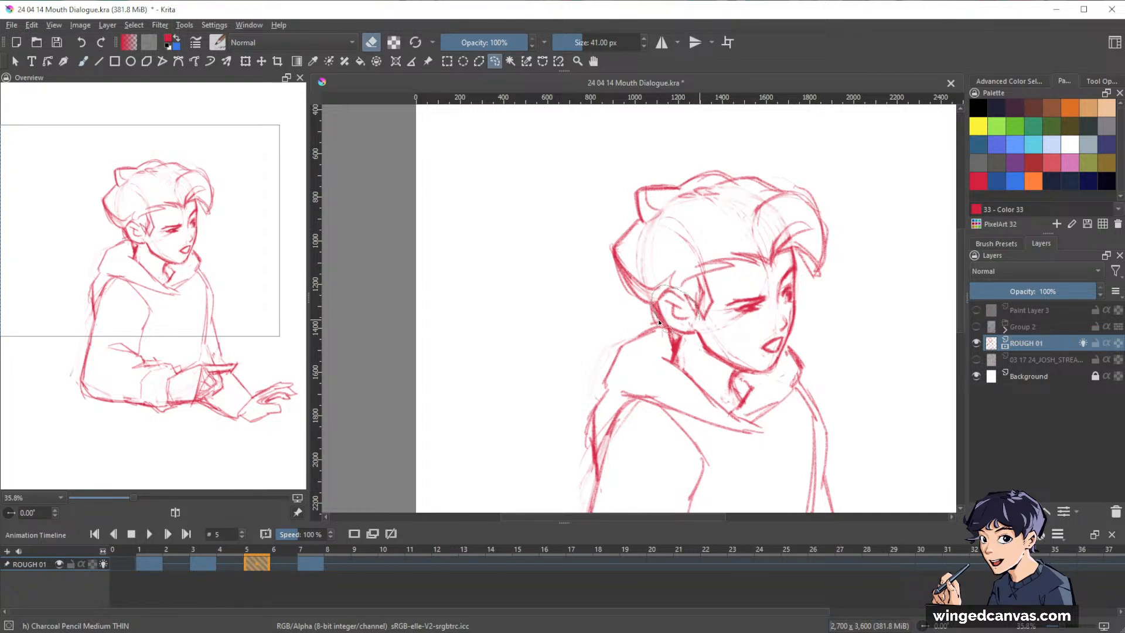
mouse_move(659, 320)
mouse_down()
mouse_move(687, 336)
mouse_move(702, 324)
mouse_up()
key(ctrl+t)
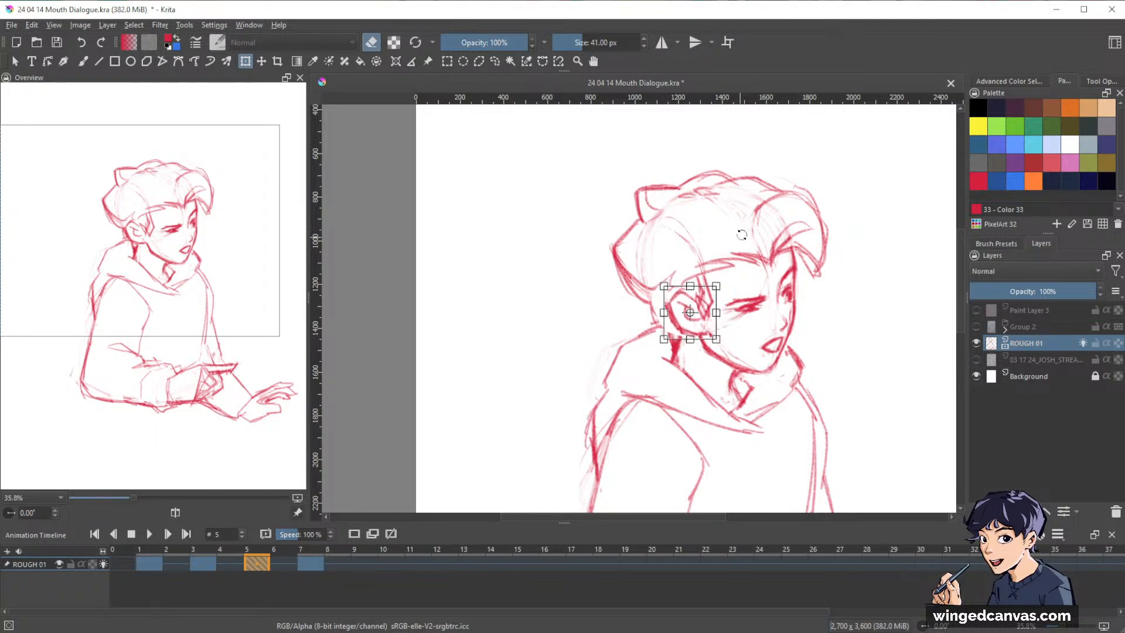
key(Return)
key(b)
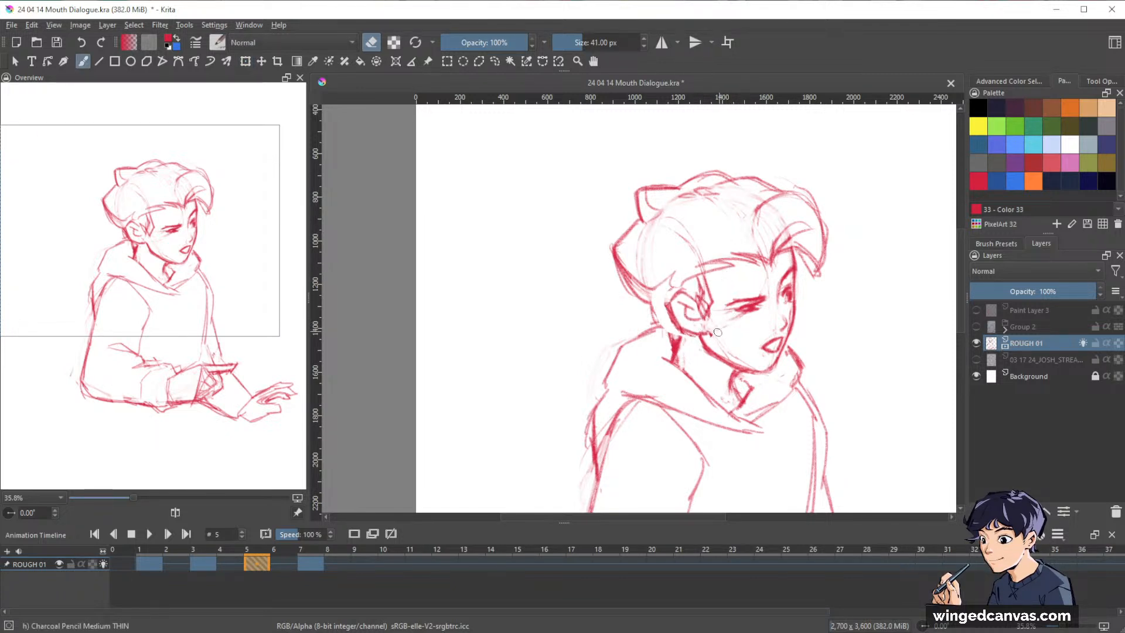
drag(707, 334, 702, 343)
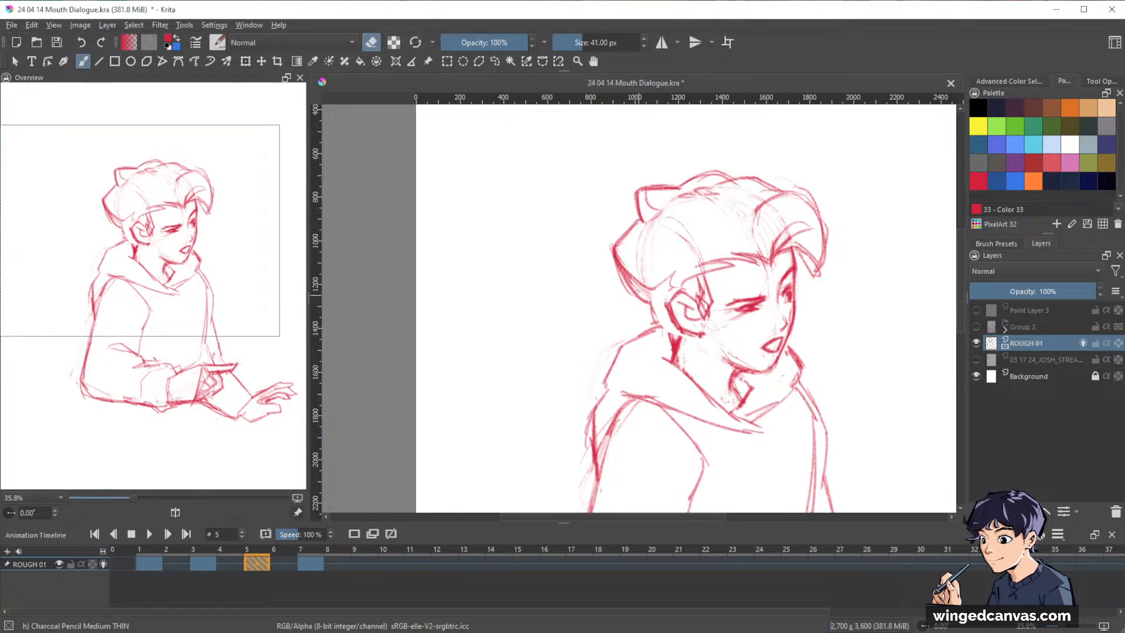
Try redrawing the nape and jaw lines around the moved ear and erasing its overlap with the sideburn on frame 5.
key(e)
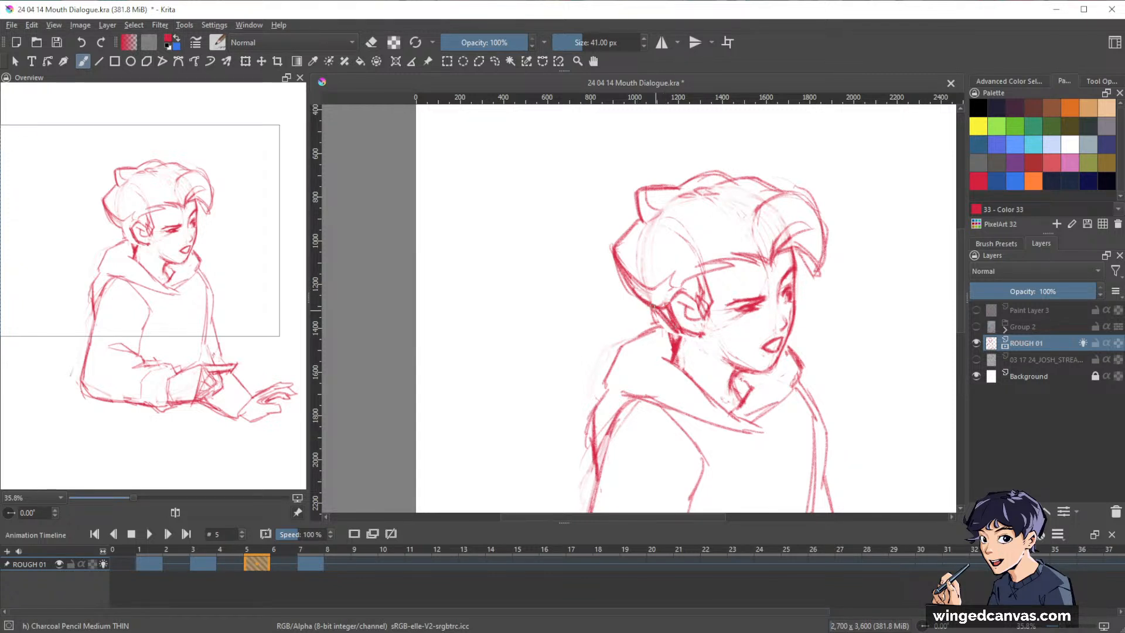
key(e)
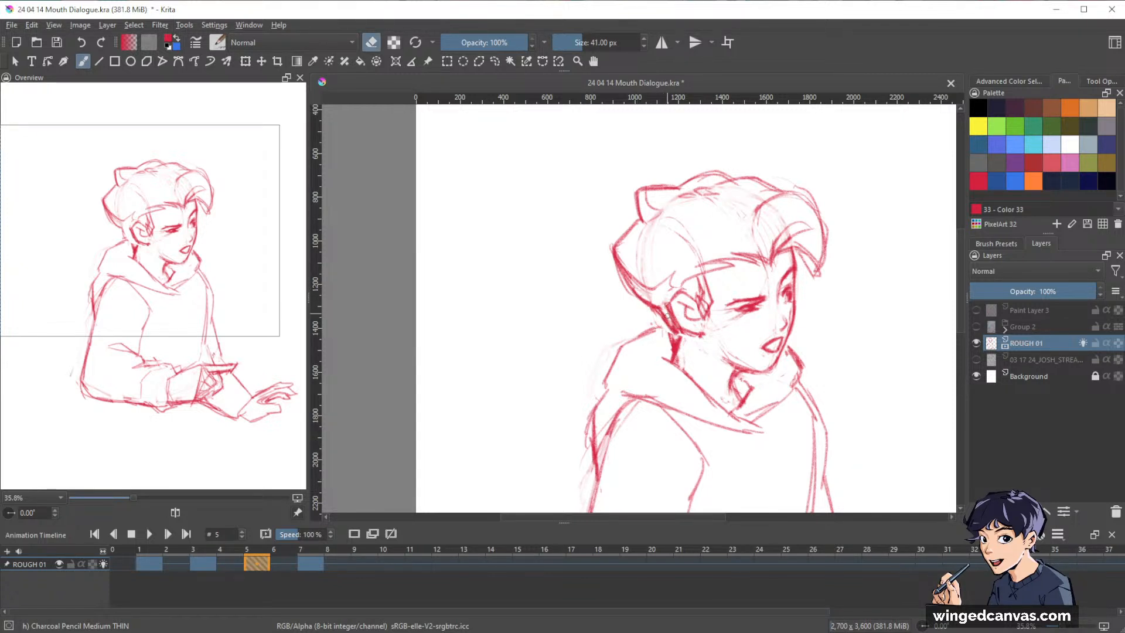
key(e)
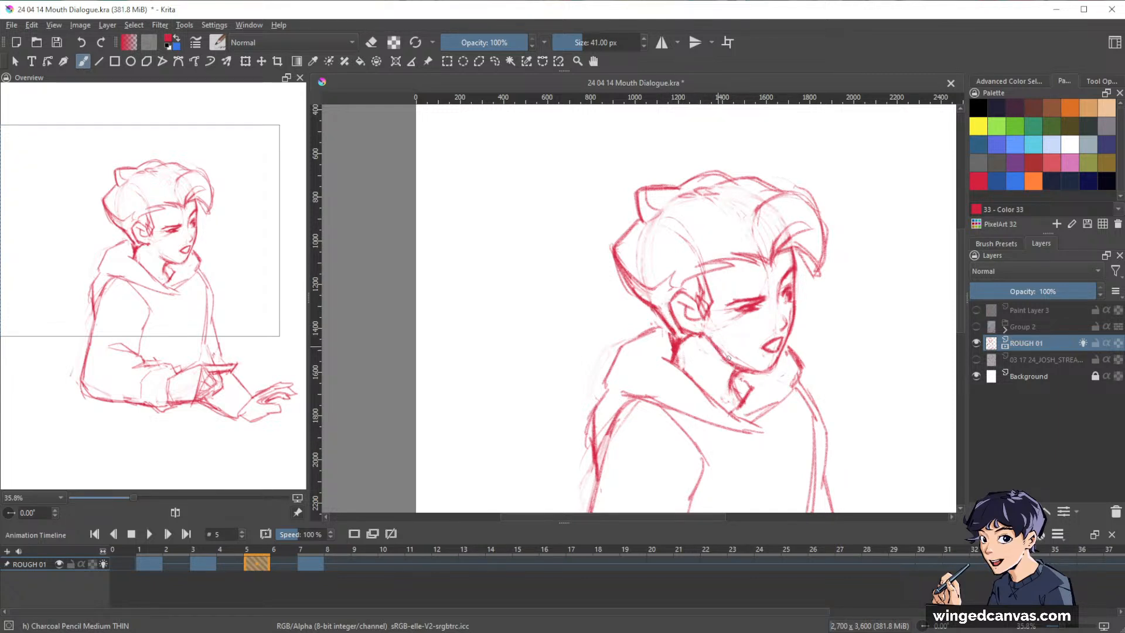
key(e)
mouse_move(703, 321)
mouse_down()
mouse_move(699, 291)
mouse_move(699, 312)
mouse_move(673, 293)
mouse_move(683, 332)
mouse_move(676, 296)
mouse_move(666, 310)
mouse_move(678, 334)
mouse_move(698, 331)
mouse_move(676, 307)
mouse_move(686, 320)
mouse_move(676, 289)
mouse_move(701, 301)
mouse_up()
key(e)
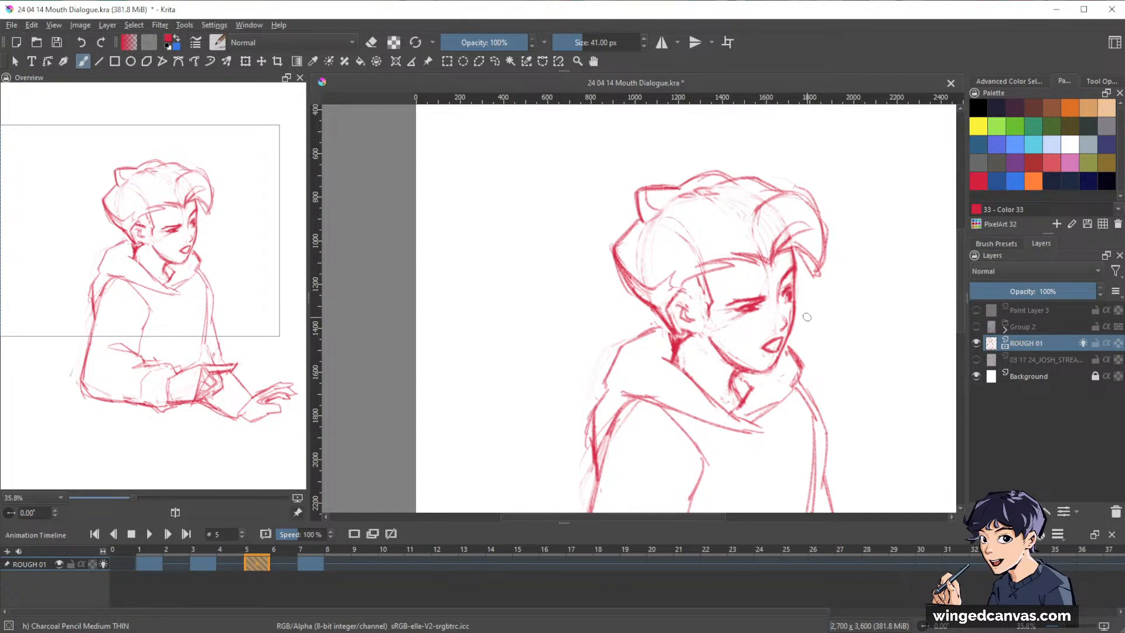
Undo the ear move and the strokes around it, going back to the ear's original position on frame 5.
key(ctrl+z)
key(ctrl+z)
key(ctrl+z)
key(ctrl+z)
key(ctrl+z)
key(ctrl+z)
key(ctrl+z)
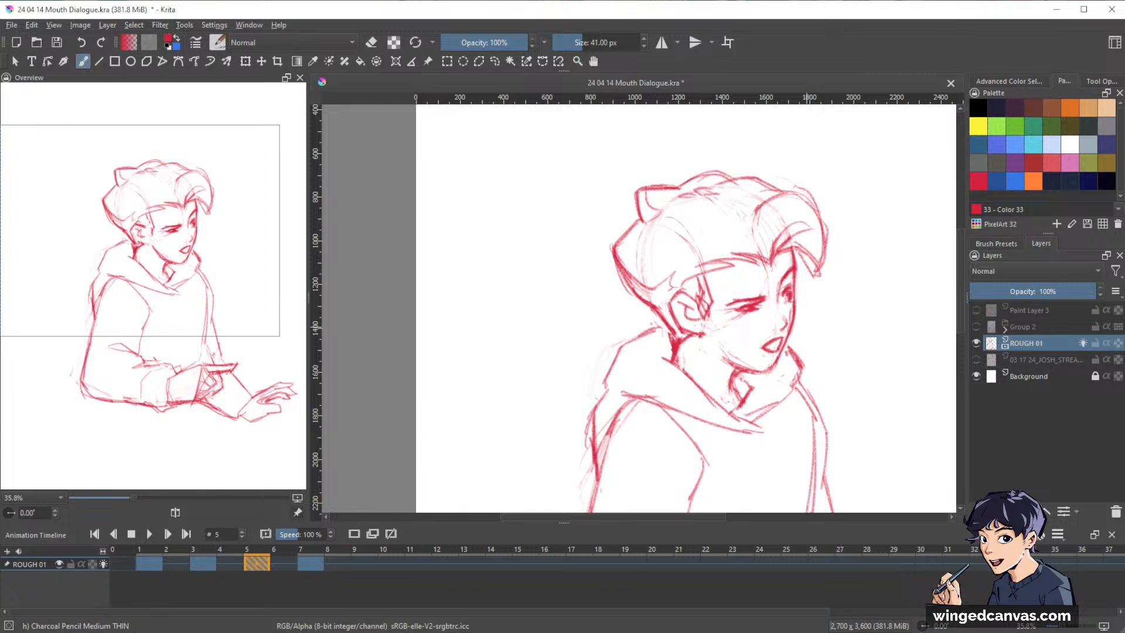
key(ctrl+z)
key(ctrl+z)
key(ctrl+z)
key(ctrl+z)
key(ctrl+z)
key(ctrl+z)
key(ctrl+z)
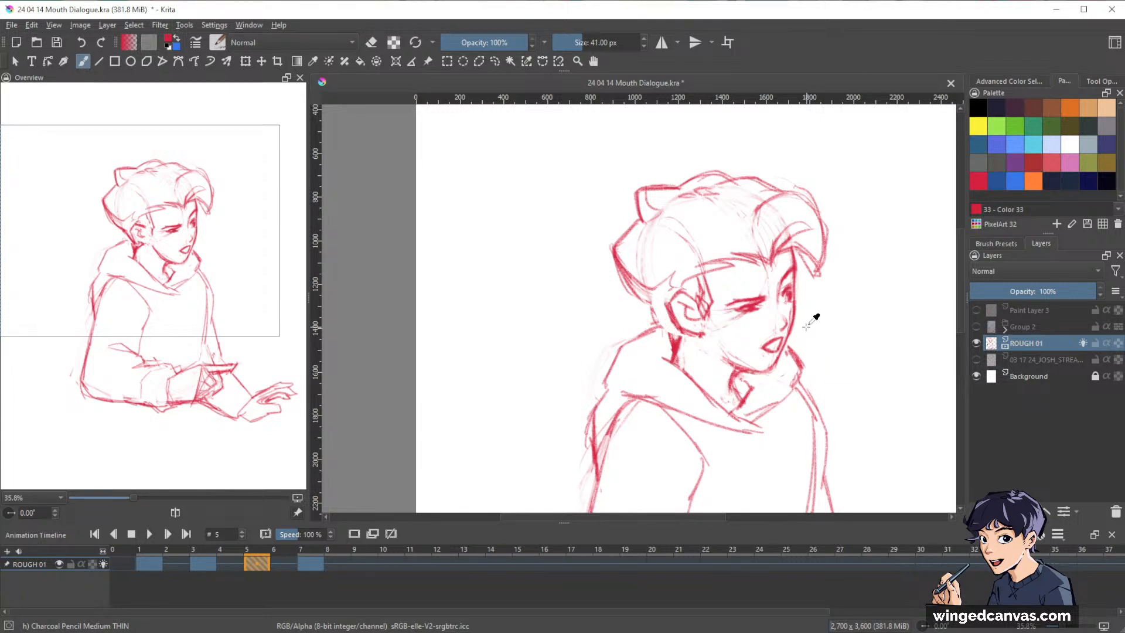
key(ctrl+shift+z)
key(ctrl+shift+z)
key(ctrl+shift+z)
key(ctrl+shift+z)
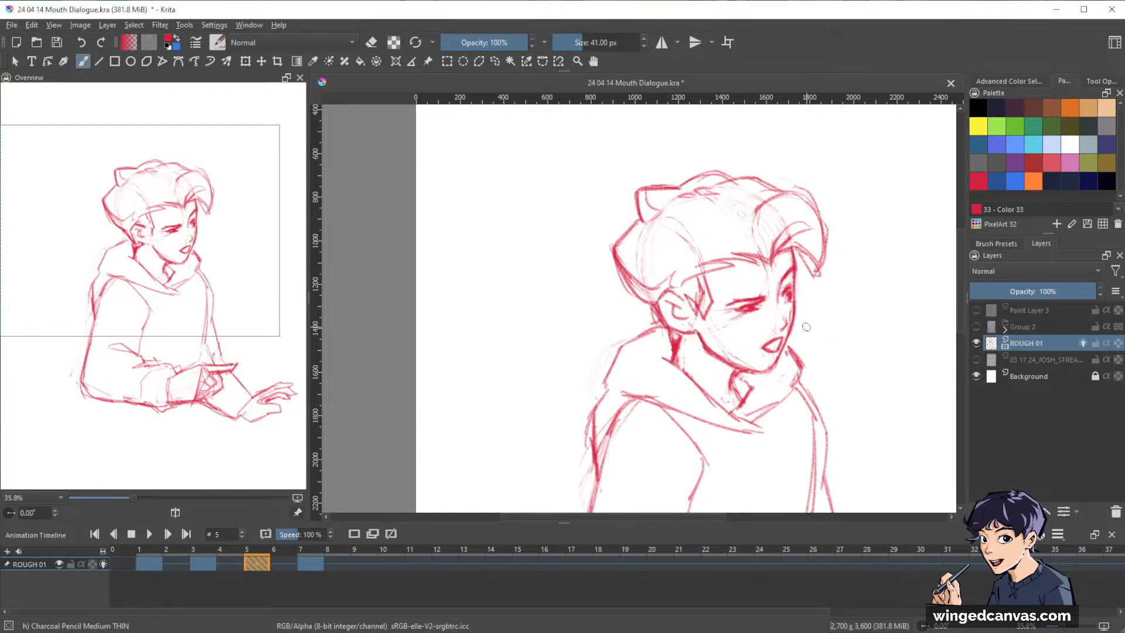
Select the ear on frame 5 with a freehand outline and nudge it slightly downward.
key(l)
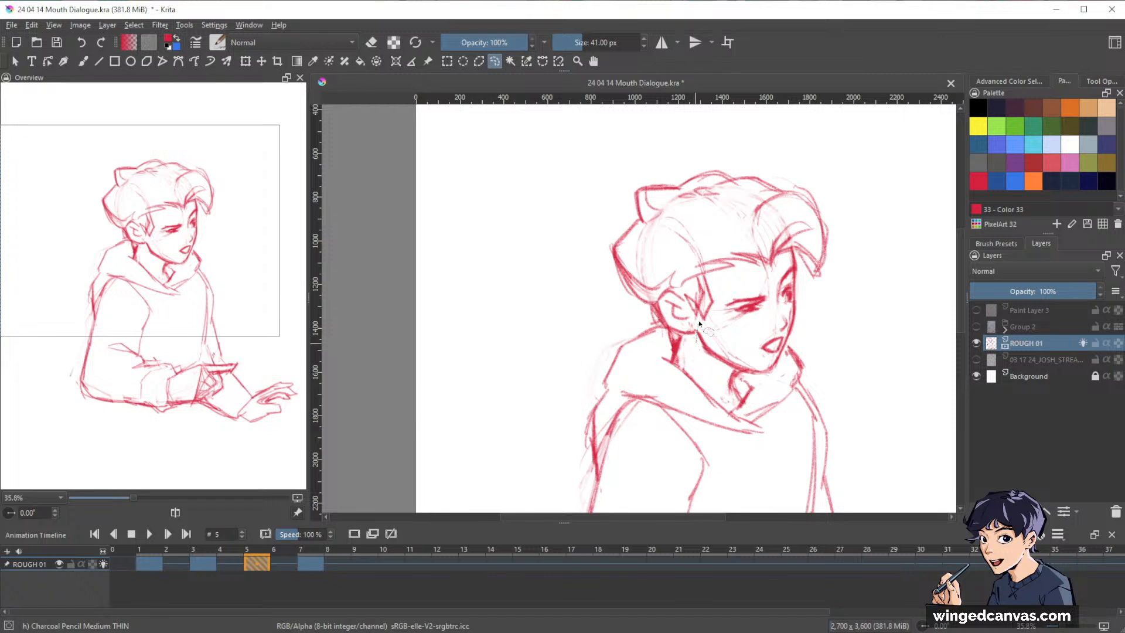
mouse_move(697, 343)
mouse_down()
mouse_move(694, 299)
mouse_move(657, 292)
mouse_move(655, 319)
mouse_move(674, 343)
mouse_up()
key(ctrl+t)
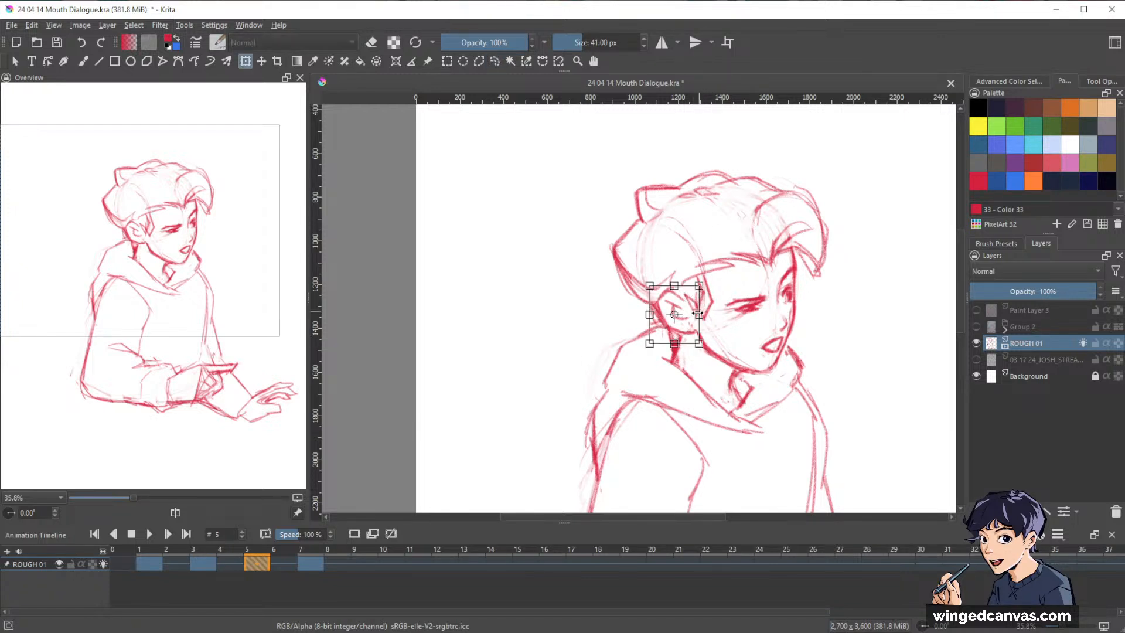
drag(691, 302, 689, 306)
key(Return)
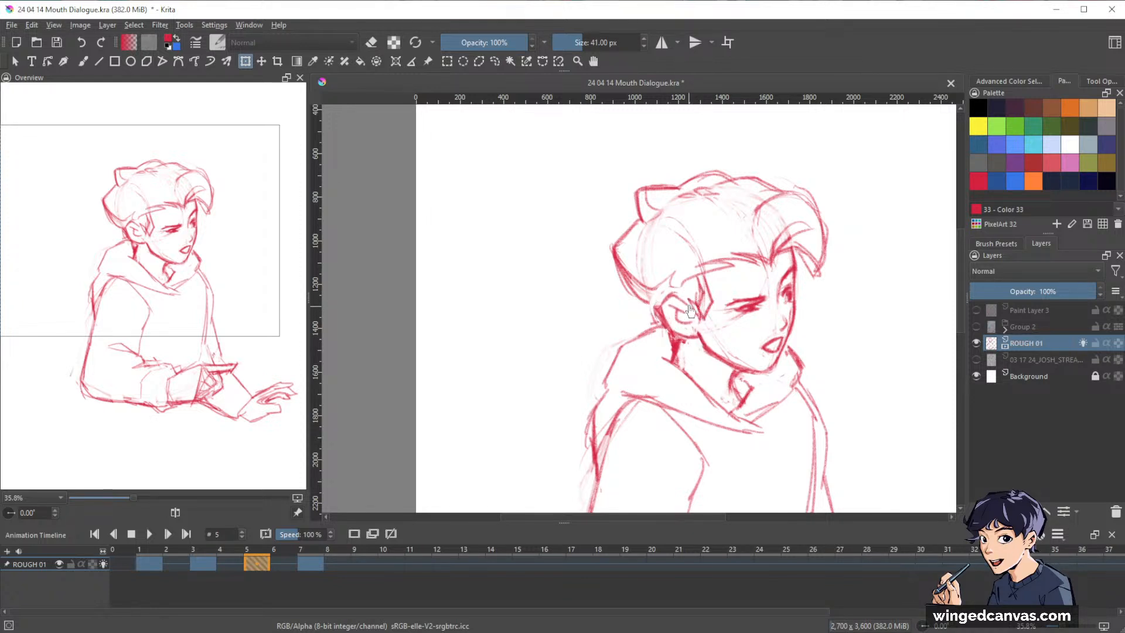
Erase the old jaw line below the ear and redraw it from the ear down to the chin on frame 5.
key(b)
key(e)
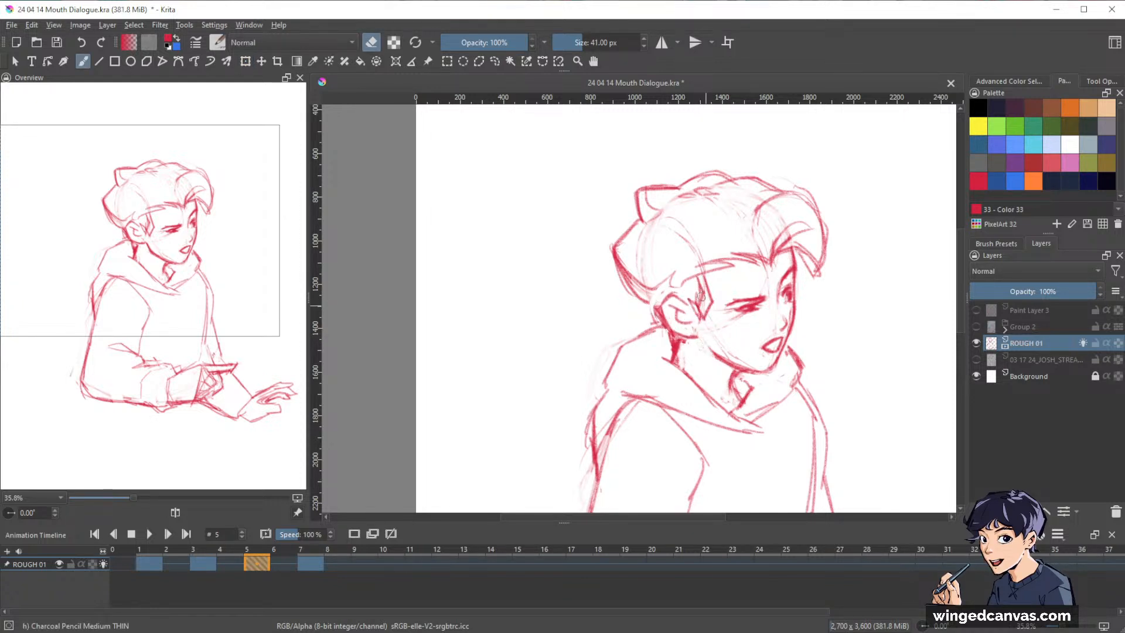
key(e)
key(e)
key(e)
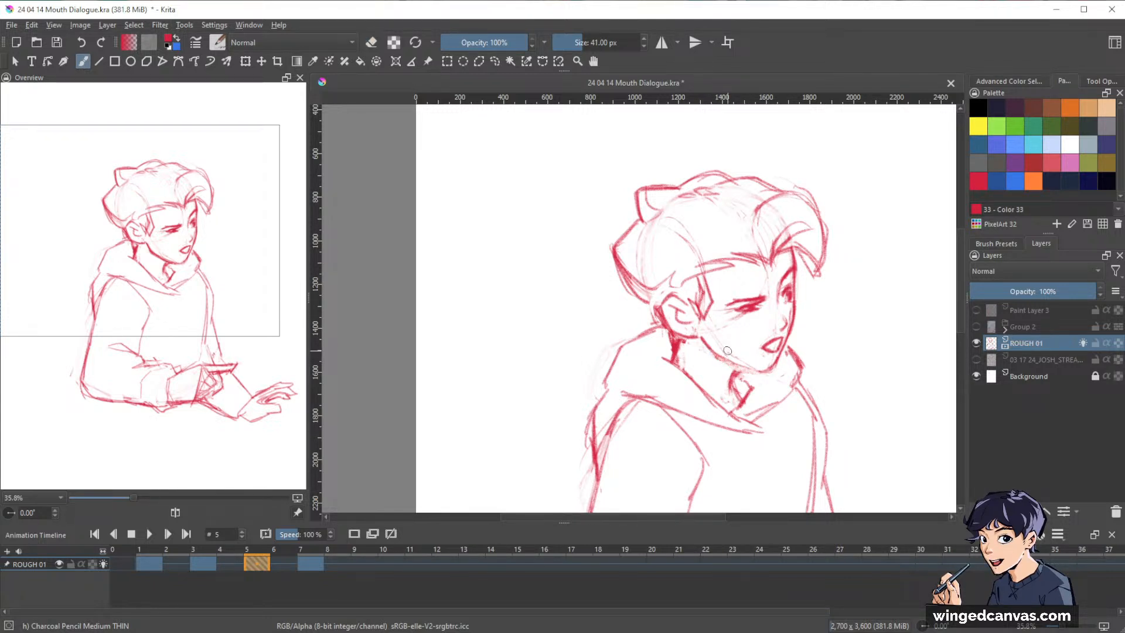
mouse_move(701, 336)
mouse_down()
mouse_move(765, 368)
mouse_move(735, 363)
mouse_move(762, 351)
mouse_move(733, 382)
mouse_up()
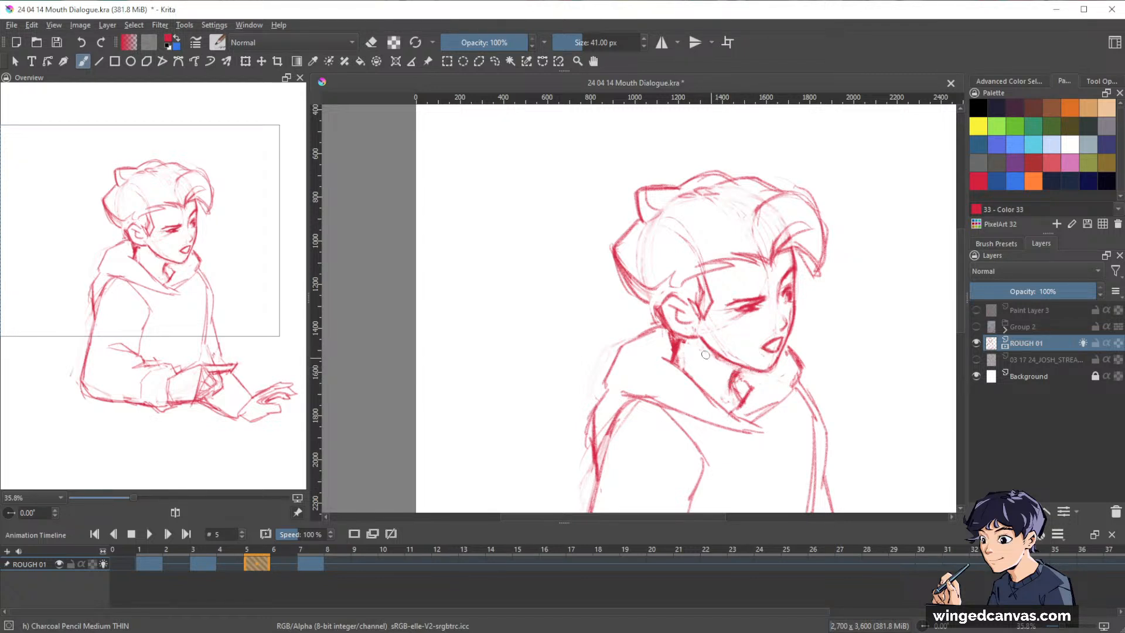
Tidy the neck lines below the ear and darken the throat line under the chin at the hoodie collar on frame 5.
key(e)
mouse_move(680, 345)
mouse_down()
mouse_move(673, 359)
mouse_move(677, 342)
mouse_up()
key(e)
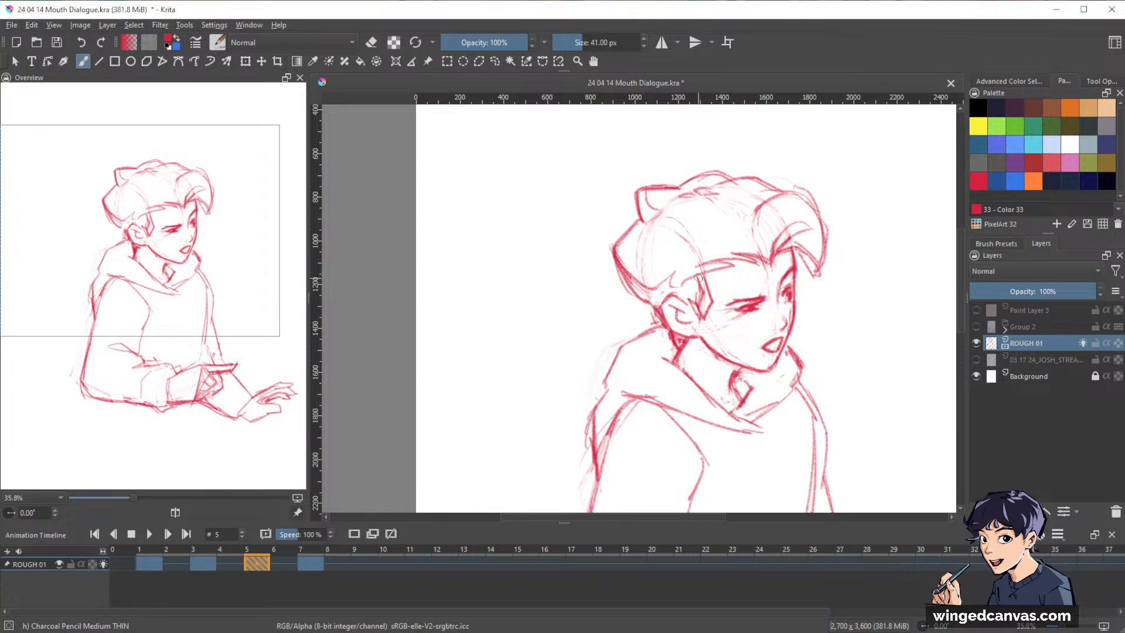
key(ctrl+space)
mouse_move(909, 316)
mouse_down()
mouse_move(861, 350)
mouse_move(885, 321)
mouse_up()
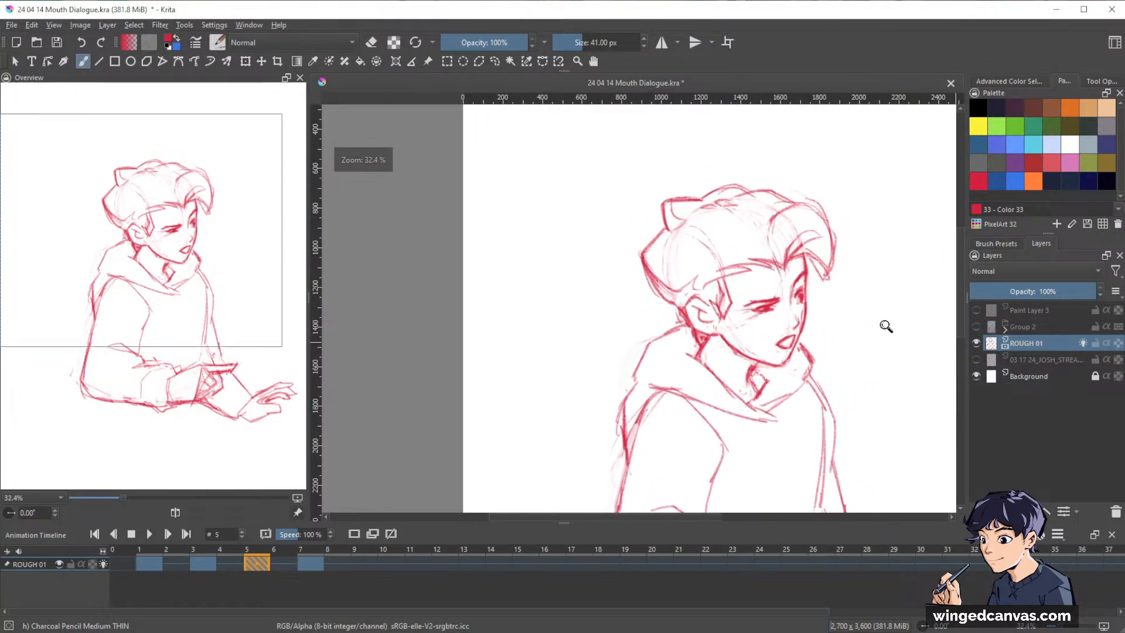
key(e)
key(e)
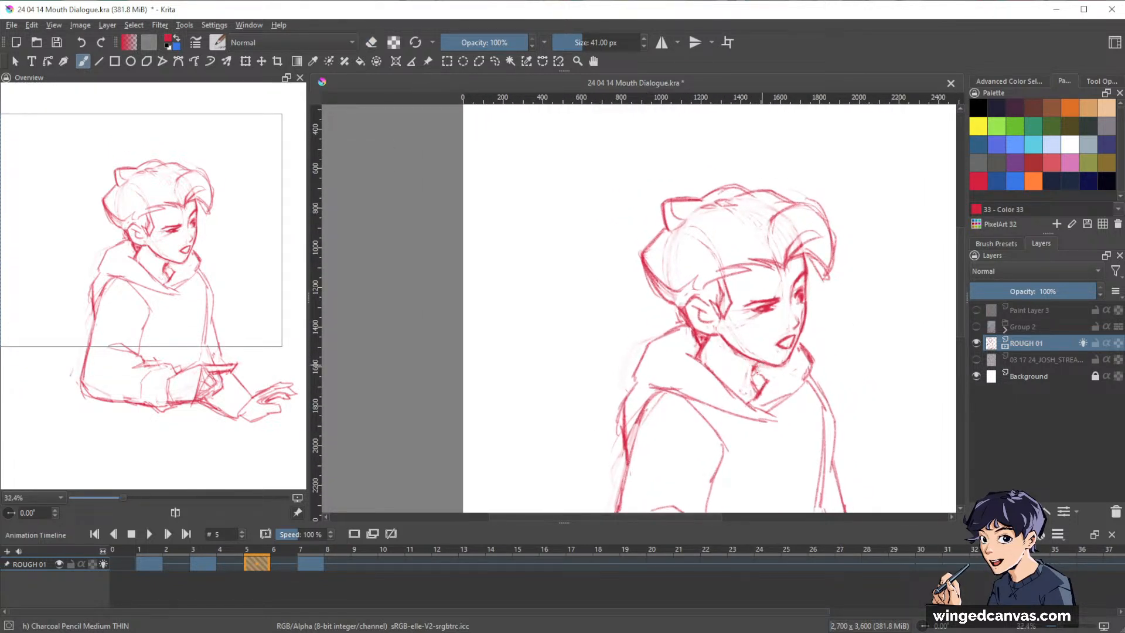
mouse_move(754, 368)
mouse_down()
mouse_move(747, 389)
mouse_move(767, 383)
mouse_move(756, 391)
mouse_up()
Flip back and forth between the keyframes on frames 1, 3 and 5 to compare the poses at full-figure view.
key(ctrl+space)
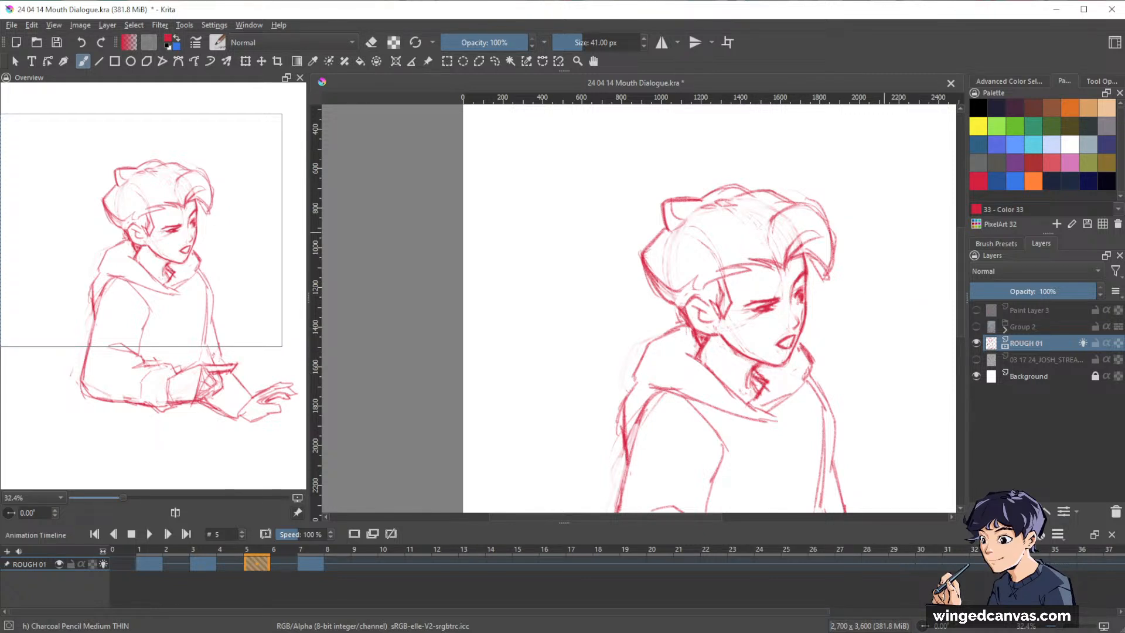
mouse_move(873, 293)
mouse_down()
mouse_move(891, 319)
mouse_move(855, 321)
mouse_move(839, 246)
mouse_up()
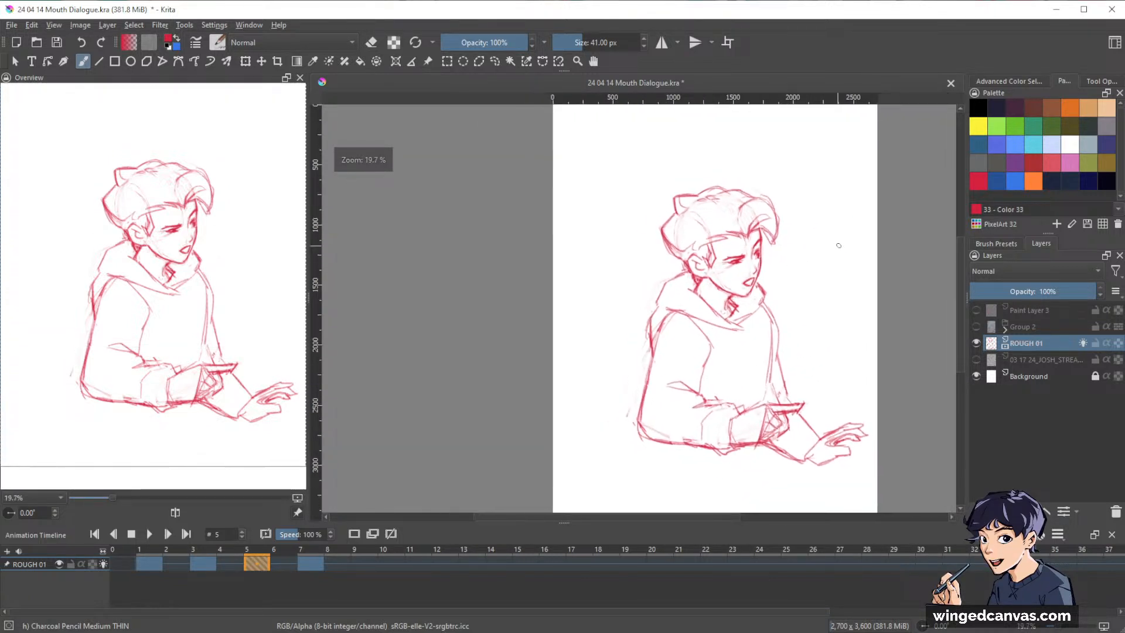
key(ctrl+Left)
key(ctrl+Left)
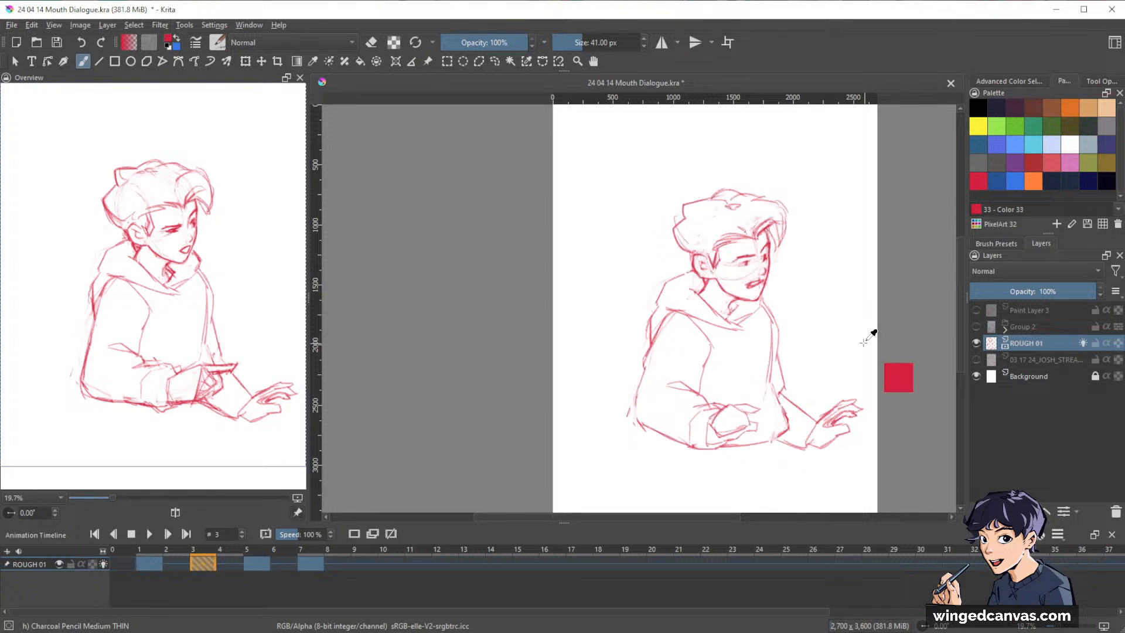
key(ctrl+Right)
key(ctrl+Left)
key(ctrl+Left)
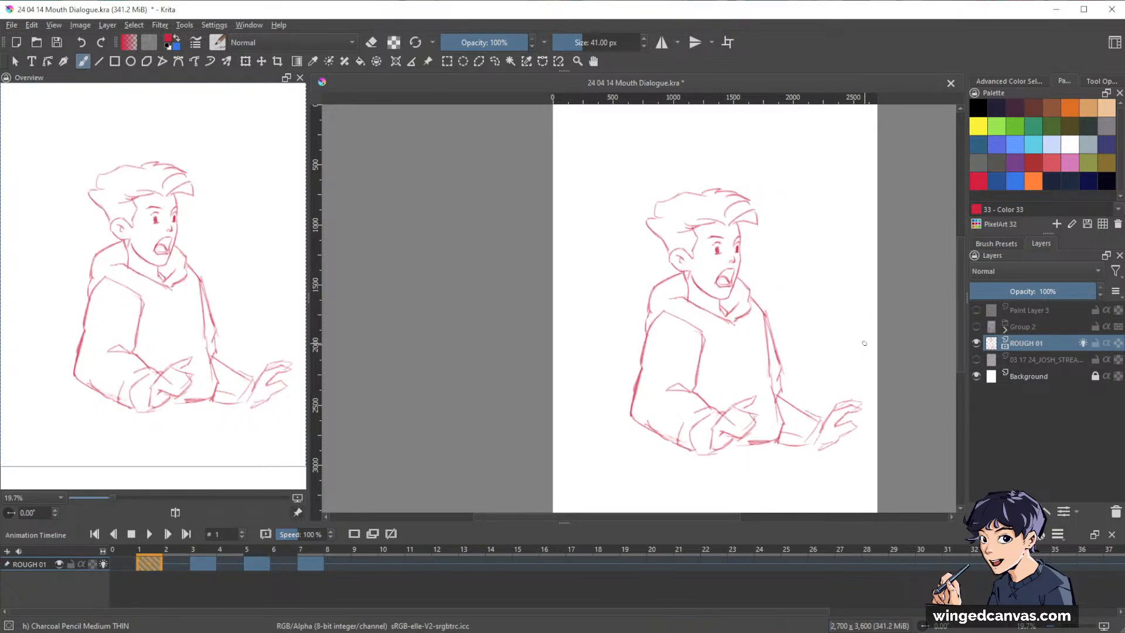
key(ctrl+Right)
key(ctrl+Right)
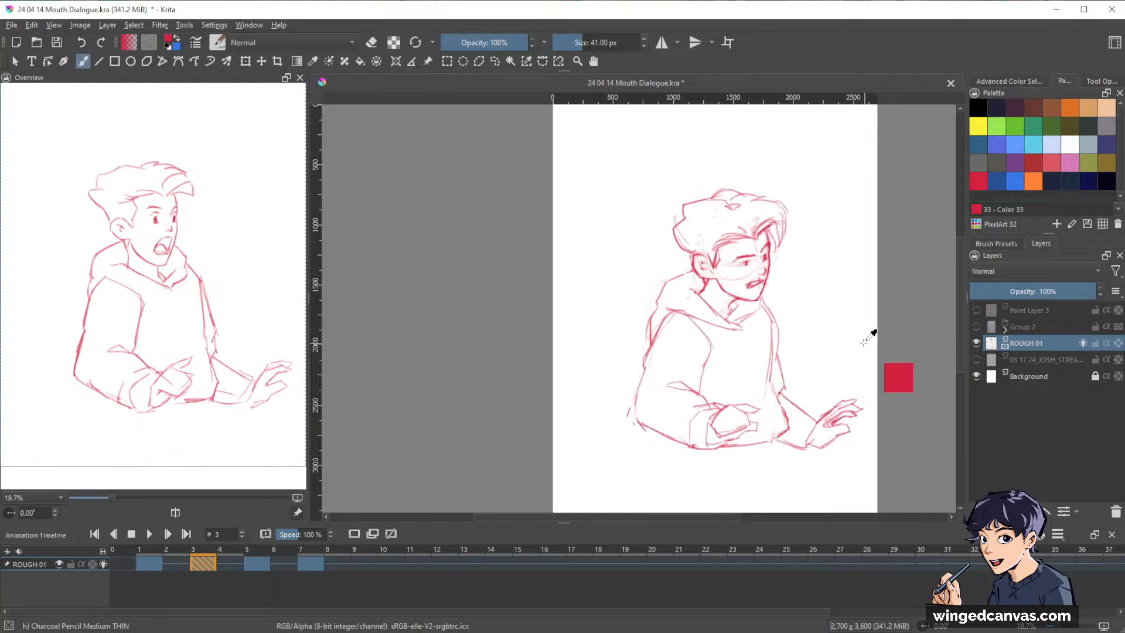
key(ctrl+Left)
key(ctrl+Left)
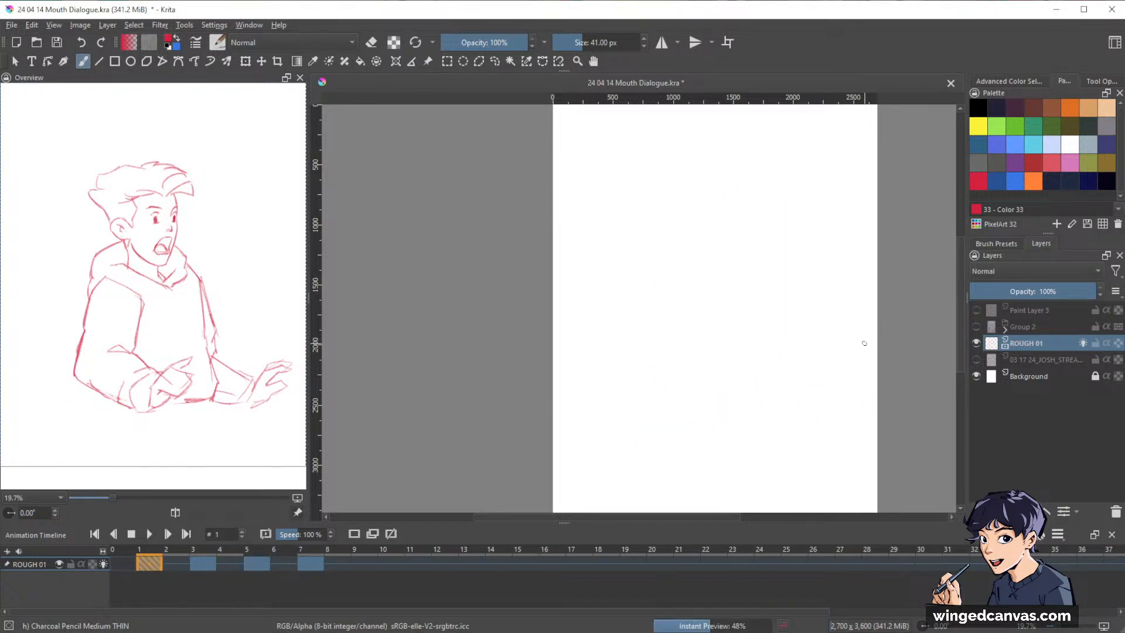
key(ctrl+Right)
key(ctrl+Right)
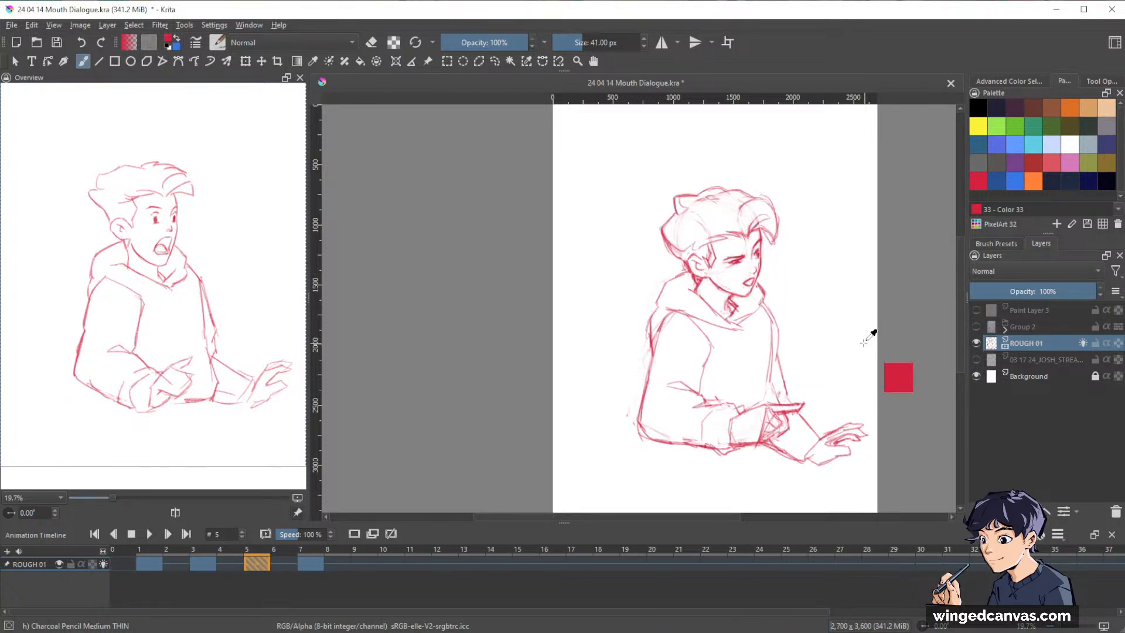
key(ctrl+Left)
key(ctrl+Left)
key(ctrl+Right)
key(ctrl+Right)
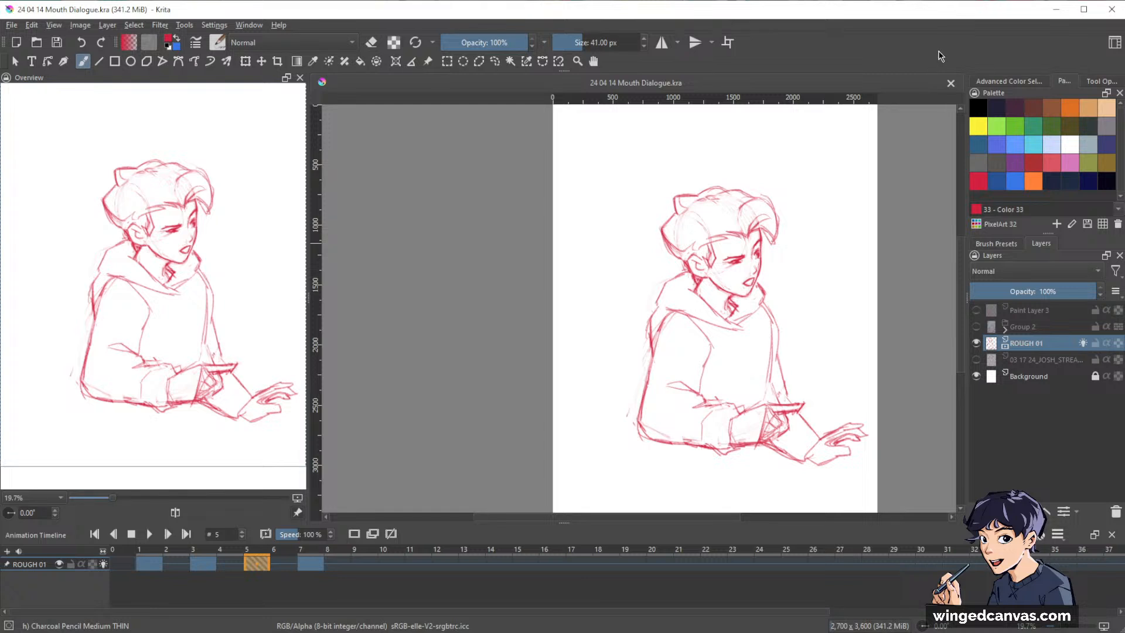
Go to the frame 7 keyframe on ROUGH 01 and flip to frame 5 and back to compare the poses.
drag(818, 276, 802, 271)
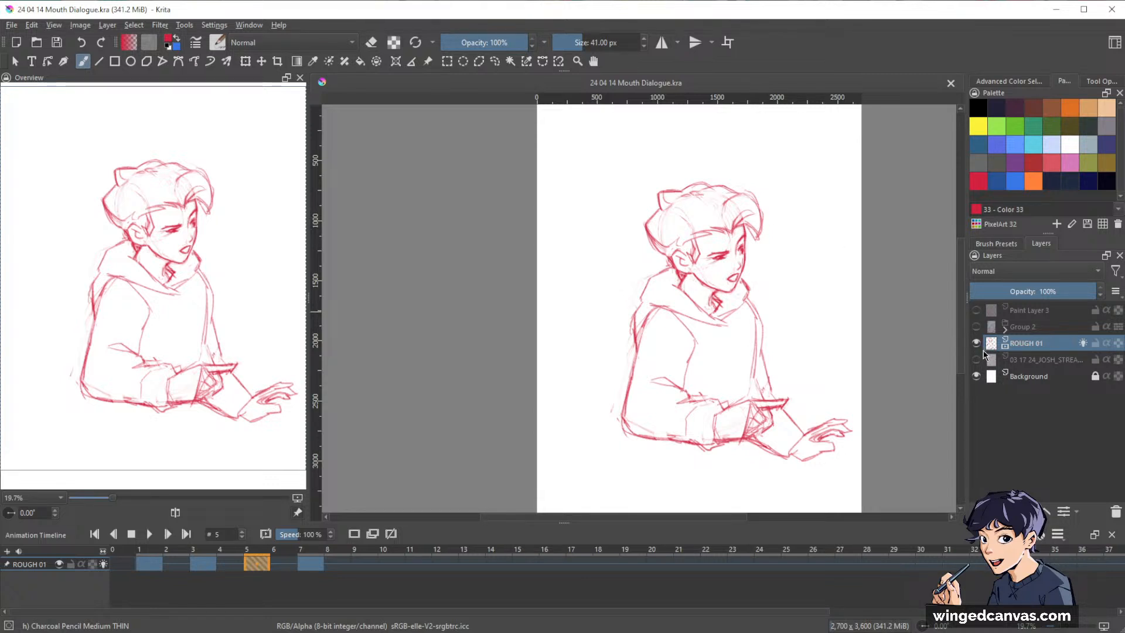
click(315, 562)
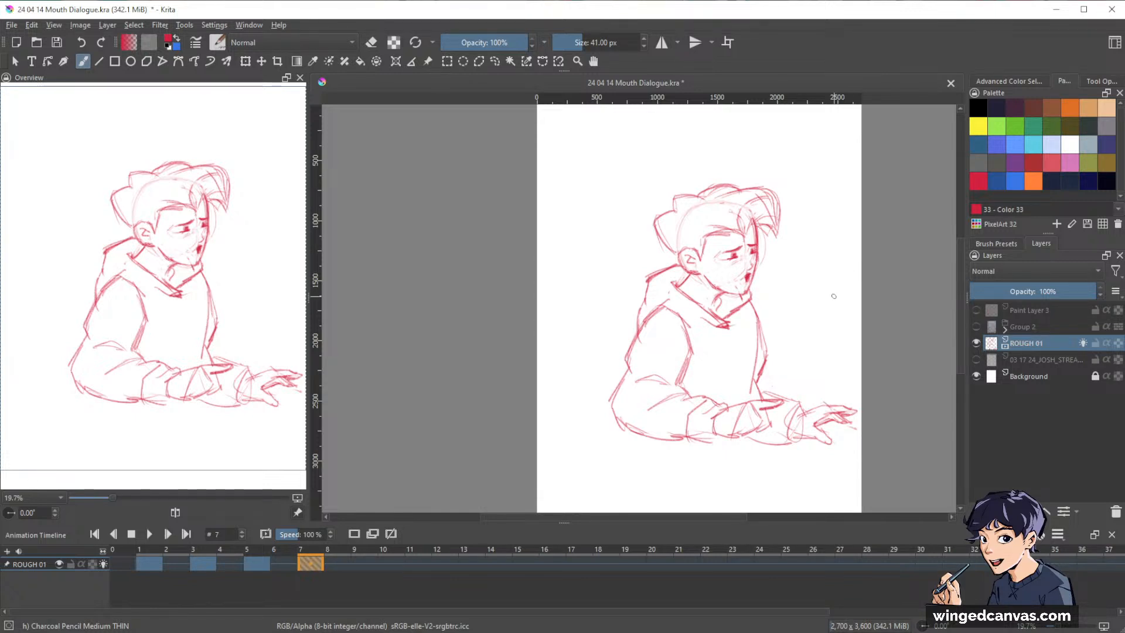
key(ctrl+Left)
key(ctrl+Right)
mouse_move(1020, 350)
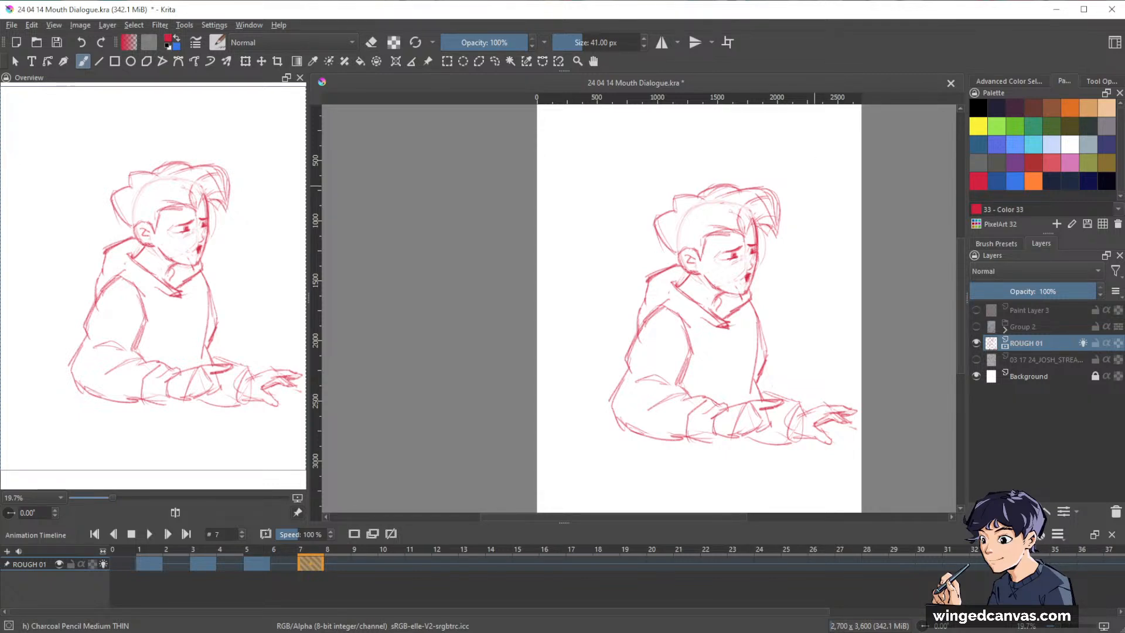
Erase the front edge of the face on frame 7 and fade the eyes, nose and mouth with the Eraser Circle brush.
drag(776, 227, 806, 190)
drag(801, 256, 836, 268)
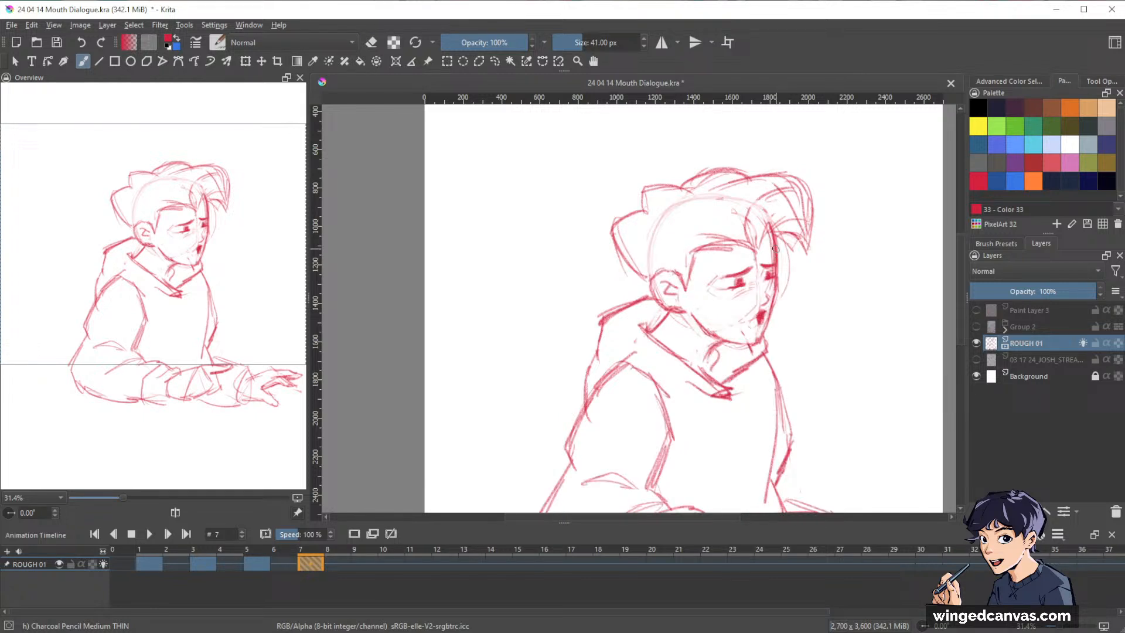
key(e)
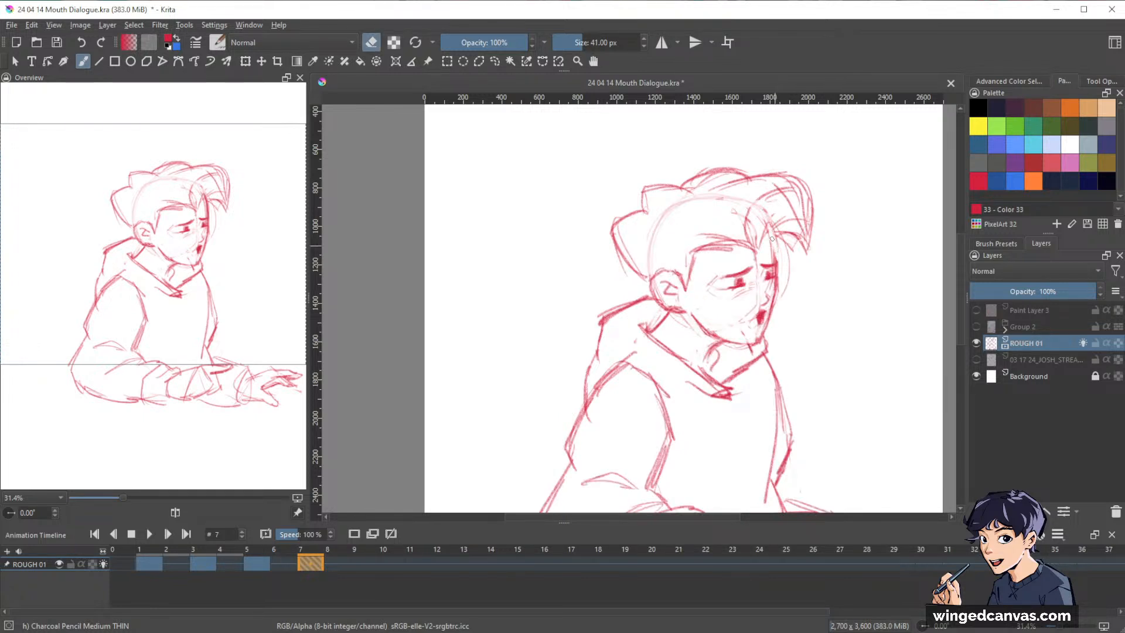
drag(779, 256, 774, 322)
key(slash)
mouse_move(767, 257)
mouse_down()
mouse_move(750, 303)
mouse_move(734, 274)
mouse_move(733, 307)
mouse_move(719, 268)
mouse_move(709, 276)
mouse_move(745, 340)
mouse_move(771, 290)
mouse_up()
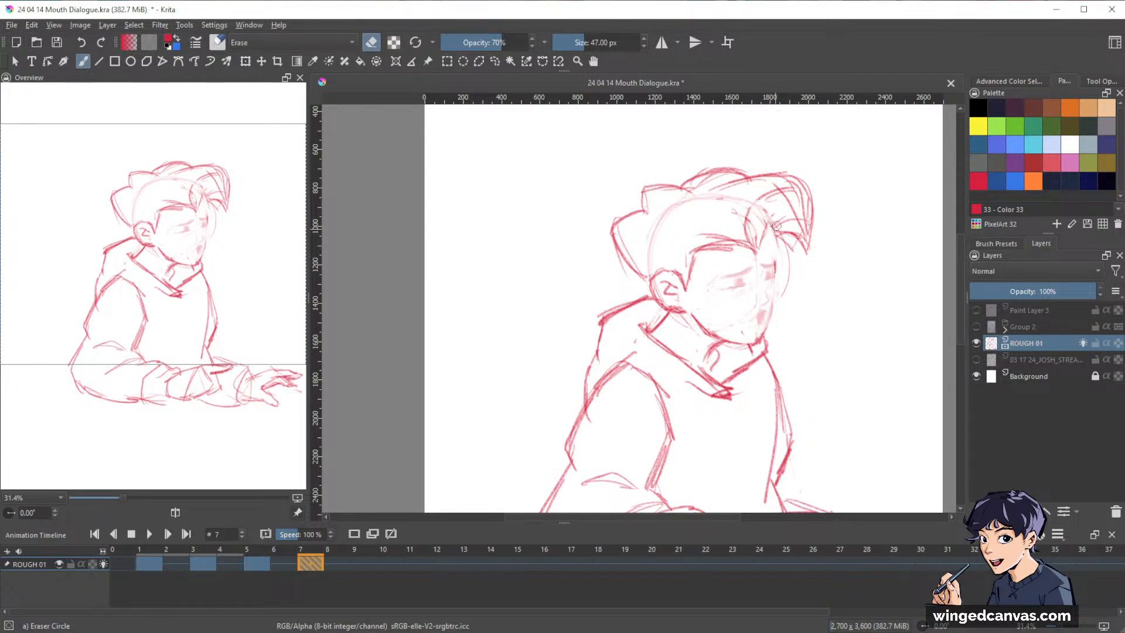
Redraw the face's front contour from the fringe to the chin with the thin charcoal pencil and lighten the jaw line on frame 7.
key(e)
key(slash)
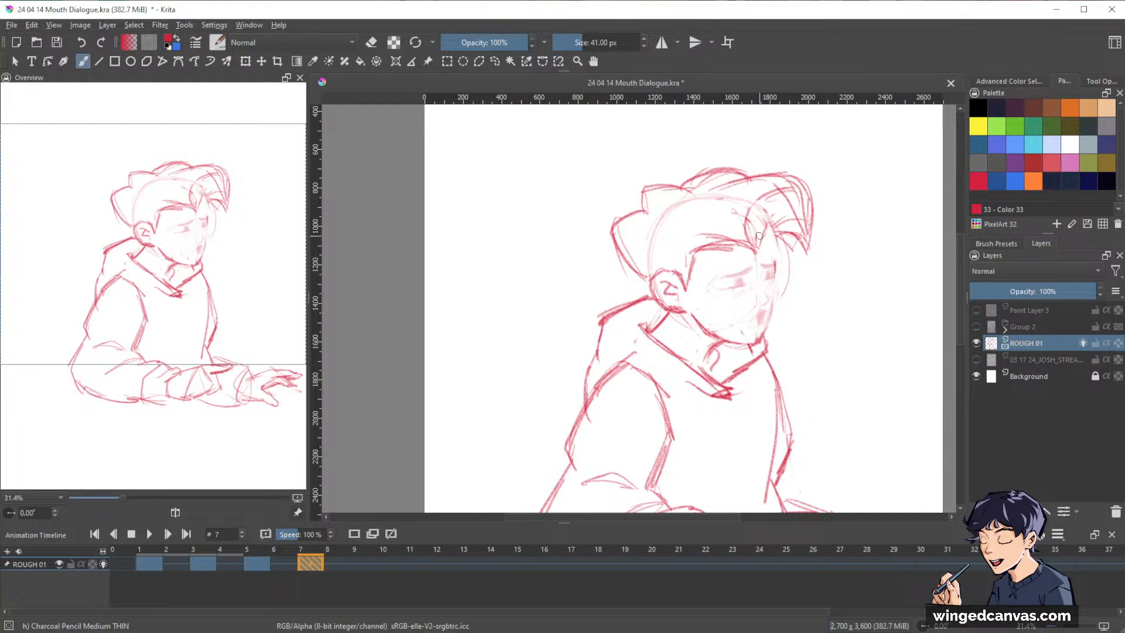
mouse_move(770, 229)
mouse_down()
mouse_move(773, 289)
mouse_move(780, 284)
mouse_move(760, 343)
mouse_up()
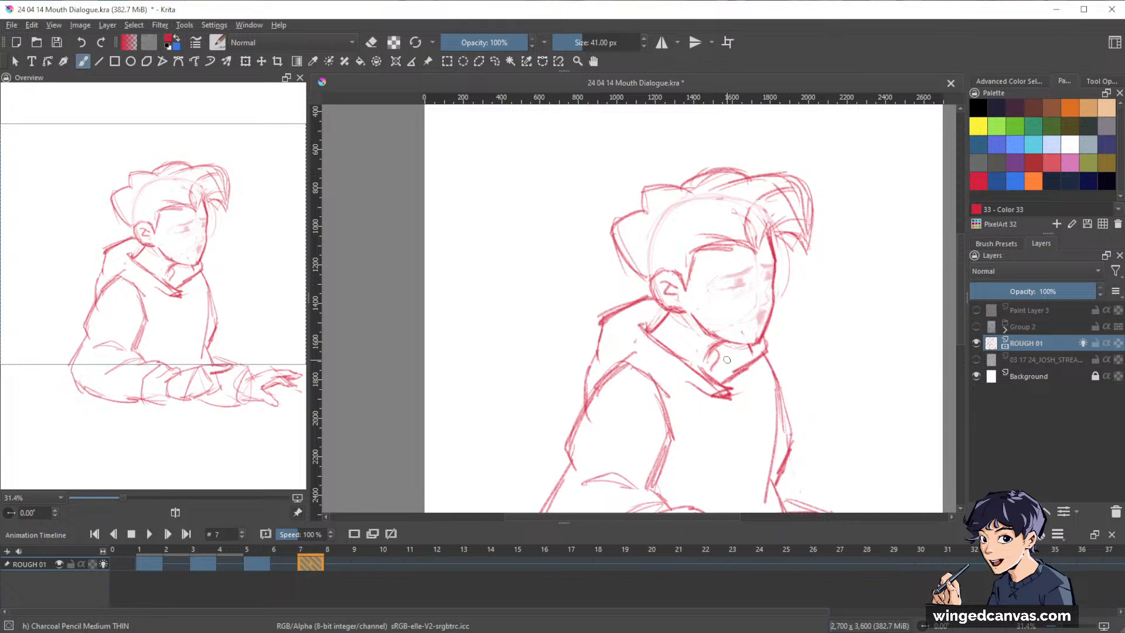
drag(838, 246, 821, 217)
key(e)
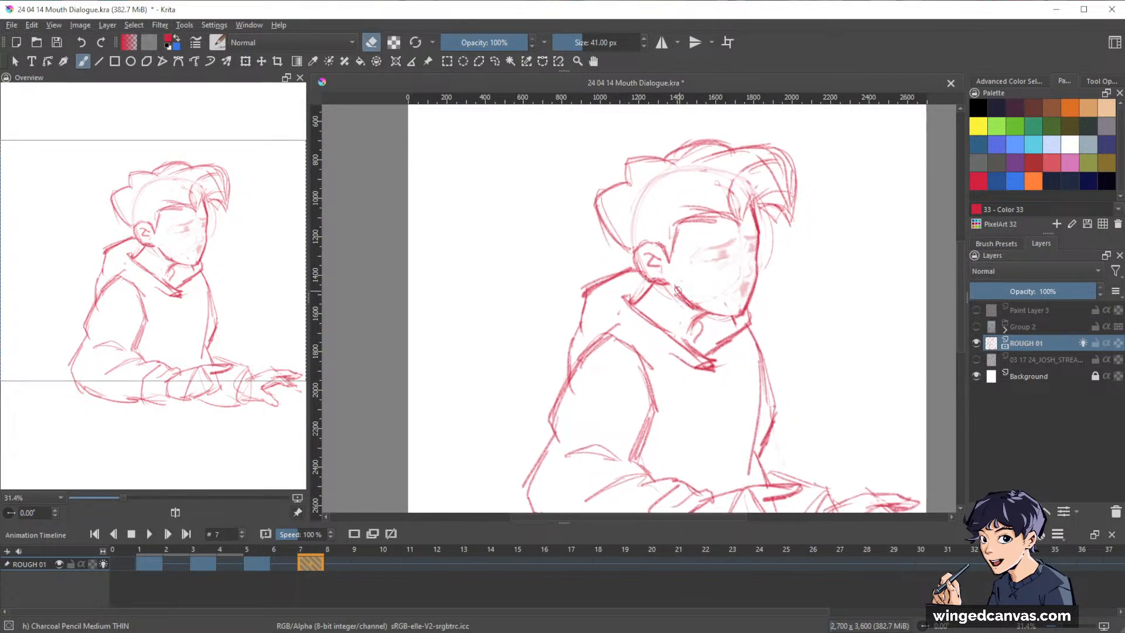
drag(680, 296, 693, 305)
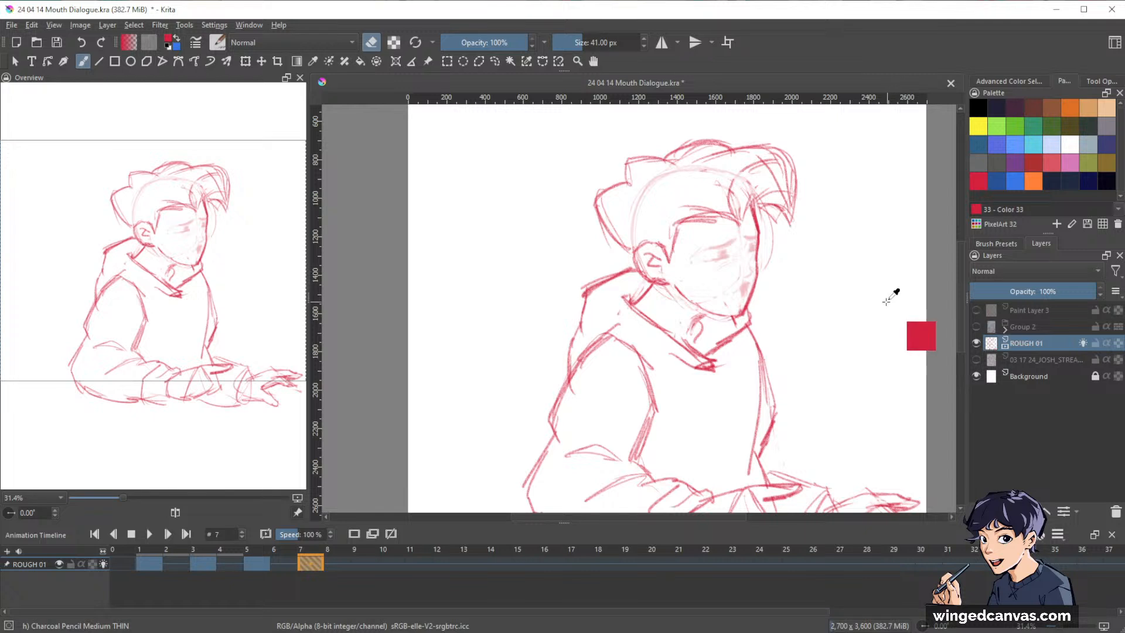
Compare frame 7 with the previous keyframe using the onion skin overlay.
key(ctrl+Left)
key(ctrl+Right)
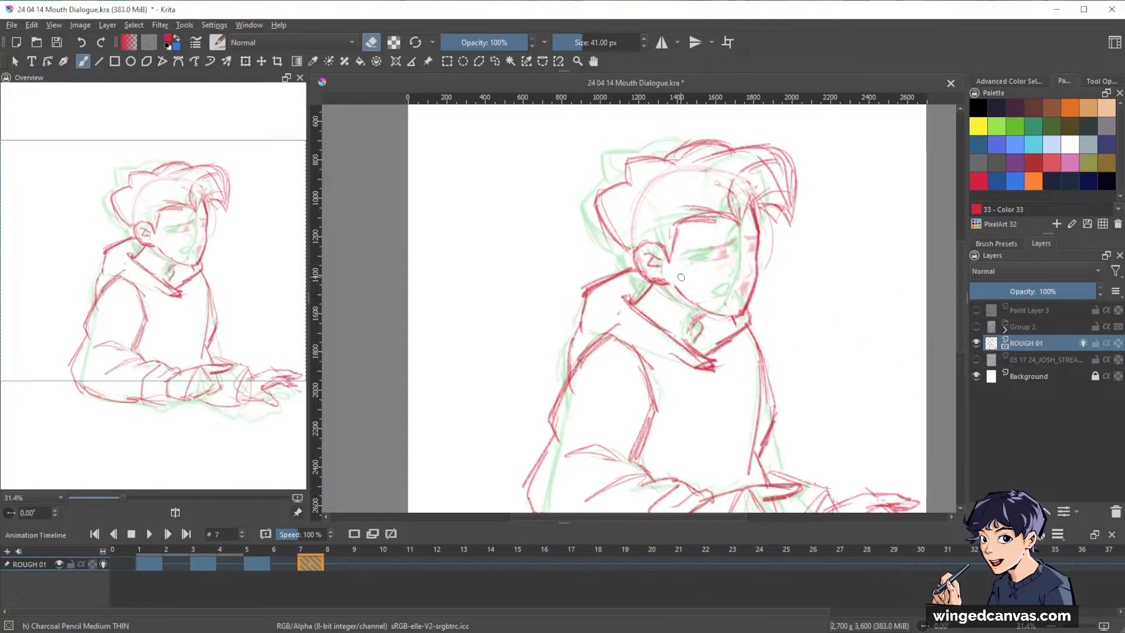
key(e)
key(e)
Select the whole head on frame 7 with a freehand outline and transform it slightly leftward with a small rotation.
key(l)
mouse_move(725, 326)
mouse_down()
mouse_move(827, 207)
mouse_move(732, 129)
mouse_move(584, 162)
mouse_move(573, 224)
mouse_move(668, 311)
mouse_up()
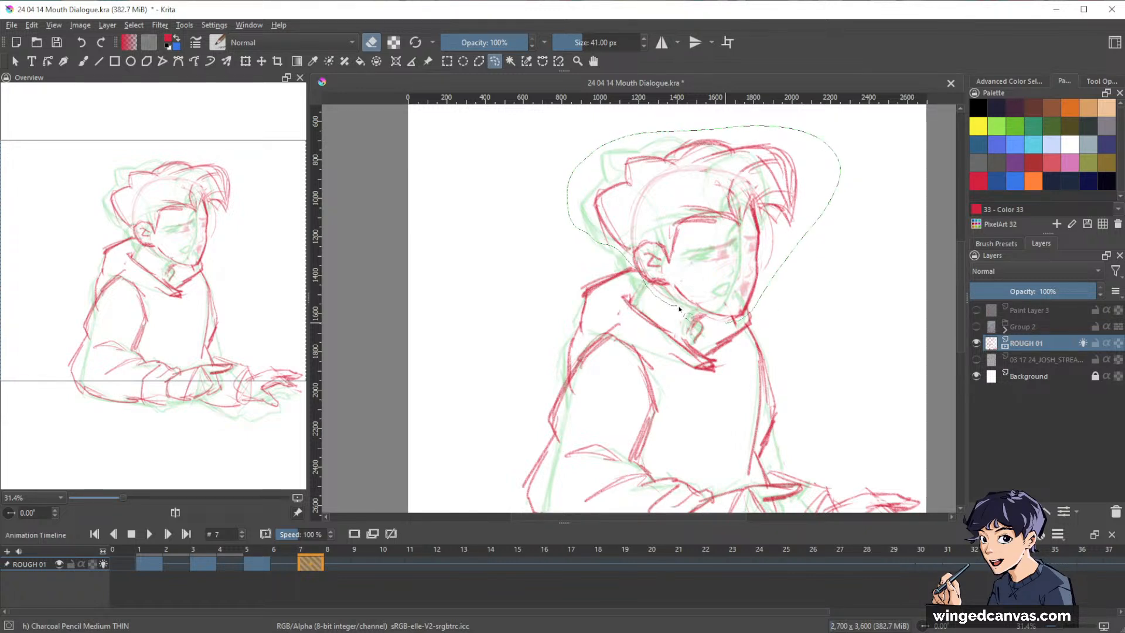
key(ctrl+t)
drag(751, 278, 744, 277)
drag(866, 288, 864, 291)
drag(832, 326, 774, 302)
key(Return)
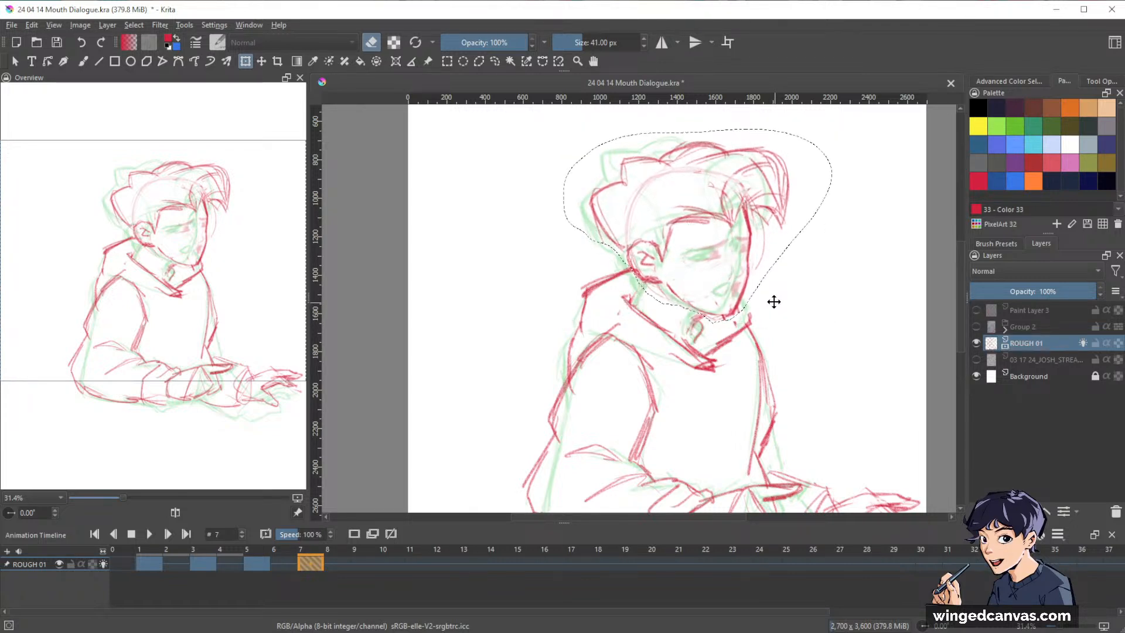
Select the ear on frame 7 with a freehand outline and nudge it slightly toward the face.
key(l)
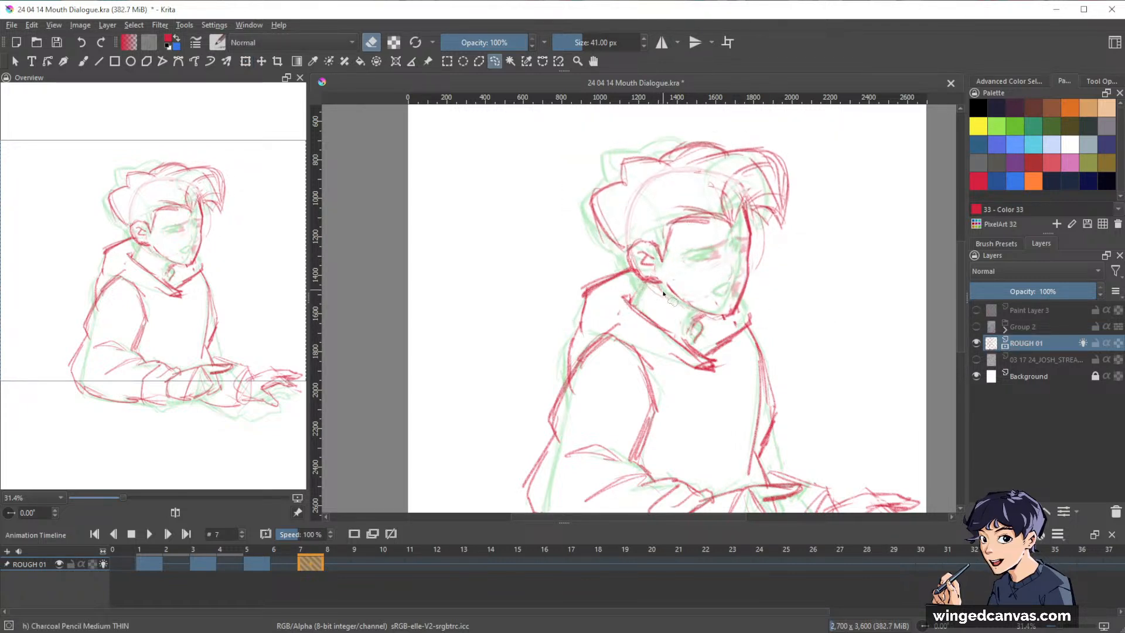
mouse_move(663, 292)
mouse_down()
mouse_move(658, 235)
mouse_move(638, 234)
mouse_move(625, 257)
mouse_move(644, 281)
mouse_up()
key(ctrl+t)
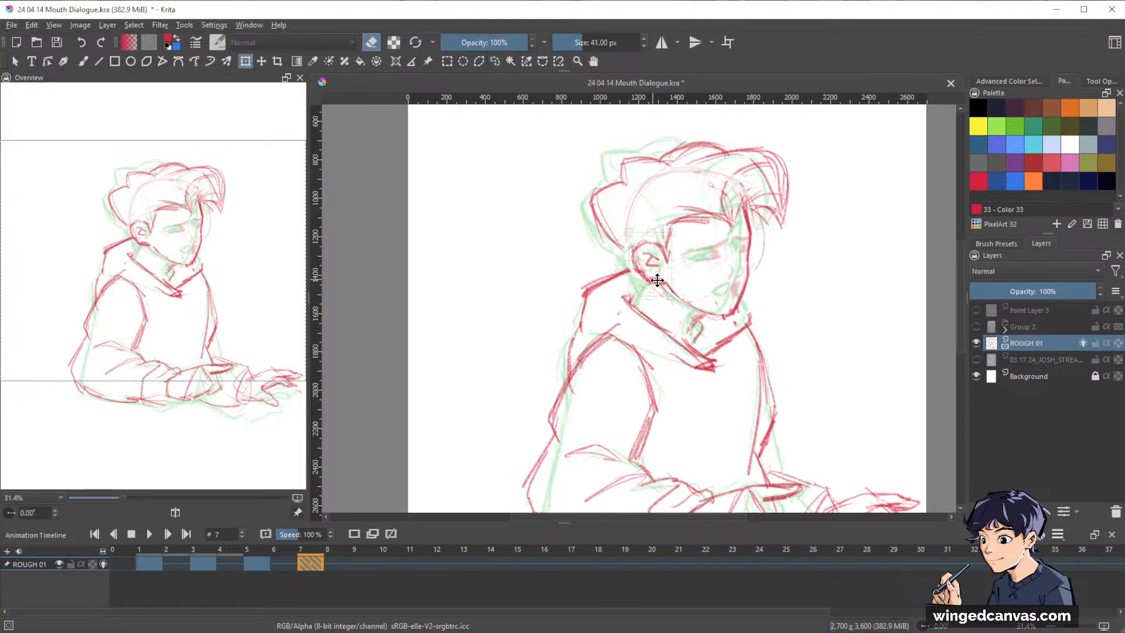
key(Return)
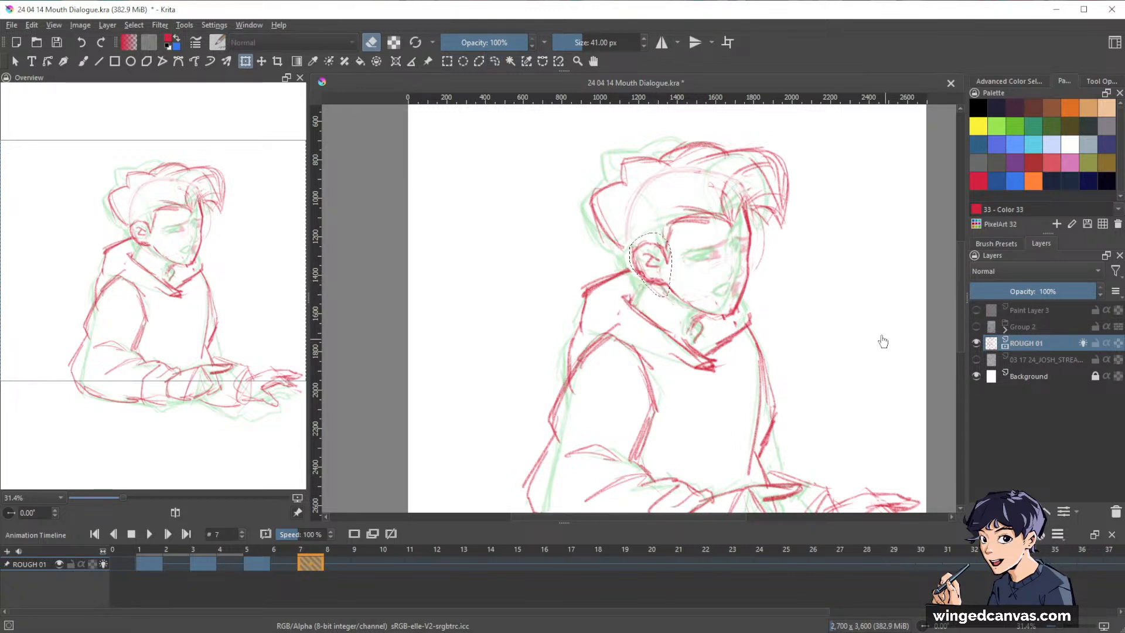
Strengthen the back hair contour down to the neck and darken the throat and hood collar lines on frame 7.
key(b)
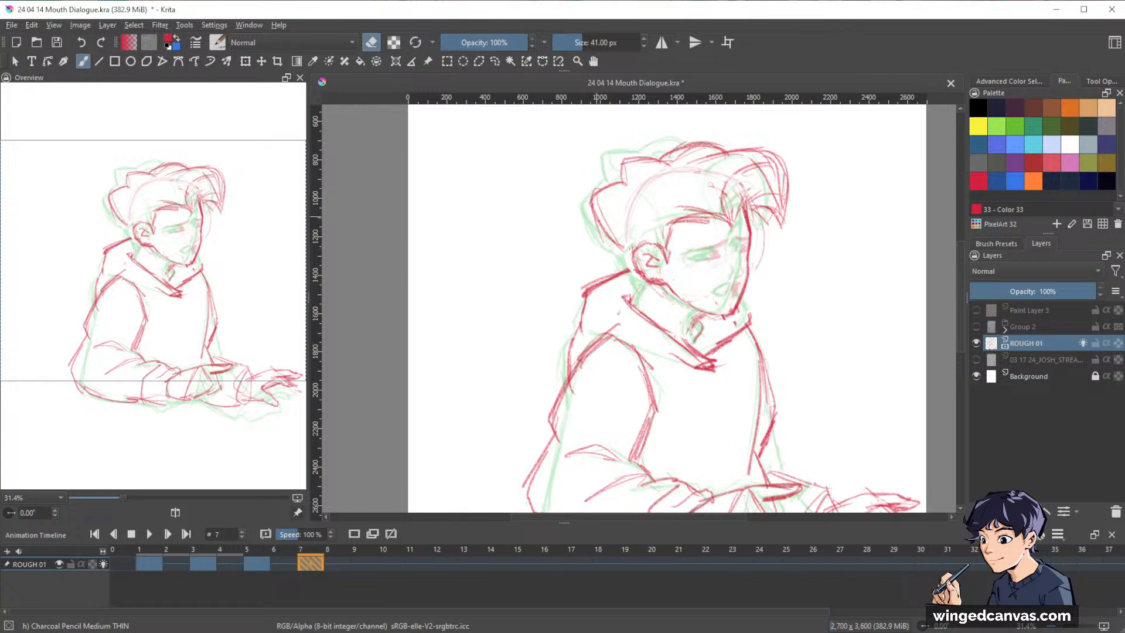
key(e)
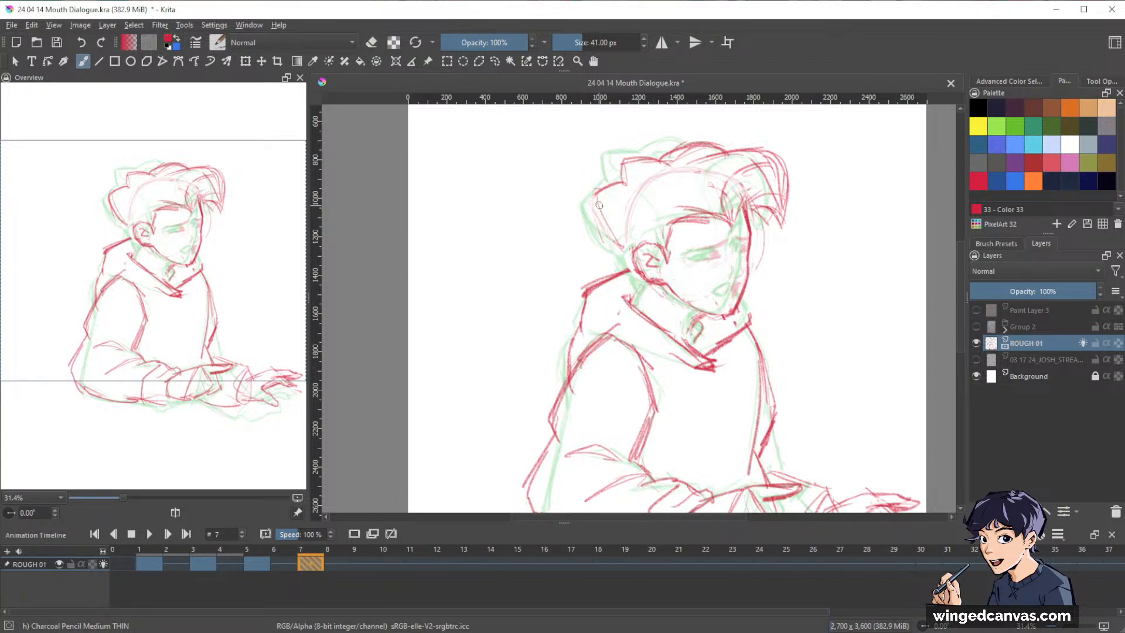
mouse_move(592, 208)
mouse_down()
mouse_move(623, 254)
mouse_move(639, 266)
mouse_move(637, 240)
mouse_move(689, 279)
mouse_move(646, 292)
mouse_up()
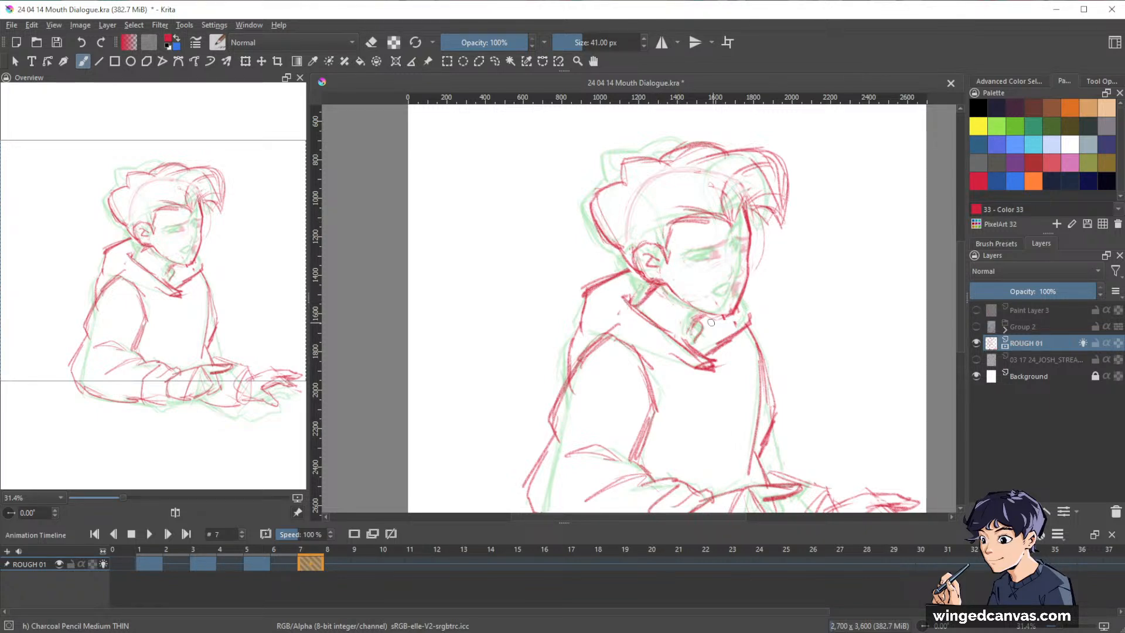
drag(691, 329, 697, 326)
mouse_move(644, 294)
mouse_down()
mouse_move(632, 309)
mouse_move(624, 299)
mouse_up()
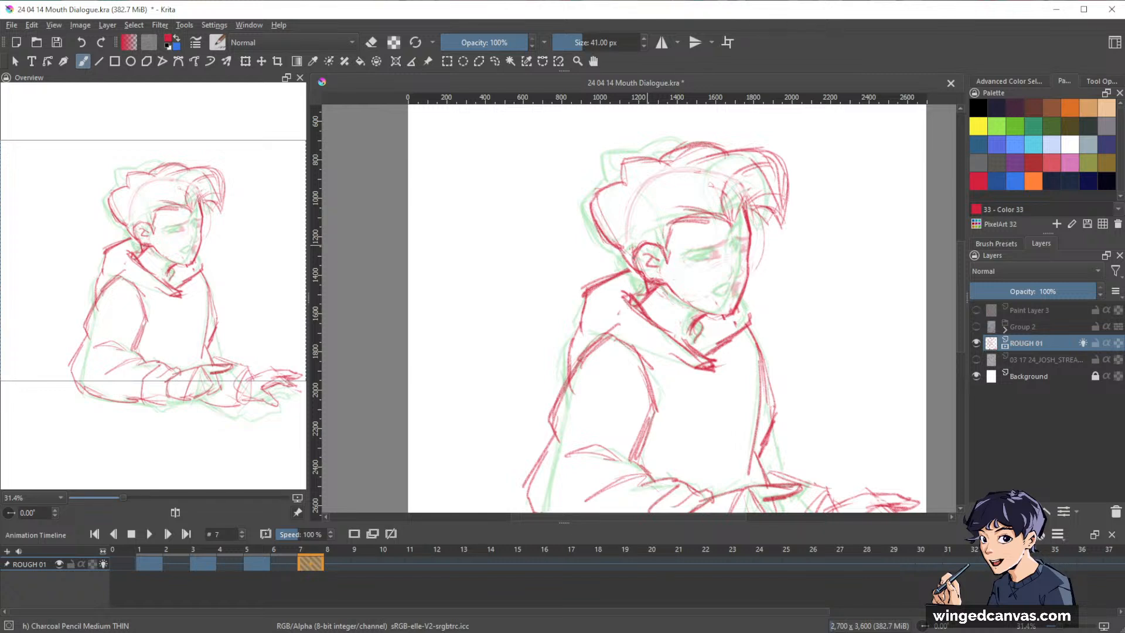
Replace the old sideburn with a pointed one in front of the ear and clean up the hairline and fringe on frame 7.
key(e)
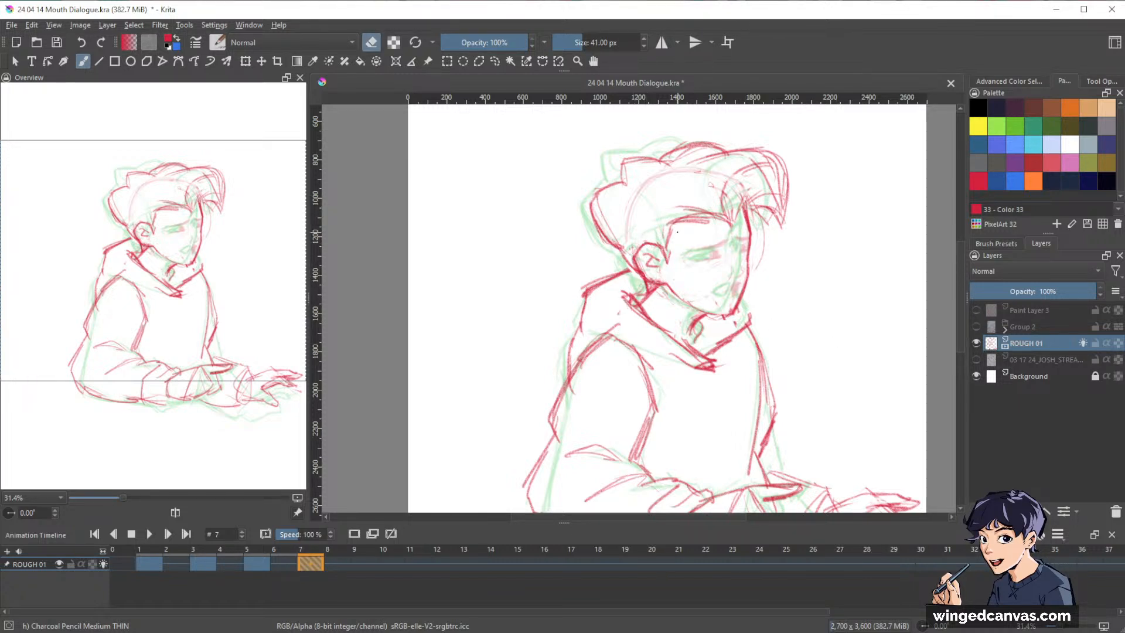
key(e)
mouse_move(684, 228)
mouse_down()
mouse_move(675, 264)
mouse_move(664, 257)
mouse_move(673, 267)
mouse_move(678, 230)
mouse_move(671, 259)
mouse_move(688, 233)
mouse_move(722, 218)
mouse_up()
key(e)
key(e)
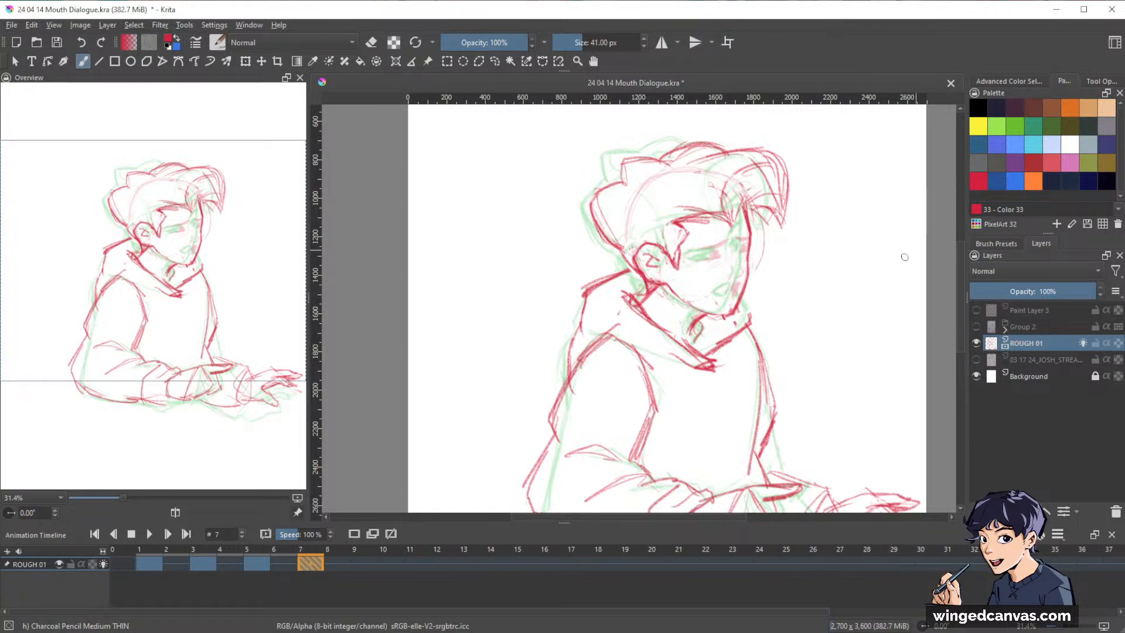
mouse_move(734, 225)
mouse_down()
mouse_move(769, 197)
mouse_move(749, 209)
mouse_up()
key(e)
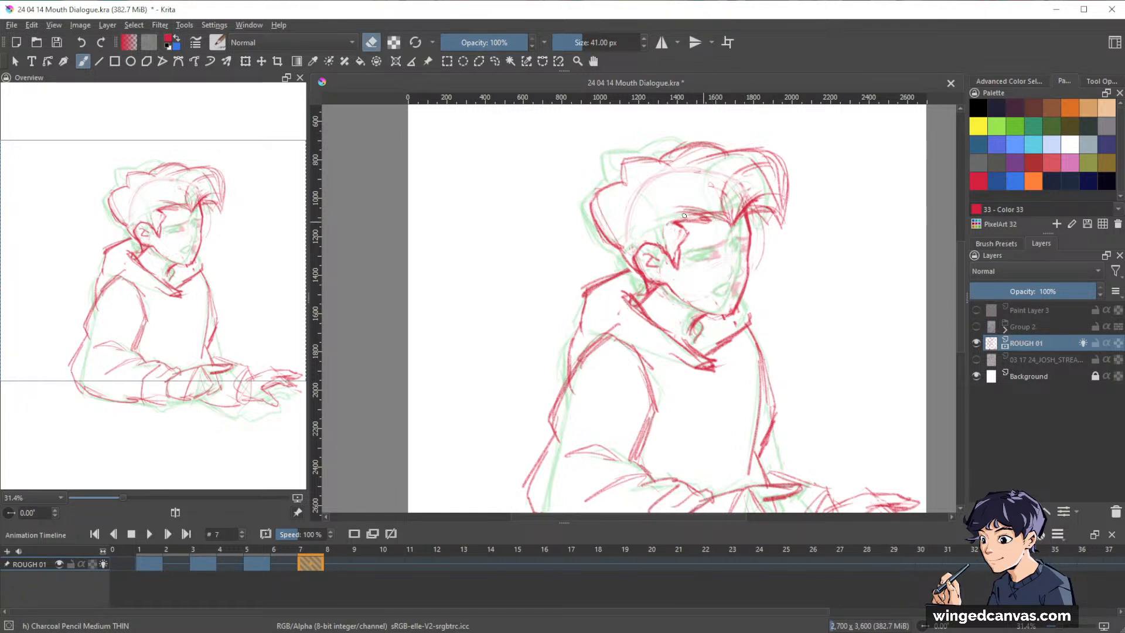
drag(668, 220, 727, 215)
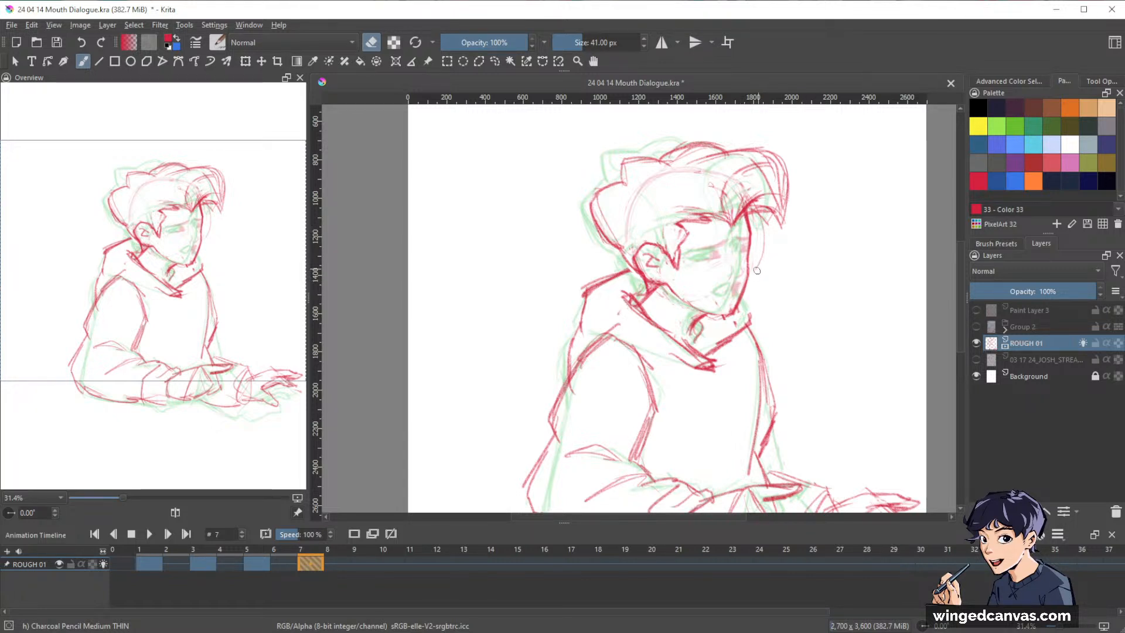
Thin the face's front edge at brow level and rework the throat lines under the chin on frame 7.
drag(748, 240, 749, 234)
key(e)
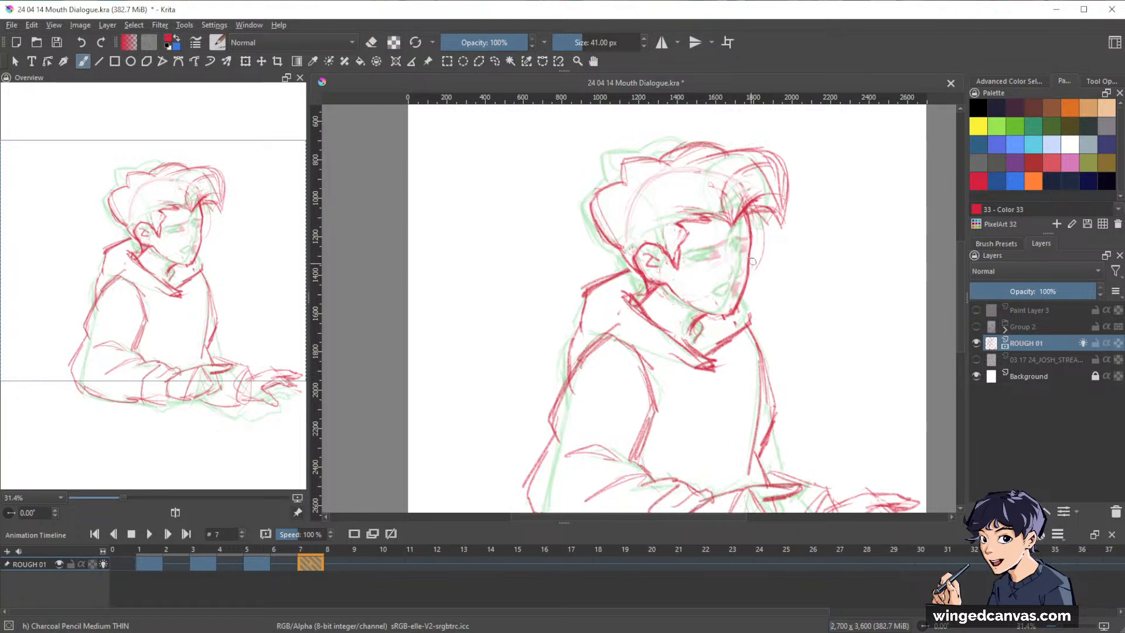
key(e)
drag(698, 315, 695, 329)
key(e)
drag(693, 320, 707, 328)
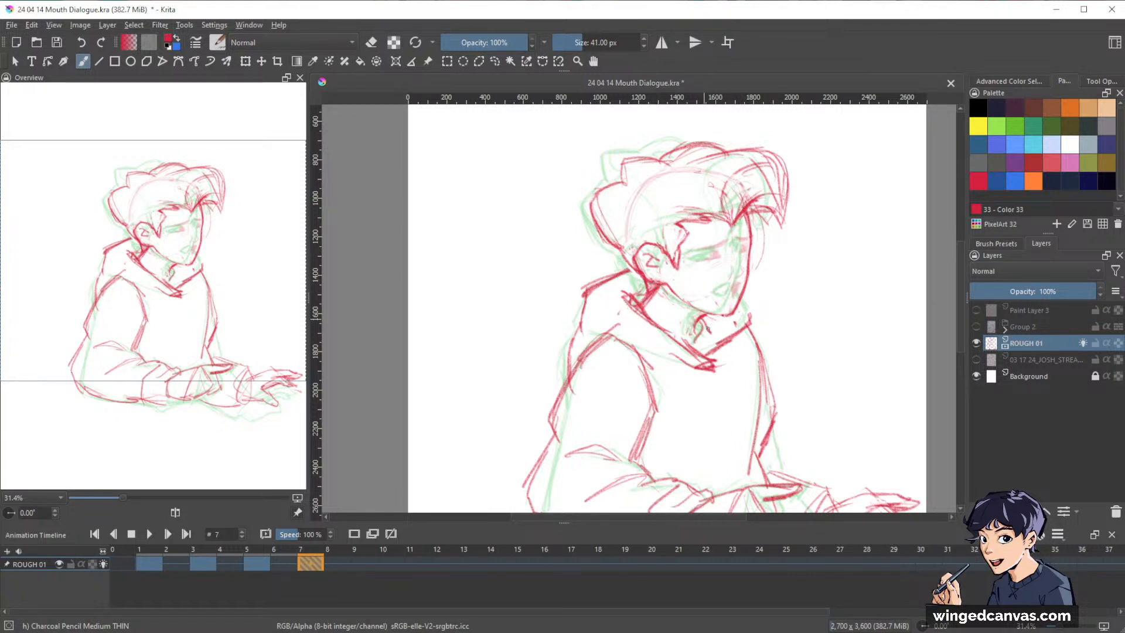
Redraw the chin and the collar edge beside it, and sketch a vertical centre guideline down the face on frame 7.
key(e)
key(e)
drag(743, 297, 750, 323)
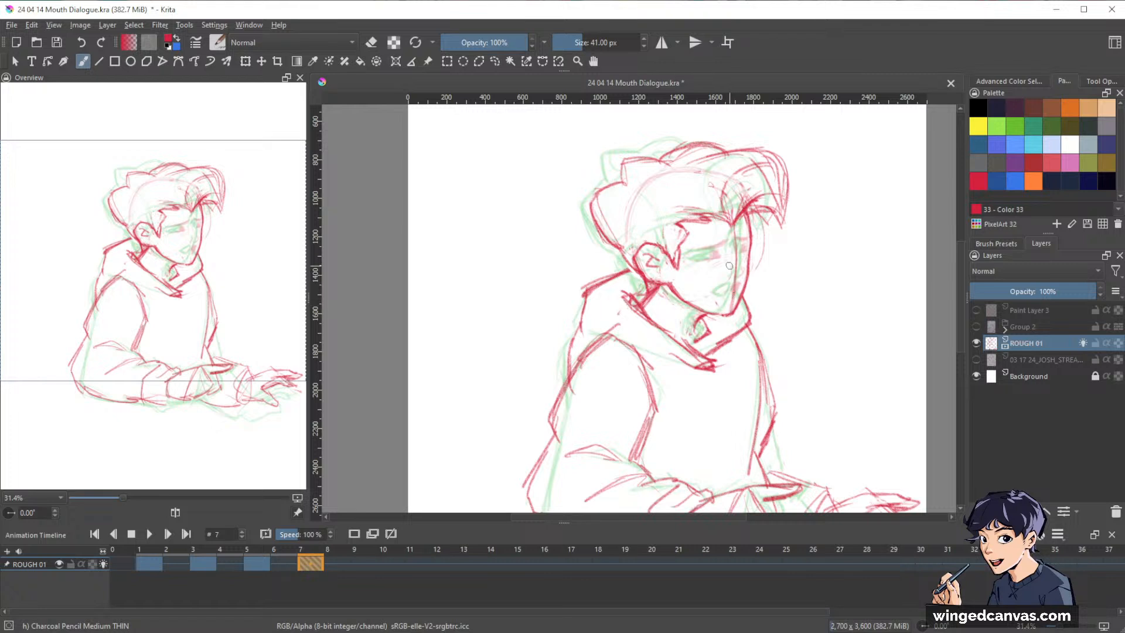
drag(695, 256, 748, 251)
key(ctrl+z)
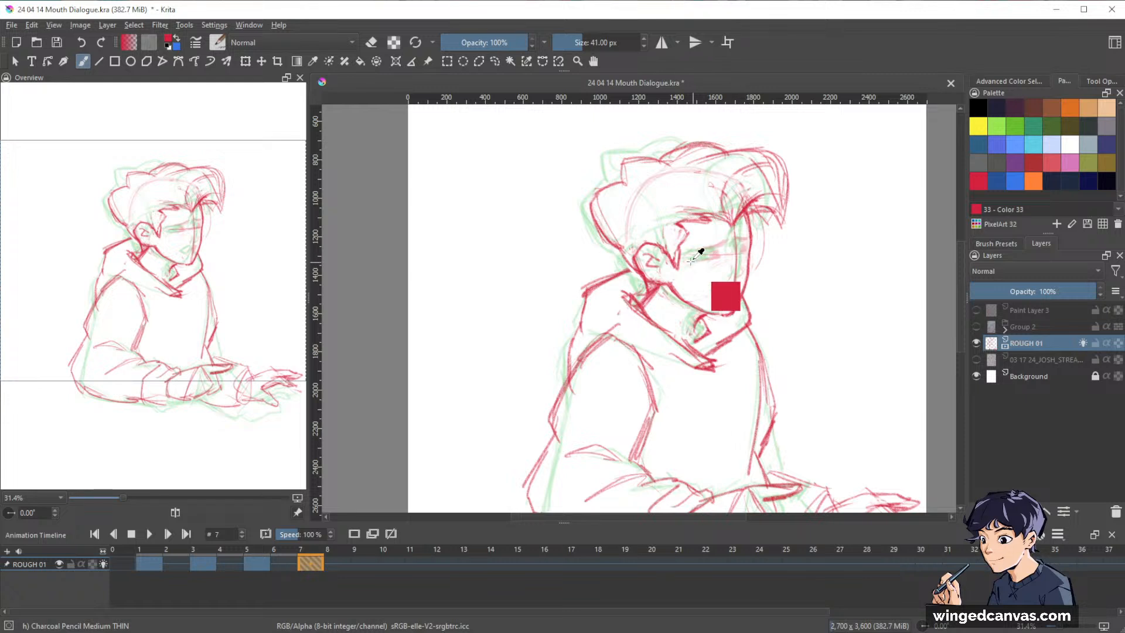
key(ctrl+z)
key(ctrl+z)
key(ctrl+z)
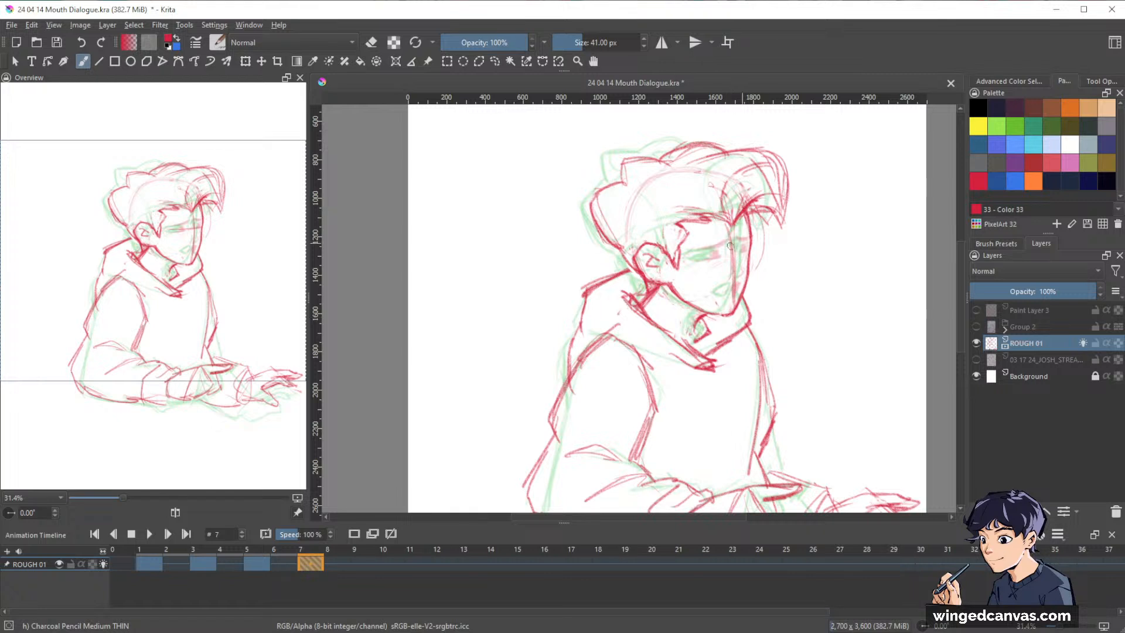
drag(681, 259, 757, 248)
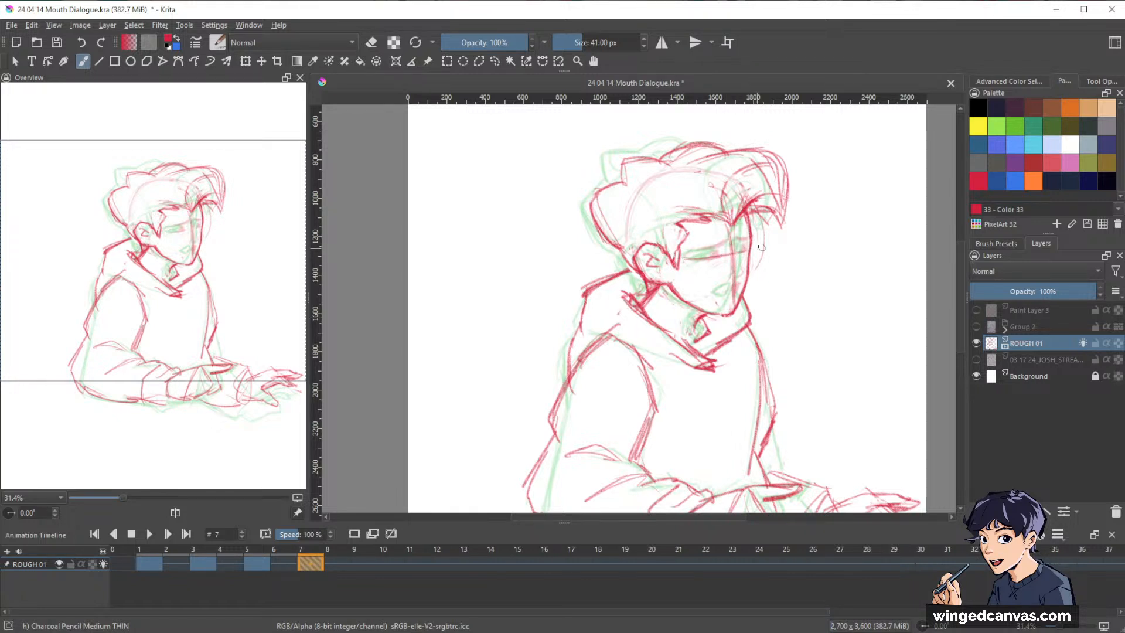
key(ctrl+z)
key(ctrl+z)
Sketch curved brow and eye guidelines across the face on frame 7 and draw both eyebrows.
drag(690, 259, 734, 252)
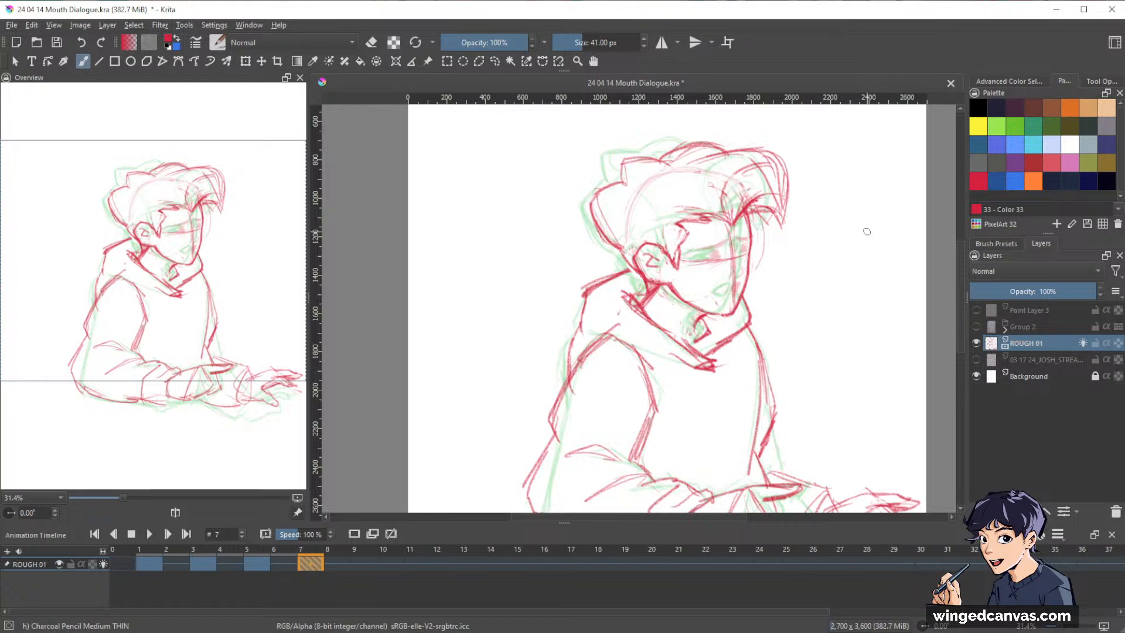
ctrl+click(762, 233)
drag(761, 234, 787, 202)
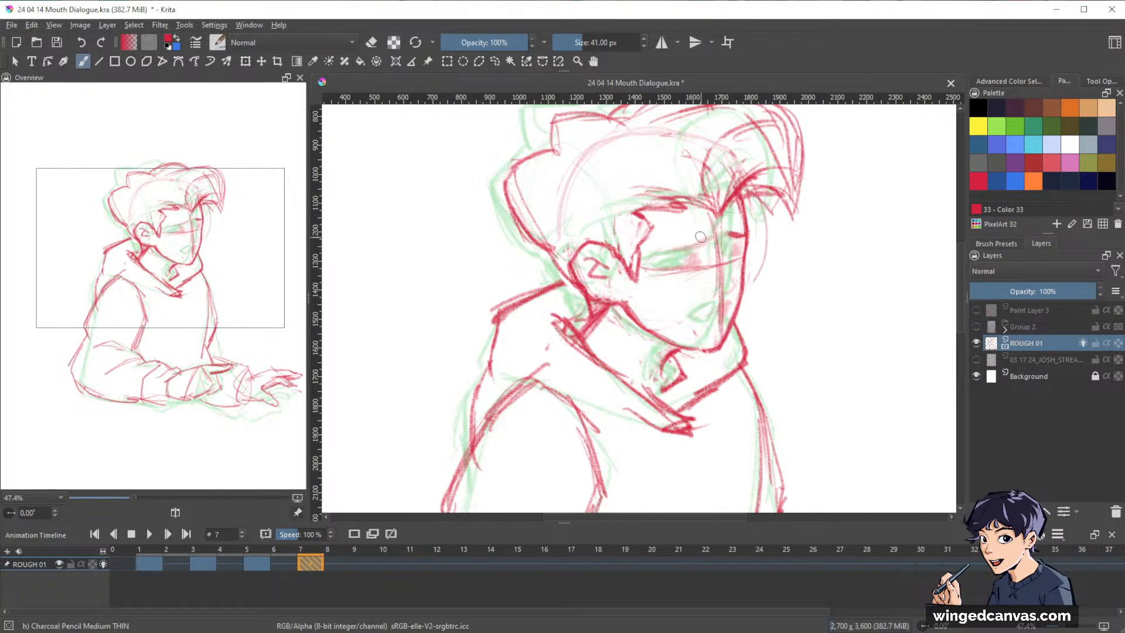
mouse_move(706, 237)
mouse_down()
mouse_move(671, 250)
mouse_move(707, 236)
mouse_up()
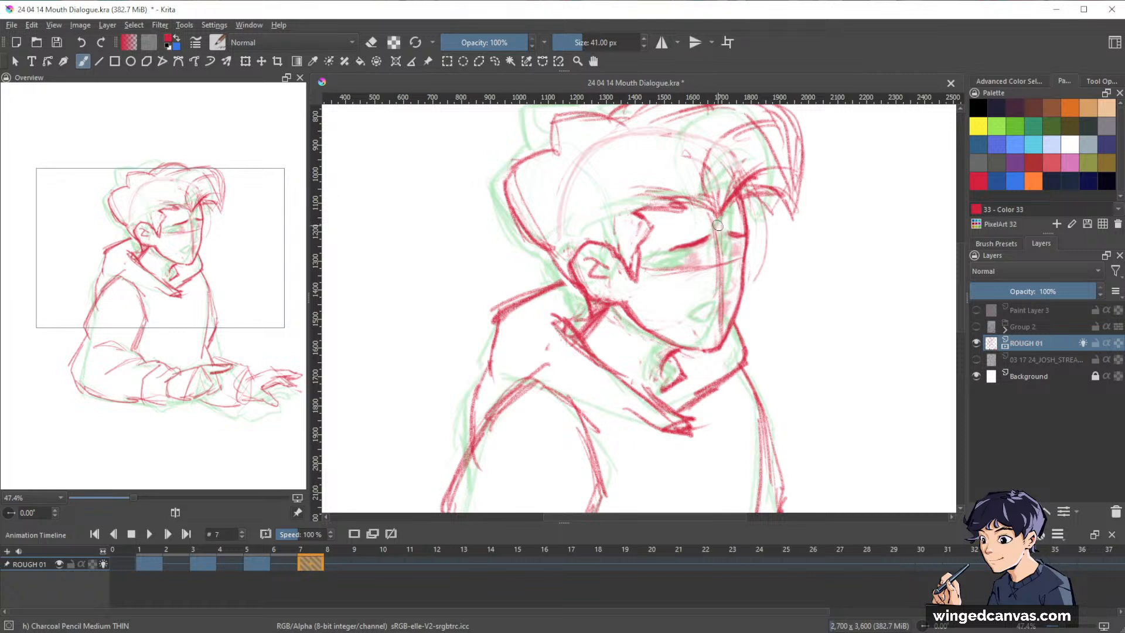
Erase the vertical centre guideline of the face on frame 7, redraw it from the fringe to the chin and clean up its lower end.
key(e)
mouse_move(718, 227)
mouse_down()
mouse_move(718, 305)
mouse_move(717, 277)
mouse_up()
key(e)
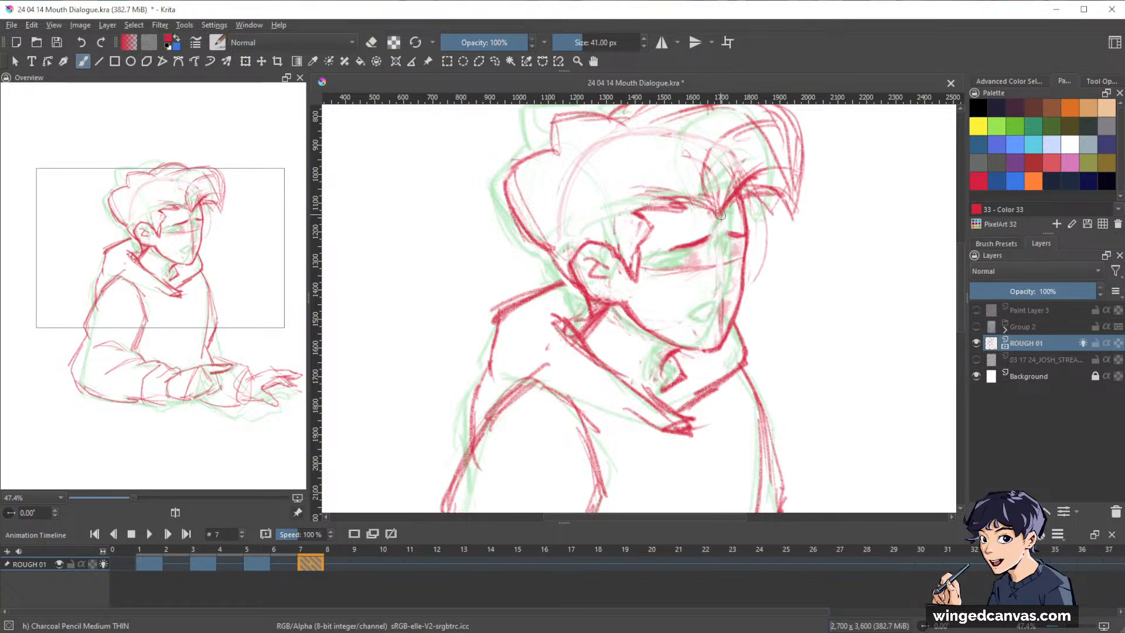
drag(723, 220, 718, 335)
key(e)
drag(721, 293, 710, 345)
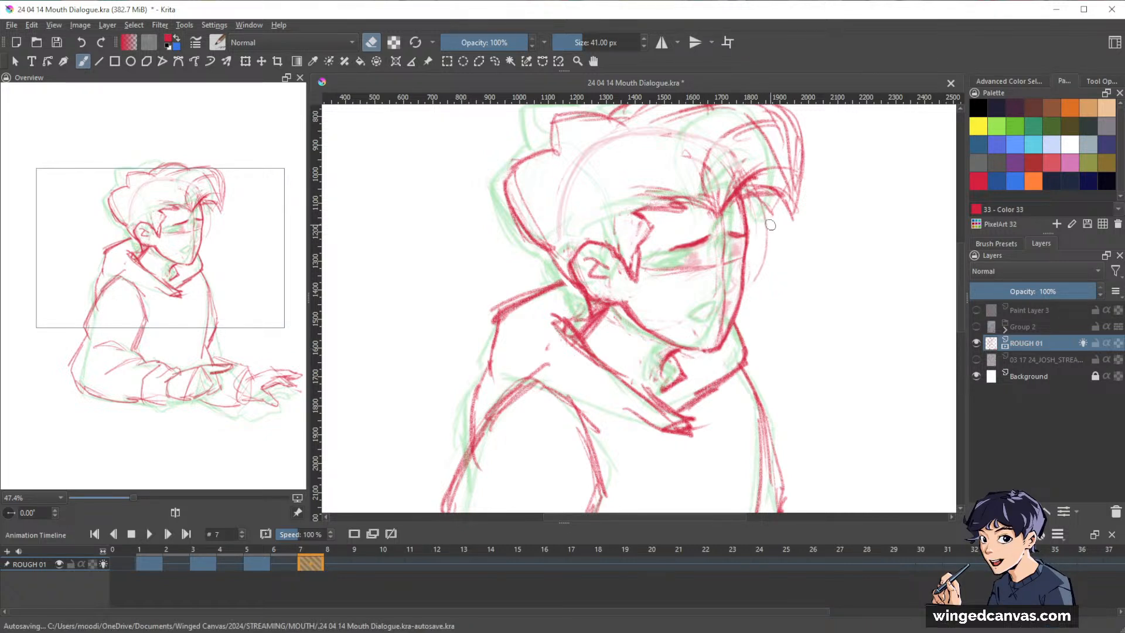
Erase the stray construction curve in front of the face on frame 7 and sketch the nose and mouth.
key(e)
key(e)
mouse_move(766, 229)
mouse_down()
mouse_move(757, 281)
mouse_move(766, 256)
mouse_up()
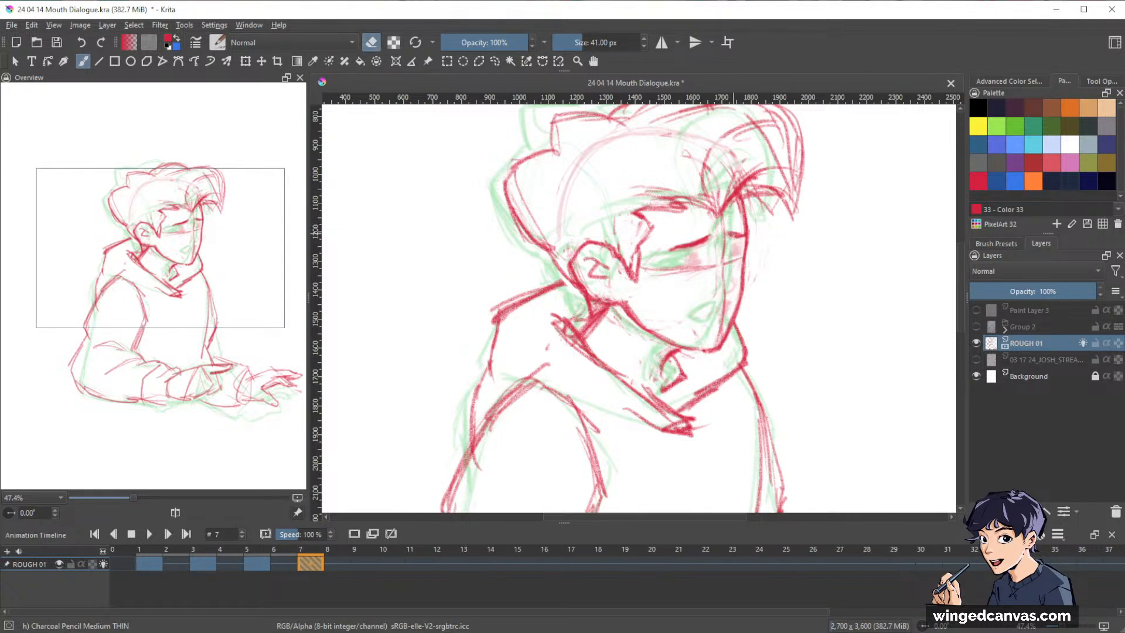
key(e)
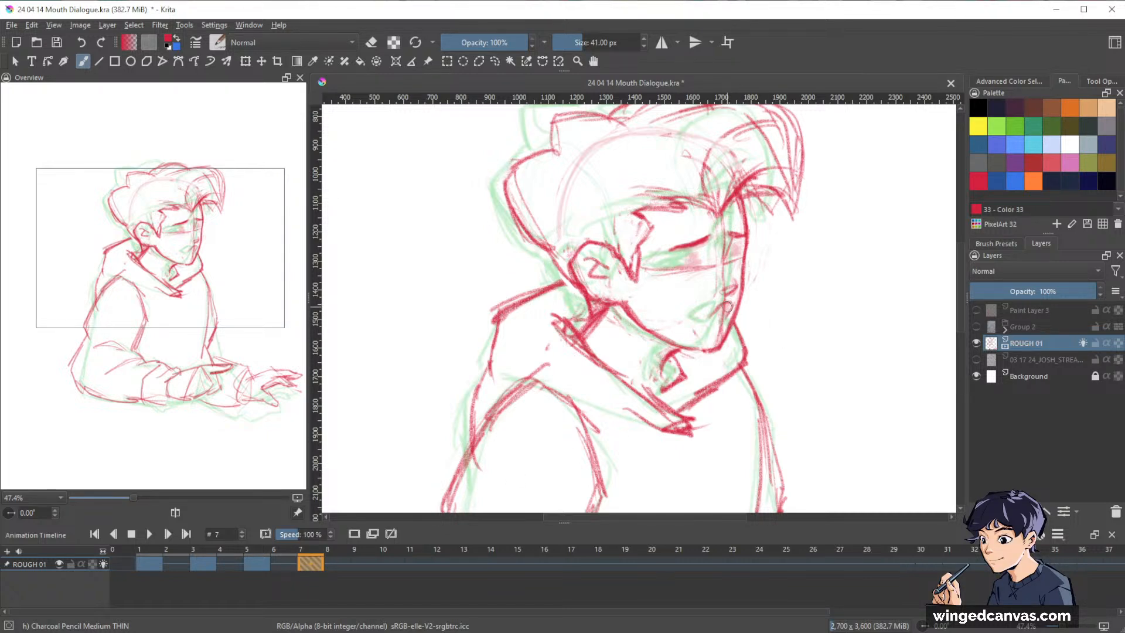
Show the 03 17 24_JOSH_STREA... sketch layer as a reference and redraw frame 7's mouth as a small, dark open shape.
click(978, 360)
drag(862, 283, 761, 378)
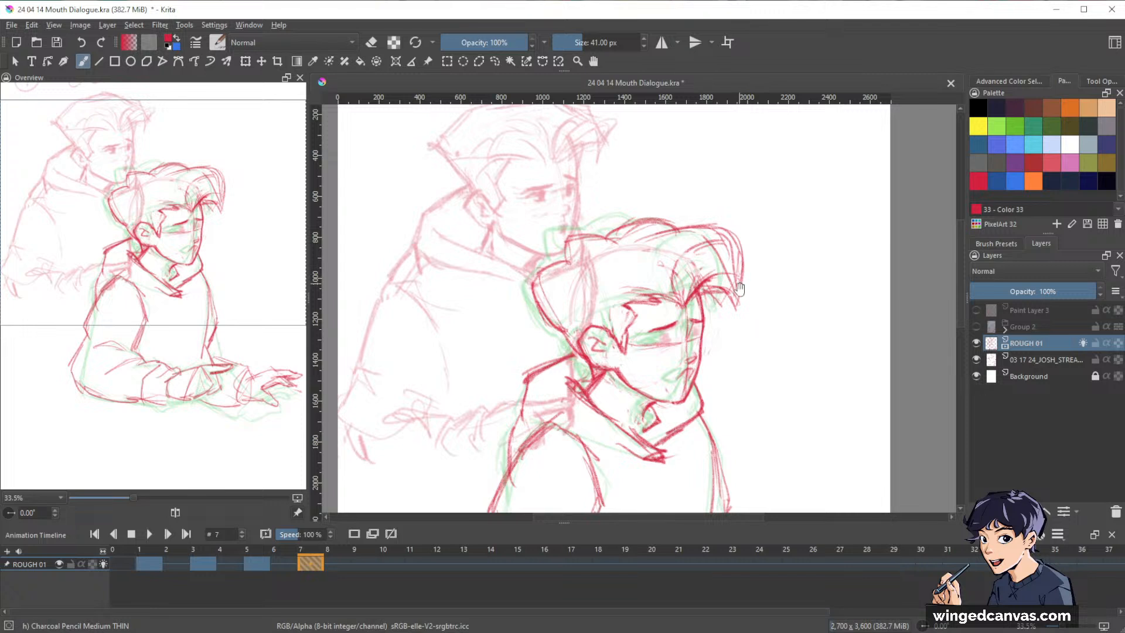
mouse_move(750, 340)
mouse_down()
mouse_move(790, 338)
mouse_move(763, 344)
mouse_move(785, 358)
mouse_up()
drag(791, 366, 798, 395)
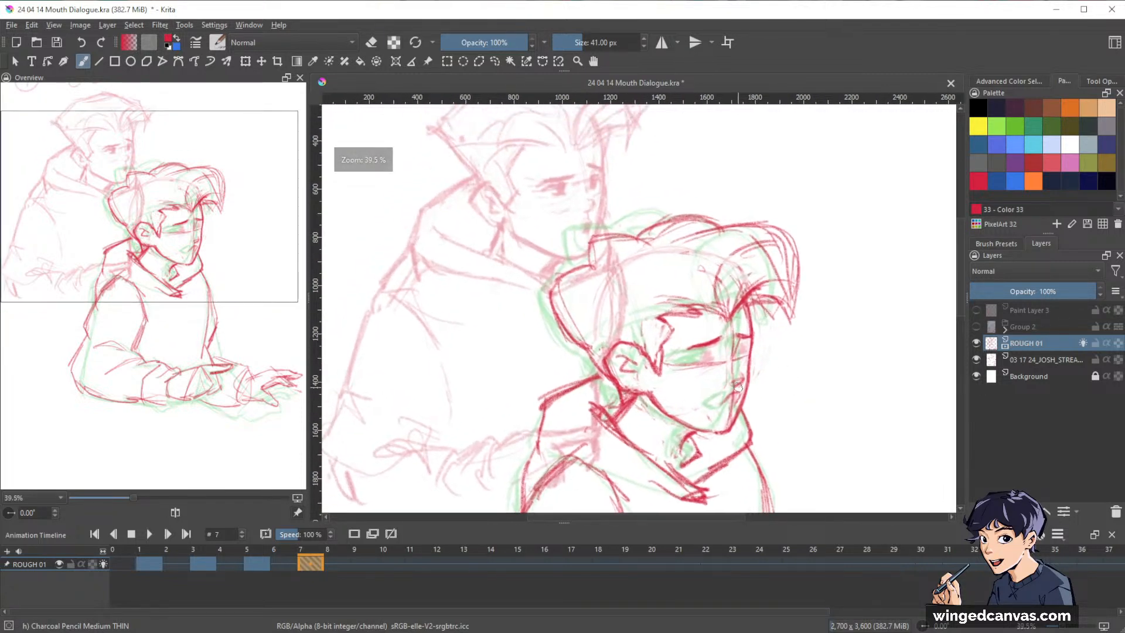
key(e)
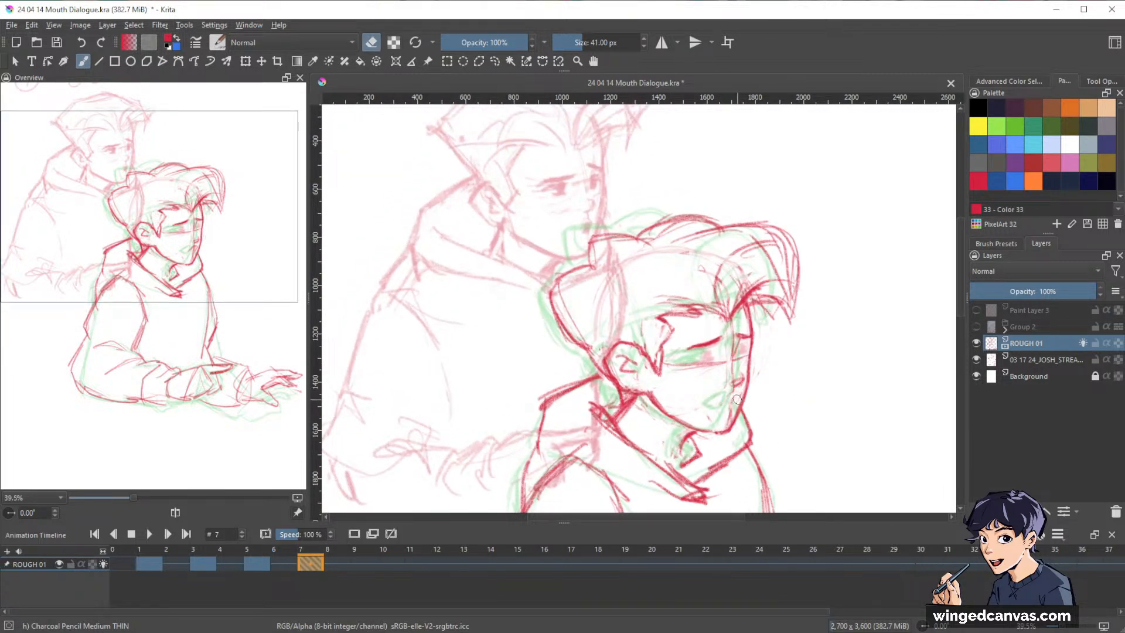
key(e)
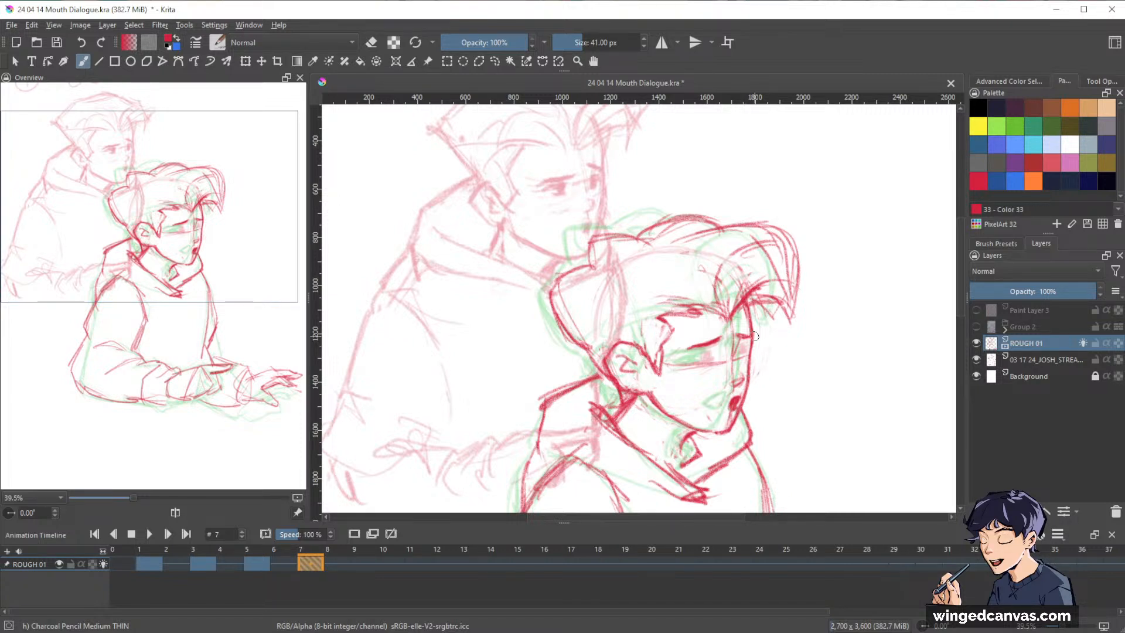
Erase the remains of the centre guideline between the brows and the nose on frame 7.
key(e)
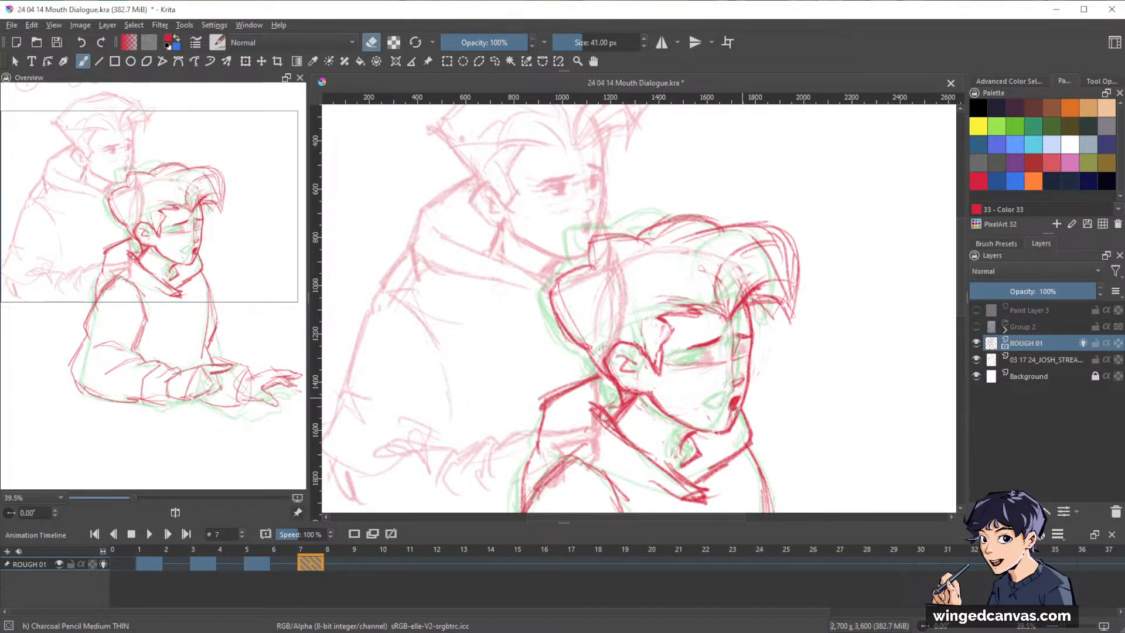
drag(737, 335, 742, 358)
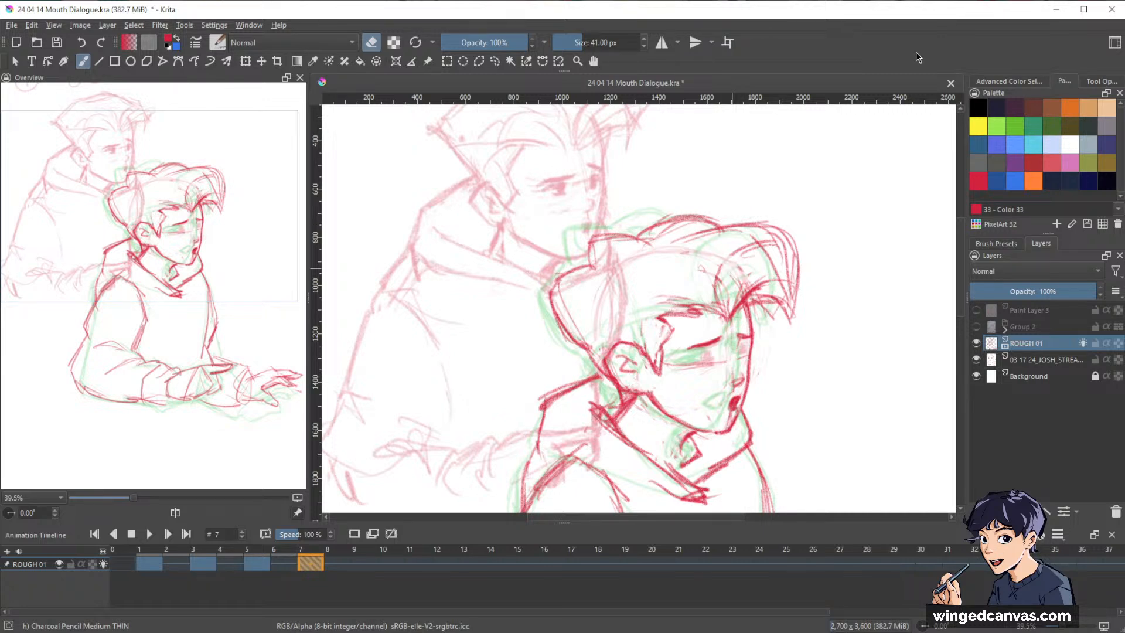
scroll(842, 293, down, 3)
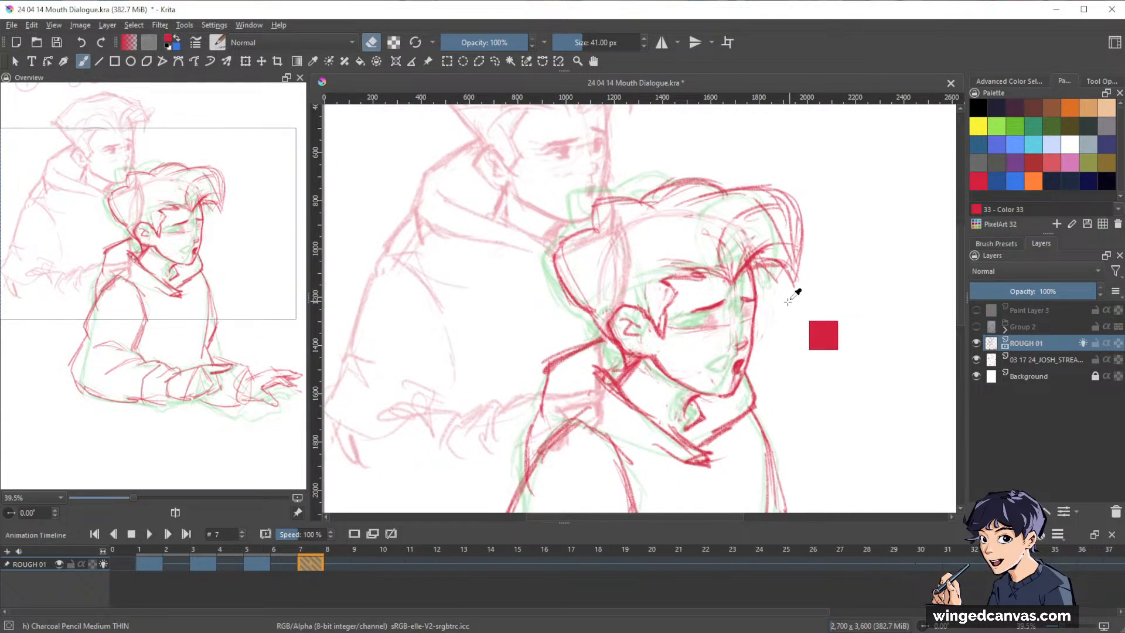
scroll(790, 299, up, 2)
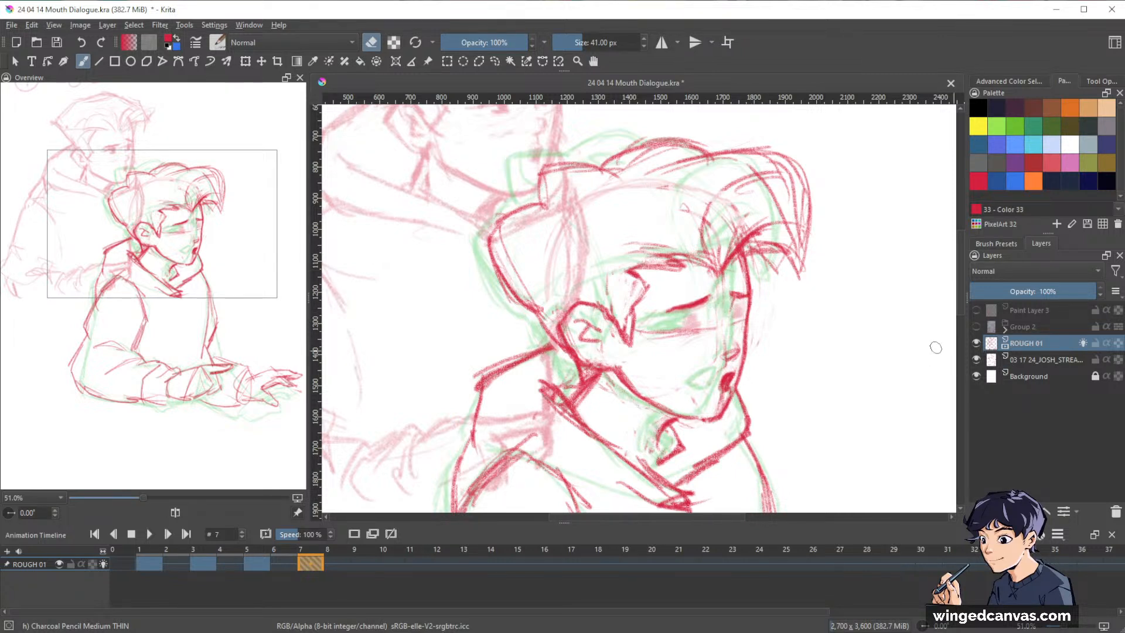
drag(809, 303, 825, 304)
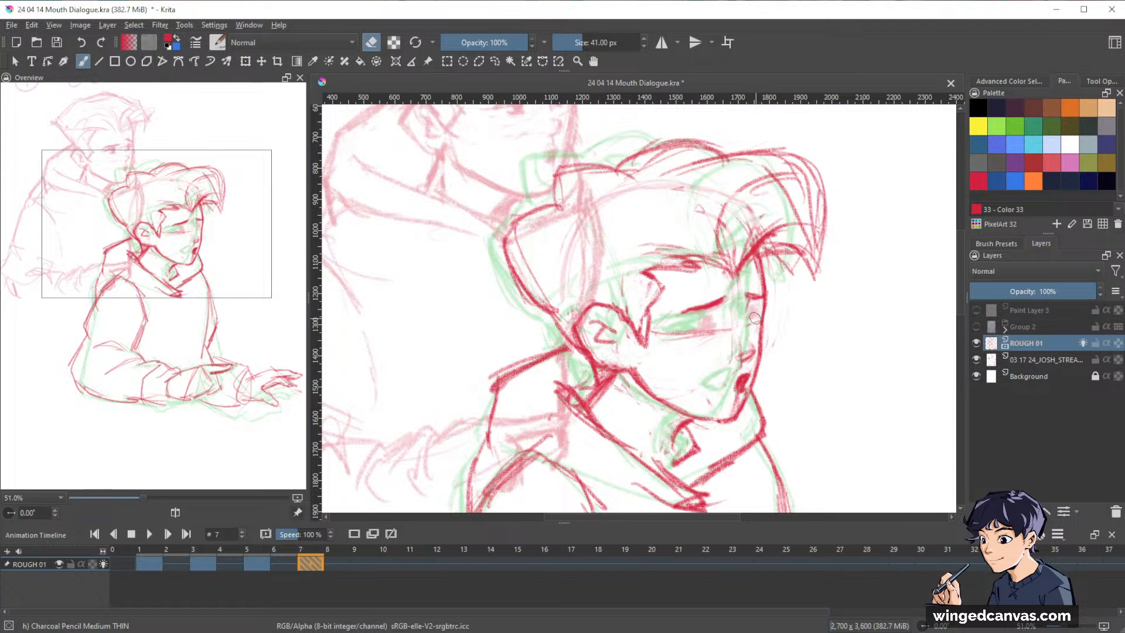
Draw both half-closed eyes under the brows on frame 7 and strengthen the brow strokes.
key(e)
drag(701, 326, 709, 323)
drag(709, 323, 691, 327)
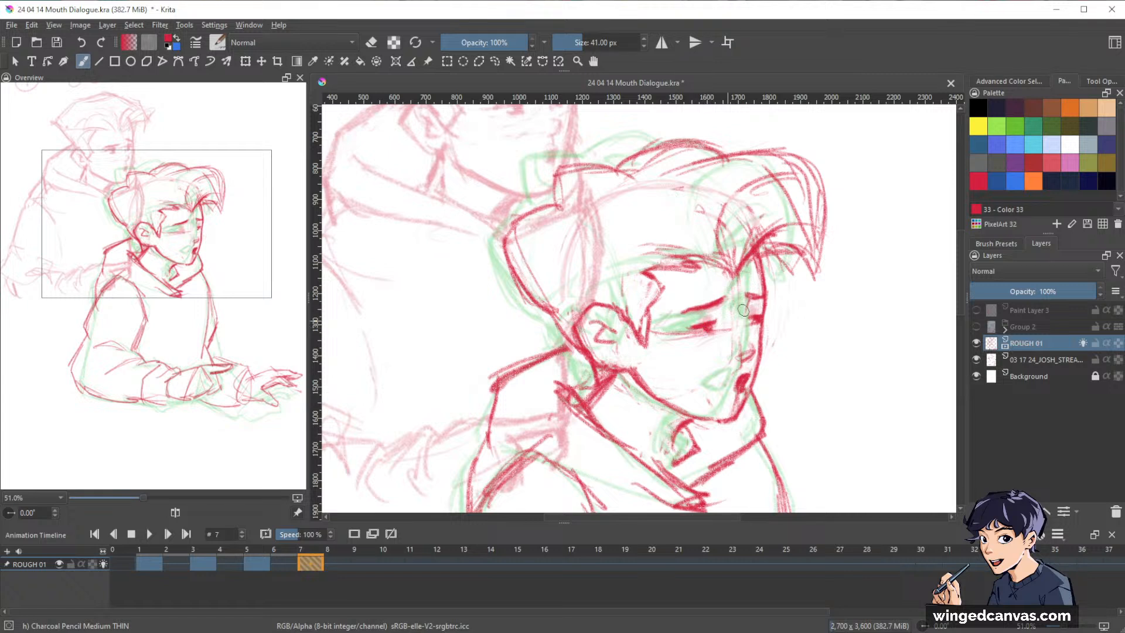
key(e)
key(e)
drag(812, 297, 822, 255)
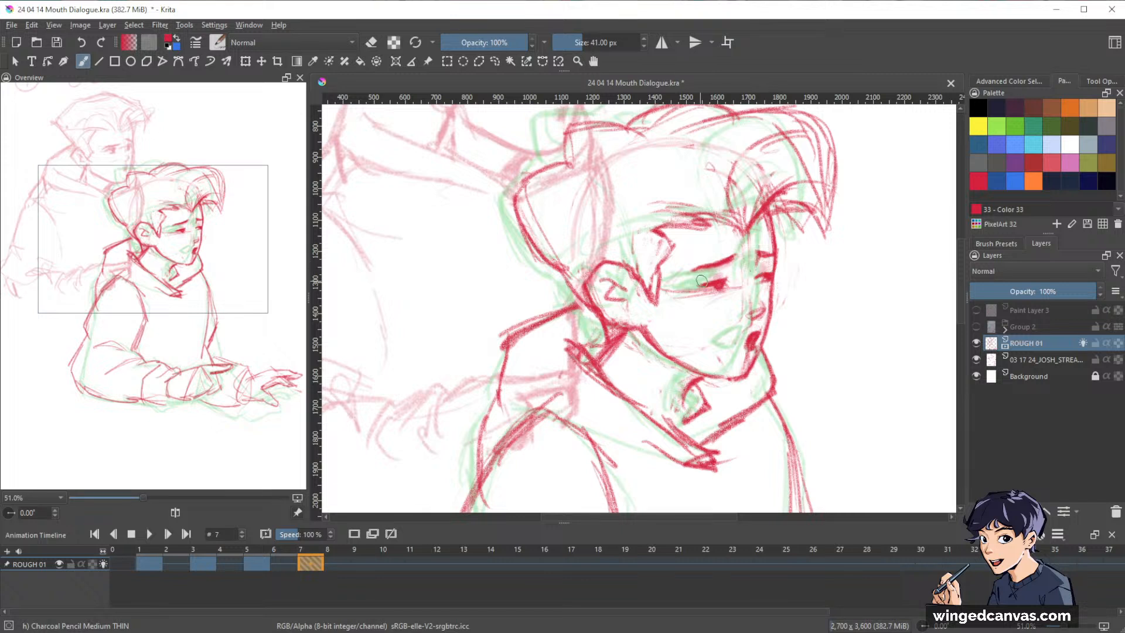
Erase the eye guideline around the near eye on frame 7 and hide the 03 17 24_JOSH_STREA... reference layer.
key(e)
mouse_move(668, 289)
mouse_down()
mouse_move(771, 288)
mouse_move(829, 259)
mouse_move(749, 306)
mouse_up()
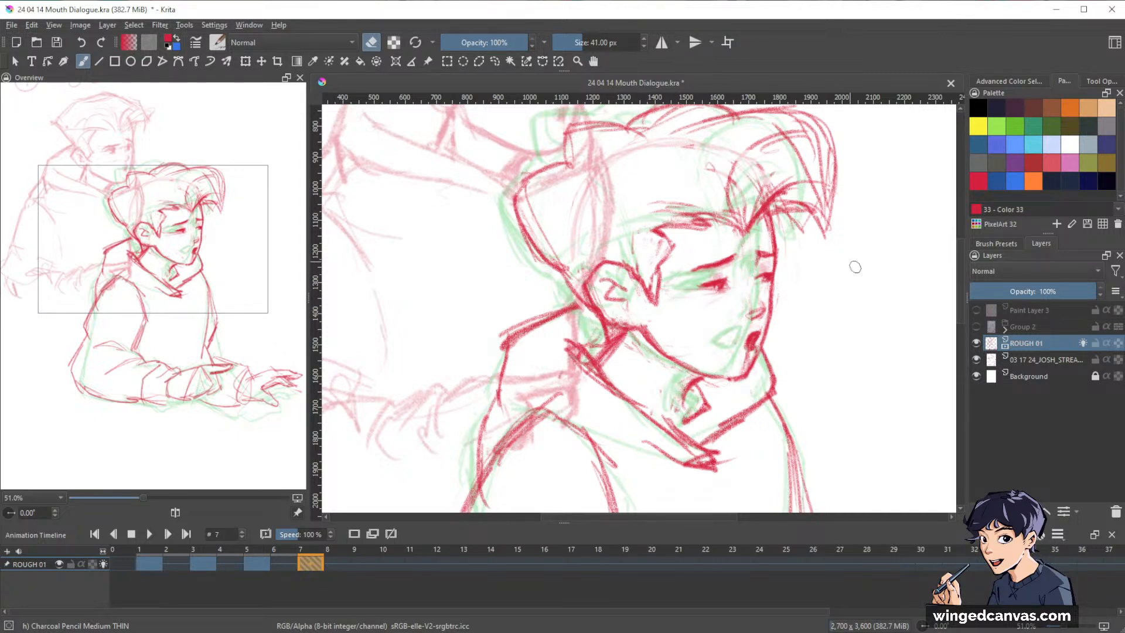
drag(882, 280, 836, 322)
drag(872, 371, 829, 320)
click(976, 360)
mouse_move(893, 307)
mouse_down()
mouse_move(878, 338)
mouse_move(857, 190)
mouse_move(825, 180)
mouse_up()
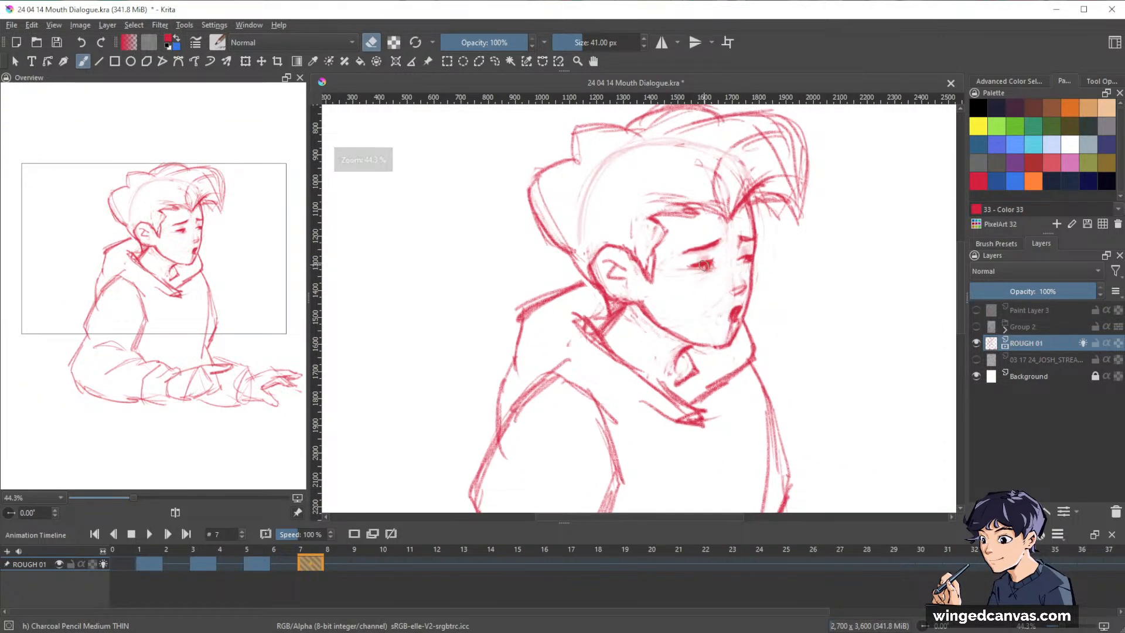
Refine the shape of both eyes on frame 7, alternating between drawing and erasing to define the dark lids and pupils.
key(e)
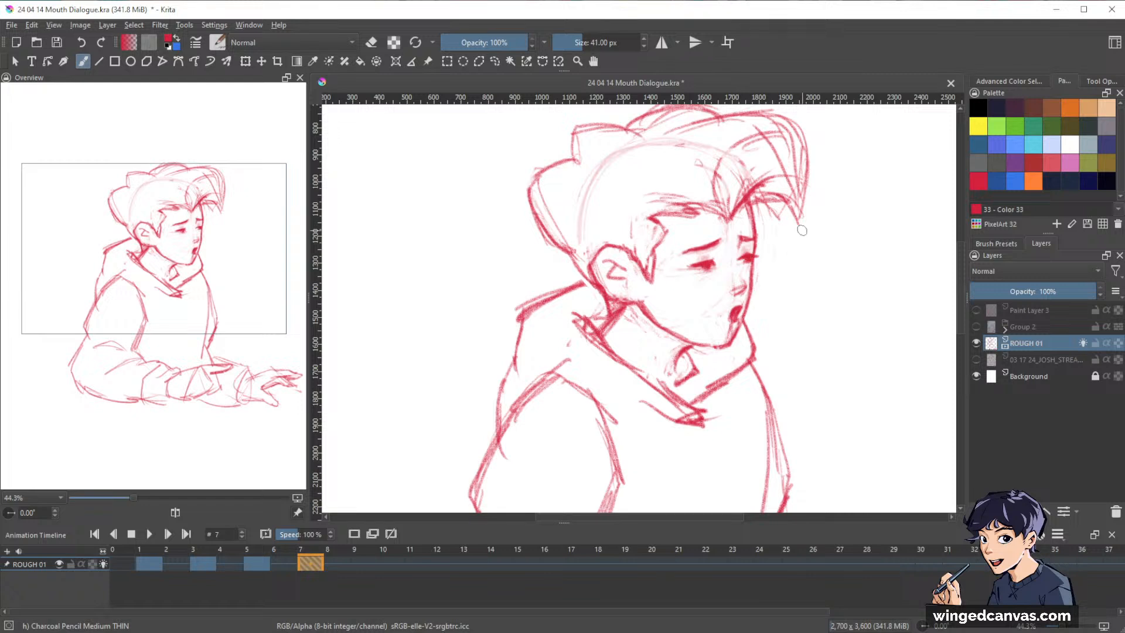
key(e)
key(e)
key(e)
key(e)
key(e)
key(e)
key(e)
key(e)
key(e)
mouse_move(709, 257)
mouse_down()
mouse_move(690, 268)
mouse_move(699, 263)
mouse_up()
key(e)
key(e)
drag(890, 252, 841, 299)
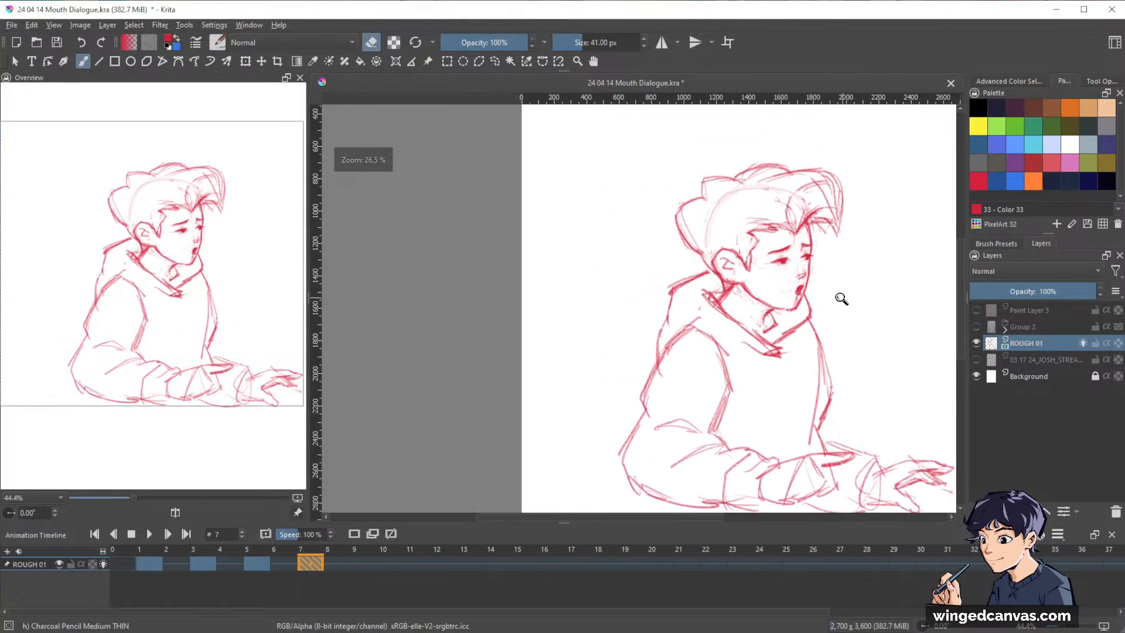
Clean up and redraw the jawline from below the ear toward the chin on frame 7, and touch up the throat line.
mouse_move(858, 344)
mouse_down()
mouse_move(740, 322)
mouse_move(738, 234)
mouse_move(752, 216)
mouse_up()
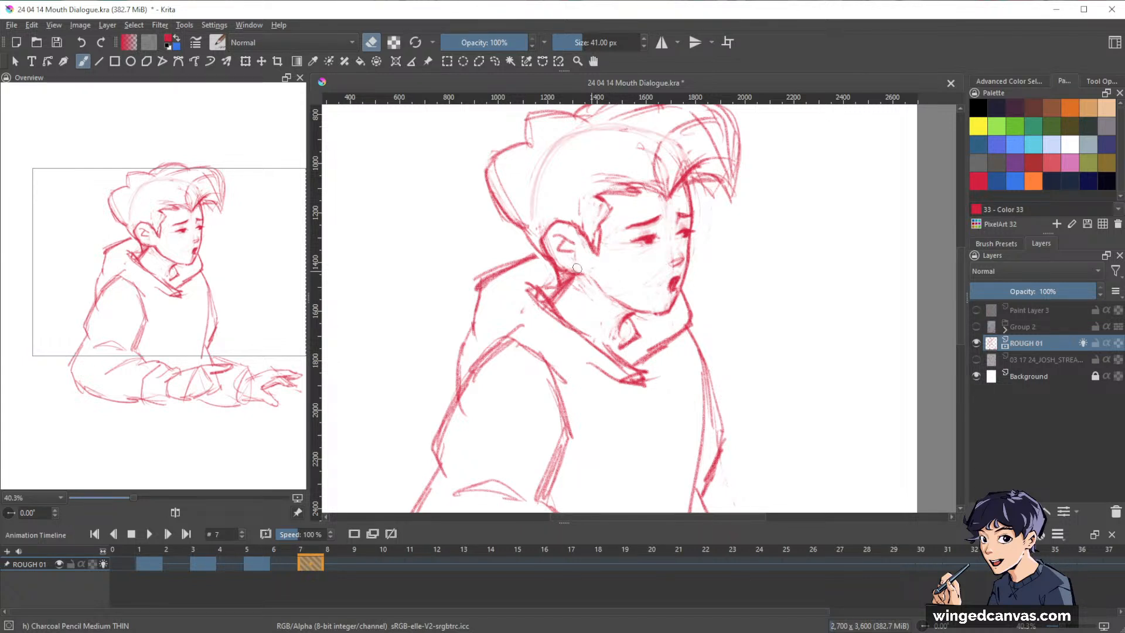
key(e)
mouse_move(592, 278)
mouse_down()
mouse_move(660, 311)
mouse_move(614, 296)
mouse_up()
key(e)
key(e)
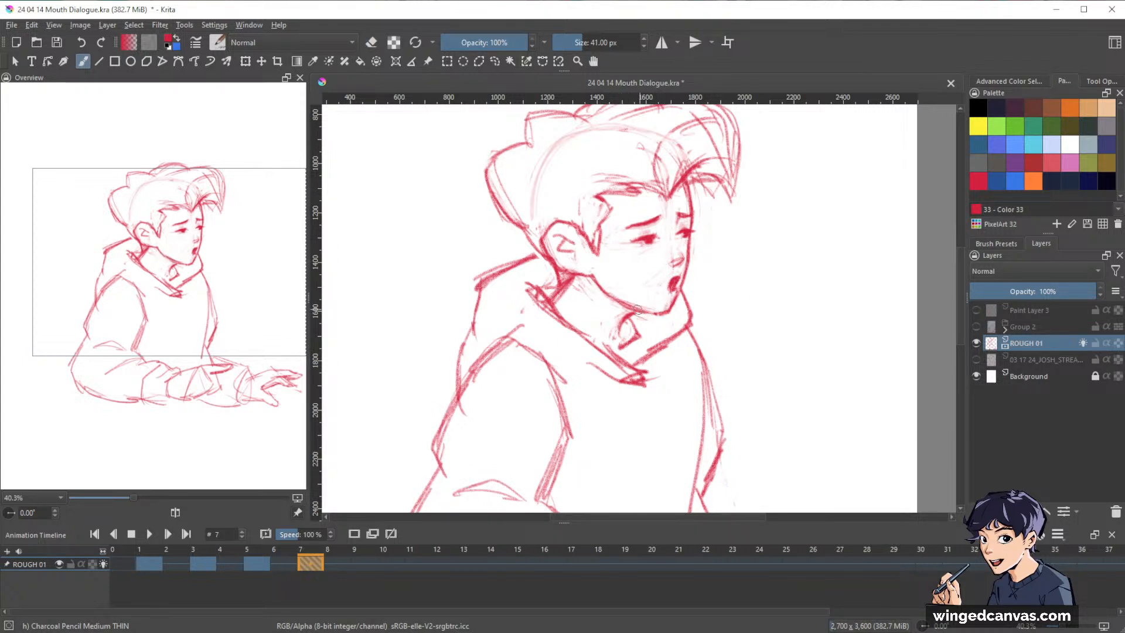
drag(636, 310, 619, 331)
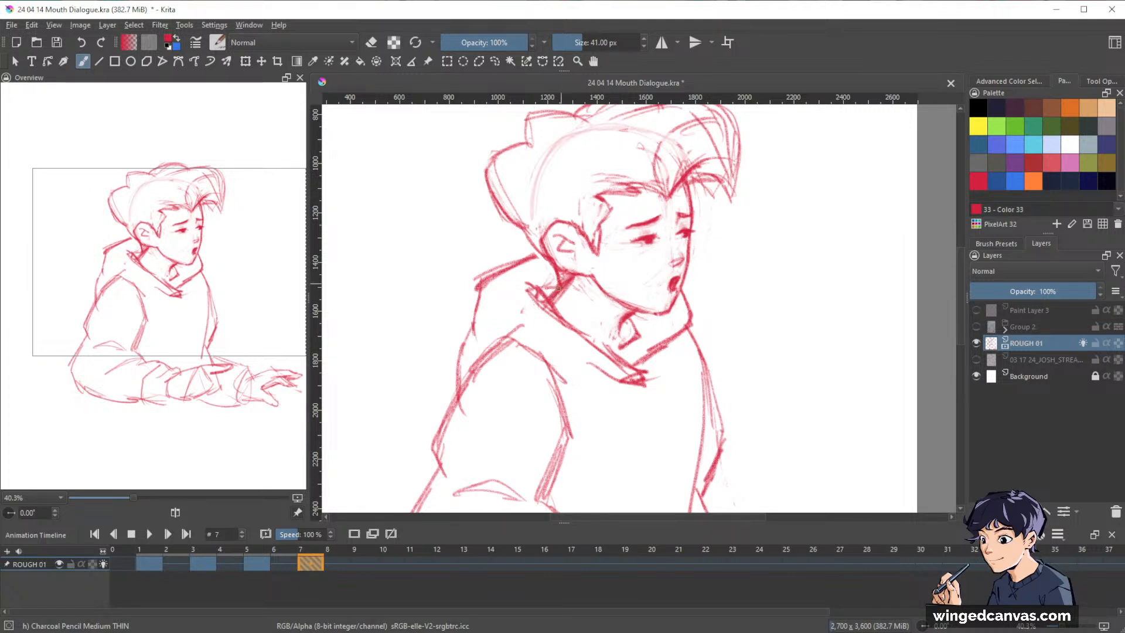
Rework the short neck line between the ear and the hood collar on frame 7.
key(e)
key(e)
drag(565, 281, 561, 295)
mouse_move(566, 282)
mouse_down()
mouse_move(552, 304)
mouse_move(564, 290)
mouse_up()
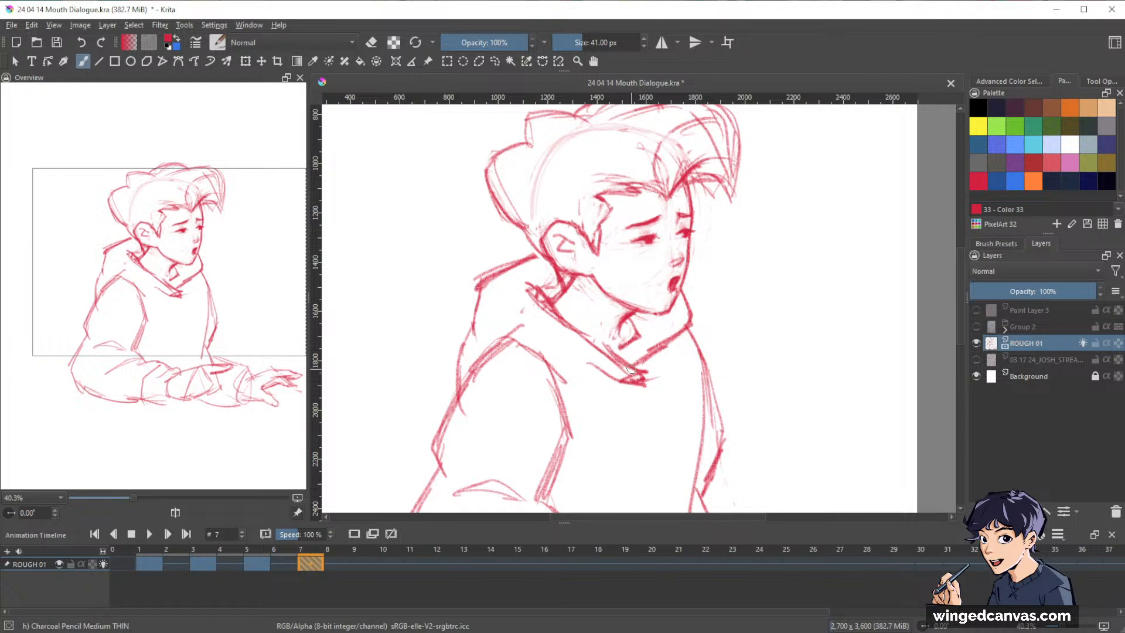
Add a short stroke at the crown on frame 7 and fade the outline of the back hair with the Eraser Circle brush.
drag(811, 262, 831, 320)
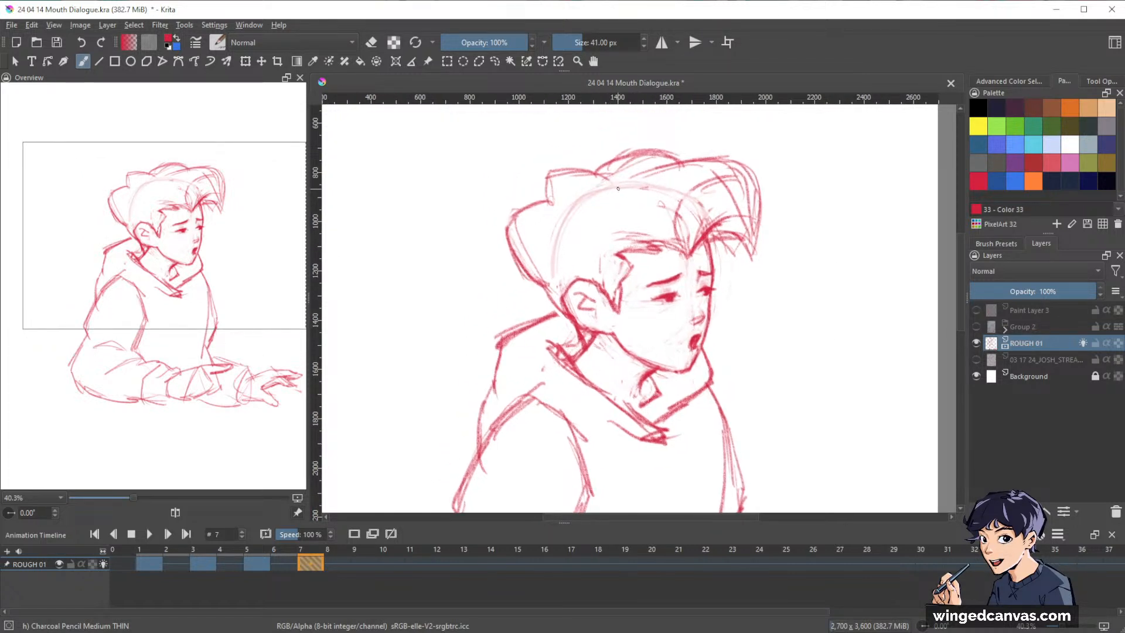
drag(618, 188, 614, 191)
key(e)
mouse_move(513, 230)
mouse_down()
mouse_move(530, 281)
mouse_move(522, 264)
mouse_up()
key(slash)
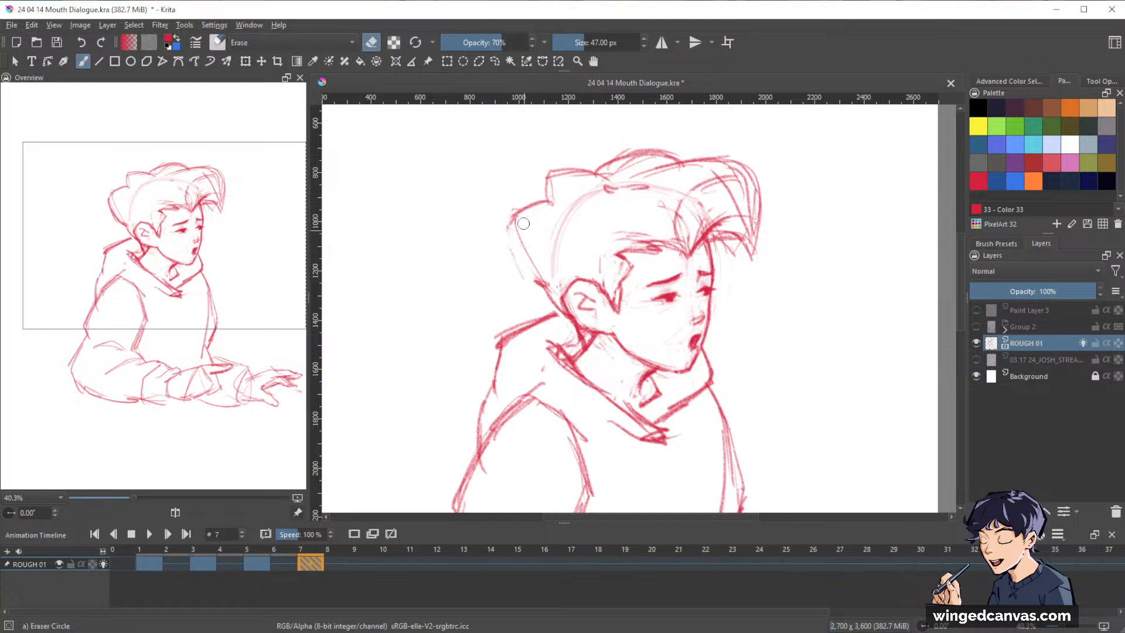
drag(512, 212, 545, 290)
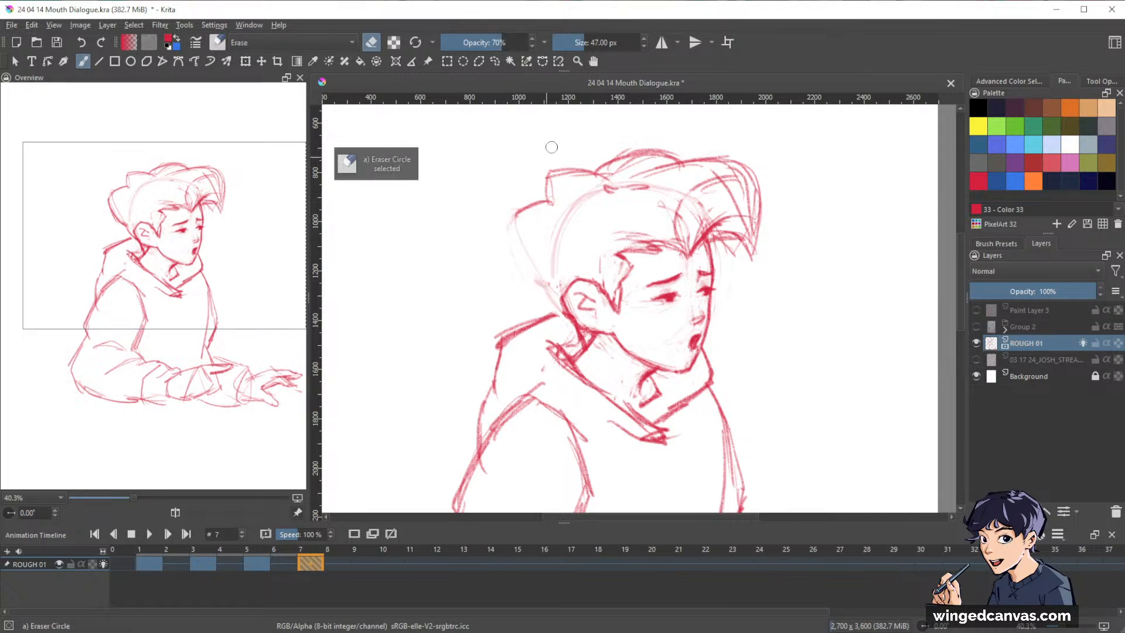
key(slash)
key(slash)
key(slash)
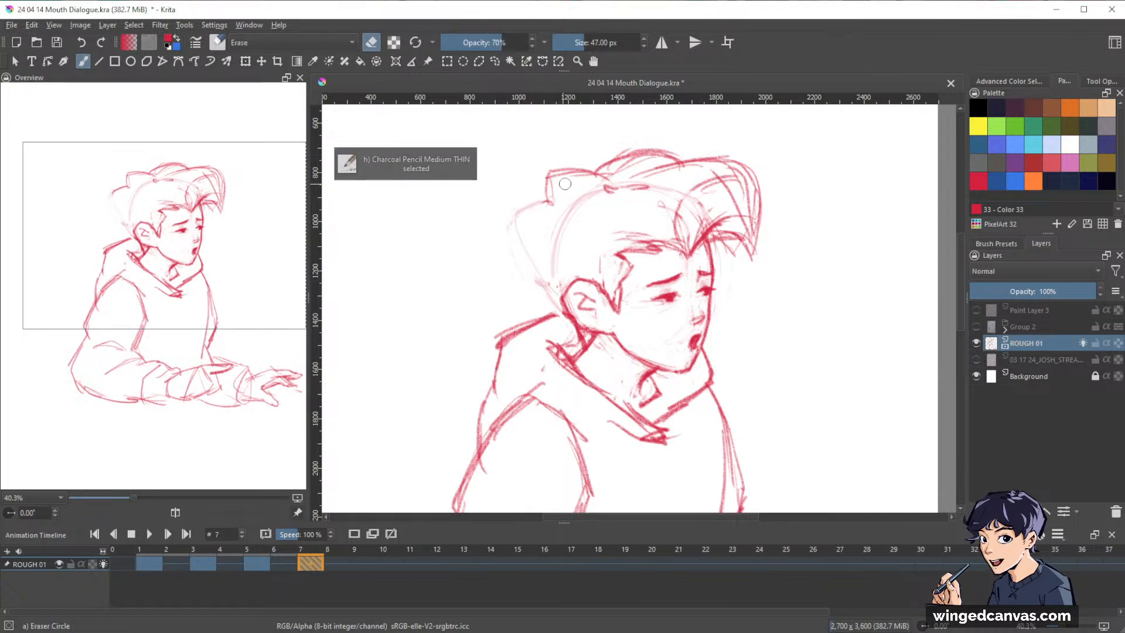
key(slash)
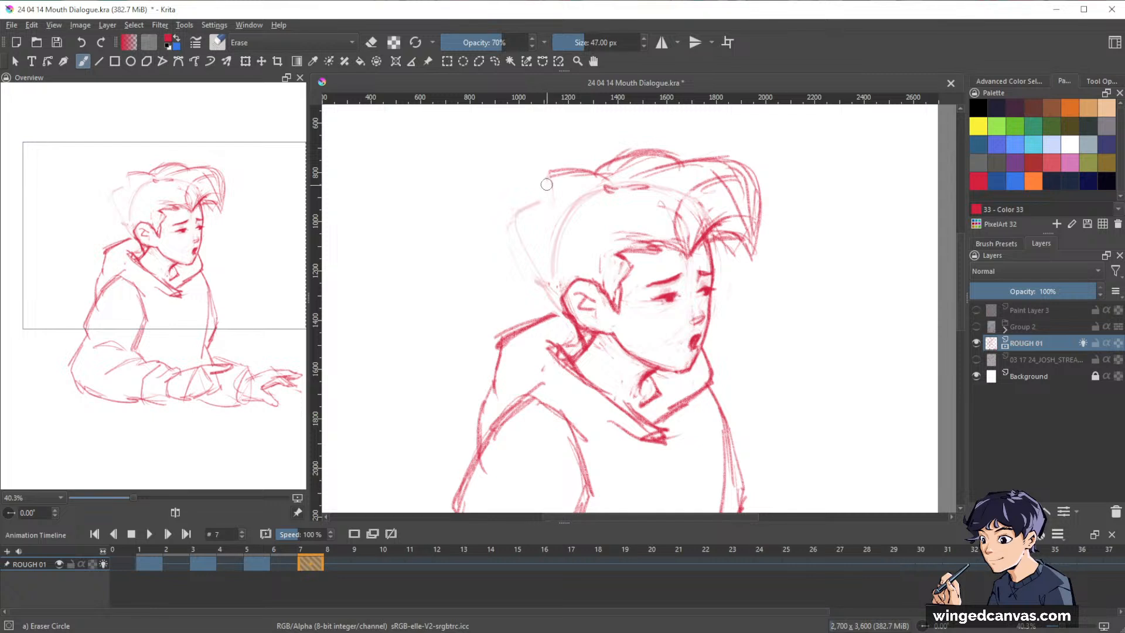
Redraw the outline of the back hair from the crown down to the nape on frame 7 with the Charcoal Pencil Medium THIN brush.
key(slash)
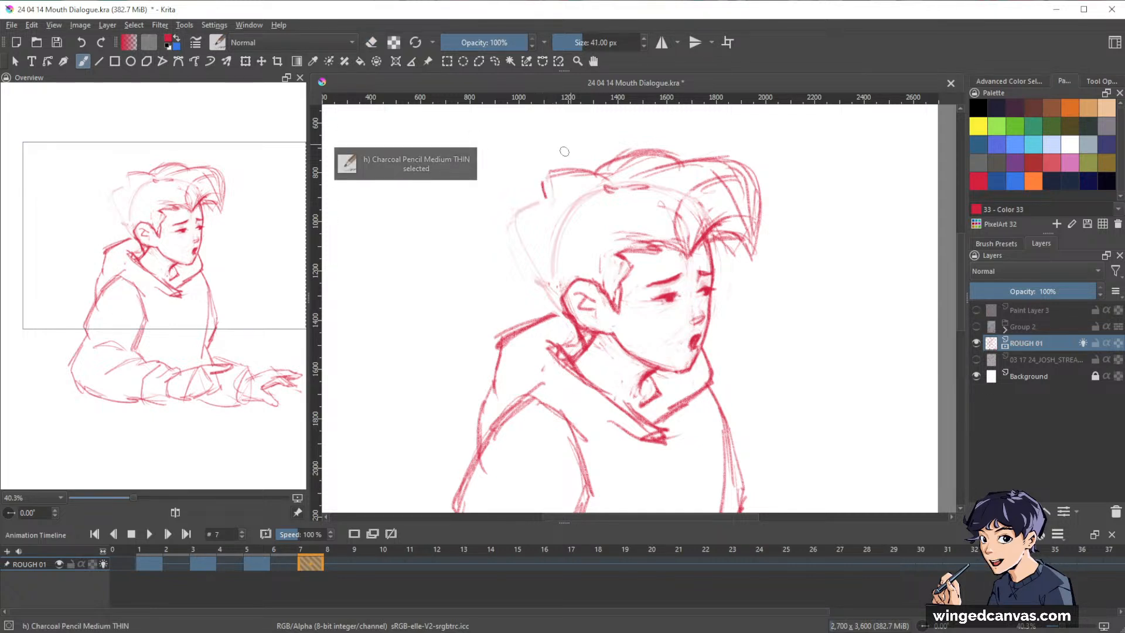
mouse_move(544, 194)
mouse_down()
mouse_move(593, 172)
mouse_move(513, 226)
mouse_move(539, 270)
mouse_up()
mouse_move(528, 215)
mouse_down()
mouse_move(508, 236)
mouse_move(539, 277)
mouse_up()
drag(509, 235, 592, 323)
drag(859, 314, 836, 314)
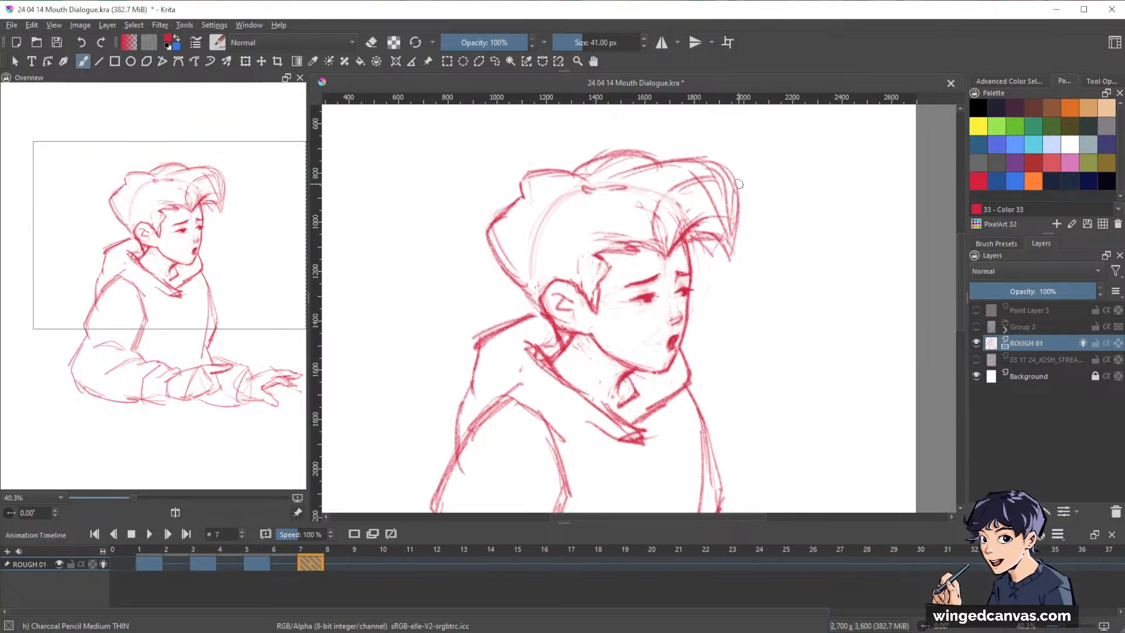
Erase the outer edge of the fringe on frame 7 and redraw it as a rounder curve ending in hair tips above the brow.
key(e)
mouse_move(738, 181)
mouse_down()
mouse_move(738, 234)
mouse_move(734, 190)
mouse_move(711, 164)
mouse_move(730, 176)
mouse_move(740, 226)
mouse_move(720, 276)
mouse_move(709, 252)
mouse_up()
key(e)
mouse_move(711, 164)
mouse_down()
mouse_move(735, 208)
mouse_move(726, 263)
mouse_up()
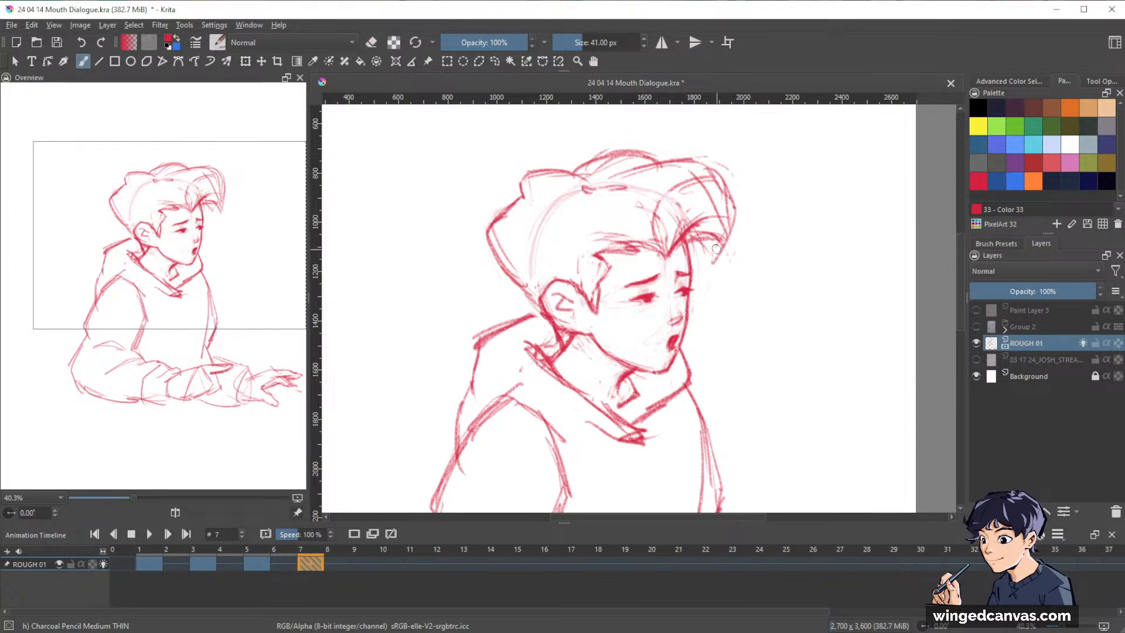
mouse_move(732, 221)
mouse_down()
mouse_move(710, 258)
mouse_move(709, 249)
mouse_up()
drag(684, 246, 715, 259)
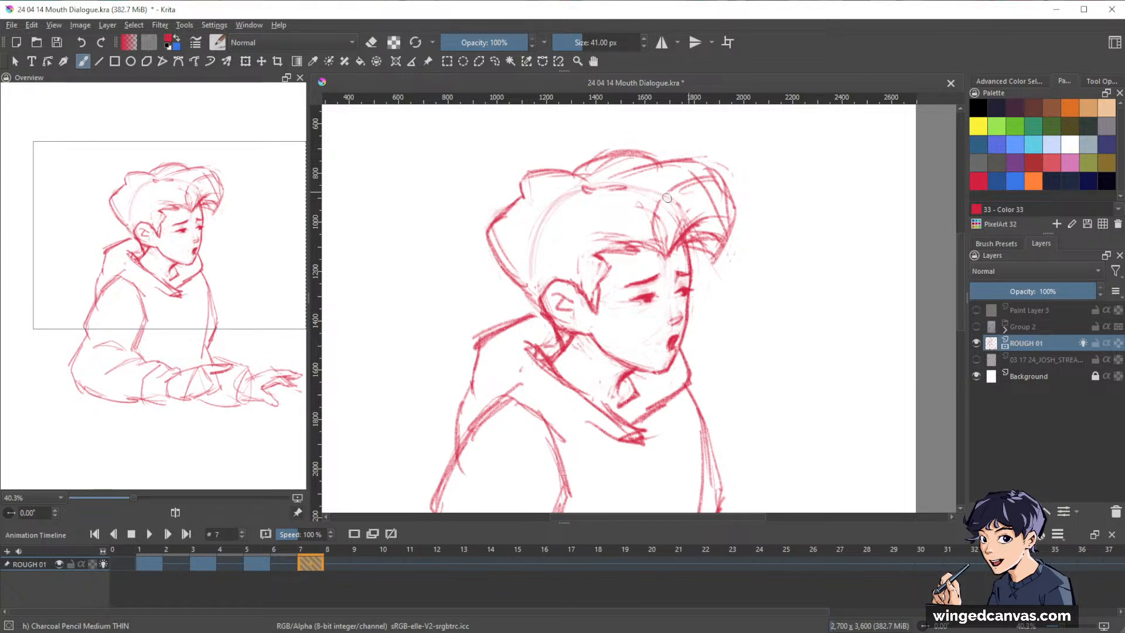
Fade the curved skull guideline inside the hair on frame 7.
drag(562, 194, 531, 247)
drag(551, 194, 528, 267)
key(e)
drag(563, 194, 531, 260)
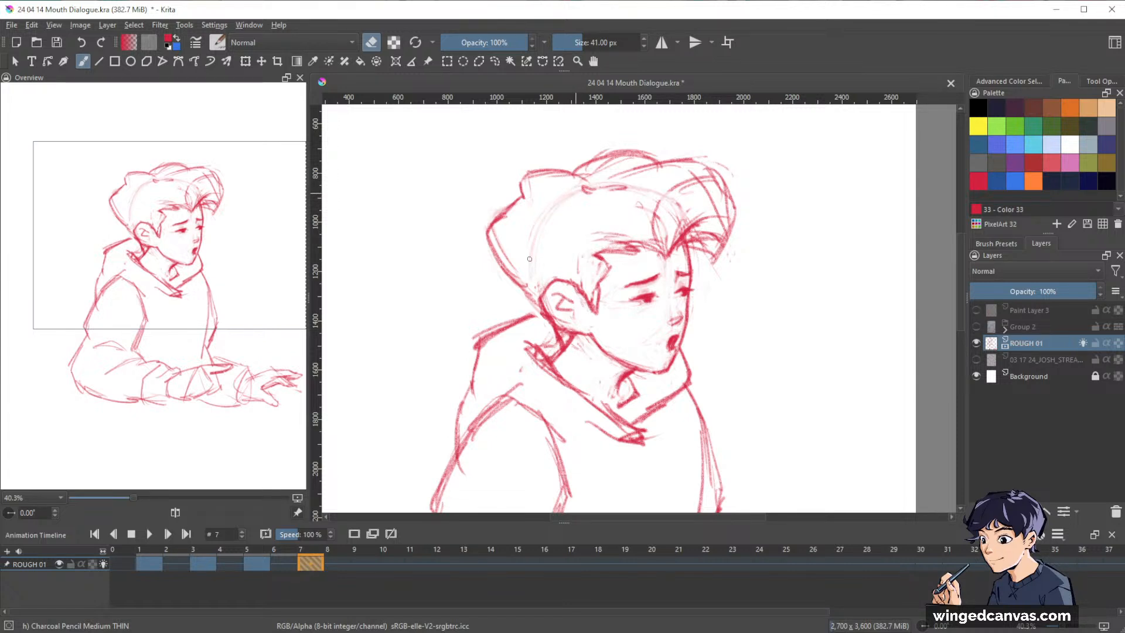
drag(842, 315, 829, 301)
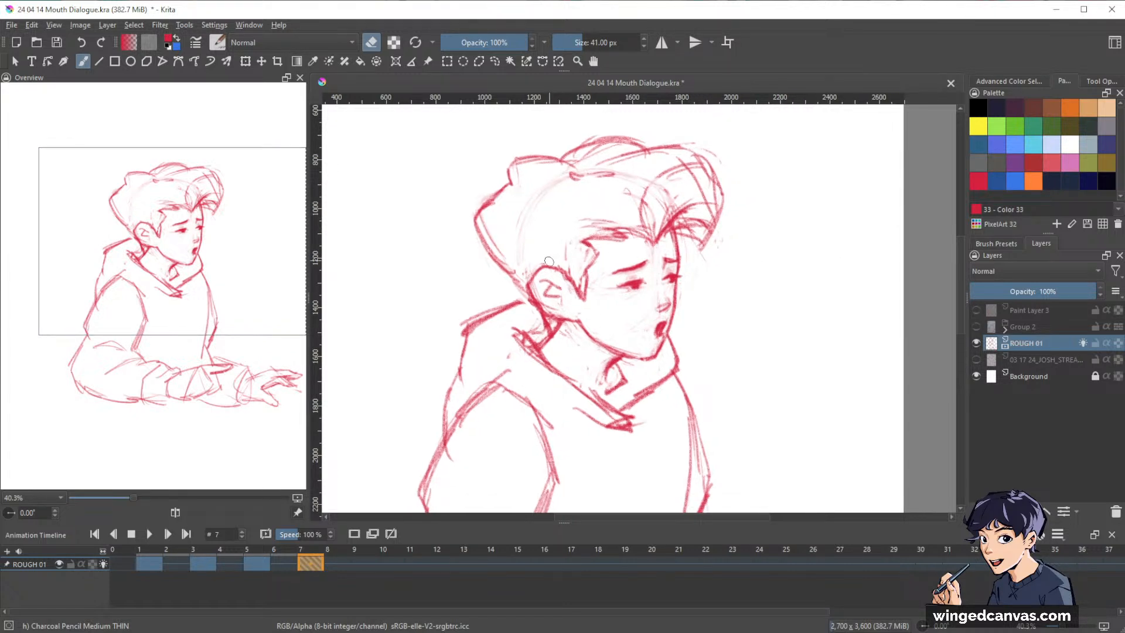
Clean up the back of the hair on frame 7, draw the inner hair edge above the ear, and save the file.
mouse_move(486, 217)
mouse_down()
mouse_move(522, 244)
mouse_move(501, 215)
mouse_move(488, 215)
mouse_move(534, 255)
mouse_move(550, 305)
mouse_up()
key(e)
drag(782, 291, 834, 249)
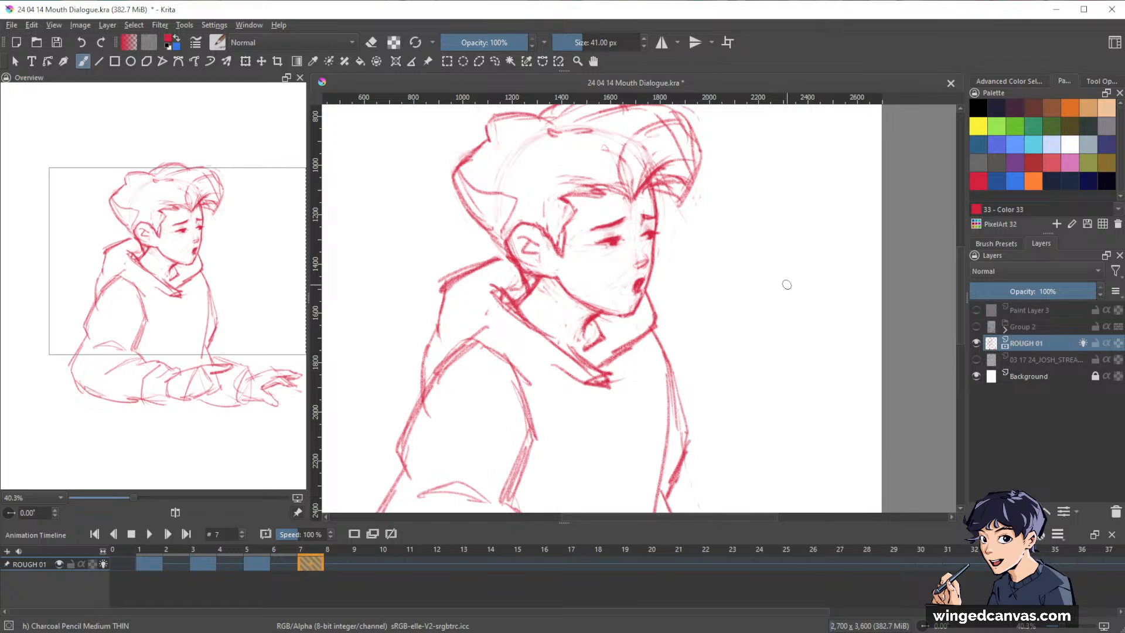
mouse_move(823, 264)
mouse_down()
mouse_move(778, 297)
mouse_move(790, 360)
mouse_move(736, 319)
mouse_up()
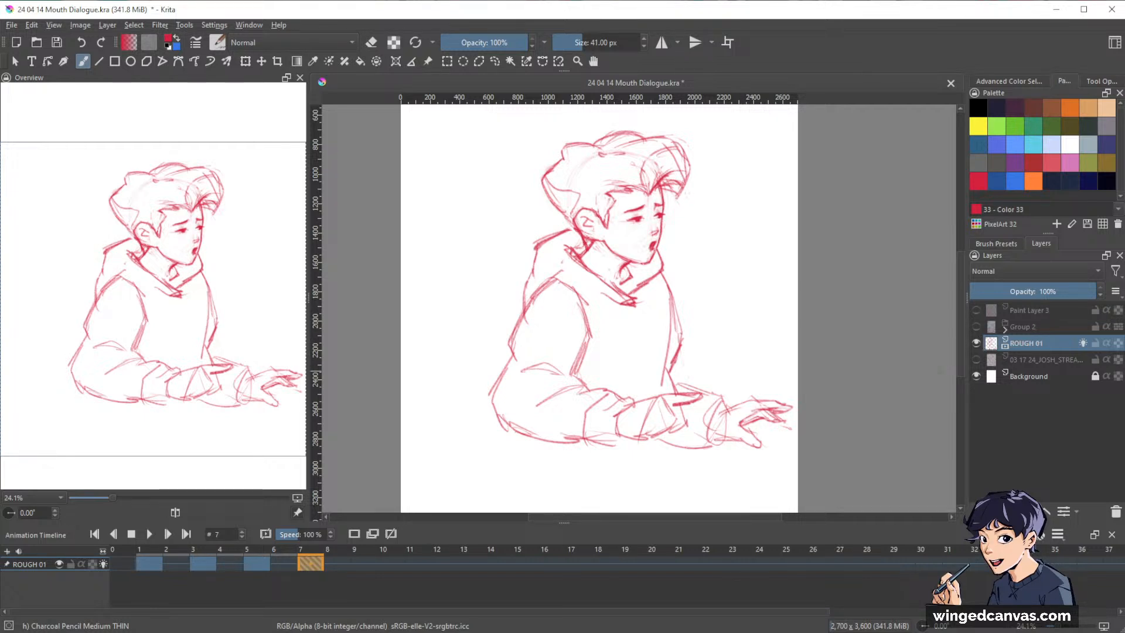
key(ctrl+s)
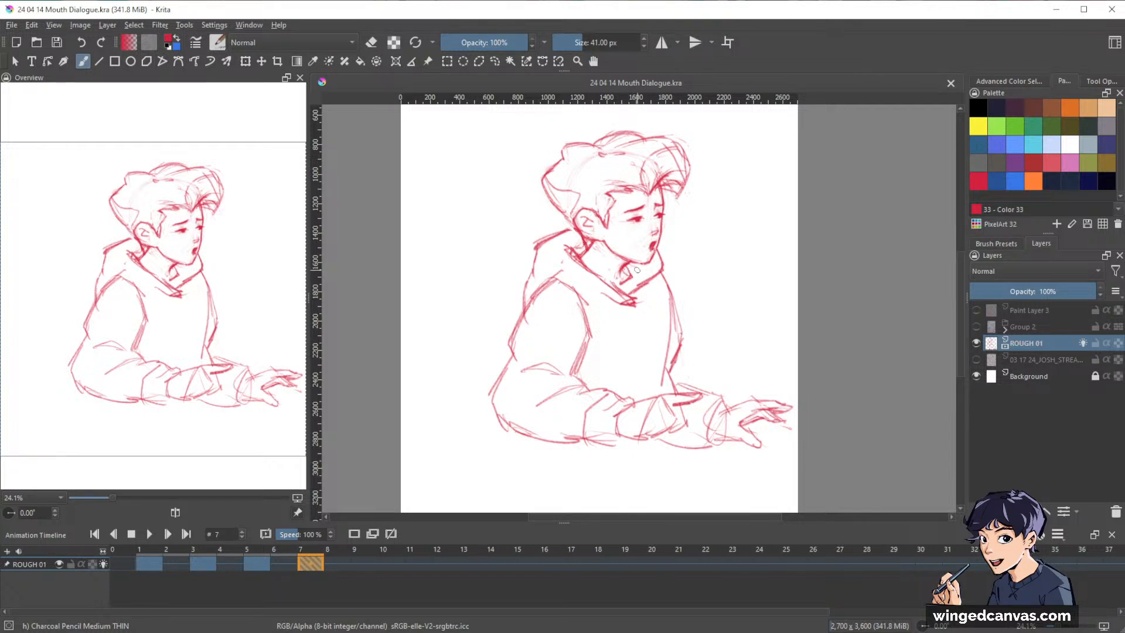
Add light shading strokes on the neck behind the jaw on frame 7 and clean up around the ear.
drag(604, 241, 608, 237)
key(e)
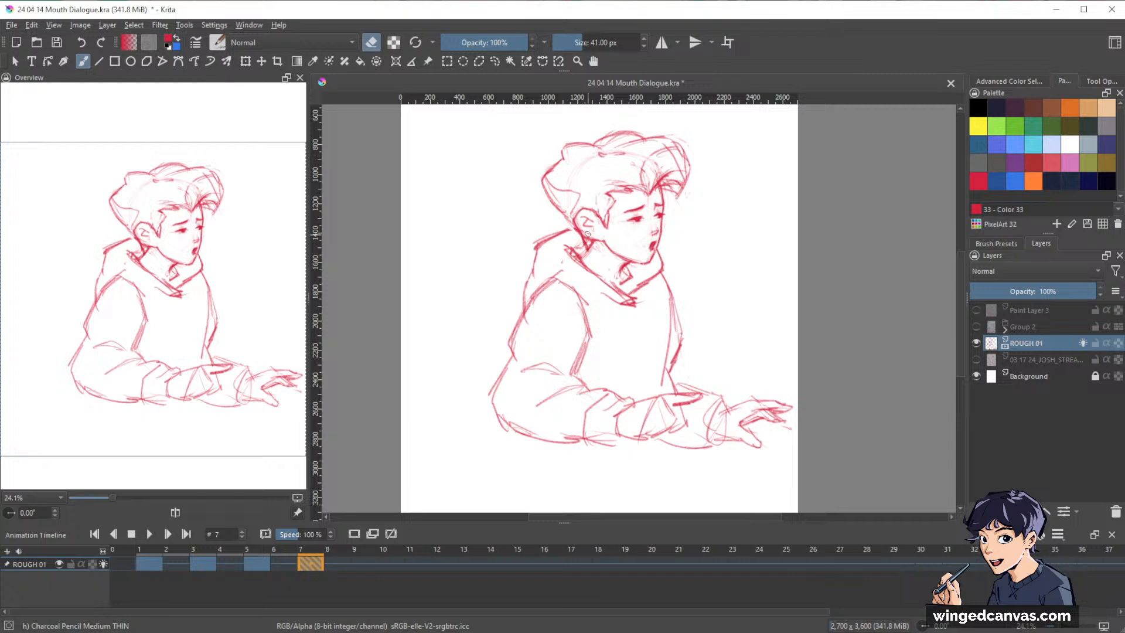
key(e)
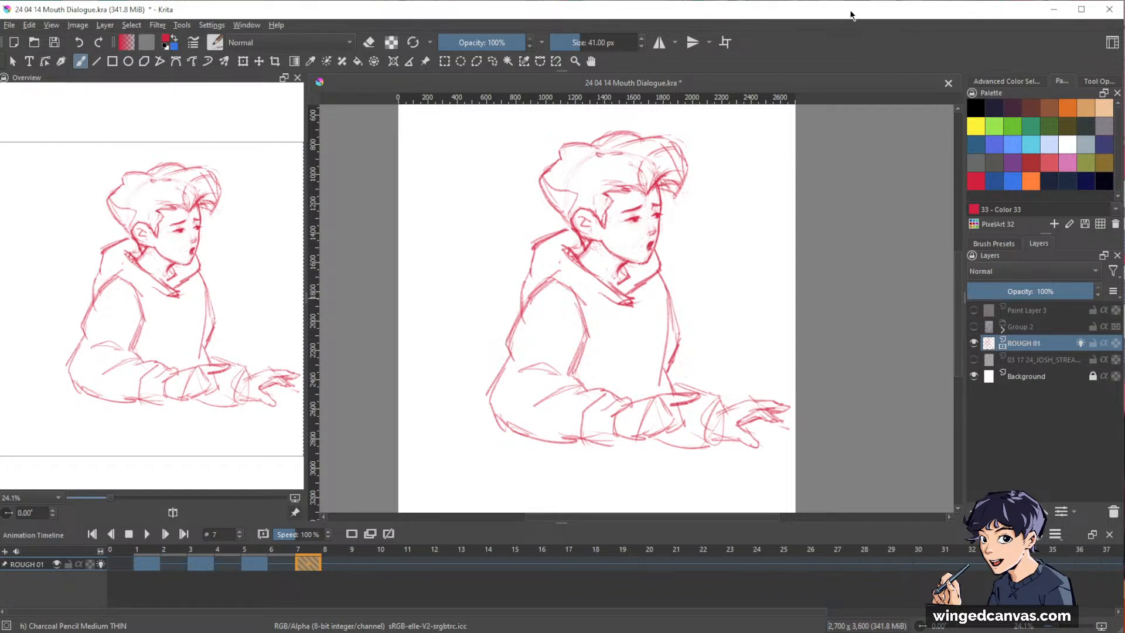
mouse_move(849, 15)
mouse_down()
mouse_move(860, 16)
mouse_move(860, 0)
mouse_up()
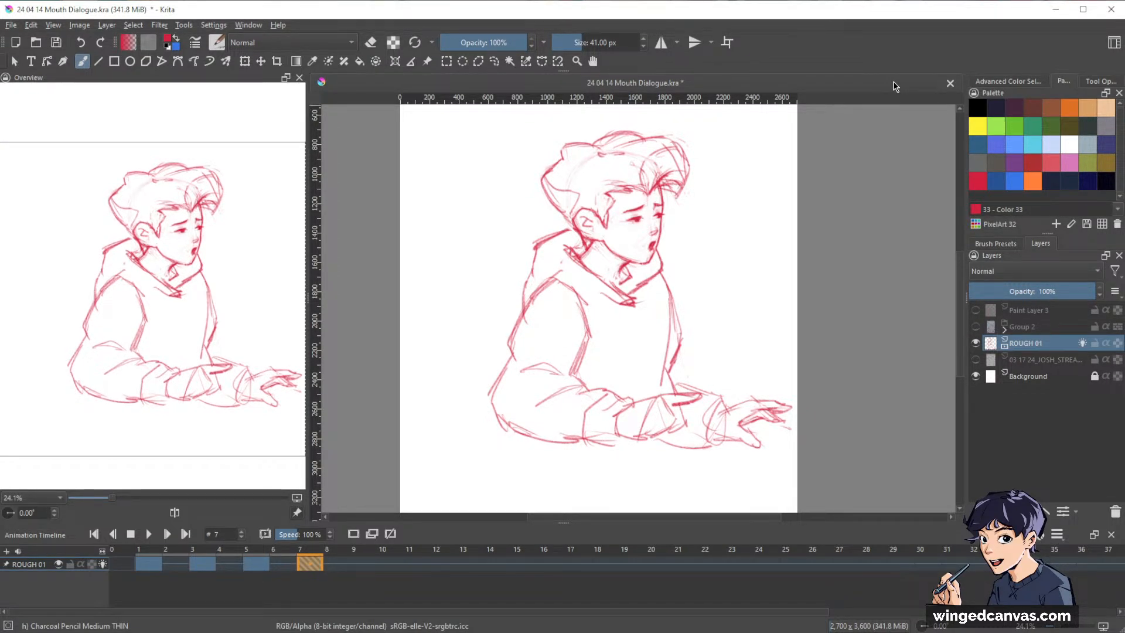
Flip through the ROUGH 01 keyframes from frame 7 back to frame 1 and forward again to check the motion.
key(Left)
key(Left)
key(Left)
key(Left)
key(Left)
key(Left)
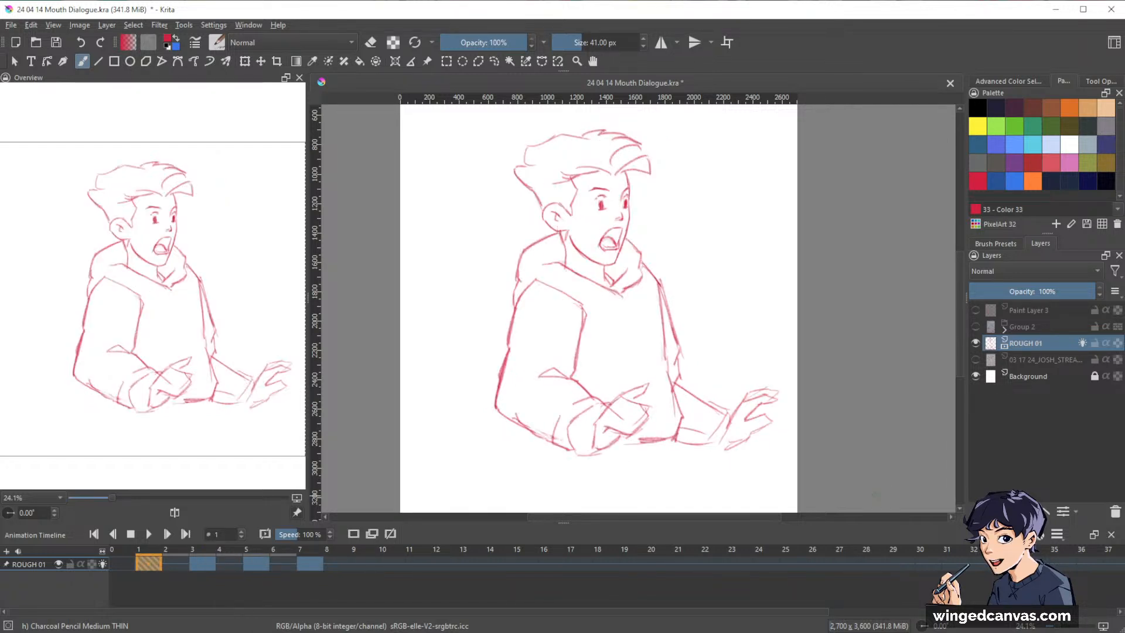
key(Right)
key(Right)
key(Right)
key(Right)
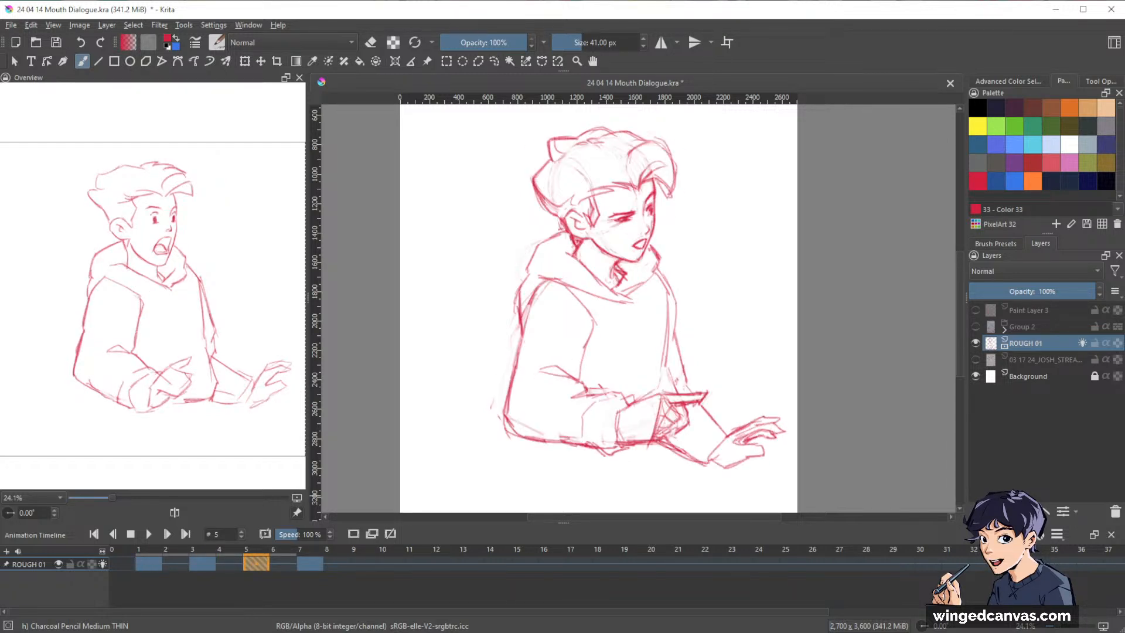
key(Right)
key(Right)
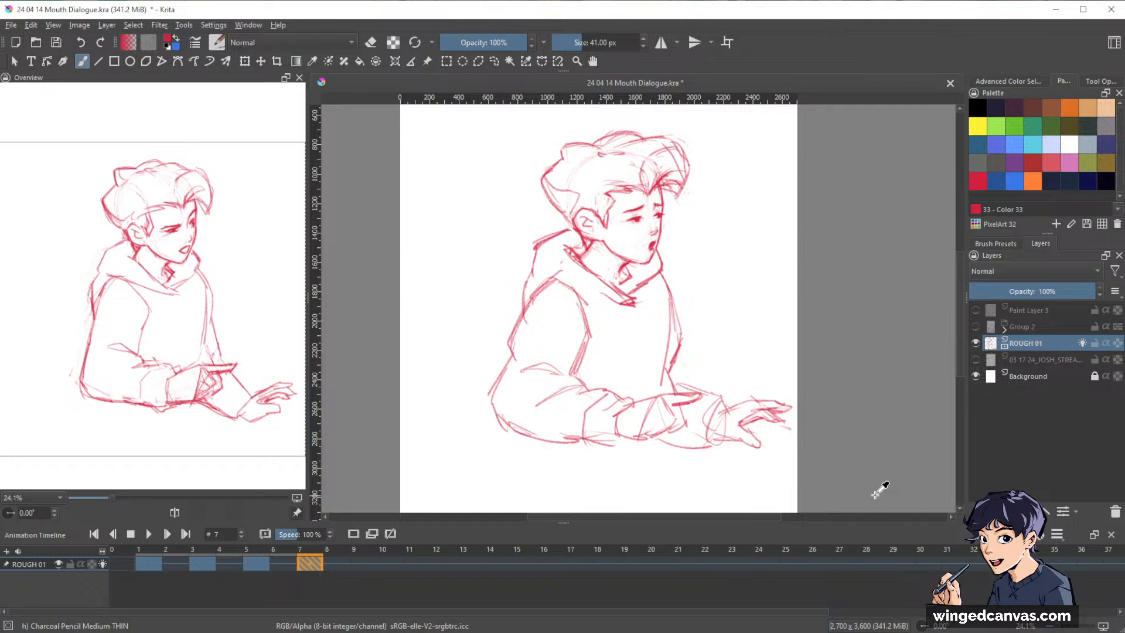
key(Left)
key(Left)
key(Right)
key(Right)
Touch up the near eye and clean the cheek area around it on frame 7.
drag(660, 211, 691, 171)
drag(745, 275, 830, 324)
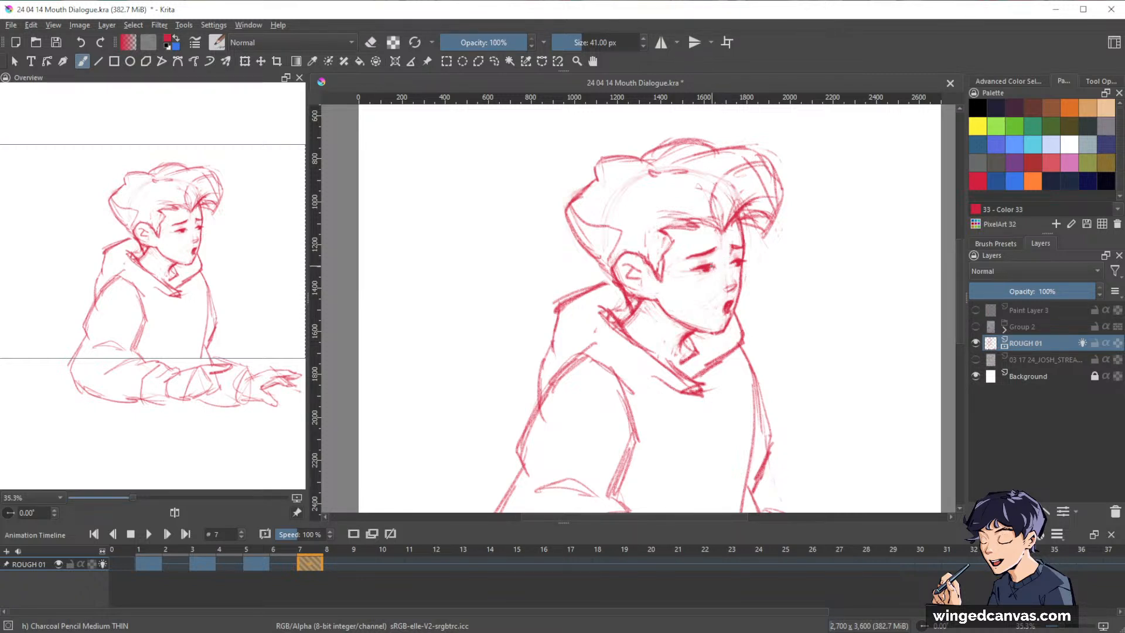
key(e)
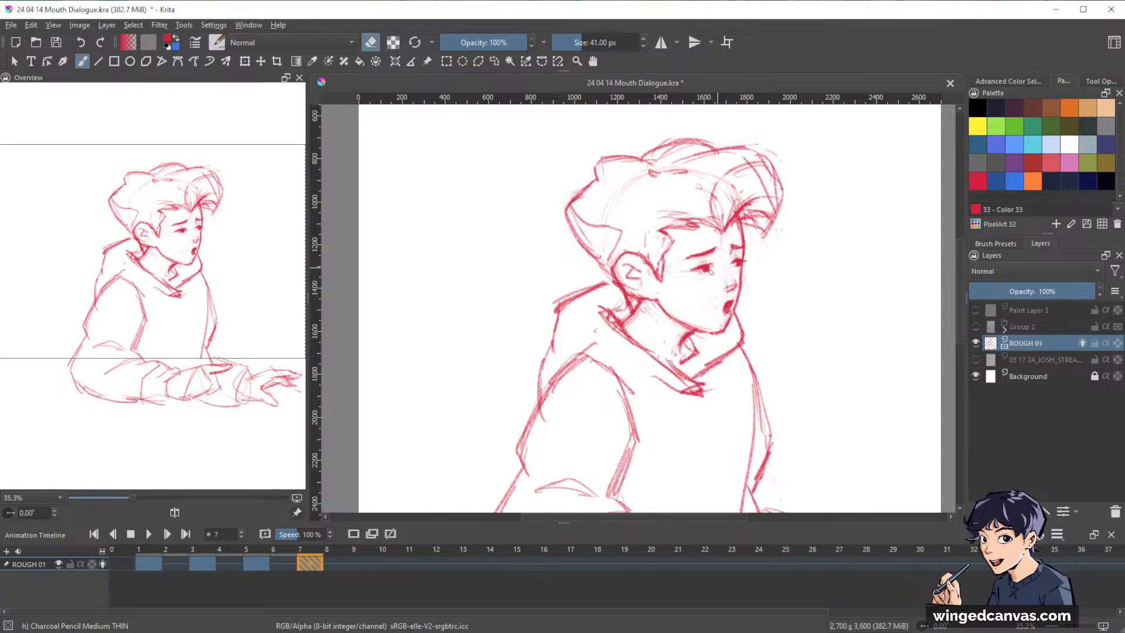
key(e)
key(e)
mouse_move(850, 335)
mouse_down()
mouse_move(837, 300)
mouse_move(837, 325)
mouse_up()
Compare the head, hair and hand poses across keyframes 1, 3, 5 and 7 by stepping back and forth repeatedly.
key(ctrl+Left)
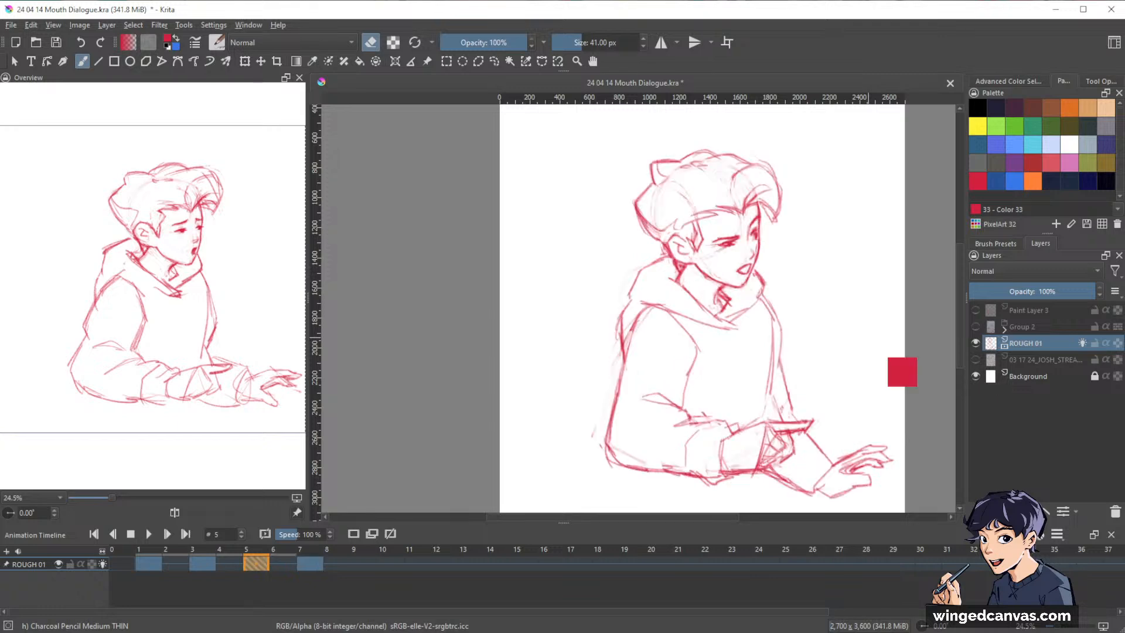
key(ctrl+Left)
key(ctrl+Left)
key(ctrl+Right)
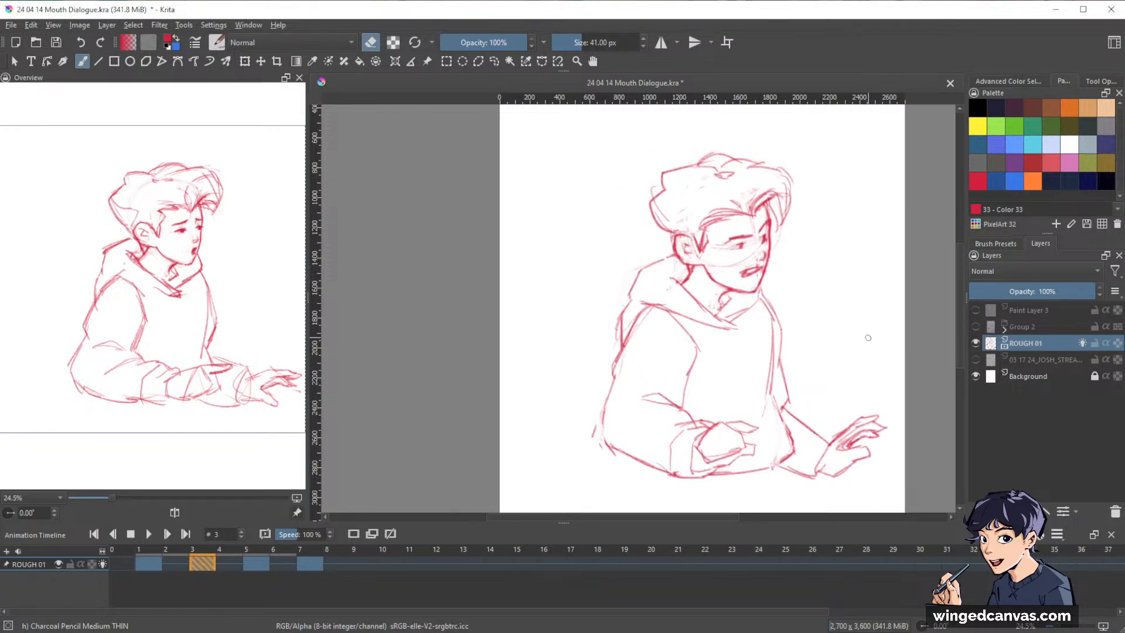
key(ctrl+Right)
key(ctrl+Right)
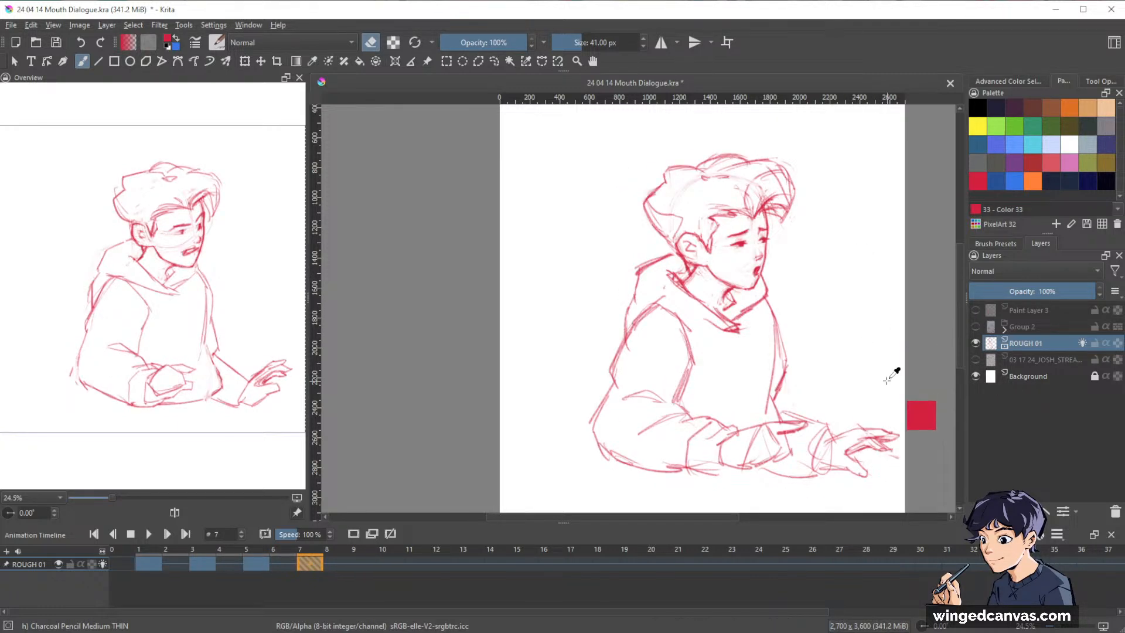
key(ctrl+Left)
key(ctrl+Left)
key(ctrl+Right)
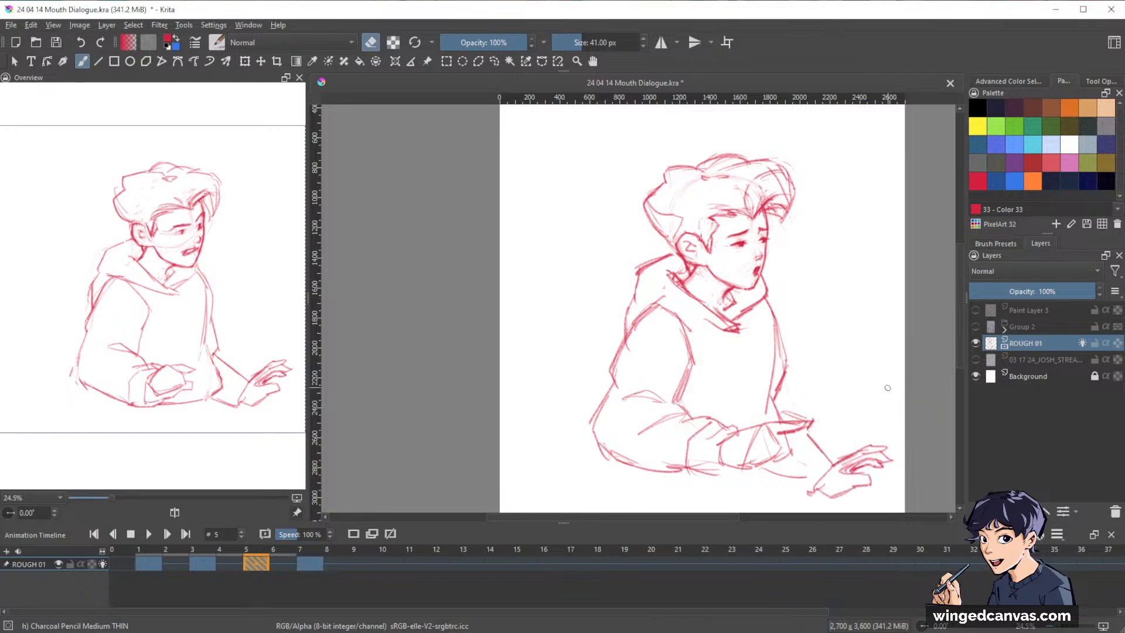
key(ctrl+Right)
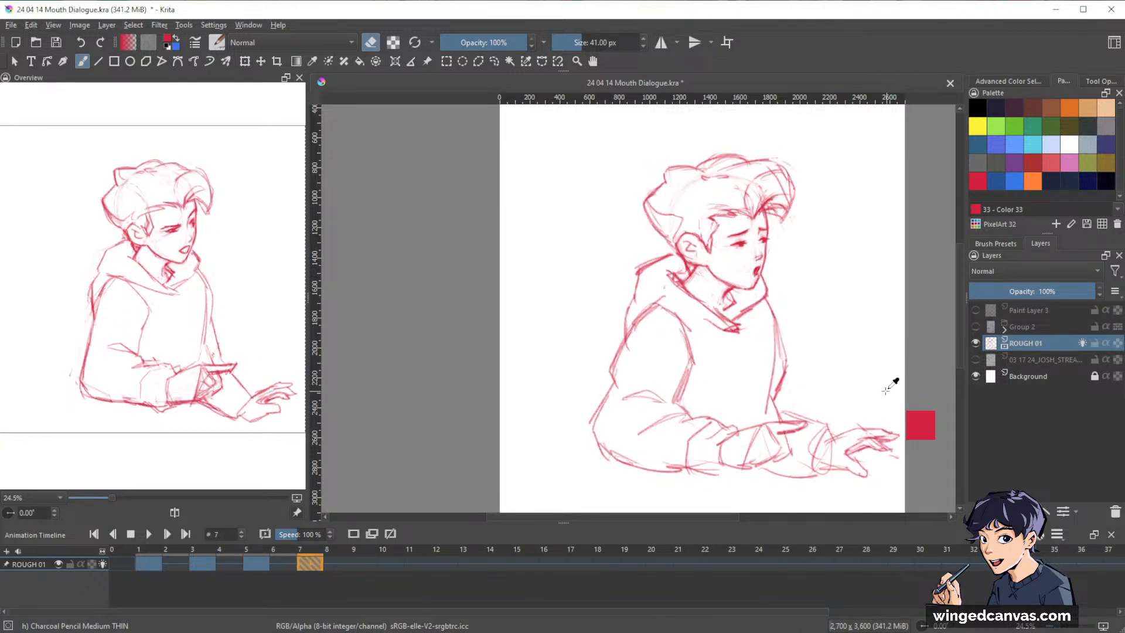
key(ctrl+Left)
key(ctrl+Left)
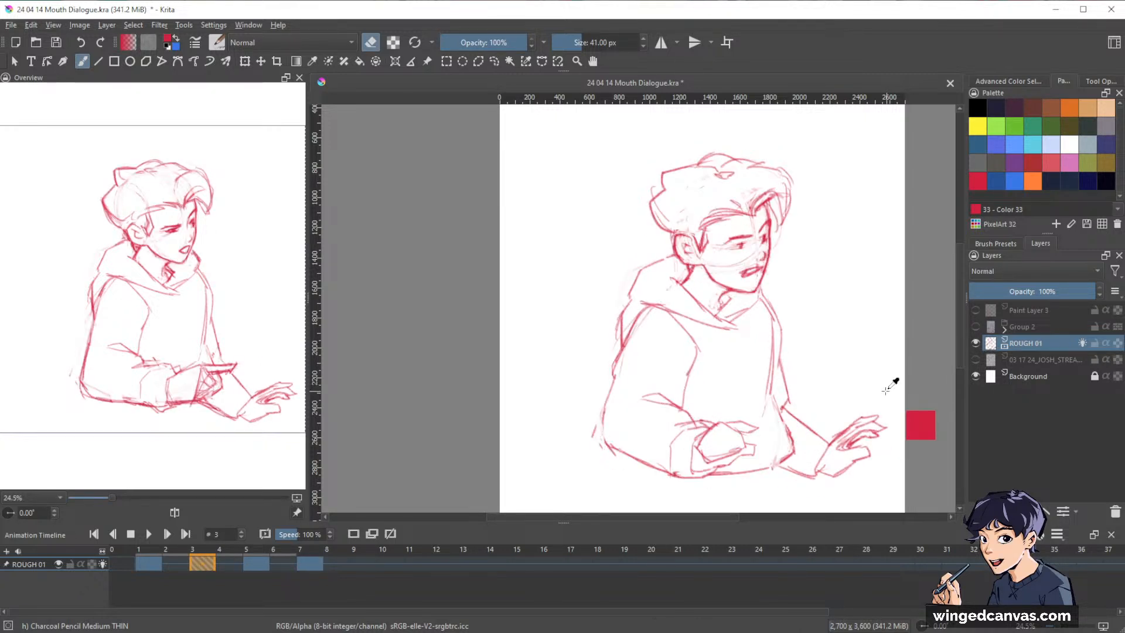
key(ctrl+Left)
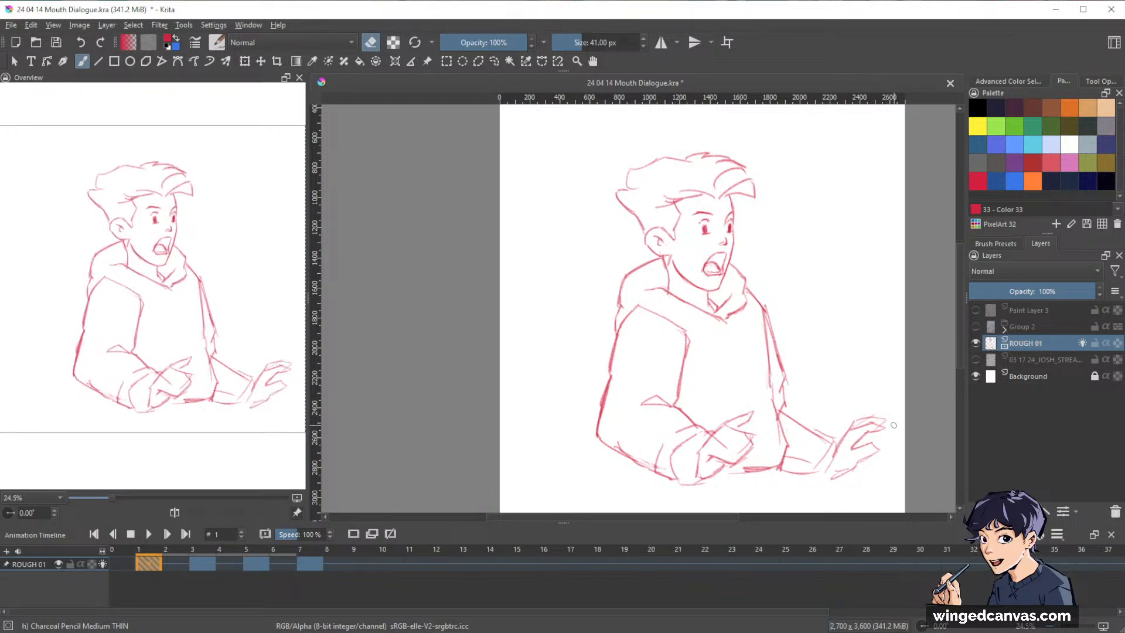
key(ctrl+Right)
key(ctrl+Right)
key(ctrl+Right)
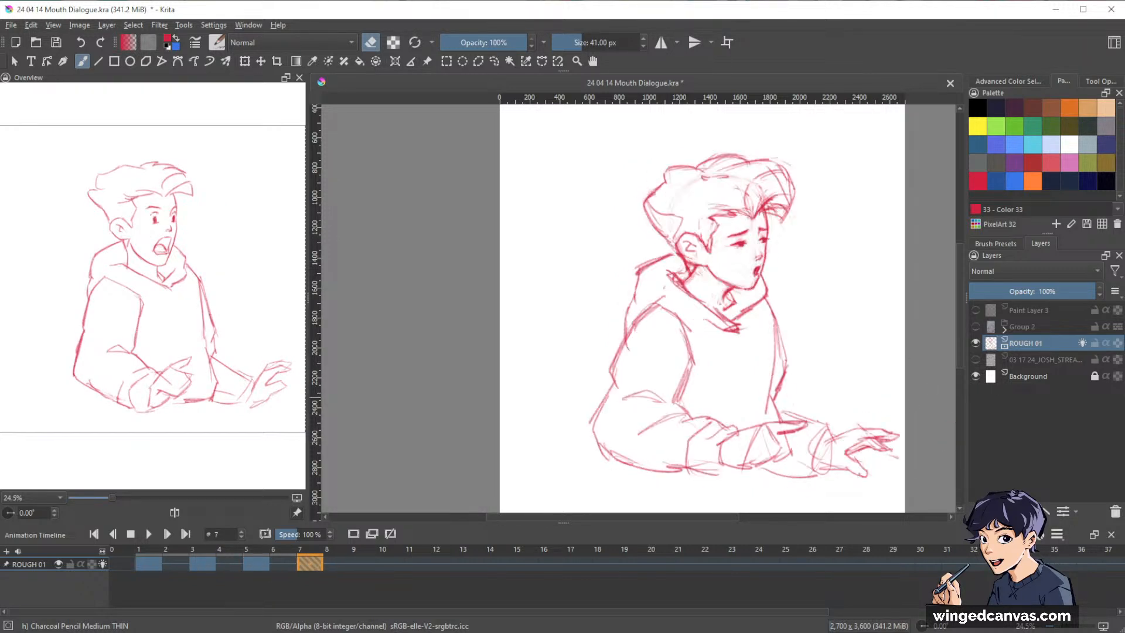
key(ctrl)
key(ctrl+Left)
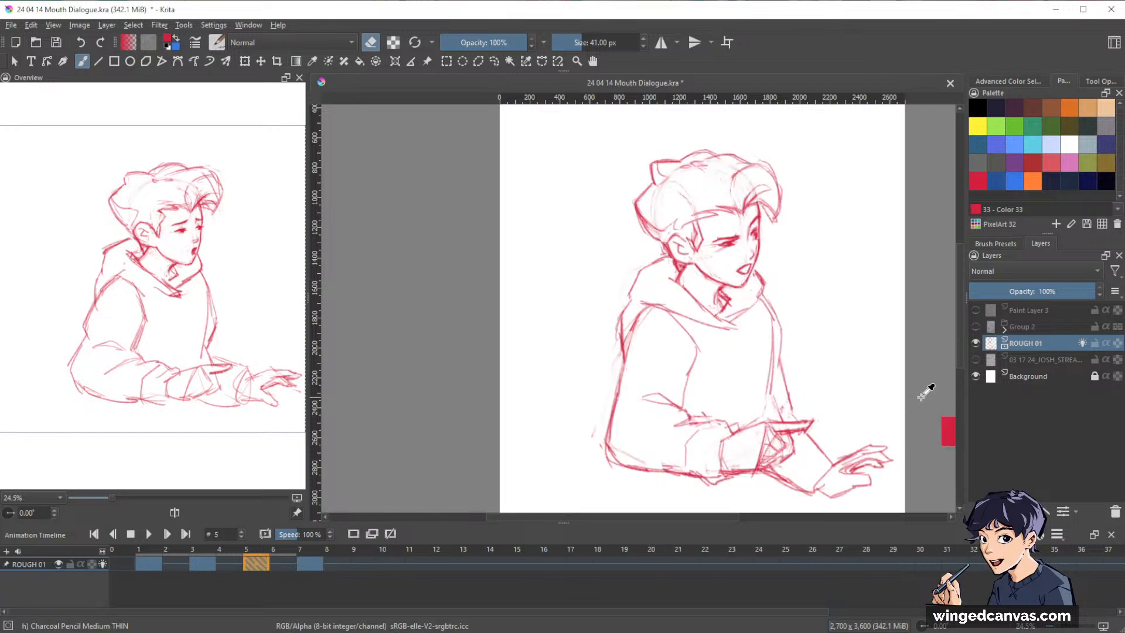
Clean up and reinforce the back hair outline above the ear on frame 3.
key(ctrl+Left)
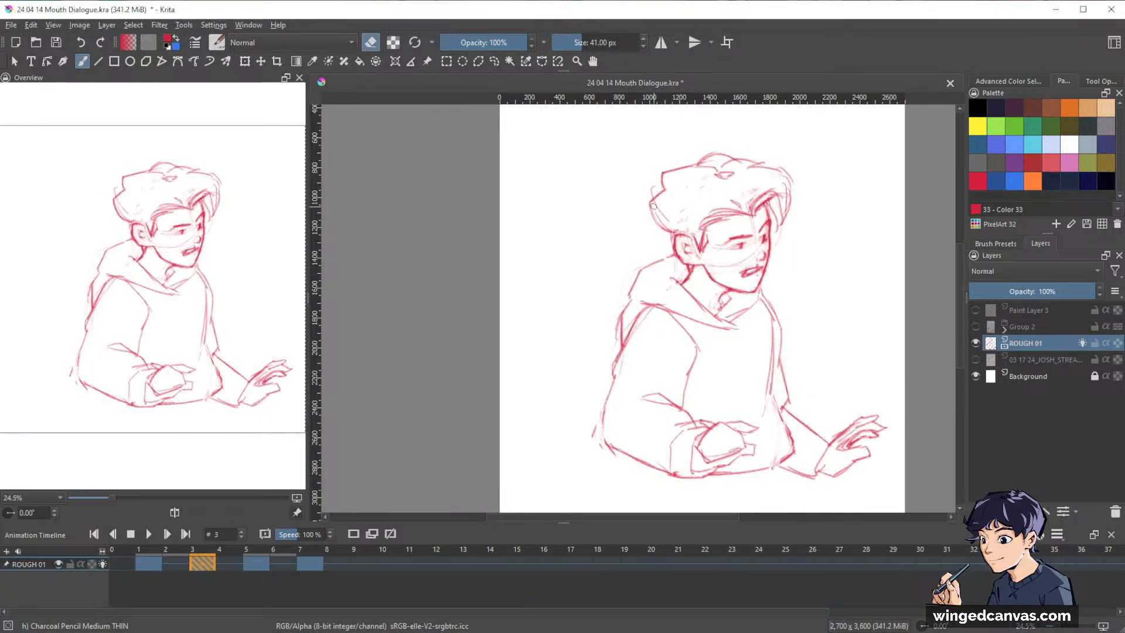
key(e)
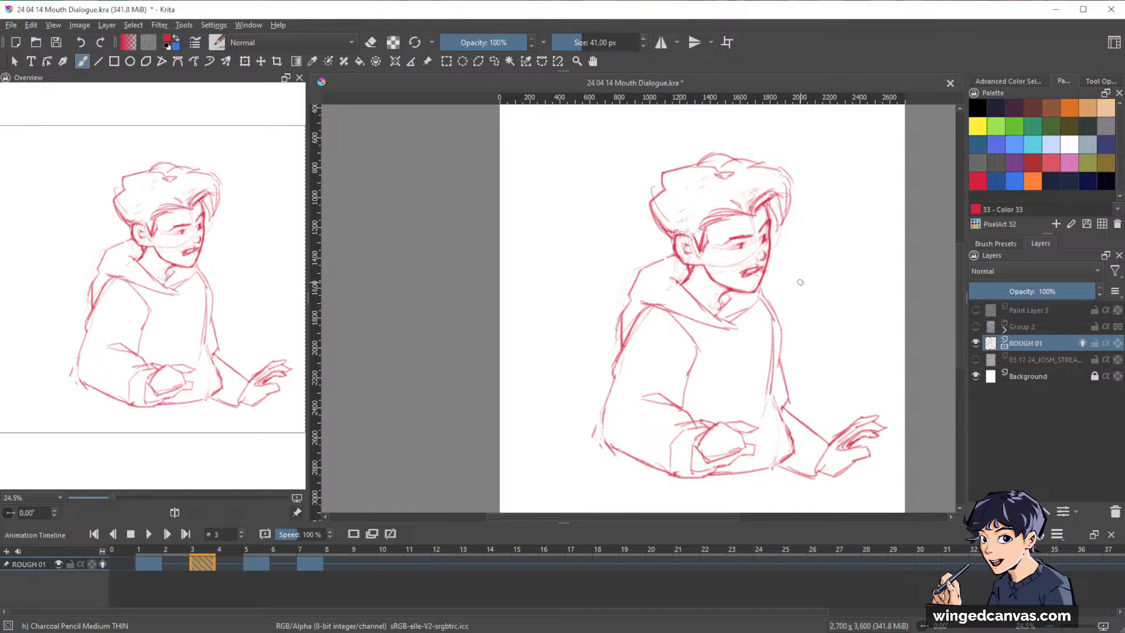
Draw the neck line beneath the chin and rework the near side of the jaw on frame 3.
drag(736, 247, 743, 209)
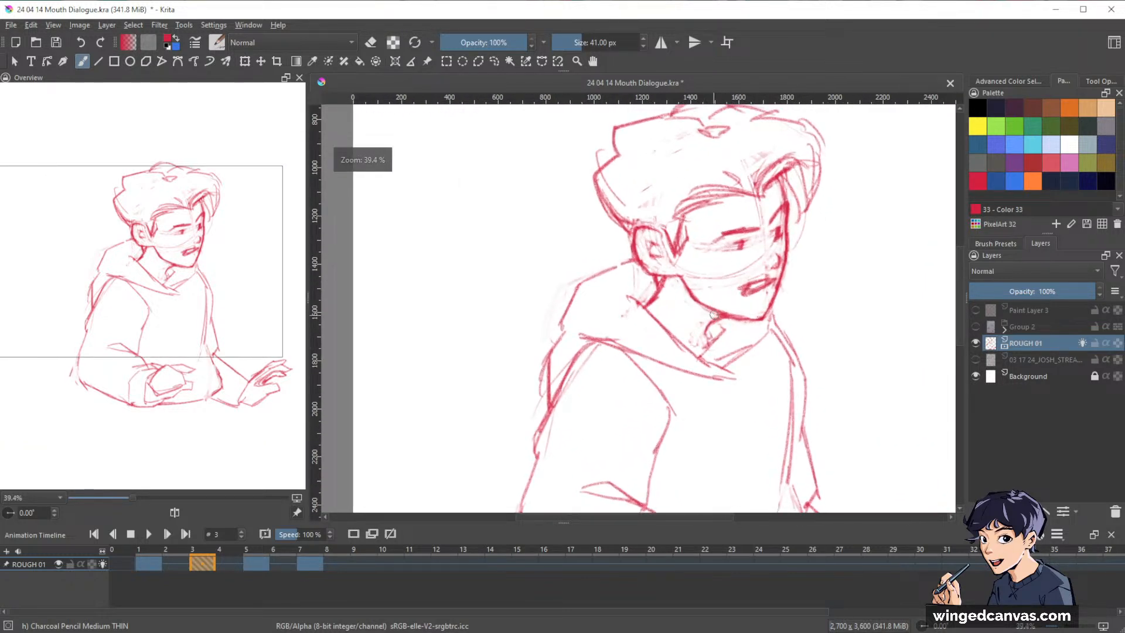
key(e)
drag(717, 319, 713, 336)
key(e)
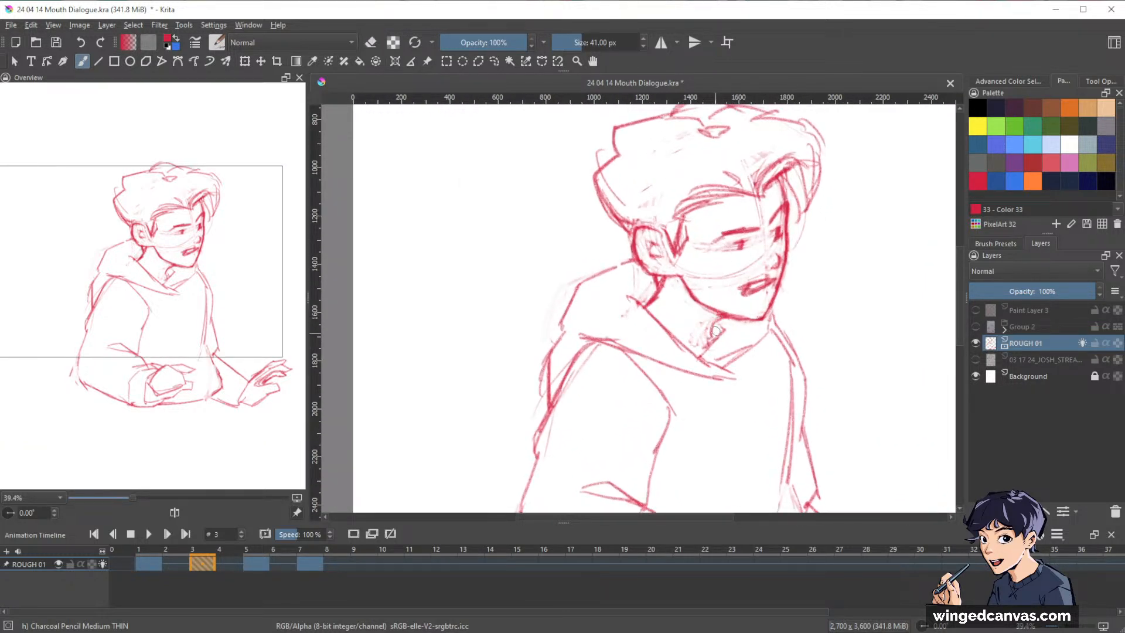
key(e)
drag(682, 279, 714, 312)
key(e)
drag(681, 276, 701, 303)
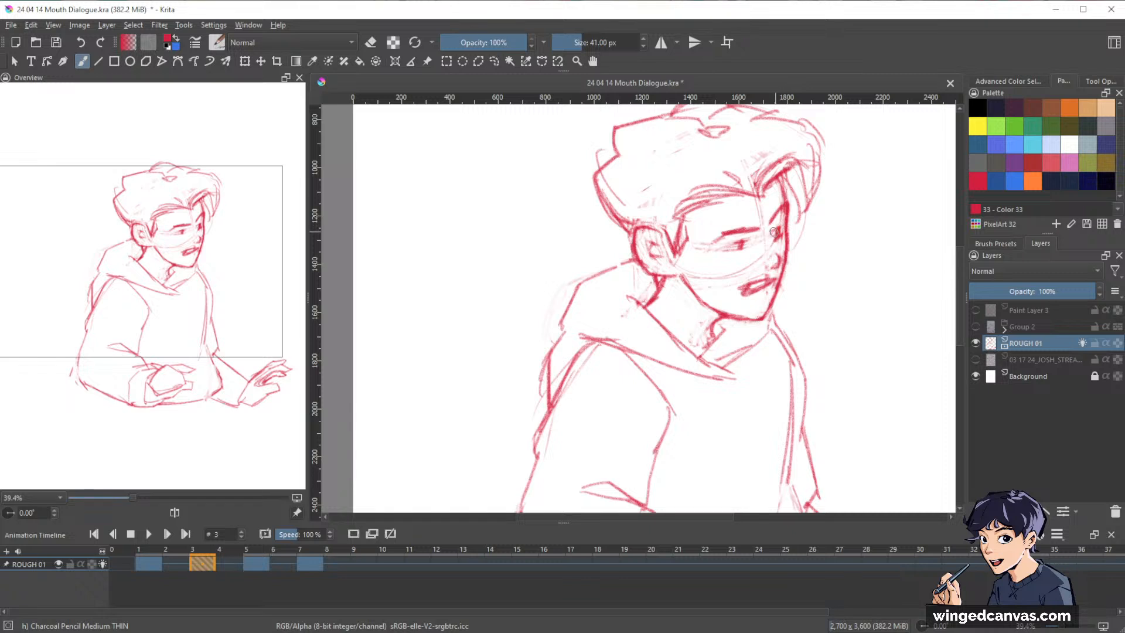
Touch up the eyes on frame 3 with small erasing and pencil strokes.
key(e)
key(e)
mouse_move(743, 231)
mouse_down()
mouse_move(756, 228)
mouse_move(743, 224)
mouse_up()
key(e)
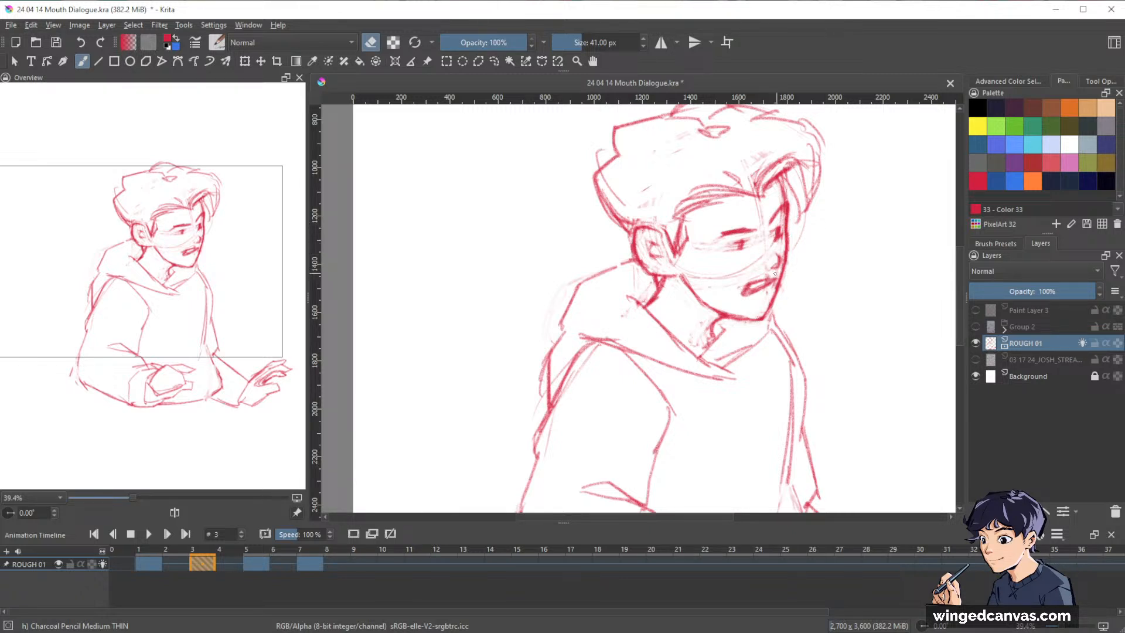
key(e)
Compare frame 3's face with frame 5, and erase and redraw frame 3's jawline as a cleaner curve from ear to chin.
drag(881, 280, 858, 289)
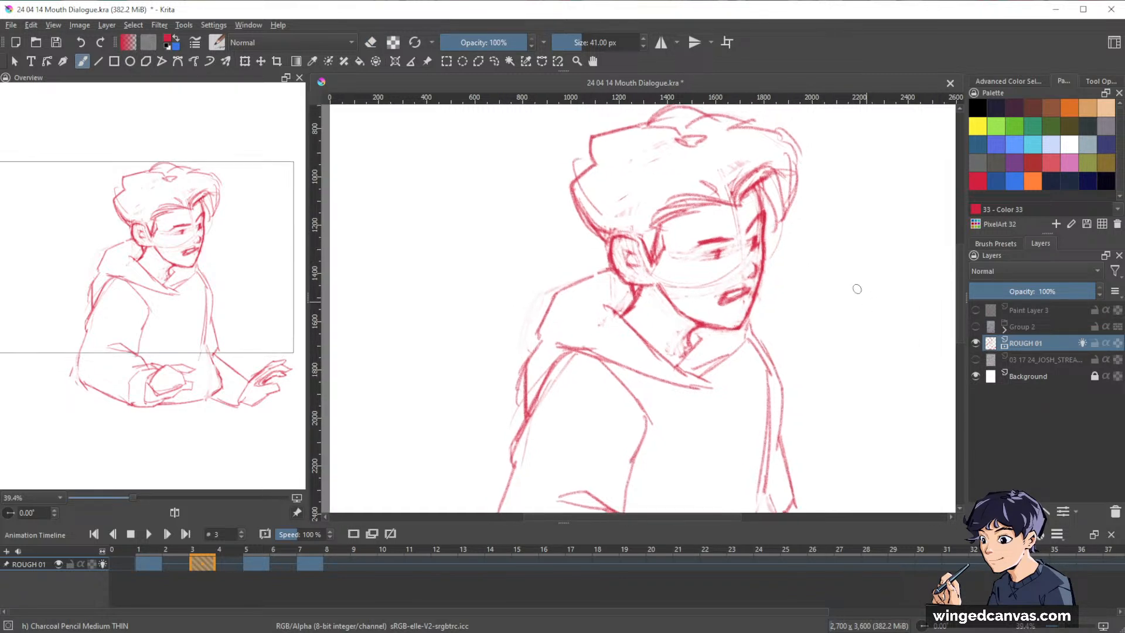
key(ctrl+Right)
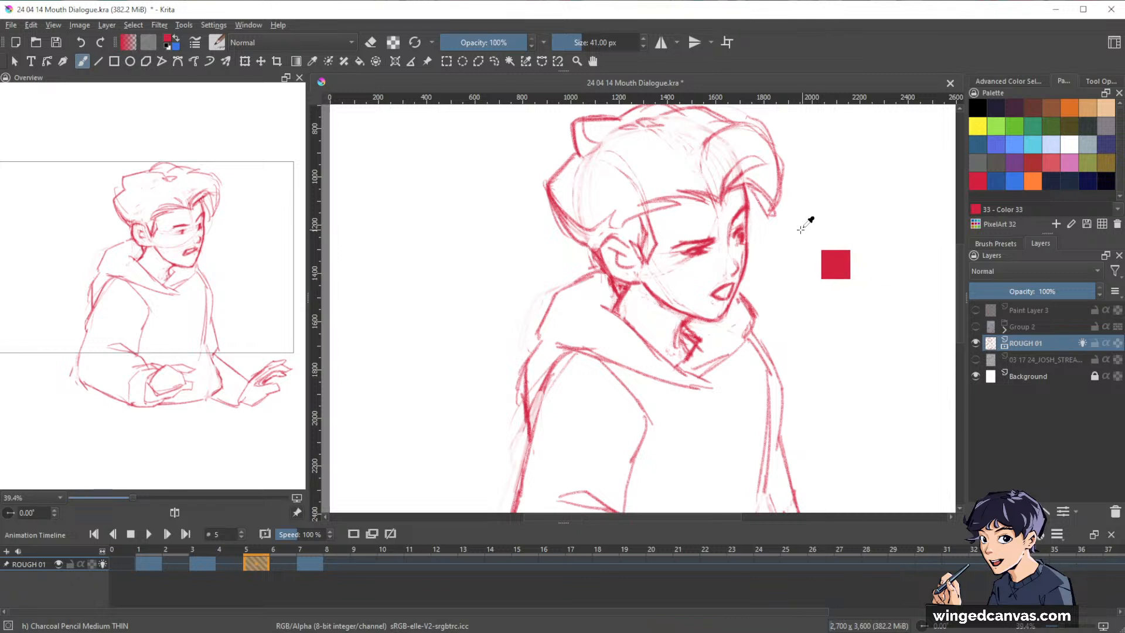
key(ctrl+Left)
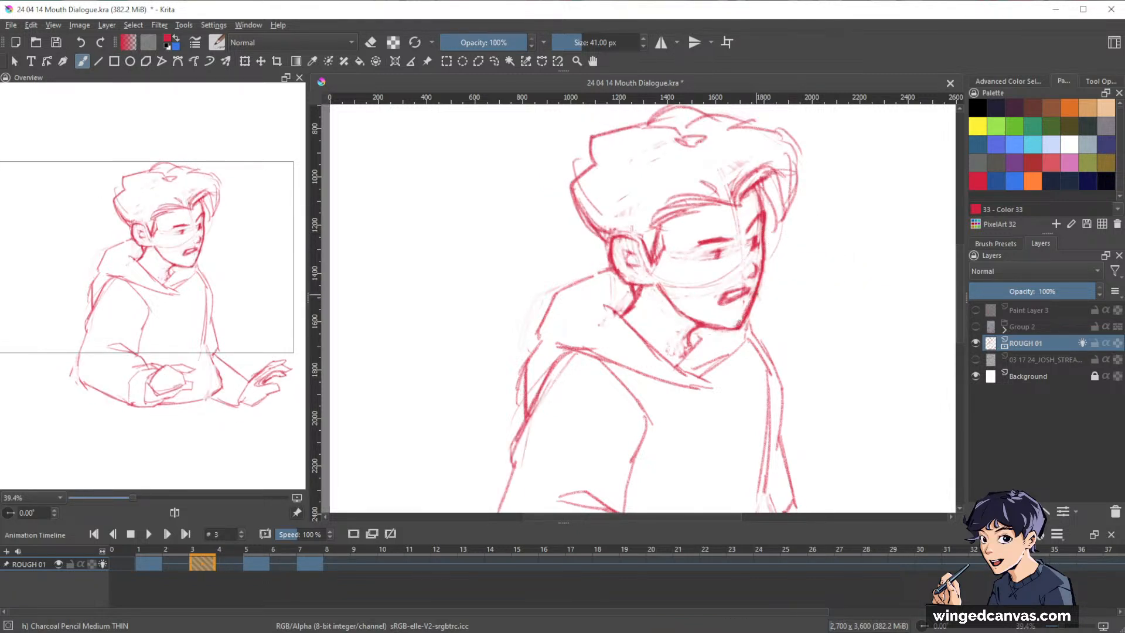
mouse_move(663, 283)
mouse_down()
mouse_move(678, 312)
mouse_move(729, 328)
mouse_up()
key(e)
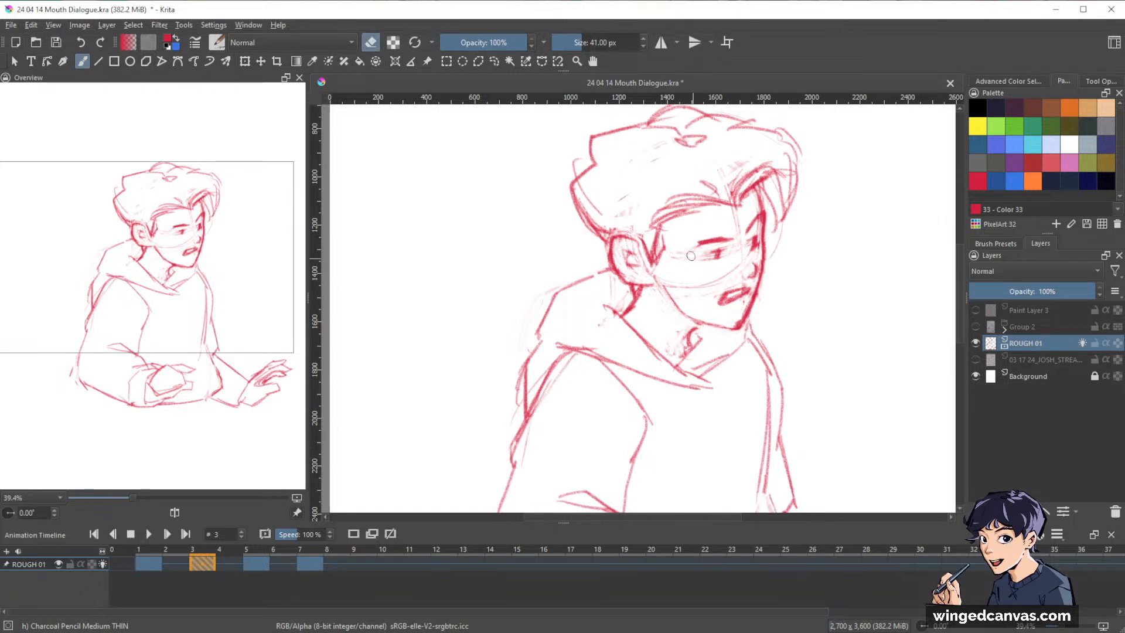
key(e)
mouse_move(660, 287)
mouse_down()
mouse_move(675, 311)
mouse_move(661, 289)
mouse_move(723, 329)
mouse_up()
key(e)
key(e)
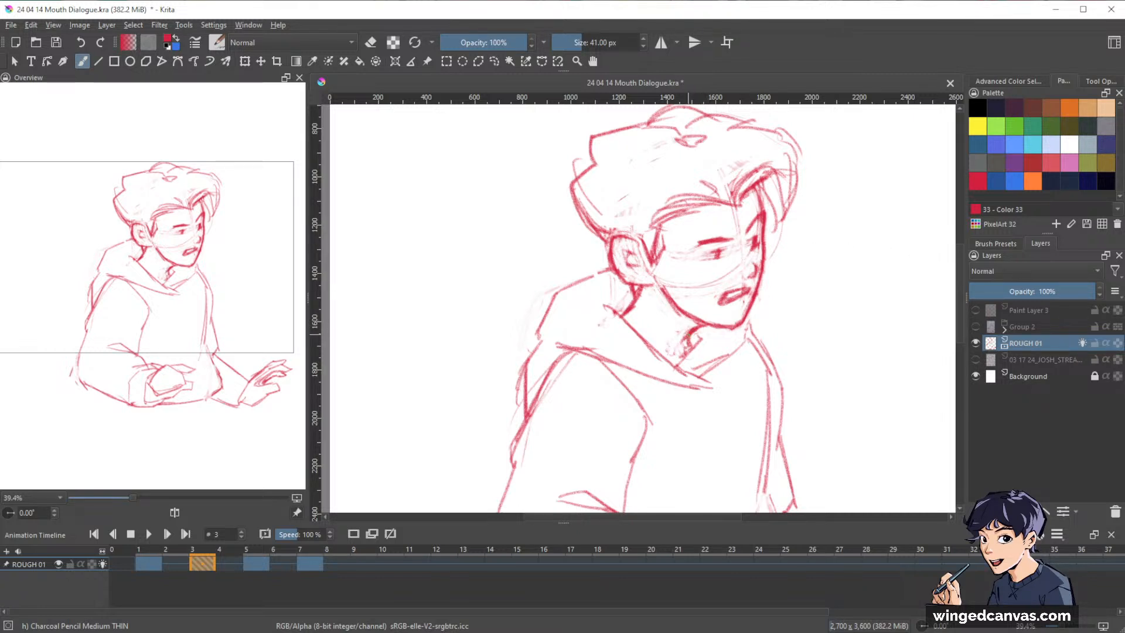
Thin the upper jawline and redraw a cleaner ear outline on frame 3.
drag(848, 297, 807, 316)
key(e)
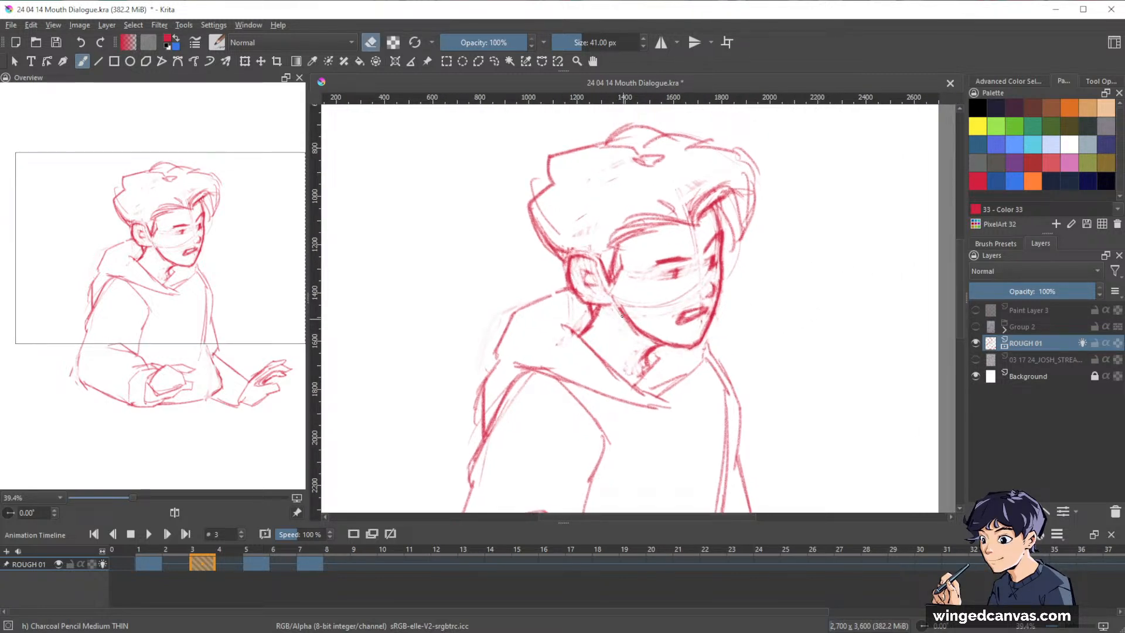
drag(614, 302, 635, 337)
key(e)
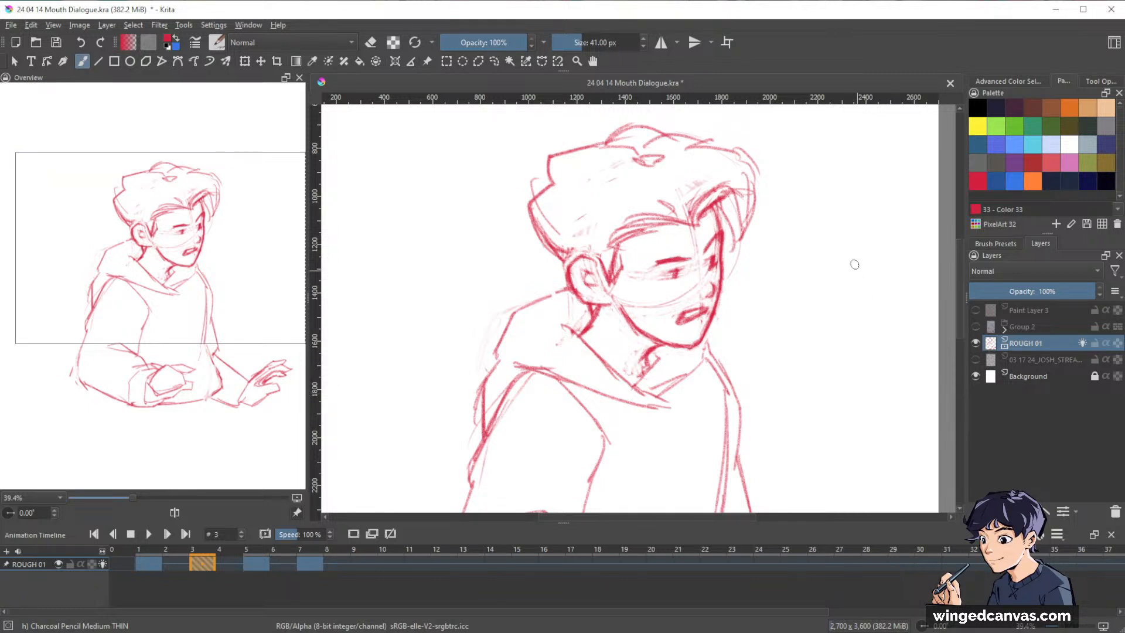
Tidy the hair outline behind the ear on frame 3 and add a tuft curve at the back of the crown.
drag(801, 251, 776, 251)
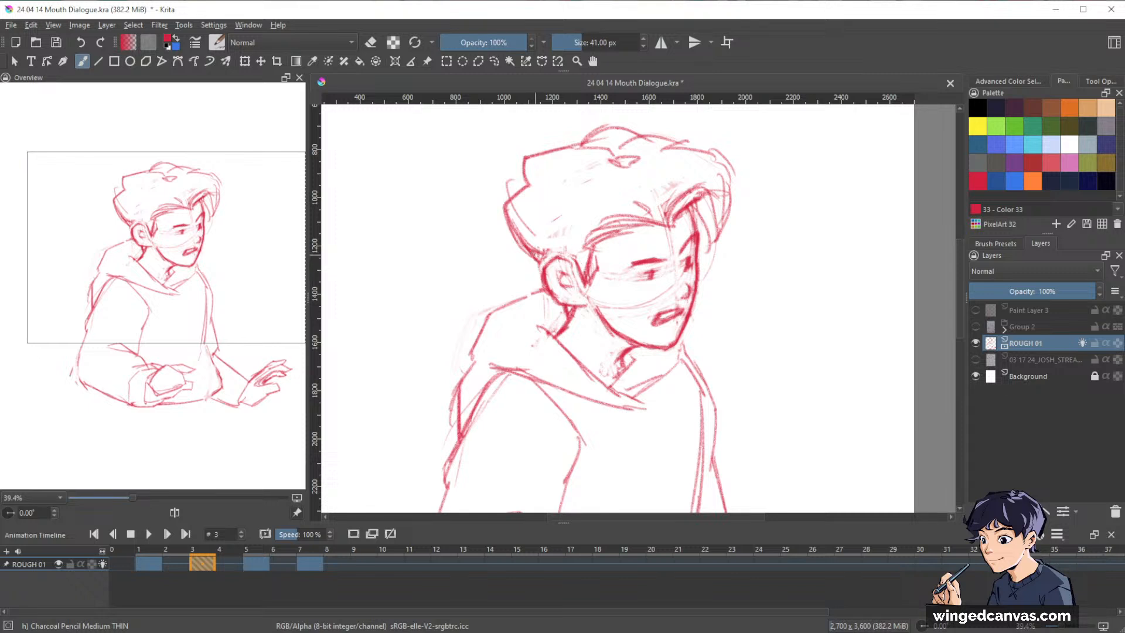
key(e)
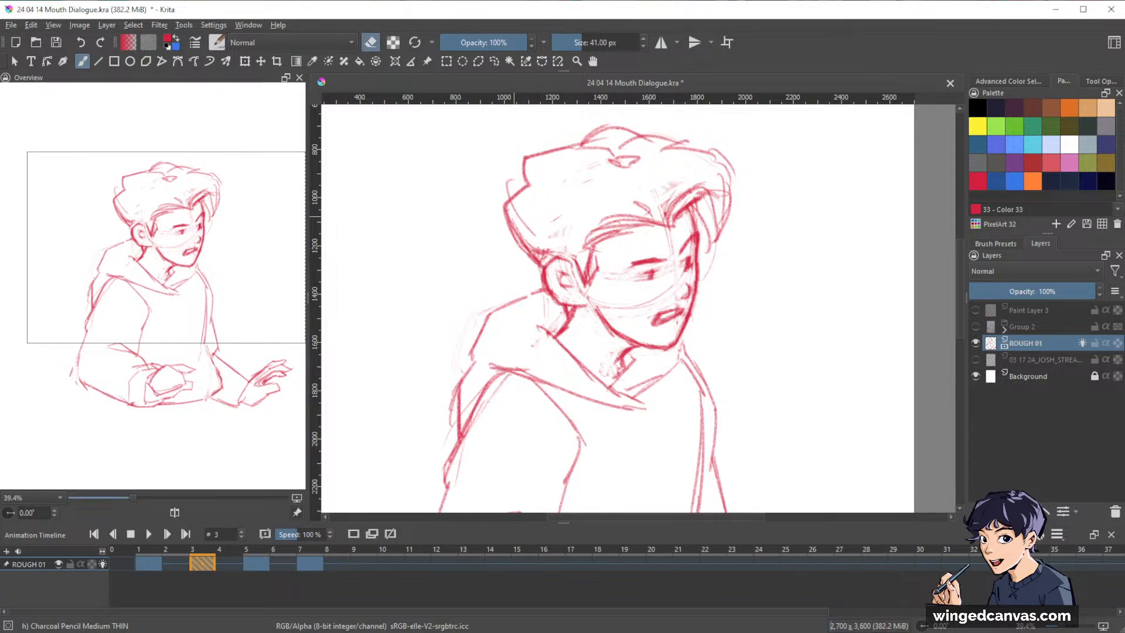
key(e)
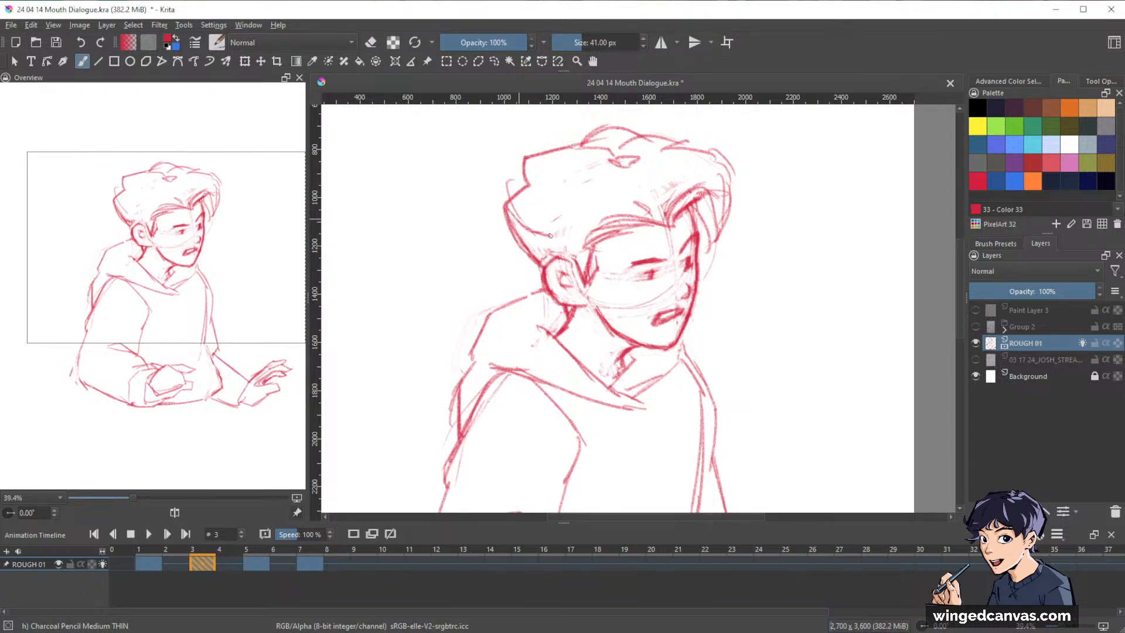
mouse_move(824, 308)
mouse_down()
mouse_move(844, 305)
mouse_move(849, 319)
mouse_up()
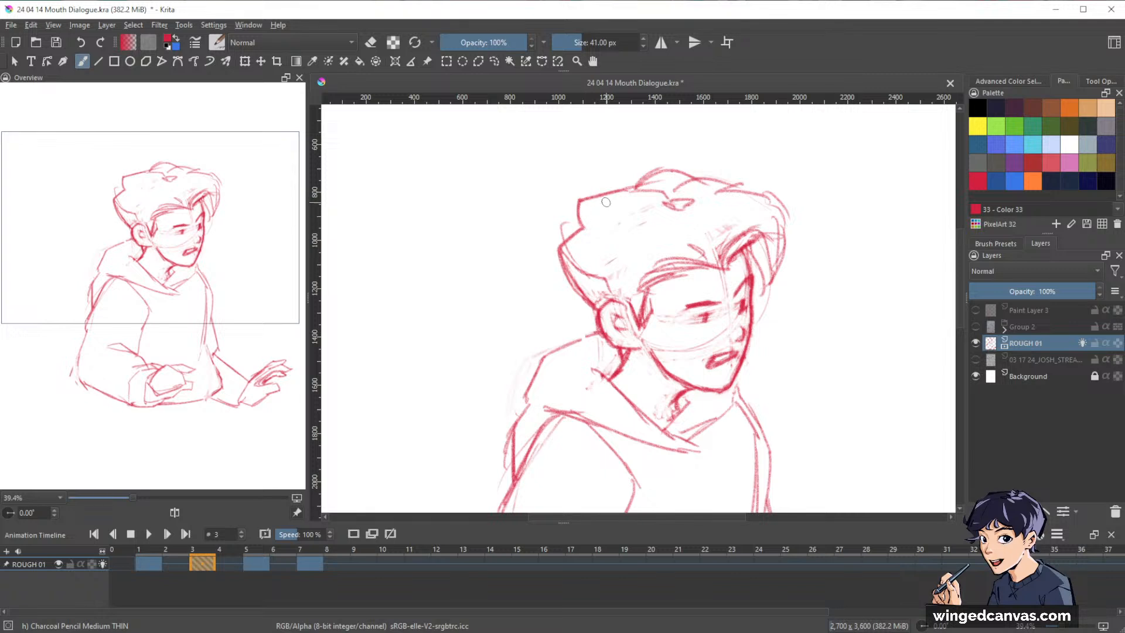
drag(887, 276, 874, 263)
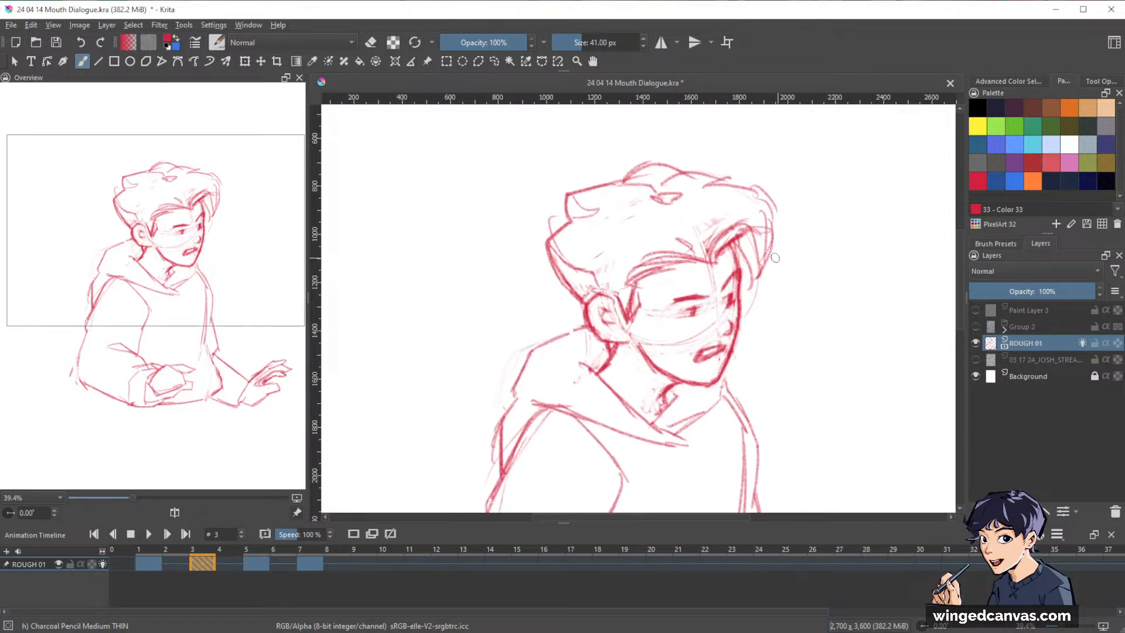
Thin out the heavy sideburn in front of the ear on frame 3 and restate its edge with lighter strokes.
key(e)
mouse_move(625, 277)
mouse_down()
mouse_move(637, 271)
mouse_move(637, 309)
mouse_move(614, 303)
mouse_move(631, 321)
mouse_up()
key(e)
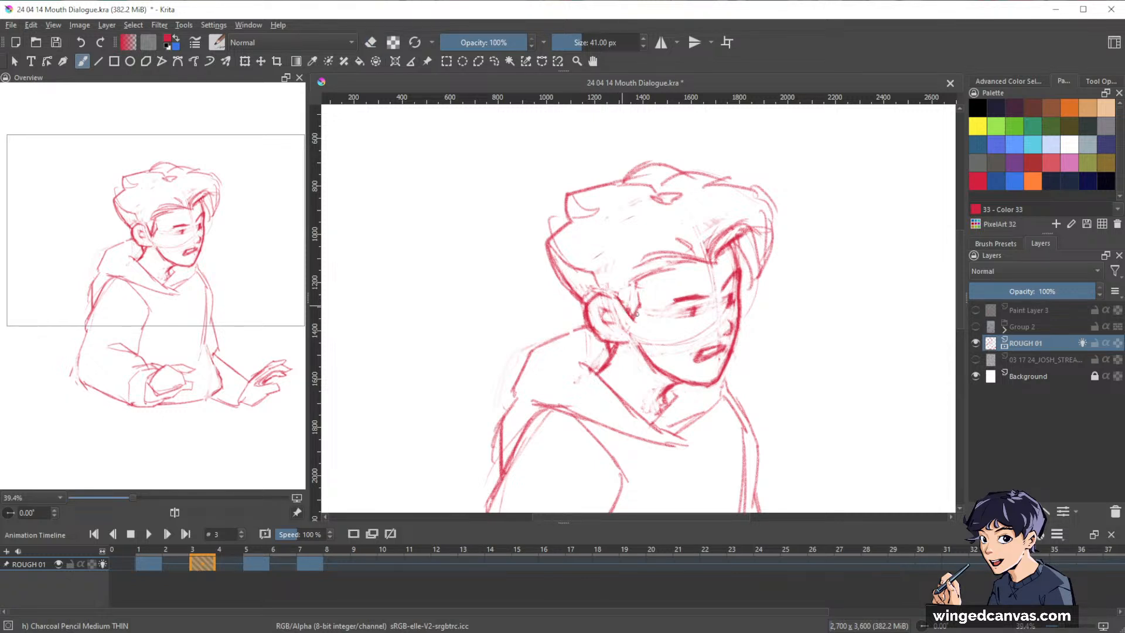
scroll(888, 194, down, 1)
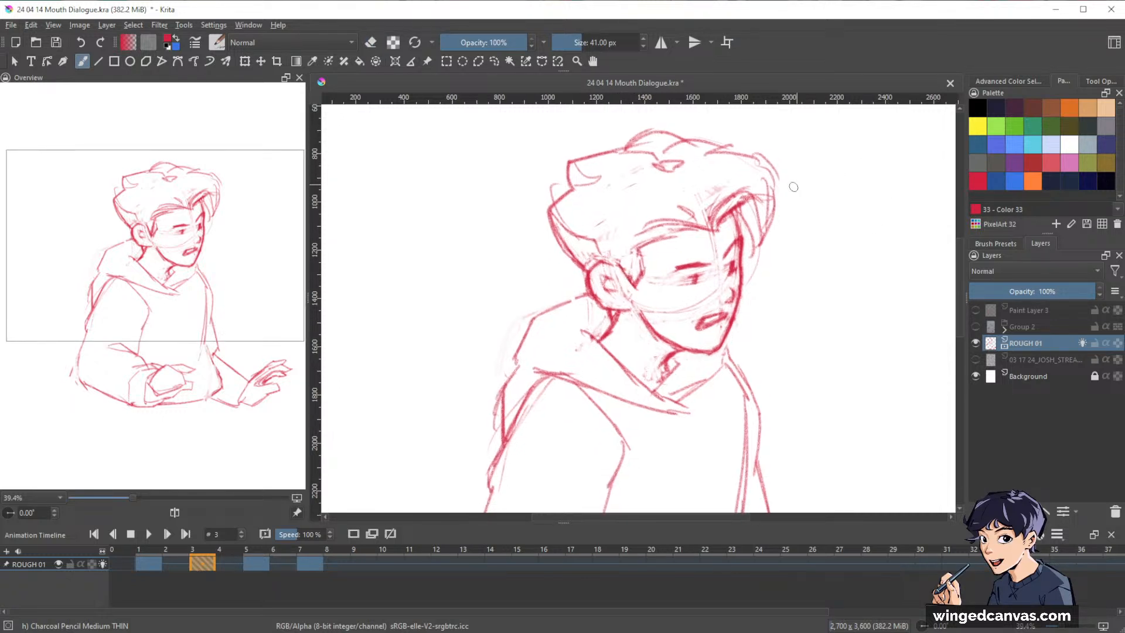
Compare frame 3's face with frame 5, and darken the far eye on frame 3 with small erasing and pencil strokes.
key(ctrl+Right)
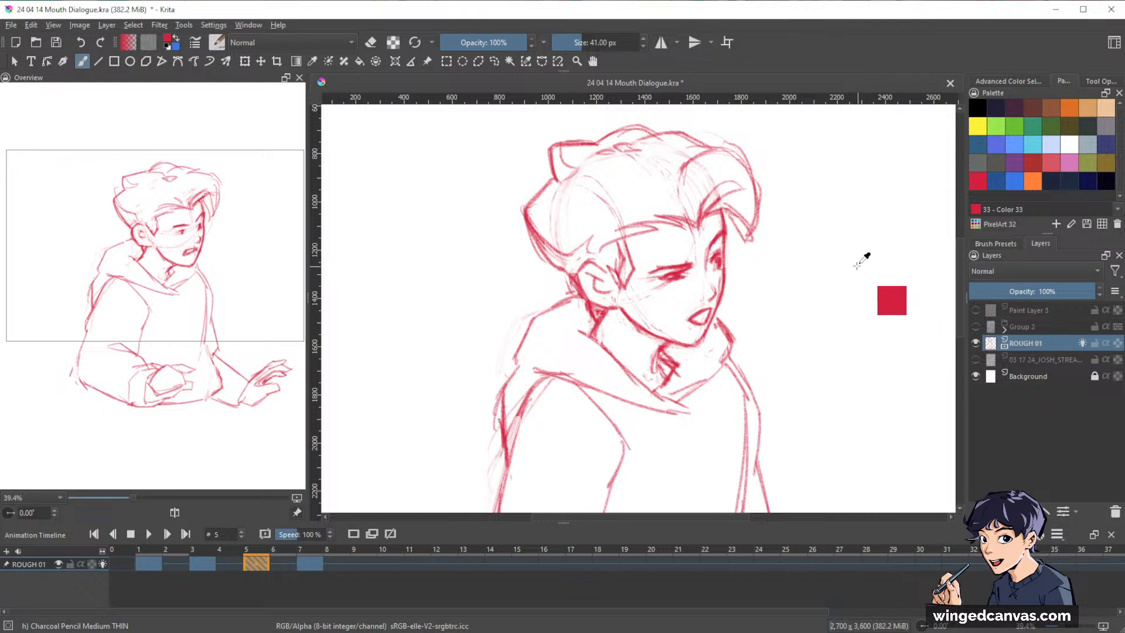
key(ctrl+Left)
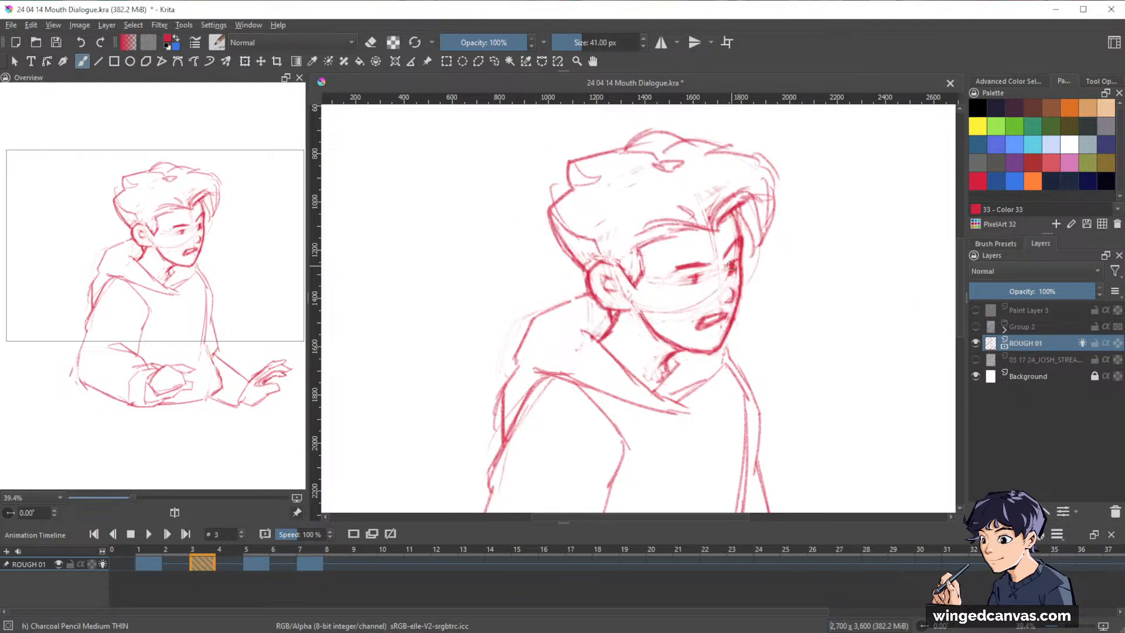
key(e)
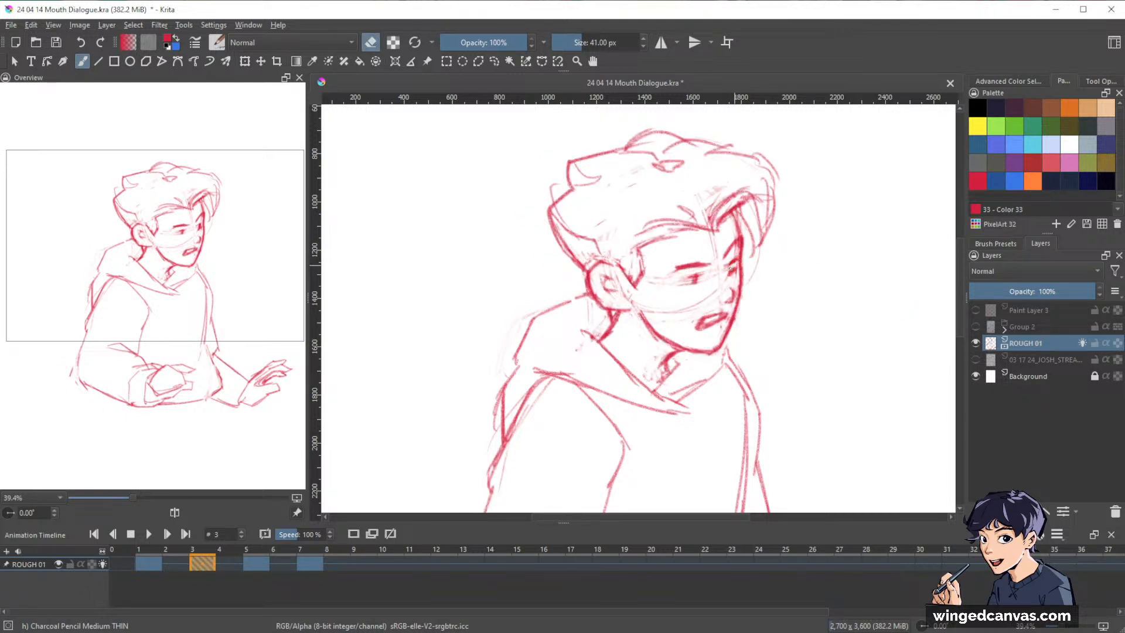
key(e)
key(e)
key(e)
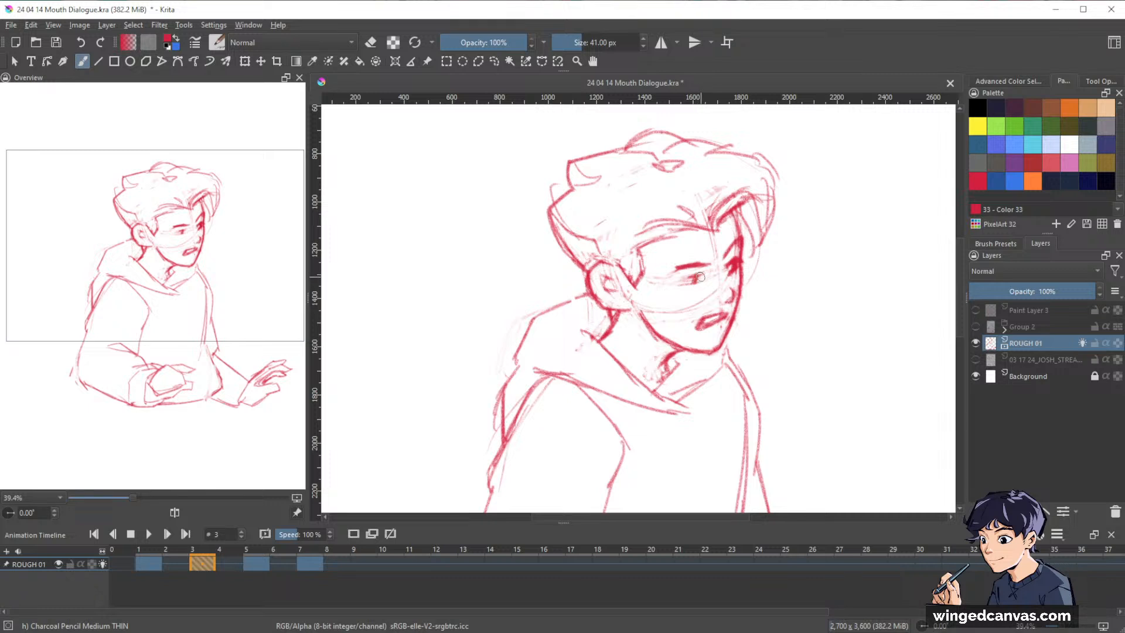
Check the near eye against frame 5 and draw a darker iris and lash line for it on frame 3.
key(ctrl+Right)
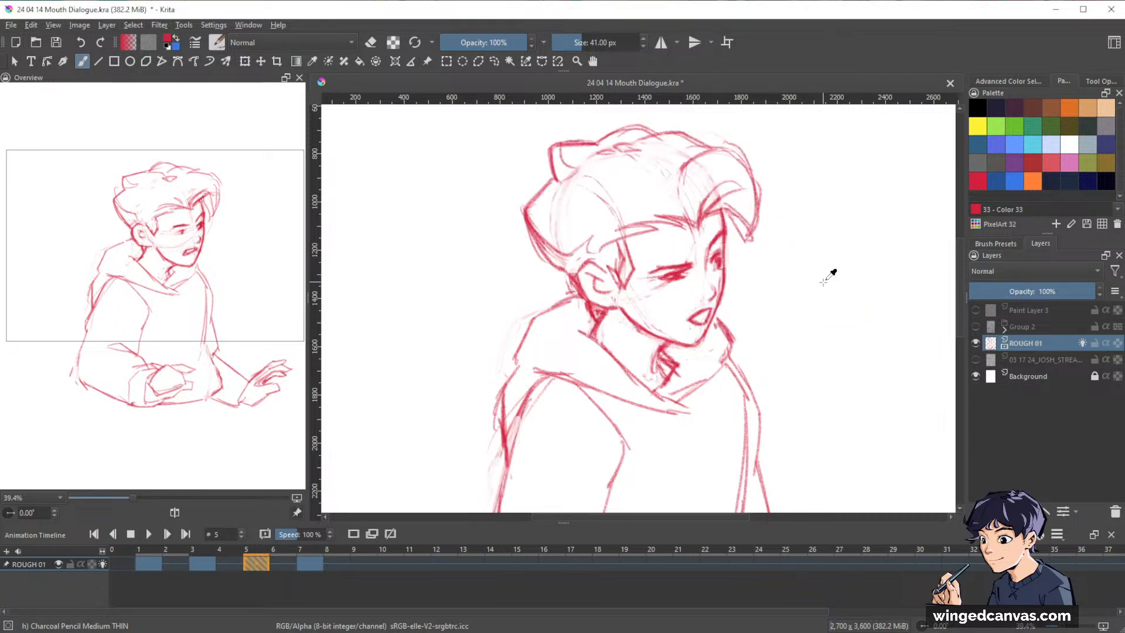
key(ctrl+Left)
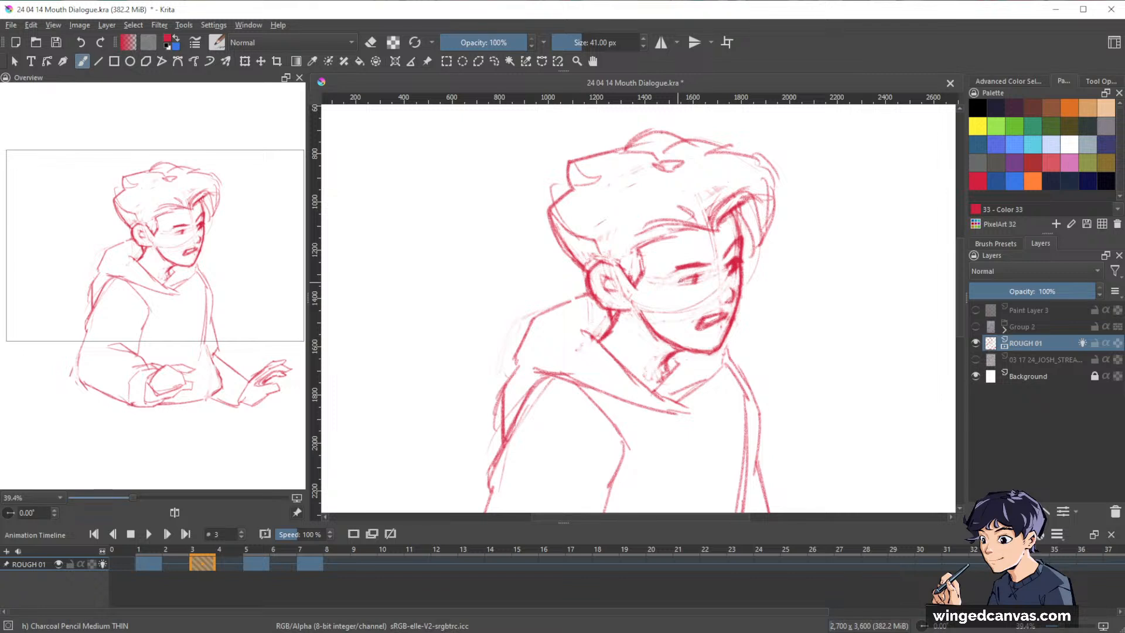
drag(681, 276, 701, 273)
key(.)
key(e)
Trim the lower edge of frame 3's near eye and reshape its iris with alternating erasing and pencil strokes.
key(e)
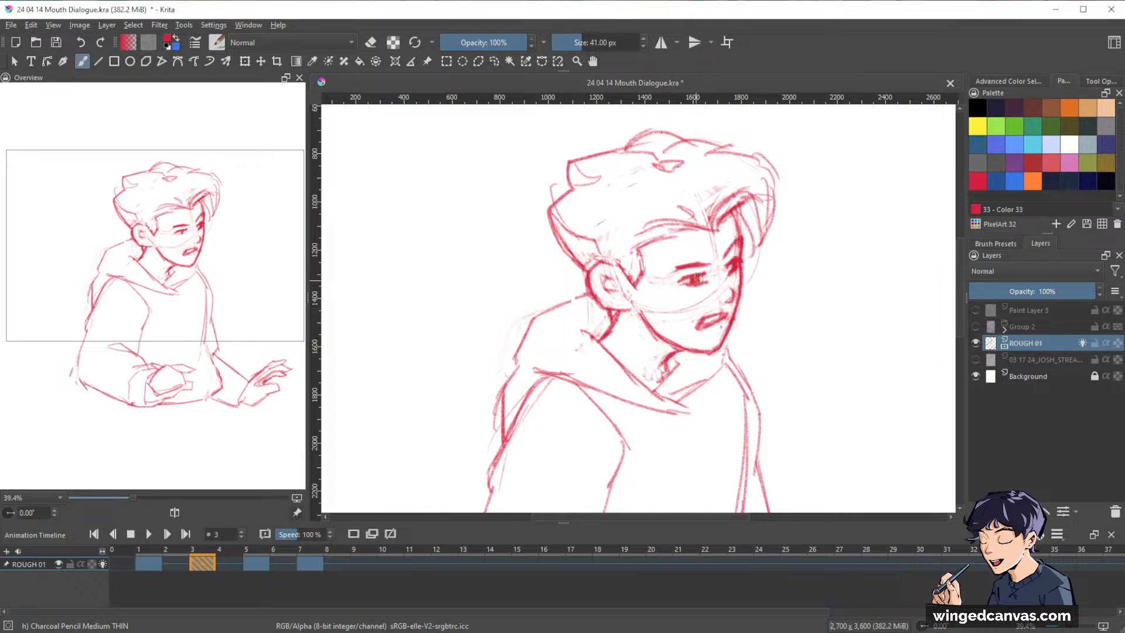
key(e)
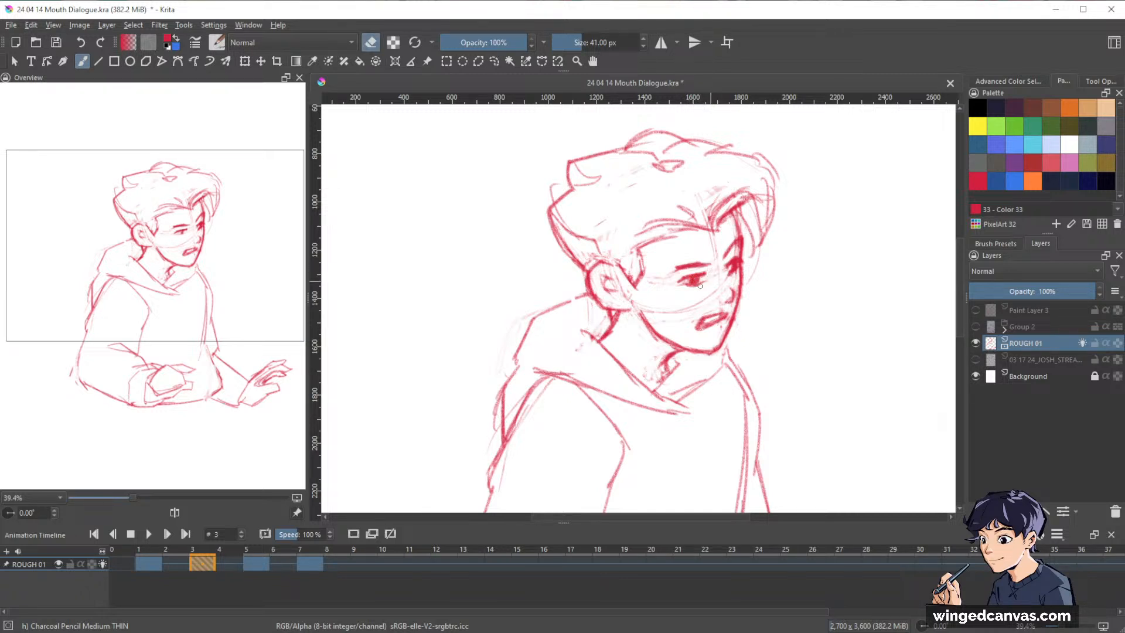
mouse_move(700, 286)
mouse_down()
mouse_move(708, 281)
mouse_move(673, 283)
mouse_up()
Erase and redraw frame 3's chin line, and rework the neck line below the ear.
key(e)
key(e)
key(e)
key(e)
key(e)
drag(705, 274, 698, 282)
key(e)
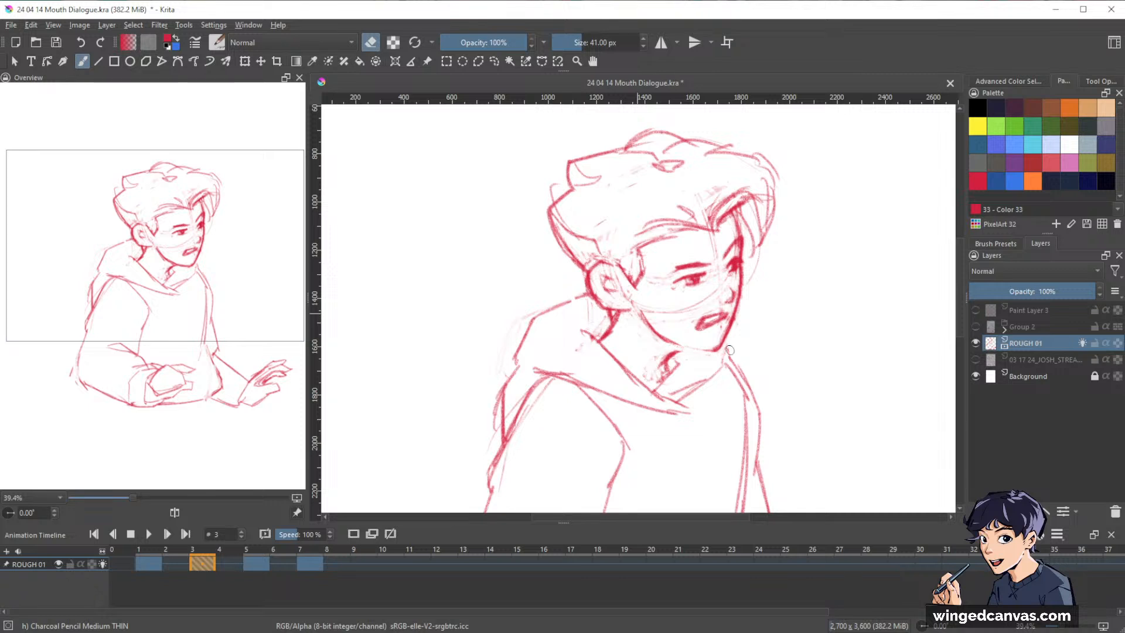
drag(728, 320, 719, 345)
key(e)
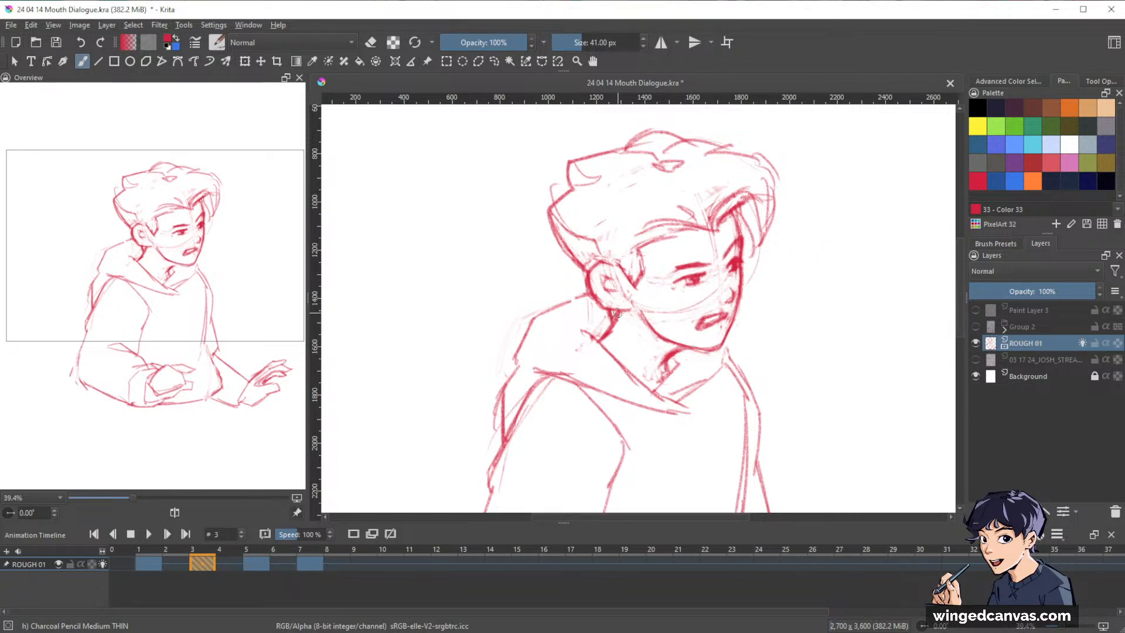
key(e)
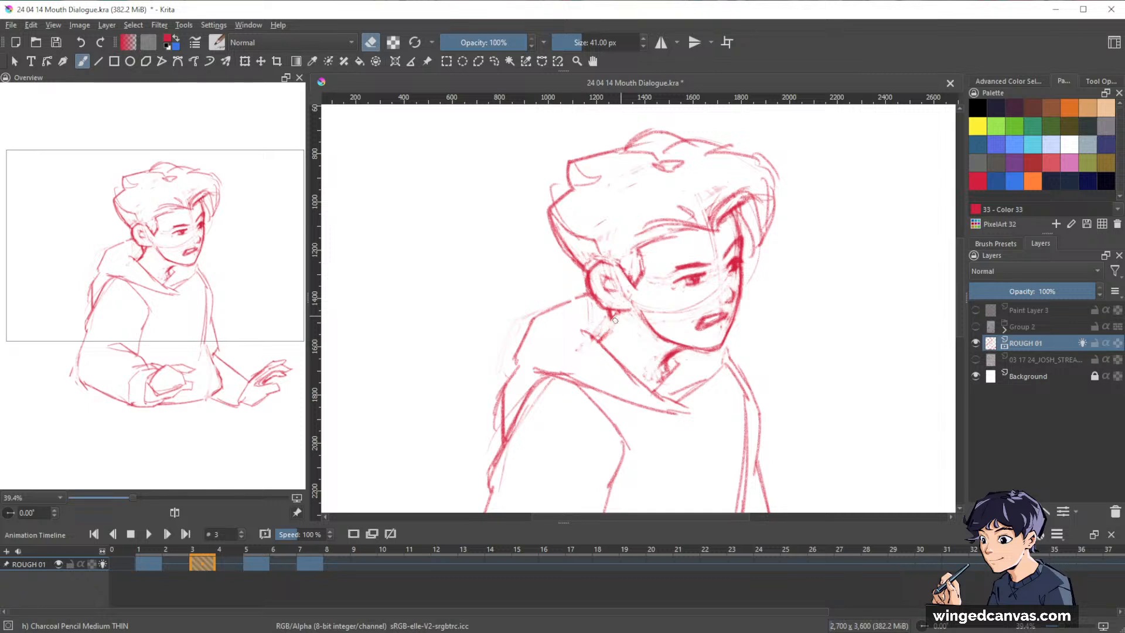
key(e)
drag(616, 313, 599, 340)
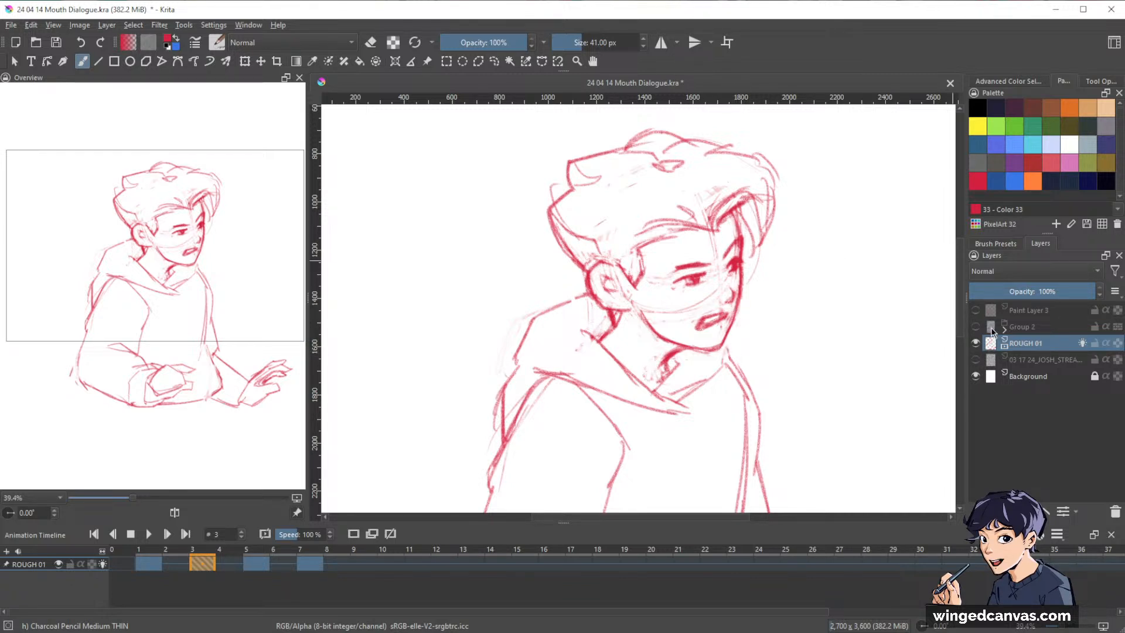
Hide ROUGH 01 to view the full Group 2 illustration, check the layer below the rough, and restore the sketch's visibility.
click(976, 344)
click(975, 327)
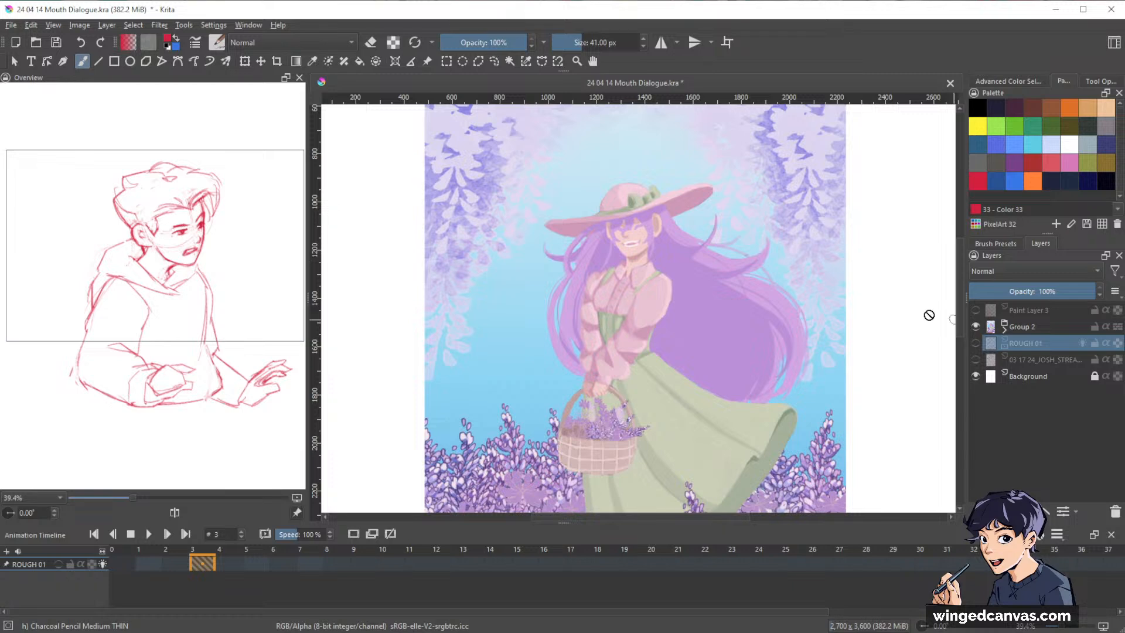
scroll(806, 291, down, 2)
scroll(806, 291, down, 1)
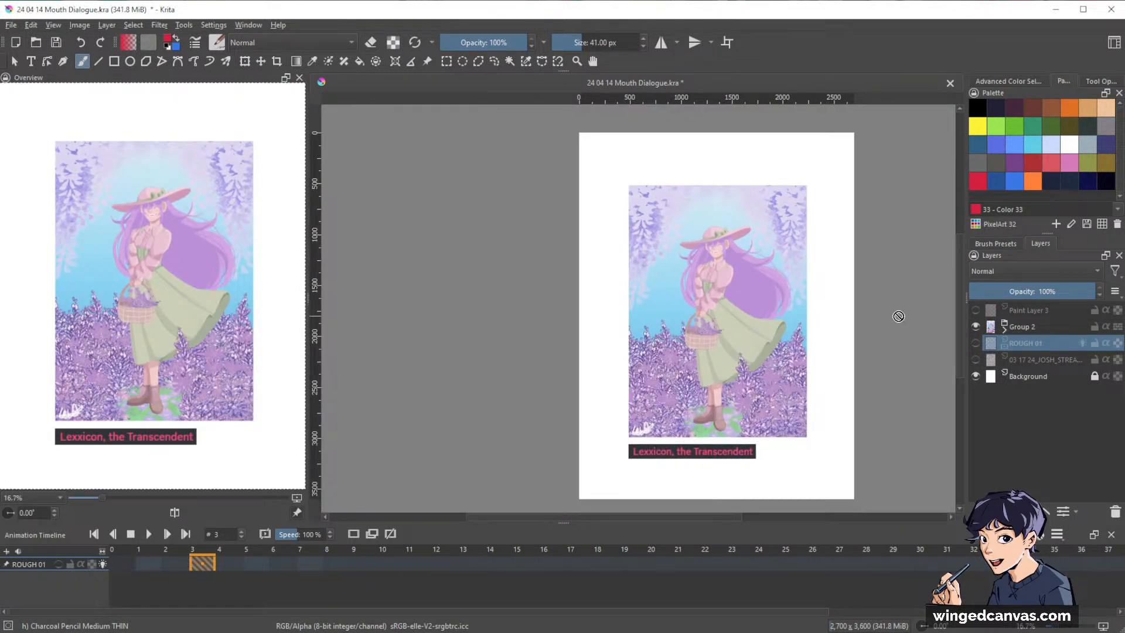
click(975, 327)
click(975, 360)
click(976, 360)
click(975, 343)
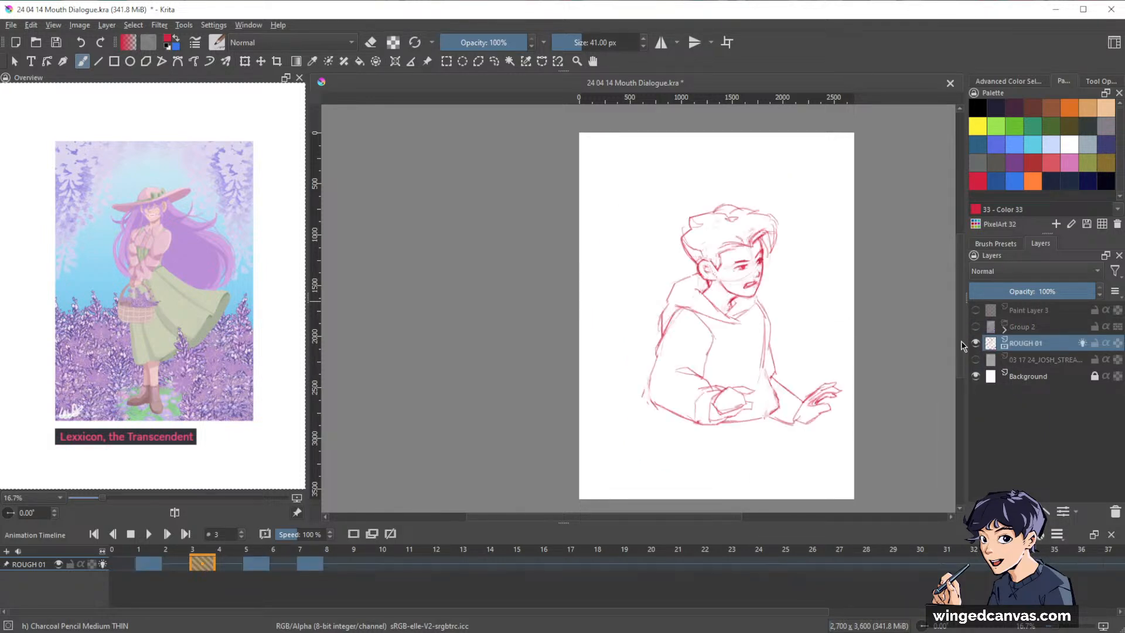
Lighten the construction guideline across frame 3's face and touch up the neck shading under the chin.
scroll(797, 299, up, 2)
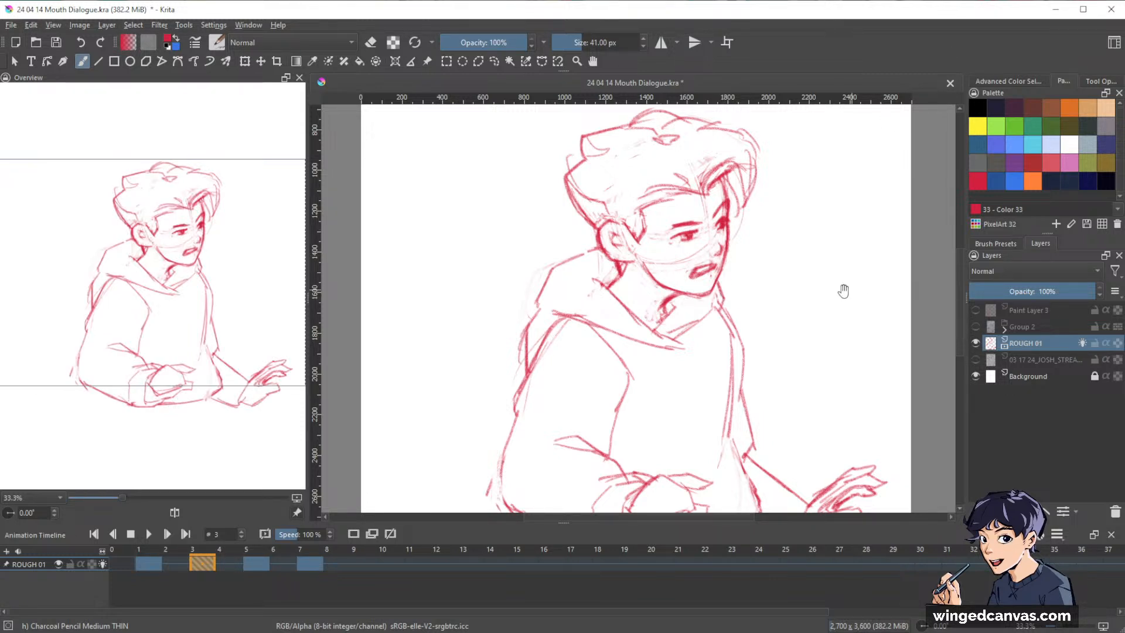
drag(843, 291, 859, 321)
key(e)
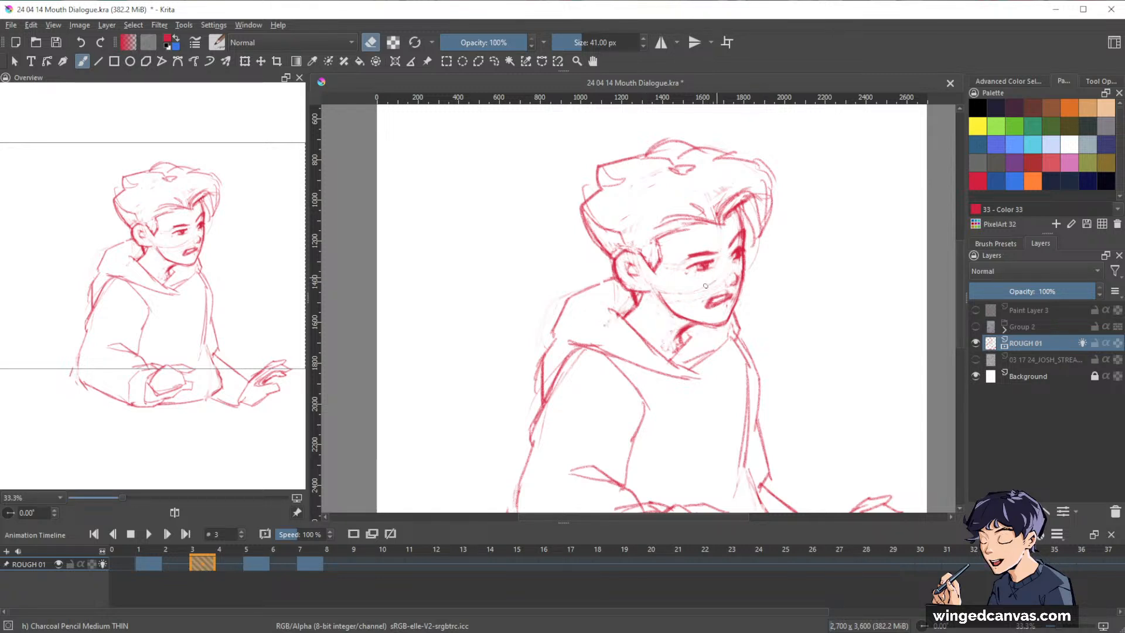
drag(804, 261, 808, 254)
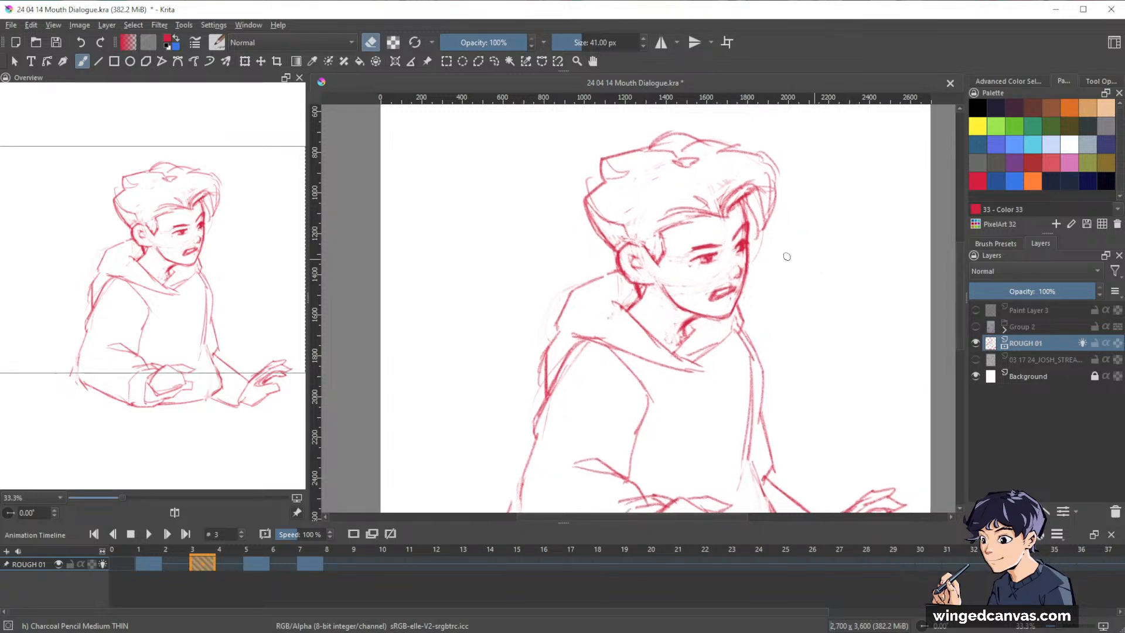
key(e)
drag(701, 321, 690, 325)
key(e)
Restate the back edge of the hood on frame 3 and clean up stray lines around the neck and collar.
key(e)
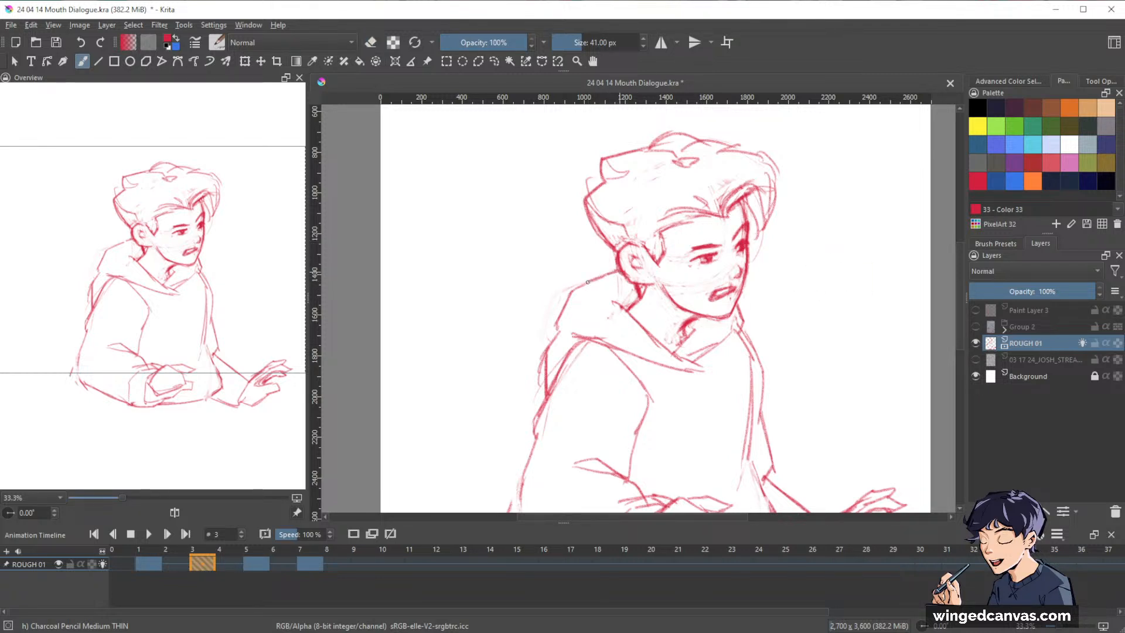
drag(588, 283, 568, 293)
drag(867, 351, 873, 309)
drag(871, 264, 798, 260)
key(e)
key(e)
key(e)
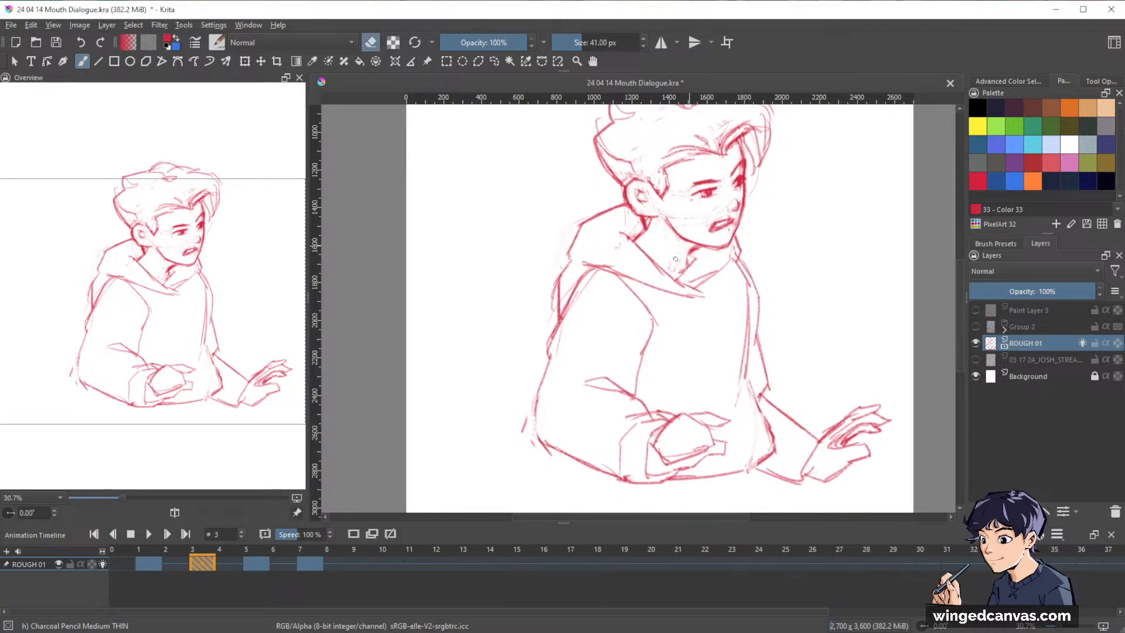
key(e)
Go to frame 5 and touch up the upper edge of the character's mouth.
drag(874, 275, 825, 366)
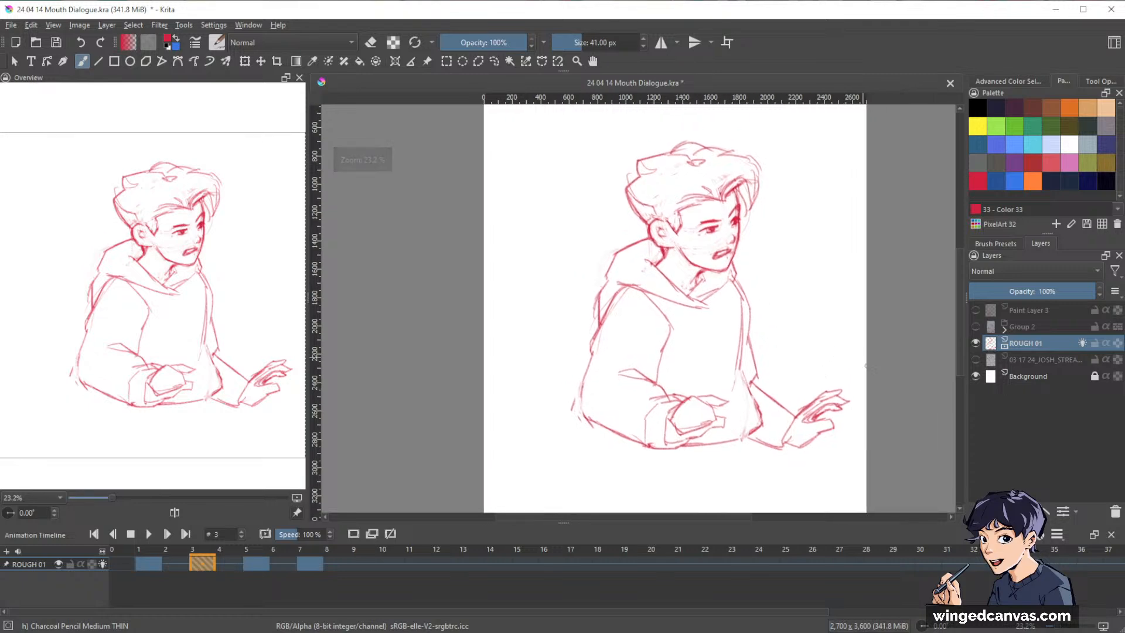
key(ctrl+Right)
key(ctrl+Right)
key(ctrl+Left)
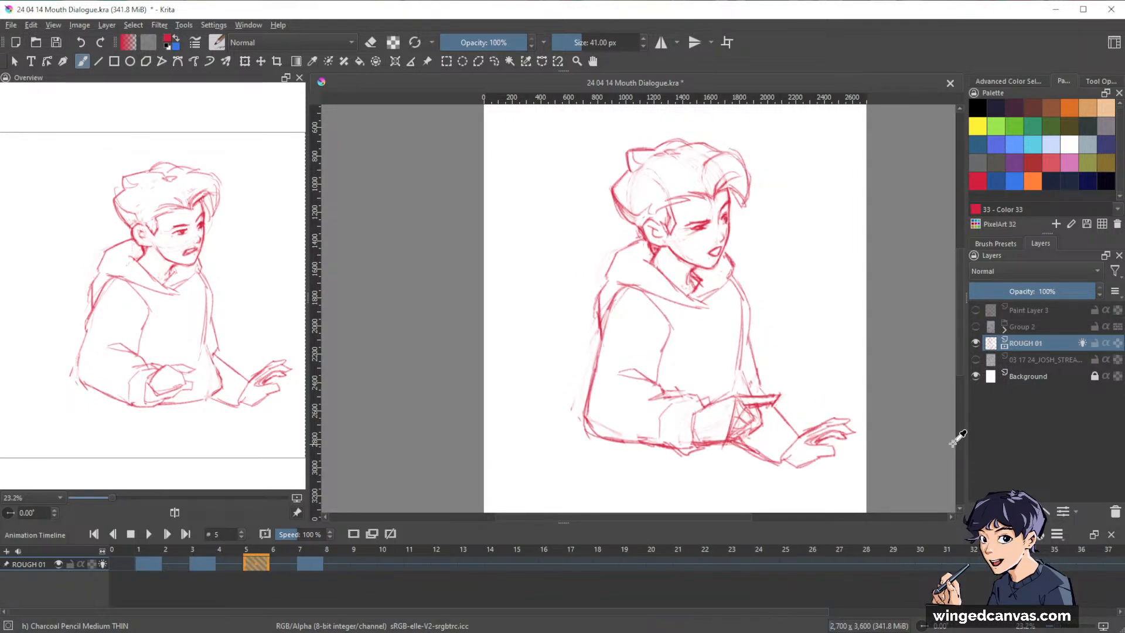
drag(735, 245, 740, 181)
key(e)
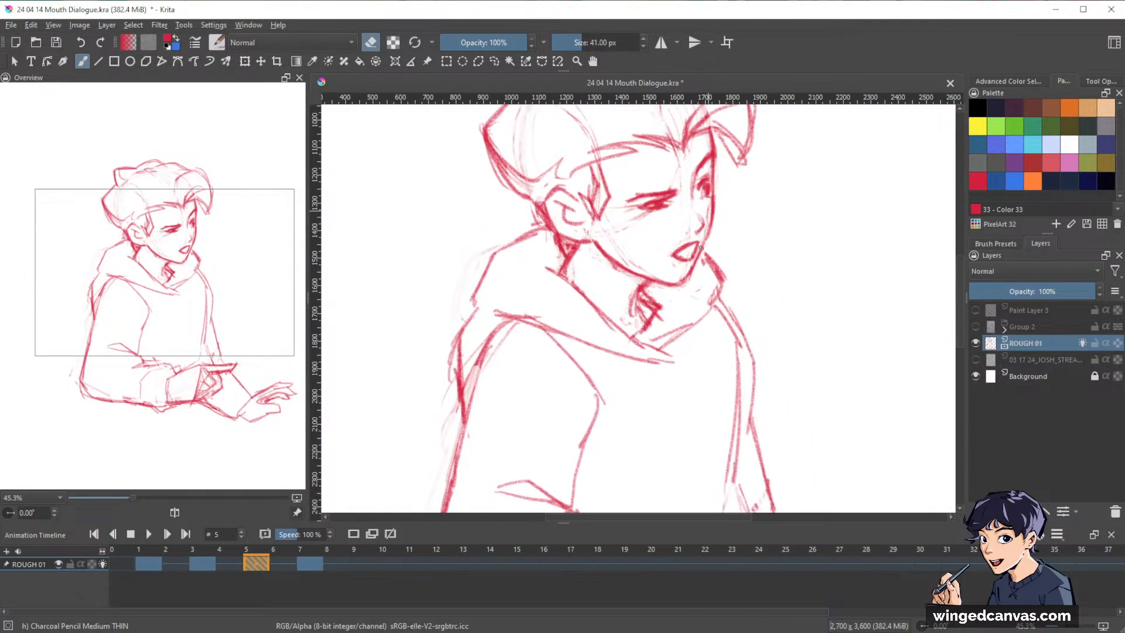
key(e)
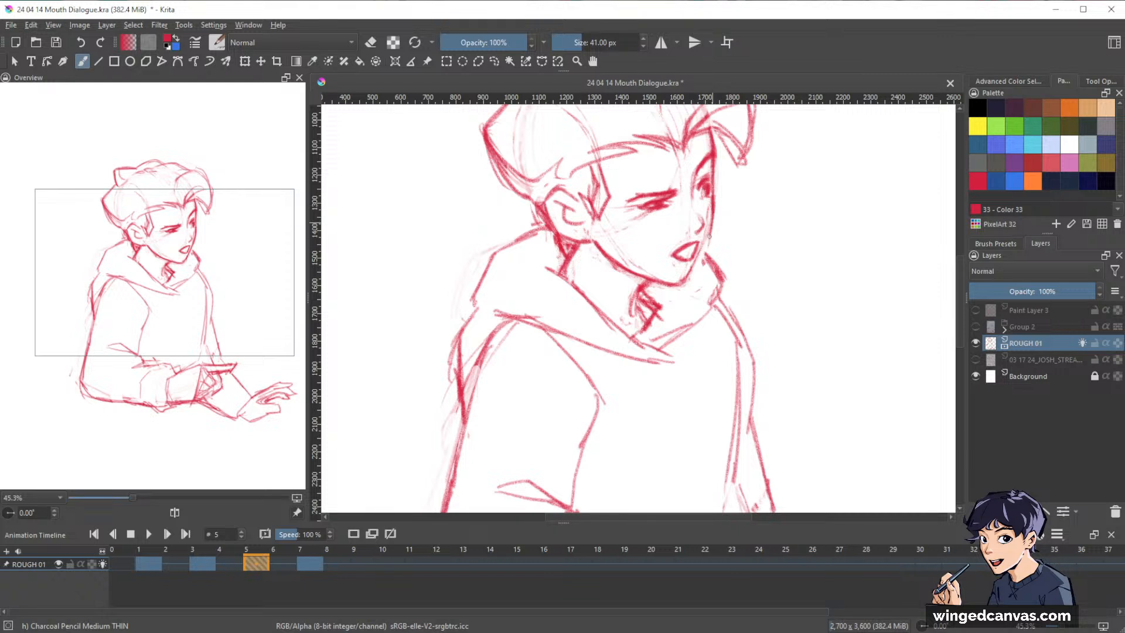
key(e)
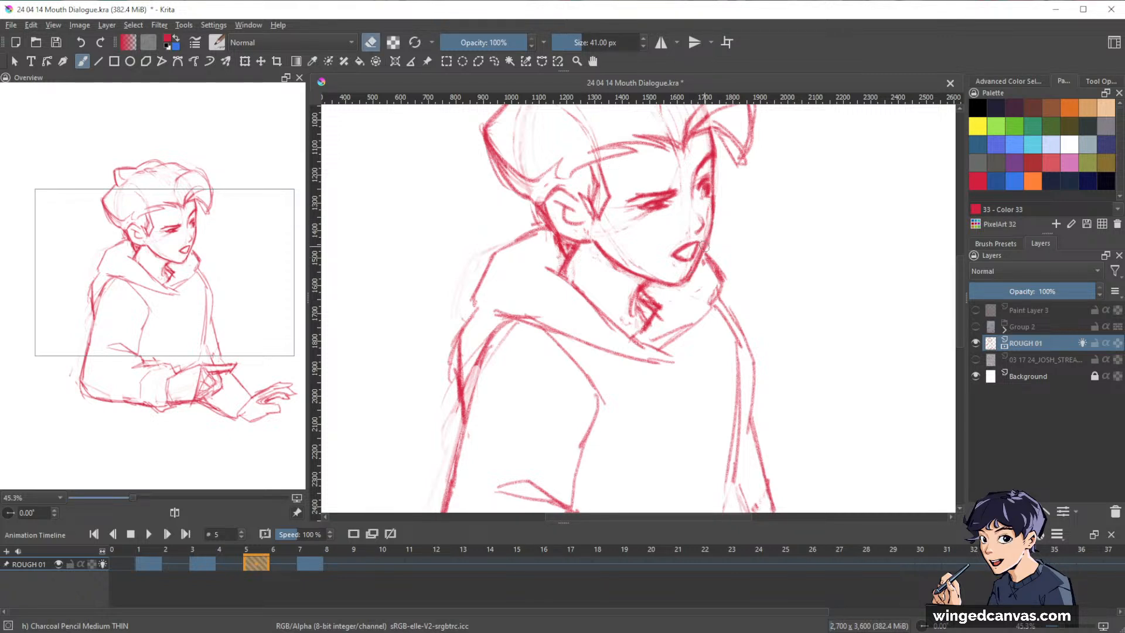
key(e)
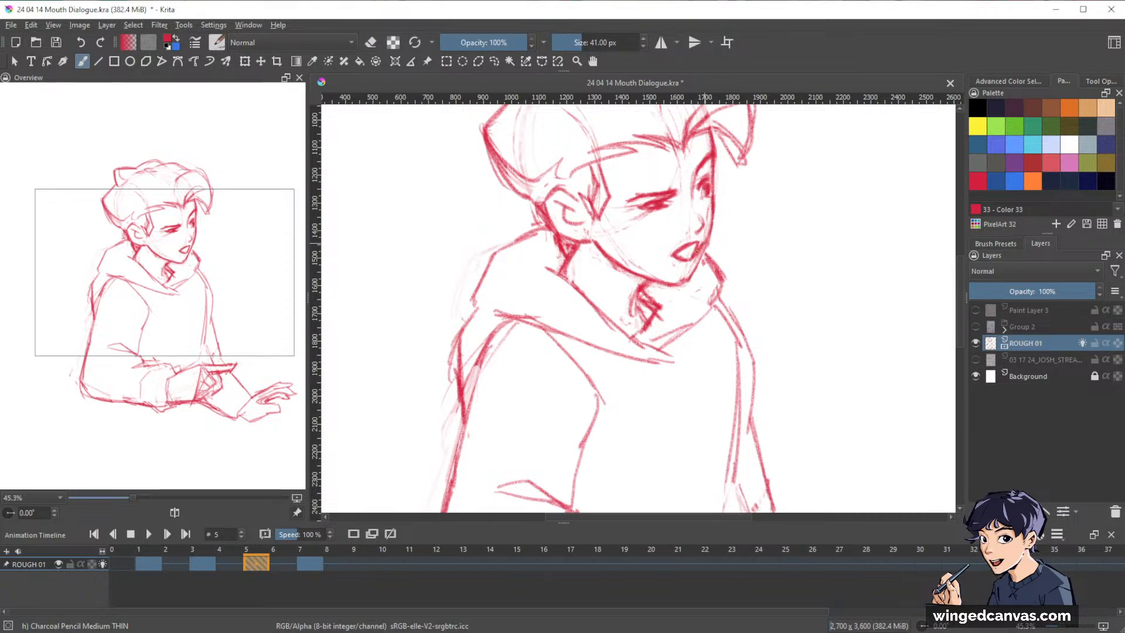
key(e)
drag(672, 252, 687, 243)
key(e)
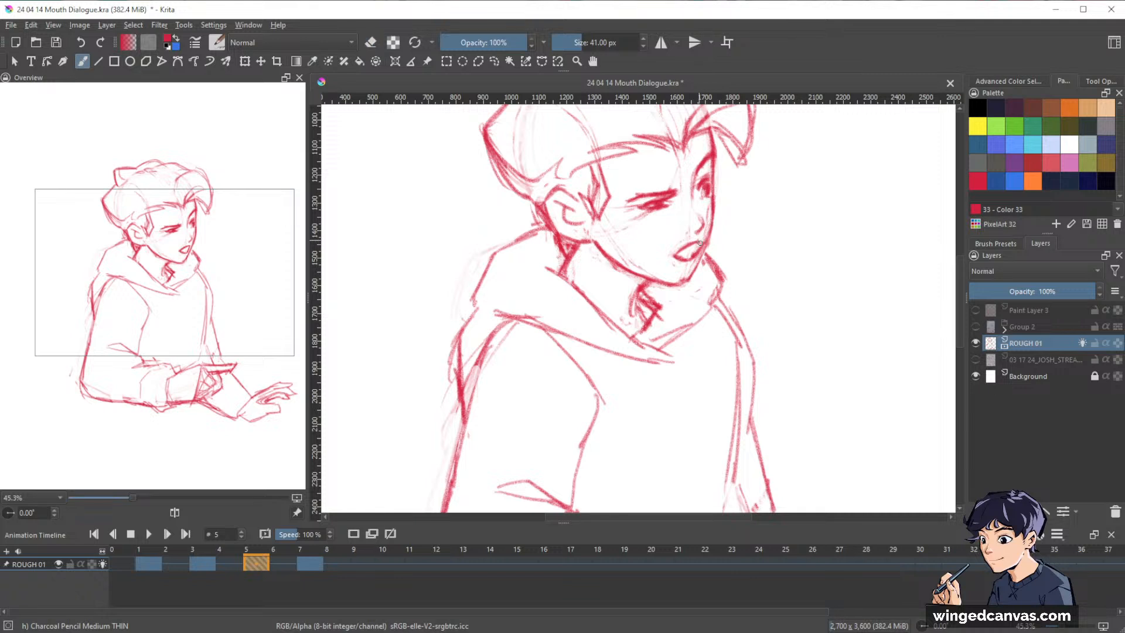
Erase and redraw parts of frame 5's mouth outline, undoing the last change to its lips.
key(e)
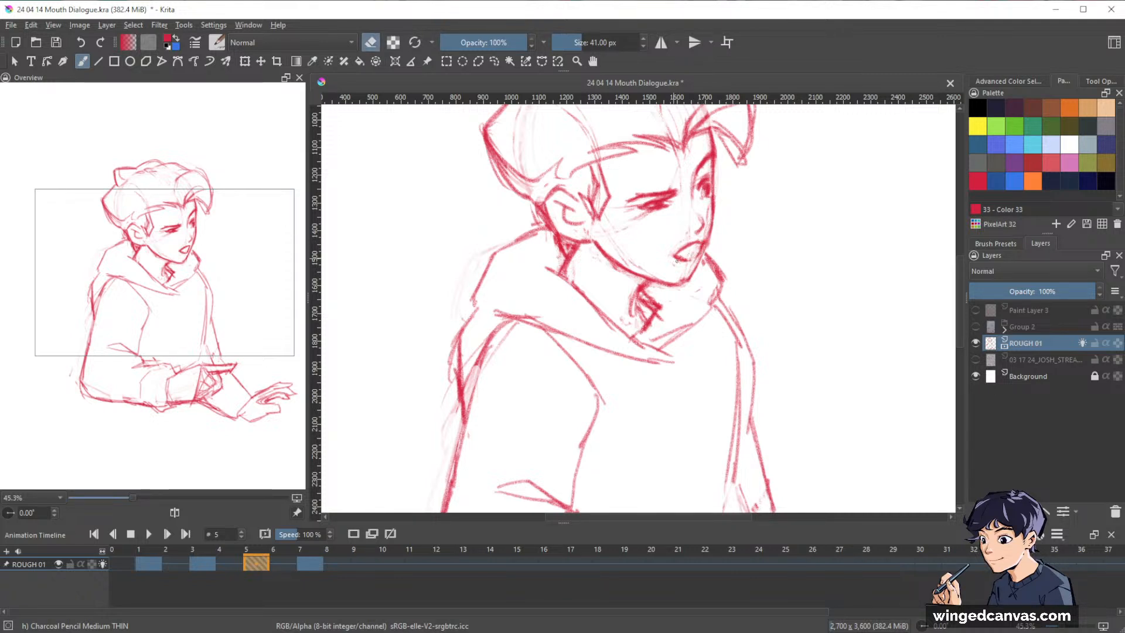
key(e)
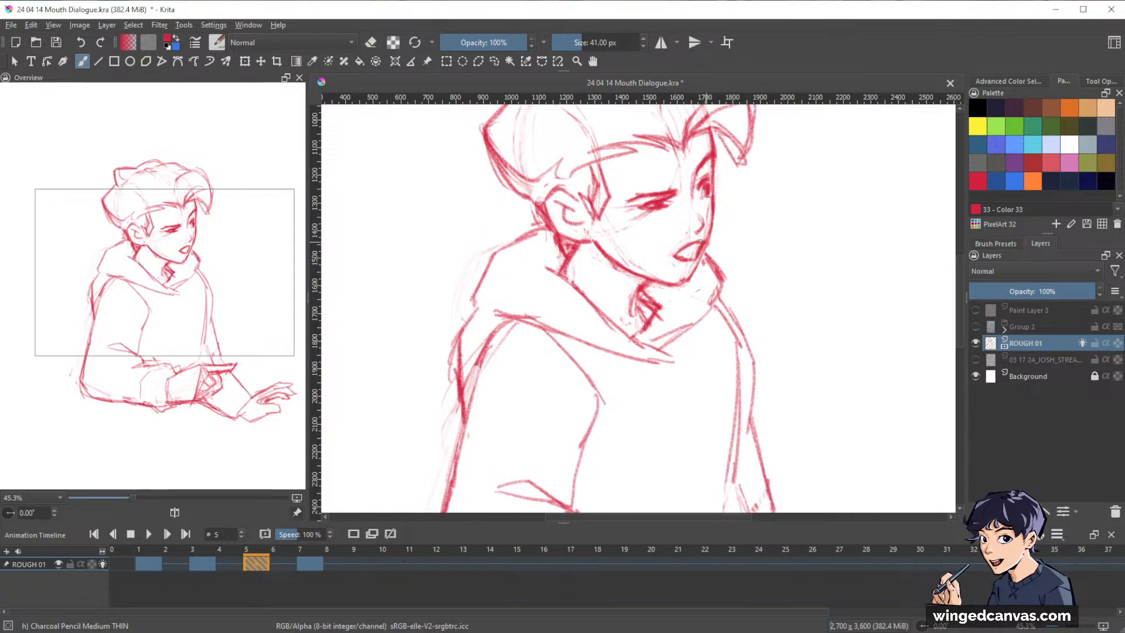
key(e)
drag(688, 243, 674, 255)
key(e)
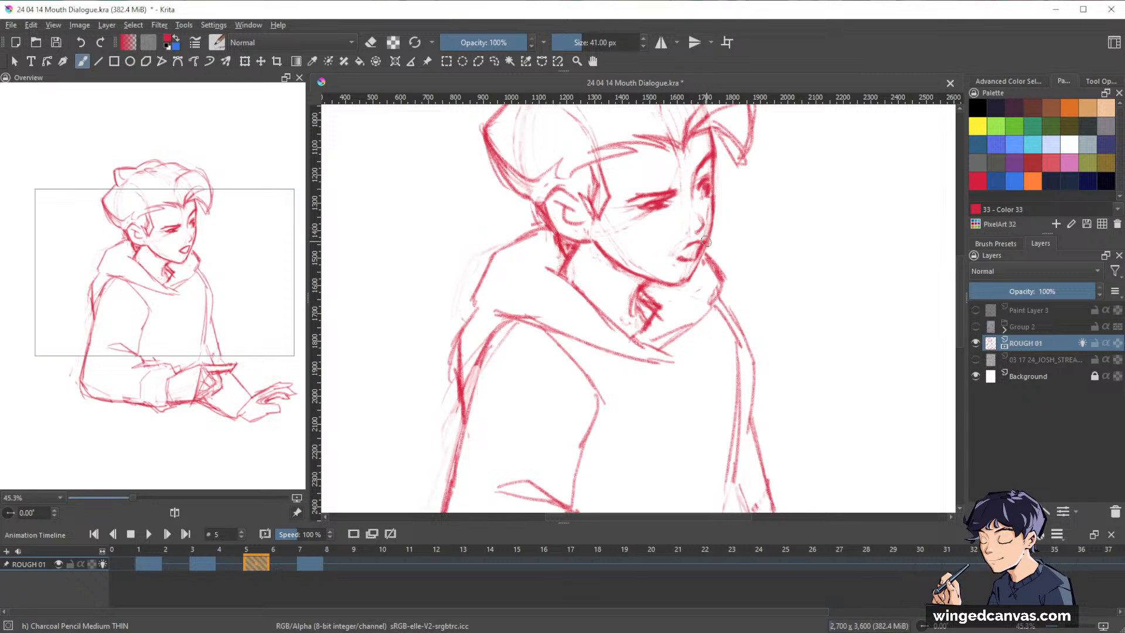
key(ctrl+z)
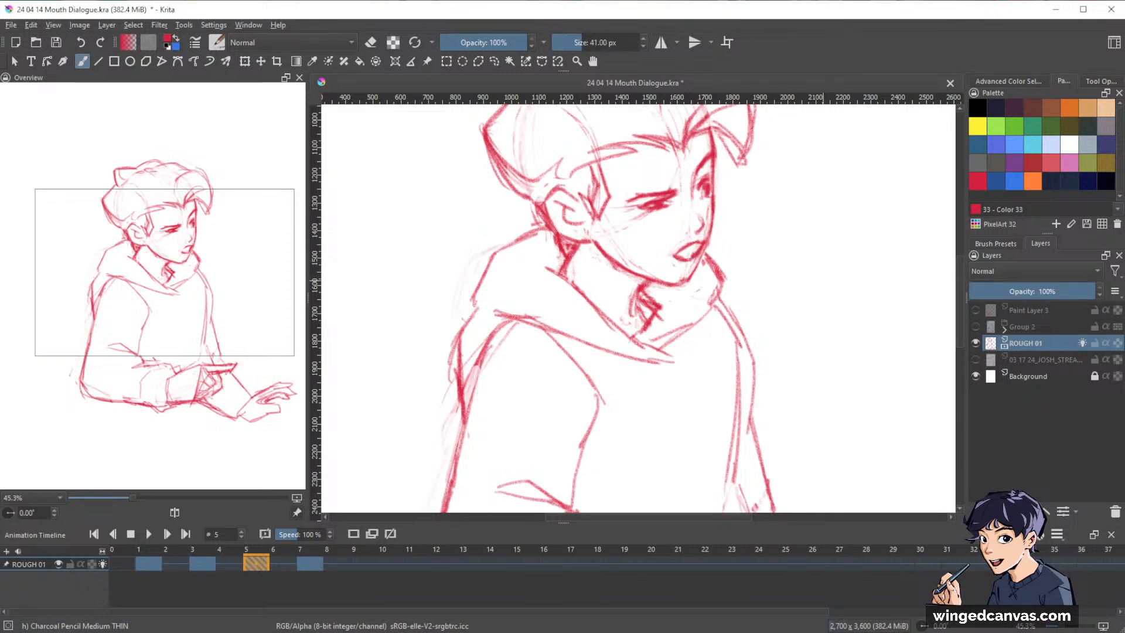
ctrl+click(737, 214)
key(e)
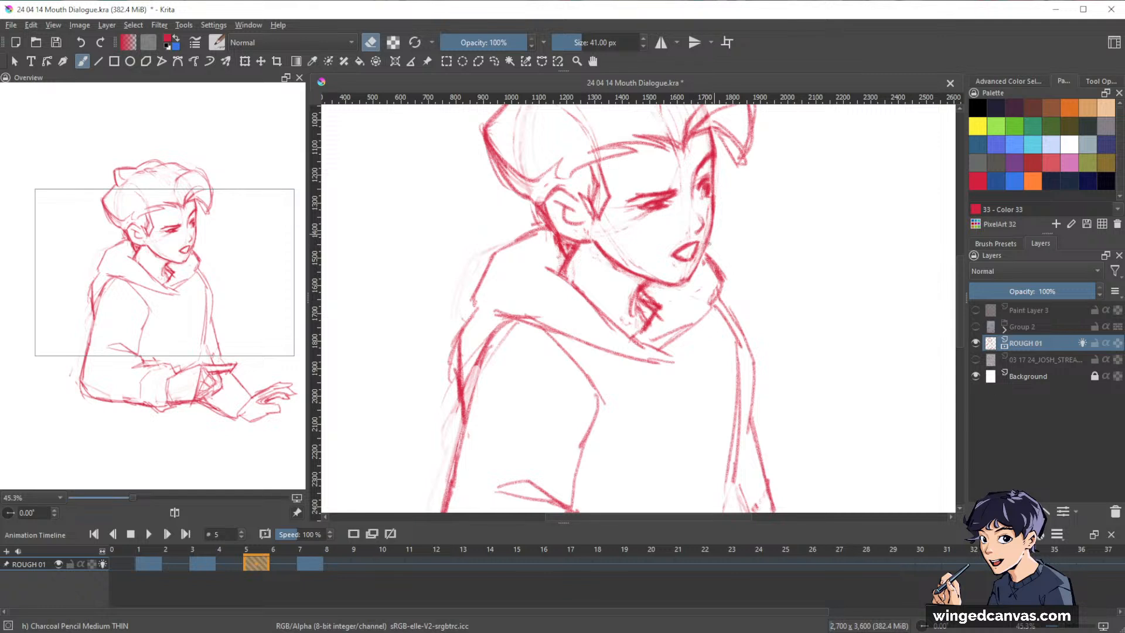
key(e)
Flip back and forth through the ROUGH 01 keyframes on frames 1, 3, 5 and 7 to compare their poses.
drag(836, 211, 773, 259)
drag(849, 332, 797, 367)
drag(890, 285, 822, 331)
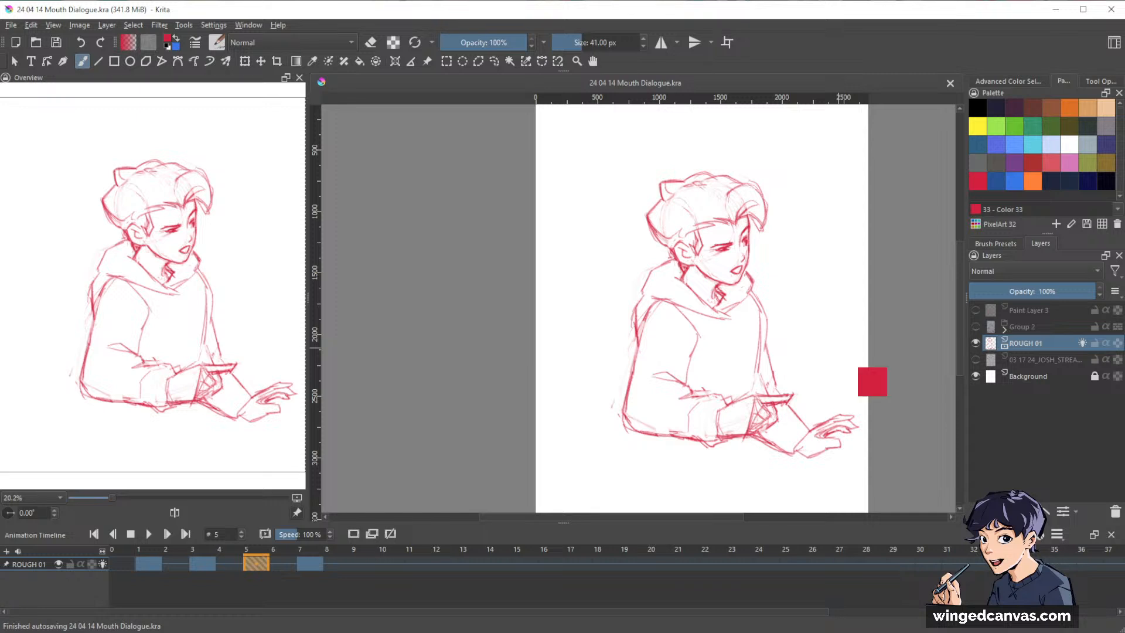
key(ctrl+Right)
key(ctrl+Left)
key(ctrl+Right)
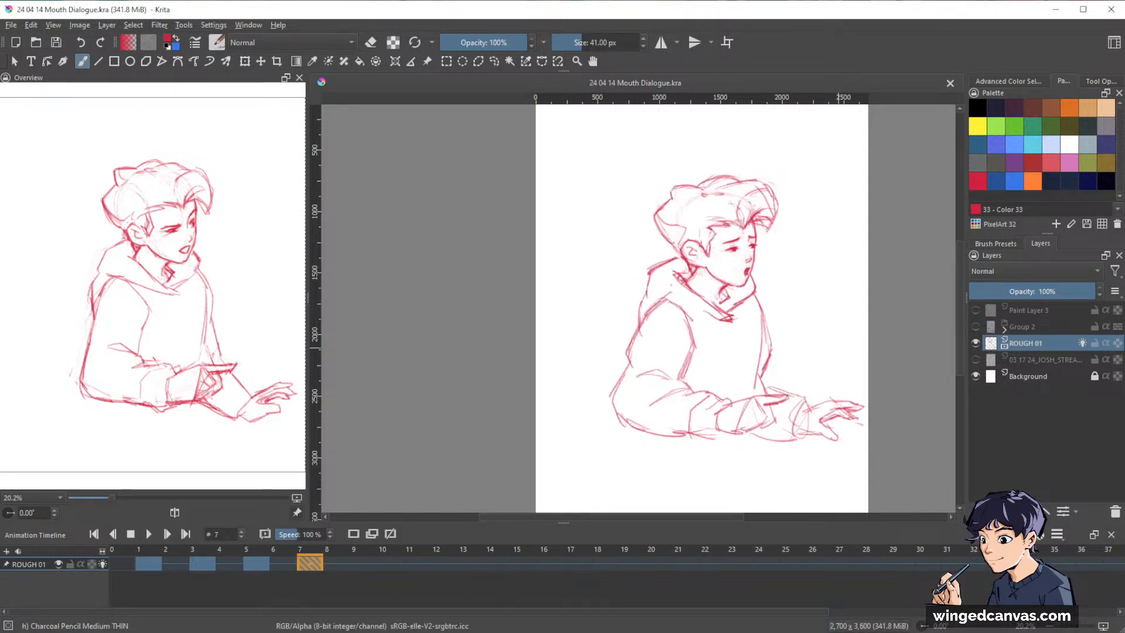
key(ctrl+Left)
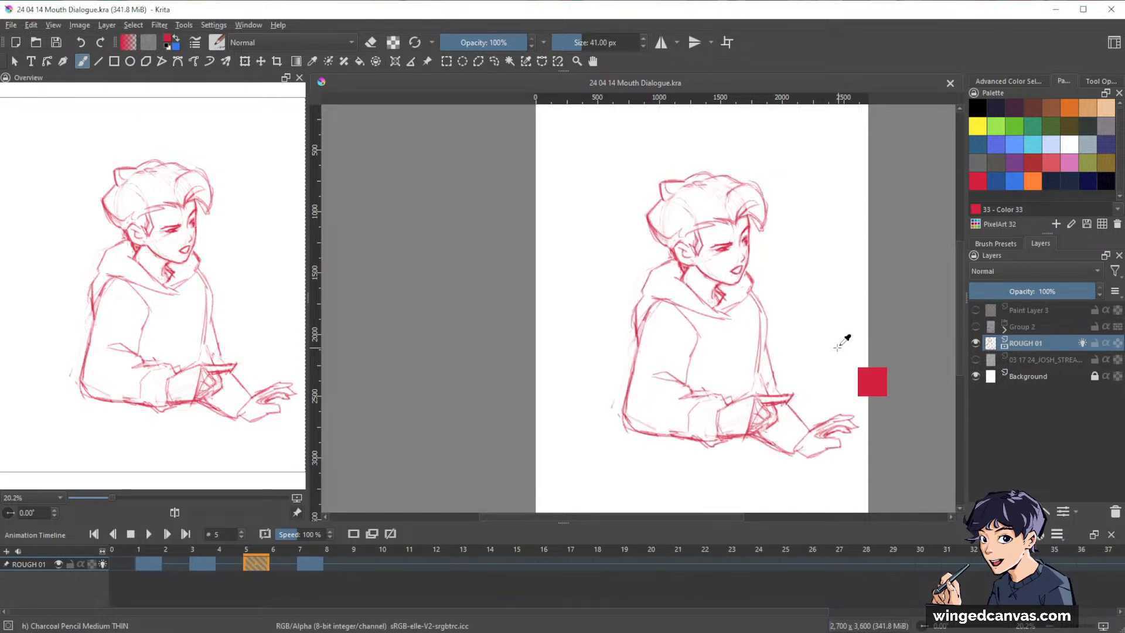
key(ctrl+Left)
key(ctrl+Right)
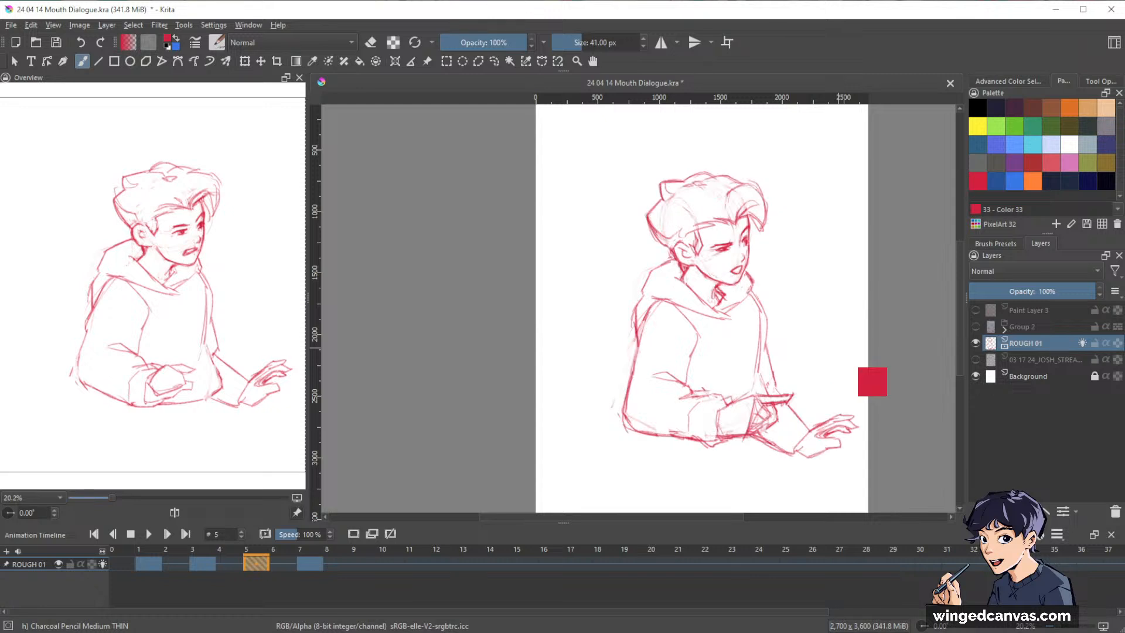
key(ctrl+Left)
key(ctrl+Left)
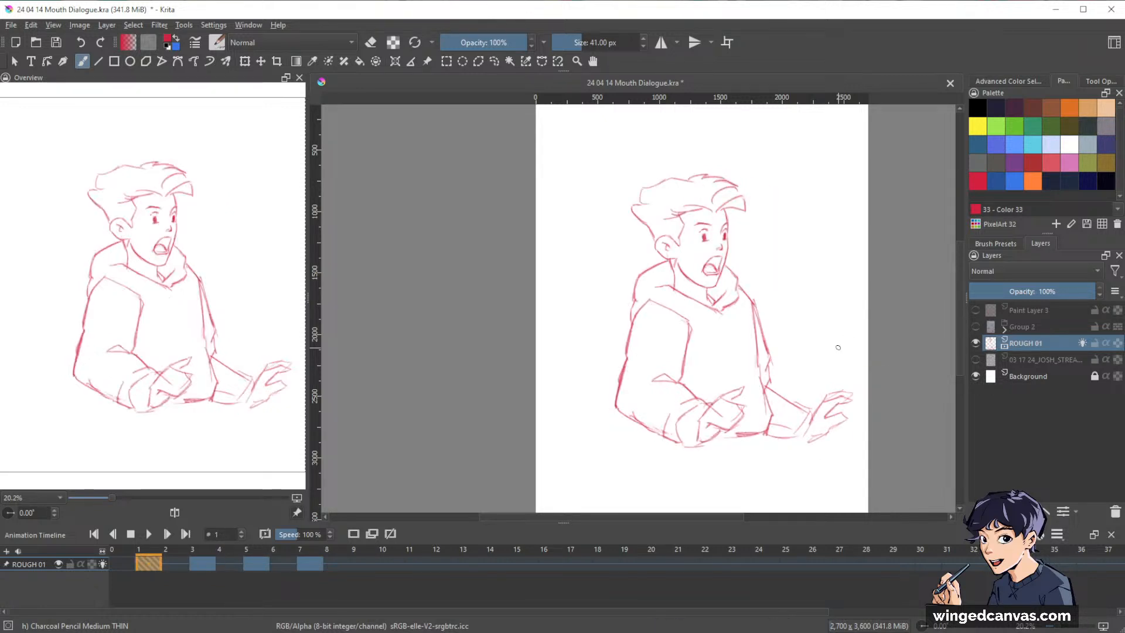
key(ctrl+Right)
key(ctrl+Right)
key(ctrl+Right)
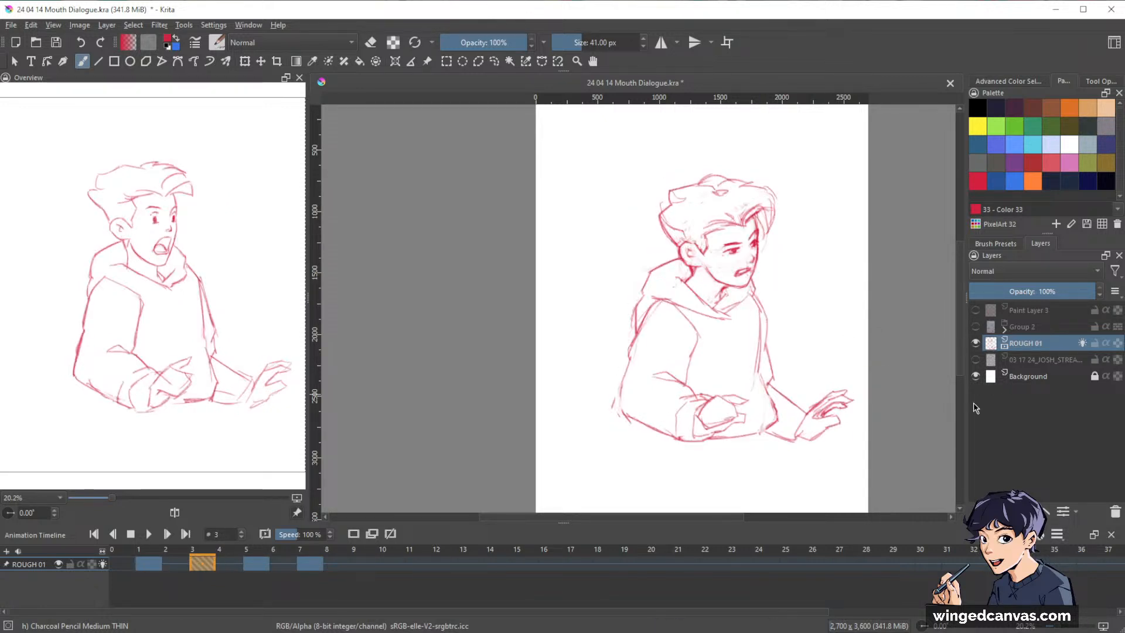
key(ctrl+Left)
key(ctrl+Left)
key(ctrl+Left)
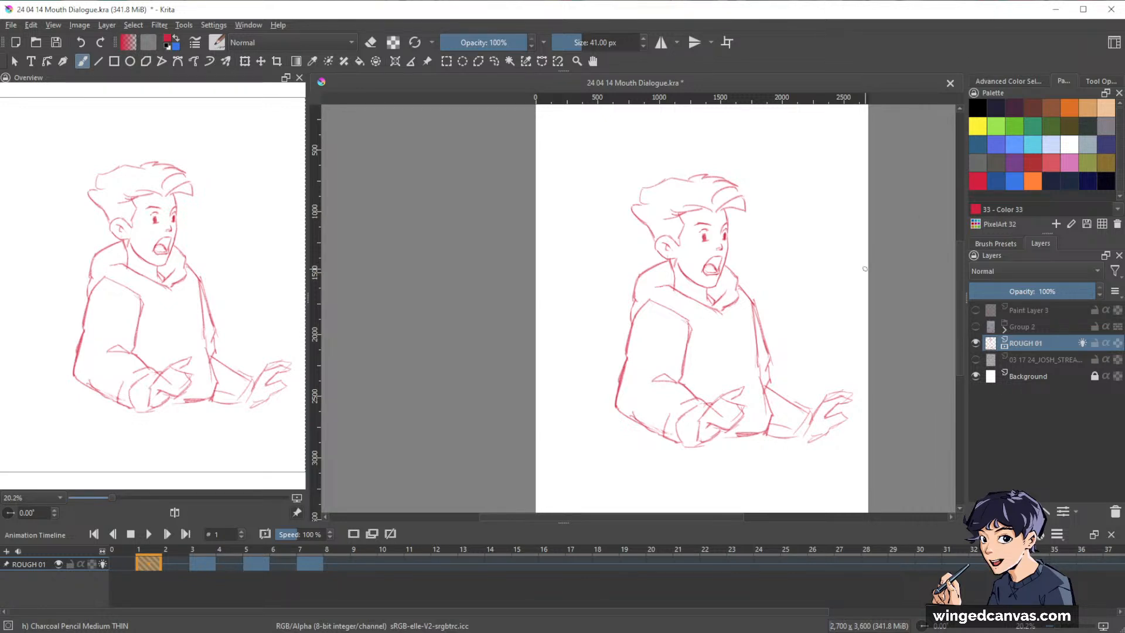
drag(826, 332, 797, 301)
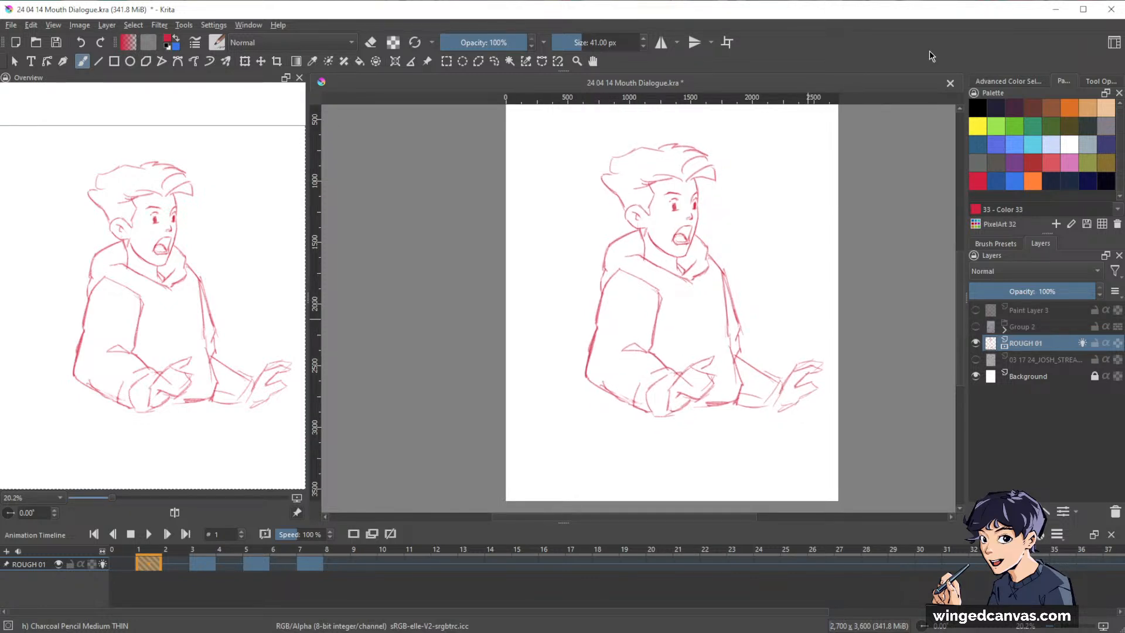
key(period)
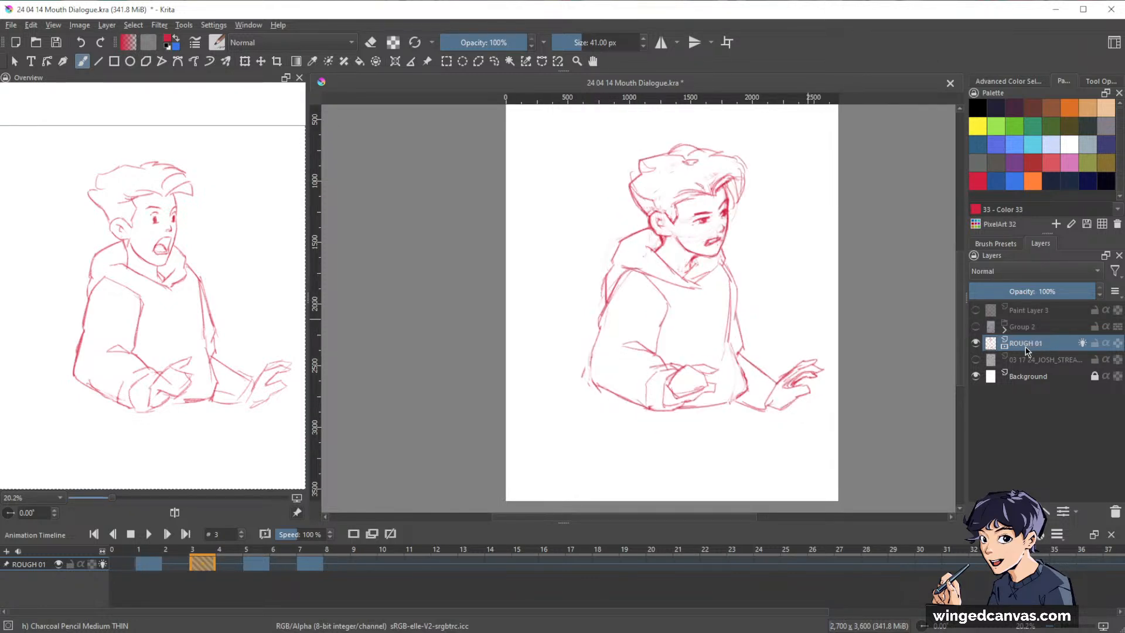
key(comma)
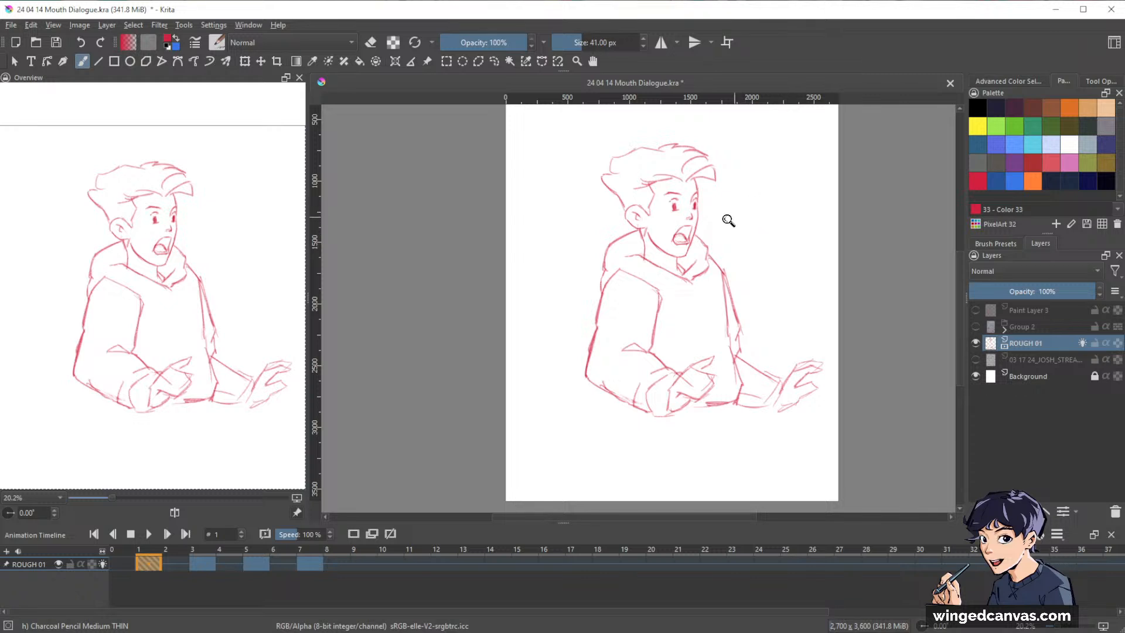
Overlay the neighbouring keyframe as an onion skin on frame 1 and restate the front contour of the face.
drag(729, 220, 808, 180)
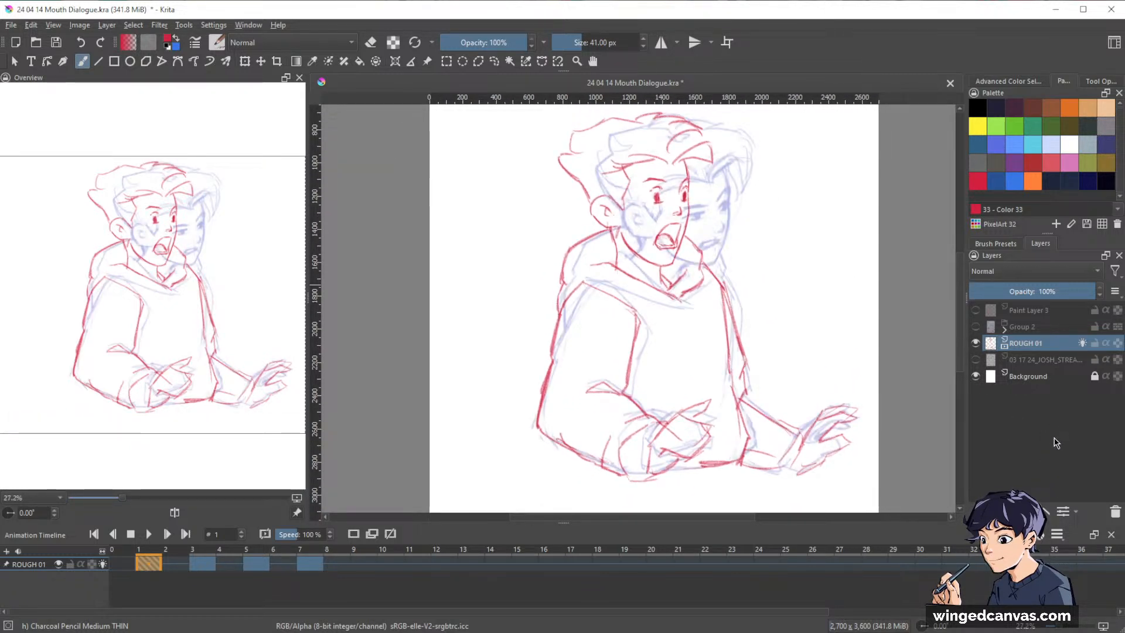
drag(784, 234, 803, 261)
drag(741, 233, 772, 184)
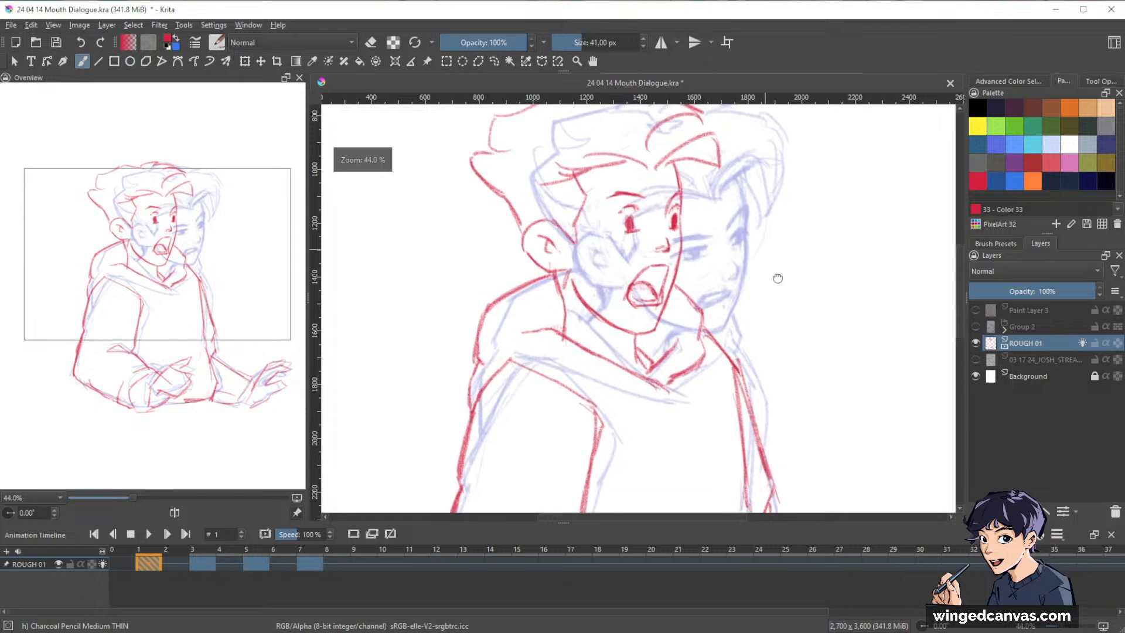
drag(778, 278, 823, 335)
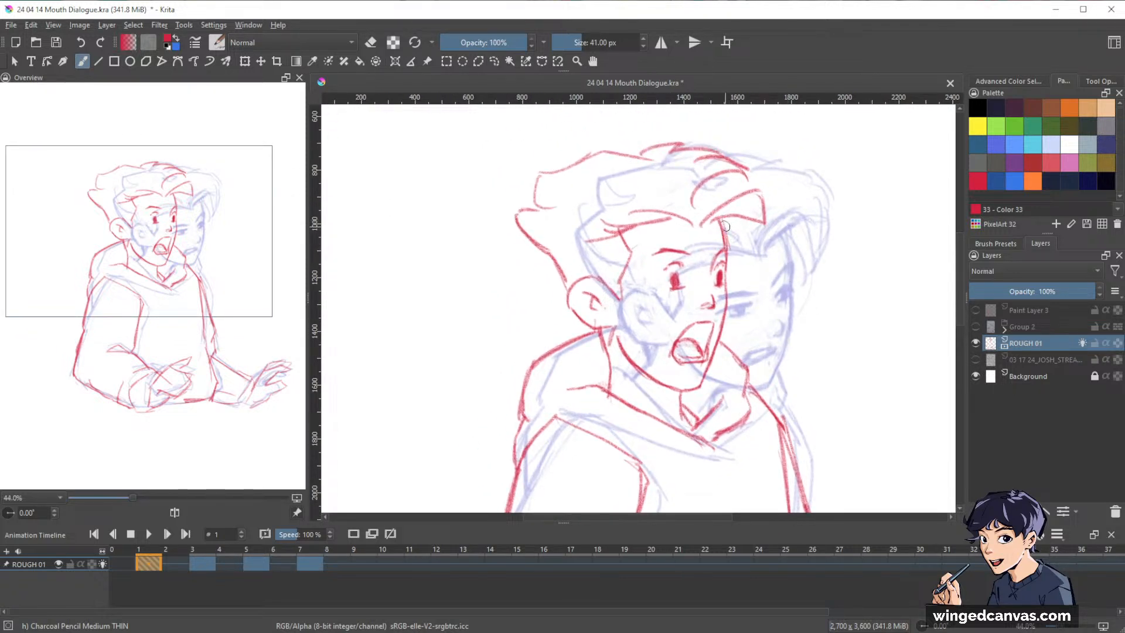
drag(729, 238, 729, 273)
key(e)
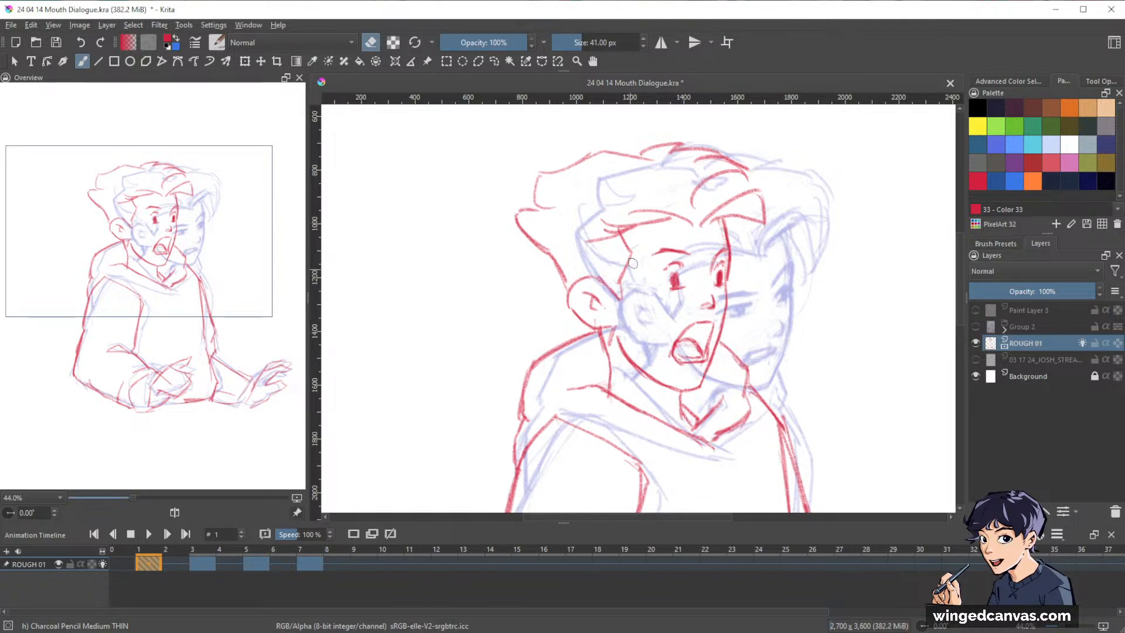
key(e)
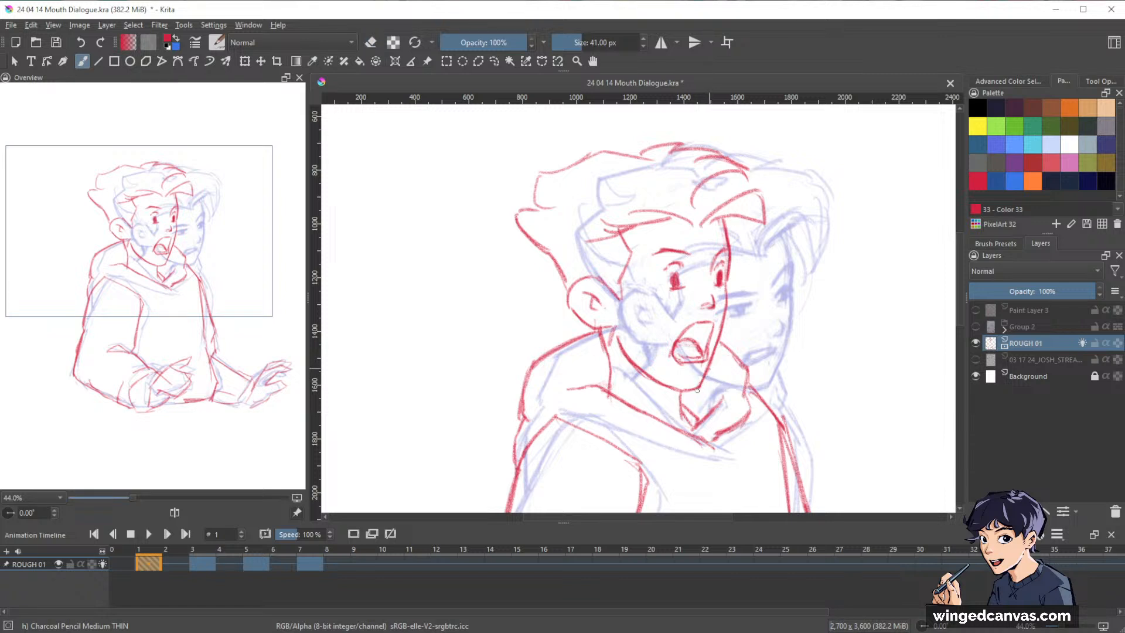
Erase and redraw frame 1's jaw and chin line, and strengthen the sideburn line in front of the ear.
key(e)
drag(709, 369, 699, 391)
drag(614, 340, 654, 378)
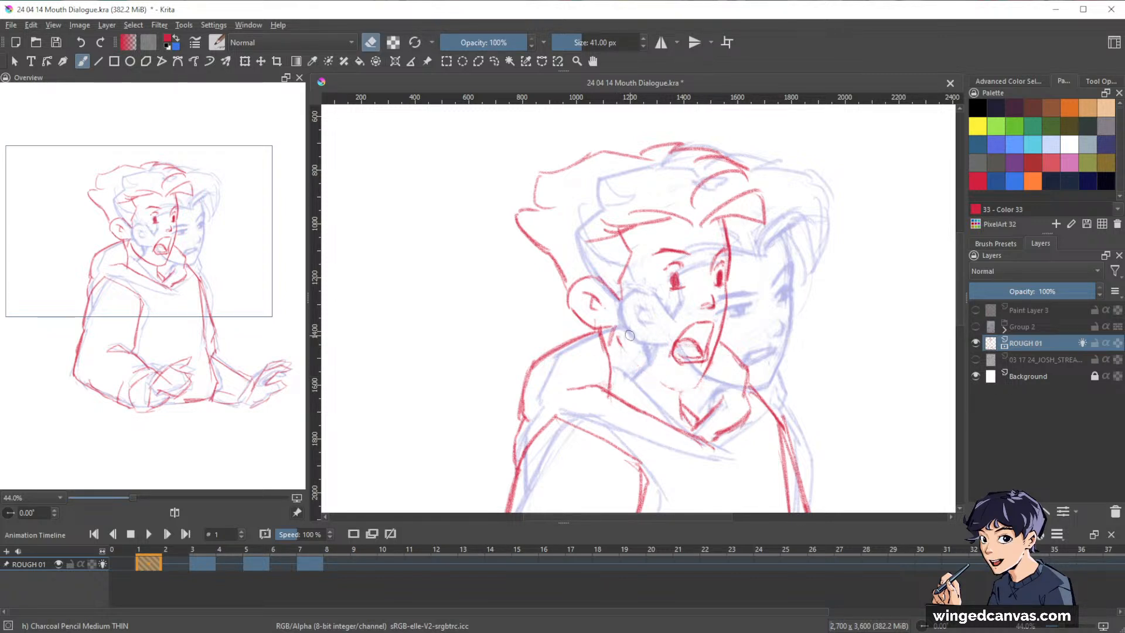
key(e)
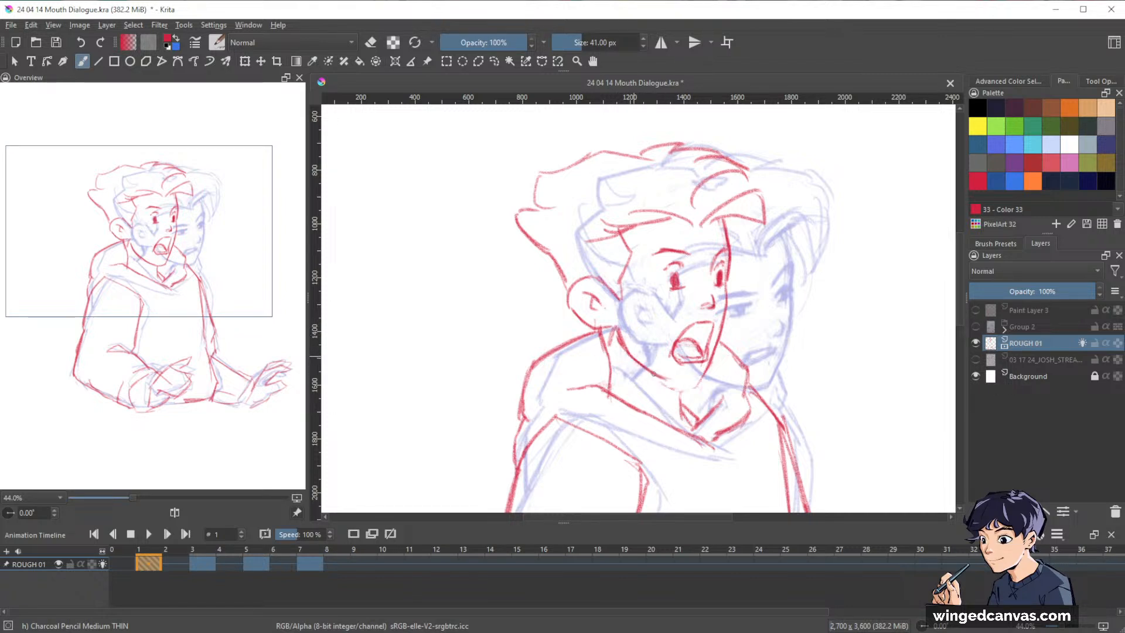
drag(654, 374, 700, 385)
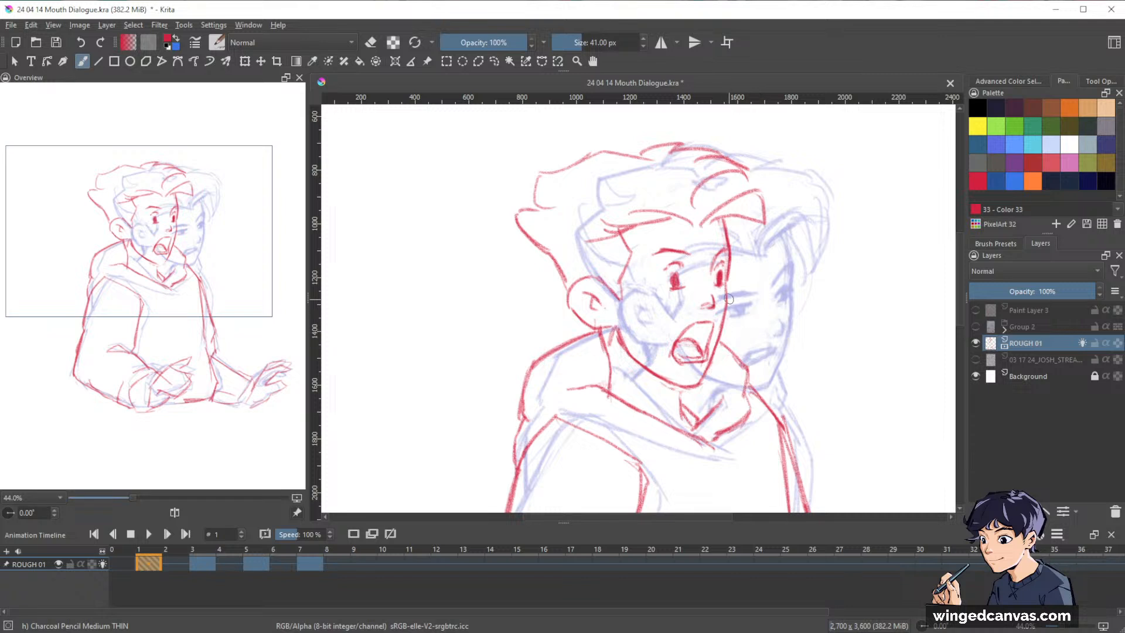
key(e)
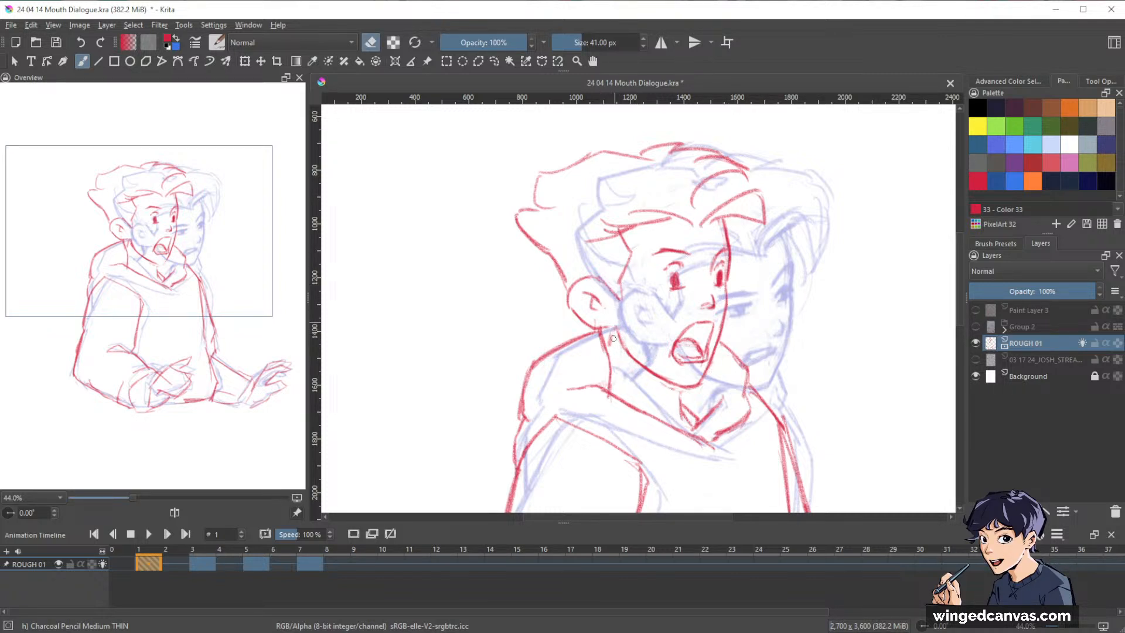
key(e)
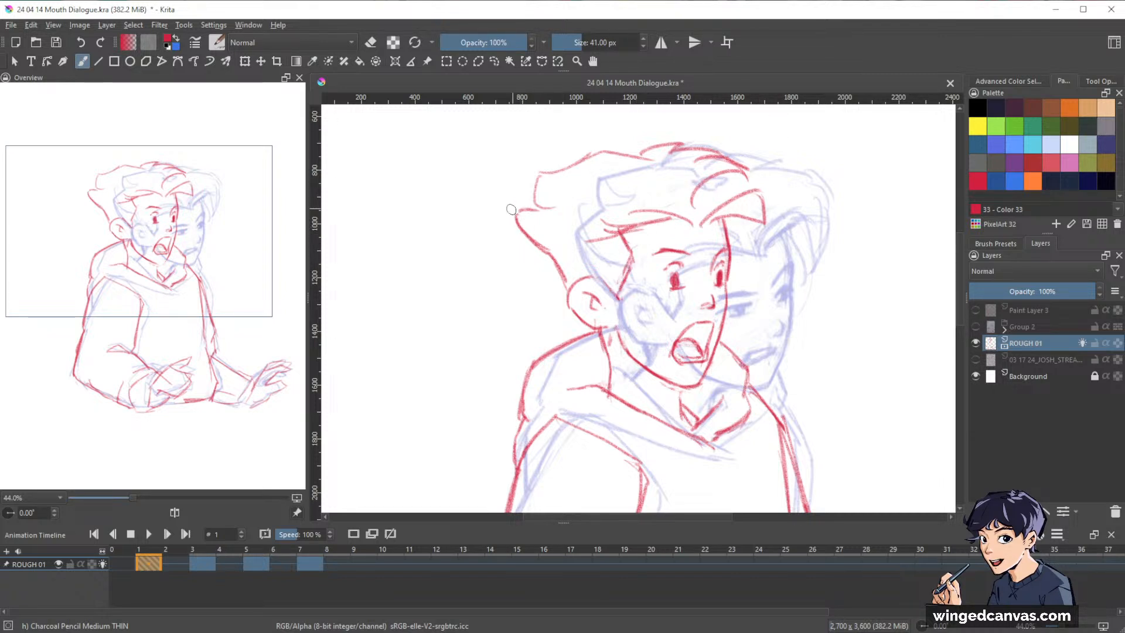
Darken the tip of frame 1's front fringe, and rework the hair outline at the back of the head down to the ear.
mouse_move(516, 224)
mouse_down()
mouse_move(559, 292)
mouse_move(542, 227)
mouse_move(549, 205)
mouse_move(566, 200)
mouse_up()
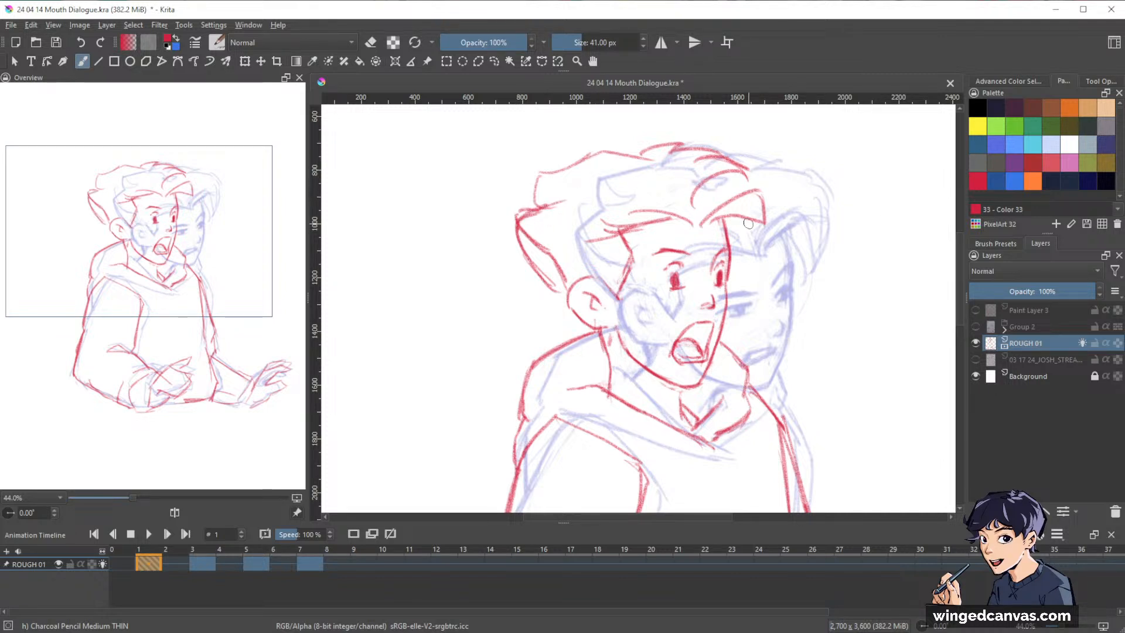
drag(712, 223, 757, 237)
drag(761, 180, 754, 250)
key(e)
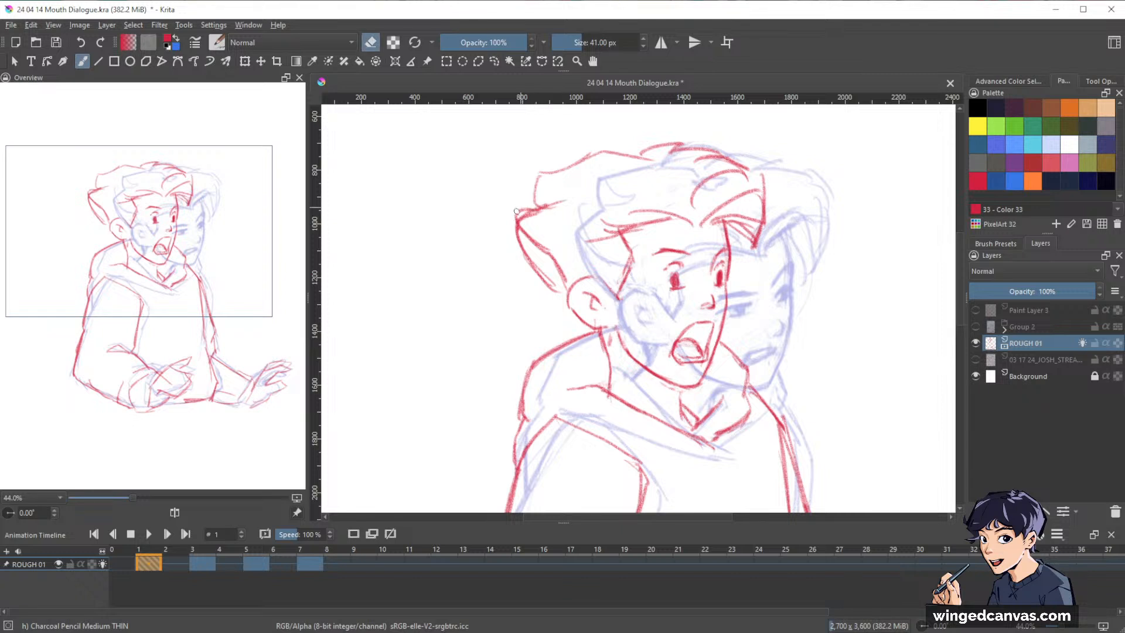
mouse_move(528, 211)
mouse_down()
mouse_move(516, 239)
mouse_move(511, 227)
mouse_move(544, 206)
mouse_move(520, 228)
mouse_move(560, 273)
mouse_up()
key(e)
mouse_move(544, 206)
mouse_down()
mouse_move(518, 228)
mouse_move(577, 299)
mouse_up()
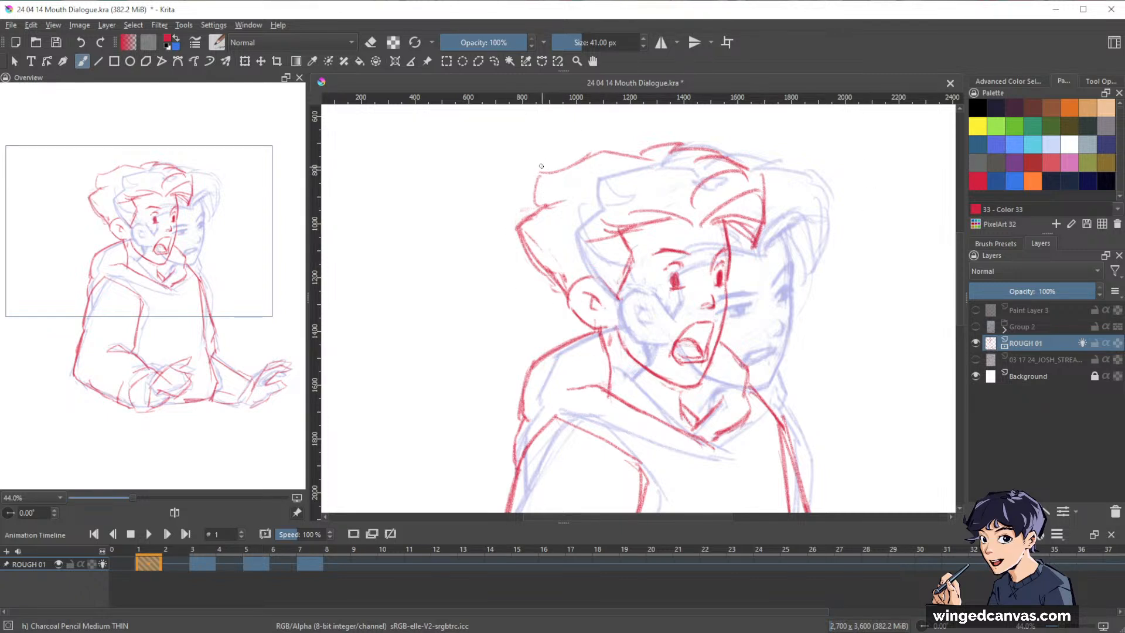
Restate the hair outline at the back of frame 1's head and add inner lines to its pointed tufts.
drag(540, 166, 542, 209)
drag(581, 155, 540, 165)
drag(520, 230, 572, 238)
drag(579, 238, 572, 269)
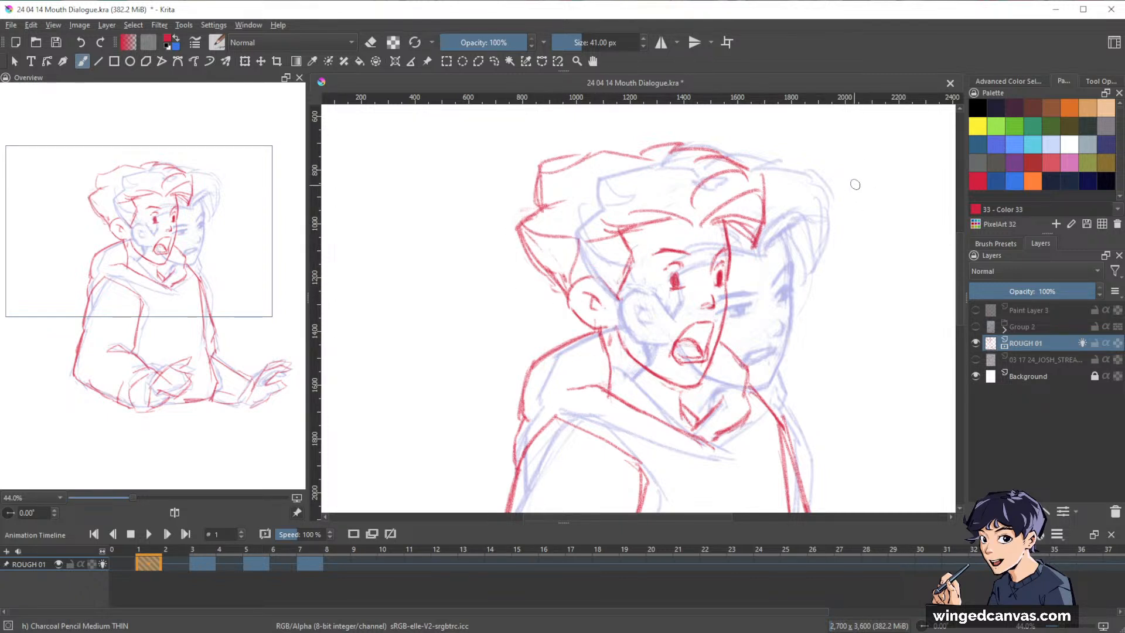
drag(546, 171, 571, 185)
drag(571, 185, 543, 201)
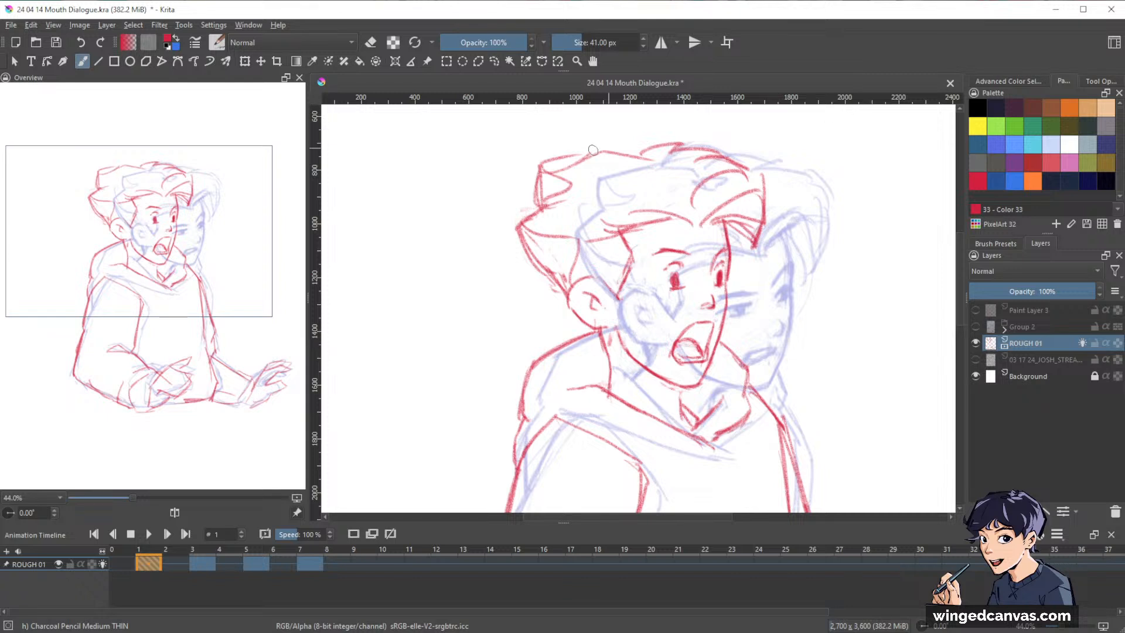
Redraw the hair outline over the crown of frame 1's head, cleaning up the overlapping lines.
drag(543, 161, 694, 140)
key(e)
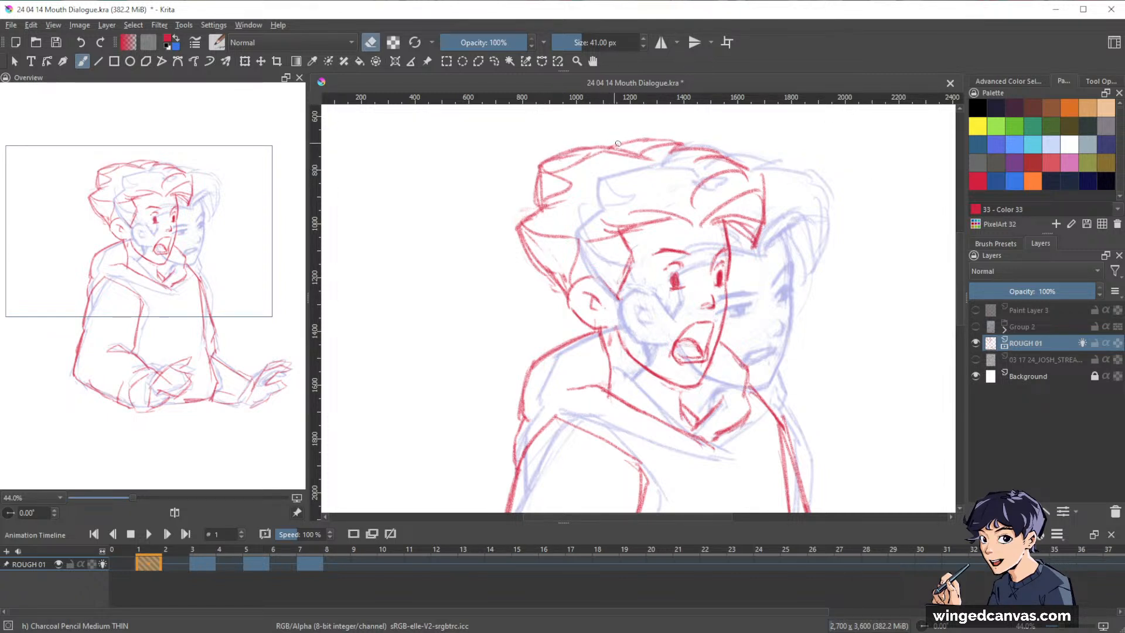
key(e)
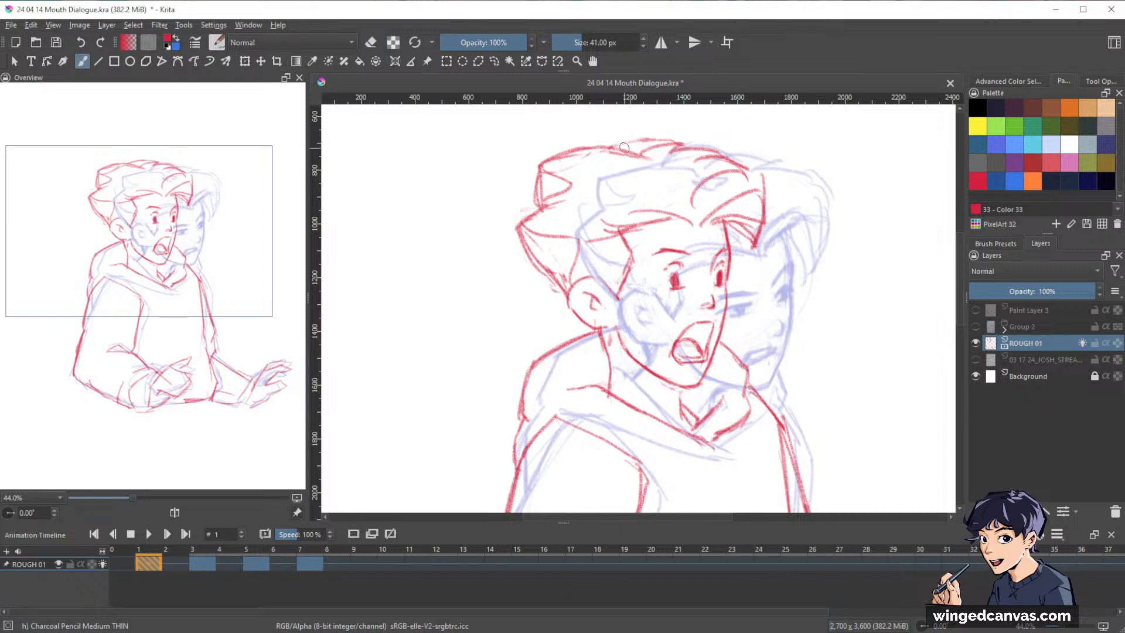
drag(624, 148, 703, 142)
drag(799, 233, 791, 193)
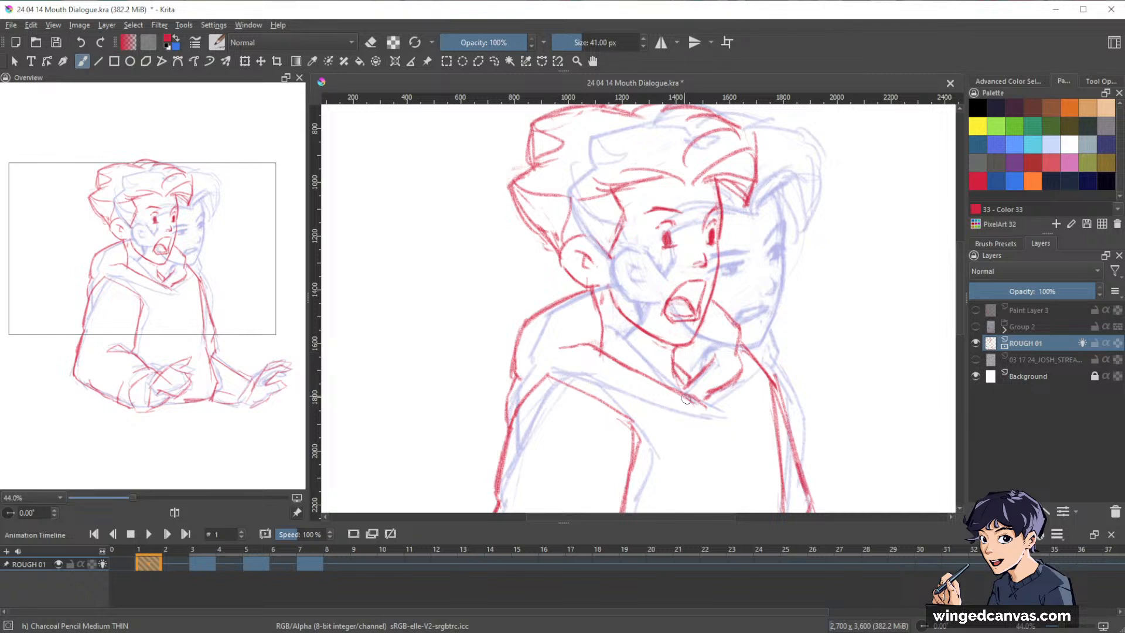
Clean up the lines around frame 1's ear and thicken the near eyebrow.
mouse_move(862, 328)
mouse_down()
mouse_move(891, 382)
mouse_move(883, 371)
mouse_up()
drag(608, 273, 639, 312)
key(e)
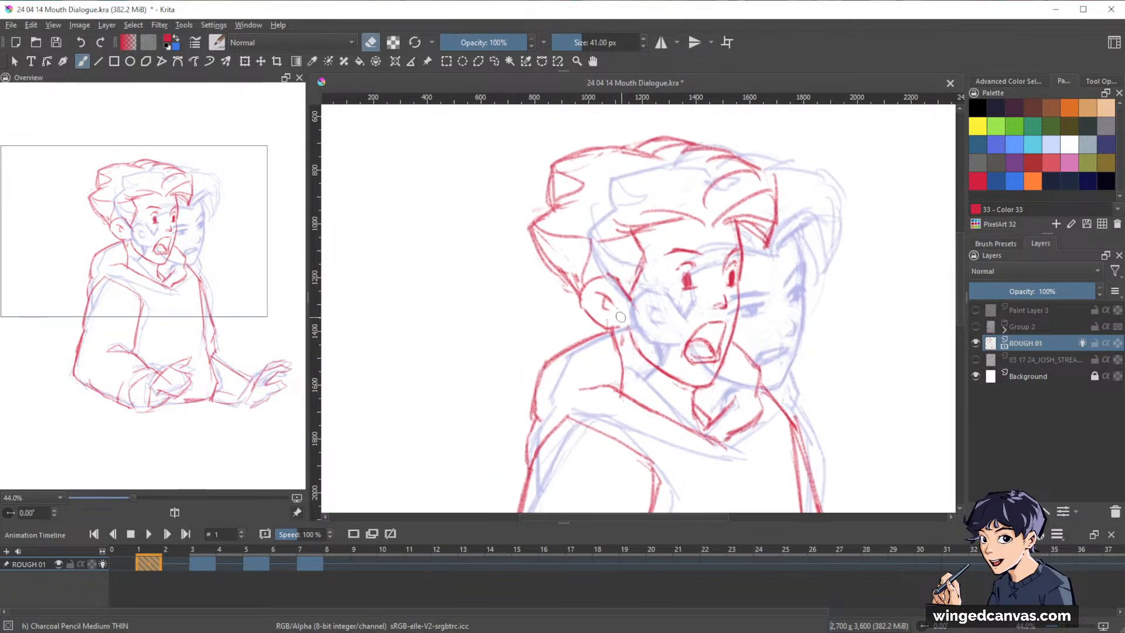
key(e)
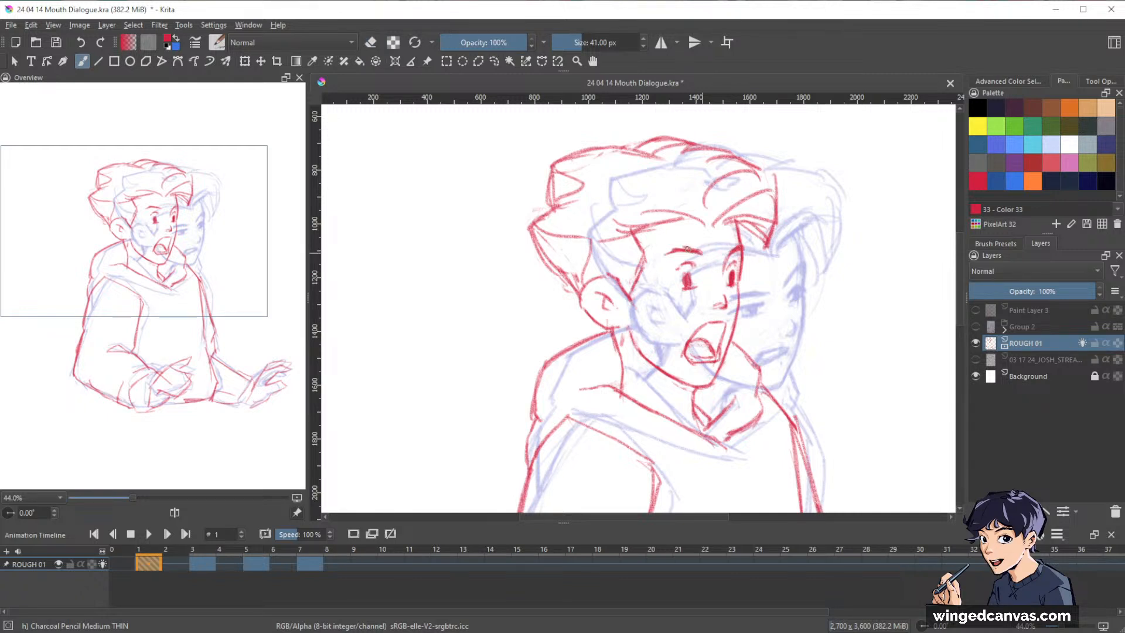
drag(671, 252, 700, 250)
drag(857, 344, 874, 295)
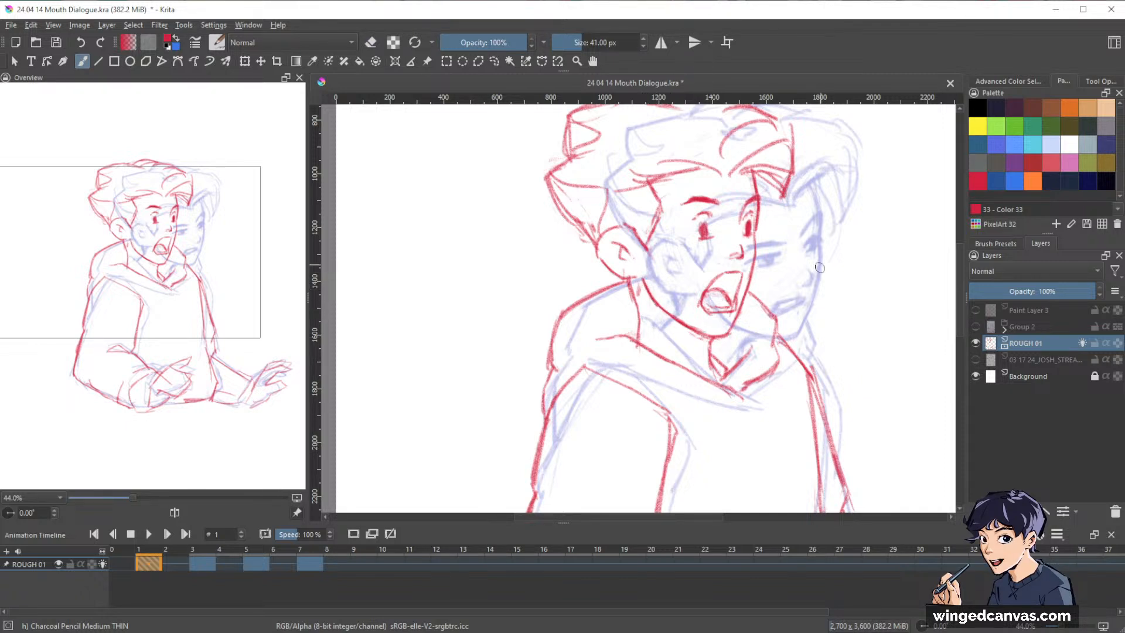
Erase stray marks along frame 1's hood beside the chin, and add a strand to the front fringe.
mouse_move(699, 329)
mouse_down()
mouse_move(707, 370)
mouse_move(733, 373)
mouse_up()
key(e)
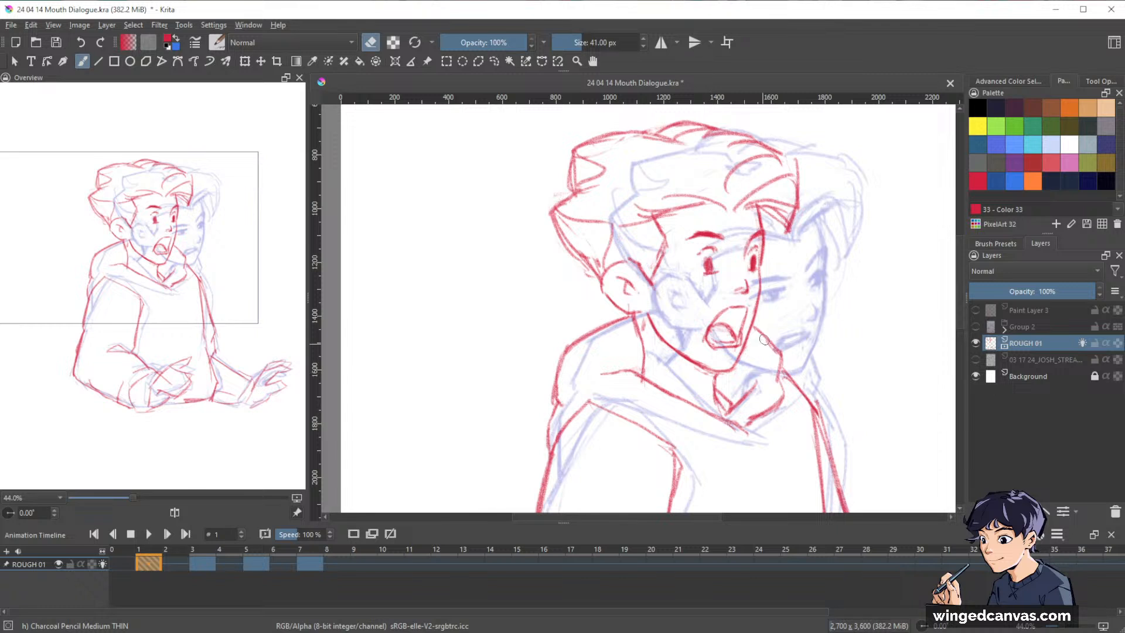
key(e)
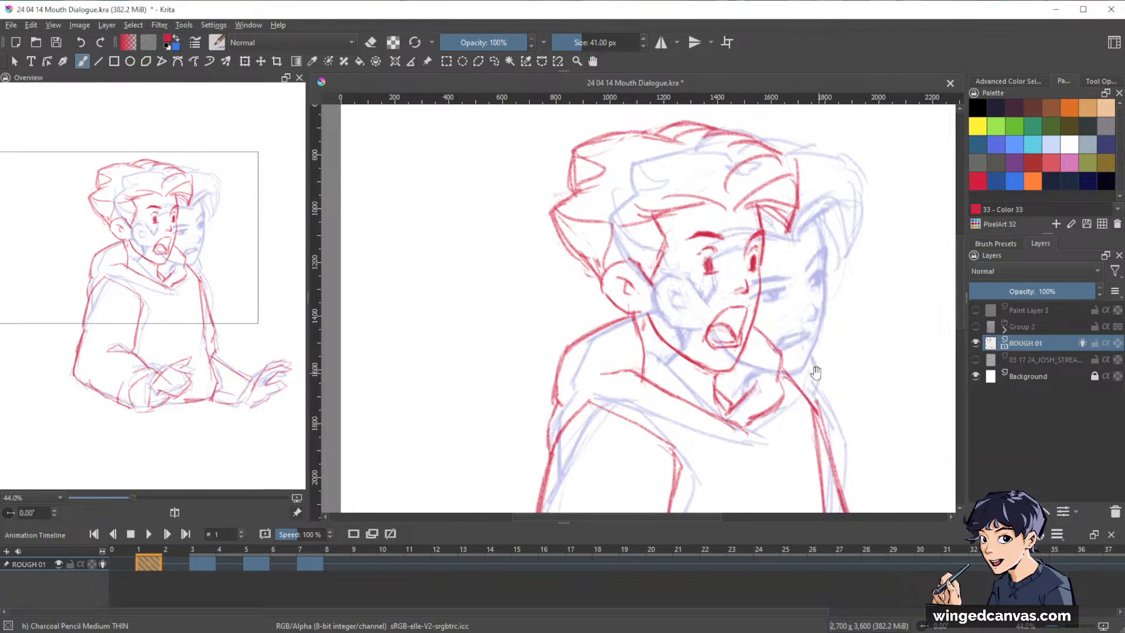
mouse_move(815, 373)
mouse_down()
mouse_move(739, 375)
mouse_move(819, 398)
mouse_up()
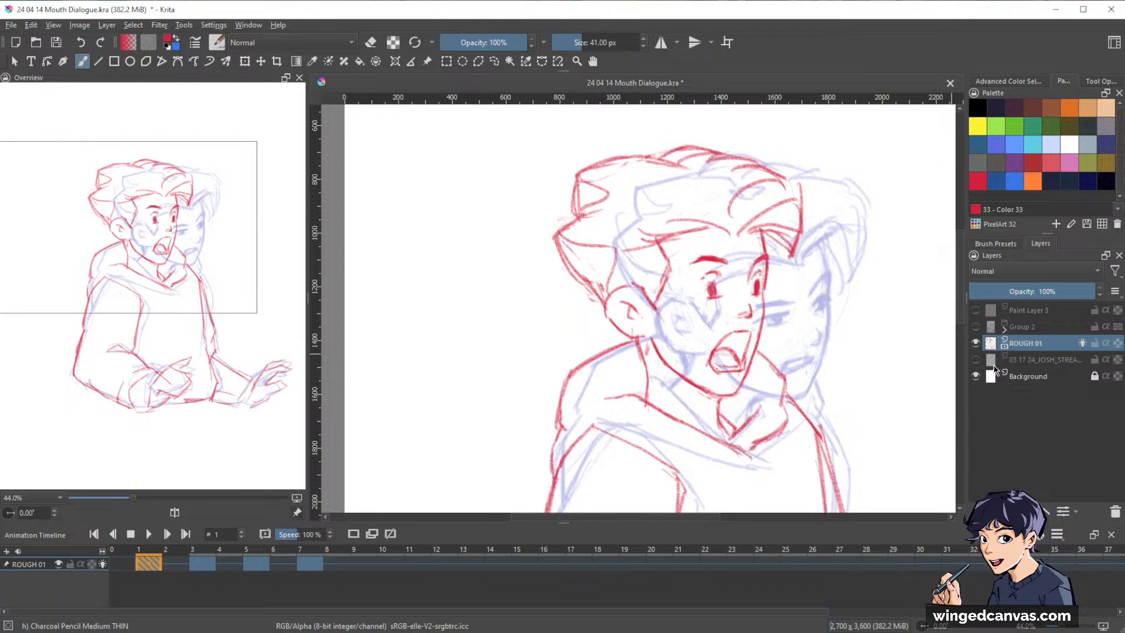
scroll(894, 405, up, 2)
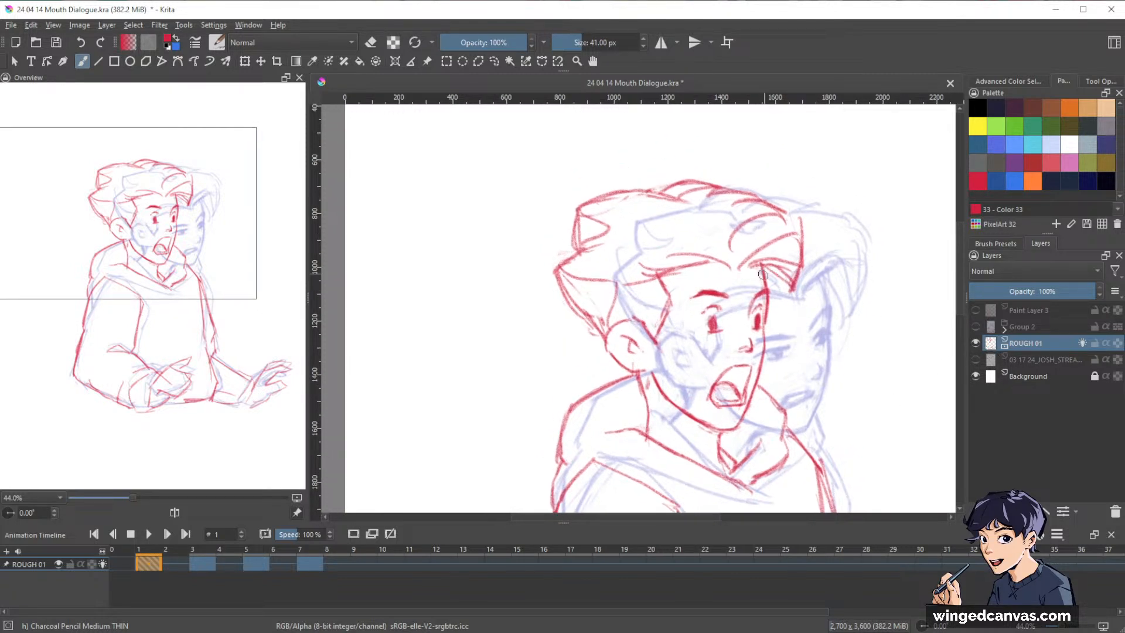
mouse_move(789, 230)
mouse_down()
mouse_move(785, 274)
mouse_move(734, 256)
mouse_move(794, 232)
mouse_up()
scroll(774, 230, down, 3)
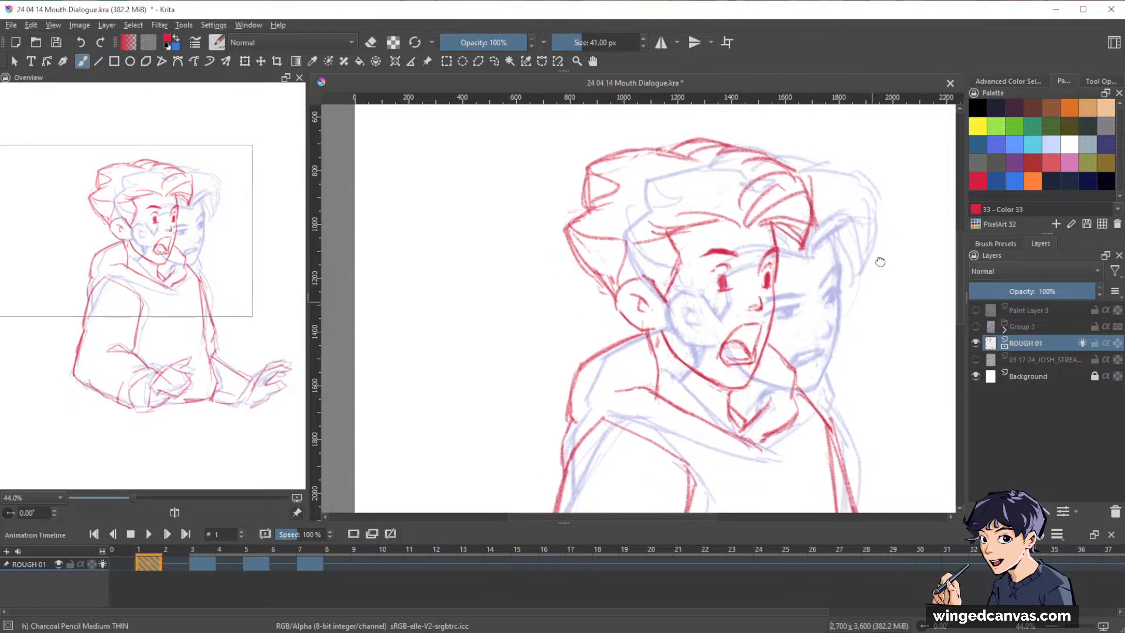
Flip through the ROUGH 01 keyframes up to frame 7 and return to frame 1 with the onion skins hidden.
key(ctrl+Right)
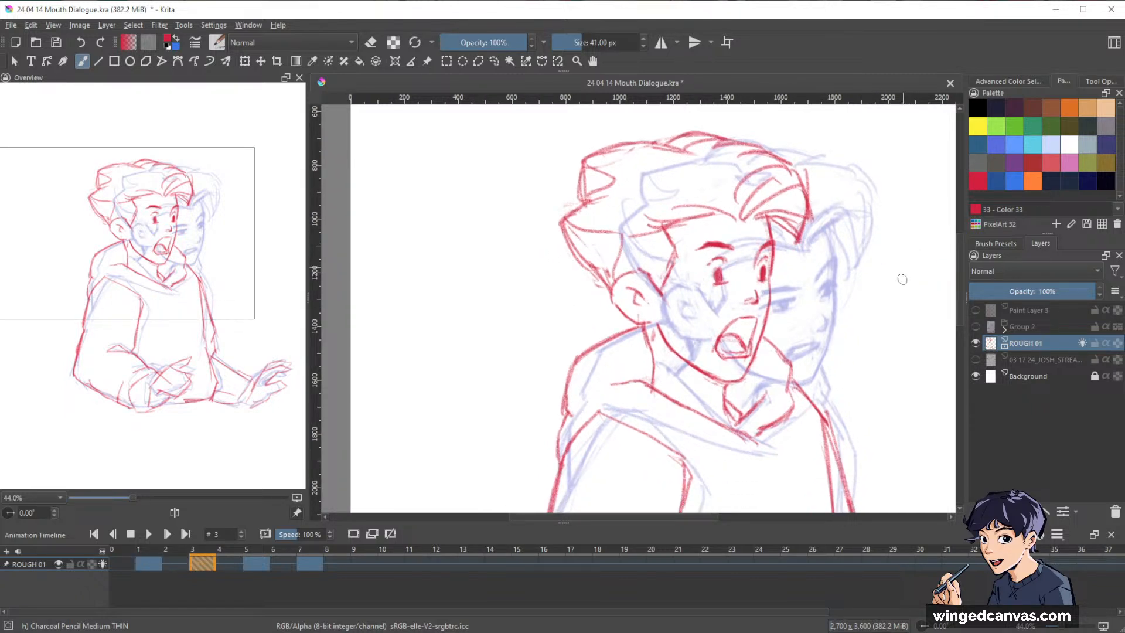
key(ctrl+Right)
key(ctrl+Left)
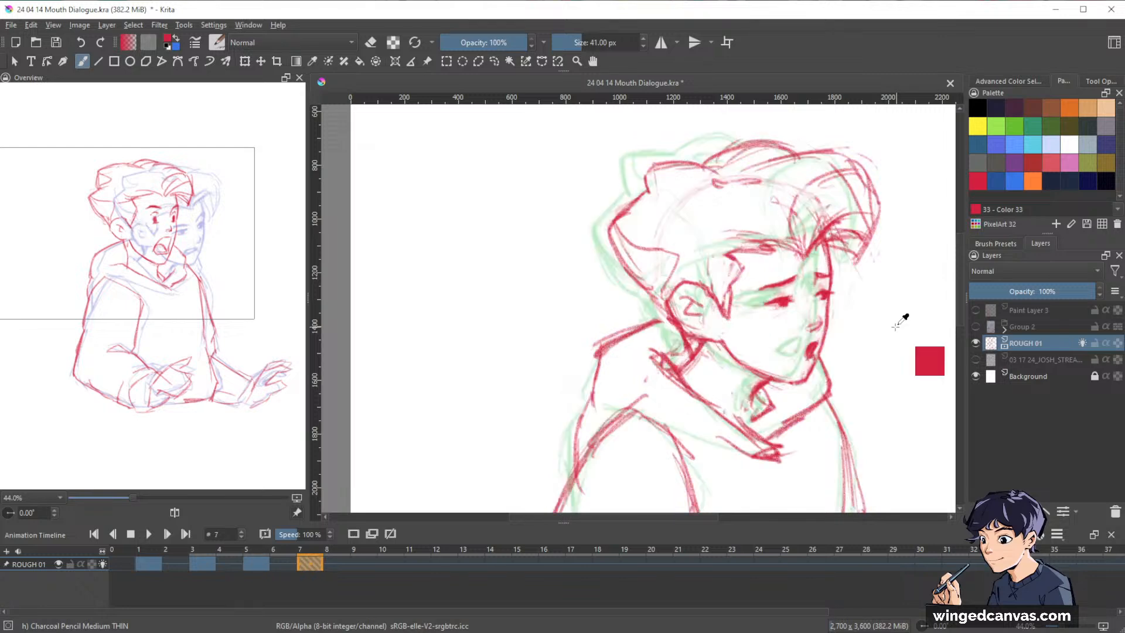
key(ctrl+Left)
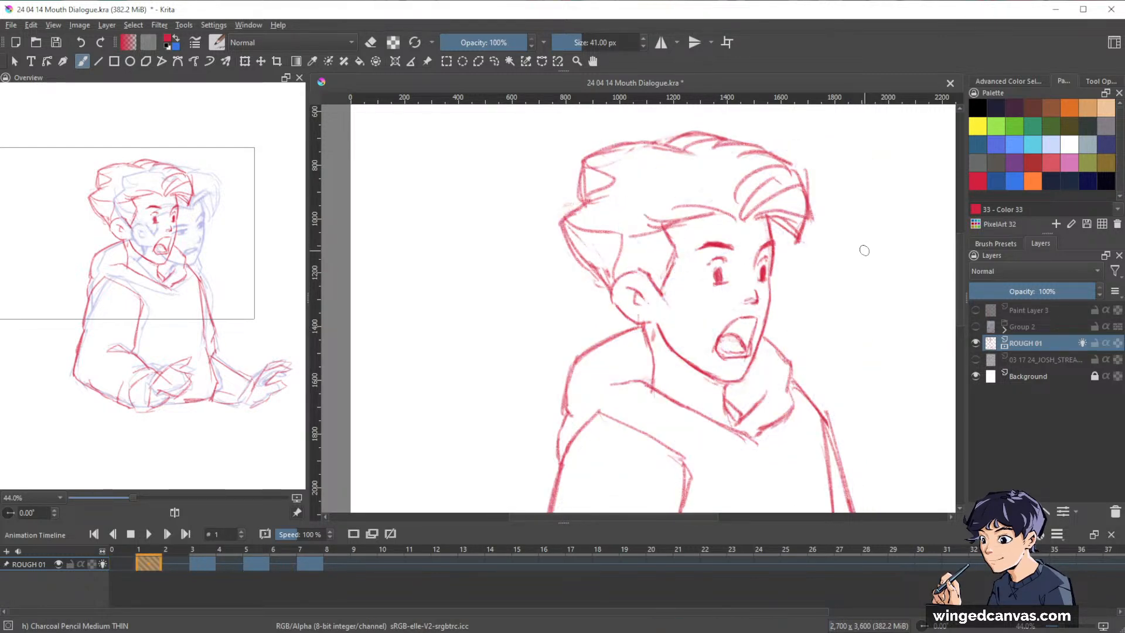
key(Left)
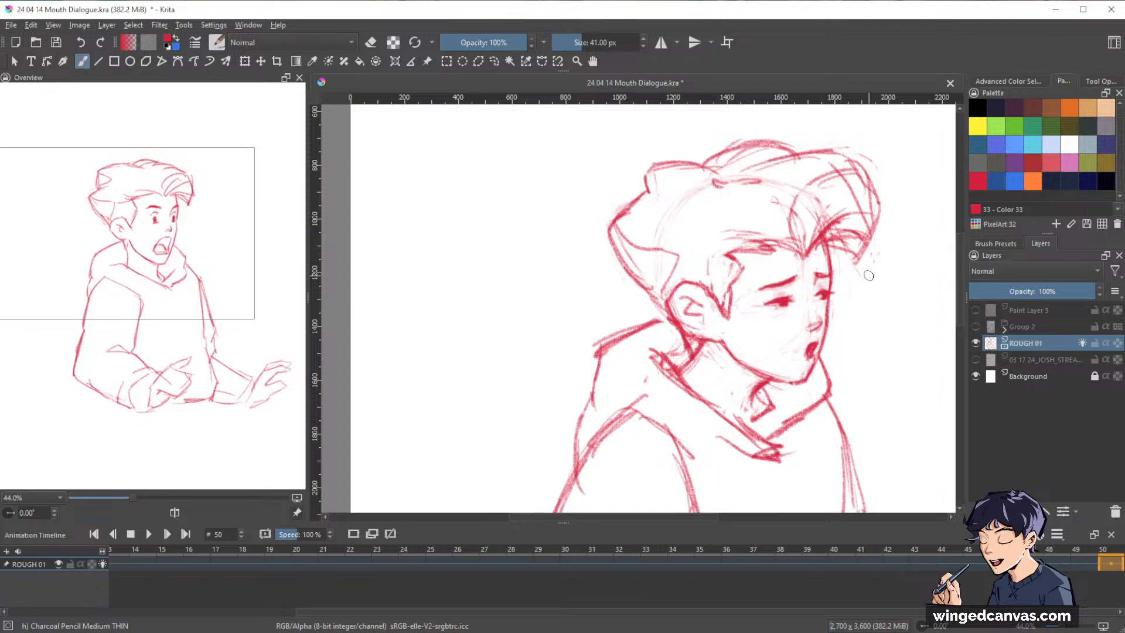
key(Left)
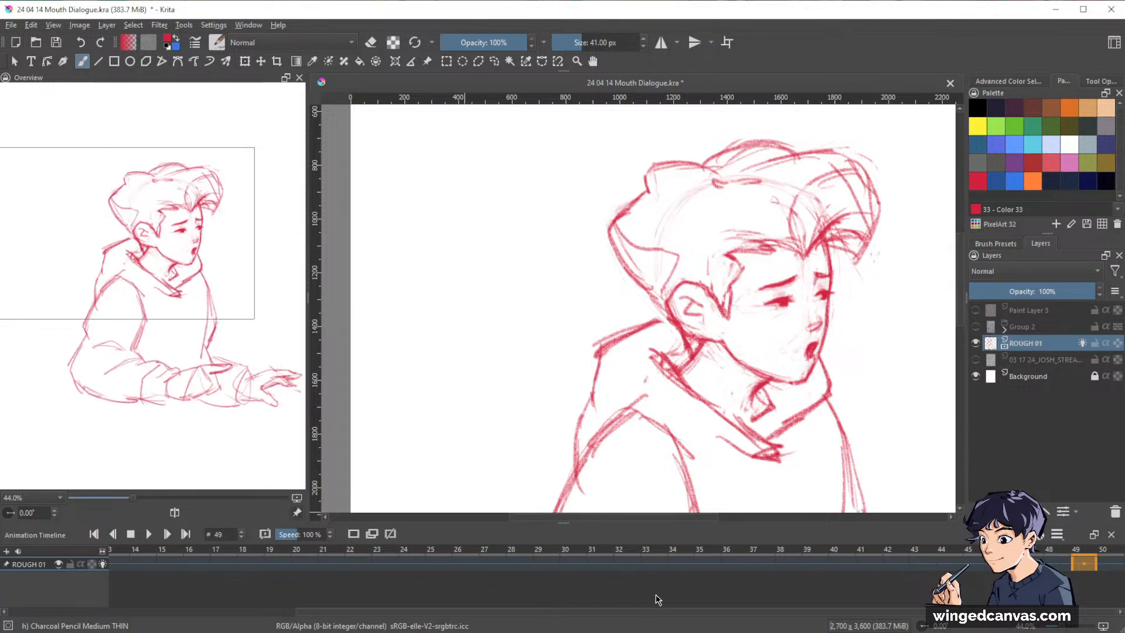
drag(662, 613, 352, 601)
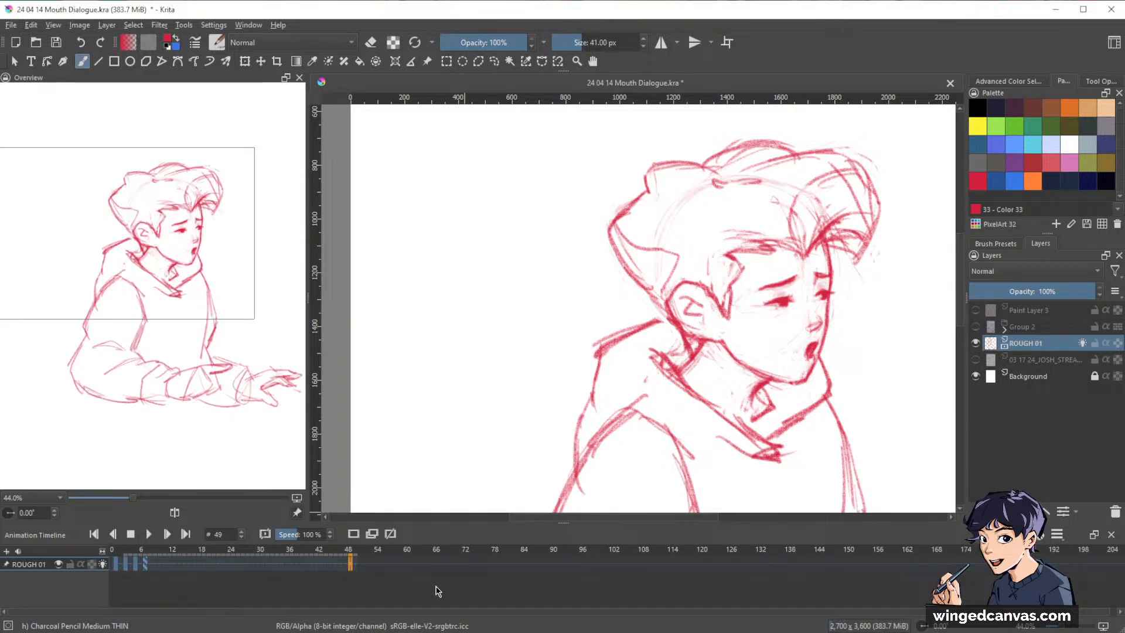
drag(103, 552, 347, 561)
click(150, 563)
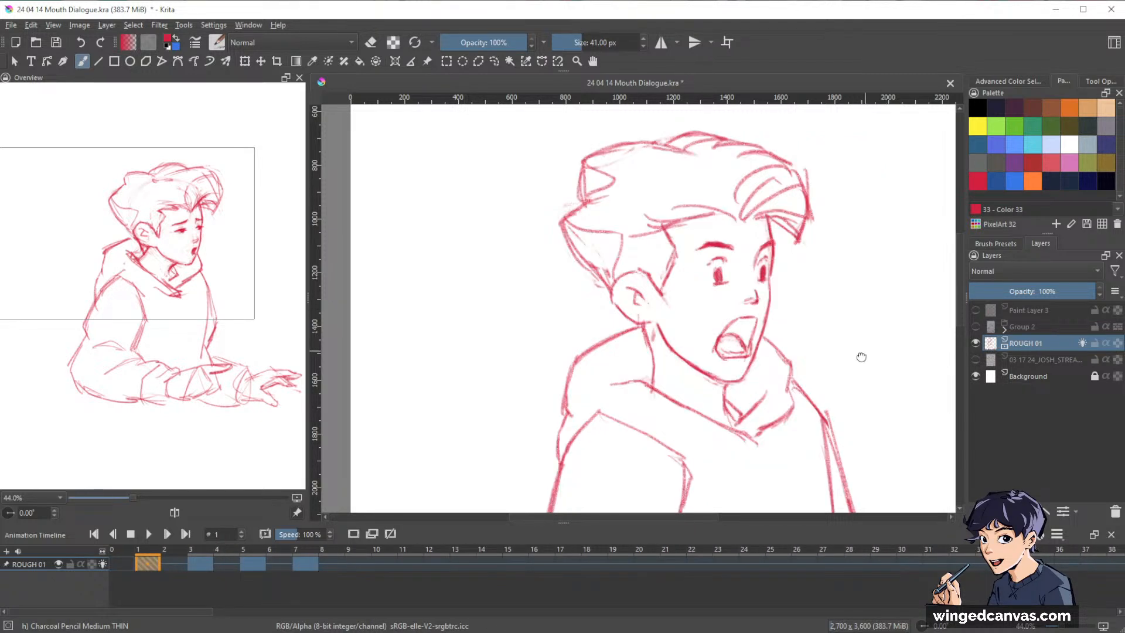
Compare frame 1's reworked head with the keyframe on frame 3, ending on frame 1.
drag(861, 357, 823, 376)
key(ctrl+Right)
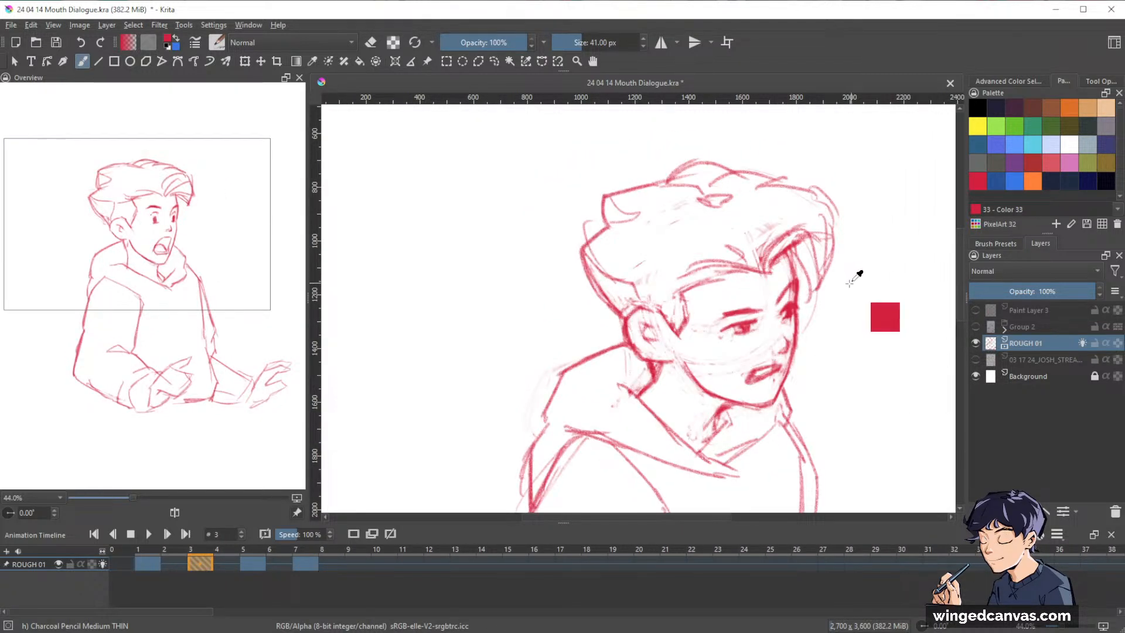
key(ctrl+Left)
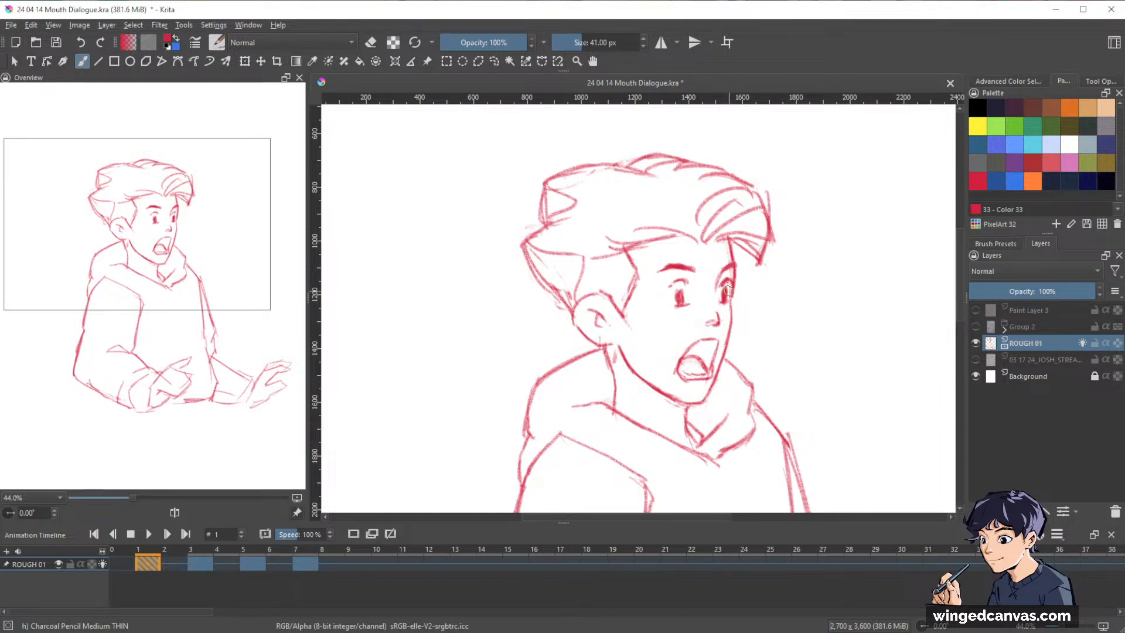
Touch up frame 1's facial features, and shade the inside of the open mouth above the tongue.
key(e)
key(e)
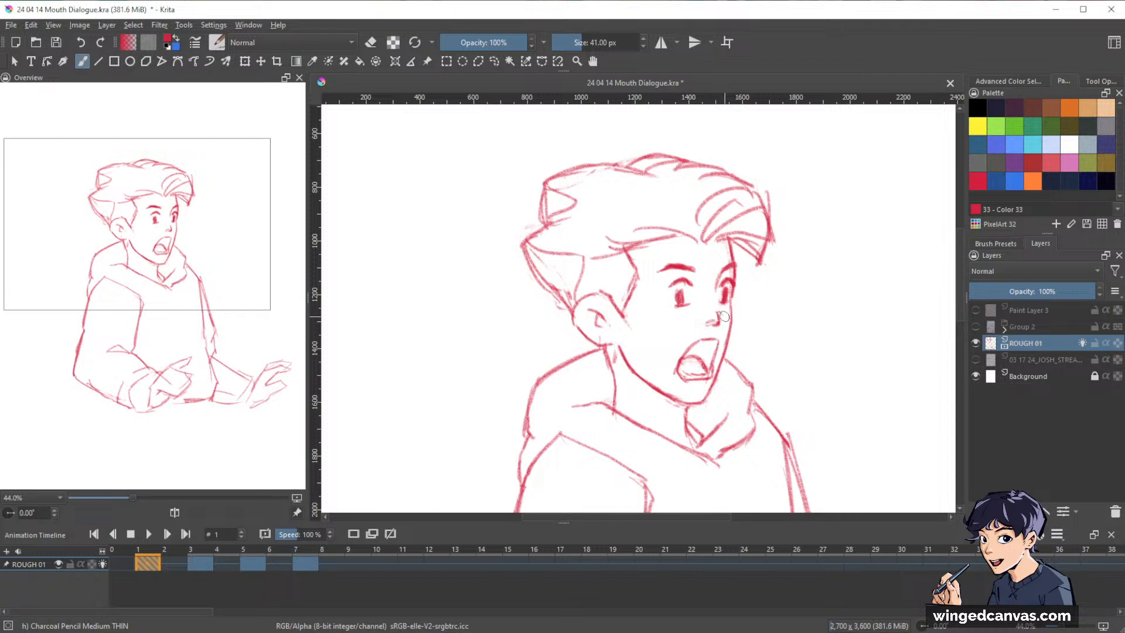
key(e)
key(e)
key(e)
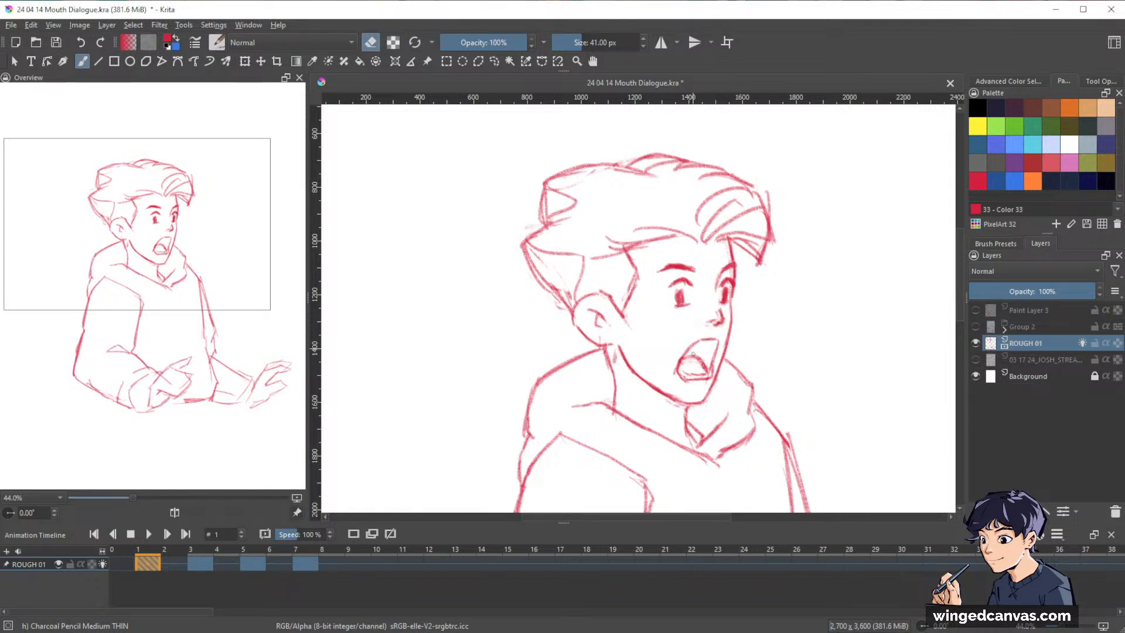
key(e)
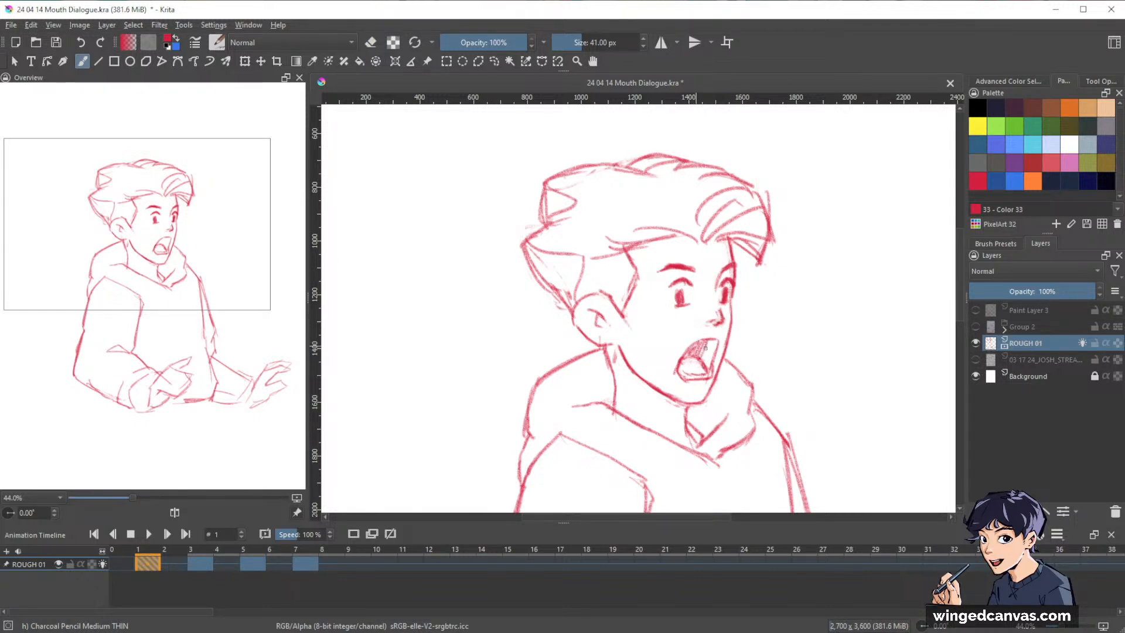
mouse_move(704, 347)
mouse_down()
mouse_move(709, 357)
mouse_move(717, 342)
mouse_up()
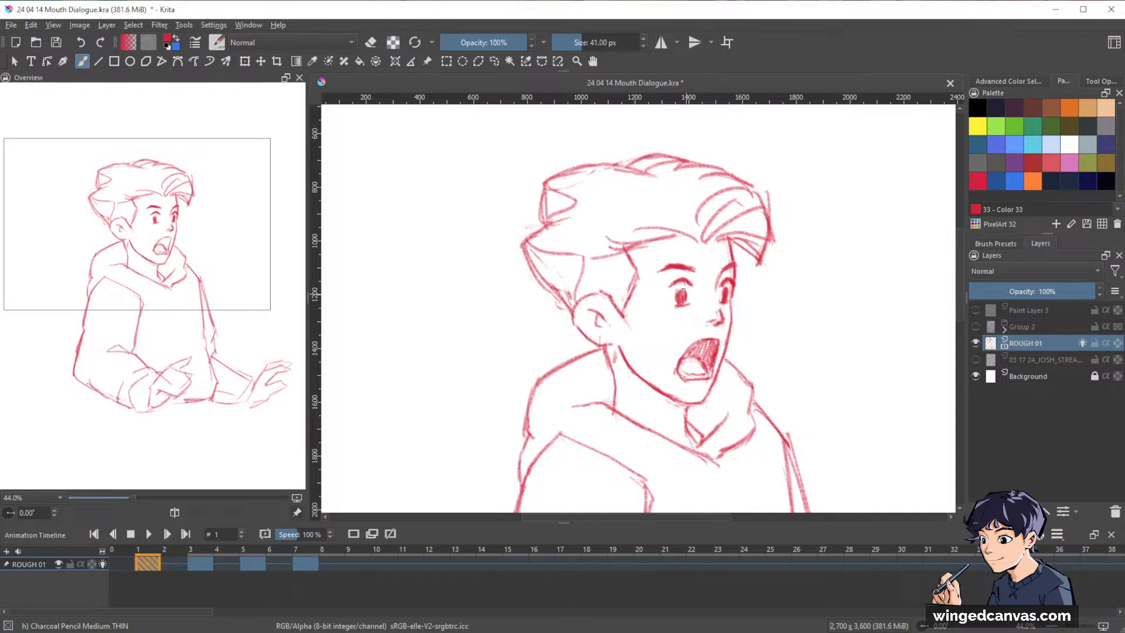
Refine both of frame 1's eyes with rounder irises and clearer lid outlines, erasing the excess marks around them.
key(e)
key(e)
drag(867, 276, 834, 352)
drag(855, 371, 780, 370)
scroll(654, 288, up, 3)
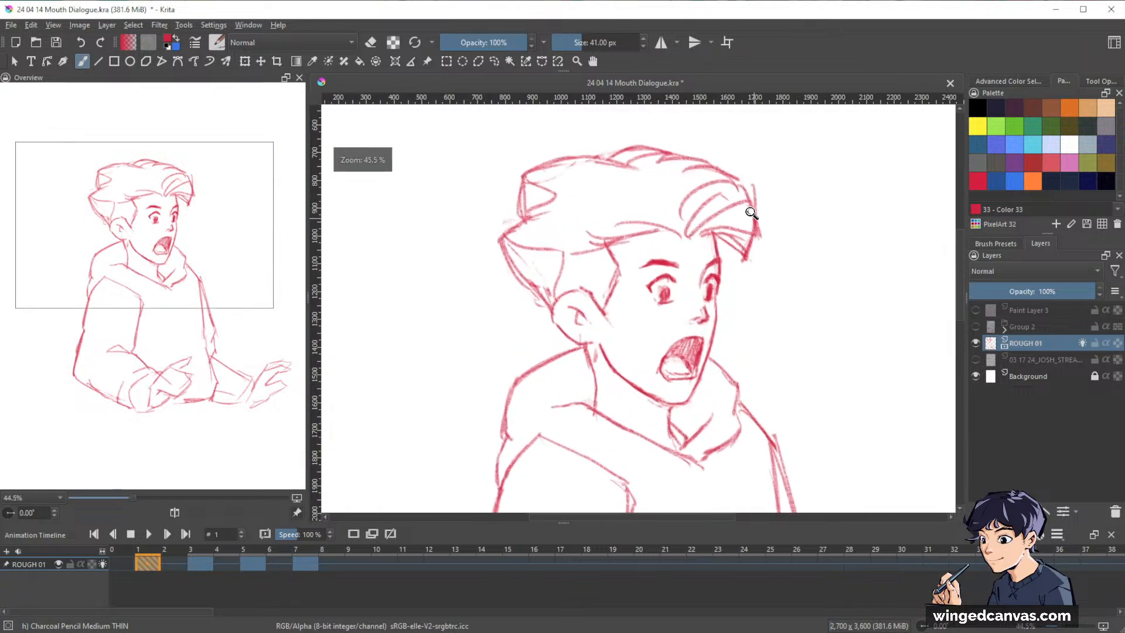
key(e)
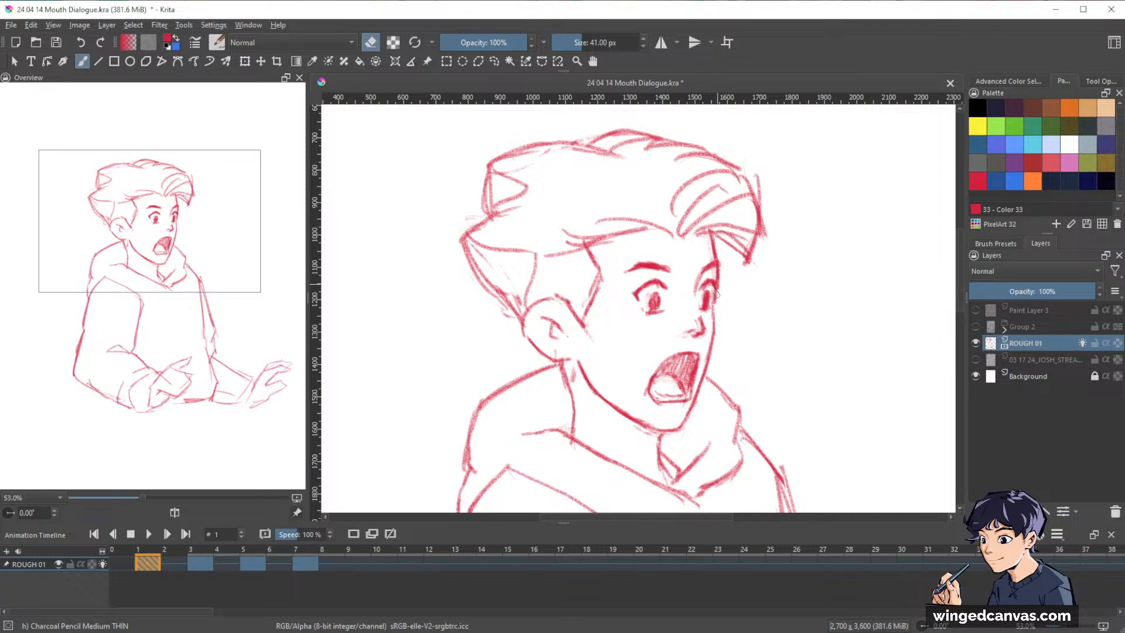
key(e)
key(e)
mouse_move(875, 283)
mouse_down()
mouse_move(789, 370)
mouse_move(748, 327)
mouse_up()
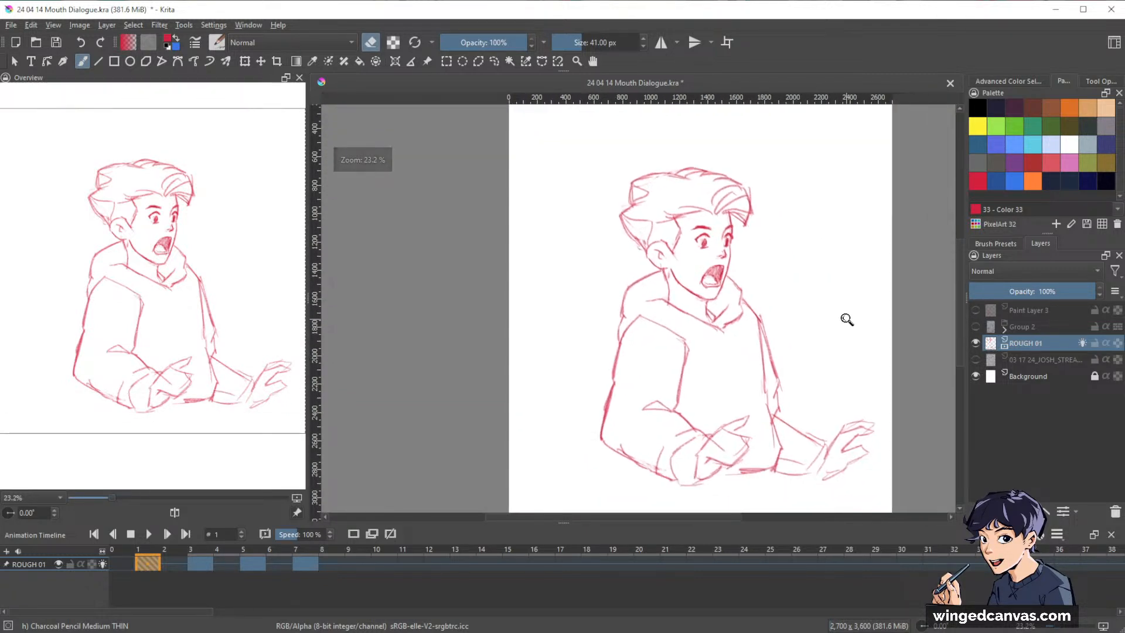
Step through the keyframes on frames 3 and 5 to frame 7 and examine its face up close.
key(ctrl+Right)
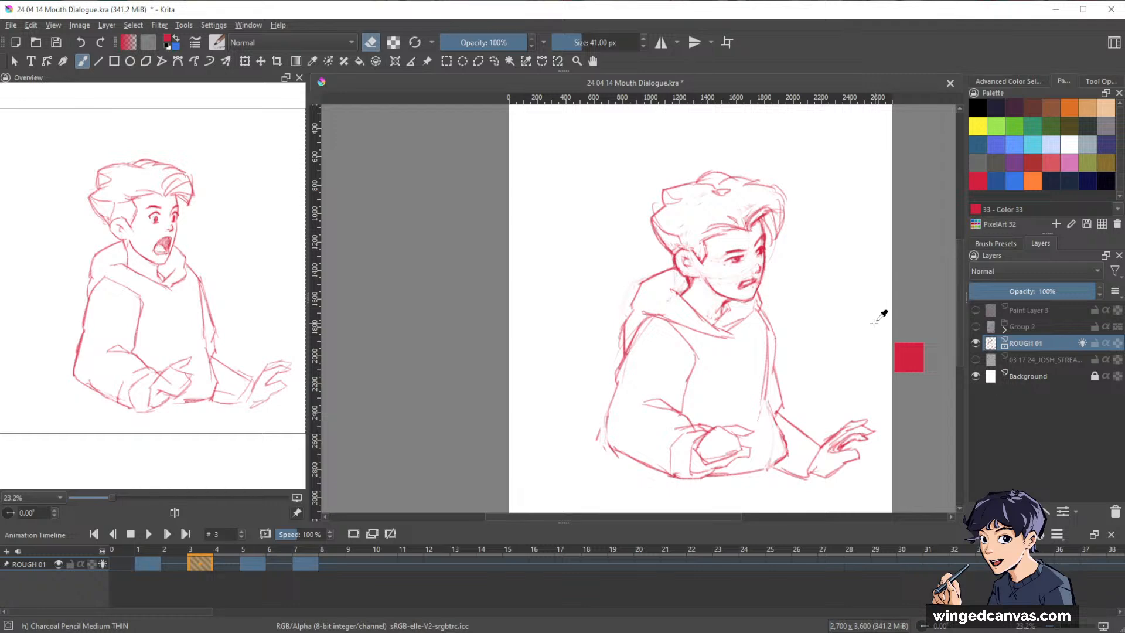
key(ctrl+Right)
key(ctrl+Right)
mouse_move(754, 259)
mouse_down()
mouse_move(816, 199)
mouse_move(828, 153)
mouse_up()
drag(859, 315, 900, 408)
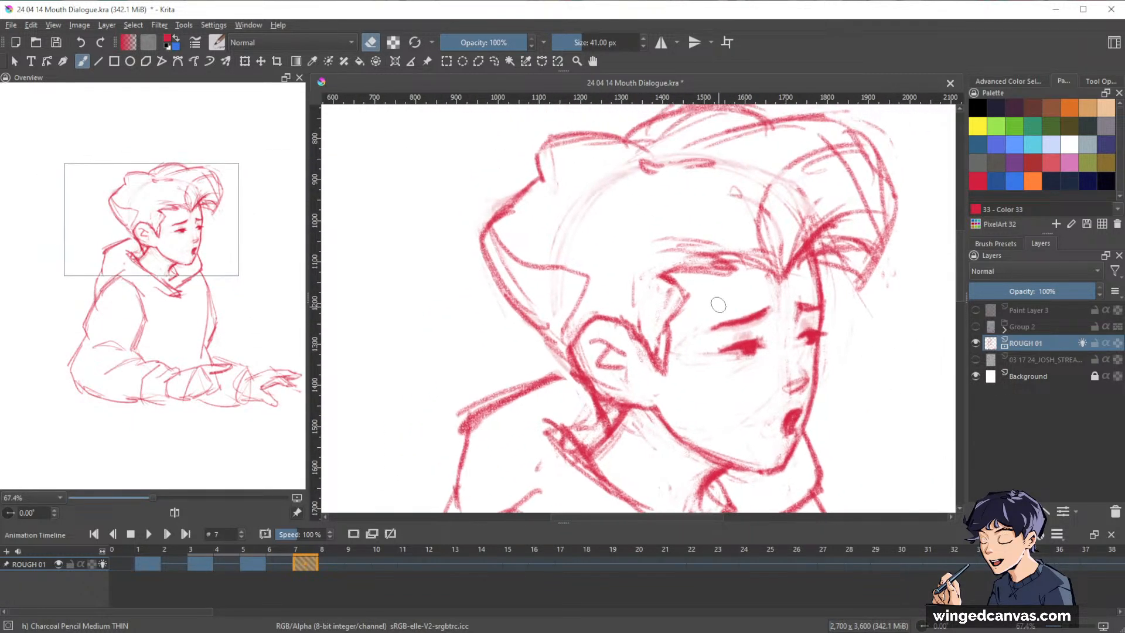
Refine the shapes of both eyes on frame 7 with small strokes, erasing the stray marks around them.
key(e)
key(e)
mouse_move(763, 344)
mouse_down()
mouse_move(802, 333)
mouse_move(685, 412)
mouse_up()
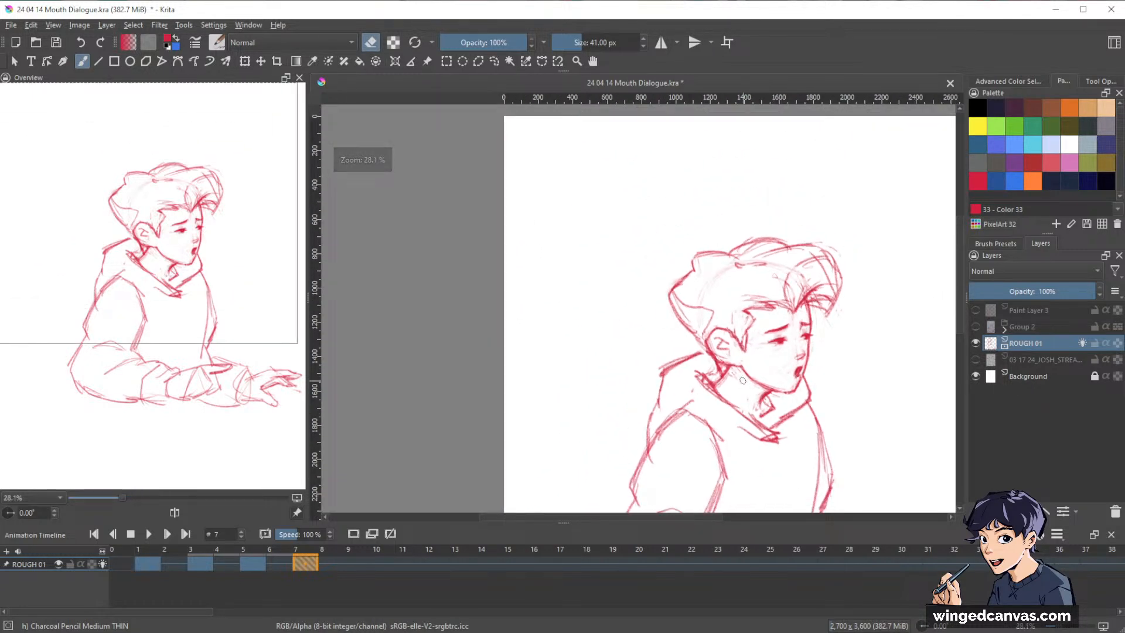
drag(815, 322, 883, 276)
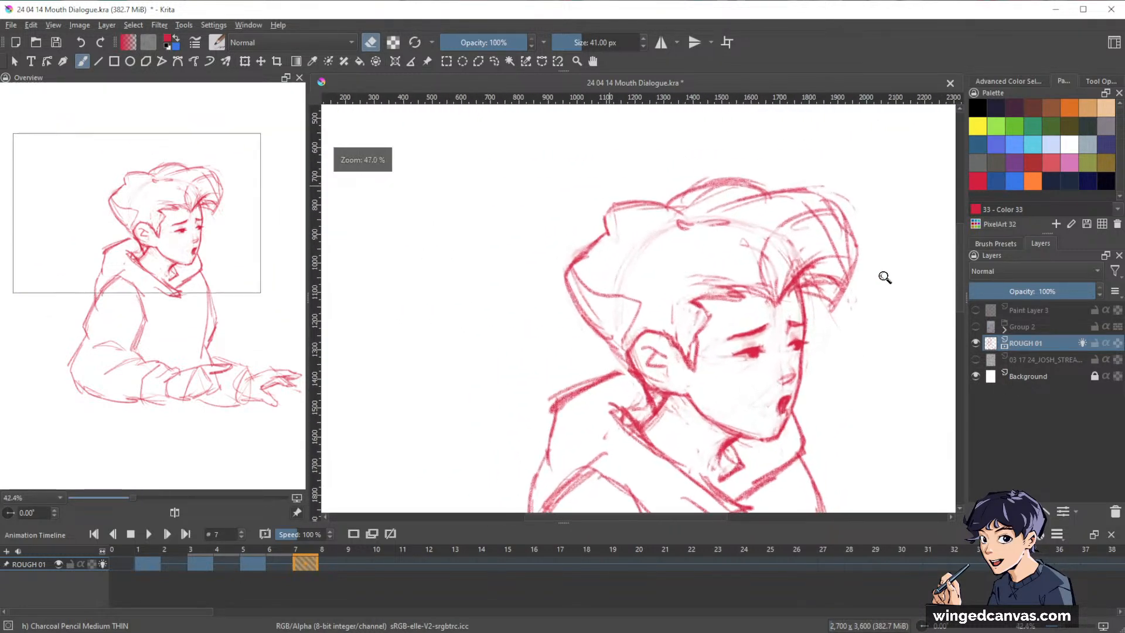
drag(815, 334, 849, 314)
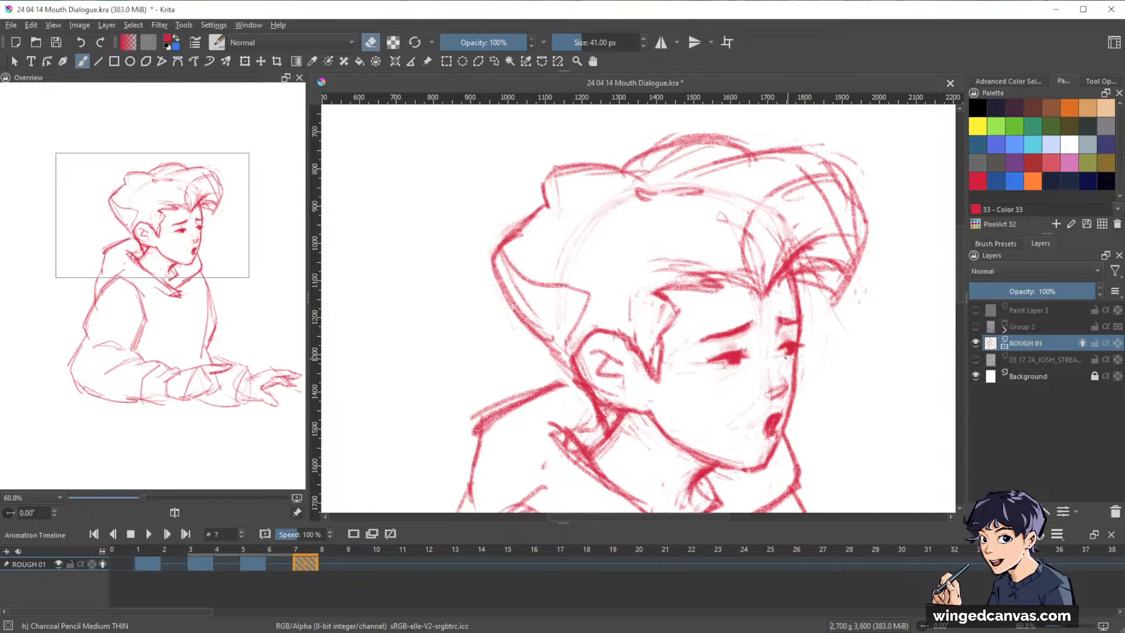
key(e)
mouse_move(786, 355)
mouse_down()
mouse_move(798, 353)
mouse_move(737, 366)
mouse_move(730, 350)
mouse_up()
key(e)
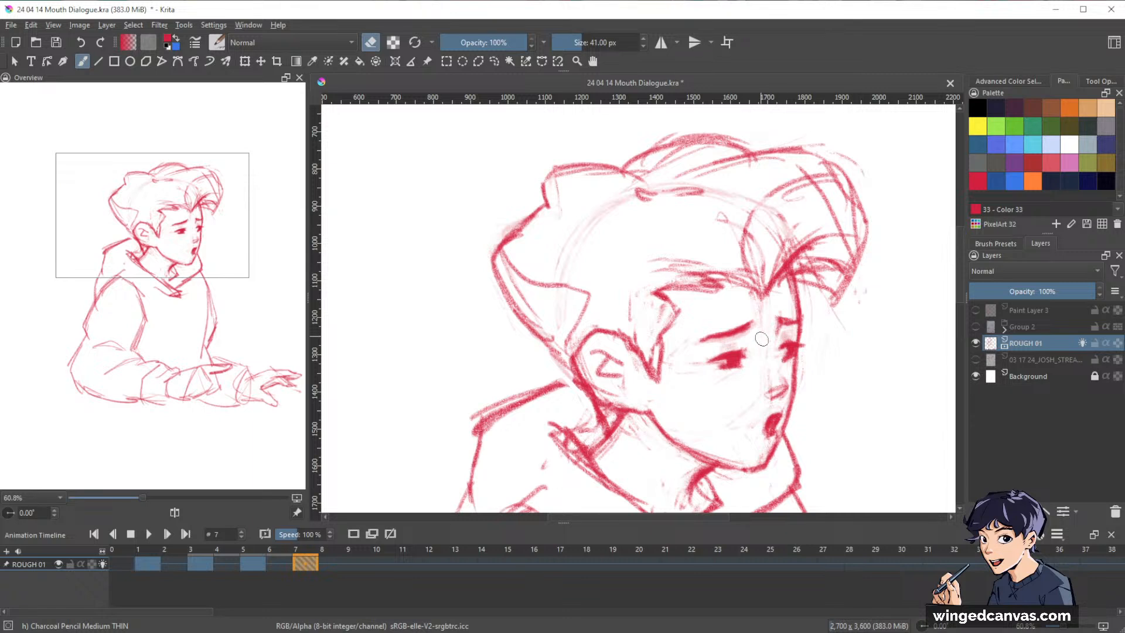
Mirror the canvas view and adjust frame 7's eyes, touching up the far eye beside the face outline.
key(e)
key(e)
key(m)
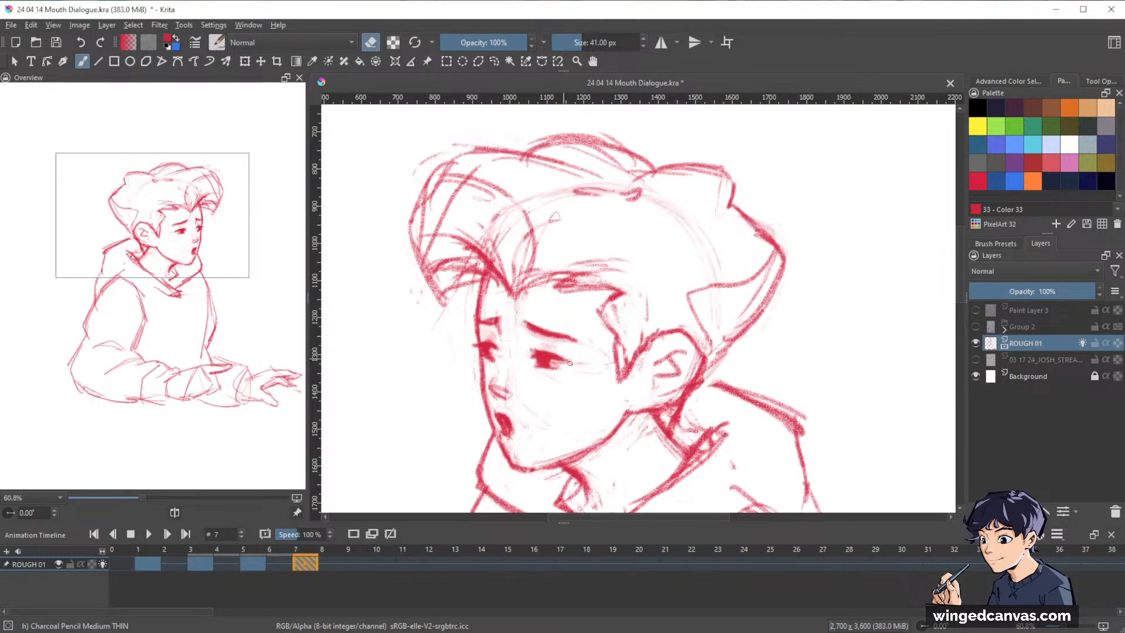
key(e)
key(e)
drag(499, 350, 491, 348)
key(e)
key(e)
drag(475, 343, 474, 346)
key(e)
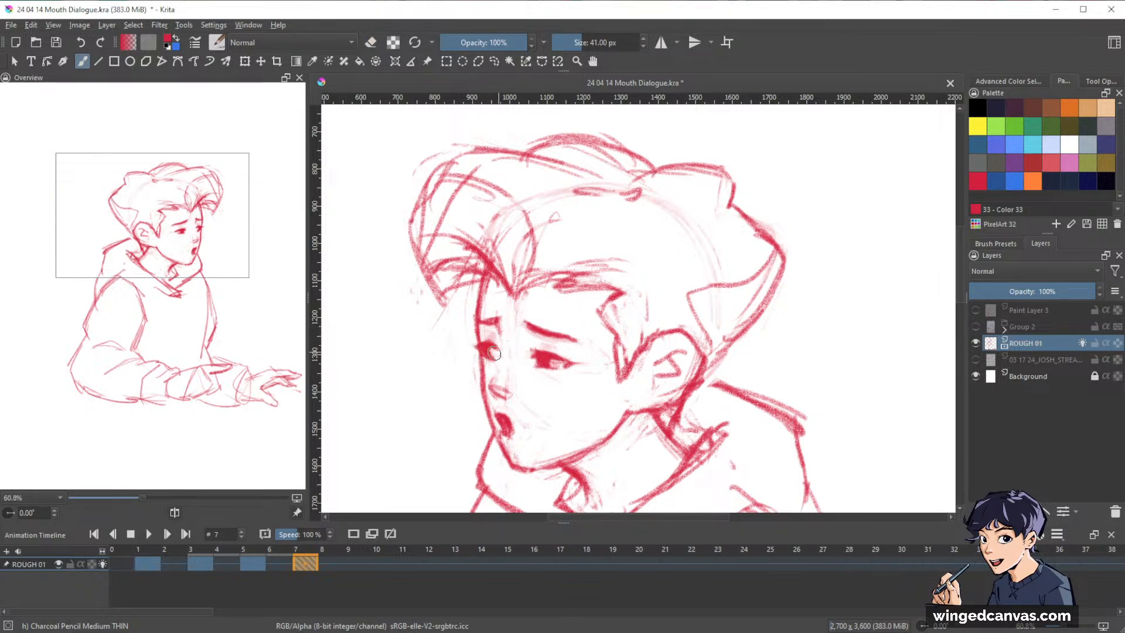
key(e)
Turn off the mirrored view and flip through the keyframes at full-figure size to compare the poses, ending on frame 5.
mouse_move(764, 295)
mouse_down()
mouse_move(688, 350)
mouse_move(673, 310)
mouse_up()
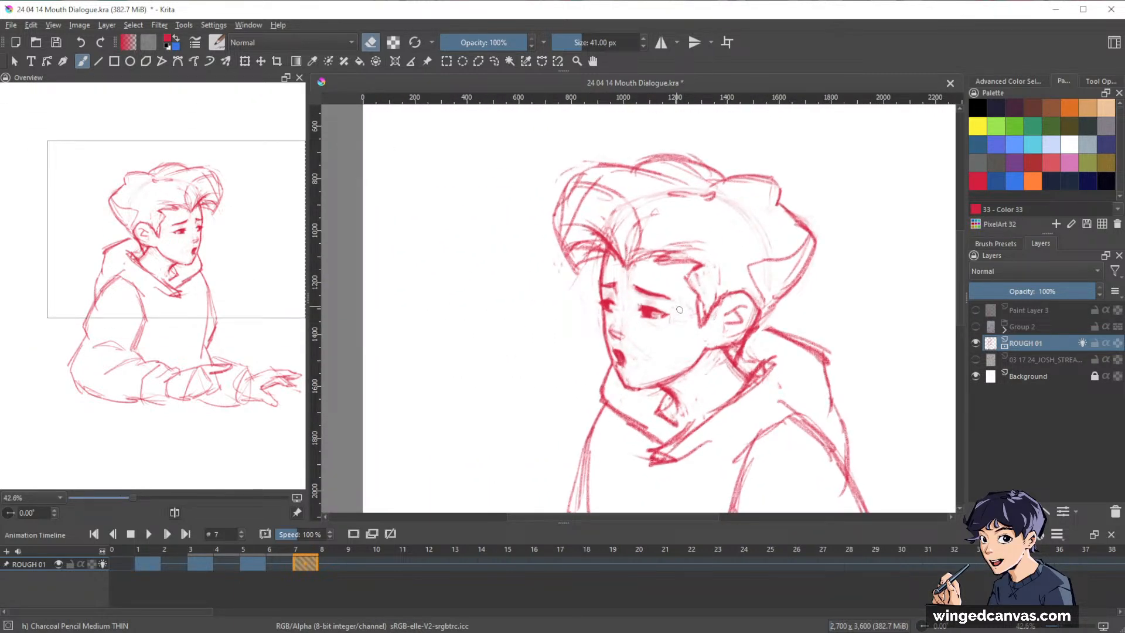
drag(871, 304, 816, 342)
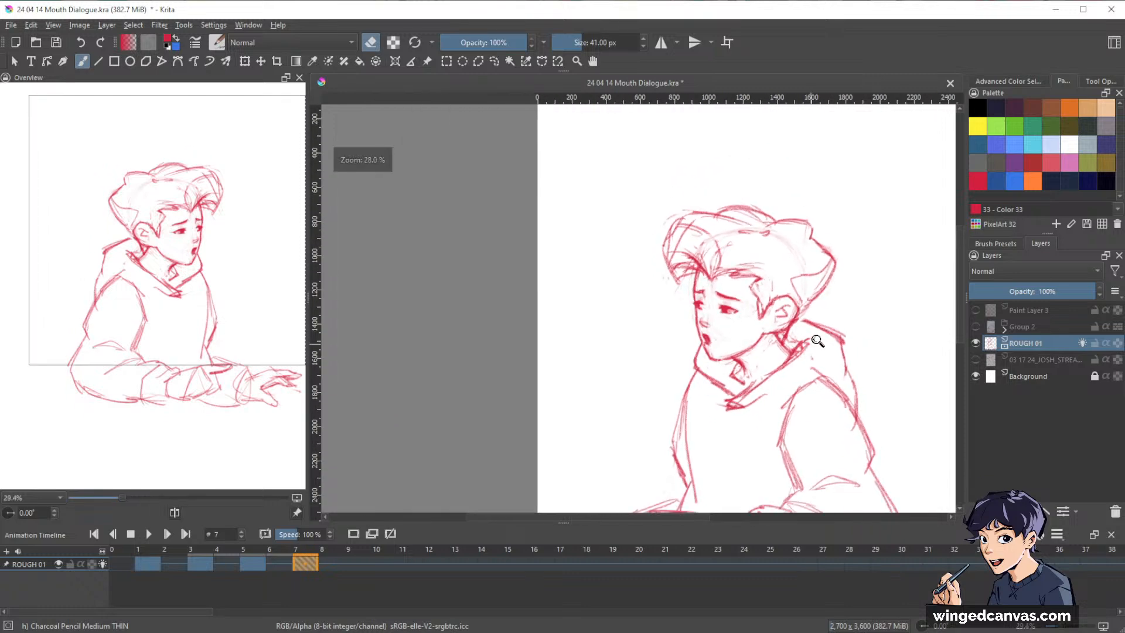
drag(879, 314, 766, 307)
drag(864, 294, 853, 307)
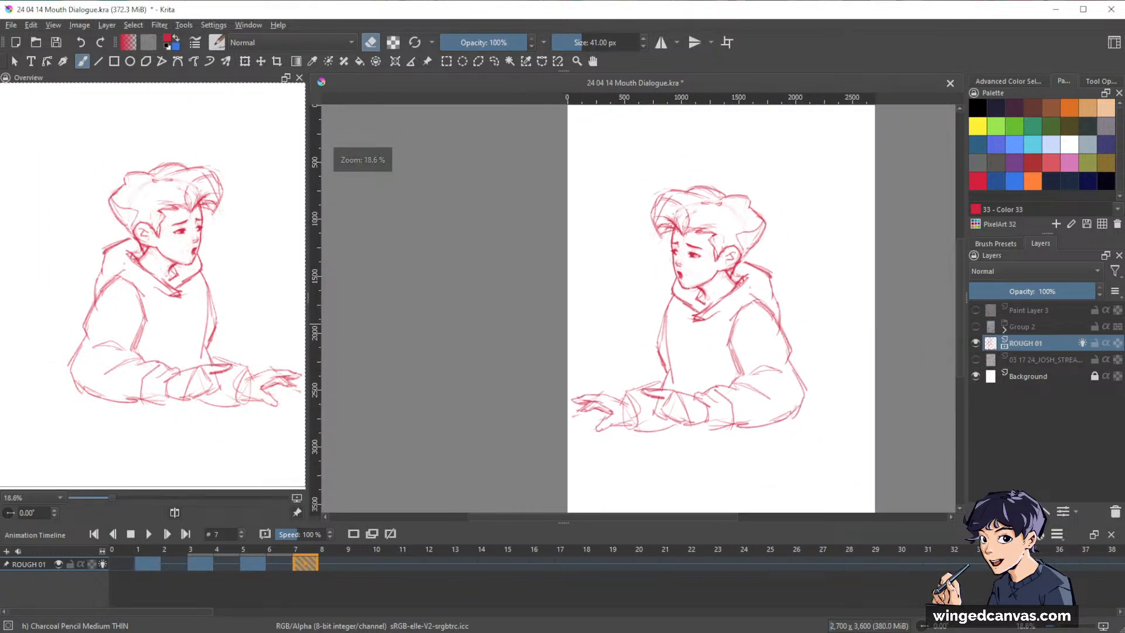
key(m)
key(comma)
key(comma)
key(comma)
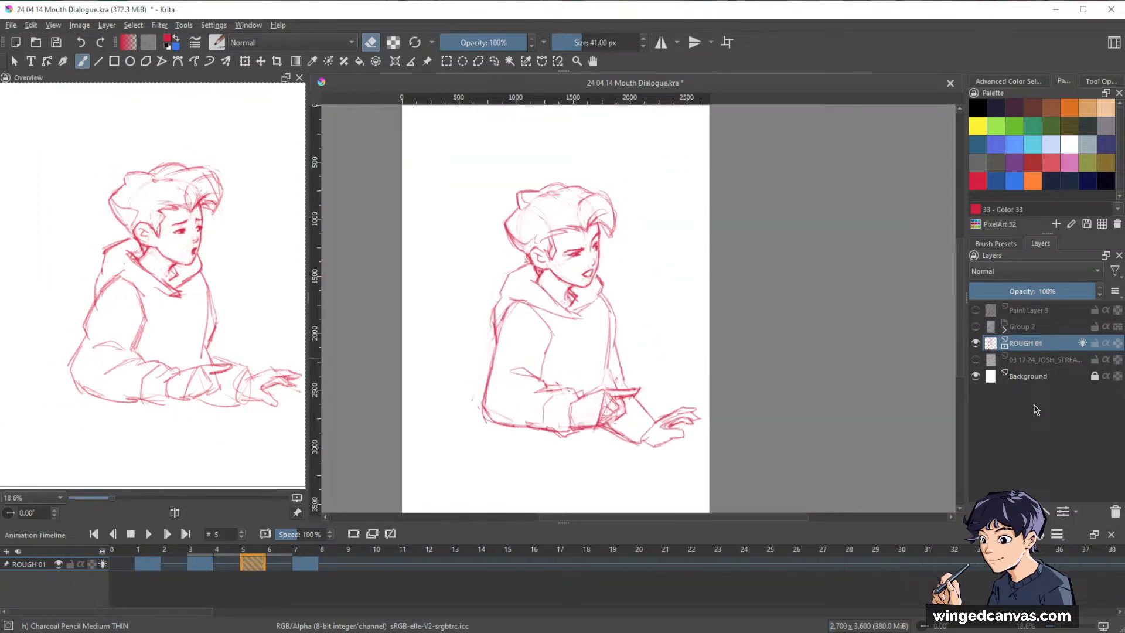
key(period)
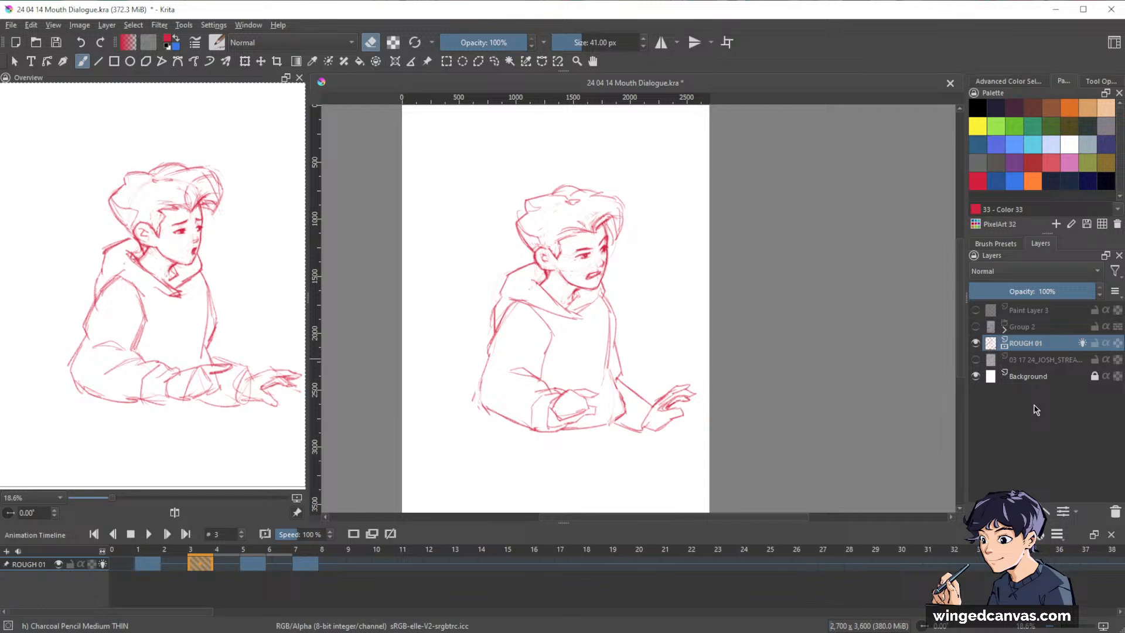
key(period)
key(period)
key(comma)
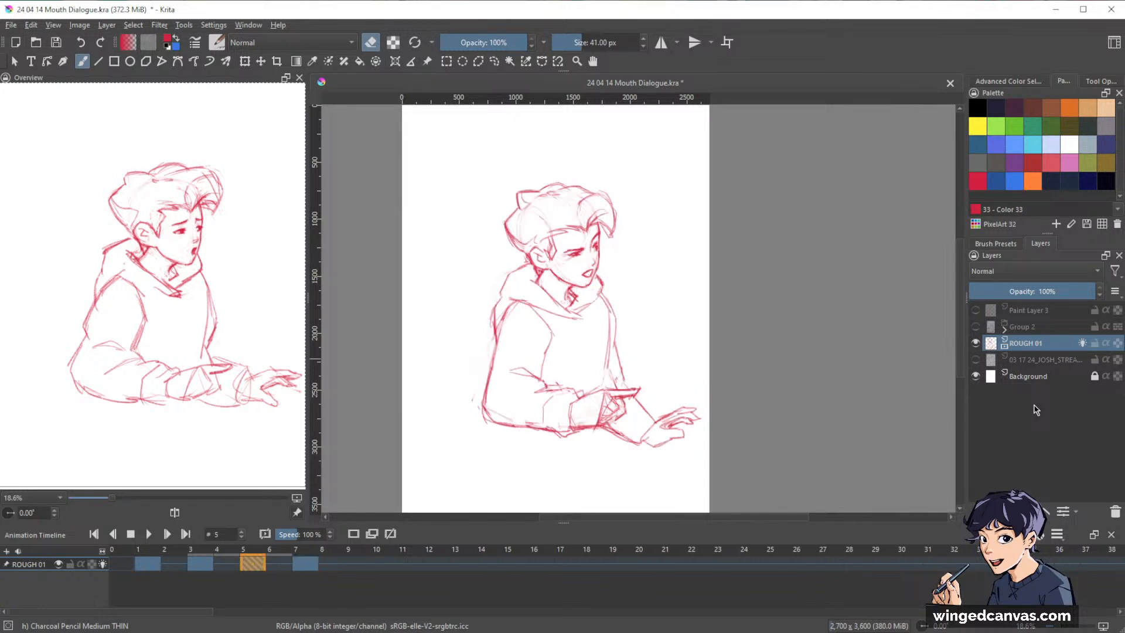
Shade the inside of frame 5's open mouth along its upper part, and save the document.
drag(652, 210, 732, 155)
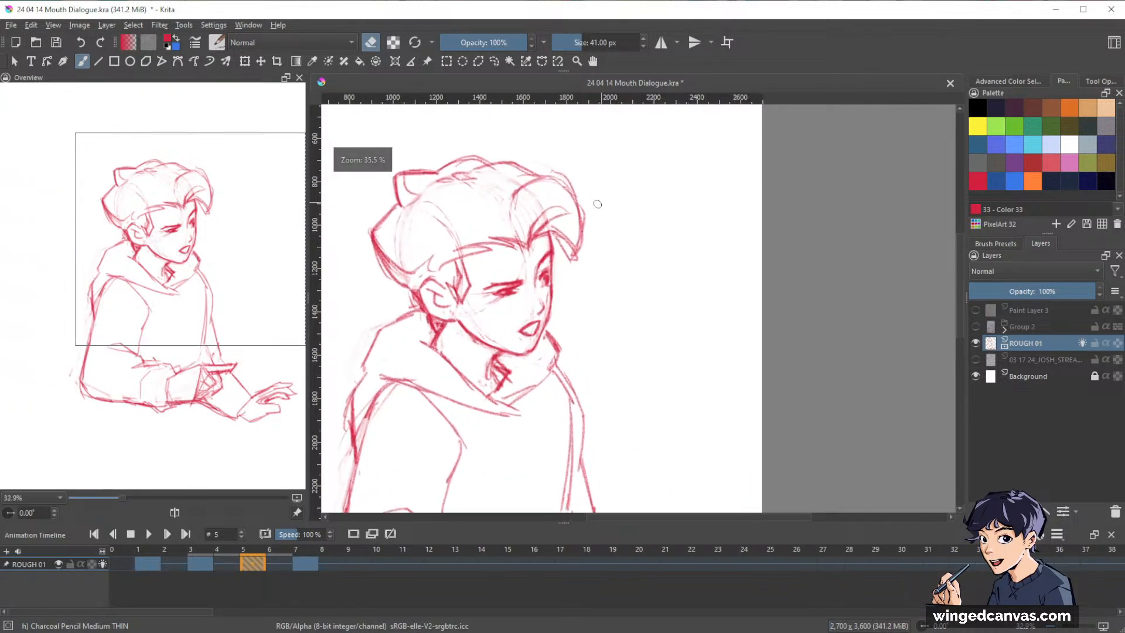
drag(612, 300, 652, 291)
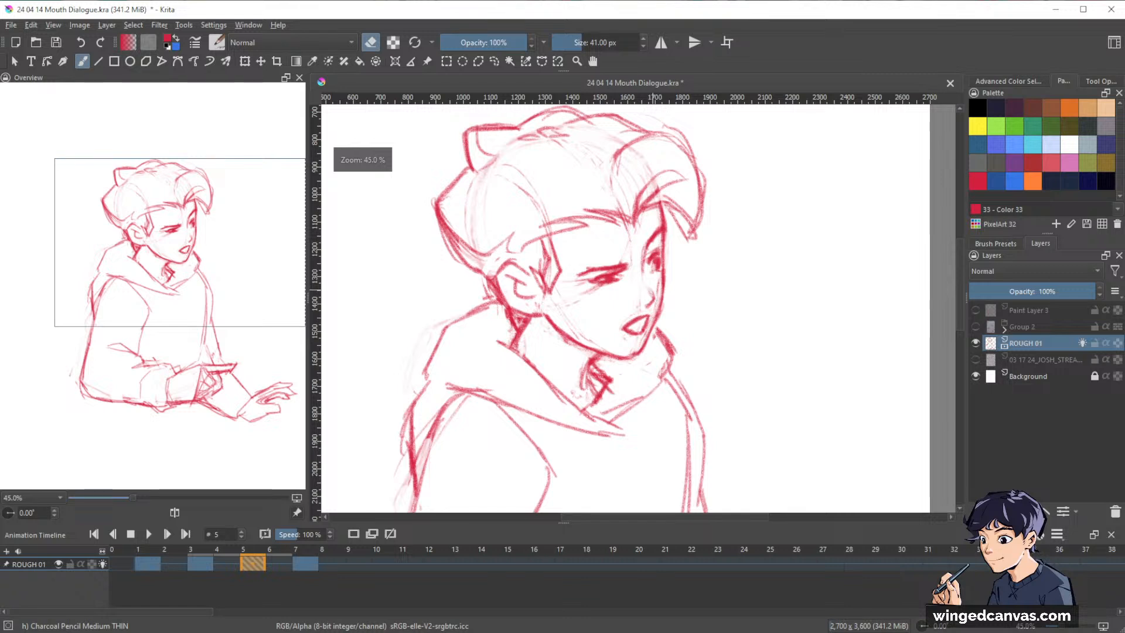
key(e)
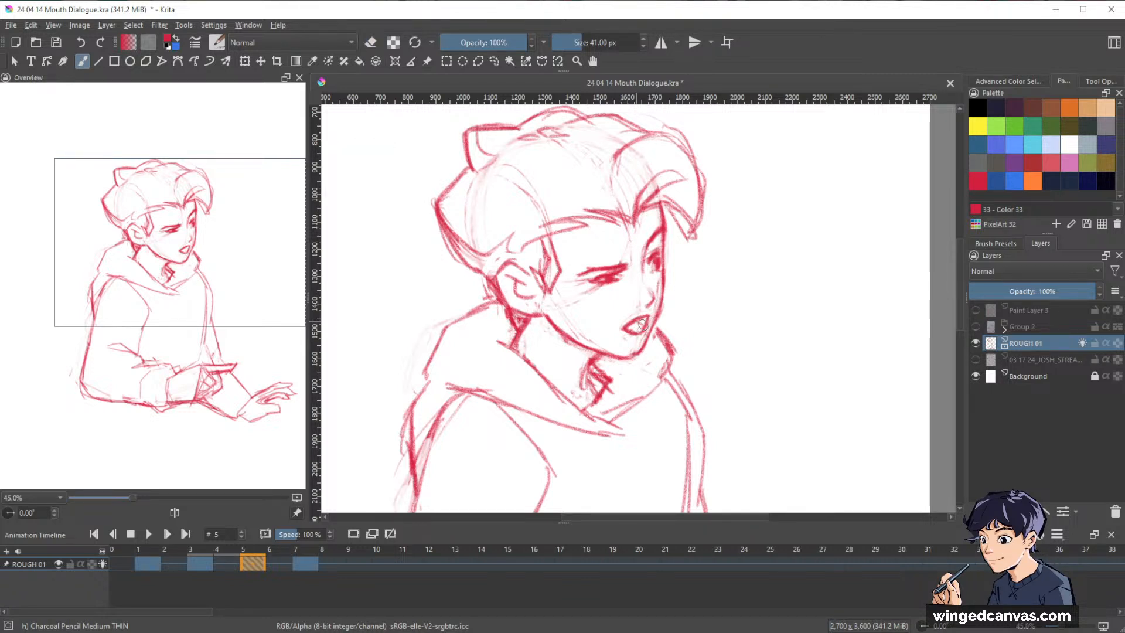
drag(636, 321, 645, 323)
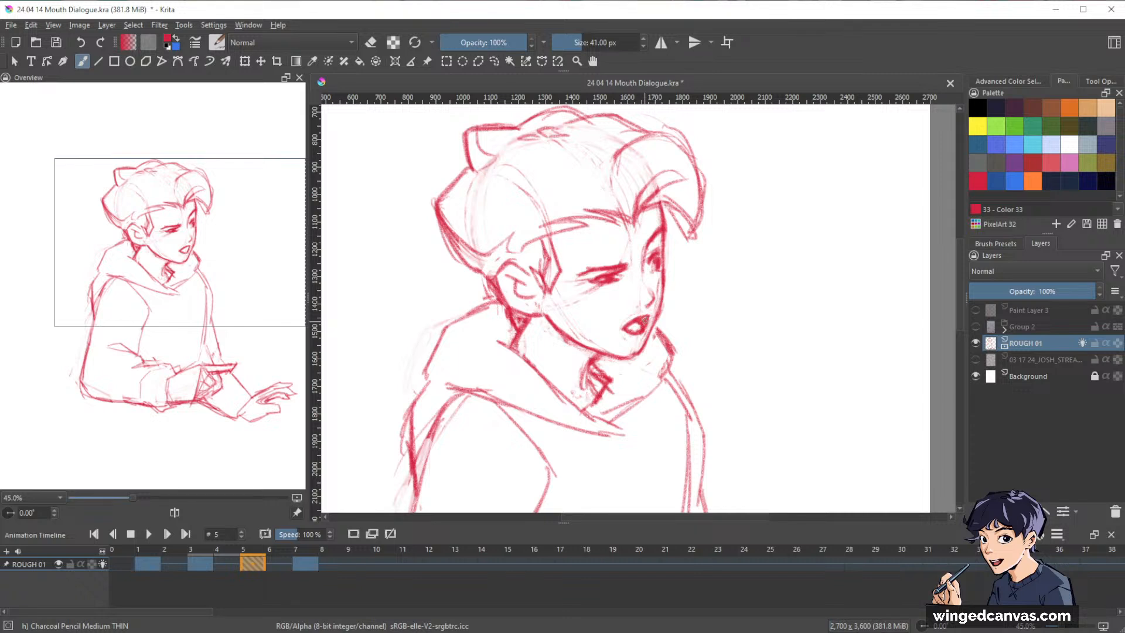
scroll(815, 359, down, 4)
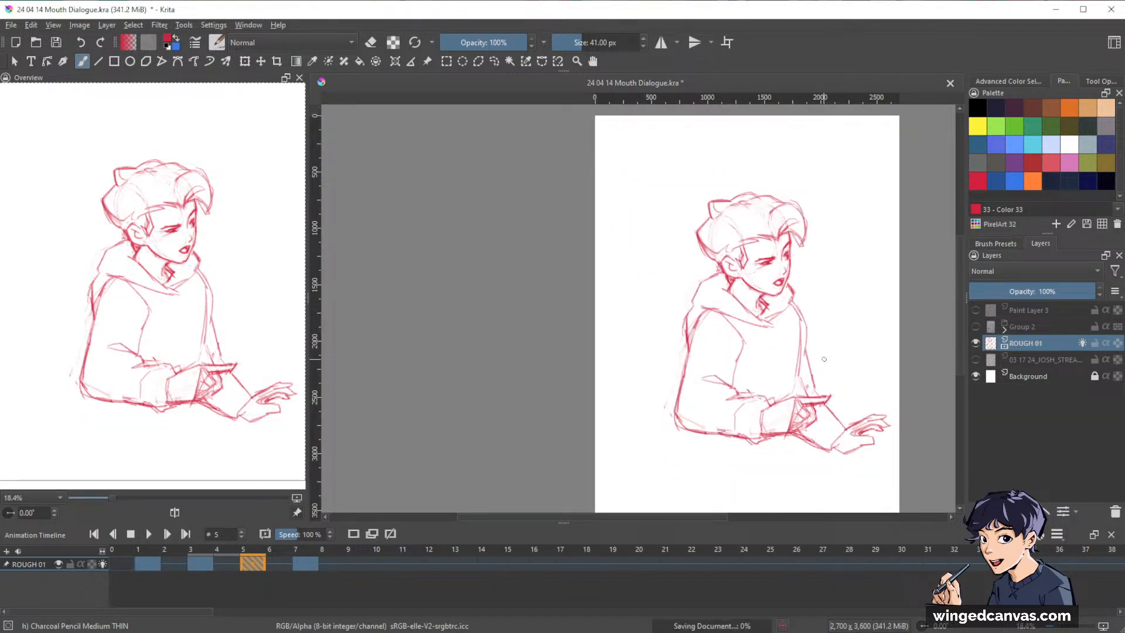
Flip back and forth between the keyframes on frames 1, 3, 5 and 7 to check the motion and expressions.
key(ctrl+Left)
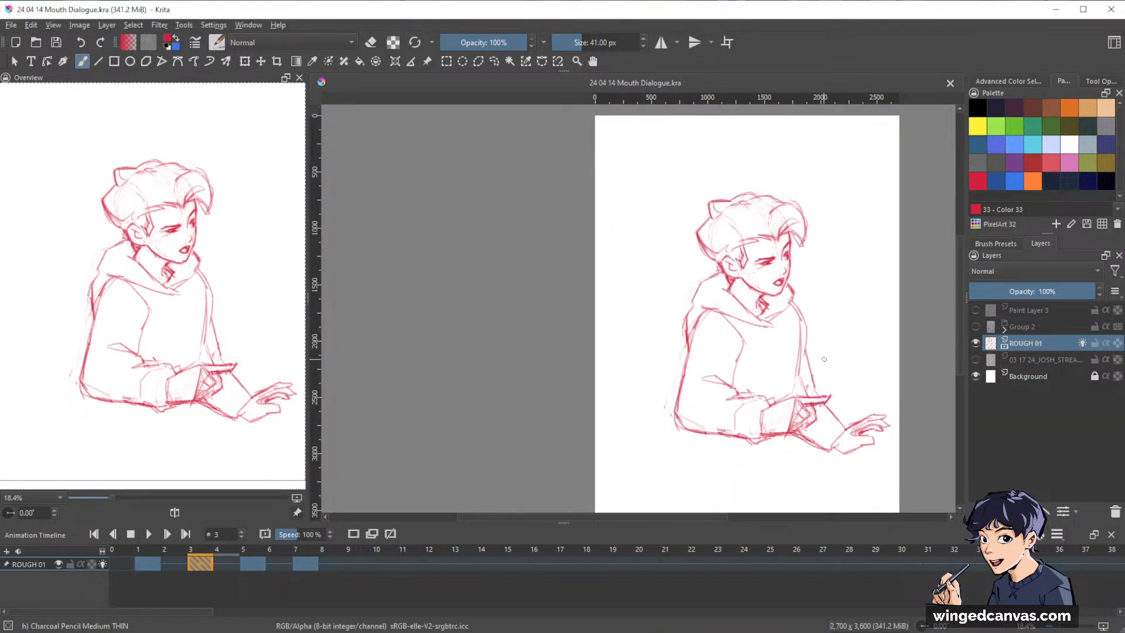
key(ctrl+Left)
key(ctrl+Right)
key(ctrl+Right)
key(ctrl+Right)
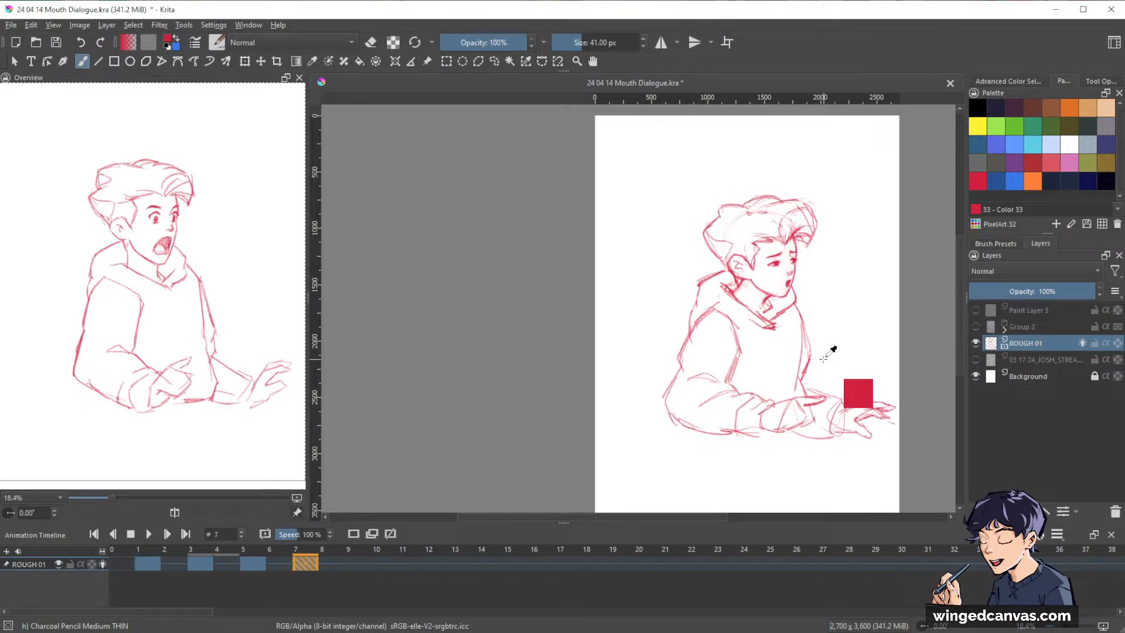
key(ctrl+Right)
key(ctrl+Left)
key(ctrl+Left)
key(ctrl+Left)
key(ctrl+Left)
key(ctrl+Right)
key(ctrl+Right)
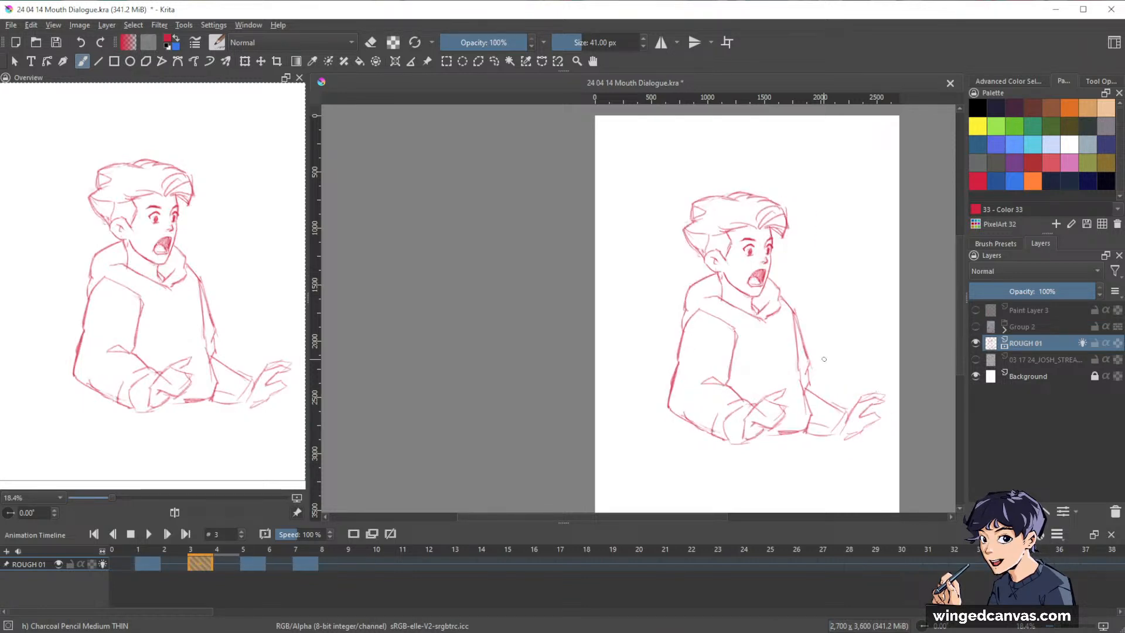
key(ctrl+Right)
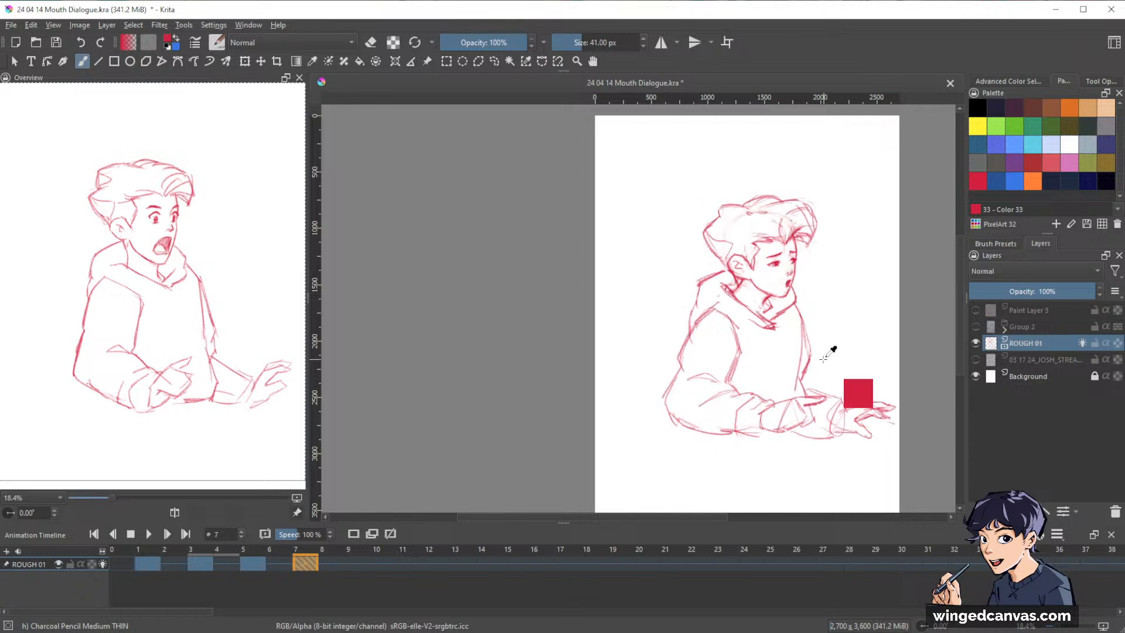
key(ctrl+Left)
key(ctrl+Left)
key(ctrl+Right)
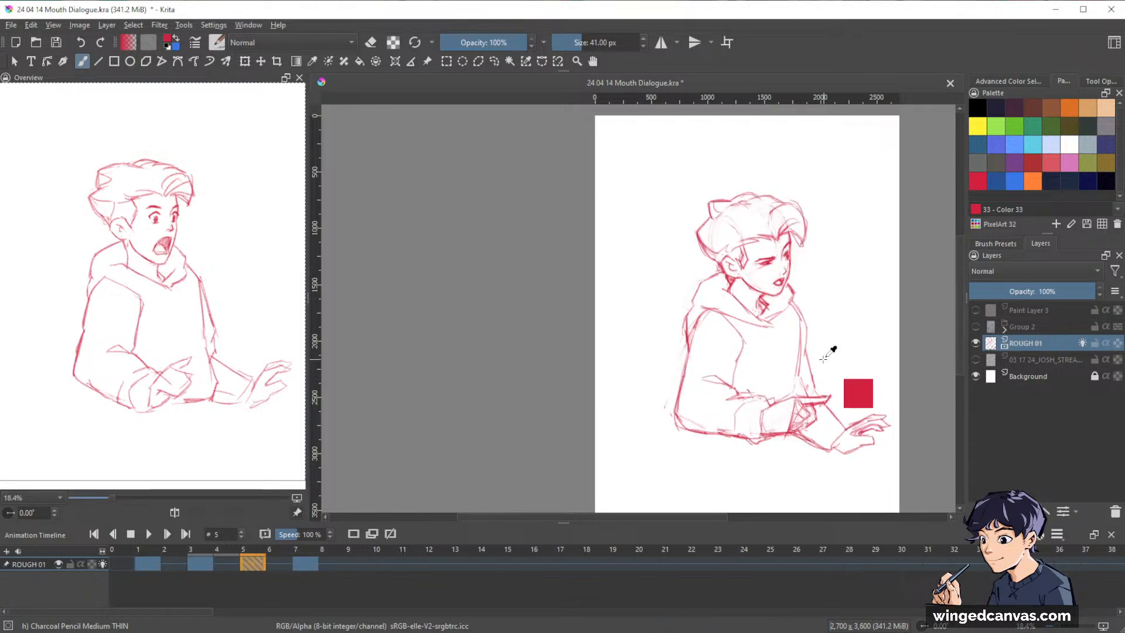
key(ctrl+Left)
key(ctrl+Left)
key(ctrl+Right)
key(ctrl+Right)
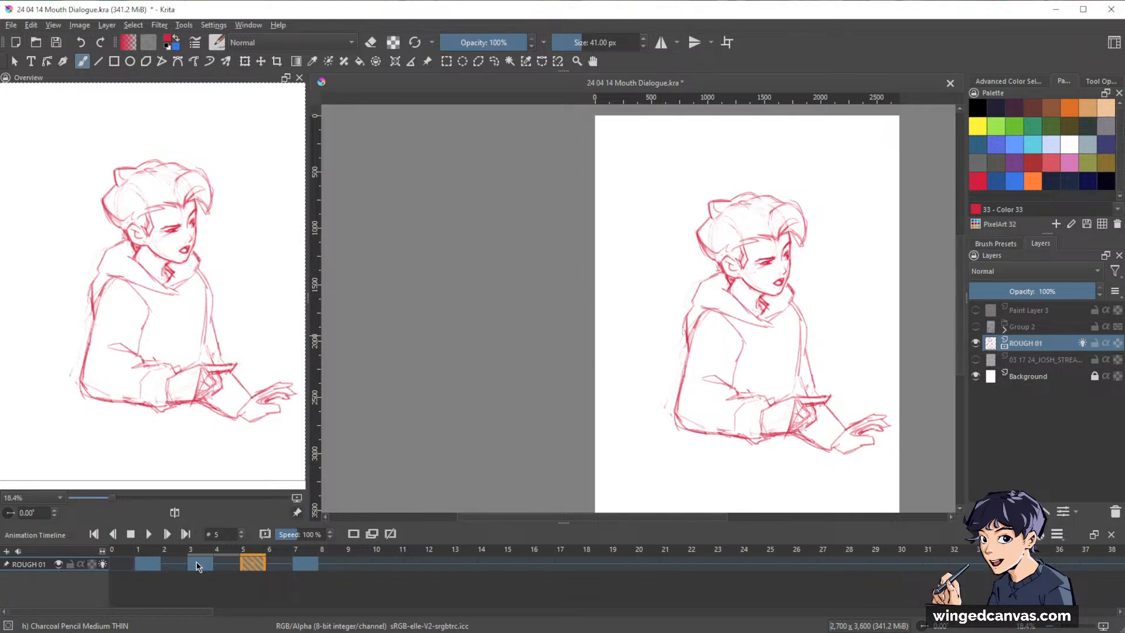
Go back to frame 1 and step forward through the keyframes to review the sequence in order.
click(143, 563)
key(ctrl+Right)
key(ctrl+Right)
key(ctrl+Right)
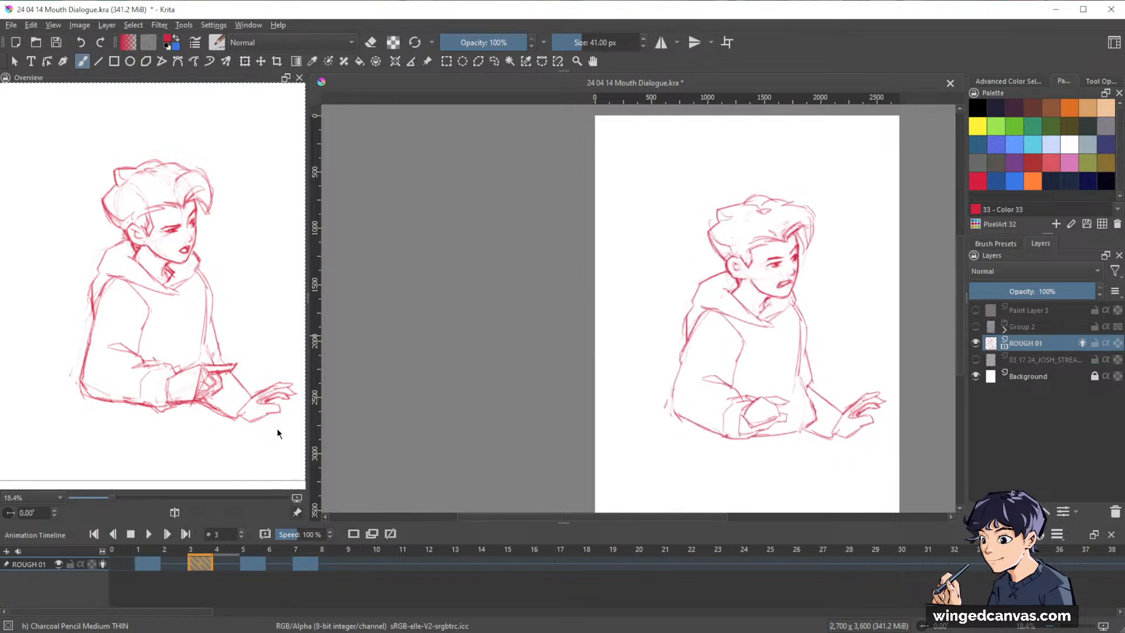
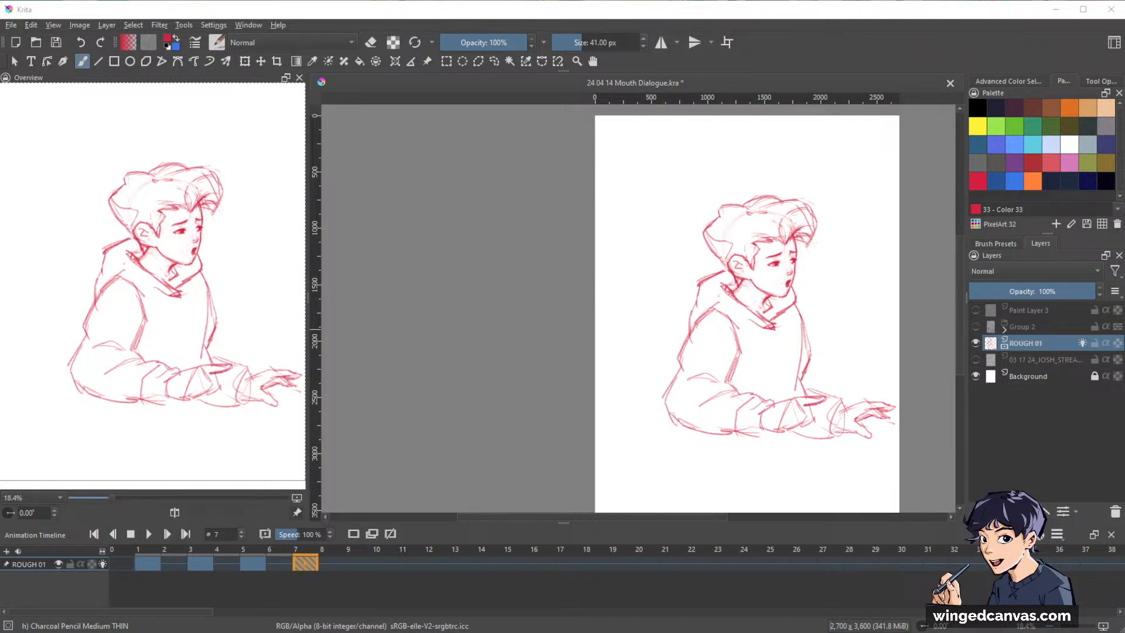
Play the animation from frame 2 at full-figure size to check the motion, and stop the playback.
click(175, 561)
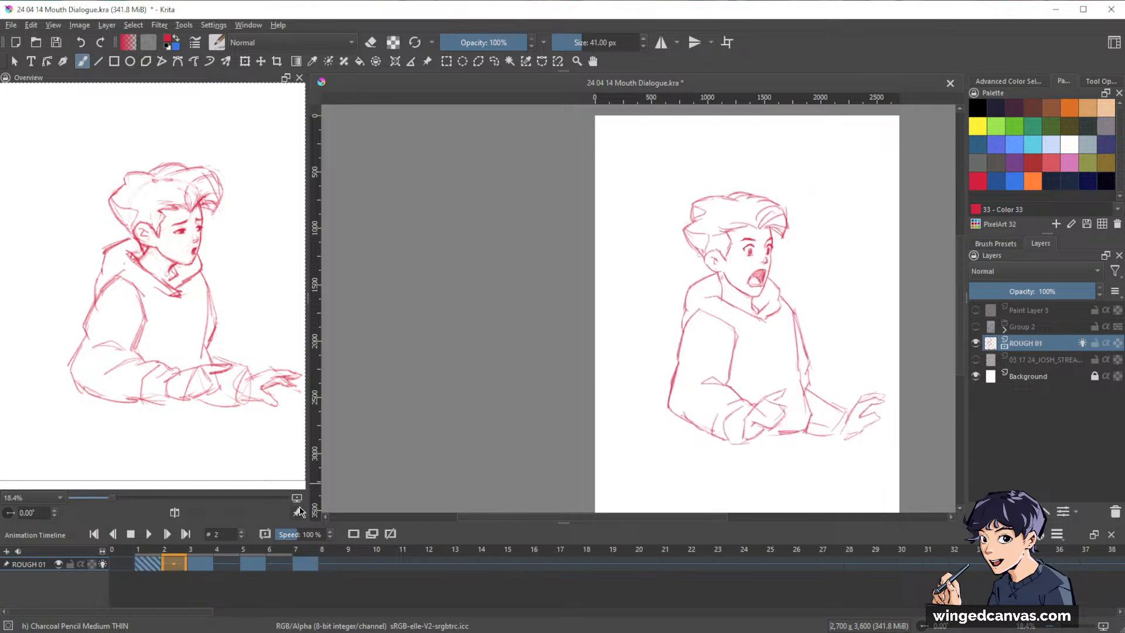
drag(837, 351, 803, 350)
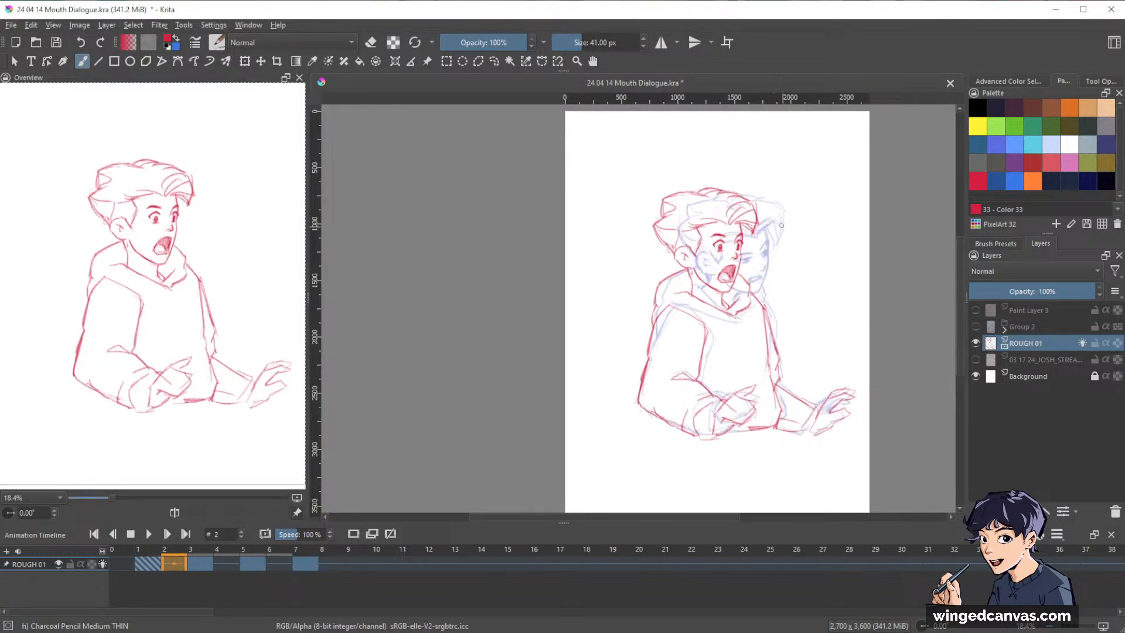
key(space)
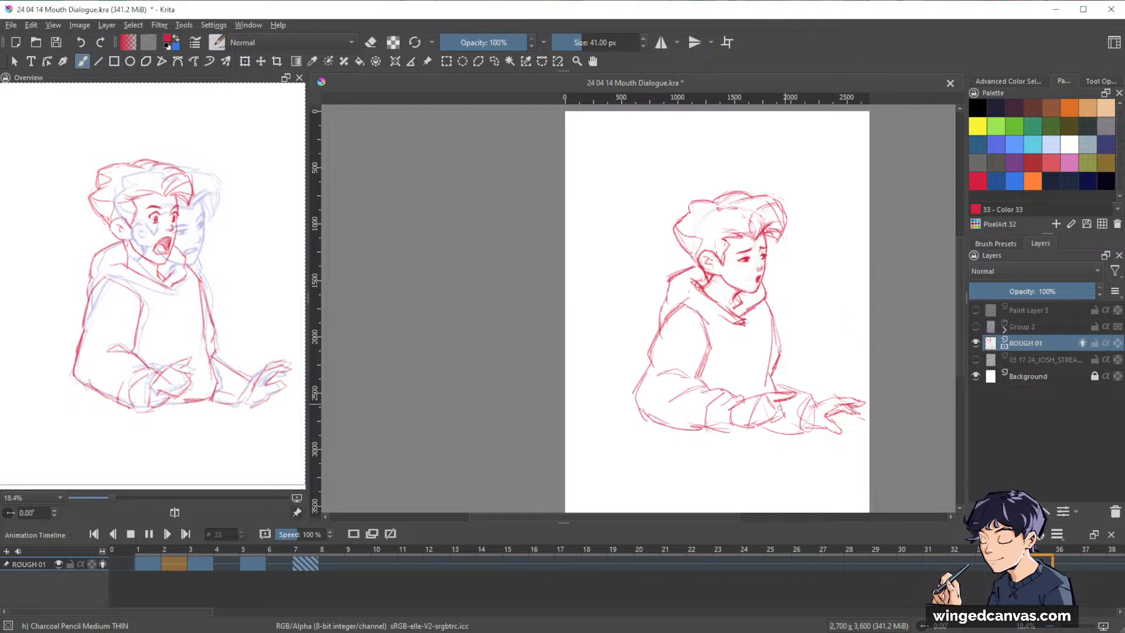
key(space)
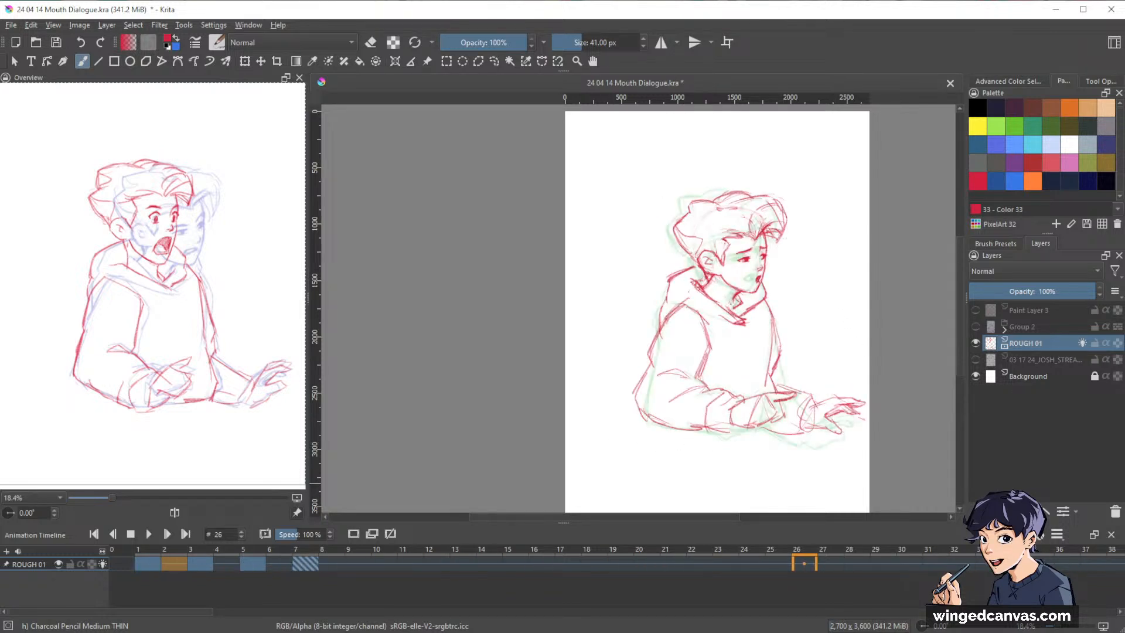
Return to frame 1 and flip back and forth through the keyframes on frames 1, 3, 5 and 7, ending on frame 3.
click(148, 568)
key(period)
key(period)
key(period)
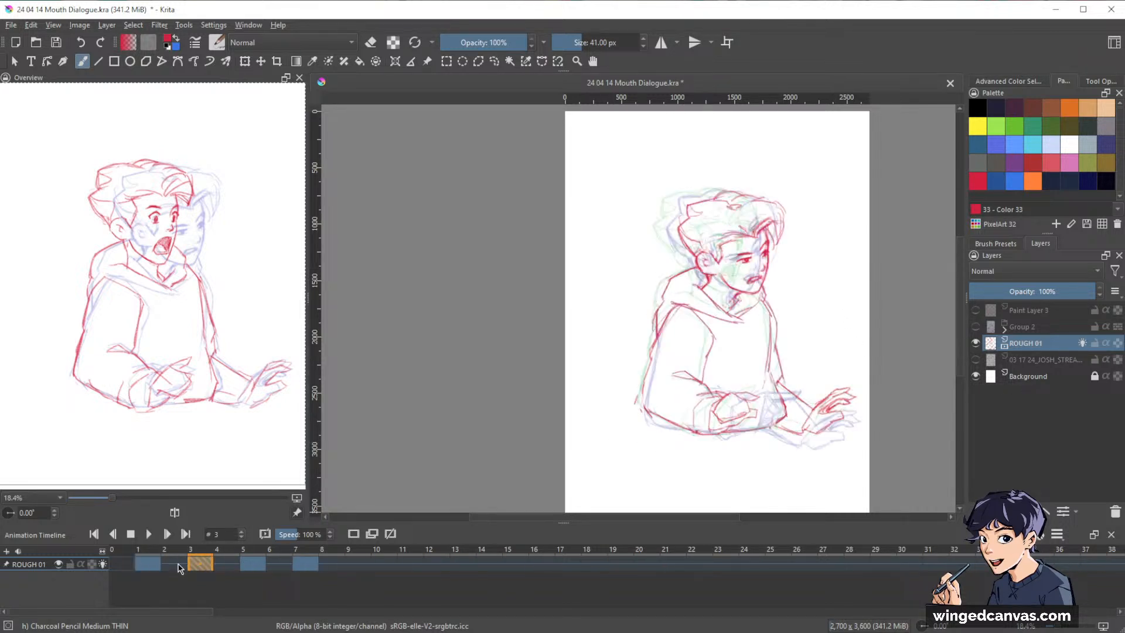
key(comma)
key(comma)
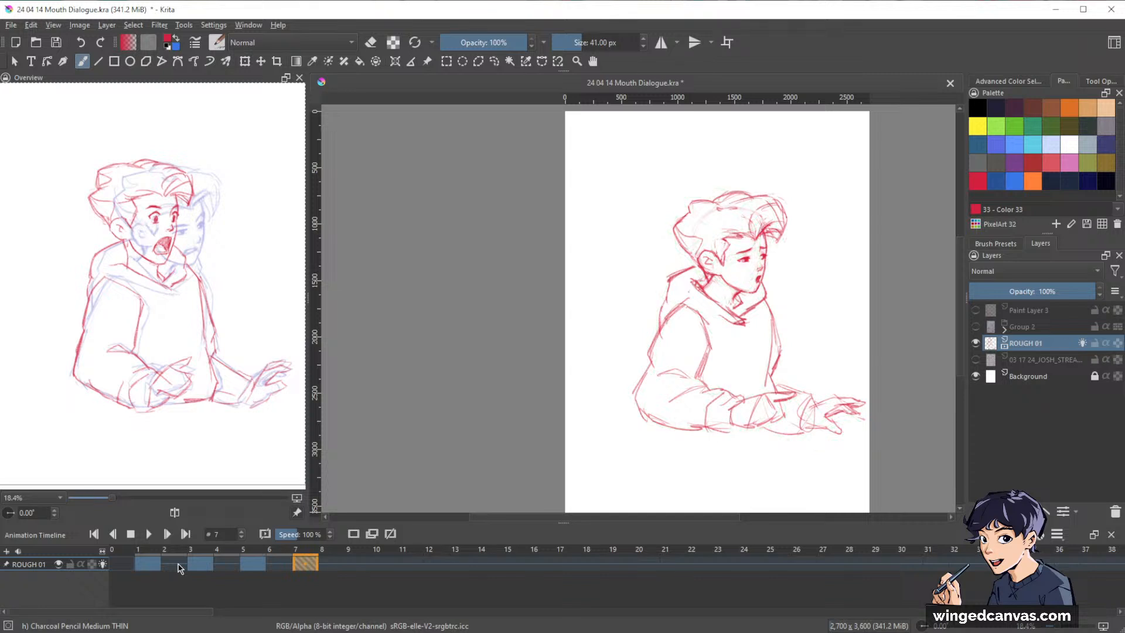
key(comma)
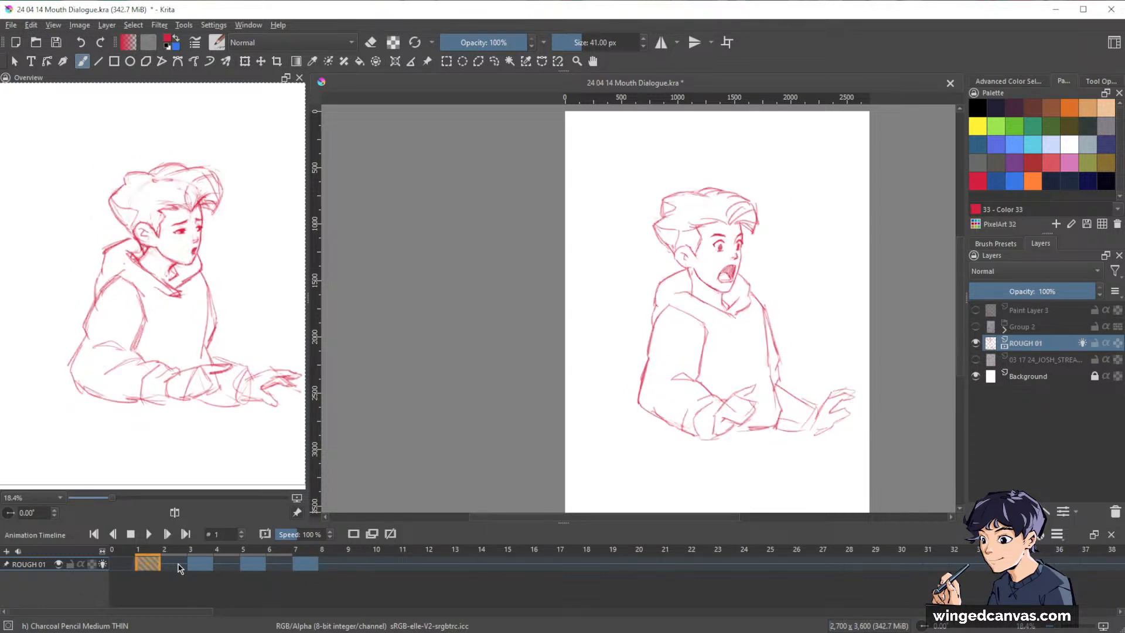
key(period)
key(period)
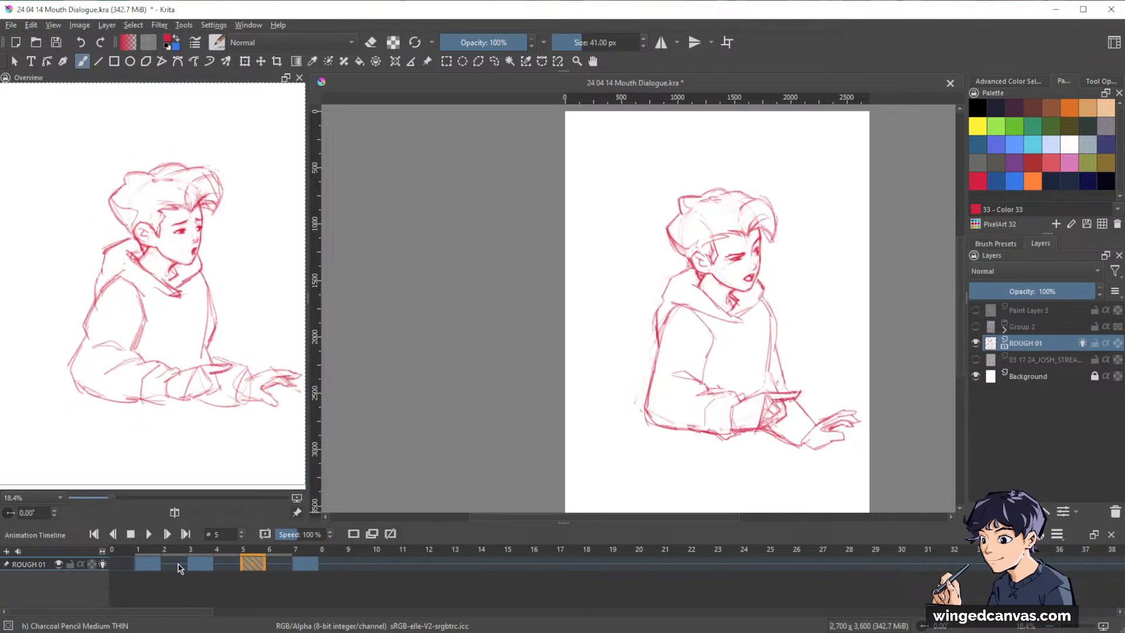
key(period)
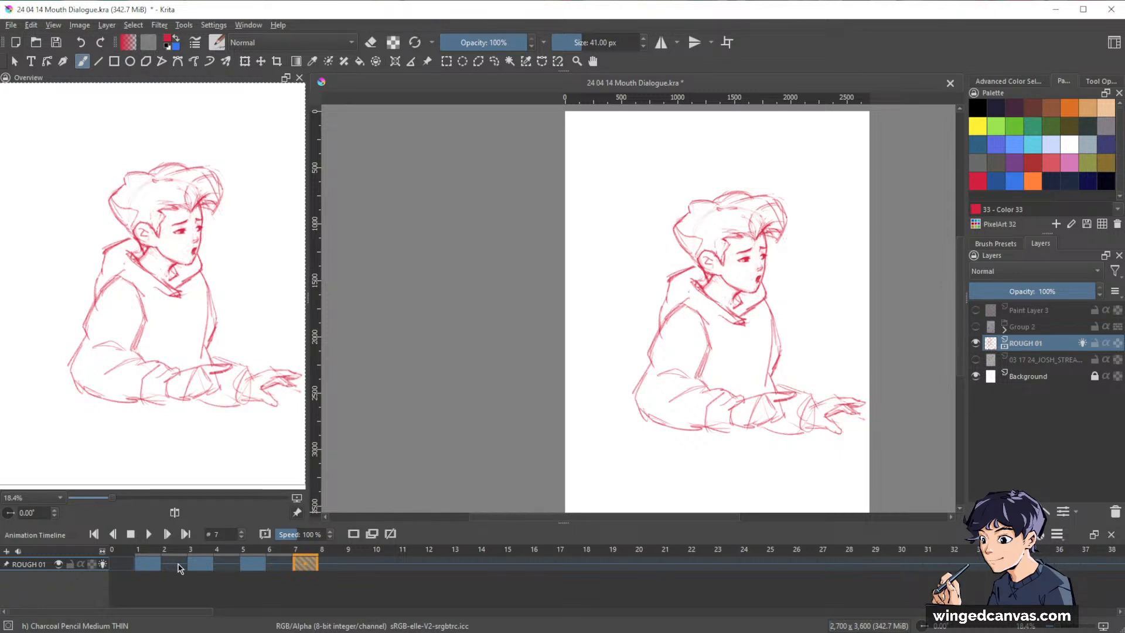
key(comma)
key(comma)
key(comma)
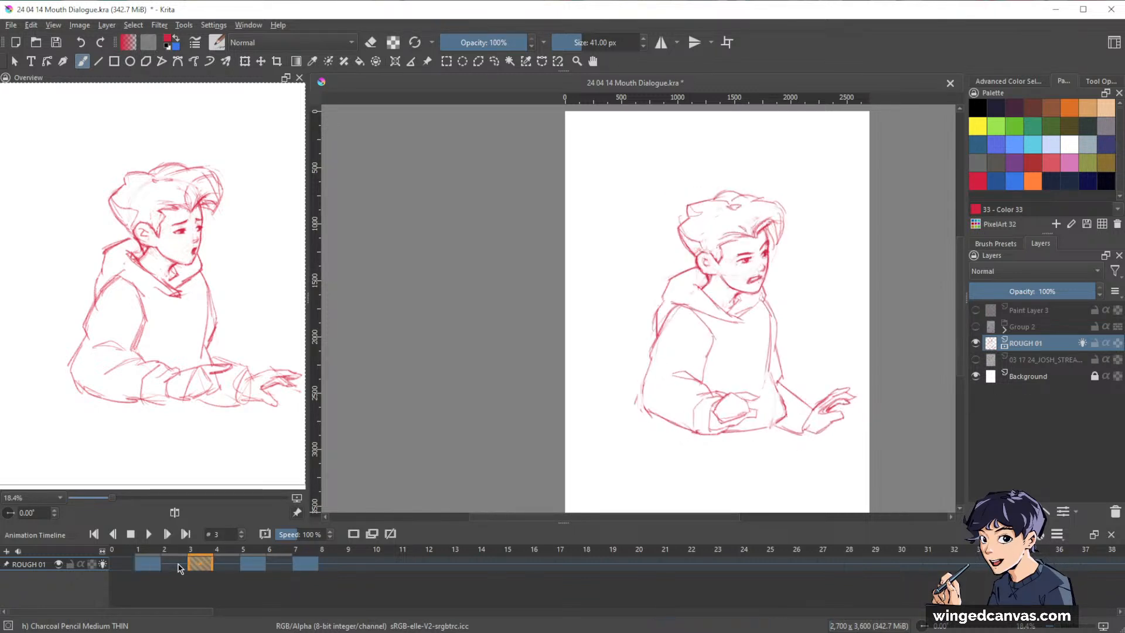
Play the animation at a closer view of the head and shoulders to check the head motion, and stop it.
drag(764, 274, 820, 292)
key(space)
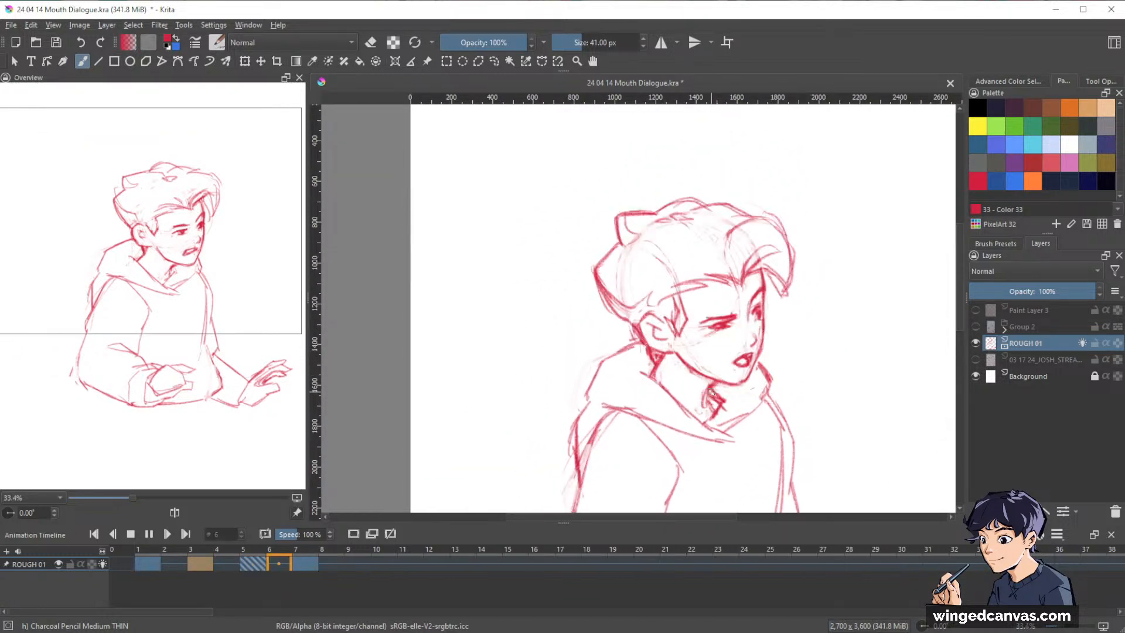
key(space)
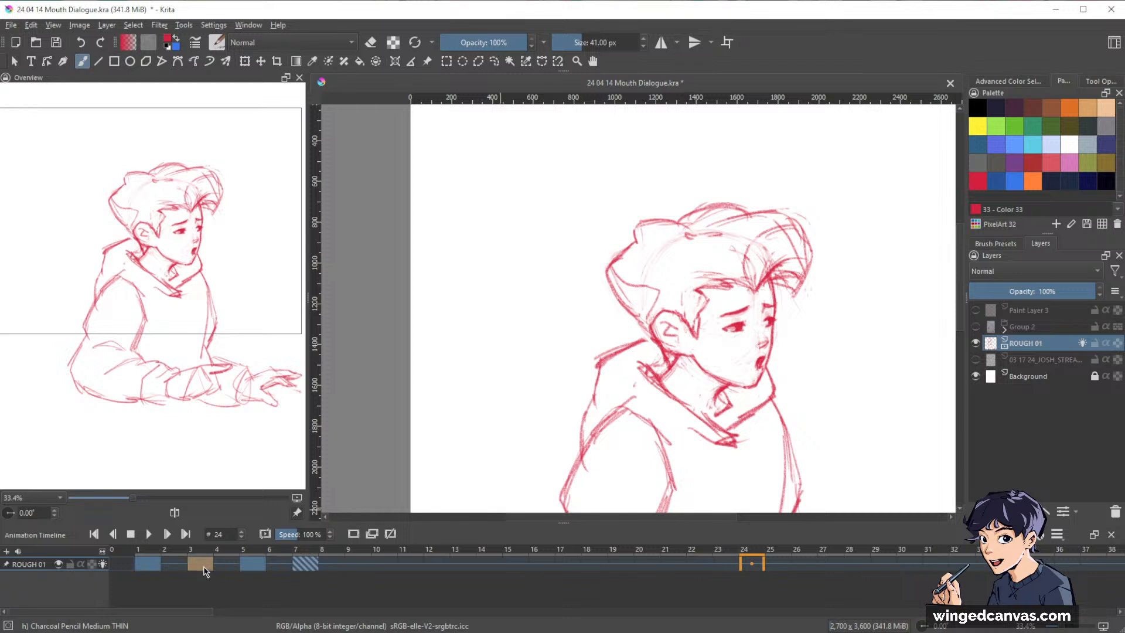
On frame 3, select the whole head with a freehand outline, move it slightly up and to the left, and deselect it.
click(200, 565)
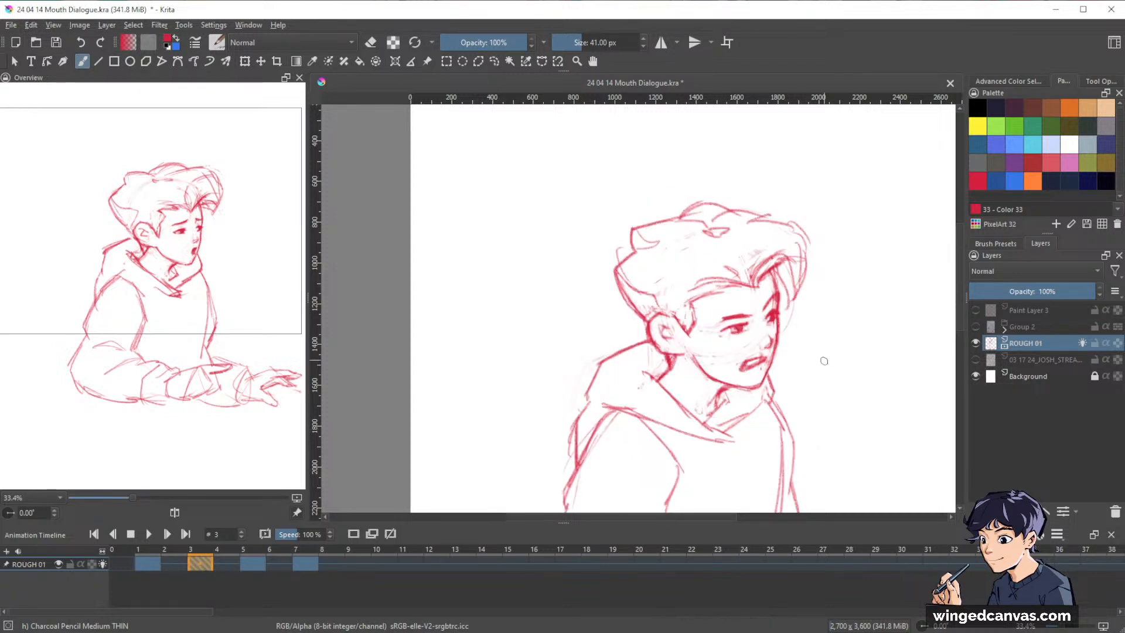
key(l)
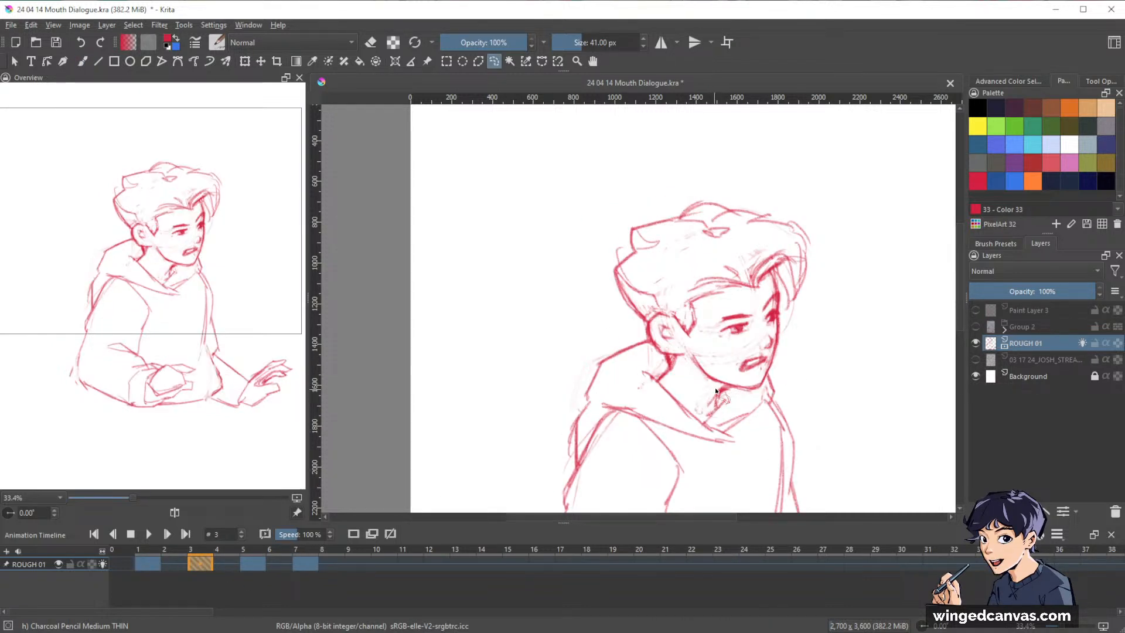
mouse_move(768, 387)
mouse_down()
mouse_move(805, 167)
mouse_move(595, 200)
mouse_move(616, 295)
mouse_move(669, 369)
mouse_up()
key(ctrl+t)
drag(771, 323, 755, 312)
key(Return)
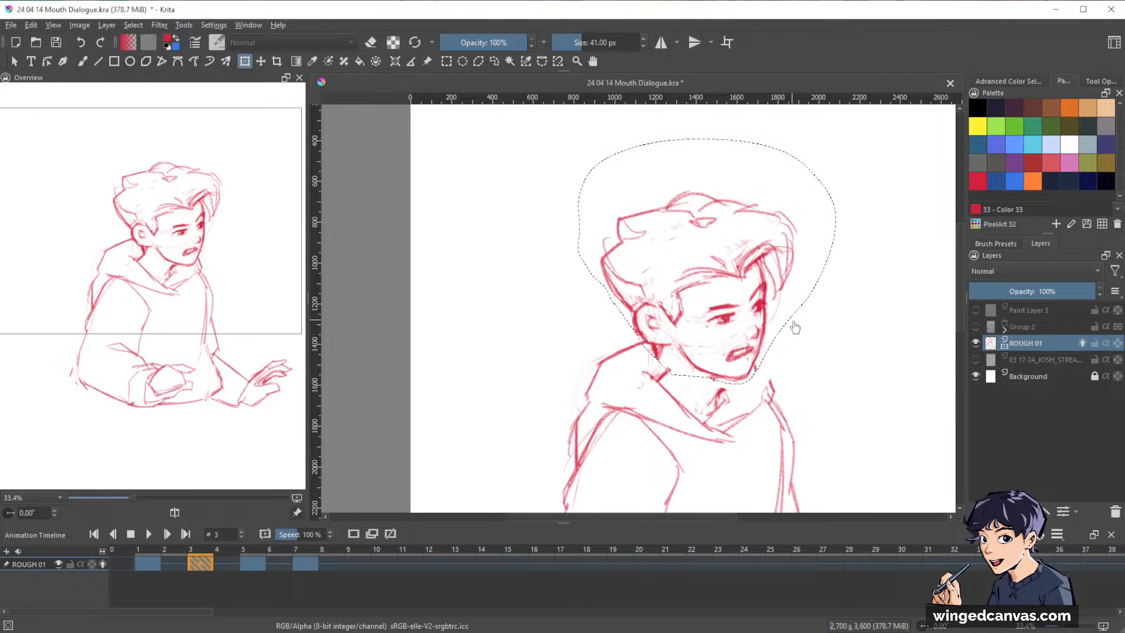
key(ctrl+shift+a)
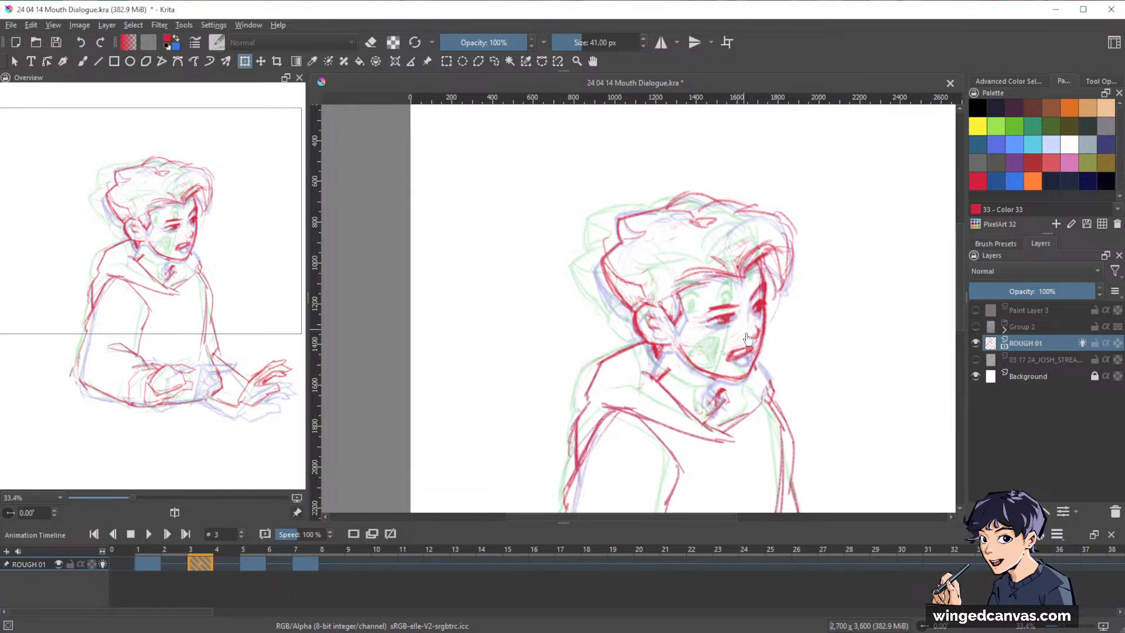
Outline frame 3's head again and shift it a little further left, nearer to frame 1's head position, using the onion skins.
key(l)
mouse_move(711, 383)
mouse_down()
mouse_move(757, 376)
mouse_move(826, 249)
mouse_move(586, 177)
mouse_move(582, 264)
mouse_move(662, 372)
mouse_up()
key(t)
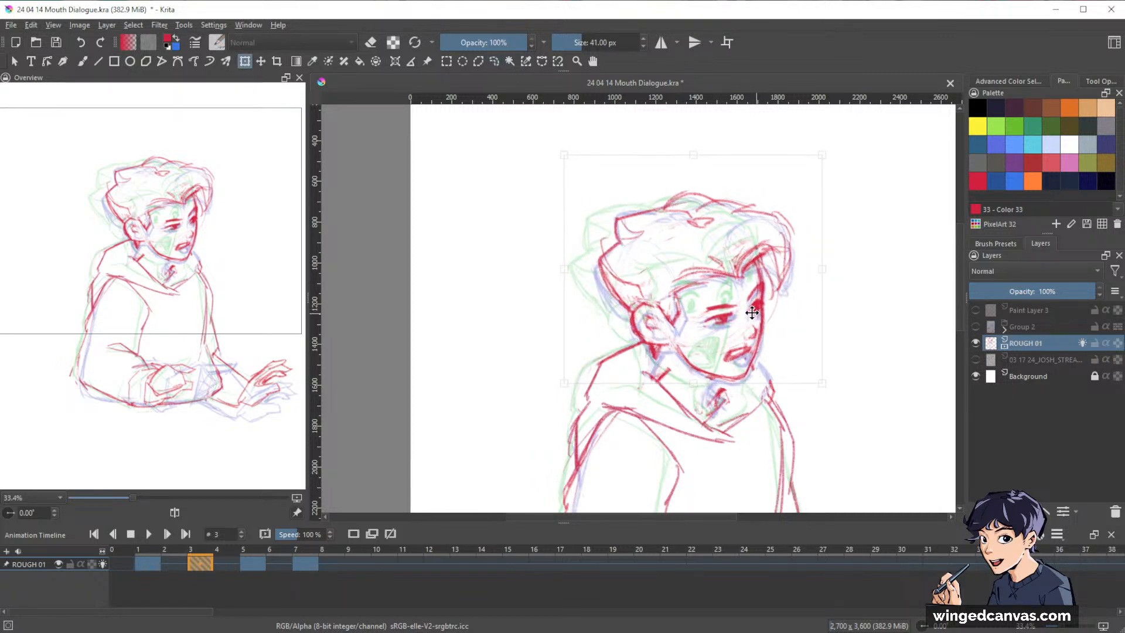
drag(752, 312, 743, 311)
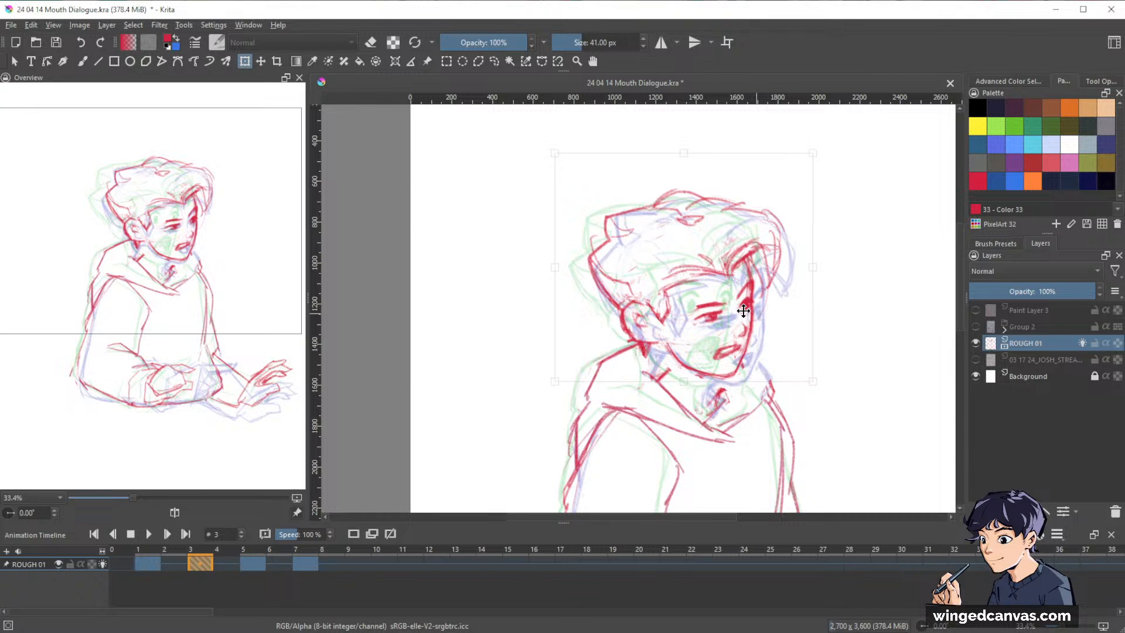
key(Return)
key(ctrl+shift+a)
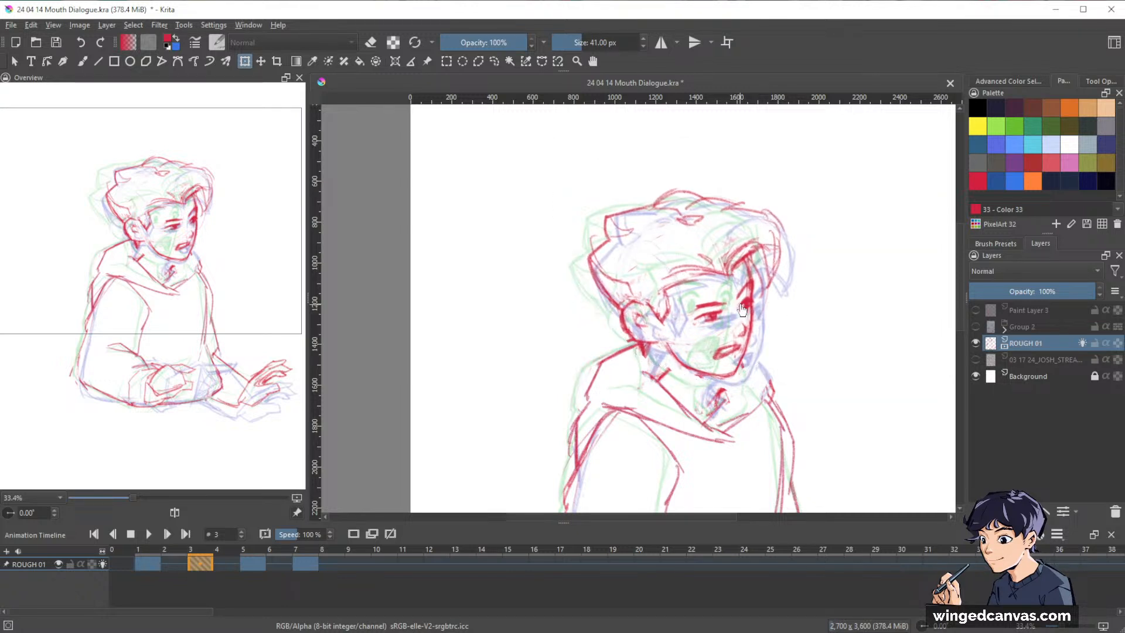
Erase the mismatched lines under frame 3's moved head and redraw the neck and collar opening to connect with it.
key(b)
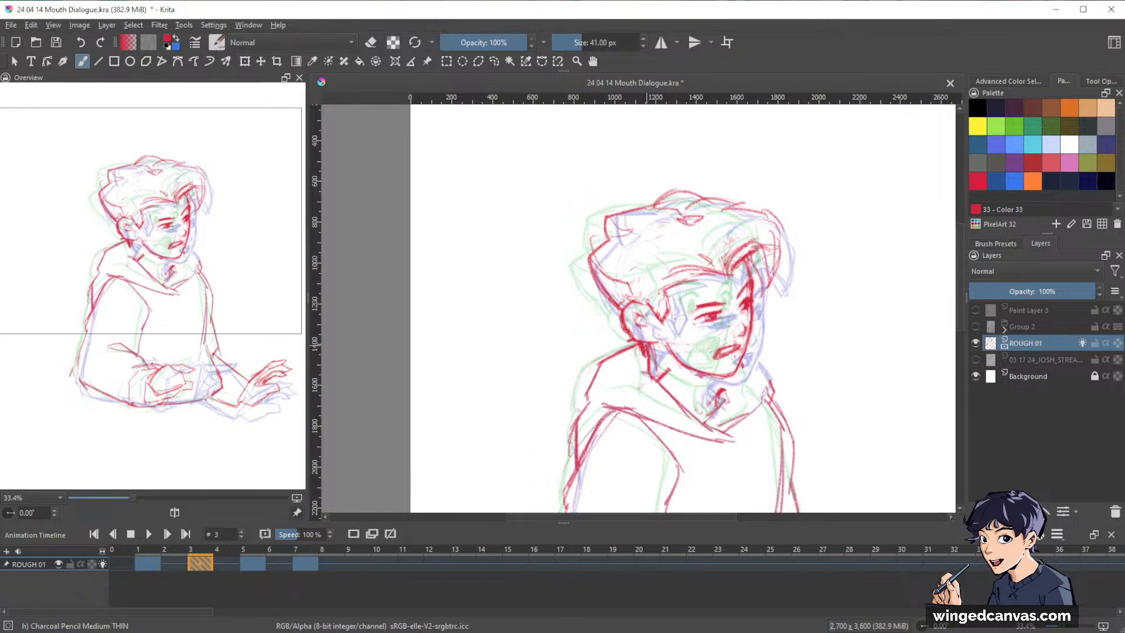
key(e)
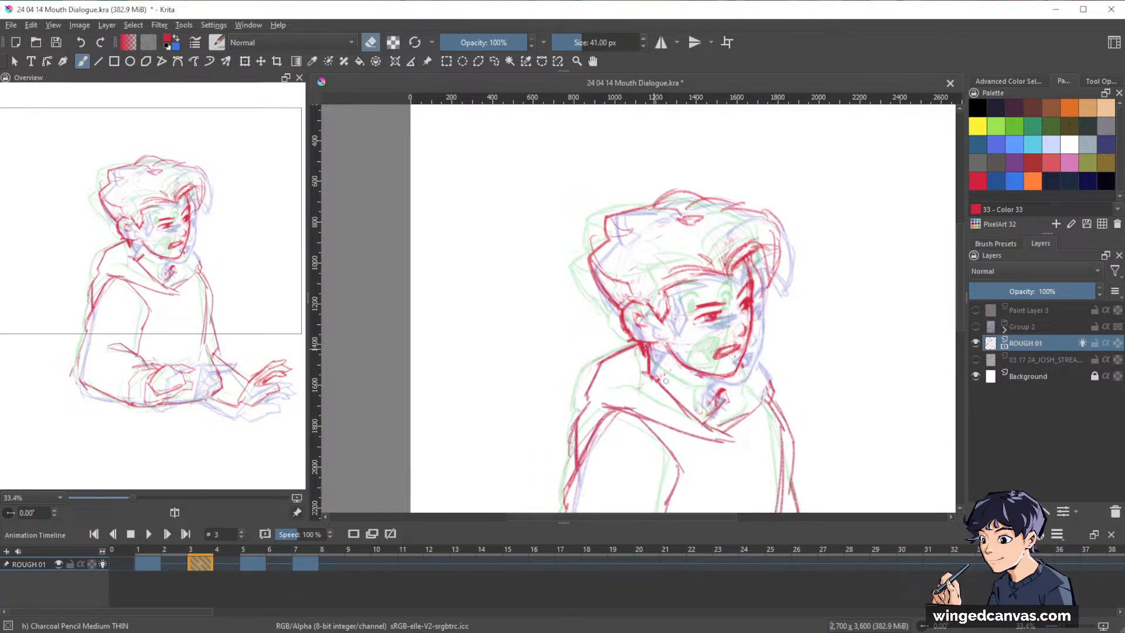
key(e)
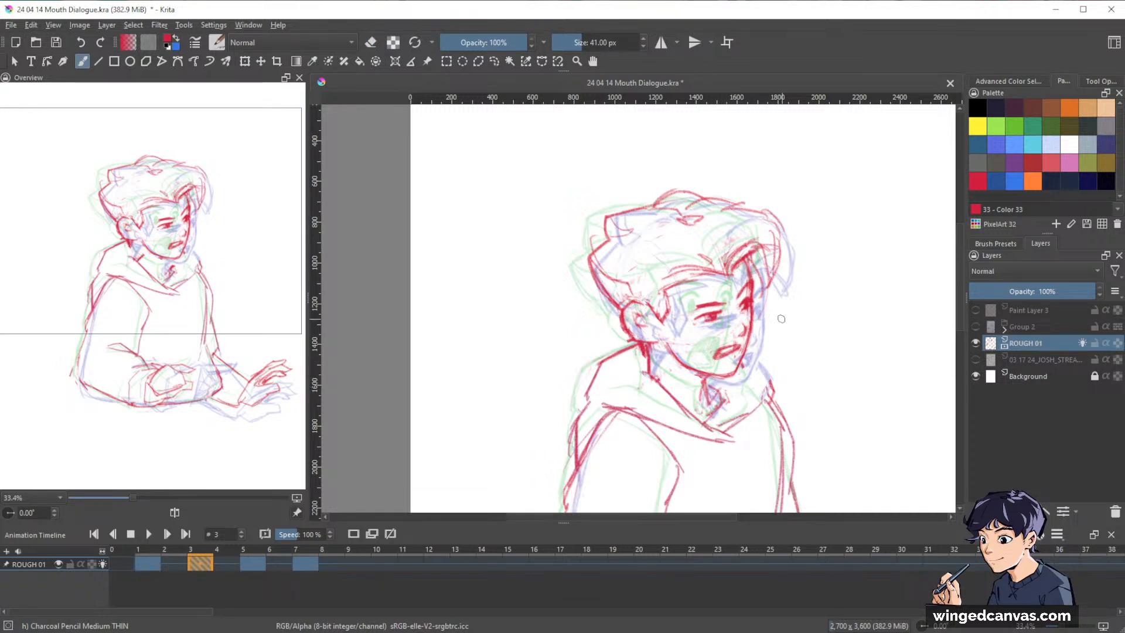
Flip through the keyframes on frames 1, 3, 5 and 7 to check frame 3's adjusted head, first close up and at full-figure size.
key(Right)
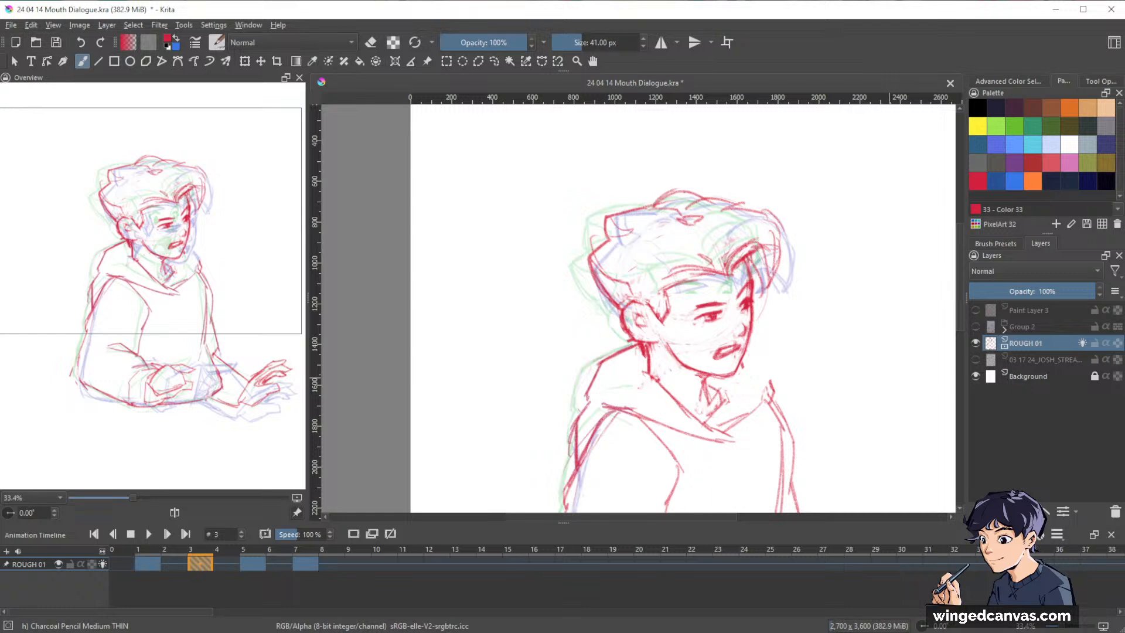
key(ctrl+Left)
key(ctrl+Right)
key(ctrl+Right)
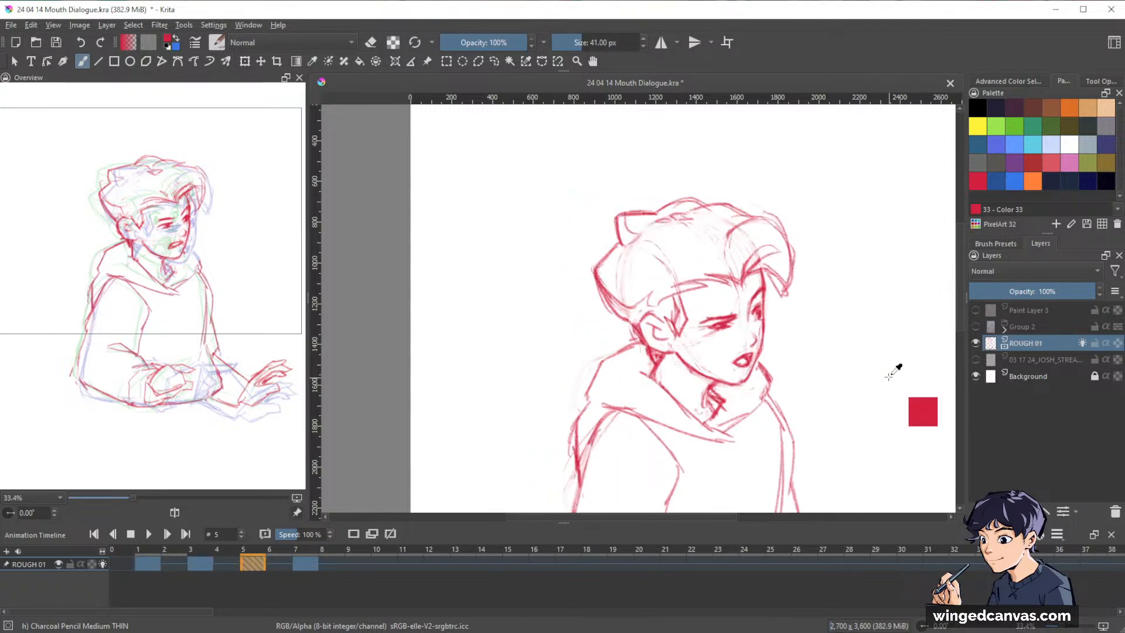
key(ctrl+Right)
key(space)
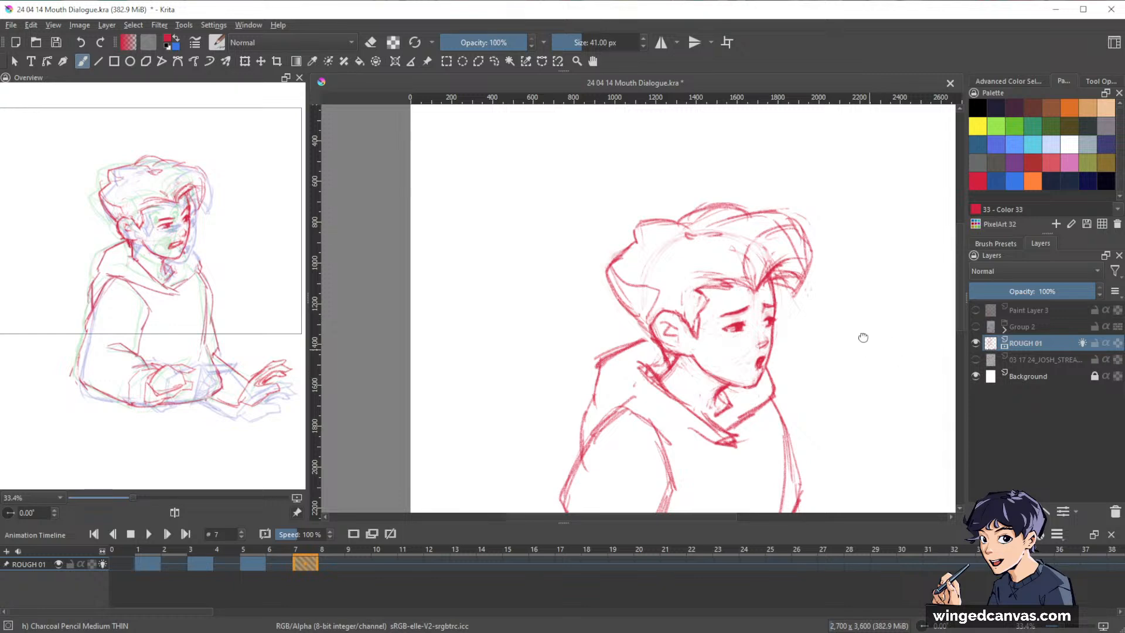
scroll(861, 334, down, 3)
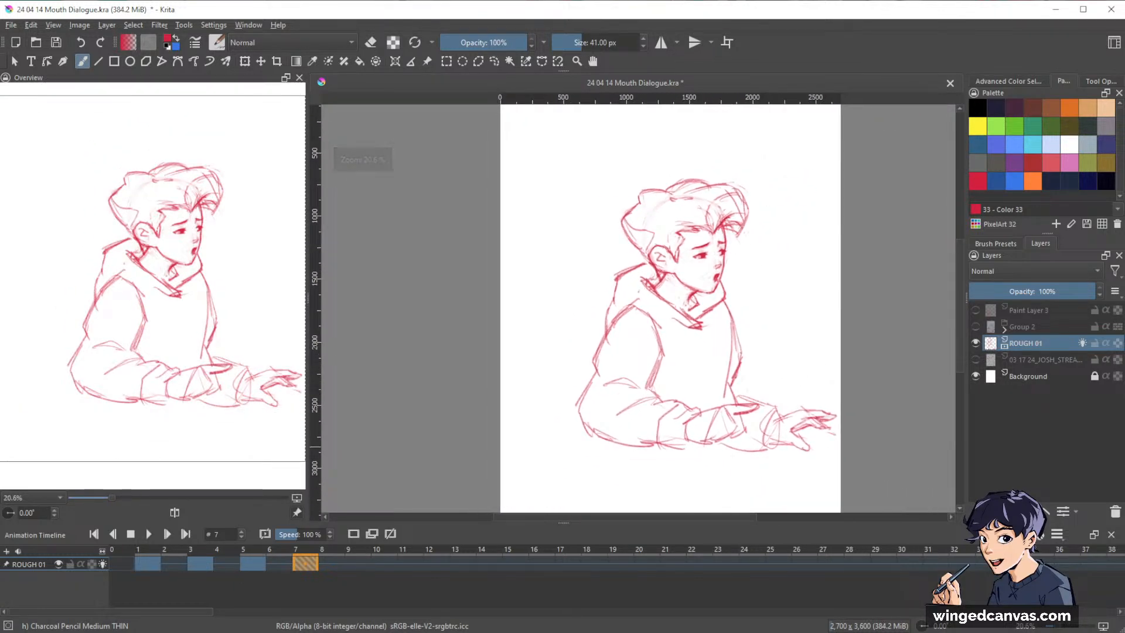
key(ctrl+Left)
key(ctrl+Left)
key(ctrl+Left)
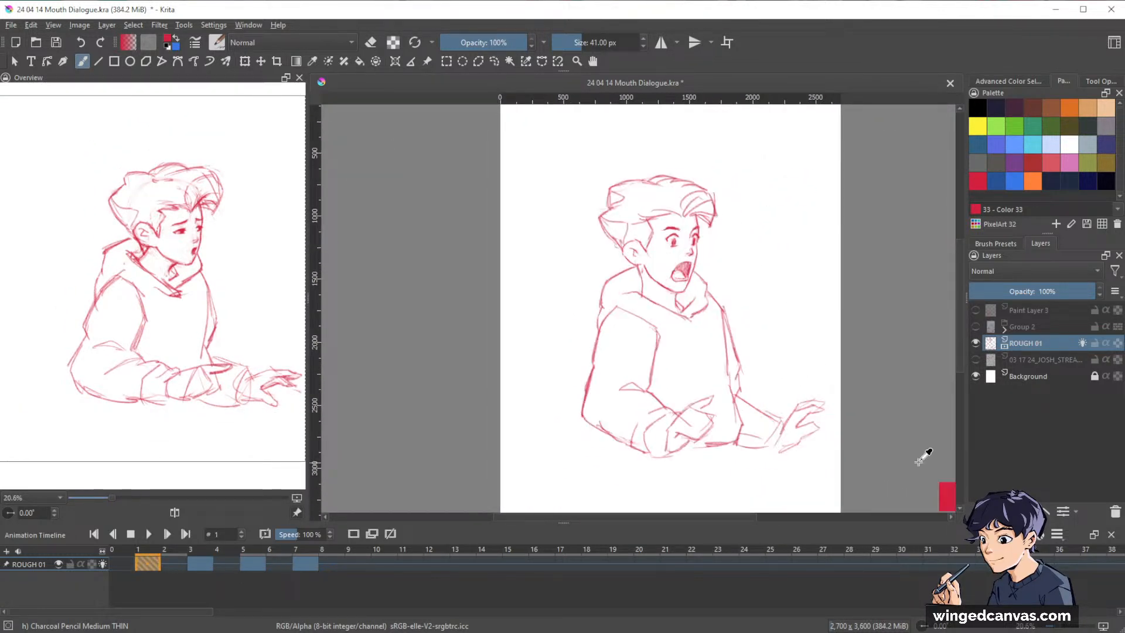
key(ctrl+Right)
key(ctrl+Left)
key(ctrl+Right)
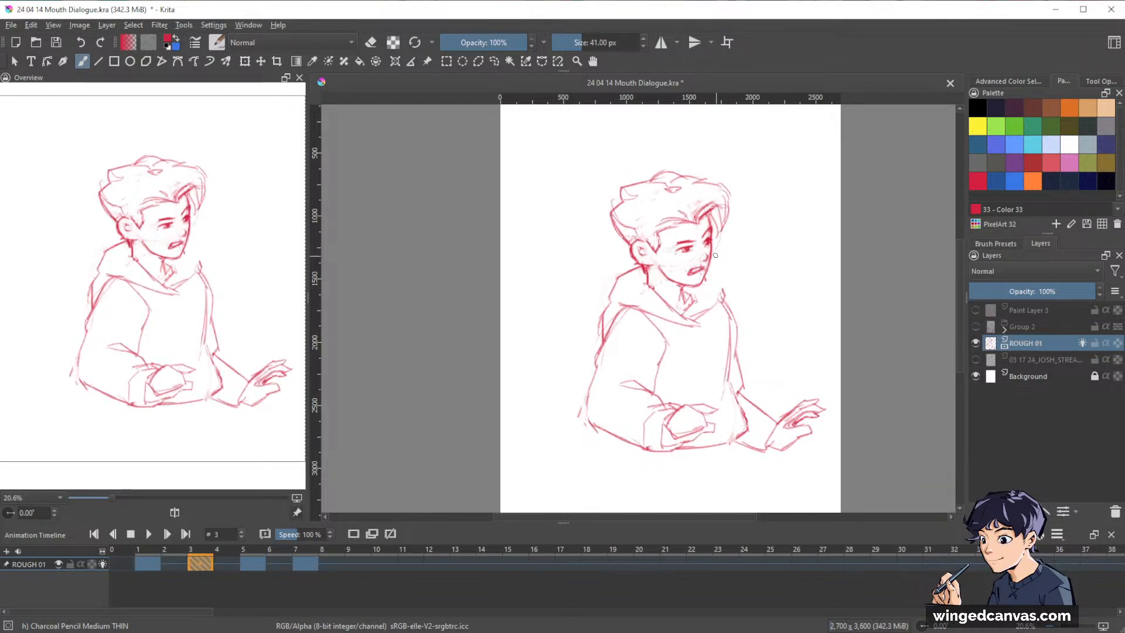
Clean up frame 3's back-shoulder and neck lines, and redraw the far edge of the hood from the chin to the shoulder.
drag(756, 288, 749, 147)
drag(763, 300, 859, 271)
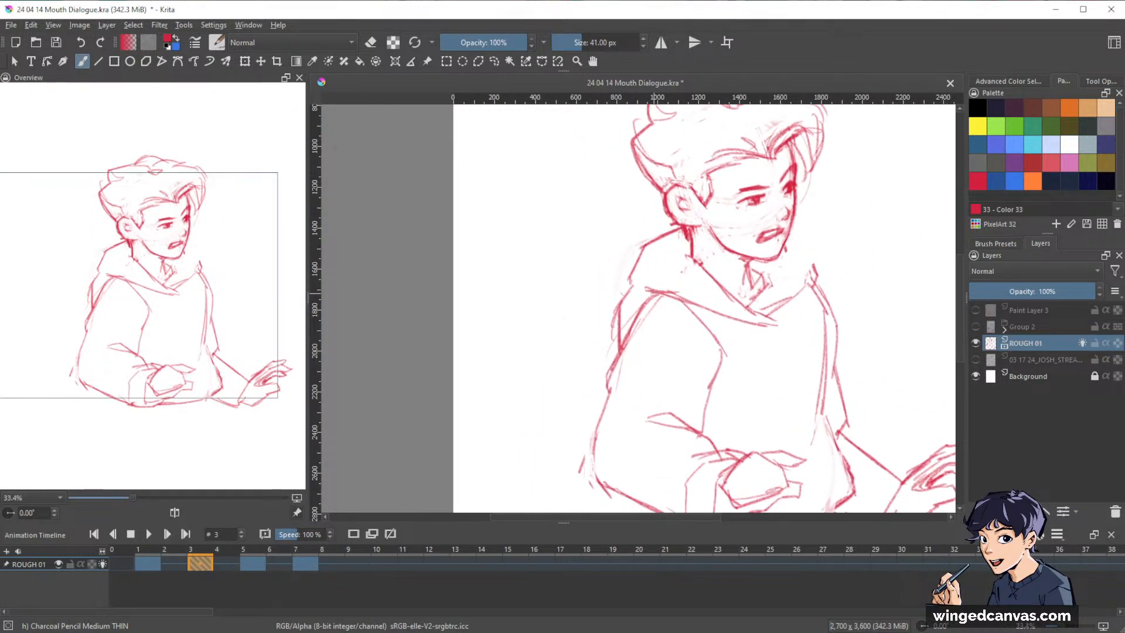
mouse_move(639, 300)
mouse_down()
mouse_move(610, 366)
mouse_move(621, 352)
mouse_up()
key(e)
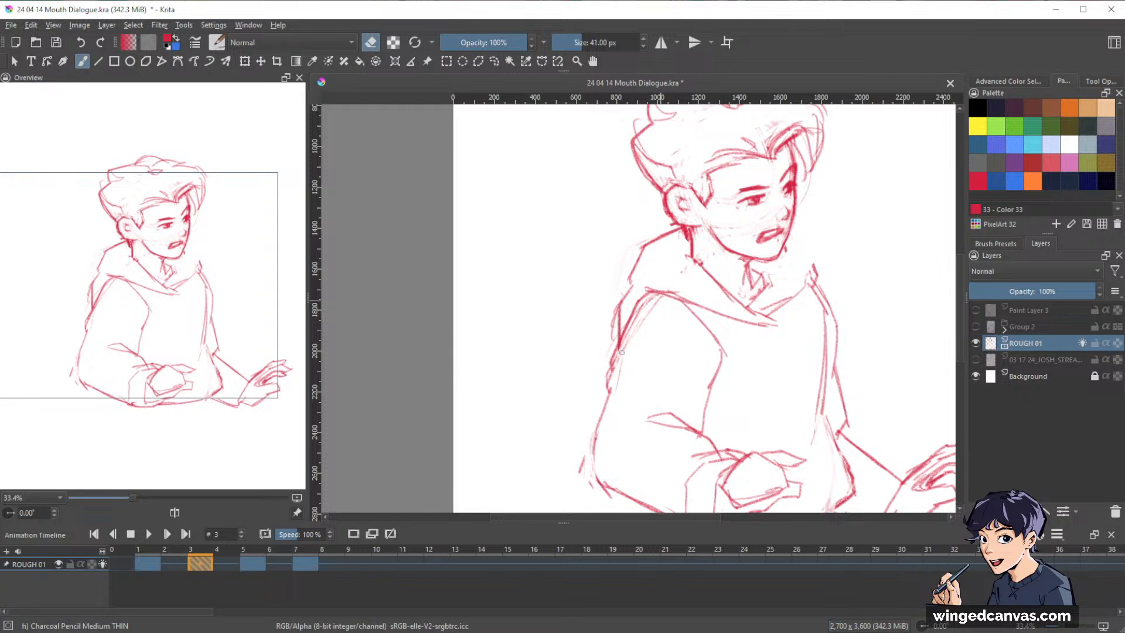
drag(836, 333, 781, 383)
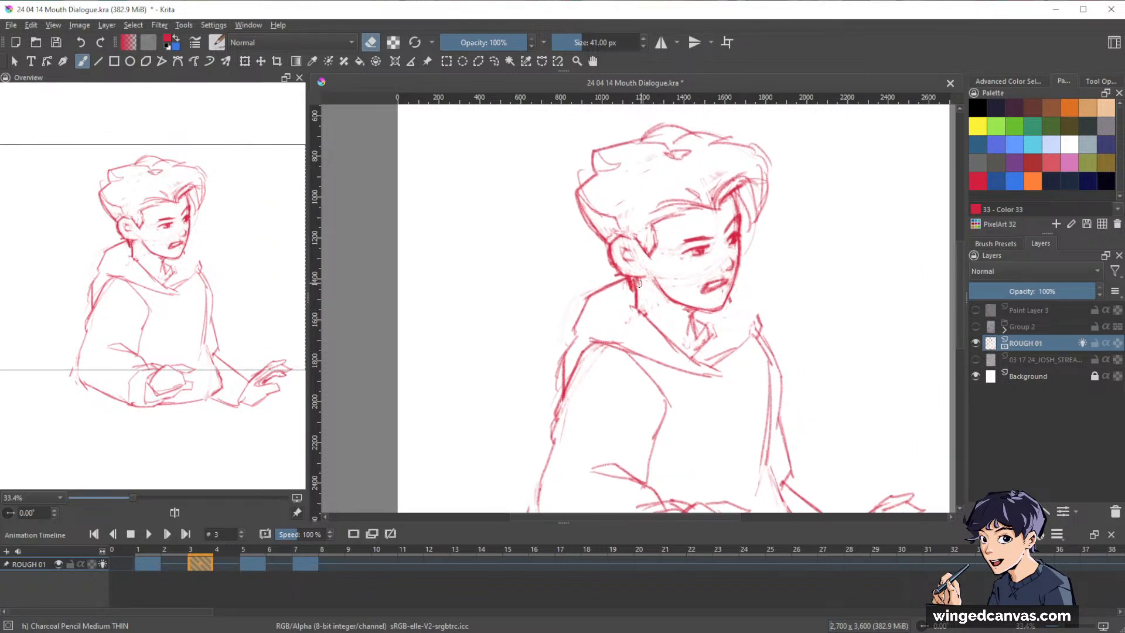
key(e)
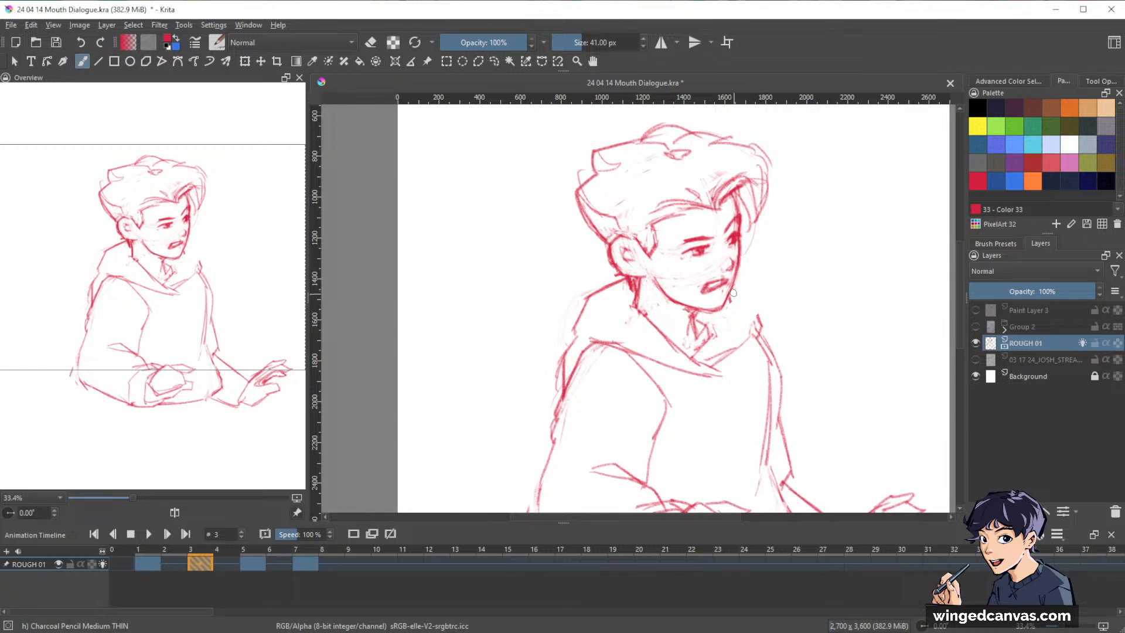
drag(733, 293, 761, 328)
Compare the revised frame 3 with the neighbouring keyframes on frames 1 and 5 at full-figure size.
scroll(850, 401, down, 3)
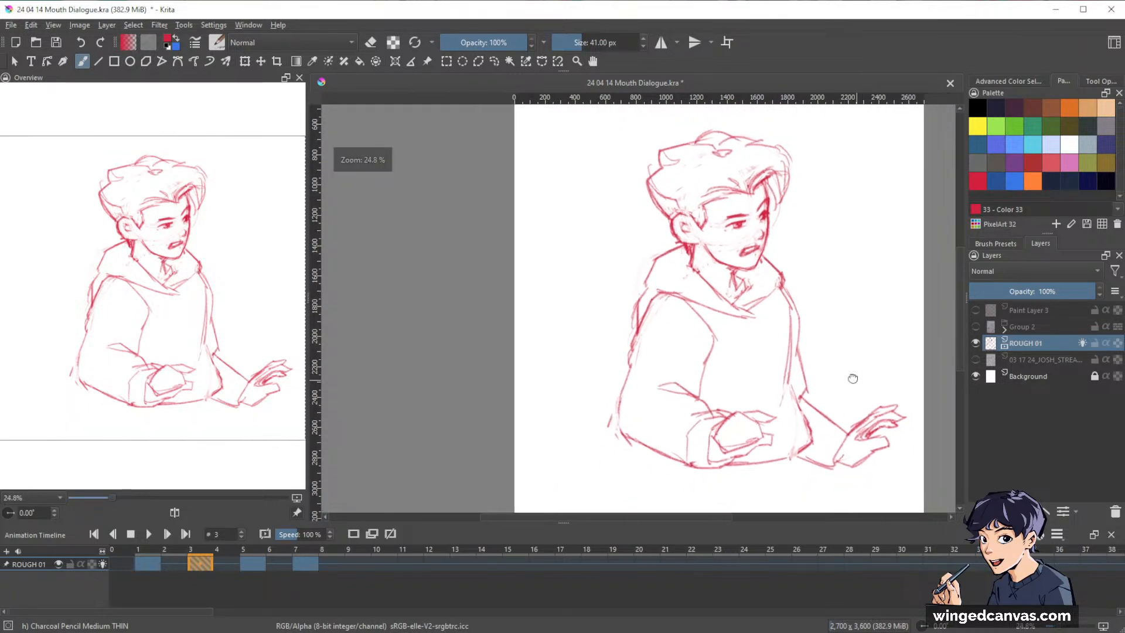
key(ctrl+Right)
key(ctrl+Left)
key(ctrl+Left)
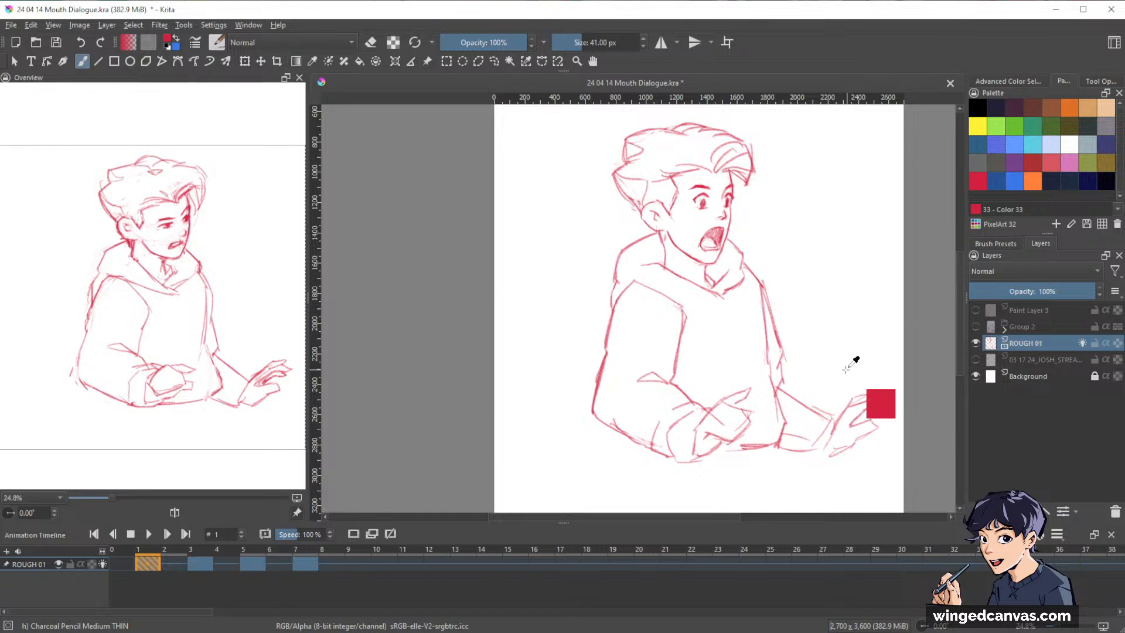
key(ctrl+Right)
Select the head on frame 7 with a freehand outline and shift it slightly forward and down, comparing it with the earlier keyframes first.
key(ctrl+Right)
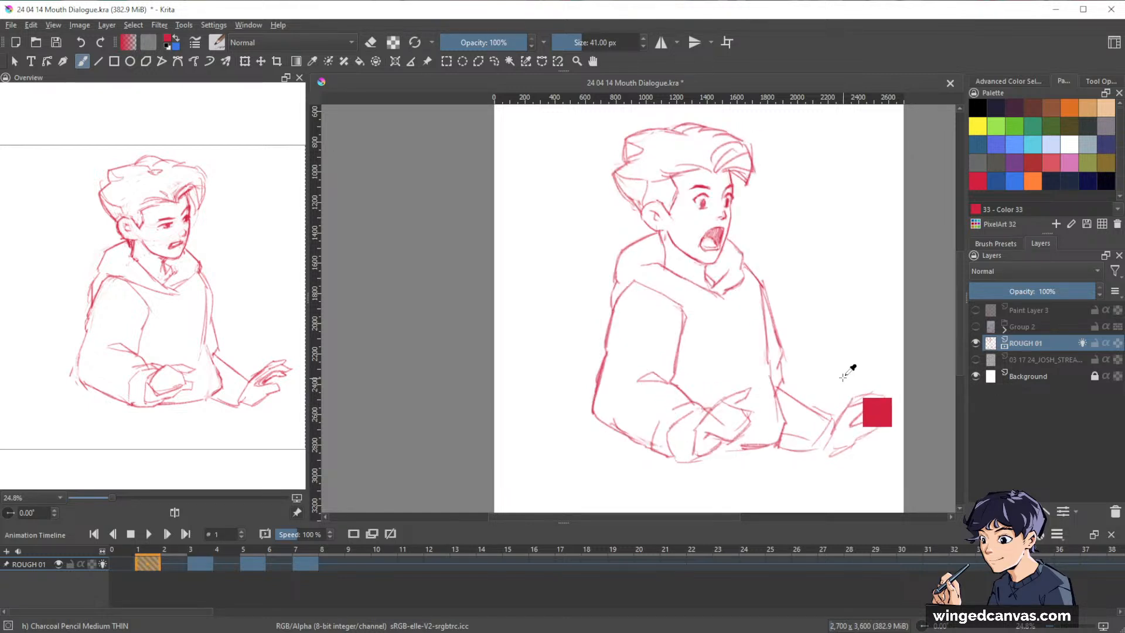
key(ctrl+Left)
key(ctrl+Right)
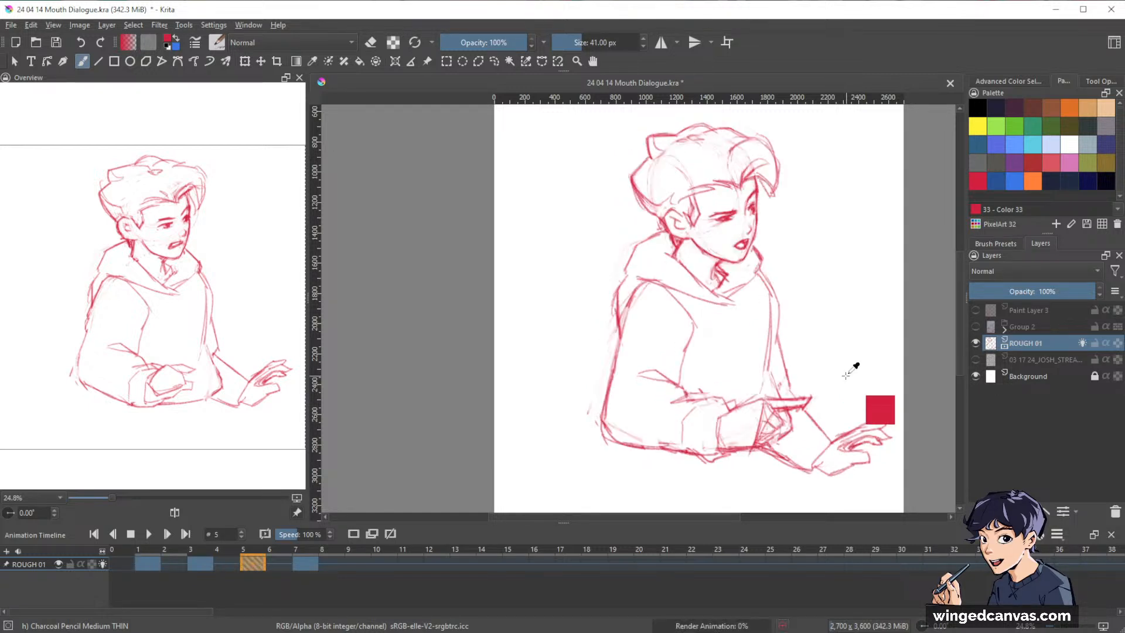
key(ctrl+Right)
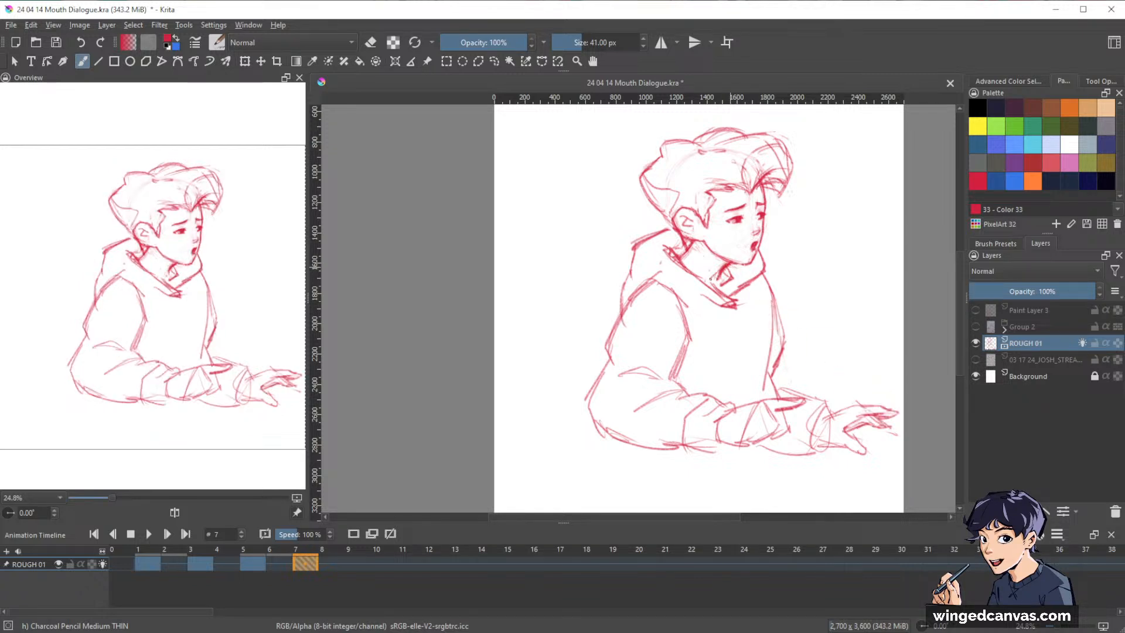
key(l)
drag(807, 203, 794, 256)
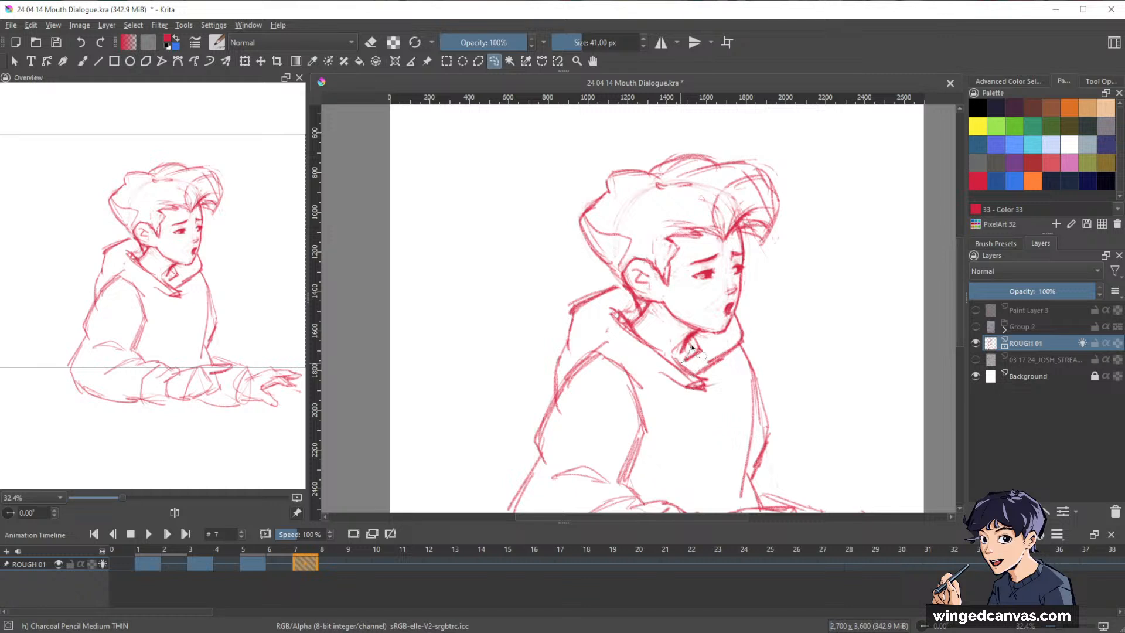
mouse_move(692, 349)
mouse_down()
mouse_move(730, 335)
mouse_move(813, 186)
mouse_move(616, 146)
mouse_move(567, 226)
mouse_move(636, 318)
mouse_move(688, 349)
mouse_up()
key(ctrl+t)
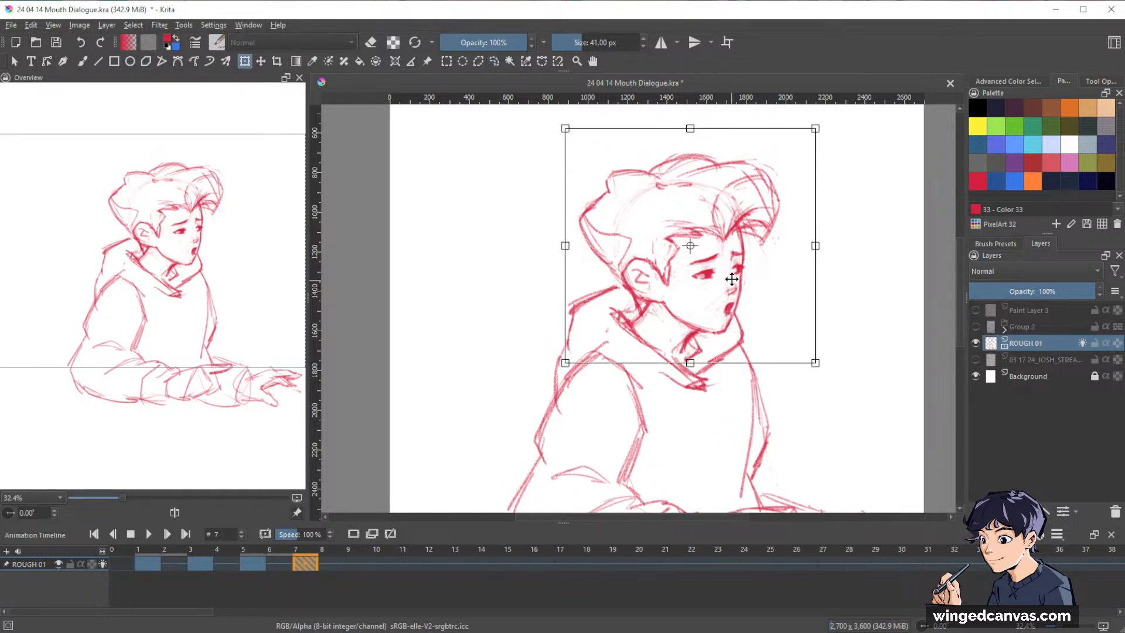
drag(732, 279, 738, 282)
key(Return)
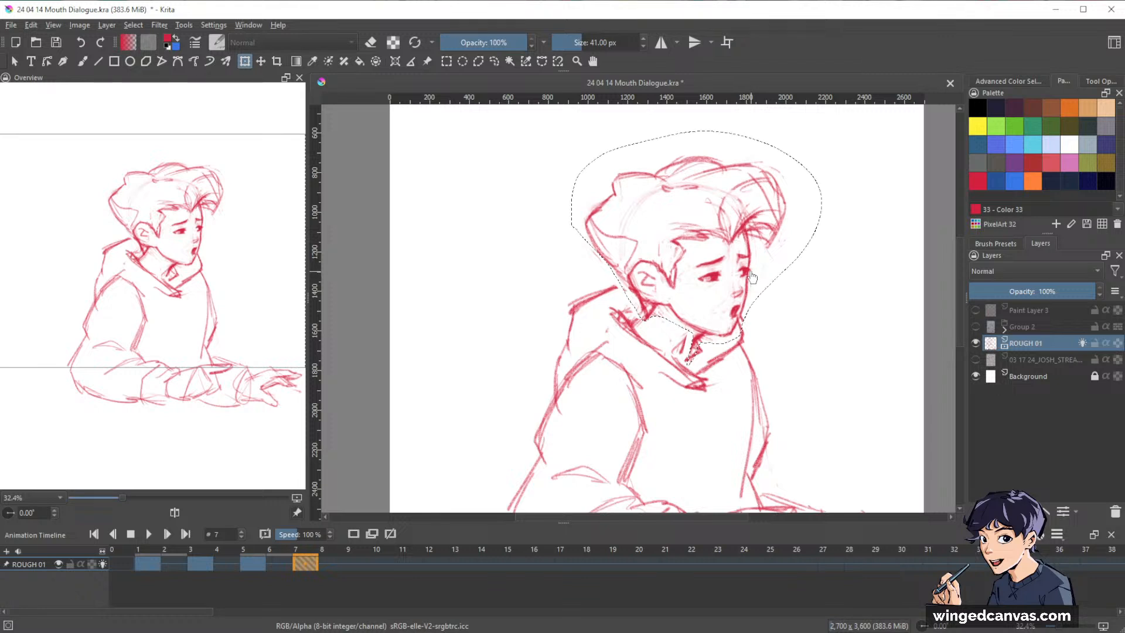
key(ctrl+shift+a)
key(b)
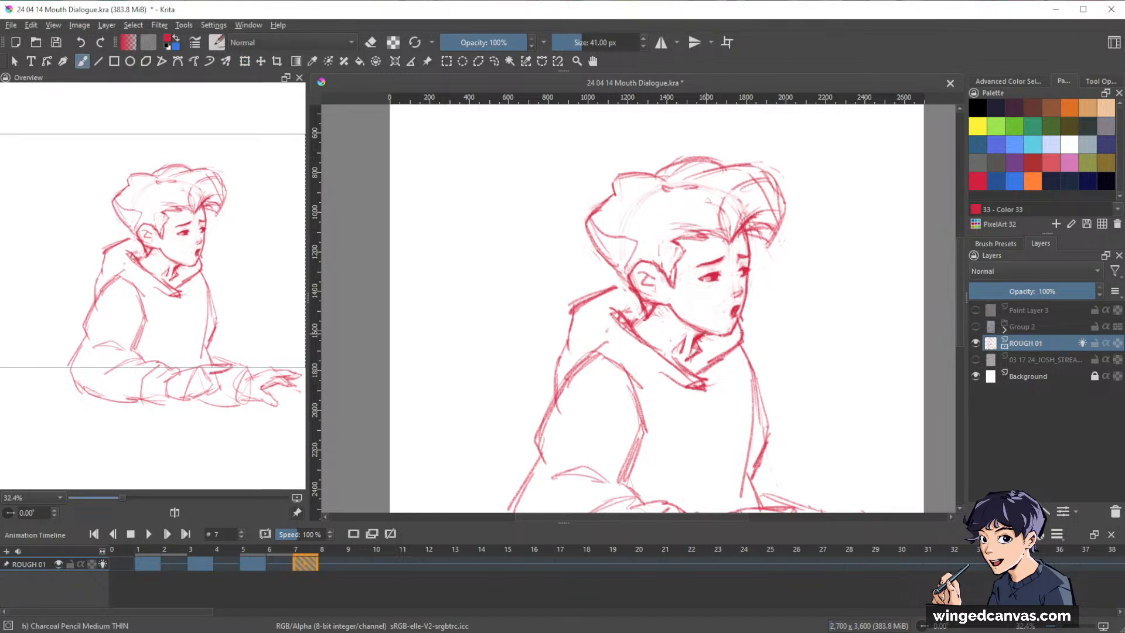
Clean up frame 7's neck and collar lines under the moved head, erasing stray strokes and redrawing them to connect.
key(e)
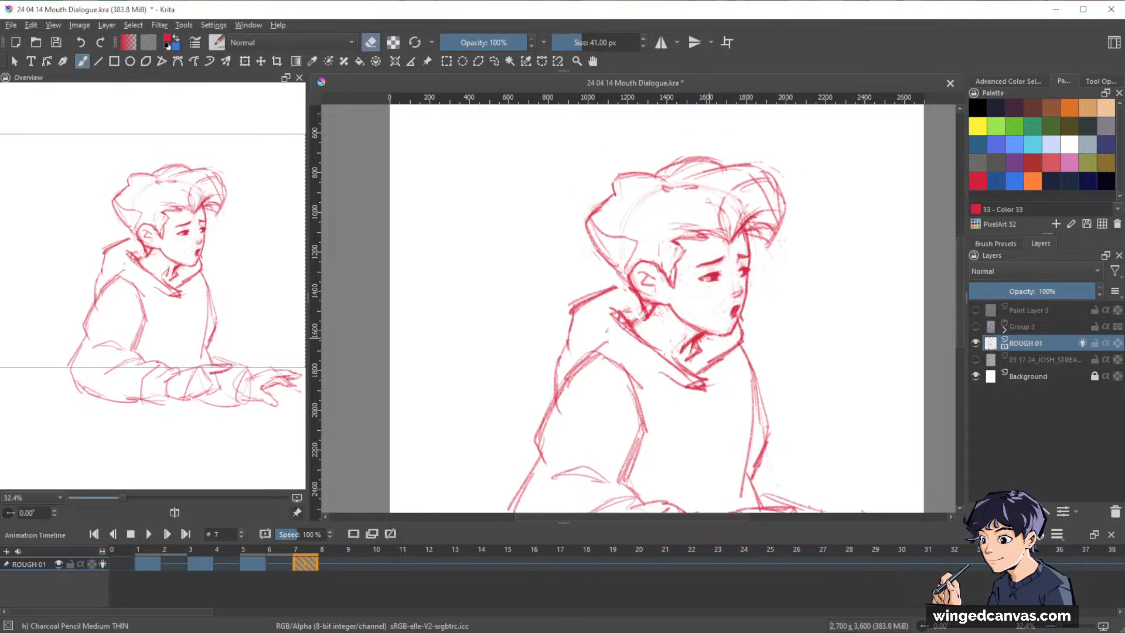
key(e)
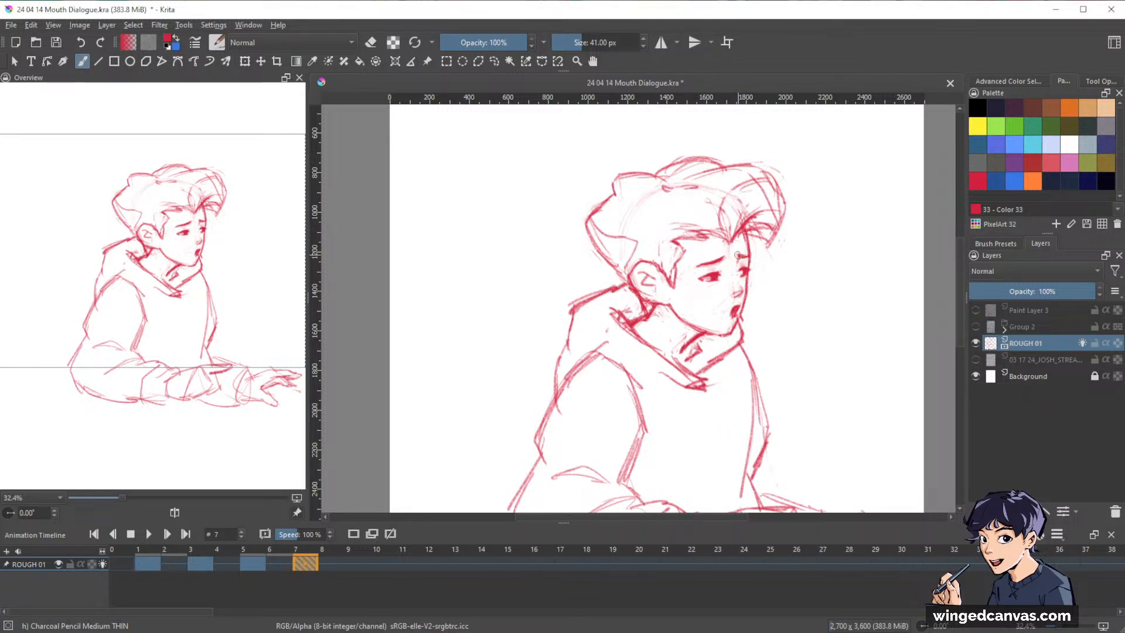
key(e)
key(e)
Flip through the keyframes on frames 1, 3, 5 and 7 at full-figure size to check frame 7's moved head.
mouse_move(854, 329)
mouse_down()
mouse_move(842, 267)
mouse_move(862, 334)
mouse_move(823, 300)
mouse_move(850, 328)
mouse_up()
key(ctrl+Left)
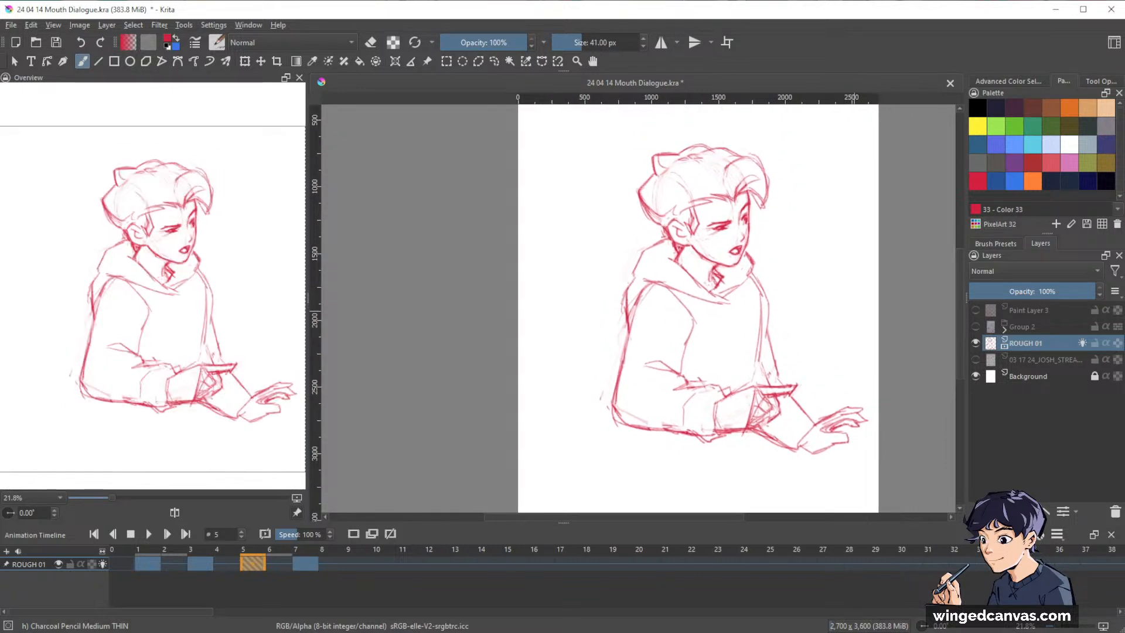
click(156, 561)
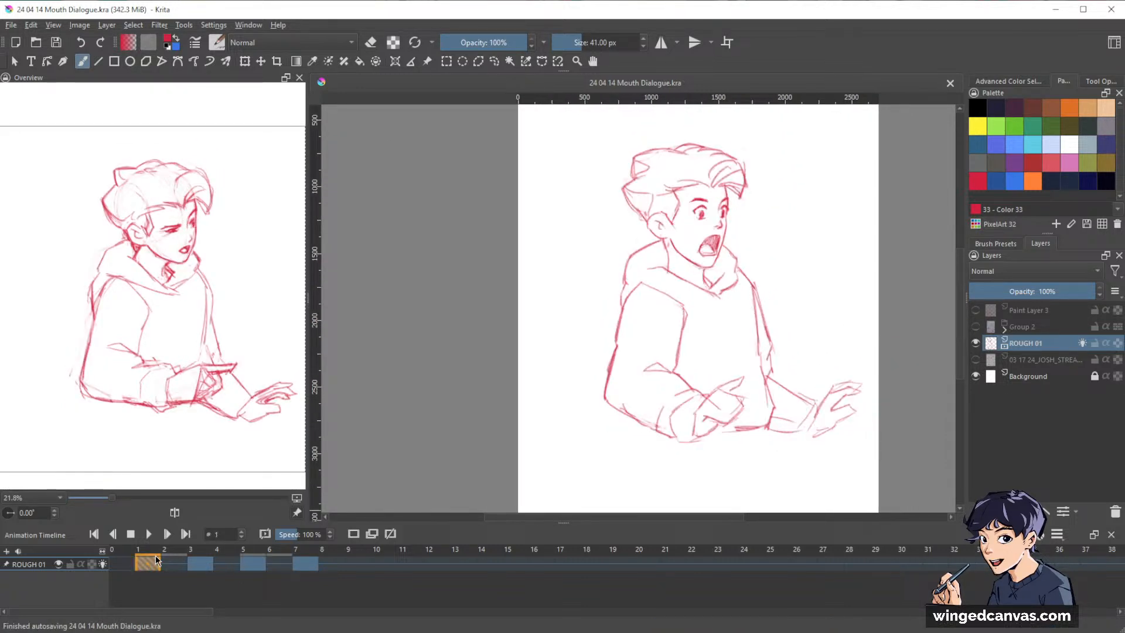
key(ctrl+Right)
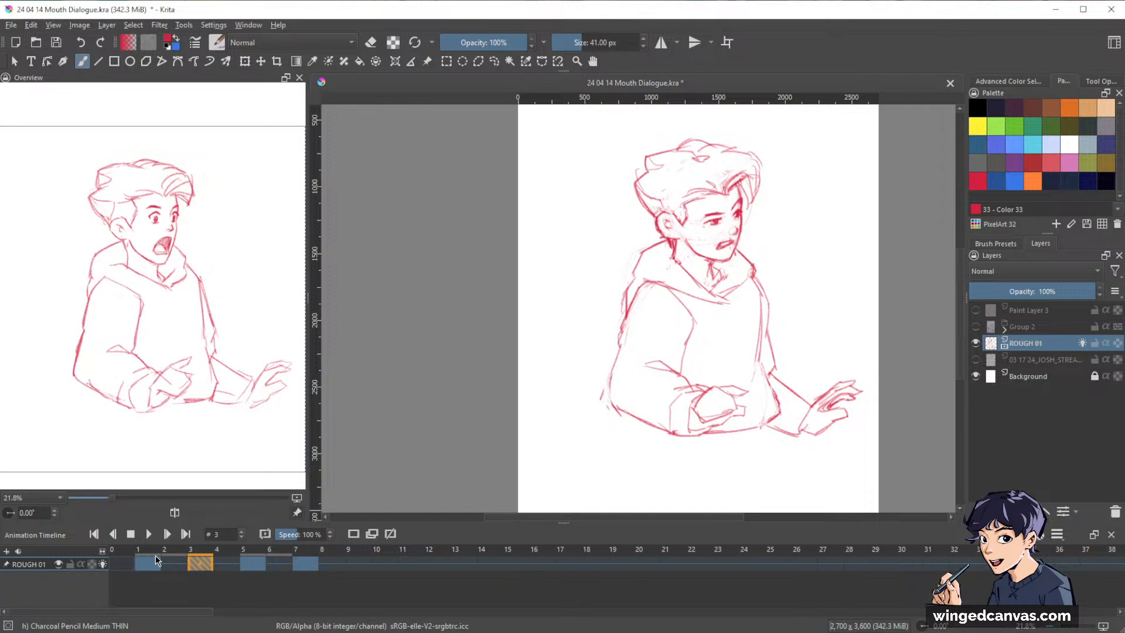
key(ctrl+Right)
key(ctrl+Right)
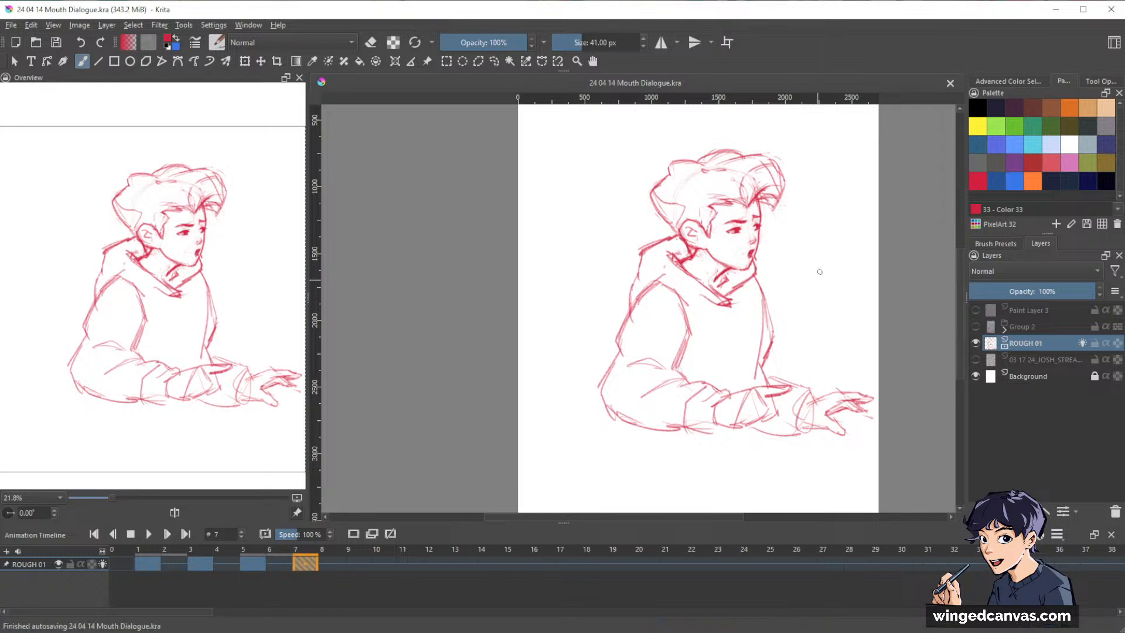
drag(828, 254, 797, 265)
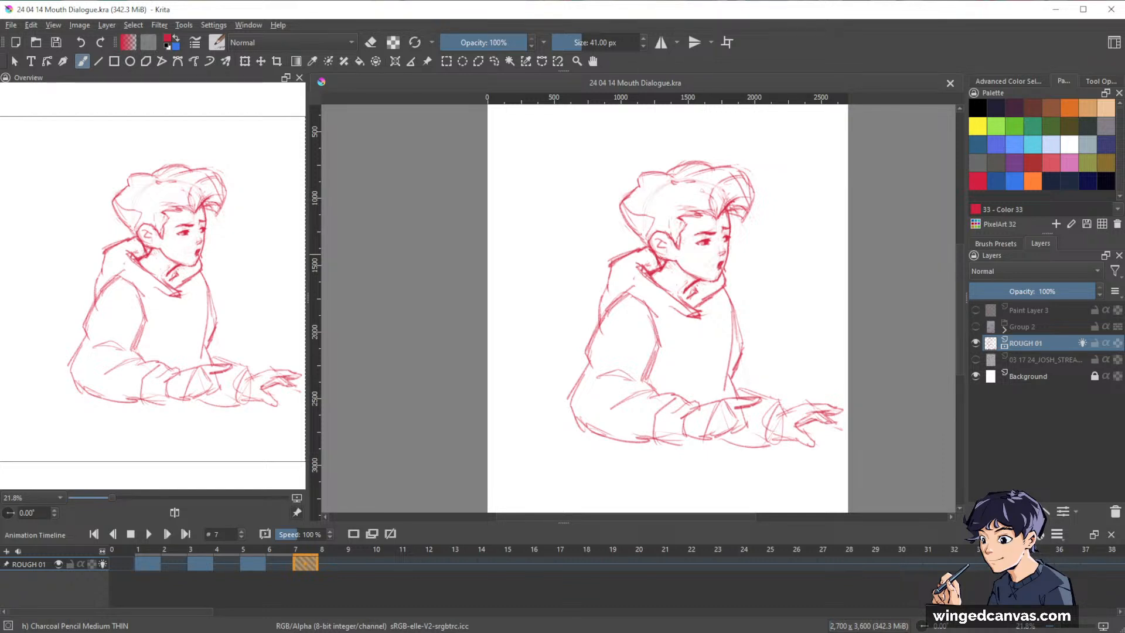
Step back and forth between frames 1, 3 and 5 to examine the motion from the open-mouth pose.
key(space)
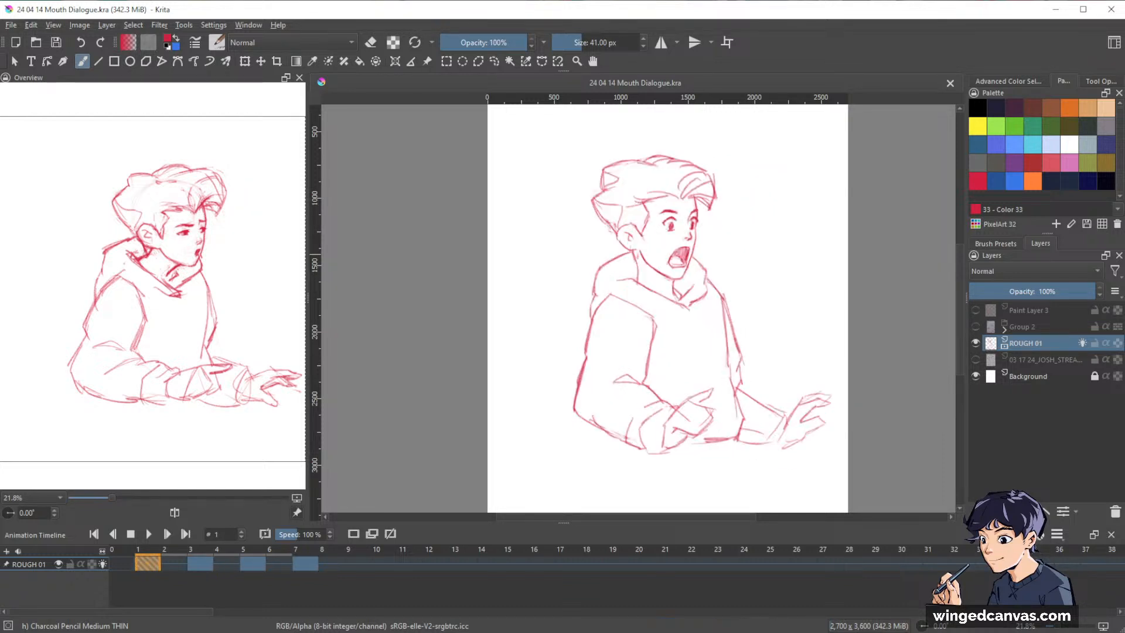
key(Left)
key(Left)
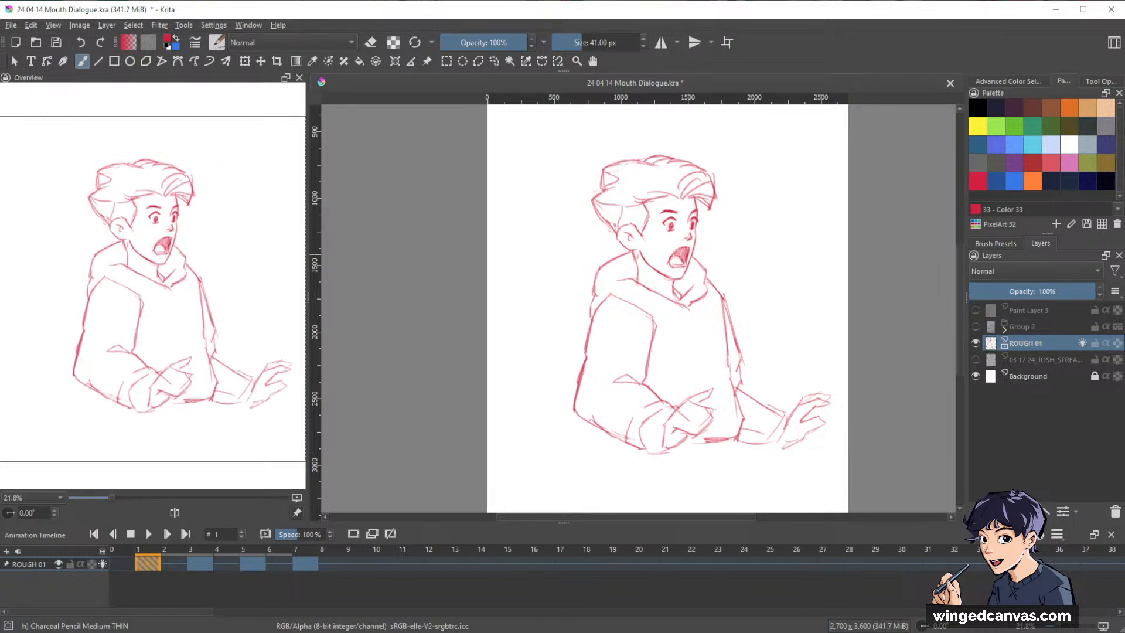
key(Right)
key(Right)
key(Right)
key(Right)
key(Right)
key(Right)
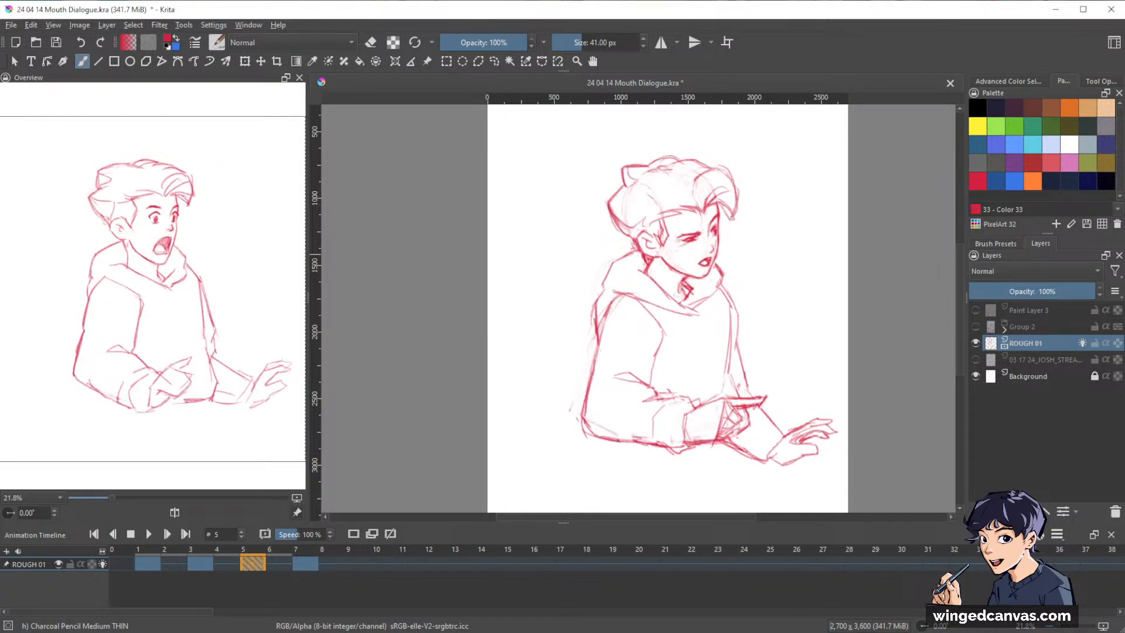
key(Left)
key(Left)
key(Left)
key(Left)
key(Left)
key(Left)
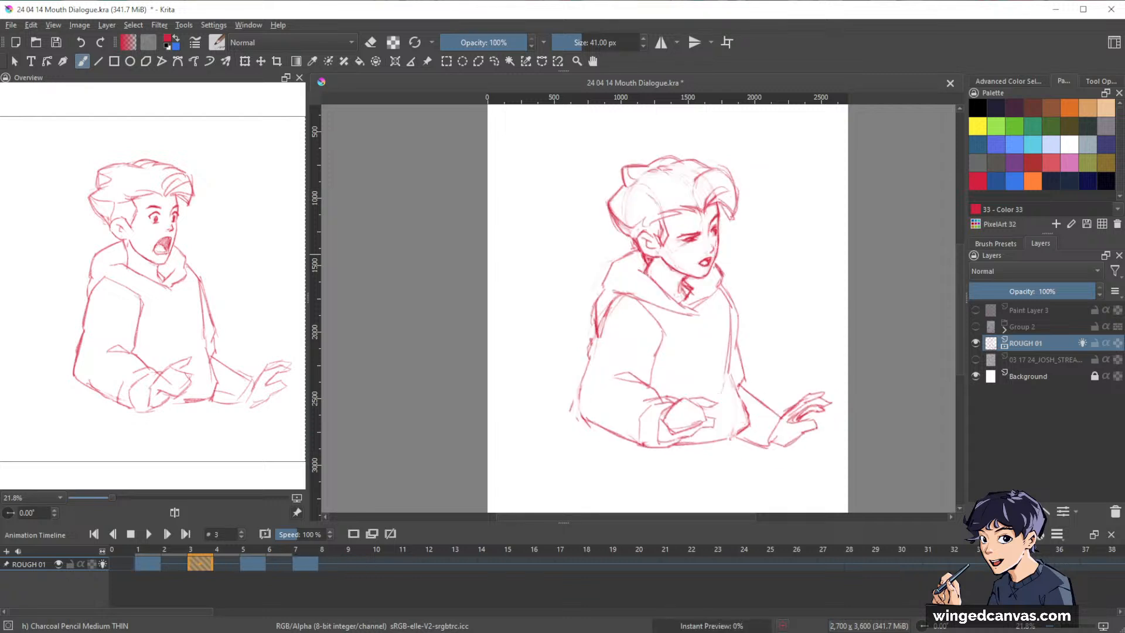
Add an in-between at frame 2 on ROUGH 01 with onion skins of frames 1 and 3 shown, and clear its drawing.
click(174, 564)
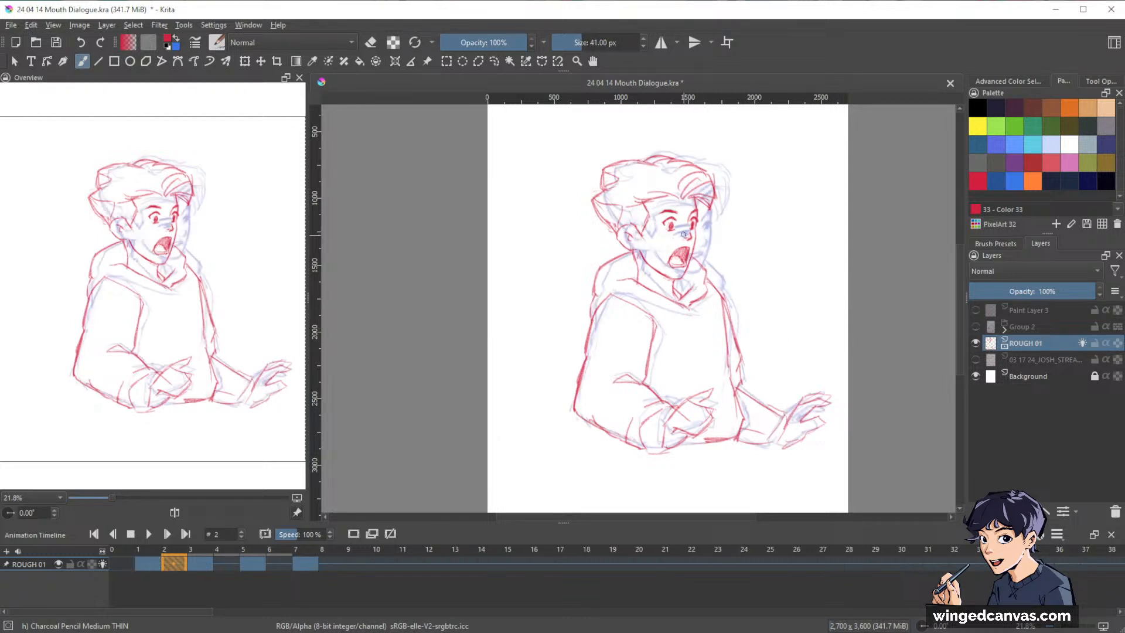
key(Delete)
mouse_move(706, 219)
mouse_down()
mouse_move(763, 160)
mouse_move(743, 176)
mouse_move(811, 327)
mouse_up()
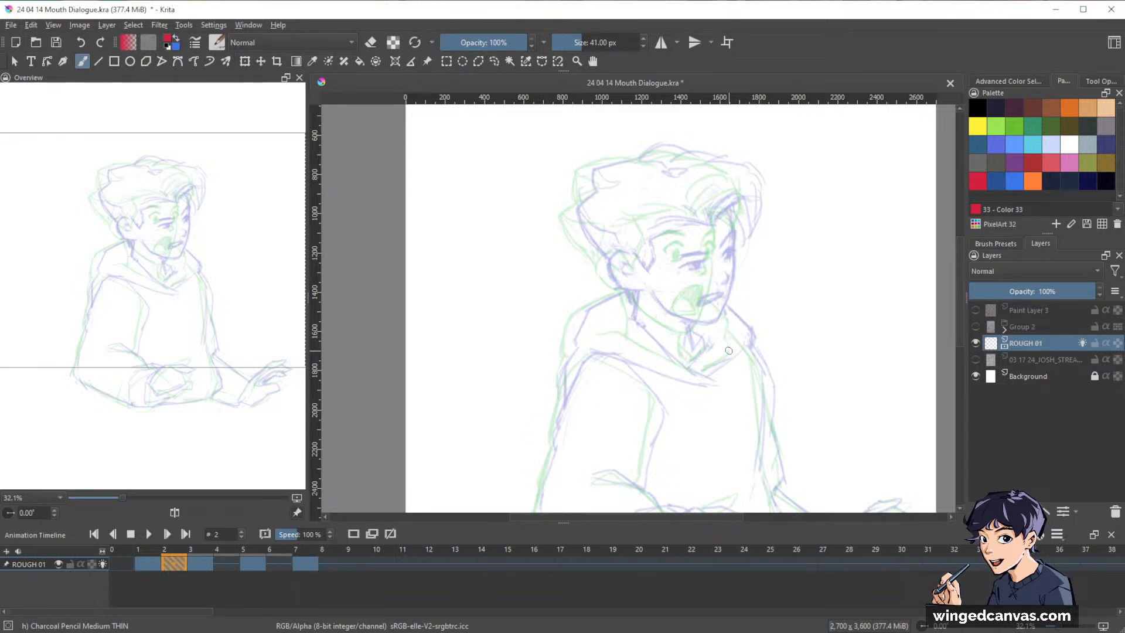
key(Left)
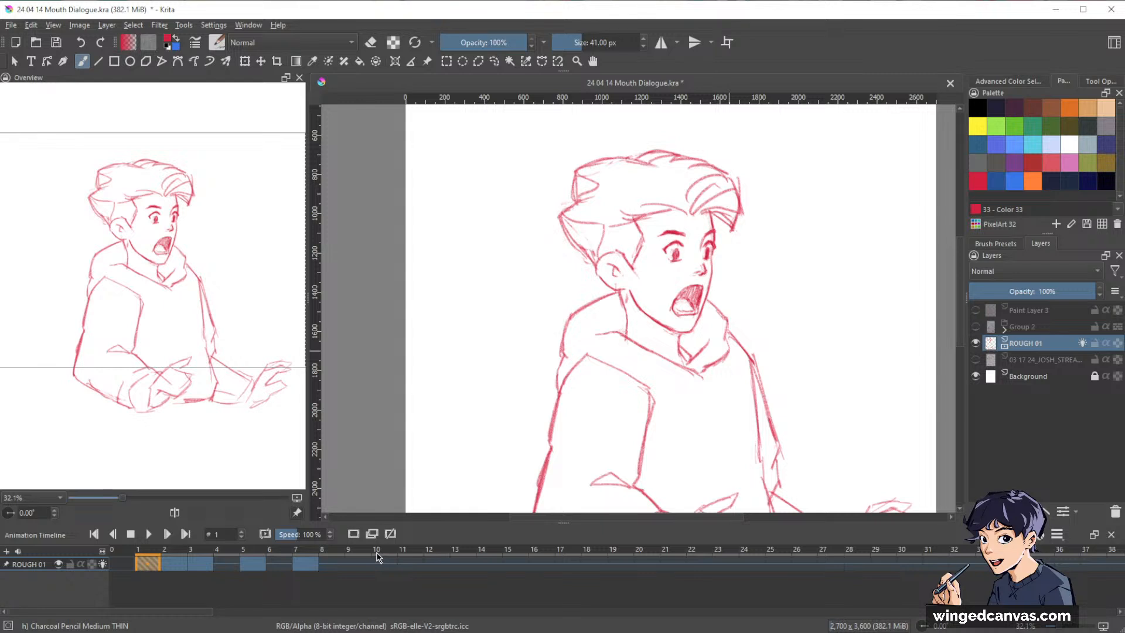
click(179, 566)
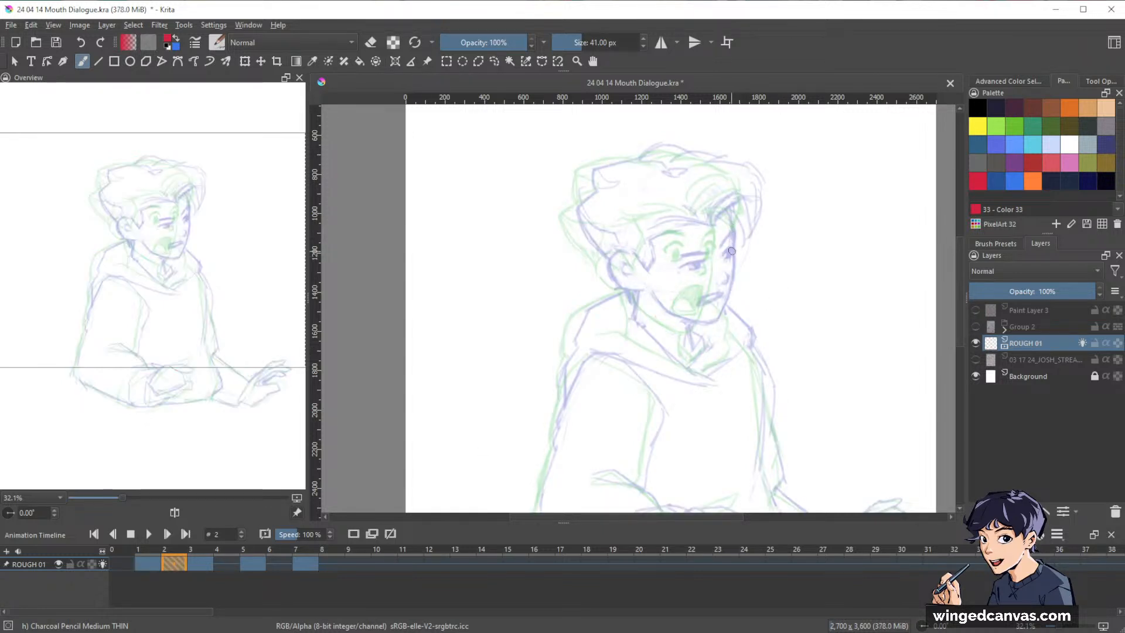
Sketch a circle for the cranium on frame 2 midway between the onion-skinned heads and strengthen its front edge along the forehead.
drag(797, 276, 767, 171)
drag(807, 268, 726, 241)
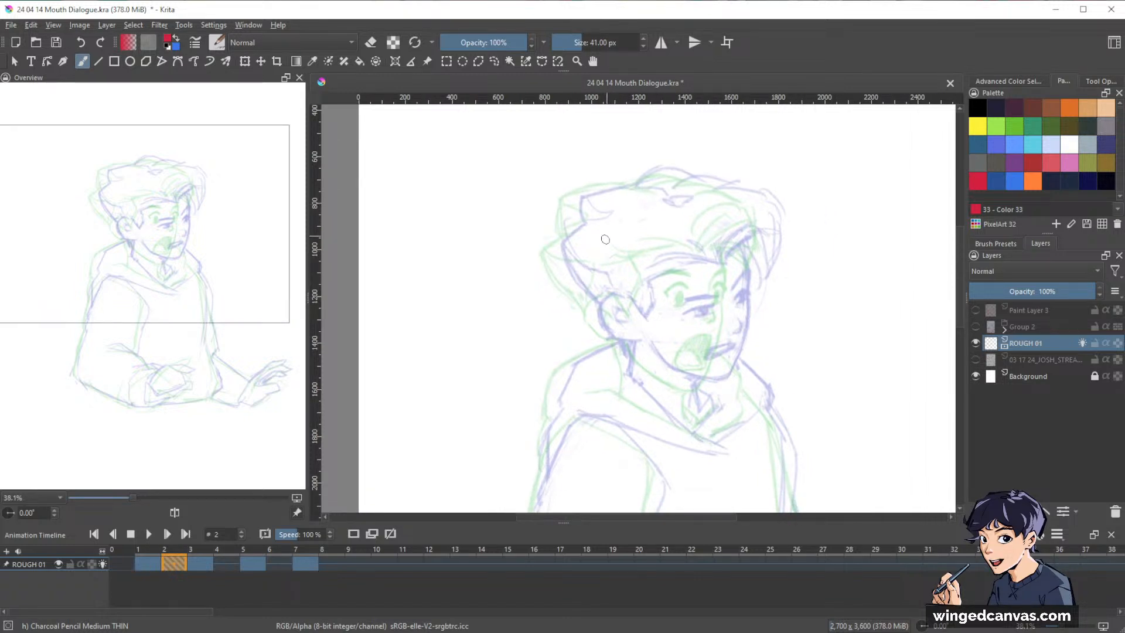
mouse_move(735, 273)
mouse_down()
mouse_move(593, 282)
mouse_move(700, 198)
mouse_move(720, 323)
mouse_move(732, 227)
mouse_up()
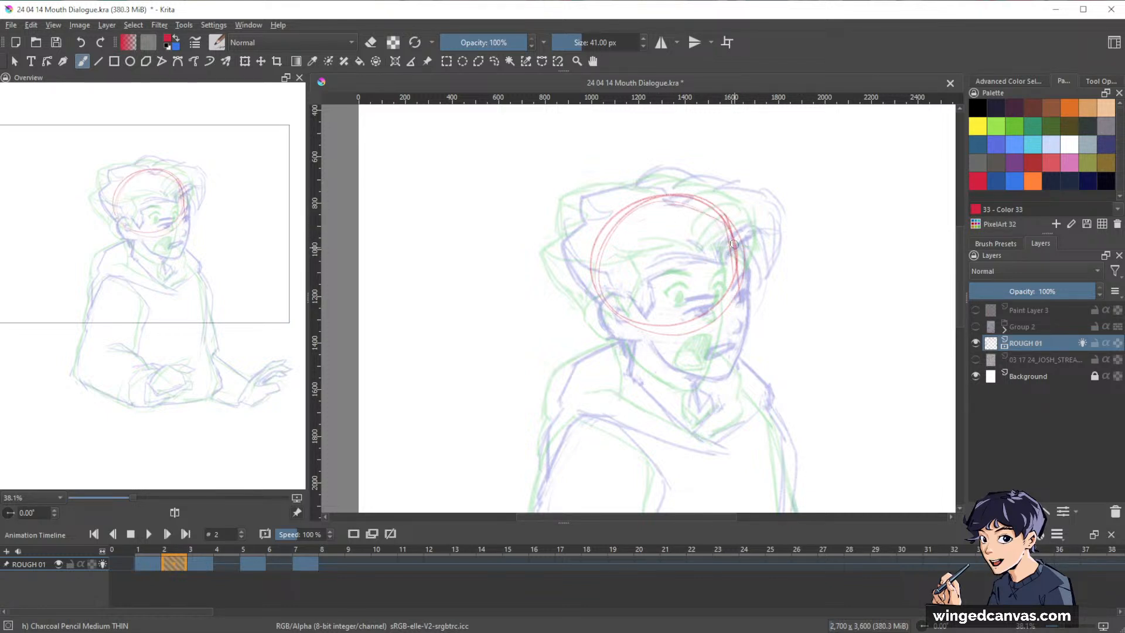
mouse_move(733, 244)
mouse_down()
mouse_move(736, 299)
mouse_move(736, 278)
mouse_up()
drag(729, 223, 735, 298)
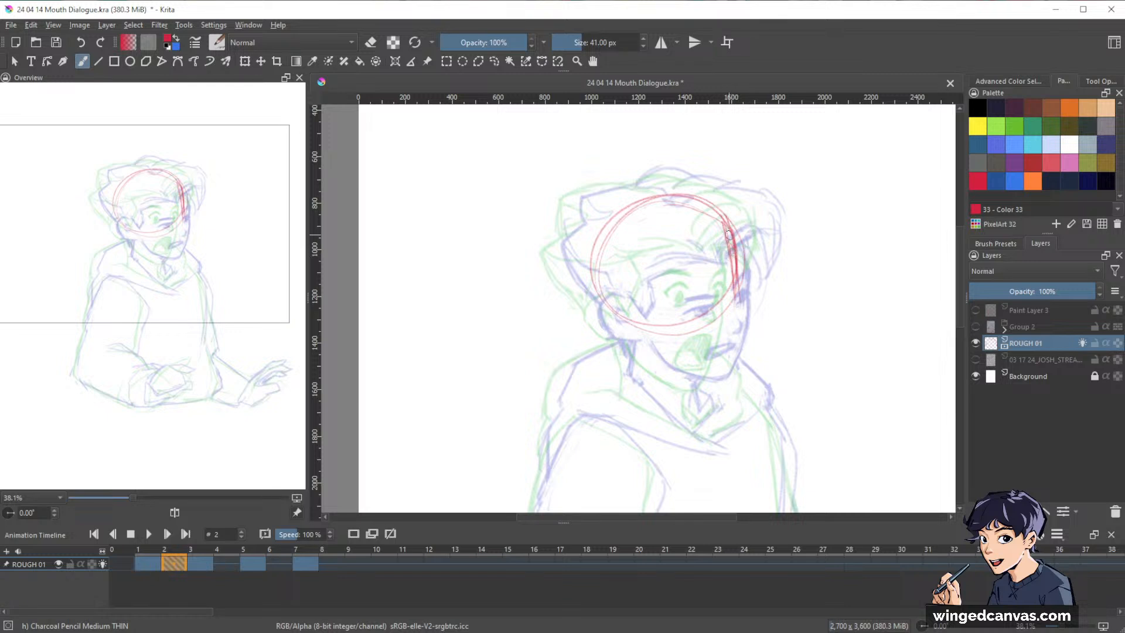
drag(732, 258, 741, 318)
drag(703, 199, 739, 261)
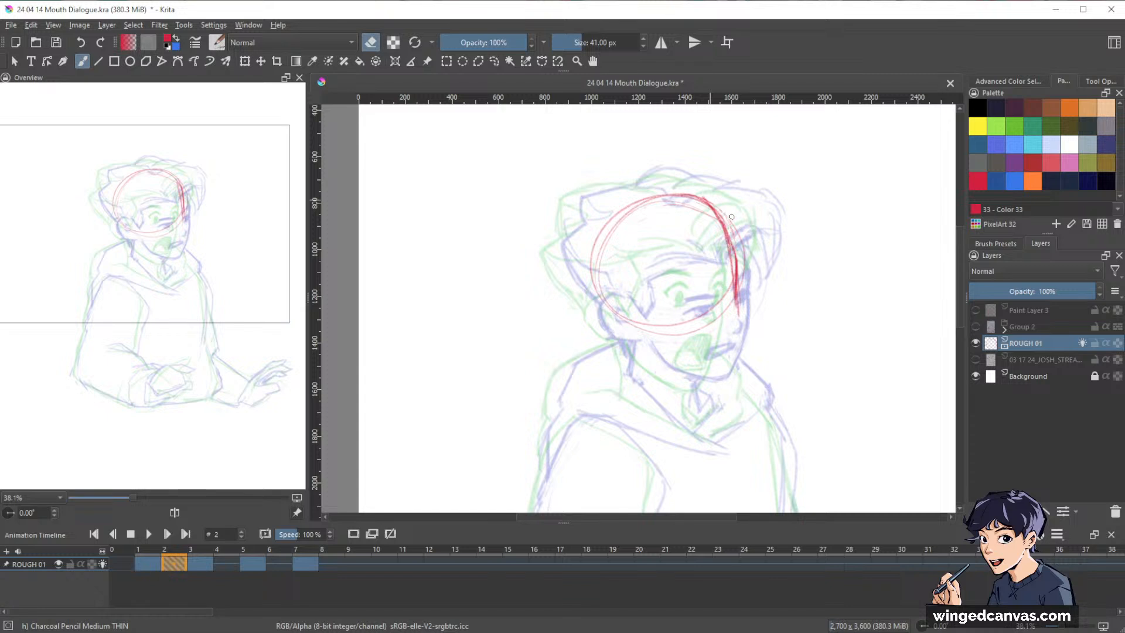
Draw the front contour of frame 2's face from the brow down to the chin and reinforce the top of the cranium.
mouse_move(716, 208)
mouse_down()
mouse_move(736, 262)
mouse_move(726, 362)
mouse_up()
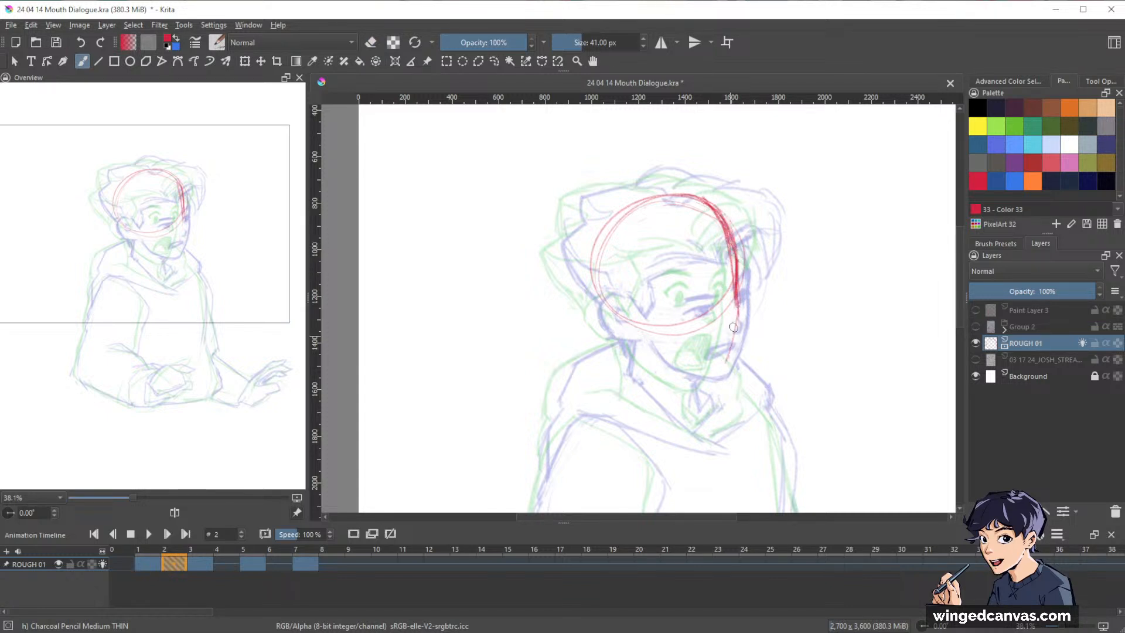
drag(738, 297, 724, 357)
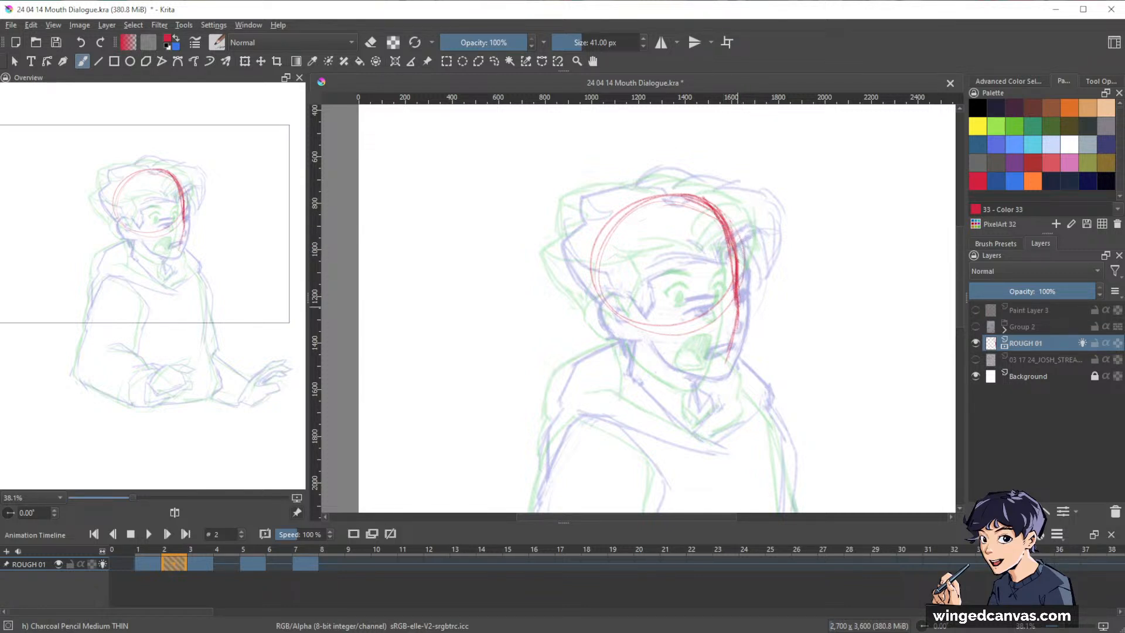
drag(738, 309, 719, 384)
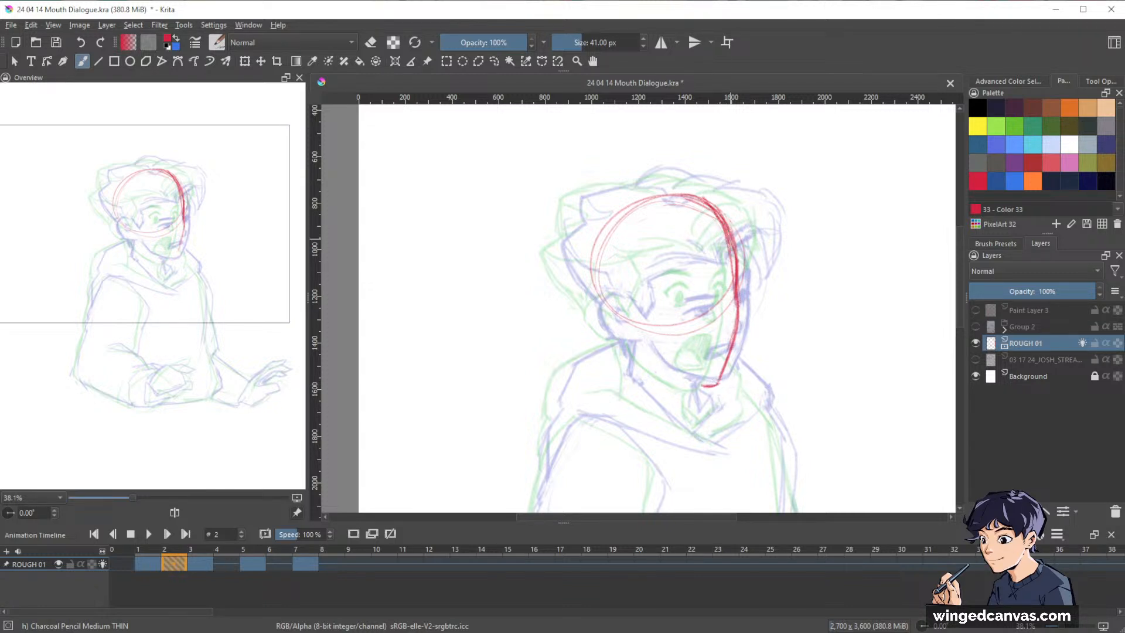
mouse_move(716, 214)
mouse_down()
mouse_move(648, 201)
mouse_move(596, 280)
mouse_move(611, 231)
mouse_move(636, 214)
mouse_move(716, 213)
mouse_up()
Erase the stray outer strokes along the top of frame 2's cranium with the Eraser Circle brush at 90% opacity.
key(e)
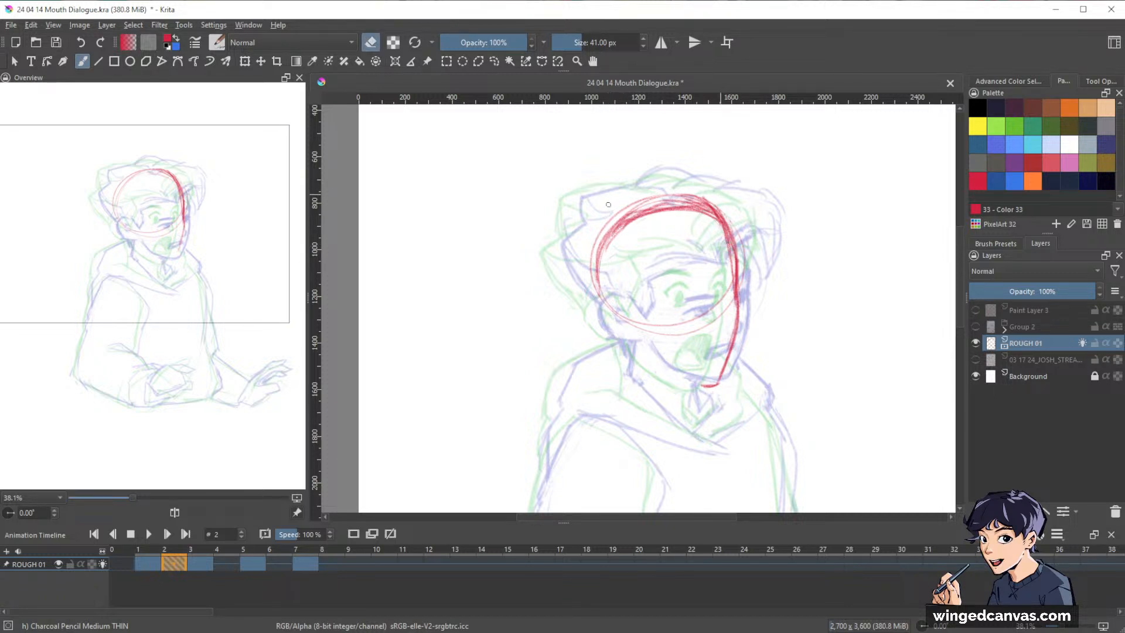
key(slash)
key(o)
key(o)
key(o)
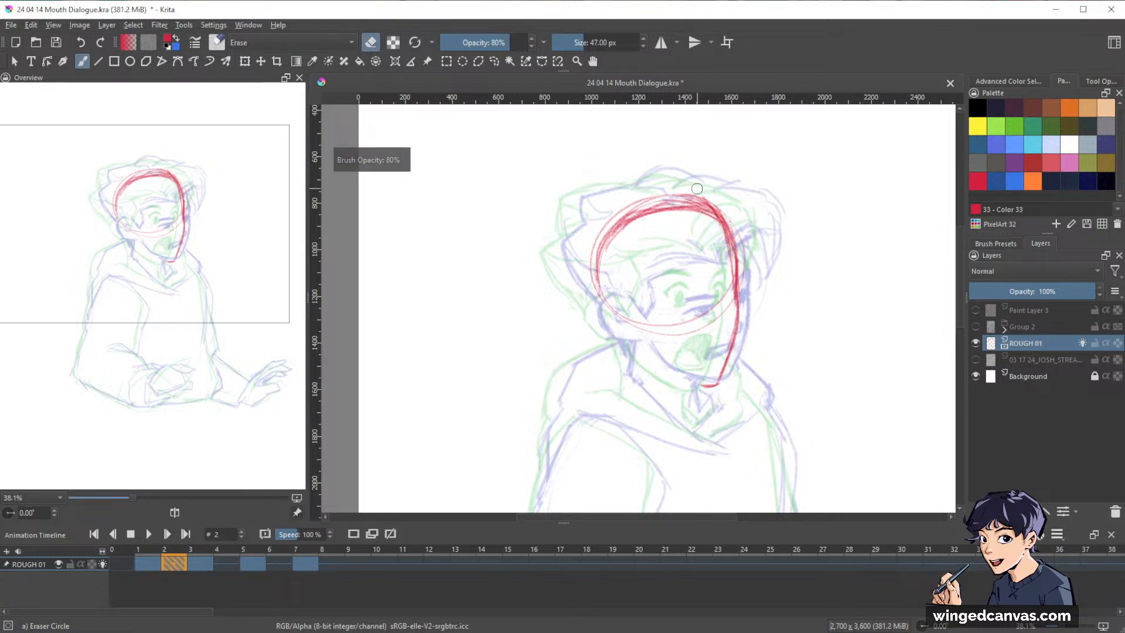
mouse_move(697, 196)
mouse_down()
mouse_move(581, 238)
mouse_move(657, 198)
mouse_move(761, 207)
mouse_move(648, 204)
mouse_move(734, 211)
mouse_up()
mouse_move(677, 203)
mouse_down()
mouse_move(728, 213)
mouse_move(745, 237)
mouse_move(729, 259)
mouse_move(656, 215)
mouse_up()
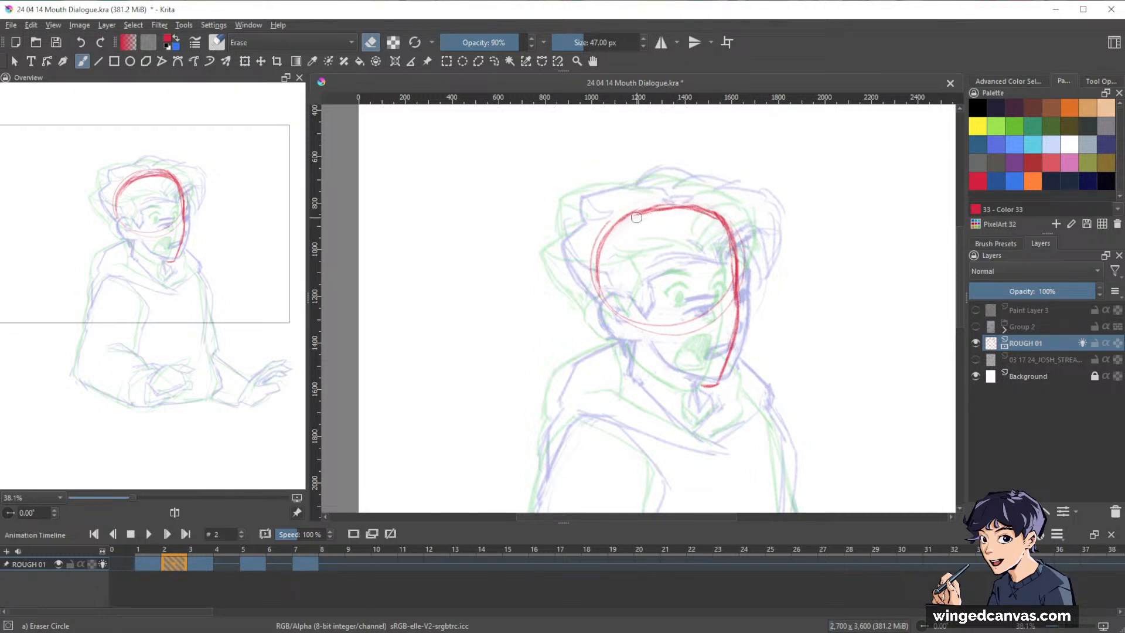
Redraw the top and back of frame 2's skull with the charcoal pencil and close the head outline along the jaw to the chin.
key(slash)
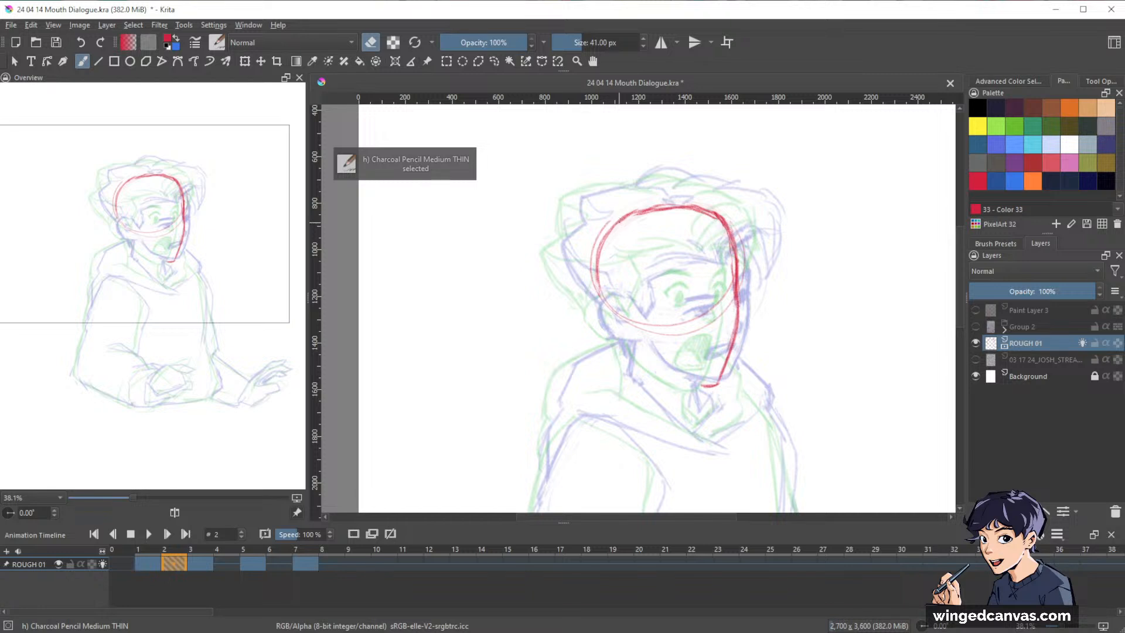
key(e)
mouse_move(619, 223)
mouse_down()
mouse_move(671, 204)
mouse_move(644, 208)
mouse_move(705, 205)
mouse_up()
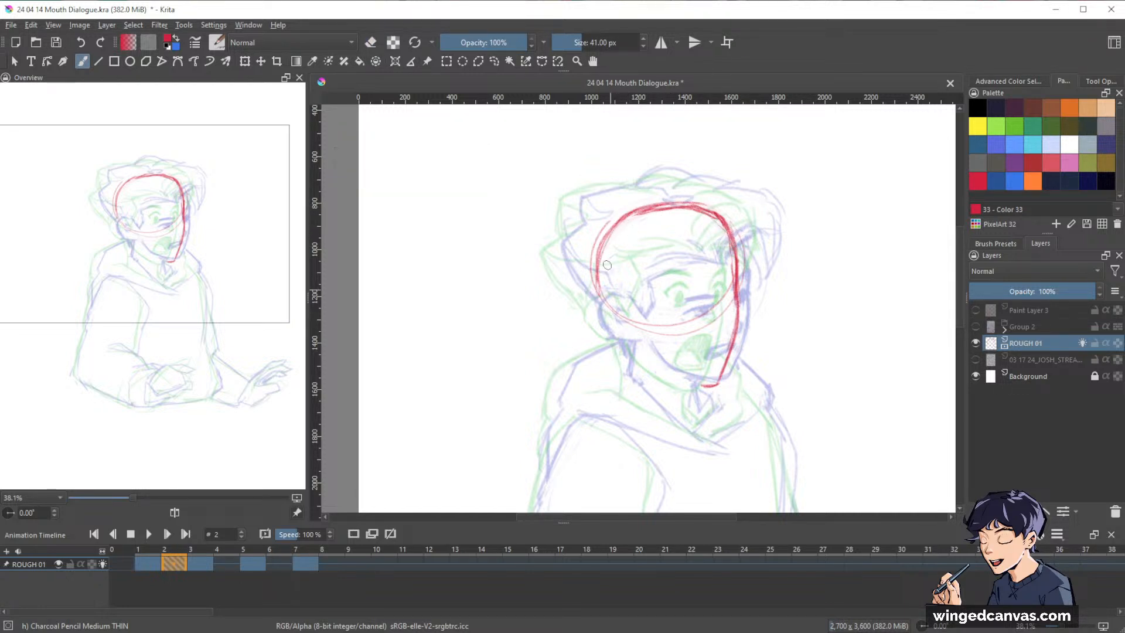
drag(598, 247, 622, 334)
mouse_move(599, 275)
mouse_down()
mouse_move(632, 338)
mouse_move(651, 338)
mouse_move(662, 366)
mouse_move(706, 384)
mouse_up()
key(e)
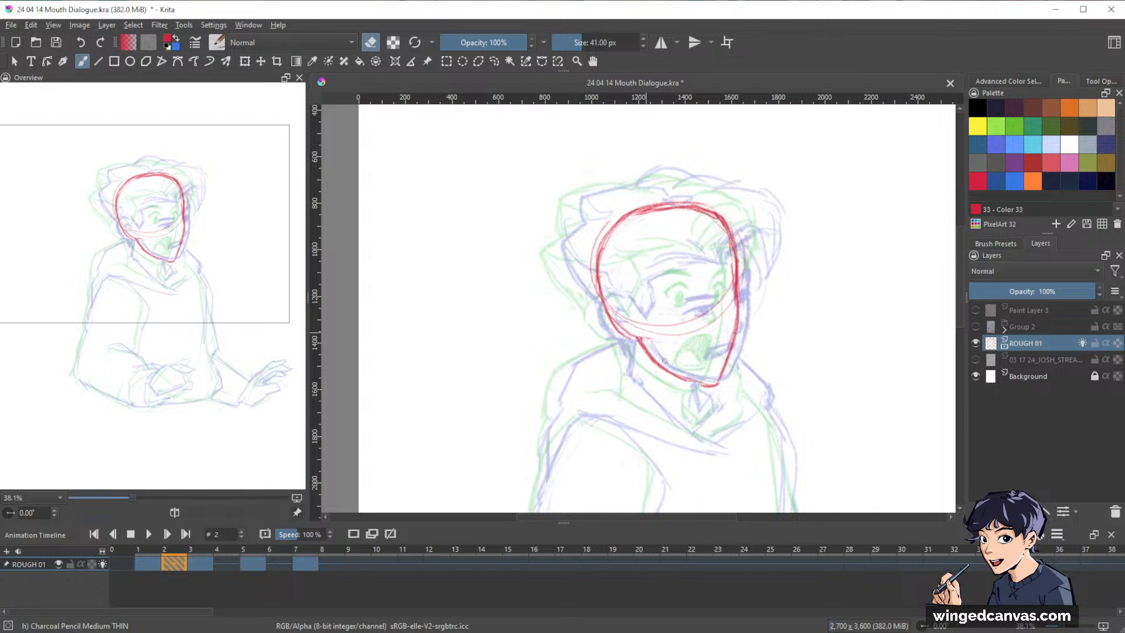
key(e)
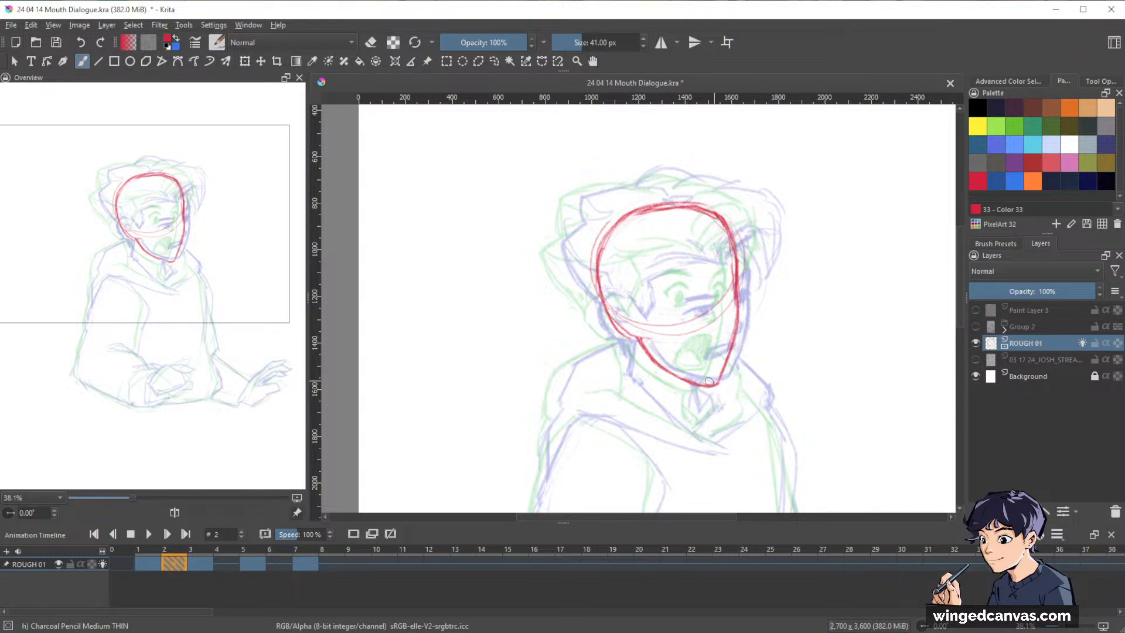
Erase and redraw the front edge of frame 2's head from the top of the forehead down to the eye socket.
key(e)
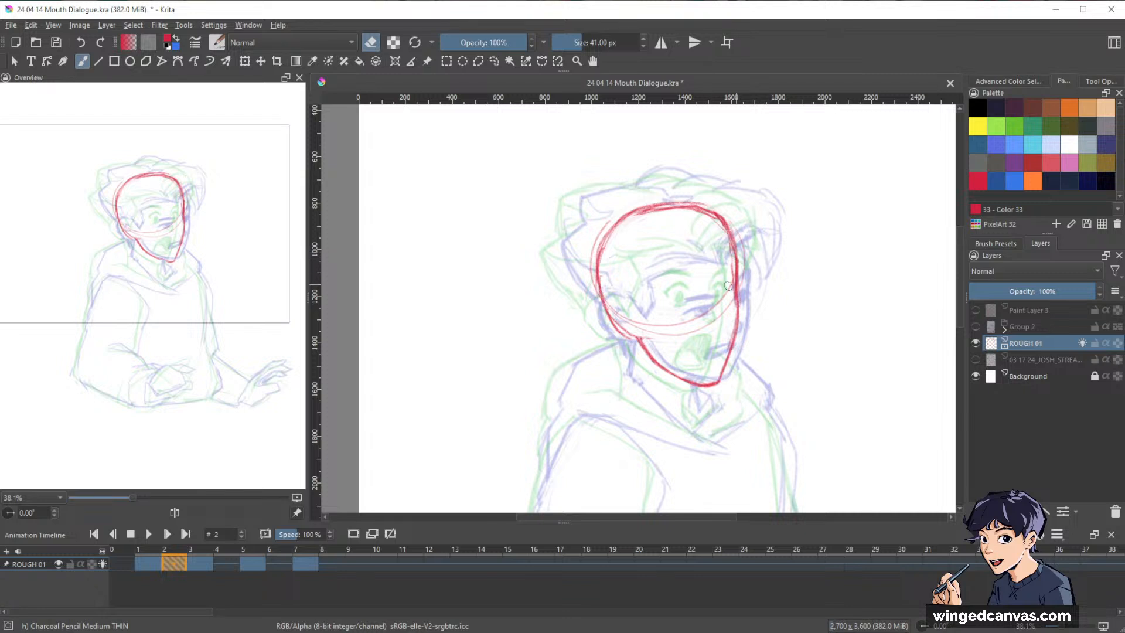
key(e)
mouse_move(734, 296)
mouse_down()
mouse_move(652, 304)
mouse_move(735, 295)
mouse_up()
key(e)
key(e)
drag(729, 243, 736, 306)
key(e)
mouse_move(732, 265)
mouse_down()
mouse_move(732, 308)
mouse_move(732, 297)
mouse_up()
drag(716, 207, 736, 255)
key(e)
drag(706, 215, 733, 253)
drag(711, 216, 730, 261)
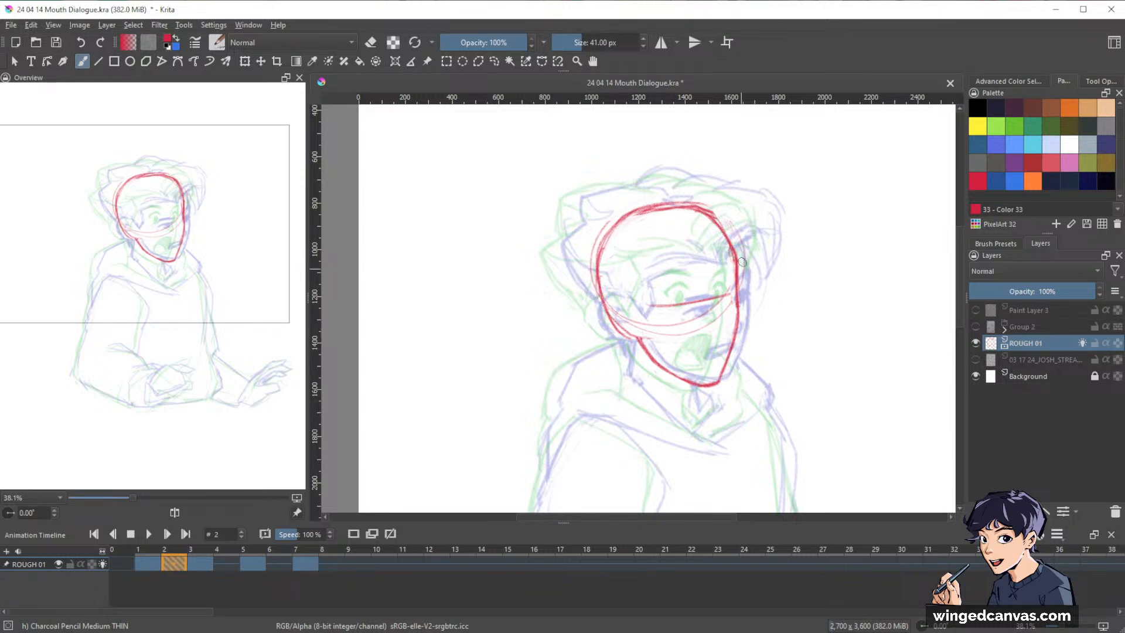
Draw a slanted eye line and a curved vertical centre line down to the chin on frame 2's face.
drag(644, 306, 731, 291)
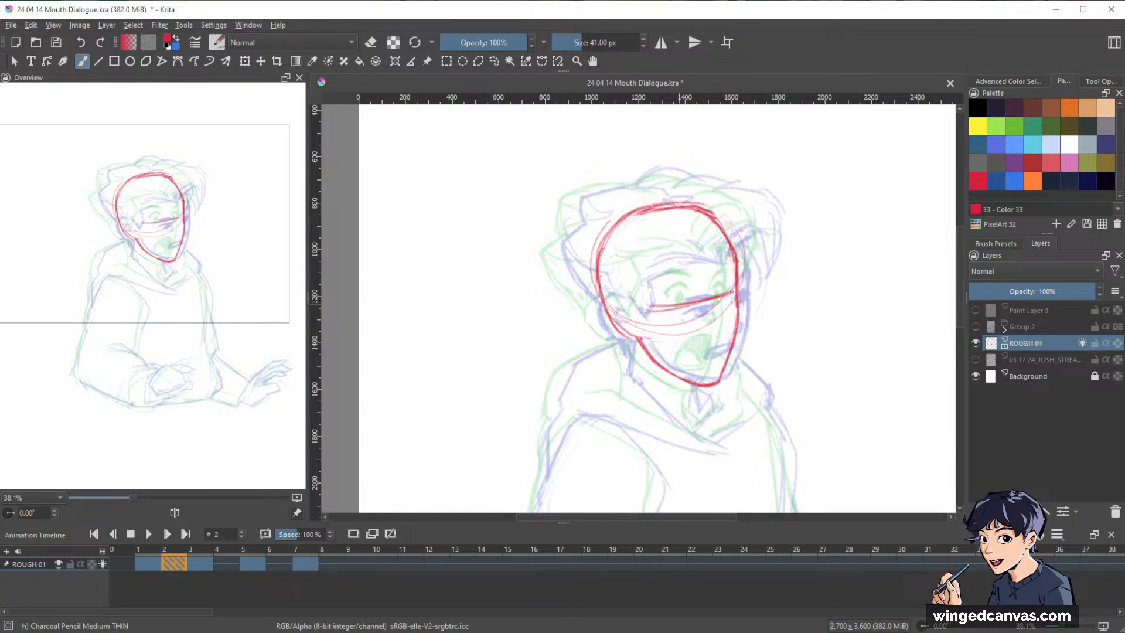
drag(684, 210, 709, 289)
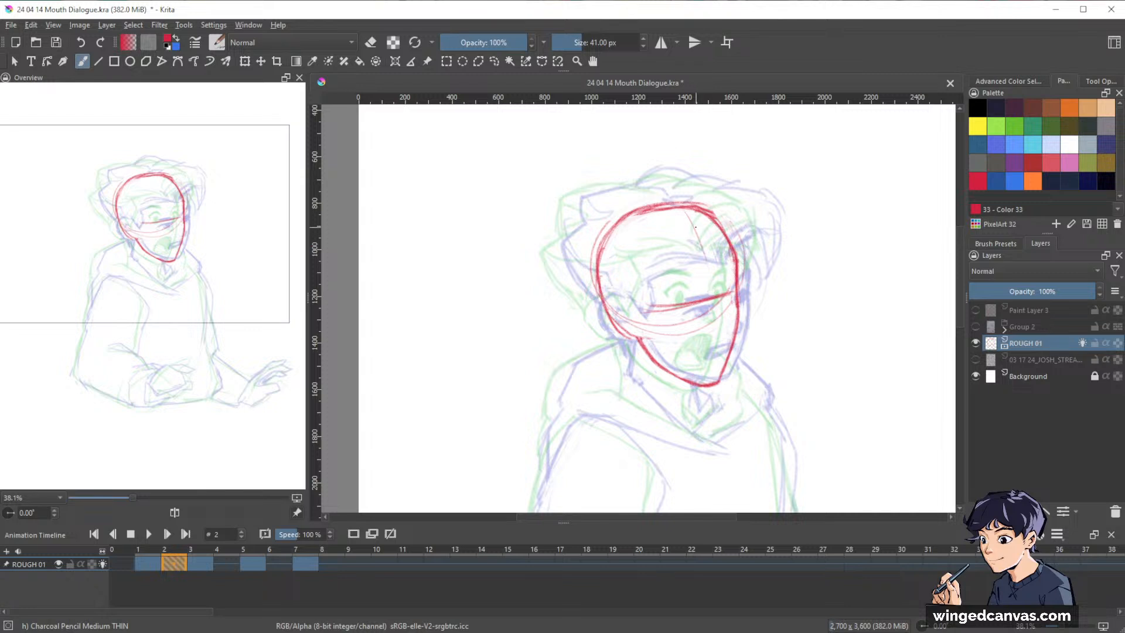
mouse_move(697, 234)
mouse_down()
mouse_move(717, 349)
mouse_move(719, 303)
mouse_move(719, 379)
mouse_up()
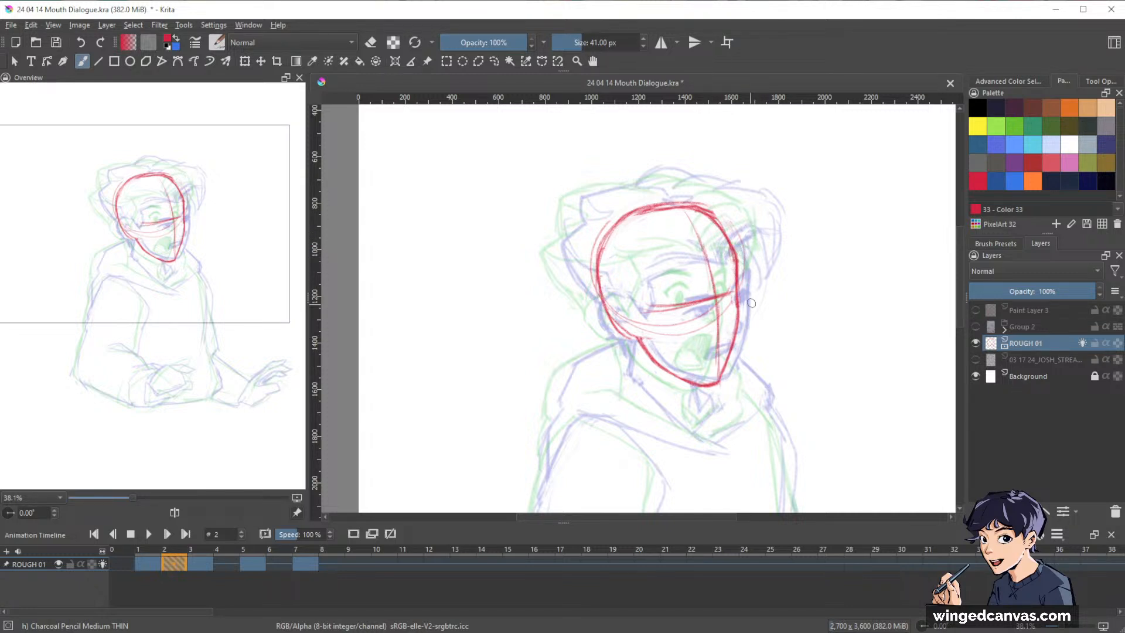
Rework frame 2's front face contour slightly further forward from the forehead to the cheek, erasing the old edge.
key(e)
drag(735, 259, 737, 303)
key(e)
key(e)
mouse_move(713, 220)
mouse_down()
mouse_move(738, 260)
mouse_move(714, 212)
mouse_move(726, 225)
mouse_move(712, 215)
mouse_move(741, 276)
mouse_move(739, 256)
mouse_move(740, 293)
mouse_up()
key(e)
drag(735, 246, 737, 319)
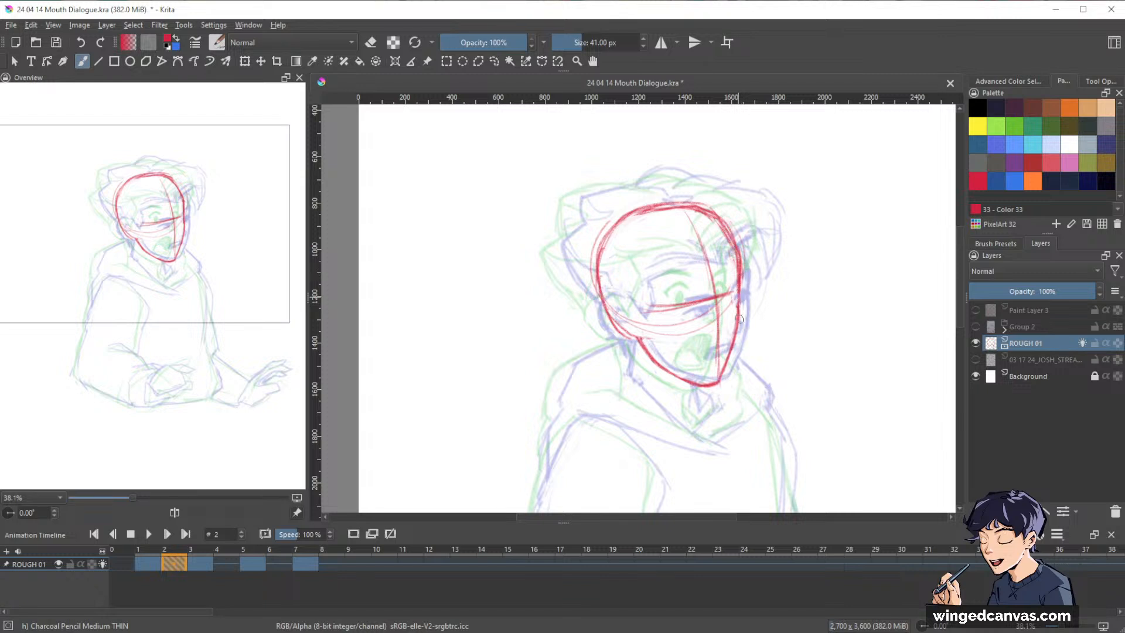
key(e)
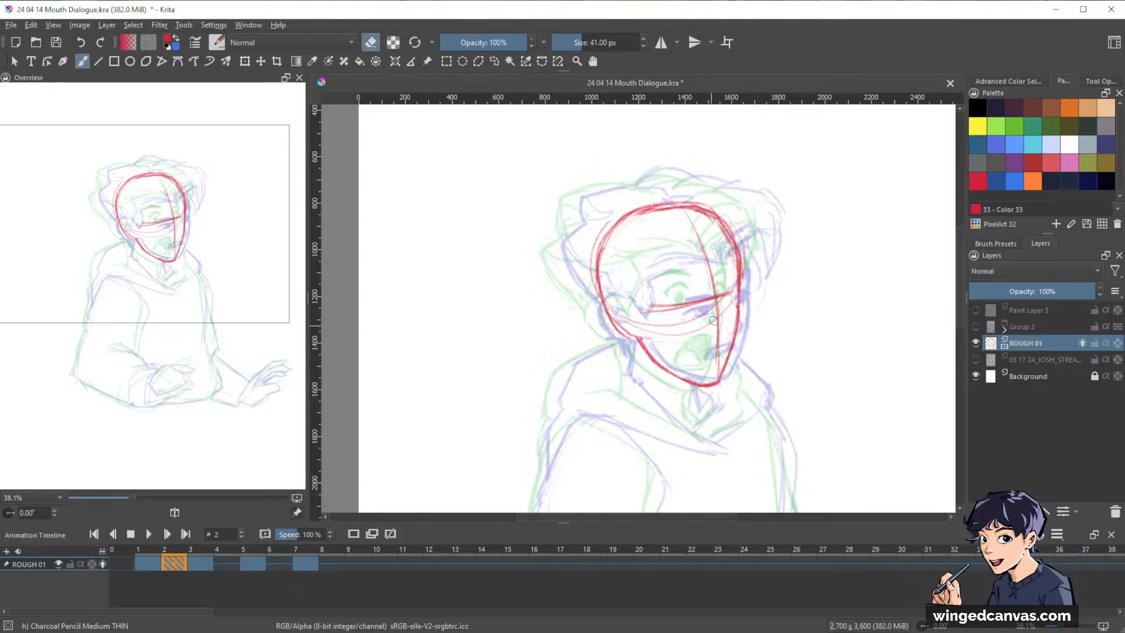
key(e)
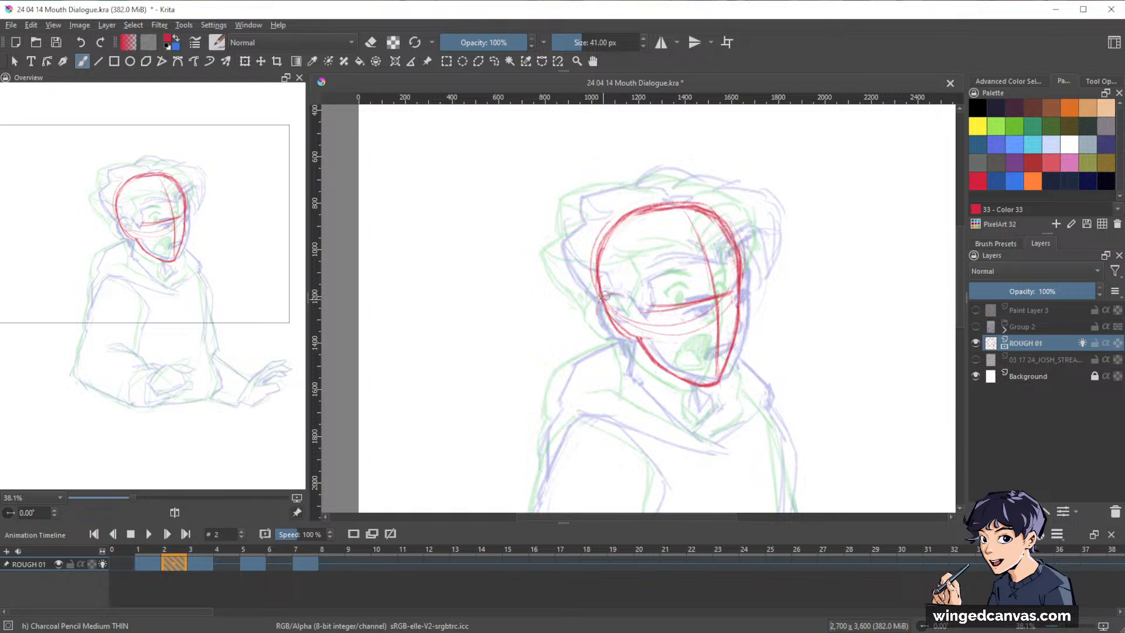
Draw the ear at the back of frame 2's jaw, then erase and redraw the vertical centre line over the forehead and nose.
mouse_move(605, 296)
mouse_down()
mouse_move(596, 317)
mouse_move(636, 344)
mouse_up()
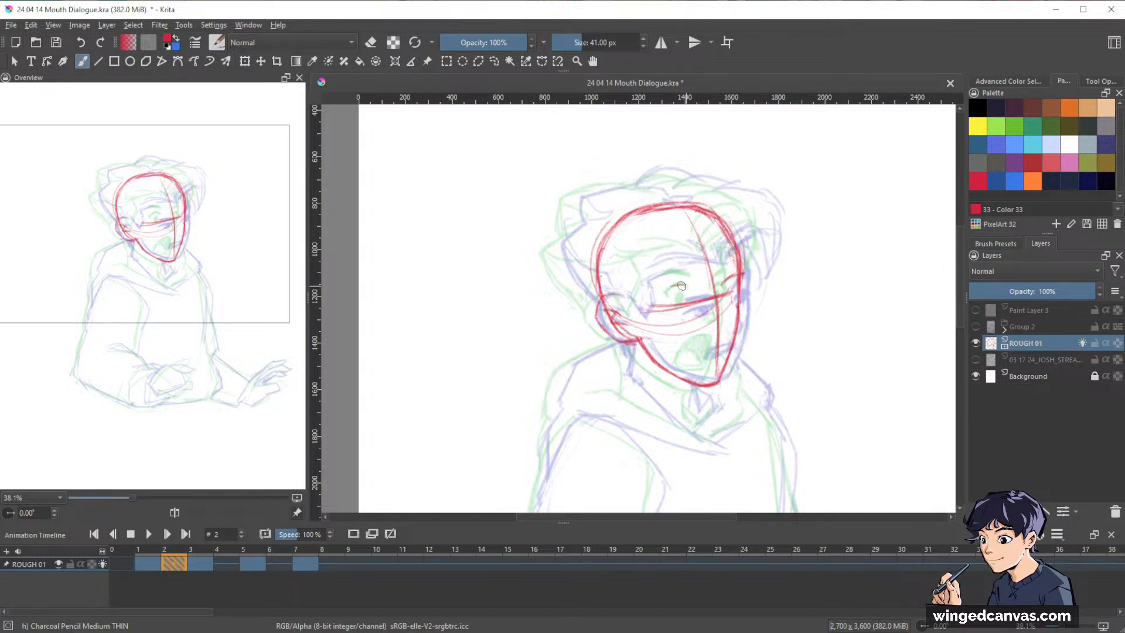
key(e)
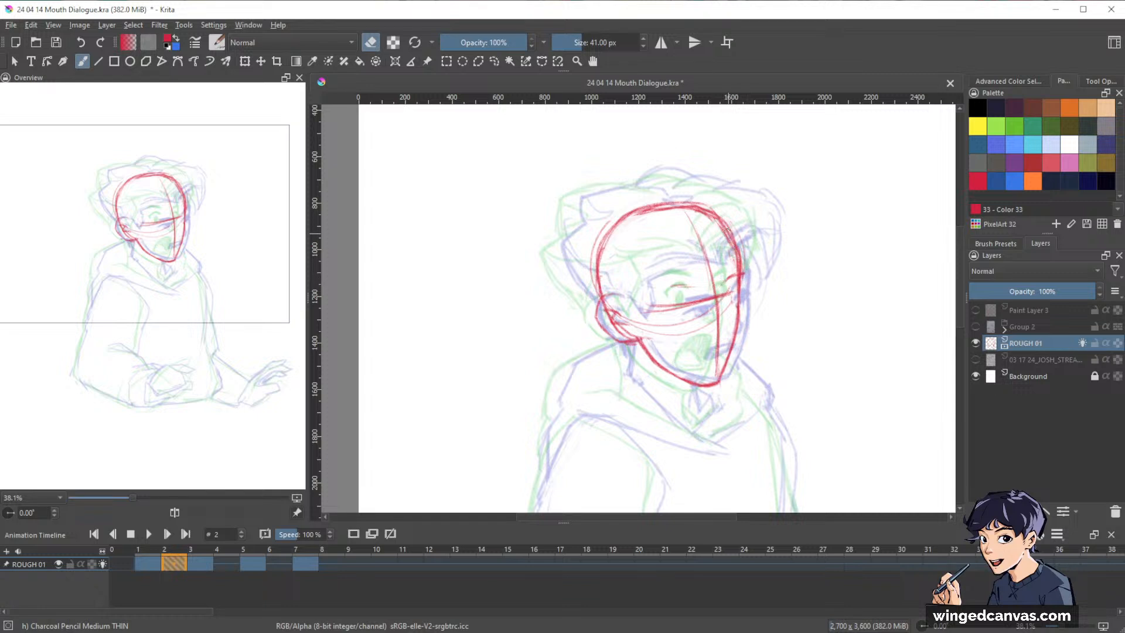
key(e)
drag(700, 239, 716, 334)
key(e)
mouse_move(710, 267)
mouse_down()
mouse_move(716, 336)
mouse_move(717, 314)
mouse_up()
key(e)
drag(710, 248, 719, 330)
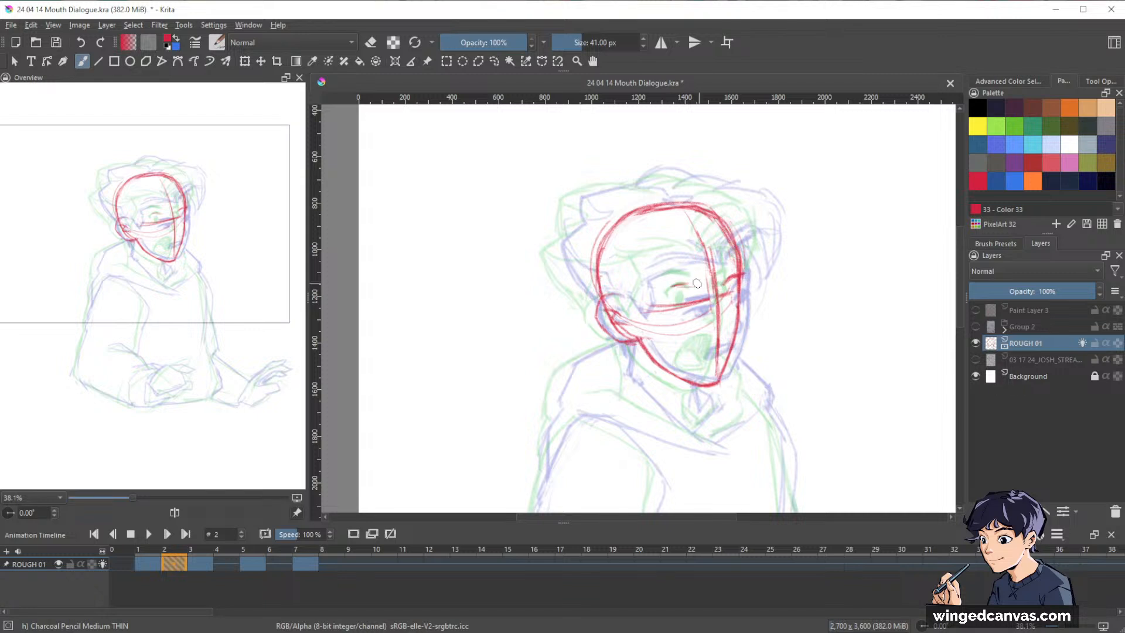
Draw the brows and both eyes along the eye line on frame 2's face.
drag(673, 286, 692, 287)
drag(729, 298, 733, 291)
key(e)
key(e)
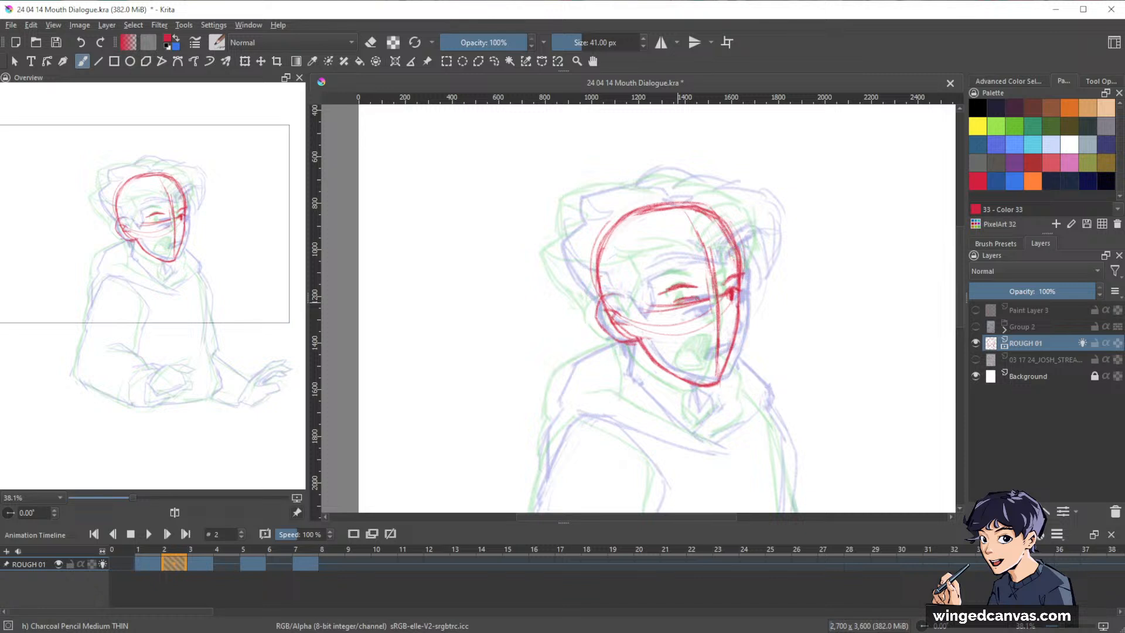
drag(672, 303, 692, 300)
Draw the nose and a small, slightly open mouth on frame 2's face, cleaning up the mouth with the eraser.
drag(724, 325, 719, 330)
drag(722, 342, 696, 351)
key(e)
drag(711, 337, 695, 349)
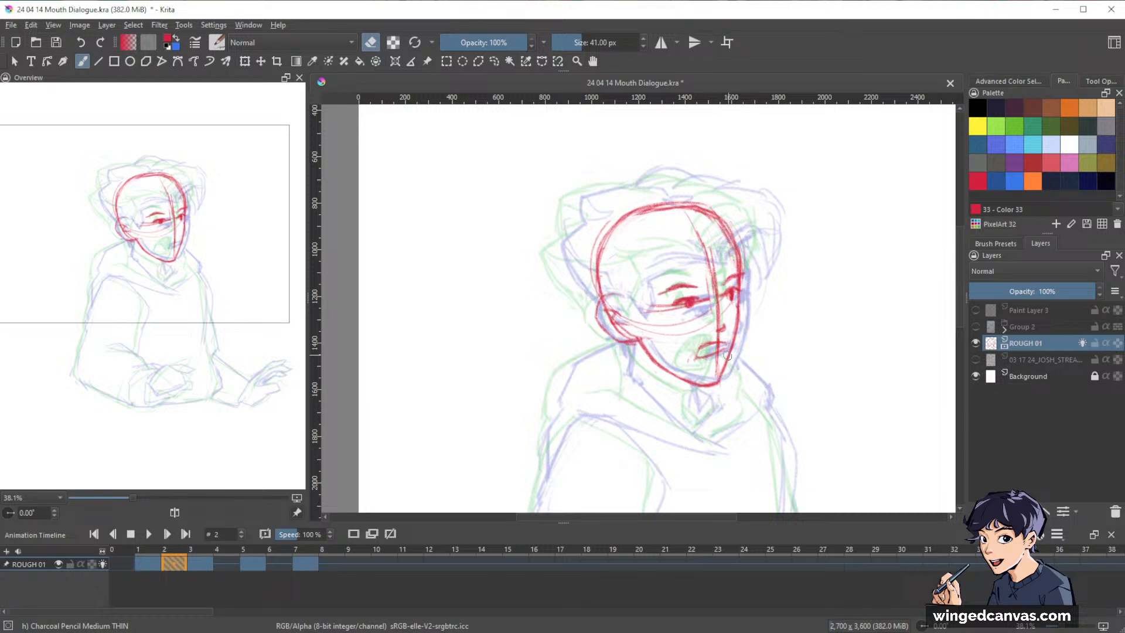
key(e)
Draw the neck lines and outline frame 2's hair from the back over the top to the front, including the hairline and sideburn.
drag(688, 408, 693, 393)
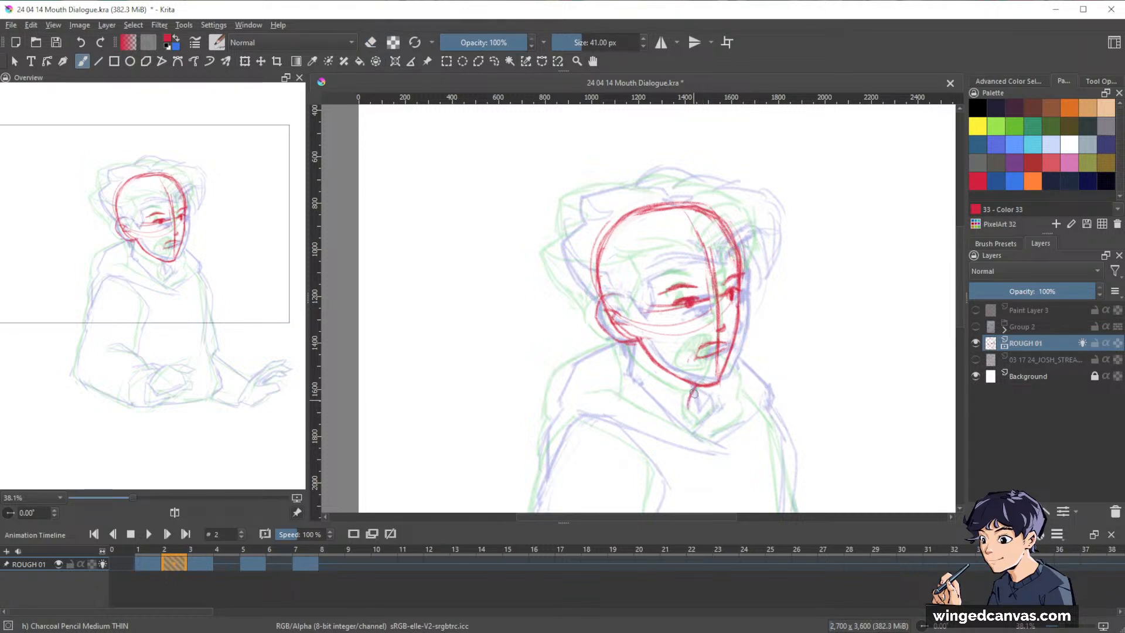
drag(631, 346, 627, 370)
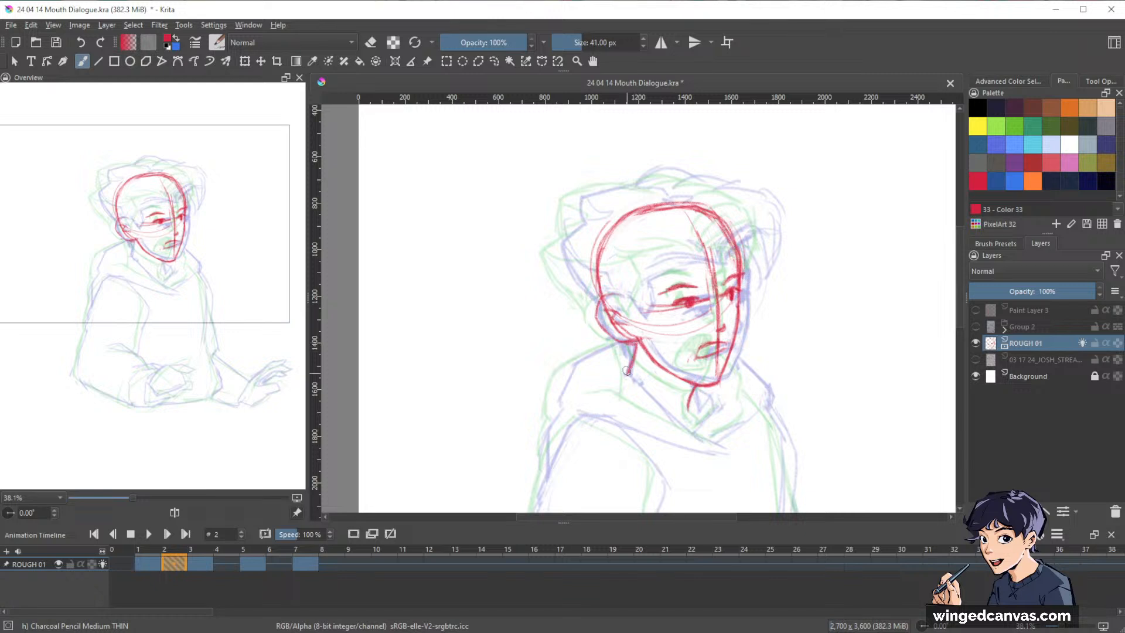
drag(557, 264, 596, 313)
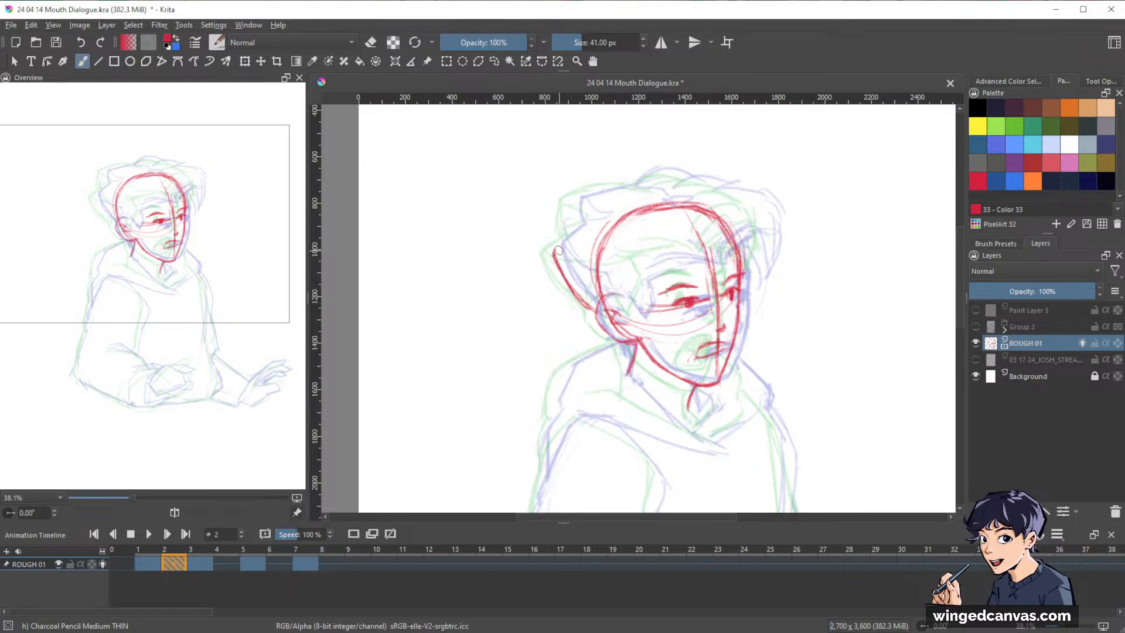
mouse_move(564, 239)
mouse_down()
mouse_move(587, 223)
mouse_move(573, 231)
mouse_move(575, 197)
mouse_move(697, 172)
mouse_move(687, 178)
mouse_move(756, 190)
mouse_move(774, 241)
mouse_move(759, 287)
mouse_up()
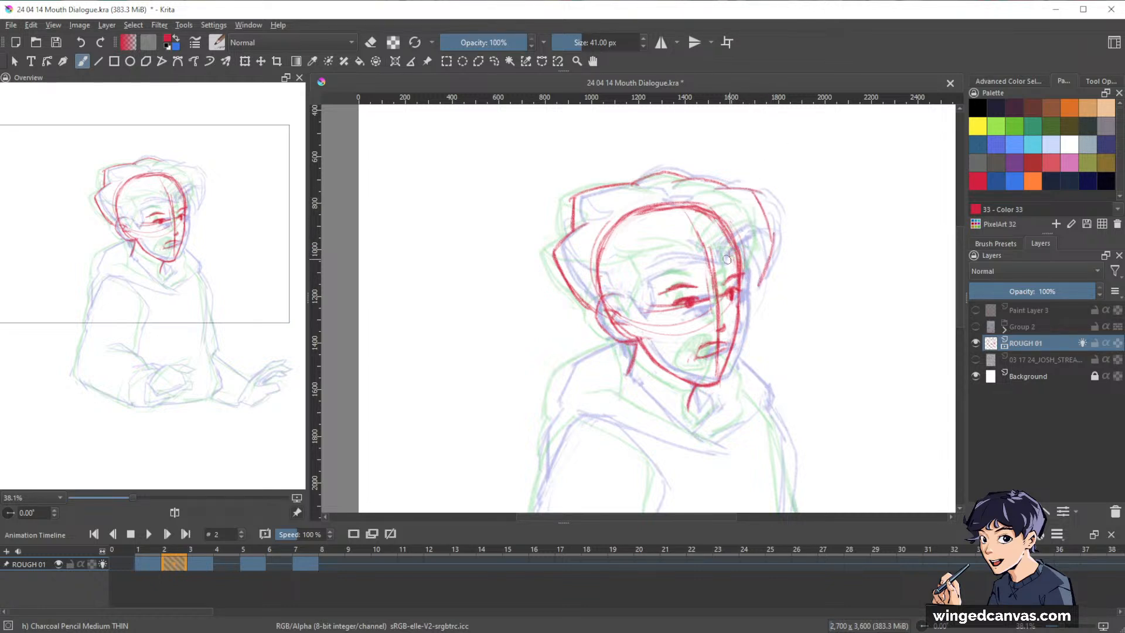
mouse_move(644, 266)
mouse_down()
mouse_move(712, 254)
mouse_move(702, 246)
mouse_up()
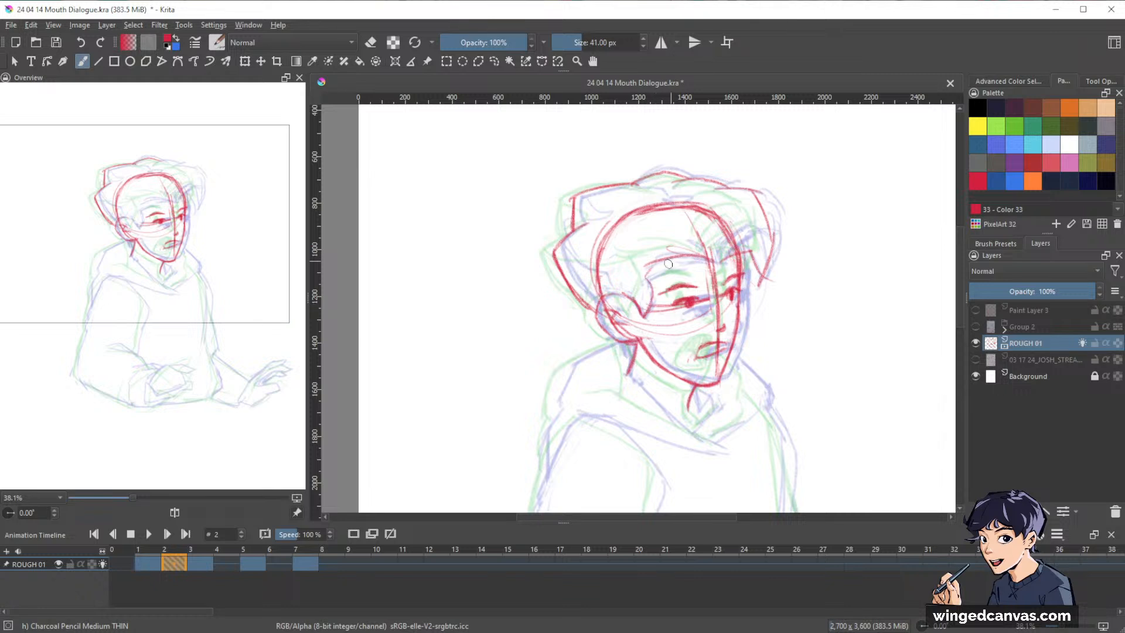
Hide the onion skins and erase the cranium circle and facial guide lines on frame 2 with the Eraser Circle brush.
scroll(819, 271, down, 2)
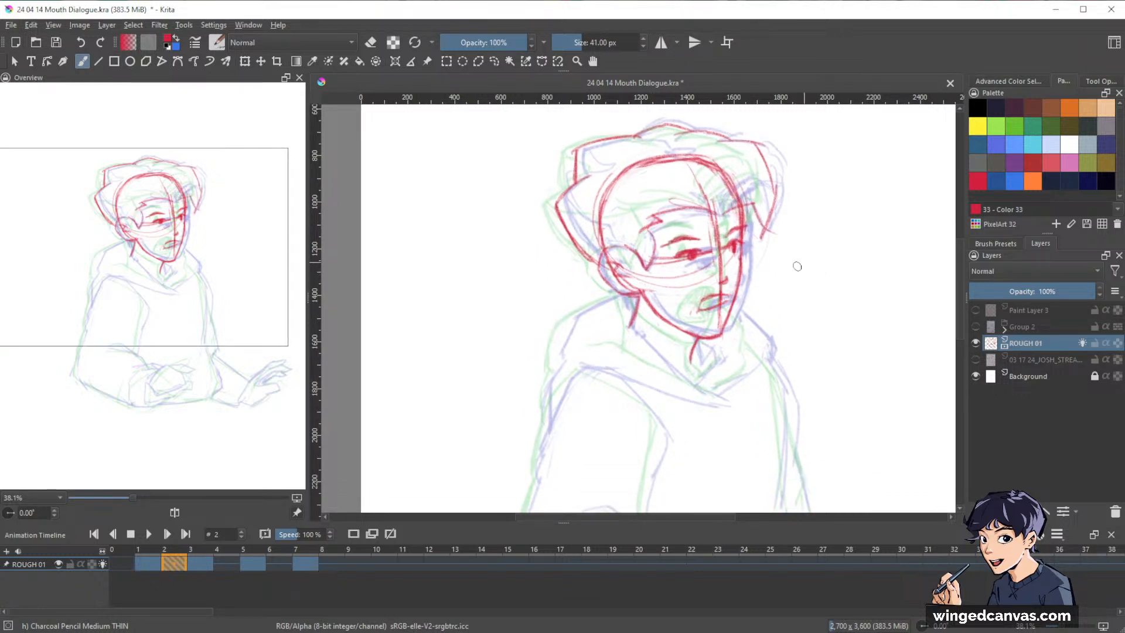
key(space)
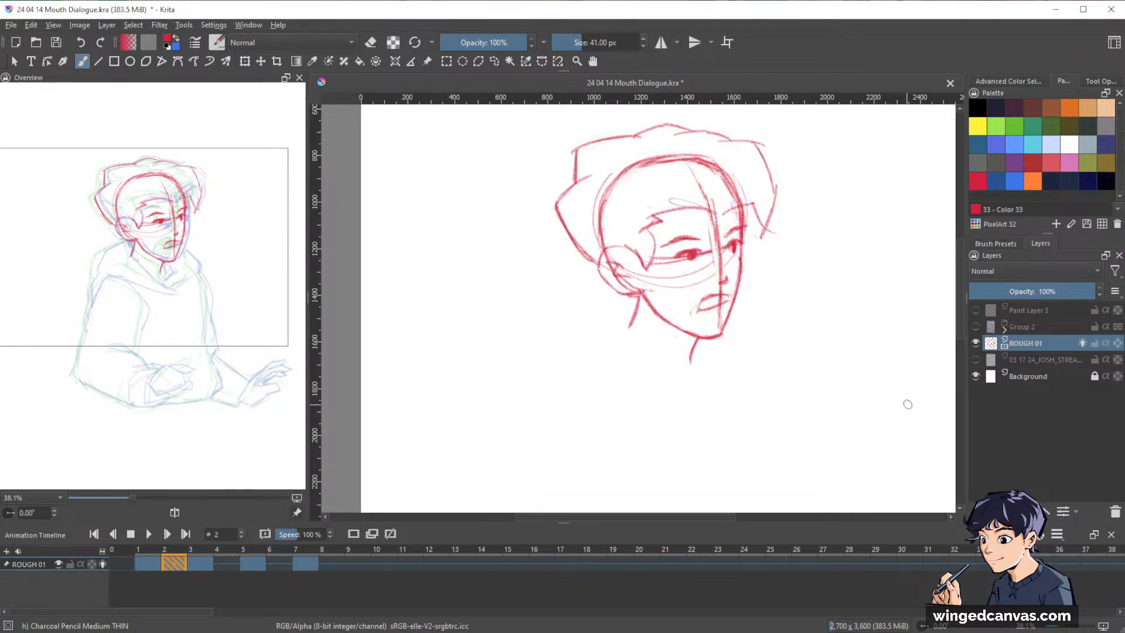
key(e)
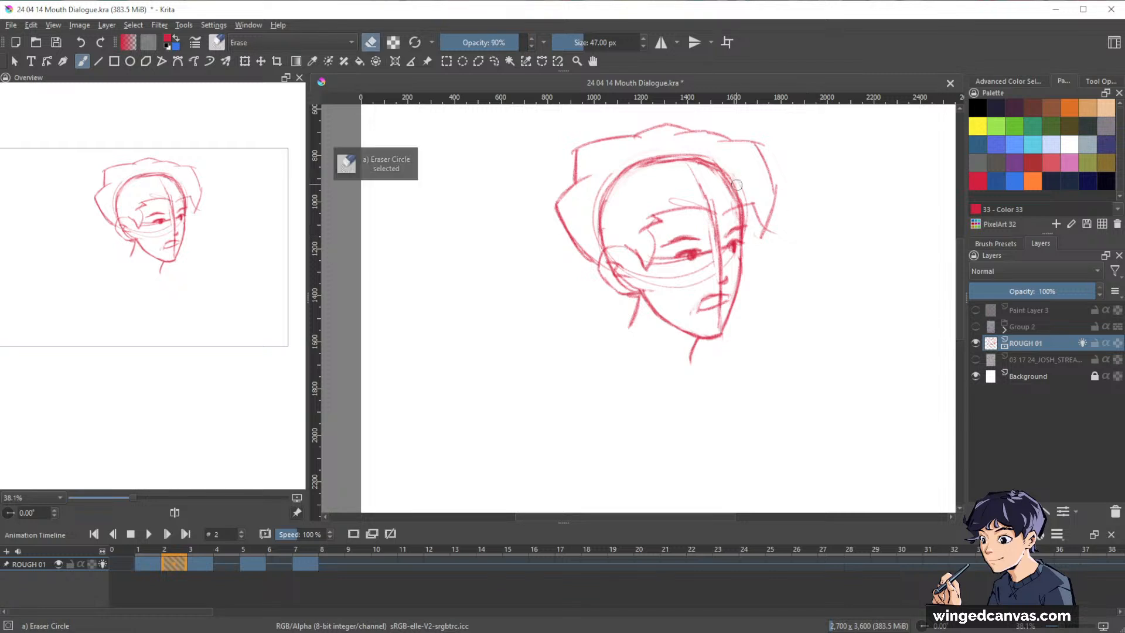
mouse_move(736, 188)
mouse_down()
mouse_move(612, 176)
mouse_move(603, 229)
mouse_move(607, 174)
mouse_up()
drag(684, 152, 749, 183)
mouse_move(713, 220)
mouse_down()
mouse_move(717, 263)
mouse_move(707, 253)
mouse_move(718, 279)
mouse_move(620, 288)
mouse_up()
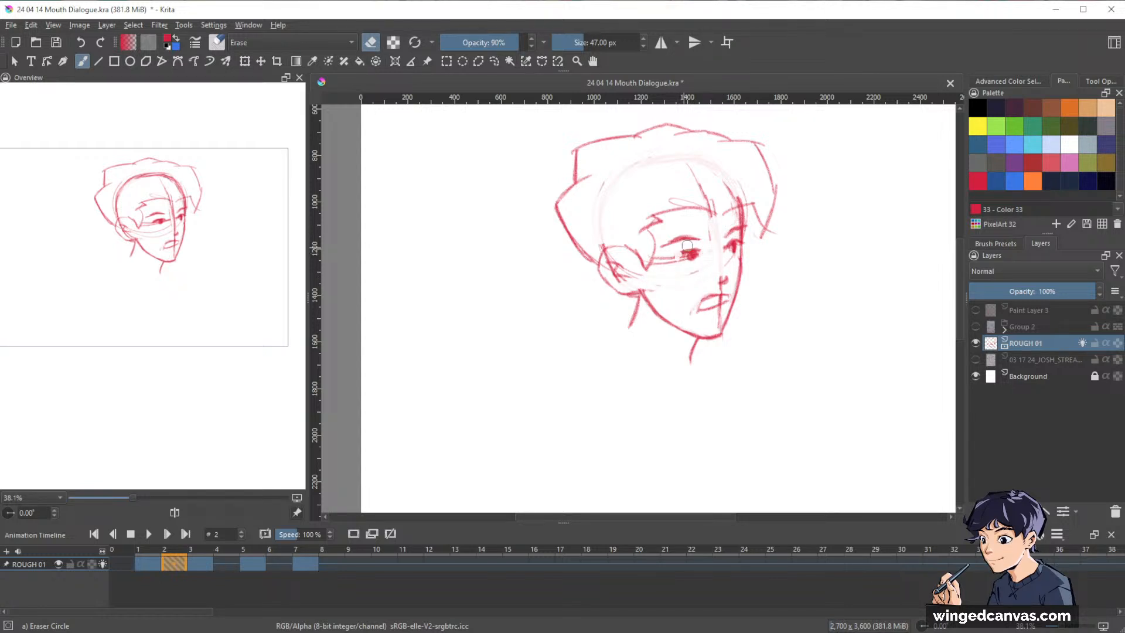
key(/)
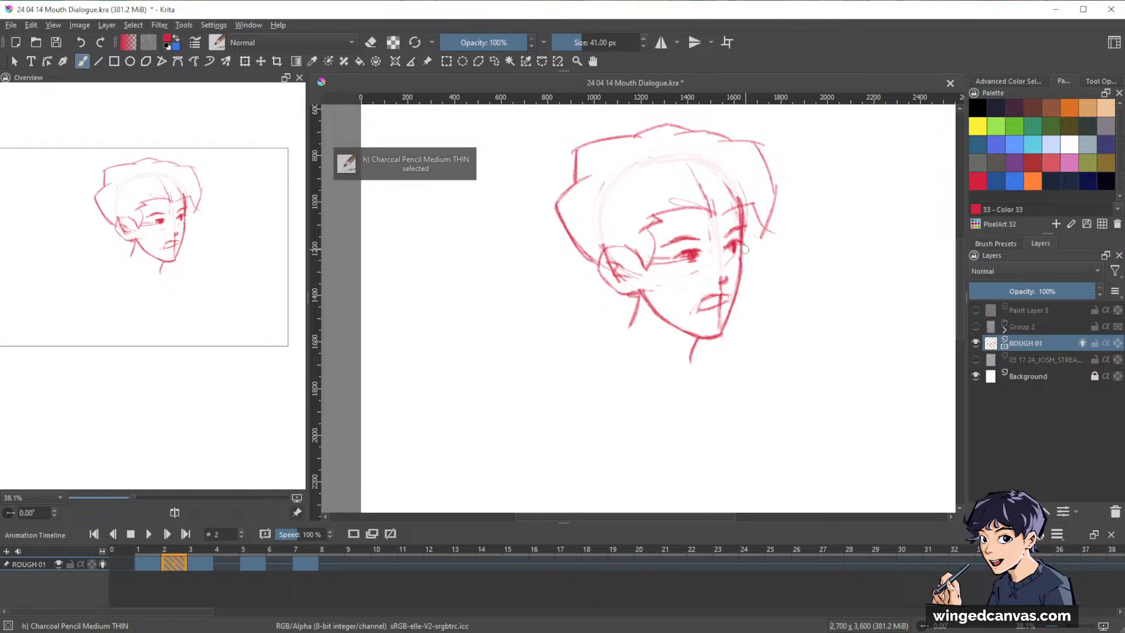
View the whole canvas and step through the frames from 2 to 7 to check the motion.
drag(876, 269, 815, 332)
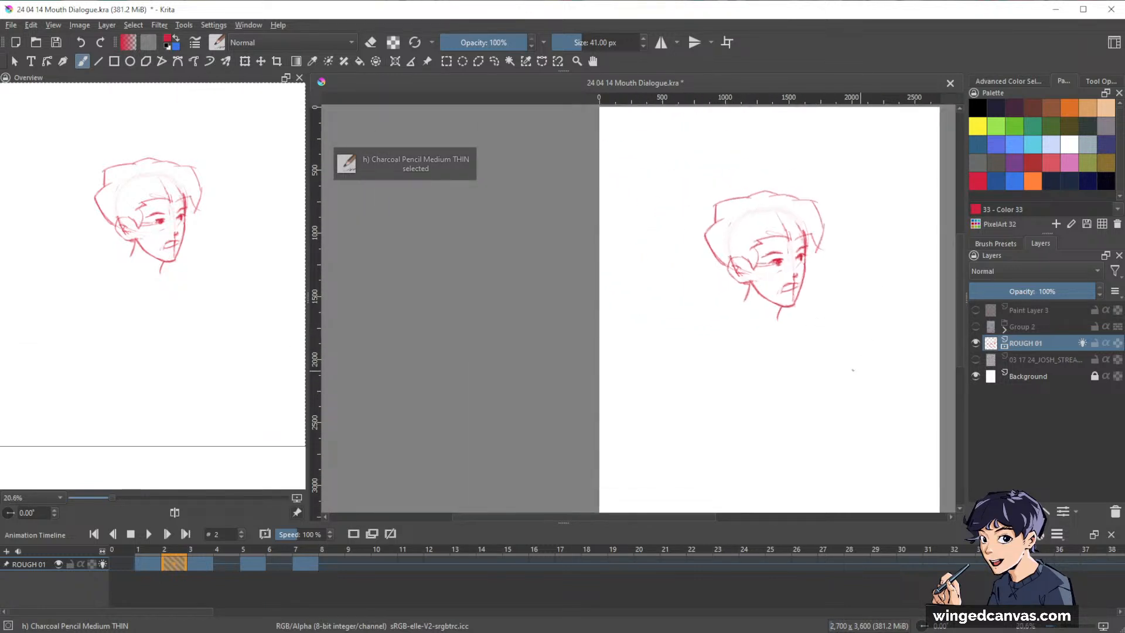
drag(854, 369, 769, 387)
key(ctrl+z)
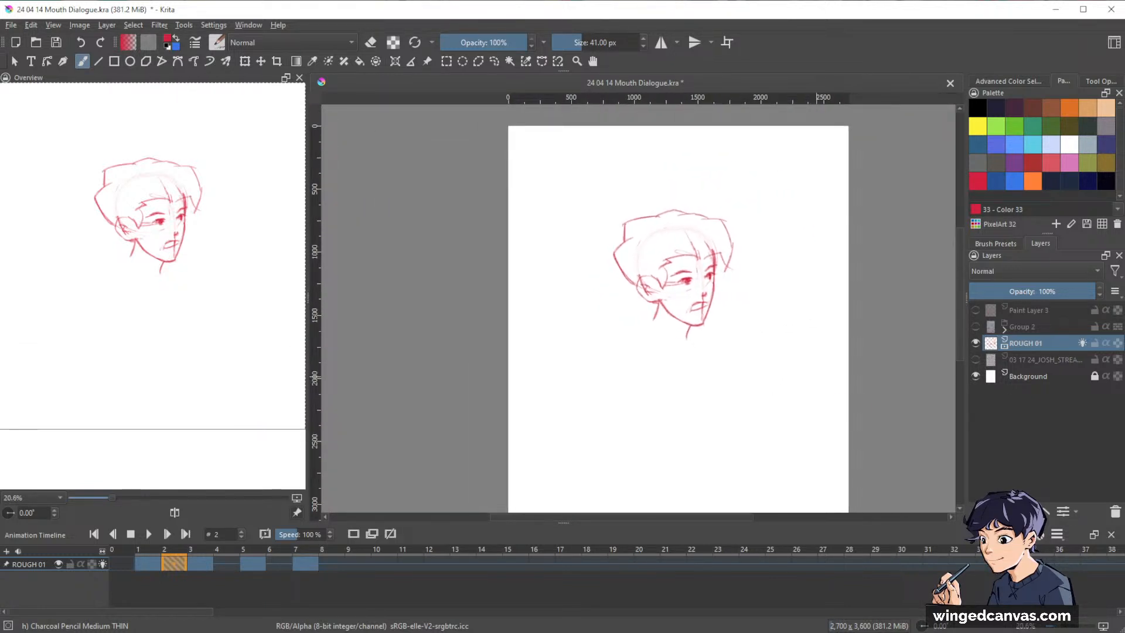
key(period)
key(comma)
key(period)
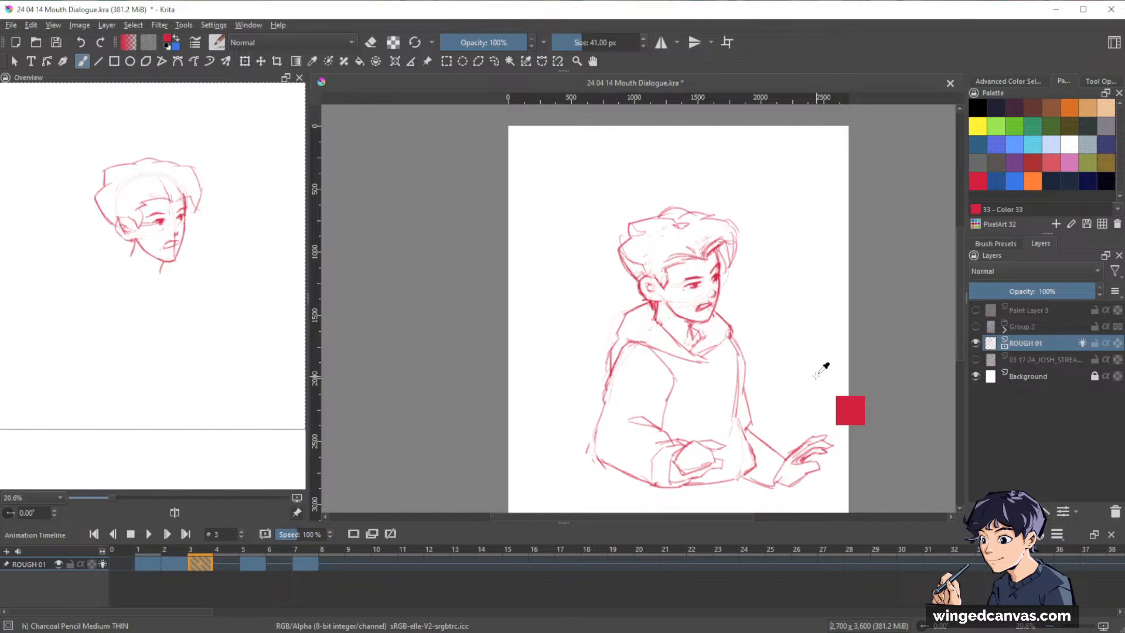
key(period)
key(period)
key(period)
key(period)
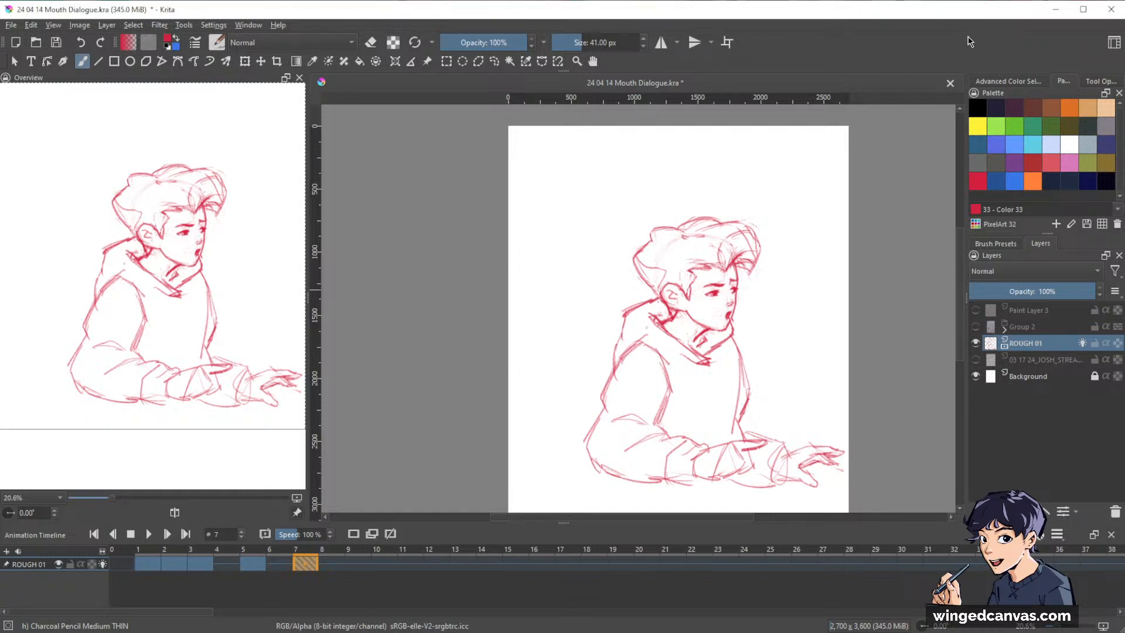
Flip back and forth through frames 1 to 5 to compare the in-between with the neighbouring keyframes.
click(157, 563)
key(Right)
key(Right)
key(Right)
key(Right)
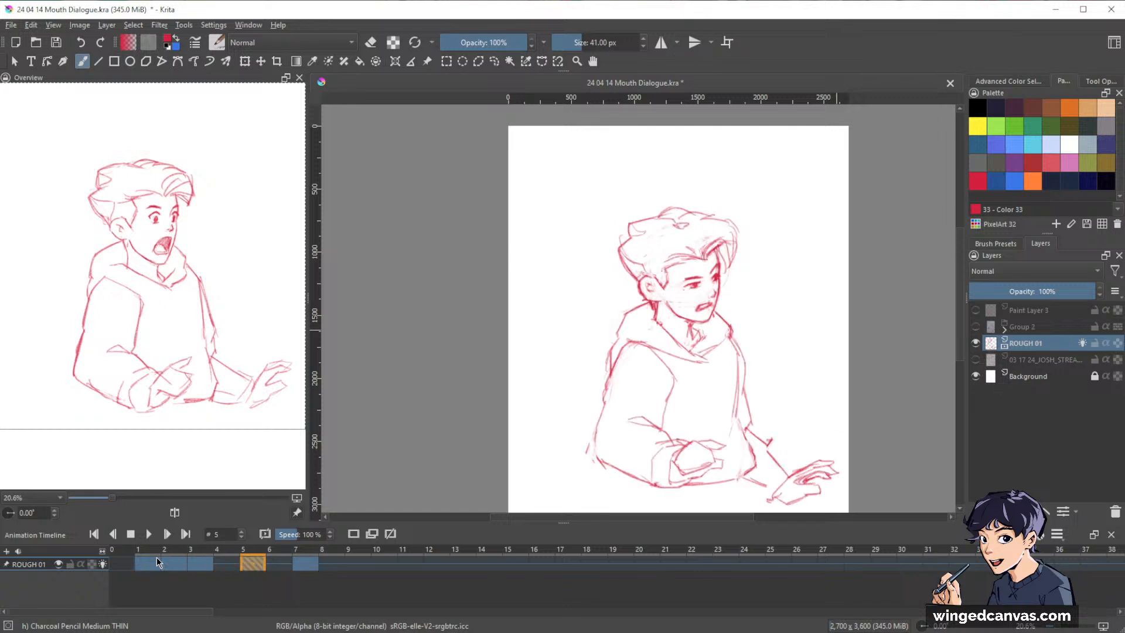
key(Left)
key(Left)
key(Left)
key(Left)
key(Right)
key(Right)
key(Right)
key(Right)
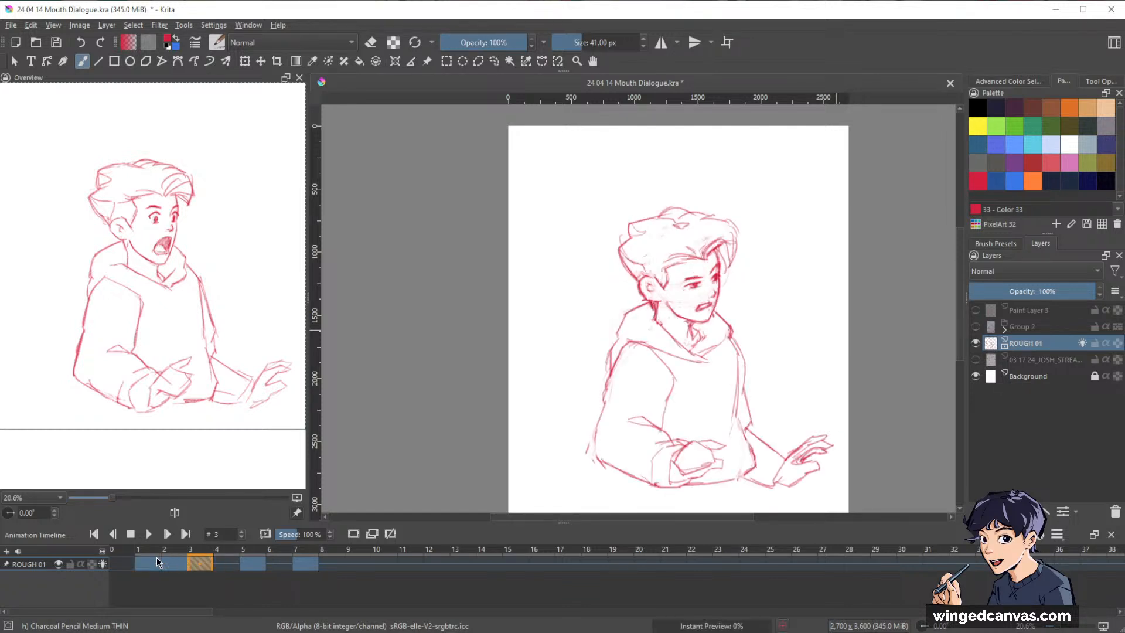
key(Left)
key(Left)
key(Left)
key(Left)
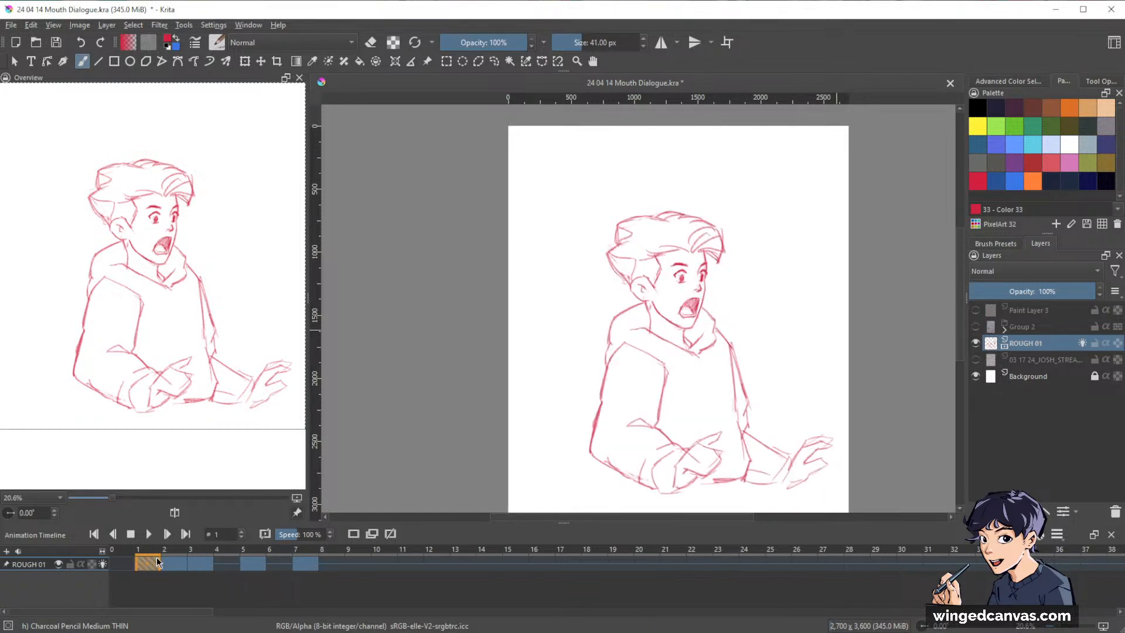
Return to frame 2 and touch up the brow area of the face, alternating between the charcoal pencil and its eraser mode.
key(Right)
drag(703, 283, 811, 297)
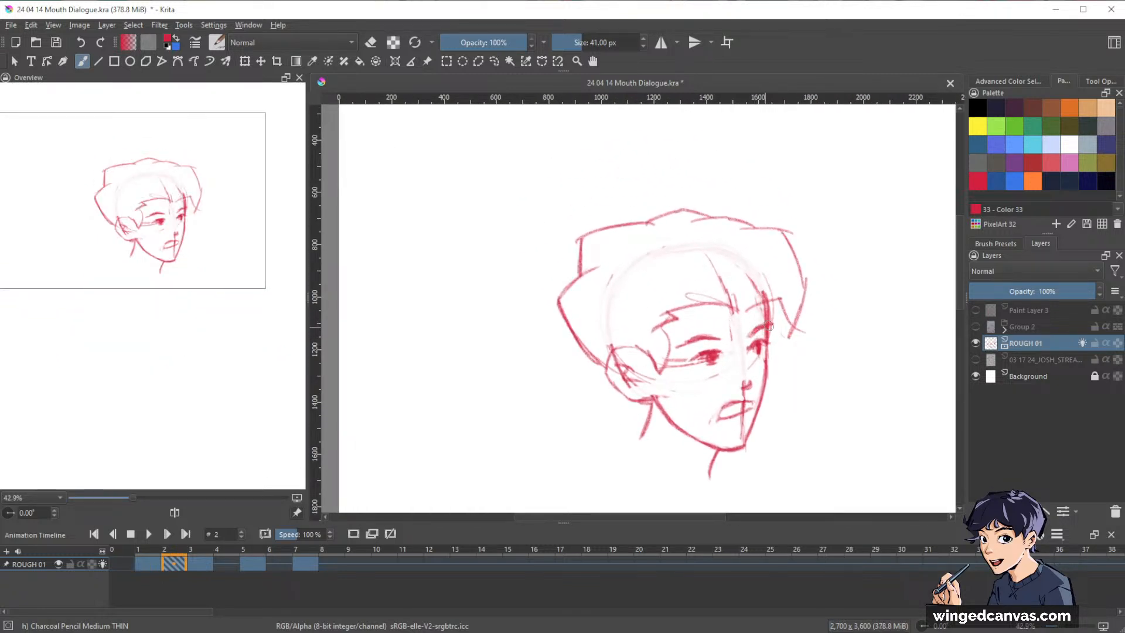
key(e)
key(e)
key(e)
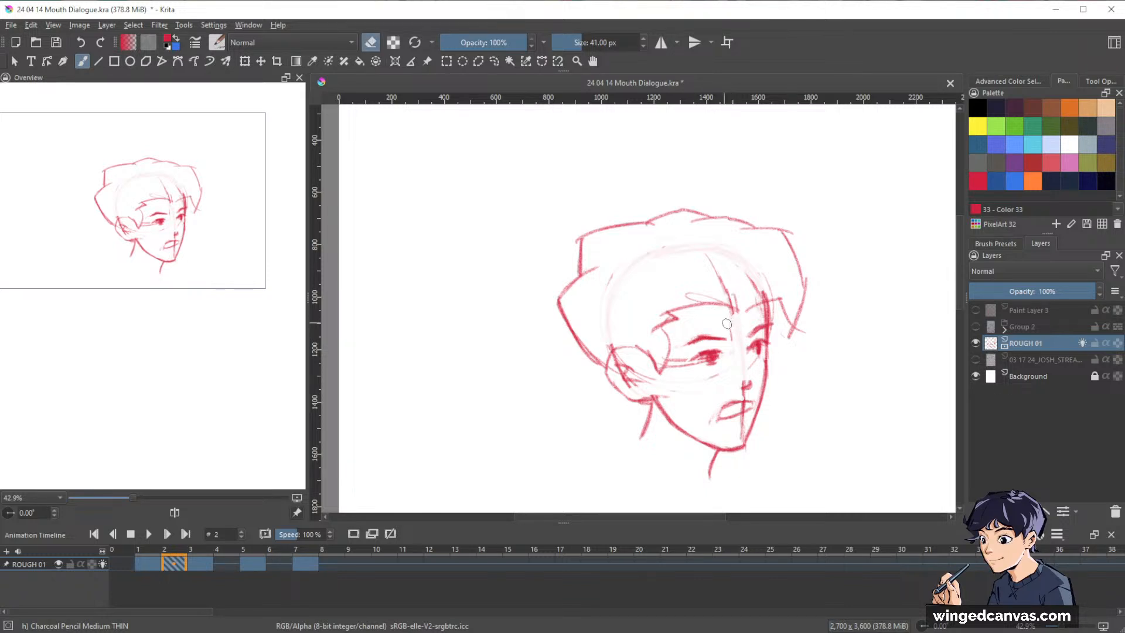
key(e)
key(e)
key(e)
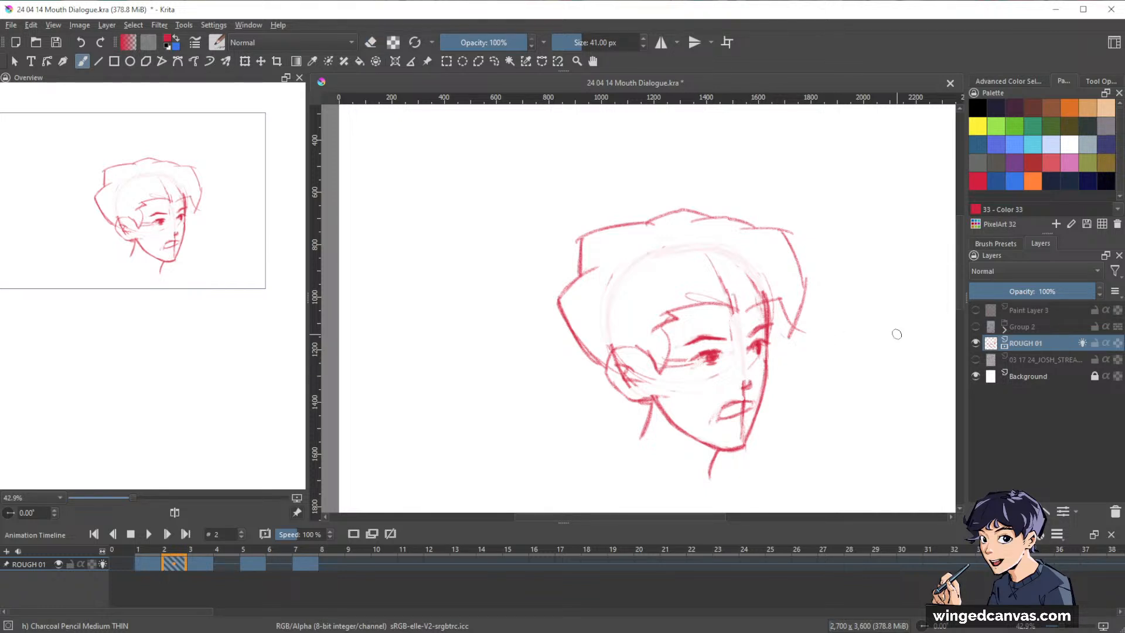
Toggle the onion skins on and off to compare frame 2's head with the adjacent frames.
key(o)
key(o)
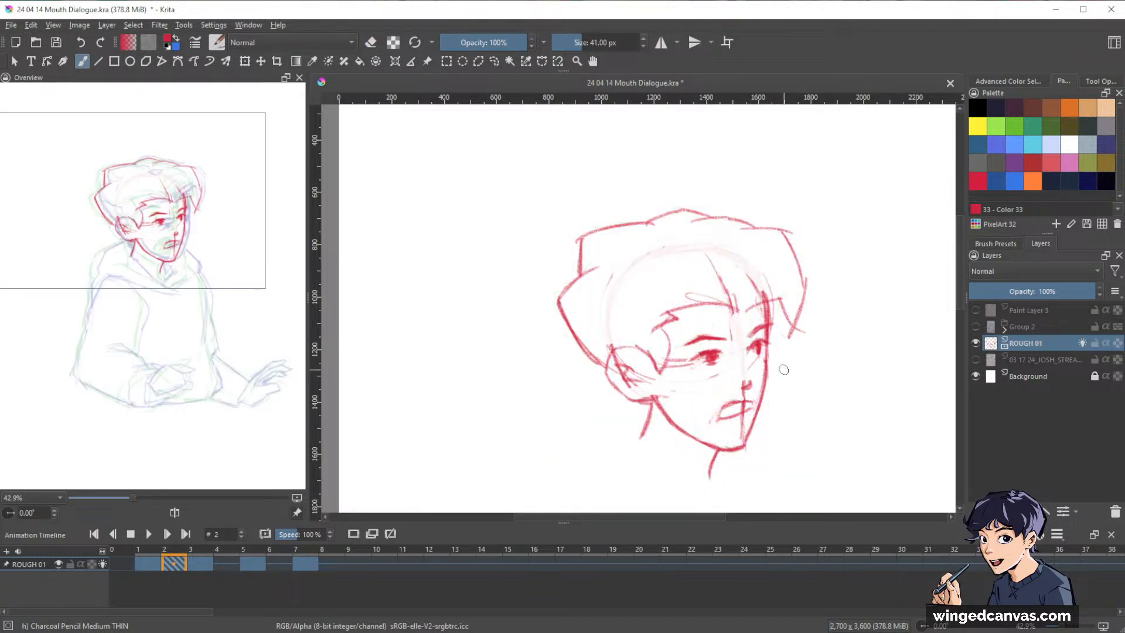
key(o)
key(o)
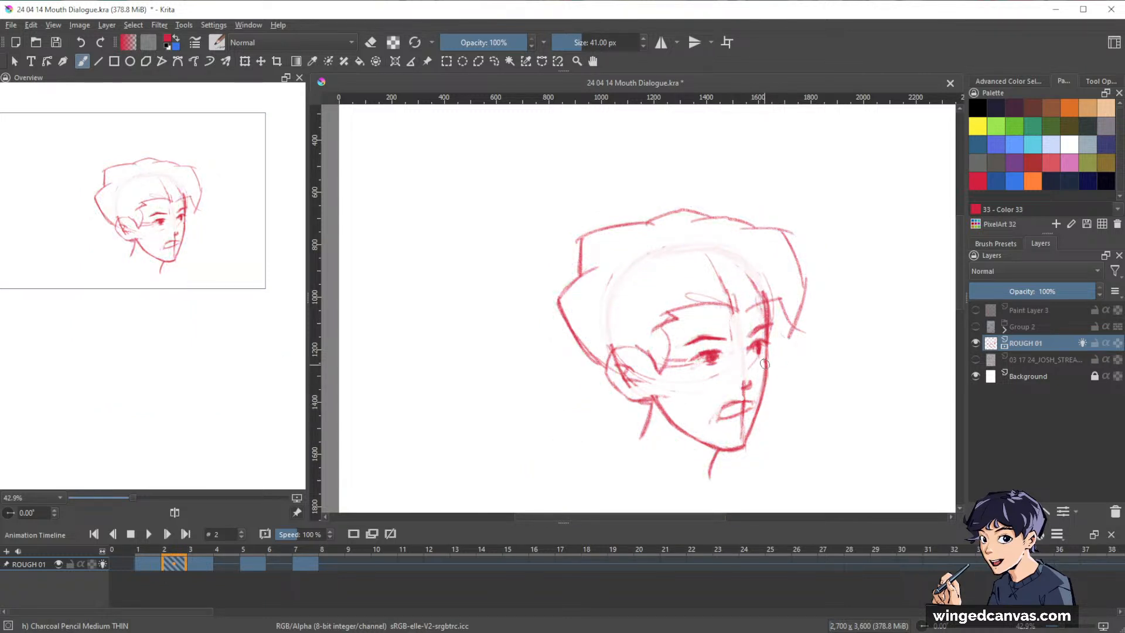
Refine the jaw and chin contour of frame 2's face and erase the vertical construction line running through the mouth and chin.
mouse_move(766, 385)
mouse_down()
mouse_move(744, 443)
mouse_move(762, 390)
mouse_up()
key(e)
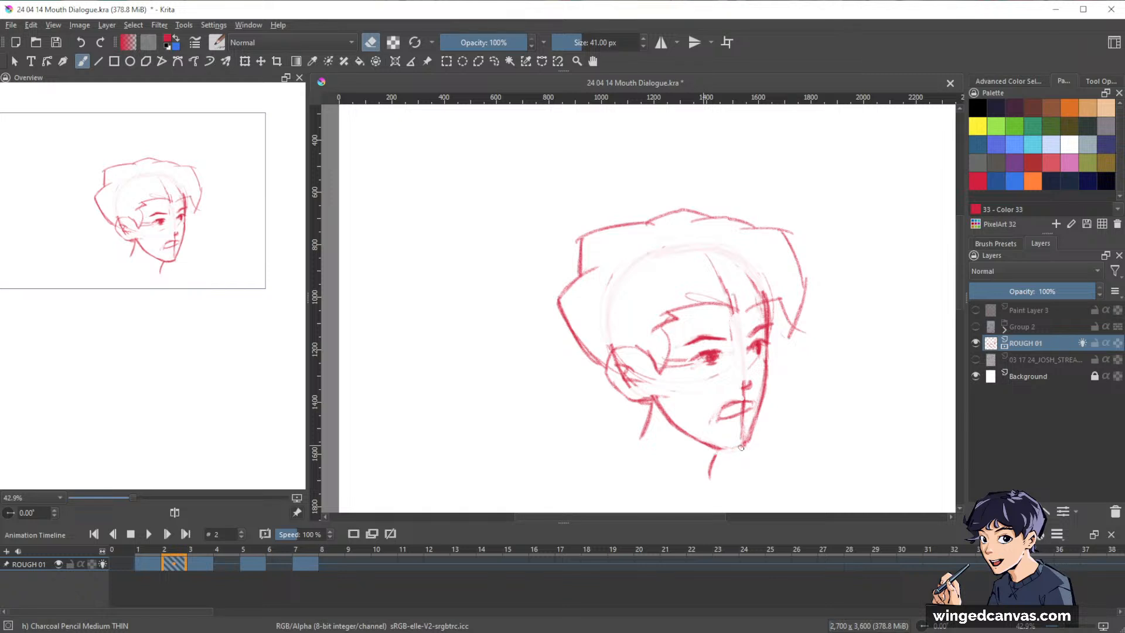
key(e)
key(e)
key(e)
key(e)
key(e)
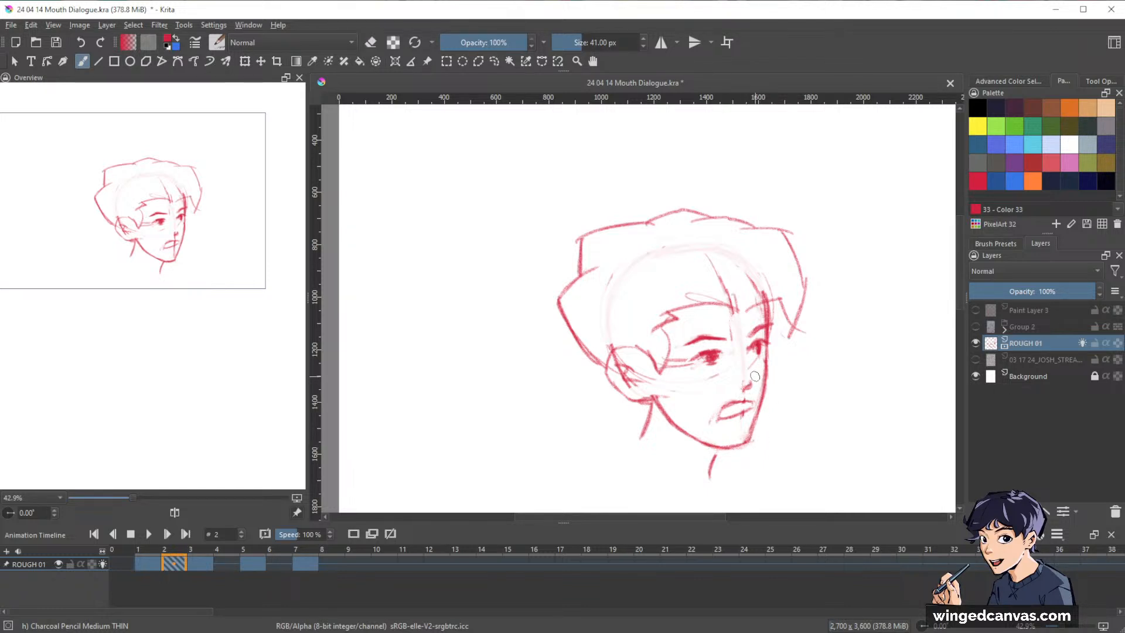
Redraw the tip of the nose on frame 2's face with the charcoal pencil.
drag(745, 376, 756, 382)
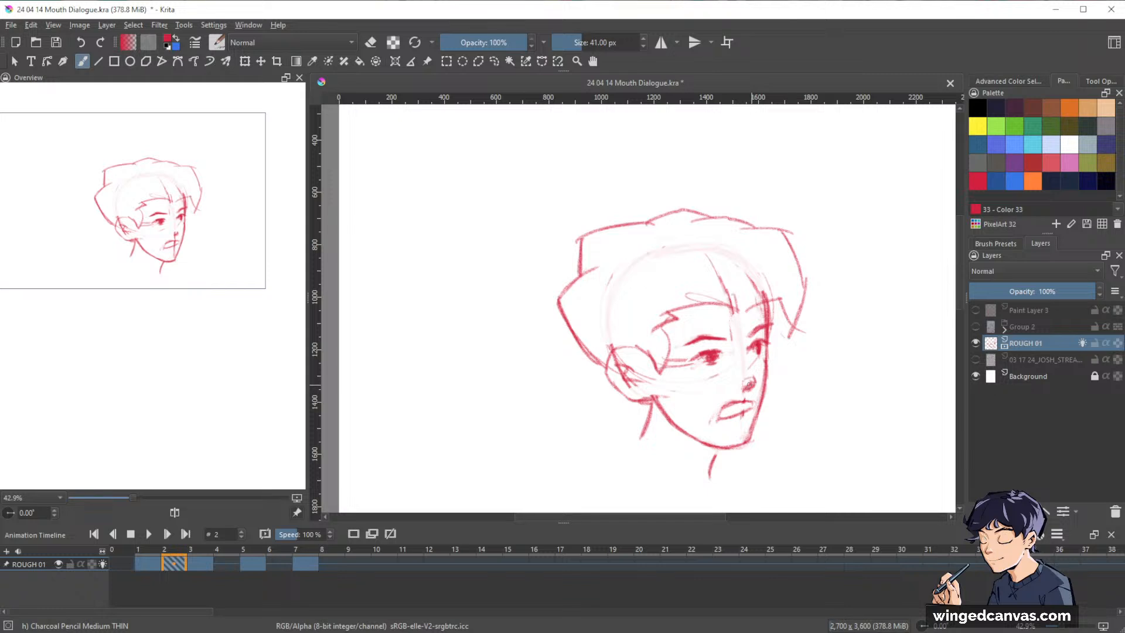
key(e)
key(e)
View more of the canvas and step through the ROUGH 01 drawings from frame 1 to 9 and back.
mouse_move(902, 299)
mouse_down()
mouse_move(877, 338)
mouse_move(833, 307)
mouse_up()
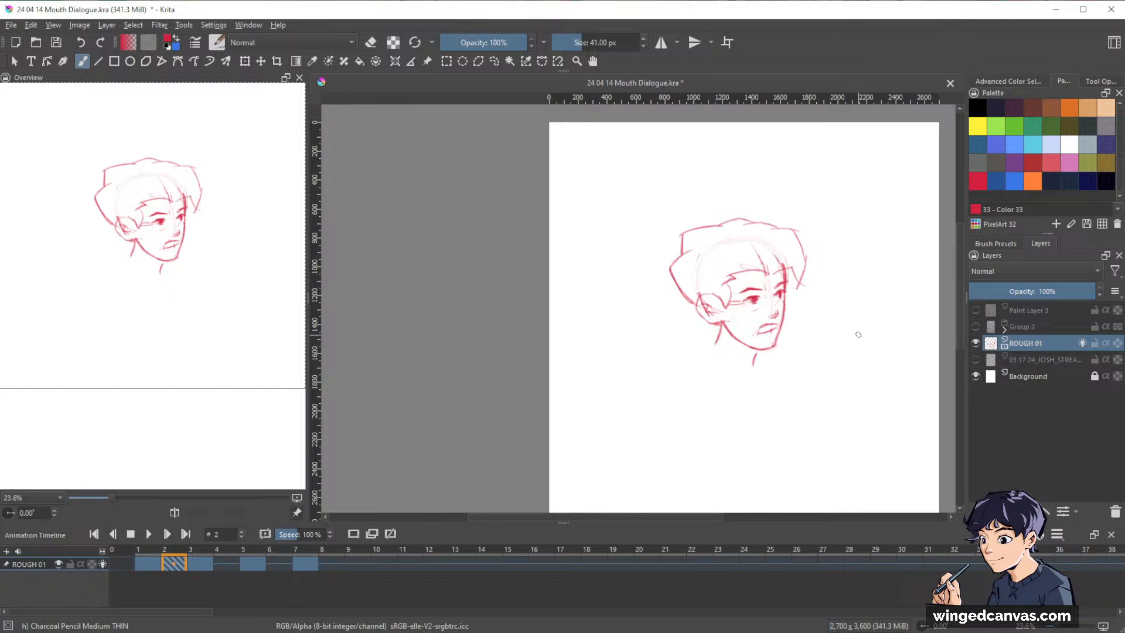
click(157, 564)
key(Up)
key(Up)
key(Up)
key(Up)
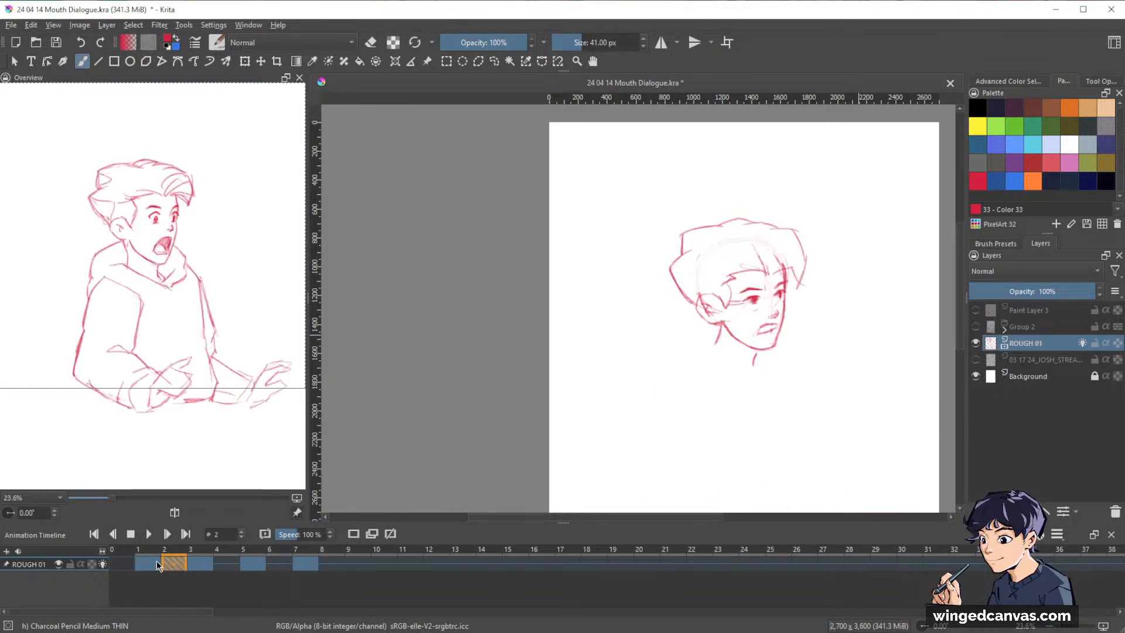
key(Up)
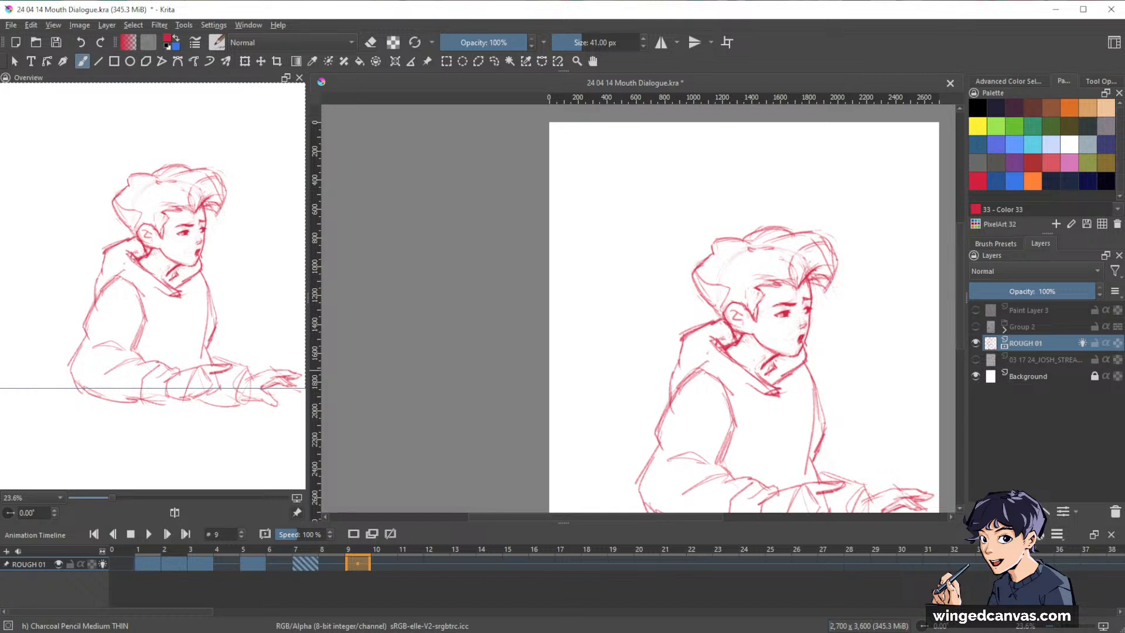
key(Down)
key(Down)
key(Down)
key(Down)
key(Down)
key(Up)
key(Up)
key(Up)
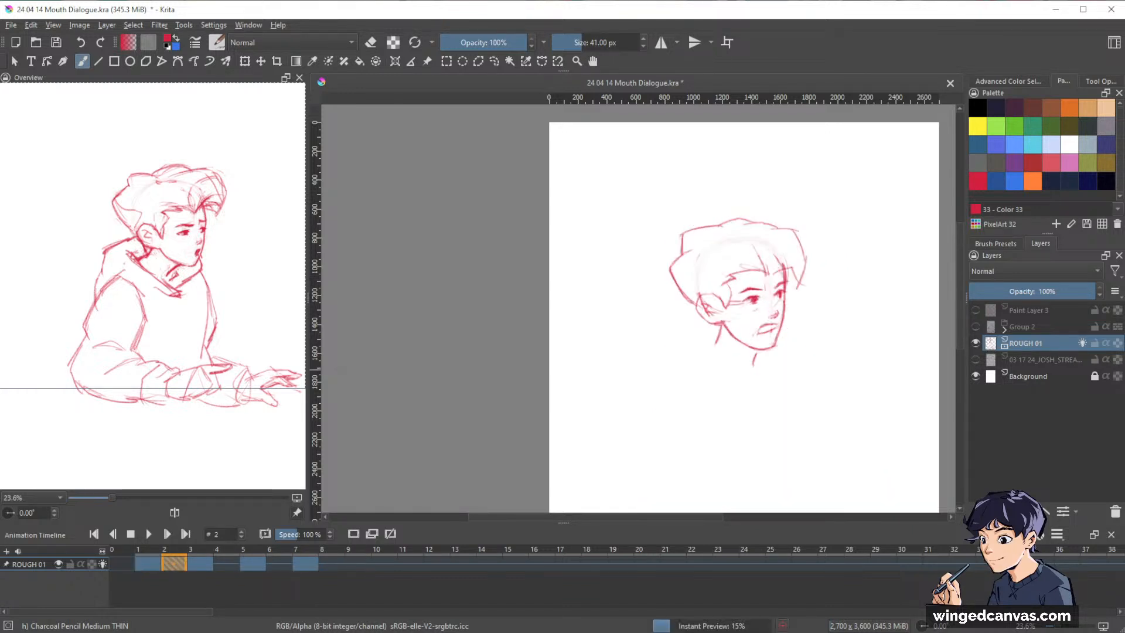
Flip repeatedly between frames 1, 2, 3 and 5 to judge how the in-between head moves, ending on frame 2.
key(Down)
key(Down)
key(Down)
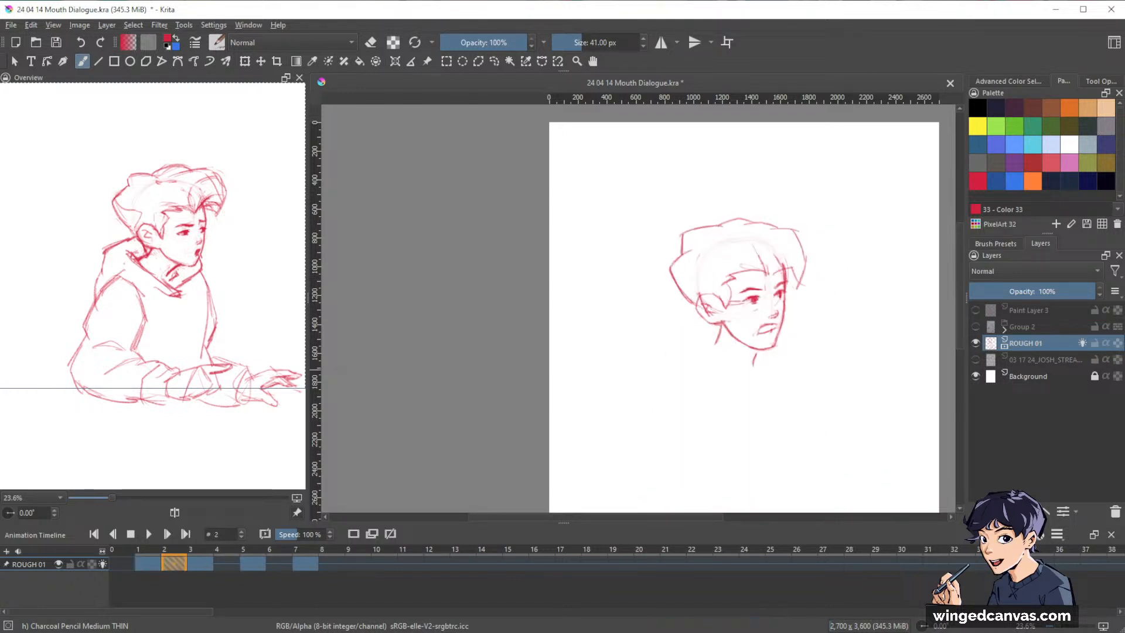
key(Up)
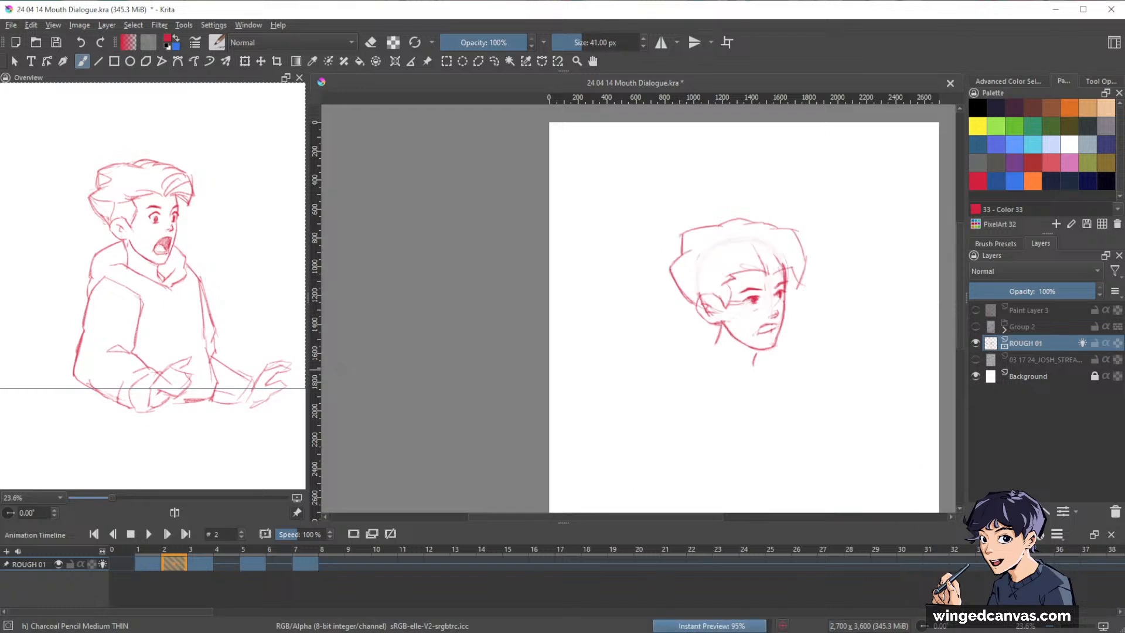
key(Down)
key(Up)
key(Up)
key(Up)
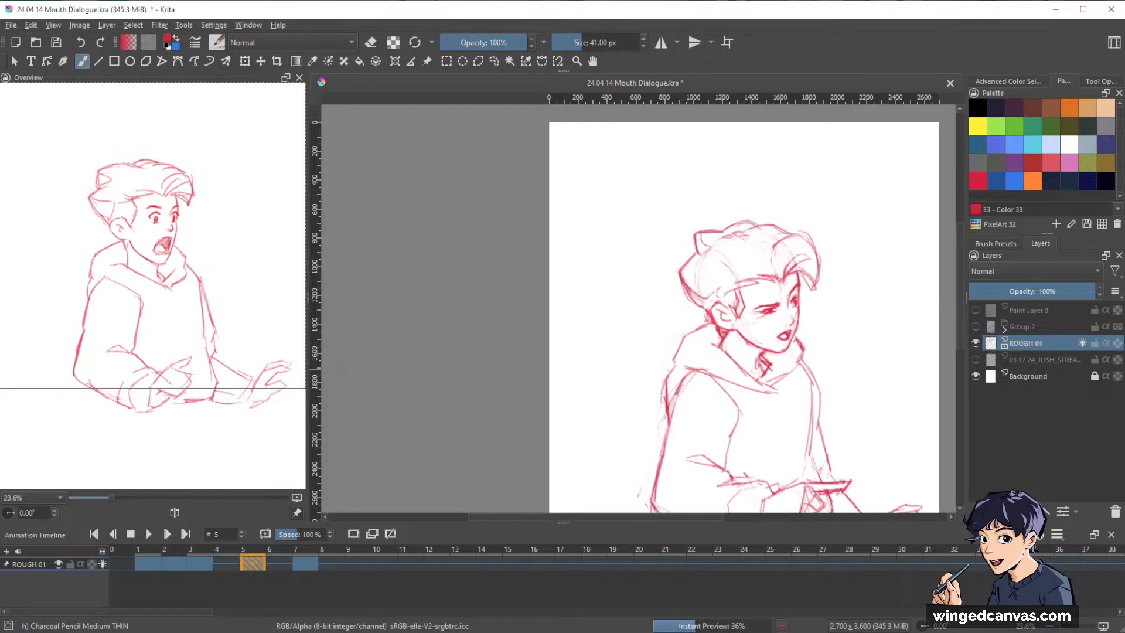
key(Down)
key(Down)
key(Down)
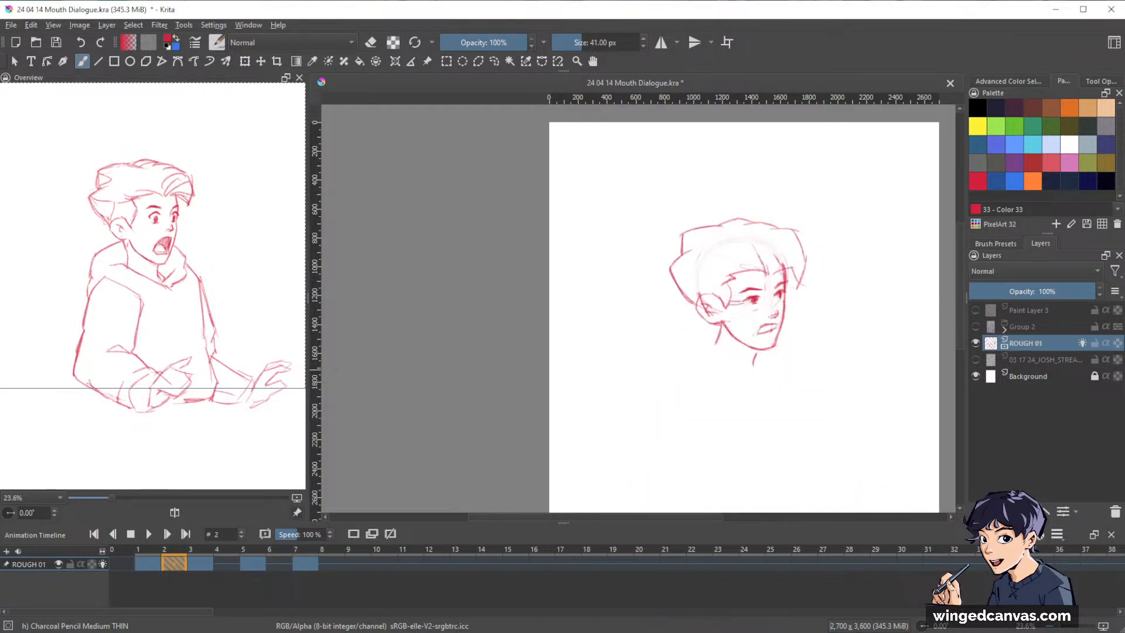
key(Up)
key(Up)
key(Up)
key(Up)
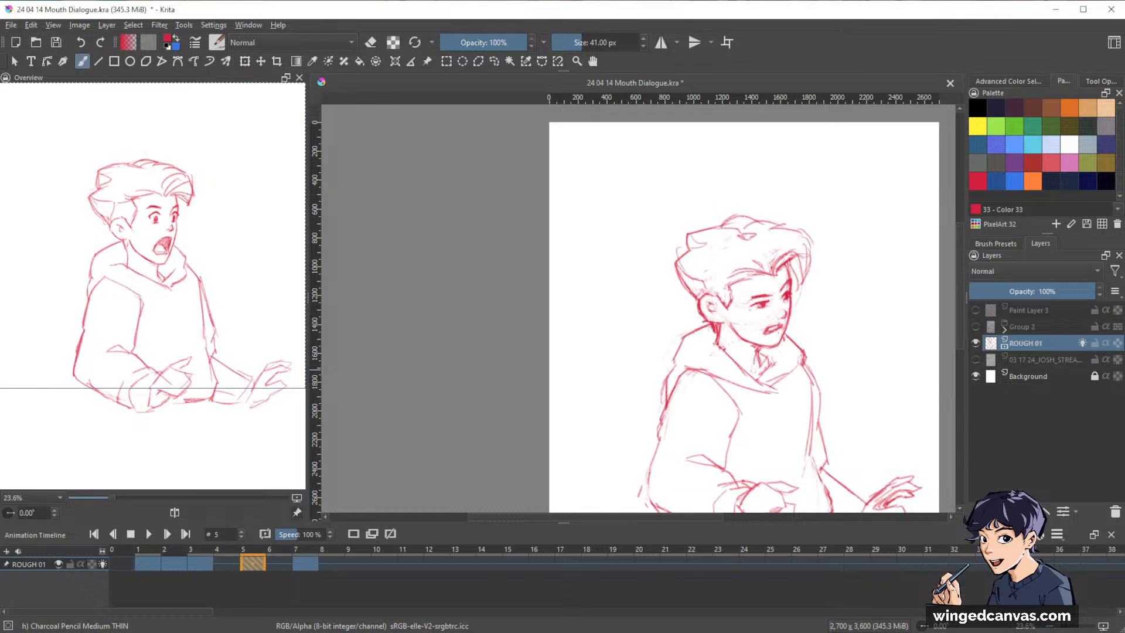
key(Down)
key(Down)
key(Down)
key(Down)
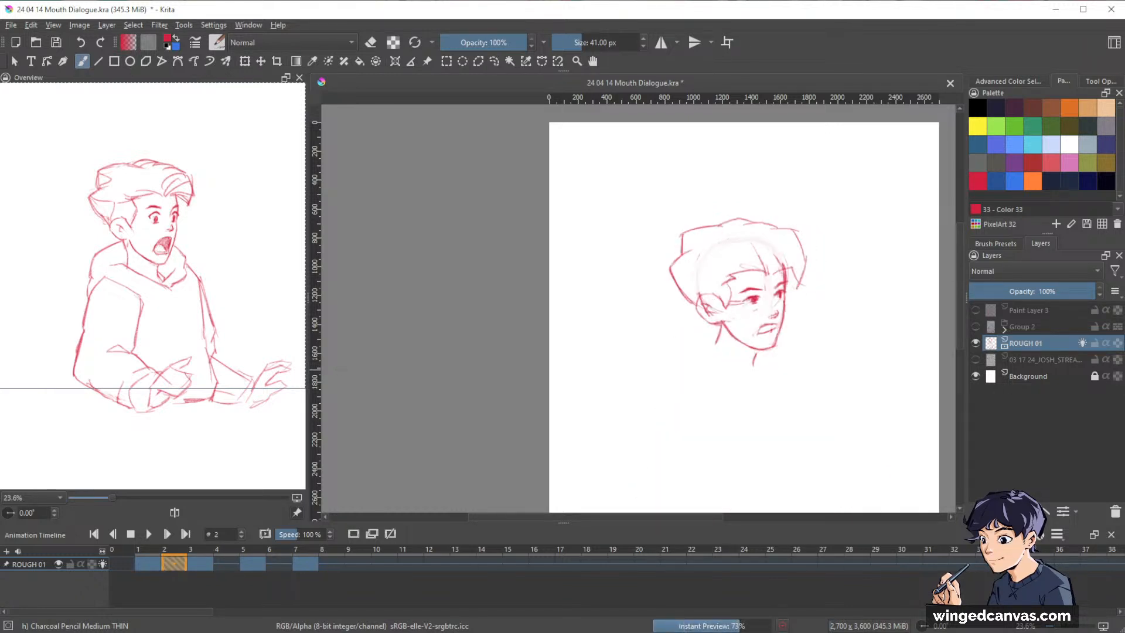
key(Up)
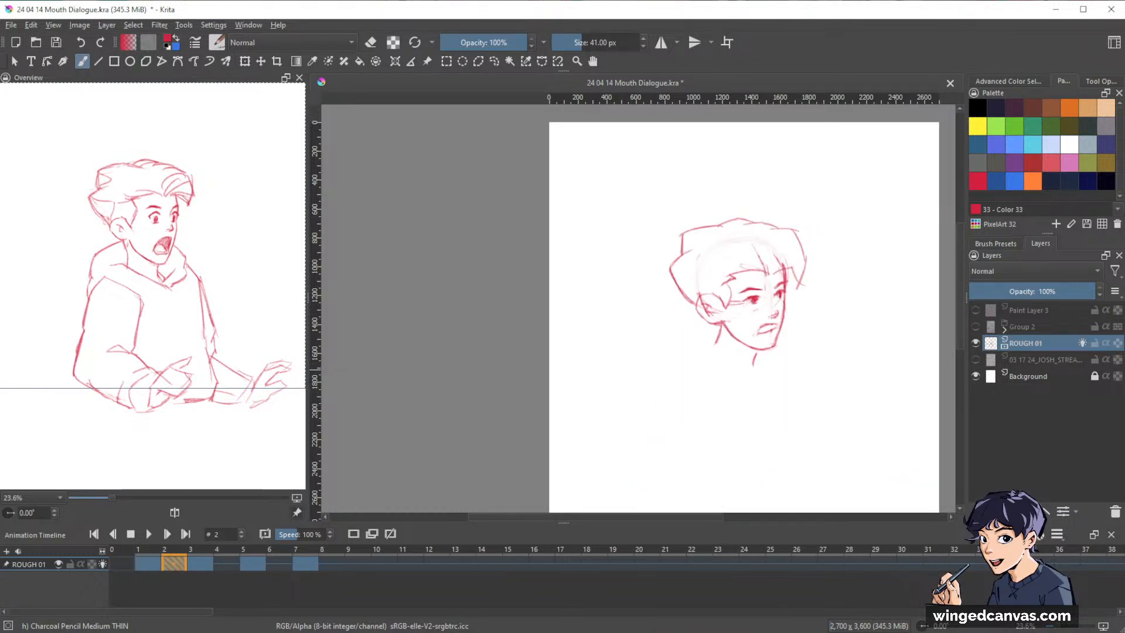
key(Down)
key(Up)
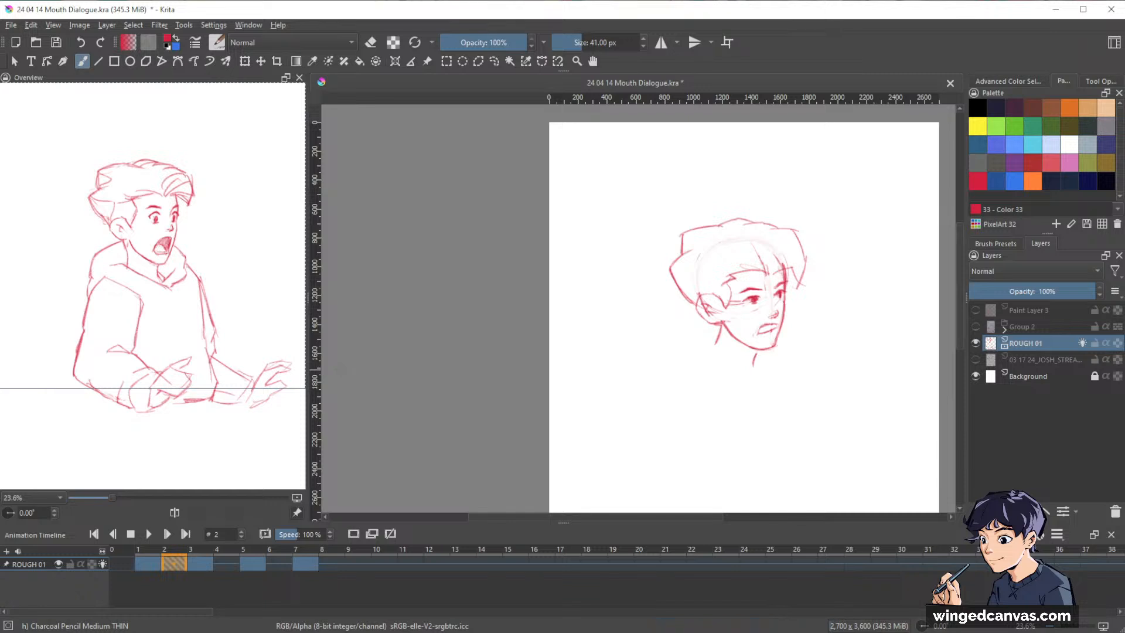
key(Down)
key(Up)
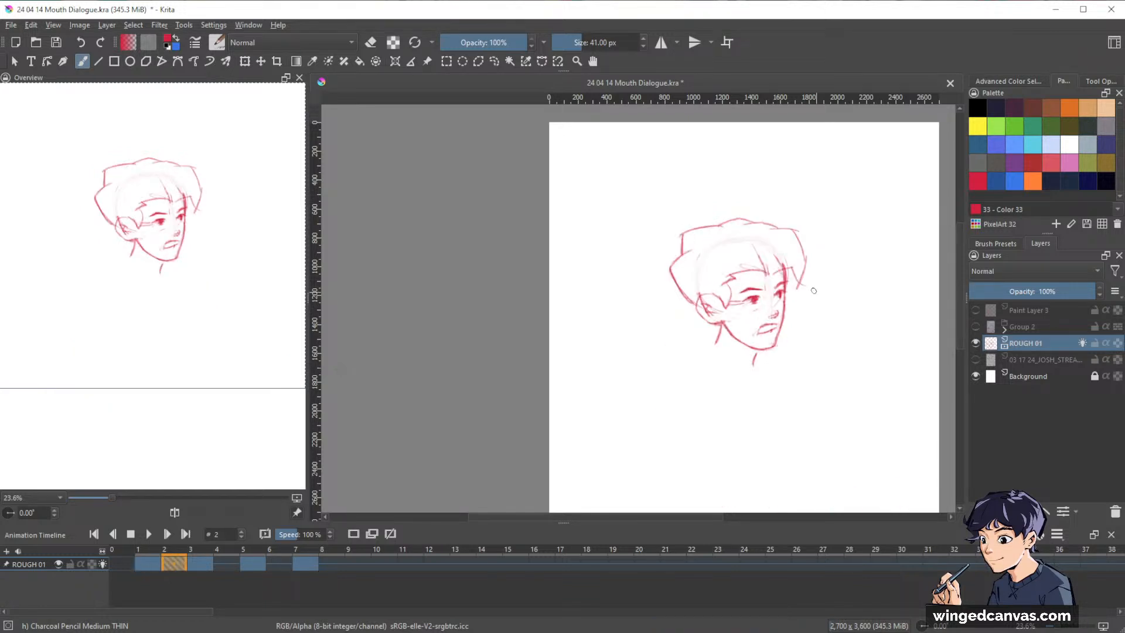
Replace frame 2's closed mouth with a shaded open mouth and redraw the front neck line below the chin.
drag(787, 325, 866, 246)
key(e)
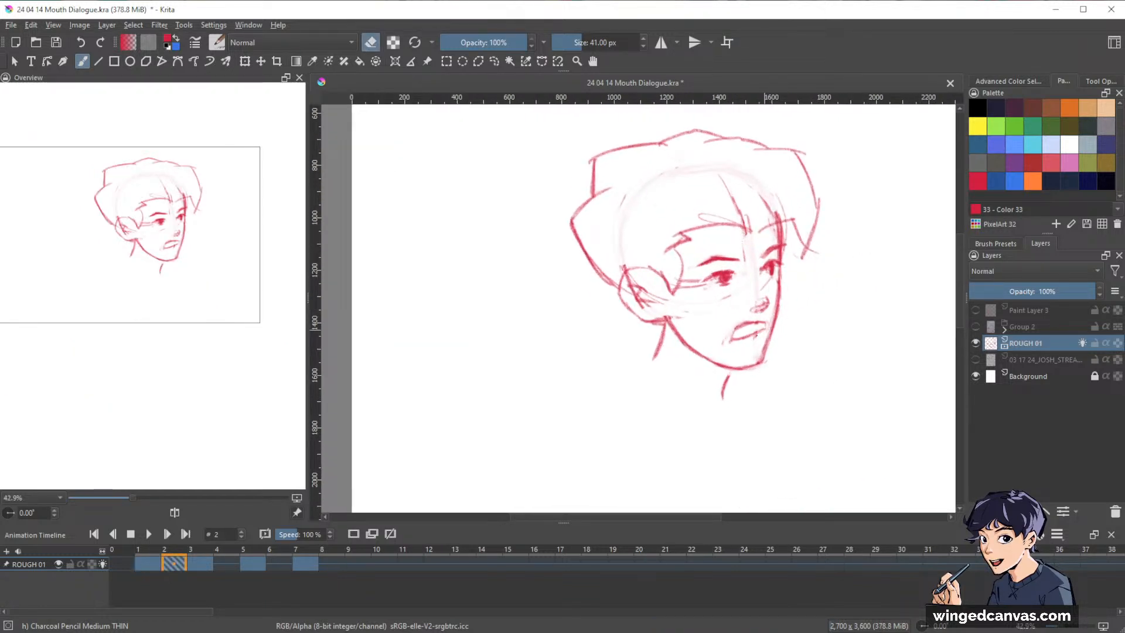
key(e)
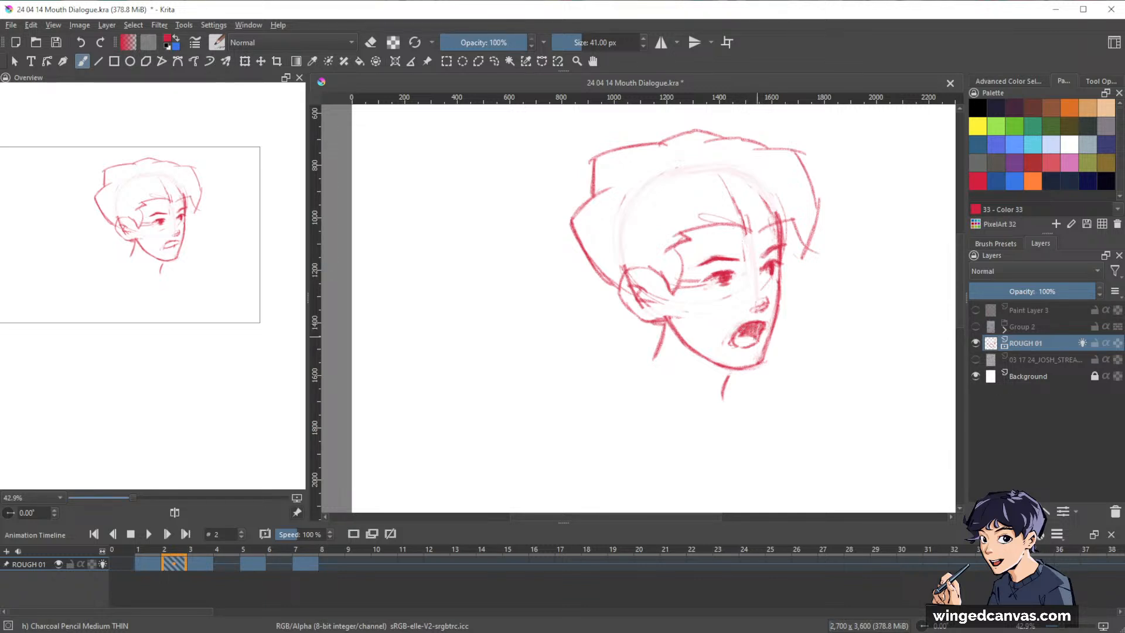
drag(733, 371, 721, 399)
View the whole figure and step through frames 1 to 7 to check the motion with the open mouth.
key(minus)
key(minus)
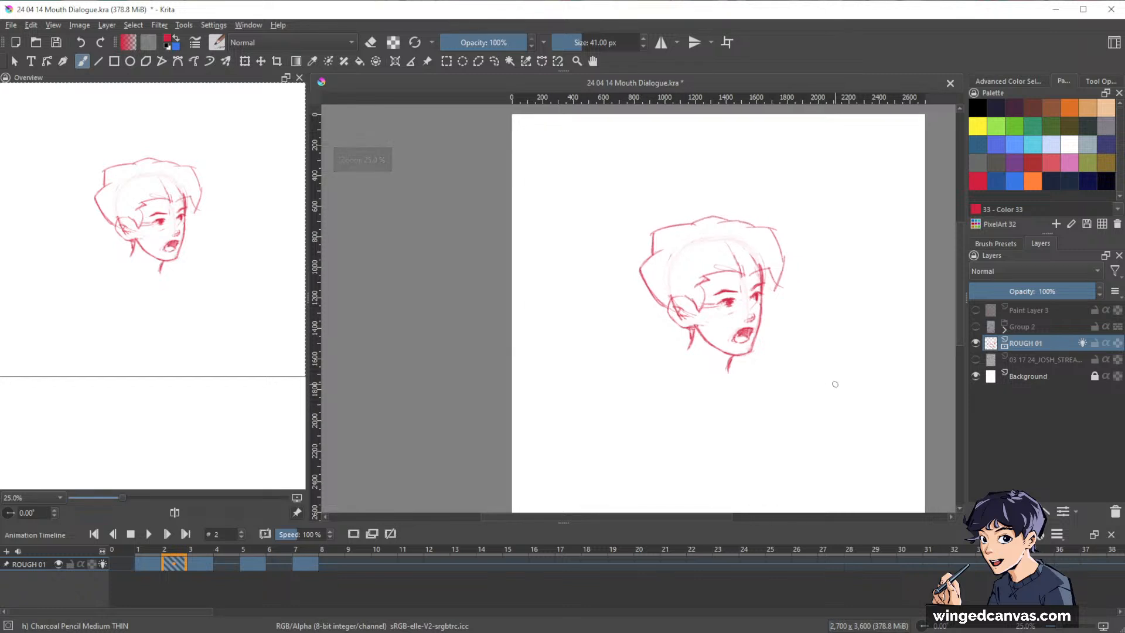
key(Left)
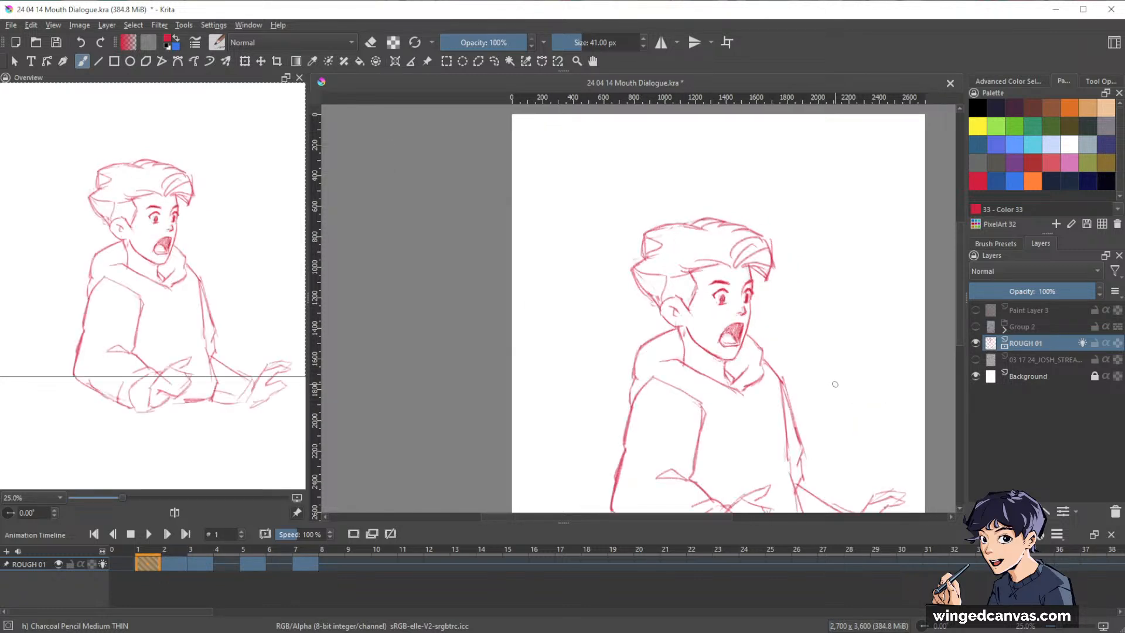
drag(825, 320, 796, 328)
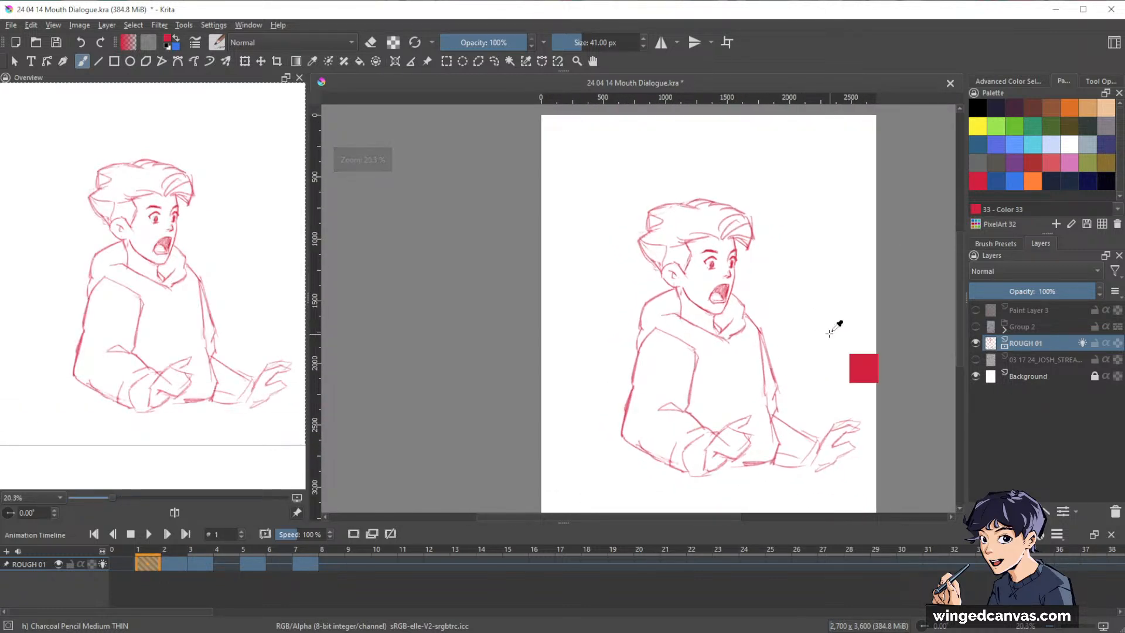
key(Right)
key(Right)
key(Right)
key(Right)
key(Right)
key(Right)
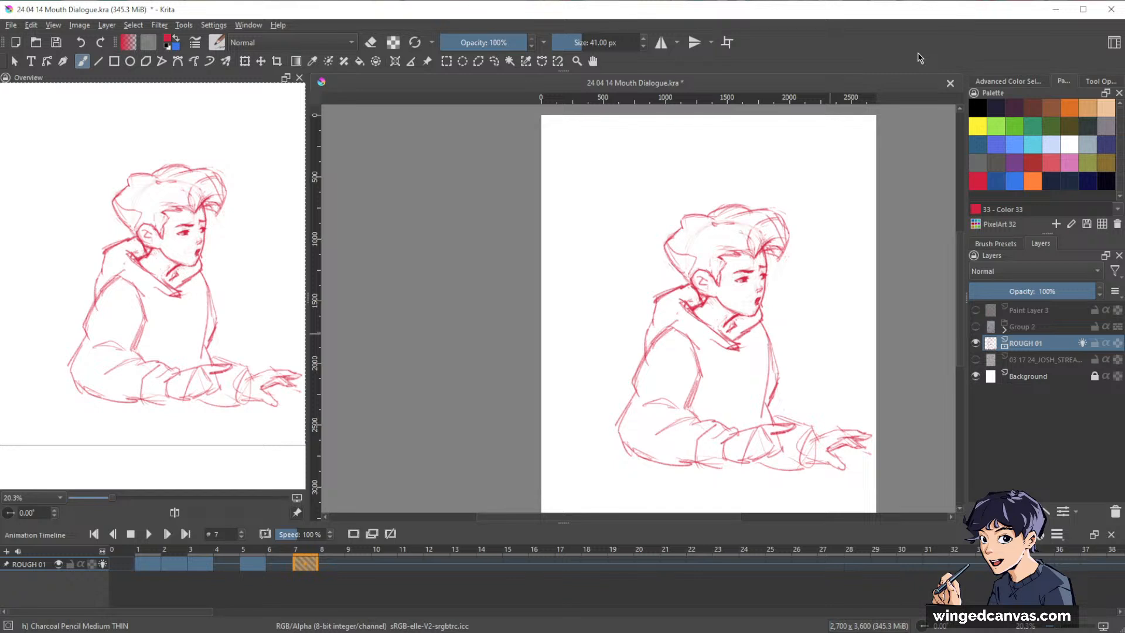
key(space)
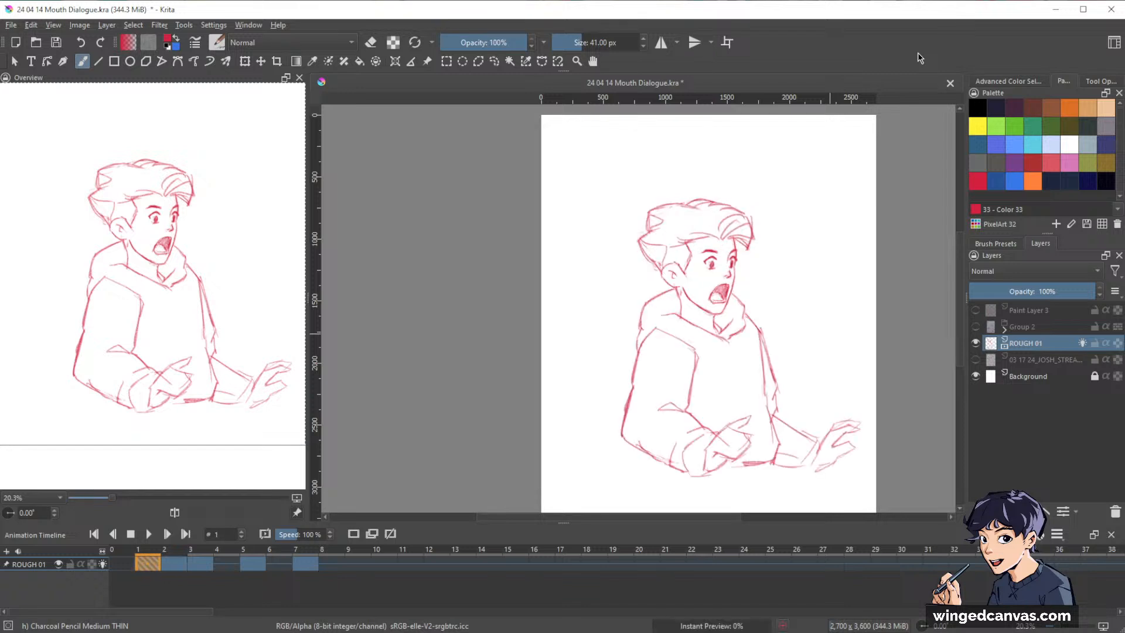
On frame 2, sketch the hairline across the forehead, the sideburn in front of the ear and the back hair tufts.
key(Right)
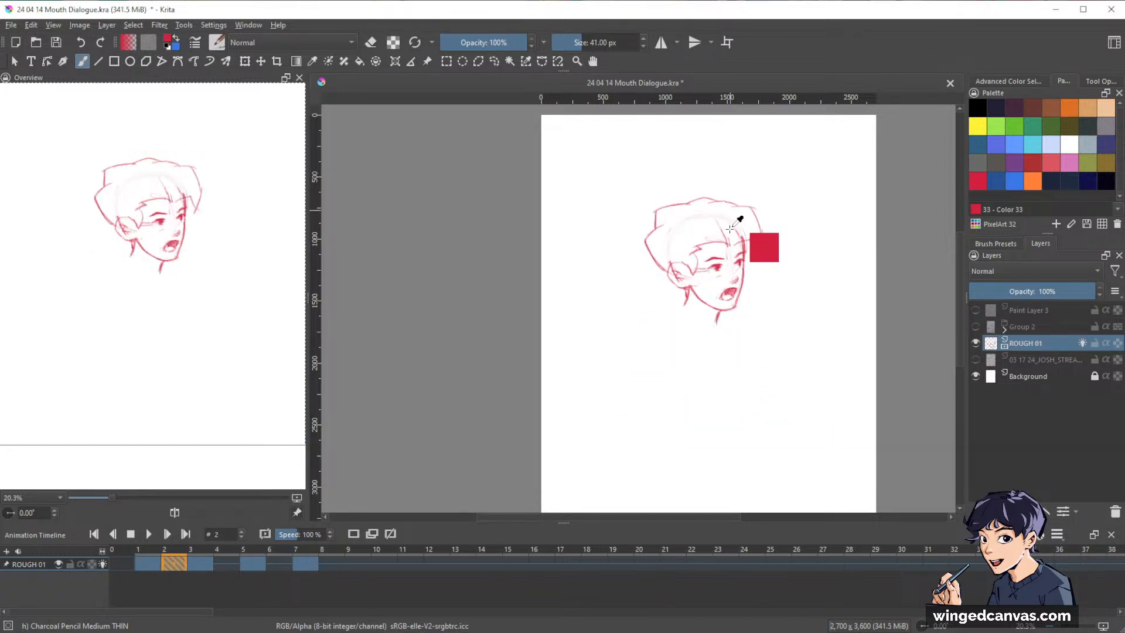
drag(706, 268, 786, 219)
drag(812, 307, 807, 352)
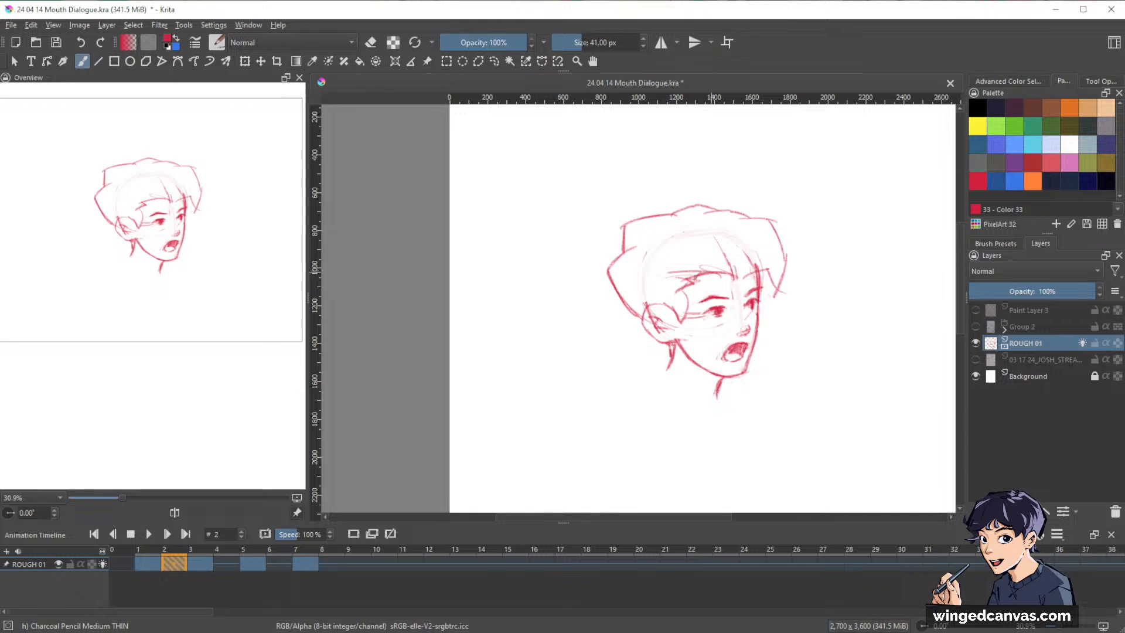
mouse_move(718, 268)
mouse_down()
mouse_move(640, 279)
mouse_move(652, 227)
mouse_up()
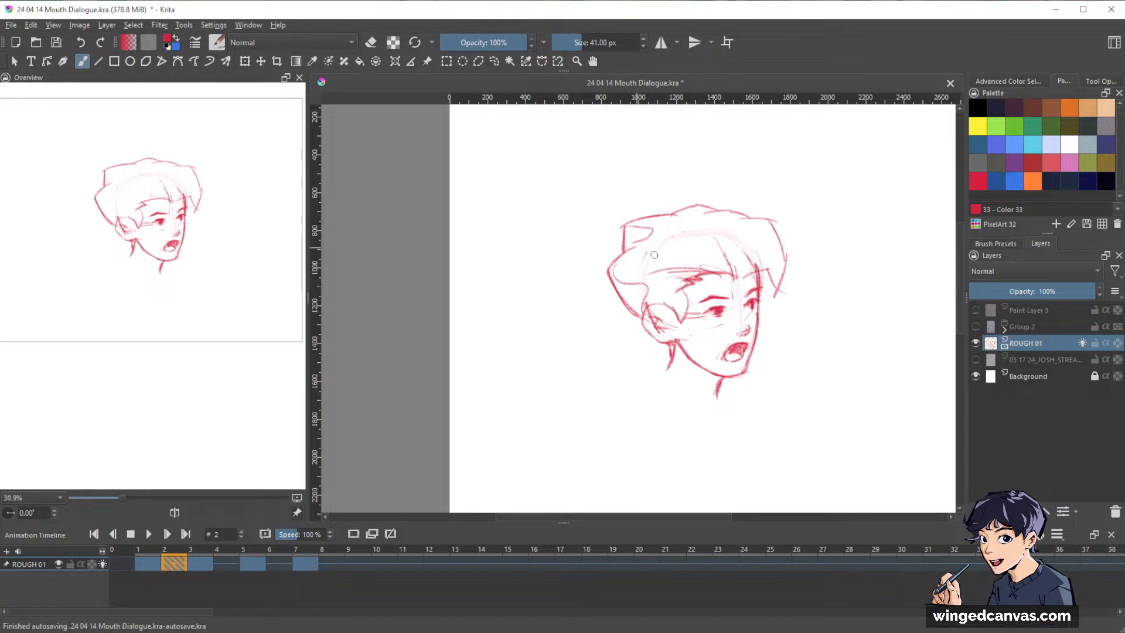
drag(693, 293, 689, 322)
drag(904, 362, 860, 338)
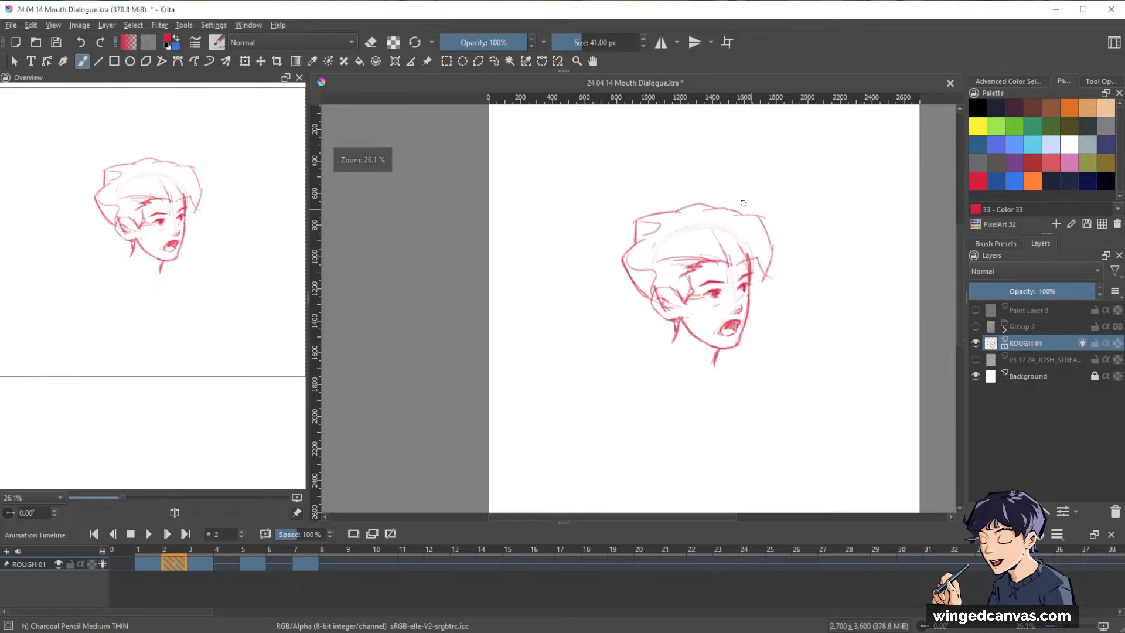
Draw the swept front hair strands over frame 2's forehead and clean them up with the eraser mode.
drag(719, 222, 734, 214)
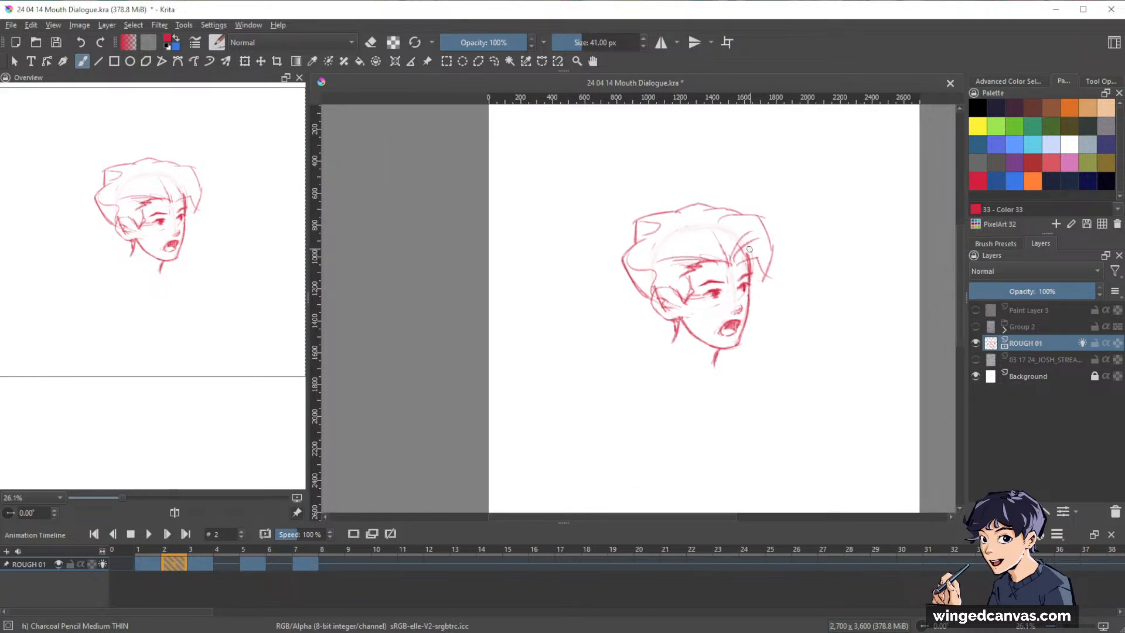
drag(809, 264, 793, 207)
key(e)
mouse_move(724, 265)
mouse_down()
mouse_move(725, 282)
mouse_move(722, 267)
mouse_up()
key(e)
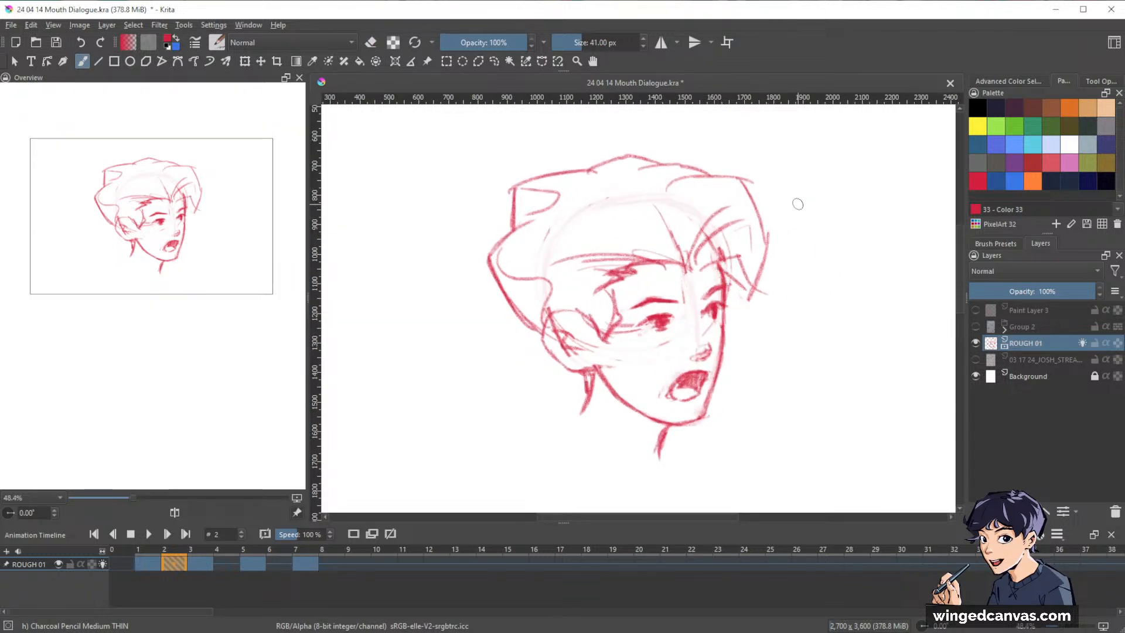
Flip back and forth through frames 1 to 5 to check frame 2's hair against the neighbouring drawings.
mouse_move(793, 205)
mouse_down()
mouse_move(824, 375)
mouse_move(871, 350)
mouse_move(833, 333)
mouse_up()
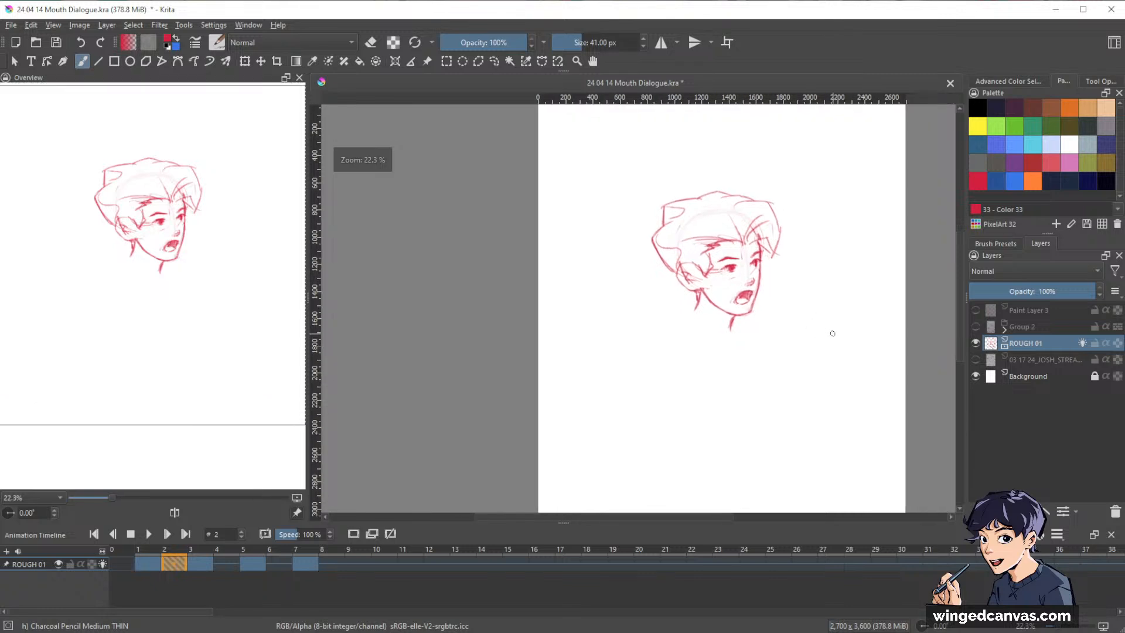
key(Left)
key(Left)
key(Right)
key(Right)
key(Right)
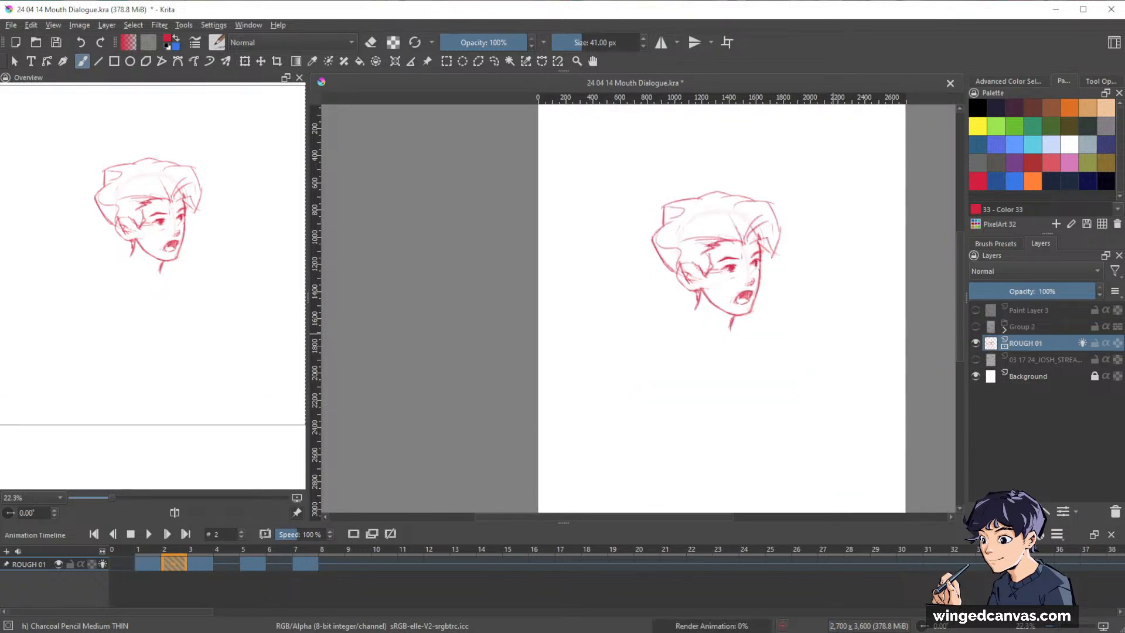
key(Right)
key(Right)
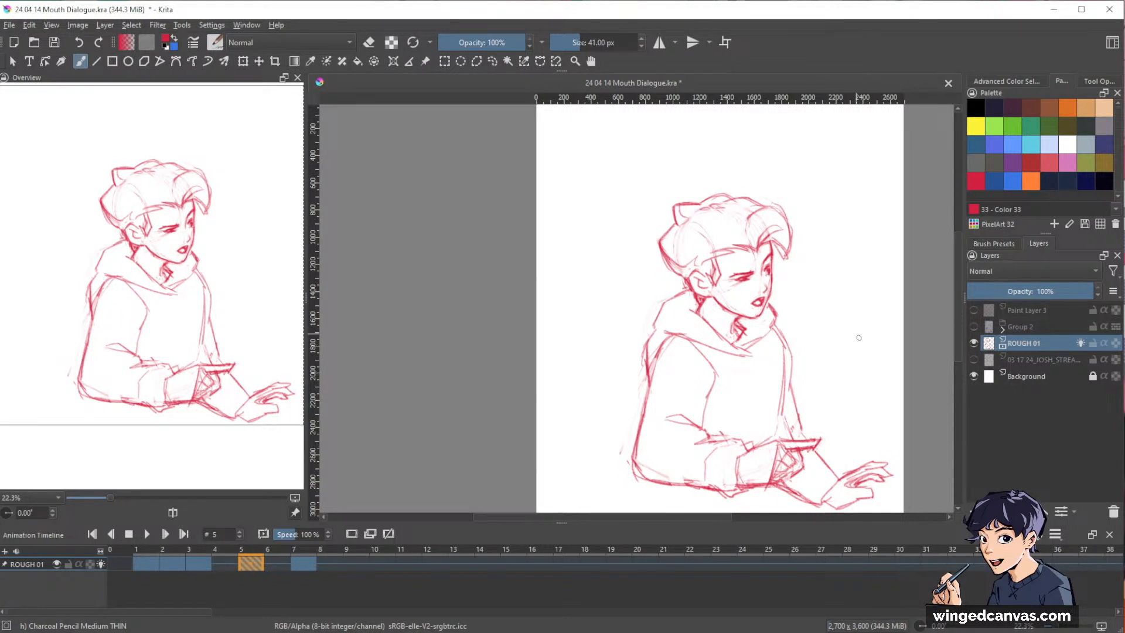
Start a blank drawing on frame 4 of ROUGH 01 with the onion skins of frames 3 and 5 as reference.
mouse_move(815, 352)
mouse_down()
mouse_move(828, 310)
mouse_move(809, 344)
mouse_move(795, 341)
mouse_up()
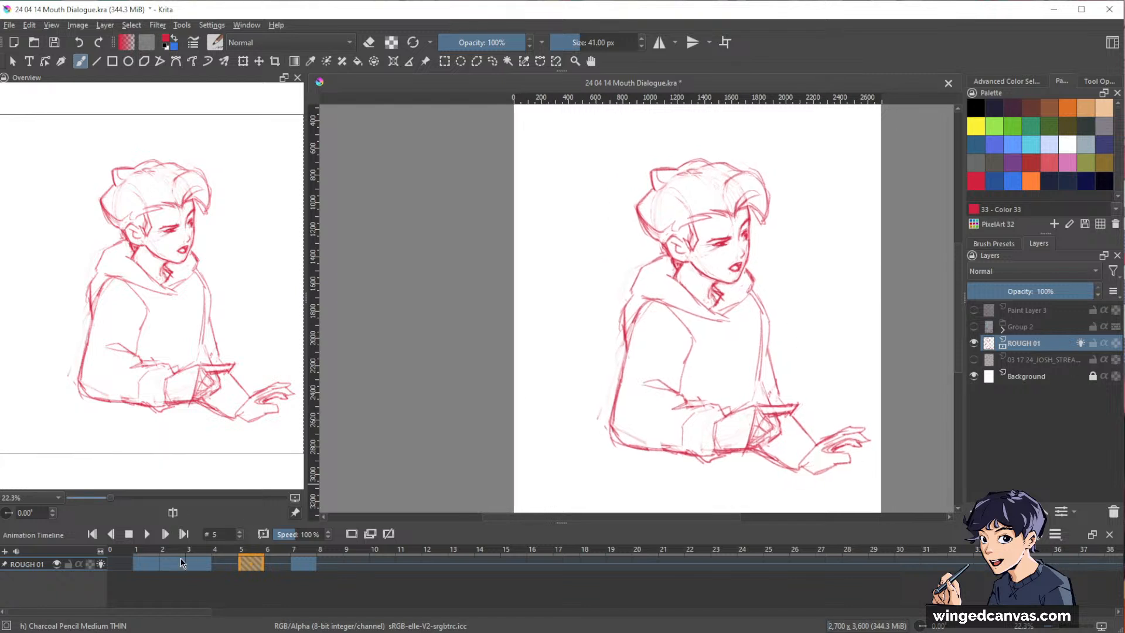
click(179, 561)
click(224, 564)
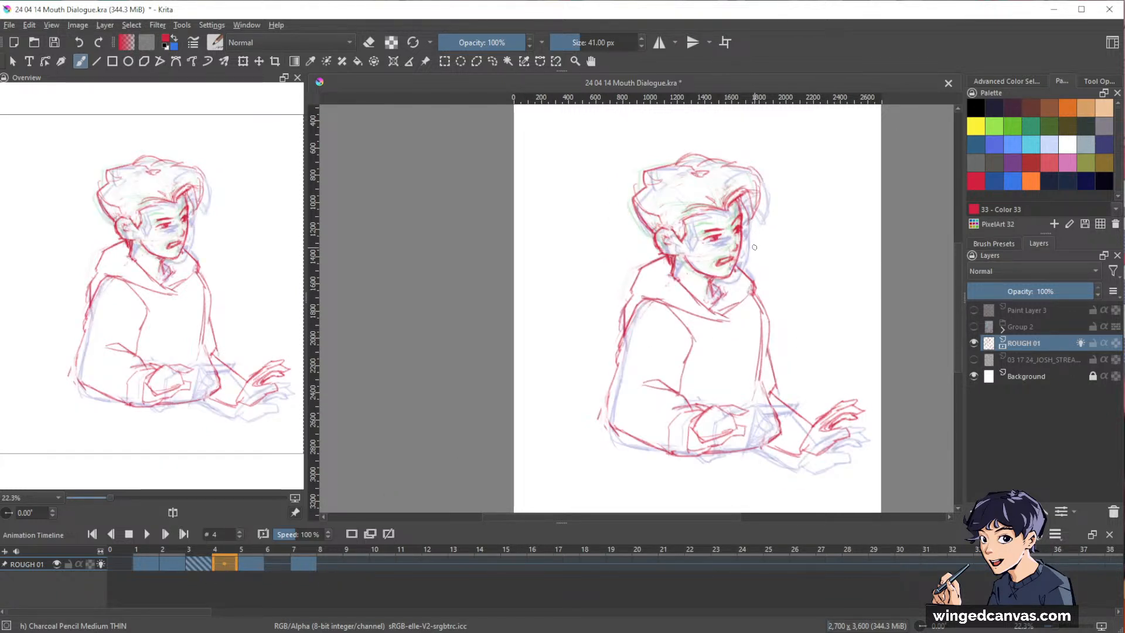
key(e)
drag(746, 228, 778, 203)
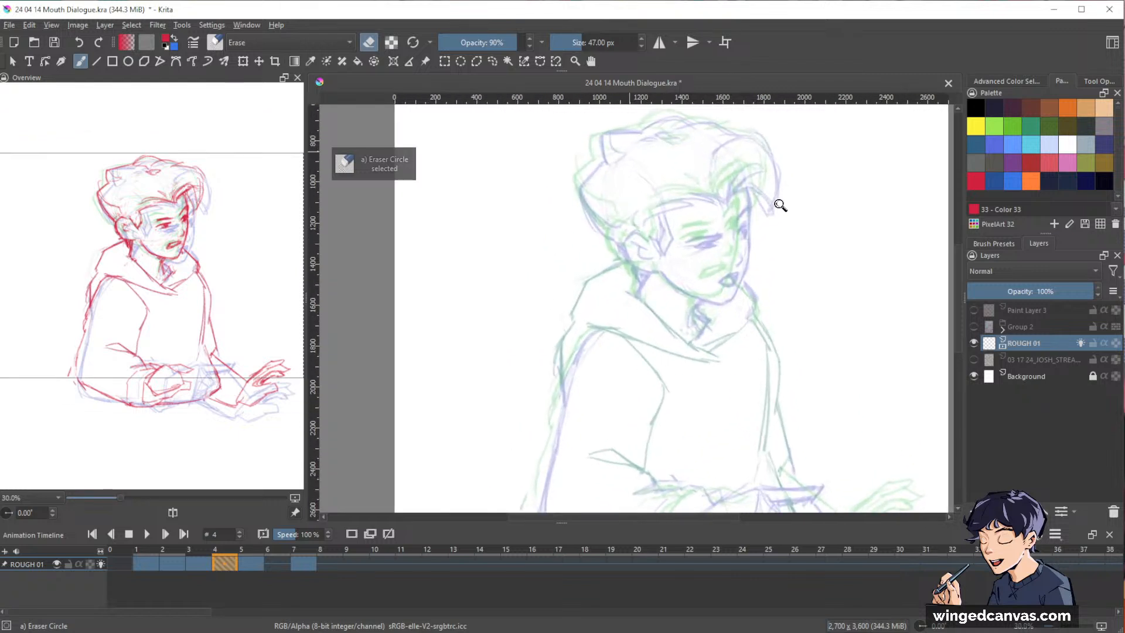
With the Charcoal Pencil Medium THIN brush, sketch the far side of the face and the jawline up to the ear on frame 4.
mouse_move(808, 297)
mouse_down()
mouse_move(816, 328)
mouse_move(798, 288)
mouse_up()
key(/)
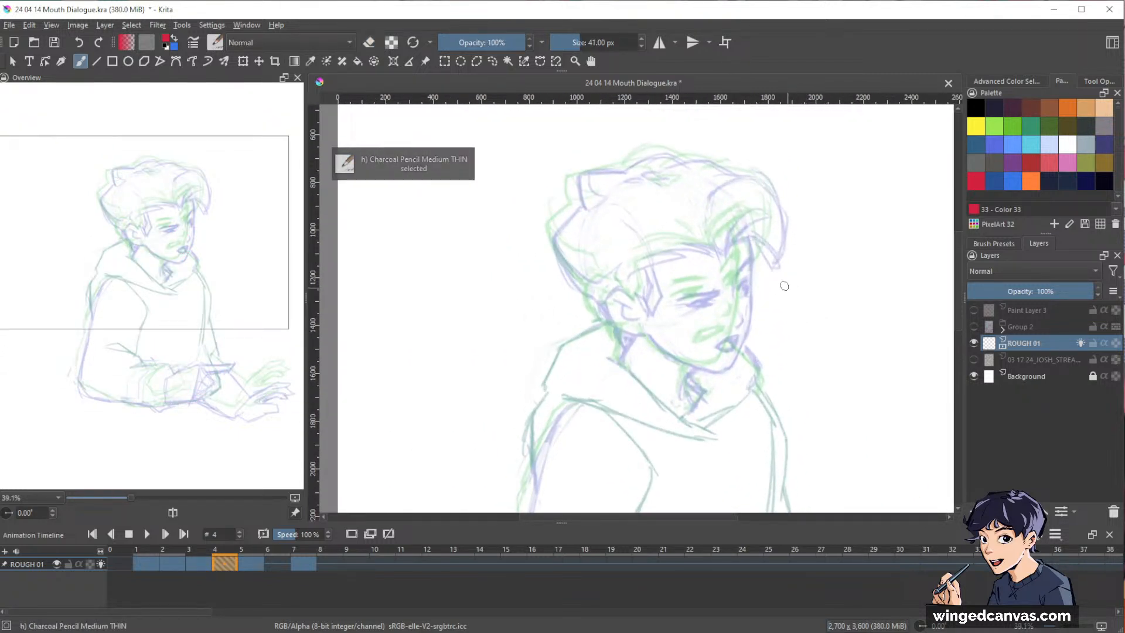
drag(740, 241, 744, 262)
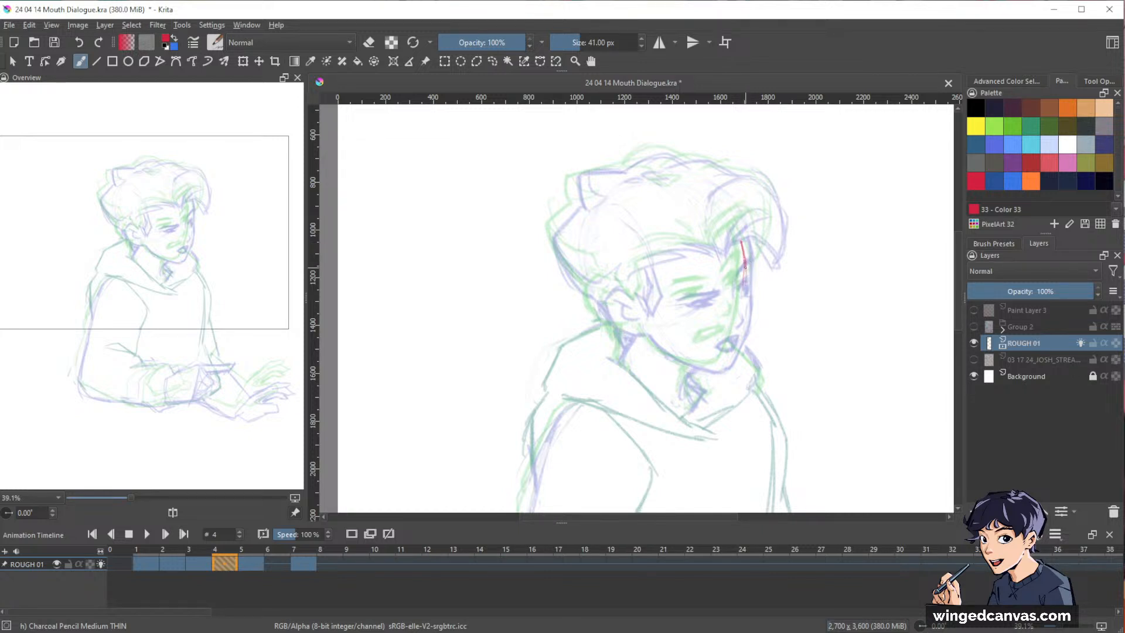
mouse_move(746, 266)
mouse_down()
mouse_move(741, 334)
mouse_move(725, 358)
mouse_up()
drag(744, 316, 724, 363)
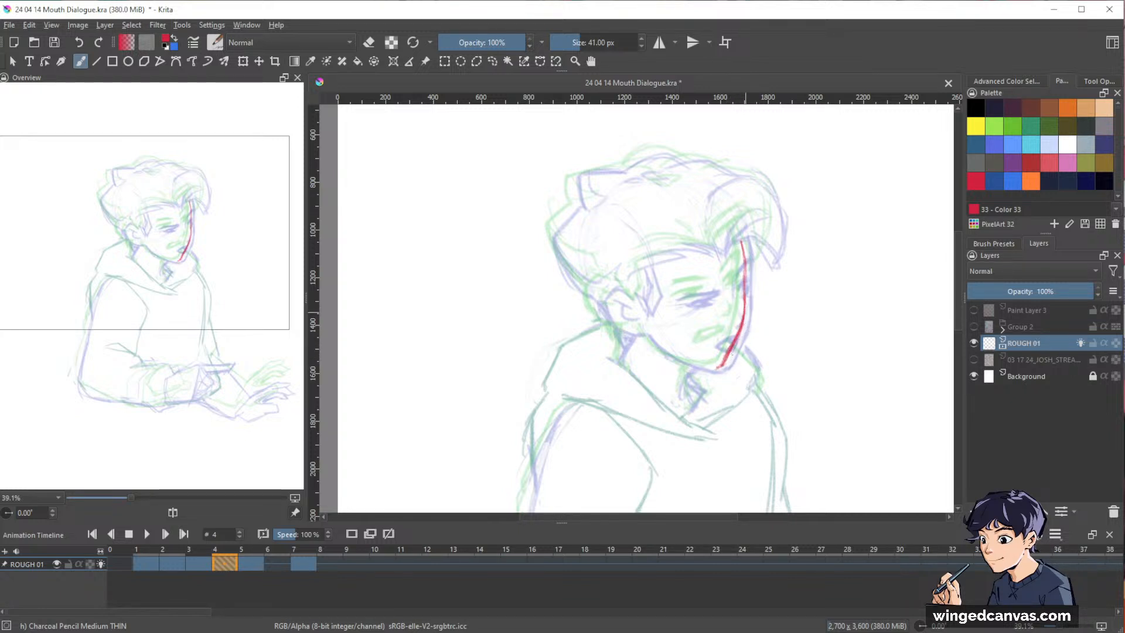
key(e)
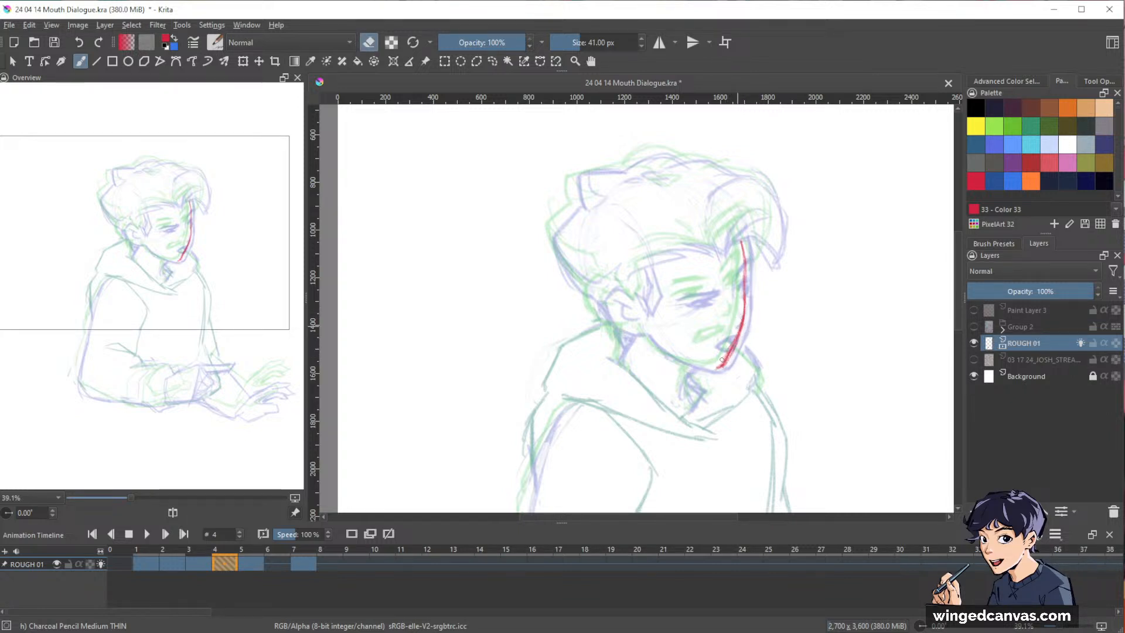
key(e)
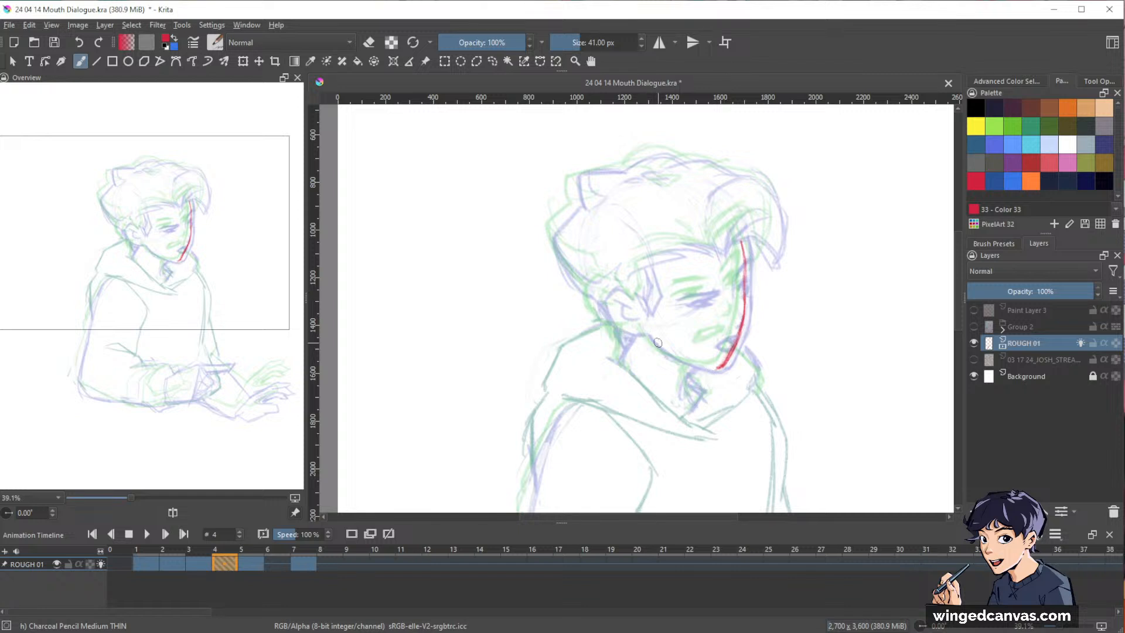
mouse_move(642, 333)
mouse_down()
mouse_move(676, 360)
mouse_move(716, 370)
mouse_up()
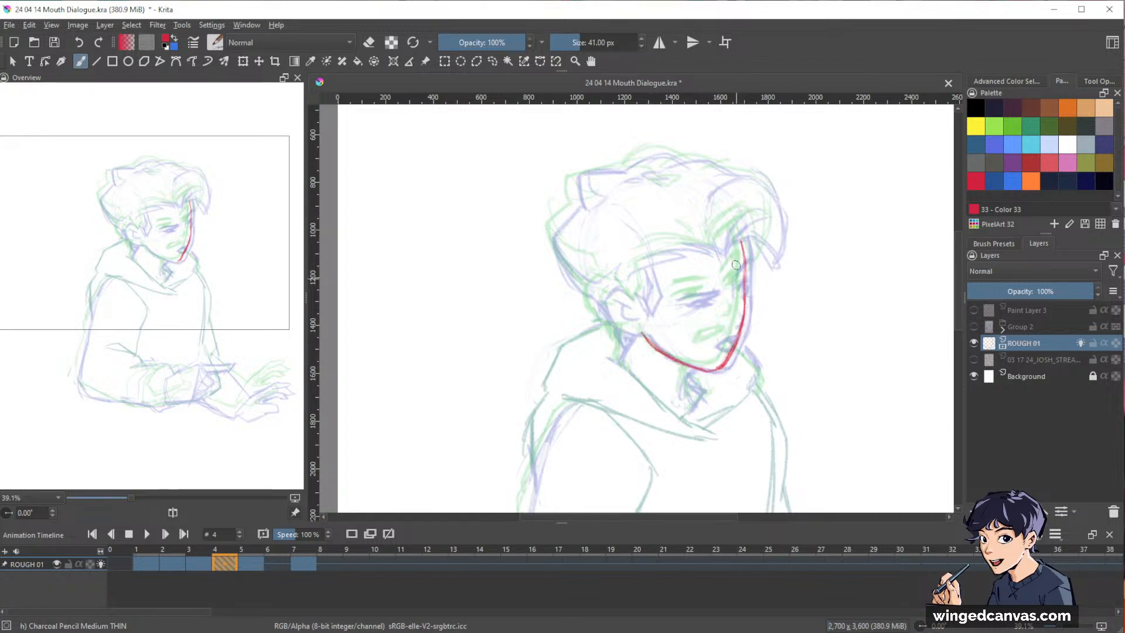
Sketch the vertical centre line and both eyebrows on frame 4's face, and lighten the top of the centre line with the eraser mode.
drag(711, 237, 724, 341)
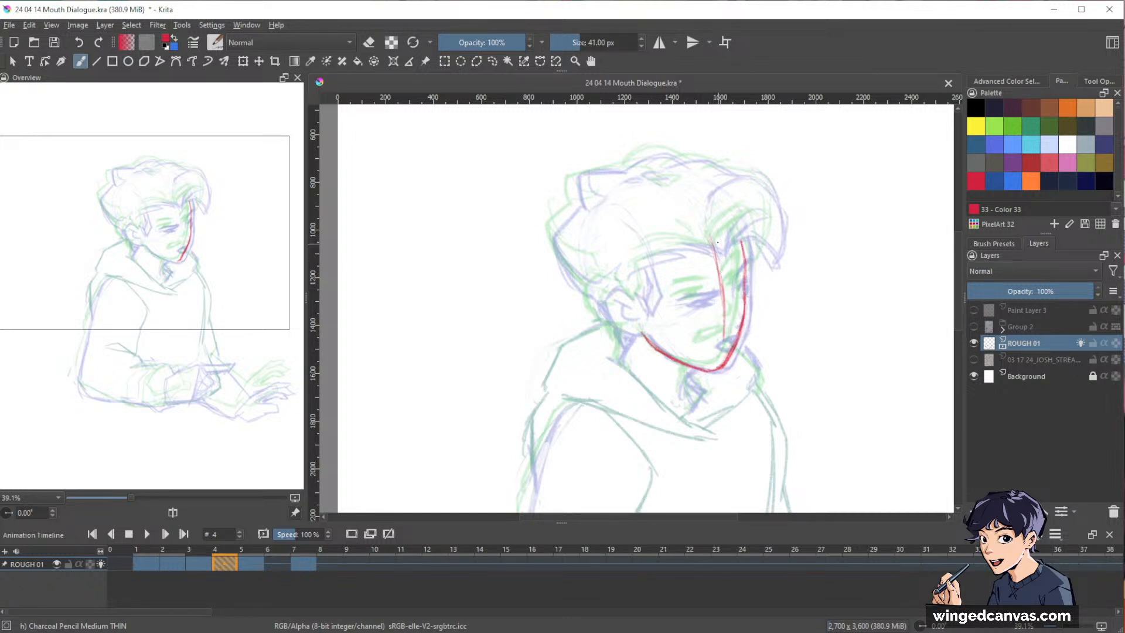
drag(713, 241, 724, 339)
drag(725, 297, 722, 365)
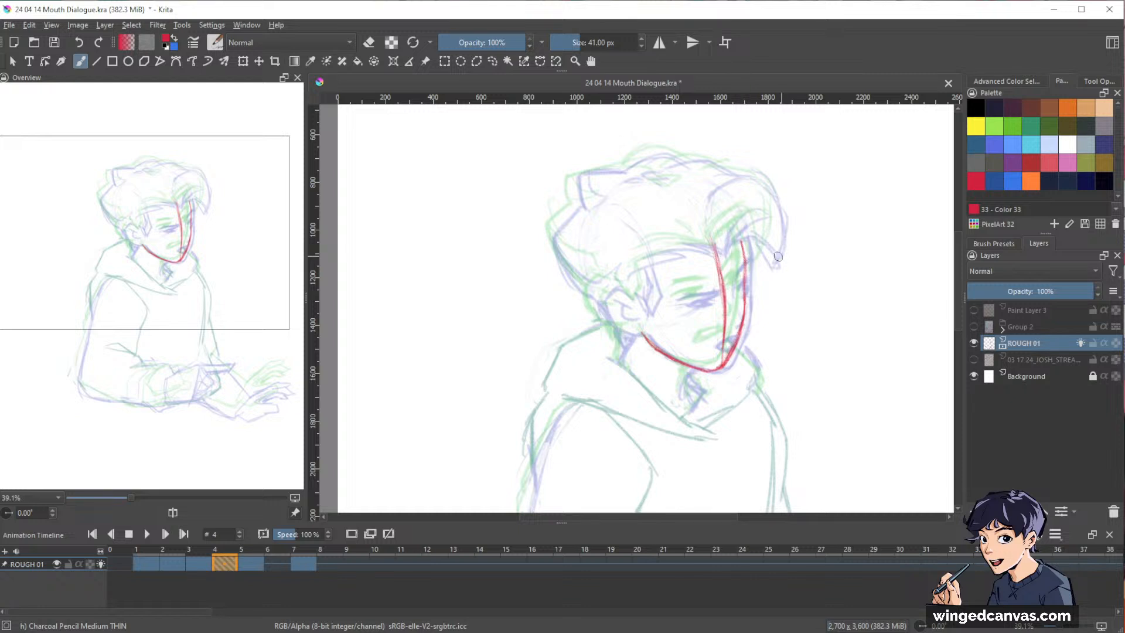
drag(729, 277, 750, 260)
mouse_move(690, 292)
mouse_down()
mouse_move(712, 285)
mouse_move(676, 295)
mouse_up()
key(e)
mouse_move(716, 246)
mouse_down()
mouse_move(725, 305)
mouse_move(723, 284)
mouse_up()
key(e)
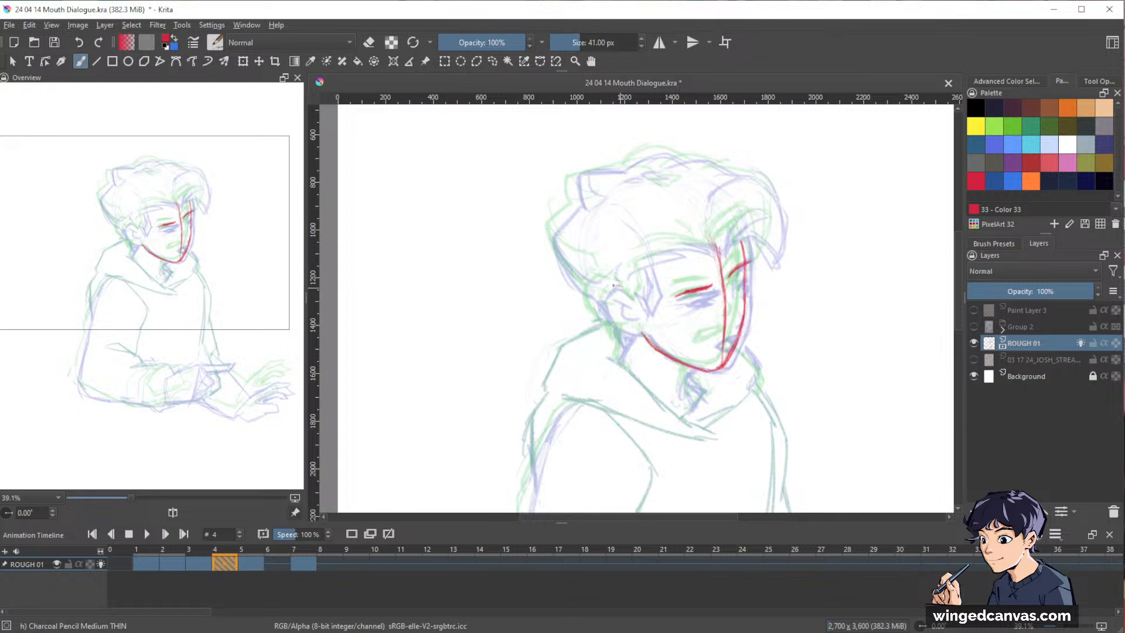
Draw the ear on frame 4, erasing its first outer contour and redrawing it with the inner ear detail.
mouse_move(599, 296)
mouse_down()
mouse_move(618, 333)
mouse_move(614, 286)
mouse_move(599, 296)
mouse_up()
key(e)
key(e)
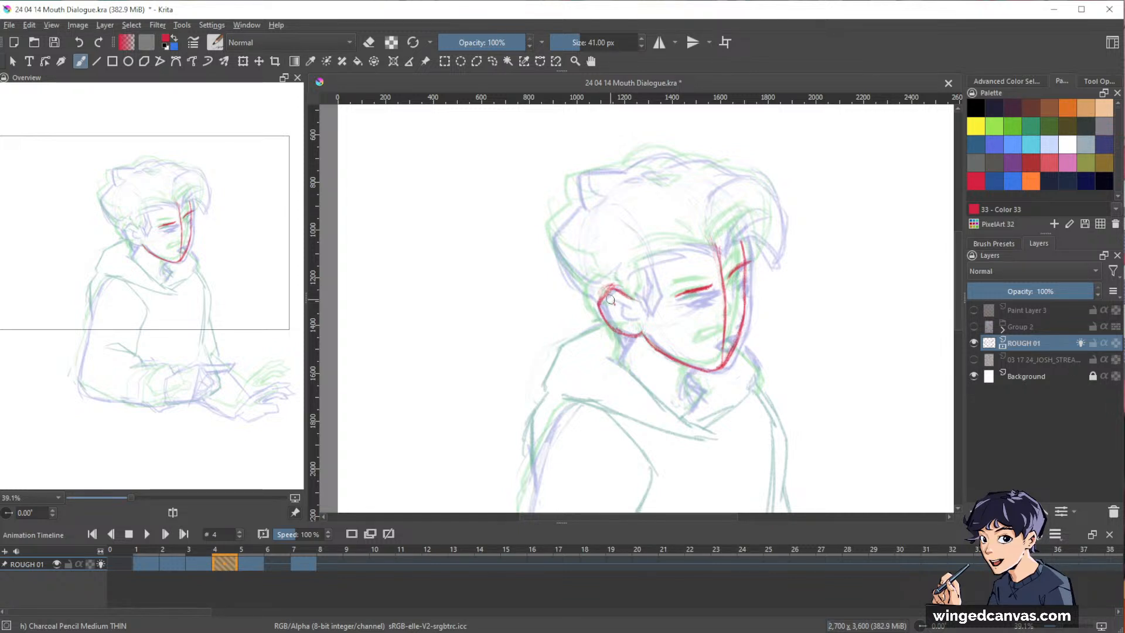
key(e)
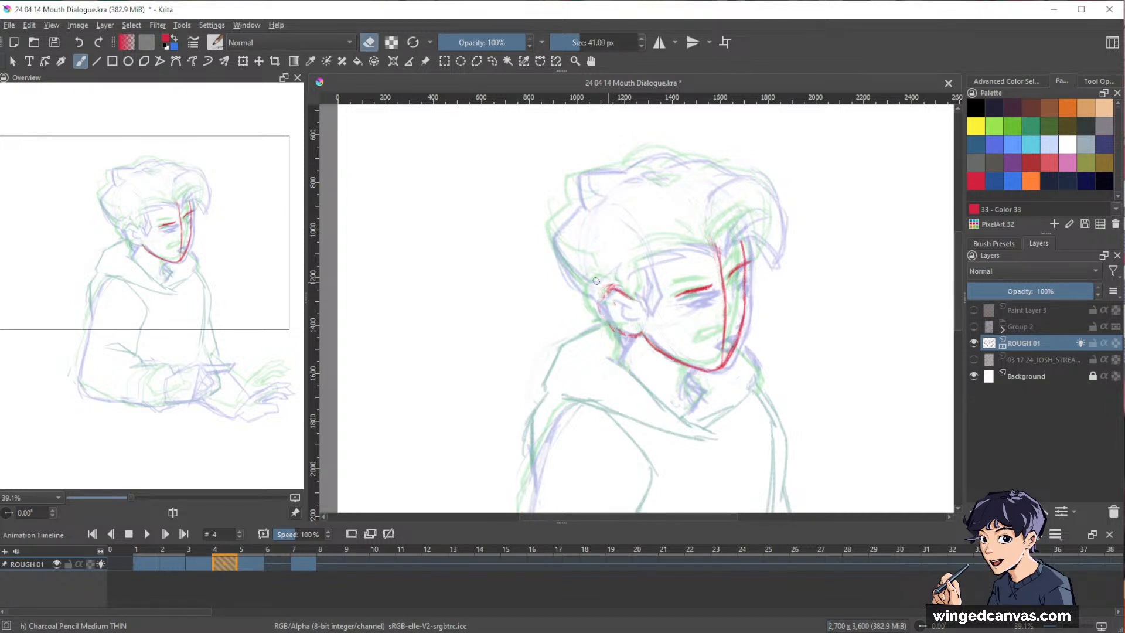
mouse_move(595, 281)
mouse_down()
mouse_move(633, 299)
mouse_move(599, 296)
mouse_move(628, 288)
mouse_up()
key(e)
mouse_move(603, 291)
mouse_down()
mouse_move(630, 292)
mouse_move(611, 328)
mouse_up()
mouse_move(596, 298)
mouse_down()
mouse_move(615, 331)
mouse_move(625, 302)
mouse_move(617, 307)
mouse_up()
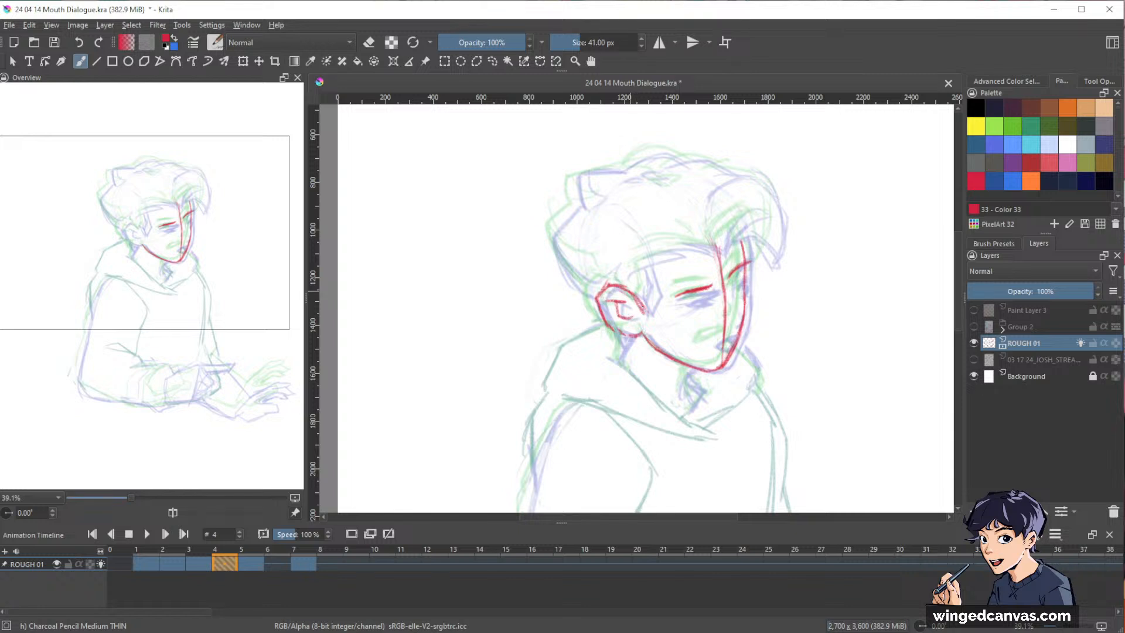
Sketch frame 4's sideburn, hairline and front hair roots plus the eye line across the face, comparing against frame 3.
mouse_move(644, 308)
mouse_down()
mouse_move(643, 270)
mouse_move(670, 256)
mouse_move(658, 251)
mouse_move(716, 246)
mouse_up()
mouse_move(755, 212)
mouse_down()
mouse_move(725, 246)
mouse_move(756, 232)
mouse_up()
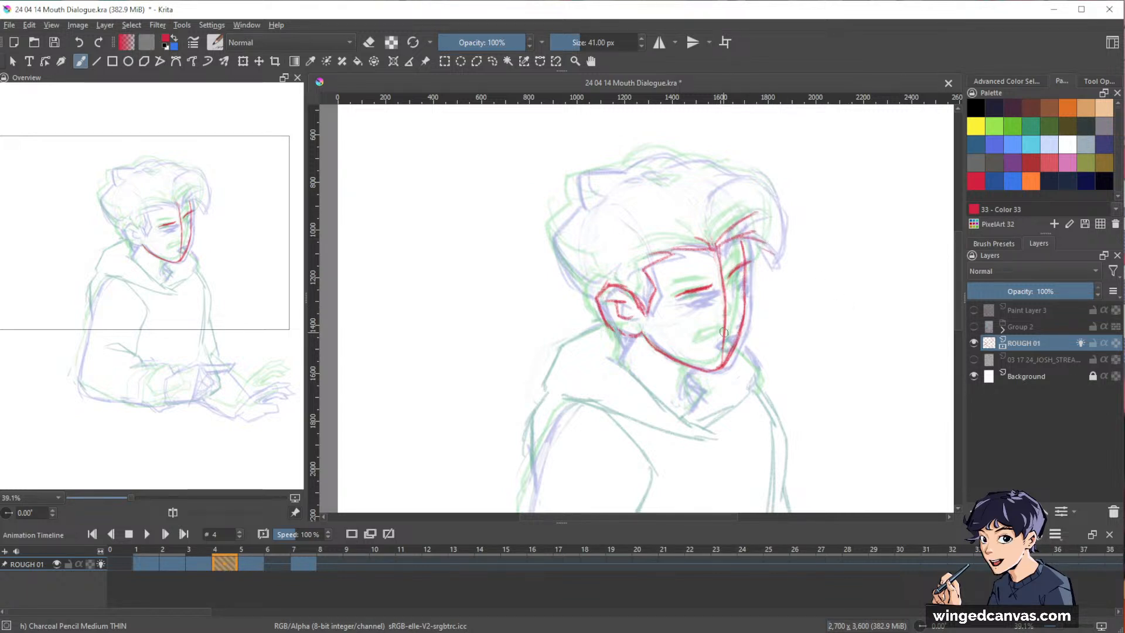
drag(689, 304, 740, 289)
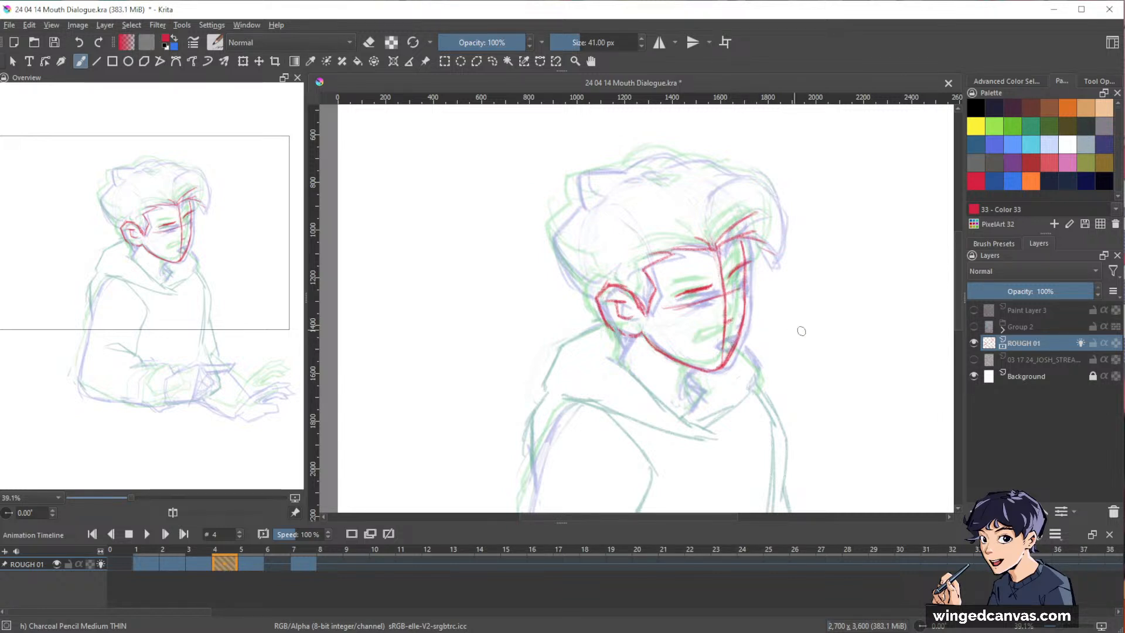
key(Left)
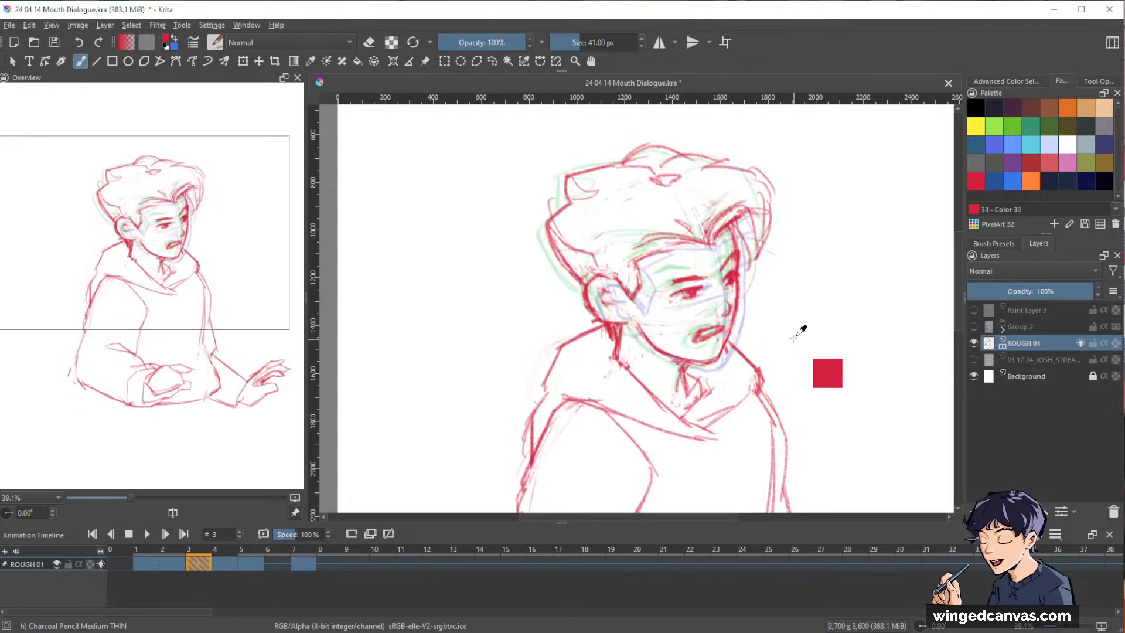
key(Right)
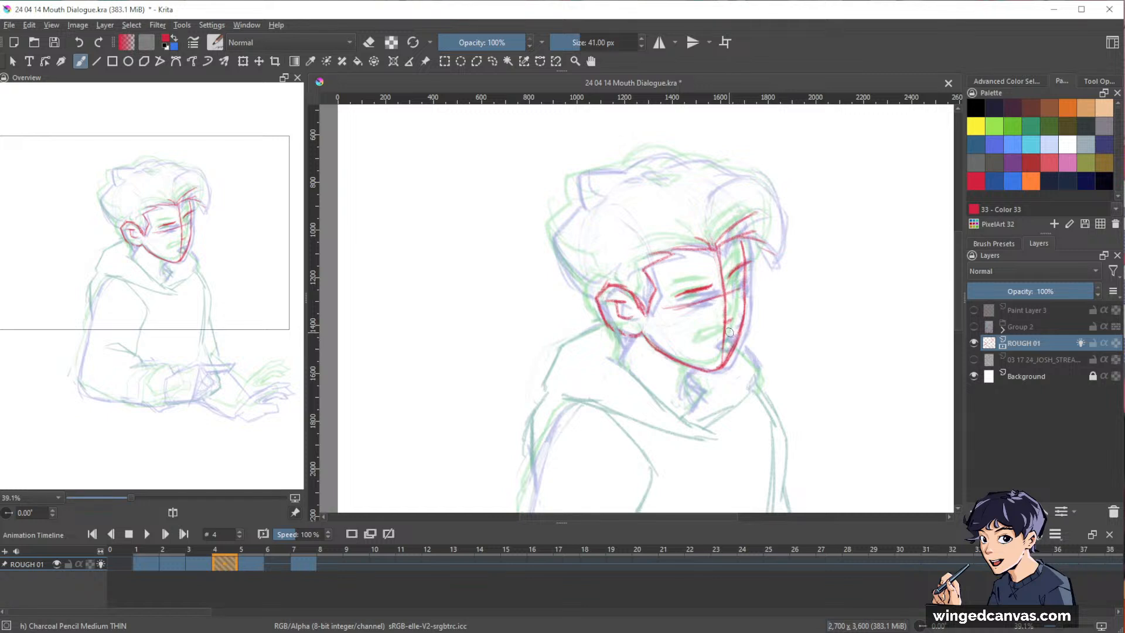
Draw the slightly open mouth on frame 4, halfway between the mouths of the onion-skinned neighbouring drawings.
mouse_move(726, 332)
mouse_down()
mouse_move(700, 345)
mouse_move(731, 331)
mouse_up()
key(e)
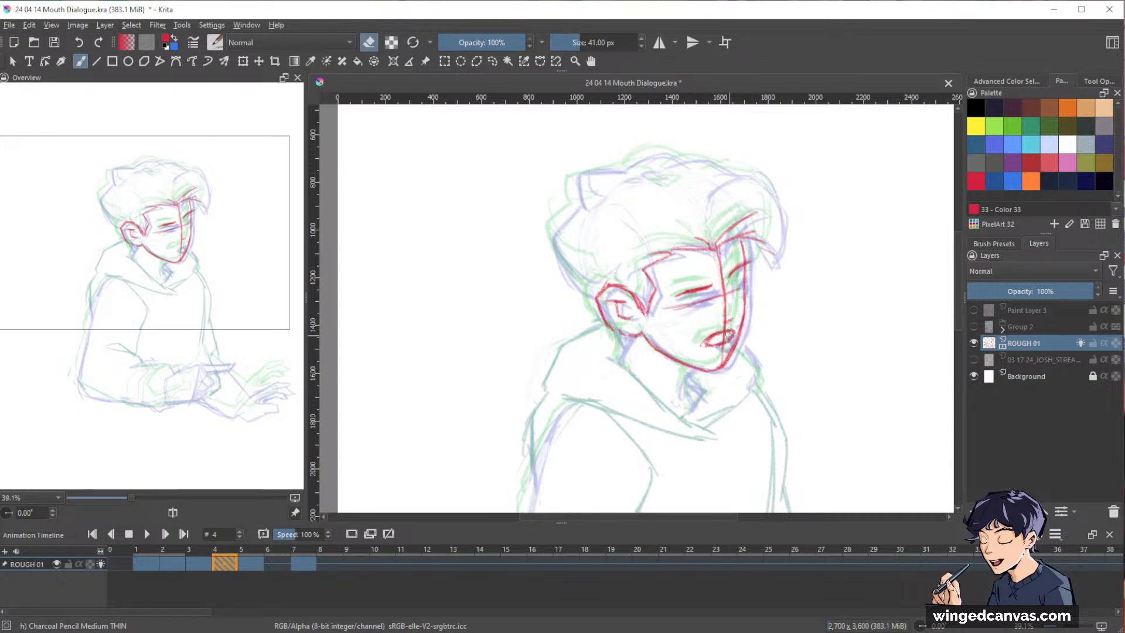
key(e)
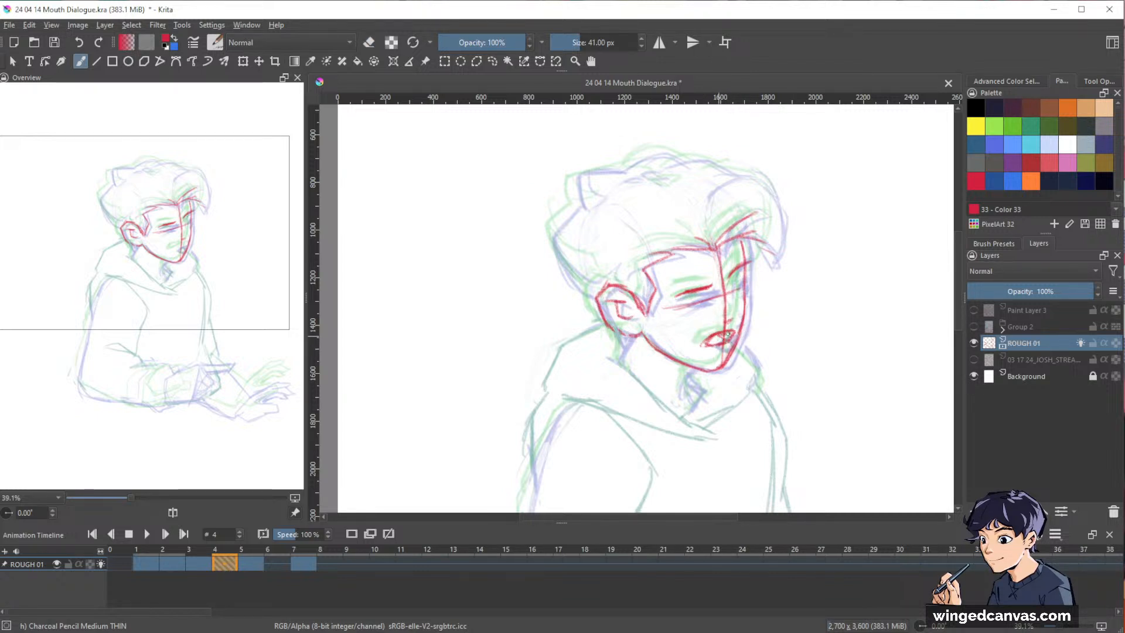
key(e)
key(e)
key(e)
key(e)
Outline frame 4's hair silhouette from the nape over the crown to the front strands, and add the neck lines below the head.
mouse_move(576, 207)
mouse_down()
mouse_move(552, 230)
mouse_move(579, 288)
mouse_up()
drag(555, 245, 598, 299)
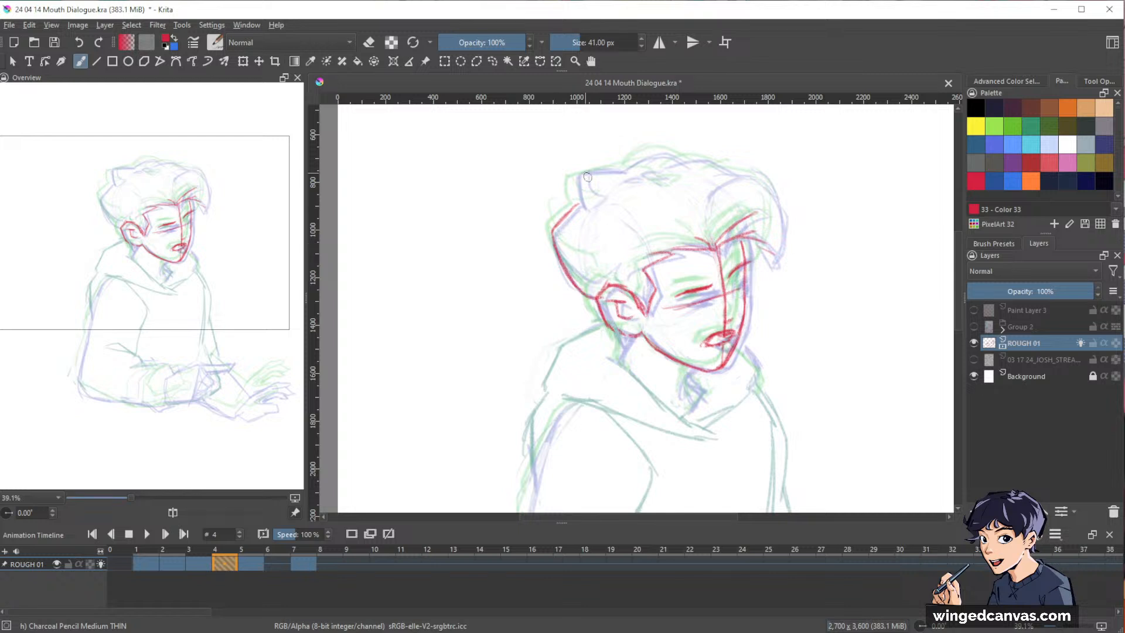
mouse_move(575, 206)
mouse_down()
mouse_move(574, 175)
mouse_move(621, 167)
mouse_up()
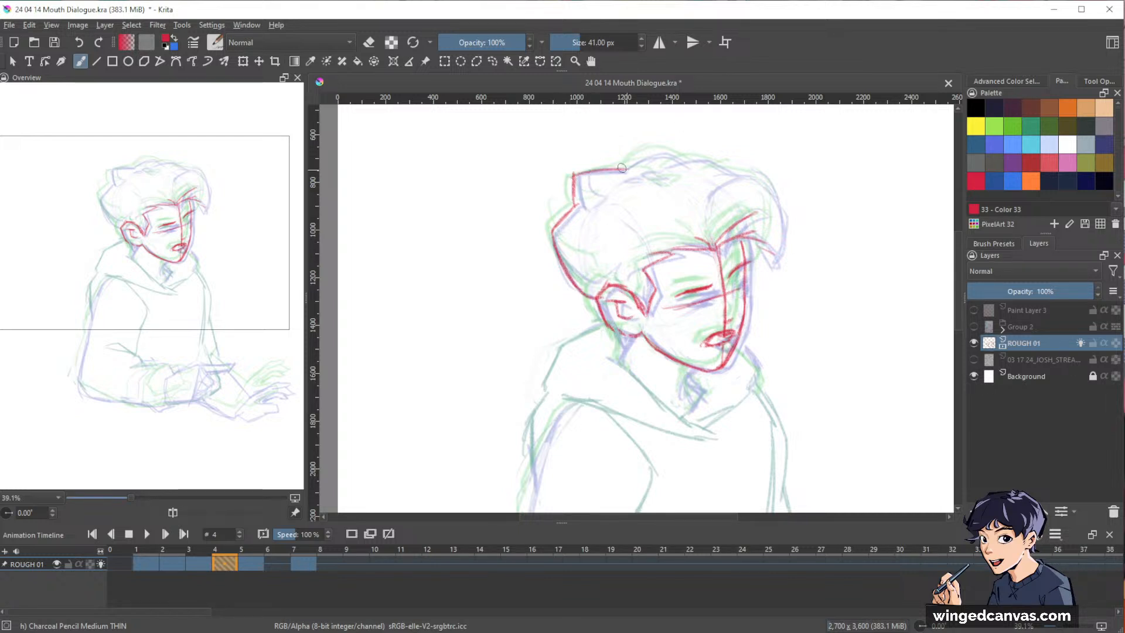
mouse_move(695, 158)
mouse_down()
mouse_move(754, 173)
mouse_move(782, 257)
mouse_up()
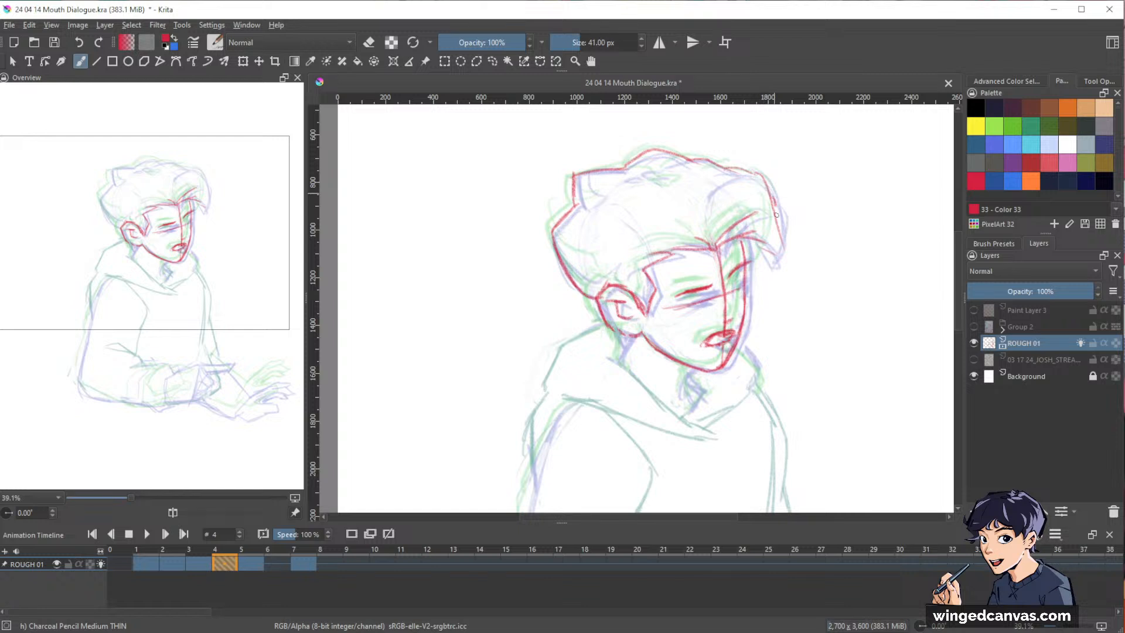
mouse_move(775, 215)
mouse_down()
mouse_move(763, 269)
mouse_move(742, 237)
mouse_up()
drag(828, 299, 841, 251)
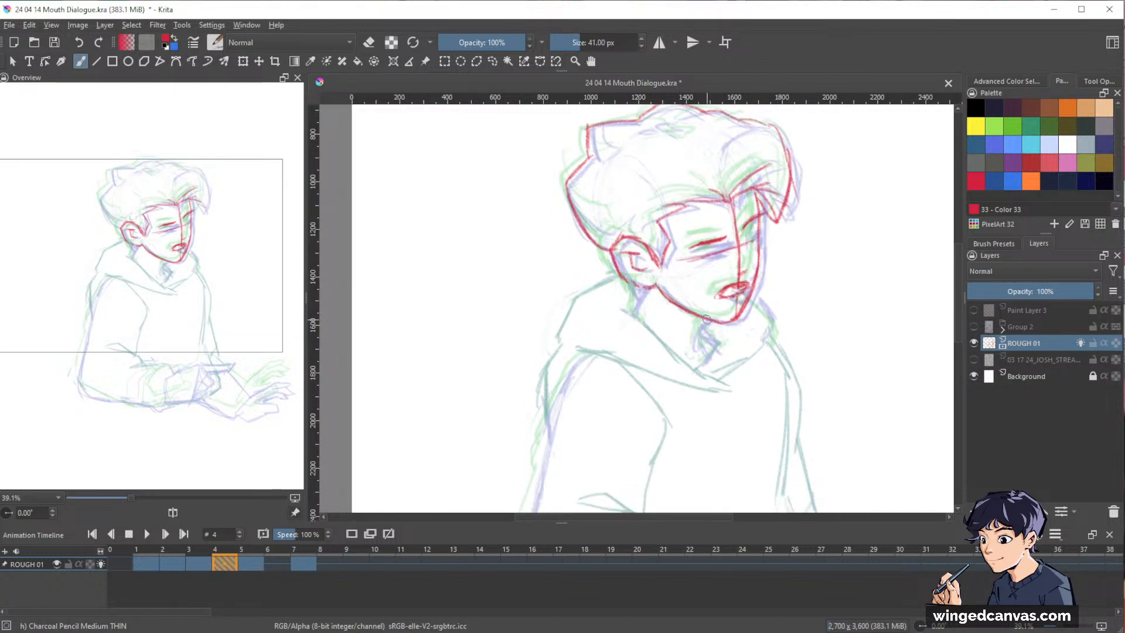
drag(703, 320, 697, 345)
Flip back and forth through the drawings on frames 1 to 7 to check frame 4's motion against the other poses.
drag(890, 253, 841, 283)
drag(873, 324, 876, 363)
drag(876, 373, 806, 335)
key(Left)
key(Left)
key(Left)
key(Left)
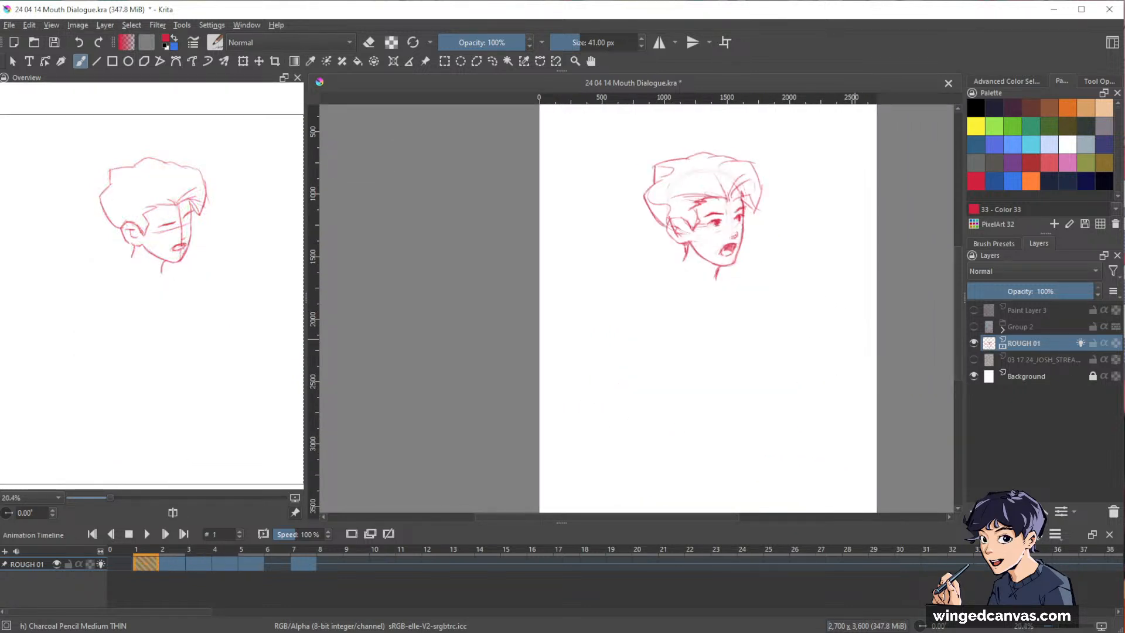
key(Right)
key(Right)
key(Right)
key(Right)
key(Right)
key(Right)
key(Right)
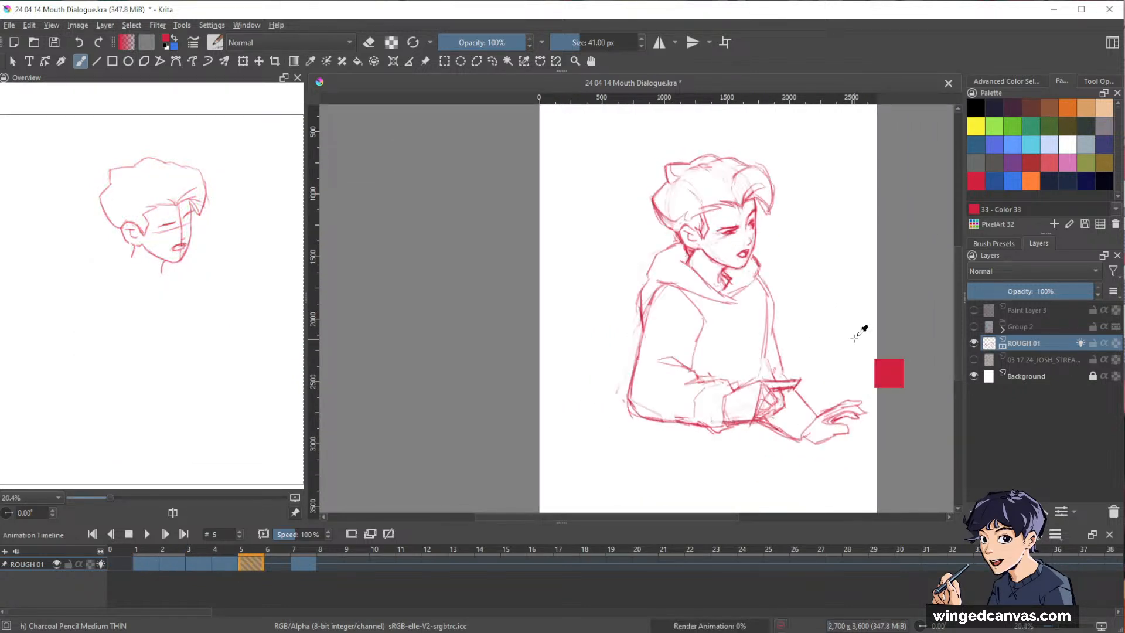
key(Left)
key(Left)
key(Left)
key(Left)
key(Left)
key(Left)
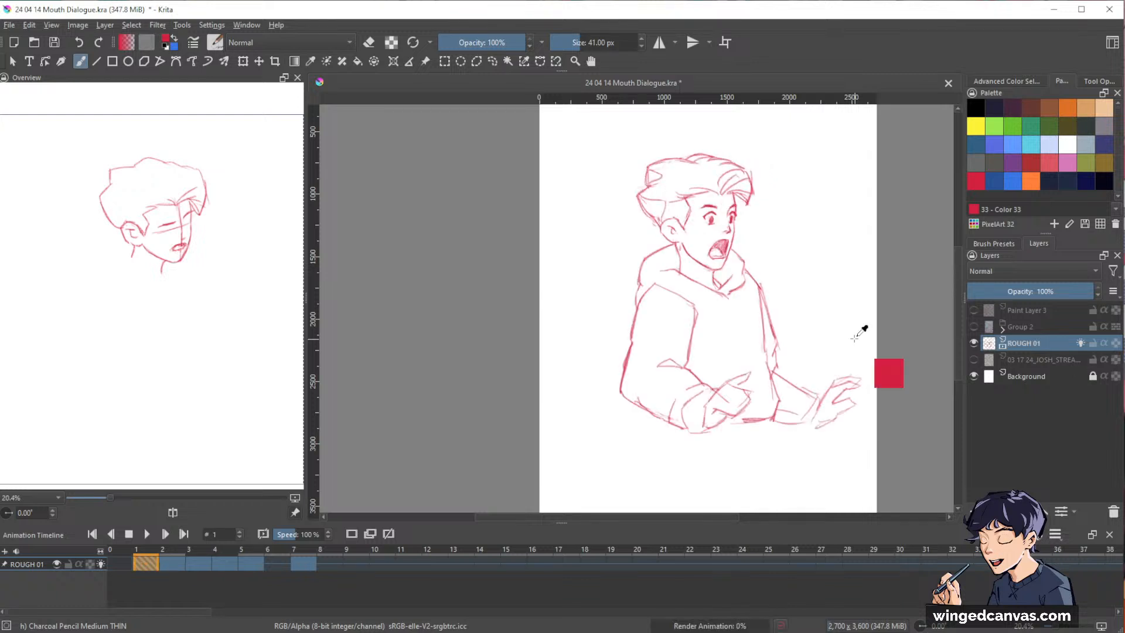
key(Right)
key(Right)
key(Right)
key(Right)
key(Right)
key(Right)
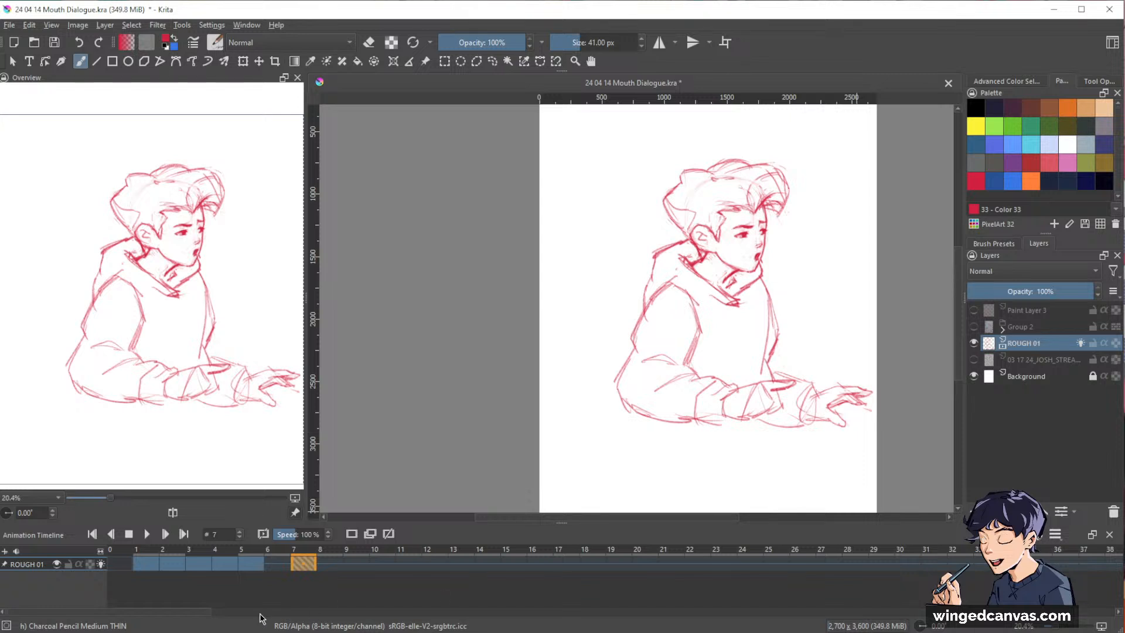
Spread the ROUGH 01 drawings along the timeline so that they sit on frames 1, 5, 9, 13, 17 and 22.
click(146, 563)
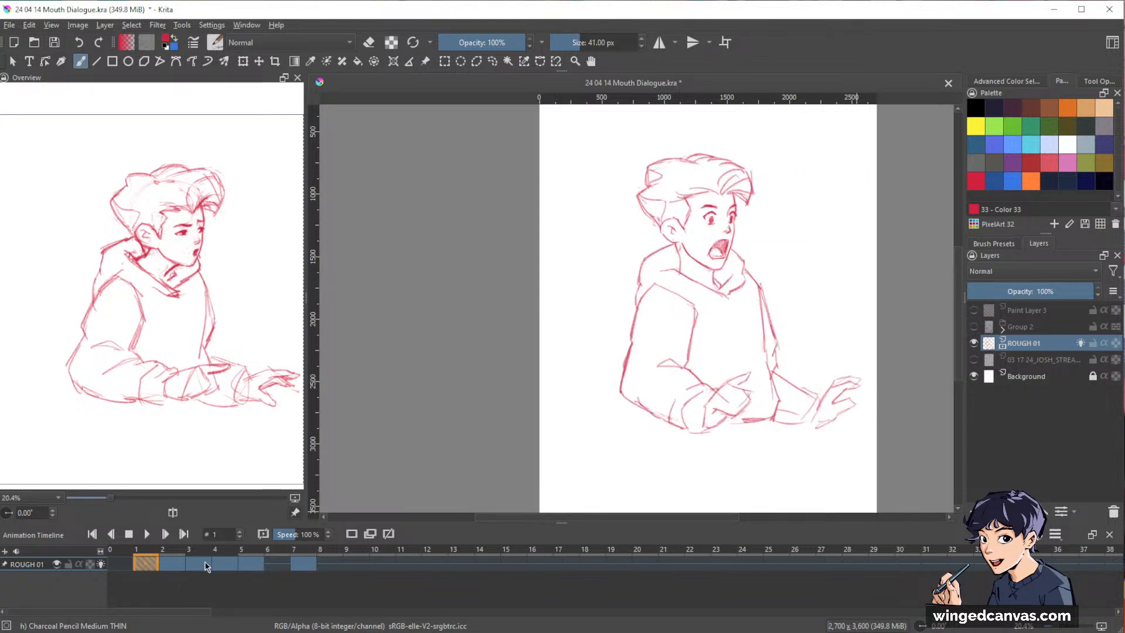
click(167, 566)
shift+click(297, 566)
mouse_move(179, 574)
mouse_down()
mouse_move(465, 563)
mouse_move(487, 581)
mouse_move(507, 562)
mouse_move(627, 563)
mouse_up()
click(388, 560)
click(390, 568)
shift+click(458, 565)
click(620, 572)
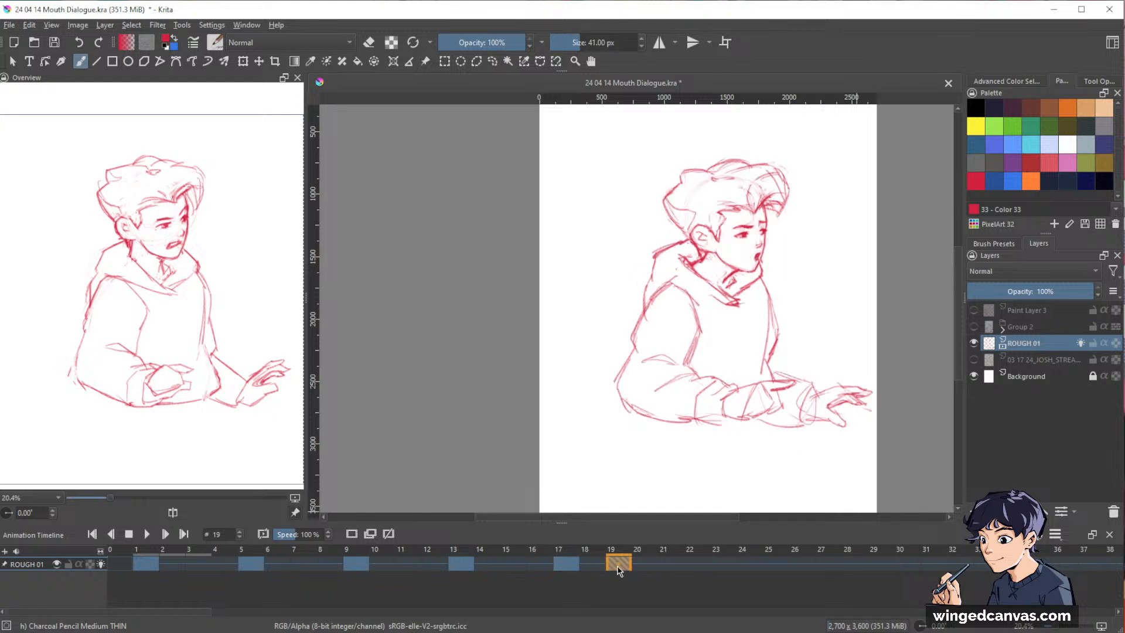
drag(701, 568, 701, 567)
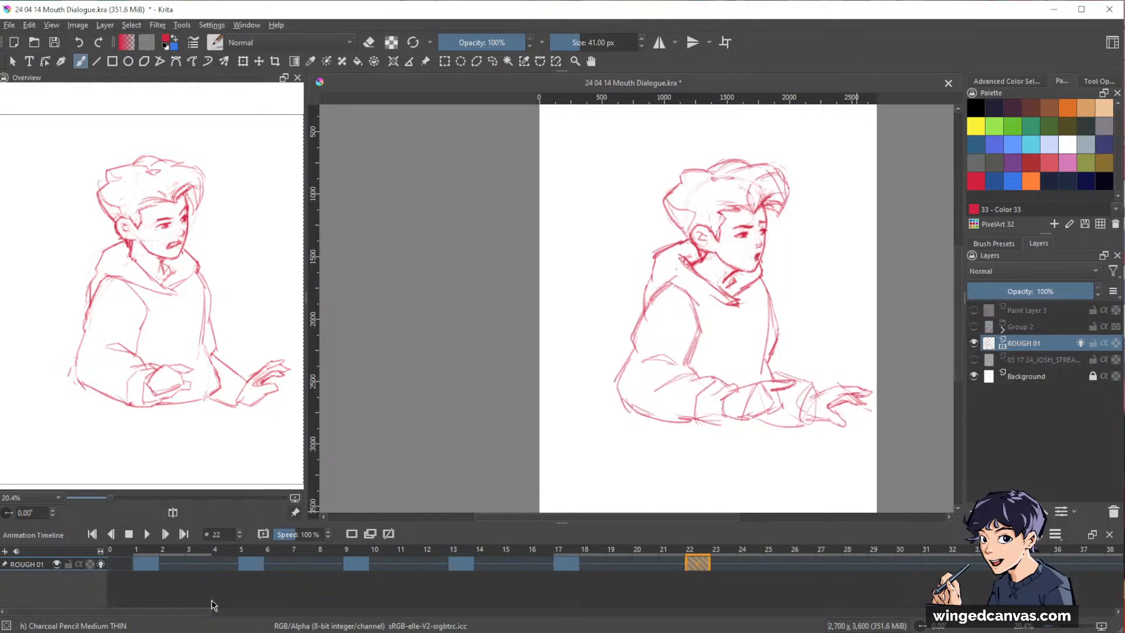
Save the document and play the animation from frame 1 to review the new timing.
click(258, 566)
click(142, 564)
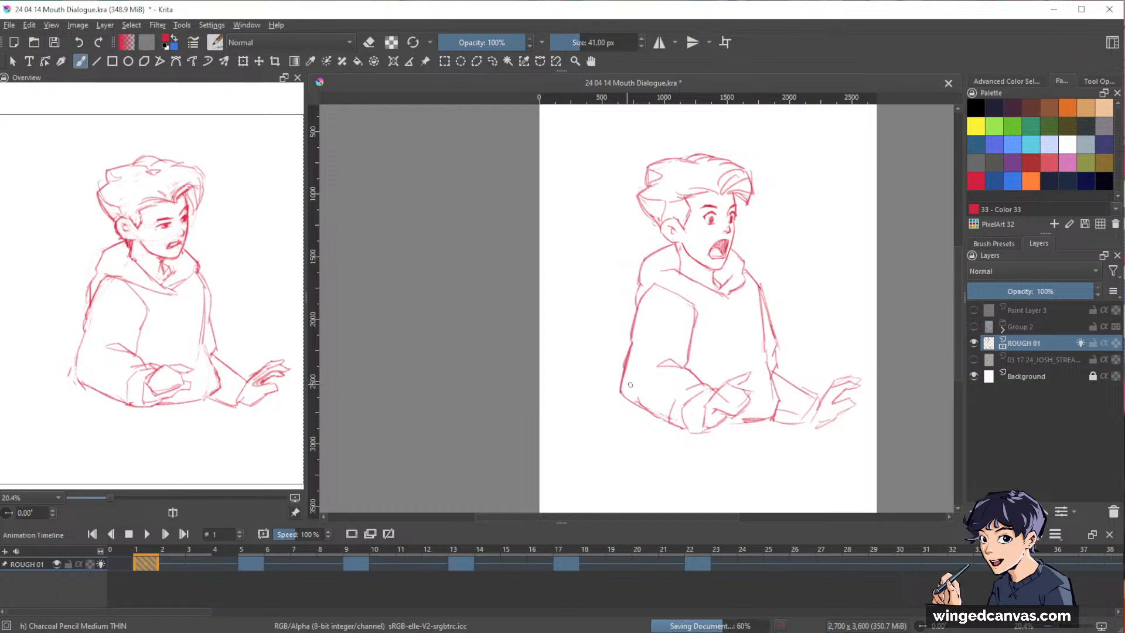
drag(752, 320, 721, 328)
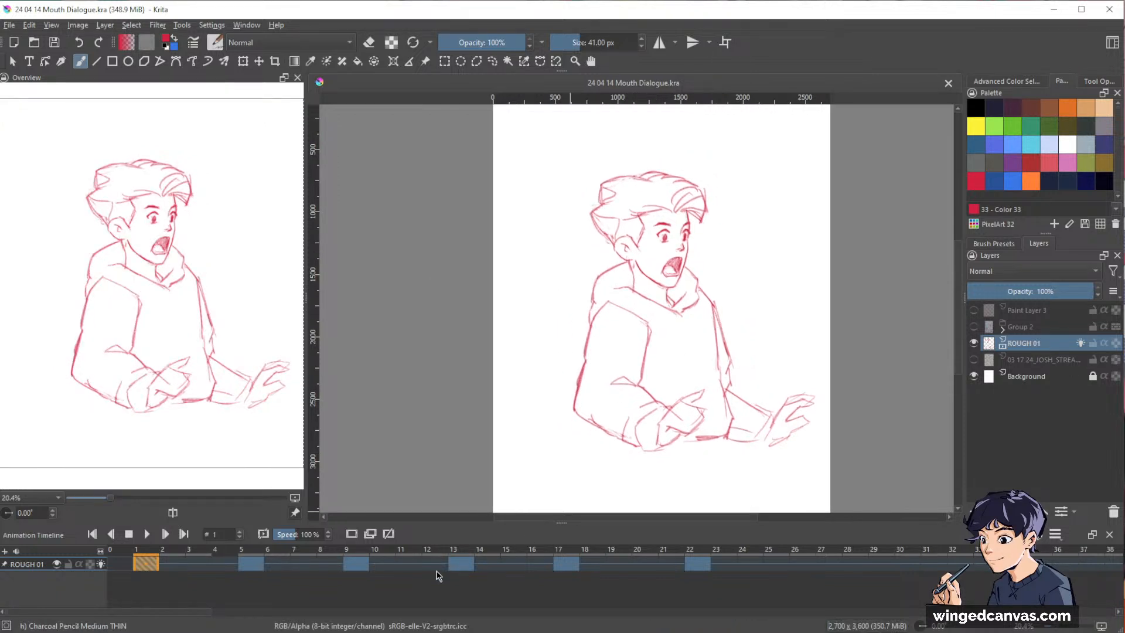
key(space)
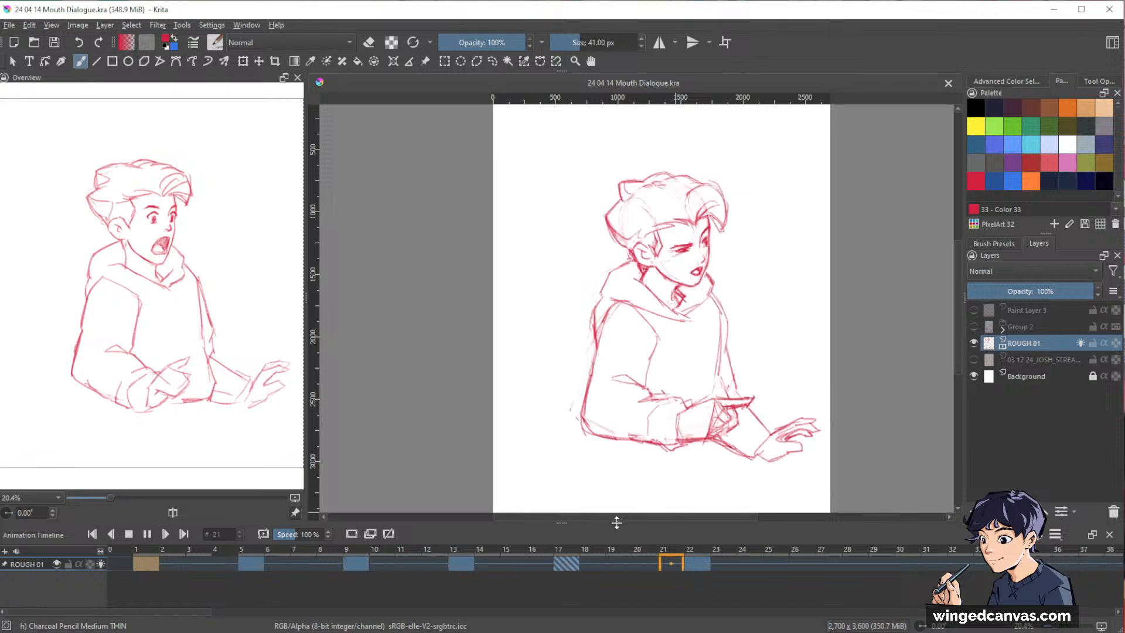
Shift the ROUGH 01 drawings earlier so that the second and third drawings sit on frames 4 and 7.
click(252, 564)
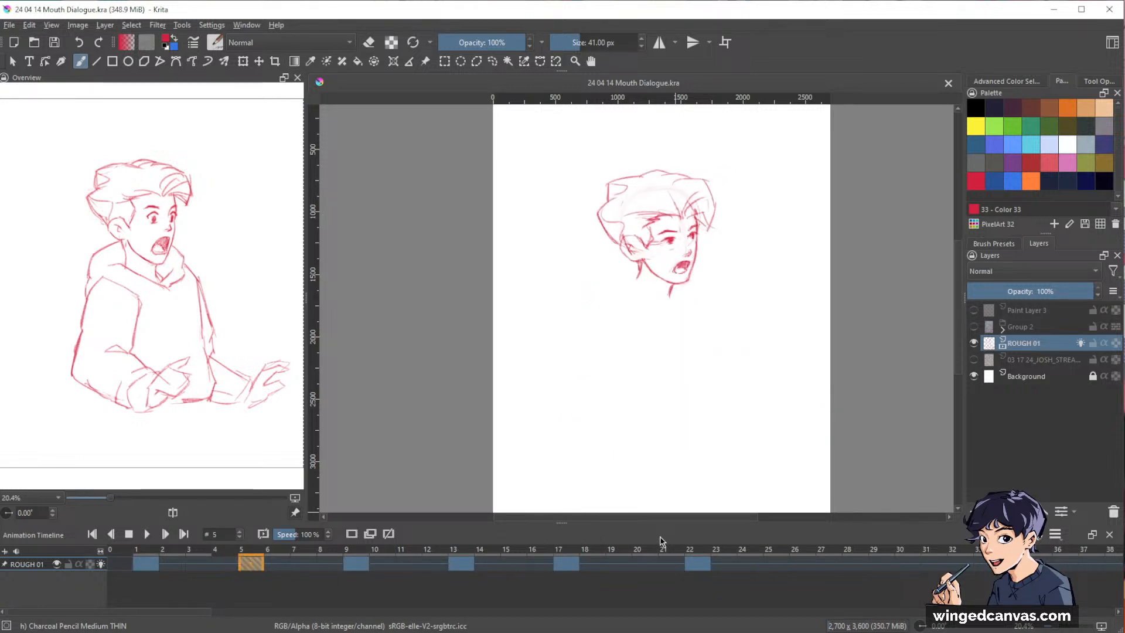
shift+click(697, 567)
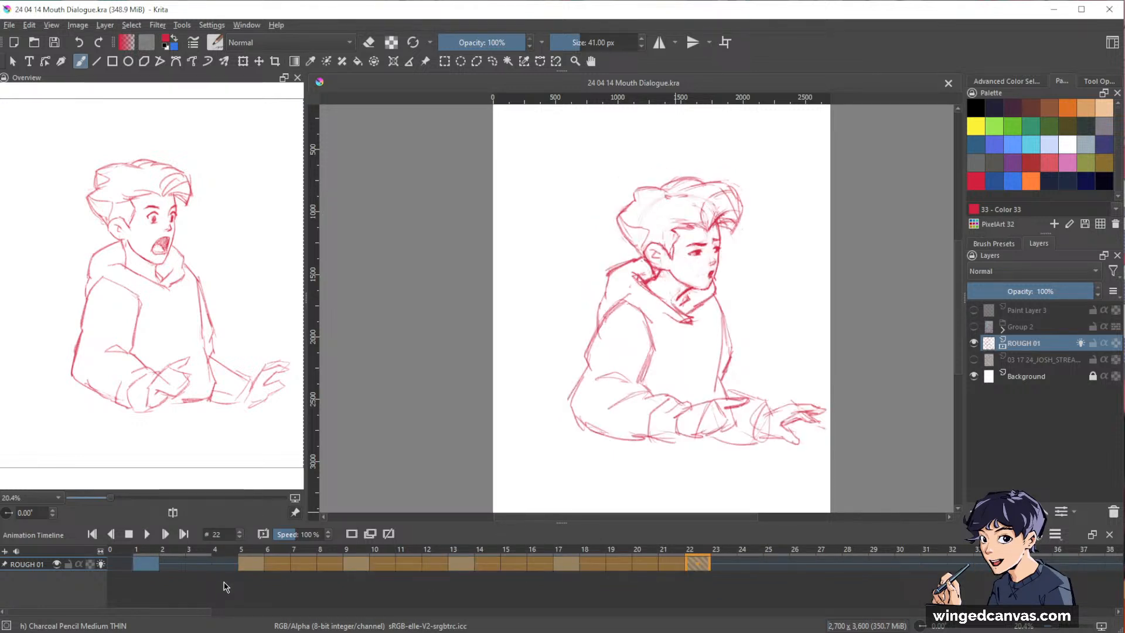
click(330, 563)
shift+click(682, 561)
drag(324, 567, 304, 568)
click(411, 565)
shift+click(645, 563)
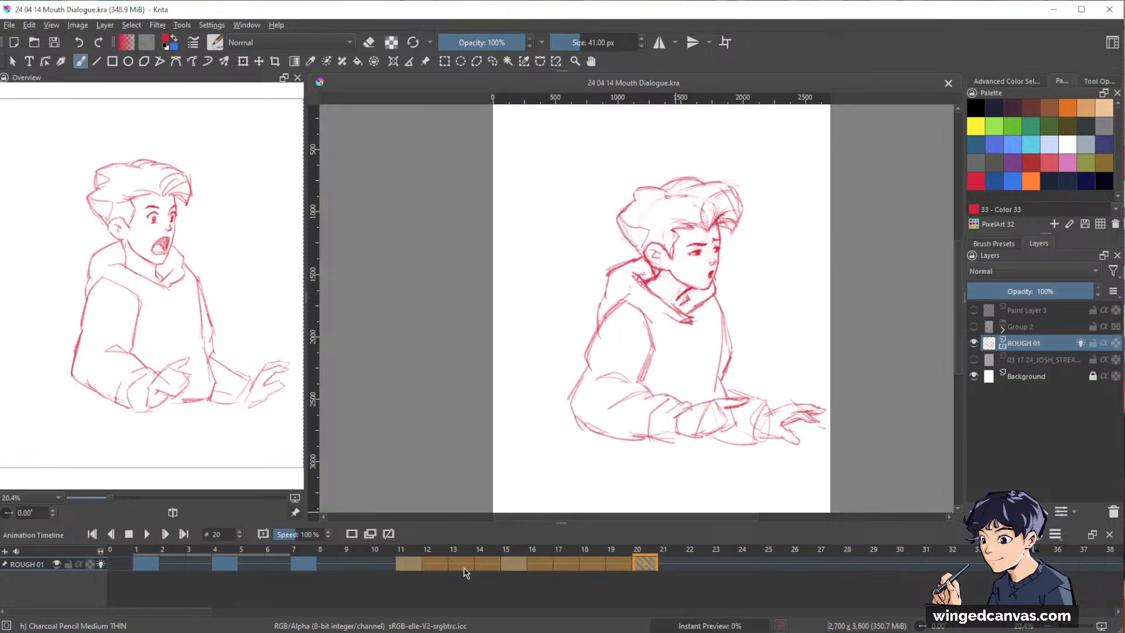
Move the remaining three ROUGH 01 drawings to frames 10, 13 and 16 for an even three-frame spacing.
drag(407, 566, 380, 567)
click(493, 566)
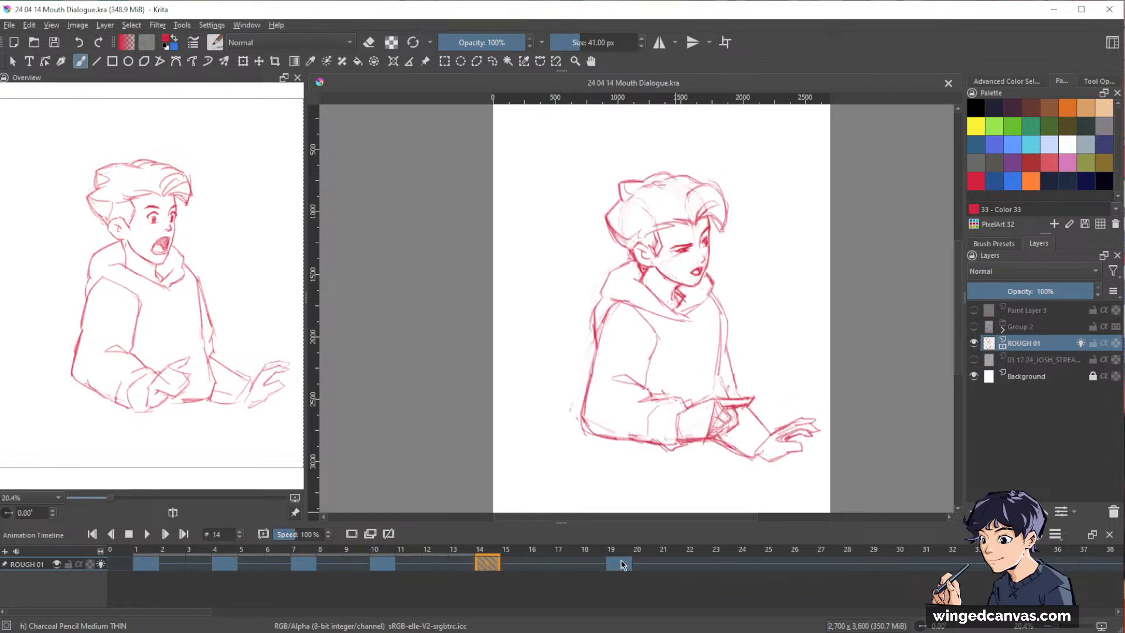
shift+click(621, 562)
drag(487, 565, 467, 569)
click(598, 564)
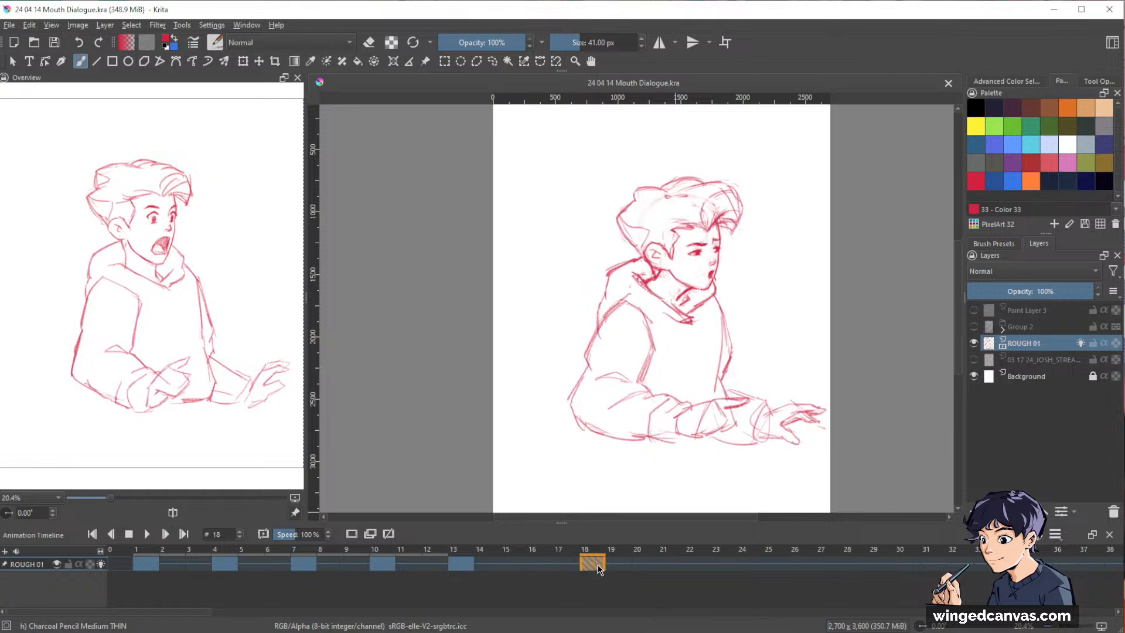
click(543, 564)
mouse_move(542, 564)
mouse_down()
mouse_move(520, 581)
mouse_move(539, 566)
mouse_up()
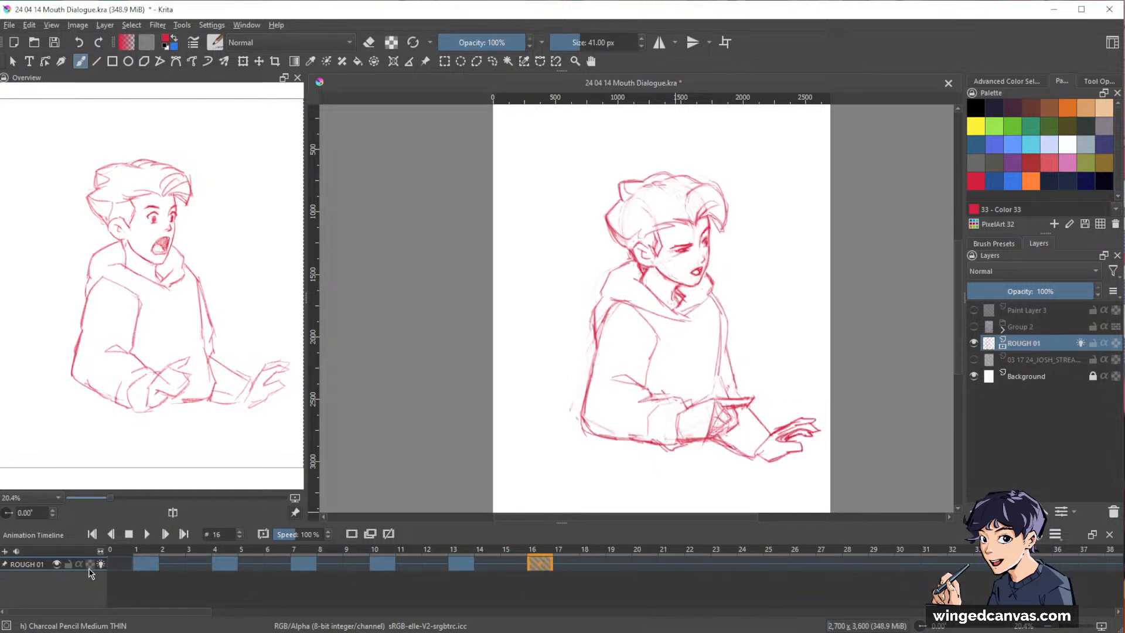
Play the animation from frame 1 to review the three-frame spacing of the drawings.
click(16, 551)
click(43, 587)
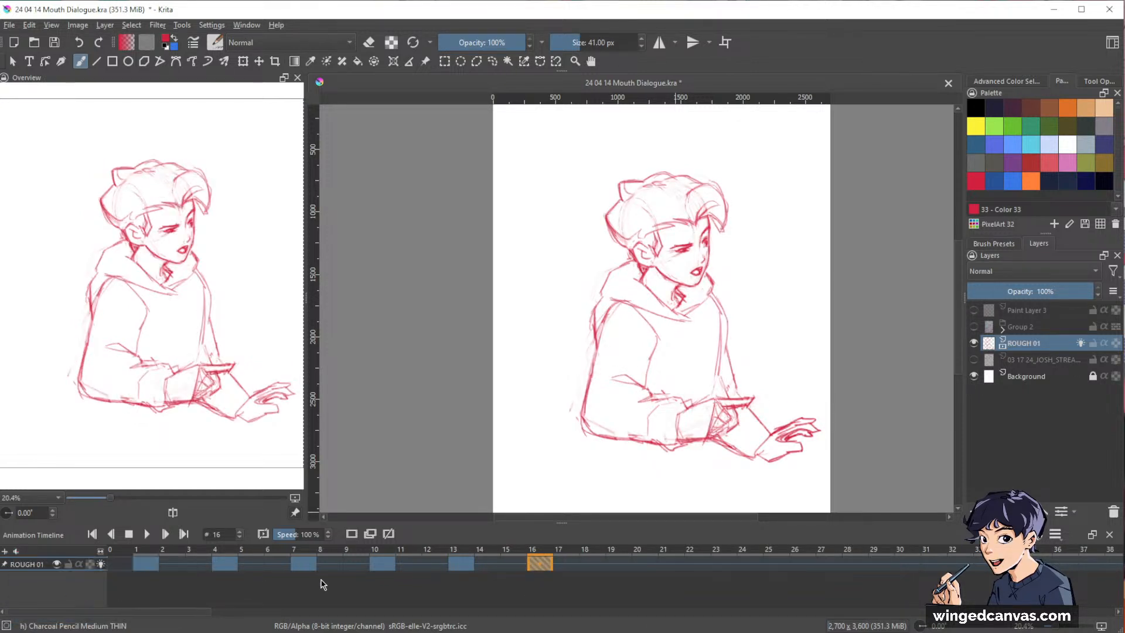
click(146, 566)
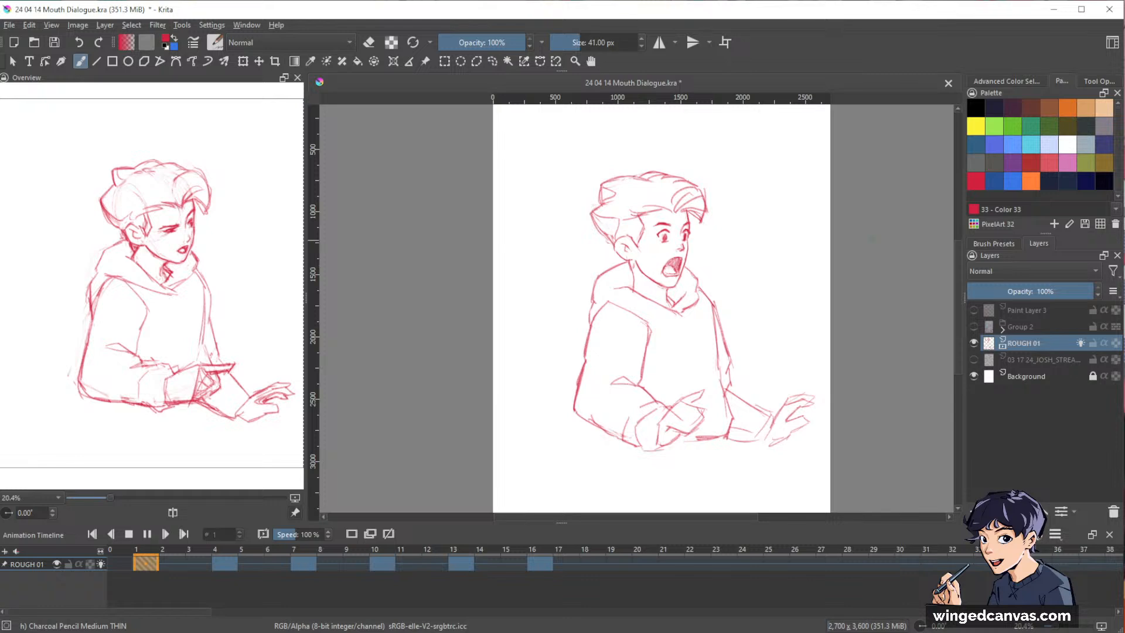
key(space)
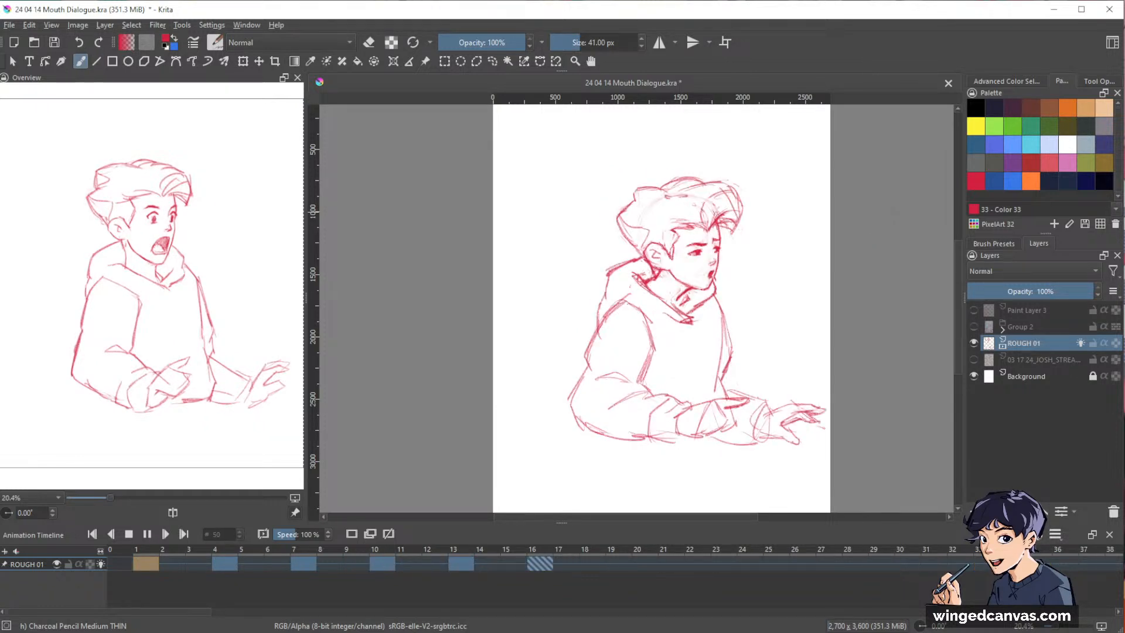
key(space)
Set the clip's end frame to 25 and play the shortened loop.
click(1054, 535)
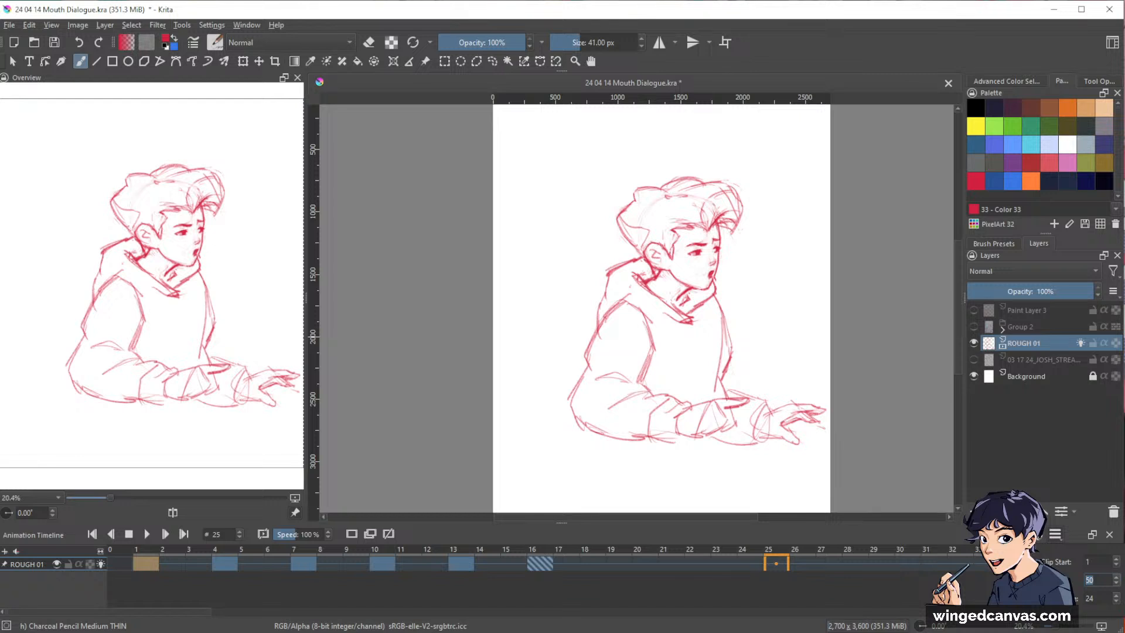
text(25)
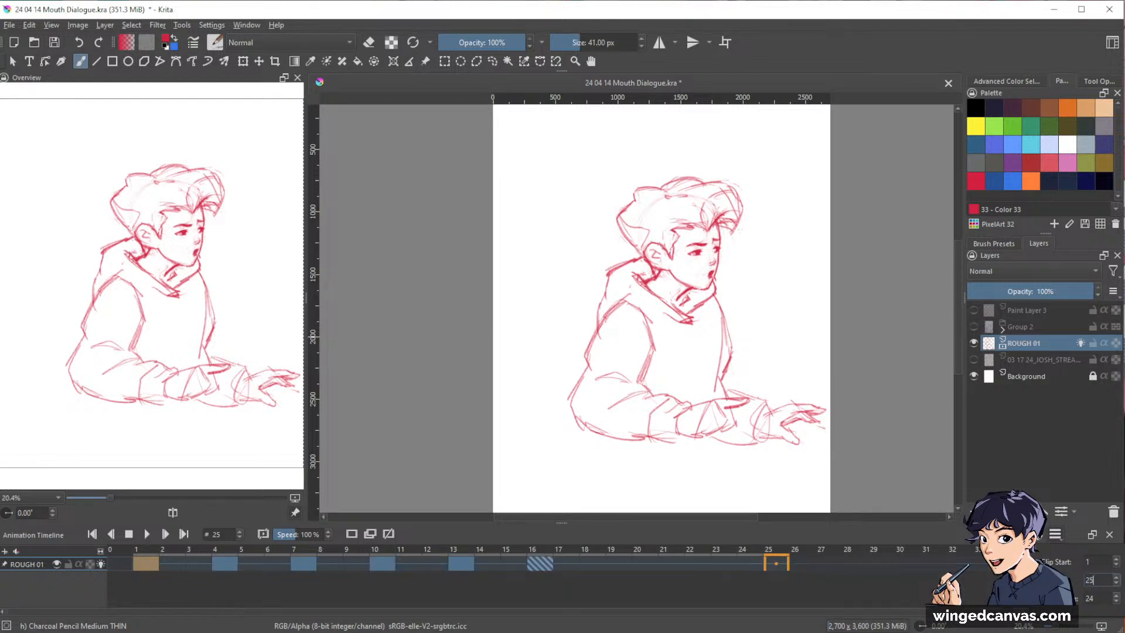
click(489, 577)
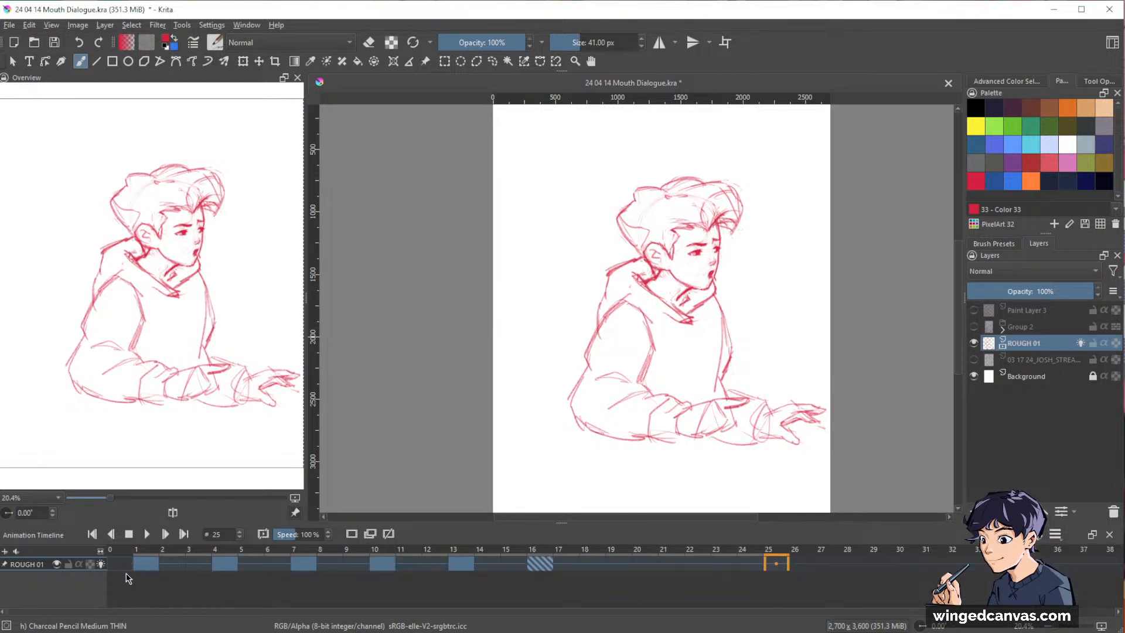
key(space)
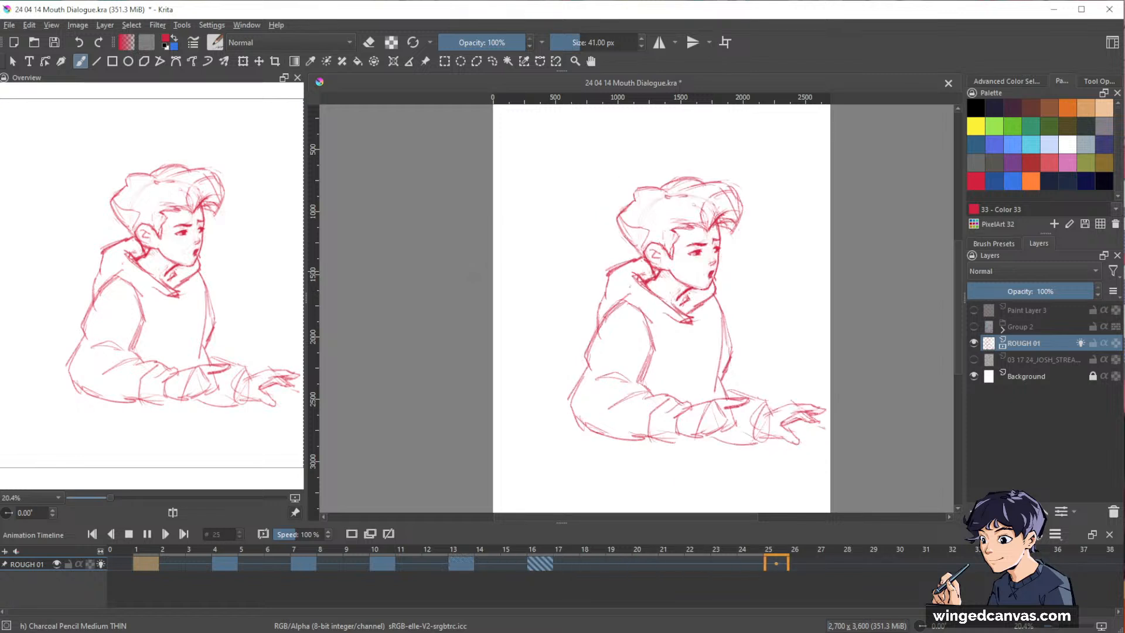
key(space)
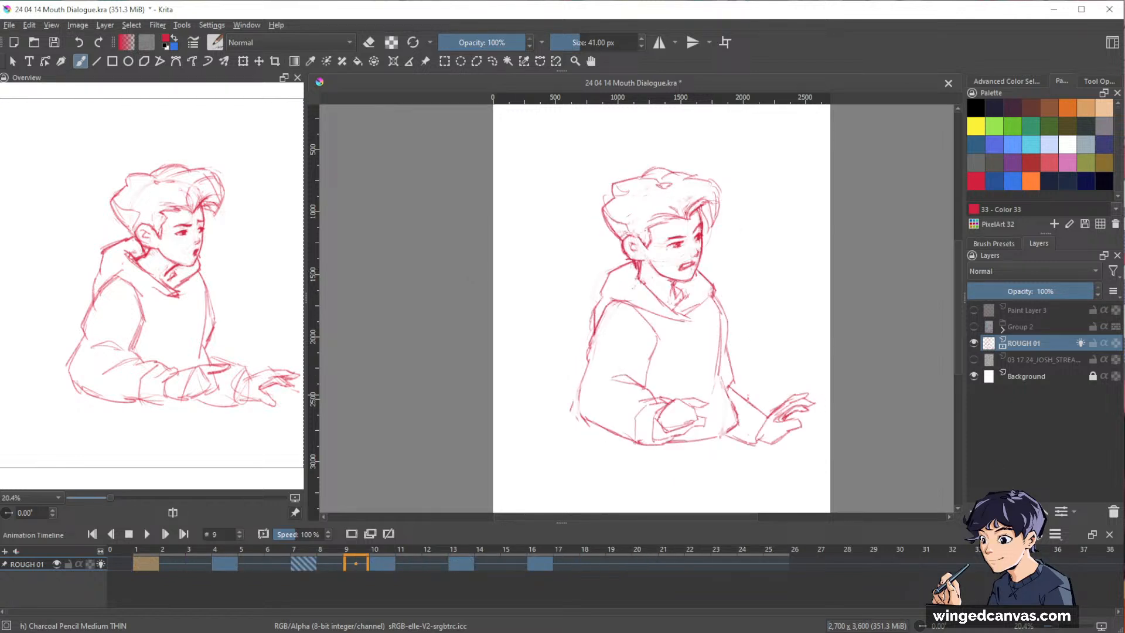
Set the clip's end frame to 35 and play the animation from frame 1 to check the loop.
click(1054, 535)
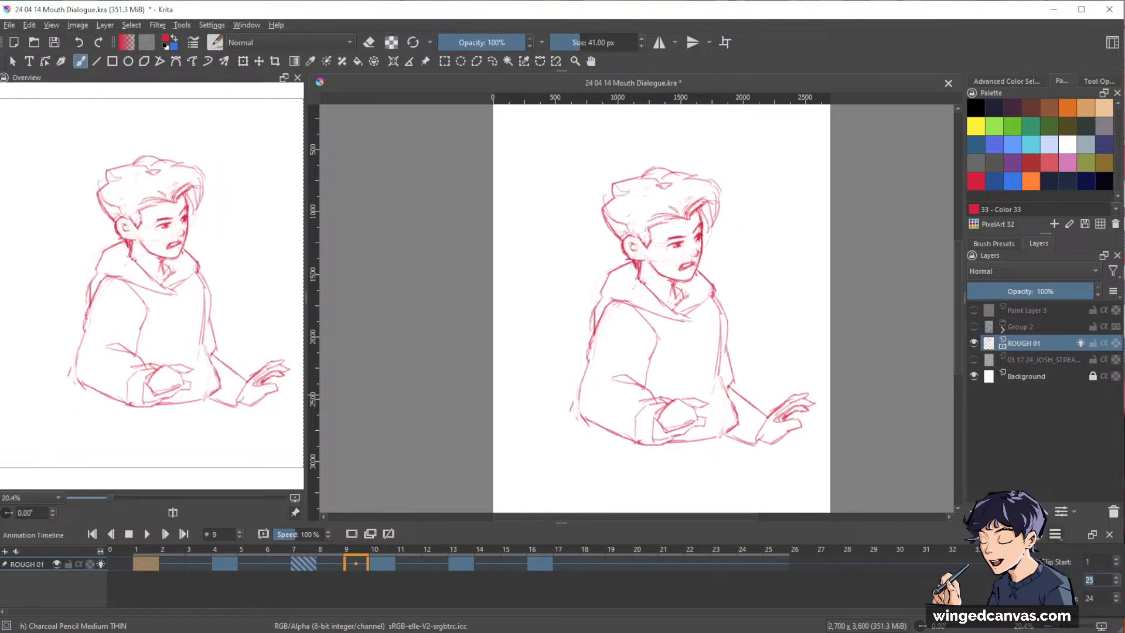
text(35)
click(148, 569)
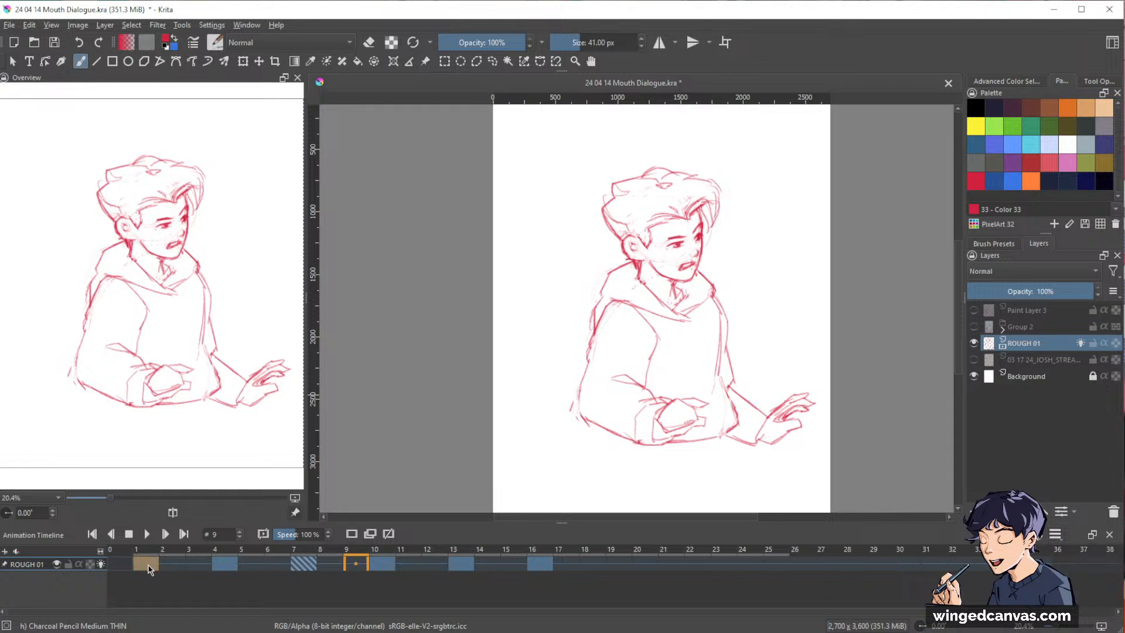
click(299, 569)
click(149, 566)
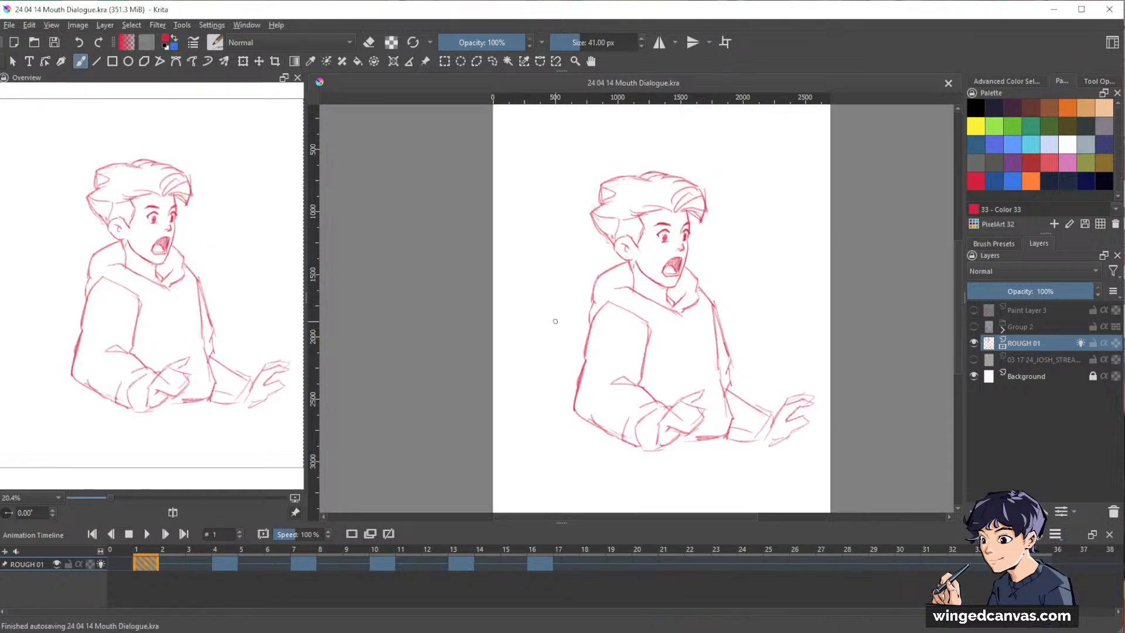
key(space)
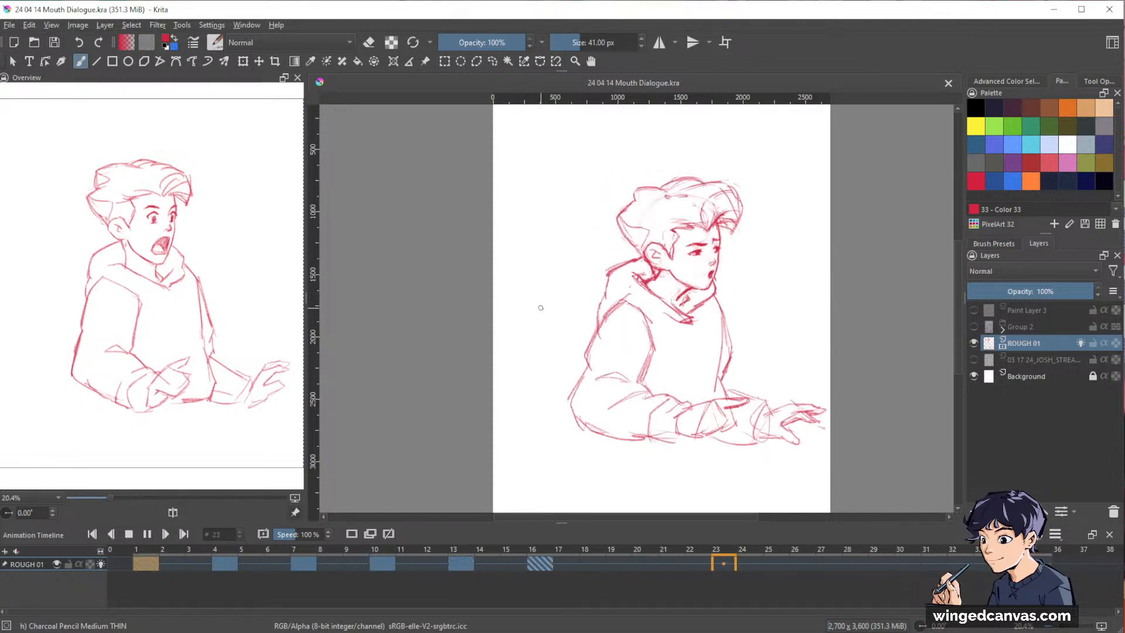
key(space)
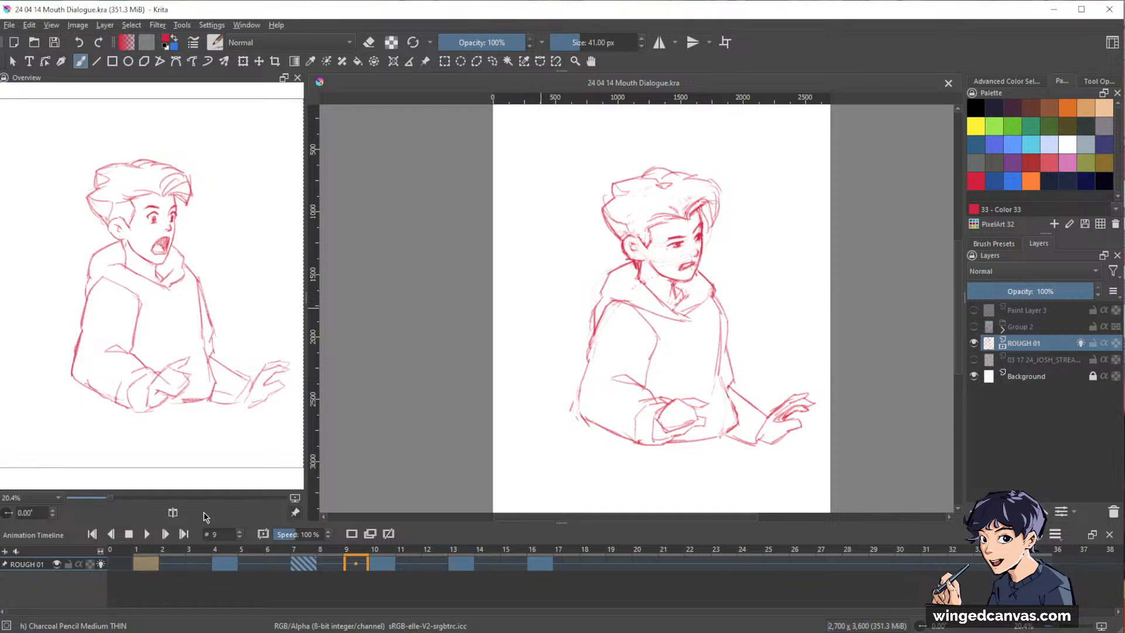
Mark the key drawings on frames 1, 7, 13 and 16 with a handwritten circled K in the empty area beside the head.
click(228, 564)
click(146, 564)
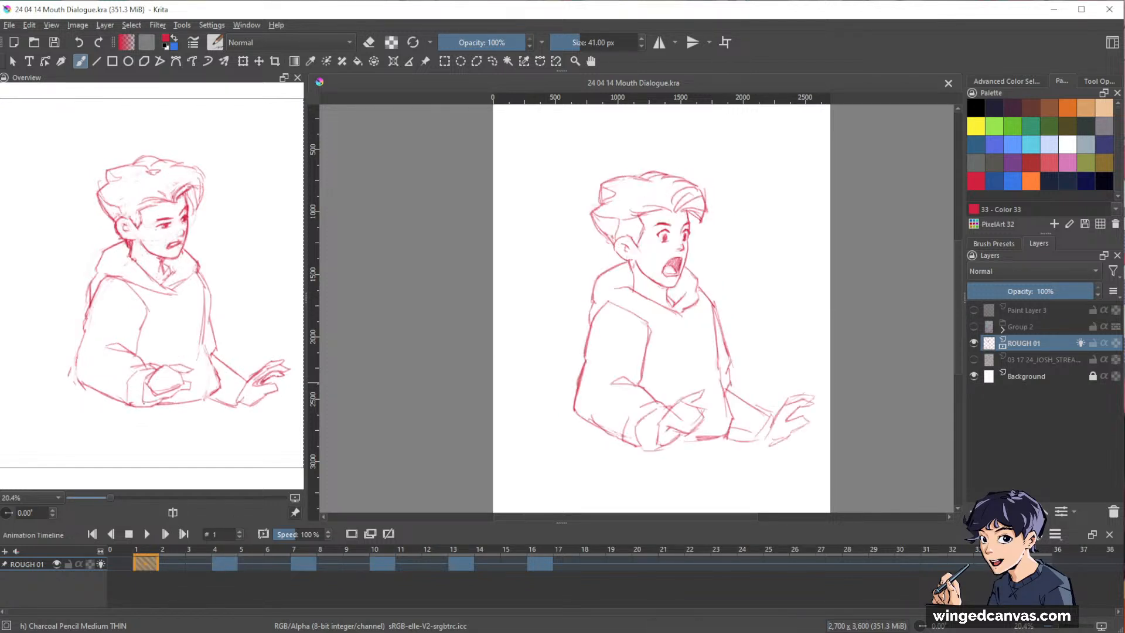
mouse_move(527, 143)
mouse_down()
mouse_move(531, 167)
mouse_move(518, 147)
mouse_move(544, 135)
mouse_up()
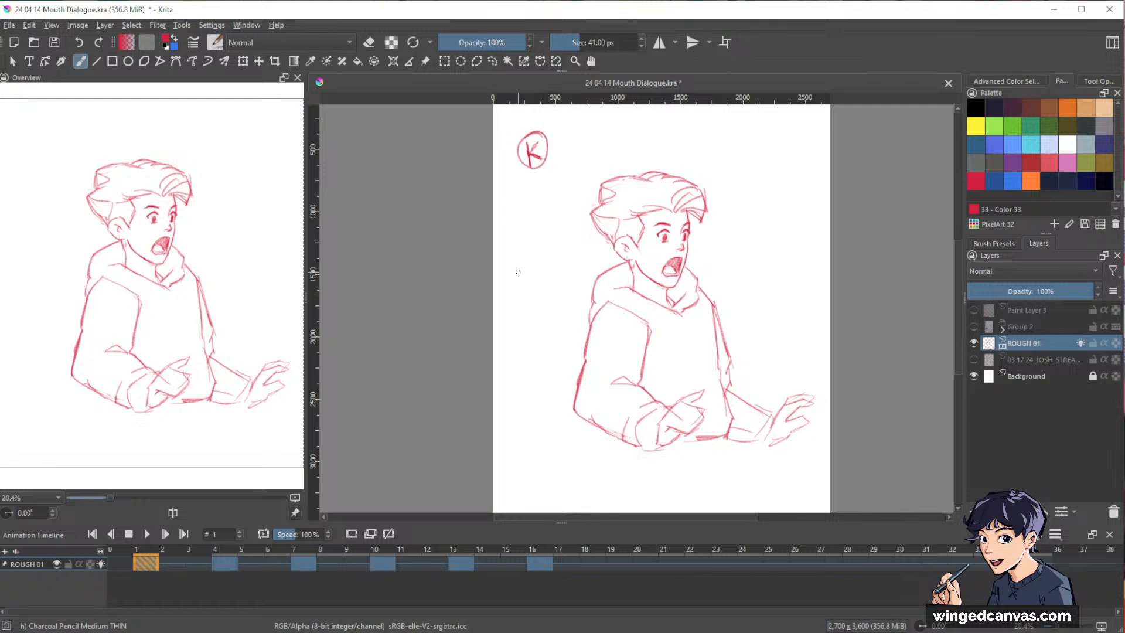
click(303, 563)
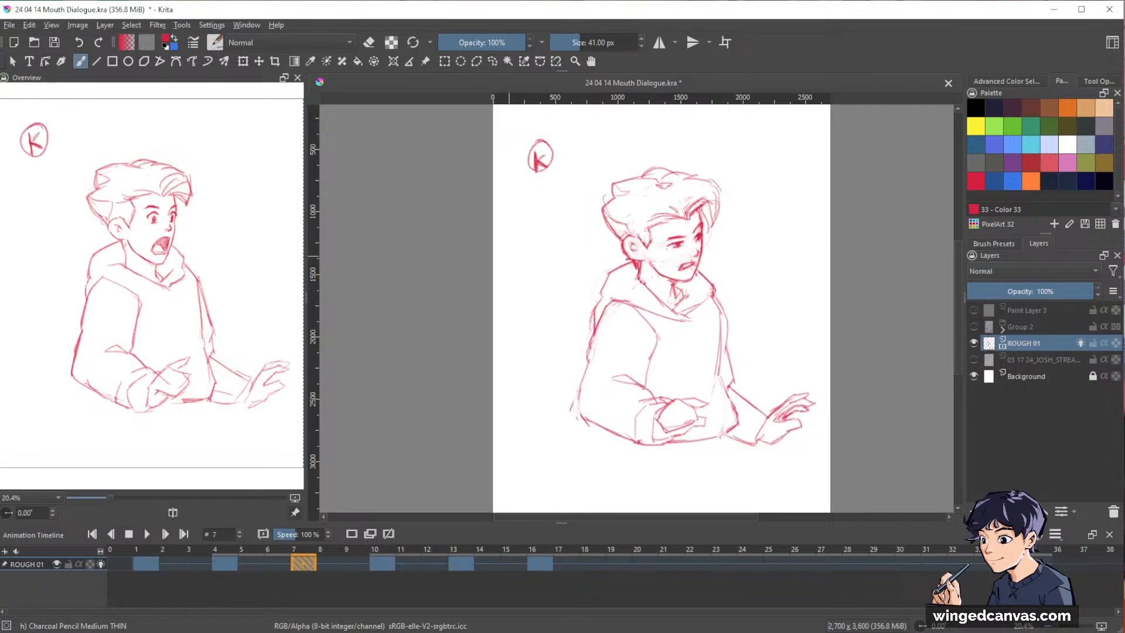
click(382, 563)
click(461, 563)
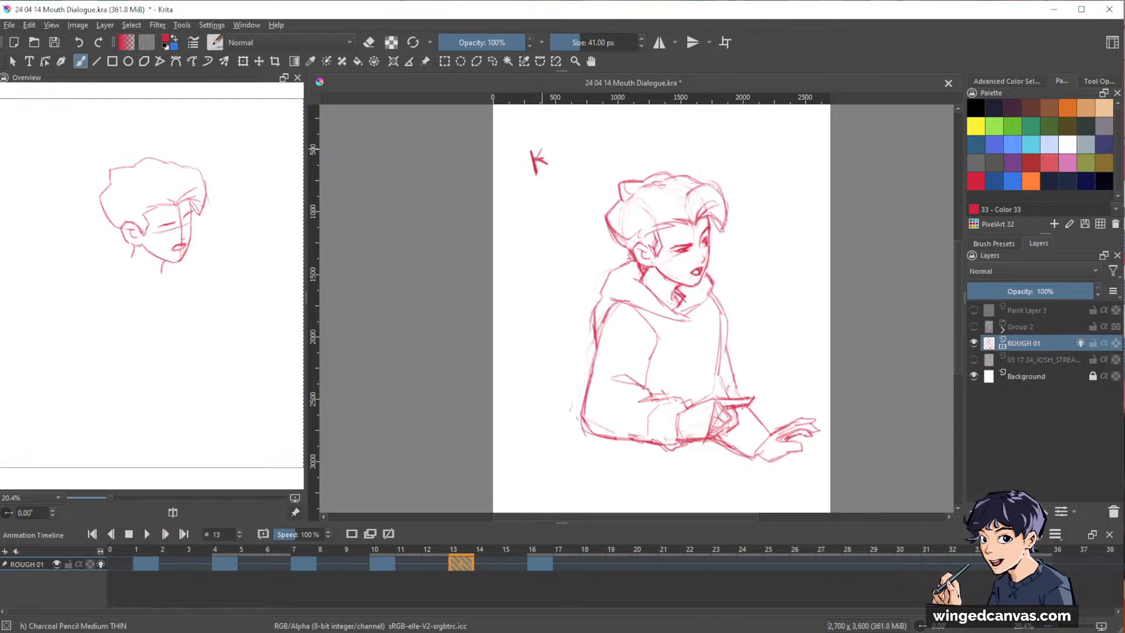
click(540, 564)
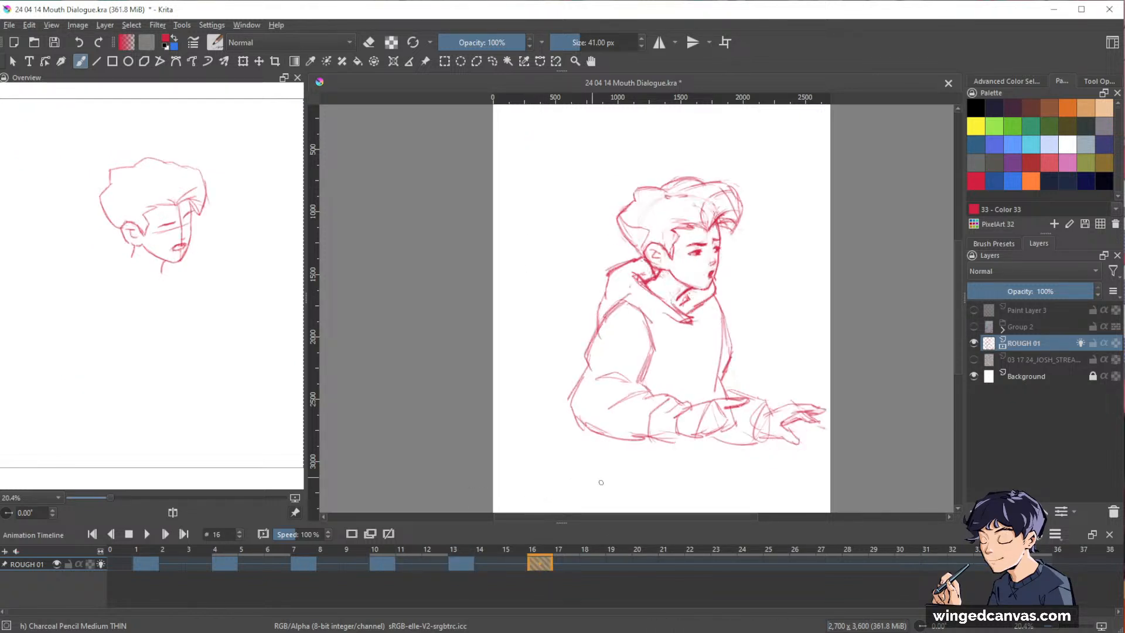
drag(530, 148, 536, 172)
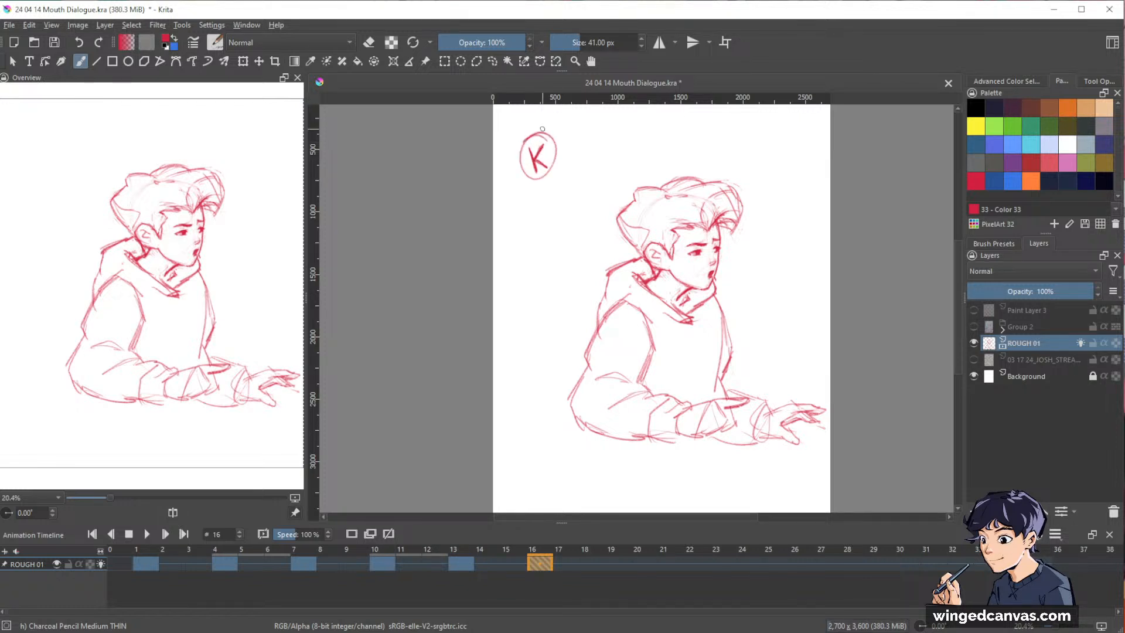
Play the animation from frame 1 with the K marks to review the key drawings in motion.
click(153, 566)
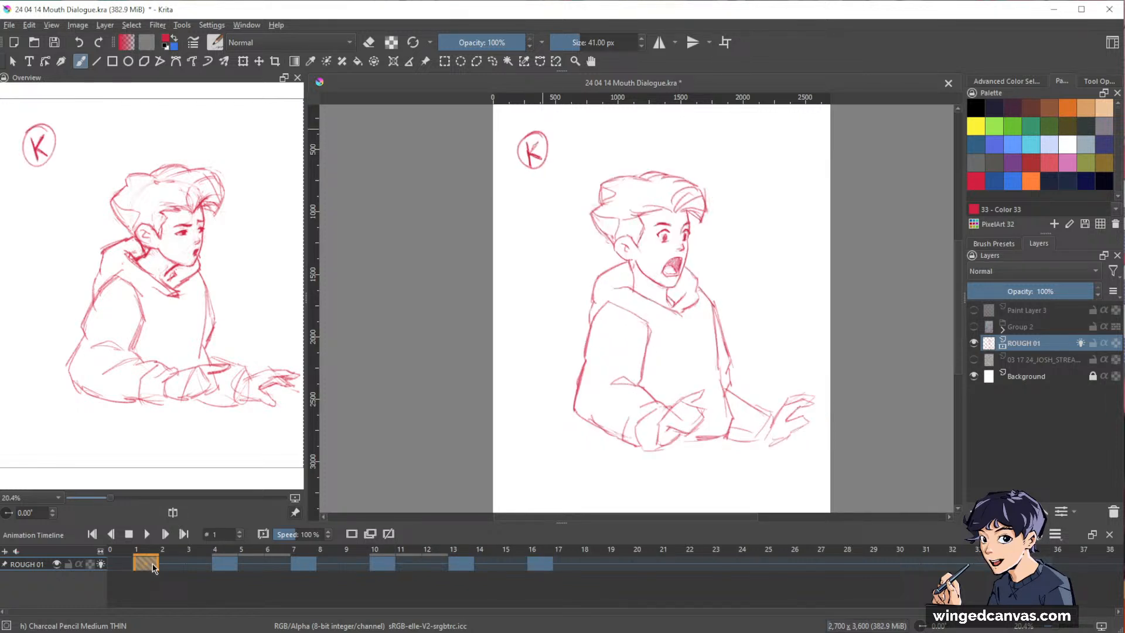
key(space)
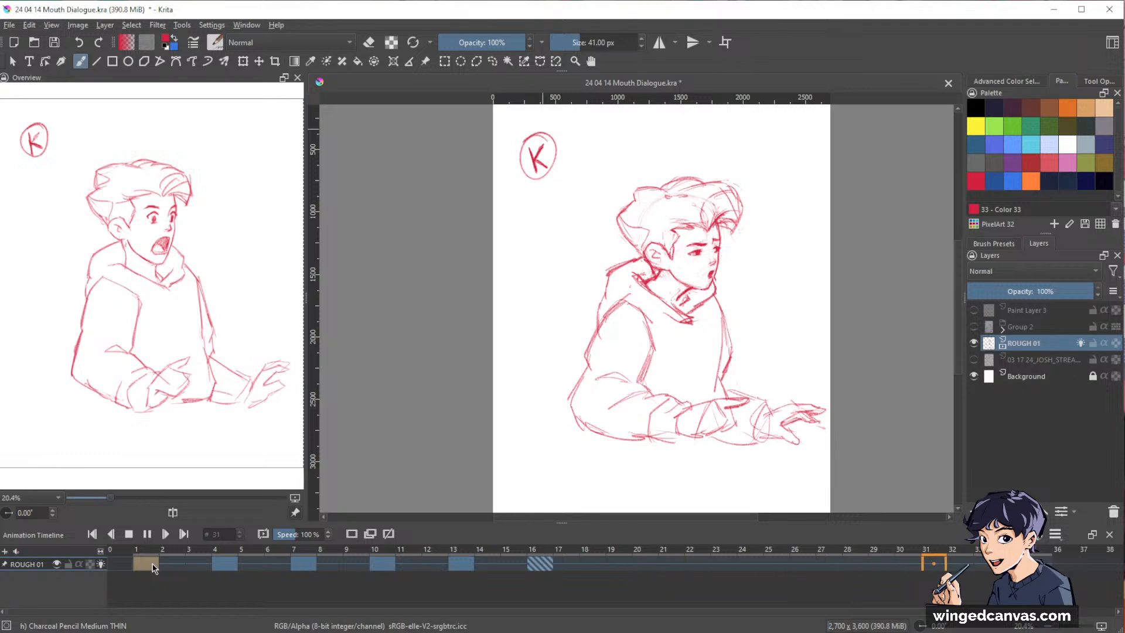
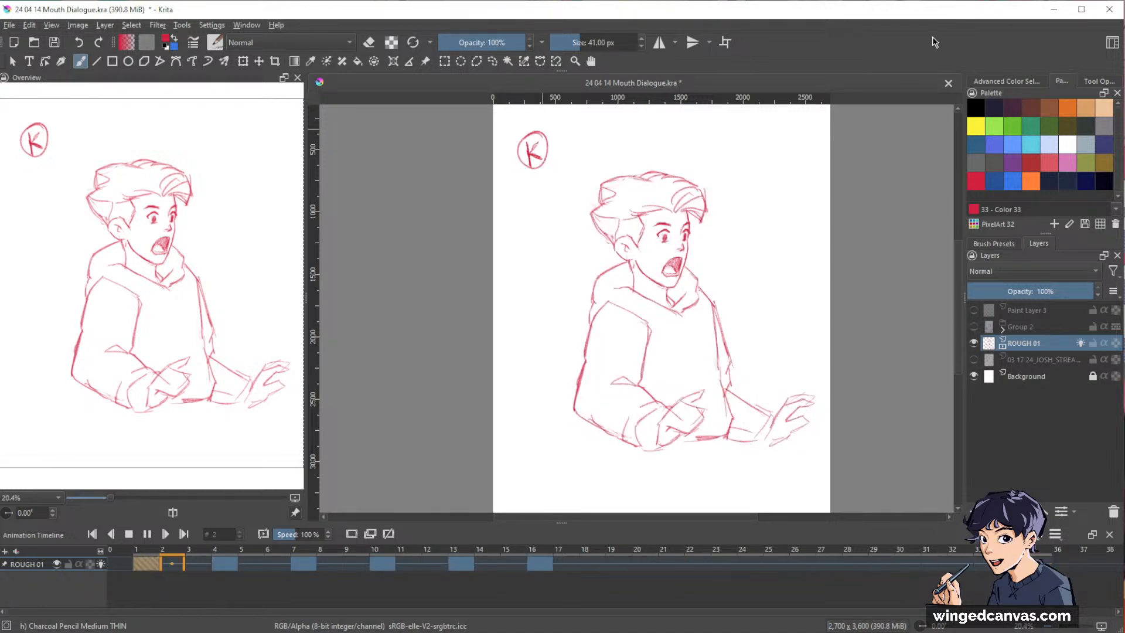
Play back the rough animation and compare the poses on the keyframes at frames 1, 4, 7, 10 and 13.
drag(818, 290, 808, 287)
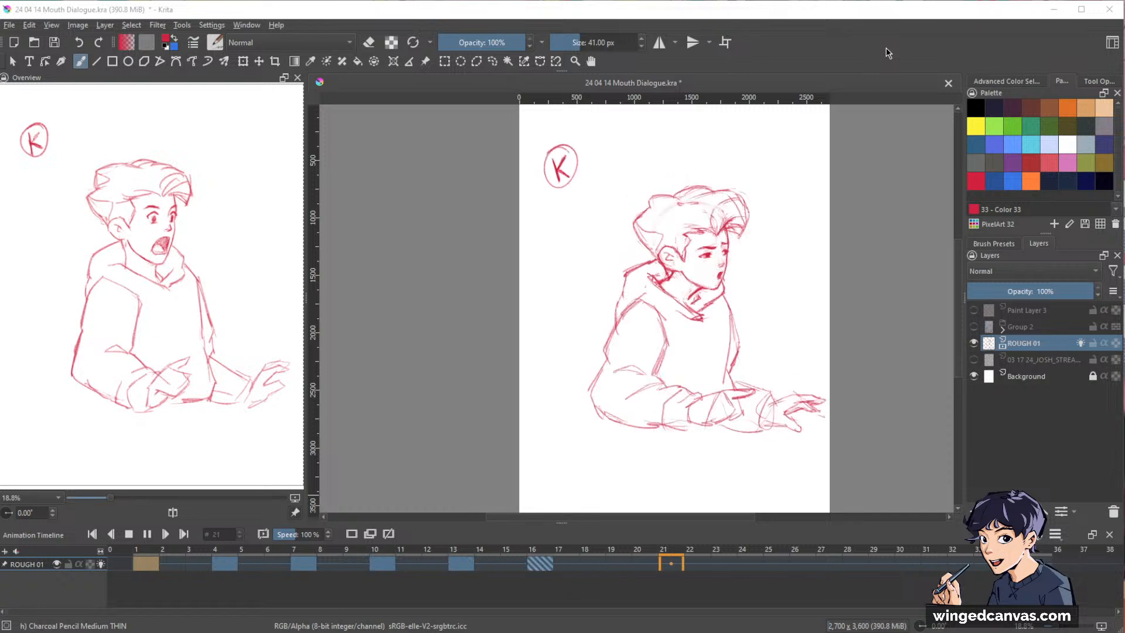
key(space)
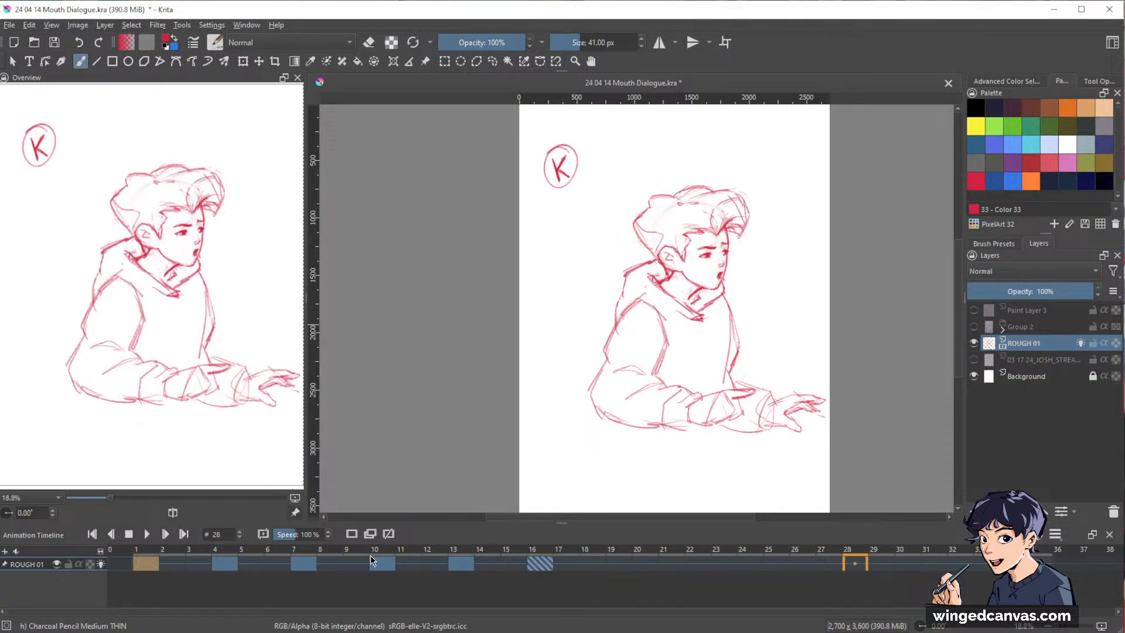
click(224, 564)
click(311, 564)
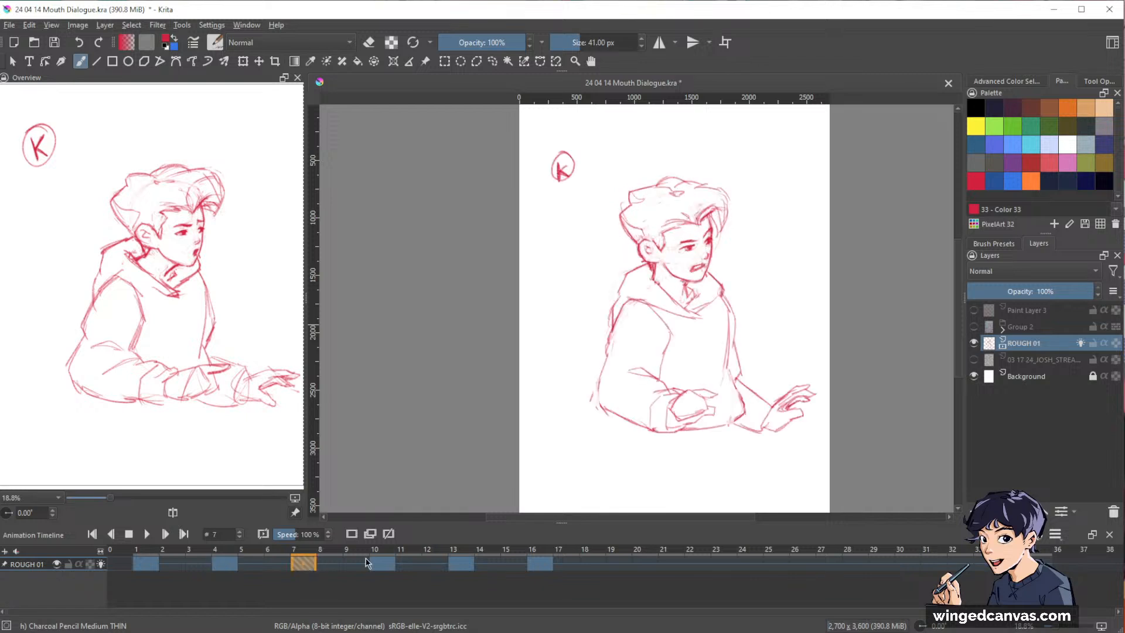
click(382, 568)
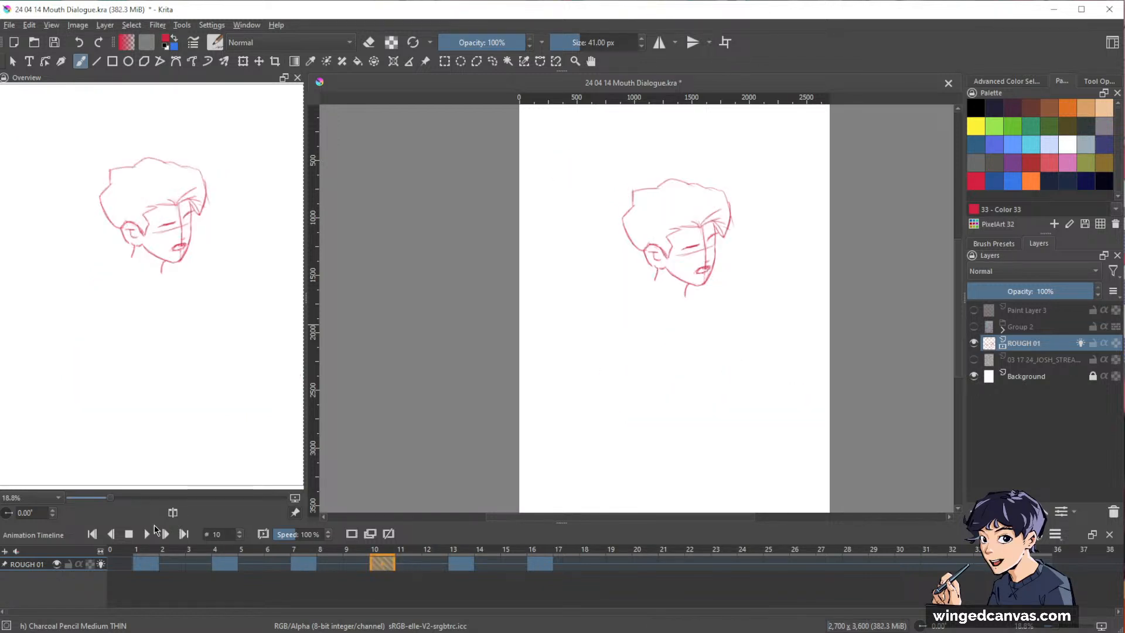
click(147, 563)
click(225, 565)
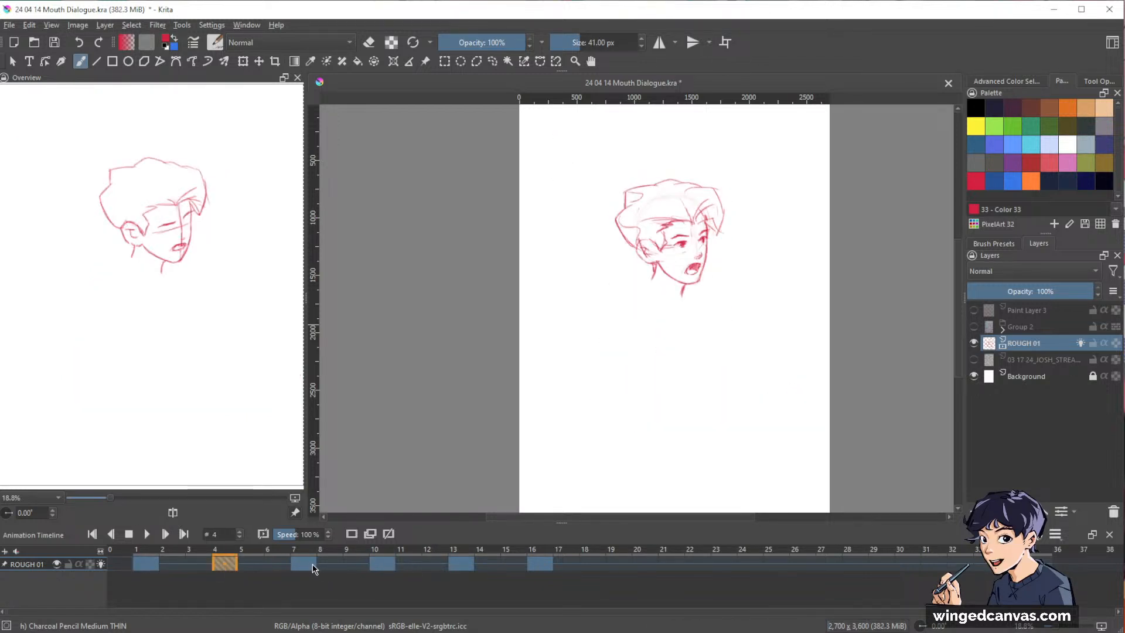
click(312, 563)
click(382, 563)
click(462, 564)
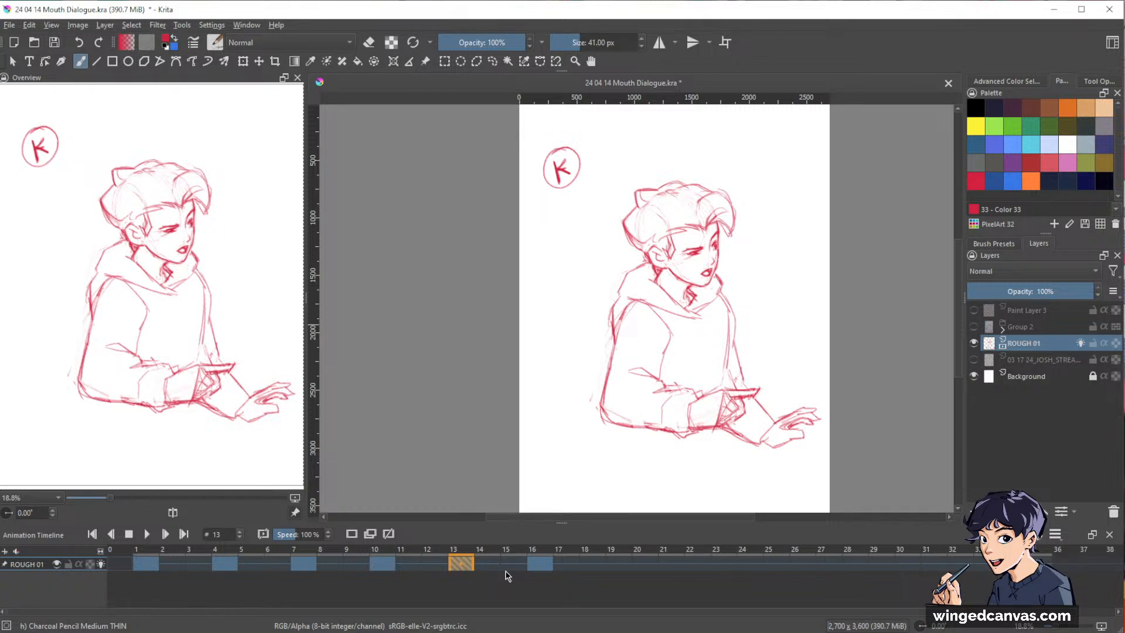
Replay the animation from frame 1 and examine the transition between the frame 13 pose and the final pose.
click(155, 563)
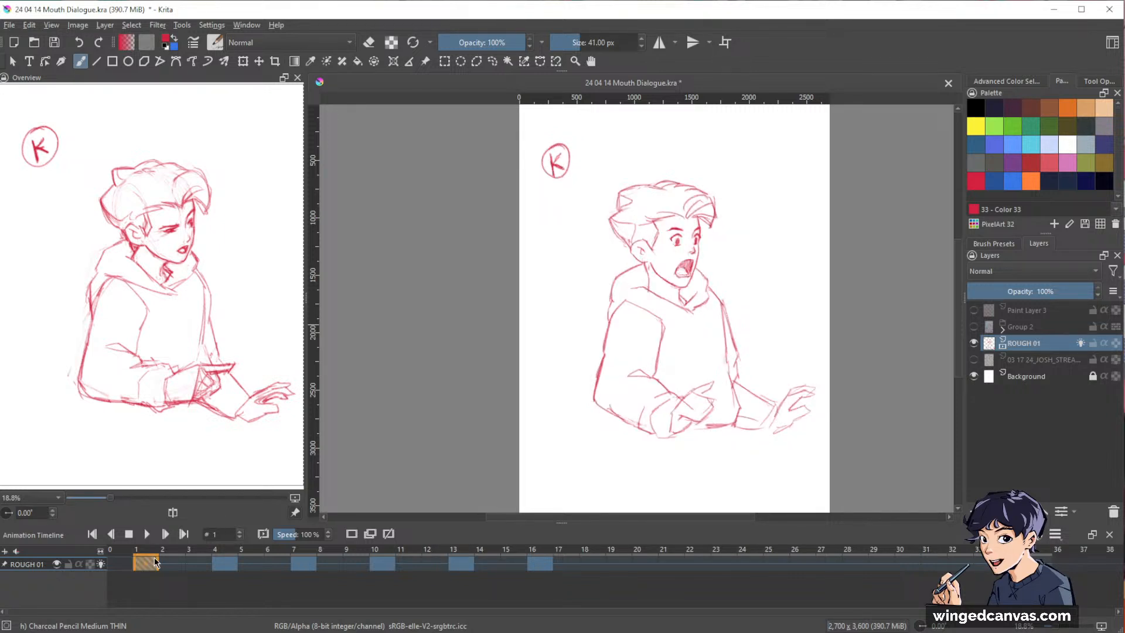
key(space)
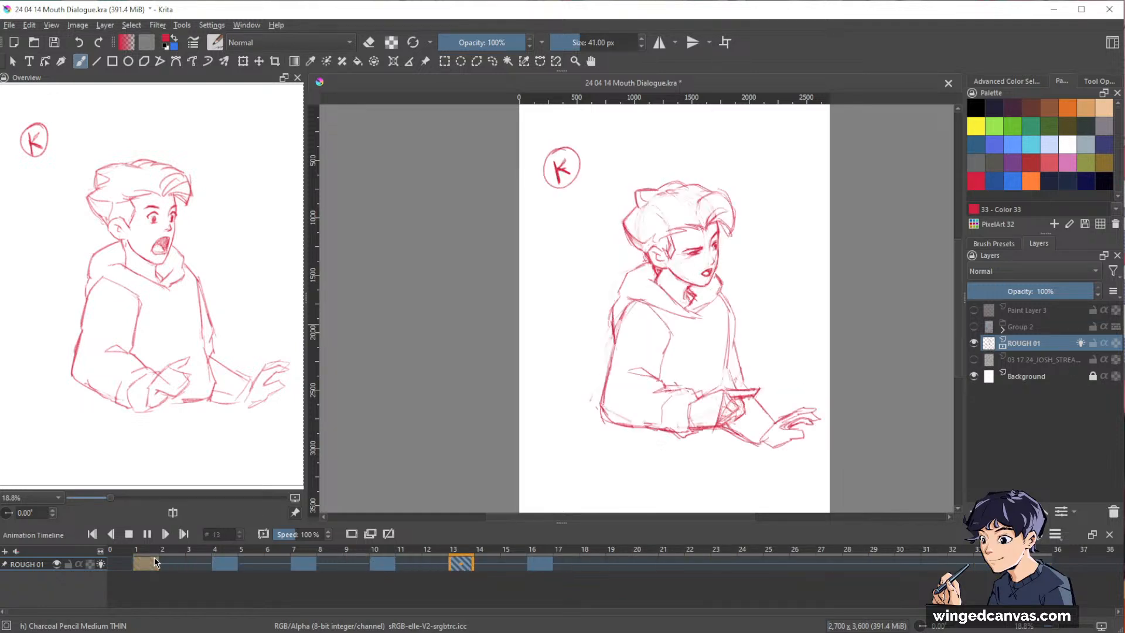
key(space)
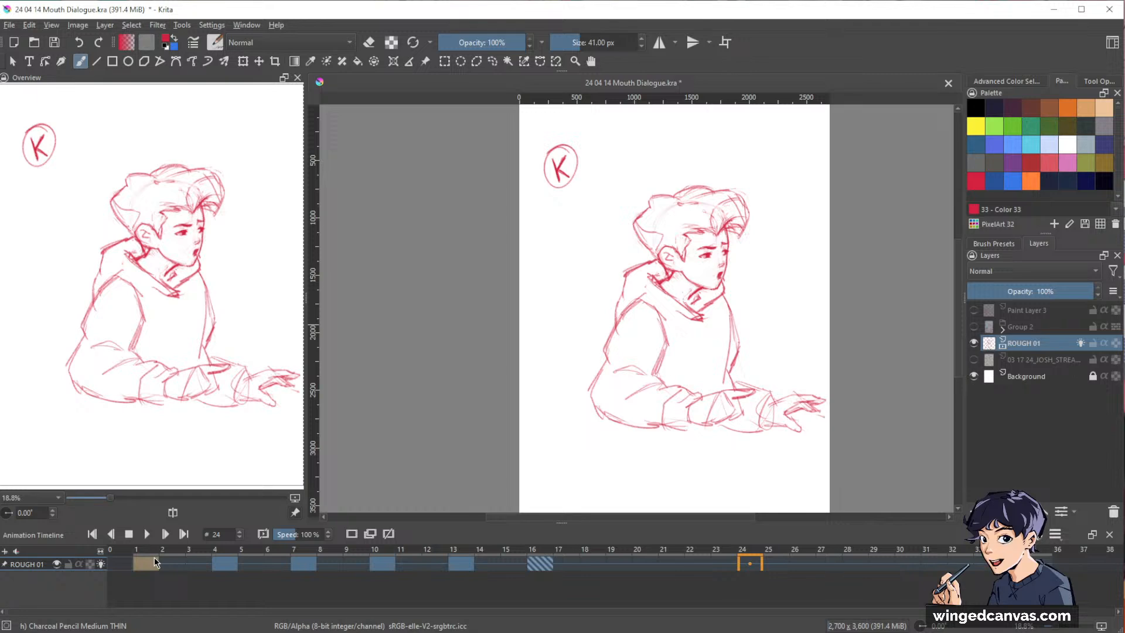
key(space)
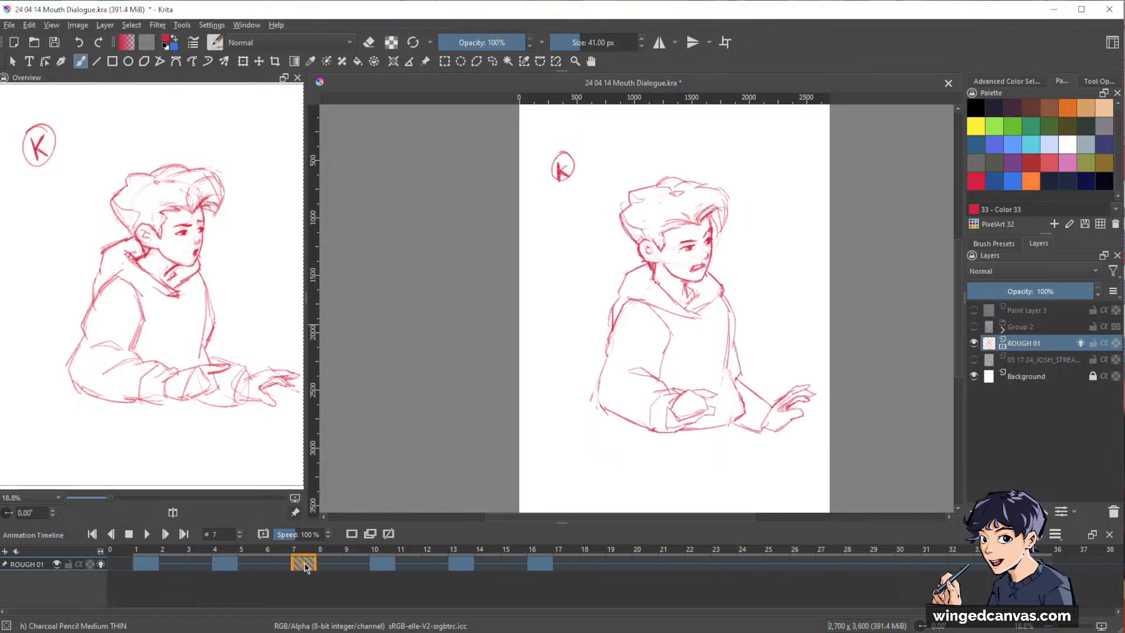
click(472, 564)
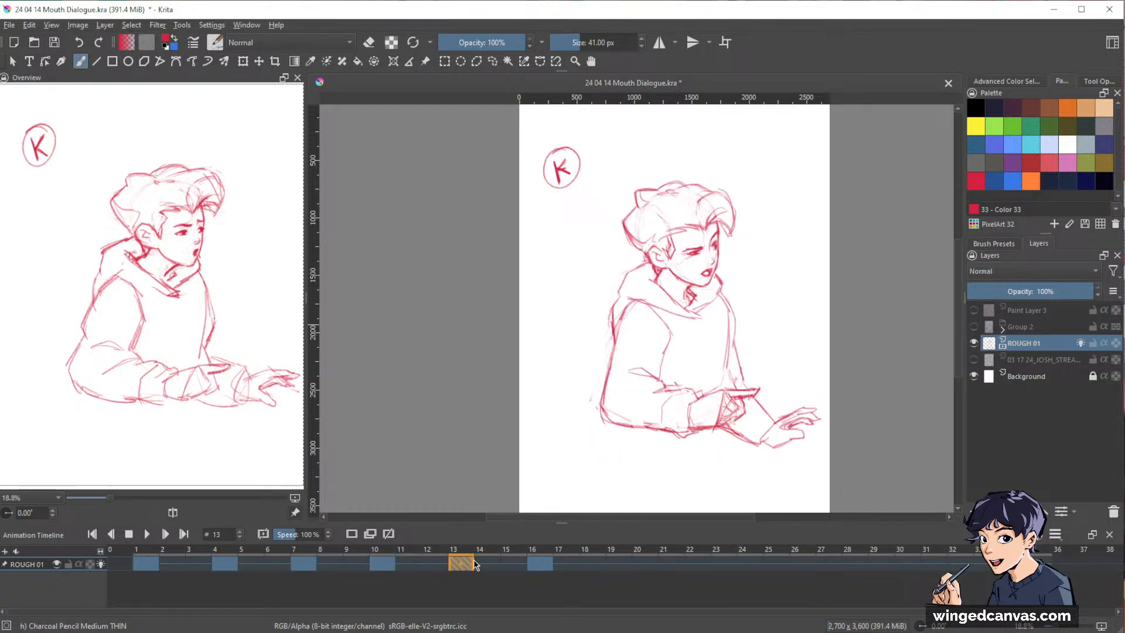
click(524, 564)
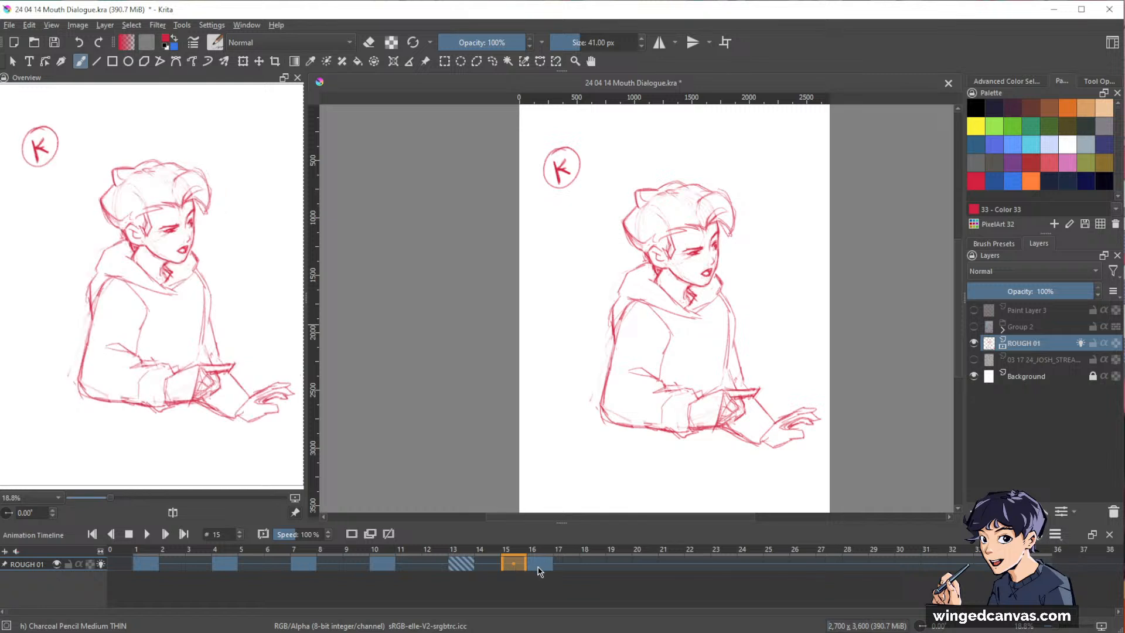
Move the last keyframe from frame 16 to frame 19 and insert a blank keyframe at frame 16 for an in-between.
mouse_move(539, 566)
mouse_down()
mouse_move(616, 582)
mouse_move(637, 564)
mouse_up()
click(569, 566)
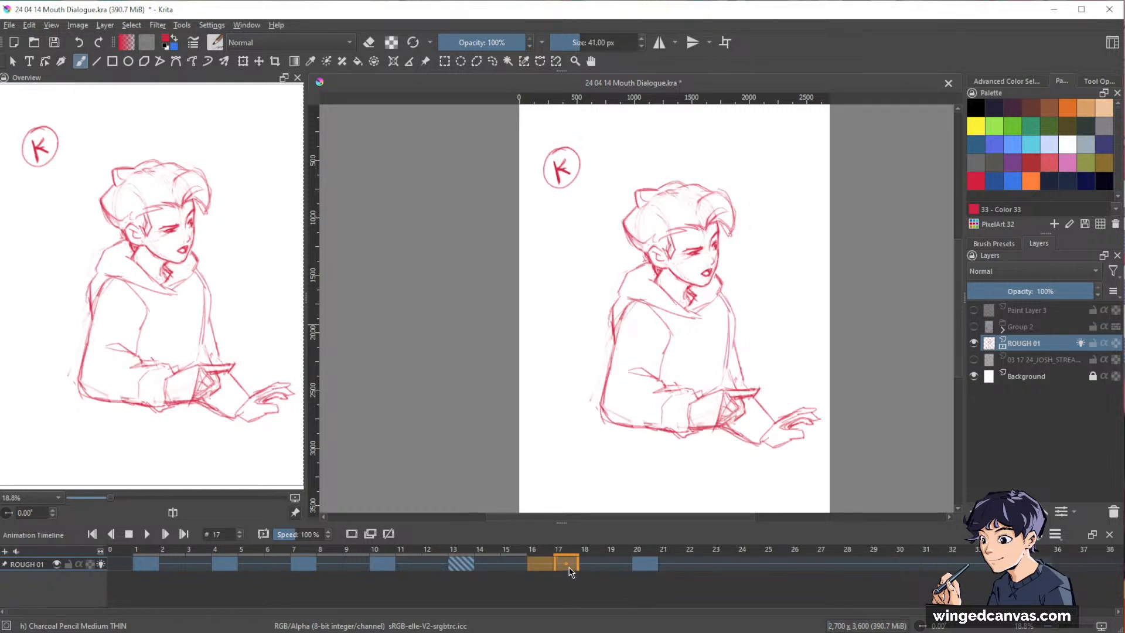
click(540, 564)
click(355, 536)
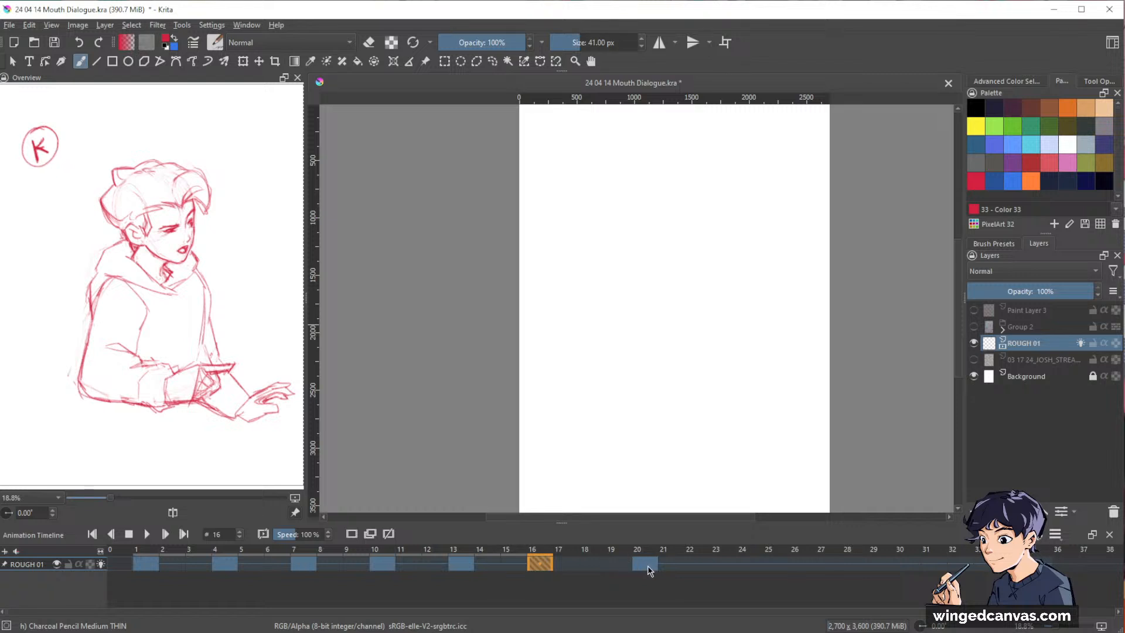
mouse_move(648, 565)
mouse_down()
mouse_move(630, 585)
mouse_move(616, 566)
mouse_up()
click(533, 562)
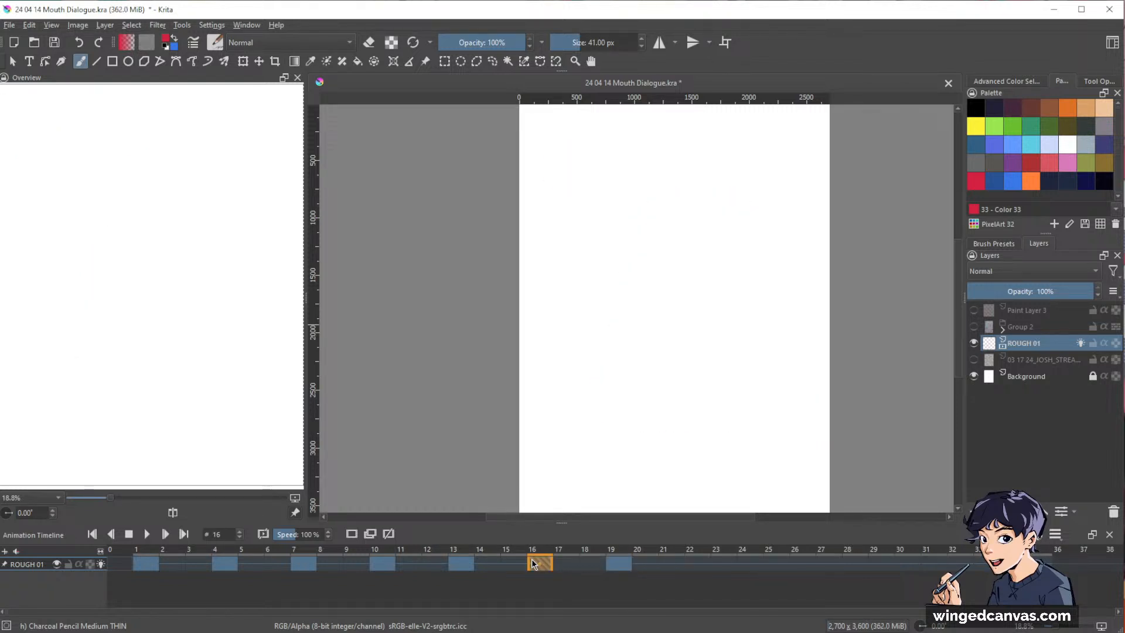
On frame 16, sketch the far edge of the face, the ear and the sideburn between the two onion-skinned poses.
mouse_move(718, 271)
mouse_down()
mouse_move(774, 191)
mouse_move(808, 250)
mouse_move(773, 238)
mouse_up()
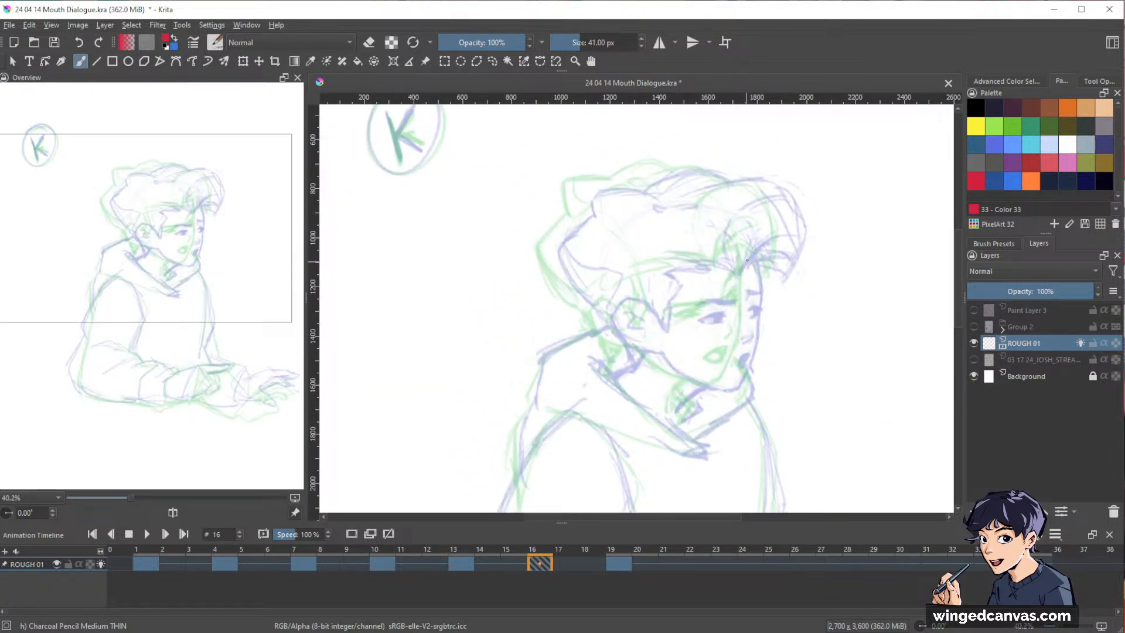
drag(747, 262, 749, 315)
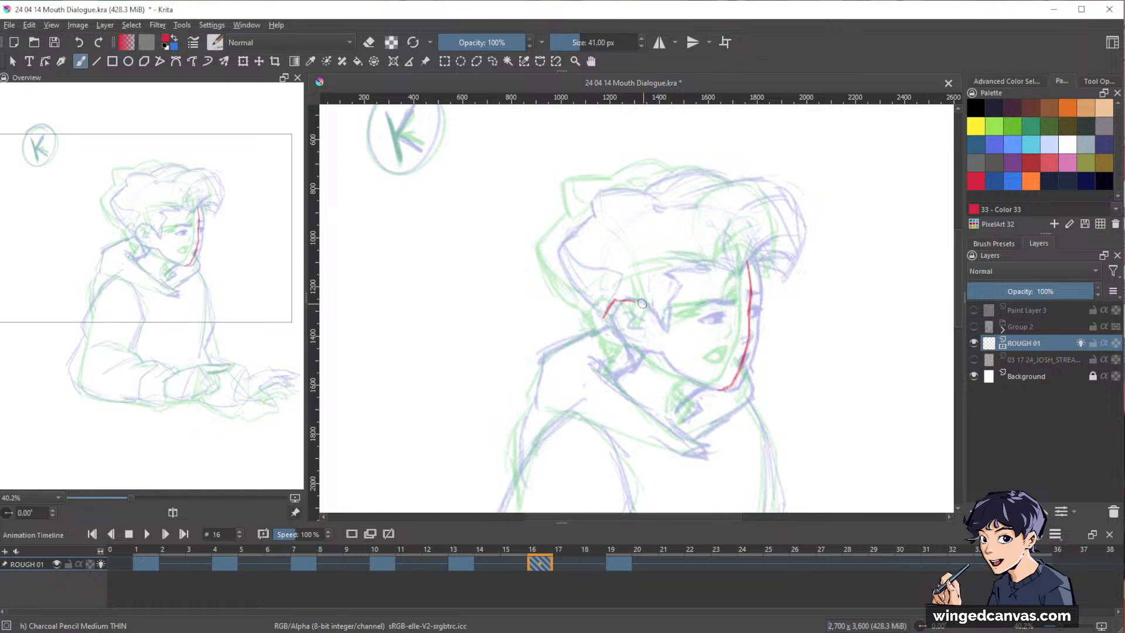
mouse_move(606, 318)
mouse_down()
mouse_move(620, 343)
mouse_move(649, 352)
mouse_up()
mouse_move(641, 301)
mouse_down()
mouse_move(662, 319)
mouse_move(656, 328)
mouse_move(668, 297)
mouse_up()
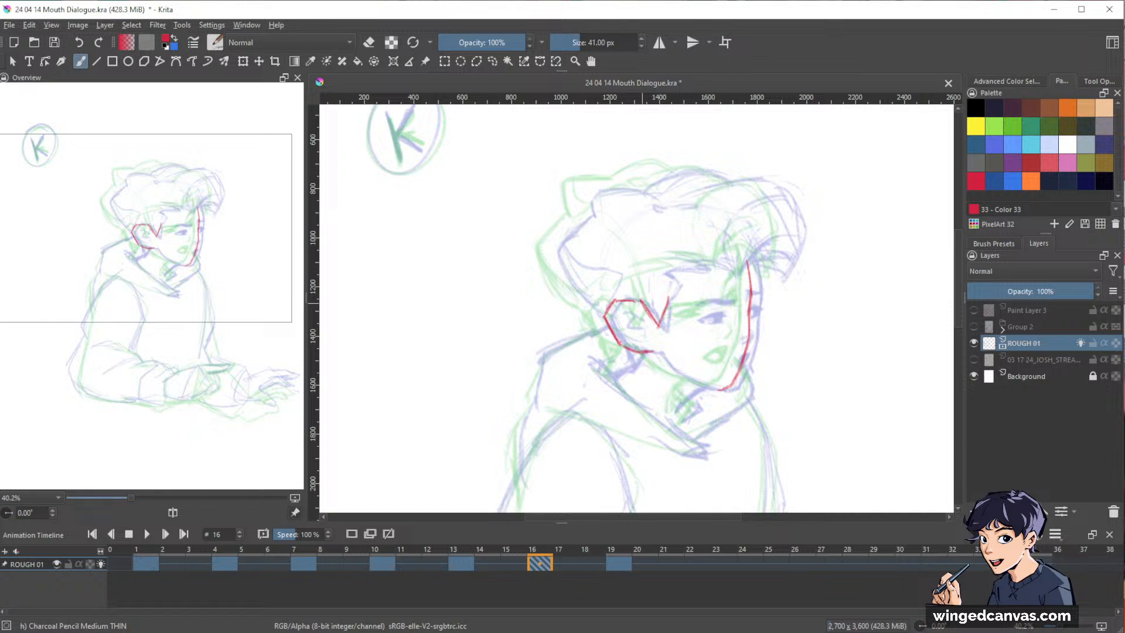
Erase the sideburn stroke and redraw it with the hairline continuing across the forehead.
key(e)
drag(645, 302, 655, 336)
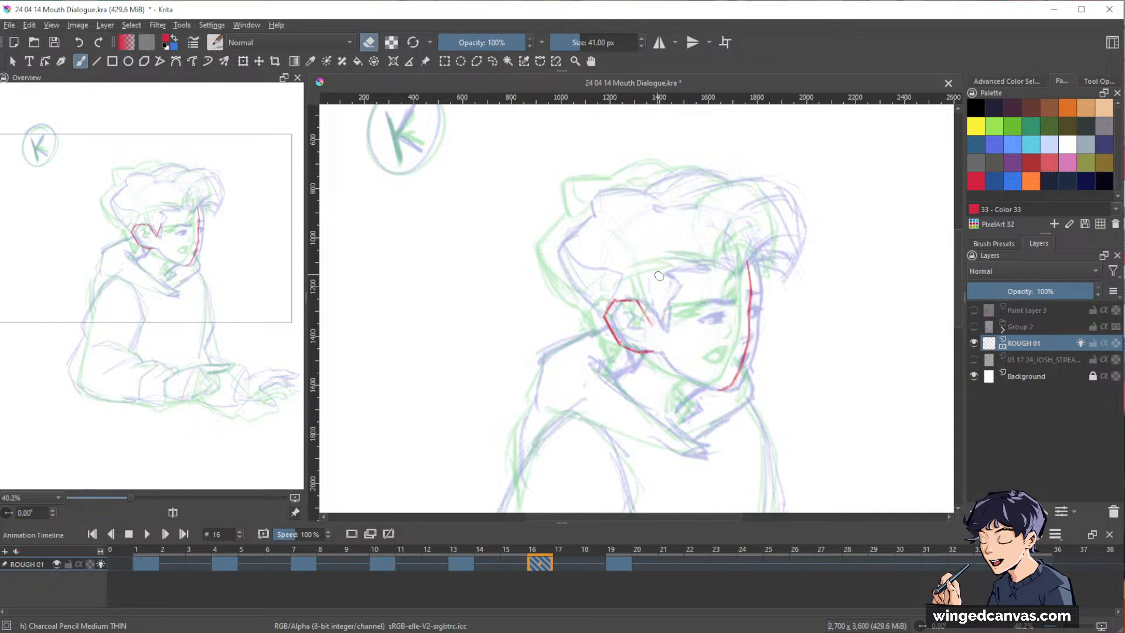
key(e)
mouse_move(652, 275)
mouse_down()
mouse_move(655, 327)
mouse_move(679, 263)
mouse_move(671, 260)
mouse_move(704, 262)
mouse_up()
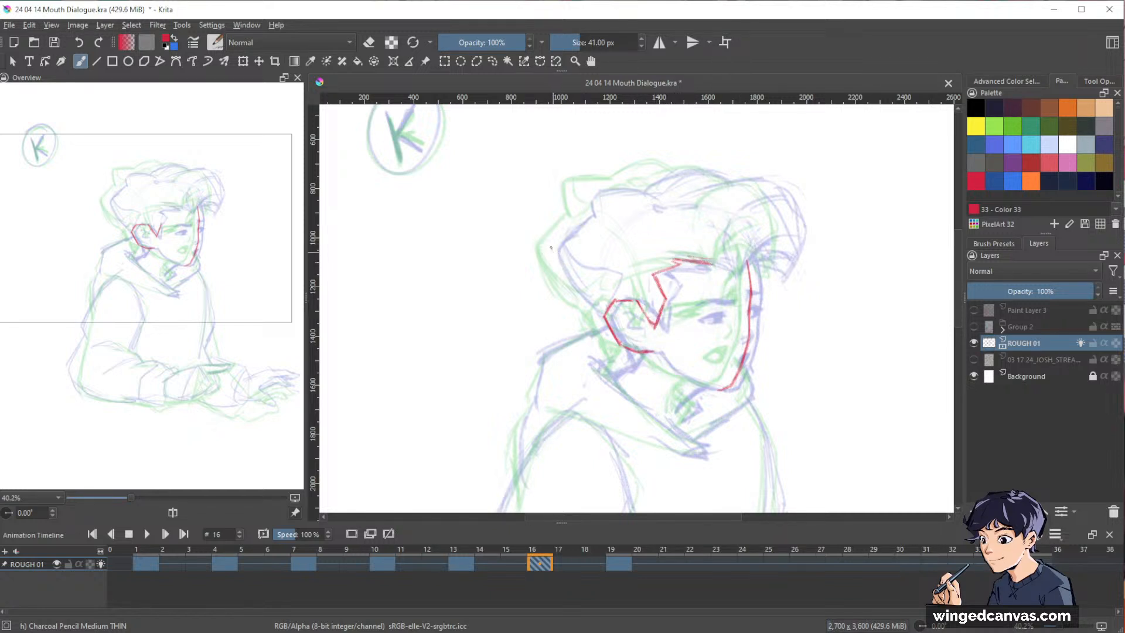
Outline the hair from the back of the head over the crown to the swept front fringe.
mouse_move(548, 247)
mouse_down()
mouse_move(556, 278)
mouse_move(587, 306)
mouse_up()
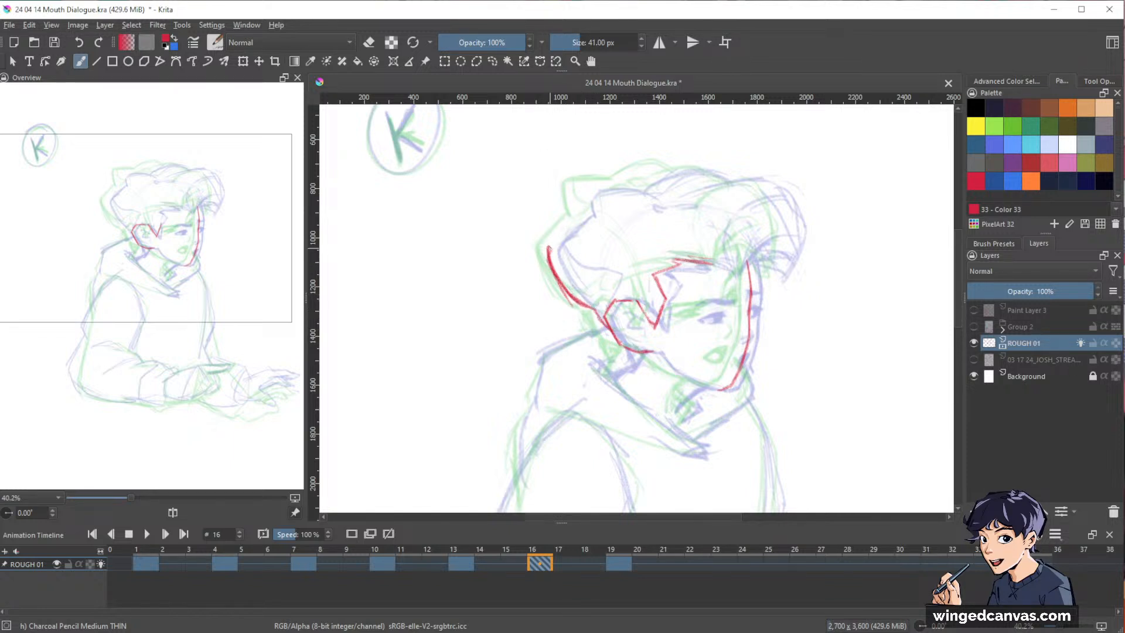
mouse_move(582, 217)
mouse_down()
mouse_move(583, 188)
mouse_move(671, 169)
mouse_up()
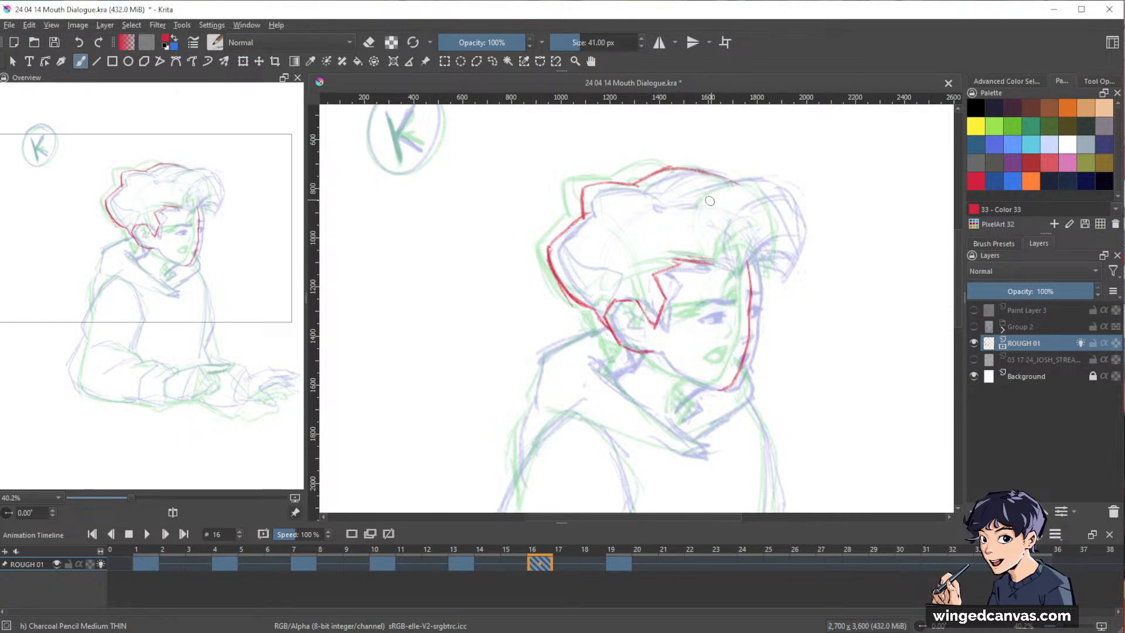
mouse_move(706, 200)
mouse_down()
mouse_move(744, 184)
mouse_move(792, 194)
mouse_move(774, 195)
mouse_move(790, 222)
mouse_move(772, 283)
mouse_up()
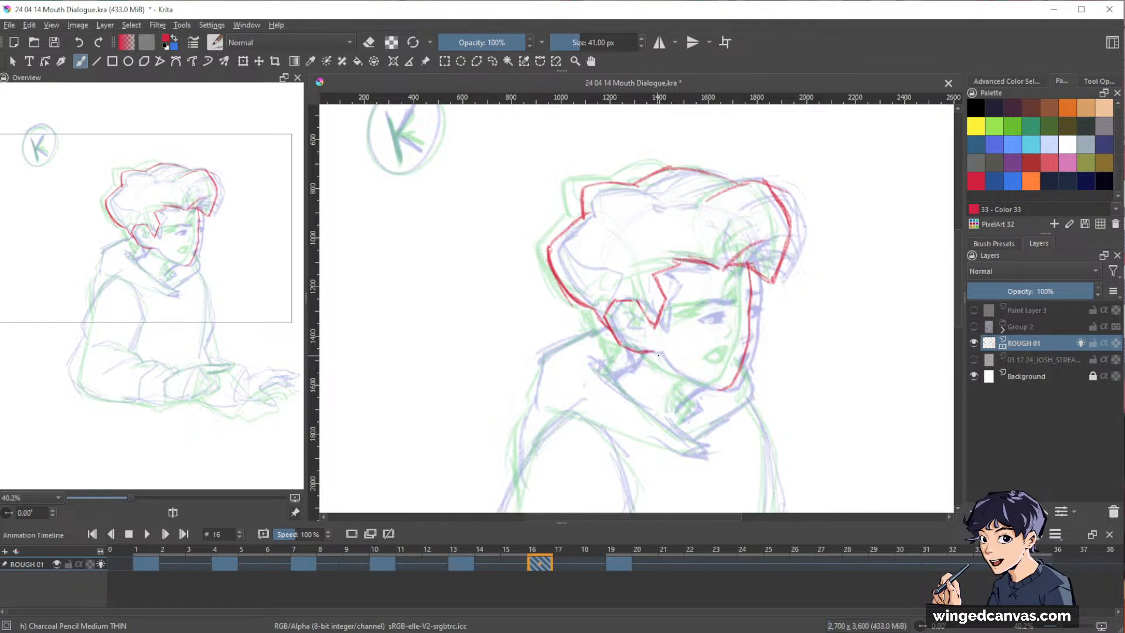
Draw the jawline from the ear to the chin and add a vertical centre guideline down the face.
drag(657, 356, 674, 371)
drag(671, 371, 687, 381)
key(e)
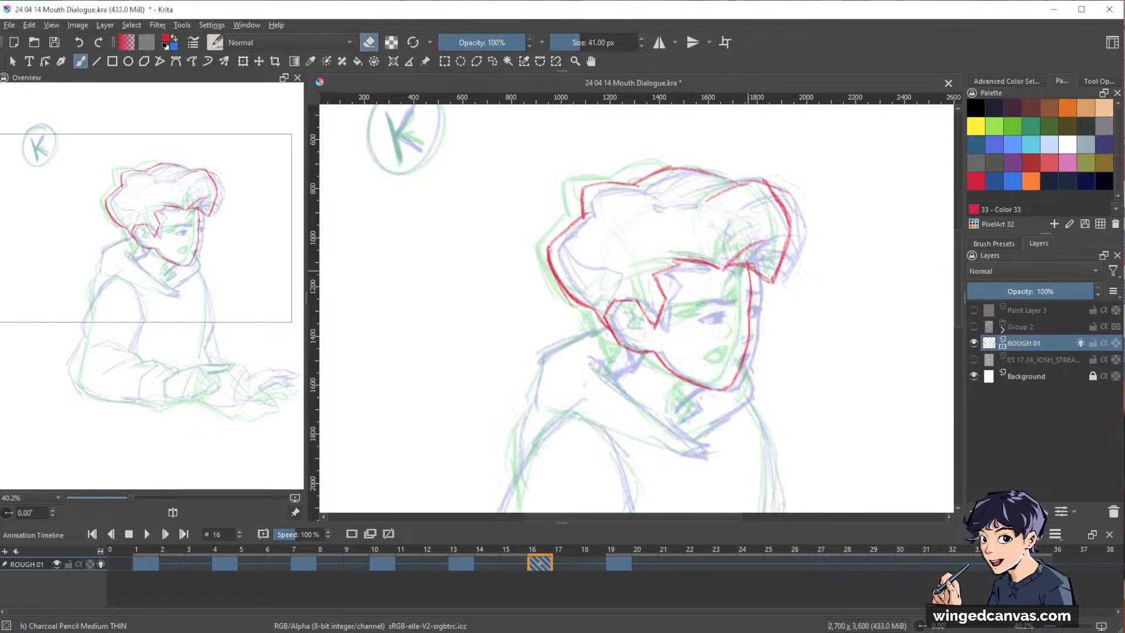
key(e)
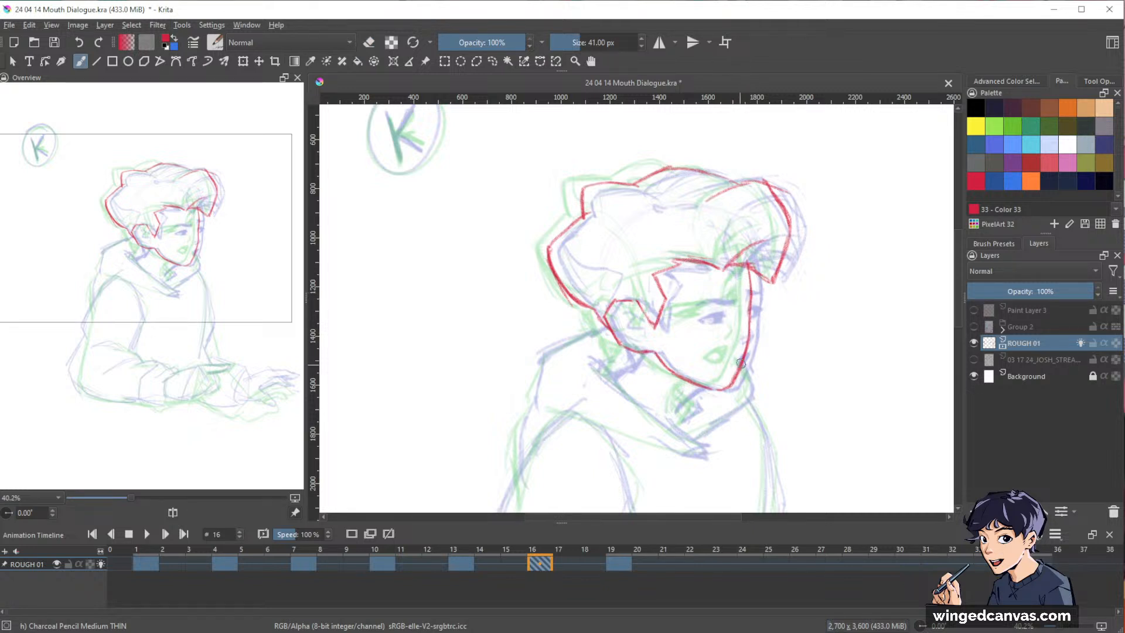
key(e)
key(e)
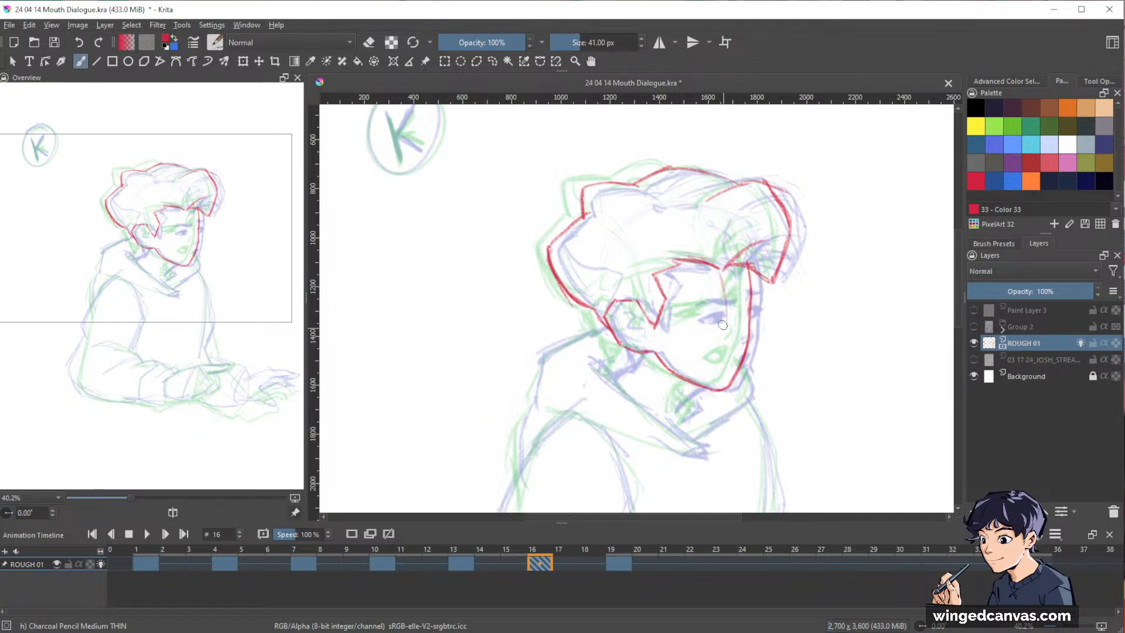
drag(722, 292, 727, 330)
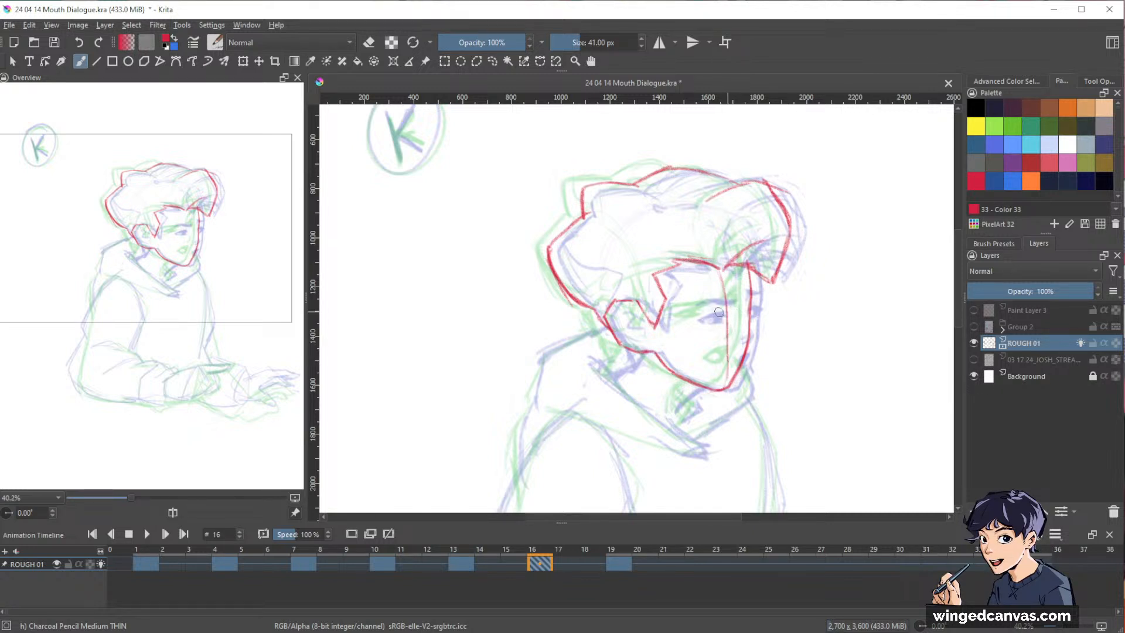
drag(674, 320, 729, 310)
key(ctrl+z)
key(ctrl+z)
key(ctrl+z)
Transform the head sketch, tilting it slightly counterclockwise and nudging it into place between the onion-skinned heads.
key(l)
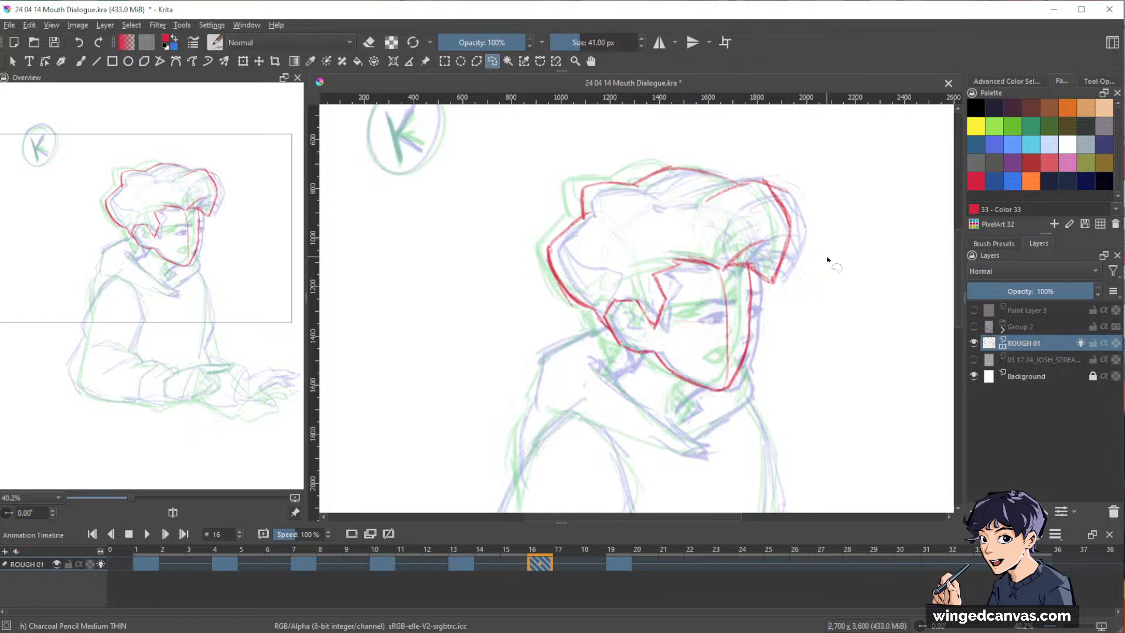
key(ctrl+t)
drag(818, 208, 820, 204)
drag(733, 273, 730, 273)
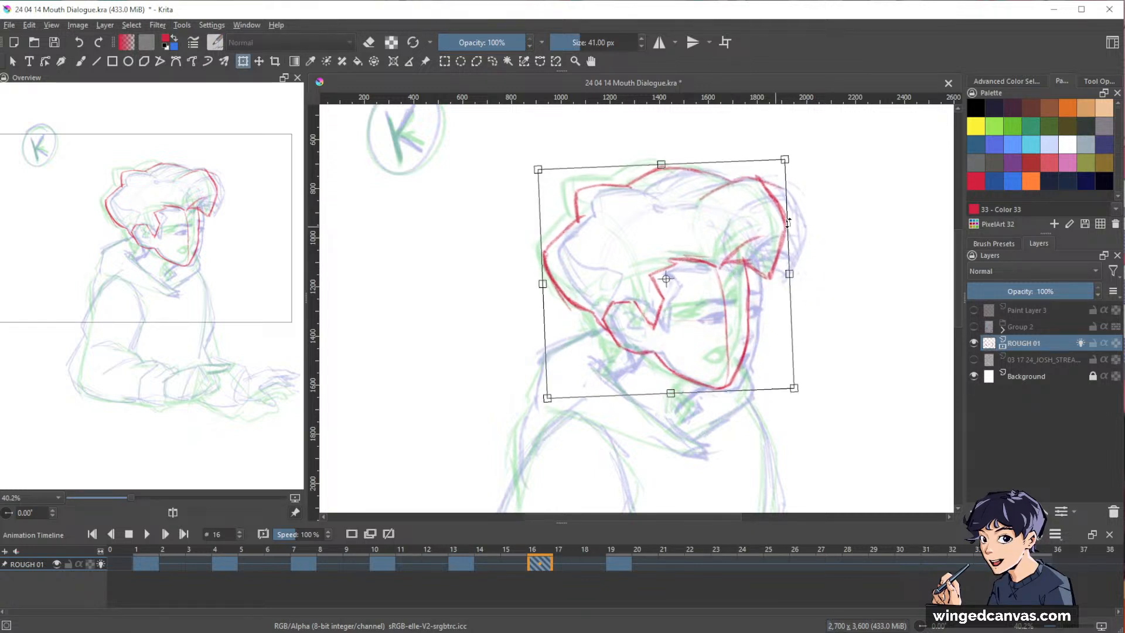
key(Return)
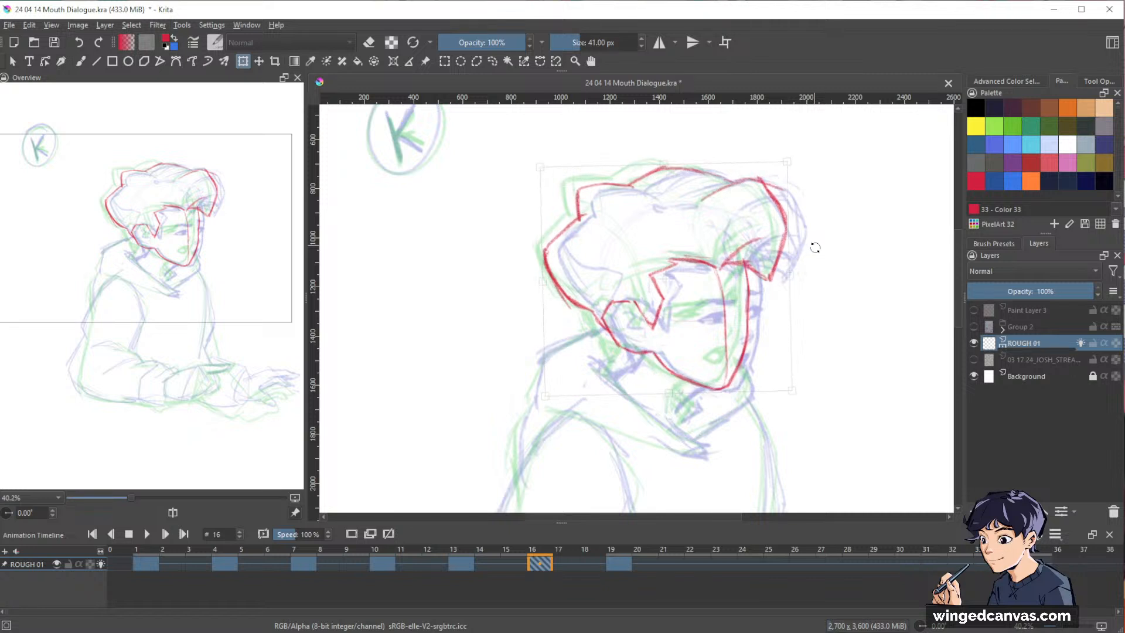
Sketch the slanted eye line across the face, darken the near eye's lid, and add both eyebrows.
key(b)
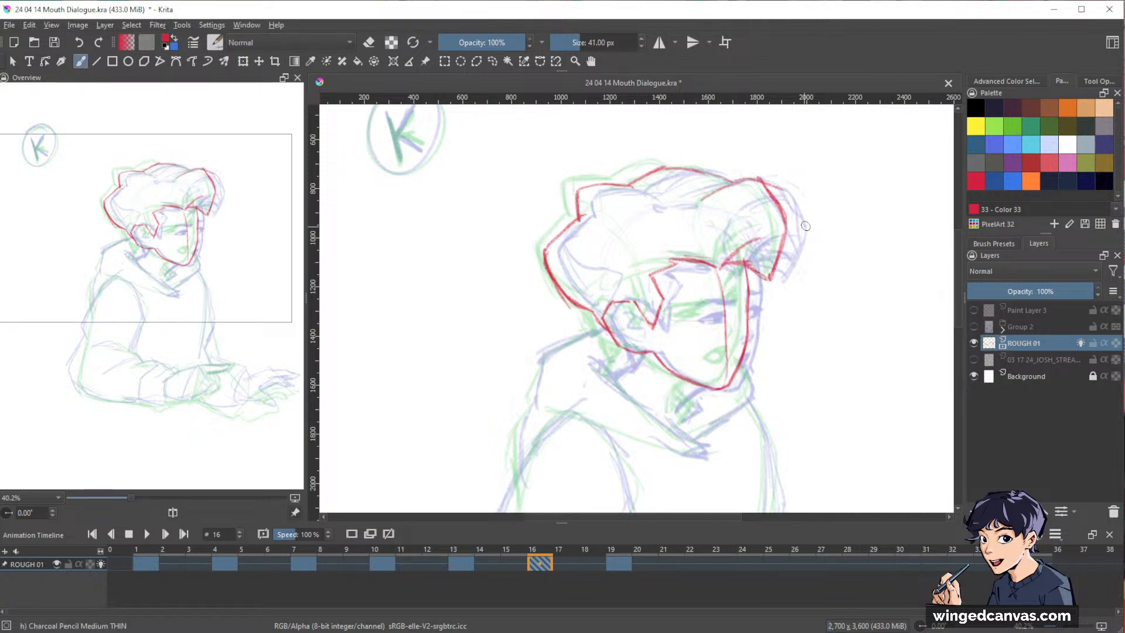
drag(675, 319, 737, 300)
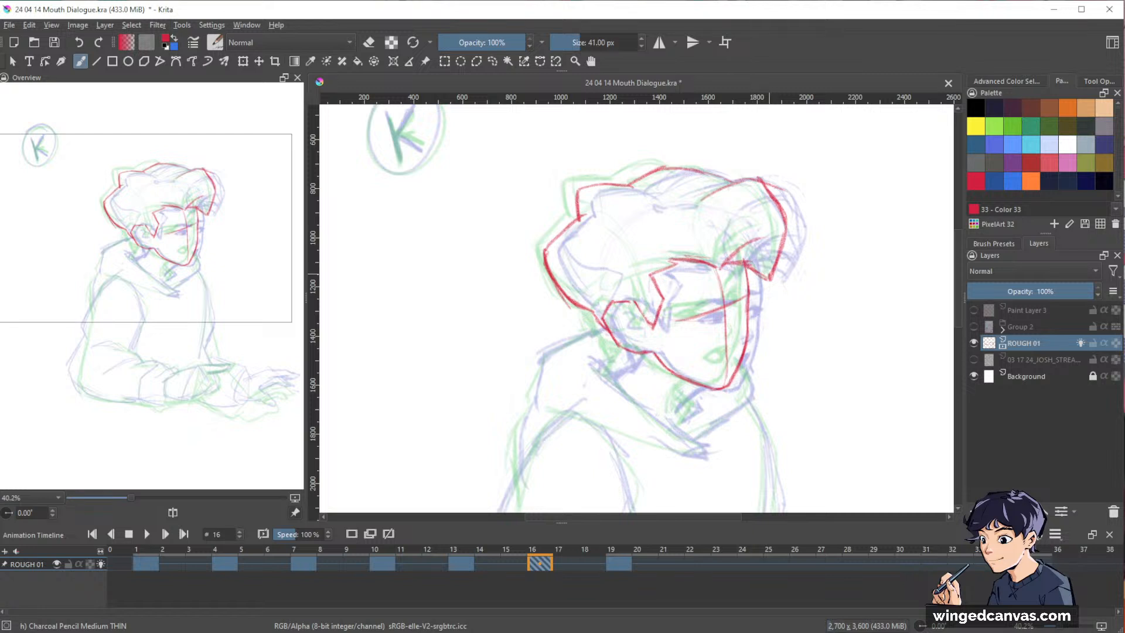
key(ctrl+z)
key(ctrl+z)
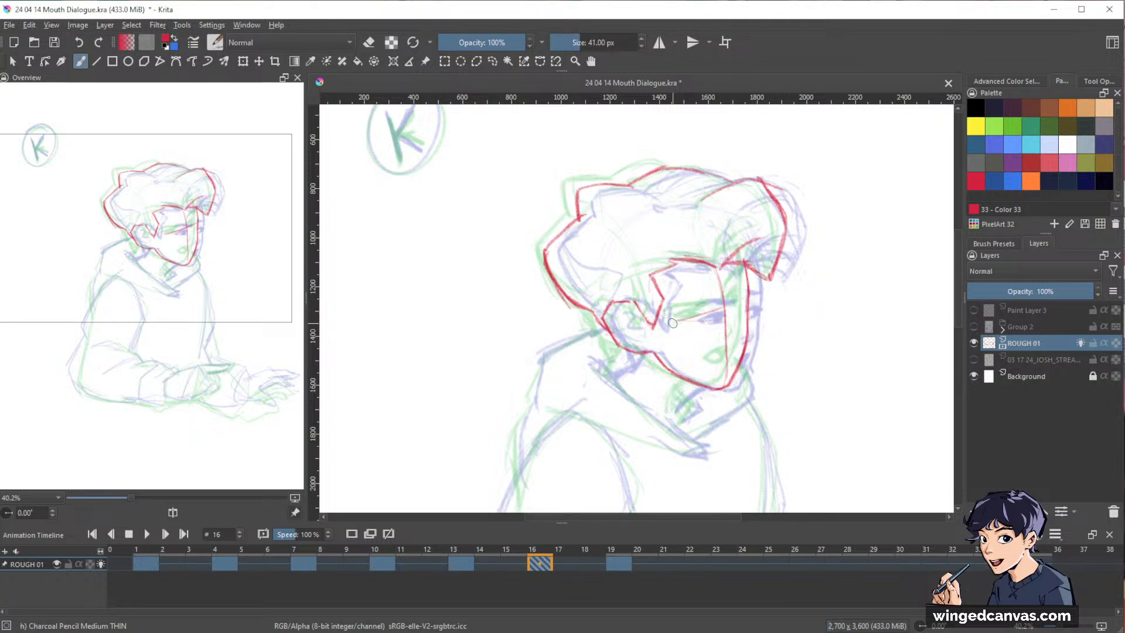
drag(675, 321, 748, 302)
drag(674, 321, 721, 313)
key(e)
key(e)
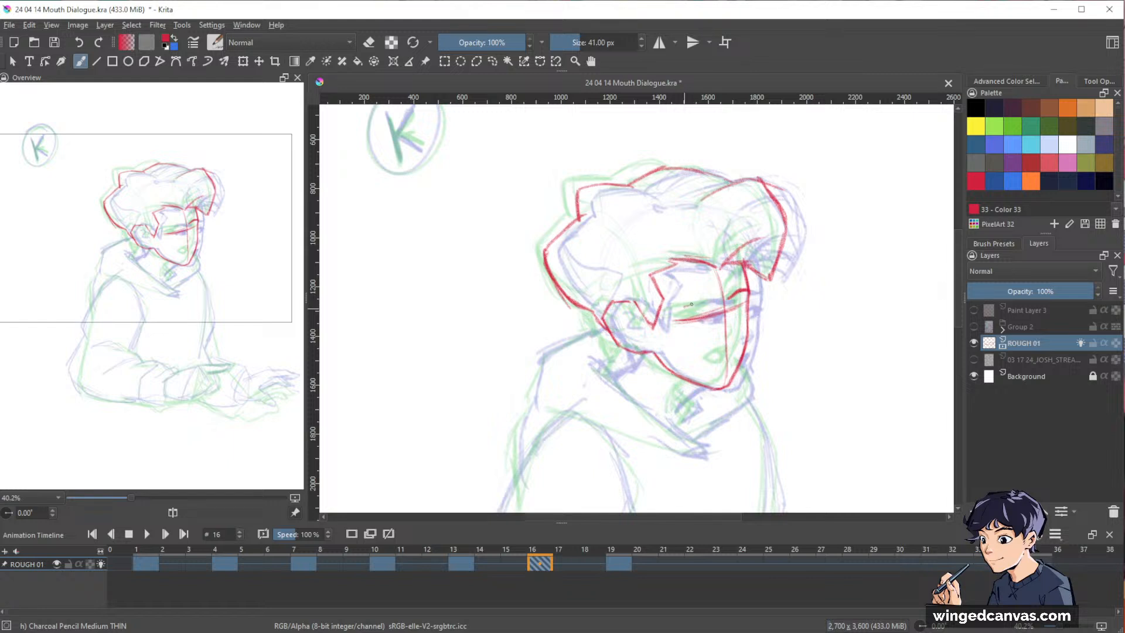
drag(693, 305, 716, 306)
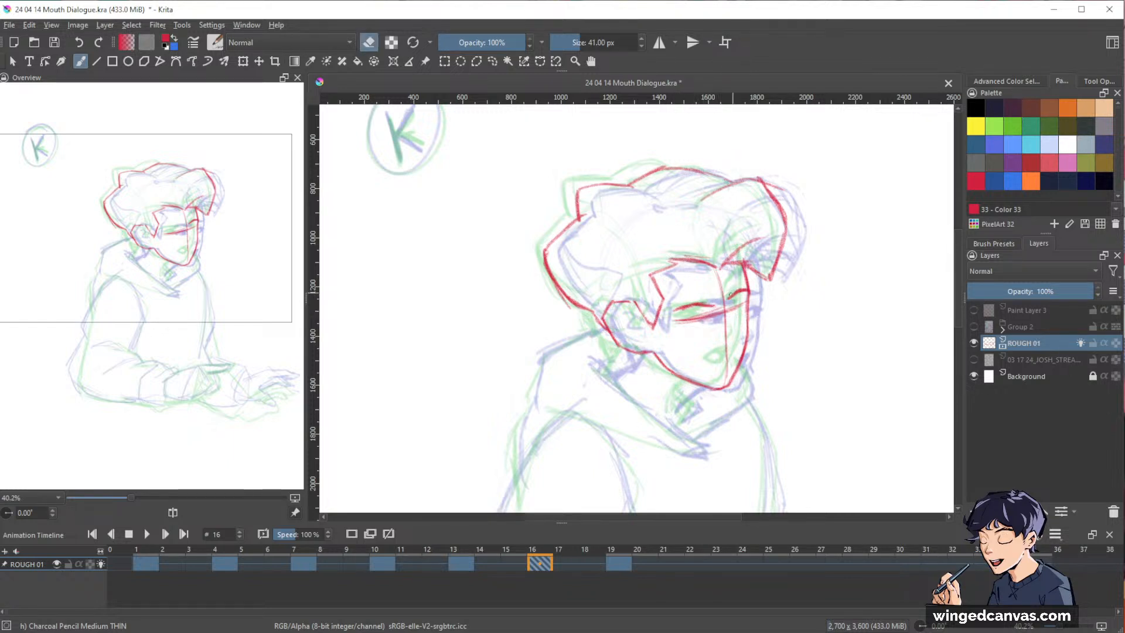
Clean up the vertical centre guideline on the face and sketch the nose along its lower half.
key(e)
key(e)
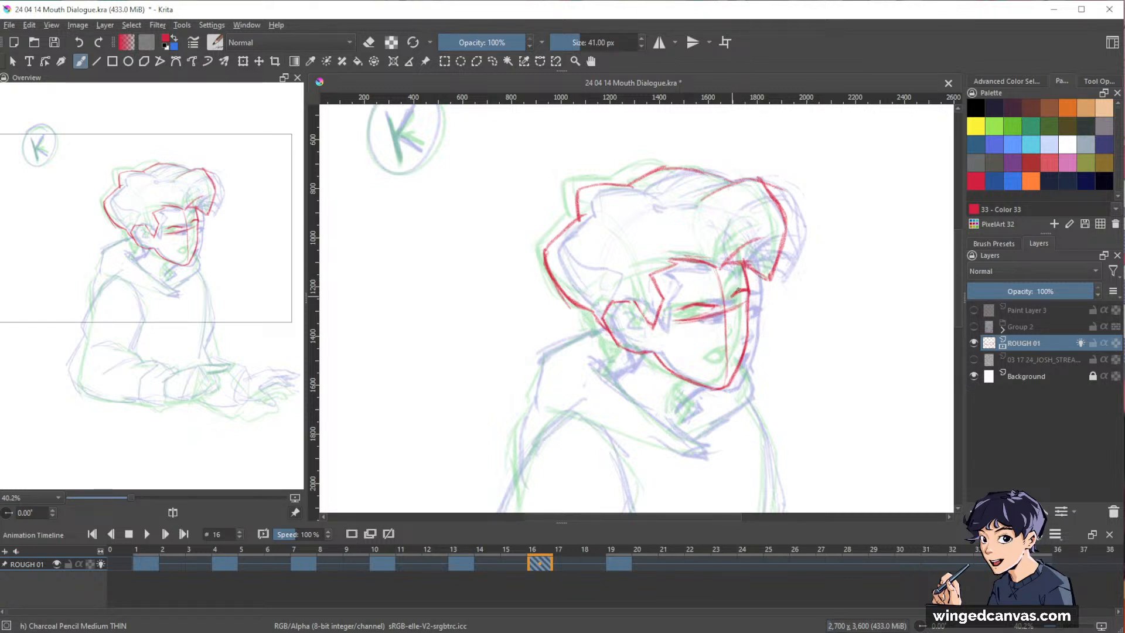
key(e)
key(e)
drag(725, 299, 727, 375)
key(e)
drag(720, 277, 724, 373)
drag(719, 278, 727, 368)
drag(725, 287, 727, 368)
key(e)
drag(720, 273, 732, 350)
drag(722, 303, 730, 381)
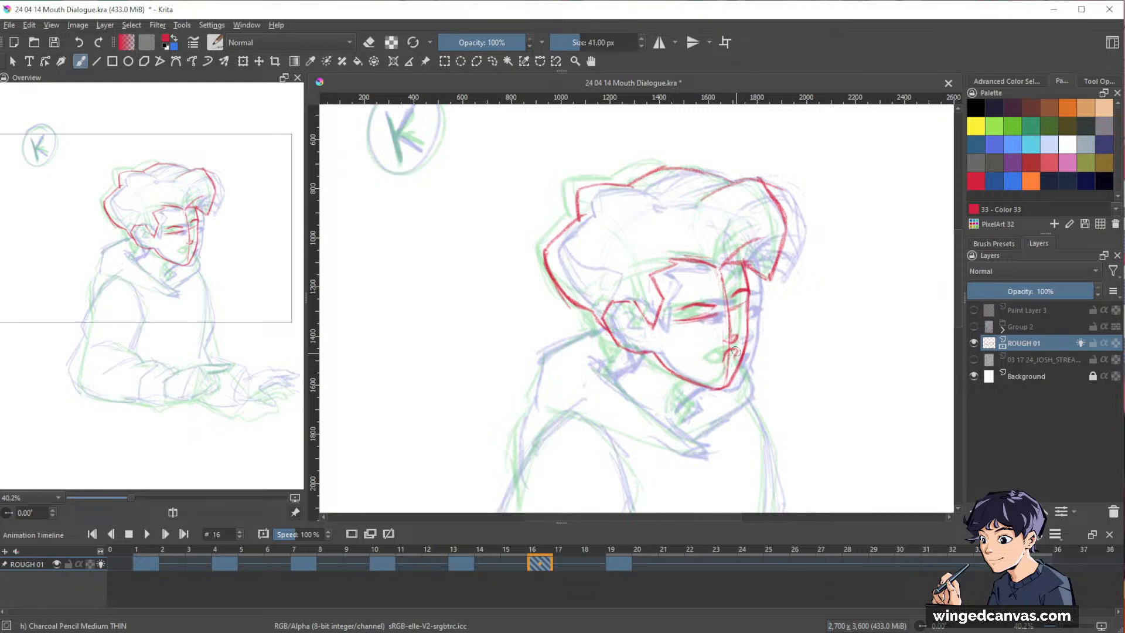
Sketch a small open mouth between the nose and chin, refining its lips with erasing and redrawing.
mouse_move(736, 352)
mouse_down()
mouse_move(727, 362)
mouse_move(729, 351)
mouse_up()
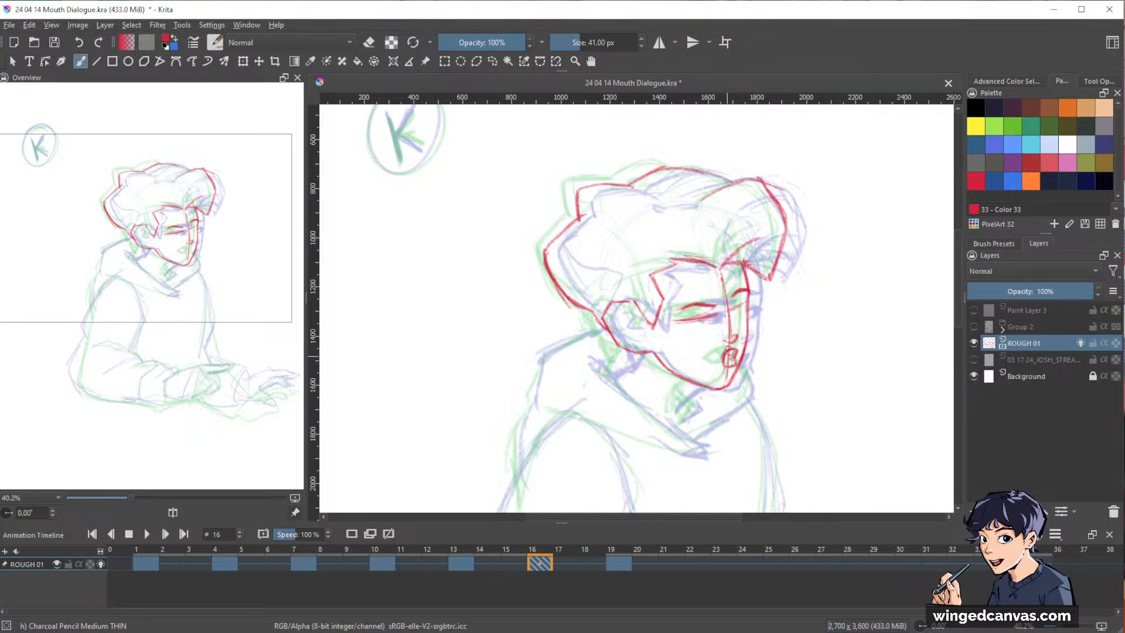
key(e)
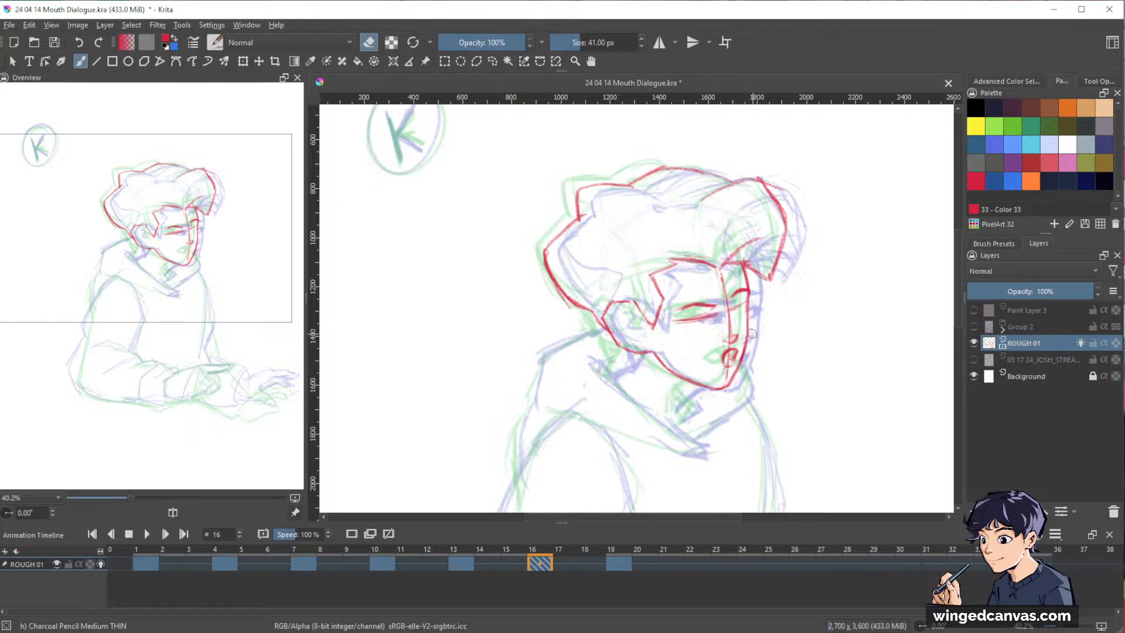
key(e)
drag(730, 349, 719, 355)
key(e)
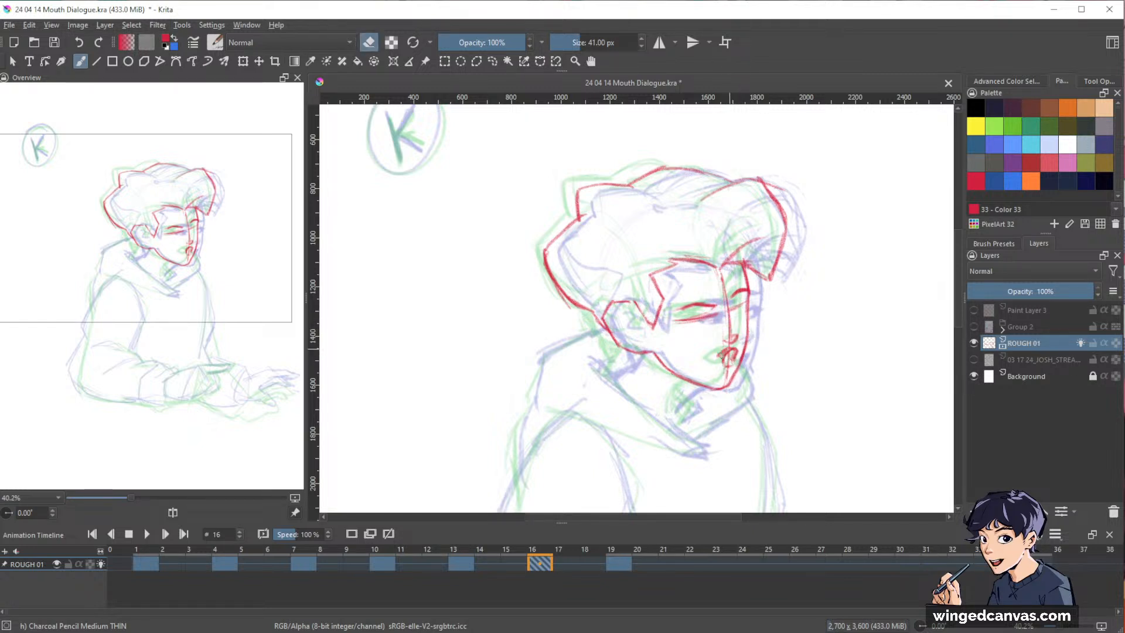
key(e)
key(e)
key(e)
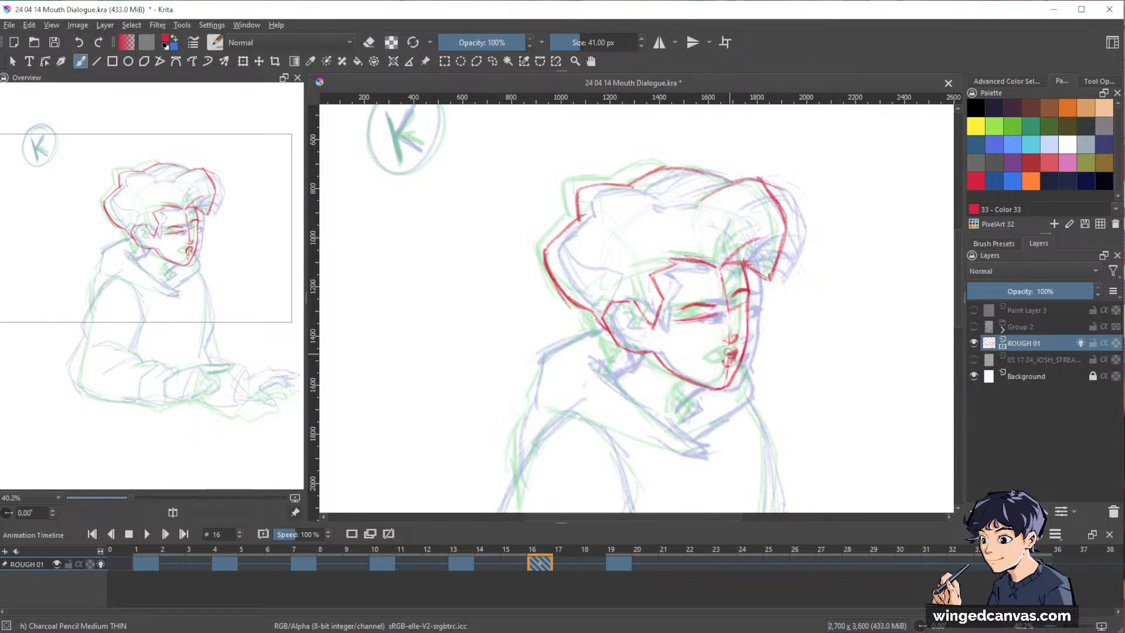
drag(726, 354, 727, 363)
mouse_move(697, 321)
mouse_down()
mouse_move(747, 300)
mouse_move(728, 309)
mouse_up()
key(e)
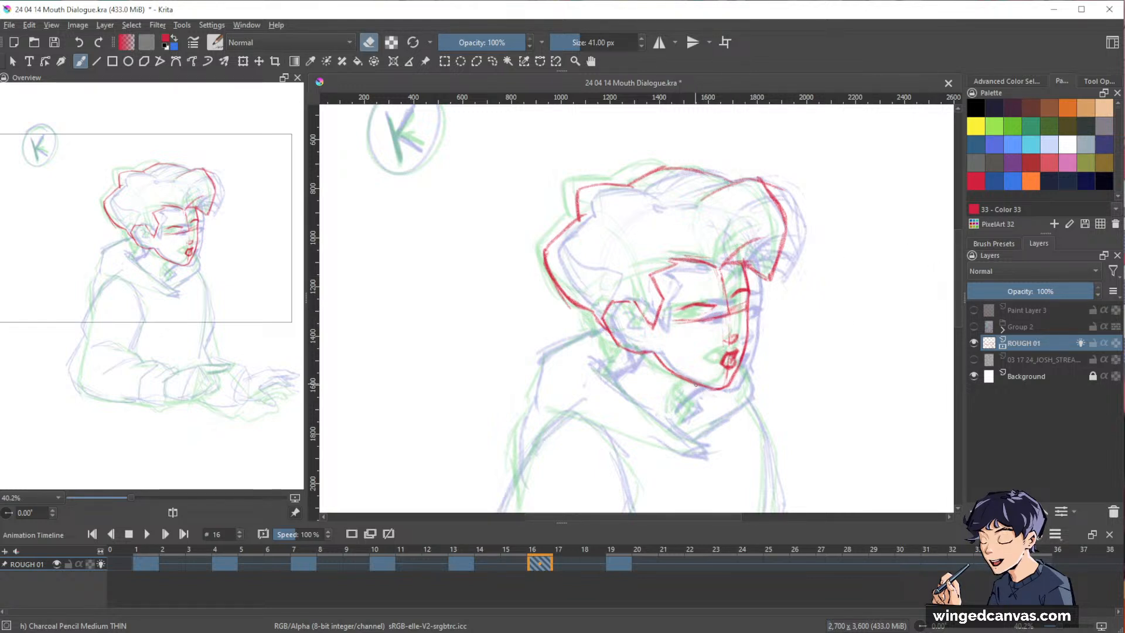
Draw the front neck line below the jaw and the back neck line below the ear, and hide the onion skins.
key(e)
drag(693, 385, 672, 416)
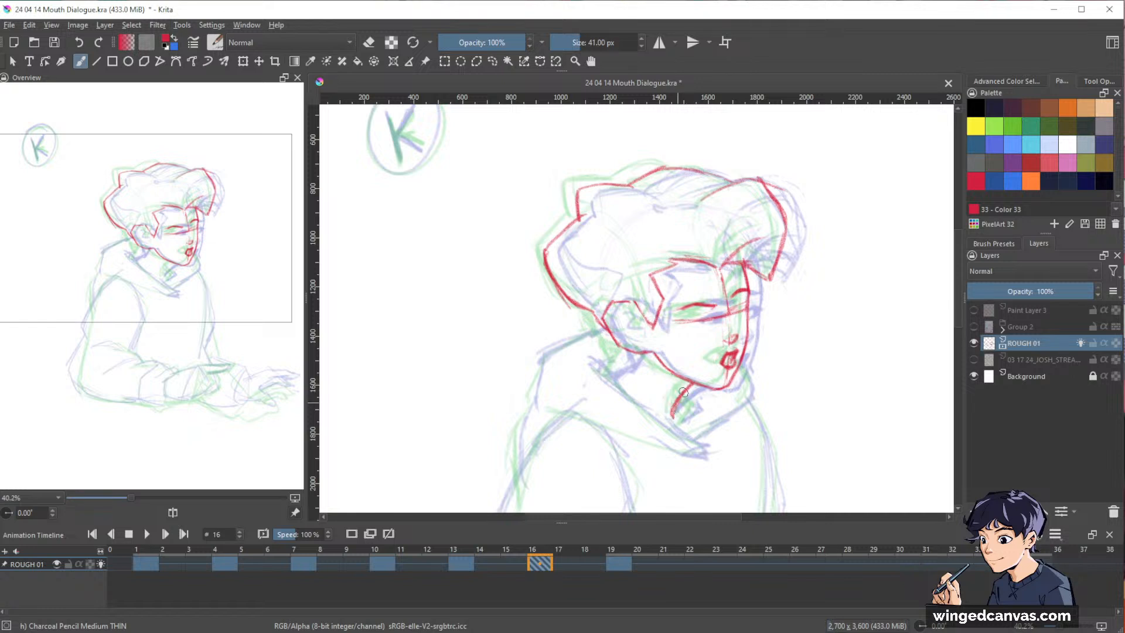
drag(632, 353, 611, 373)
mouse_move(848, 315)
mouse_down()
mouse_move(838, 276)
mouse_move(849, 278)
mouse_move(824, 306)
mouse_up()
key(space)
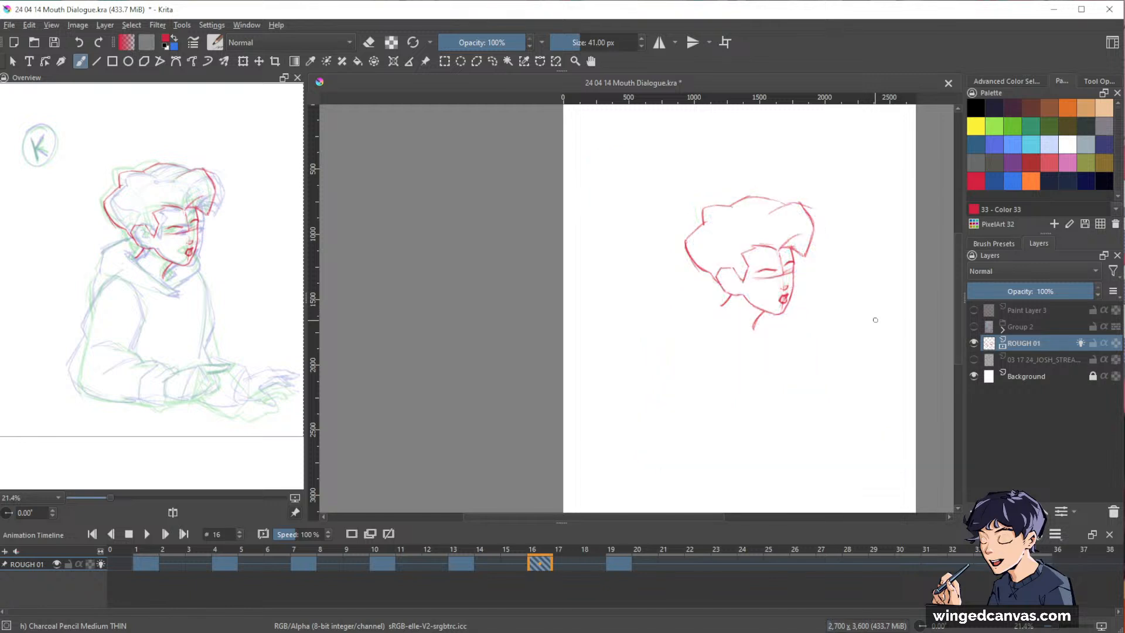
Erase the old sideburn edge and redraw it as a pointed, angled shape in front of the ear.
mouse_move(794, 272)
mouse_down()
mouse_move(871, 192)
mouse_move(878, 229)
mouse_move(836, 372)
mouse_move(727, 320)
mouse_move(719, 291)
mouse_move(727, 323)
mouse_move(721, 284)
mouse_move(710, 343)
mouse_move(747, 282)
mouse_move(738, 332)
mouse_move(758, 337)
mouse_move(729, 350)
mouse_move(719, 294)
mouse_move(721, 338)
mouse_up()
key(e)
key(e)
mouse_move(641, 316)
mouse_down()
mouse_move(624, 363)
mouse_move(644, 314)
mouse_move(622, 350)
mouse_move(638, 325)
mouse_up()
key(e)
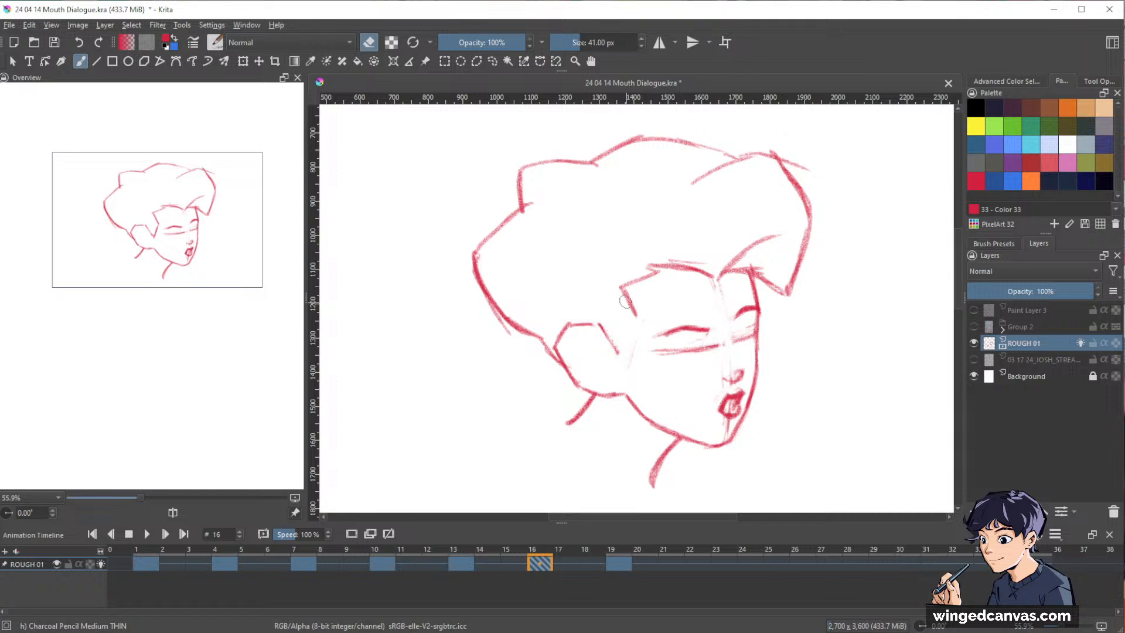
key(e)
mouse_move(614, 287)
mouse_down()
mouse_move(633, 324)
mouse_move(623, 352)
mouse_move(598, 337)
mouse_move(596, 325)
mouse_move(612, 350)
mouse_move(630, 300)
mouse_move(639, 316)
mouse_move(624, 348)
mouse_move(625, 290)
mouse_move(610, 355)
mouse_up()
key(e)
key(e)
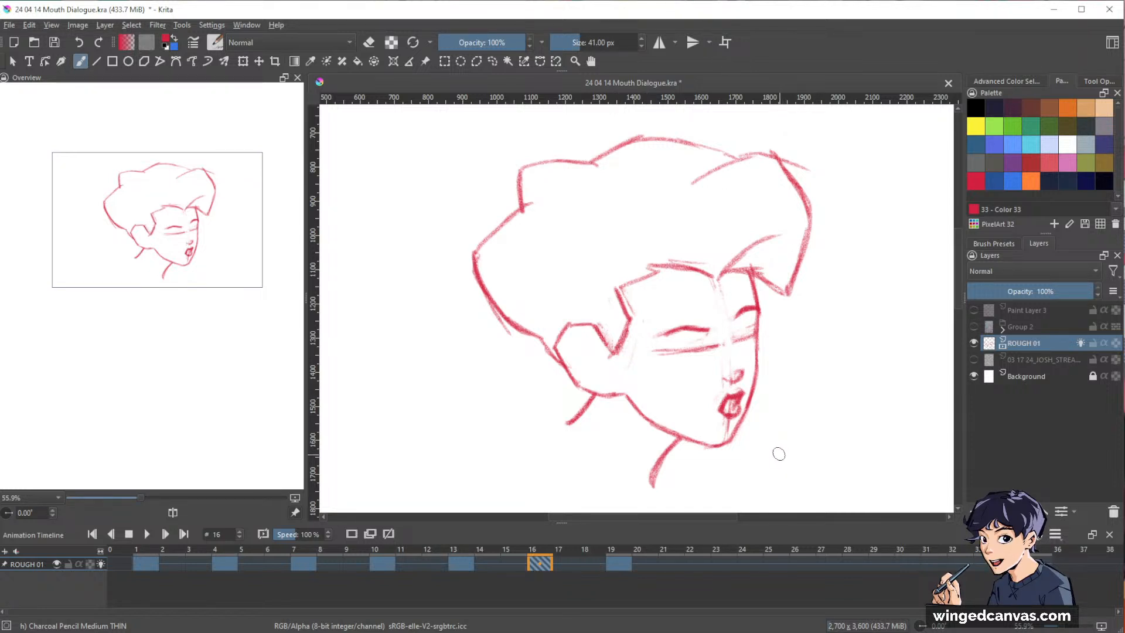
Clean the sideburn's corner, darken the hairline across the forehead, and add a curved strand in the fringe.
key(e)
drag(624, 288, 637, 318)
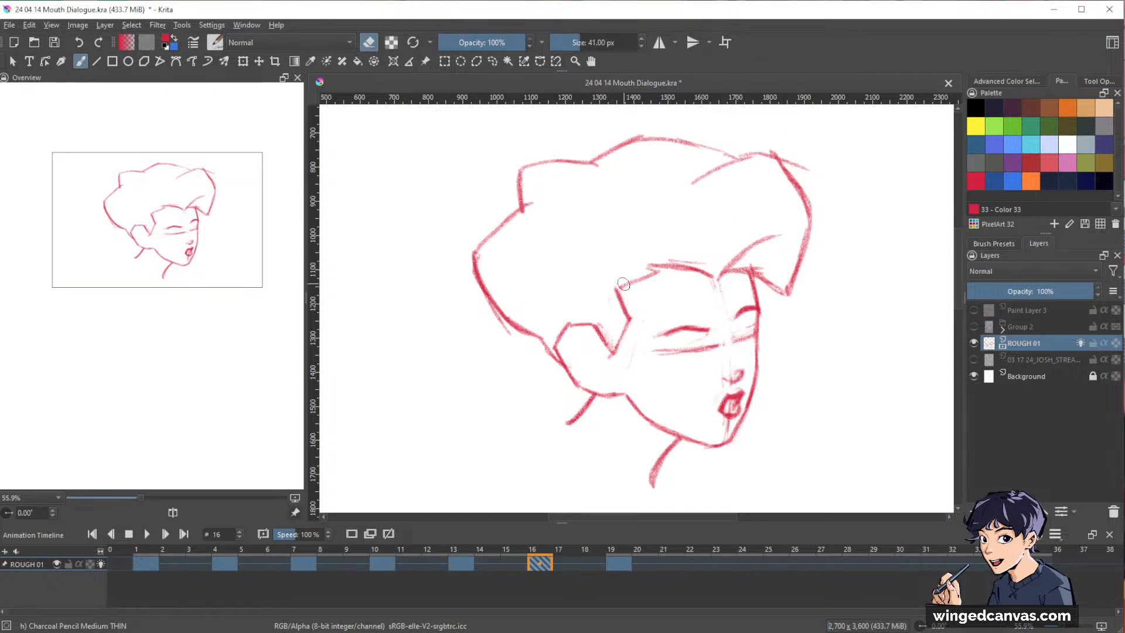
key(e)
mouse_move(617, 289)
mouse_down()
mouse_move(712, 269)
mouse_move(783, 234)
mouse_up()
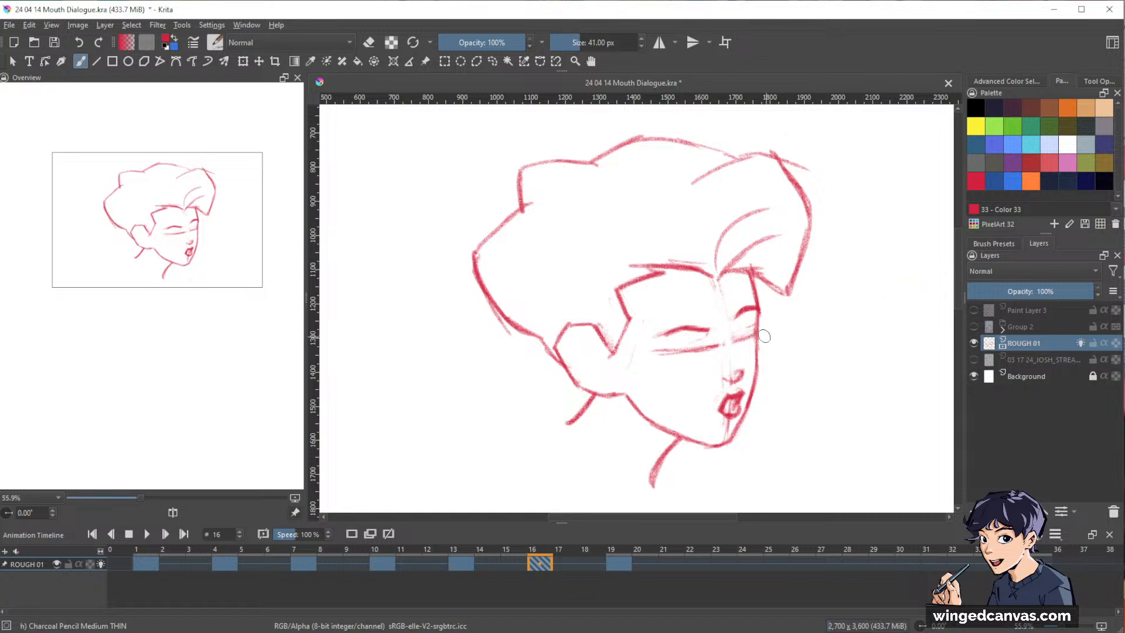
Refine the far side of the face beside the eye and tidy the lines around the nose.
key(e)
key(e)
mouse_move(752, 295)
mouse_down()
mouse_move(750, 273)
mouse_move(757, 355)
mouse_up()
key(e)
key(e)
key(e)
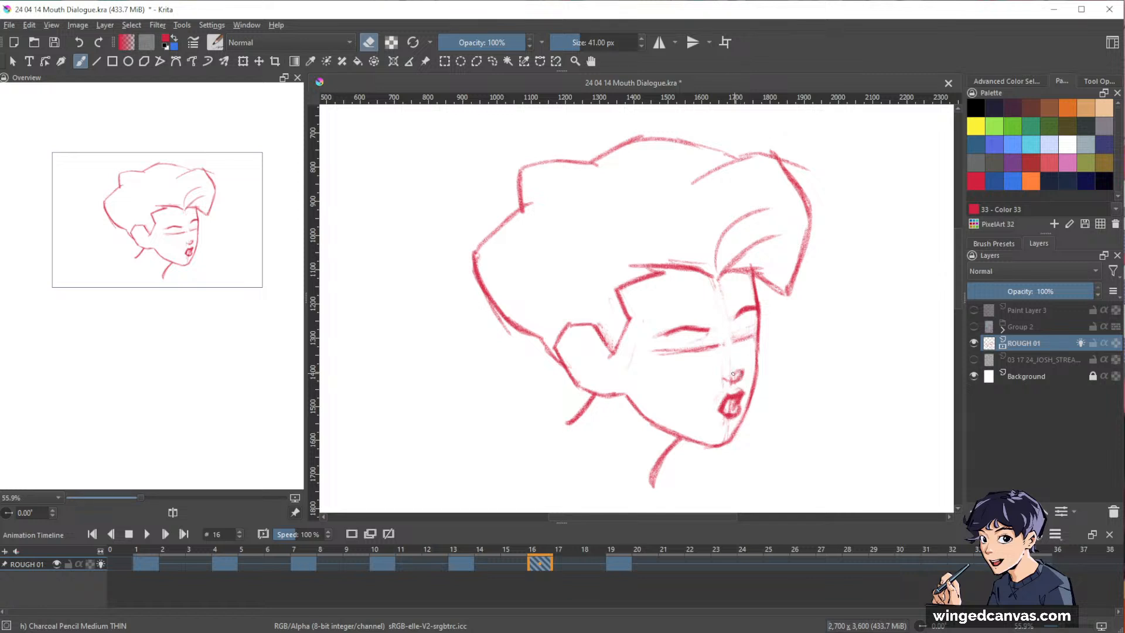
Add the inner ear lines and darken the jawline from the ear to the chin.
key(e)
key(e)
key(e)
key(e)
drag(583, 361, 664, 430)
key(e)
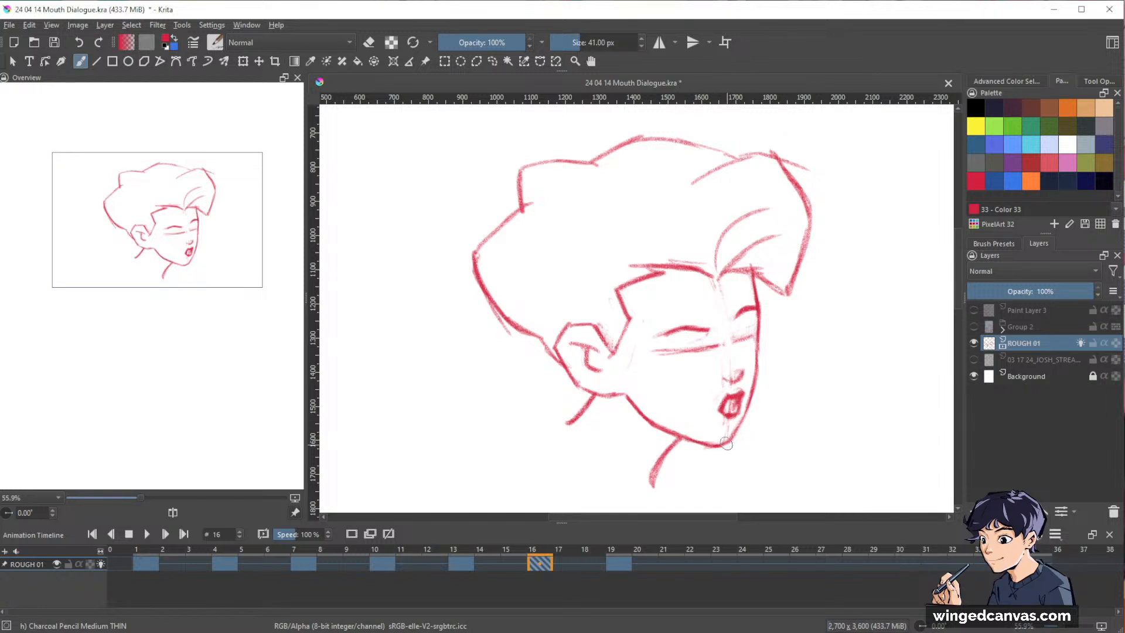
Clean up the chin, shade the inside of the mouth, and save the file.
key(e)
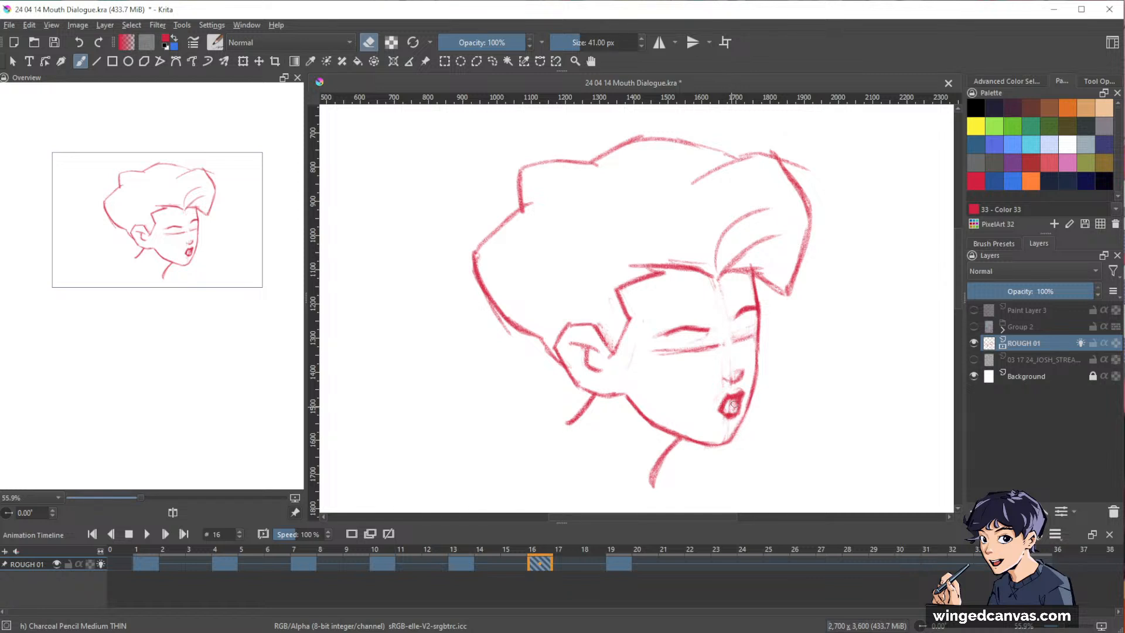
key(e)
drag(727, 407, 736, 402)
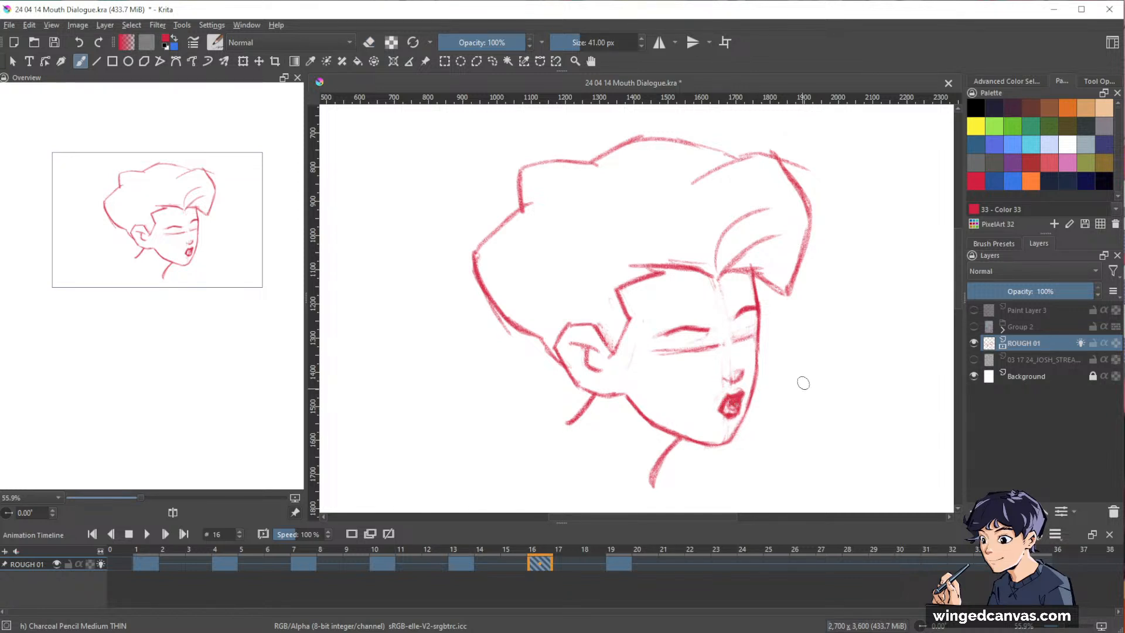
drag(886, 278, 785, 384)
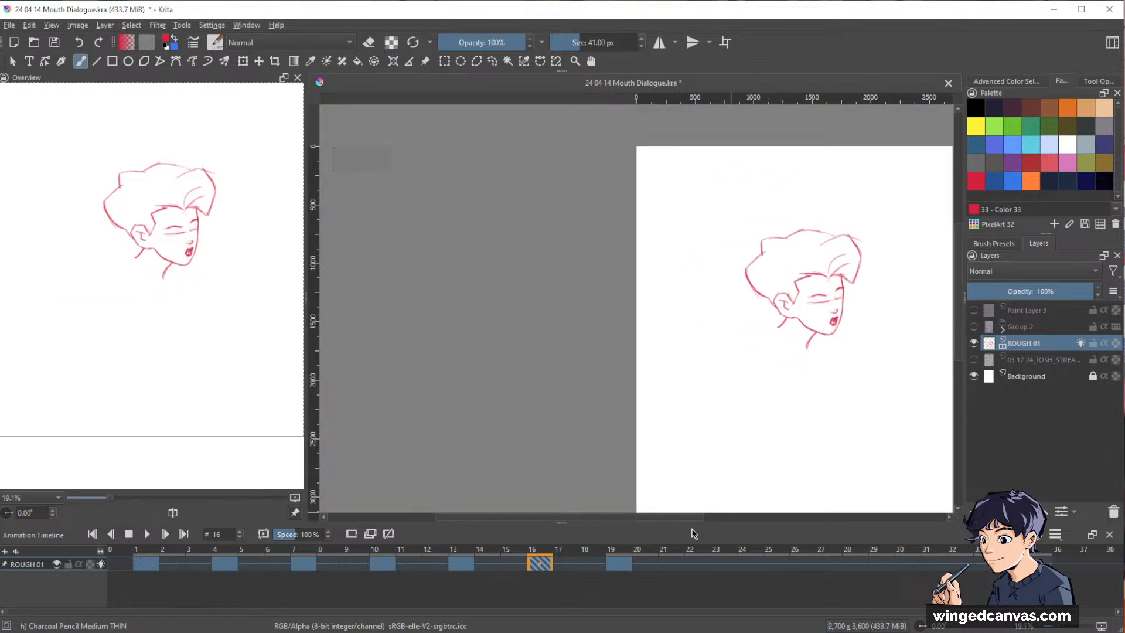
key(ctrl+s)
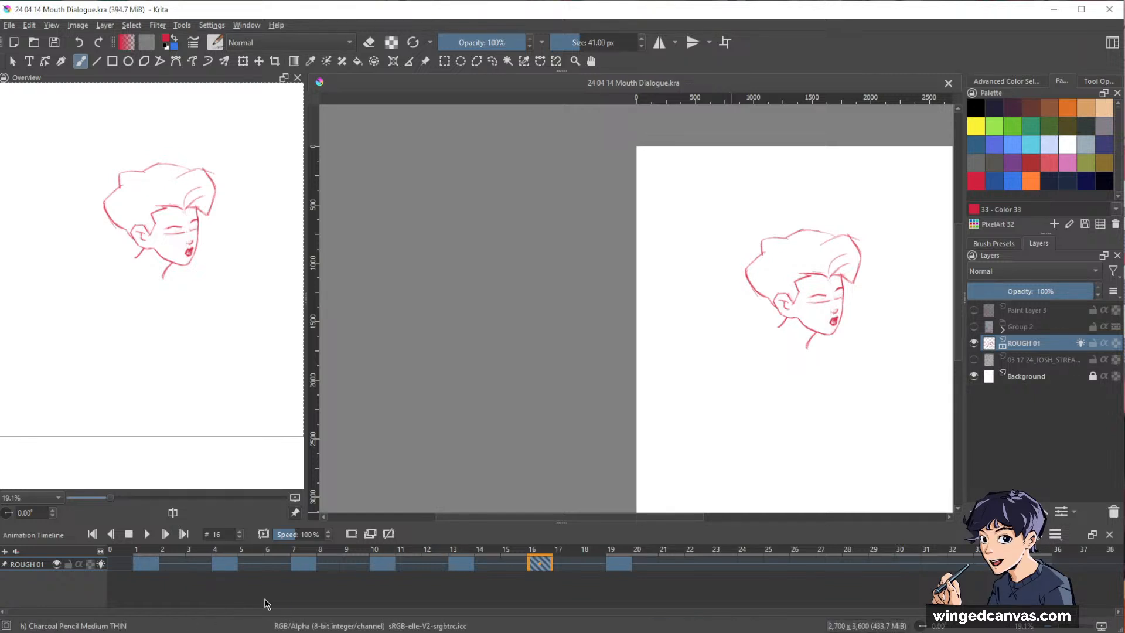
Play back the rough head-turn animation from frame 1 to check its motion.
click(150, 565)
key(space)
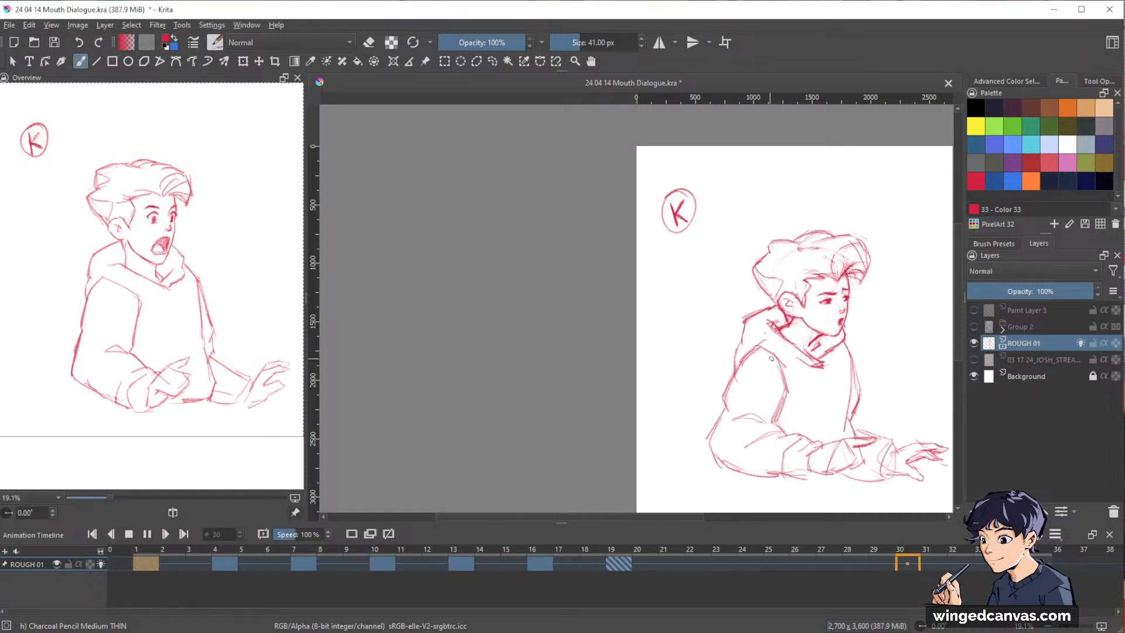
key(space)
drag(844, 317, 713, 292)
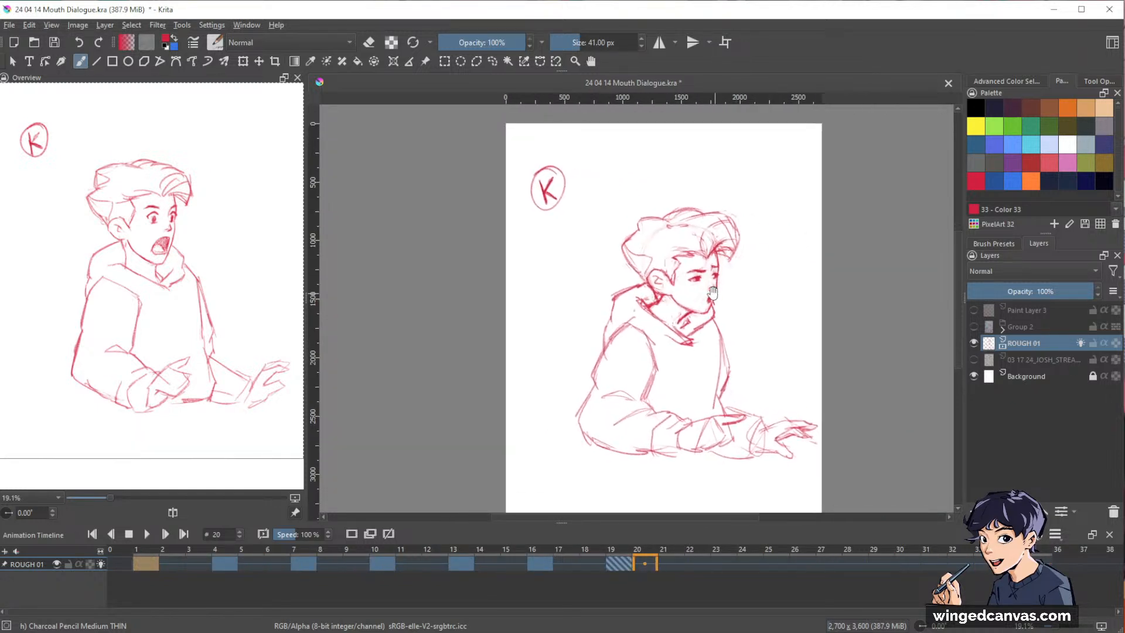
drag(718, 334, 710, 286)
drag(756, 324, 739, 293)
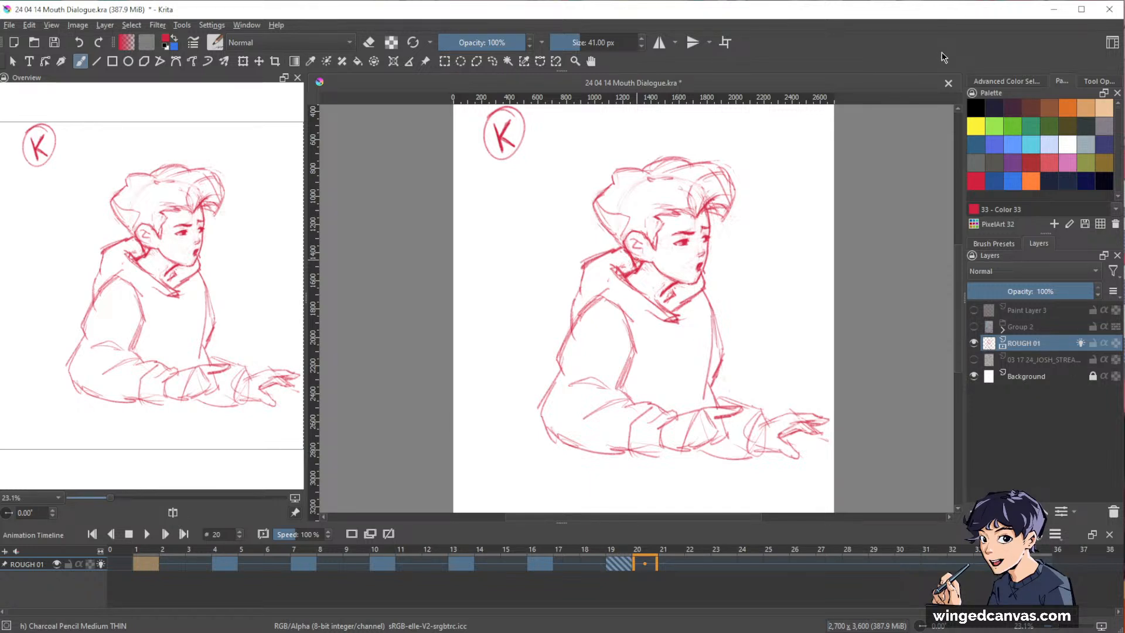
key(space)
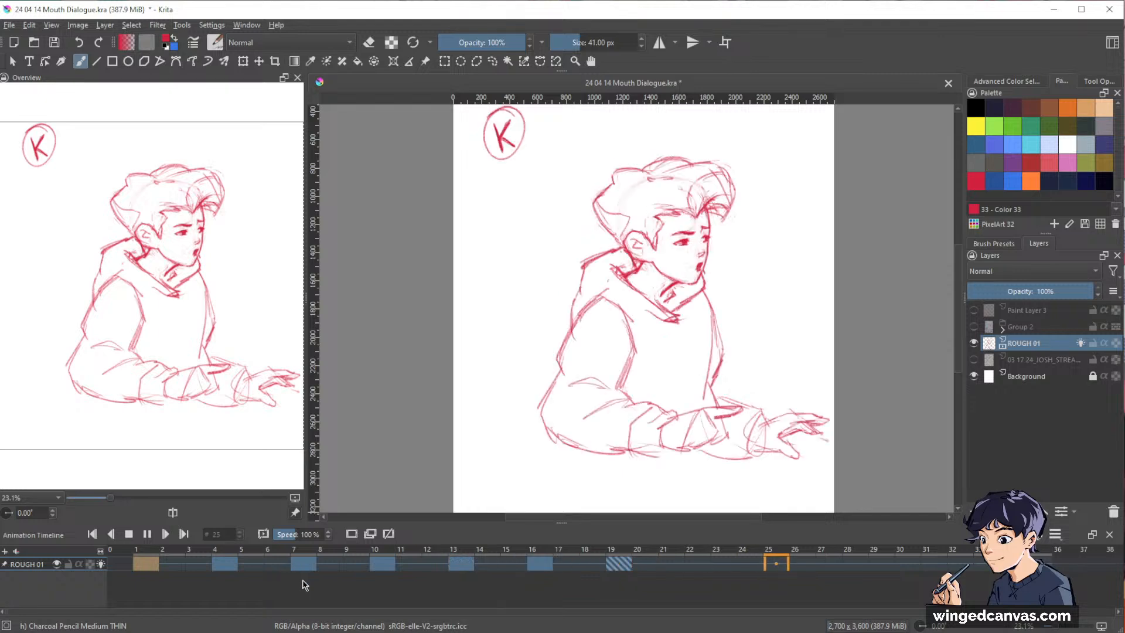
click(147, 533)
Step through the keyframes from frame 4 to frame 19 to compare the poses.
click(228, 568)
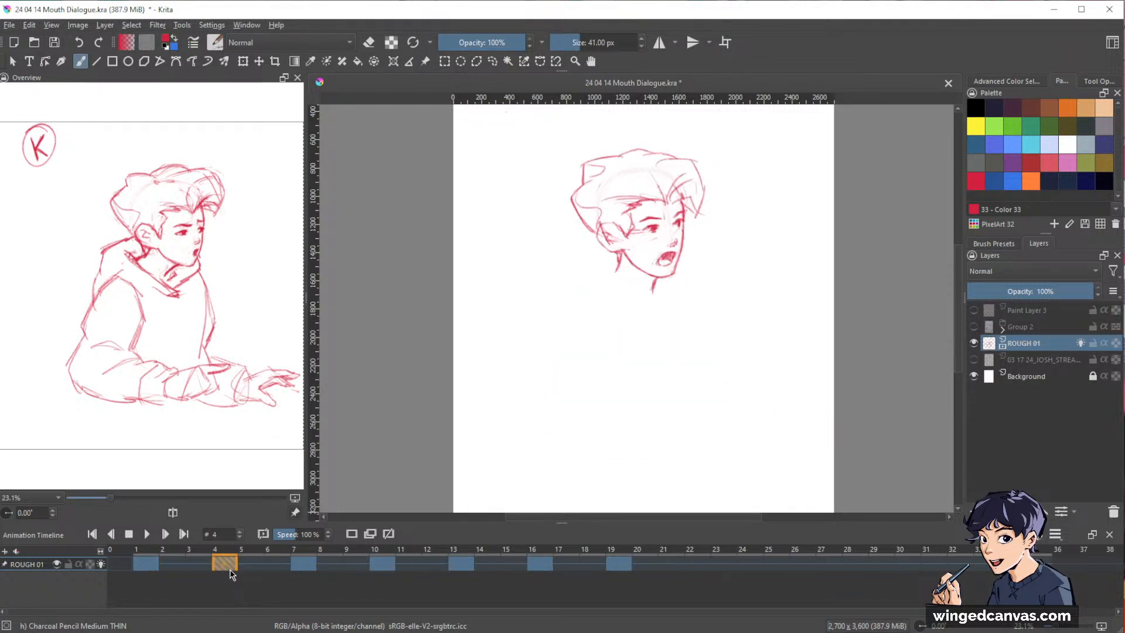
key(period)
key(period)
key(period)
key(period)
key(period)
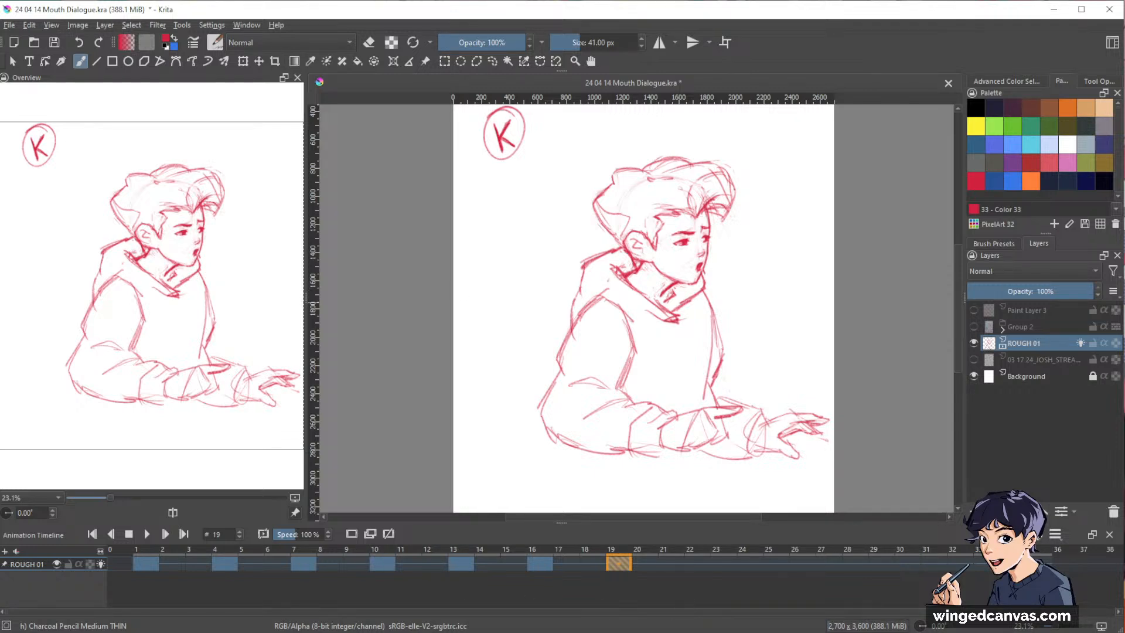
Replay the animation from frame 1 and stop it to review the timing of the head turn.
click(147, 566)
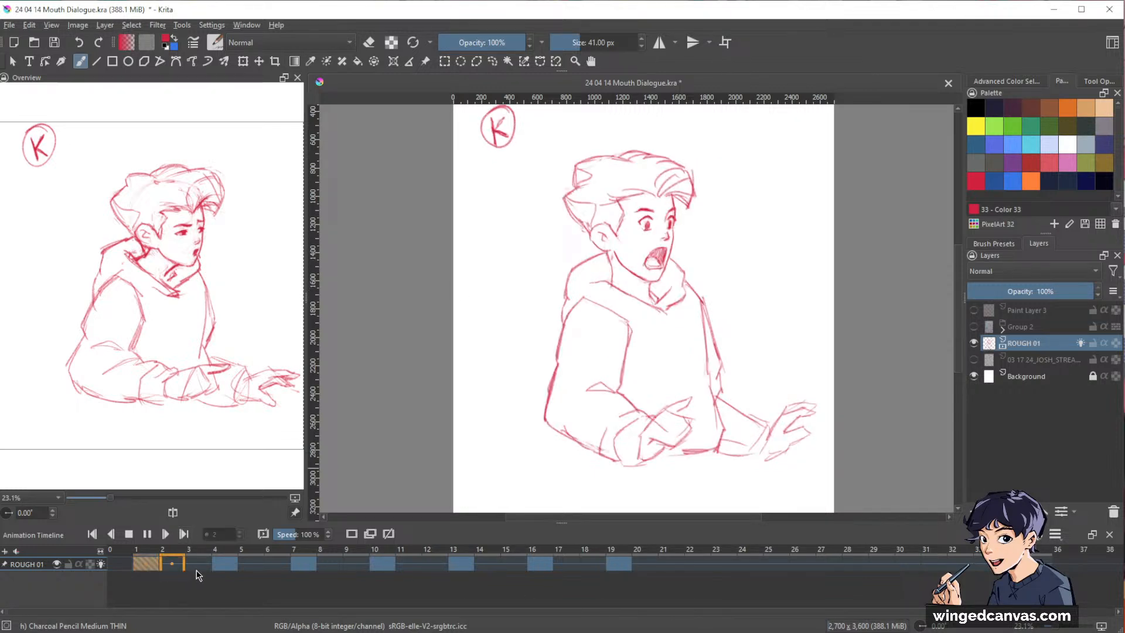
key(space)
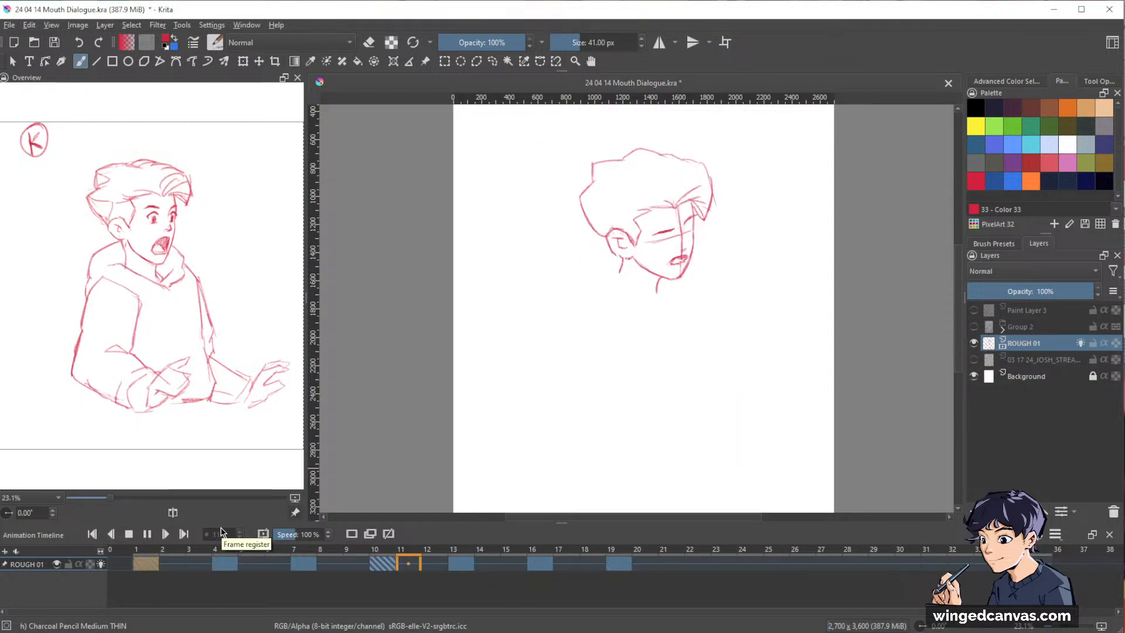
key(space)
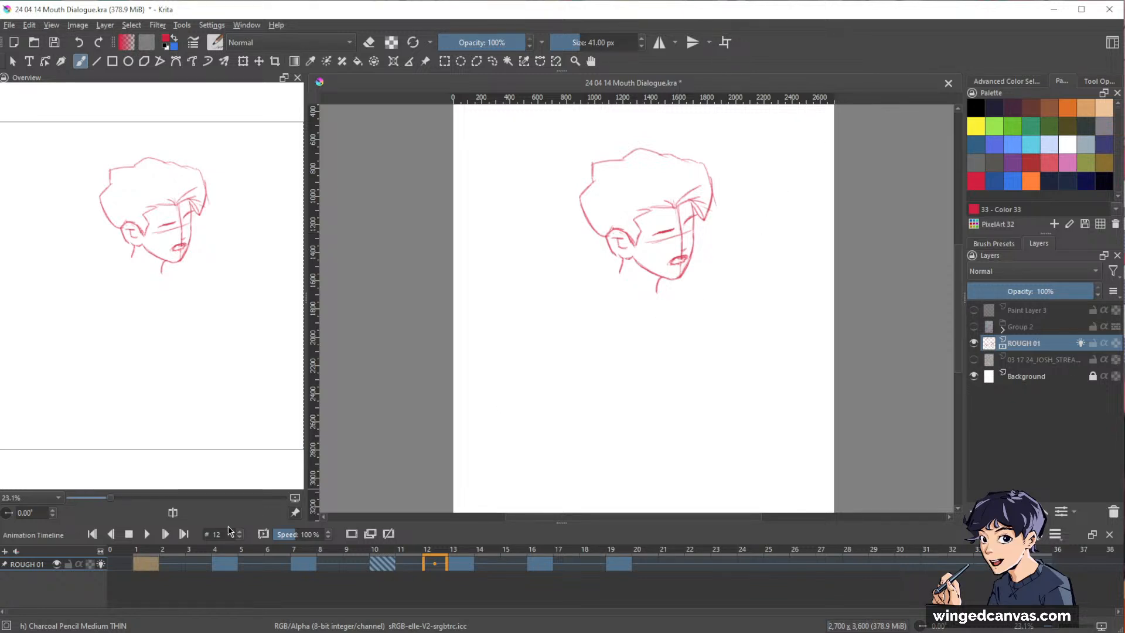
Show the onion skins on frame 4 and redraw the head's near eye with a round, open iris.
click(303, 568)
click(149, 568)
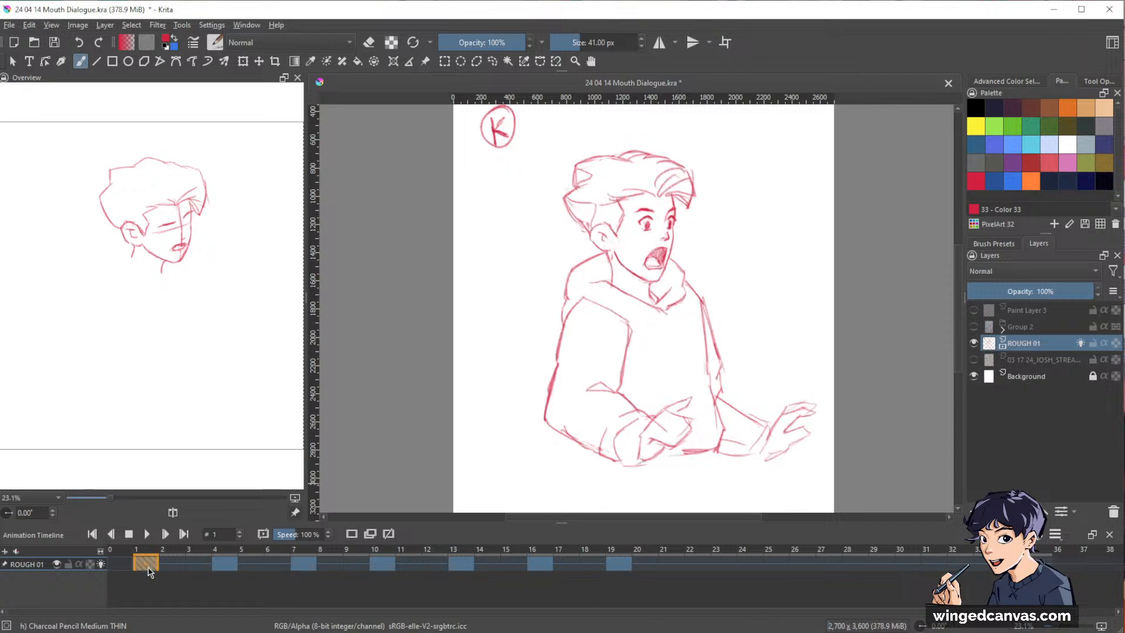
key(Right)
key(Right)
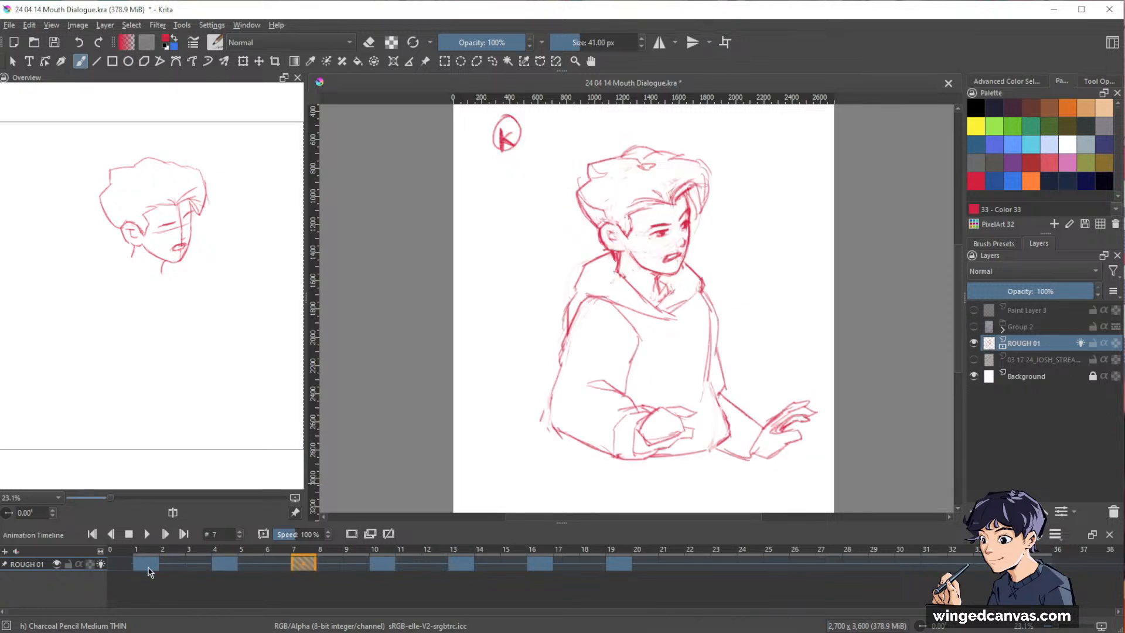
key(Left)
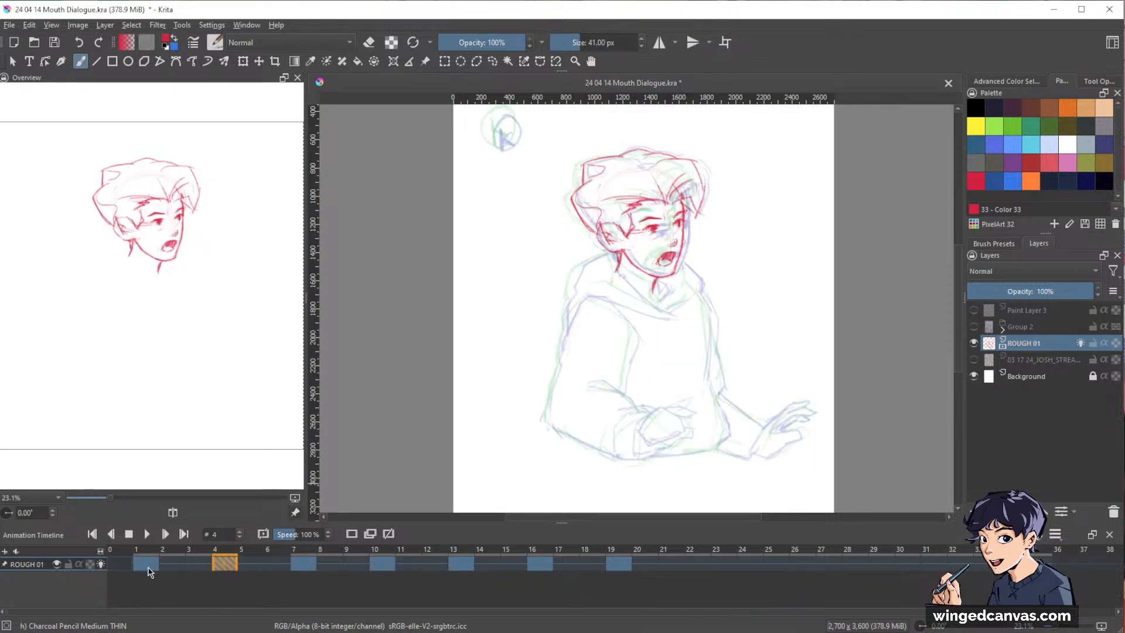
drag(678, 226, 751, 193)
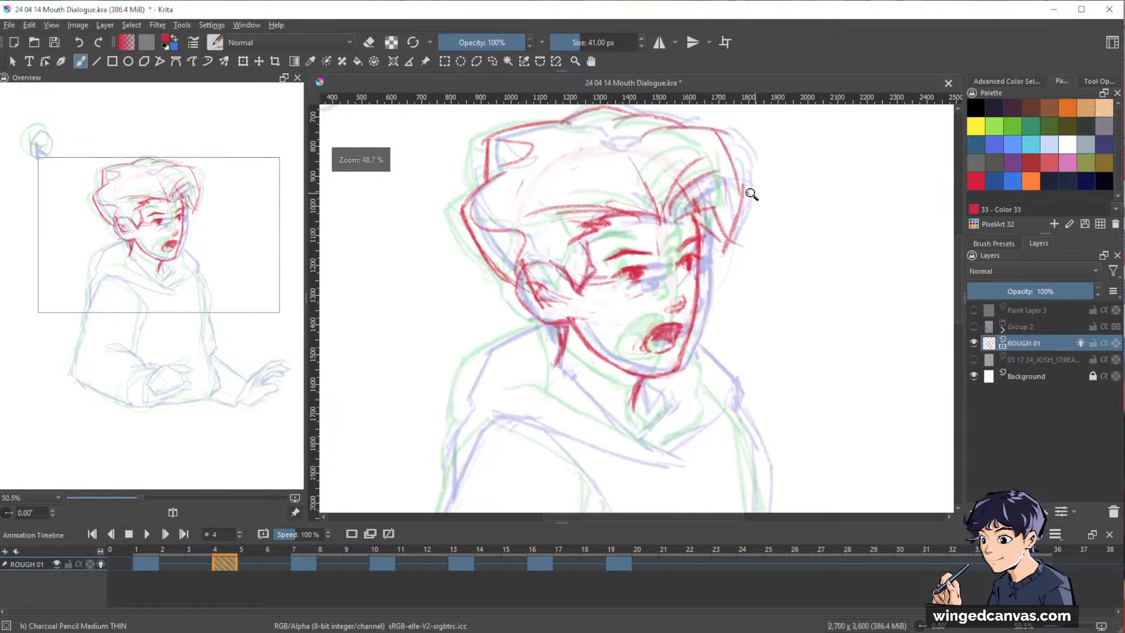
drag(786, 272, 842, 326)
key(e)
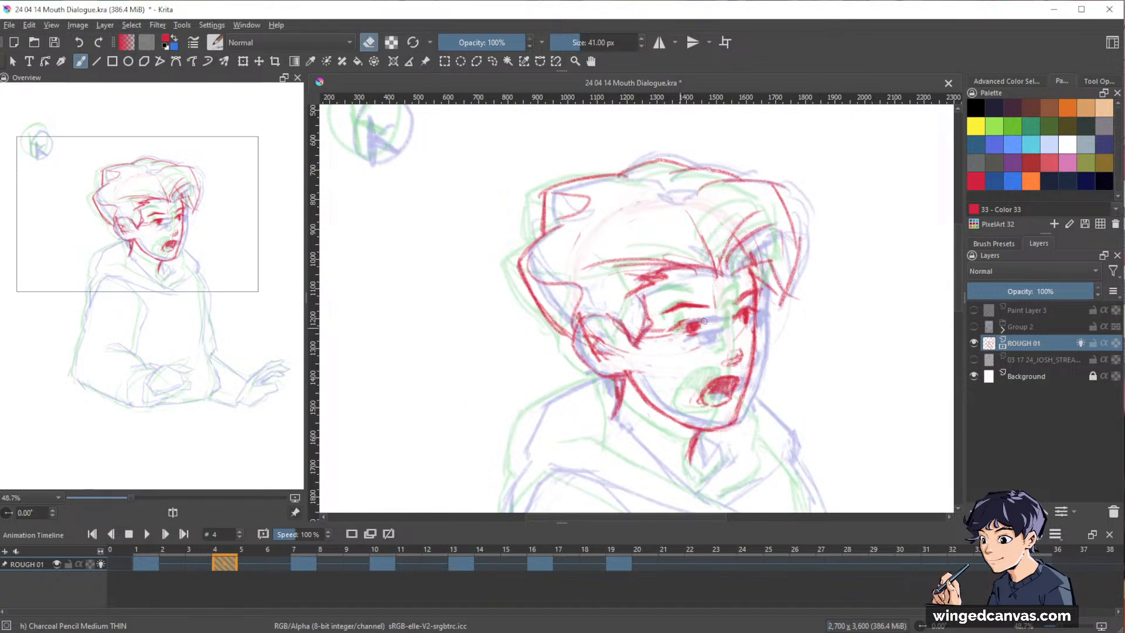
key(e)
drag(677, 325, 699, 316)
key(e)
Redraw the far eye on frame 4 with a matching round iris and darken its eyebrow.
key(e)
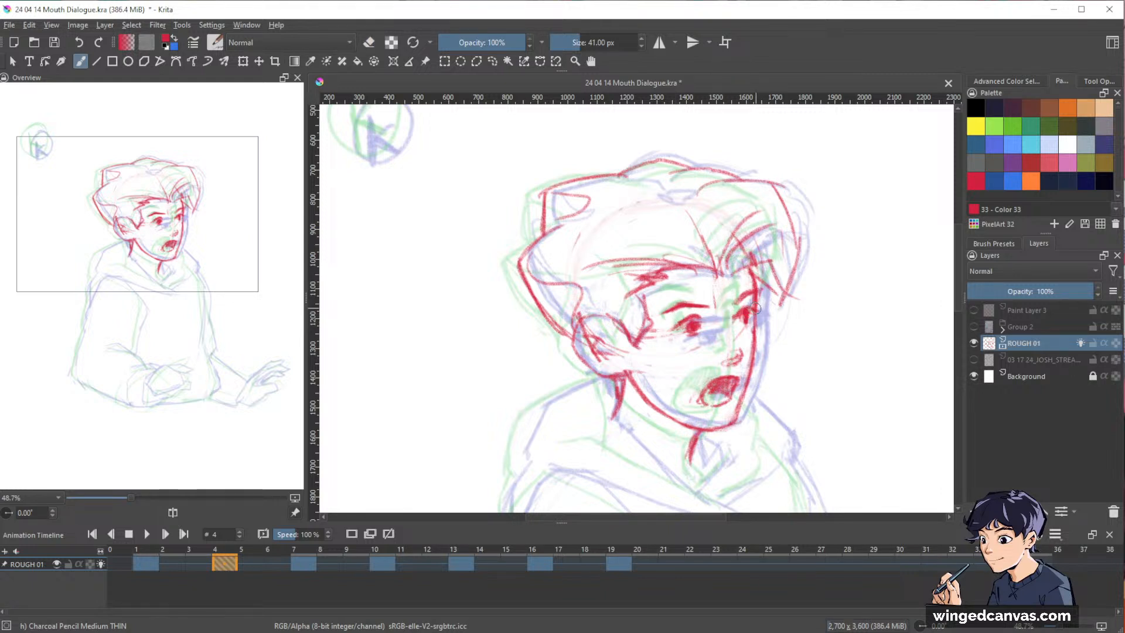
key(e)
key(e)
key(e)
key(e)
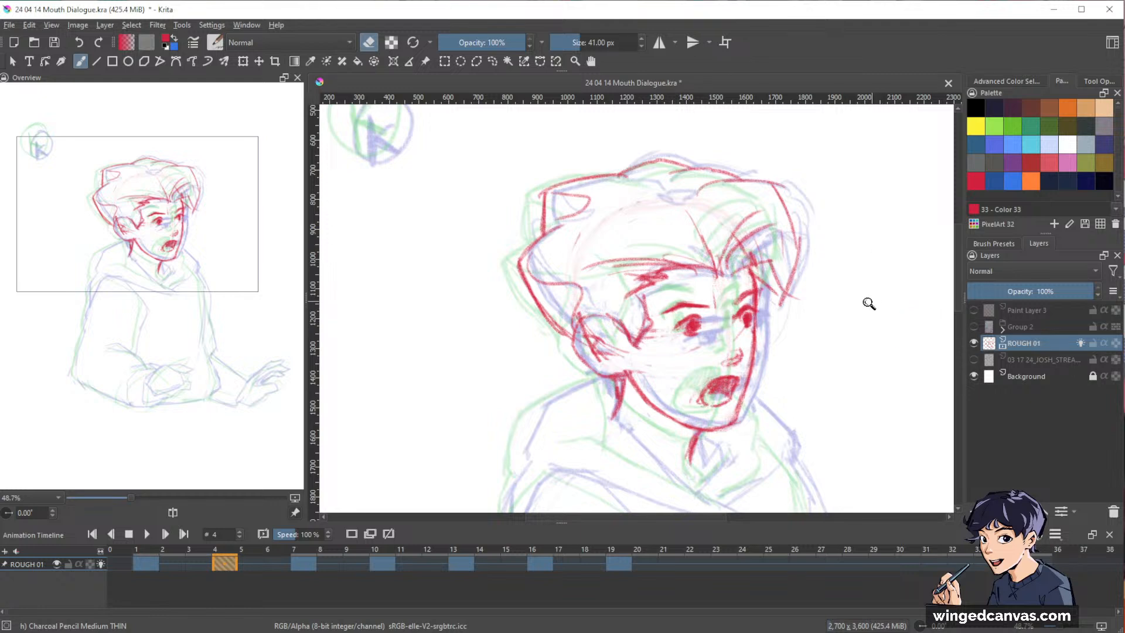
Hide the onion skins on frame 4 and clean up the face contour from the far cheek down to the chin.
drag(870, 305, 854, 360)
key(space)
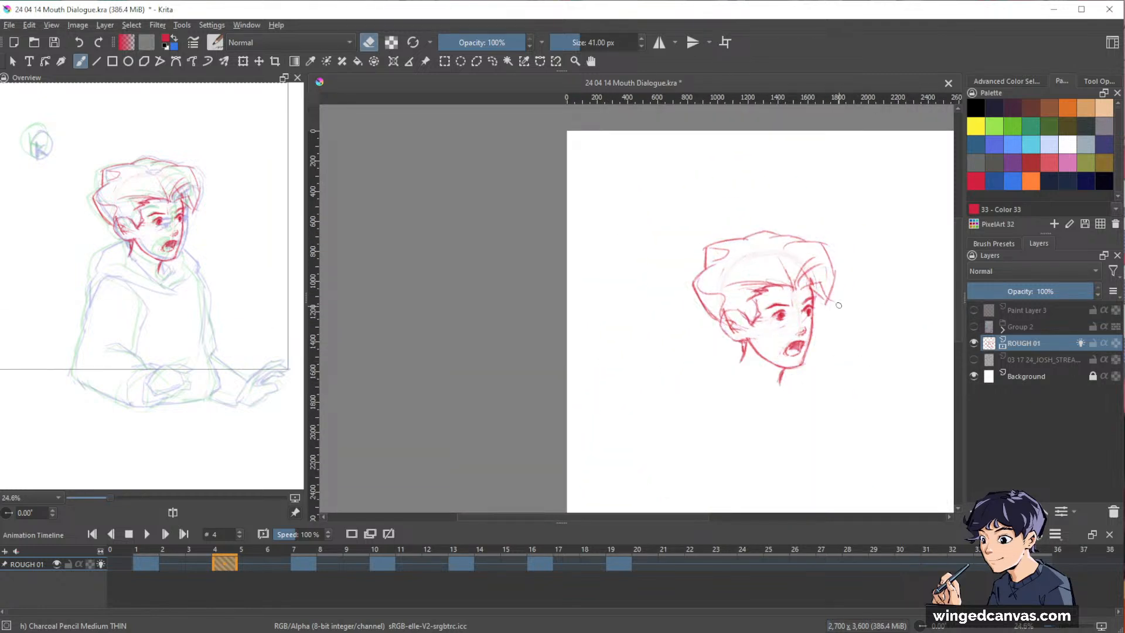
drag(828, 320, 856, 248)
key(e)
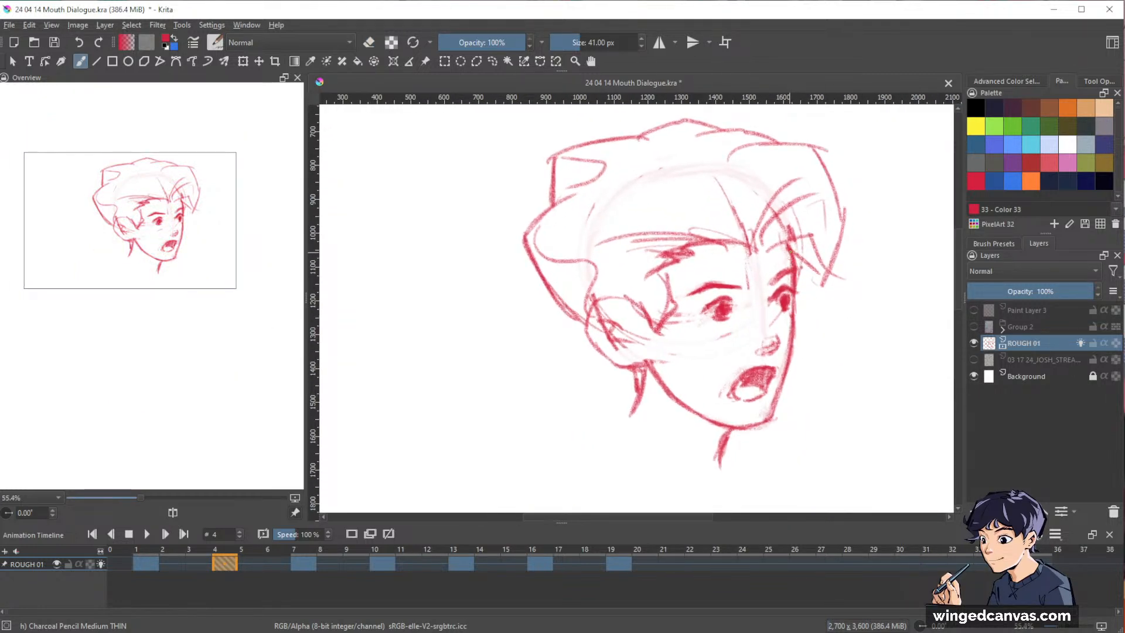
key(e)
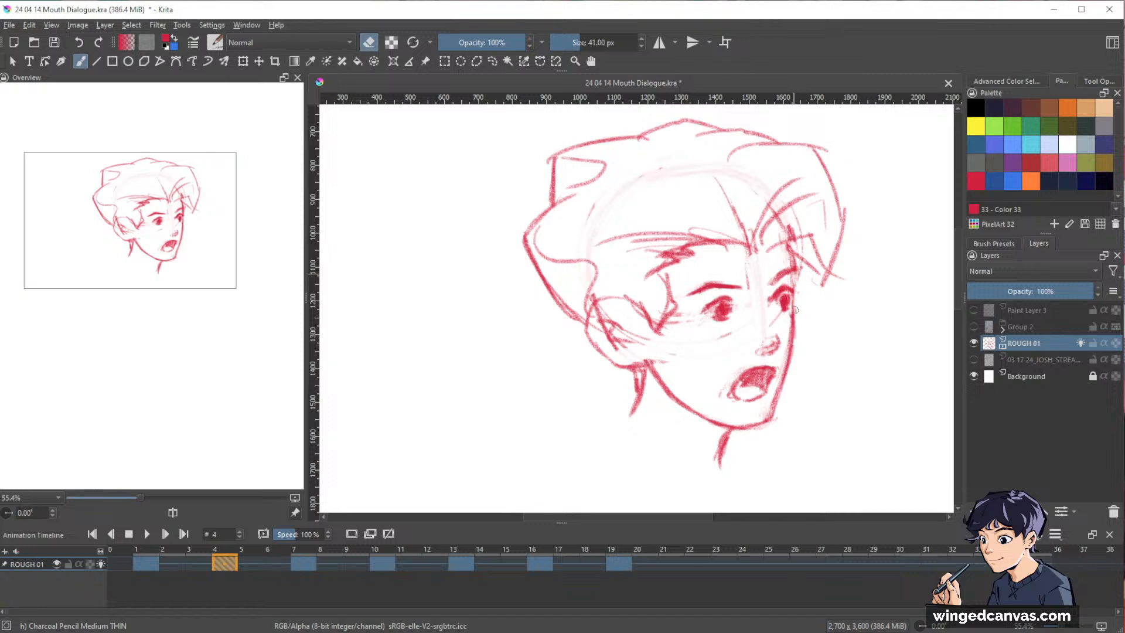
drag(797, 281, 795, 321)
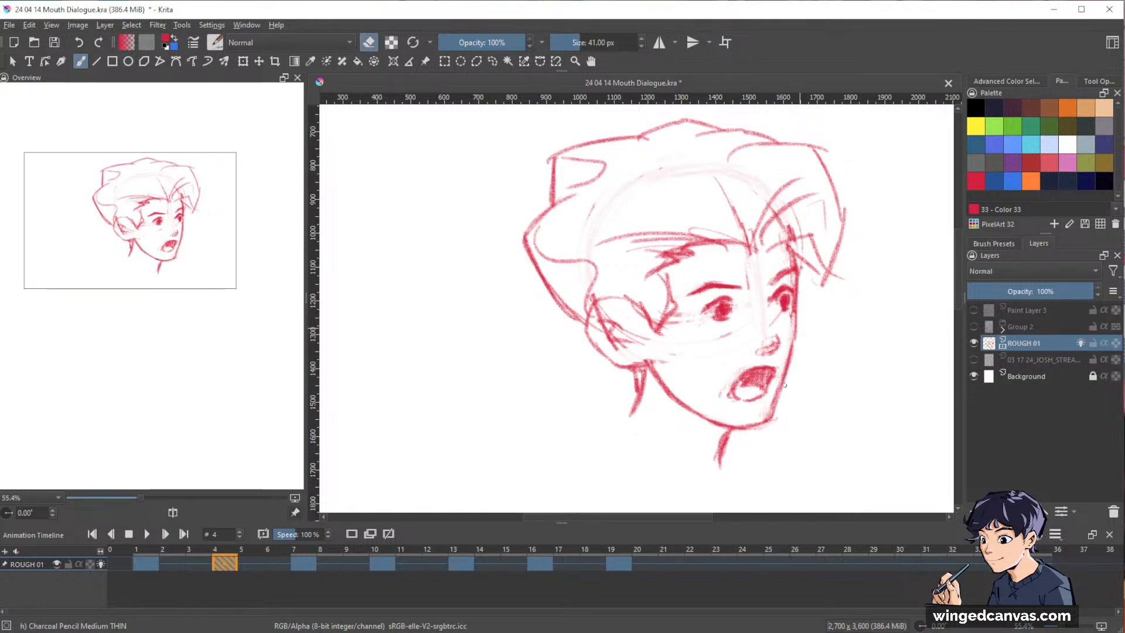
key(e)
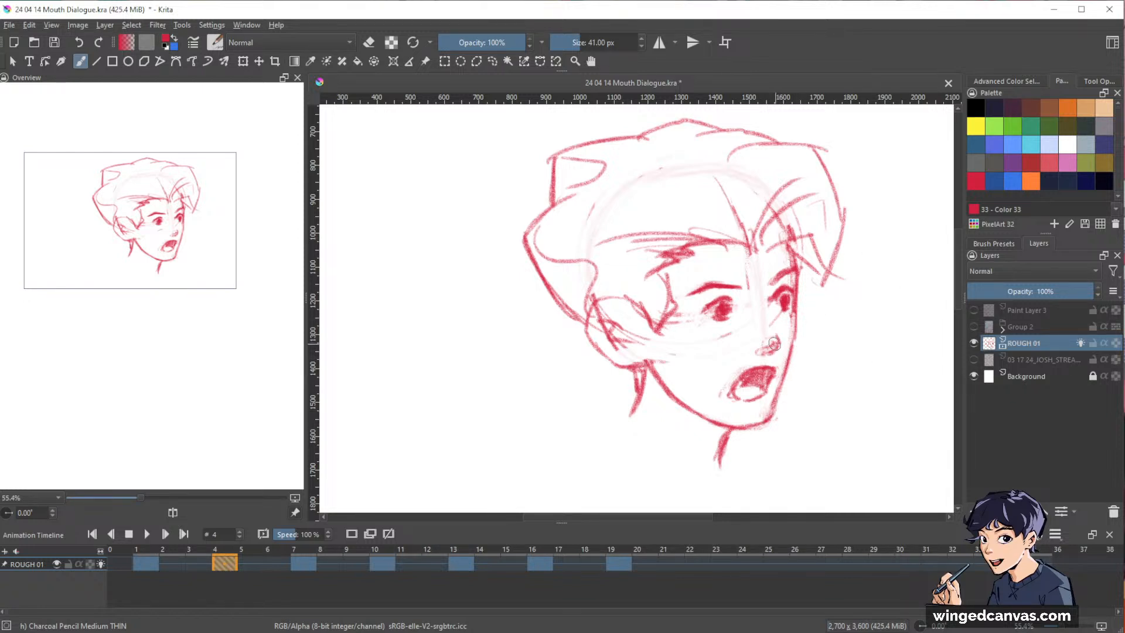
key(e)
key(e)
key(e)
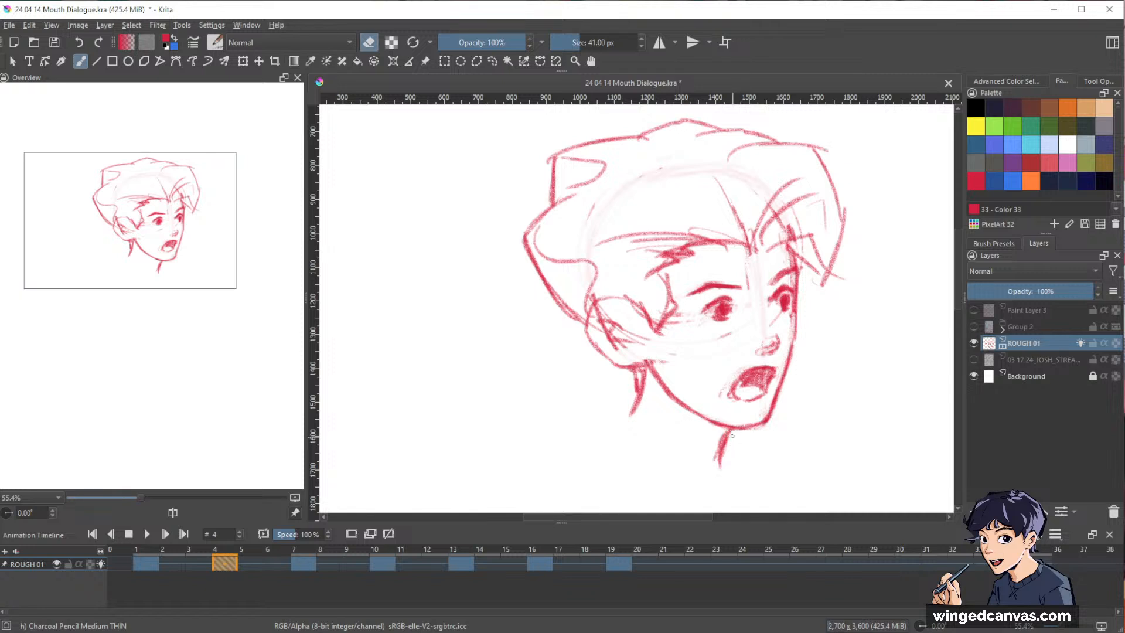
Lighten the construction guide lines across the face on frame 4 and tidy the lines inside the ear.
drag(872, 347, 805, 407)
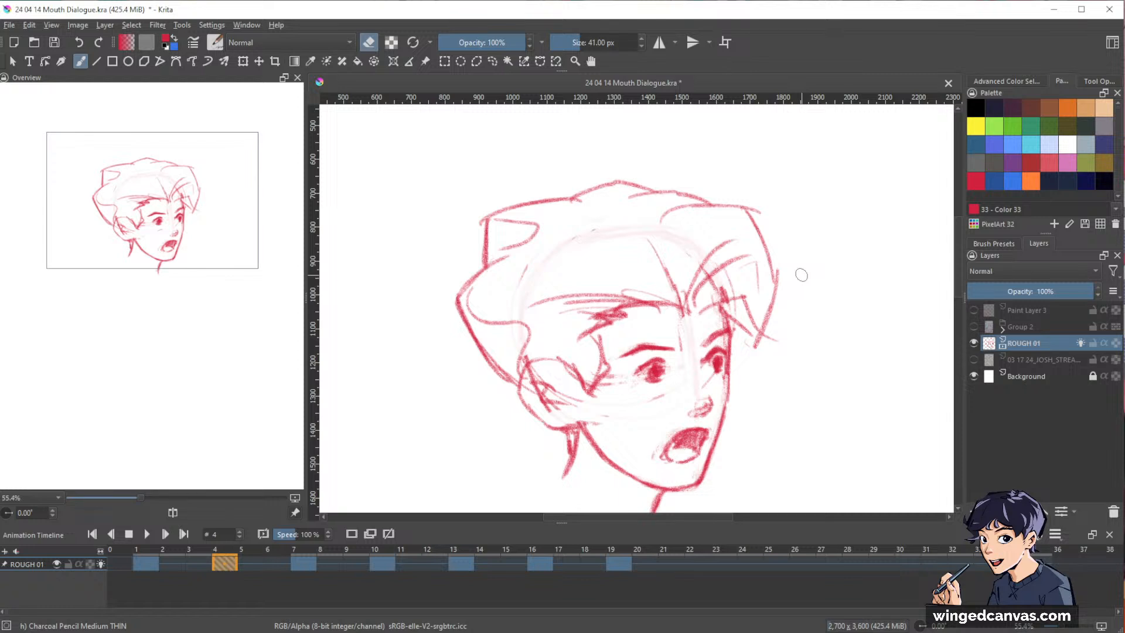
drag(828, 376, 823, 316)
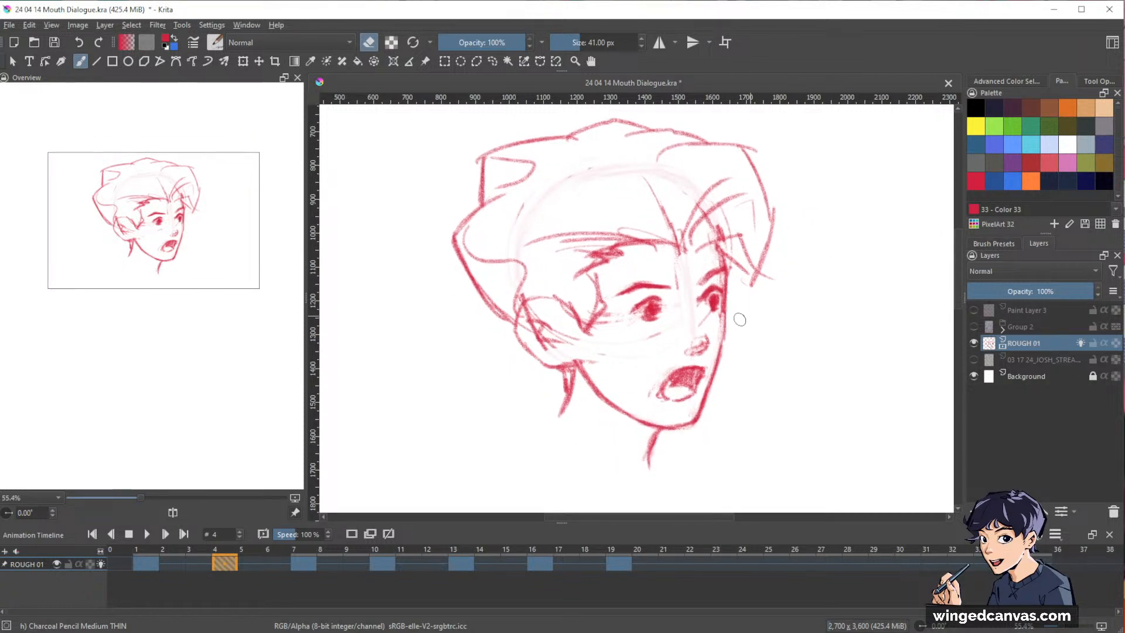
key(e)
key(e)
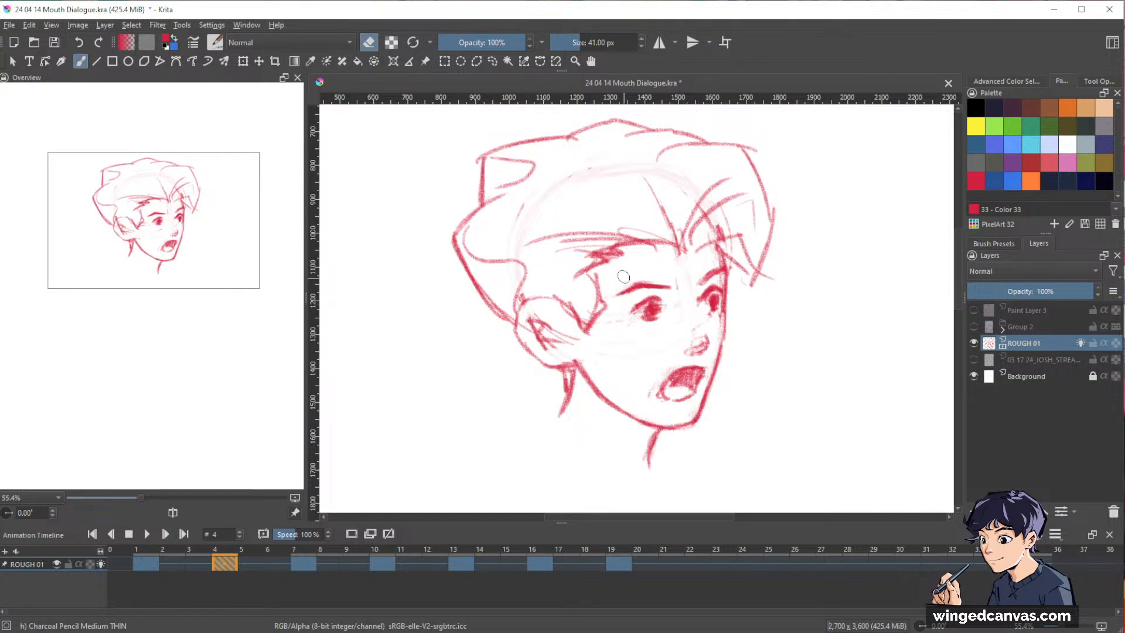
drag(556, 344, 562, 333)
drag(781, 275, 771, 244)
Play the animation from frame 1 with the whole figure in view to review the head turn.
drag(852, 293, 783, 352)
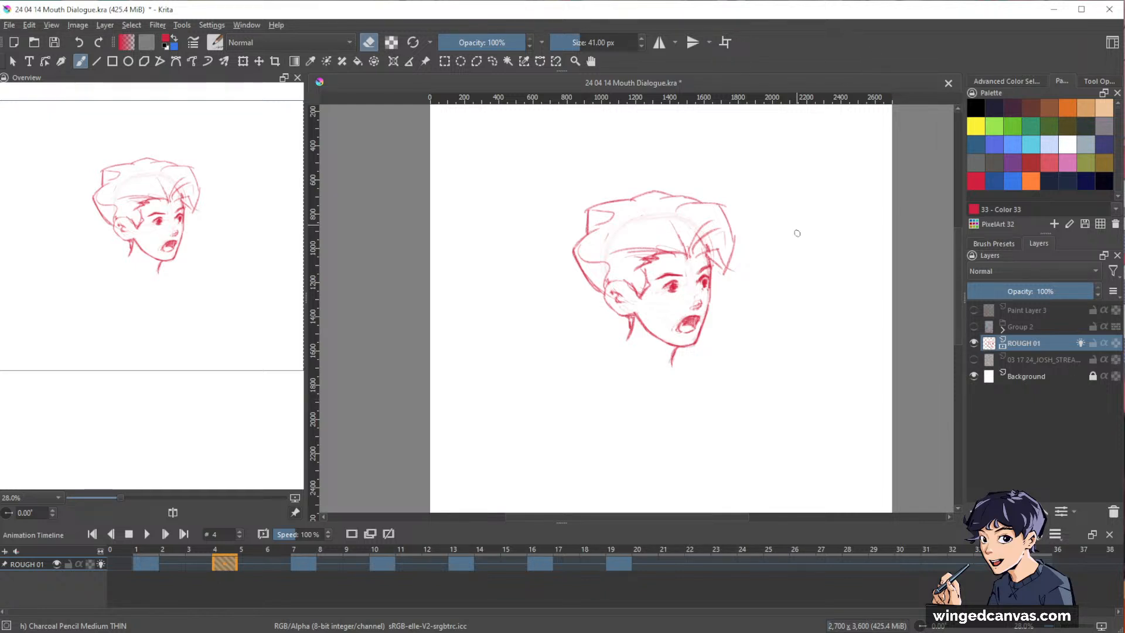
drag(801, 291, 796, 283)
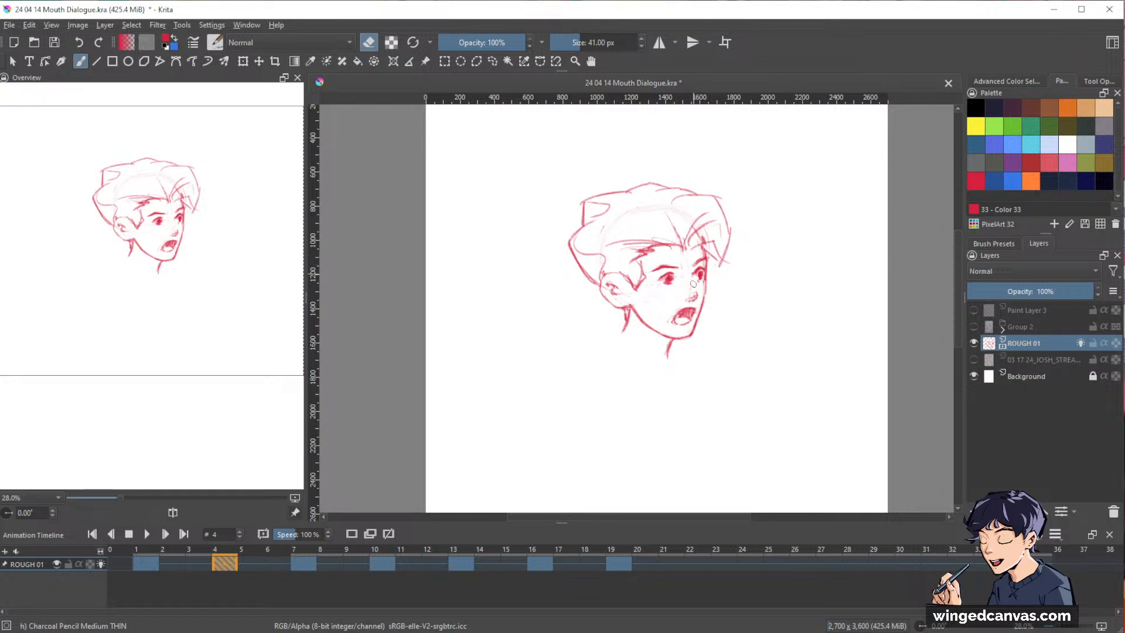
click(153, 566)
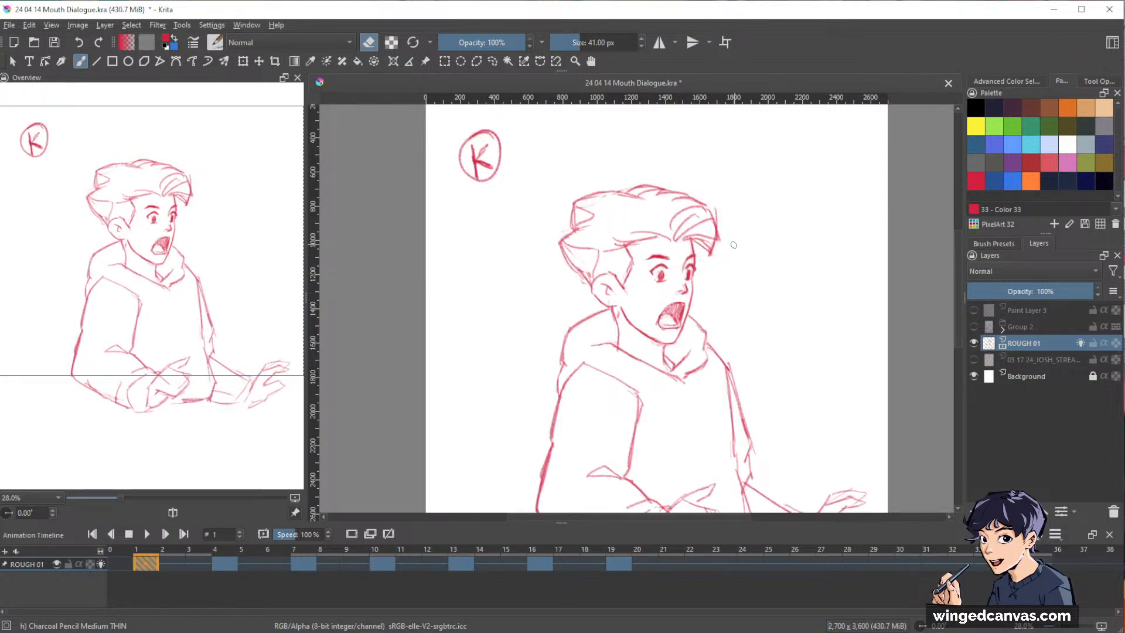
scroll(734, 245, down, 1)
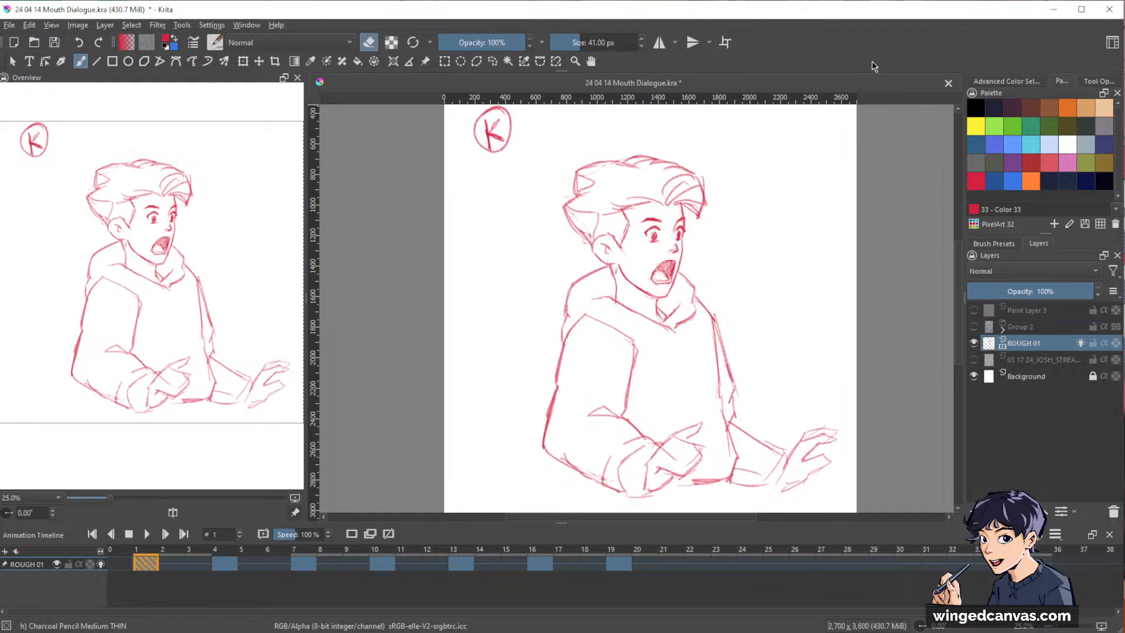
key(space)
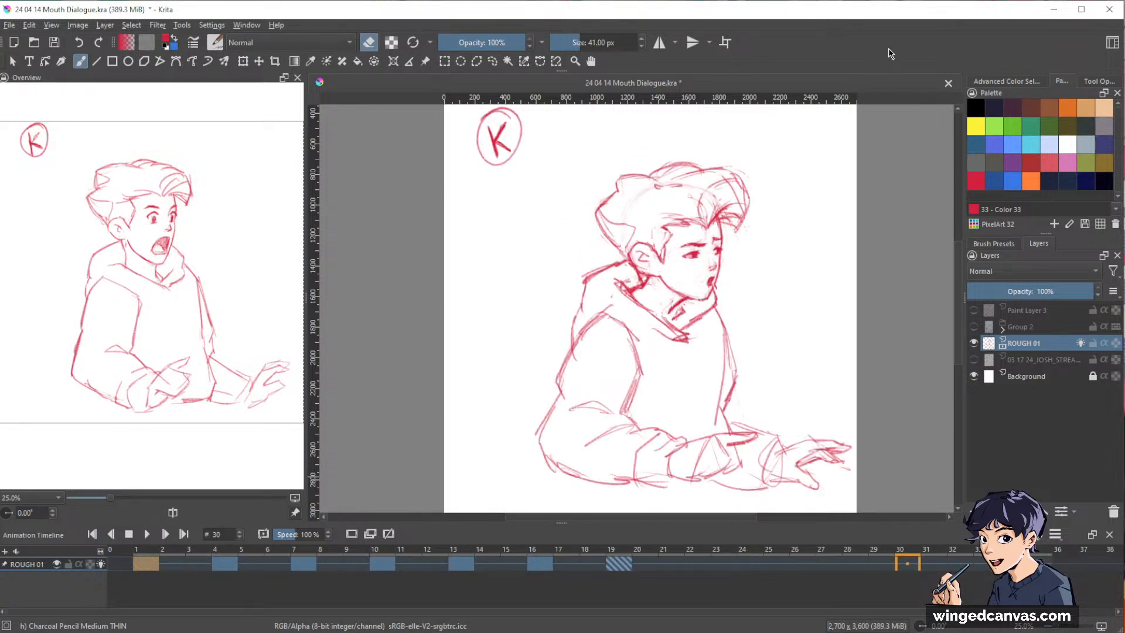
Step through the opening keyframes to compare the poses, ending on the rough head drawing at frame 10.
click(232, 566)
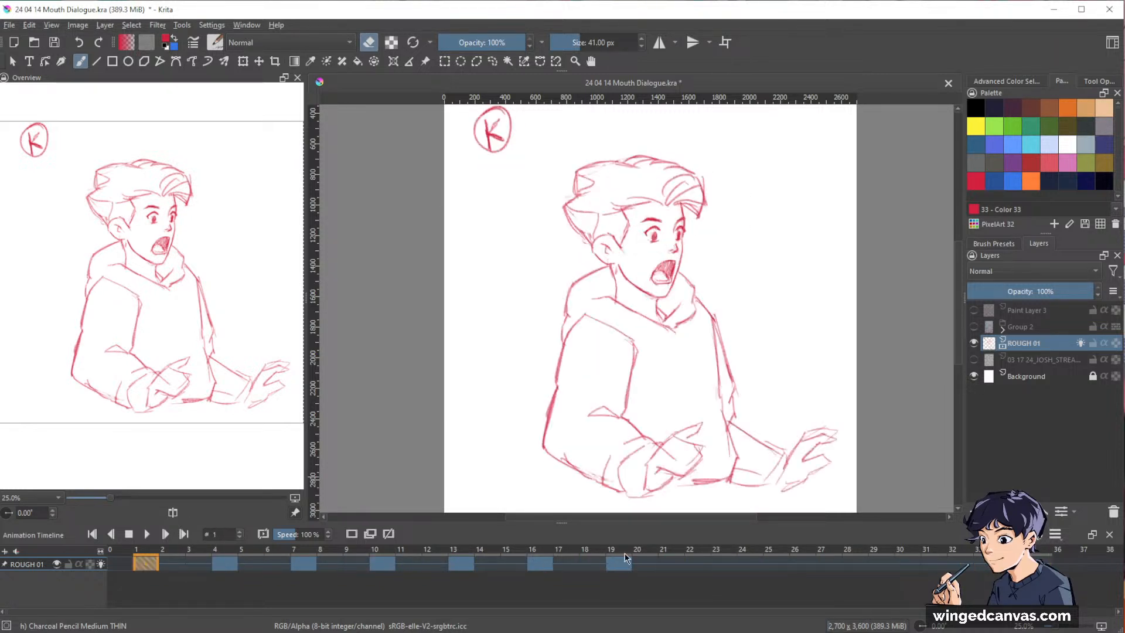
key(Right)
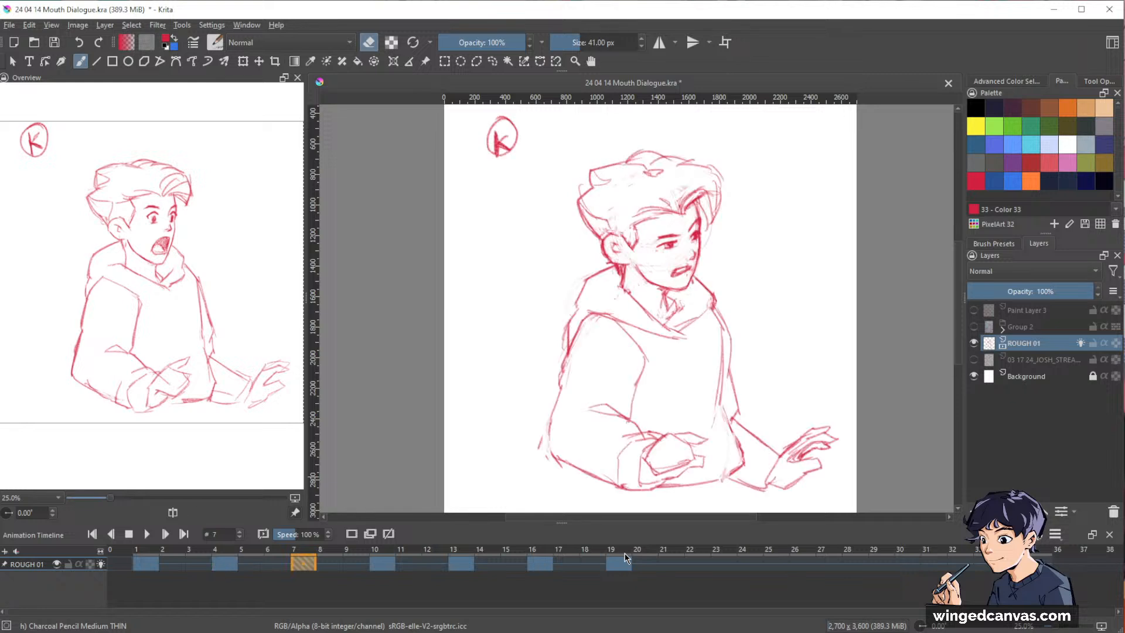
key(Right)
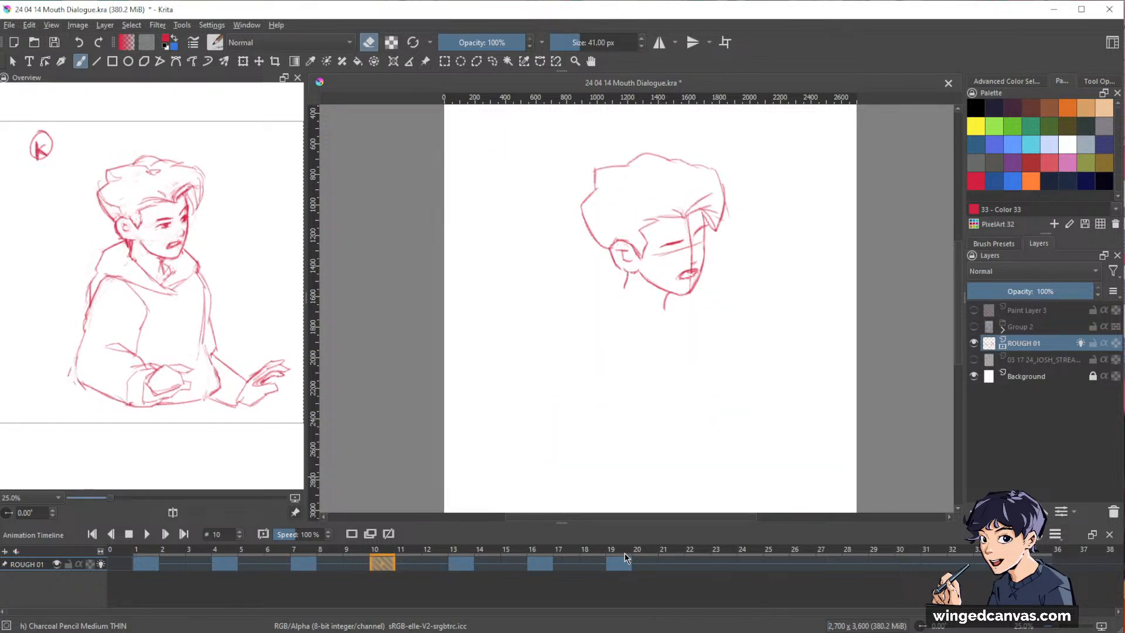
key(Right)
key(Left)
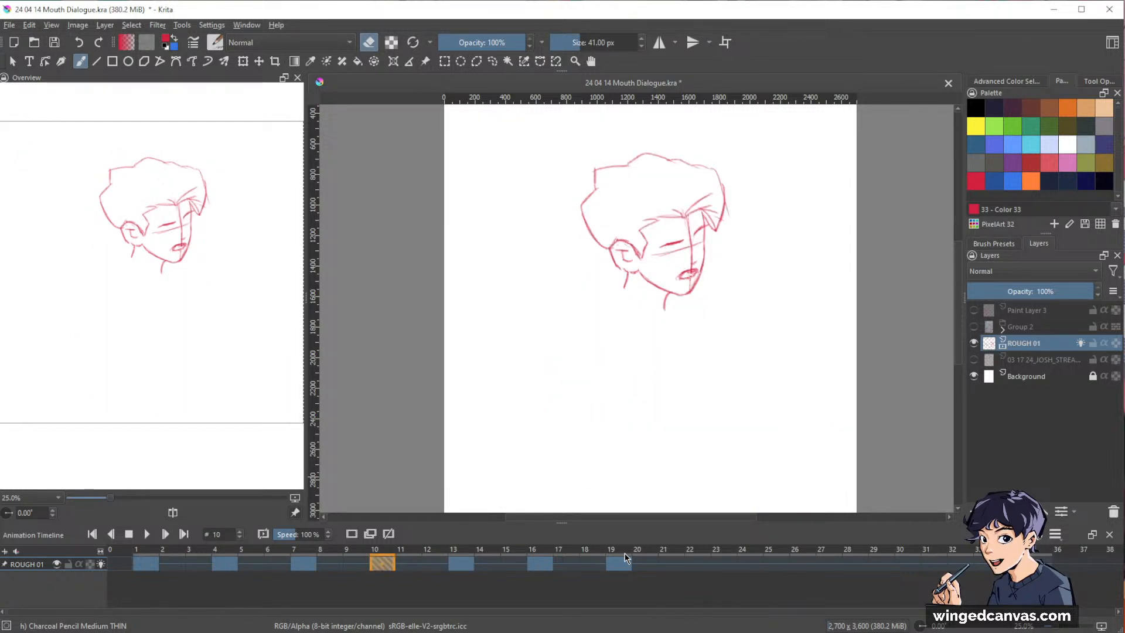
Redraw the back-of-head contour on frame 10 with a heavier line running down to the ear.
mouse_move(718, 240)
mouse_down()
mouse_move(764, 195)
mouse_move(842, 326)
mouse_up()
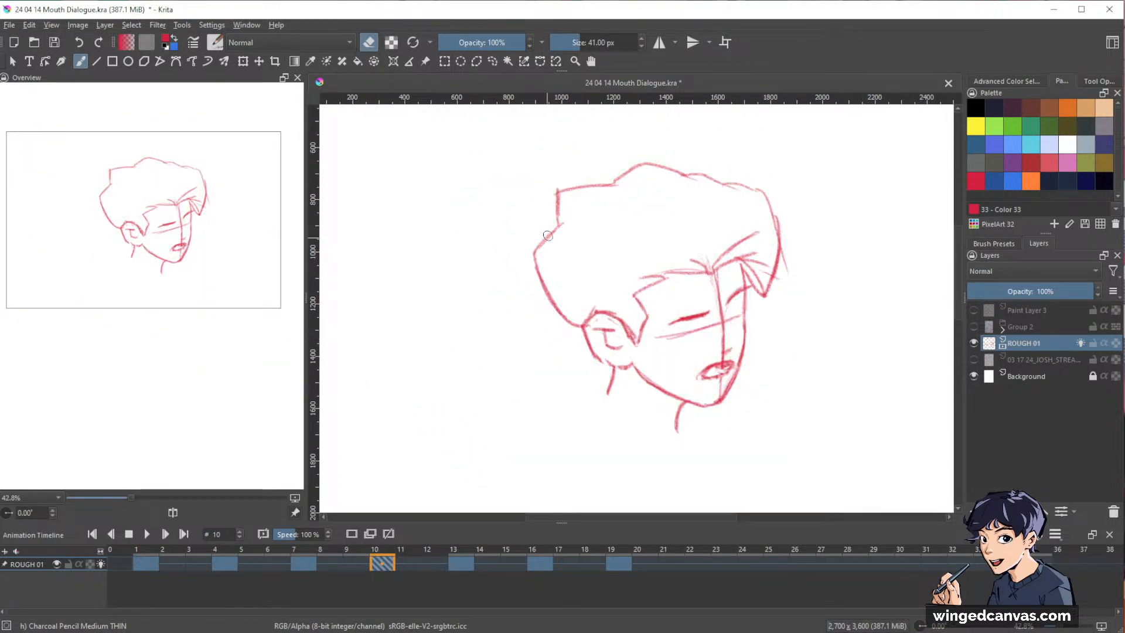
key(e)
mouse_move(560, 225)
mouse_down()
mouse_move(535, 255)
mouse_move(571, 321)
mouse_up()
drag(534, 262, 579, 331)
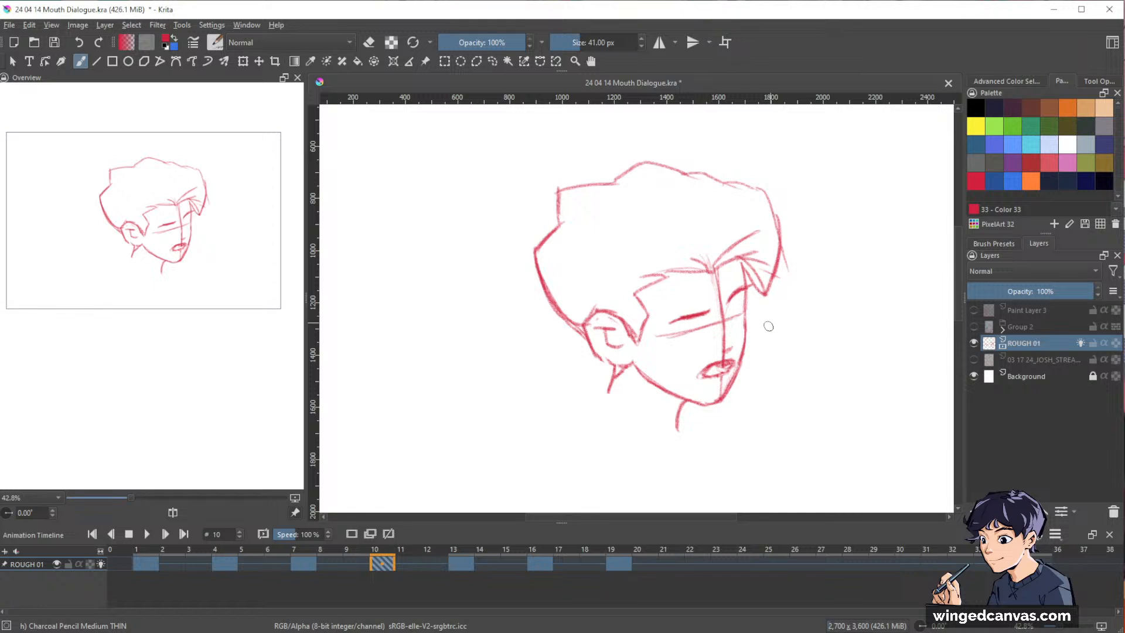
Fade the vertical and eye-level guide lines on frame 10's face and strengthen the nose and mouth marks.
key(e)
mouse_move(725, 341)
mouse_down()
mouse_move(716, 278)
mouse_move(725, 330)
mouse_up()
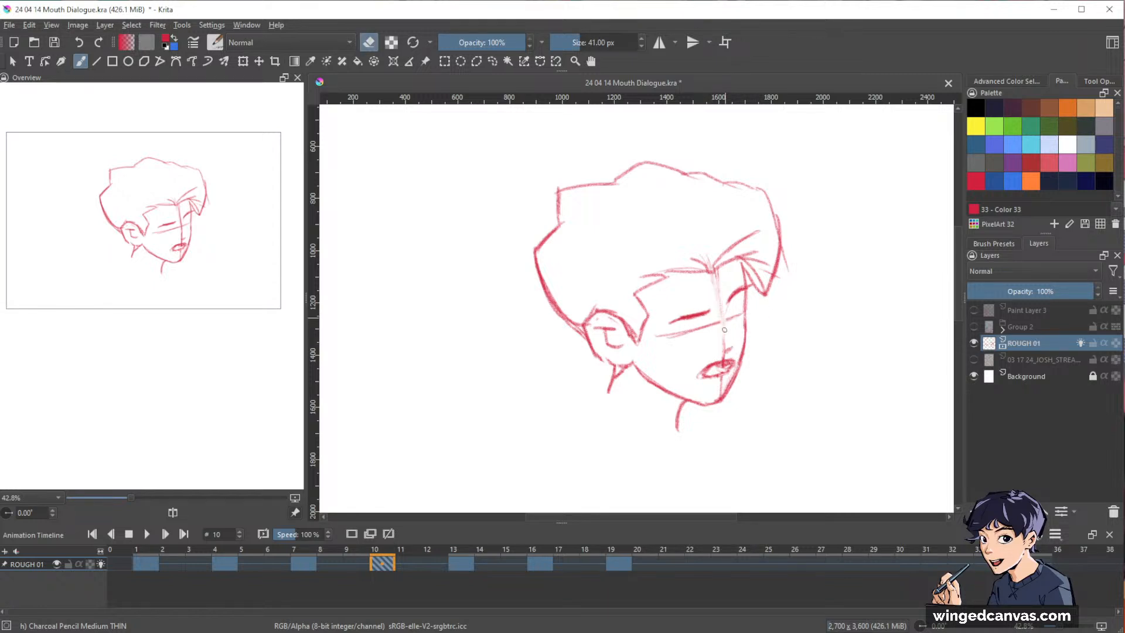
key(e)
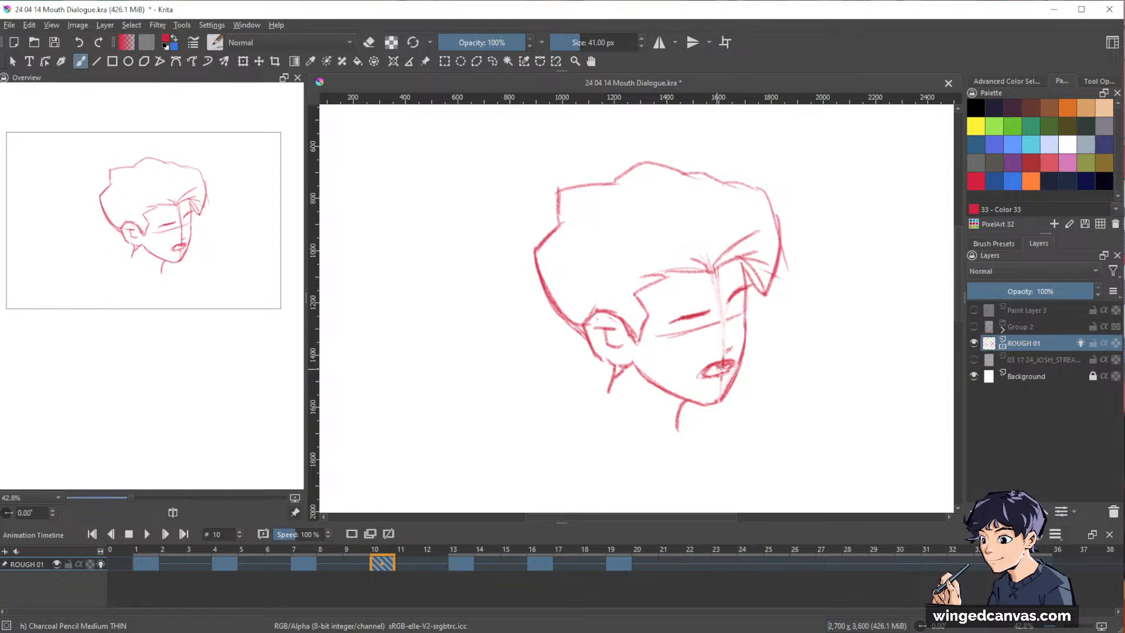
drag(721, 373, 729, 368)
key(e)
key(e)
key(e)
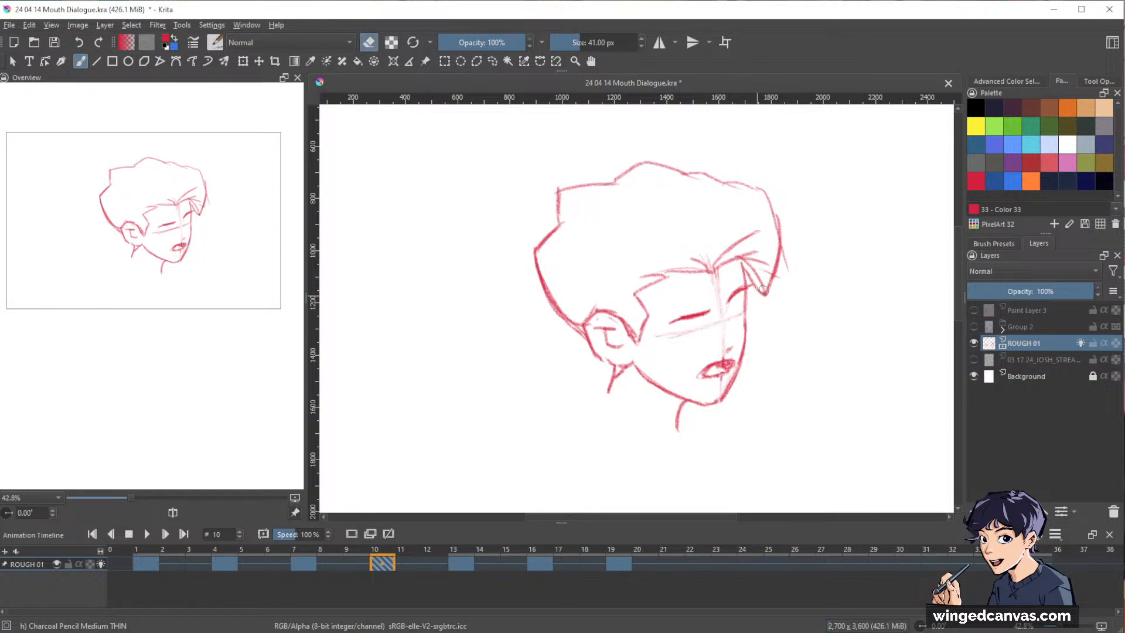
Sketch a short line for the far eye on frame 10, checking its placement against frame 7.
scroll(765, 266, down, 2)
mouse_move(757, 275)
mouse_down()
mouse_move(703, 329)
mouse_move(678, 382)
mouse_move(681, 352)
mouse_move(679, 381)
mouse_up()
key(e)
key(e)
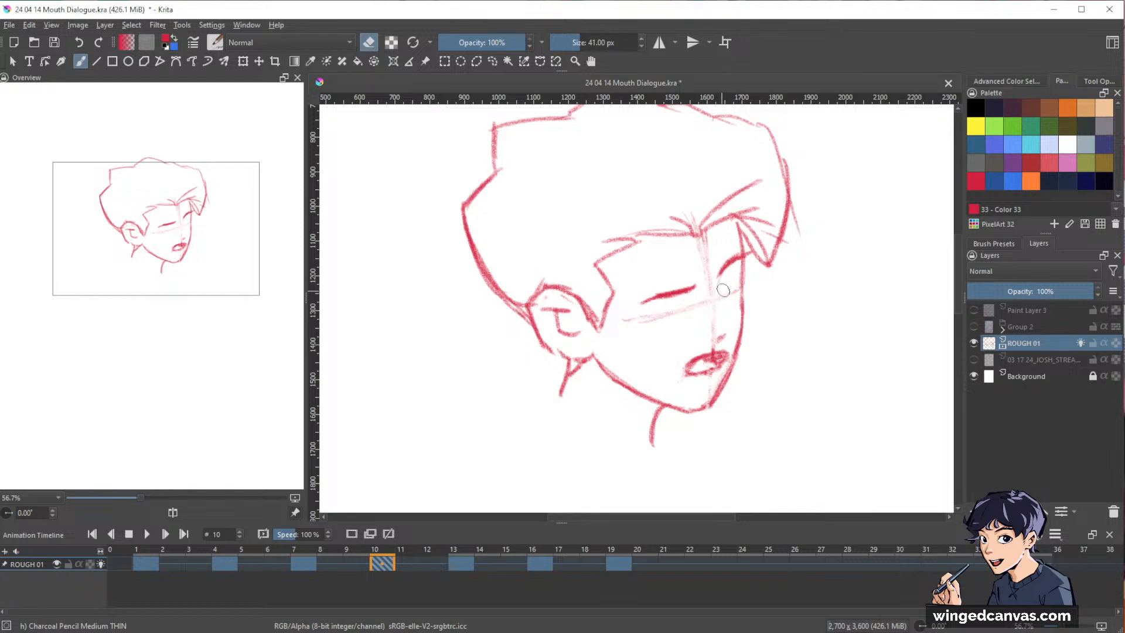
key(ctrl+Left)
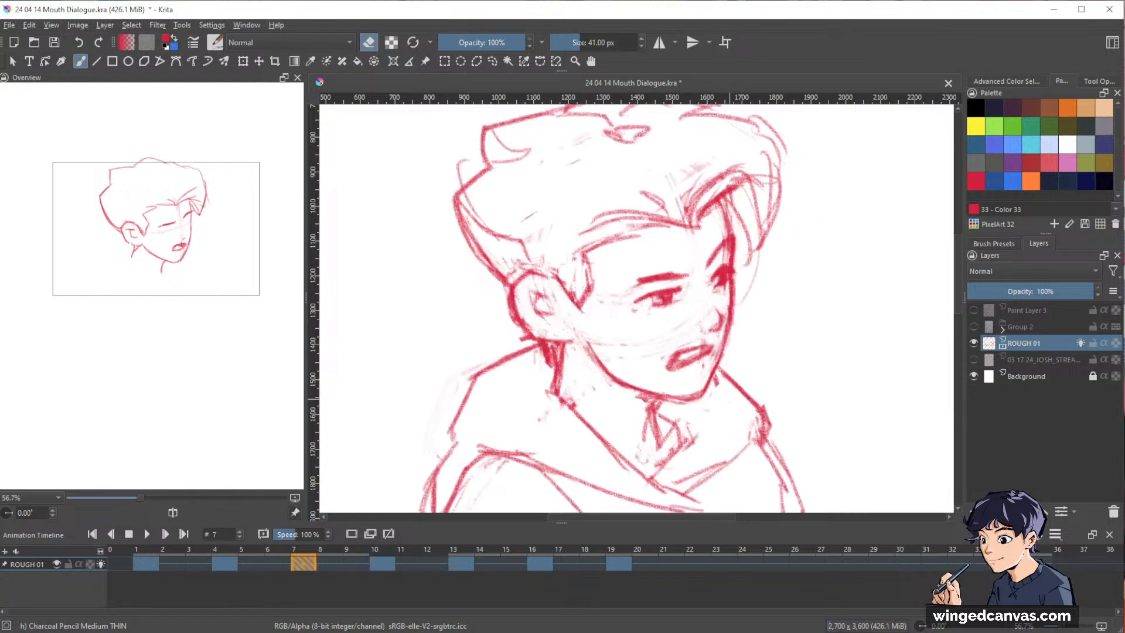
key(ctrl+Right)
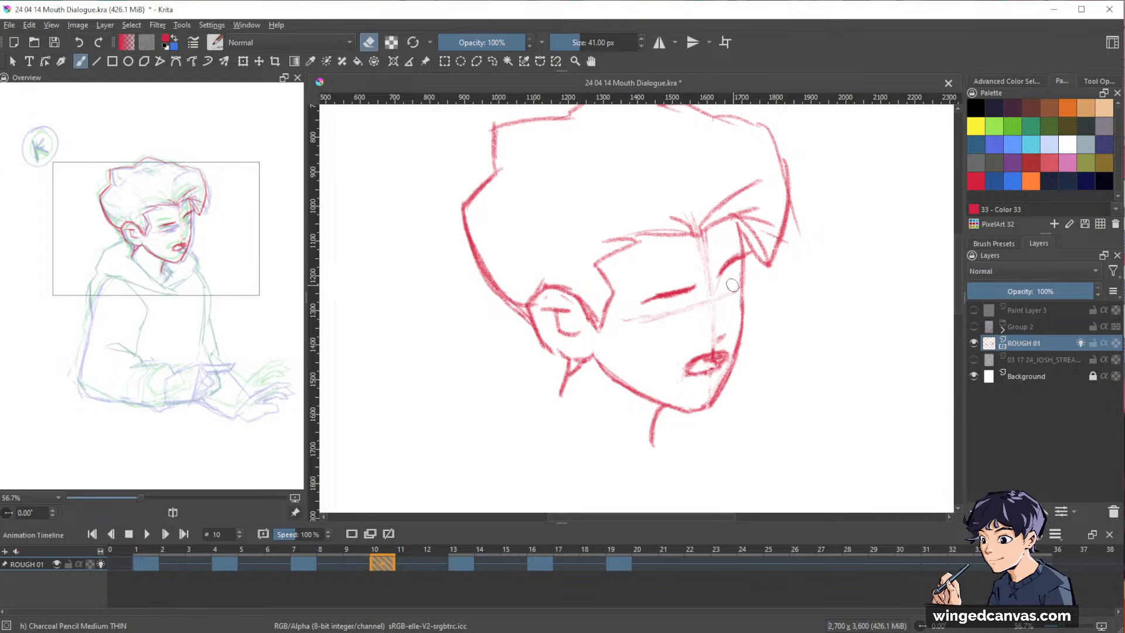
key(e)
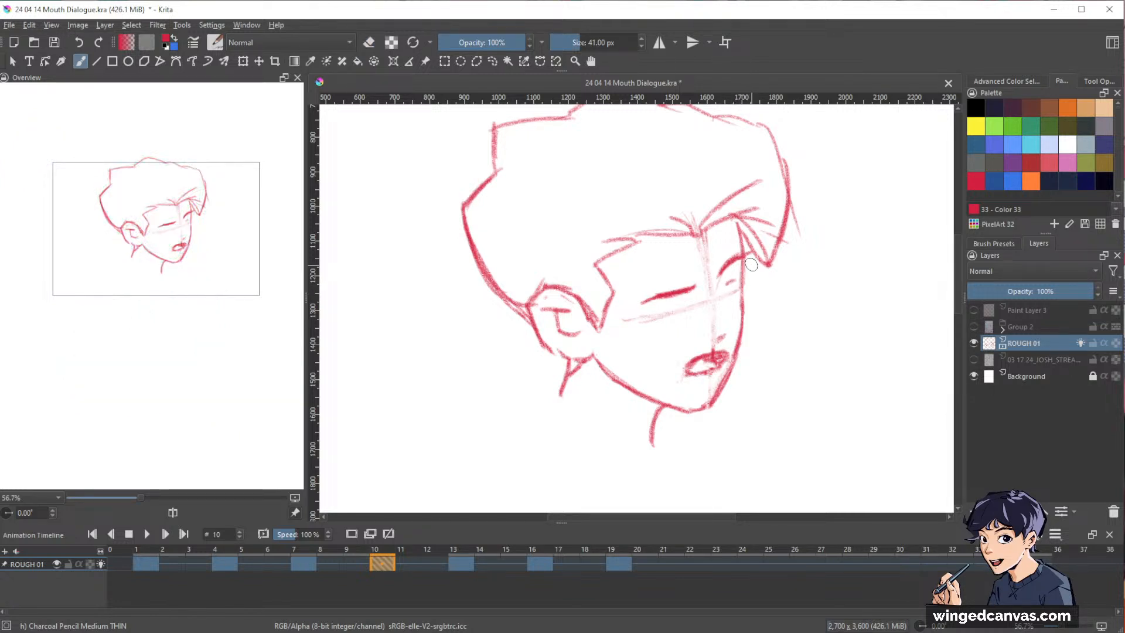
key(ctrl+Left)
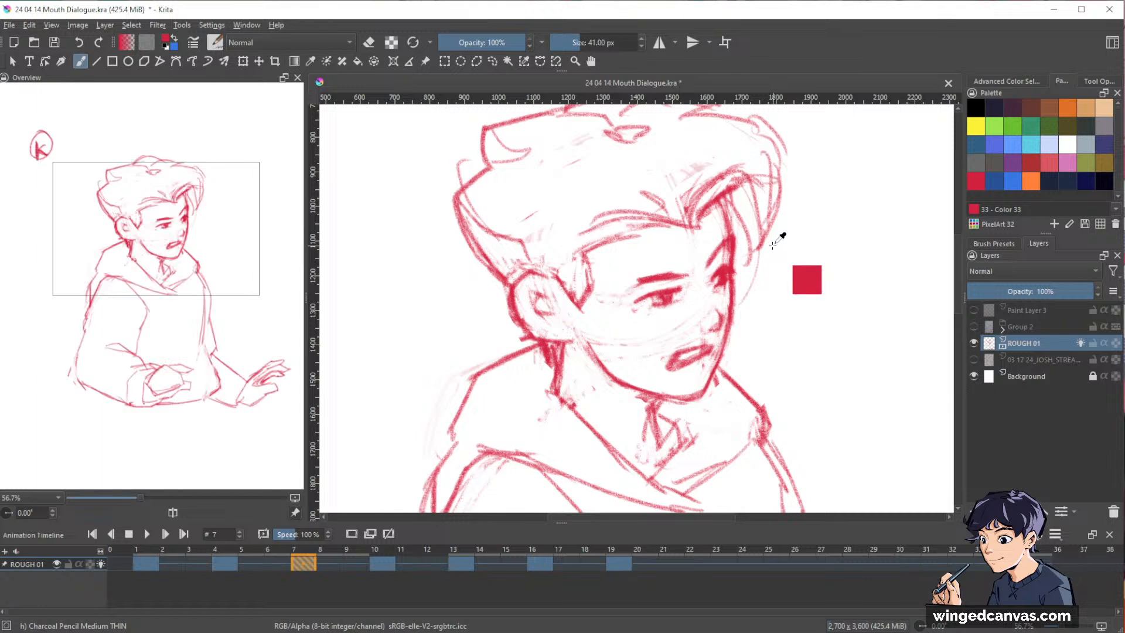
key(ctrl+Right)
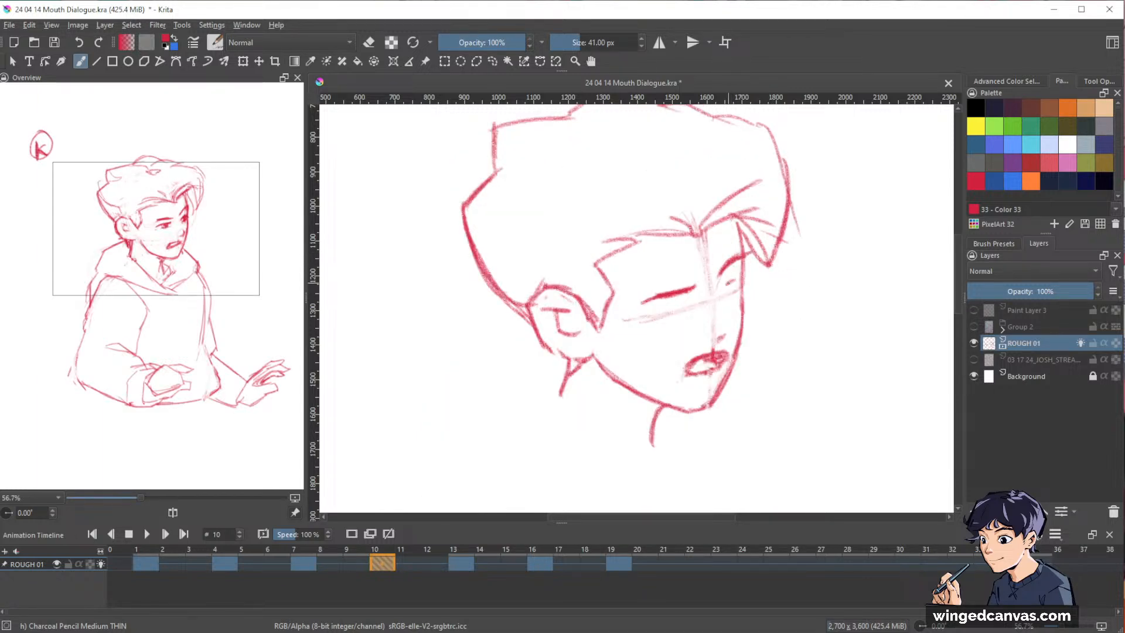
Limit the onion skins to the preceding drawing and draw the far eye with a dark iris on frame 10.
click(1036, 534)
click(1048, 503)
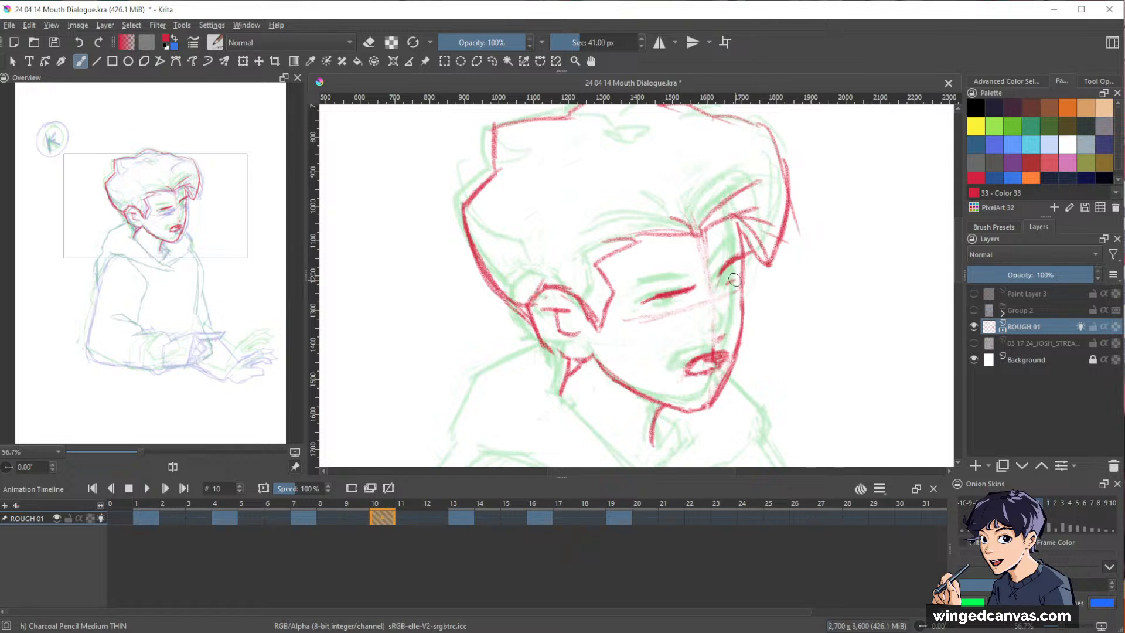
mouse_move(730, 280)
mouse_down()
mouse_move(722, 296)
mouse_move(734, 296)
mouse_up()
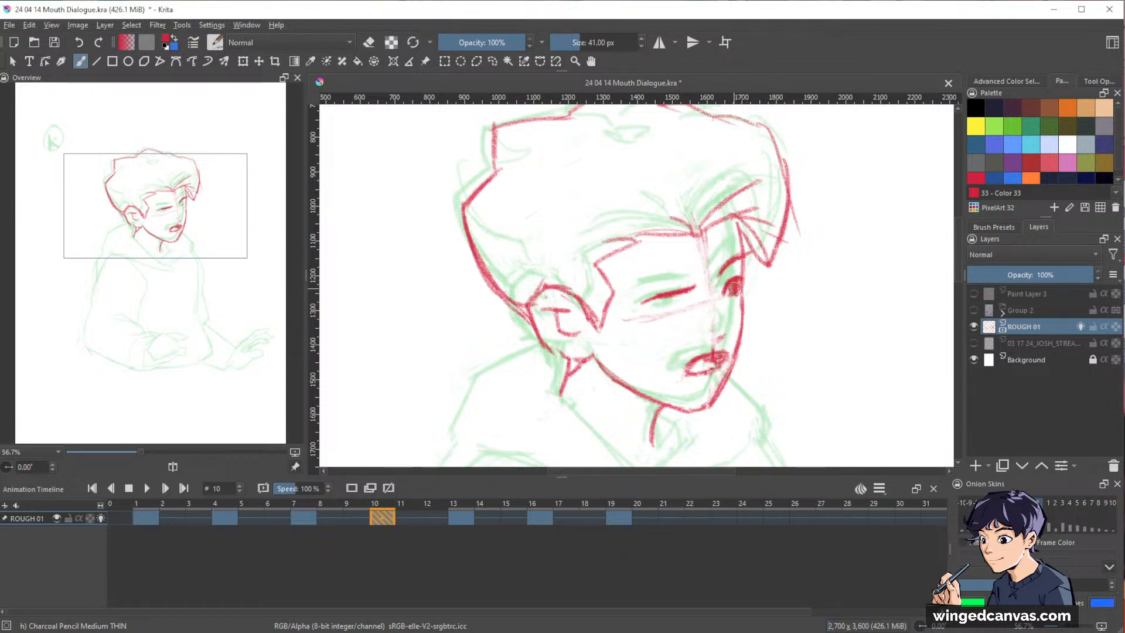
key(e)
mouse_move(735, 294)
mouse_down()
mouse_move(721, 295)
mouse_move(729, 279)
mouse_up()
key(e)
key(e)
key(e)
Draw the near eye's lid and dark iris on frame 10, using the pose at frame 13 as reference.
key(ctrl+Right)
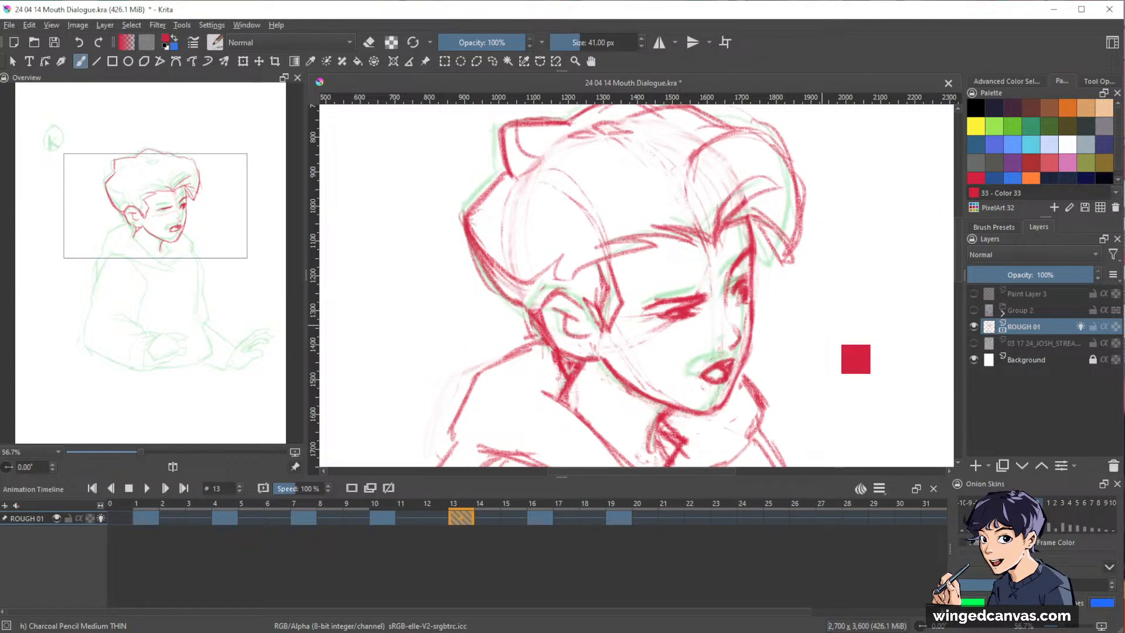
key(ctrl+Left)
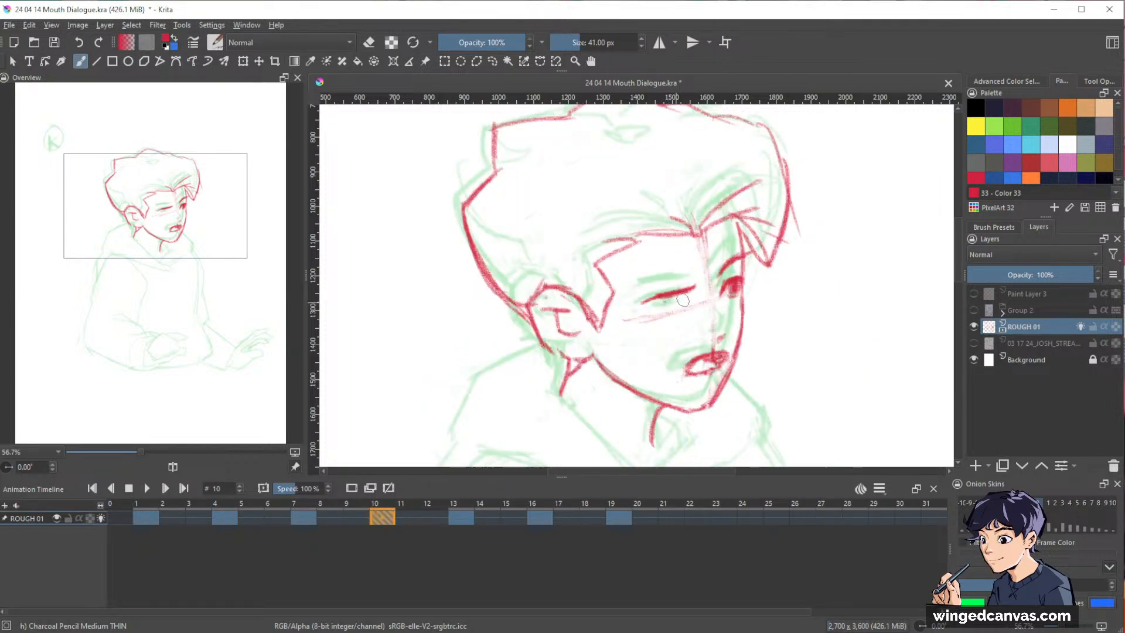
key(ctrl+Right)
key(ctrl+Left)
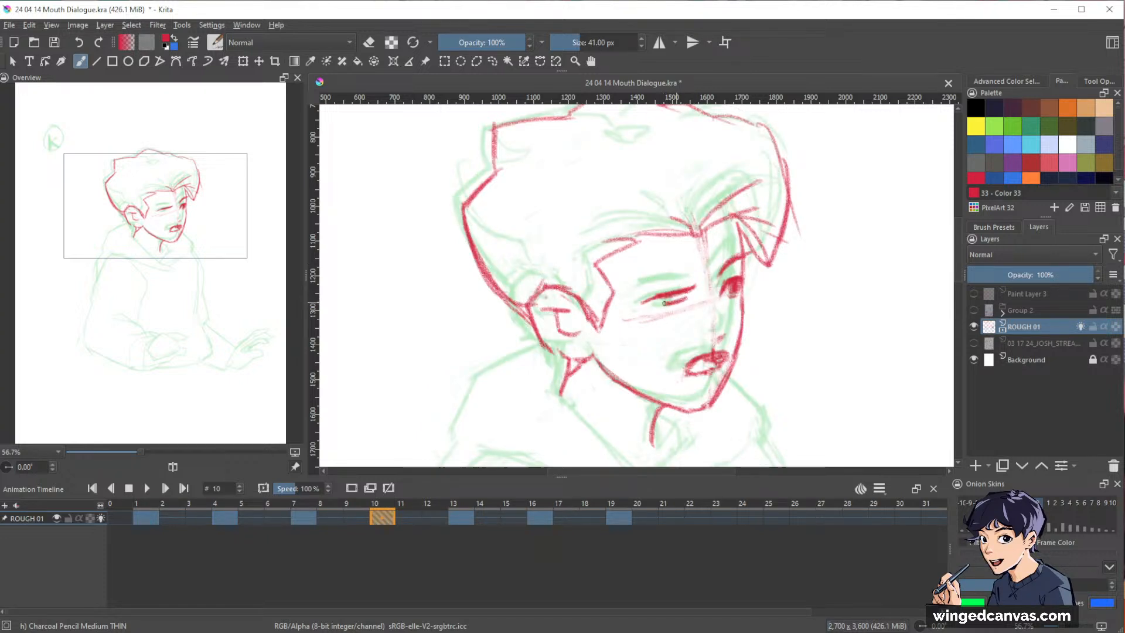
drag(648, 311, 692, 306)
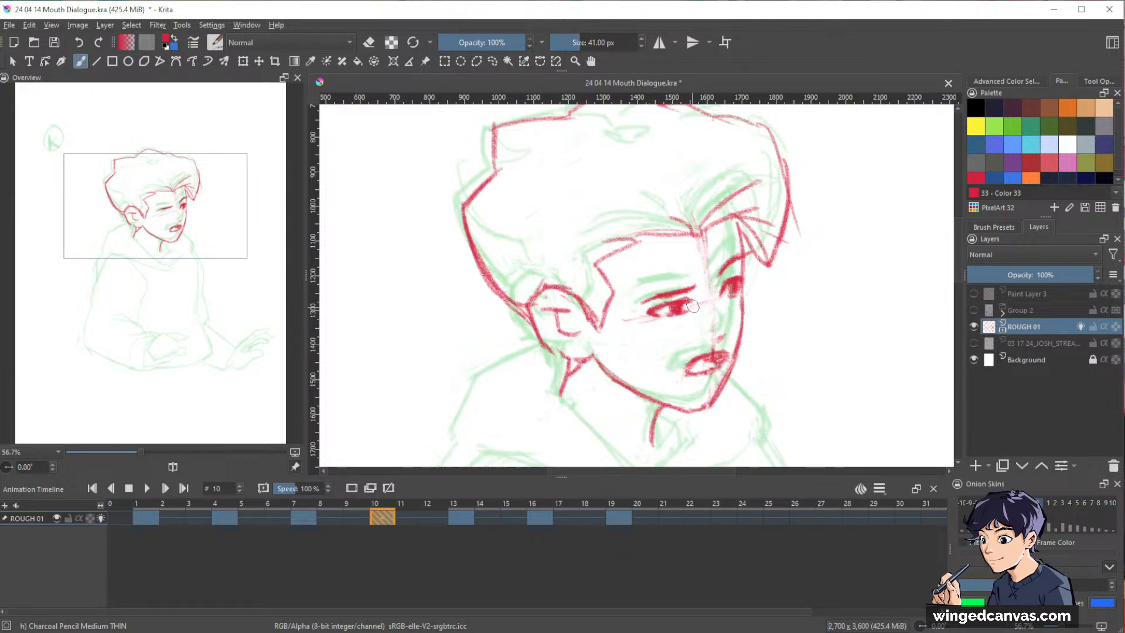
Nudge the mouth on frame 10 slightly down with a freehand selection, comparing it against the pose at frame 13.
mouse_move(871, 213)
mouse_down()
mouse_move(818, 288)
mouse_move(838, 197)
mouse_up()
key(o)
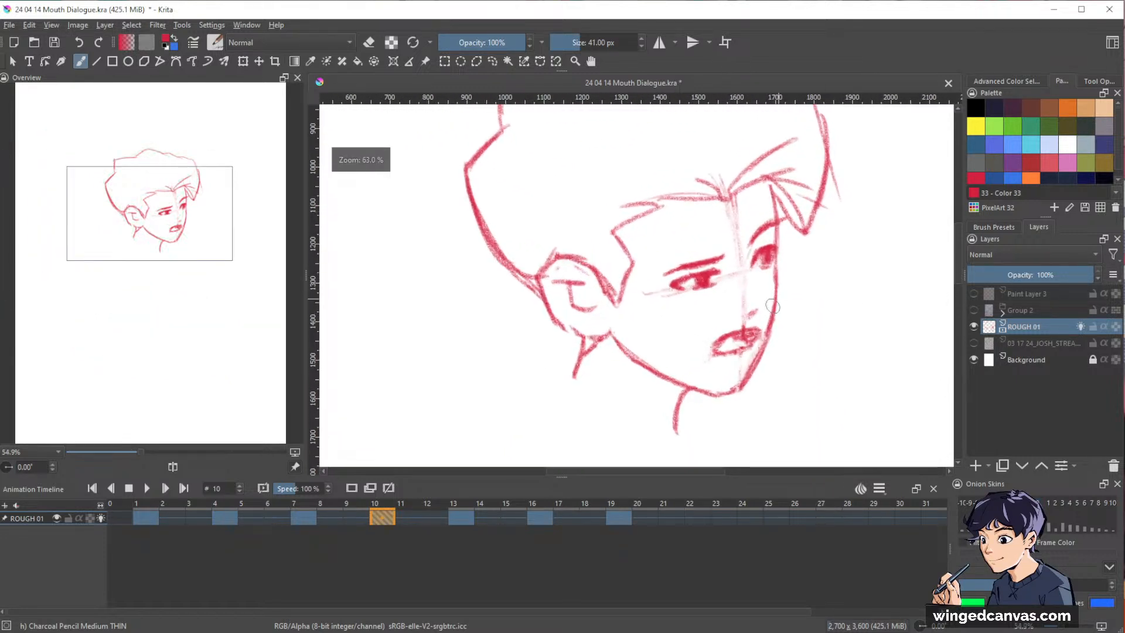
key(o)
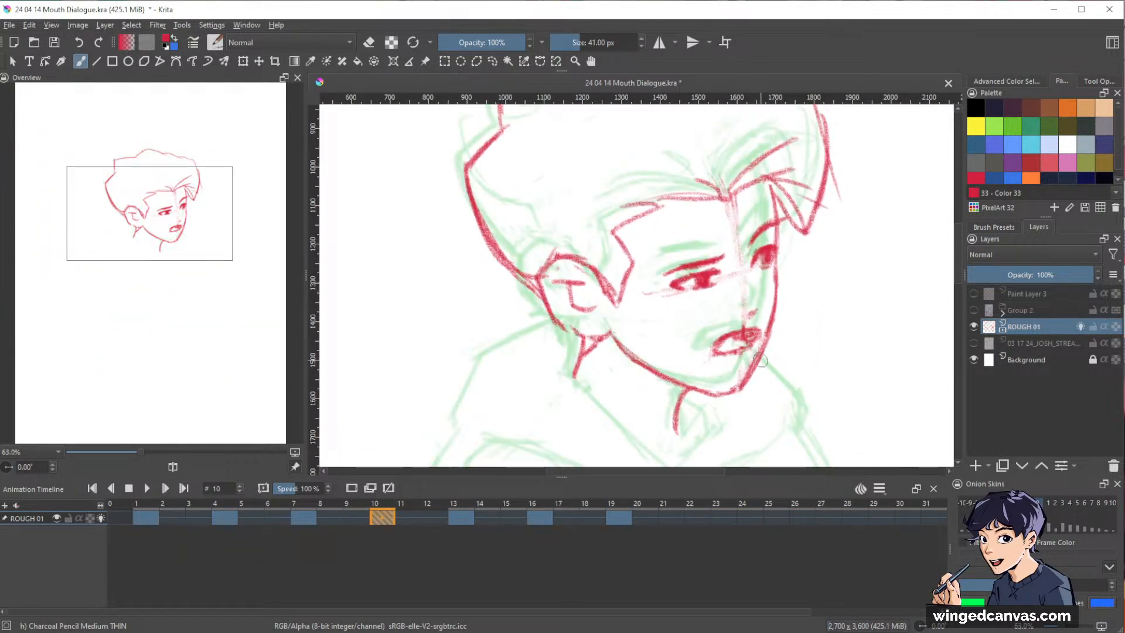
key(ctrl+Right)
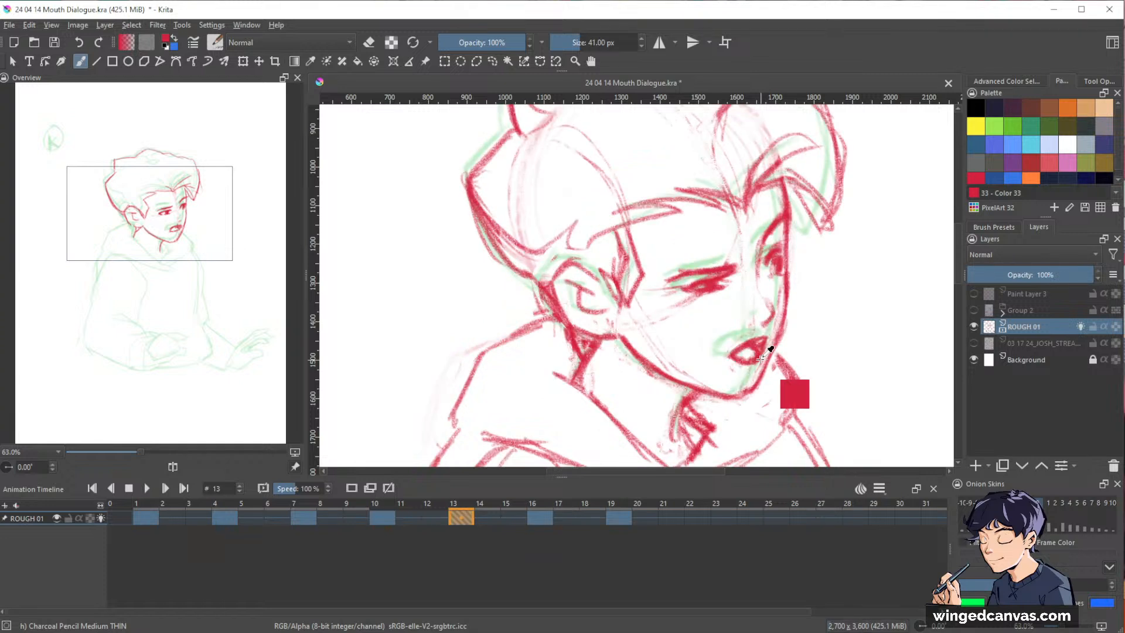
key(ctrl+Left)
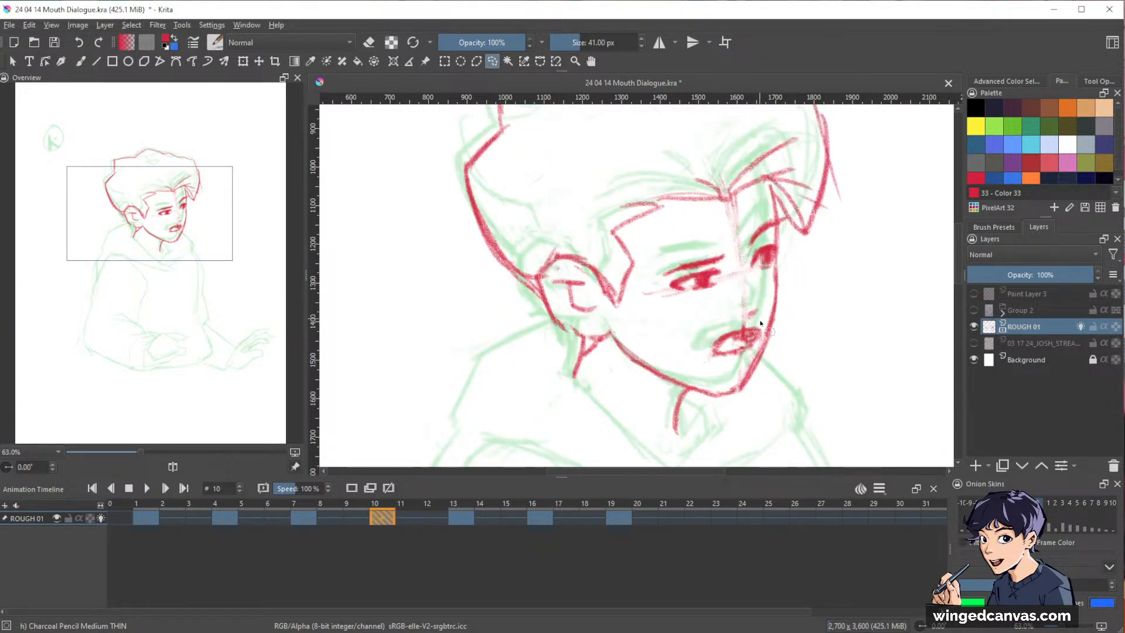
key(t)
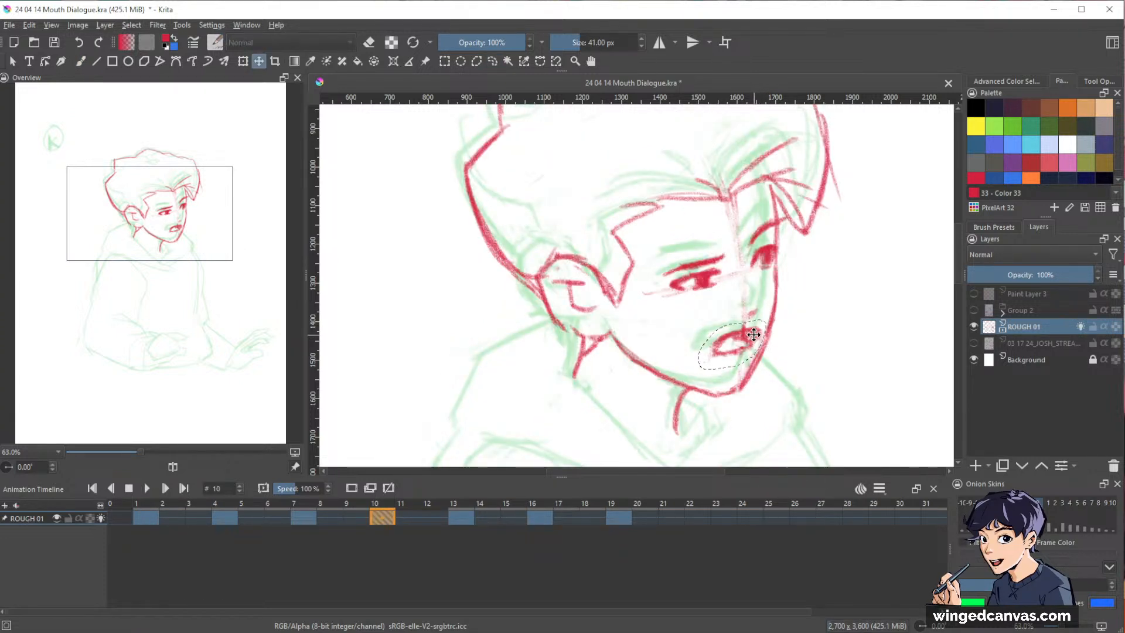
drag(753, 338, 756, 343)
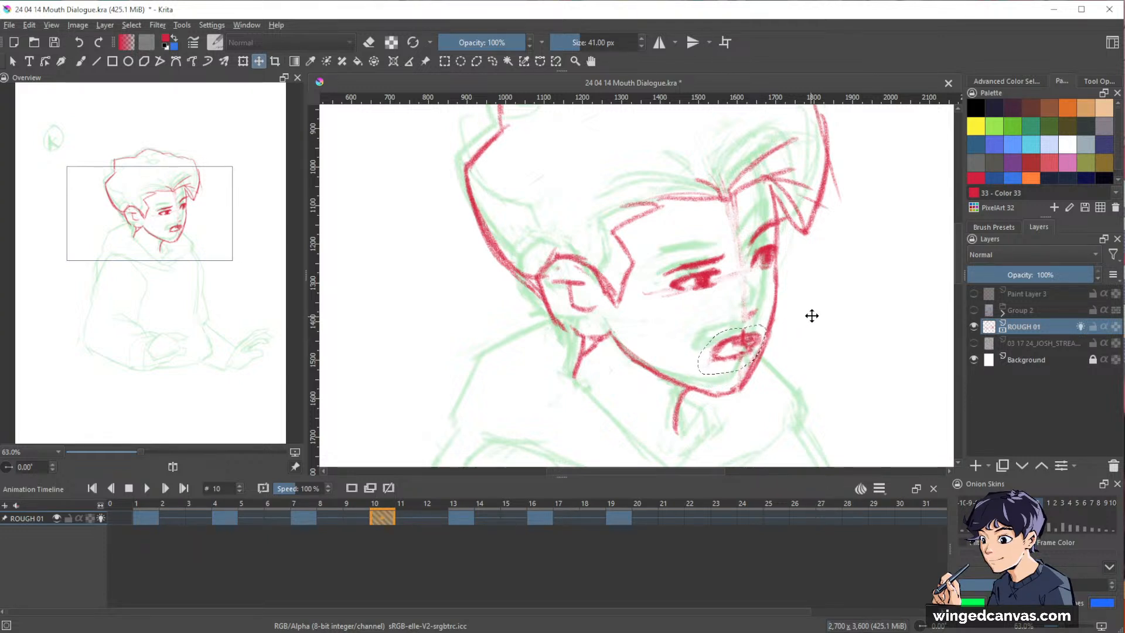
key(ctrl+shift+a)
Draw a short mark for the base of the nose on frame 10 and turn off the onion skins.
key(b)
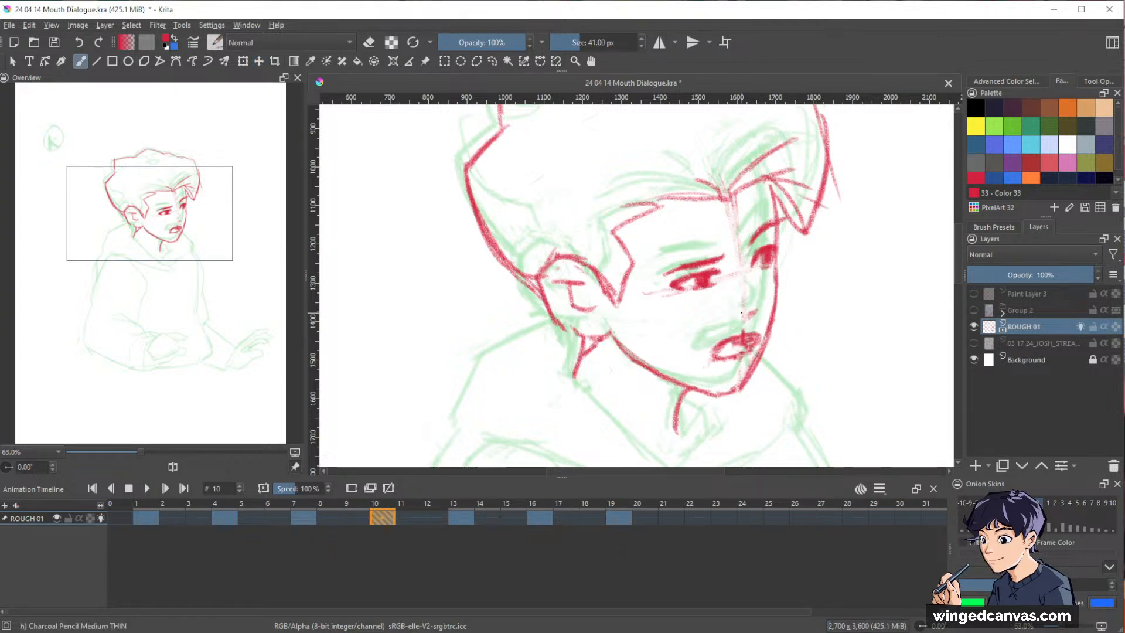
drag(745, 308, 761, 305)
mouse_move(838, 270)
mouse_down()
mouse_move(799, 326)
mouse_move(826, 356)
mouse_up()
drag(827, 357, 748, 378)
drag(788, 274, 811, 228)
key(o)
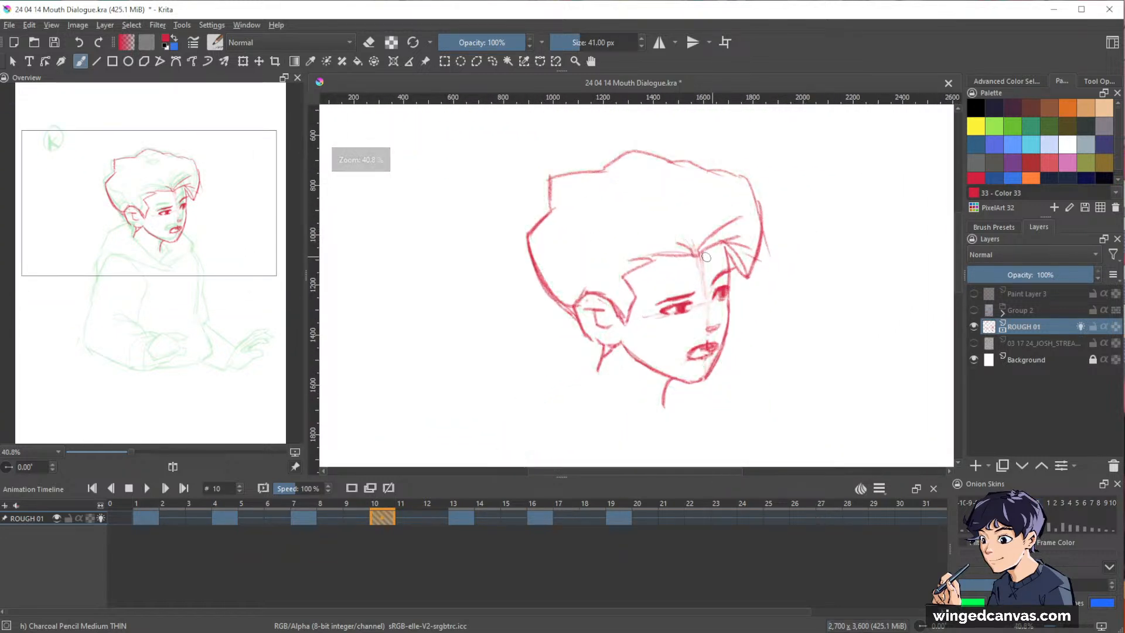
Trim the jawline where it meets the ear on frame 10 and redraw the ear's outline.
drag(700, 266, 691, 237)
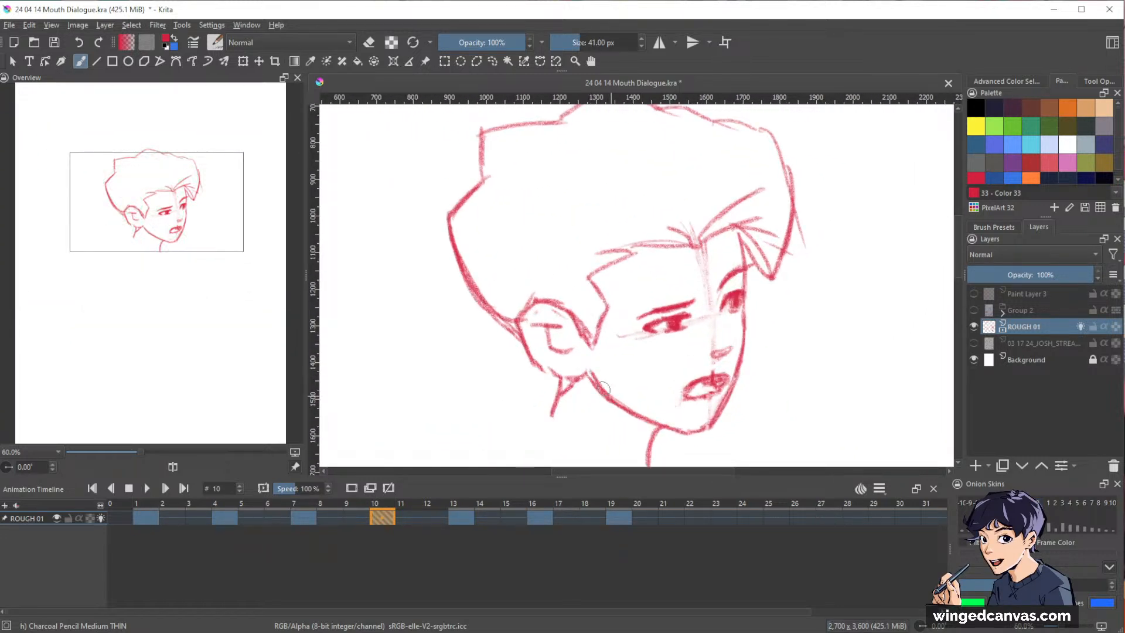
key(e)
drag(588, 370, 596, 390)
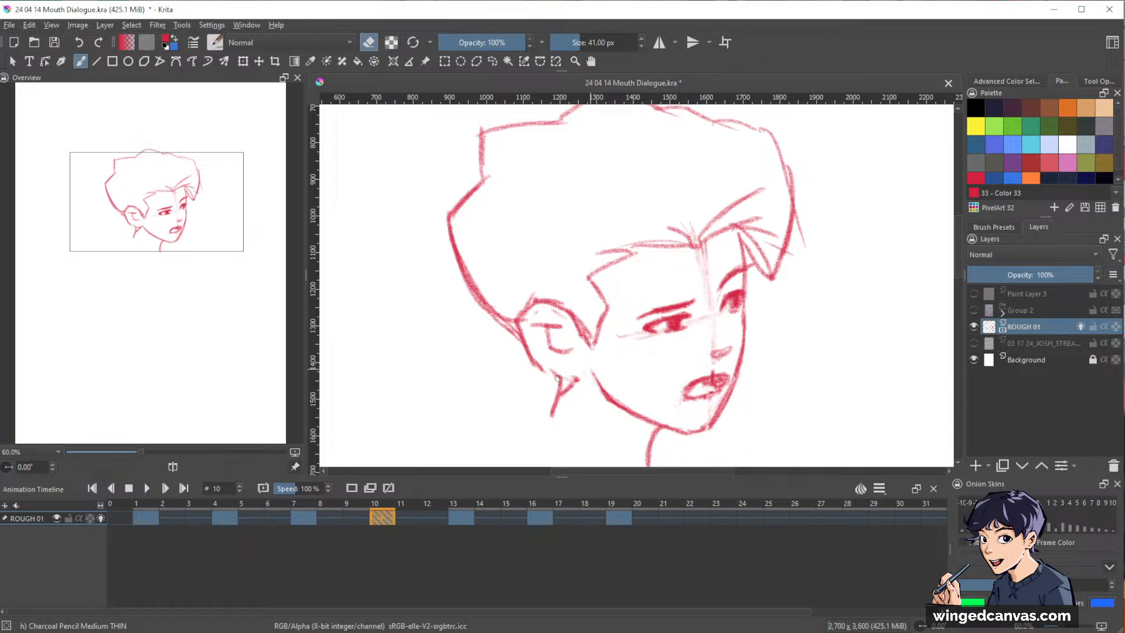
key(e)
mouse_move(541, 303)
mouse_down()
mouse_move(524, 332)
mouse_move(533, 357)
mouse_move(571, 385)
mouse_move(583, 378)
mouse_move(570, 345)
mouse_move(537, 321)
mouse_move(531, 332)
mouse_move(570, 362)
mouse_move(560, 333)
mouse_up()
Select the inner-ear lines on frame 10 and shift them slightly towards the face.
key(e)
key(l)
key(t)
key(ctrl+shift+a)
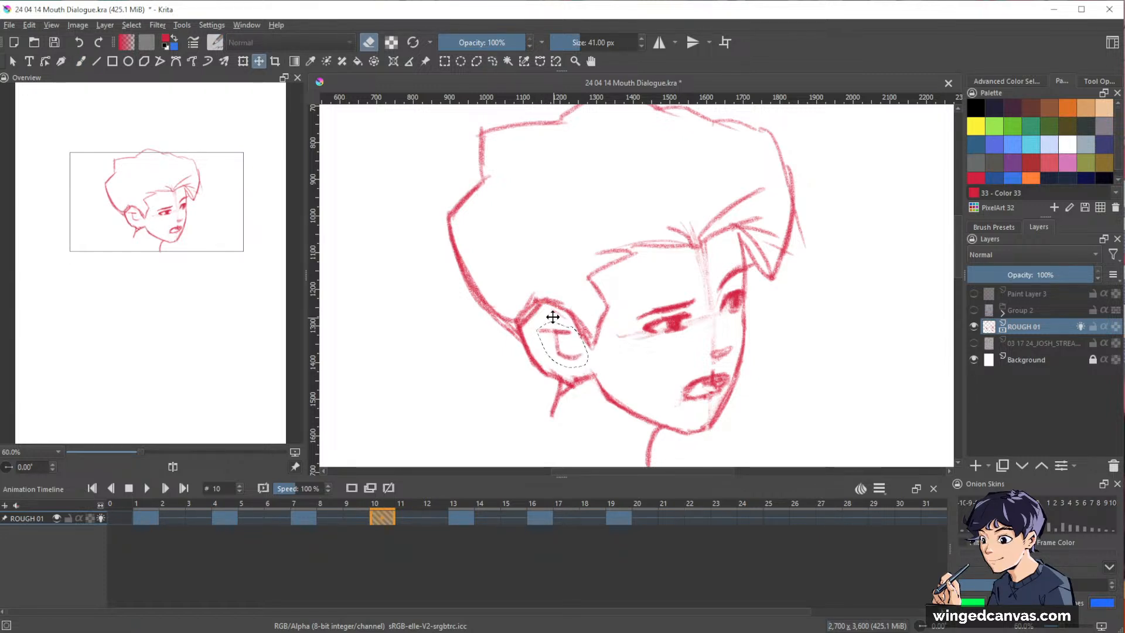
key(e)
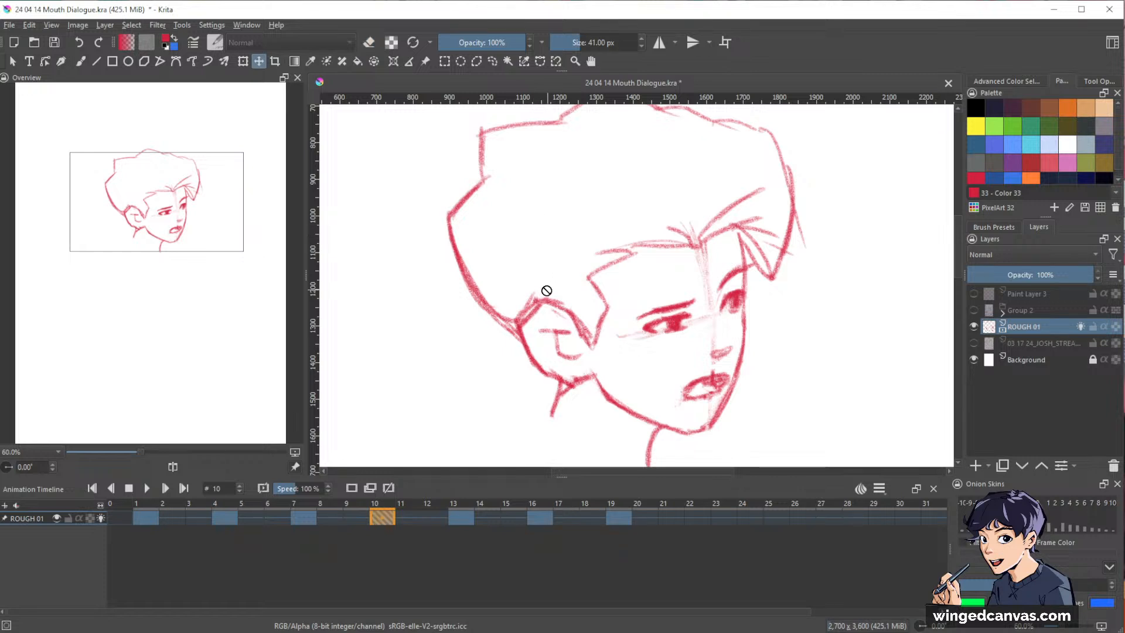
Redraw the upper edge of the ear on frame 10 and erase the excess line above it.
key(b)
mouse_move(543, 290)
mouse_down()
mouse_move(518, 314)
mouse_move(539, 296)
mouse_move(593, 339)
mouse_up()
key(e)
key(e)
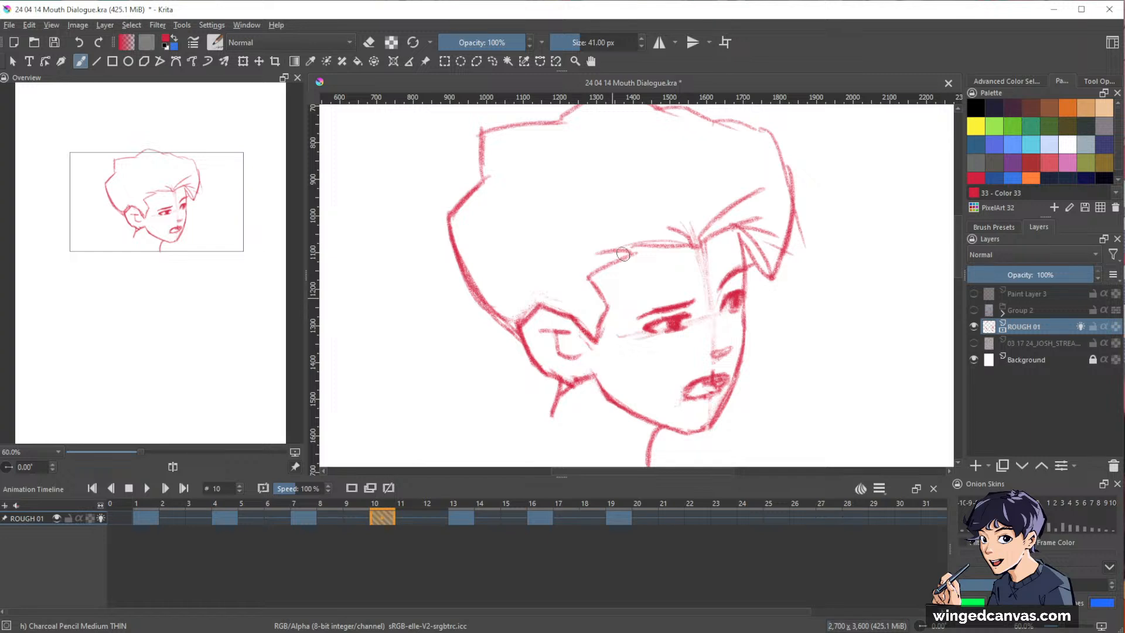
Draw the fringe strands, back tuft and inner hair contours on frame 10, using frame 7 as reference.
ctrl+scroll(883, 271, down, 3)
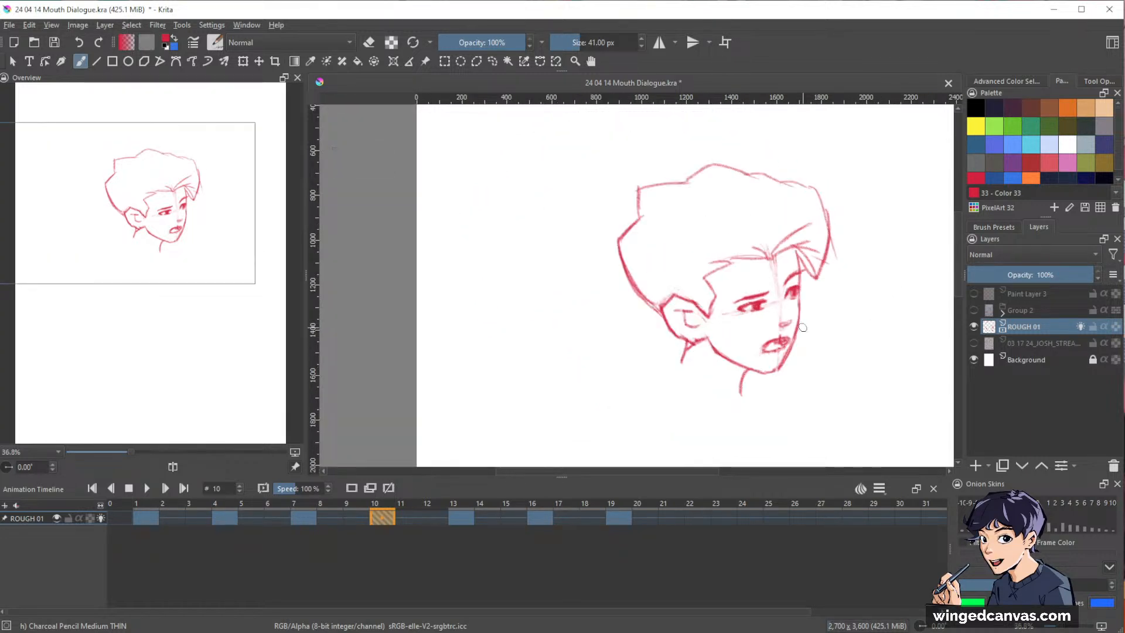
key(Up)
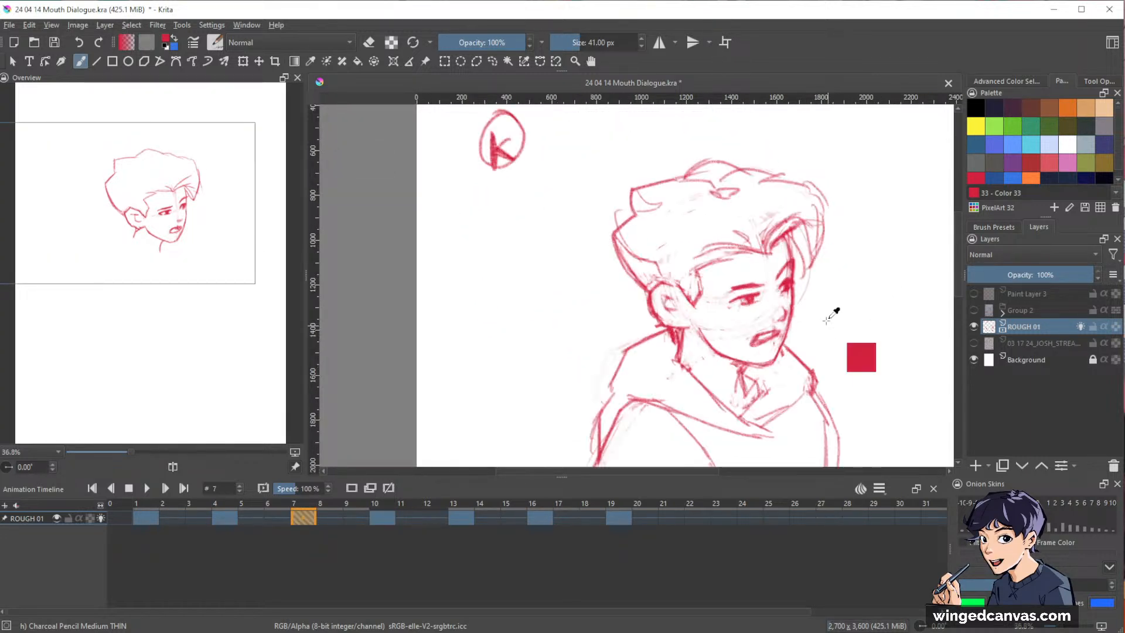
key(Down)
mouse_move(687, 283)
mouse_down()
mouse_move(734, 265)
mouse_move(687, 269)
mouse_move(712, 247)
mouse_move(764, 256)
mouse_move(699, 200)
mouse_move(706, 194)
mouse_move(774, 221)
mouse_move(800, 201)
mouse_move(820, 231)
mouse_up()
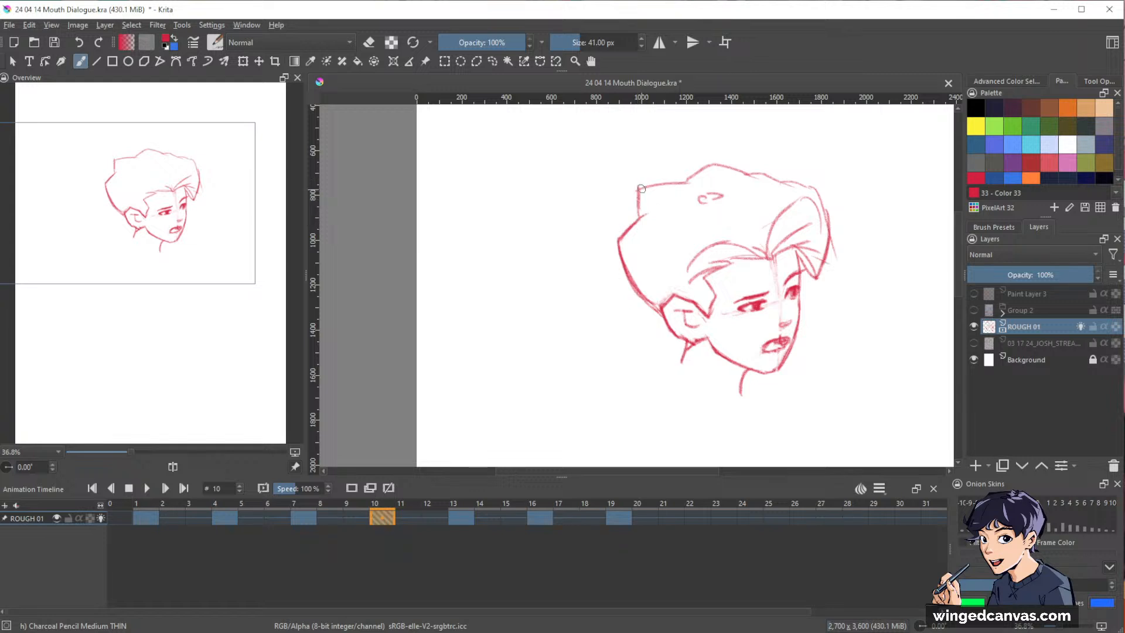
mouse_move(640, 188)
mouse_down()
mouse_move(653, 214)
mouse_move(661, 293)
mouse_up()
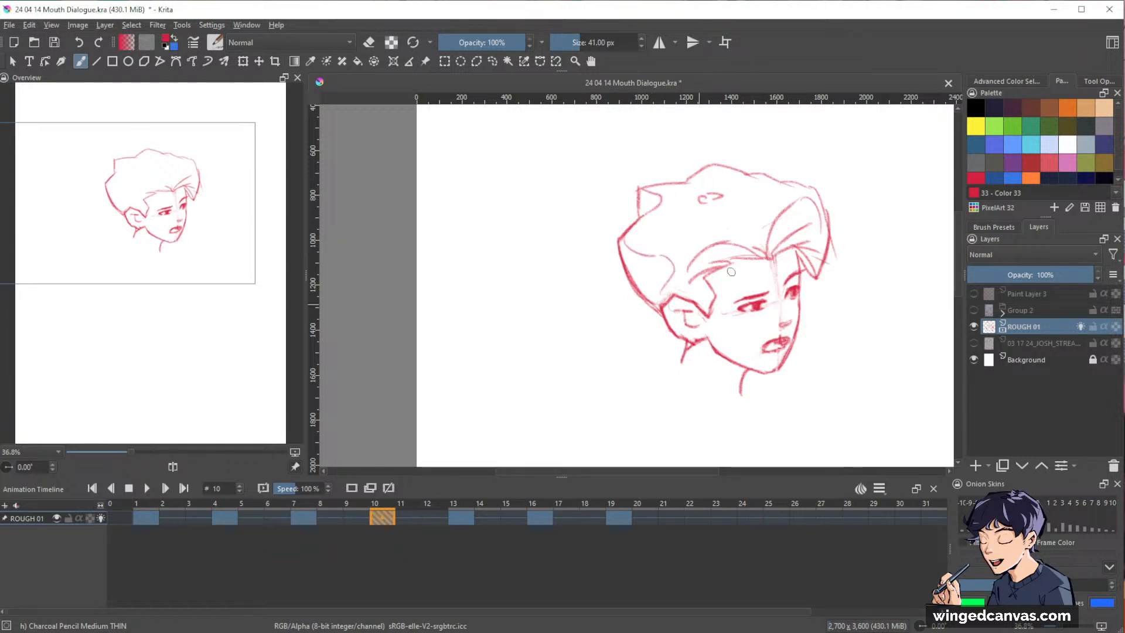
drag(751, 186, 789, 183)
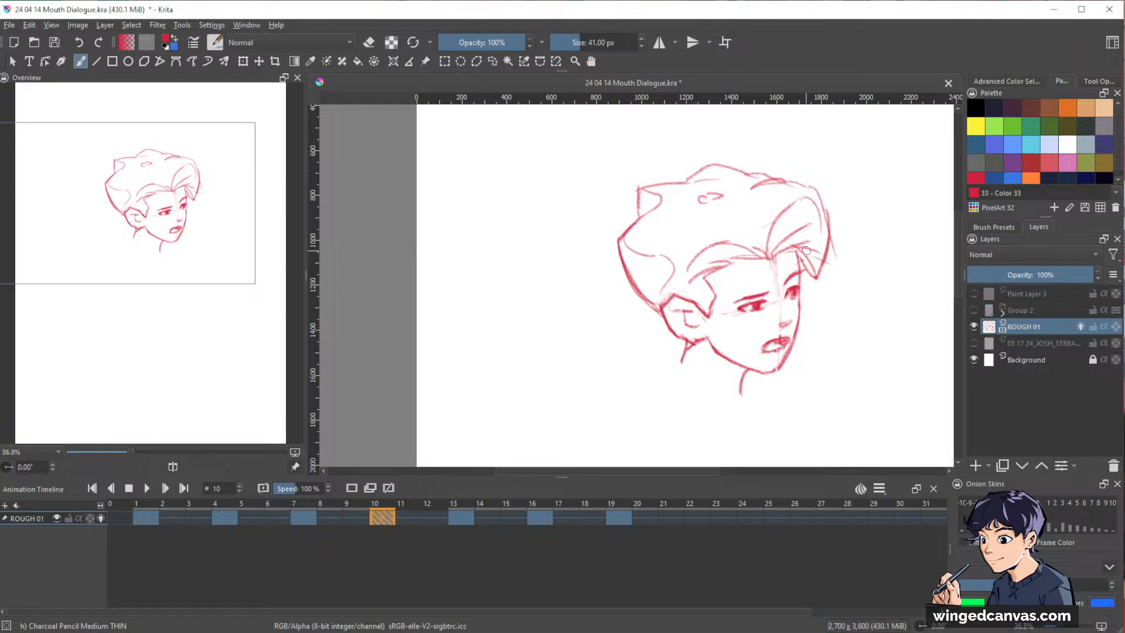
mouse_move(767, 255)
mouse_down()
mouse_move(779, 258)
mouse_move(785, 230)
mouse_move(730, 259)
mouse_up()
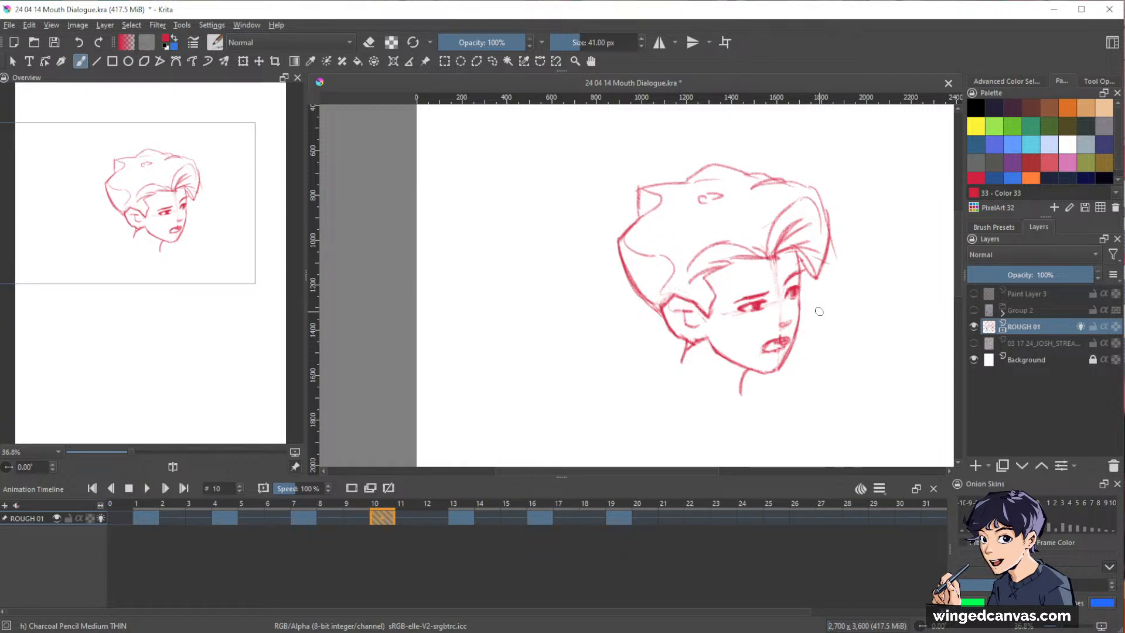
Flip back and forth through all the keyframes to check how the head turn flows.
key(ctrl+Left)
key(ctrl+Left)
key(ctrl+Left)
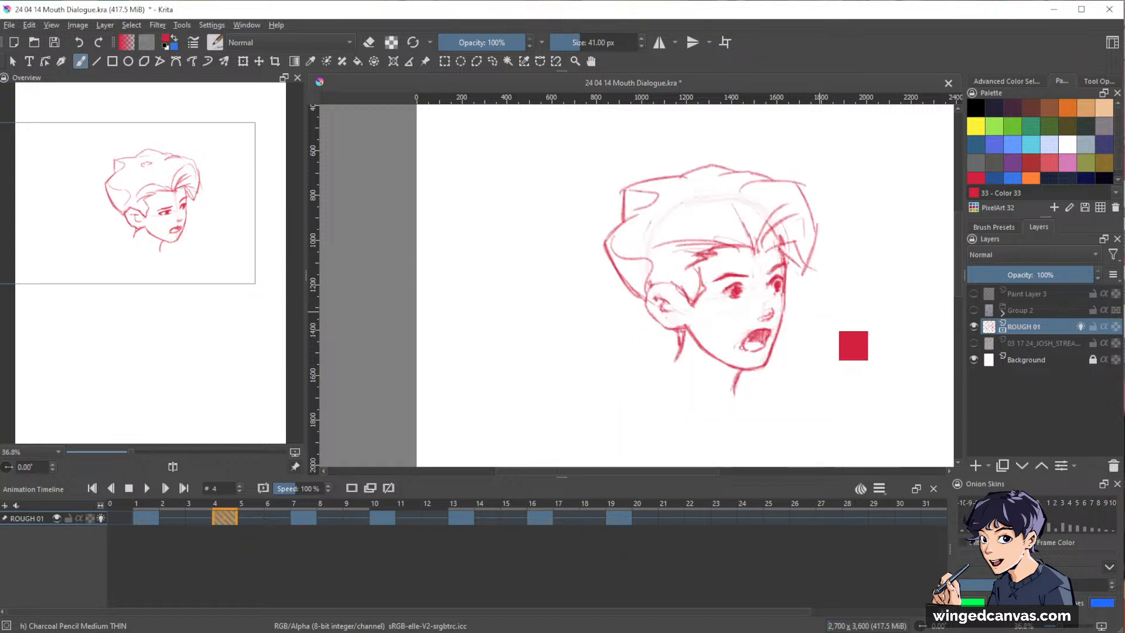
key(ctrl+Right)
key(ctrl+Right)
key(ctrl+Right)
key(ctrl+Right)
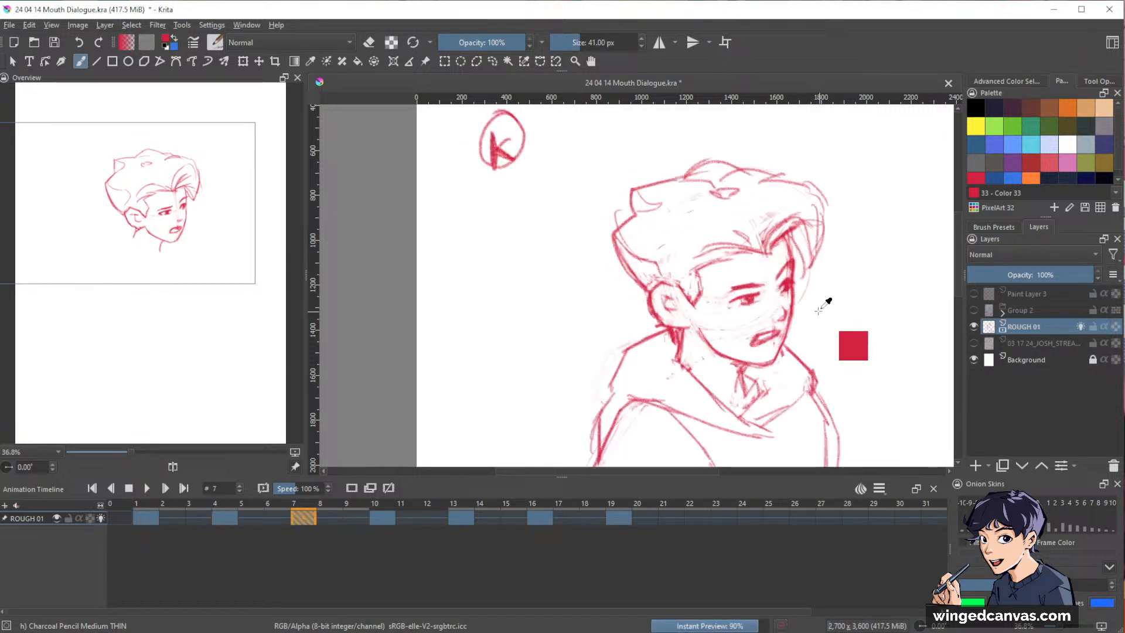
key(ctrl+Right)
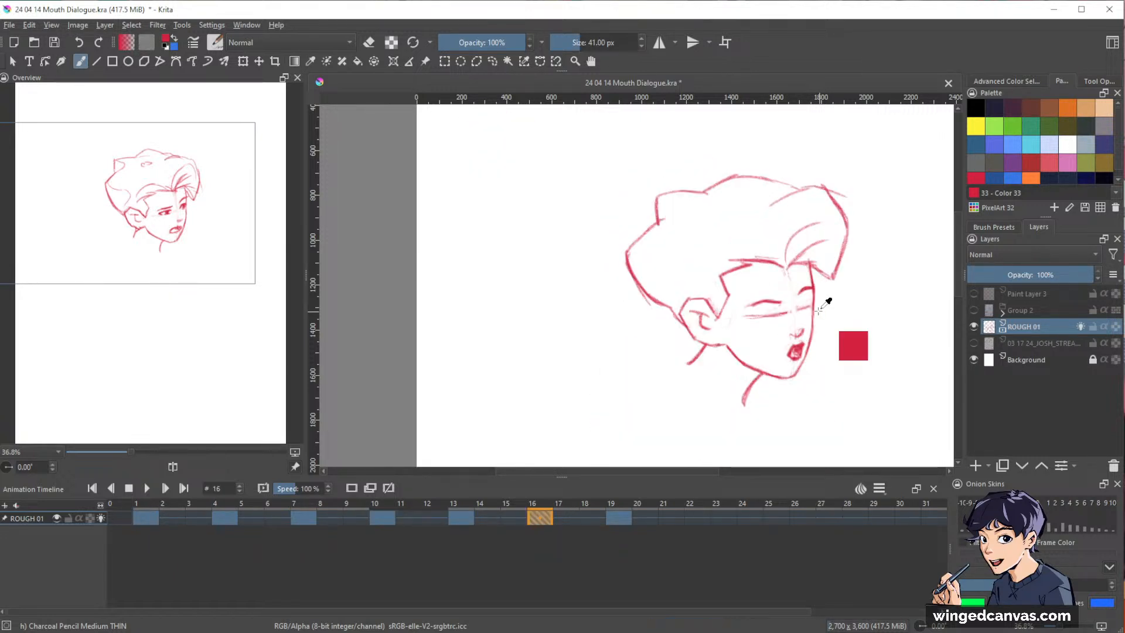
key(ctrl+Right)
key(ctrl+Left)
key(ctrl+Left)
key(ctrl+Left)
key(ctrl+Left)
key(ctrl+Left)
key(ctrl+Left)
key(ctrl+Left)
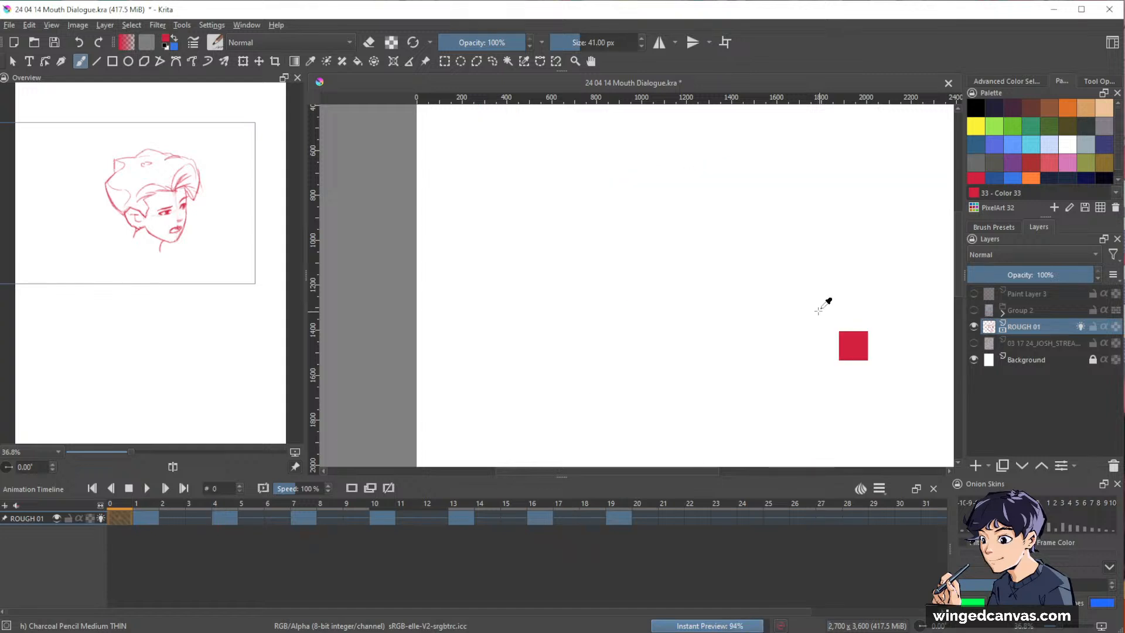
key(ctrl+Right)
key(ctrl+Right)
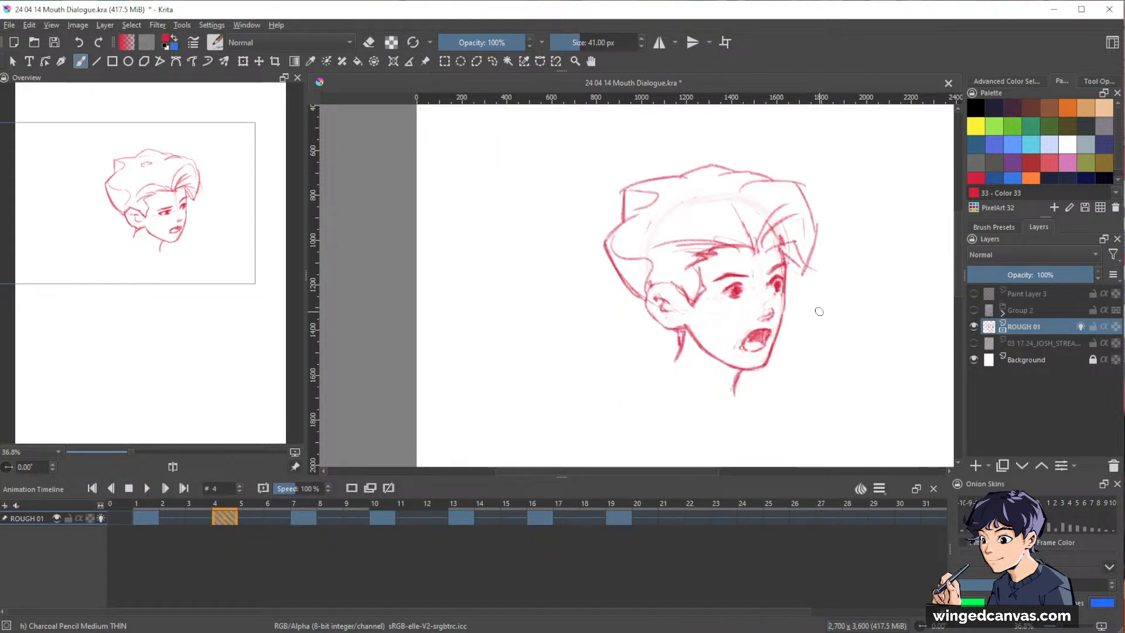
Refine the far eye and the nearby face edge on frame 4 with brush and eraser strokes.
drag(799, 272, 835, 237)
key(e)
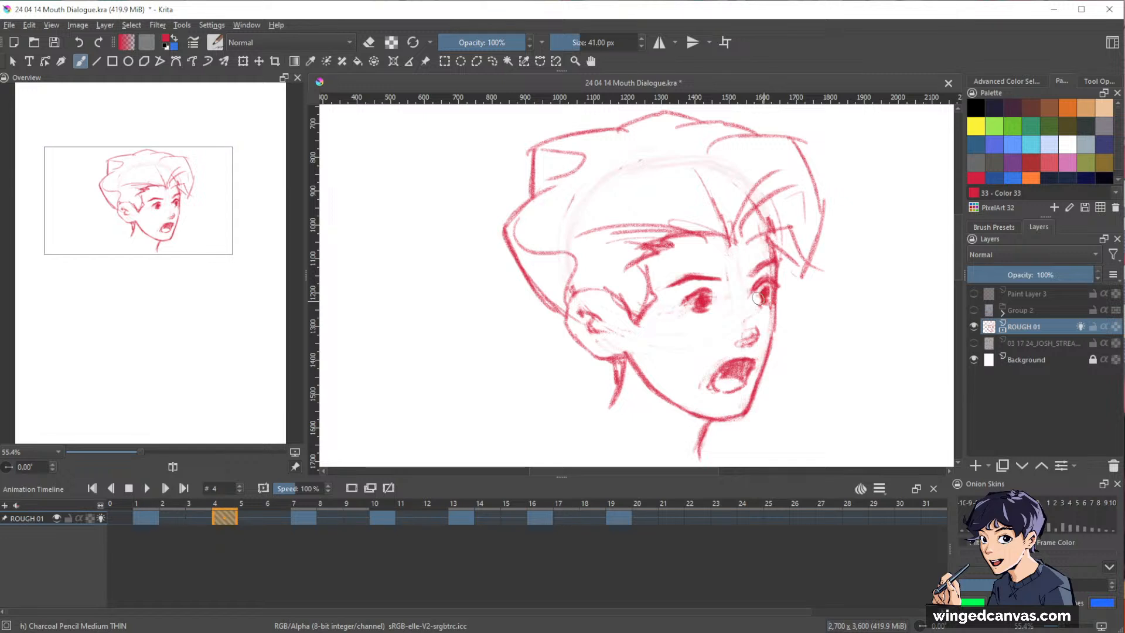
key(e)
drag(821, 217, 818, 313)
drag(810, 247, 843, 226)
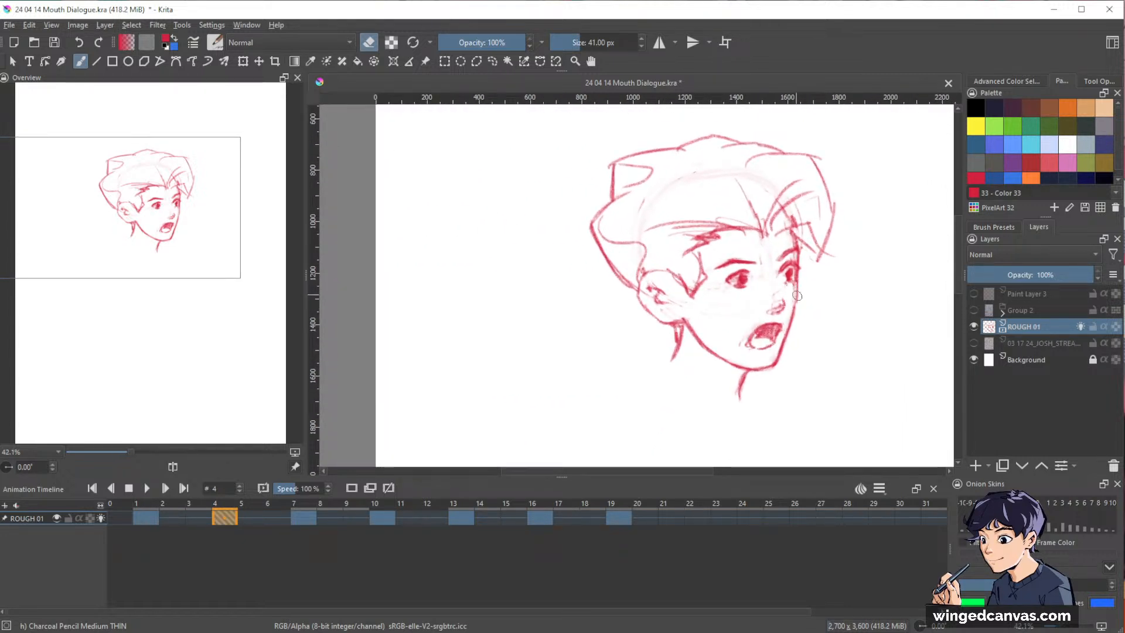
Select the nose on frame 4 with a freehand selection and nudge its position.
key(l)
mouse_move(743, 312)
mouse_down()
mouse_move(773, 321)
mouse_move(788, 306)
mouse_up()
key(t)
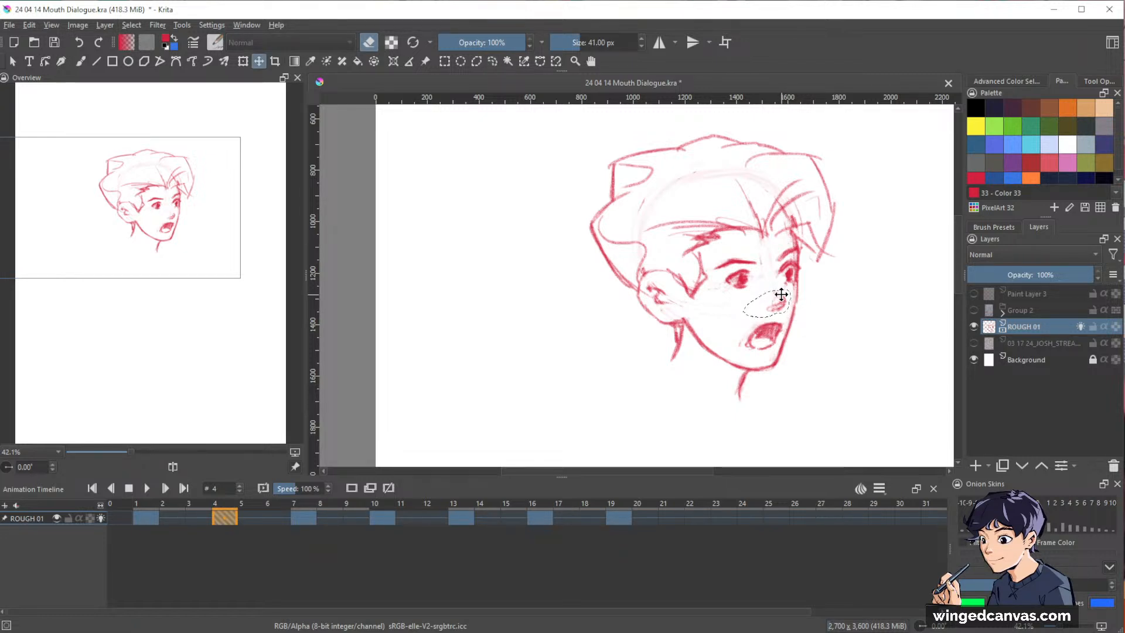
drag(889, 249, 807, 299)
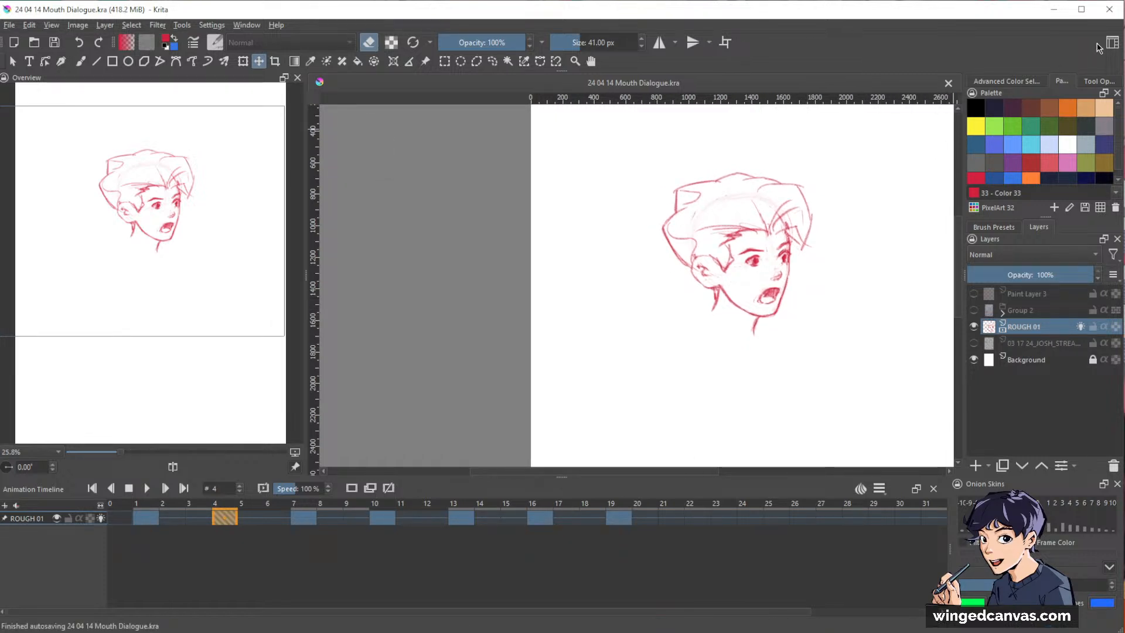
Play the animation from frame 1 with the whole figure in view to review the head turn.
scroll(784, 244, down, 2)
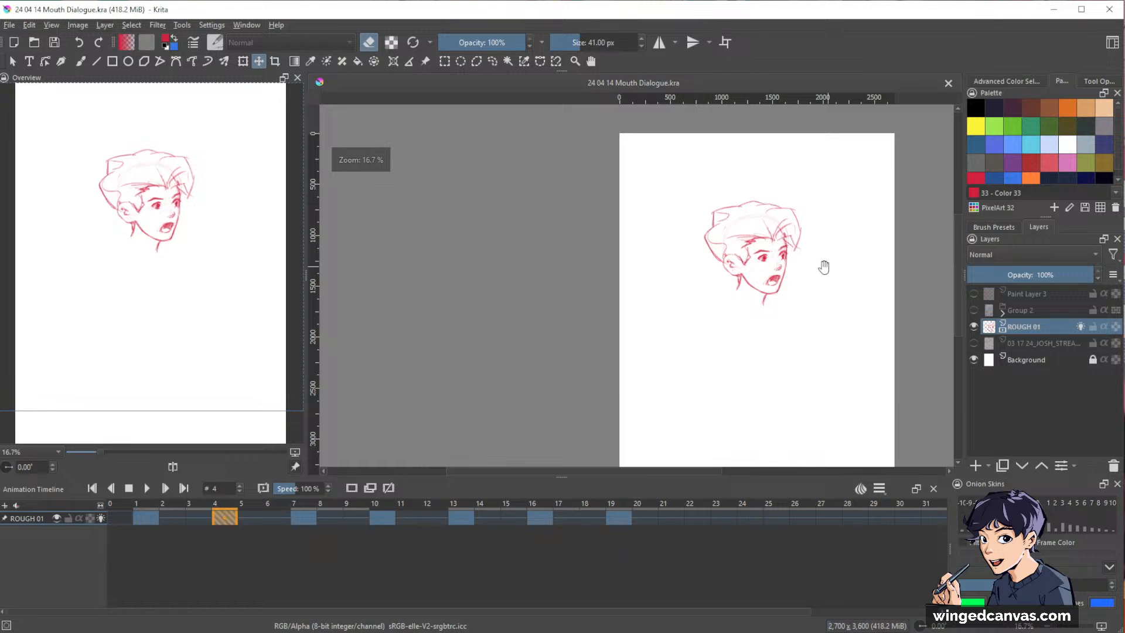
drag(823, 268, 781, 243)
scroll(760, 243, down, 1)
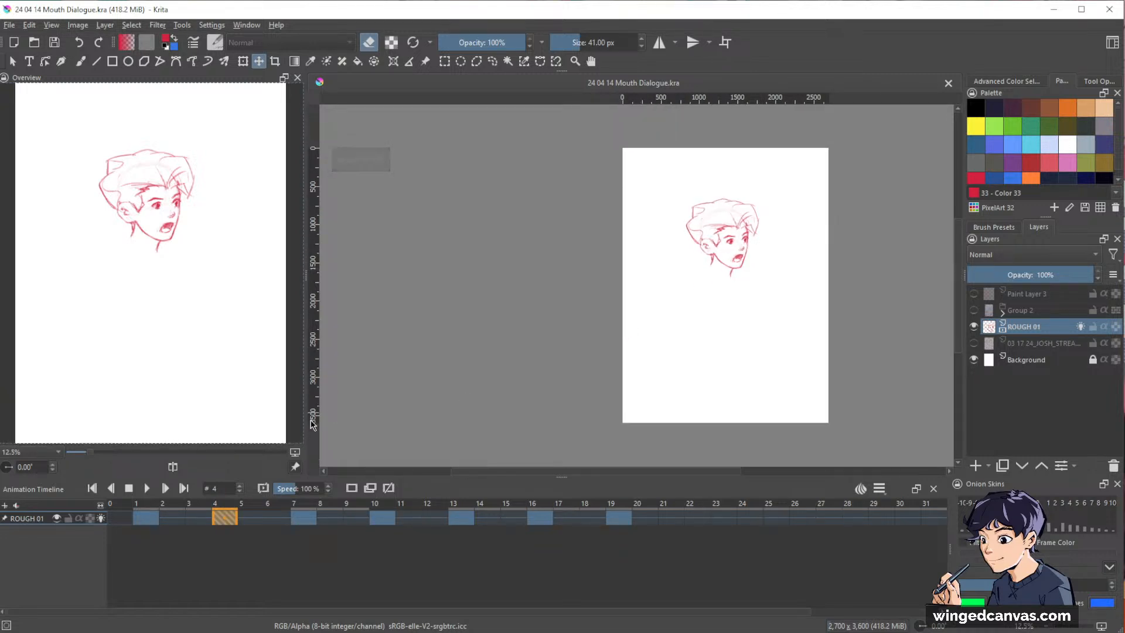
click(145, 518)
mouse_move(765, 311)
mouse_down()
mouse_move(761, 288)
mouse_move(836, 251)
mouse_move(821, 266)
mouse_up()
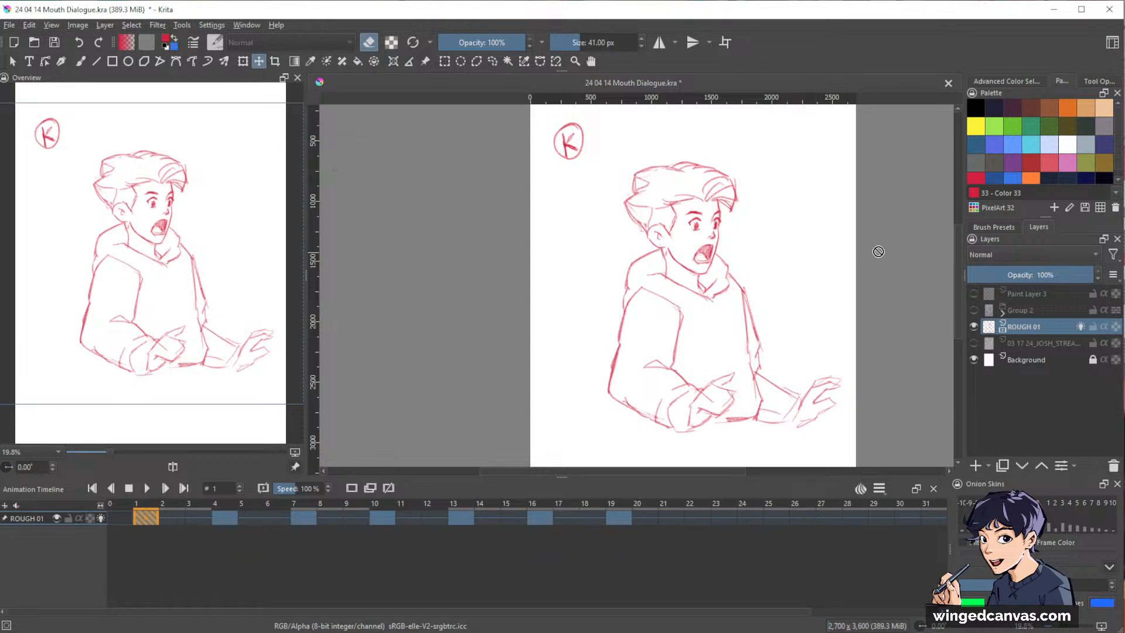
key(space)
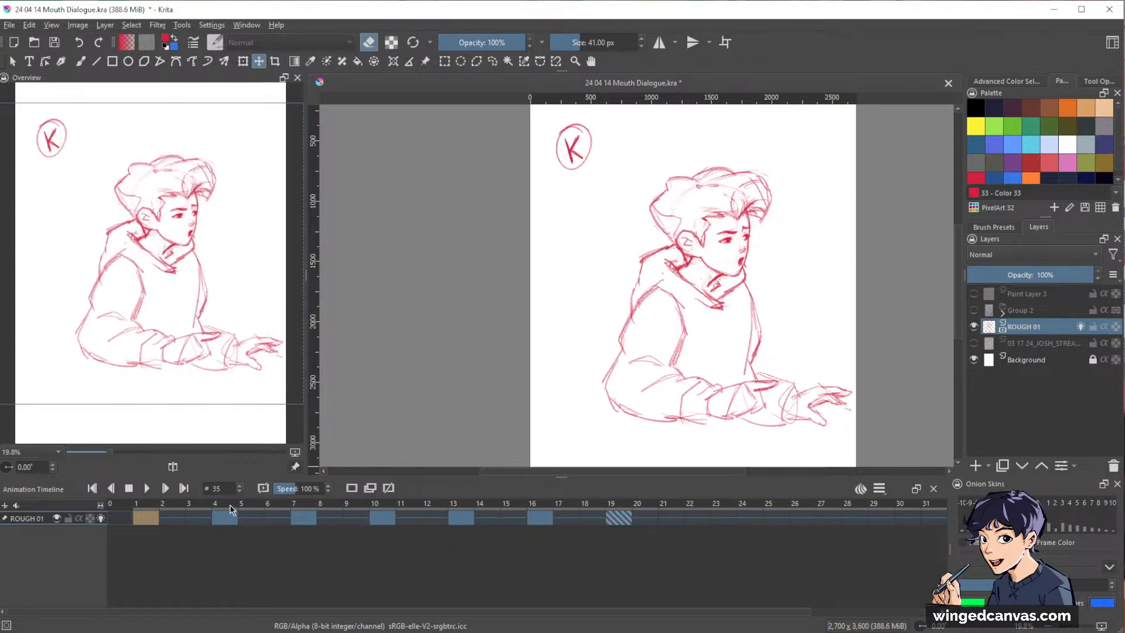
Compare the heads on frames 7 and 10, and refine the near eye on frame 10 with brush and eraser strokes.
click(310, 519)
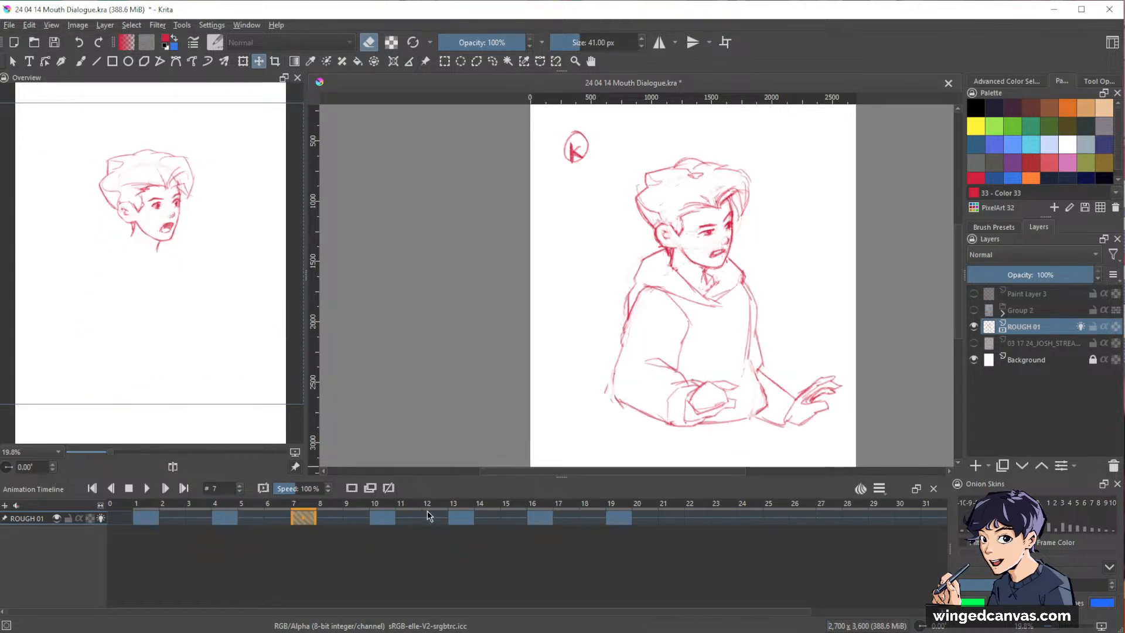
click(382, 518)
key(Left)
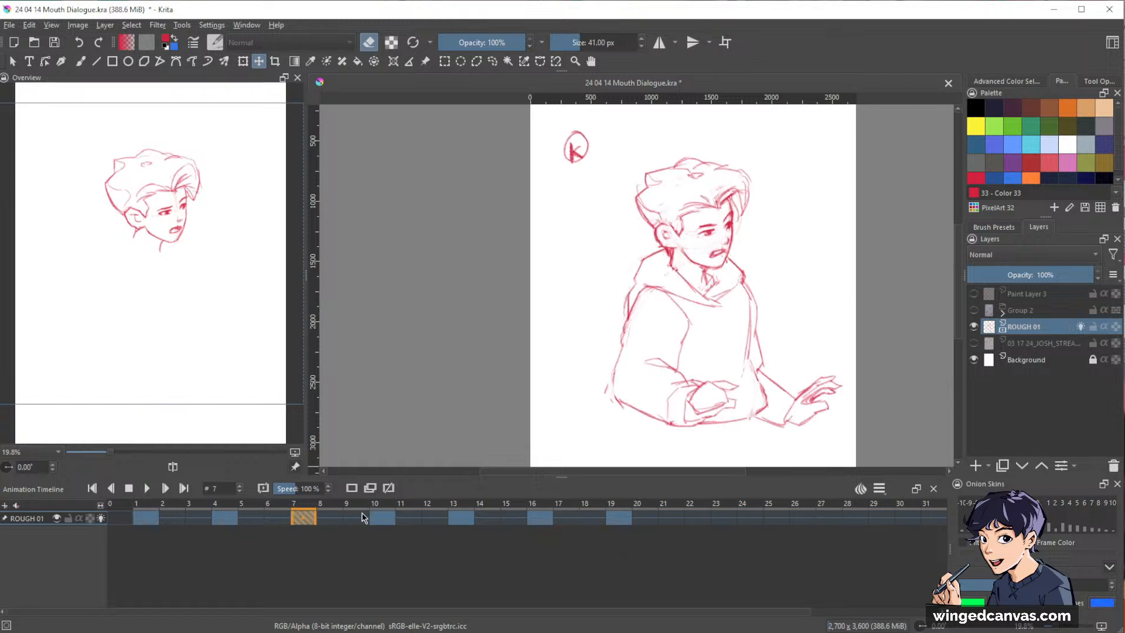
click(385, 519)
drag(736, 229, 809, 165)
drag(818, 248, 821, 350)
key(b)
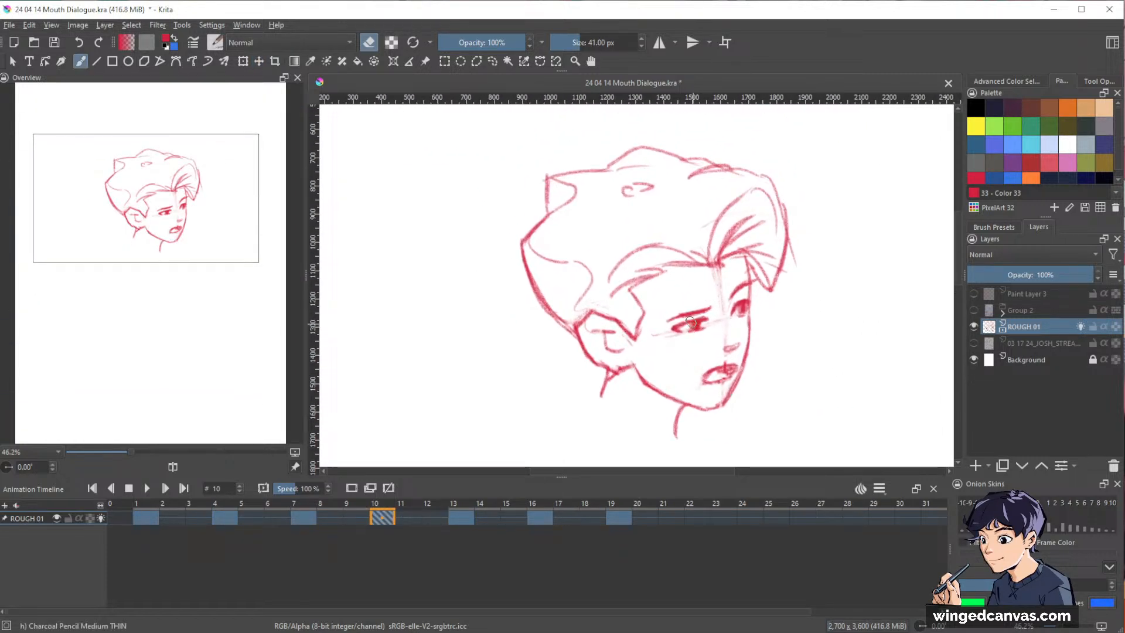
key(e)
key(e)
key(e)
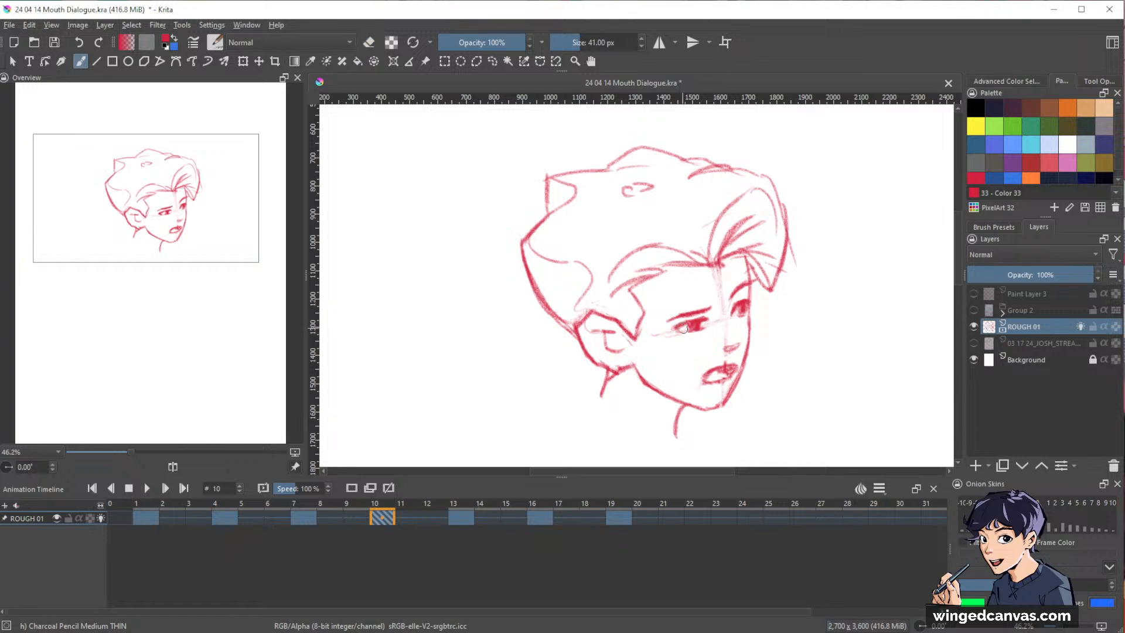
Play the animation from frame 1 with the whole canvas in view to check the reworked frame 10.
drag(897, 225, 830, 283)
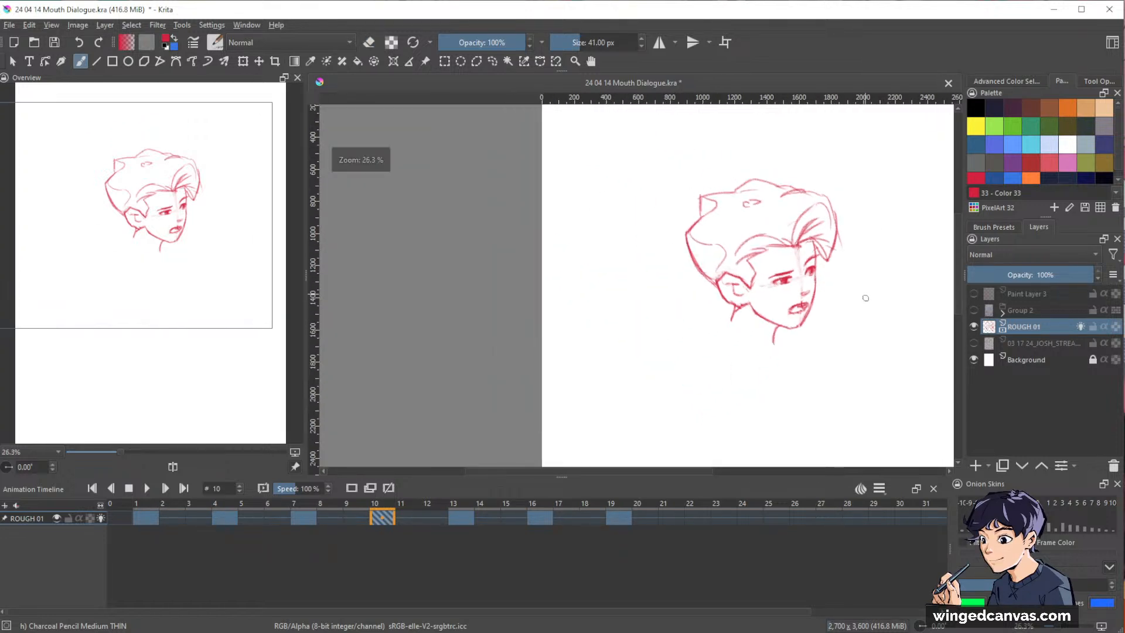
drag(832, 328, 773, 325)
mouse_move(822, 269)
mouse_down()
mouse_move(803, 254)
mouse_move(815, 267)
mouse_move(796, 284)
mouse_move(832, 301)
mouse_move(817, 318)
mouse_move(778, 289)
mouse_move(809, 282)
mouse_move(822, 253)
mouse_move(824, 266)
mouse_up()
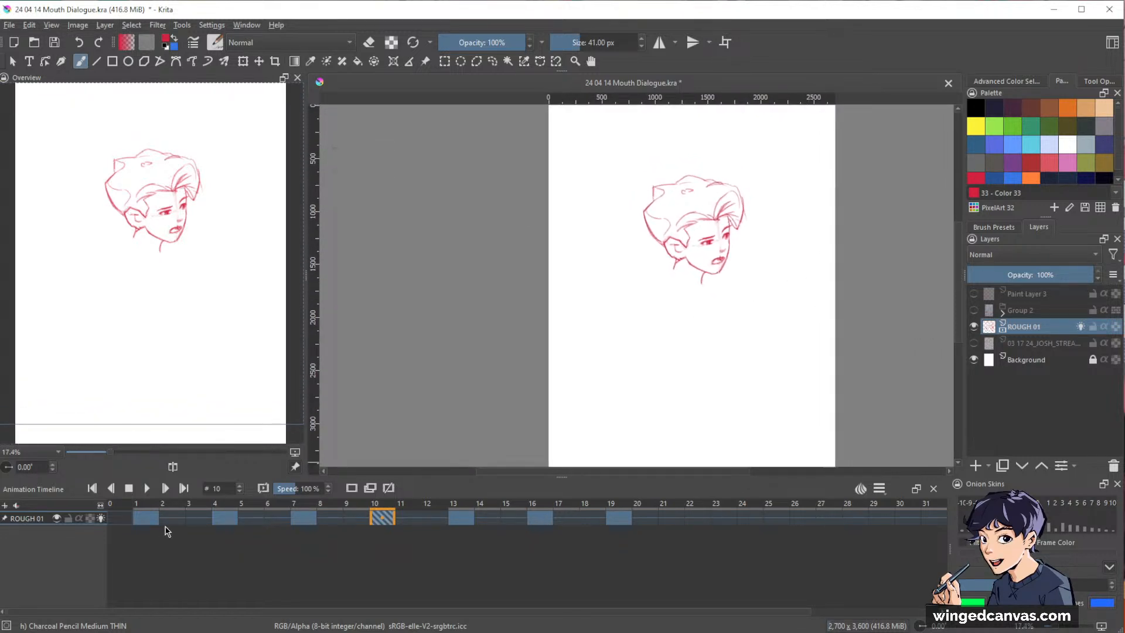
click(149, 521)
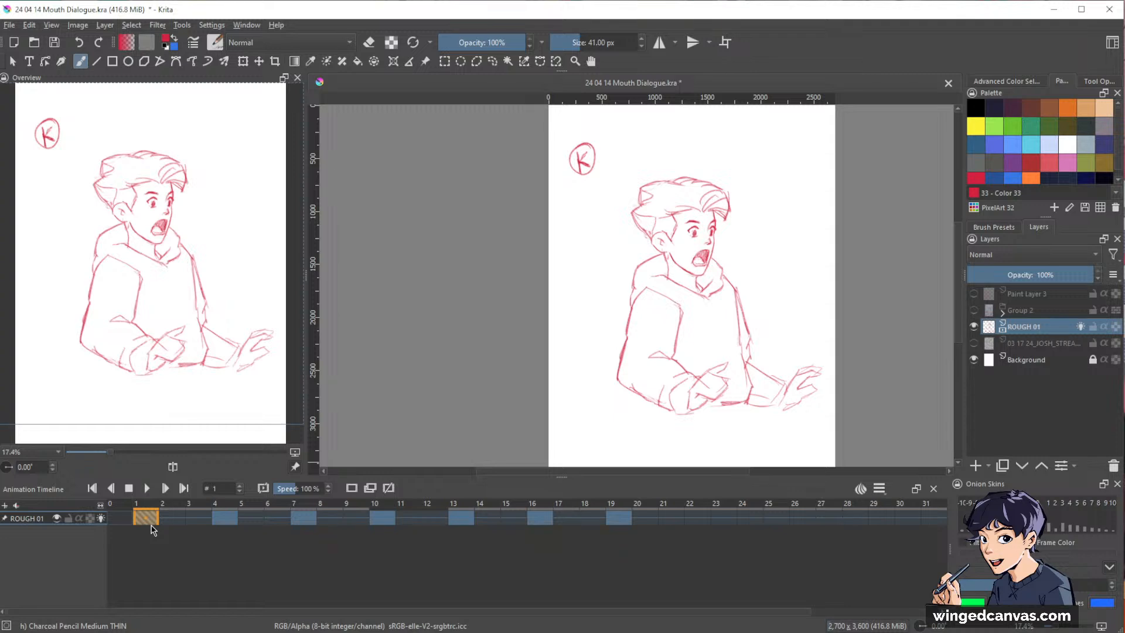
key(space)
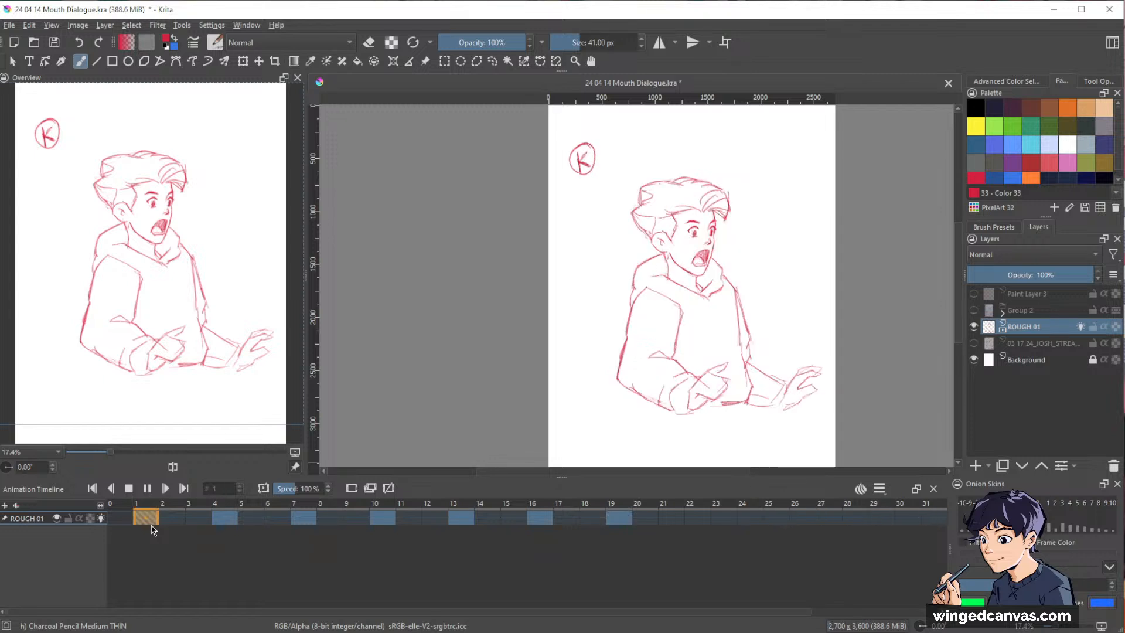
key(space)
Compare frame 16 with its neighbouring keyframes using onion skins, and darken the near eye's closed lid line.
click(539, 518)
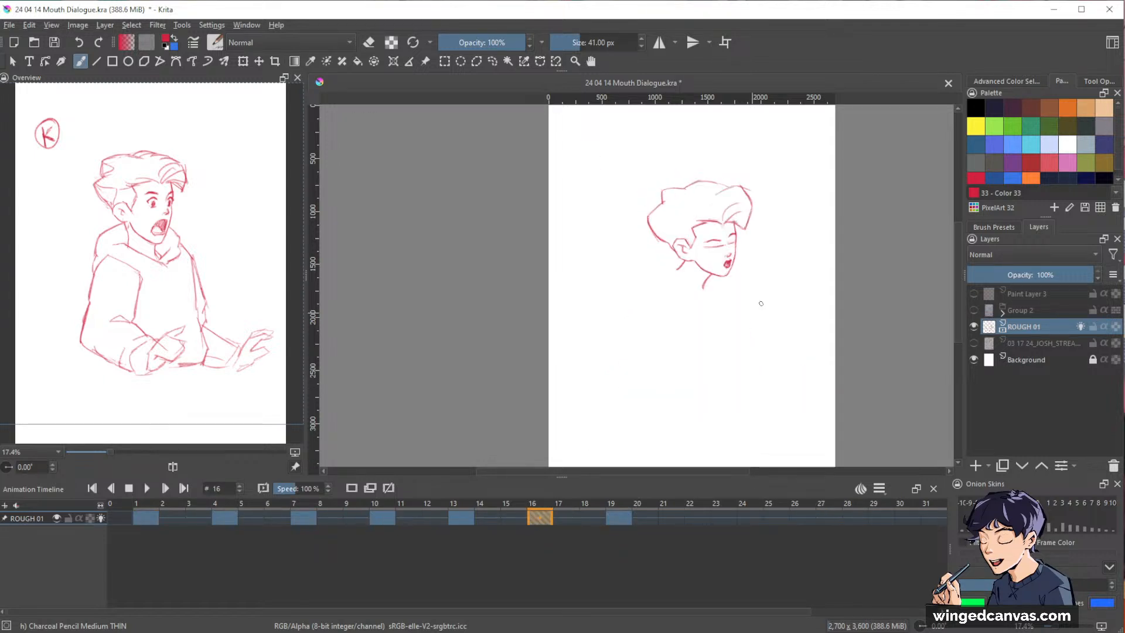
drag(800, 263, 797, 265)
ctrl+drag(732, 249, 815, 164)
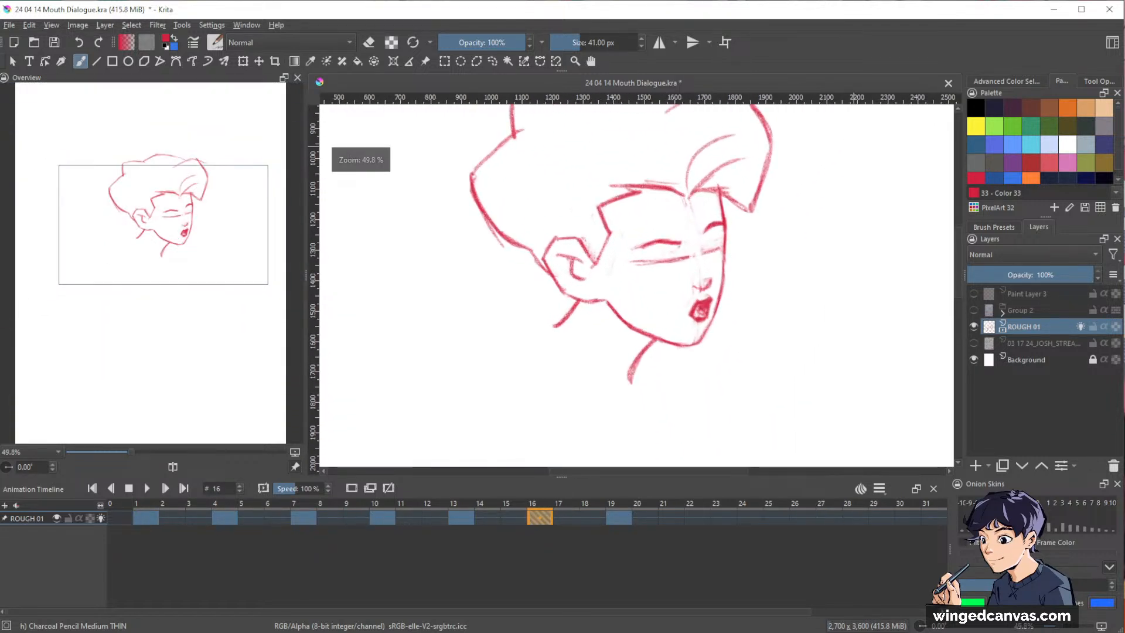
drag(814, 258, 833, 298)
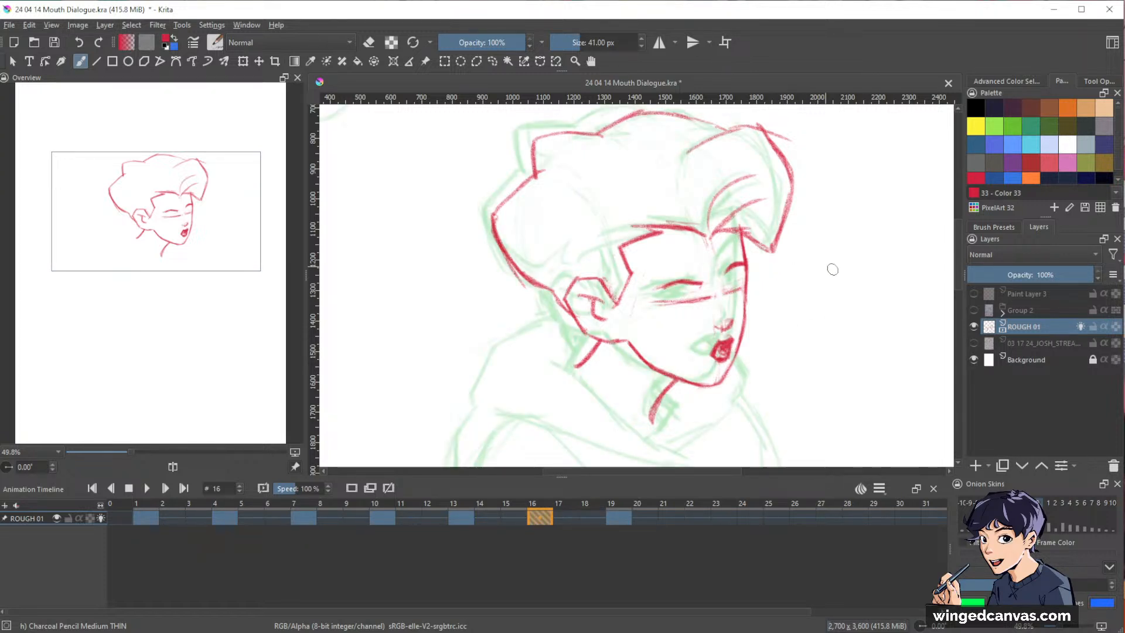
key(o)
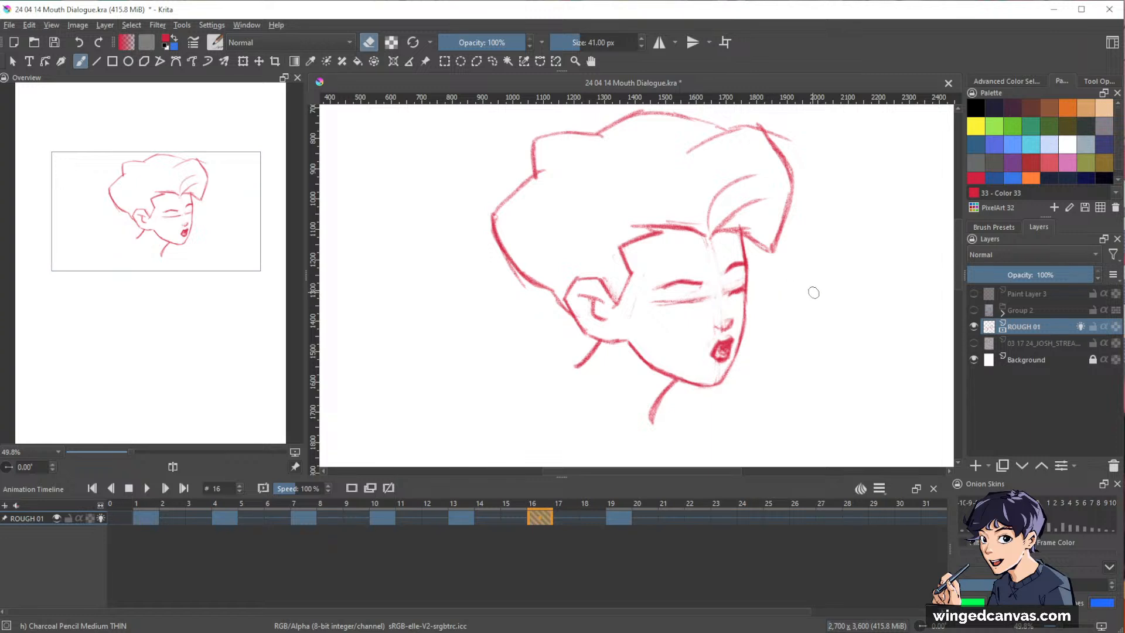
key(ctrl+Left)
key(ctrl+Right)
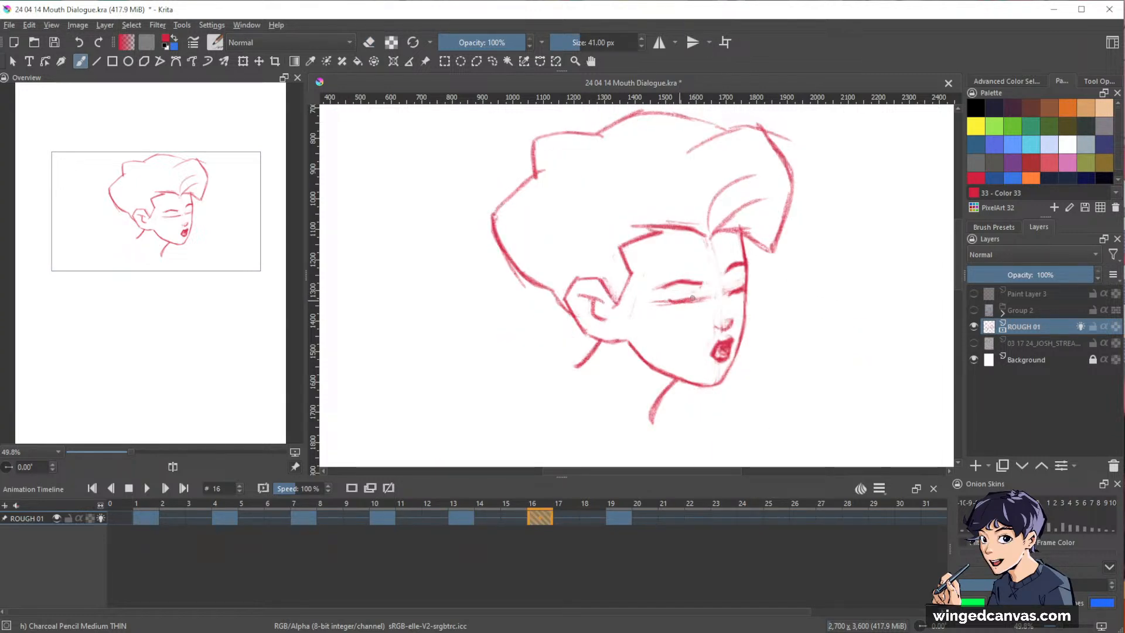
drag(697, 298, 672, 301)
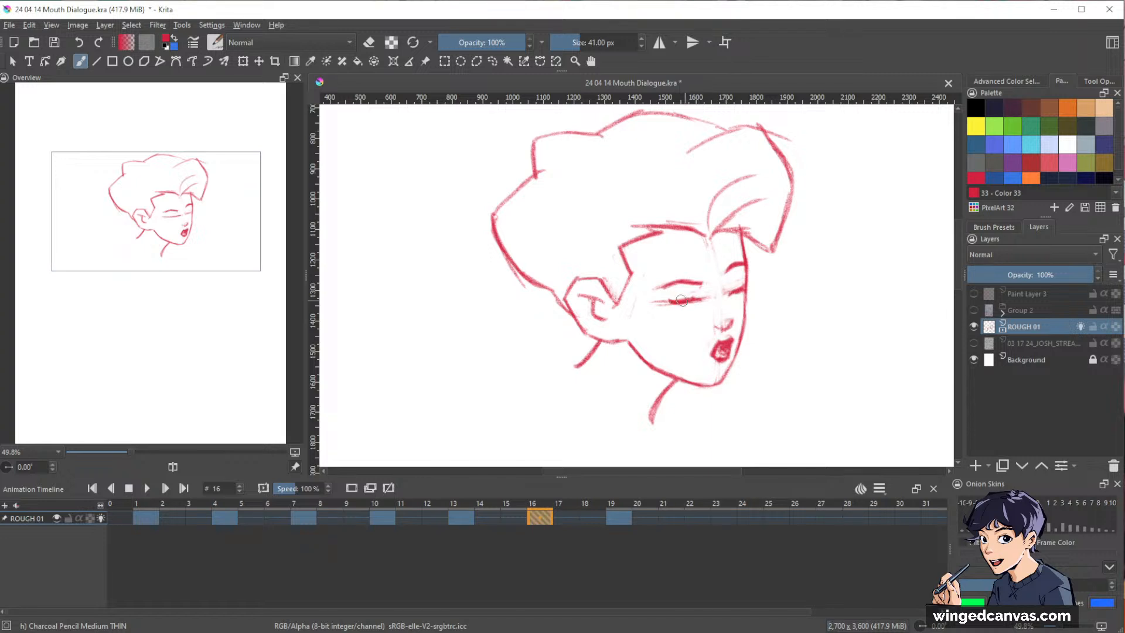
key(e)
key(e)
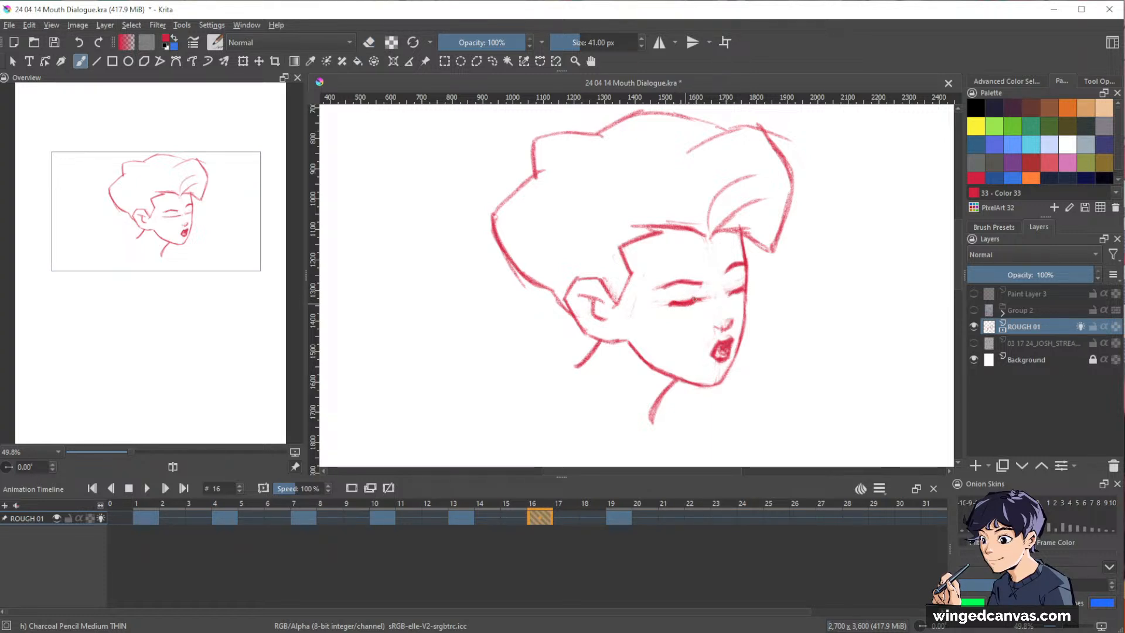
Trim the near and far closed lid lines on frame 16 and sketch the underside of the nose.
key(e)
drag(697, 298, 669, 299)
drag(727, 287, 740, 283)
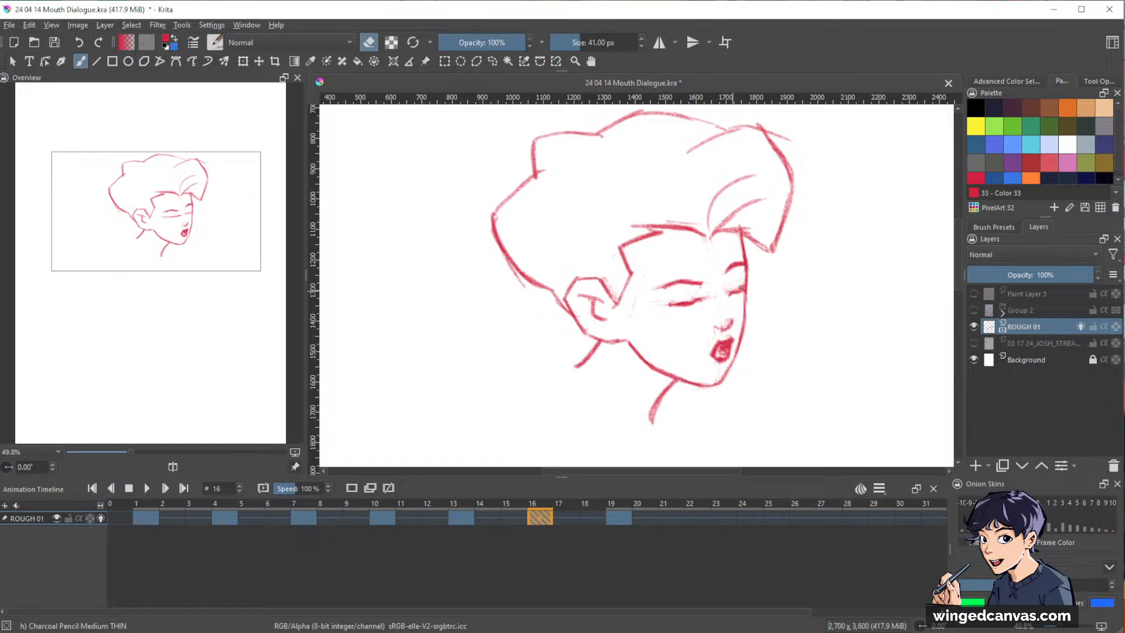
key(e)
Clean up around the nose on frame 16 and add the short neck line behind the ear.
key(e)
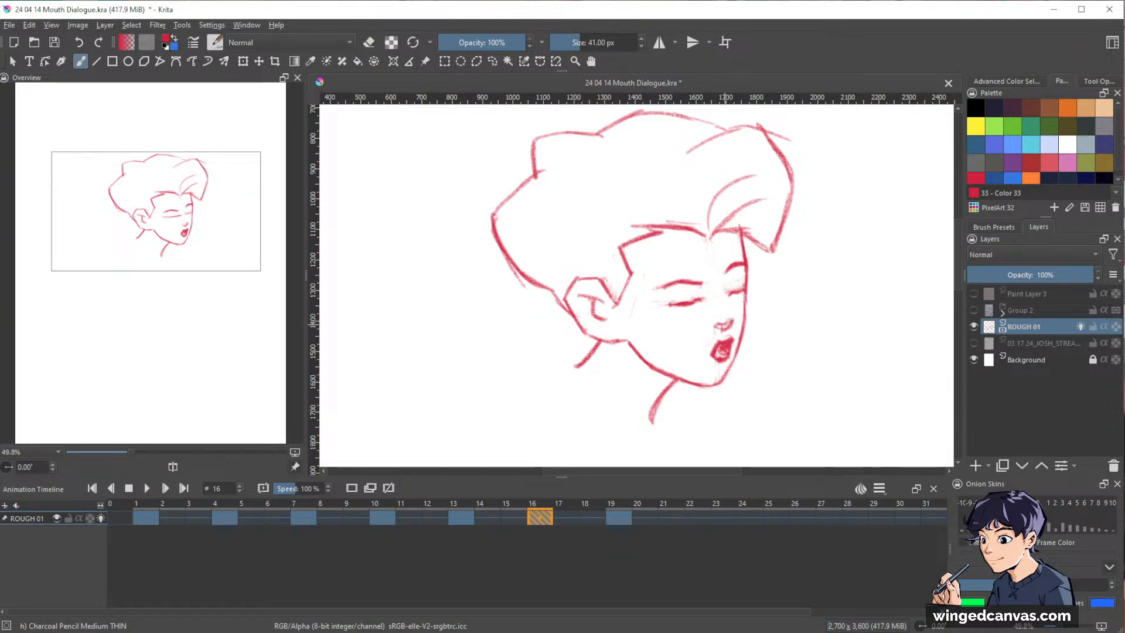
key(e)
key(e)
Reshape the near eye's closed lid on frame 16 by alternating brush and eraser strokes.
key(e)
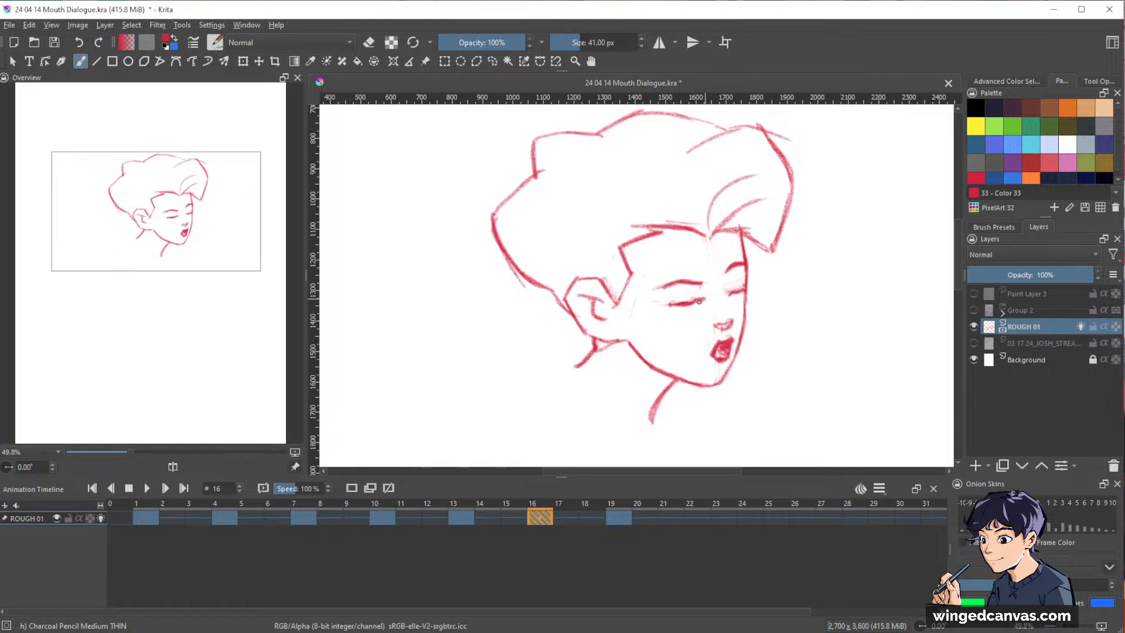
key(e)
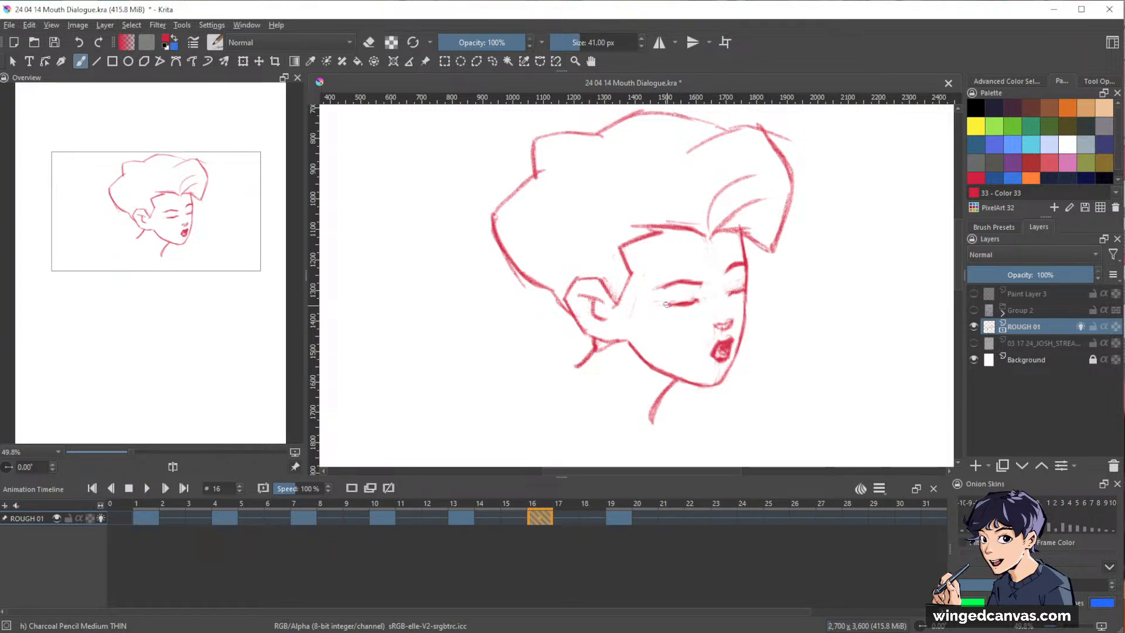
key(e)
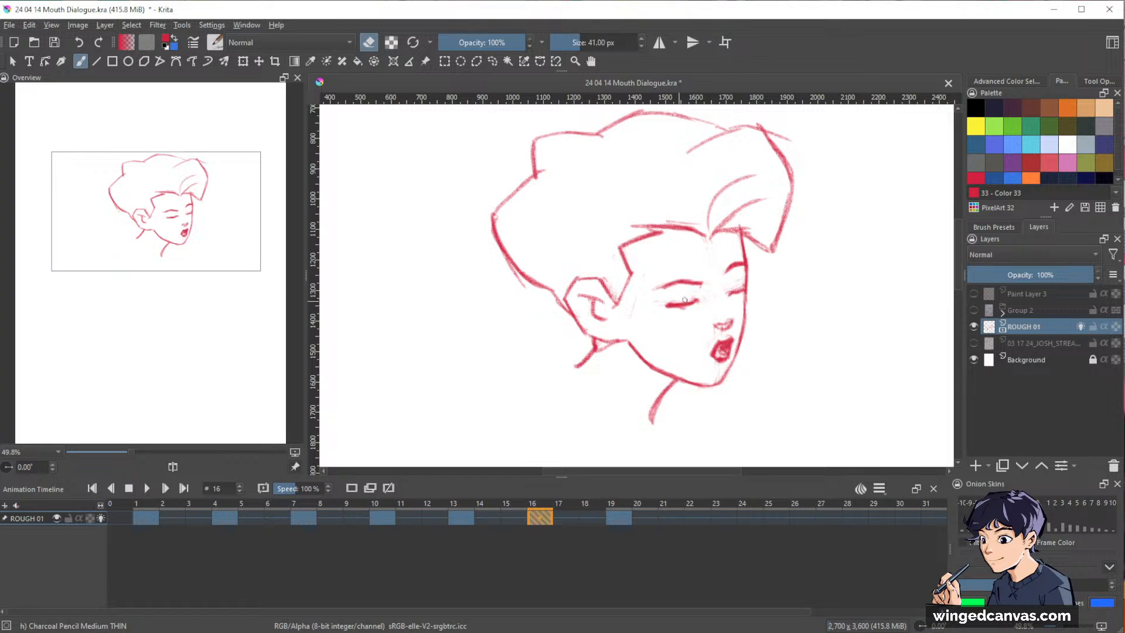
key(e)
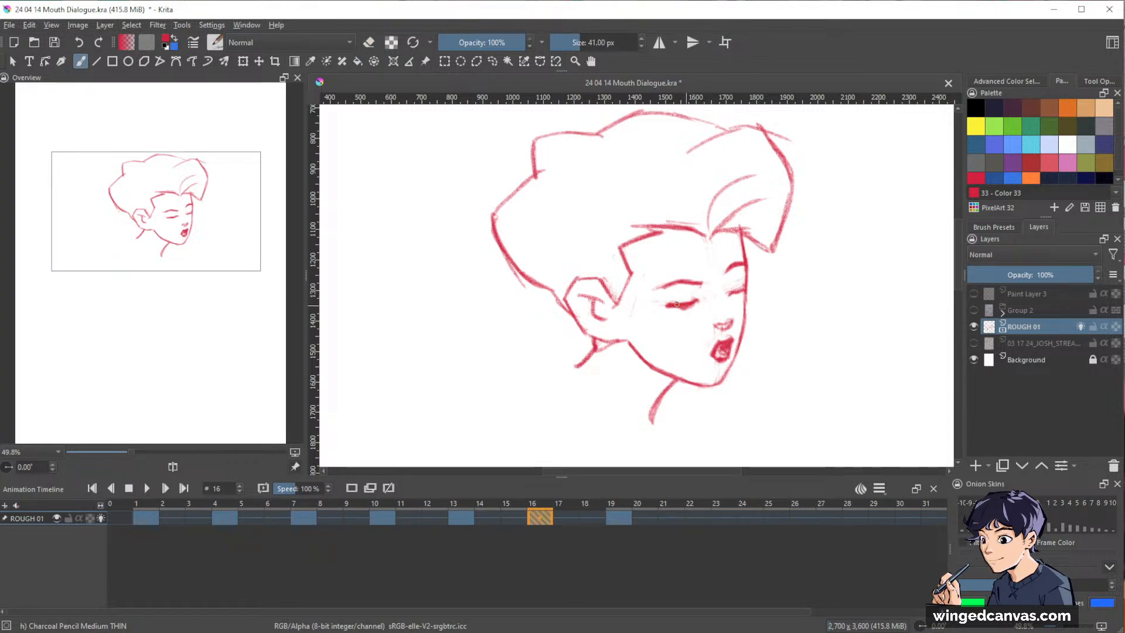
key(e)
key(e)
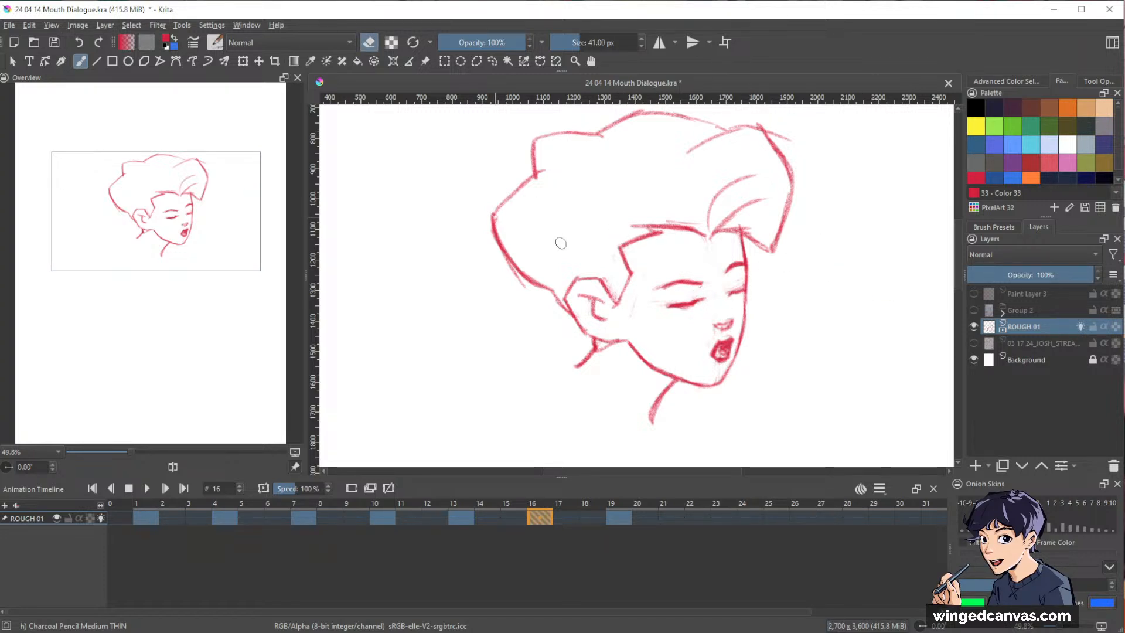
Draw the inner hair contours and forelock strands on frame 16 and redraw the sideburn hairline at the temple.
drag(546, 268, 571, 296)
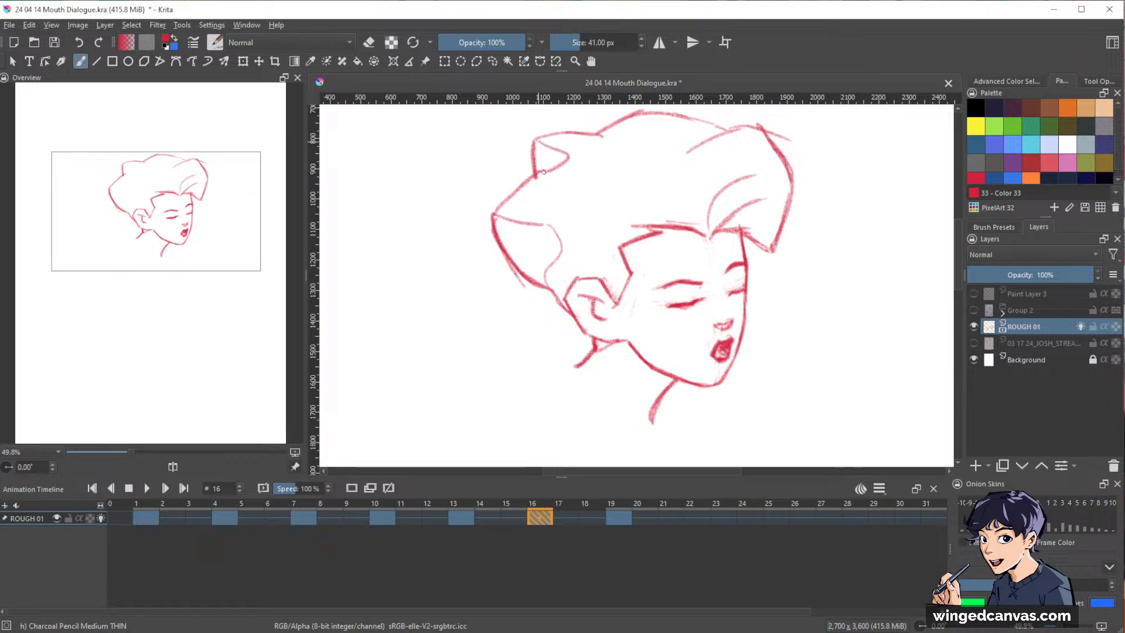
drag(749, 258, 753, 294)
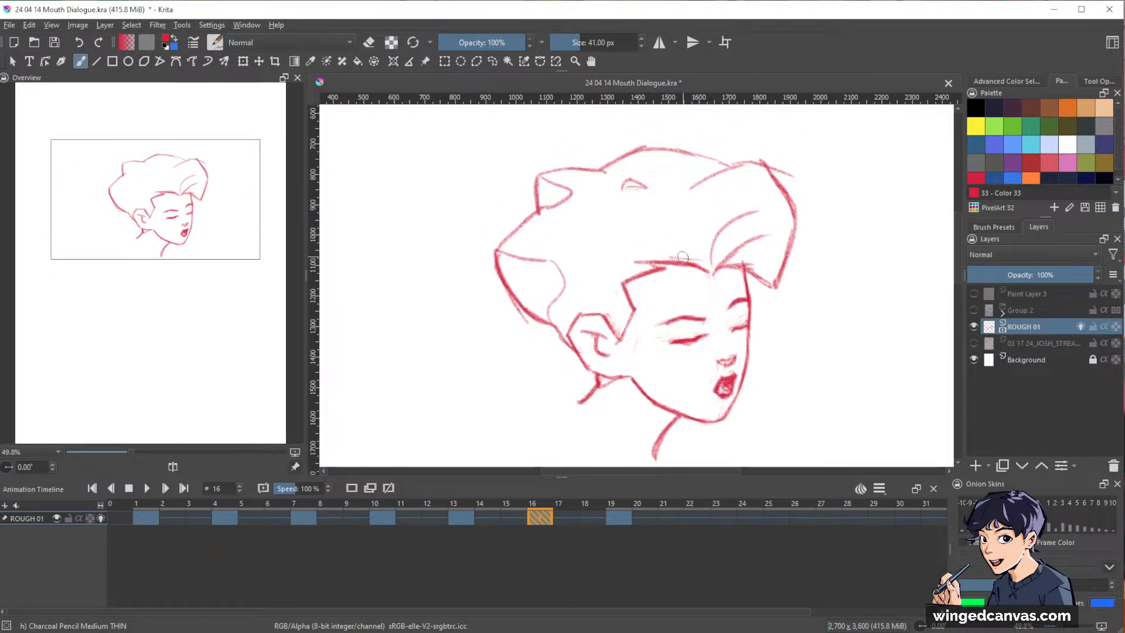
mouse_move(607, 258)
mouse_down()
mouse_move(694, 229)
mouse_move(745, 185)
mouse_move(776, 225)
mouse_up()
drag(712, 260, 737, 204)
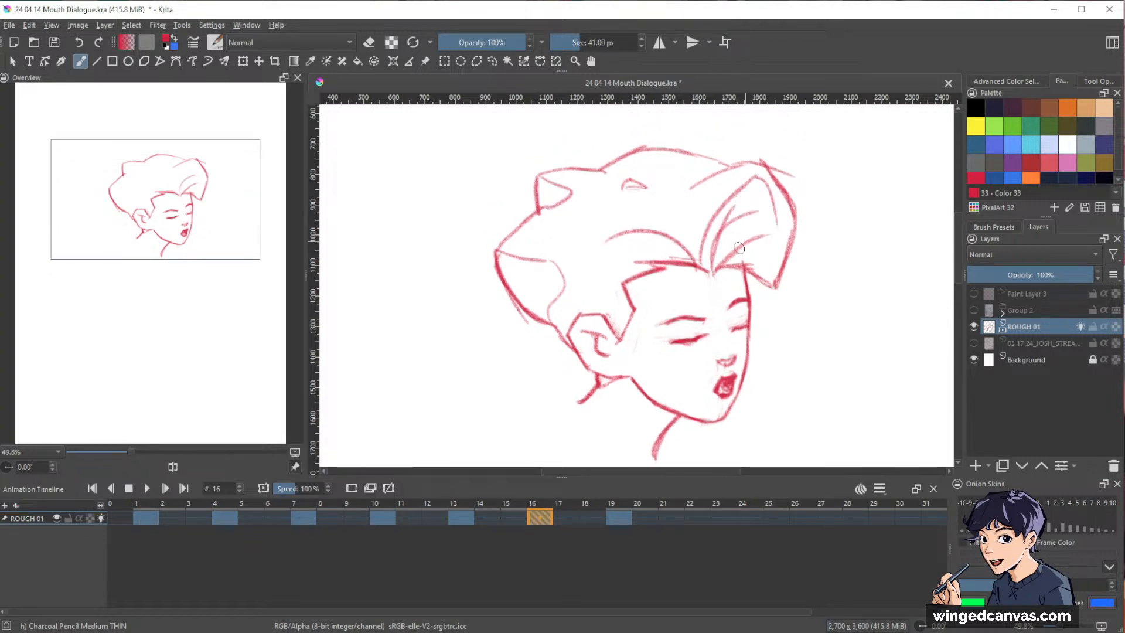
drag(725, 264, 767, 256)
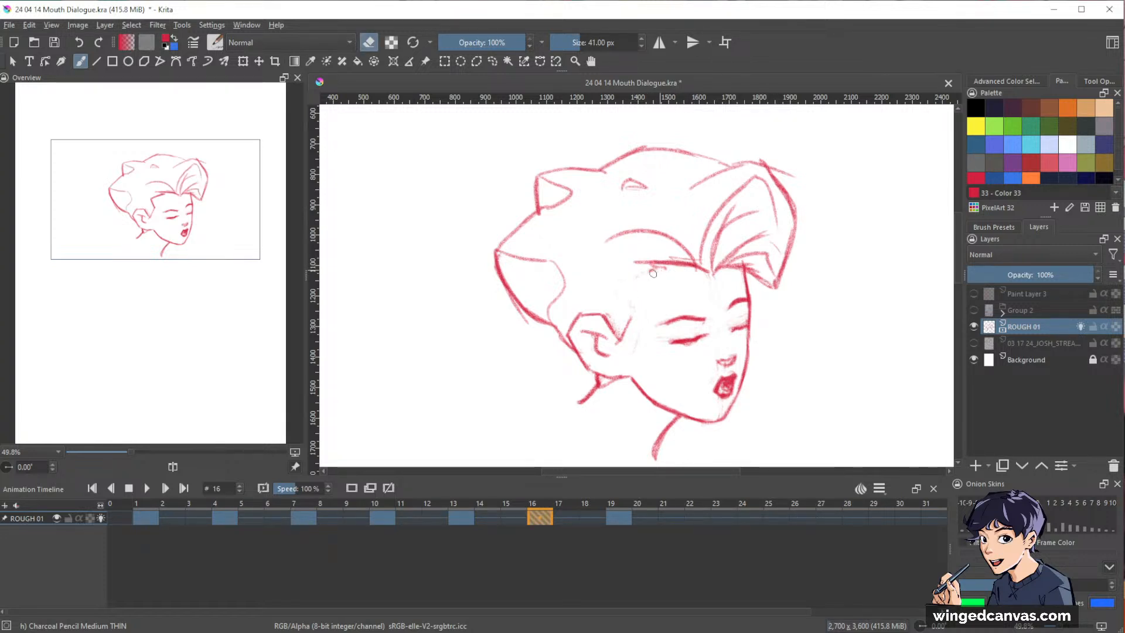
drag(632, 285, 637, 311)
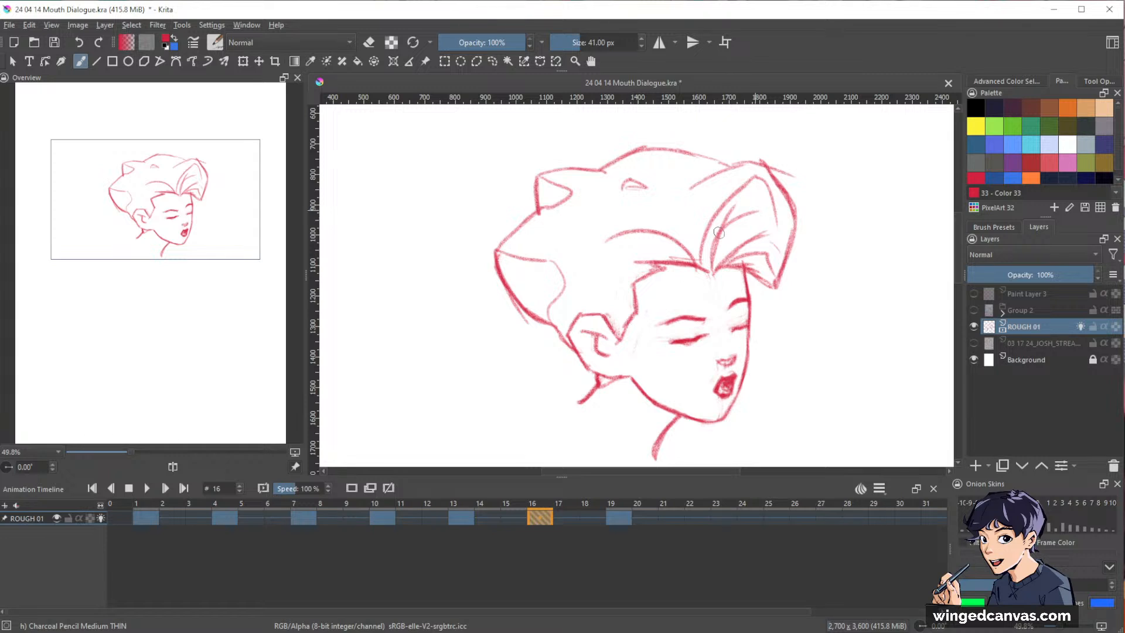
Save the animation file with the updated frame 16.
scroll(884, 240, down, 2)
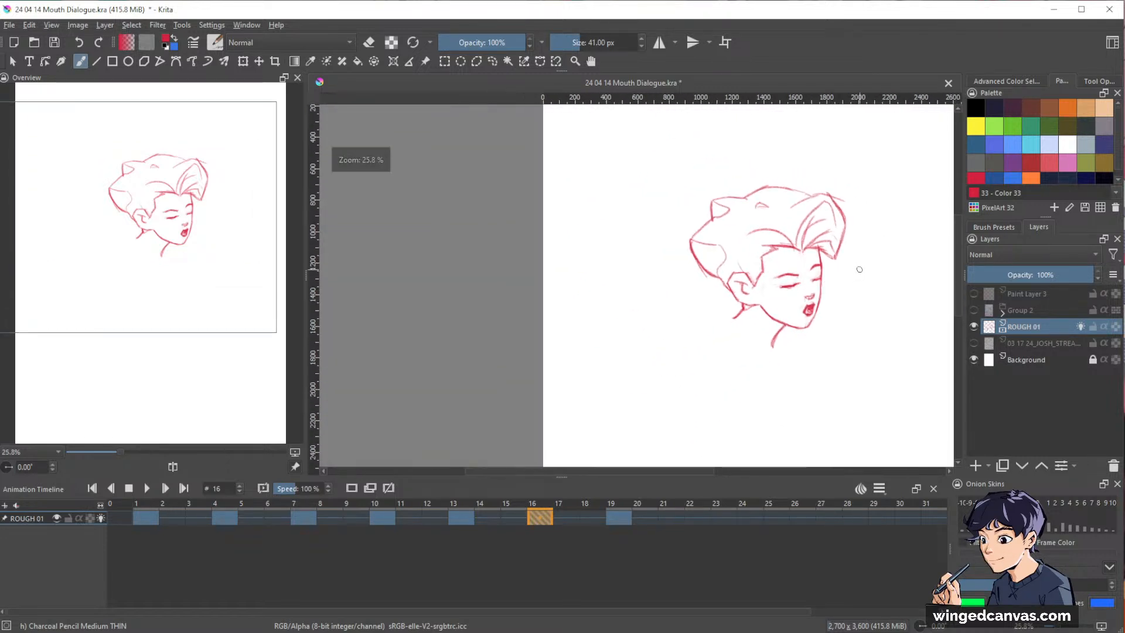
drag(859, 269, 811, 249)
key(ctrl+s)
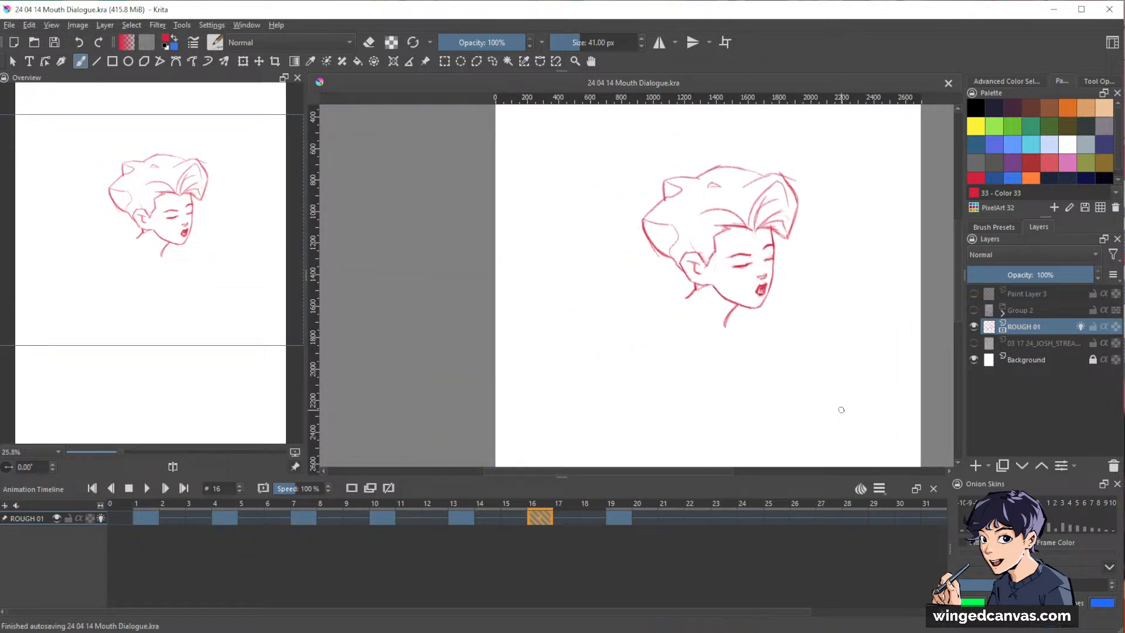
Erase part of the far eye's closed lid line on frame 16 to tidy it.
scroll(829, 193, up, 3)
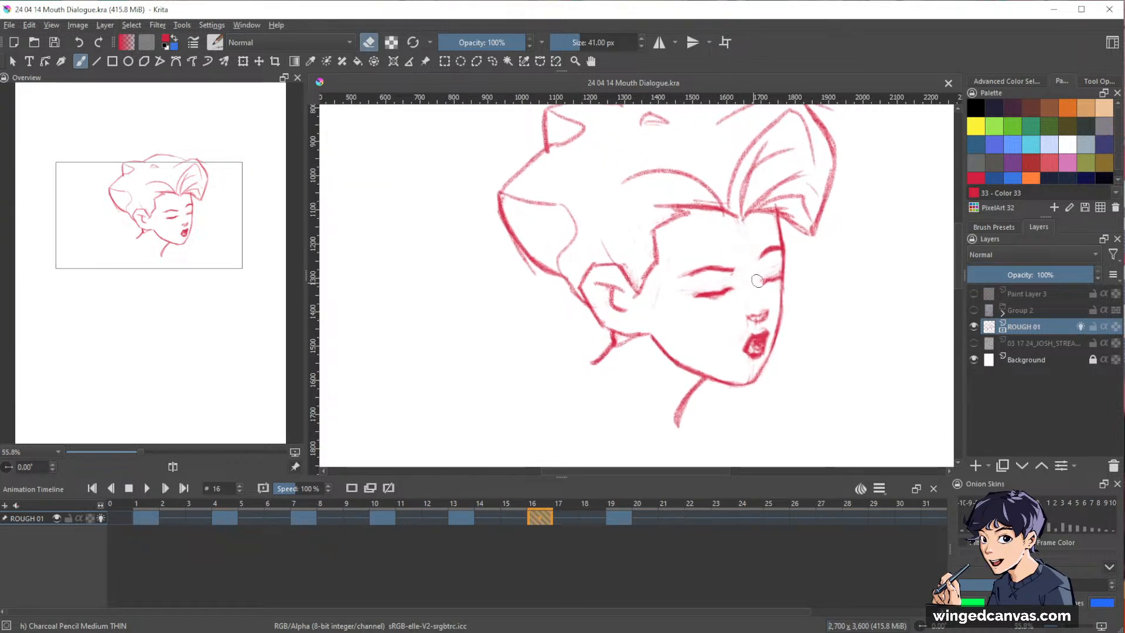
drag(757, 281, 763, 274)
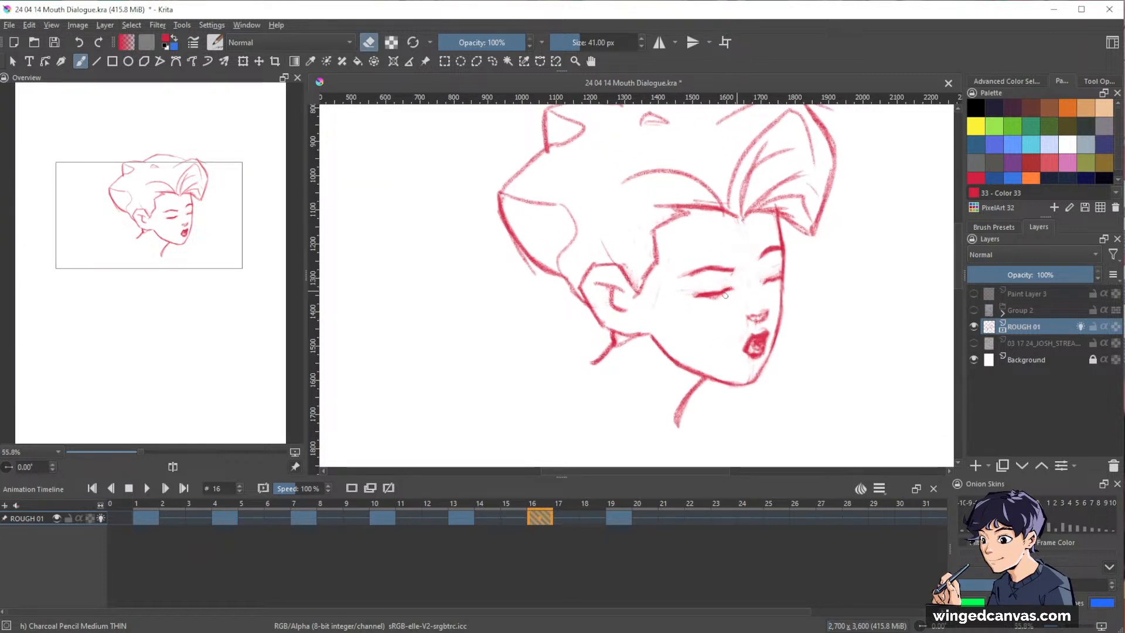
Play the animation from frame 1 with the whole canvas in view to check the head turn.
scroll(861, 284, down, 3)
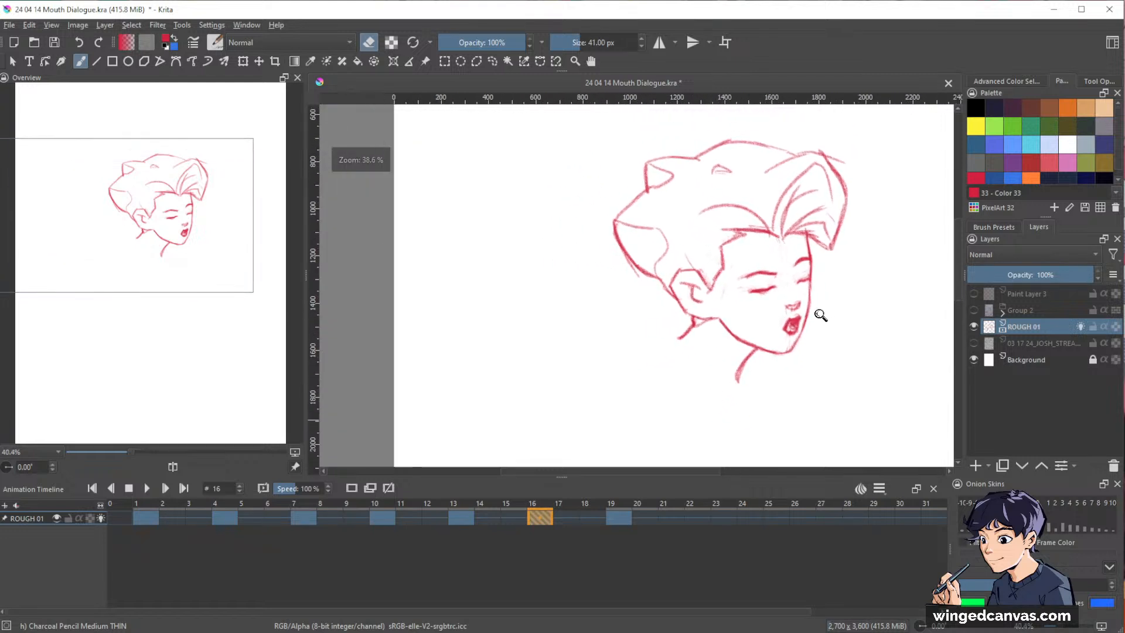
drag(832, 354, 764, 335)
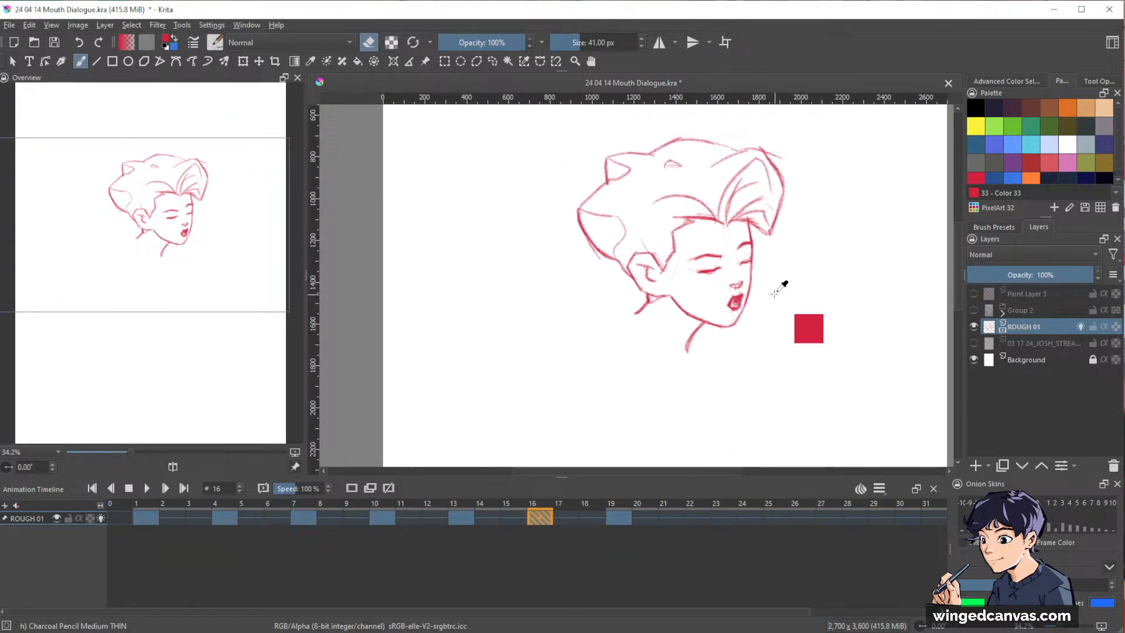
scroll(773, 296, down, 3)
drag(795, 352, 780, 334)
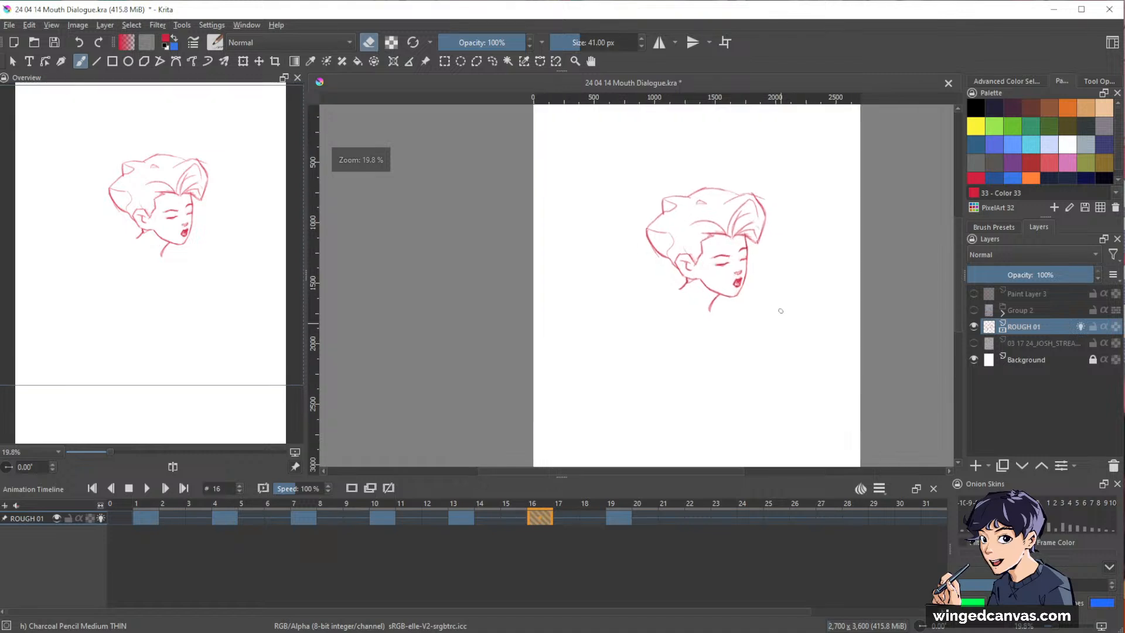
drag(845, 319, 835, 303)
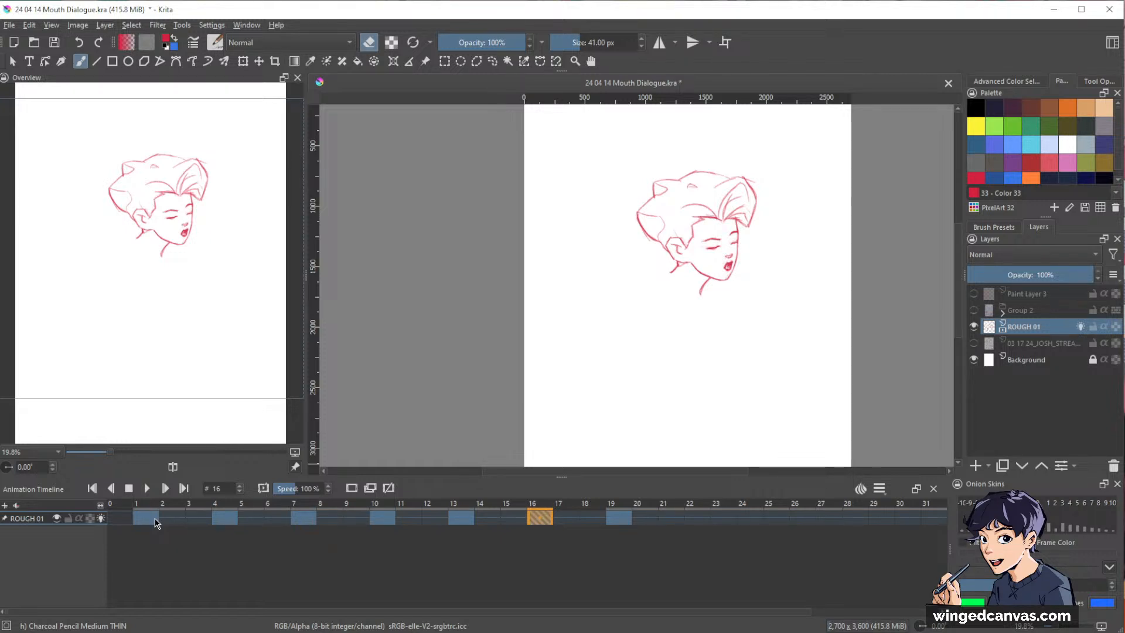
mouse_move(820, 324)
mouse_down()
mouse_move(788, 319)
mouse_move(818, 303)
mouse_move(813, 291)
mouse_up()
drag(779, 333, 806, 336)
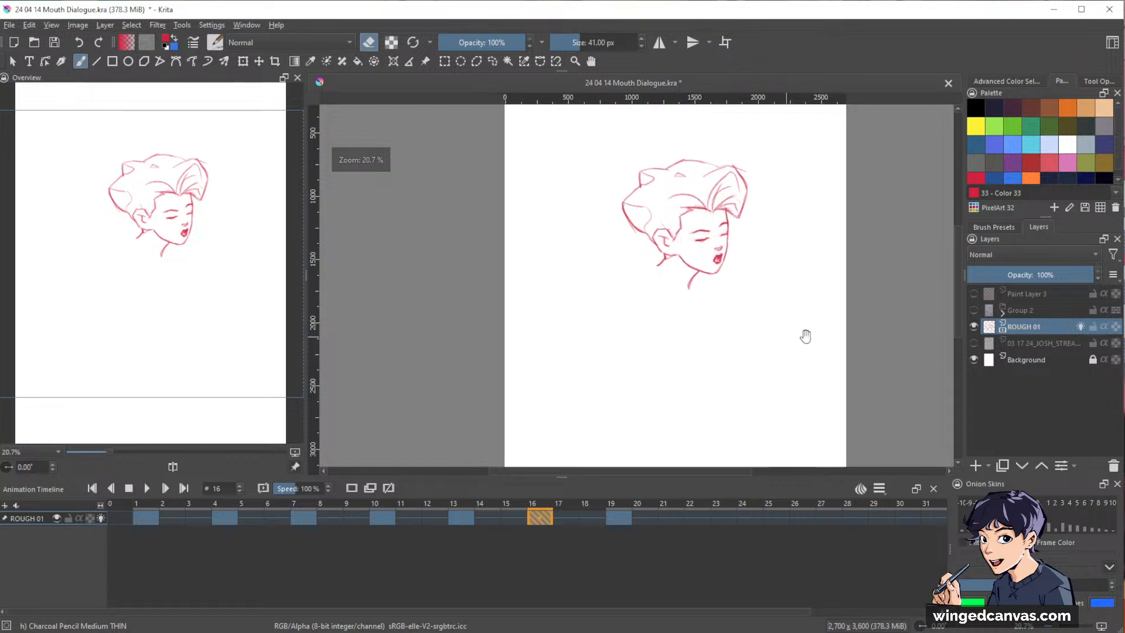
click(148, 519)
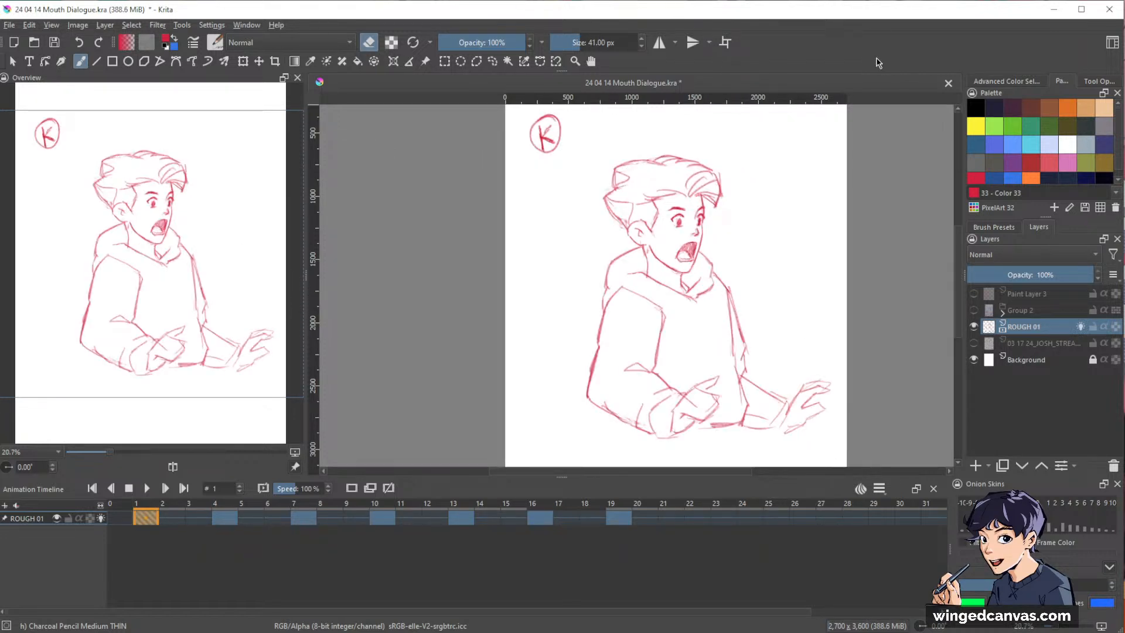
key(space)
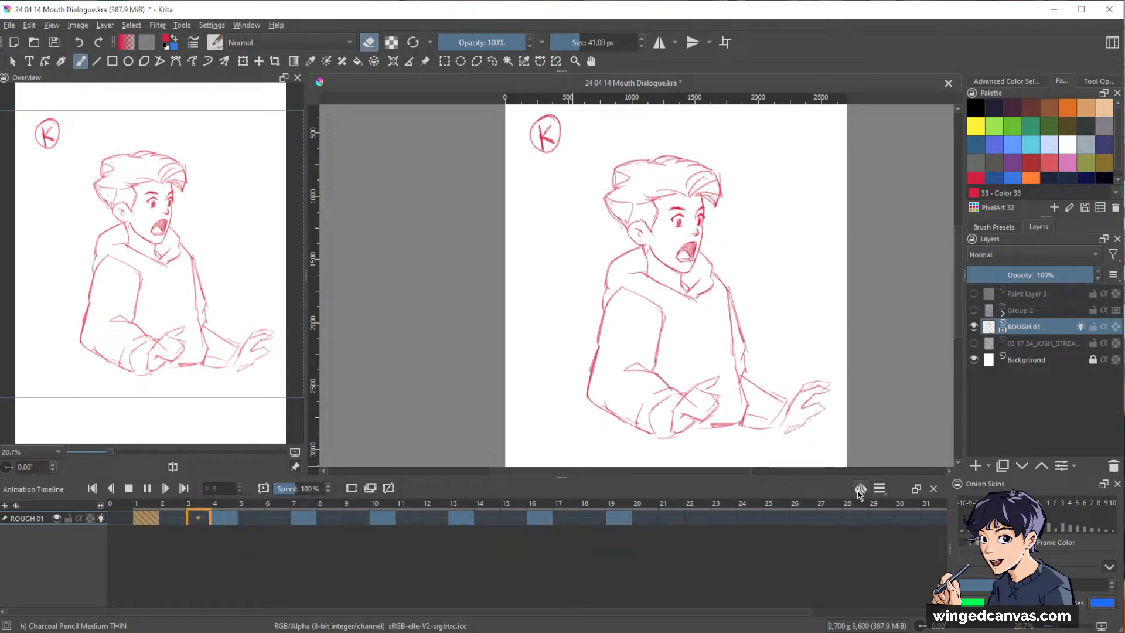
Reduce the height of the animation timeline to give the canvas more room, and save the file with playback stopped.
drag(562, 478, 562, 544)
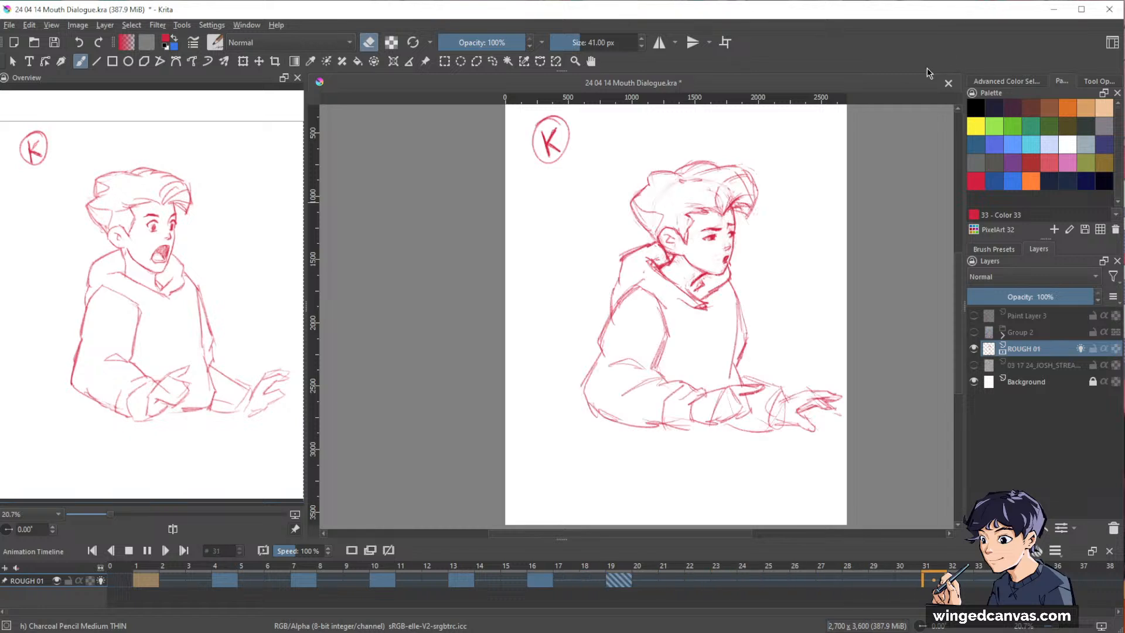
click(821, 221)
drag(761, 221, 747, 248)
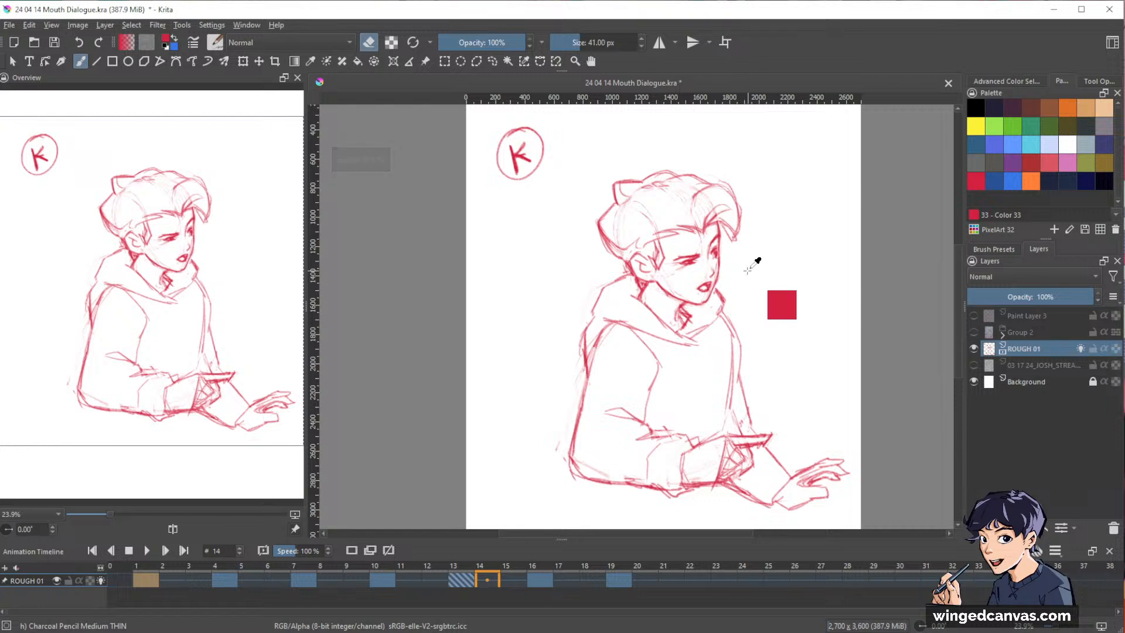
key(ctrl+s)
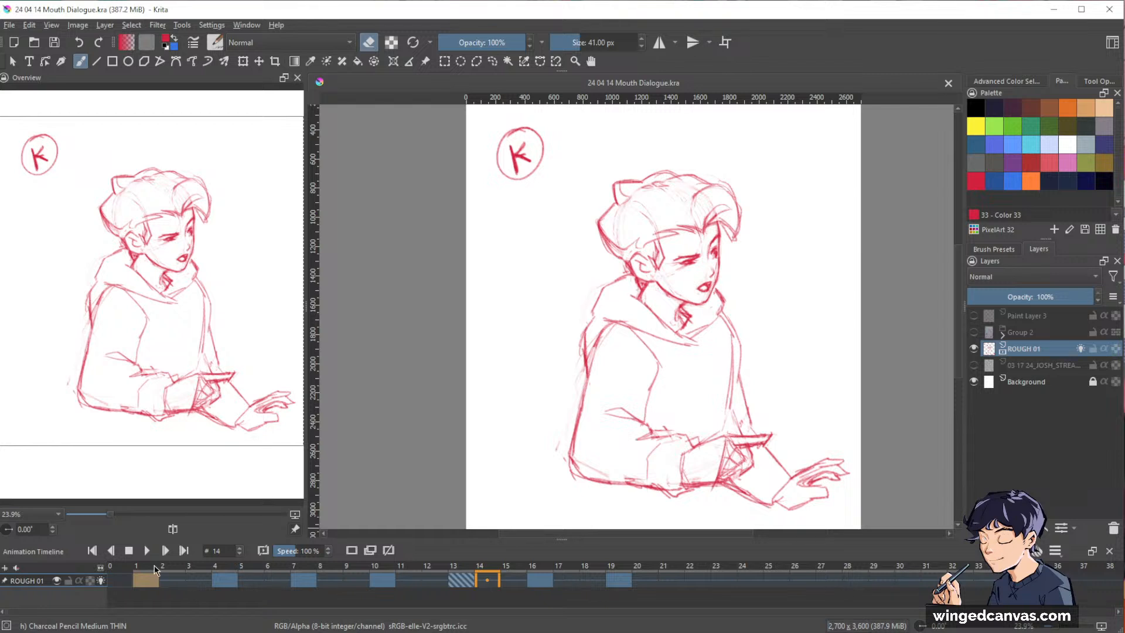
Compare the frame 4 in-between with the keyframe on frame 1 and replay the animation from there.
click(227, 581)
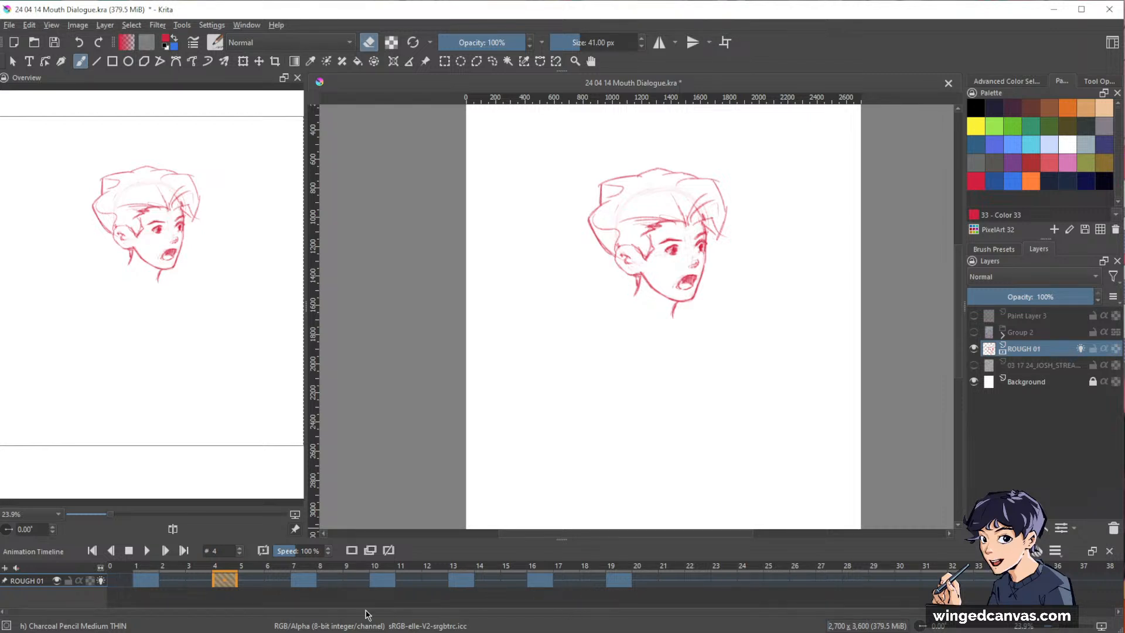
click(145, 581)
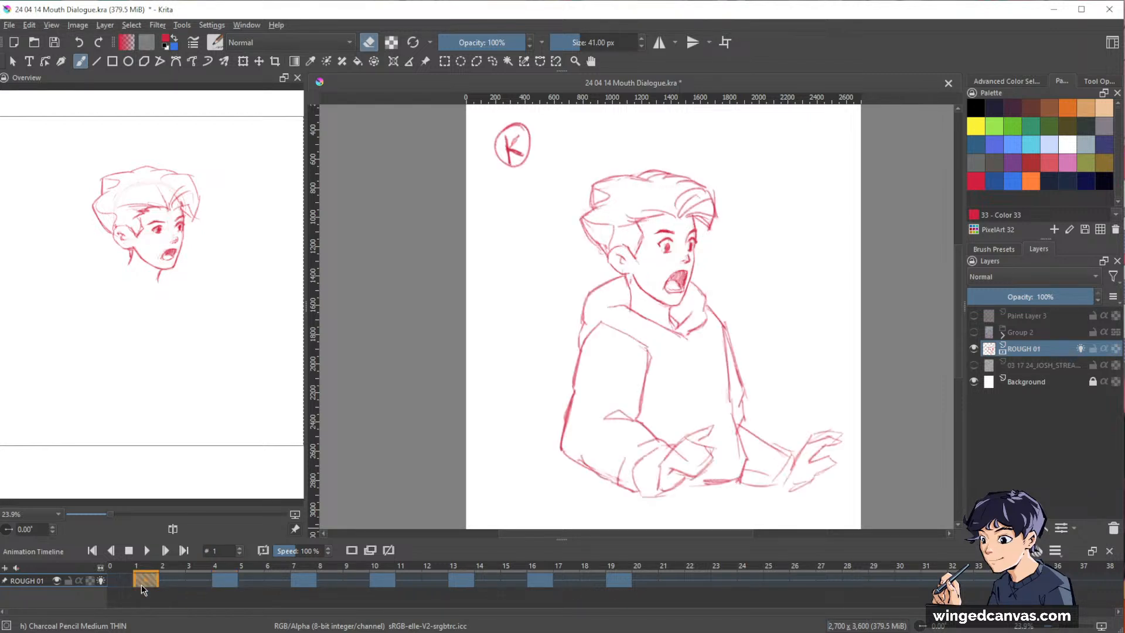
click(147, 550)
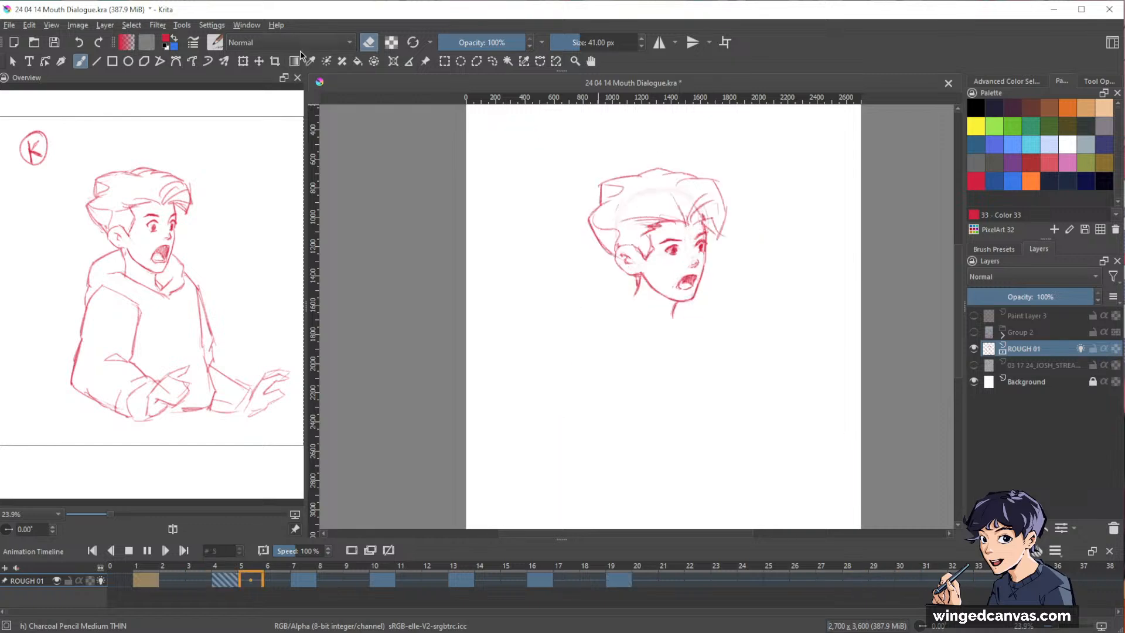
key(t)
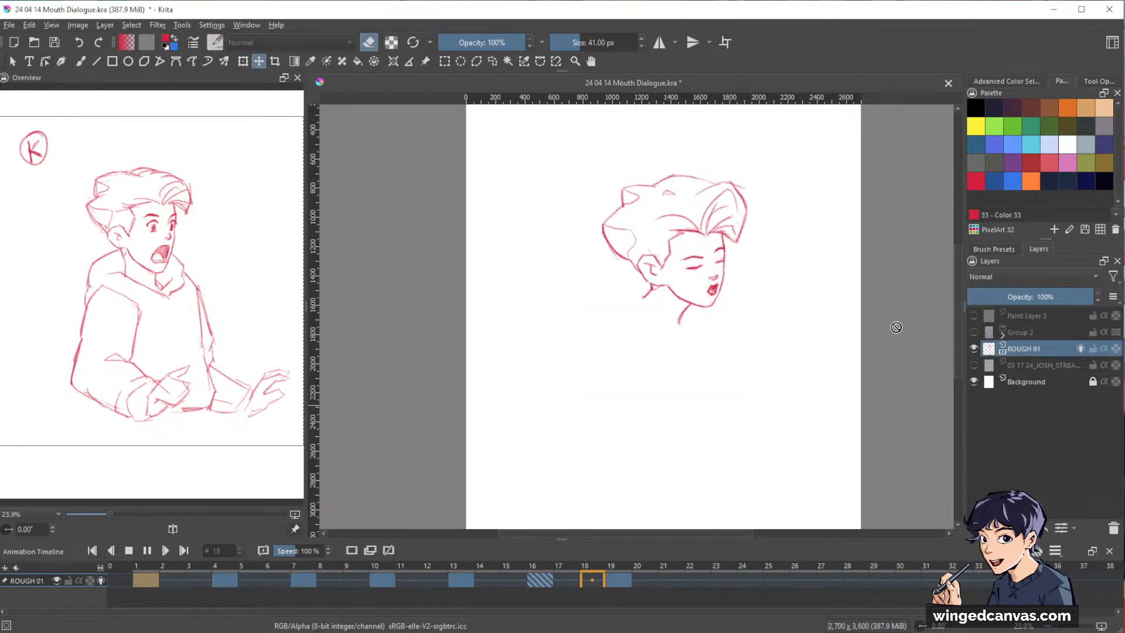